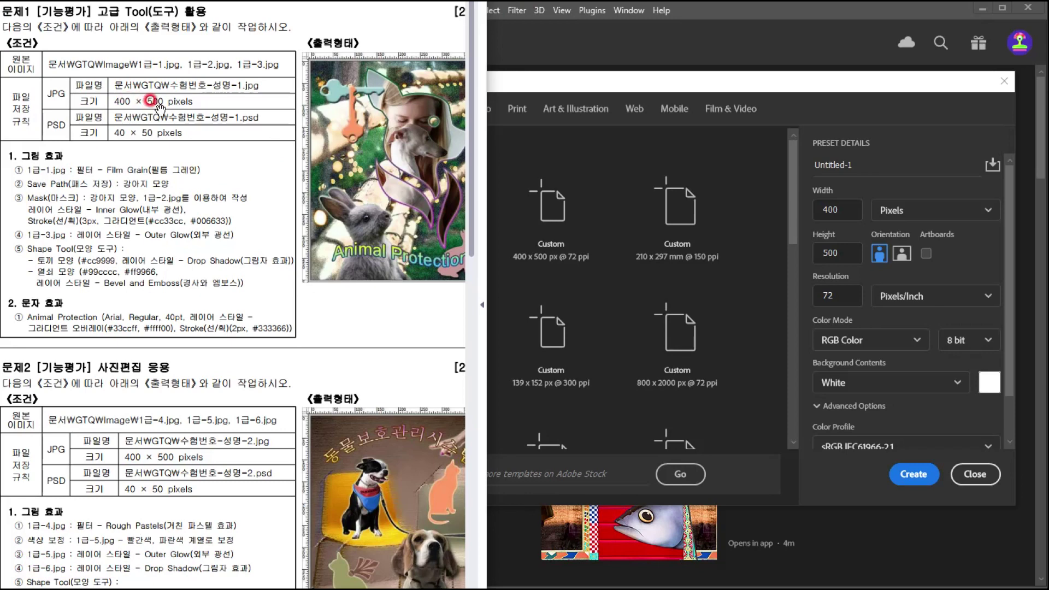
# - Create a new 400 × 500 pixel document at 72 pixels/inch in RGB Color with a white background
pyautogui.click(569, 84)
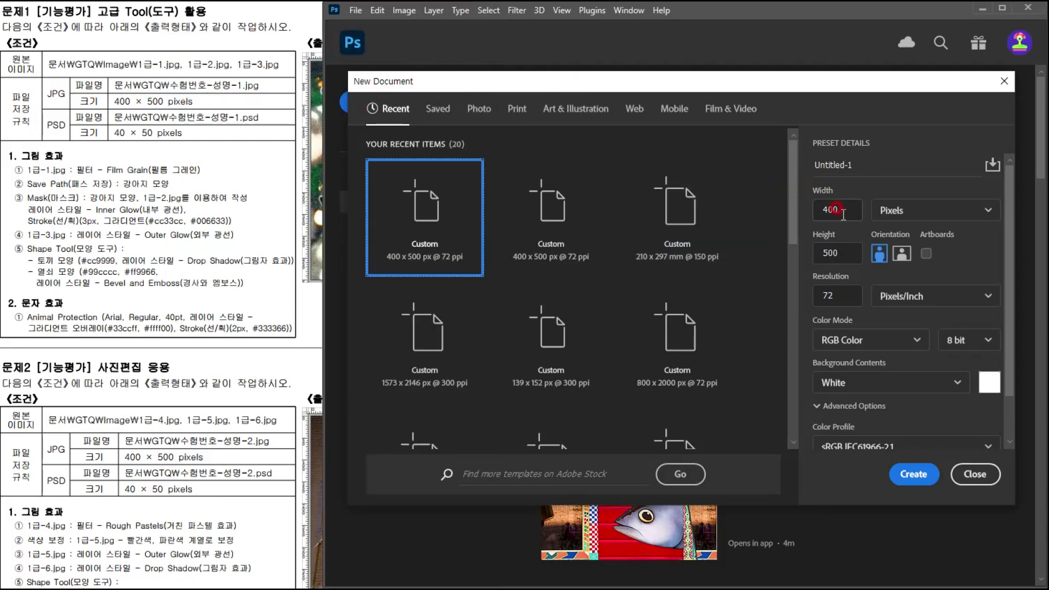
pyautogui.click(922, 211)
pyautogui.click(853, 220)
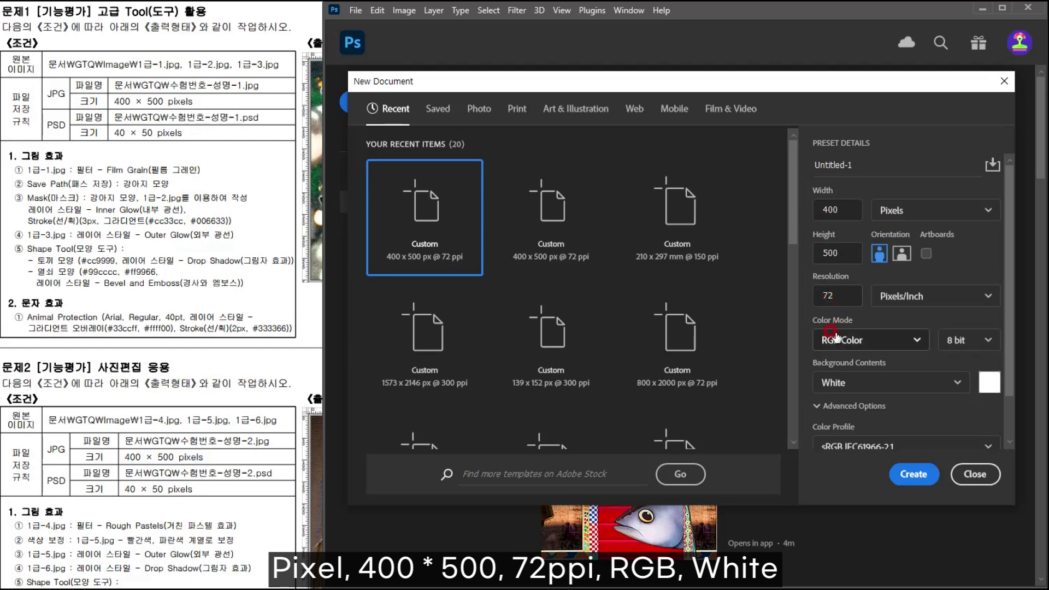
pyautogui.click(913, 474)
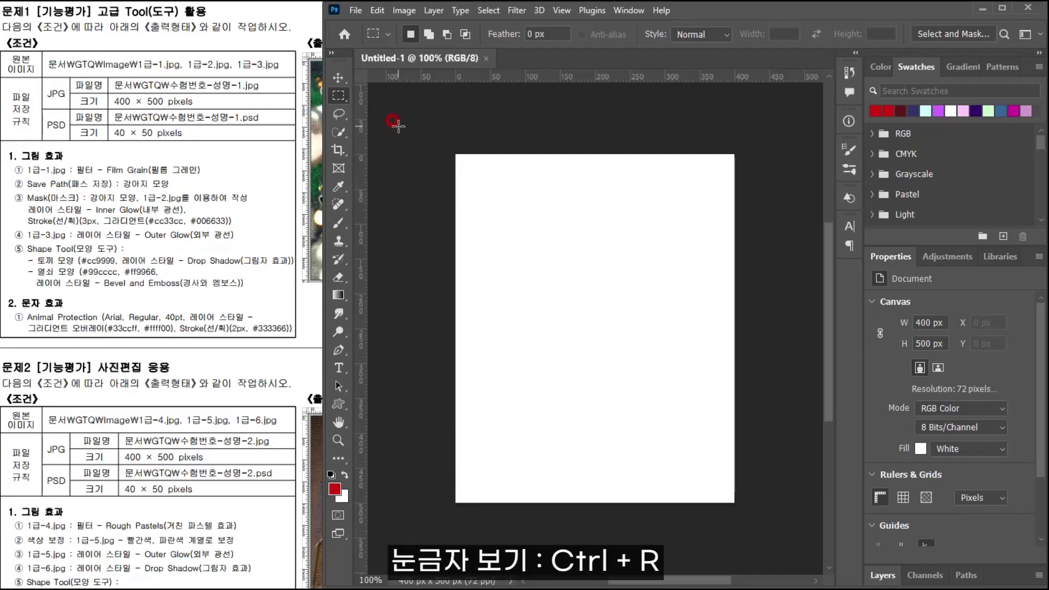
# - Bring the sample output image of problem 1 in the exam sheet into view beside the blank canvas
pyautogui.moveTo(227, 120); pyautogui.dragTo(94, 116)
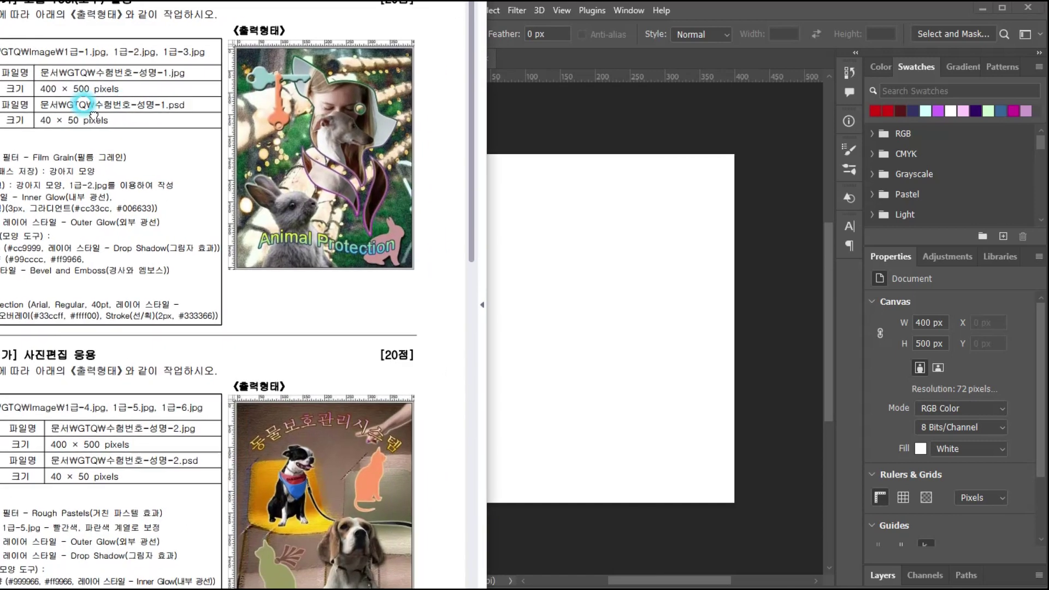
pyautogui.moveTo(279, 52); pyautogui.dragTo(280, 65)
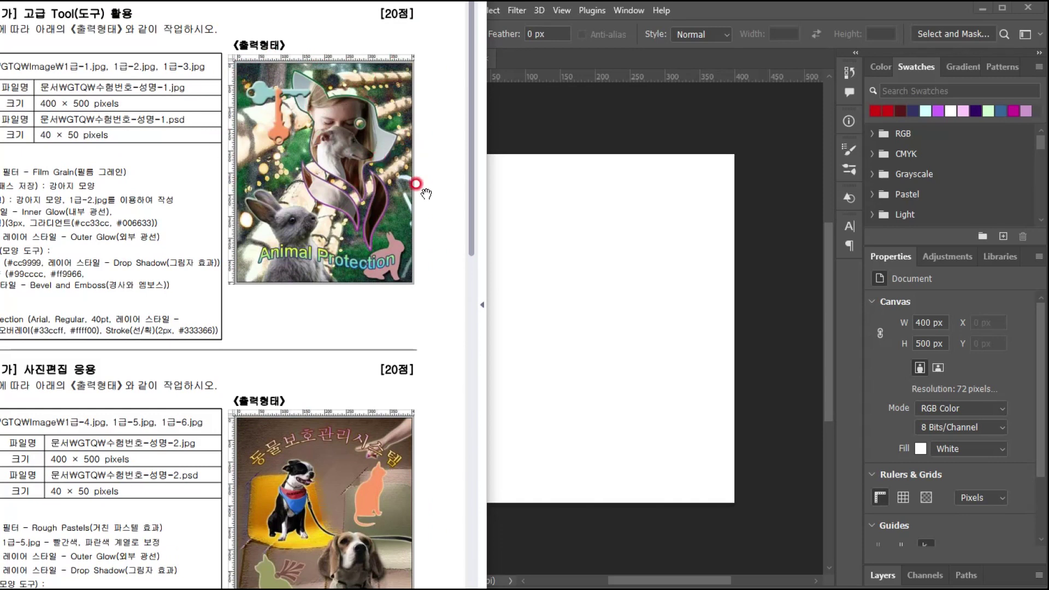
pyautogui.moveTo(486, 164); pyautogui.dragTo(462, 164)
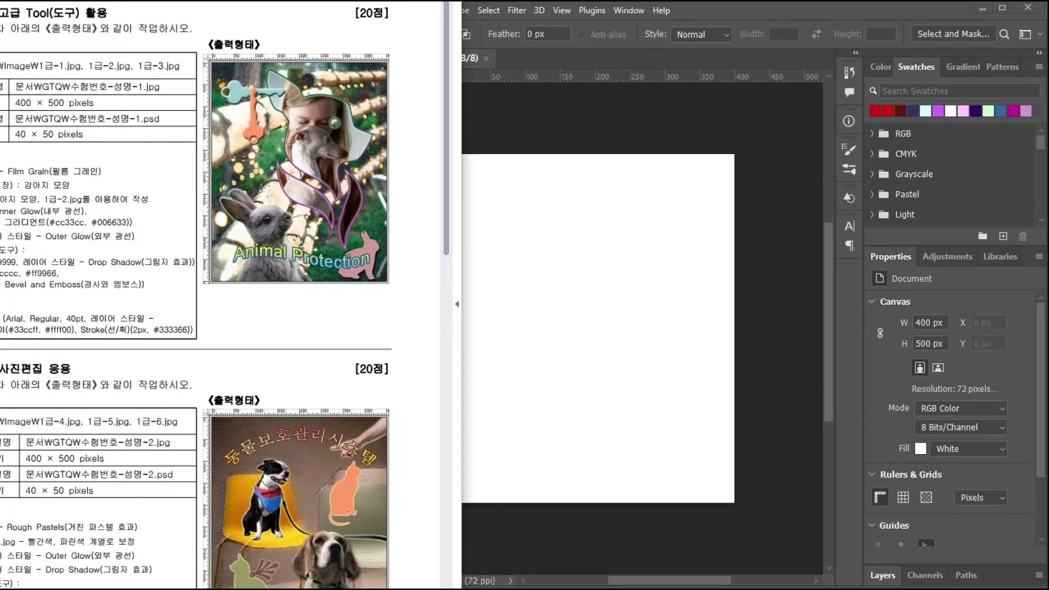
pyautogui.click(539, 53)
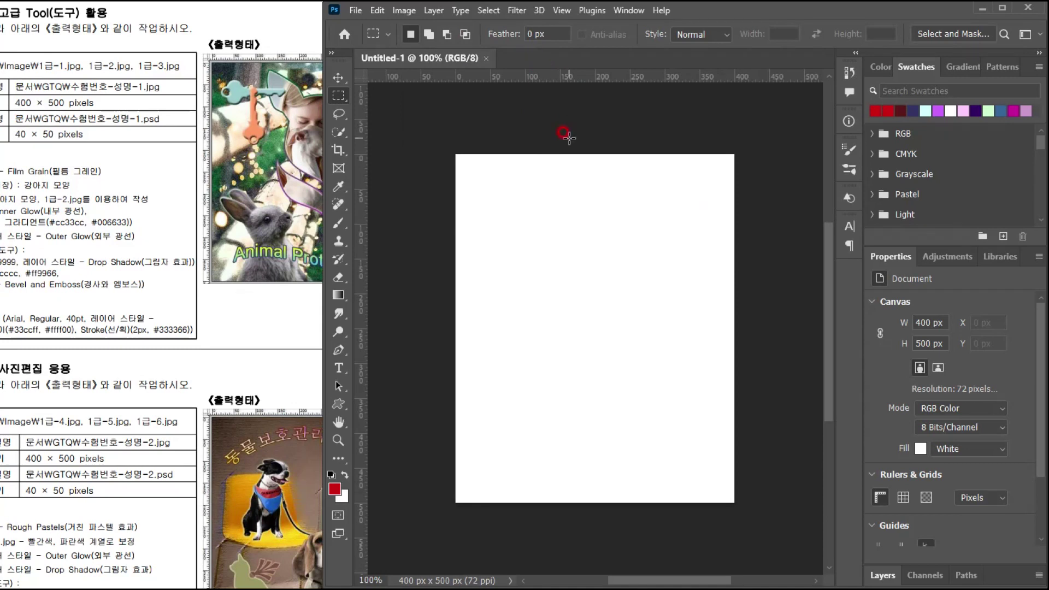
# - Set the grid preferences to a gridline every 100 pixels with 1 subdivision, and check the type preferences before applying
pyautogui.press('i')
pyautogui.hotkey('ctrl', 'k')
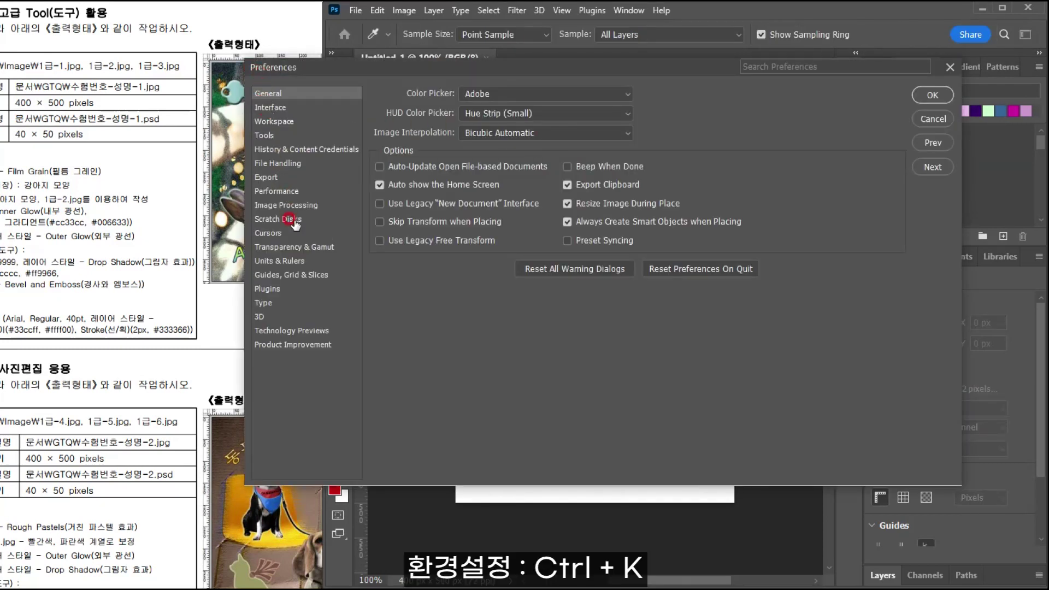
pyautogui.click(276, 274)
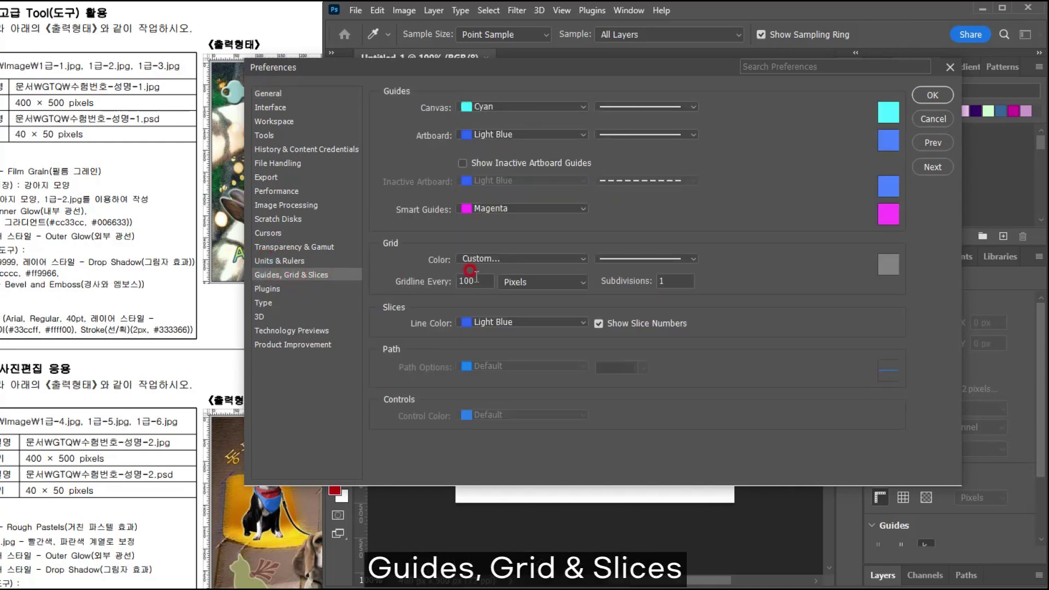
pyautogui.click(516, 281)
pyautogui.click(517, 297)
pyautogui.doubleClick(467, 281)
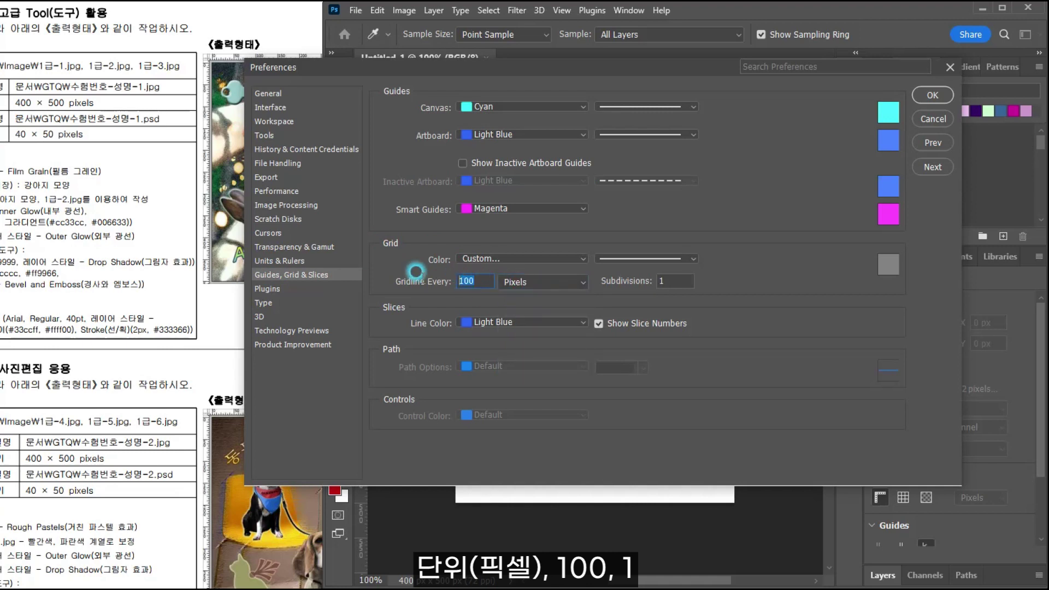
pyautogui.write('100')
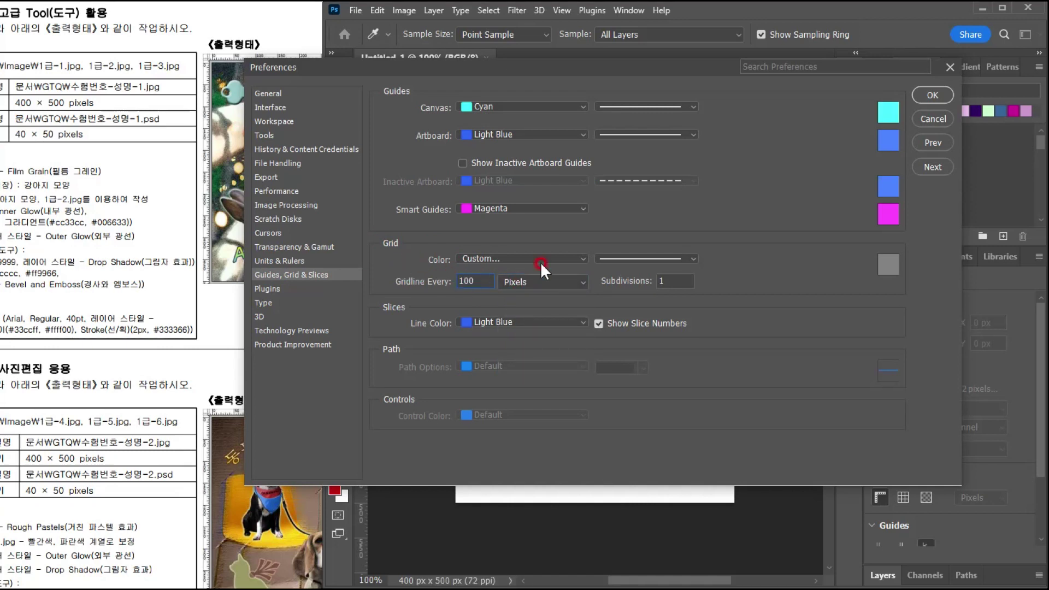
pyautogui.doubleClick(662, 281)
pyautogui.write('1')
pyautogui.click(884, 267)
pyautogui.click(276, 302)
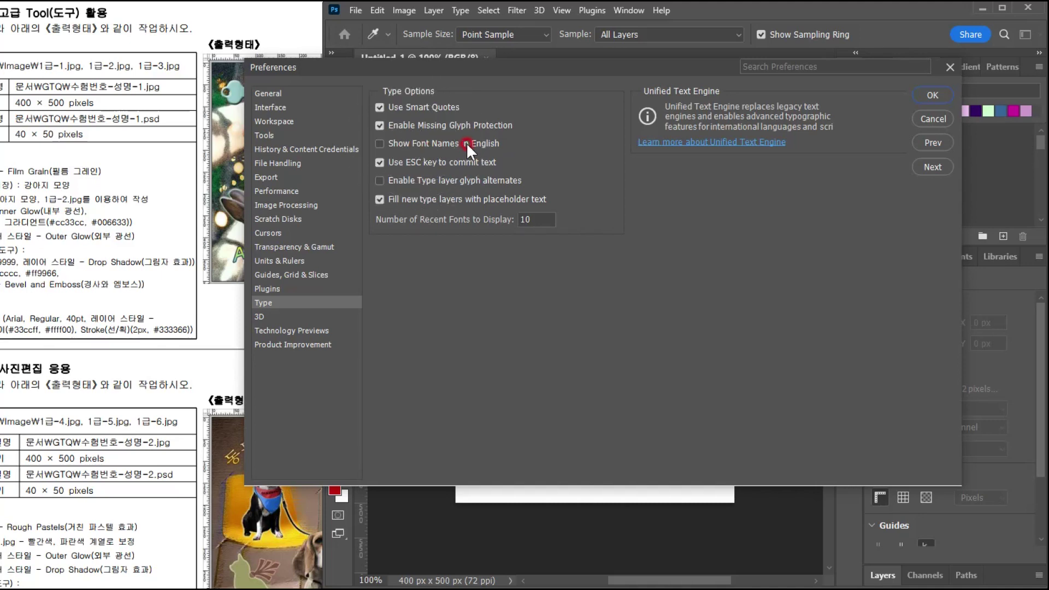
pyautogui.click(932, 95)
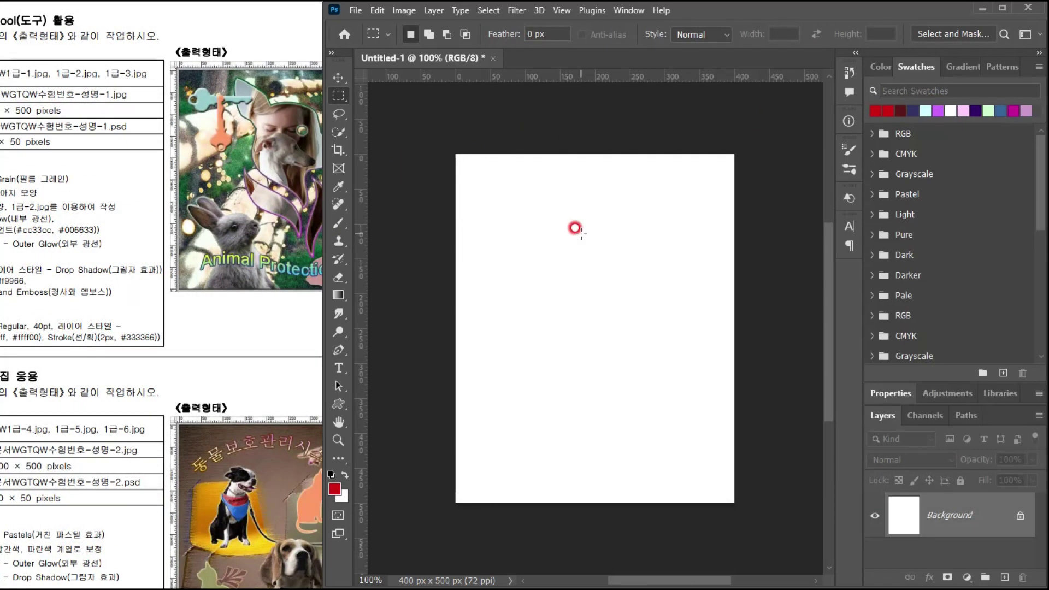
# - Show the grid over the blank canvas and hide it again
pyautogui.hotkey('ctrl', "'")
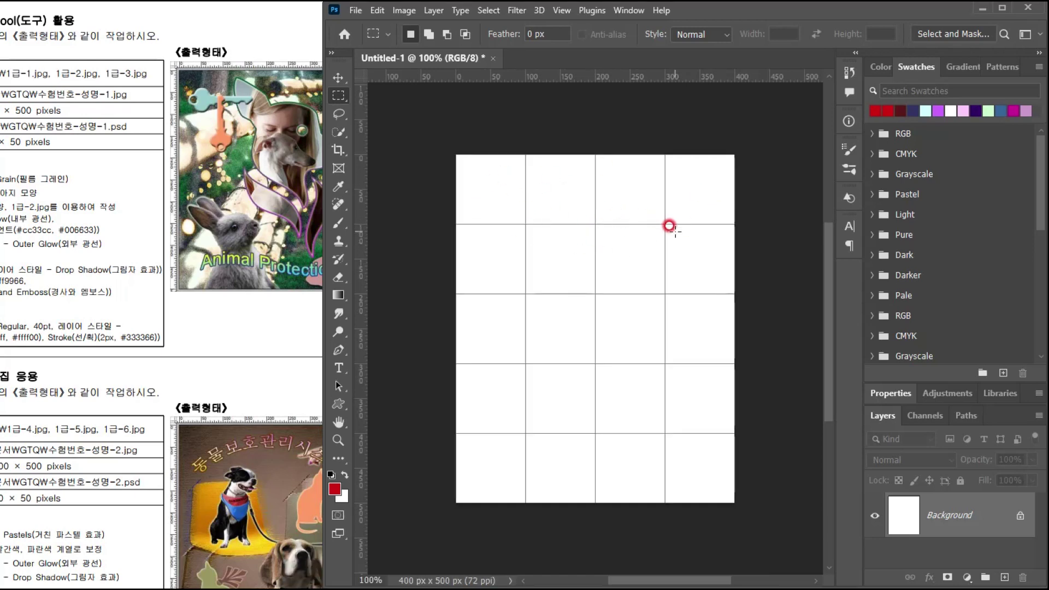
pyautogui.hotkey('ctrl', "'")
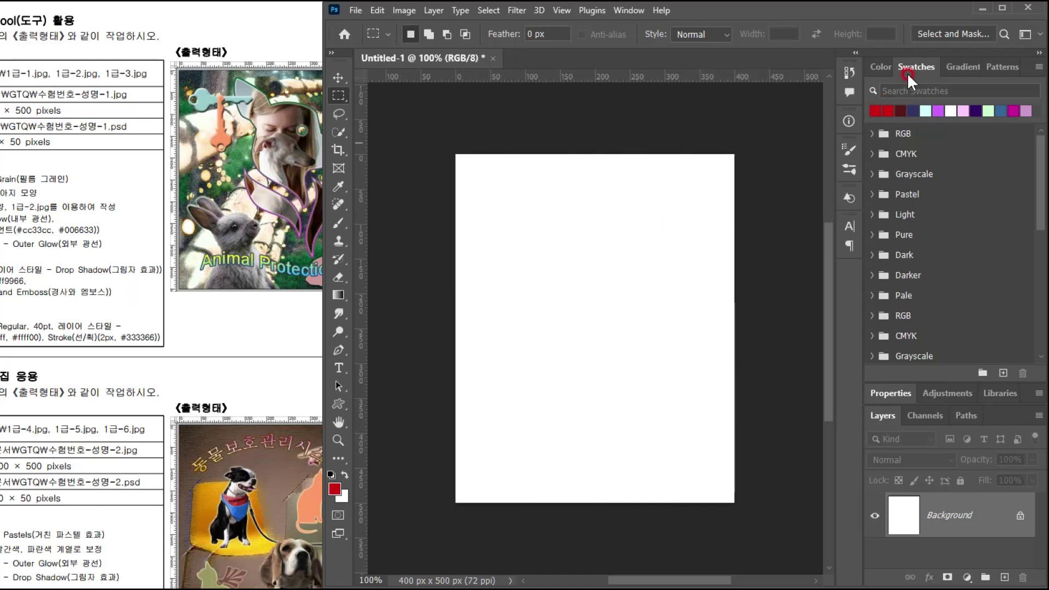
# - Expand the document properties and collapse the color and swatches group so the ruler and grid settings are fully displayed
pyautogui.click(890, 393)
pyautogui.click(878, 83)
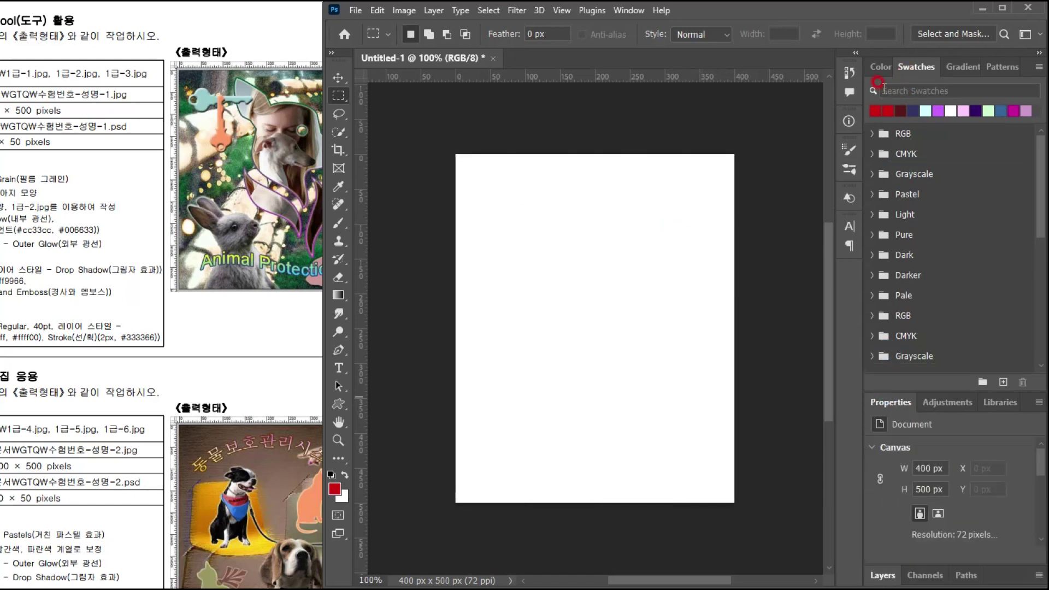
pyautogui.click(877, 68)
pyautogui.click(875, 68)
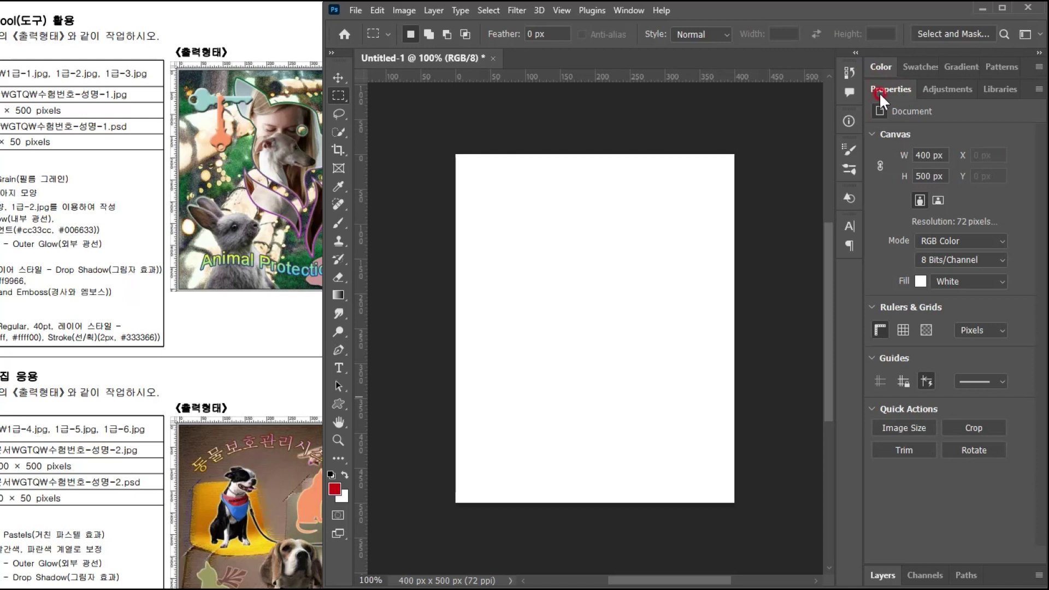
# - Toggle the canvas grid on and off from the document properties
pyautogui.click(904, 329)
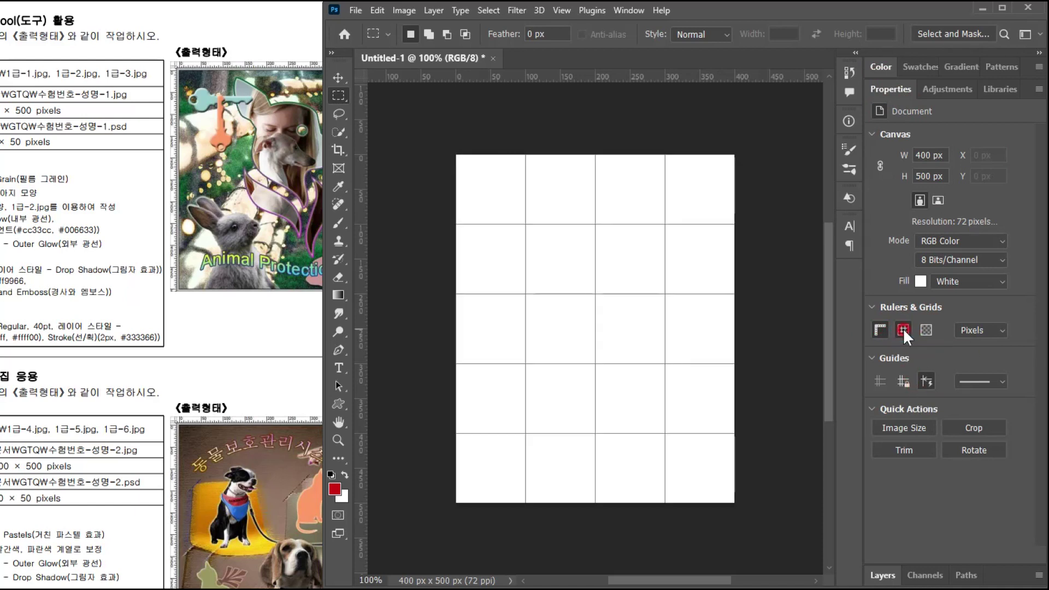
pyautogui.click(904, 330)
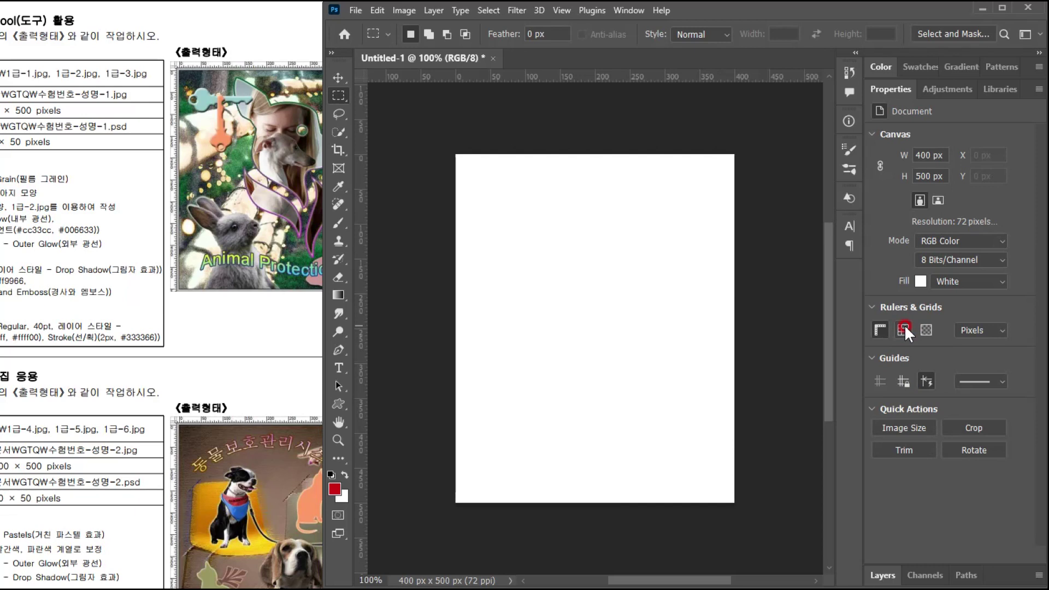
pyautogui.click(904, 329)
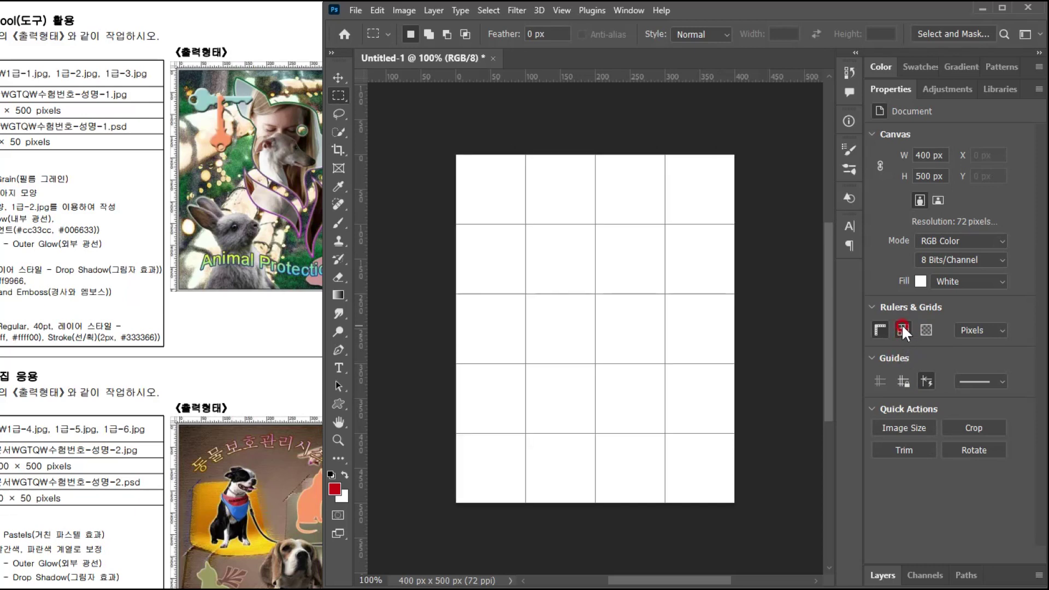
pyautogui.click(902, 329)
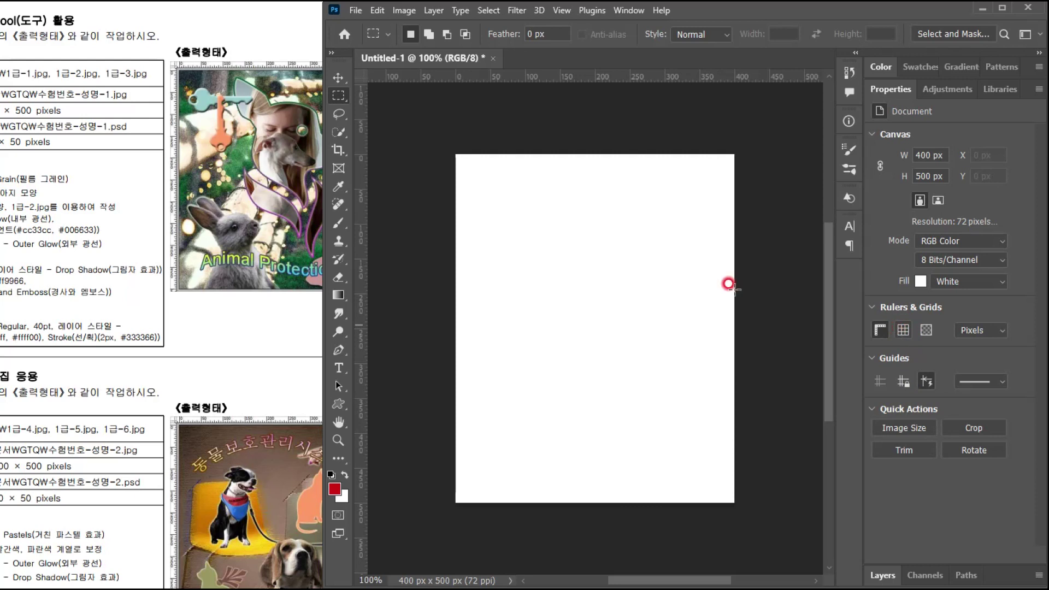
pyautogui.click(897, 327)
# - Draw a rectangular test selection on the blank canvas and clear it
pyautogui.click(418, 206)
pyautogui.click(492, 222)
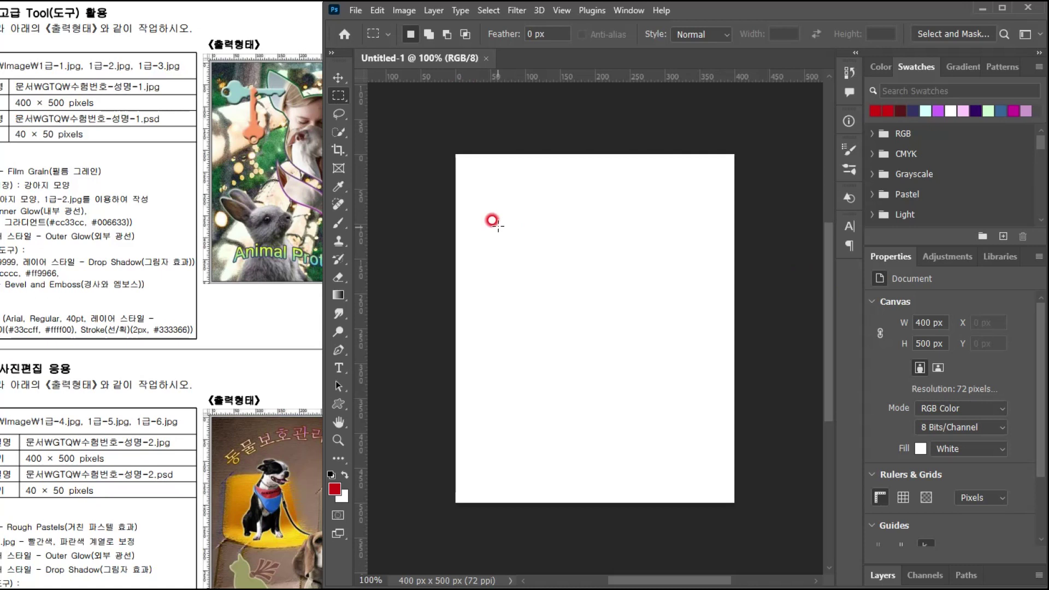
pyautogui.moveTo(505, 206); pyautogui.dragTo(605, 302)
pyautogui.click(546, 192)
# - Show the Contextual Task Bar and draw a rectangular selection on the upper canvas to display its selection options
pyautogui.click(628, 11)
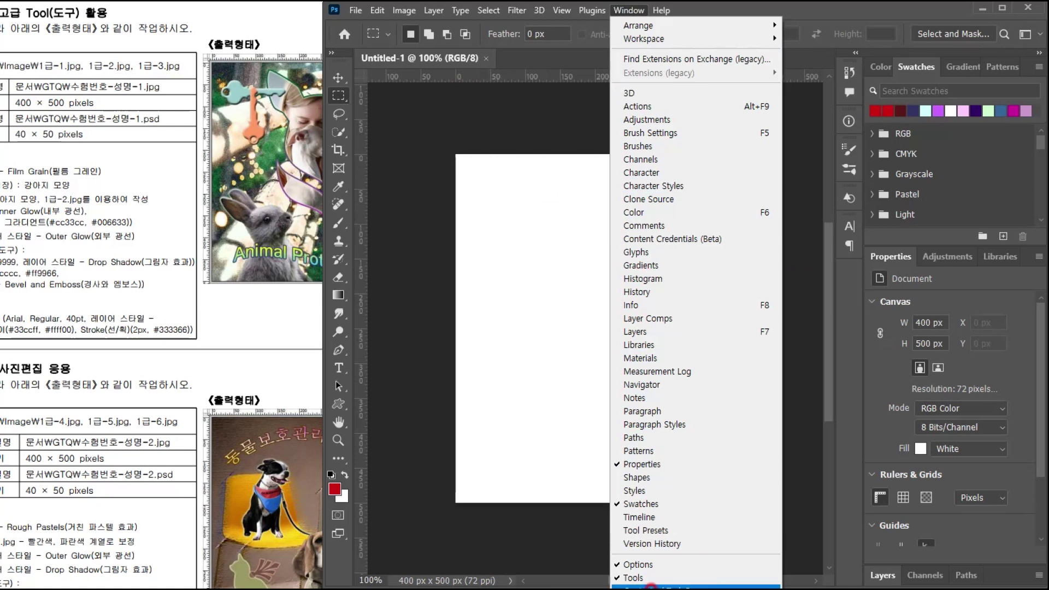
pyautogui.click(652, 586)
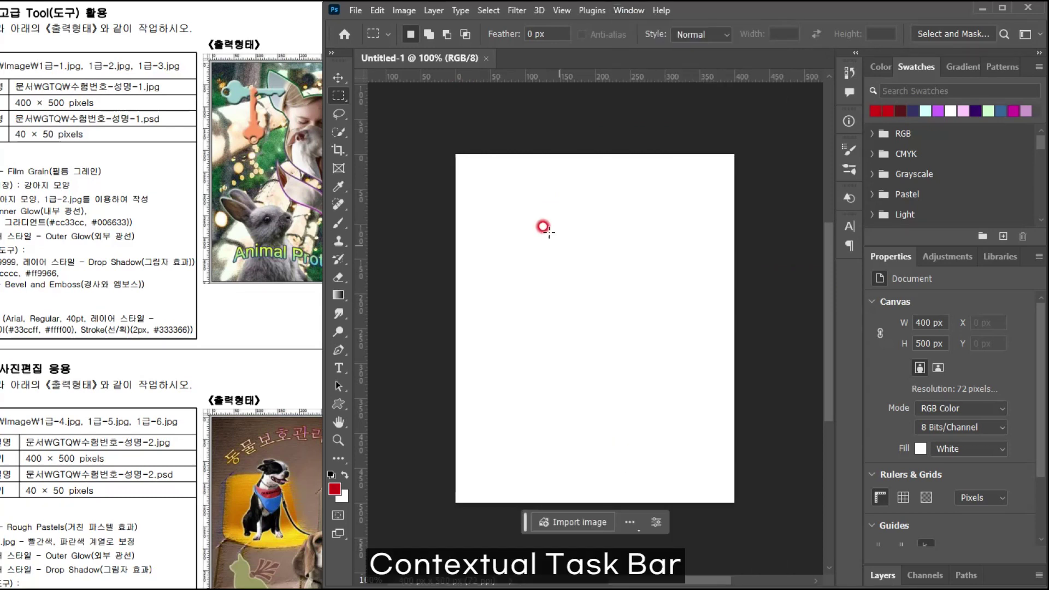
pyautogui.moveTo(522, 199); pyautogui.dragTo(636, 314)
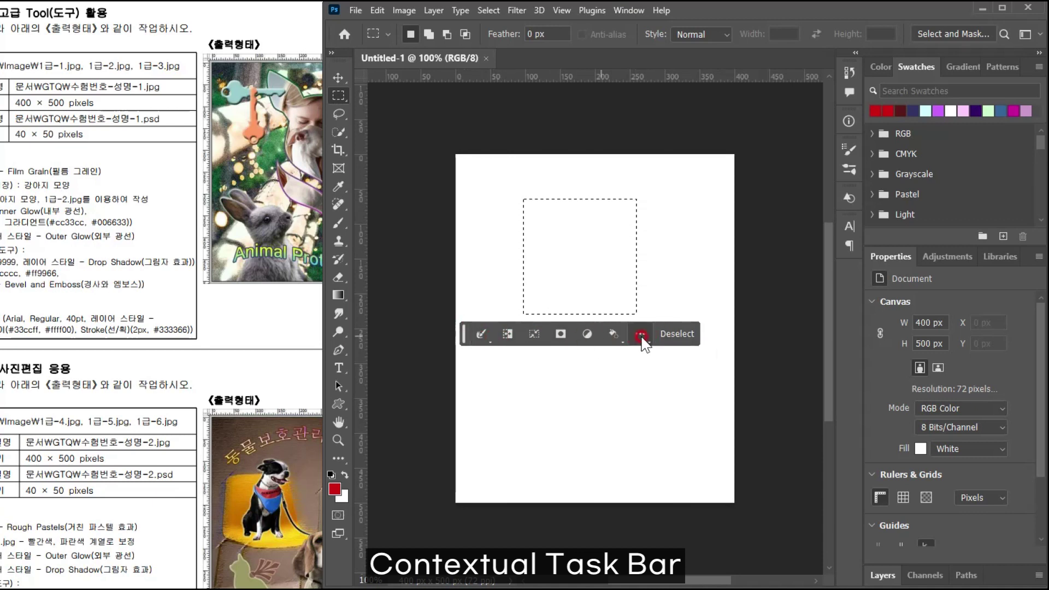
# - Clear the rectangular selection and hide the Contextual Task Bar
pyautogui.click(537, 226)
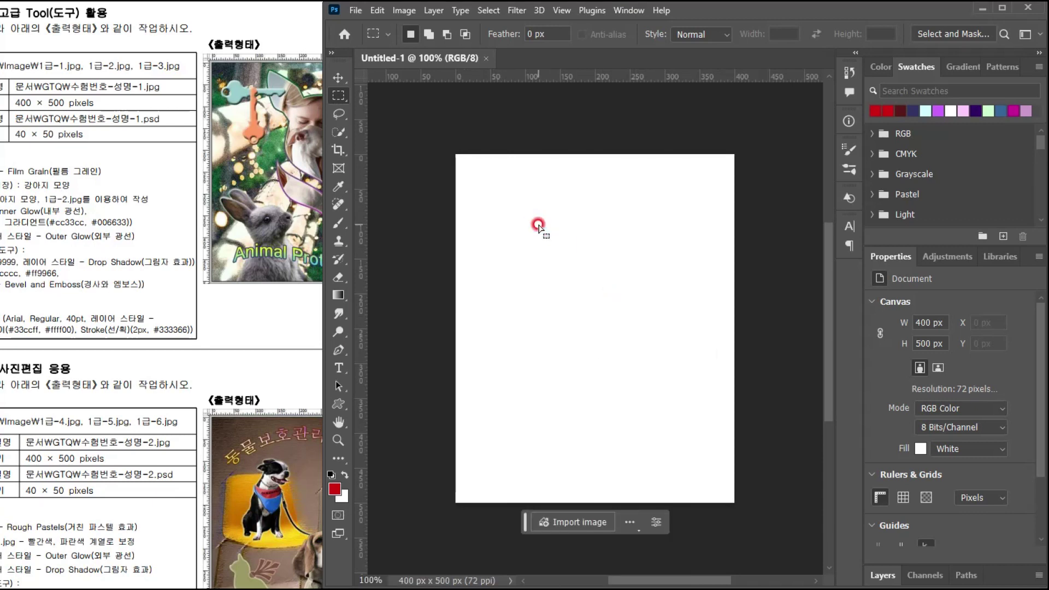
pyautogui.click(623, 10)
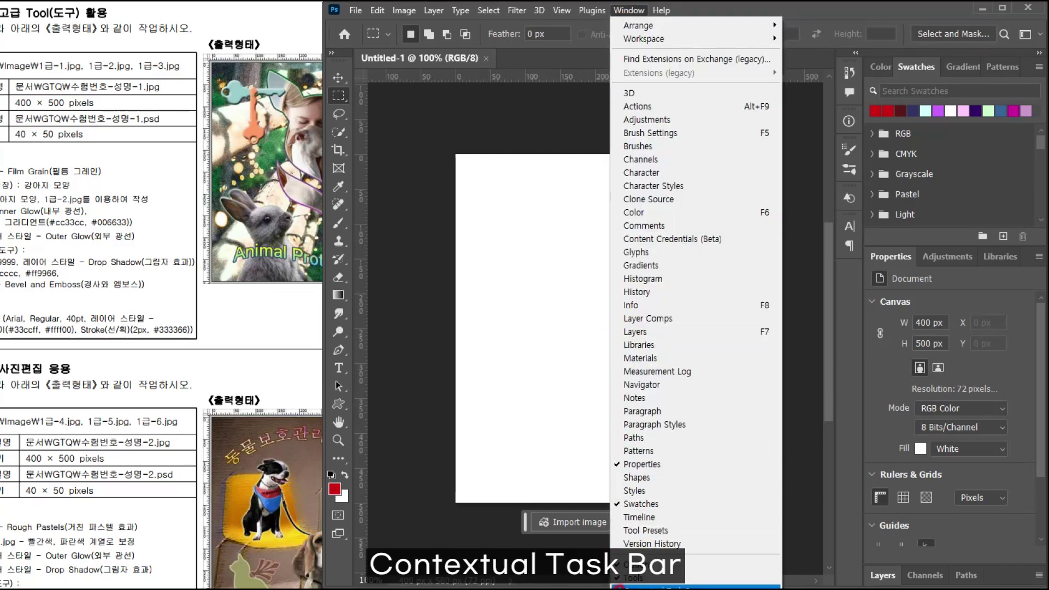
pyautogui.click(619, 586)
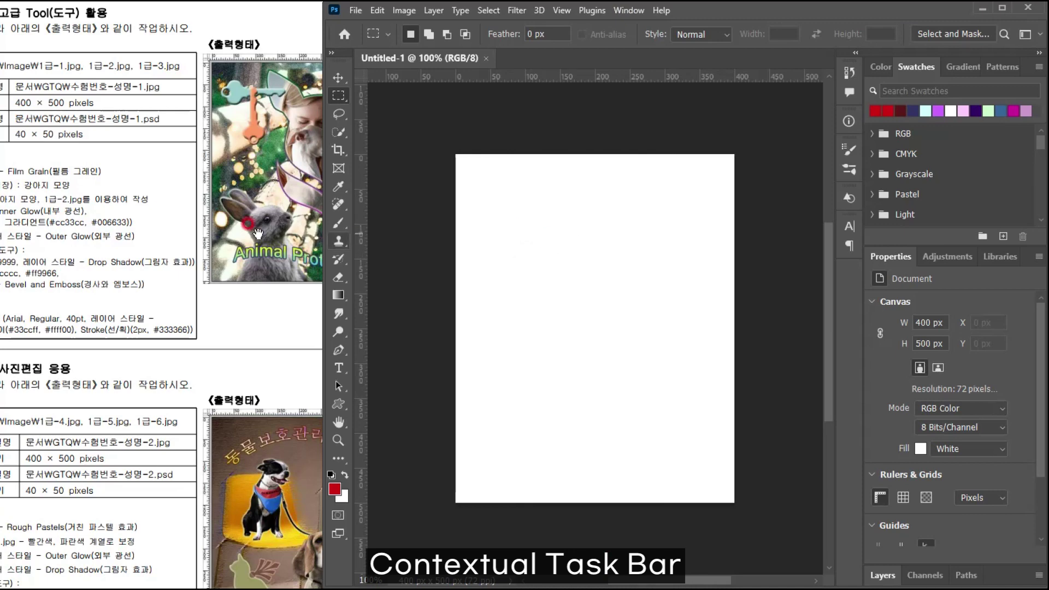
# - Check the problem 1 conditions and sample output in the exam sheet, and open the source image 1급-1.jpg
pyautogui.click(204, 219)
pyautogui.hscroll(-5, 113, 203)
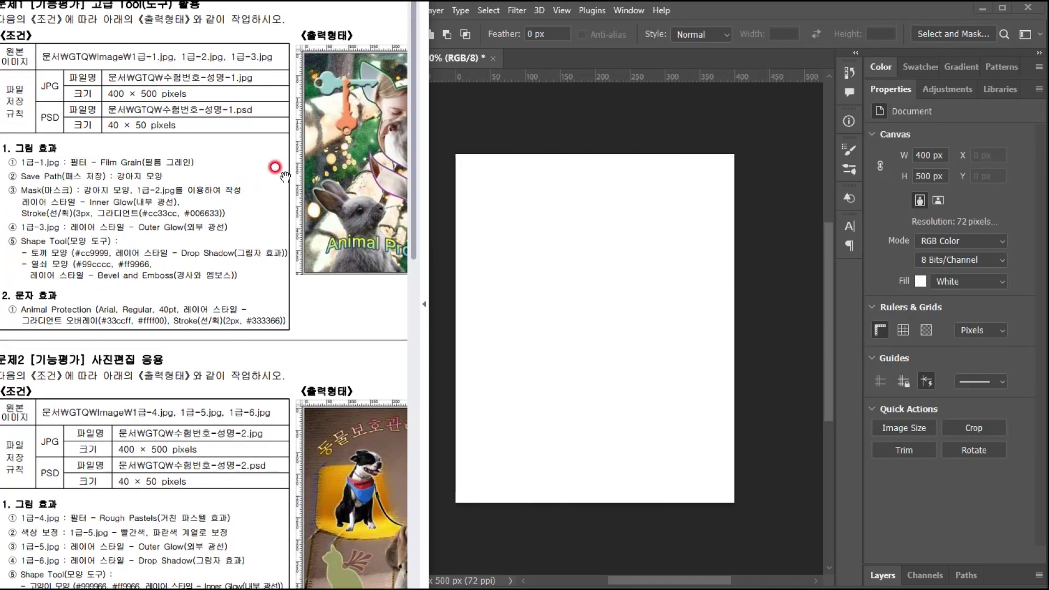
pyautogui.hscroll(5, 322, 175)
pyautogui.click(464, 132)
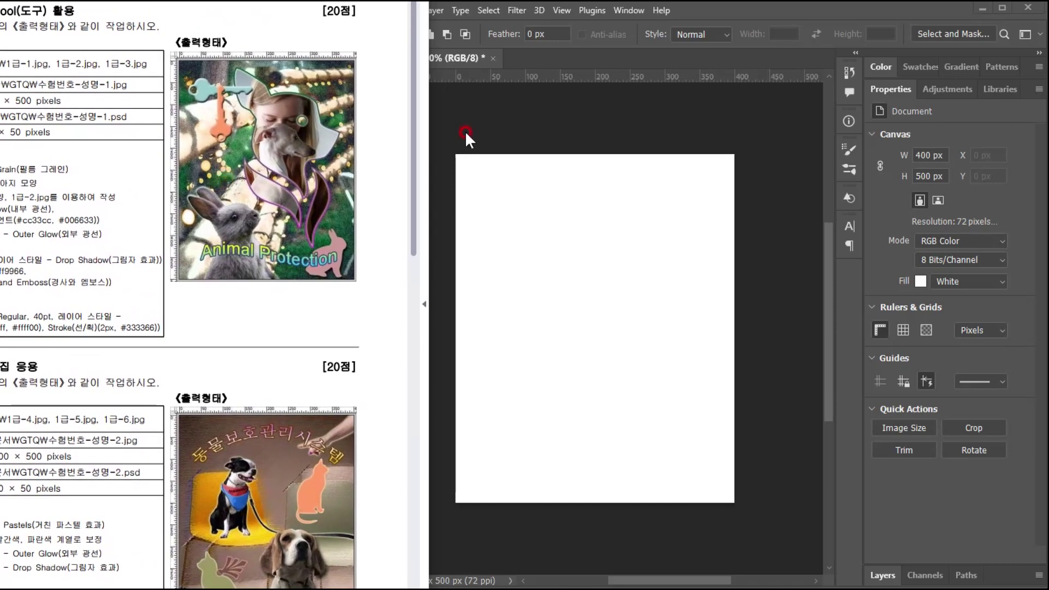
pyautogui.click(450, 62)
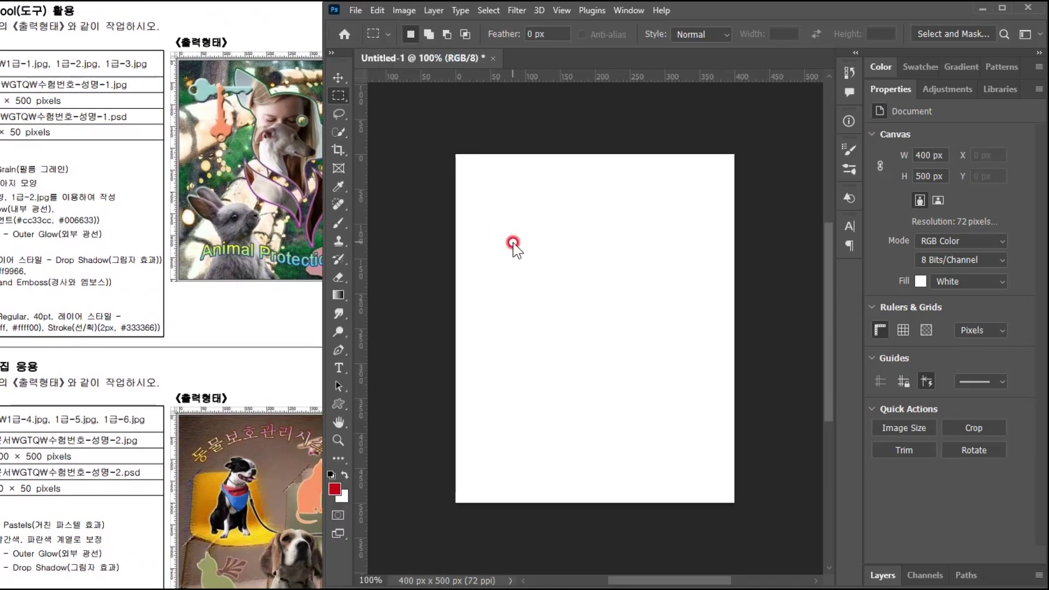
pyautogui.hotkey('ctrl', 'o')
pyautogui.doubleClick(70, 127)
pyautogui.click(526, 220)
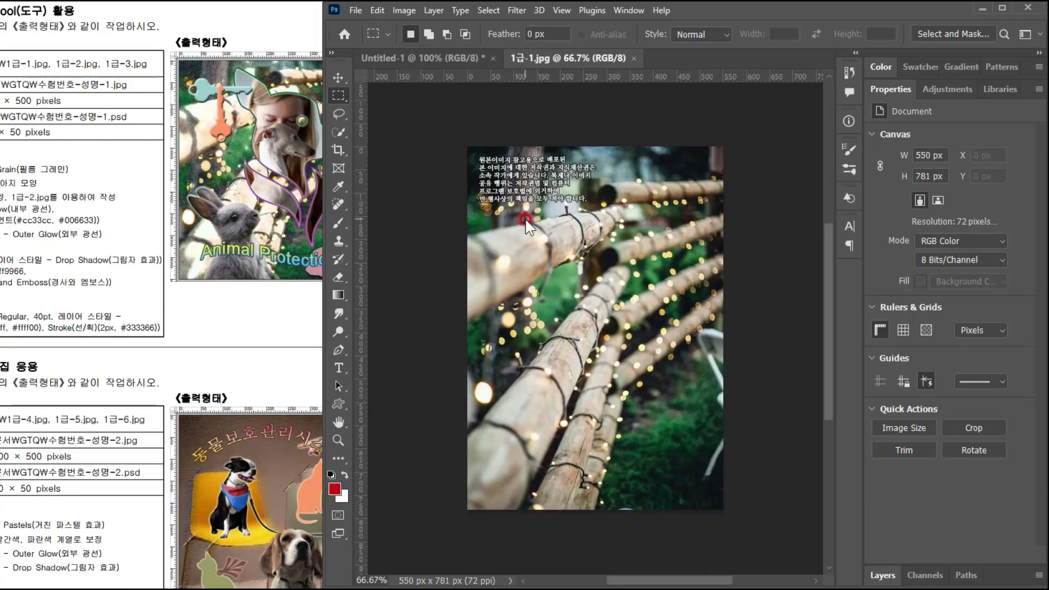
# - Copy the entire 1급-1.jpg image and paste it into the Untitled-1 document
pyautogui.hotkey('ctrl', 'a')
pyautogui.hotkey('ctrl', 'c')
pyautogui.click(438, 56)
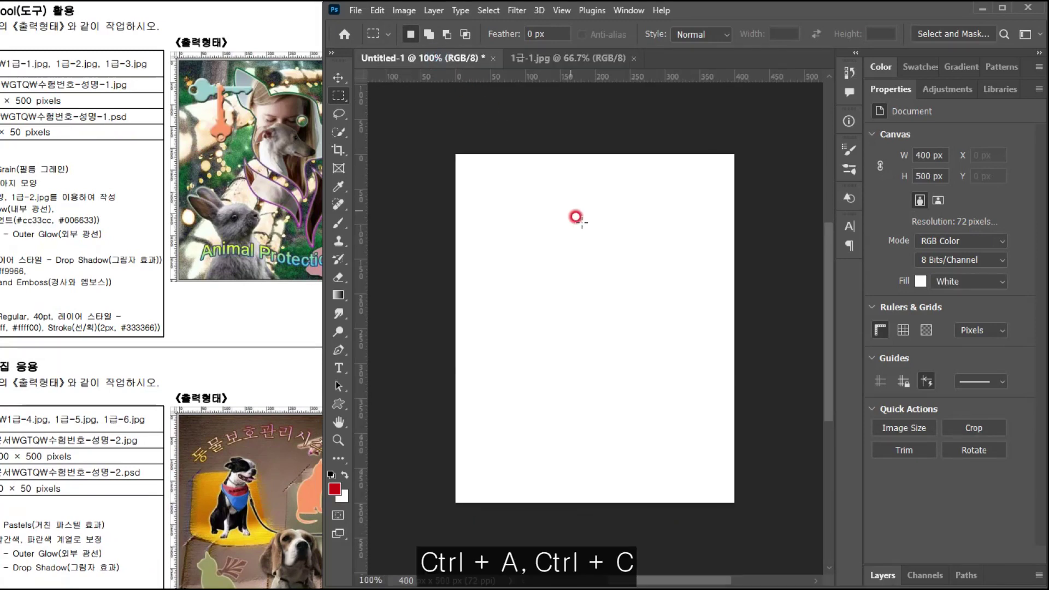
pyautogui.hotkey('ctrl', 'v')
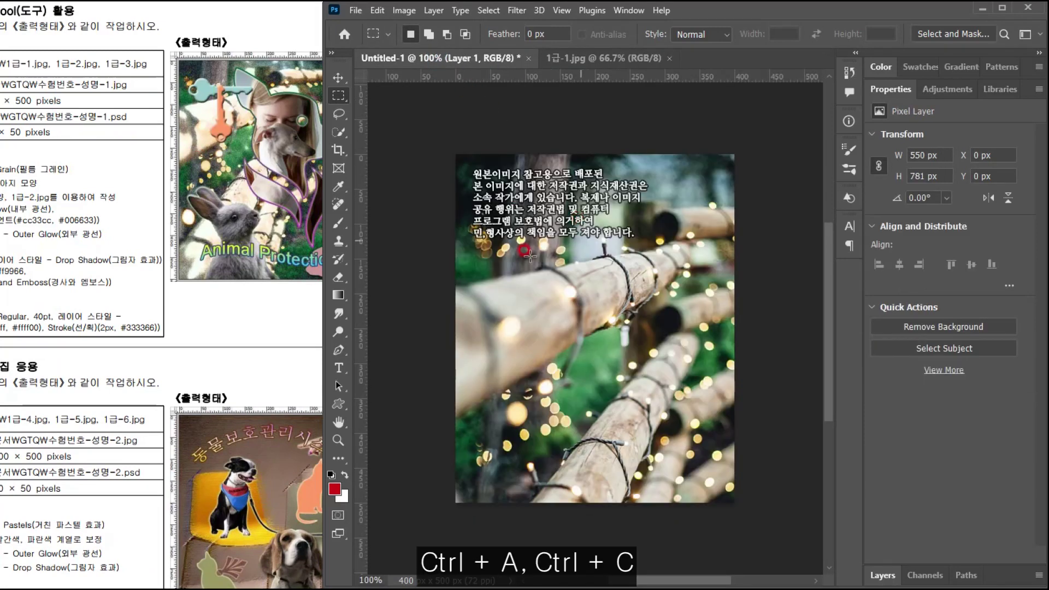
# - Scale the pasted image down to about 460 × 654 px and position it at about X -30 px, Y -47 px
pyautogui.hotkey('ctrl', 't')
pyautogui.moveTo(655, 160); pyautogui.dragTo(655, 238)
pyautogui.moveTo(655, 292); pyautogui.dragTo(618, 197)
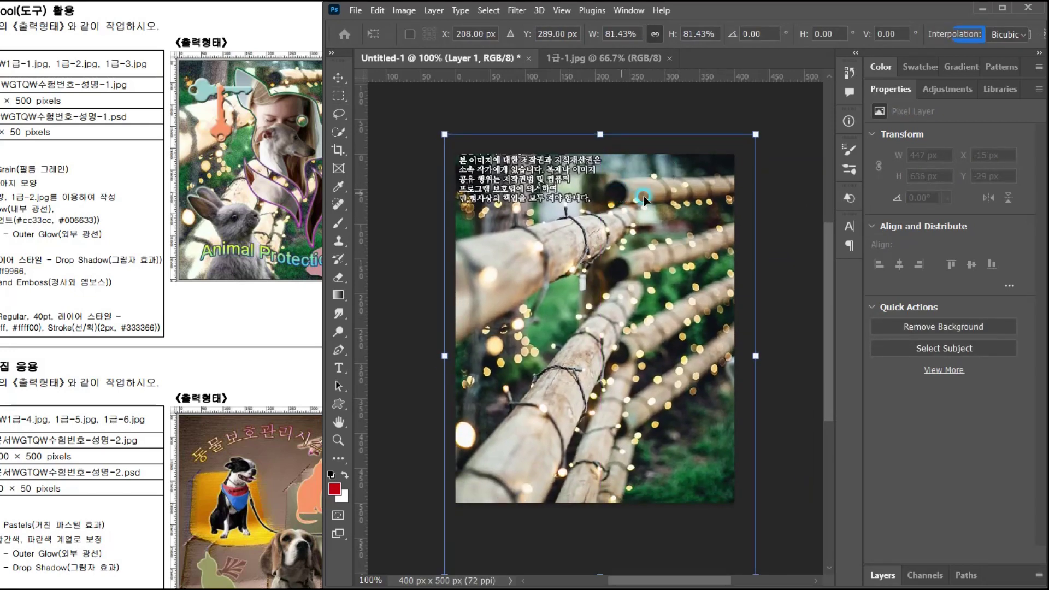
pyautogui.moveTo(755, 131); pyautogui.dragTo(763, 121)
pyautogui.moveTo(667, 297); pyautogui.dragTo(660, 297)
pyautogui.press('Return')
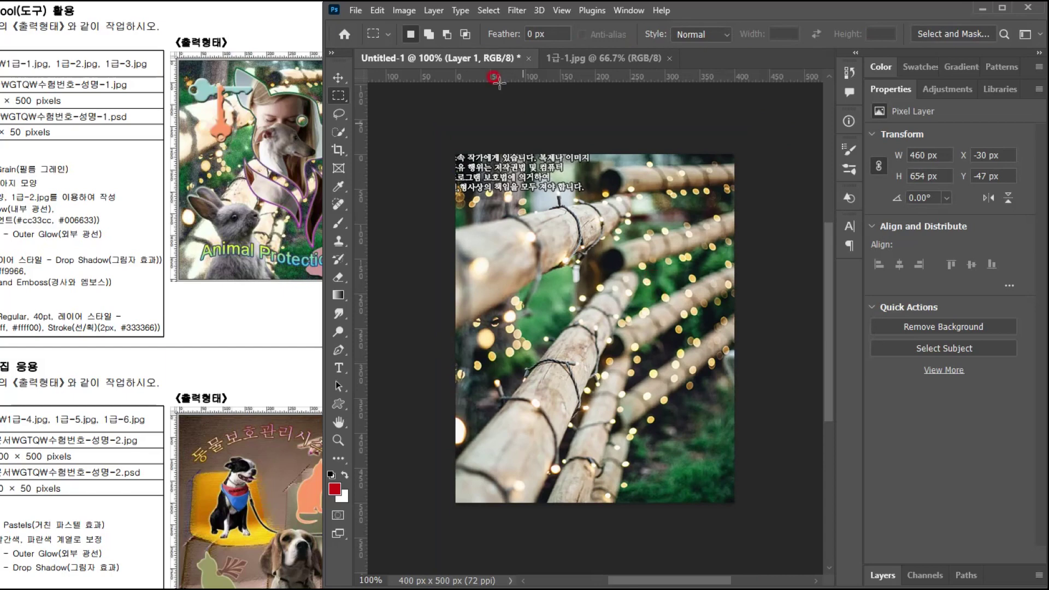
# - Apply the Artistic Film Grain filter to Layer 1 with Grain 4, Highlight Area 0 and Intensity 10
pyautogui.click(516, 10)
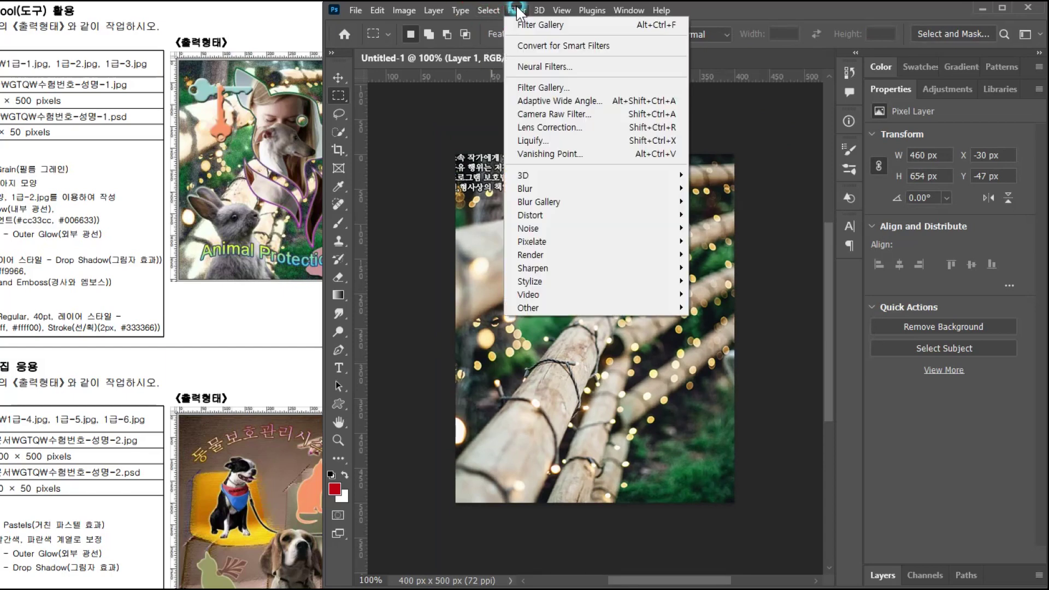
pyautogui.click(535, 87)
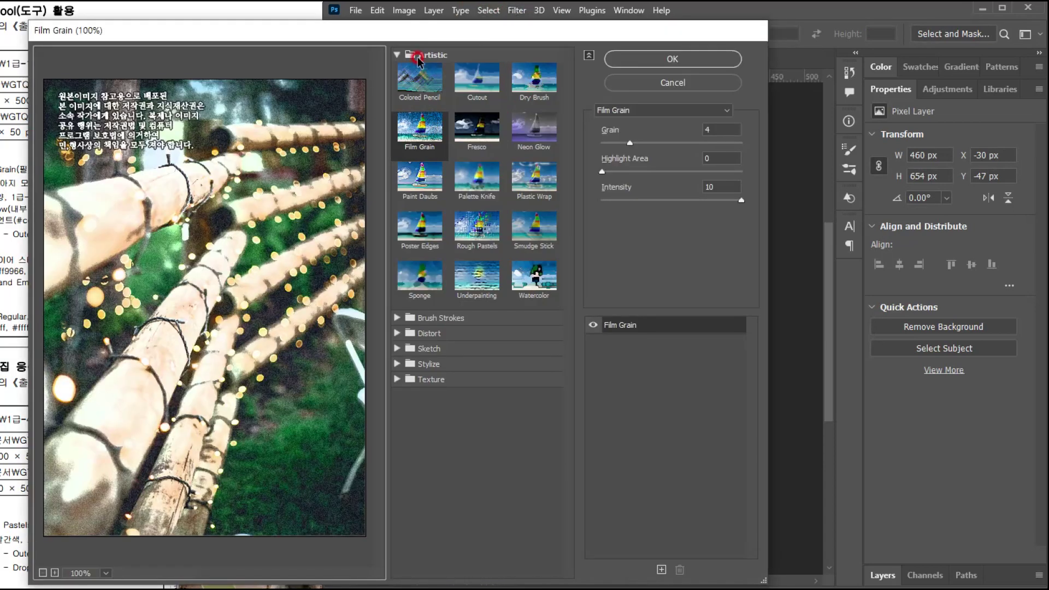
pyautogui.click(410, 125)
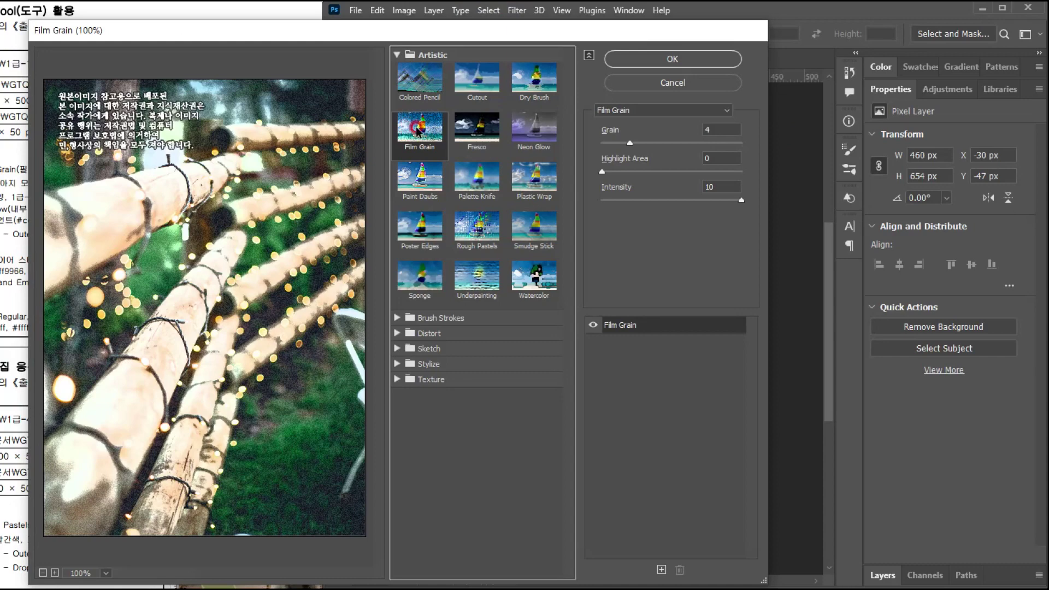
pyautogui.click(623, 61)
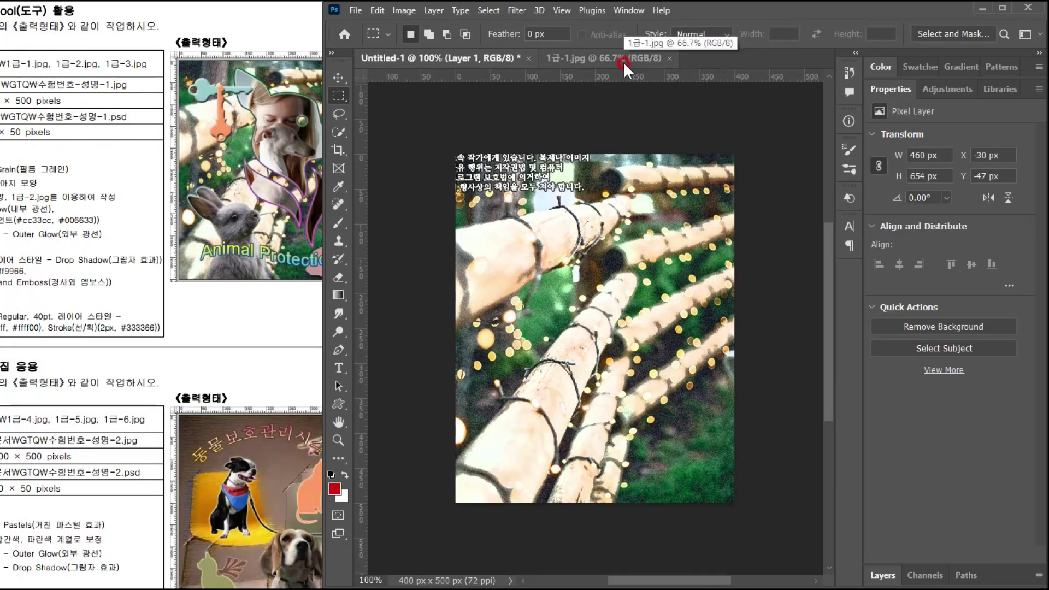
# - Examine the problem 1 conditions and the enlarged sample output in the exam sheet, focusing on the dog-shaped mask
pyautogui.click(133, 216)
pyautogui.scroll(-1, 229, 236)
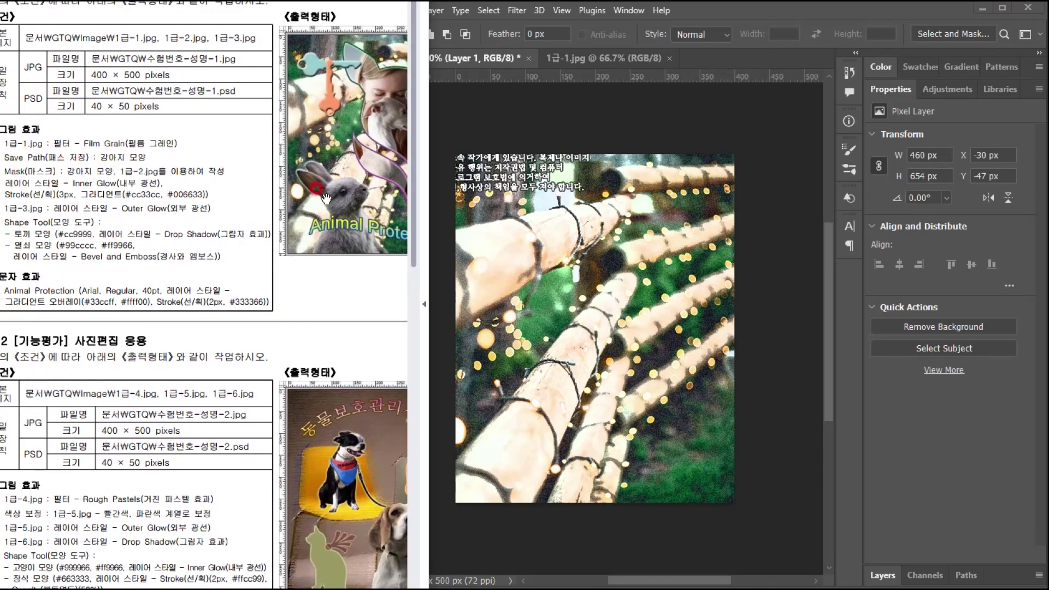
pyautogui.moveTo(326, 198); pyautogui.dragTo(275, 133)
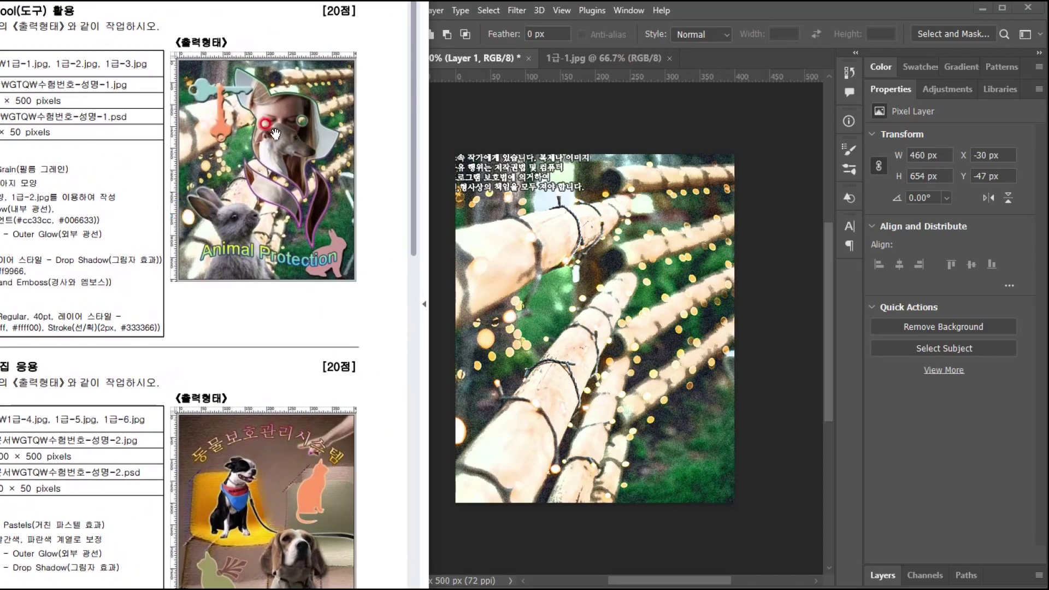
pyautogui.scroll(1, 275, 134)
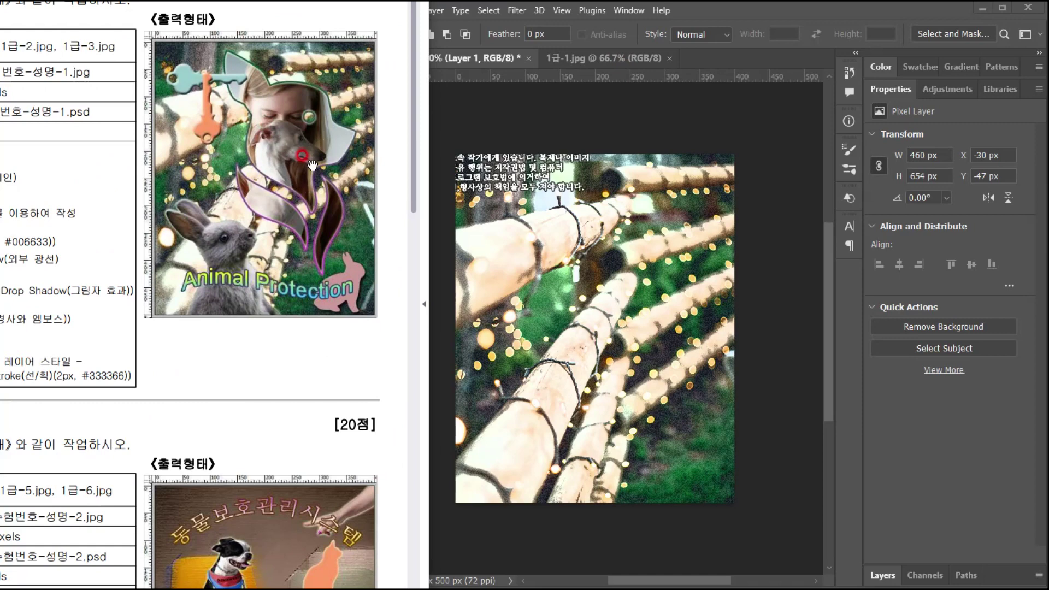
pyautogui.moveTo(284, 161); pyautogui.dragTo(252, 182)
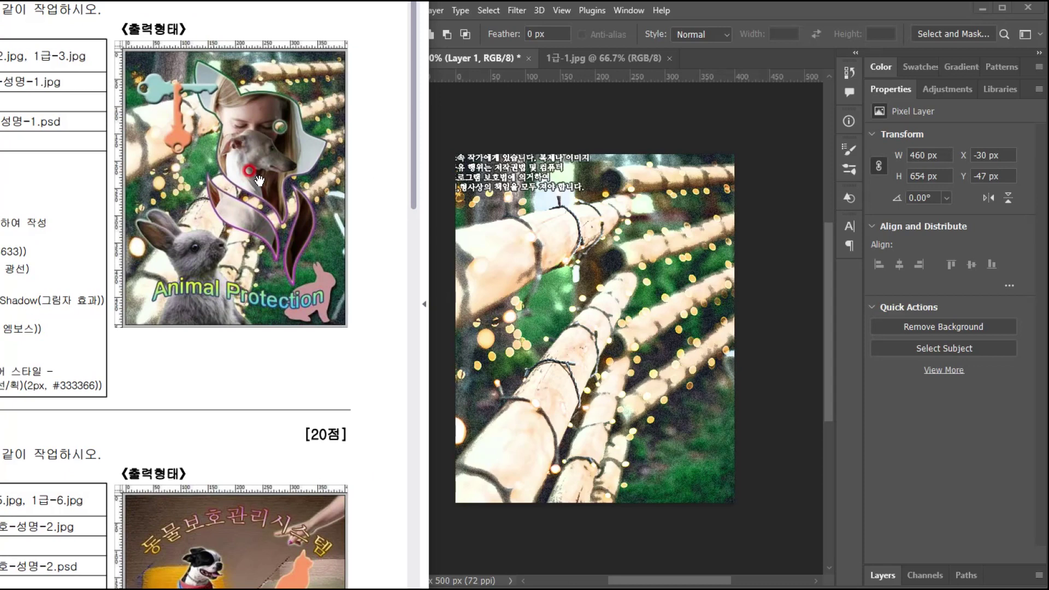
pyautogui.scroll(2, 270, 183)
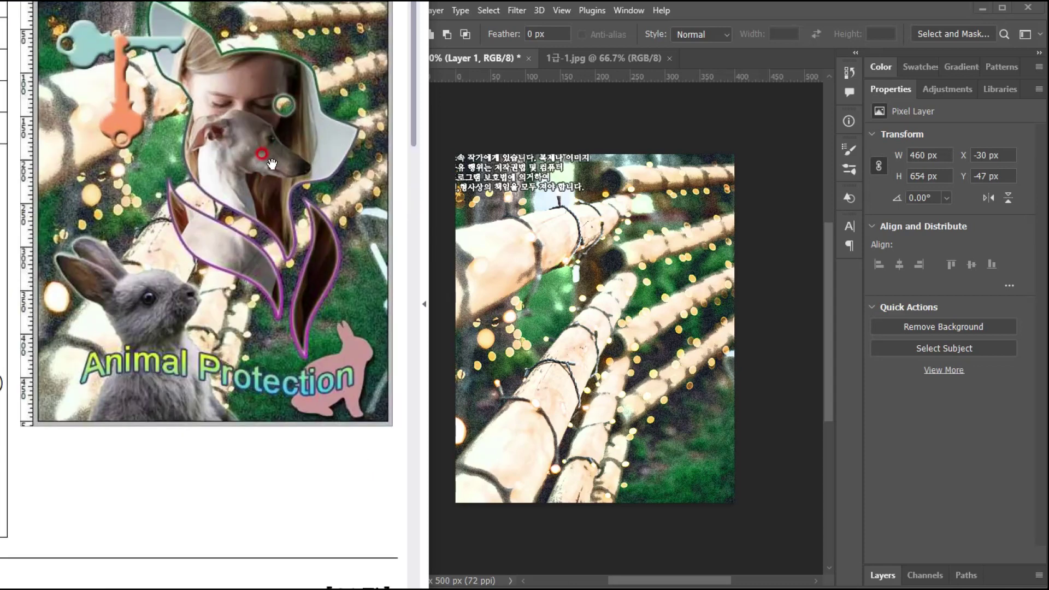
pyautogui.moveTo(271, 164); pyautogui.dragTo(255, 178)
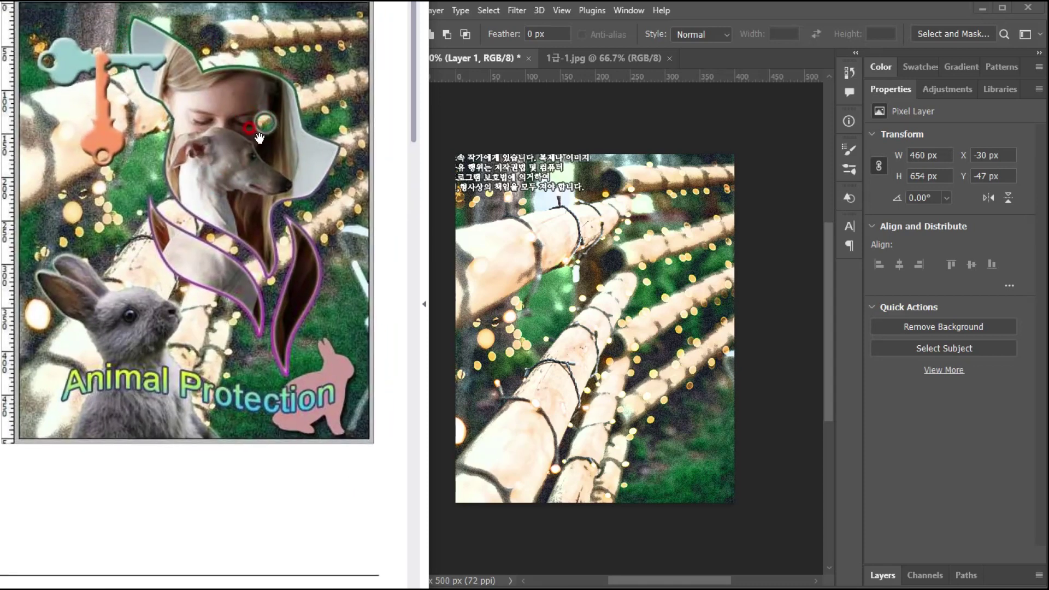
pyautogui.moveTo(215, 131); pyautogui.dragTo(217, 166)
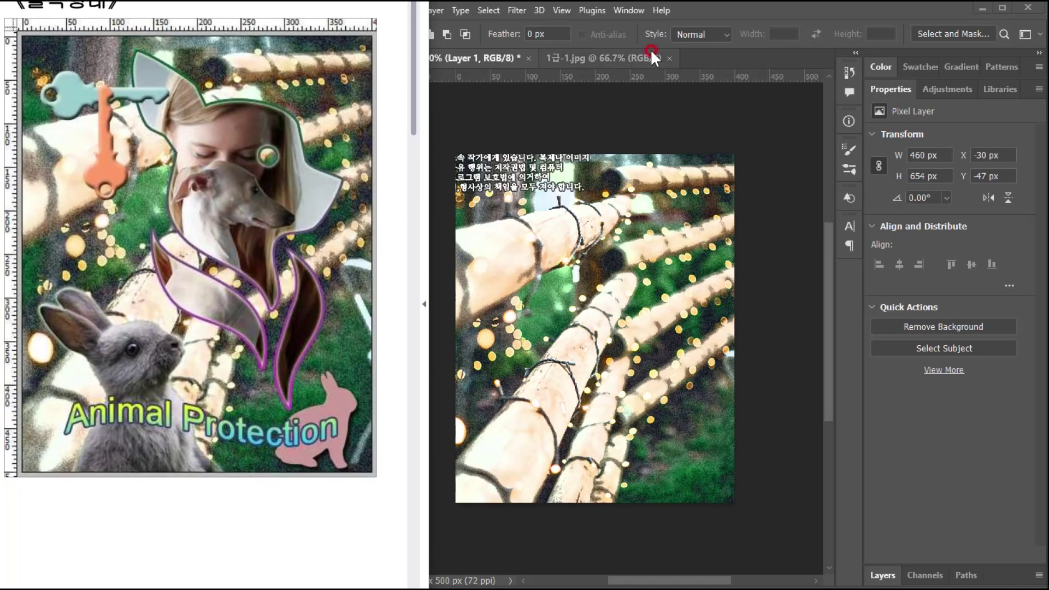
# - Expand the layer list, collapse the layer properties, and hide Layer 1 to leave a blank white canvas
pyautogui.click(889, 276)
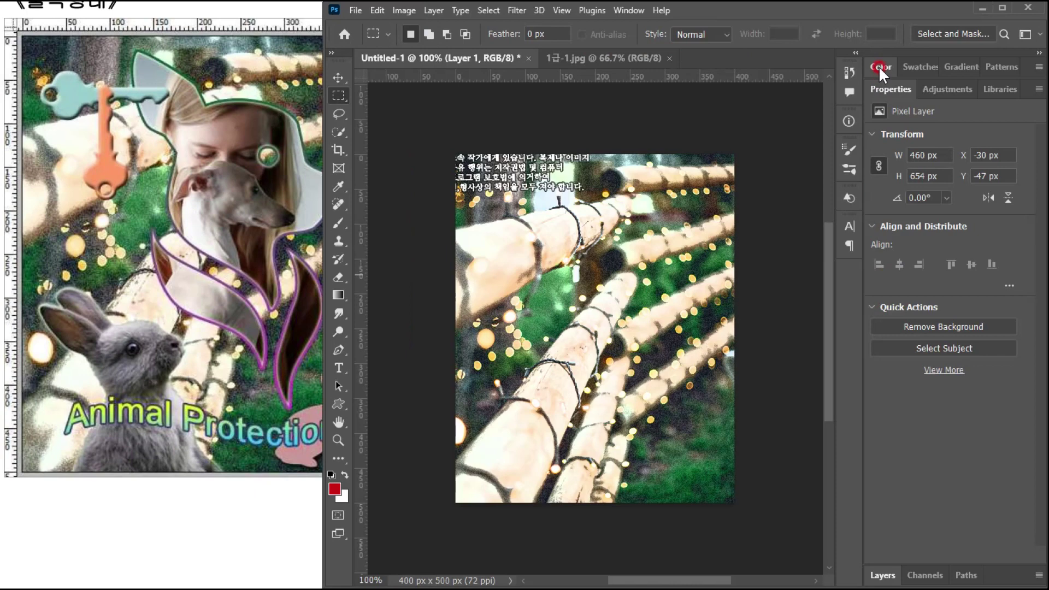
pyautogui.click(879, 575)
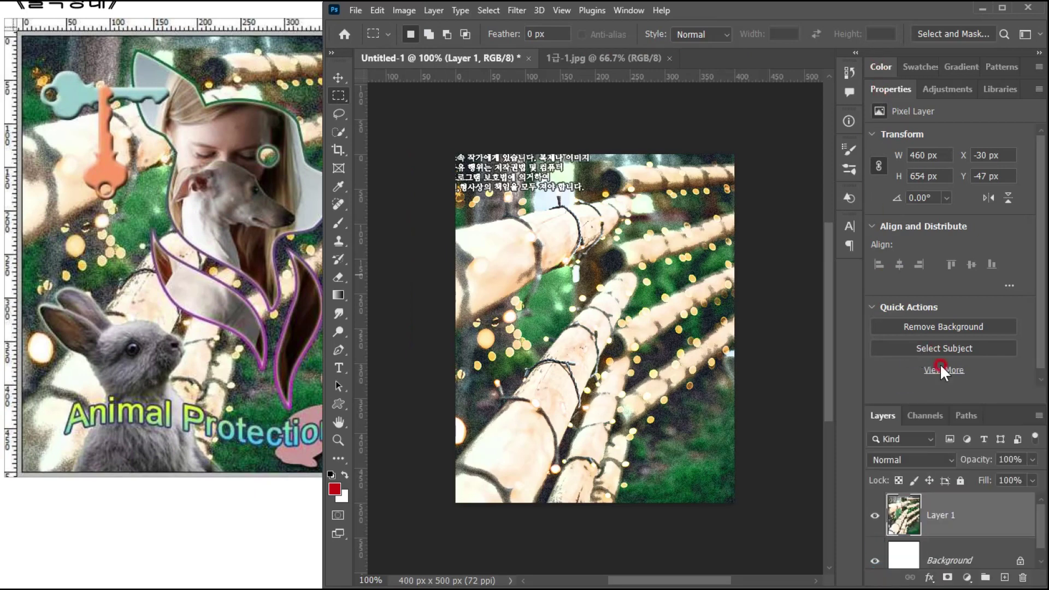
pyautogui.click(889, 89)
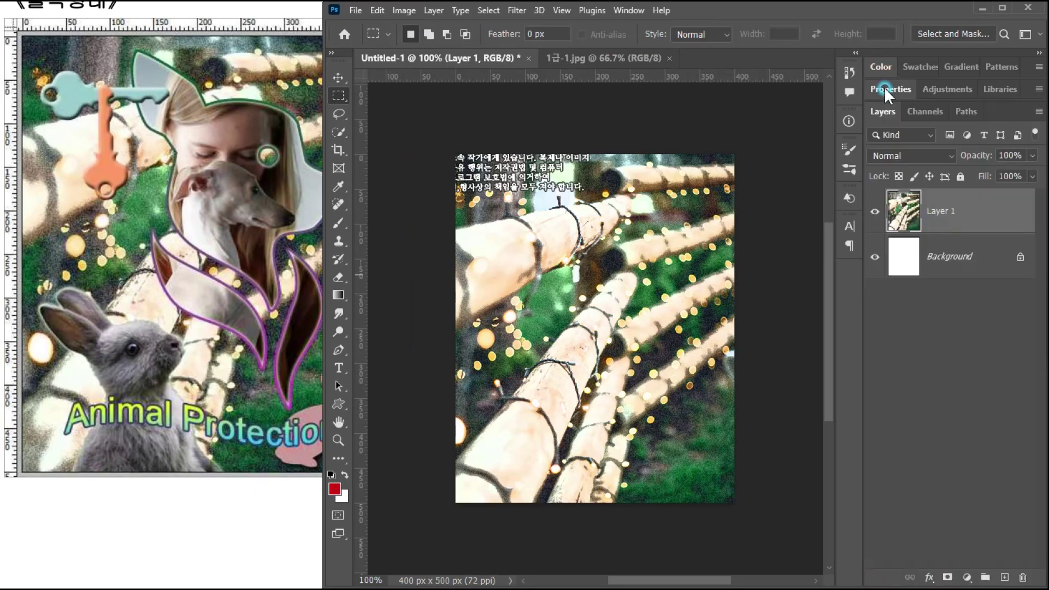
pyautogui.click(874, 212)
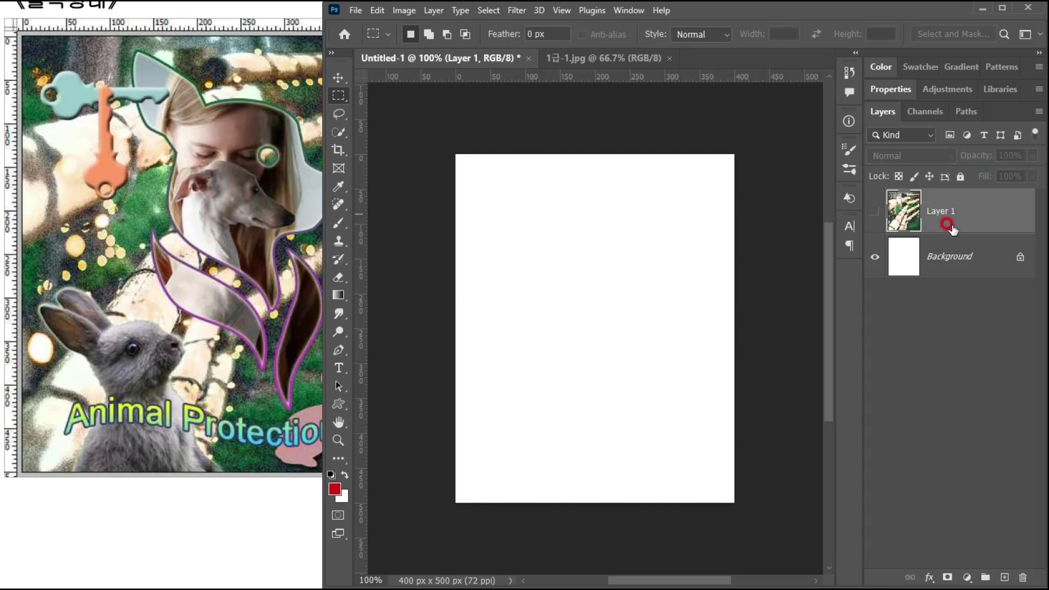
# - Set up the Pen tool in Path mode with the Exclude Overlapping Shapes path operation, keeping the sample's dog silhouette in view
pyautogui.click(217, 204)
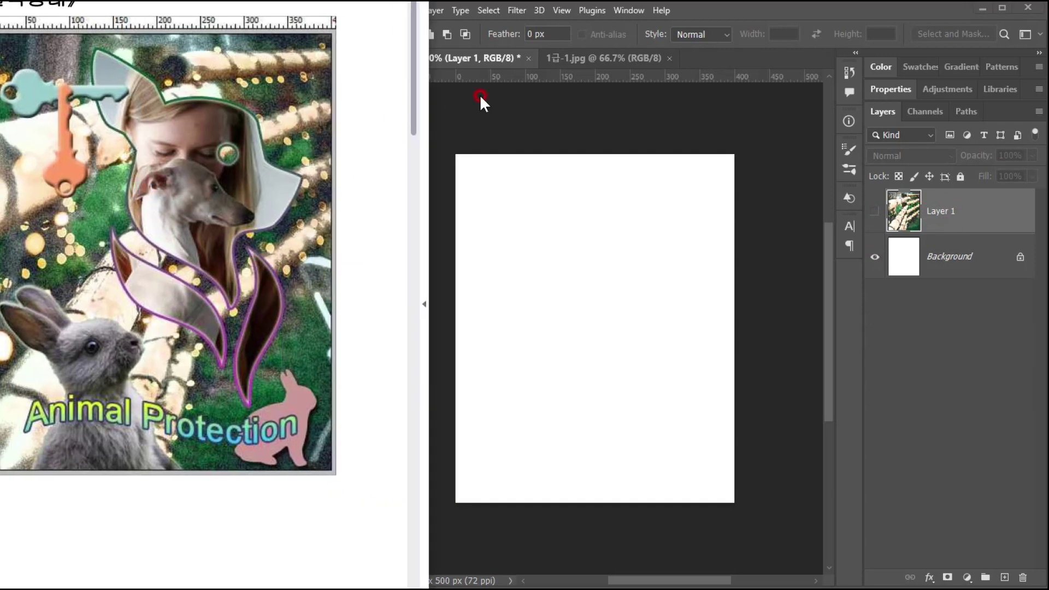
pyautogui.click(684, 26)
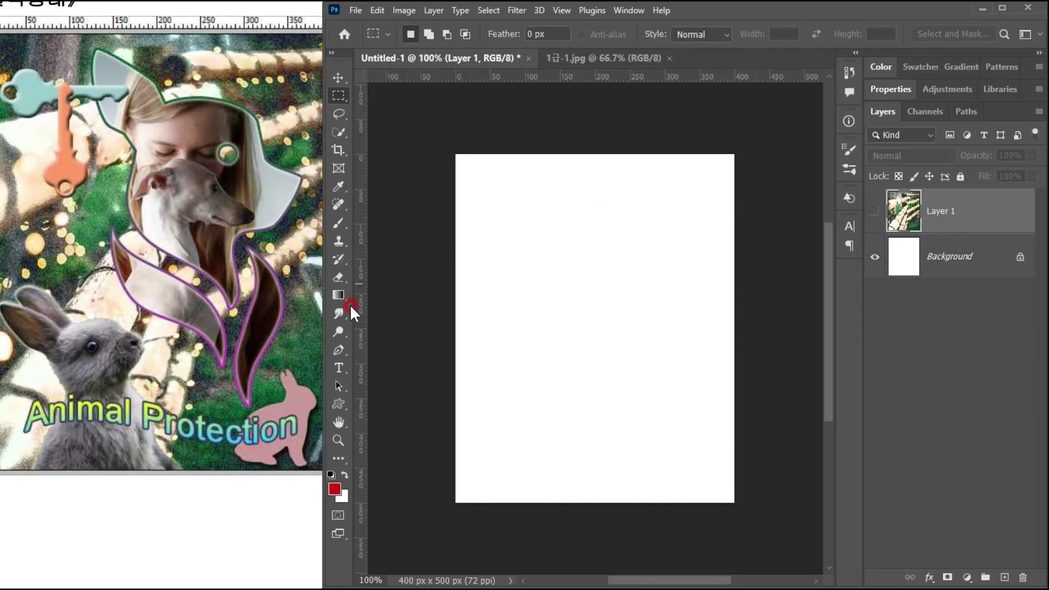
pyautogui.click(340, 350)
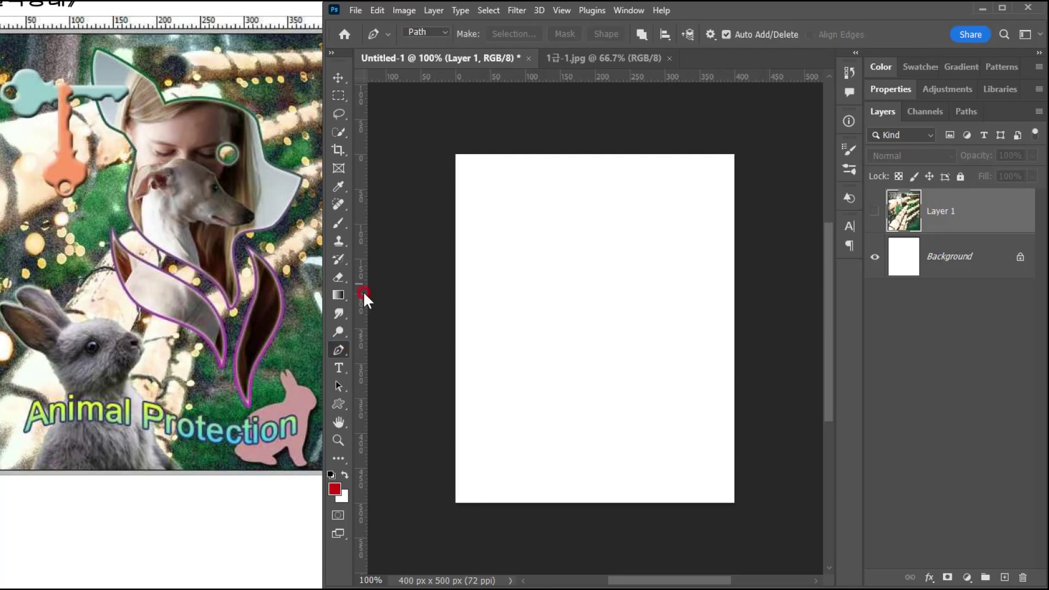
pyautogui.click(417, 31)
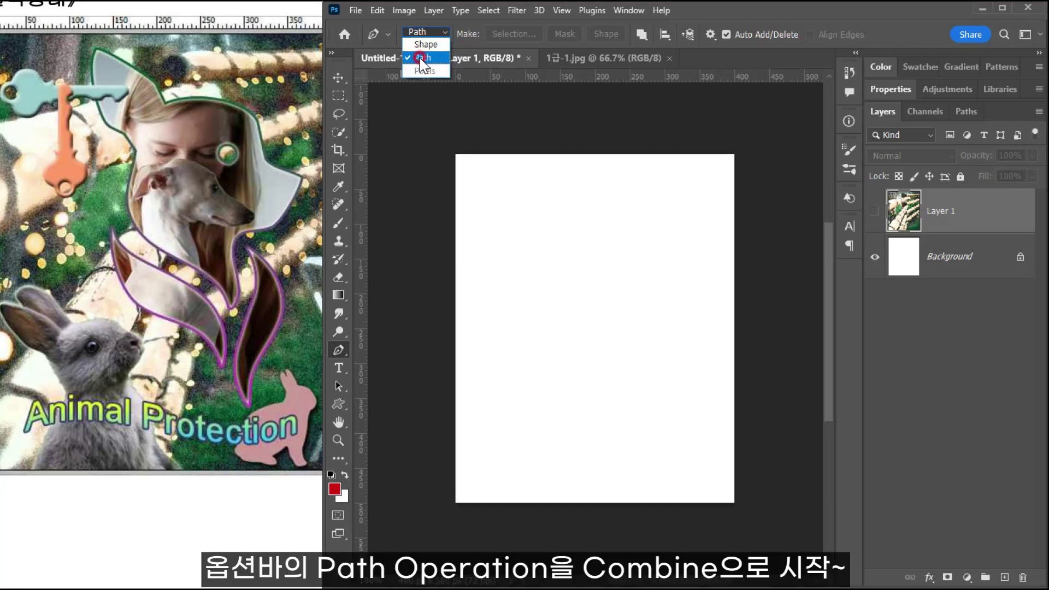
pyautogui.click(644, 36)
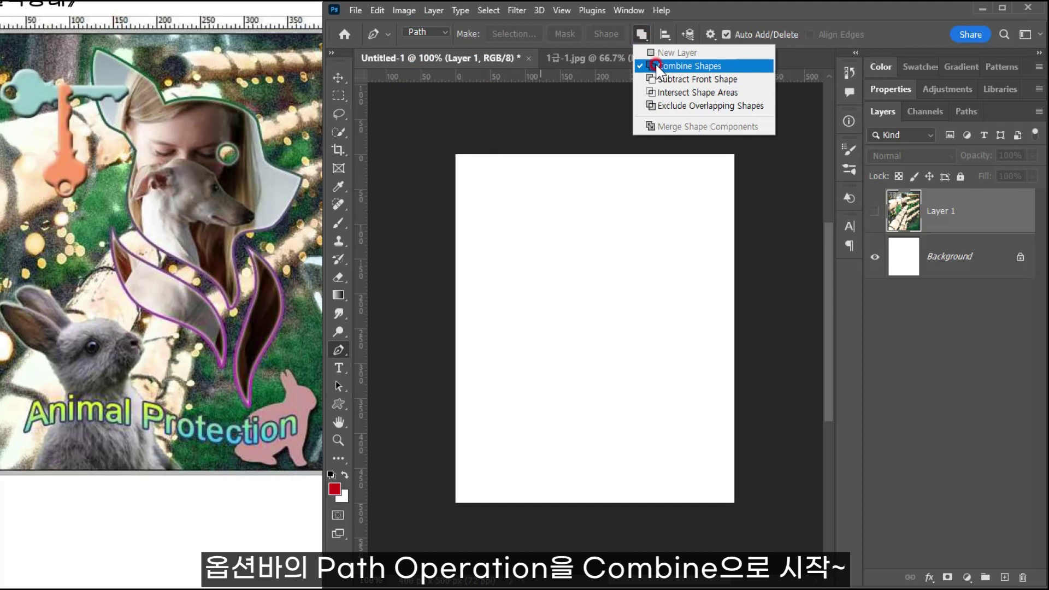
pyautogui.click(691, 107)
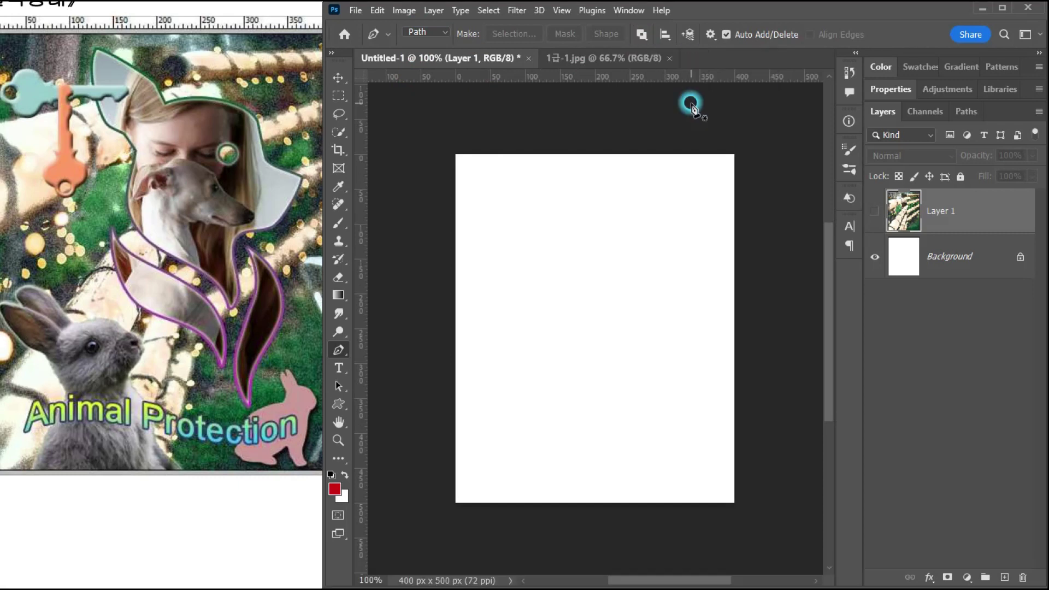
pyautogui.click(644, 35)
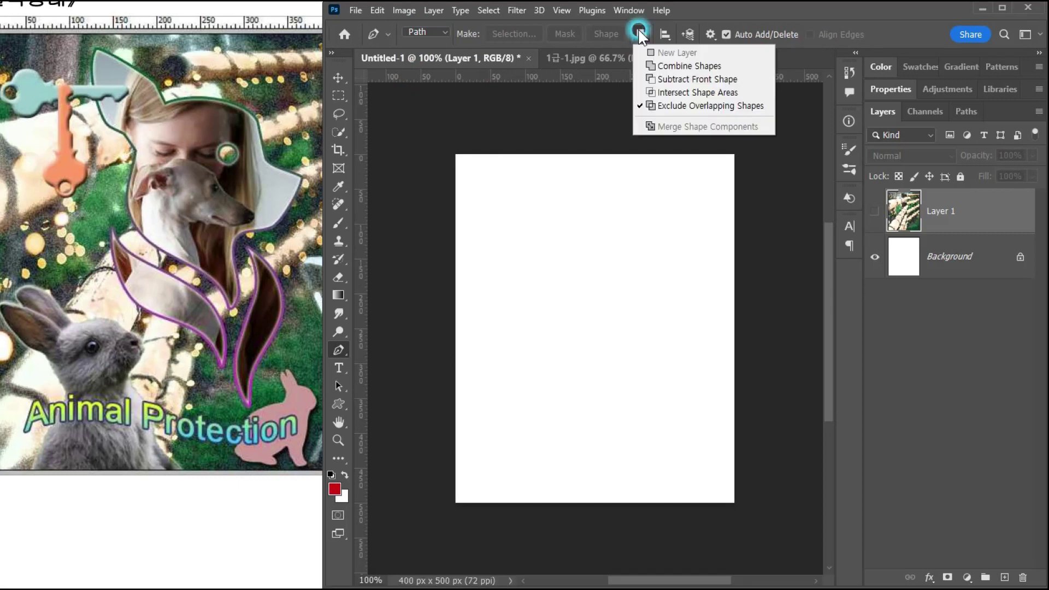
pyautogui.click(659, 106)
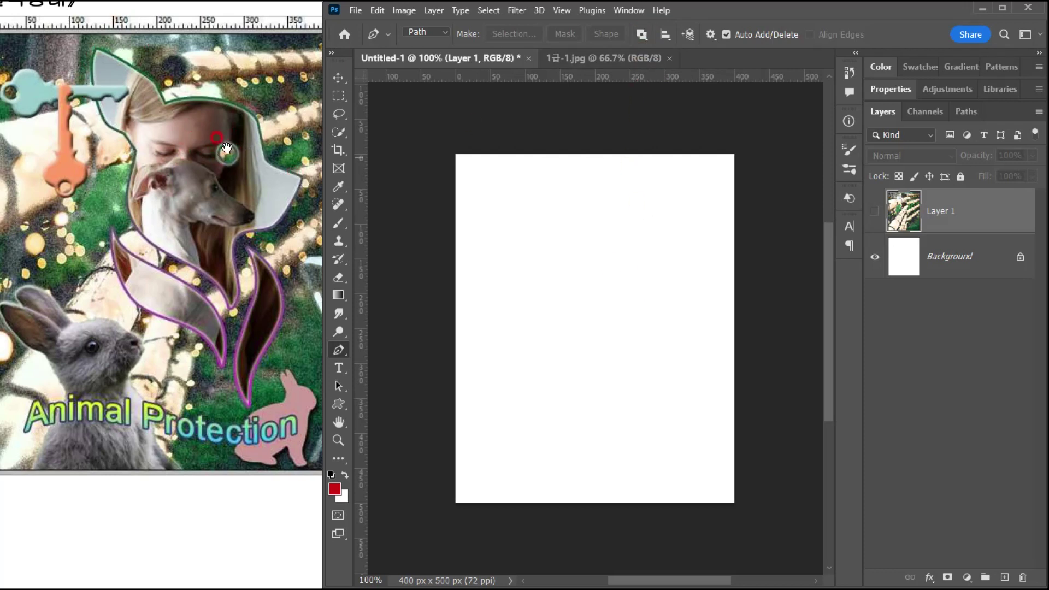
# - Draw the upper outline of the dog silhouette from the ear tip over the head to the tip of the snout
pyautogui.scroll(1, 618, 152)
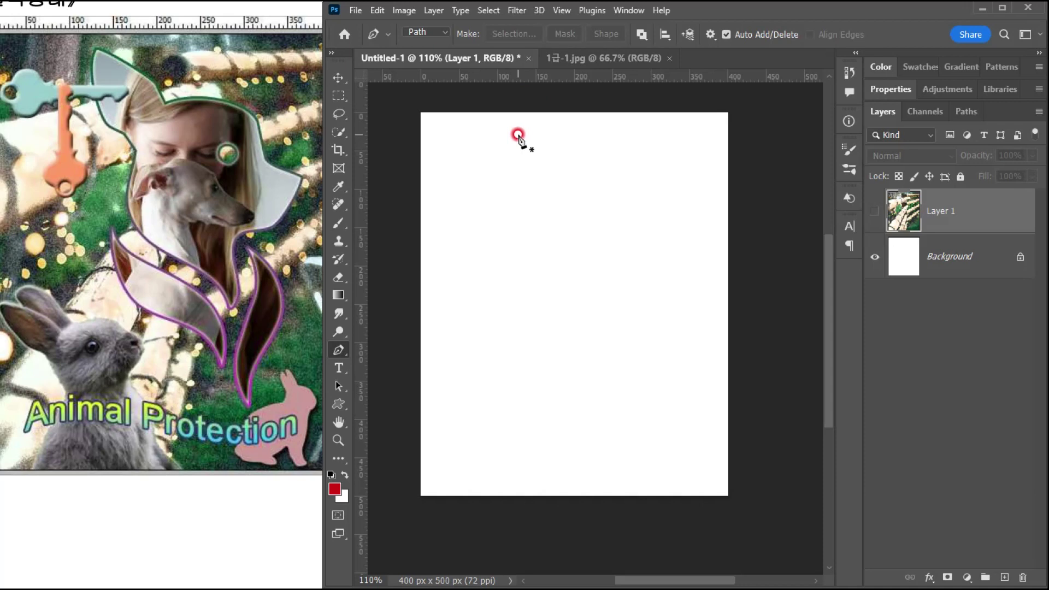
pyautogui.click(516, 126)
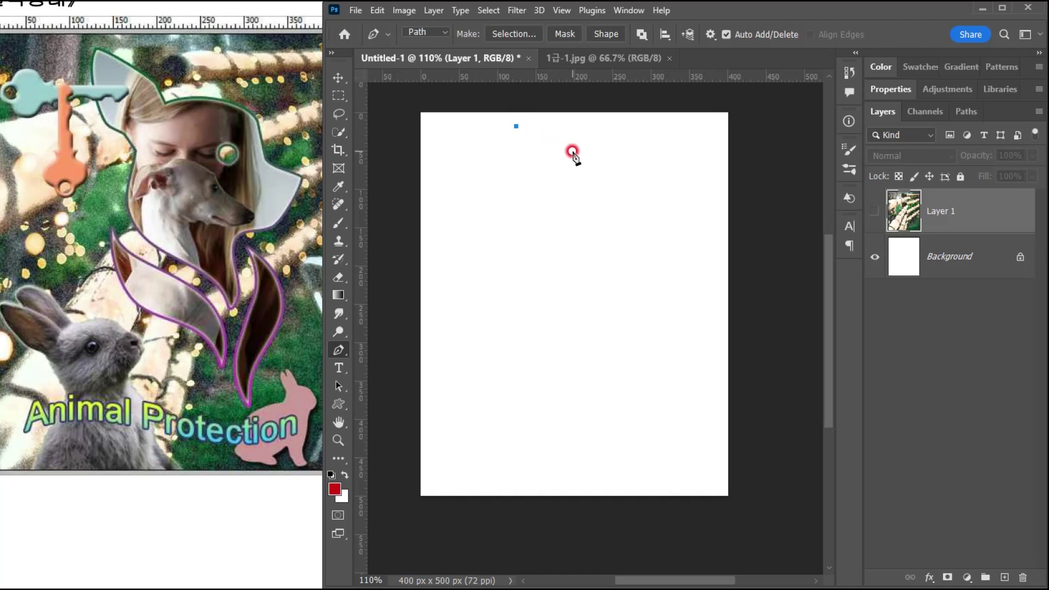
pyautogui.moveTo(573, 151); pyautogui.dragTo(578, 156)
pyautogui.moveTo(688, 189); pyautogui.dragTo(703, 198)
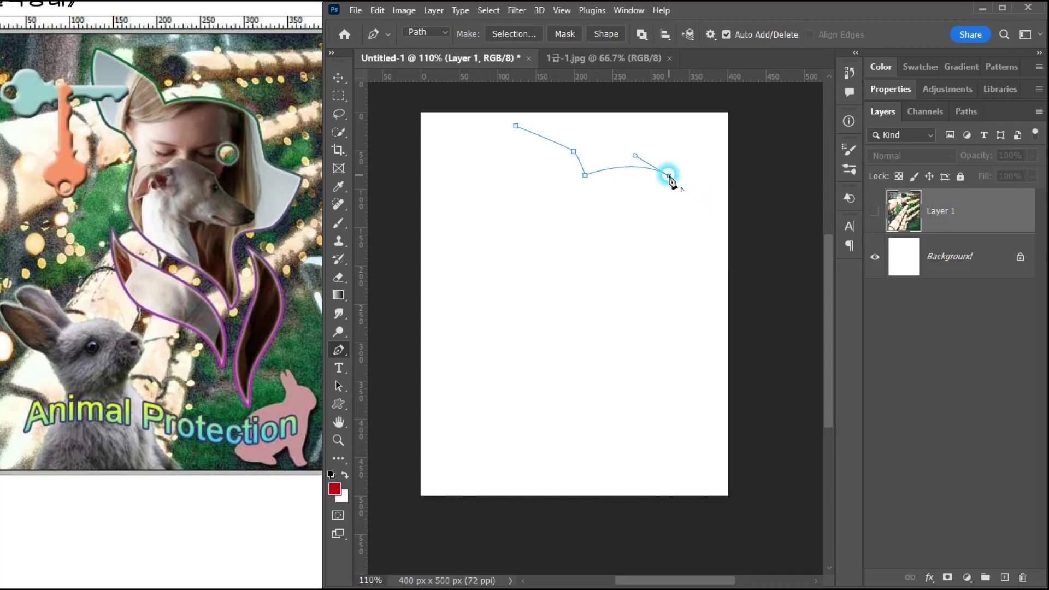
pyautogui.click(668, 175)
pyautogui.moveTo(672, 213); pyautogui.dragTo(672, 219)
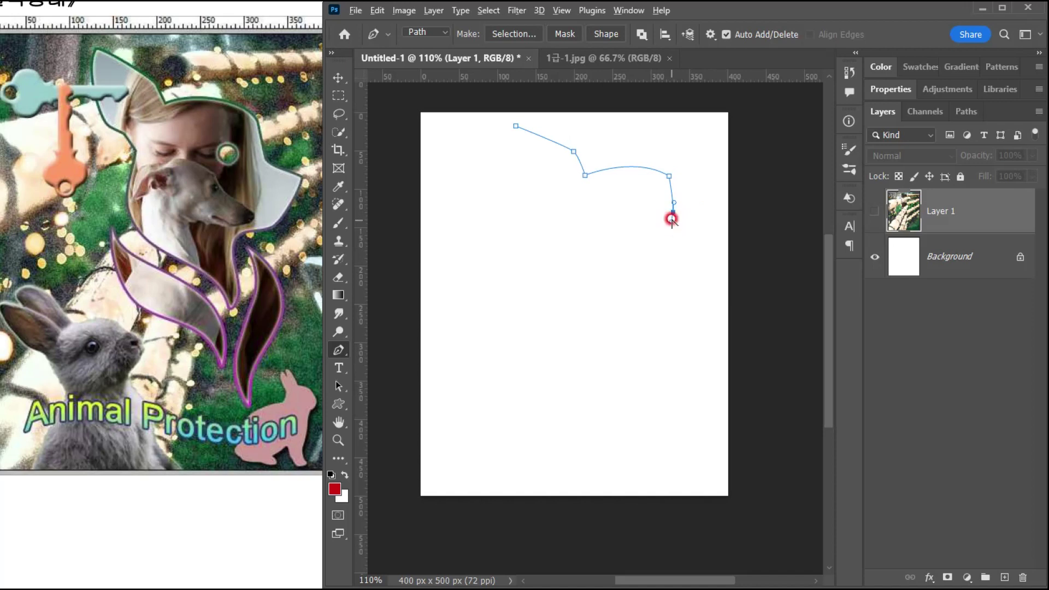
pyautogui.click(673, 212)
pyautogui.click(701, 219)
# - Continue the dog outline around the jaw, the pointed neck and the back of the head, and close it at the ear tip
pyautogui.moveTo(672, 265); pyautogui.dragTo(650, 269)
pyautogui.moveTo(640, 308); pyautogui.dragTo(631, 345)
pyautogui.keyDown('alt'); pyautogui.click(637, 339); pyautogui.keyUp('alt')
pyautogui.moveTo(583, 267); pyautogui.dragTo(545, 255)
pyautogui.keyDown('alt'); pyautogui.click(547, 197); pyautogui.keyUp('alt')
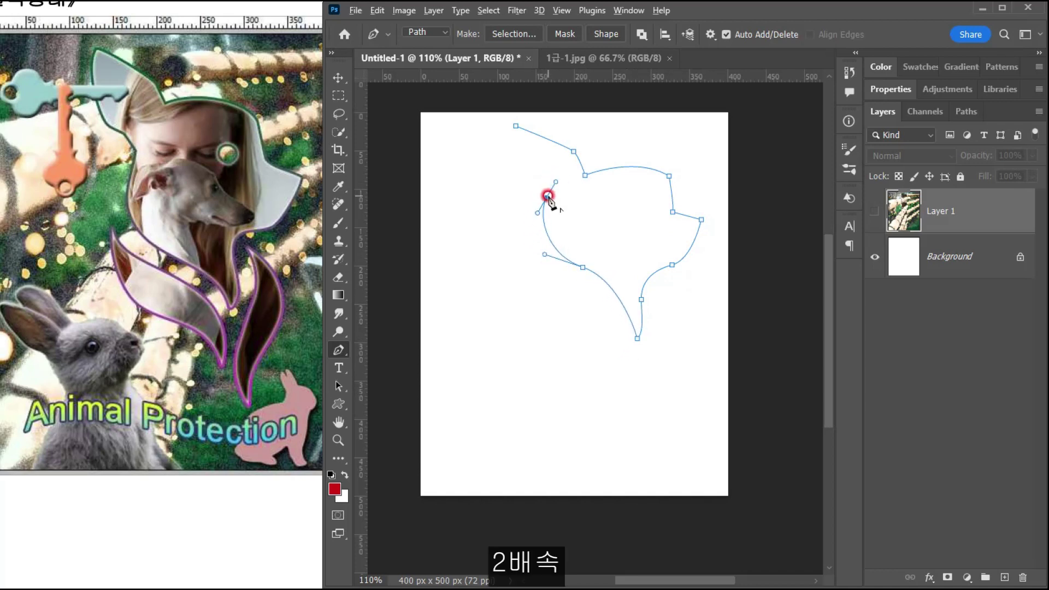
pyautogui.click(531, 183)
pyautogui.click(513, 128)
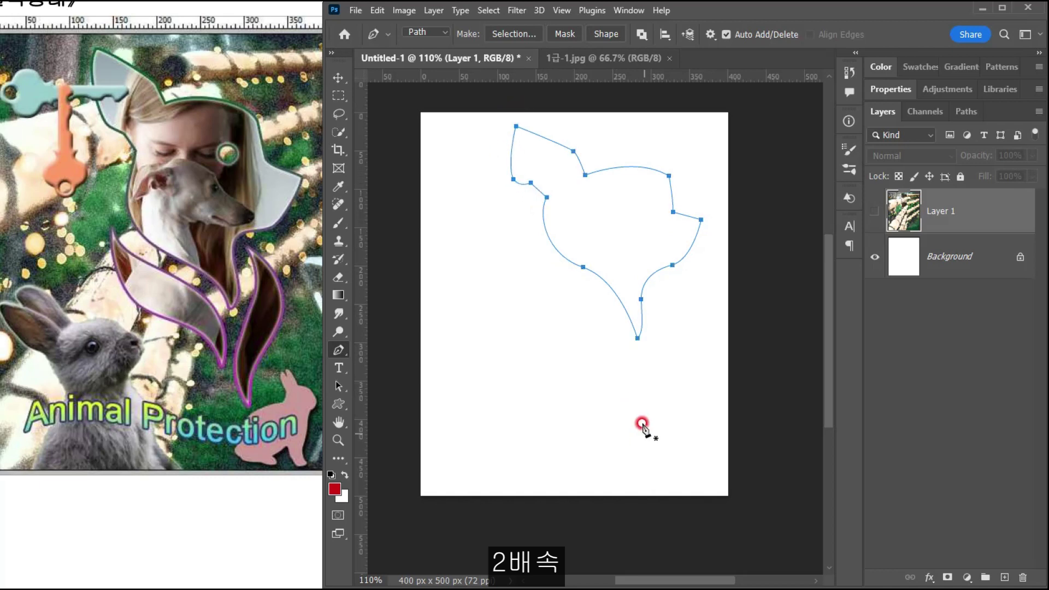
# - Draw a closed, curved leaf-shaped path below the dog's jaw, to the right of the pointed neck
pyautogui.click(652, 290)
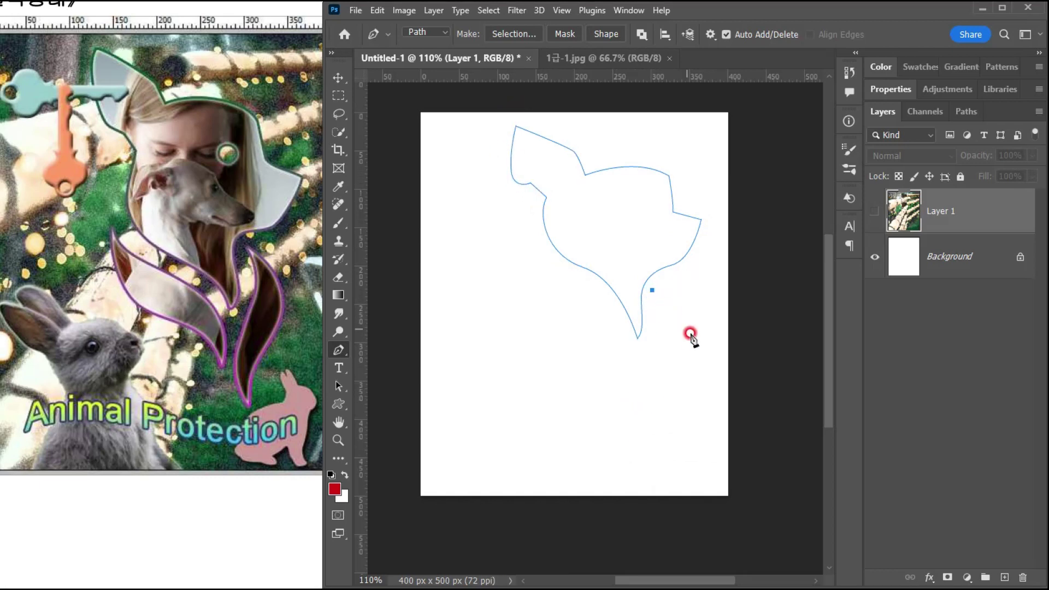
pyautogui.moveTo(683, 347); pyautogui.dragTo(682, 375)
pyautogui.moveTo(653, 421); pyautogui.dragTo(658, 444)
pyautogui.moveTo(651, 358); pyautogui.dragTo(665, 339)
pyautogui.click(652, 290)
# - Draw a second closed leaf-shaped path along the lower-left side of the dog's neck, ending in a point
pyautogui.click(537, 257)
pyautogui.moveTo(584, 290); pyautogui.dragTo(603, 299)
pyautogui.moveTo(628, 382); pyautogui.dragTo(627, 391)
pyautogui.keyDown('alt'); pyautogui.click(629, 382); pyautogui.keyUp('alt')
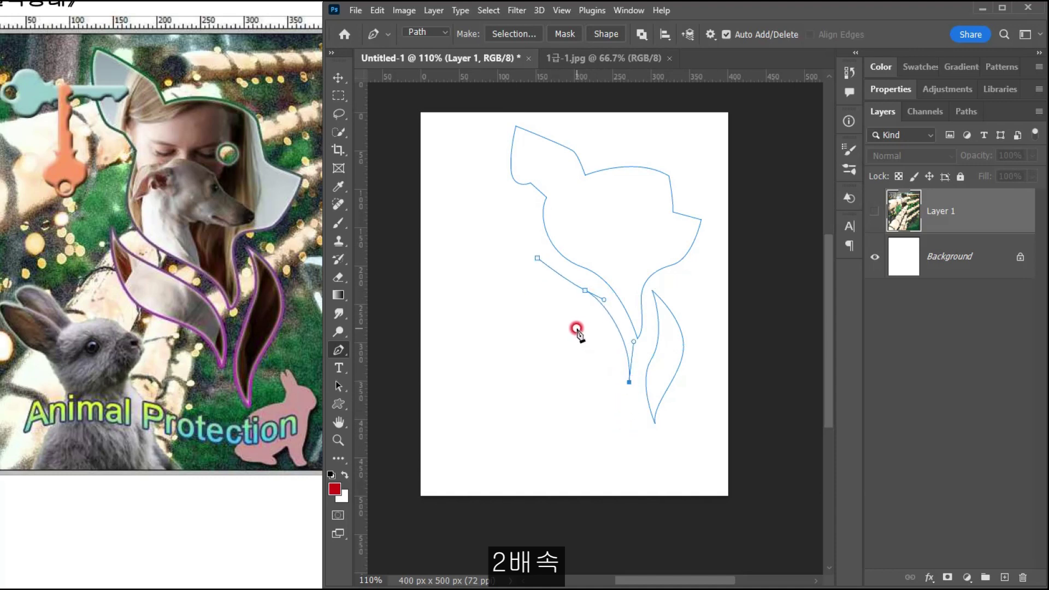
pyautogui.moveTo(574, 330); pyautogui.dragTo(543, 324)
pyautogui.click(537, 258)
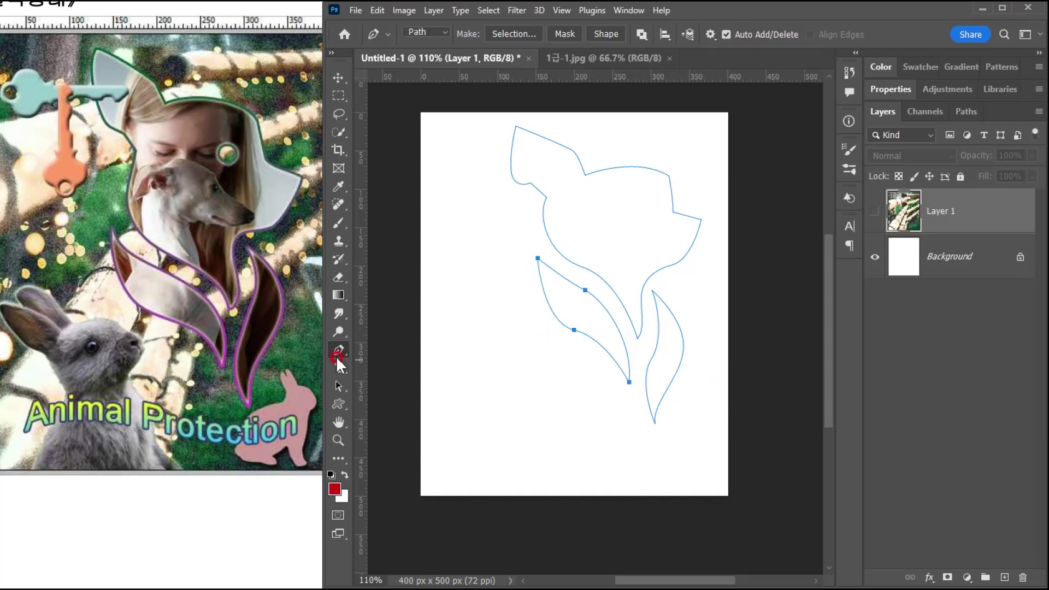
# - Refine the ear of the dog outline with the Direct Selection tool by moving its lower-left, upper-right and inner base anchor points
pyautogui.click(338, 387)
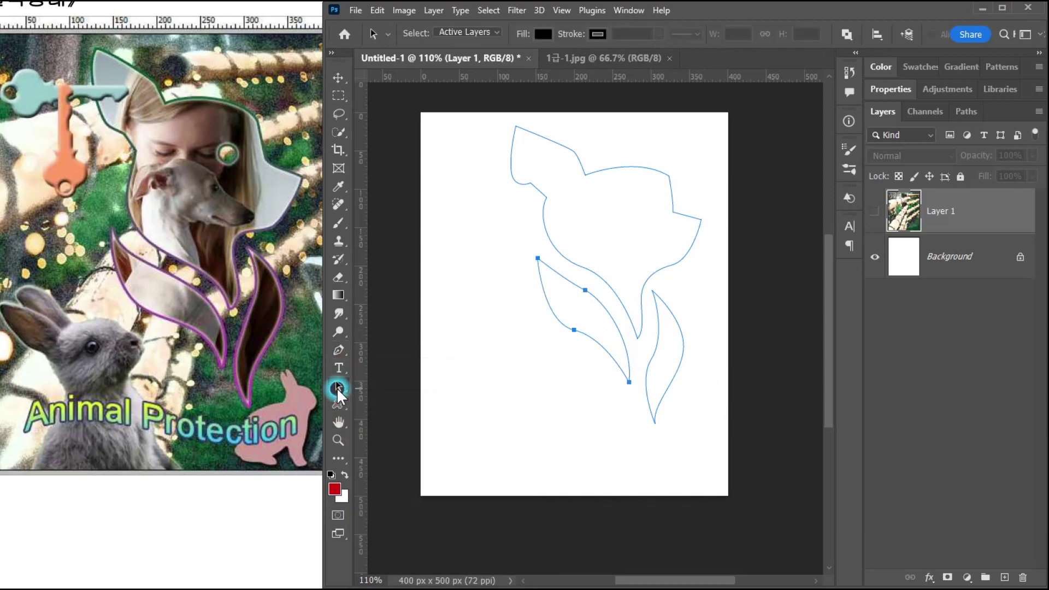
pyautogui.click(337, 387)
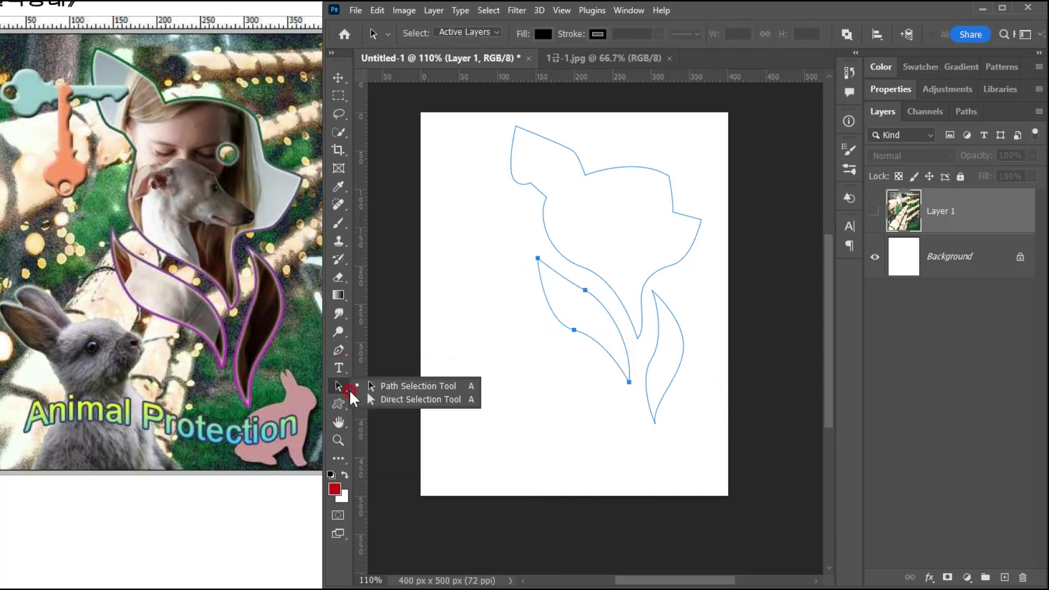
pyautogui.click(394, 400)
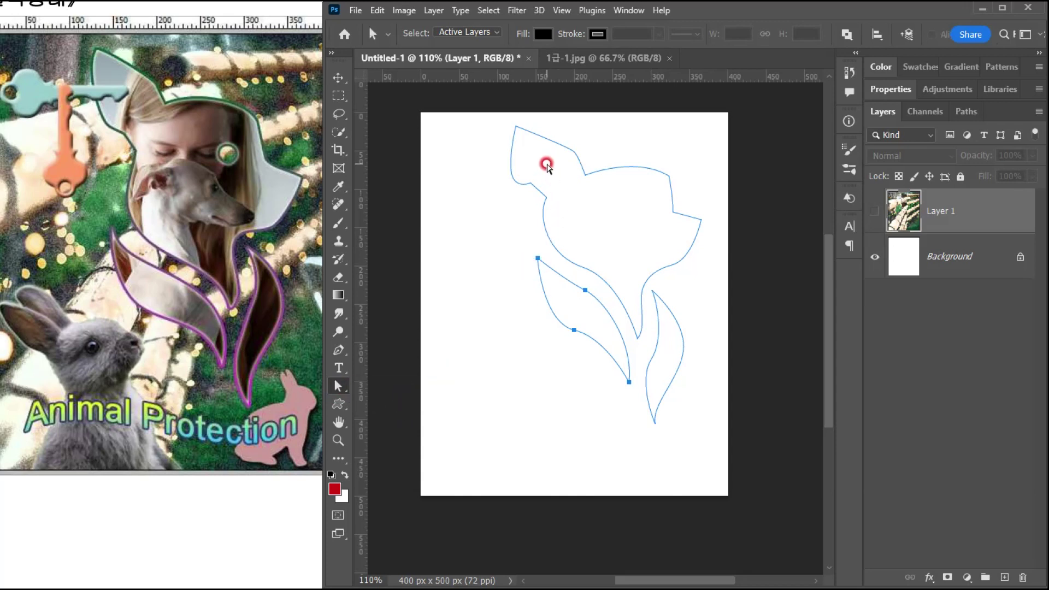
pyautogui.scroll(3, 546, 167)
pyautogui.scroll(1, 546, 171)
pyautogui.click(542, 222)
pyautogui.click(516, 209)
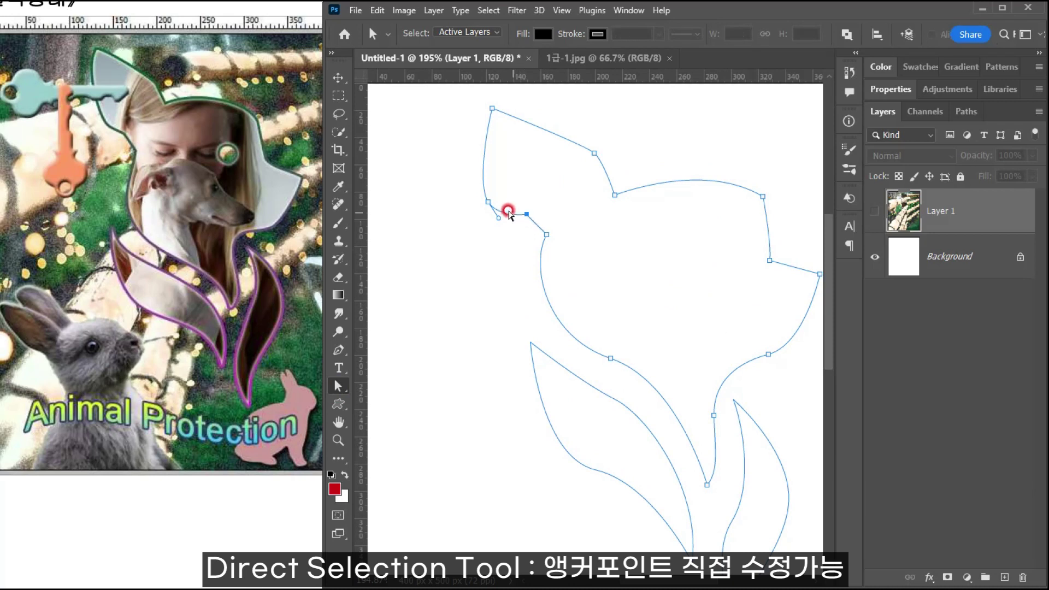
pyautogui.moveTo(487, 200)
pyautogui.mouseDown()
pyautogui.moveTo(493, 183)
pyautogui.moveTo(520, 214)
pyautogui.moveTo(537, 202)
pyautogui.moveTo(555, 225)
pyautogui.moveTo(502, 190)
pyautogui.mouseUp()
pyautogui.moveTo(594, 153); pyautogui.dragTo(584, 151)
pyautogui.moveTo(614, 197); pyautogui.dragTo(607, 199)
# - Round the dog's forehead above the snout by adjusting the brow anchor point and its curve
pyautogui.scroll(-2, 628, 234)
pyautogui.moveTo(730, 204); pyautogui.dragTo(733, 230)
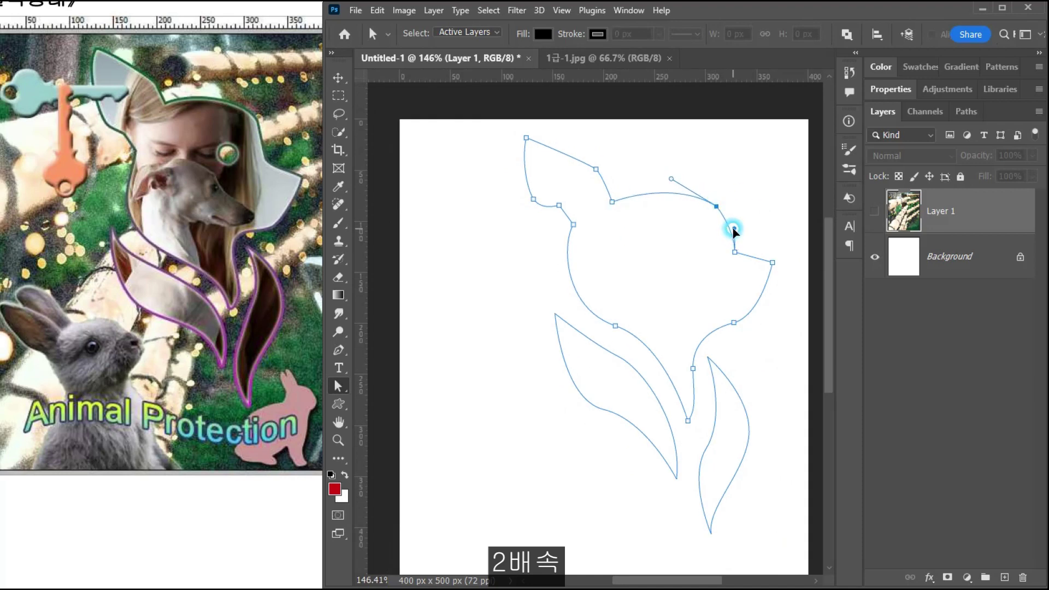
pyautogui.scroll(-1, 733, 236)
pyautogui.moveTo(671, 273); pyautogui.dragTo(604, 248)
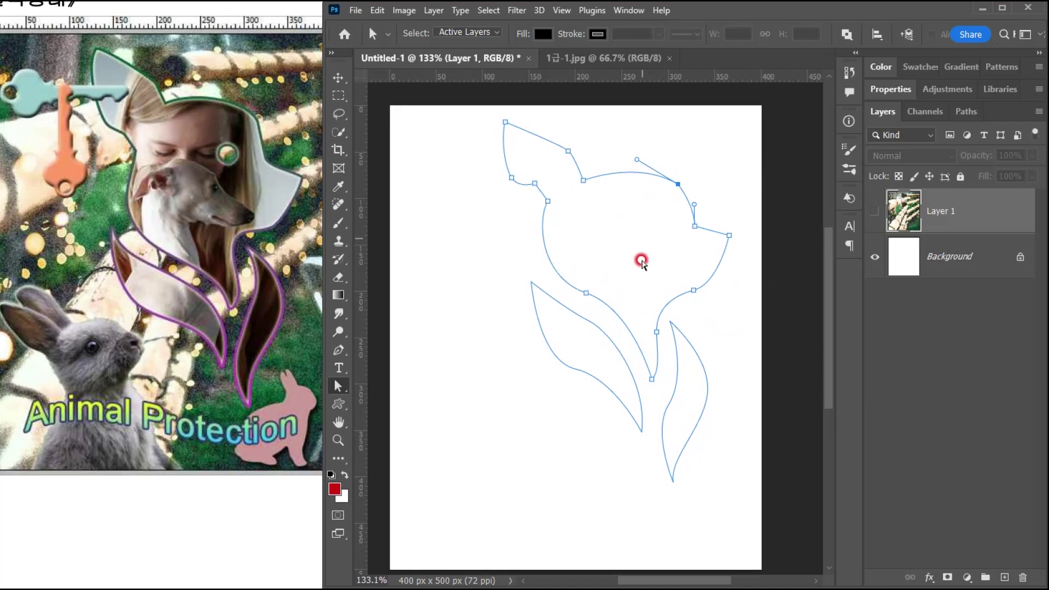
# - Add a circular eye about 26 px across inside the dog's head on the Work Path, using the Ellipse tool in Path mode
pyautogui.click(339, 352)
pyautogui.moveTo(340, 404); pyautogui.dragTo(388, 418)
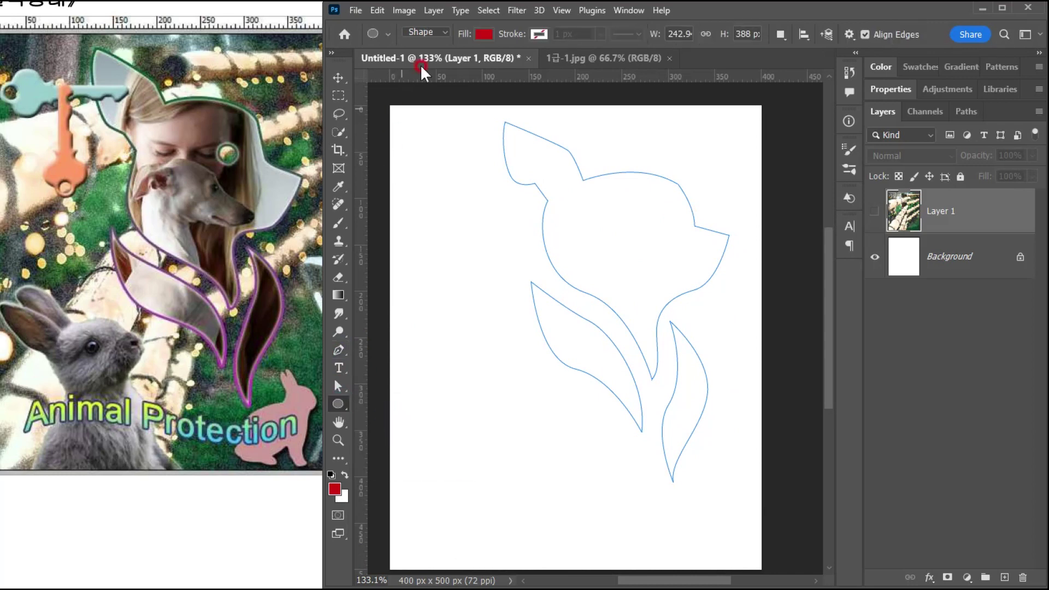
pyautogui.click(431, 32)
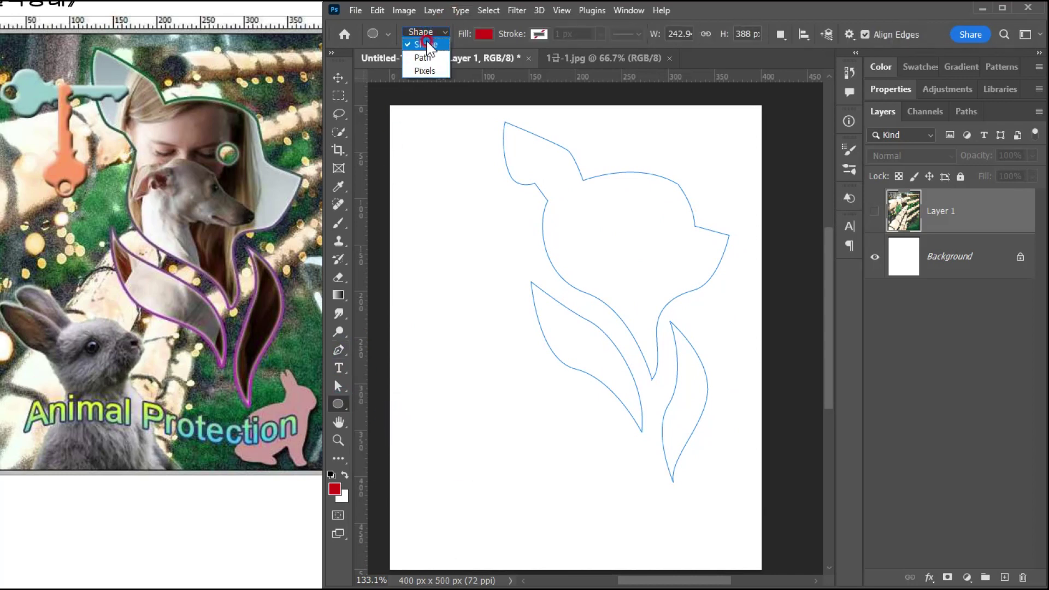
pyautogui.click(425, 57)
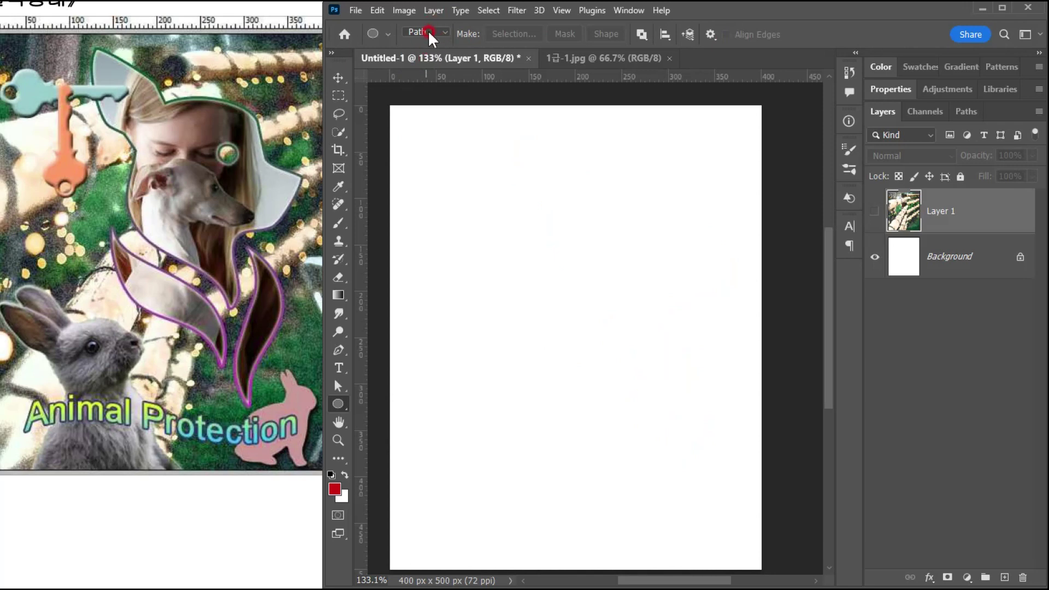
pyautogui.click(928, 271)
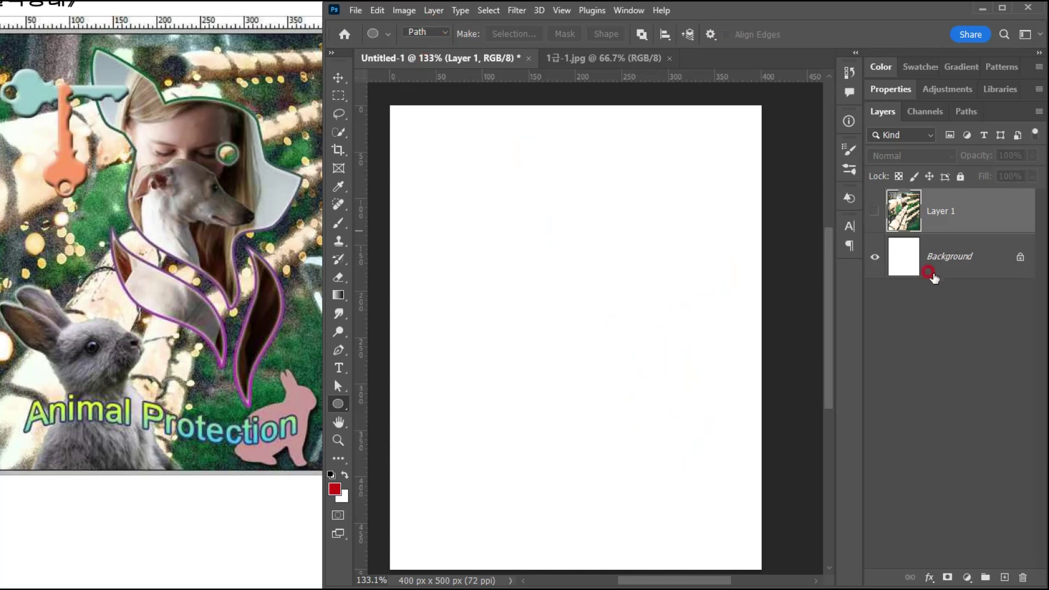
pyautogui.click(966, 112)
pyautogui.click(901, 138)
pyautogui.click(625, 239)
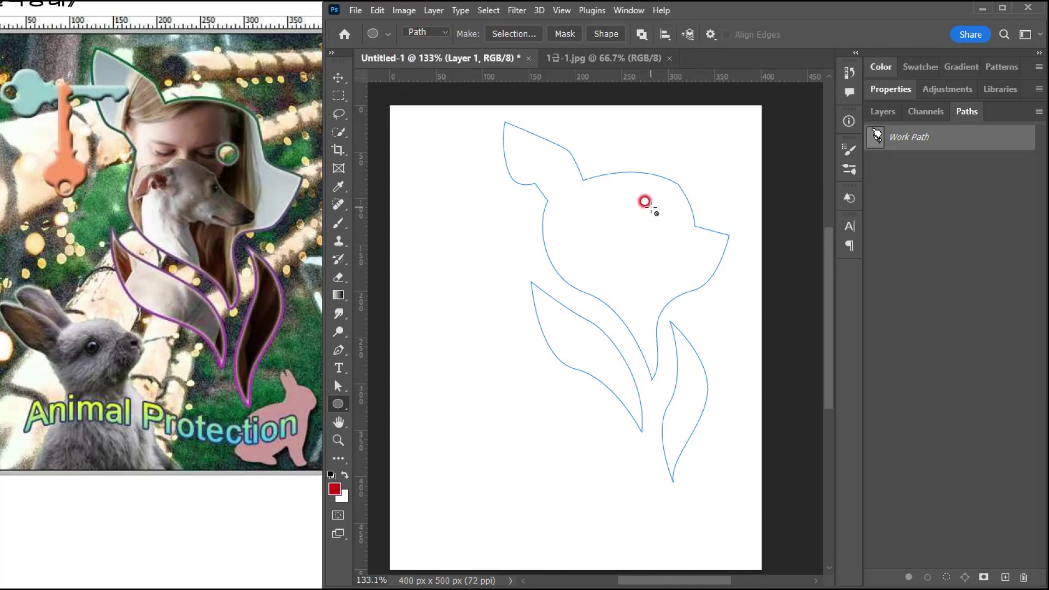
pyautogui.moveTo(648, 204); pyautogui.dragTo(674, 229)
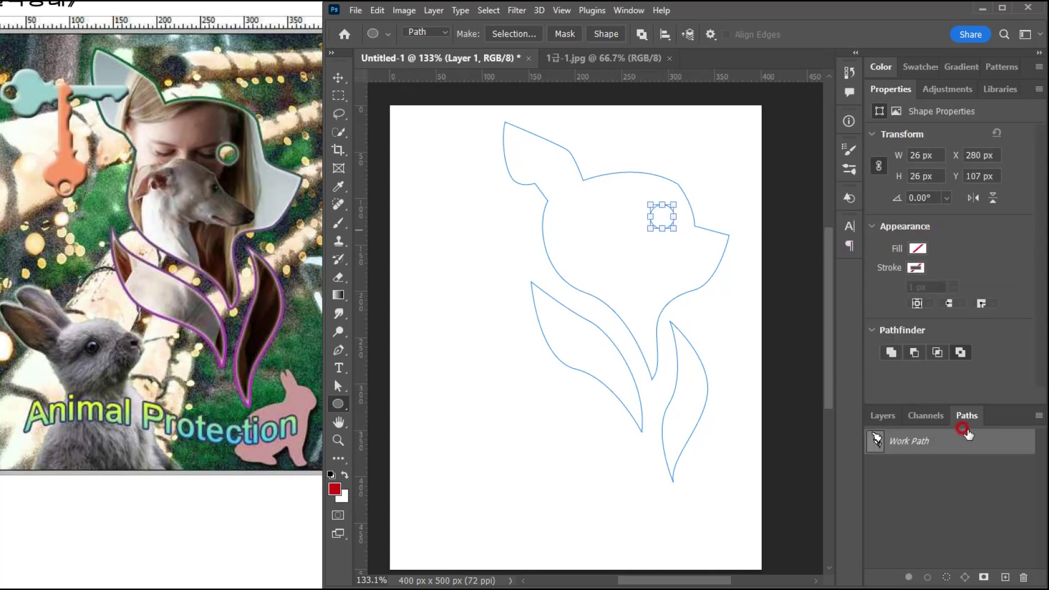
pyautogui.click(887, 91)
# - Preview the Work Path as a selection and clear the selection again
pyautogui.click(876, 137)
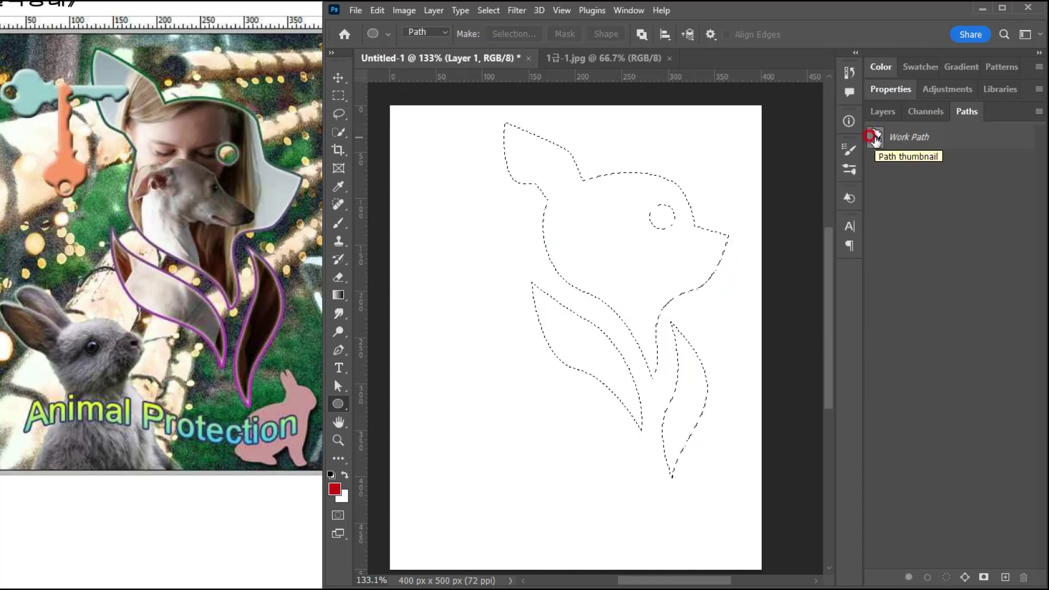
pyautogui.hotkey('ctrl', 'd')
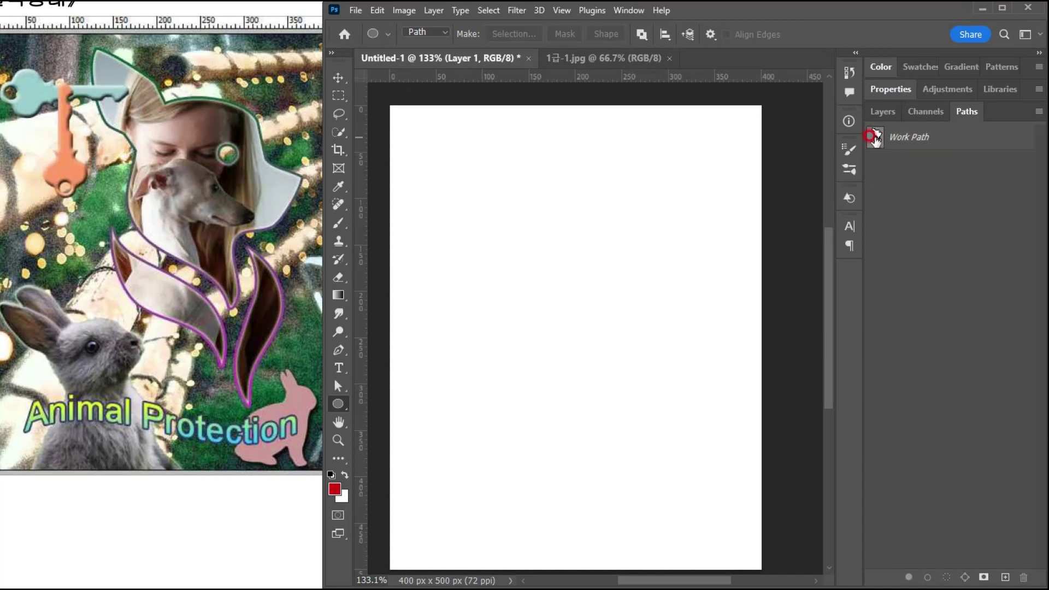
pyautogui.click(874, 138)
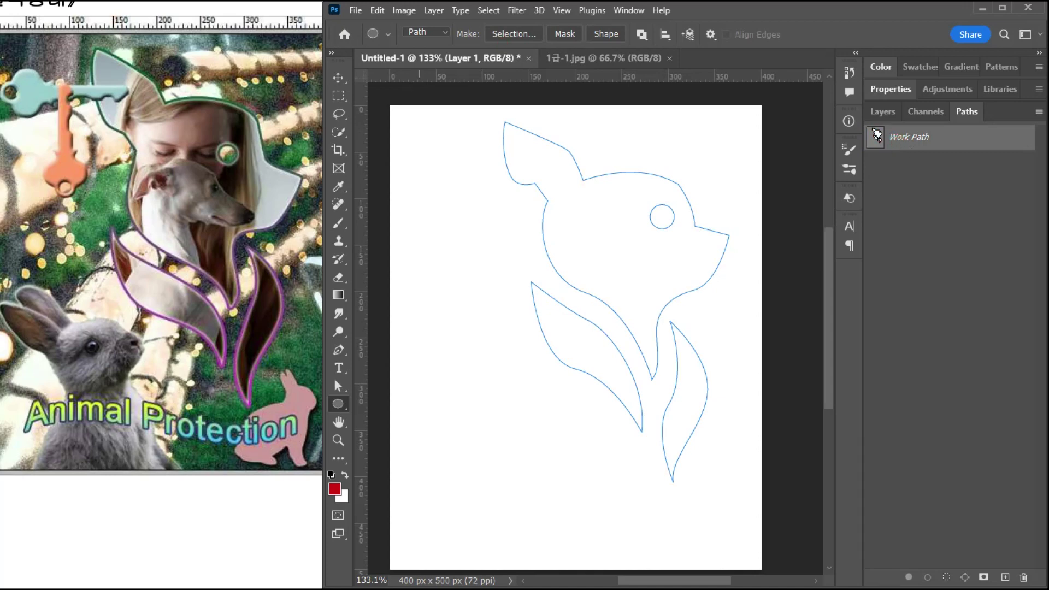
# - Save the Work Path under the name 강아지 모양, as given in the task sheet
pyautogui.click(94, 51)
pyautogui.scroll(-3, 94, 65)
pyautogui.moveTo(76, 242); pyautogui.dragTo(171, 223)
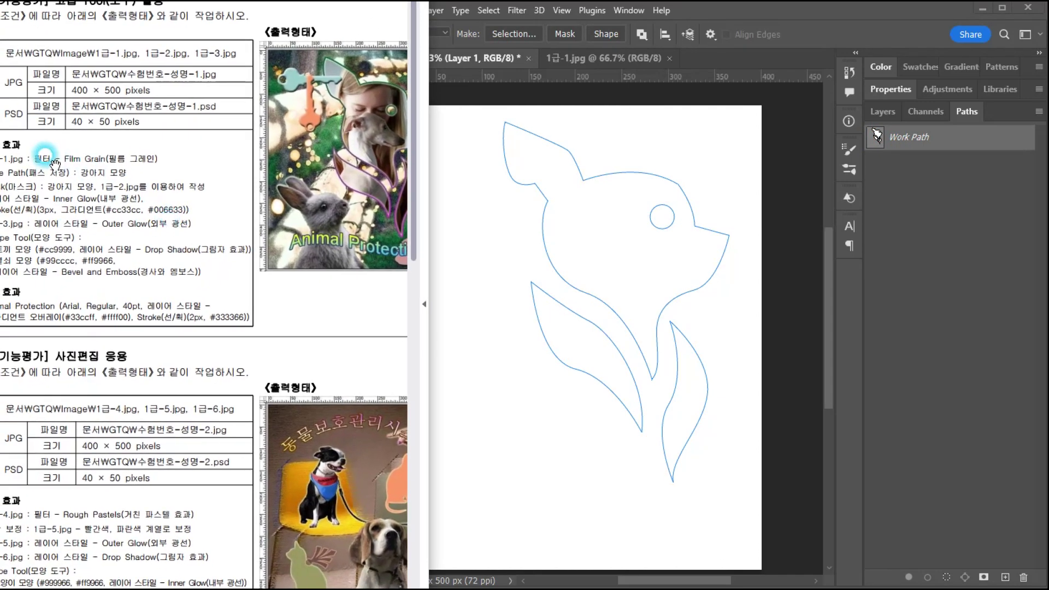
pyautogui.click(921, 131)
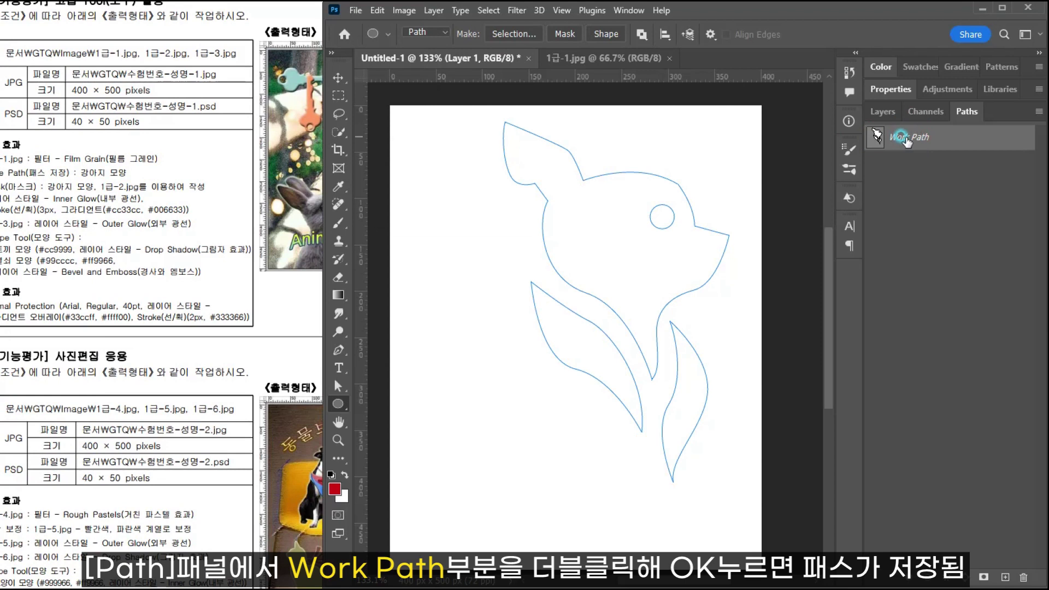
pyautogui.doubleClick(900, 137)
pyautogui.write('r')
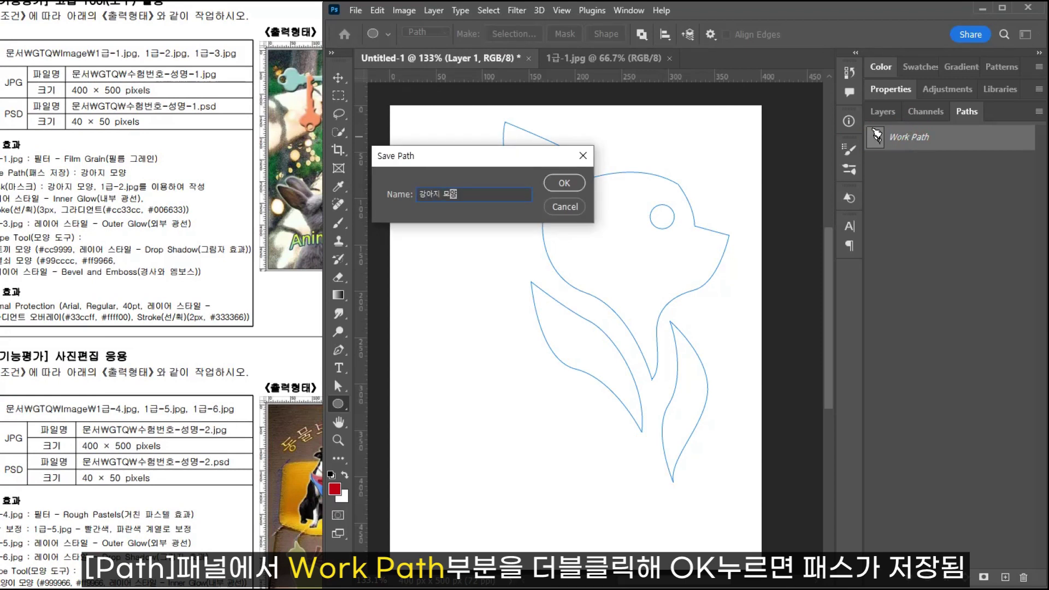
pyautogui.write('kddkwl ahdid')
pyautogui.press('Return')
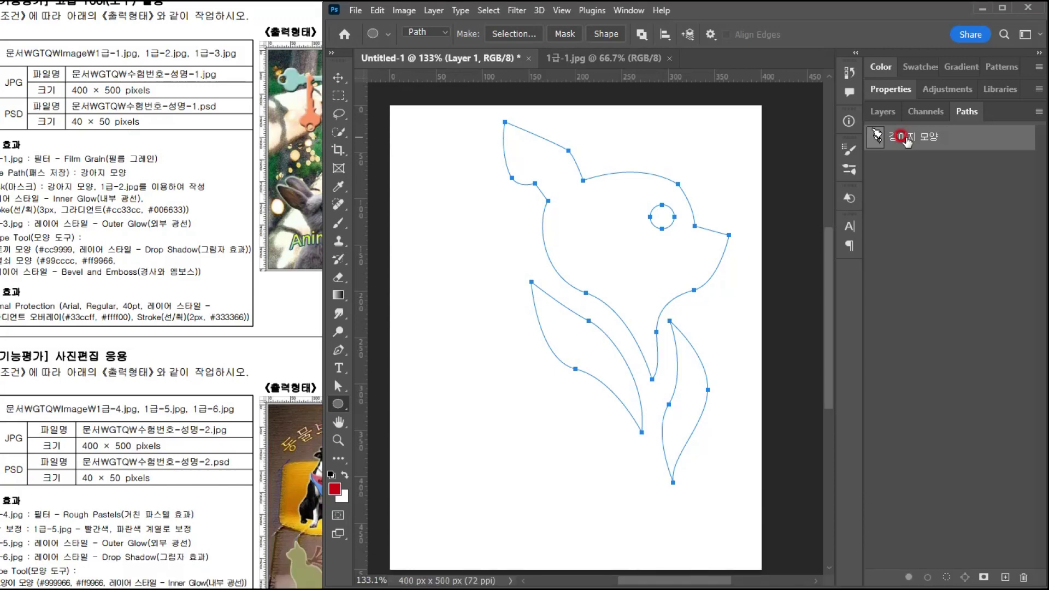
# - Load the saved 강아지 모양 path as a selection
pyautogui.click(716, 189)
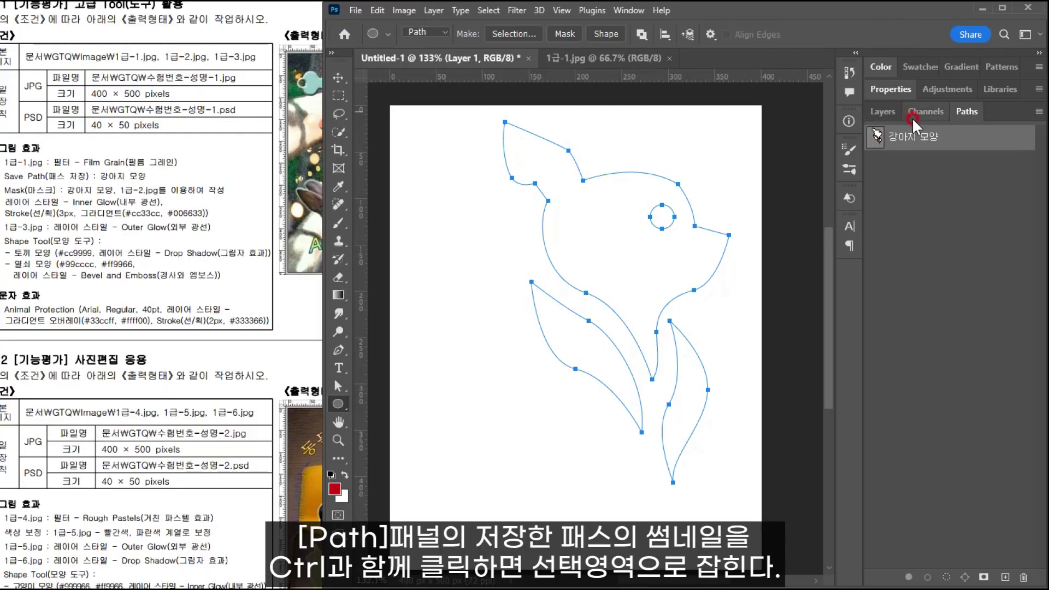
pyautogui.keyDown('ctrl'); pyautogui.click(876, 138); pyautogui.keyUp('ctrl')
pyautogui.click(279, 216)
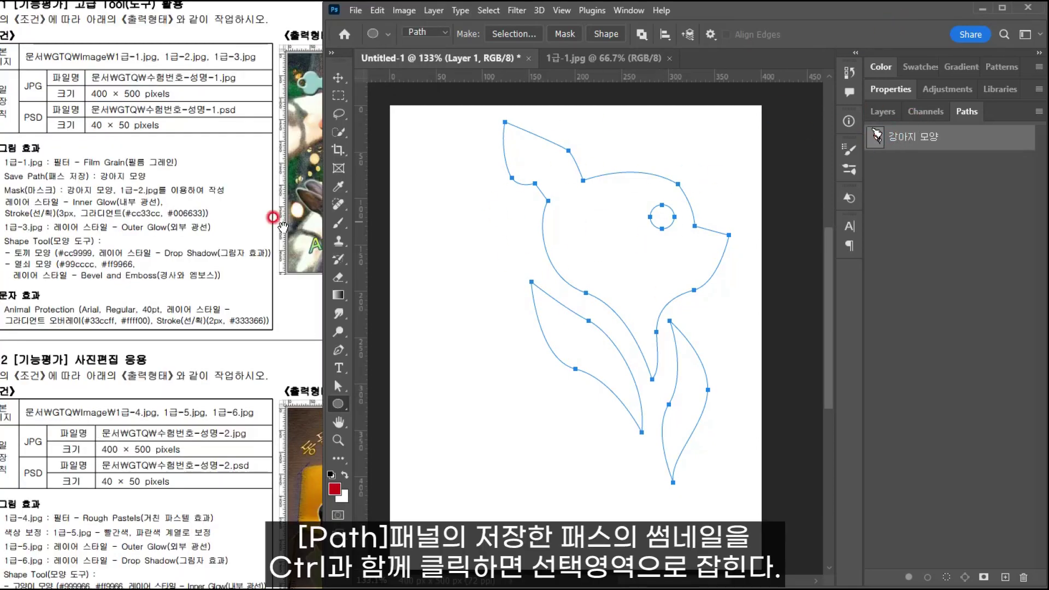
pyautogui.keyDown('ctrl'); pyautogui.click(872, 139); pyautogui.keyUp('ctrl')
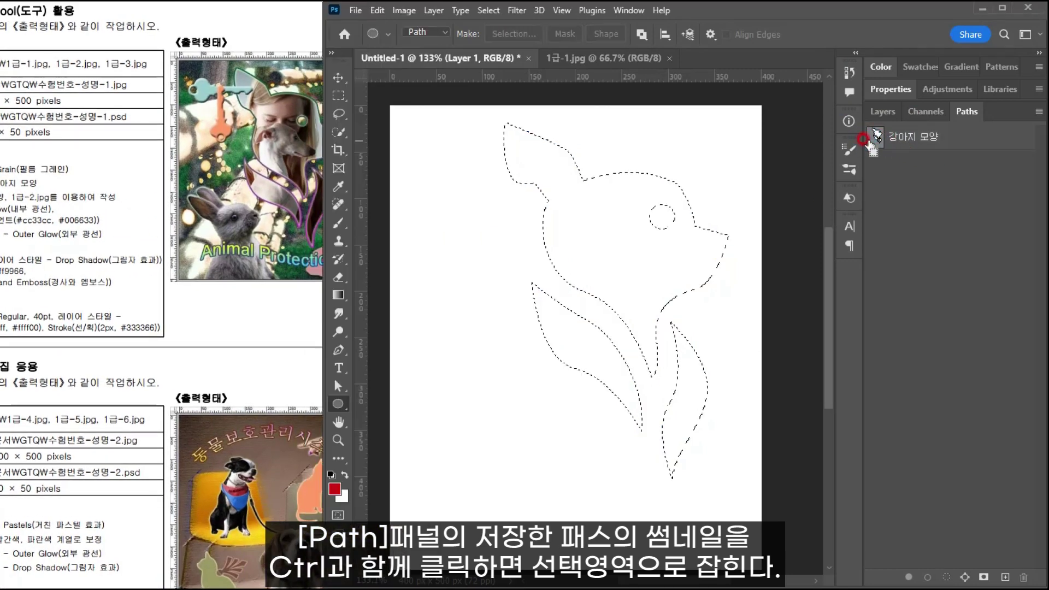
# - Add a new layer above Layer 1, fill the dog-shaped selection with the default black foreground color and deselect it
pyautogui.click(883, 111)
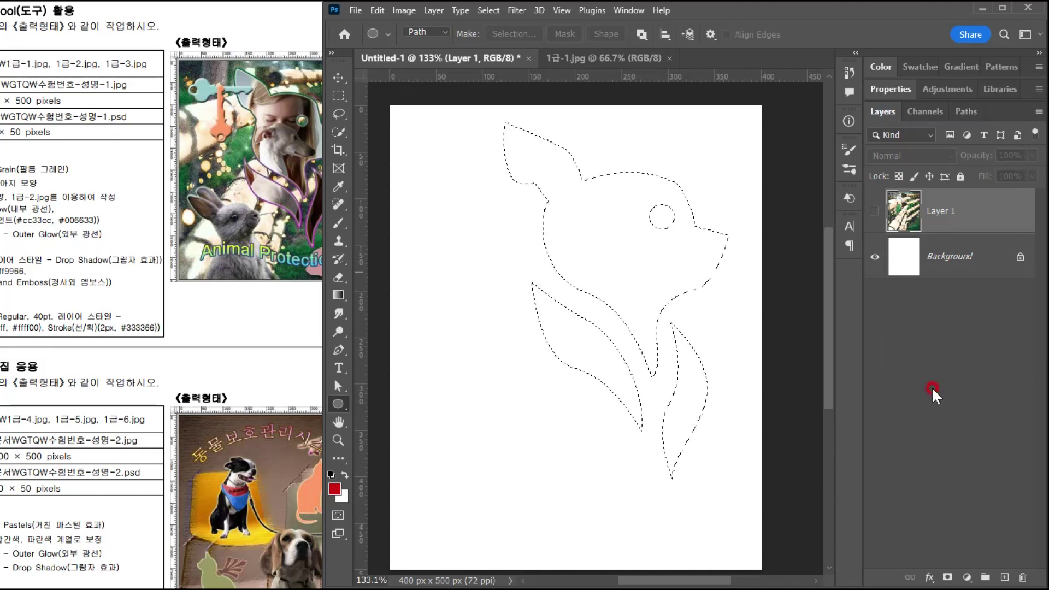
pyautogui.click(1002, 577)
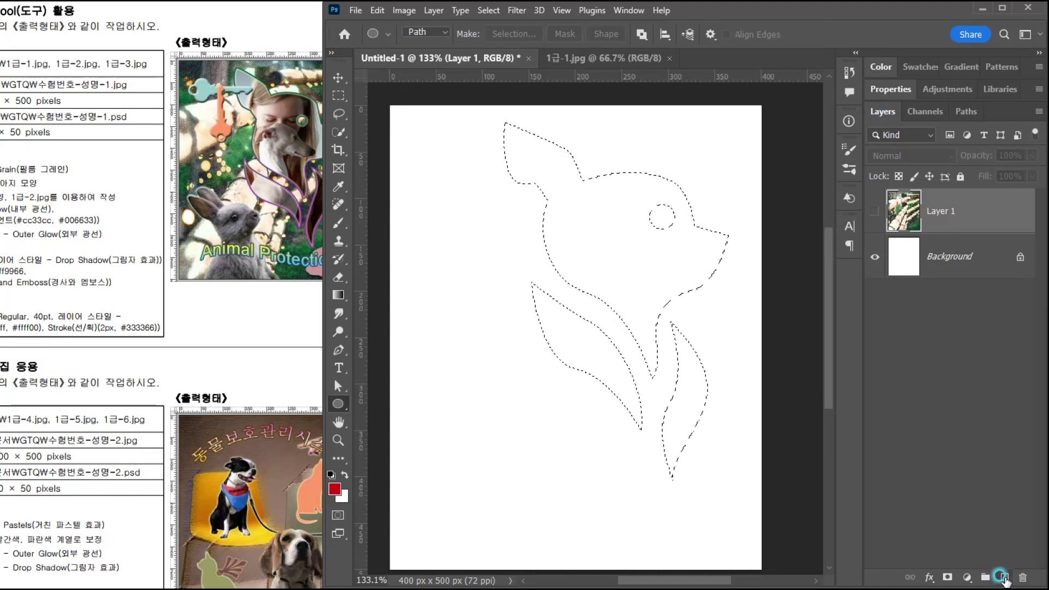
pyautogui.click(898, 206)
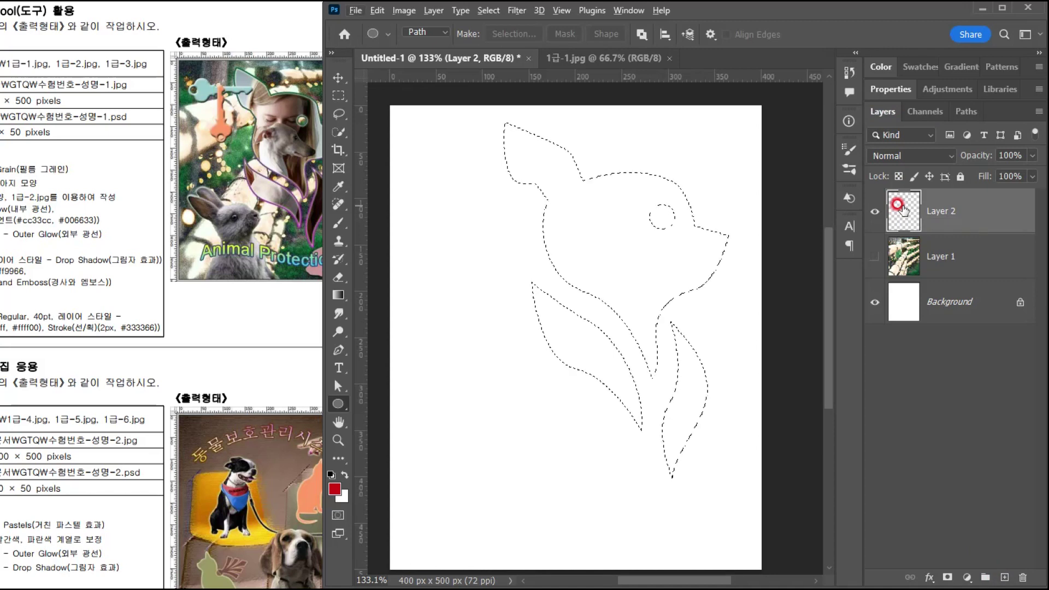
pyautogui.click(331, 475)
pyautogui.hotkey('alt', 'BackSpace')
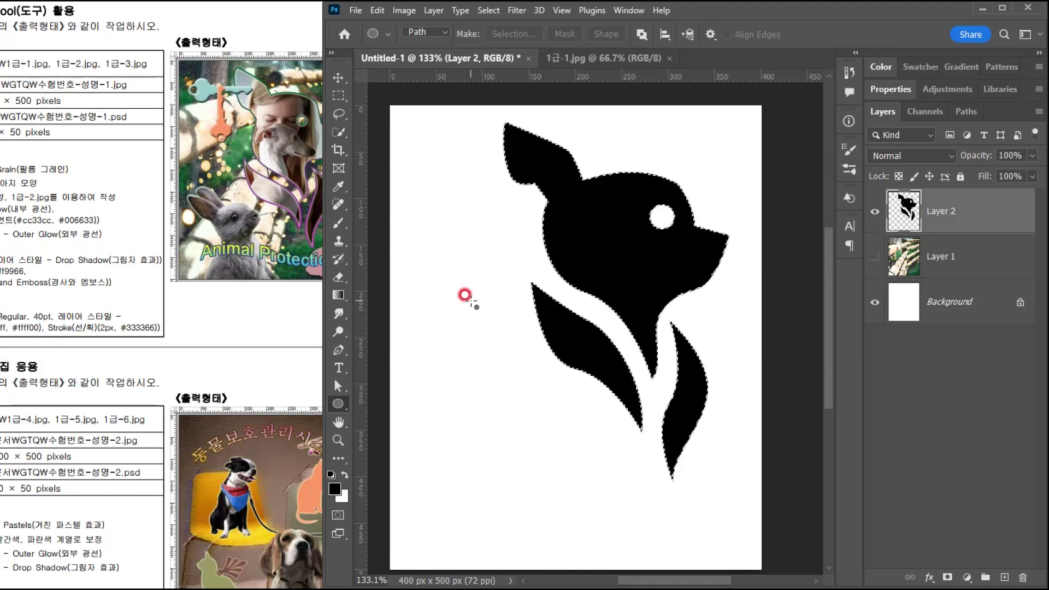
pyautogui.hotkey('ctrl', 'd')
pyautogui.click(172, 199)
pyautogui.moveTo(99, 235); pyautogui.dragTo(210, 241)
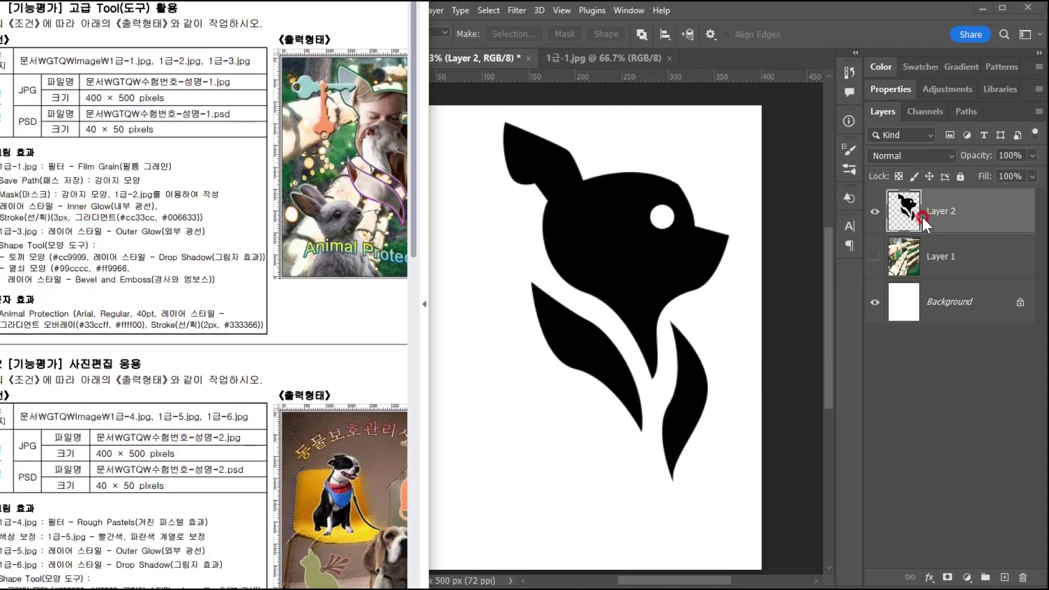
pyautogui.click(969, 217)
pyautogui.click(927, 577)
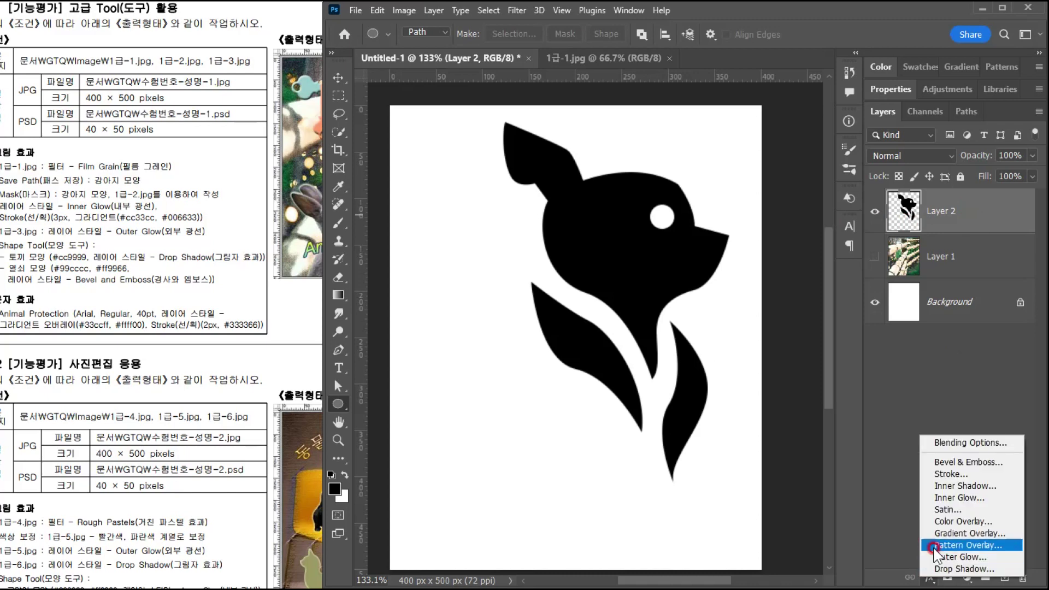
pyautogui.click(879, 456)
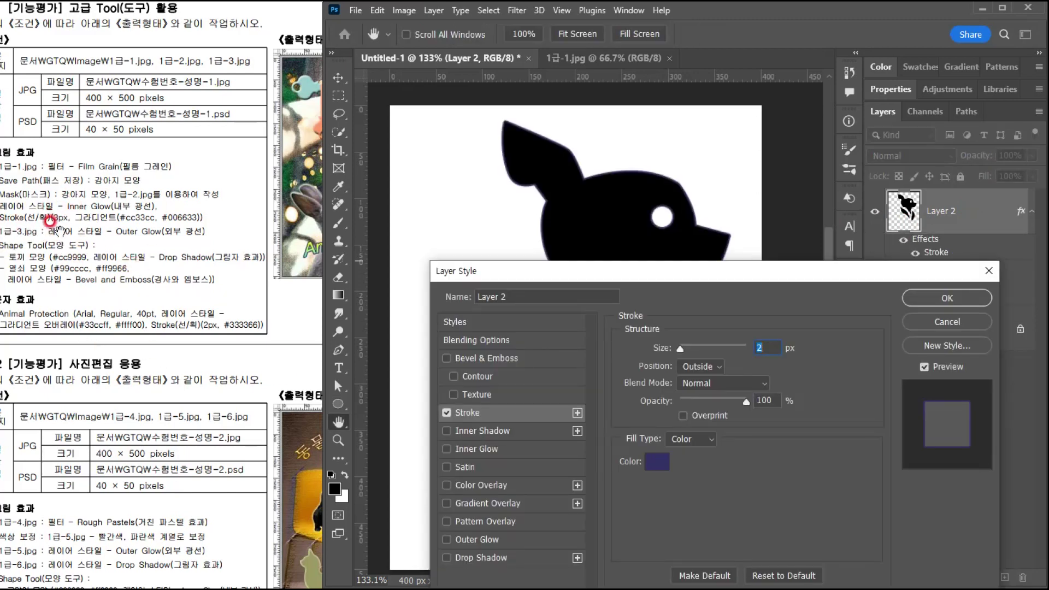
pyautogui.click(946, 321)
# - Apply an Inner Glow layer style to the black dog shape with 70% opacity and a size of 15 px
pyautogui.click(925, 575)
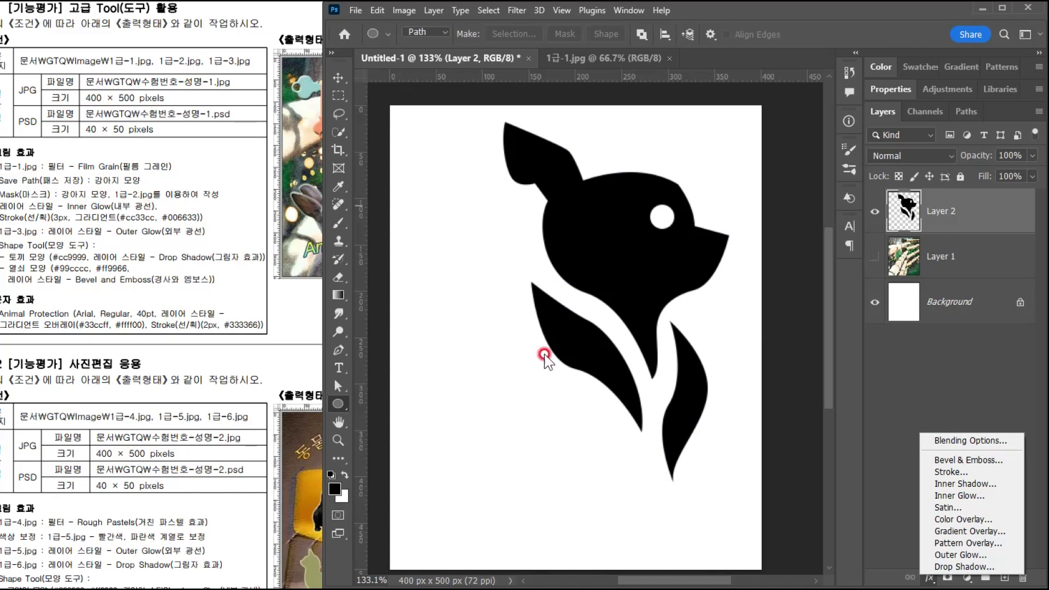
pyautogui.click(968, 494)
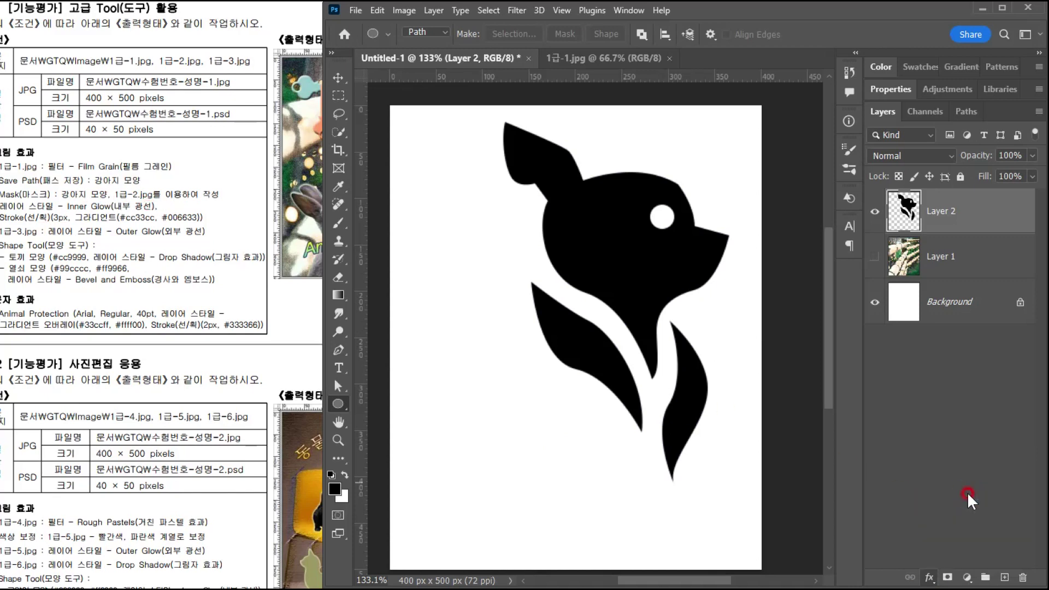
pyautogui.doubleClick(764, 364)
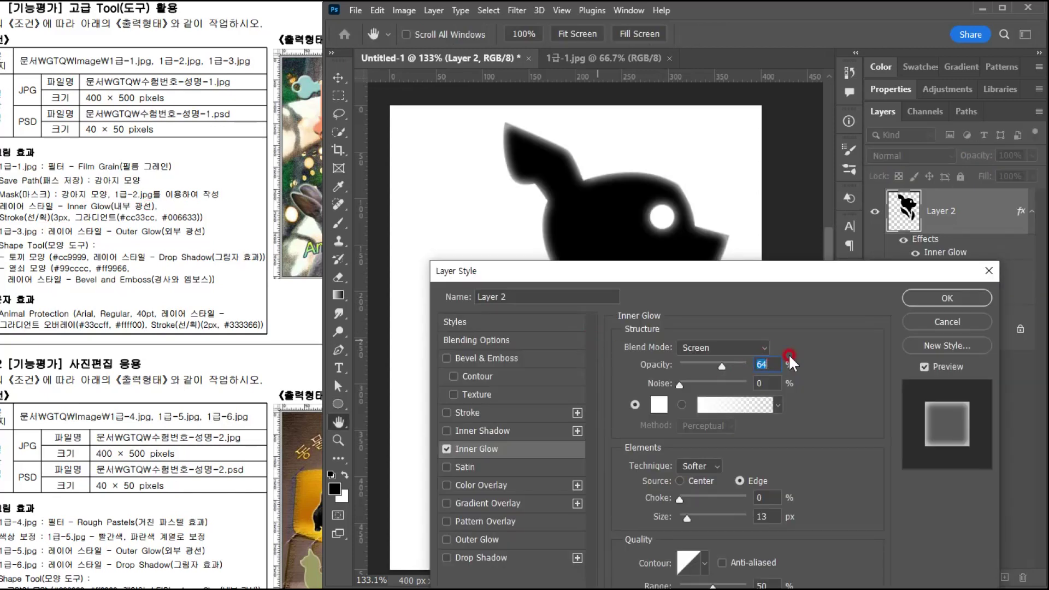
pyautogui.write('70')
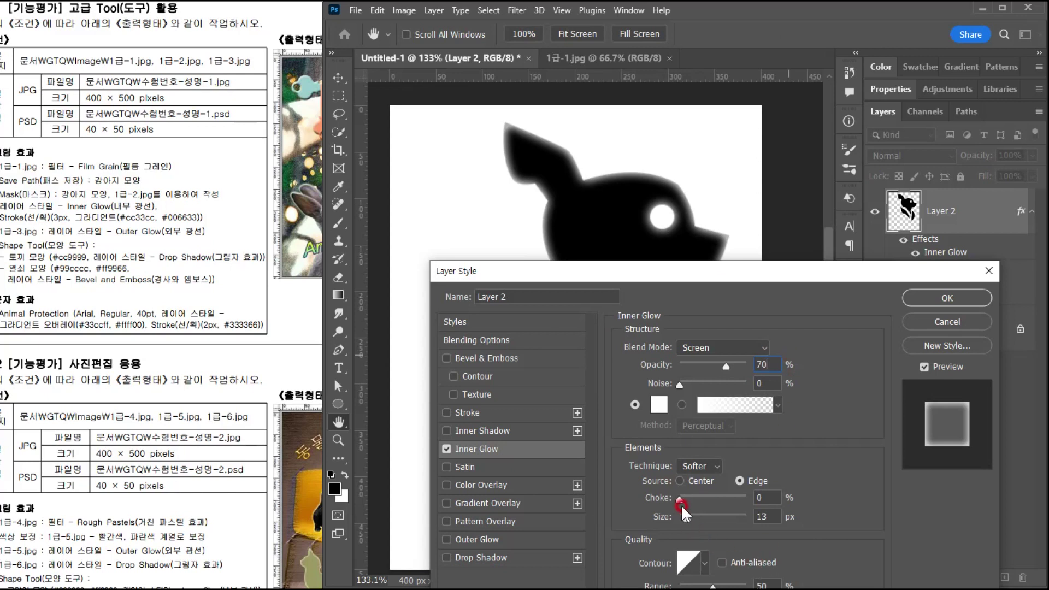
pyautogui.doubleClick(763, 515)
pyautogui.write('15')
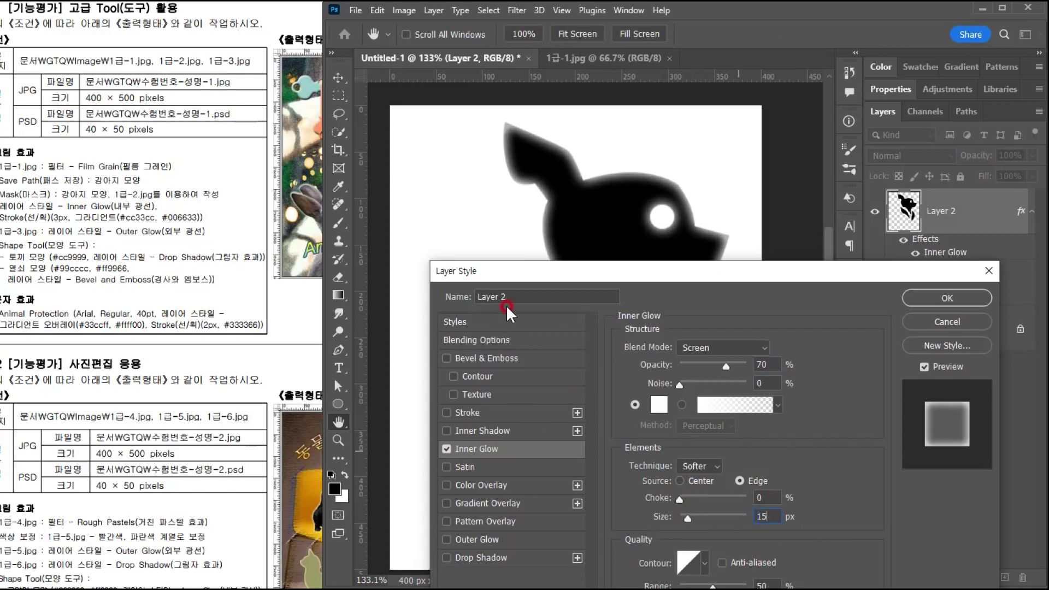
pyautogui.moveTo(434, 270); pyautogui.dragTo(422, 275)
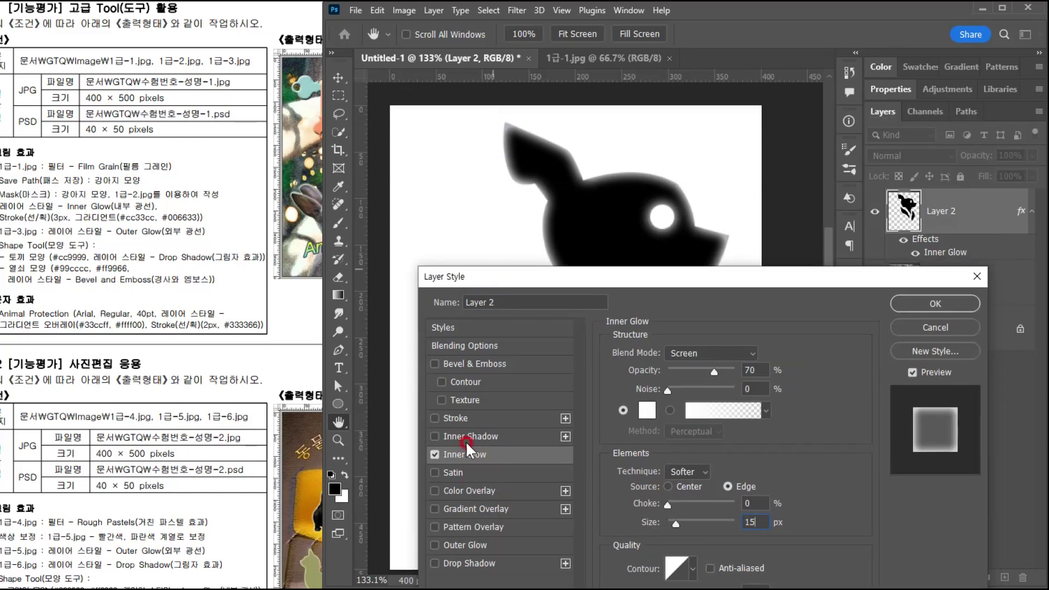
# - Add a 3 px Stroke to the dog shape's layer style and set its fill type to Gradient
pyautogui.click(469, 418)
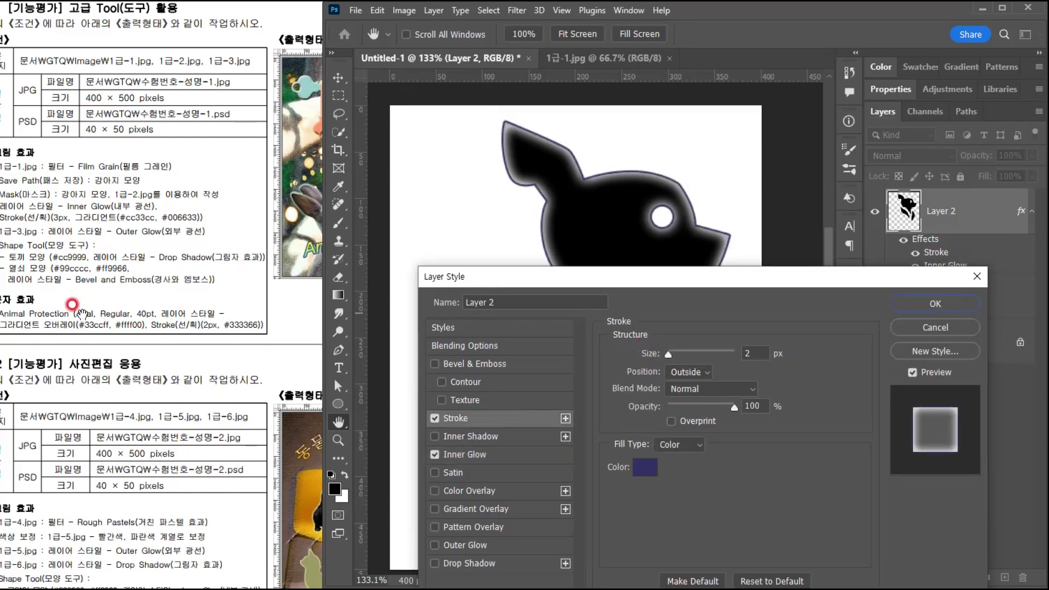
pyautogui.click(752, 352)
pyautogui.write('3')
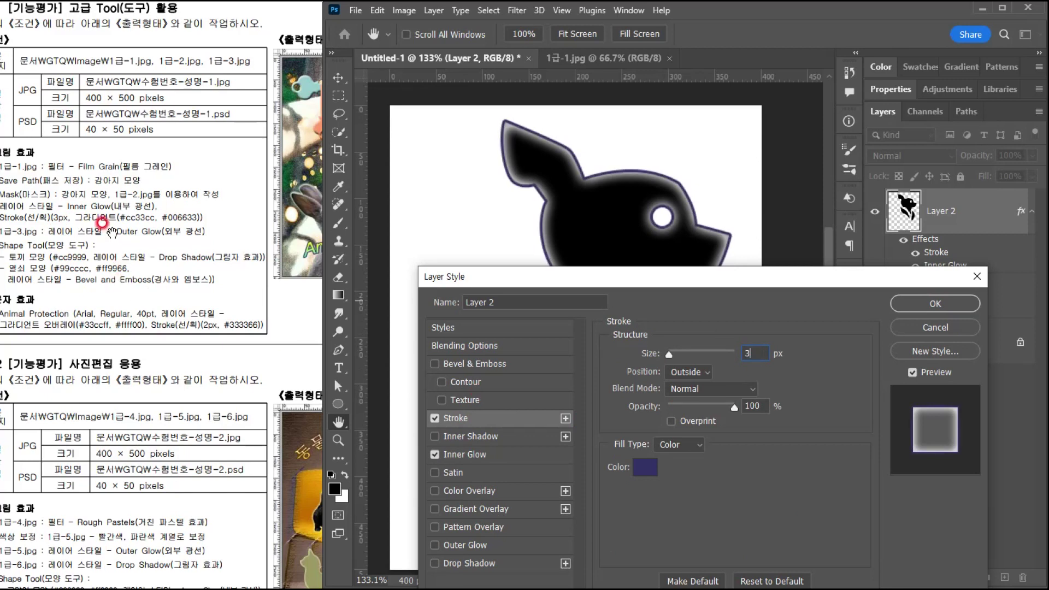
pyautogui.click(674, 444)
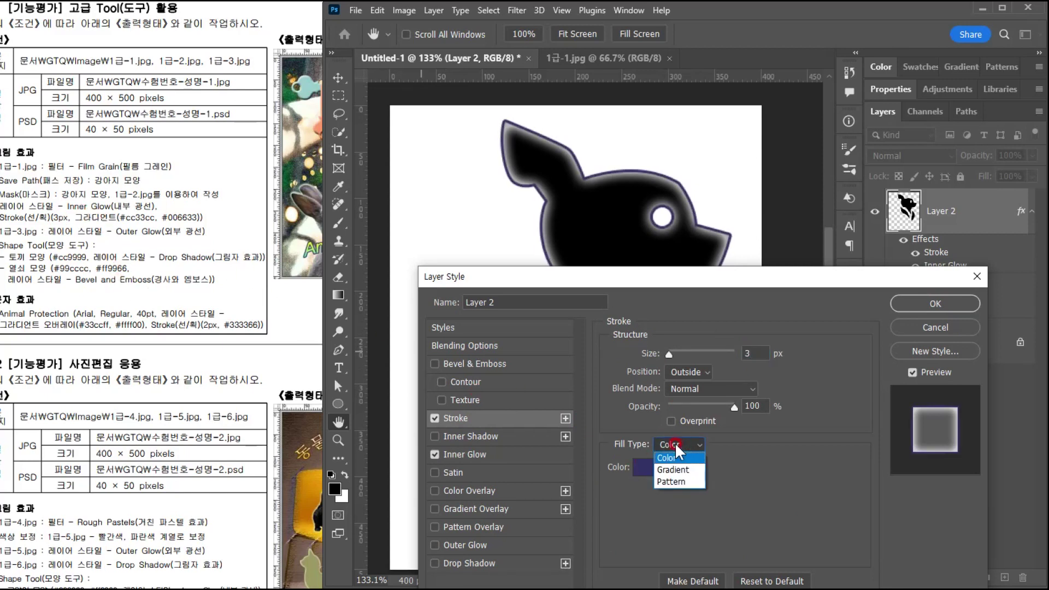
pyautogui.click(667, 446)
pyautogui.click(679, 443)
pyautogui.click(689, 469)
# - Set the stroke gradient to run from #cc33cc to #006633
pyautogui.click(676, 464)
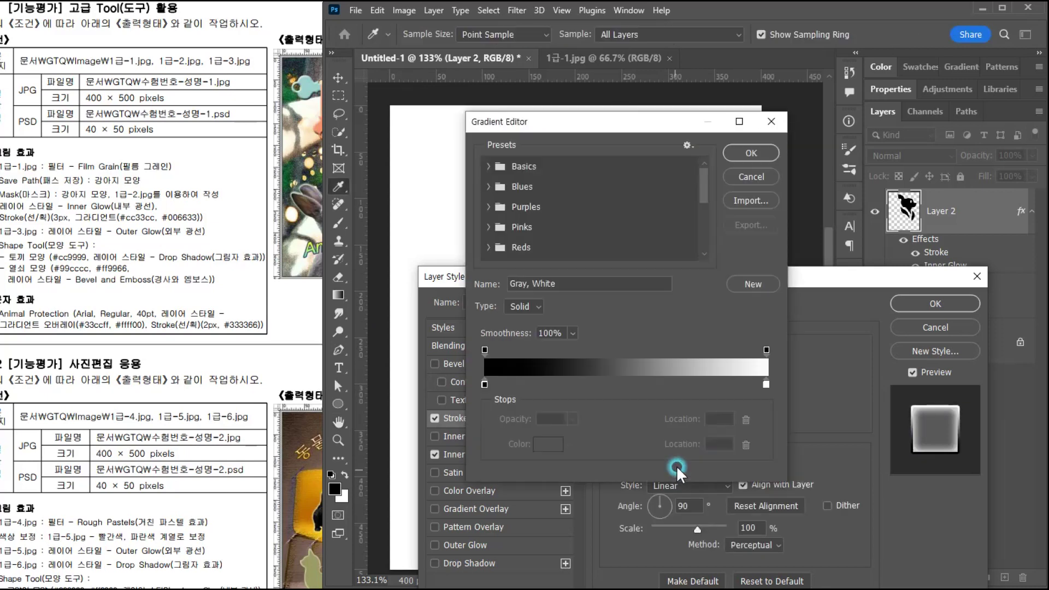
pyautogui.click(484, 384)
pyautogui.click(484, 384)
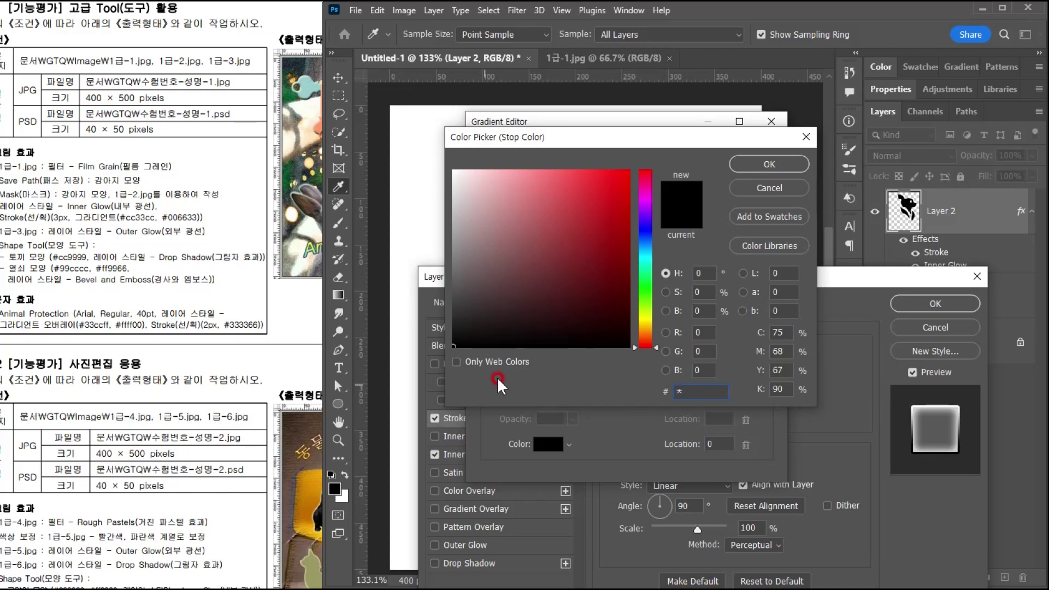
pyautogui.press('BackSpace')
pyautogui.write('cc33cc')
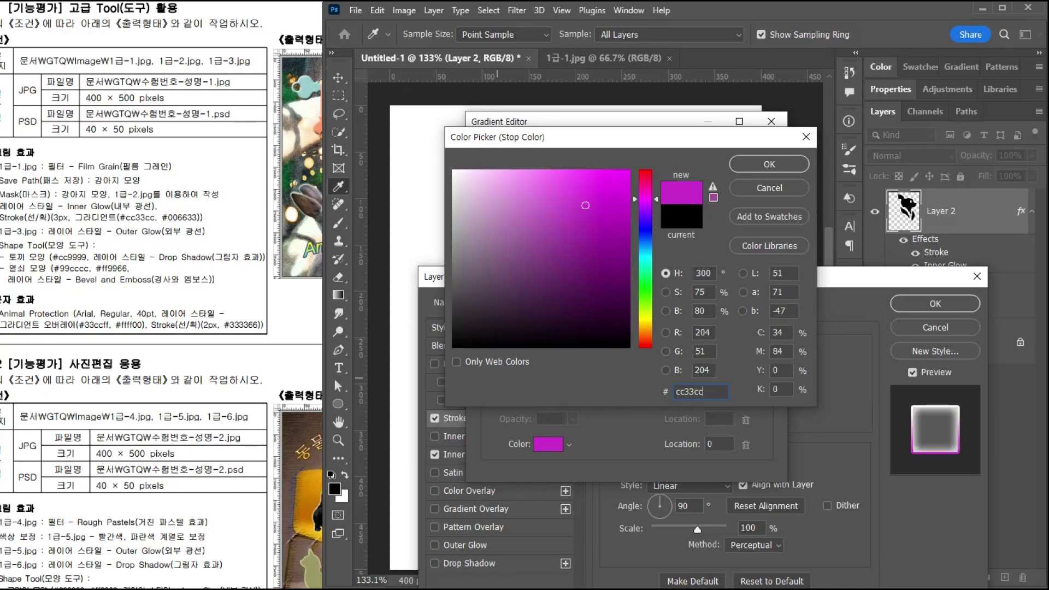
pyautogui.press('Return')
pyautogui.click(173, 197)
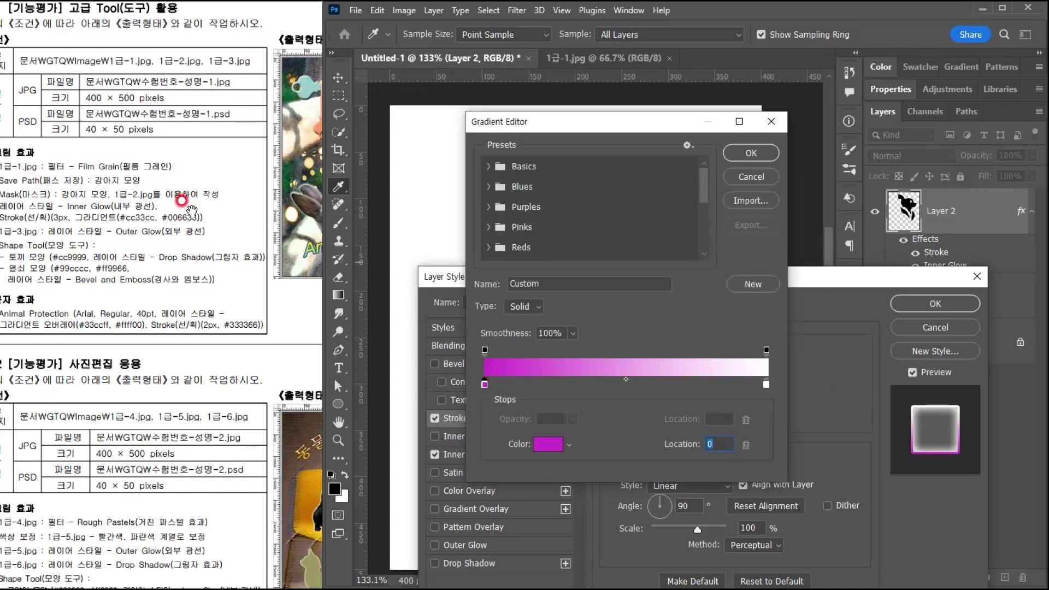
pyautogui.click(743, 376)
pyautogui.doubleClick(767, 385)
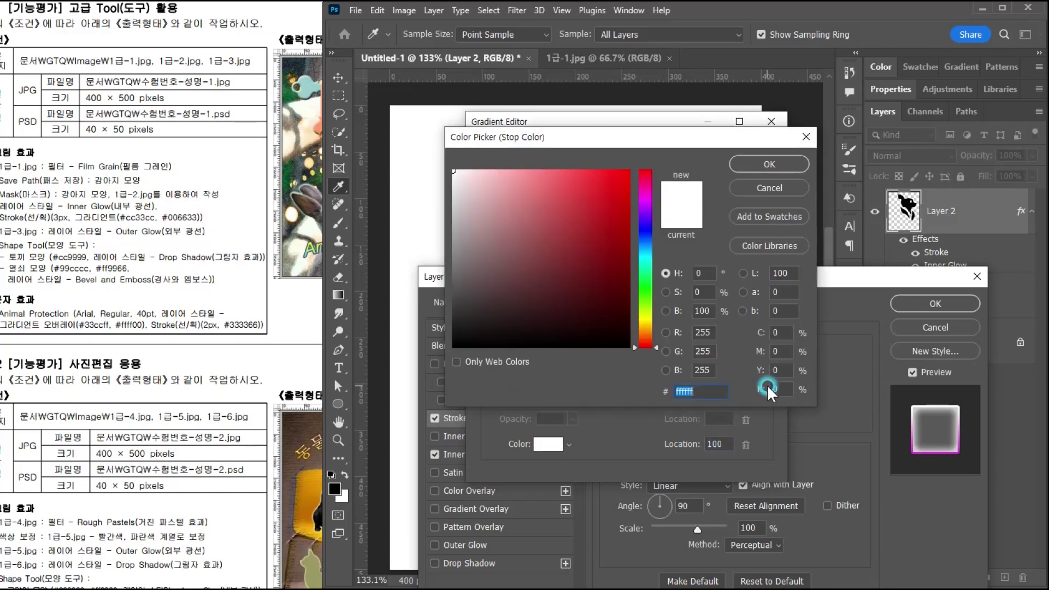
pyautogui.write('006633')
pyautogui.press('Return')
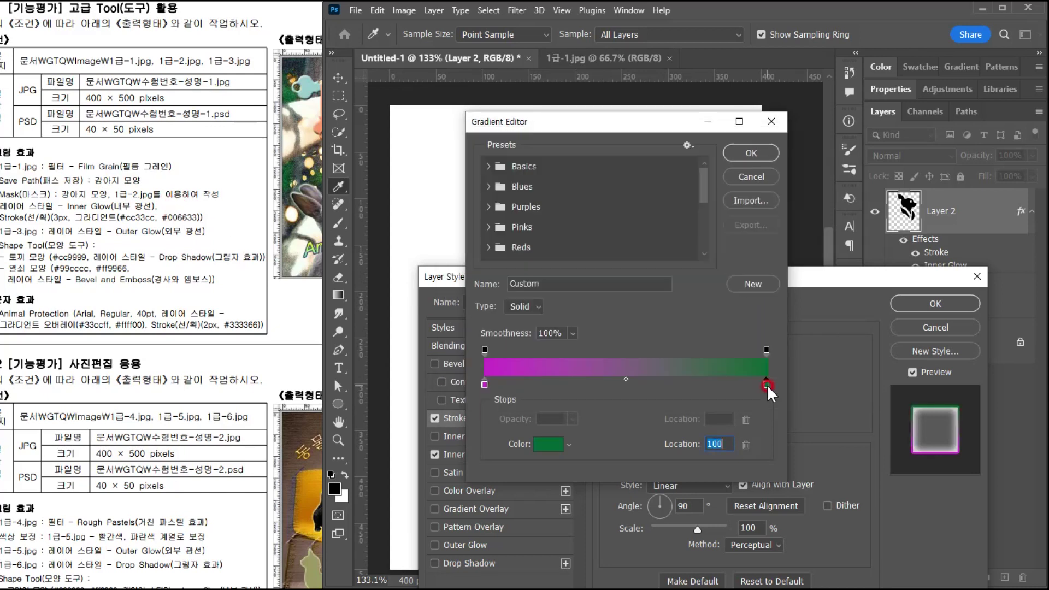
pyautogui.click(749, 153)
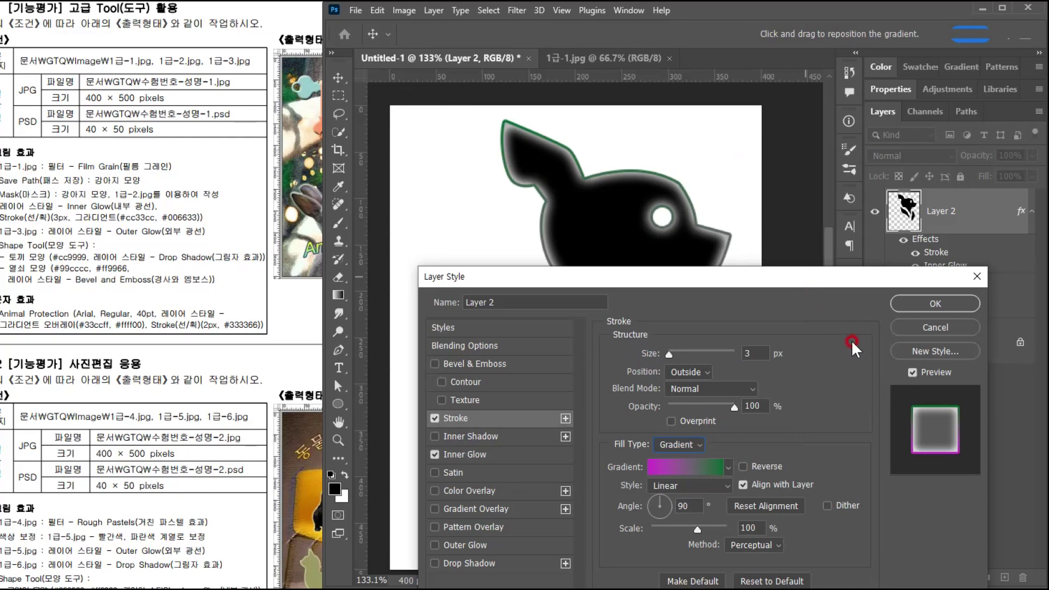
# - Compare the stroked dog shape with the sample picture in the task sheet and apply the layer style
pyautogui.moveTo(839, 276); pyautogui.dragTo(816, 319)
pyautogui.click(257, 282)
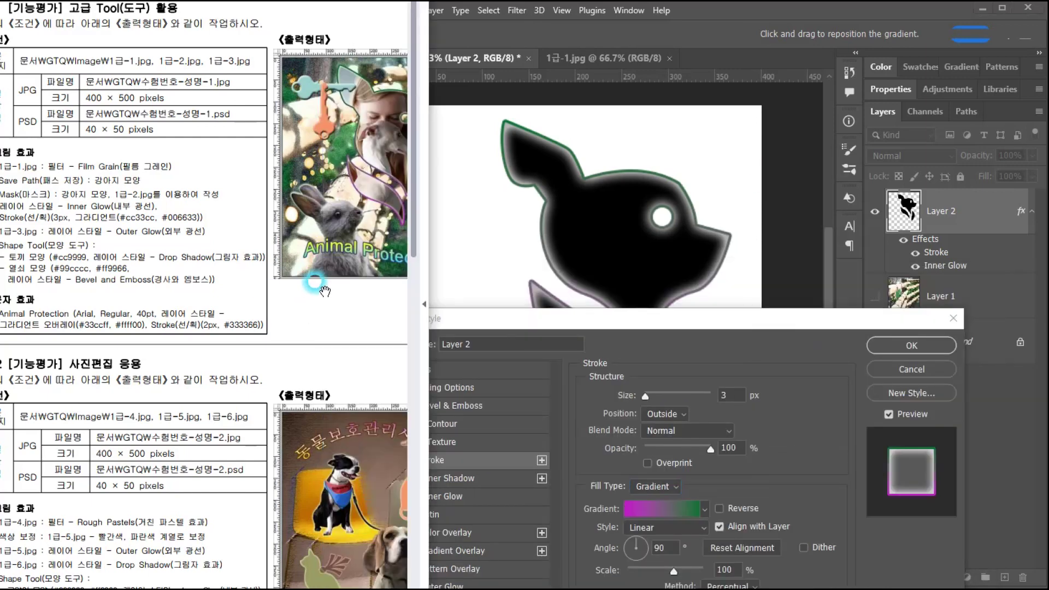
pyautogui.moveTo(313, 281); pyautogui.dragTo(182, 285)
pyautogui.click(288, 193)
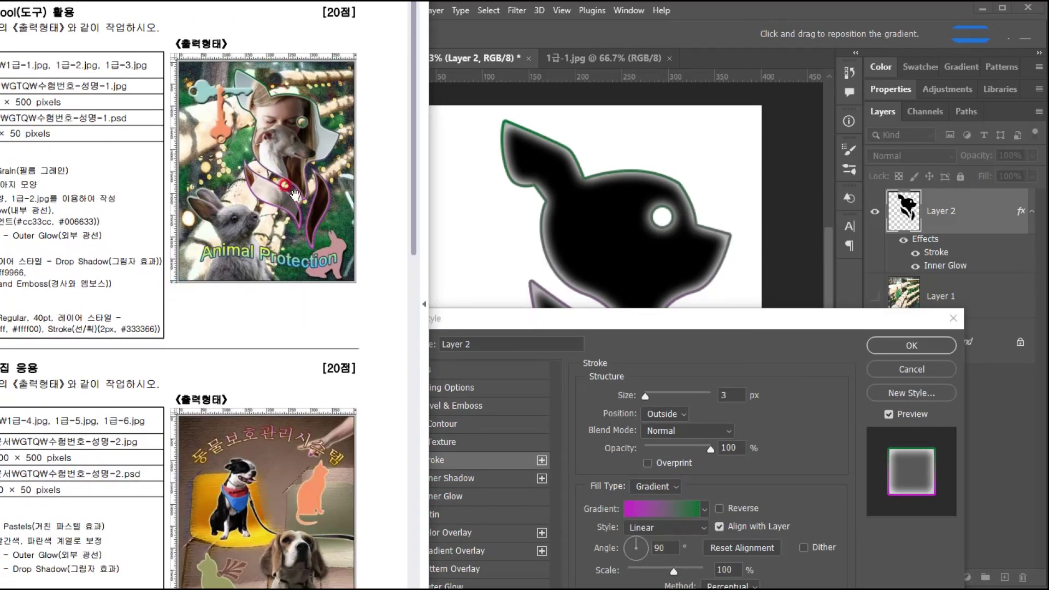
pyautogui.click(615, 319)
pyautogui.moveTo(617, 321); pyautogui.dragTo(598, 150)
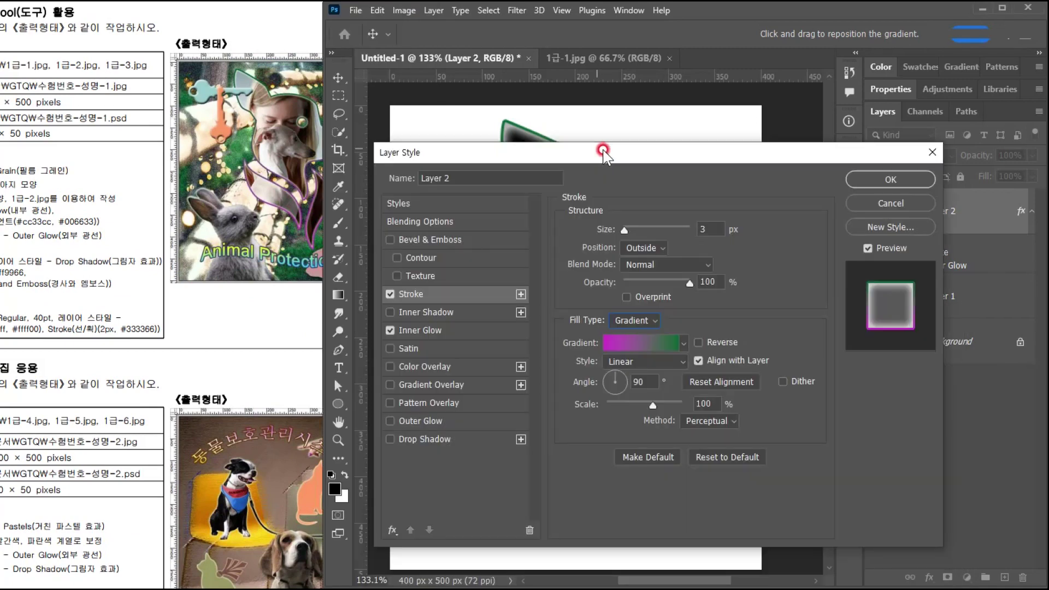
pyautogui.click(883, 176)
pyautogui.press('u')
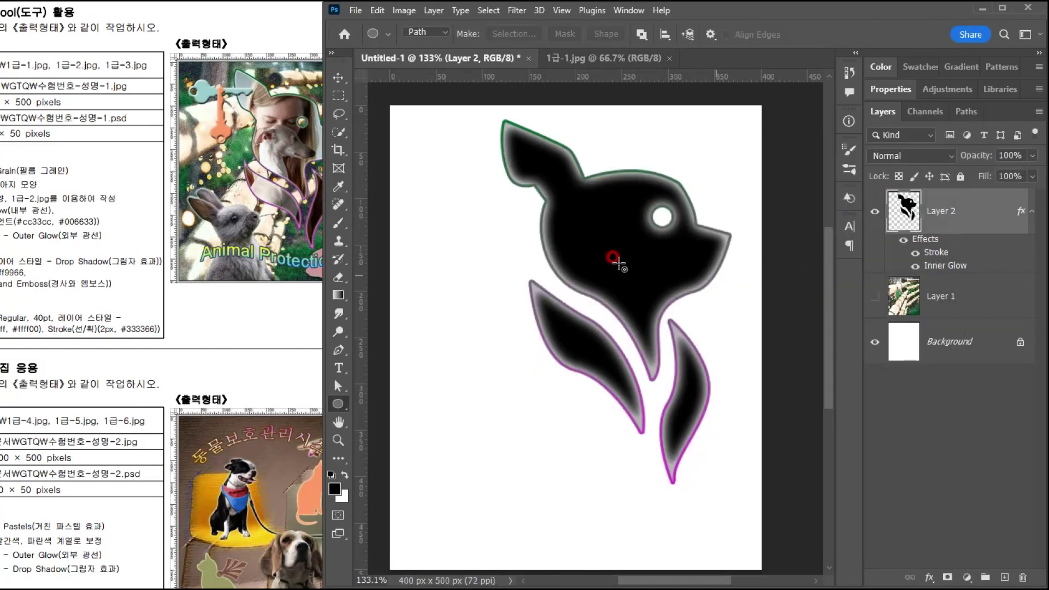
# - Check the mask instructions in the task sheet and open the source image 1급-2.jpg
pyautogui.click(112, 208)
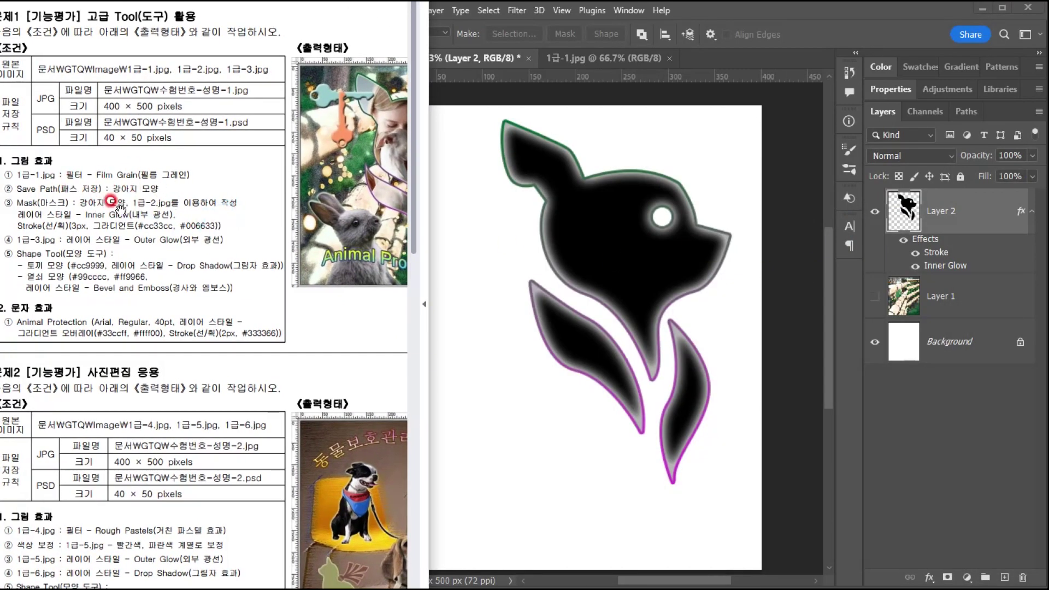
pyautogui.moveTo(222, 254); pyautogui.dragTo(203, 257)
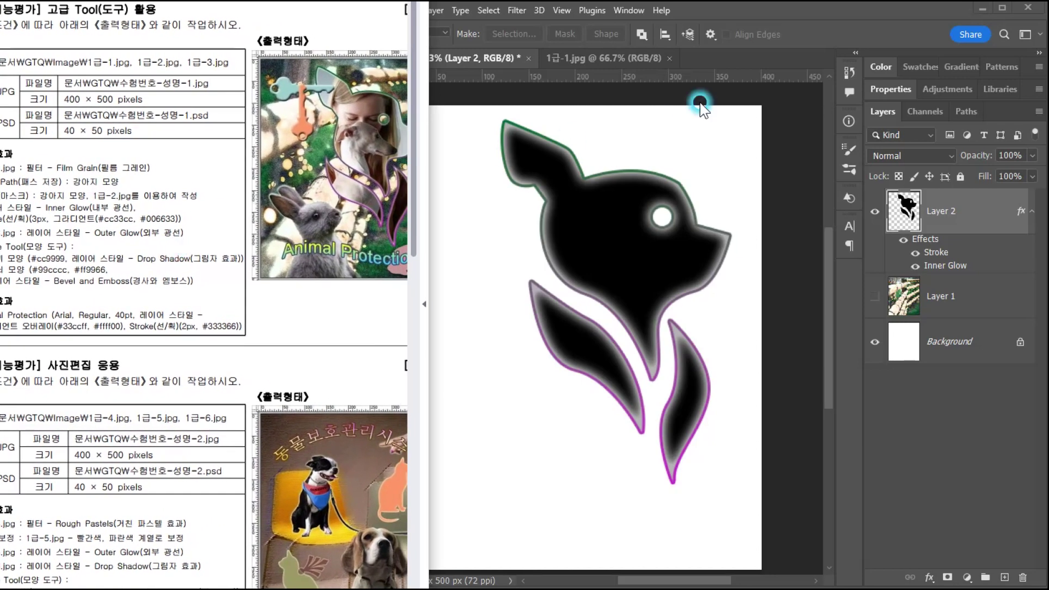
pyautogui.click(732, 10)
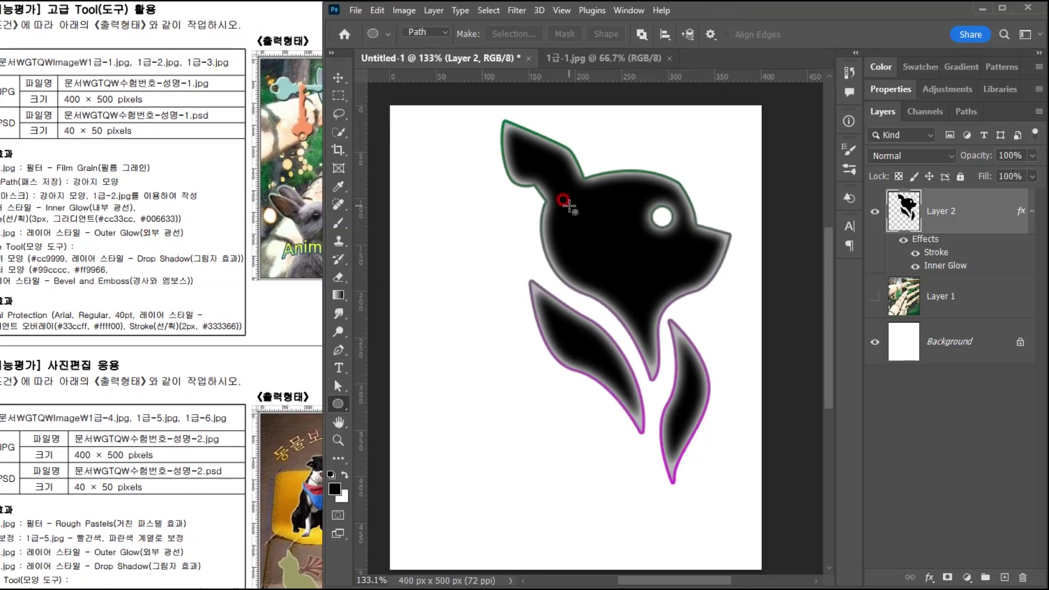
pyautogui.hotkey('ctrl', 'o')
pyautogui.doubleClick(174, 116)
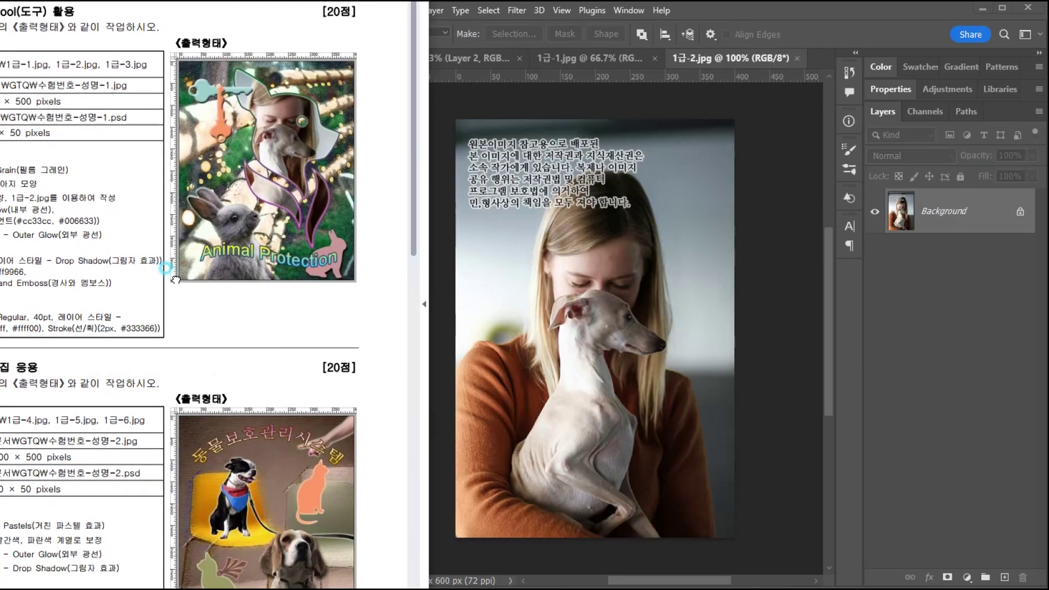
# - Copy the whole 1급-2.jpg photo and paste it into the Untitled-1 document
pyautogui.click(728, 57)
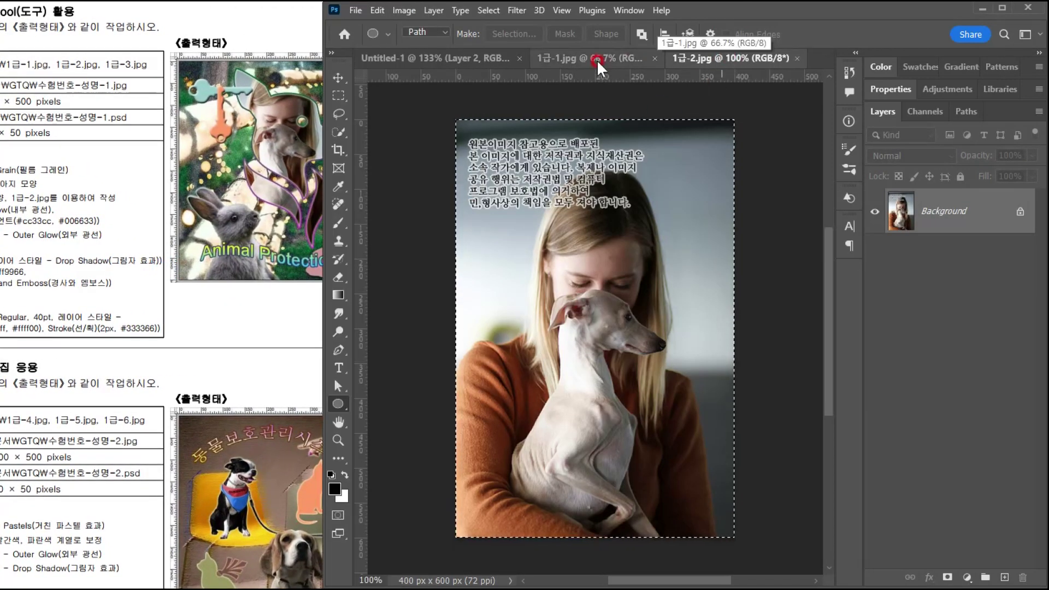
pyautogui.click(460, 56)
pyautogui.hotkey('ctrl', 'v')
# - Scale the pasted woman-and-dog photo to 68.5% and position it over the dog shape
pyautogui.hotkey('ctrl', 't')
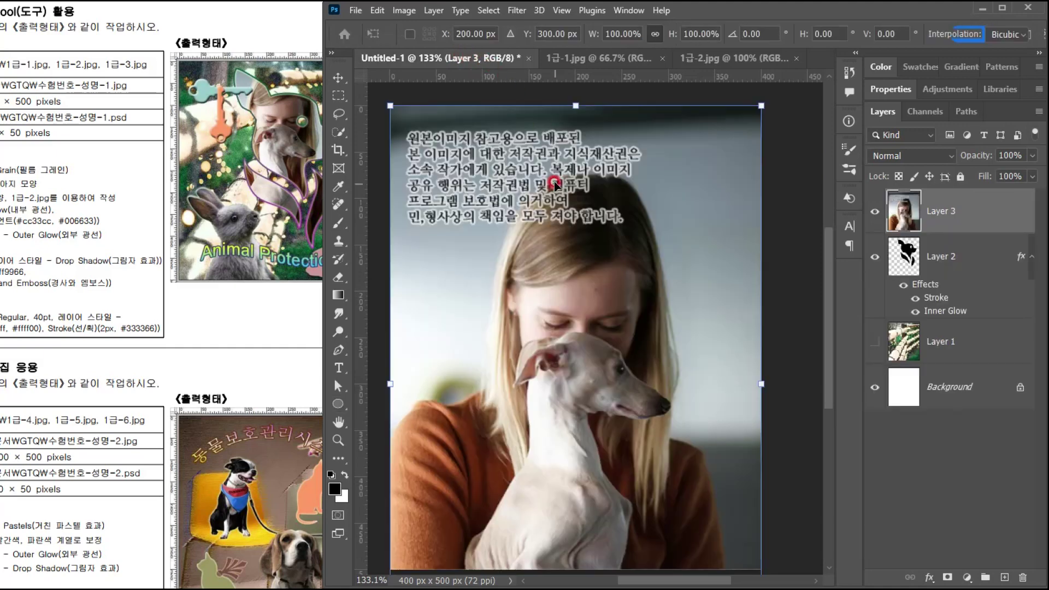
pyautogui.moveTo(390, 104); pyautogui.dragTo(506, 280)
pyautogui.moveTo(644, 441); pyautogui.dragTo(630, 285)
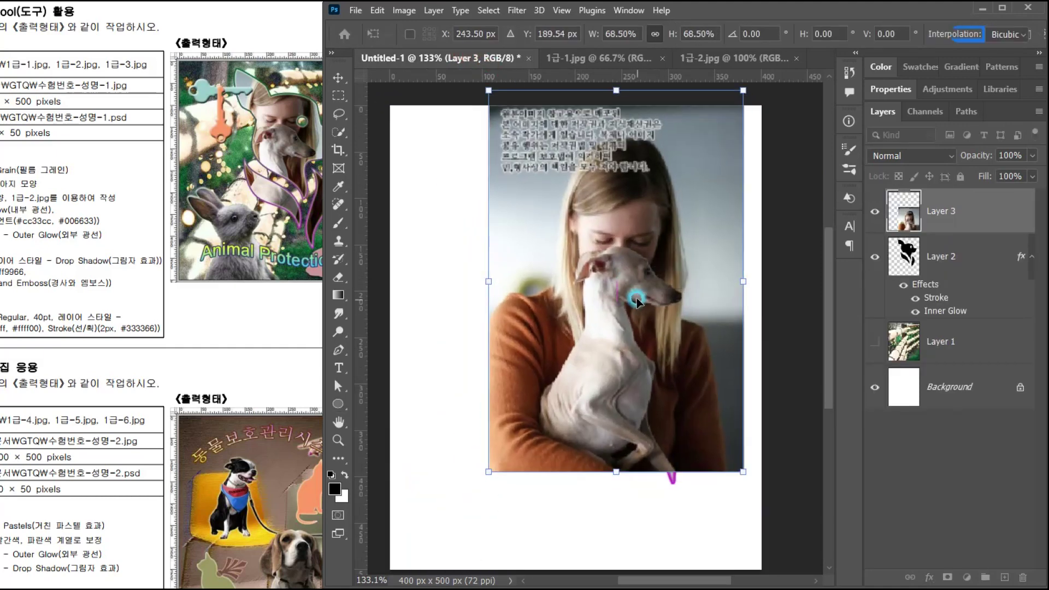
pyautogui.press('Return')
pyautogui.press('u')
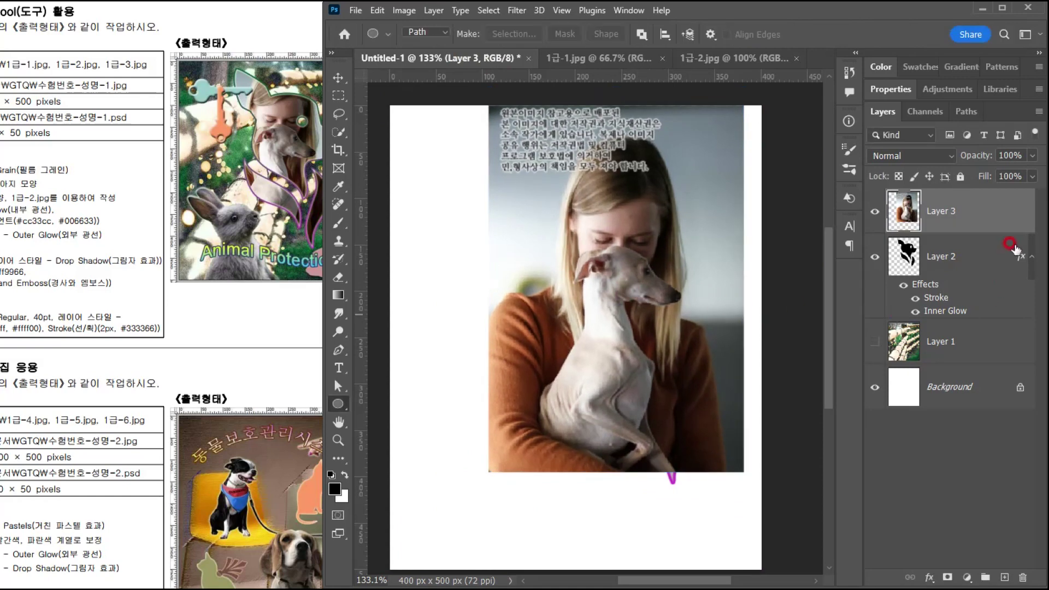
# - Clip the photo layer to the dog shape with a clipping mask and make Layer 1 visible again
pyautogui.rightClick(976, 209)
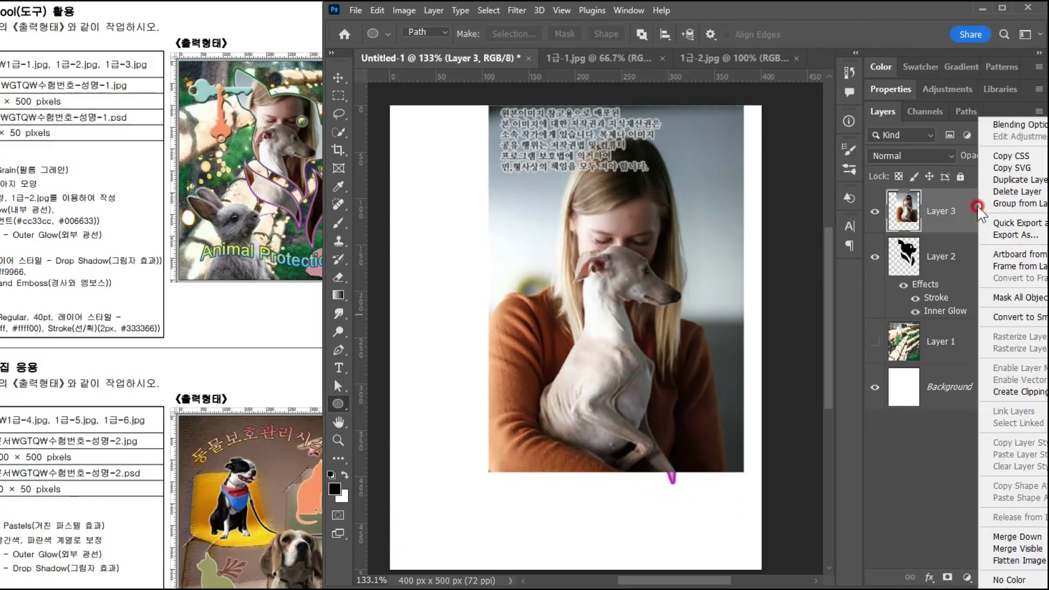
pyautogui.click(1011, 392)
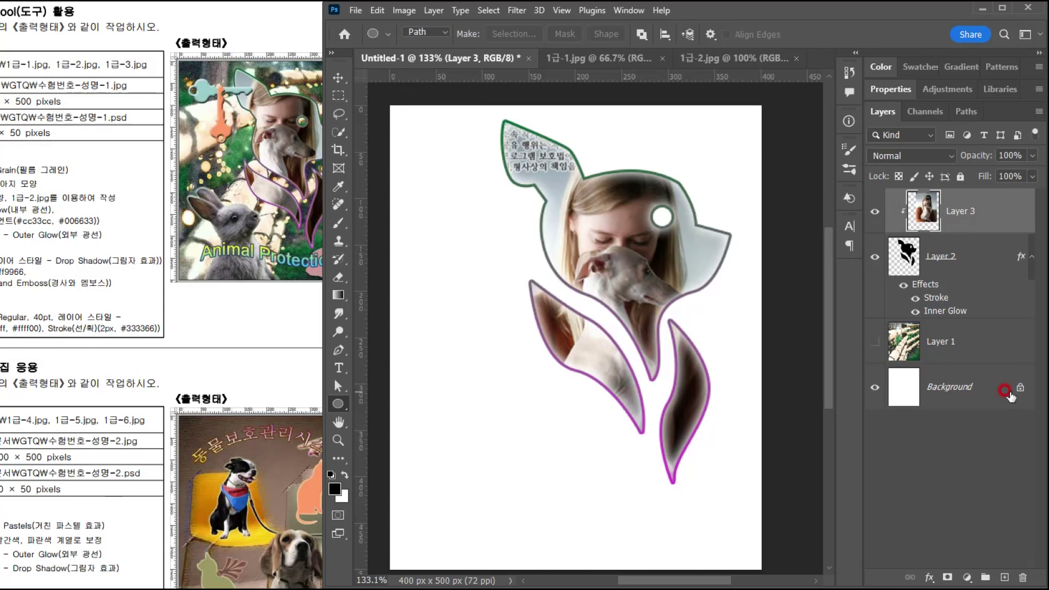
pyautogui.click(206, 207)
pyautogui.click(948, 342)
pyautogui.click(874, 342)
pyautogui.click(971, 208)
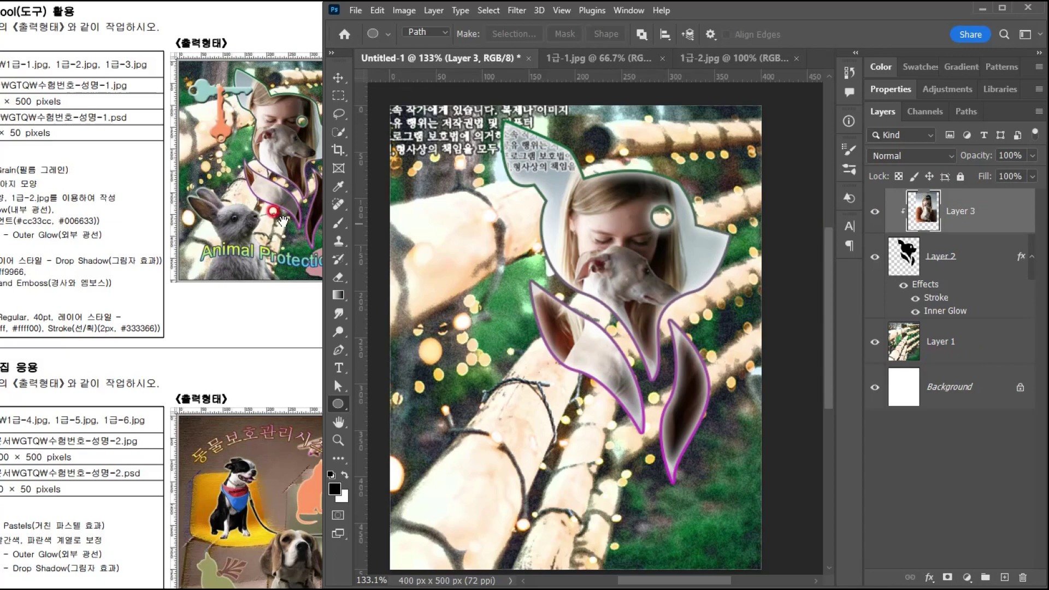
# - Open the rabbit source image 1급-3.jpg and check the rabbit's placement in the sample picture
pyautogui.click(267, 209)
pyautogui.scroll(-2, 239, 222)
pyautogui.click(686, 15)
pyautogui.hotkey('ctrl', 'o')
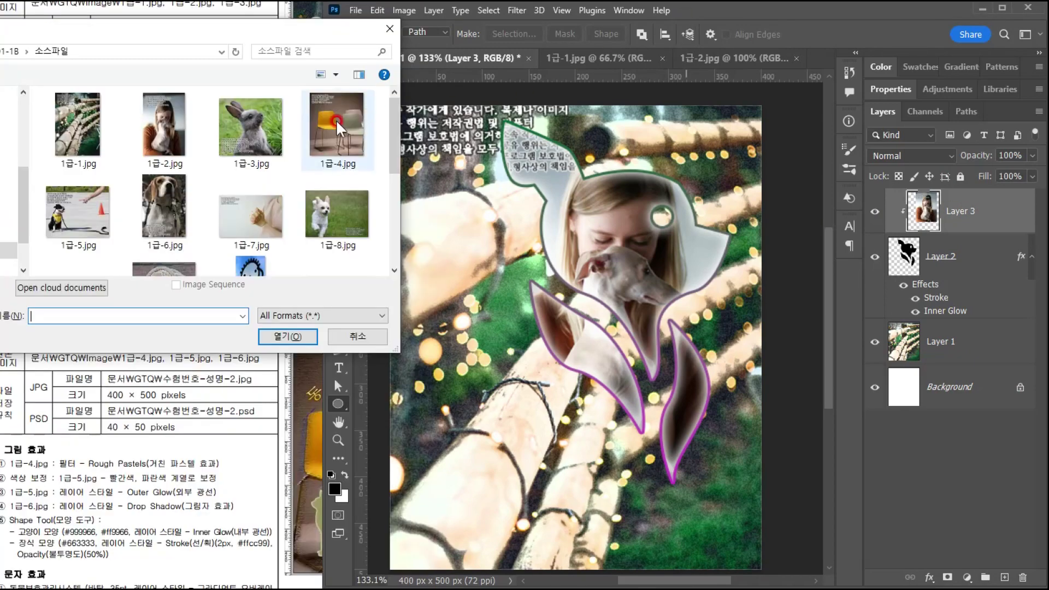
pyautogui.doubleClick(260, 122)
pyautogui.click(199, 462)
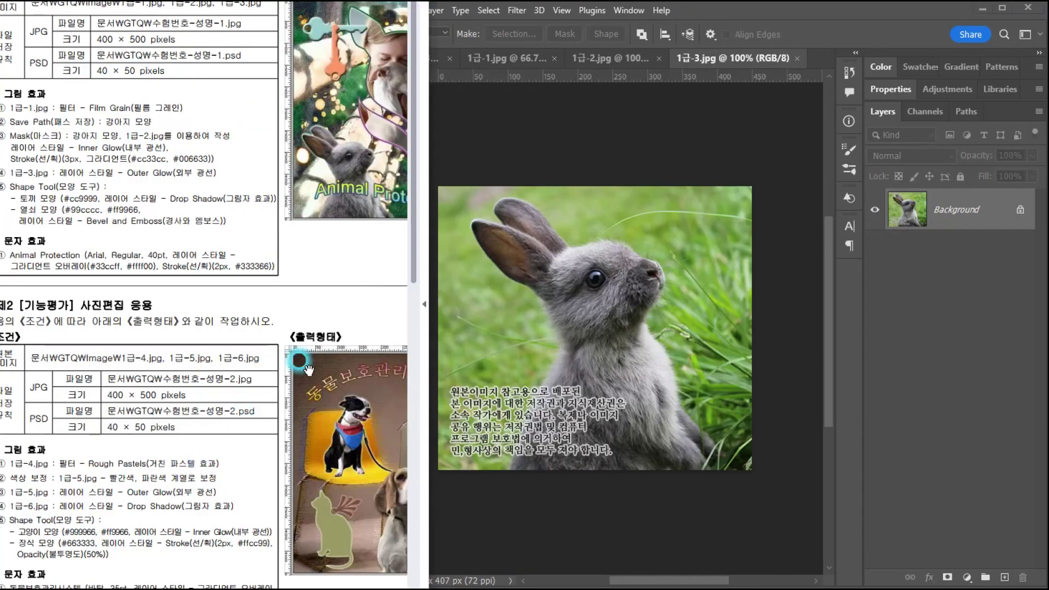
pyautogui.hscroll(3, 257, 415)
pyautogui.click(715, 54)
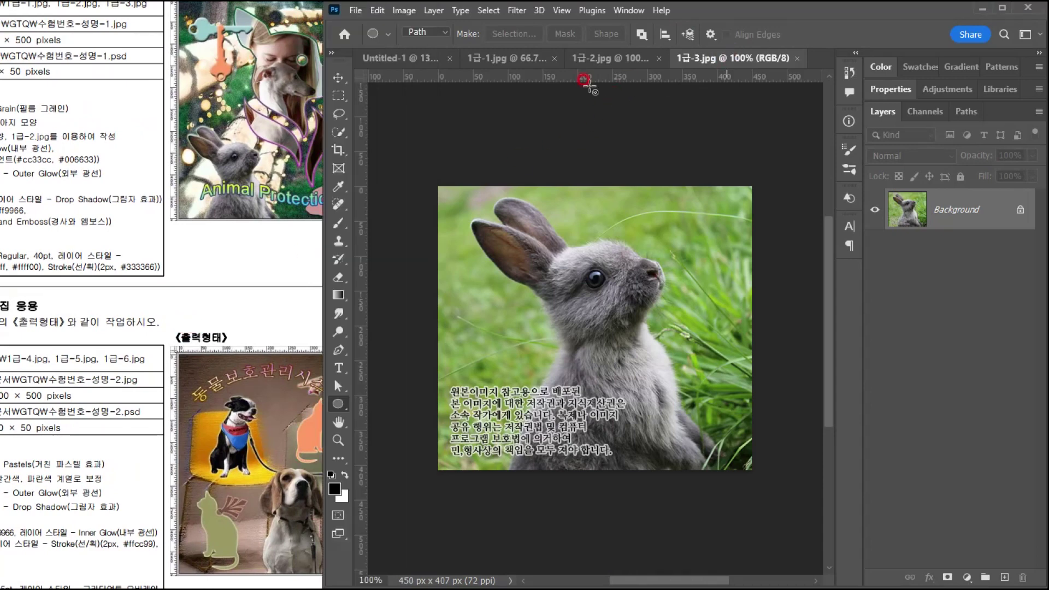
# - Select the rabbit in 1급-3.jpg with the Quick Selection tool and transfer it into the Untitled-1 document
pyautogui.click(340, 131)
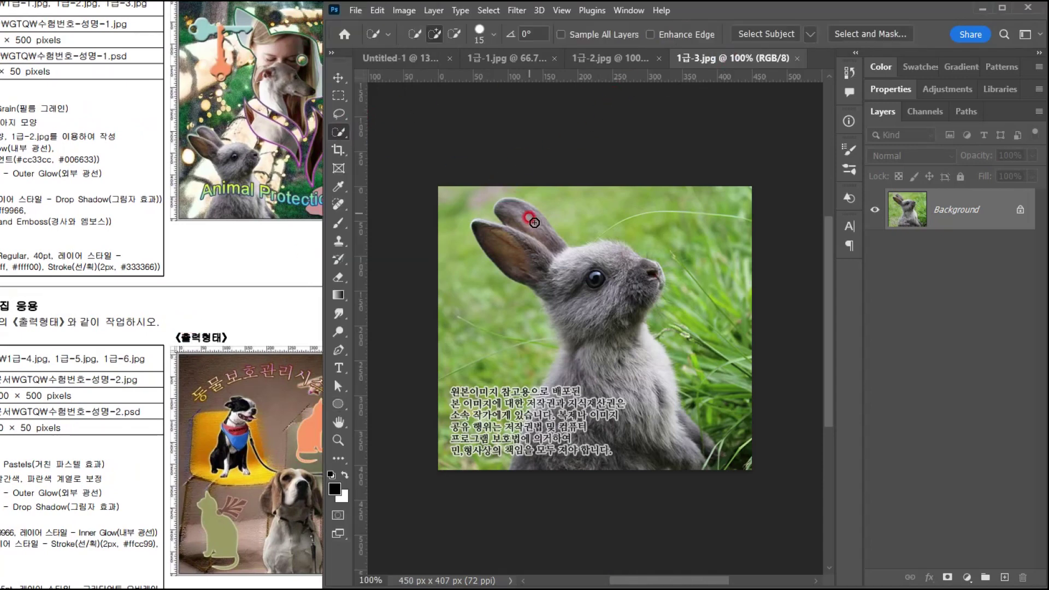
pyautogui.moveTo(507, 209)
pyautogui.mouseDown()
pyautogui.moveTo(556, 273)
pyautogui.moveTo(593, 261)
pyautogui.moveTo(651, 278)
pyautogui.moveTo(635, 308)
pyautogui.moveTo(638, 400)
pyautogui.moveTo(648, 366)
pyautogui.moveTo(694, 457)
pyautogui.moveTo(550, 463)
pyautogui.moveTo(570, 385)
pyautogui.moveTo(558, 381)
pyautogui.moveTo(530, 462)
pyautogui.moveTo(565, 279)
pyautogui.moveTo(557, 310)
pyautogui.moveTo(595, 392)
pyautogui.moveTo(497, 451)
pyautogui.moveTo(560, 435)
pyautogui.moveTo(693, 442)
pyautogui.moveTo(568, 236)
pyautogui.moveTo(525, 217)
pyautogui.moveTo(553, 236)
pyautogui.mouseUp()
pyautogui.press(']')
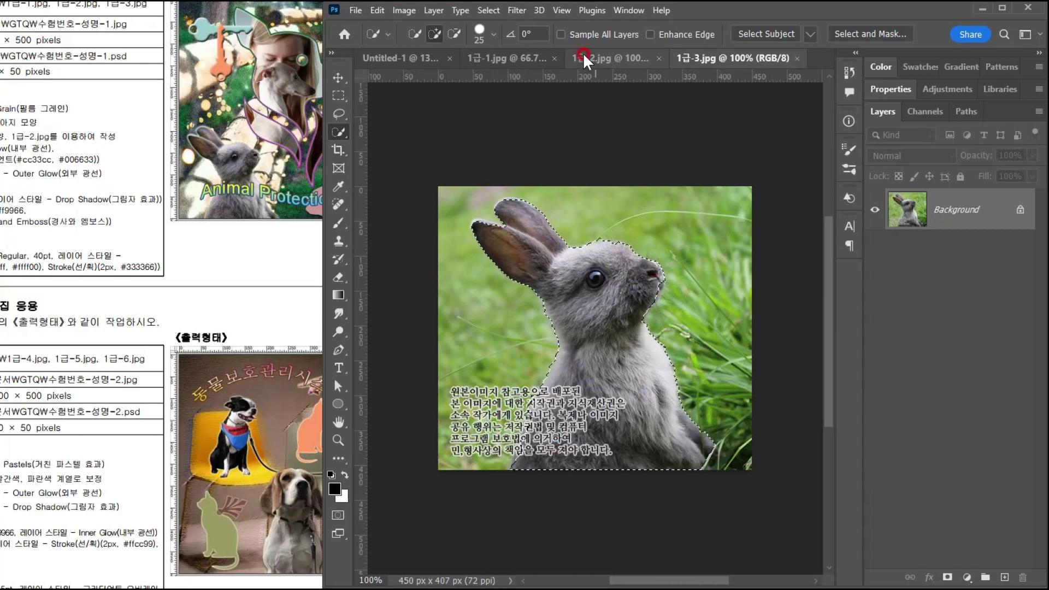
pyautogui.moveTo(435, 60); pyautogui.dragTo(628, 284)
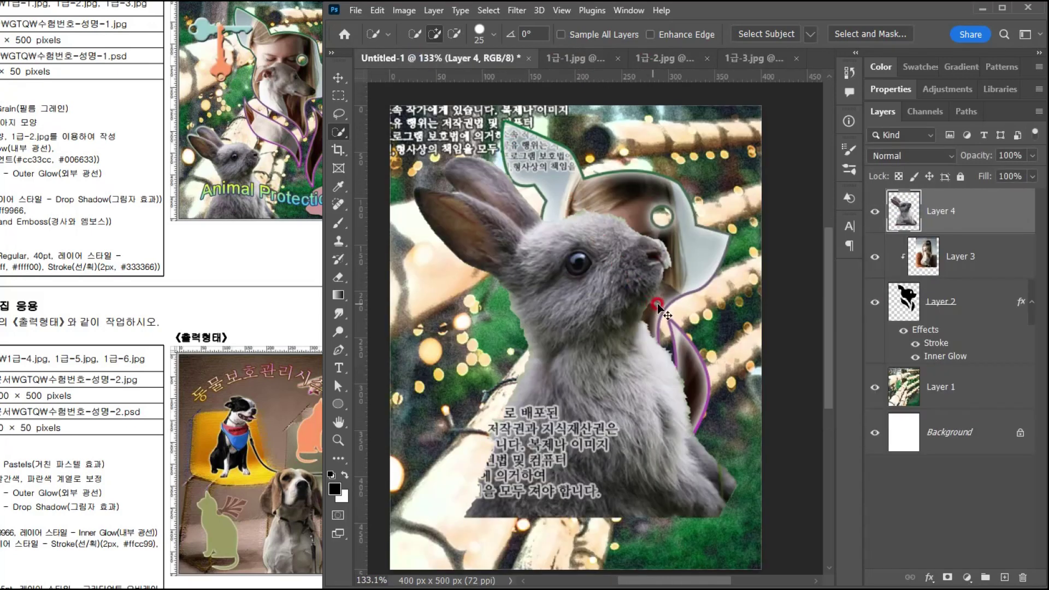
# - Scale the rabbit to 56% and place it in the lower-left corner of the canvas, as in the sample
pyautogui.hotkey('ctrl', 't')
pyautogui.moveTo(737, 154); pyautogui.dragTo(596, 267)
pyautogui.moveTo(505, 405); pyautogui.dragTo(474, 446)
pyautogui.moveTo(574, 344); pyautogui.dragTo(554, 369)
pyautogui.moveTo(486, 472); pyautogui.dragTo(514, 483)
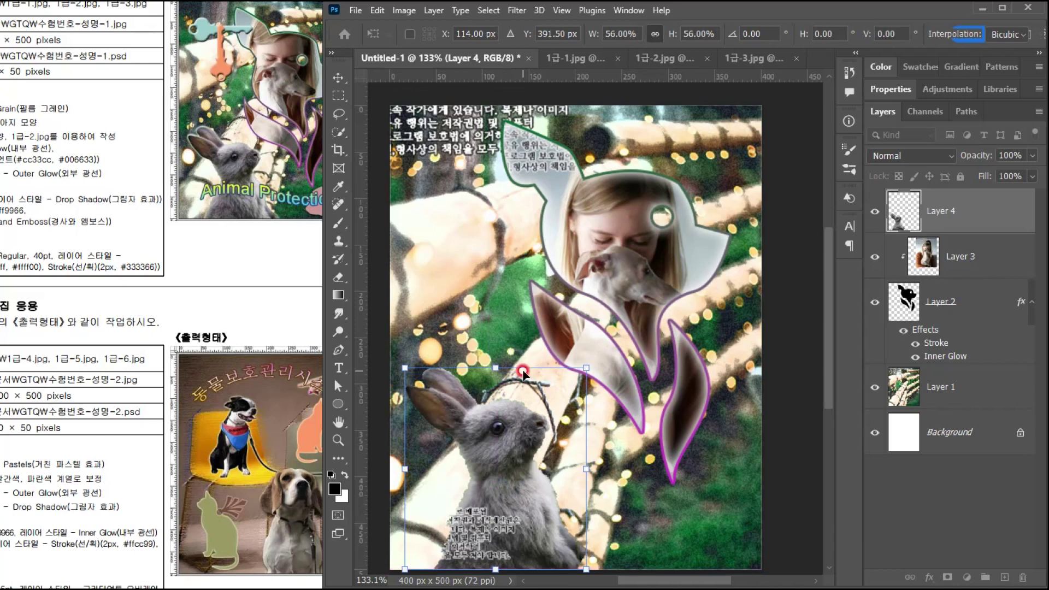
pyautogui.press('Return')
pyautogui.press('w')
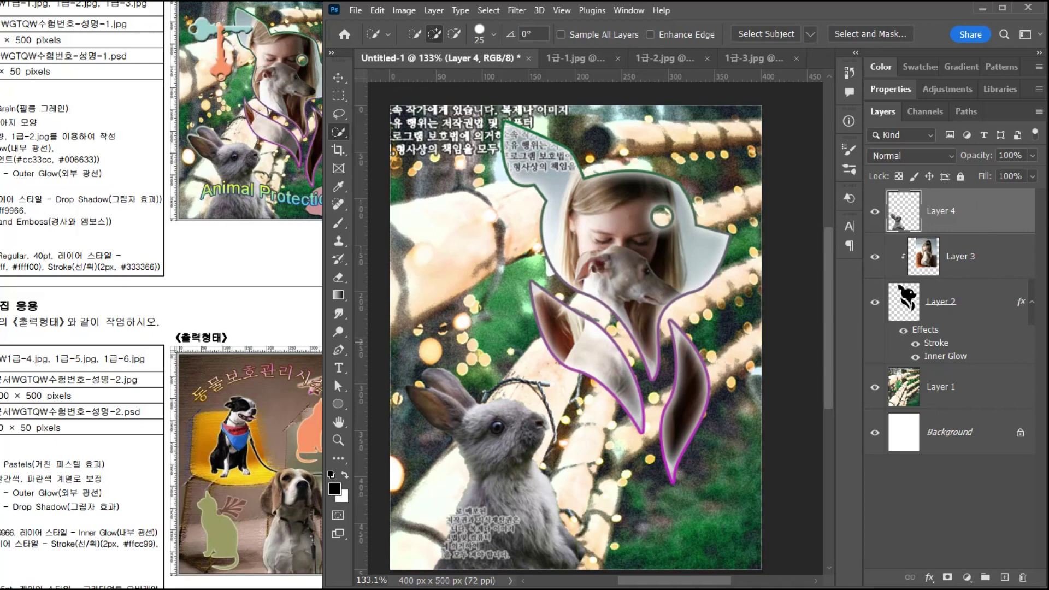
# - Add an Outer Glow layer style to the cut-out rabbit's Layer 4 with 70% opacity and 10 px size
pyautogui.doubleClick(995, 216)
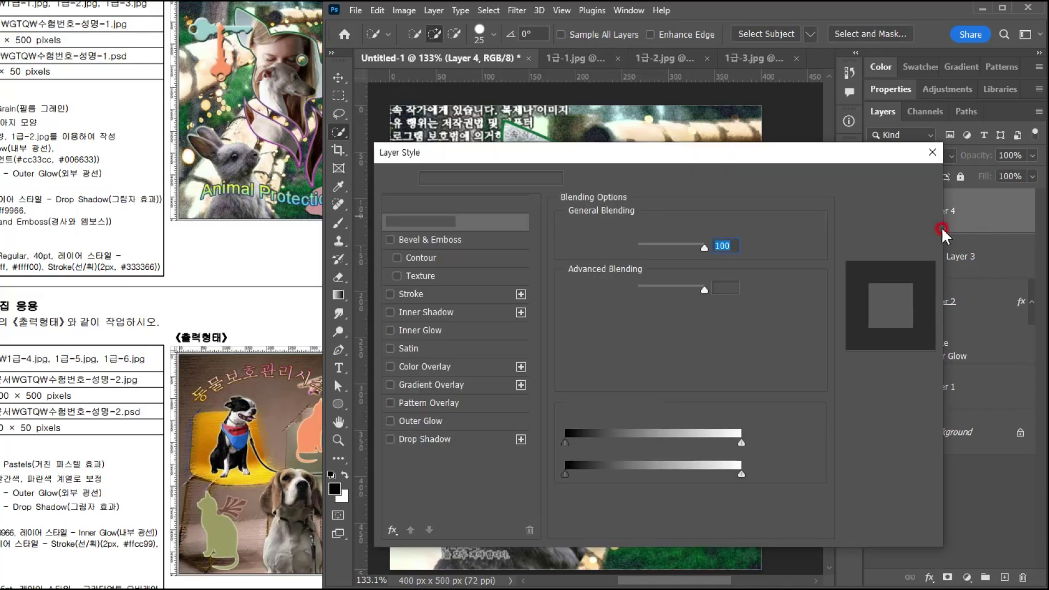
pyautogui.click(459, 422)
pyautogui.moveTo(480, 156); pyautogui.dragTo(436, 108)
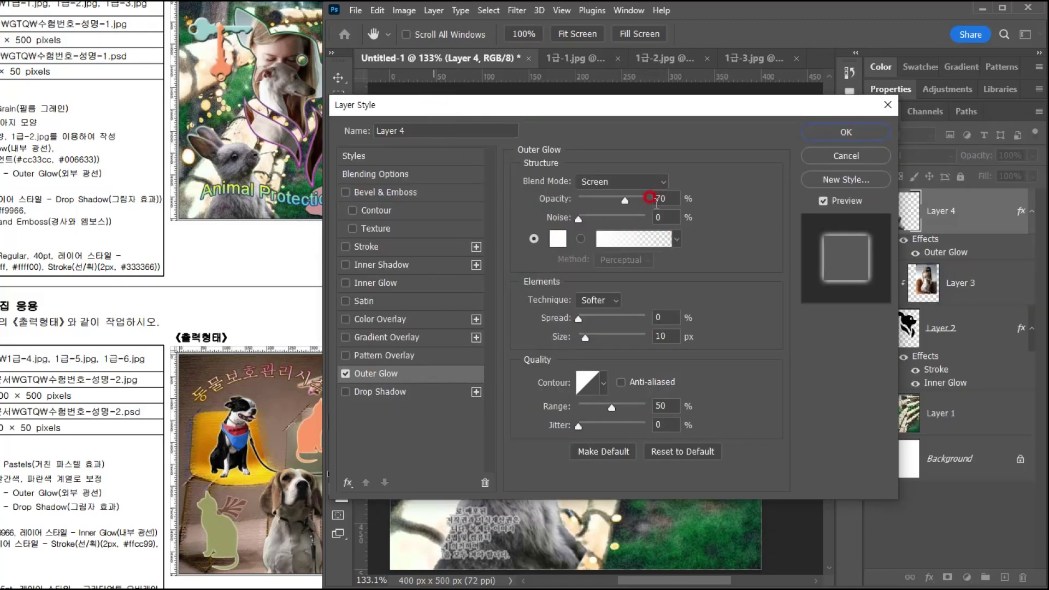
pyautogui.click(842, 132)
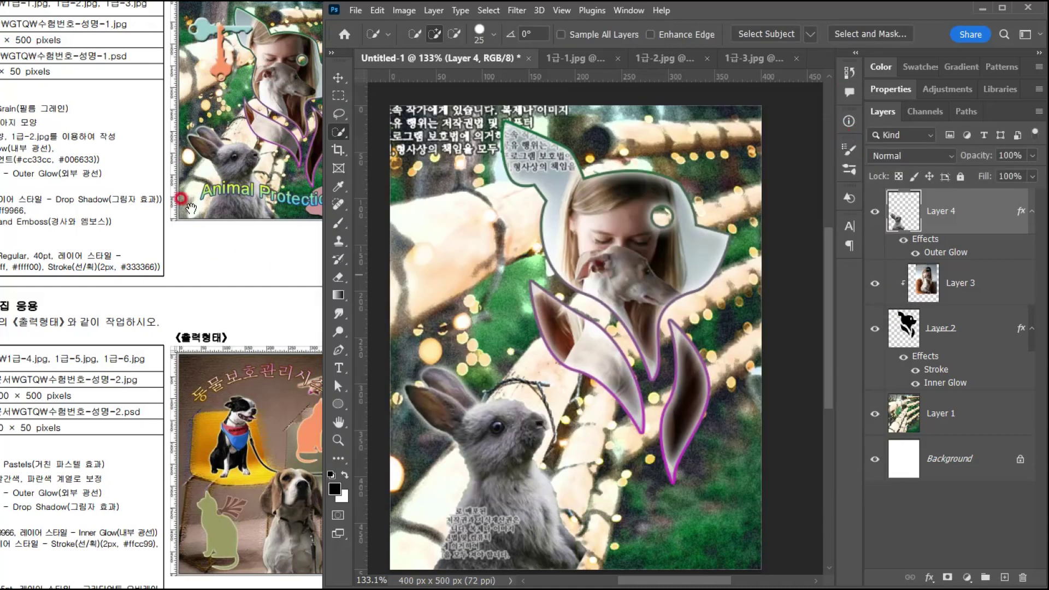
# - Set up the Custom Shape tool in Shape mode with a black fill and no stroke
pyautogui.click(209, 222)
pyautogui.moveTo(209, 223)
pyautogui.mouseDown()
pyautogui.moveTo(302, 224)
pyautogui.moveTo(227, 229)
pyautogui.mouseUp()
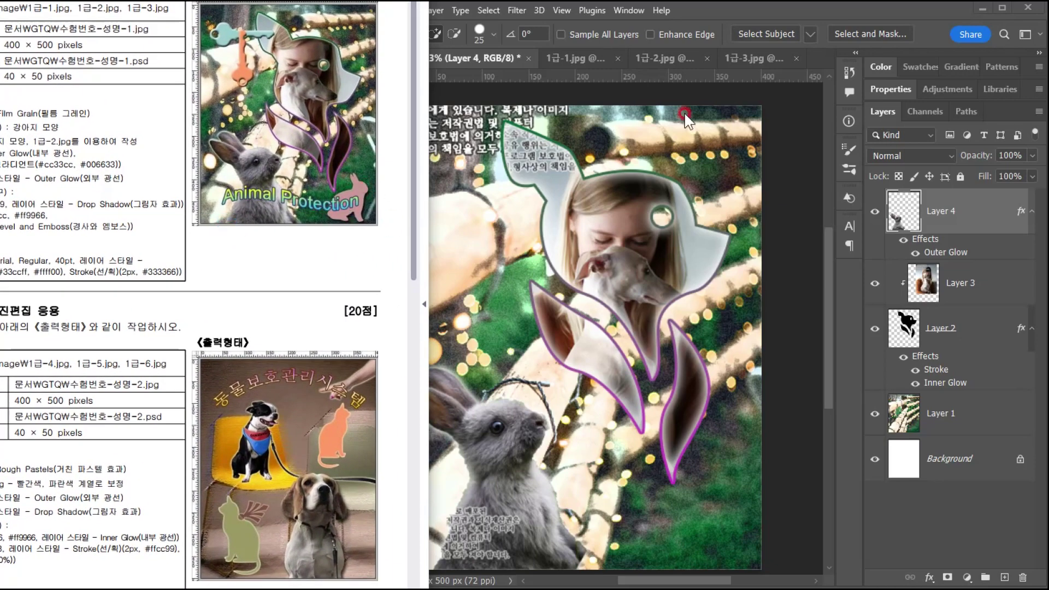
pyautogui.click(745, 13)
pyautogui.click(340, 404)
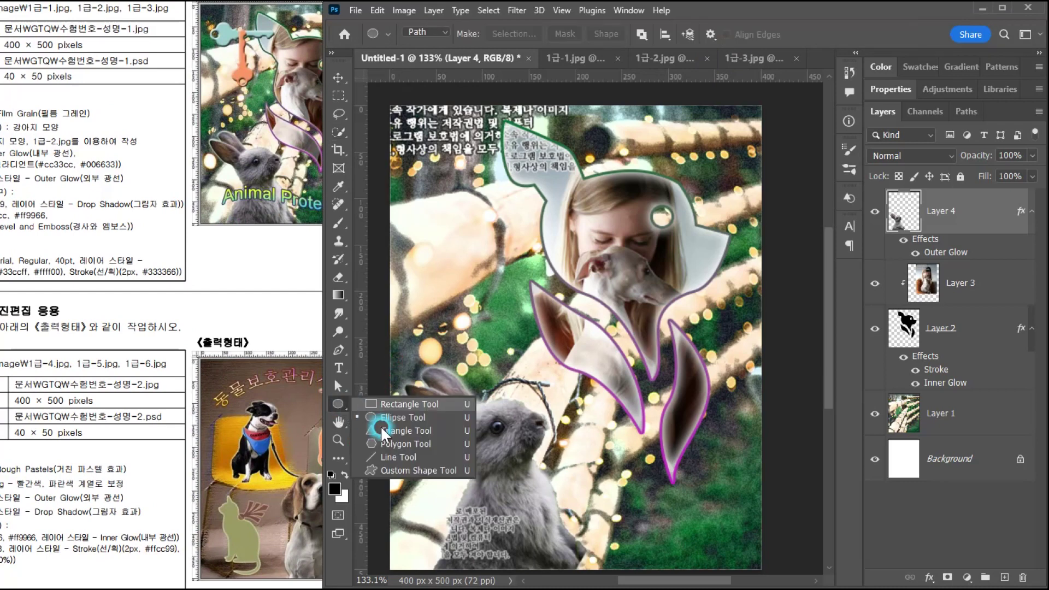
pyautogui.click(397, 472)
pyautogui.click(433, 35)
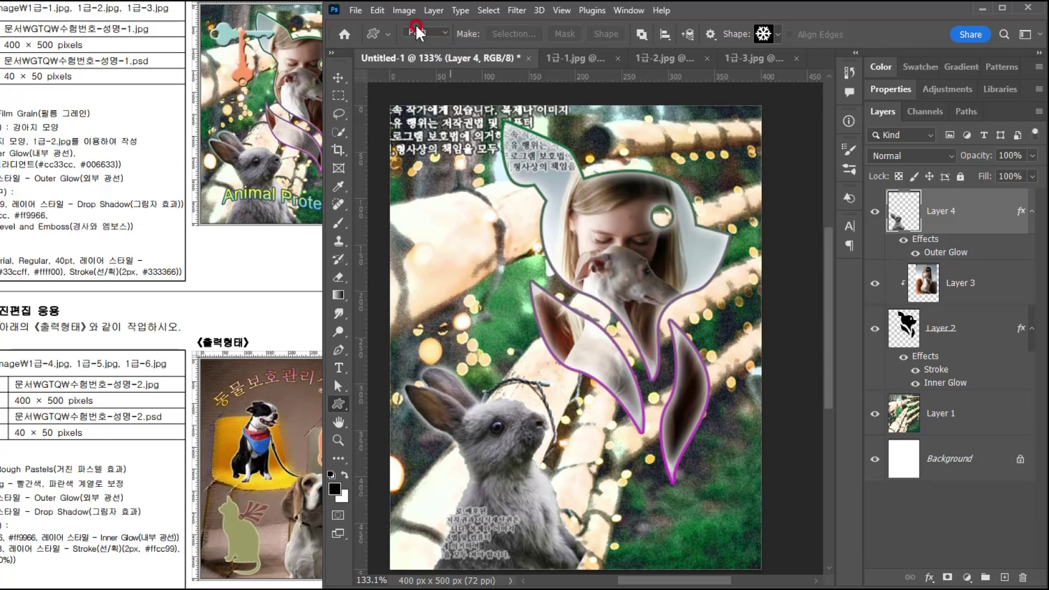
pyautogui.click(417, 31)
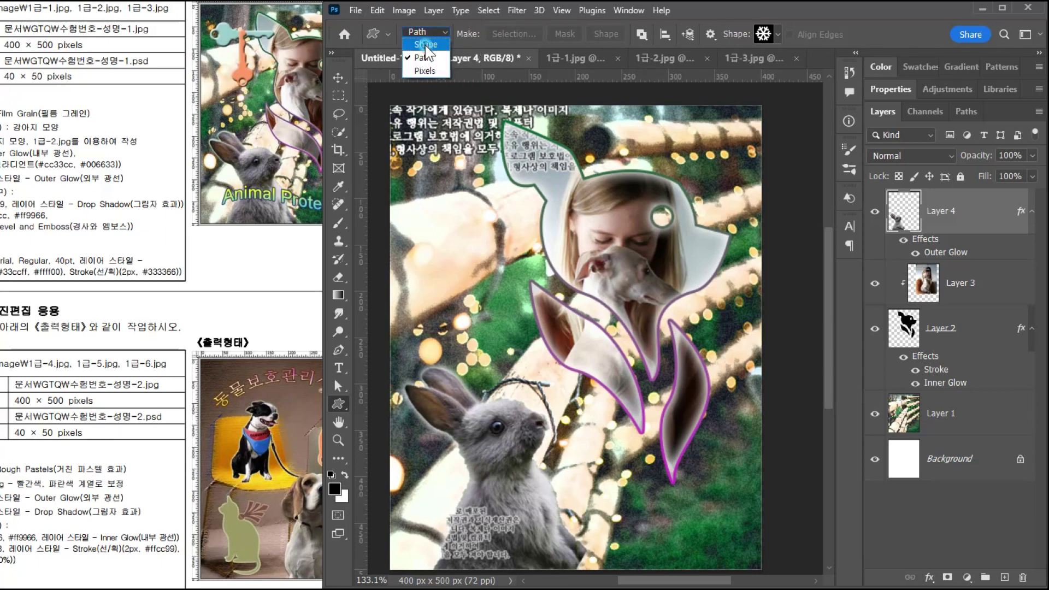
pyautogui.click(425, 44)
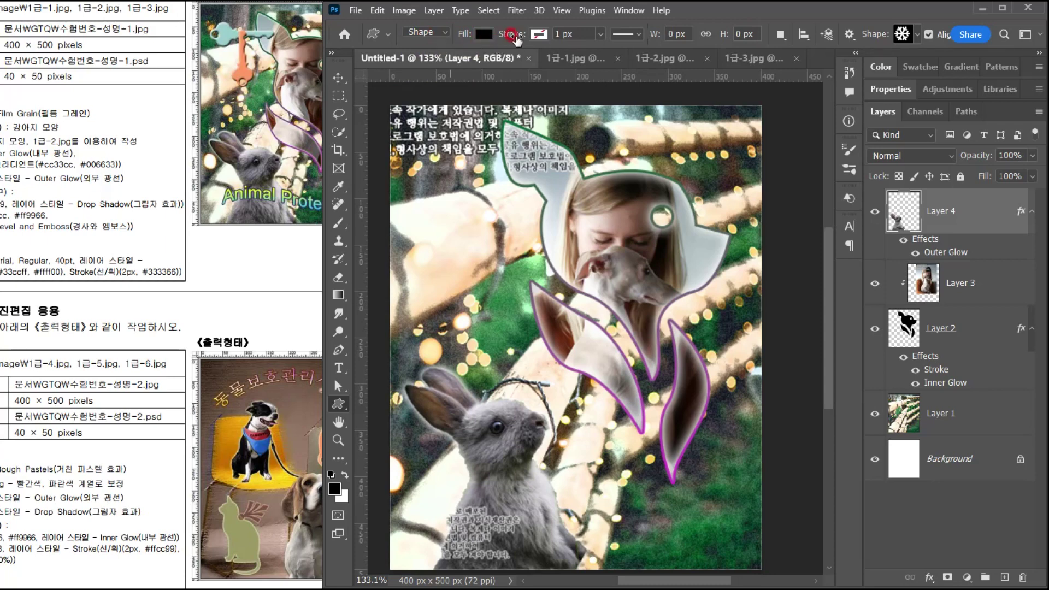
pyautogui.click(490, 35)
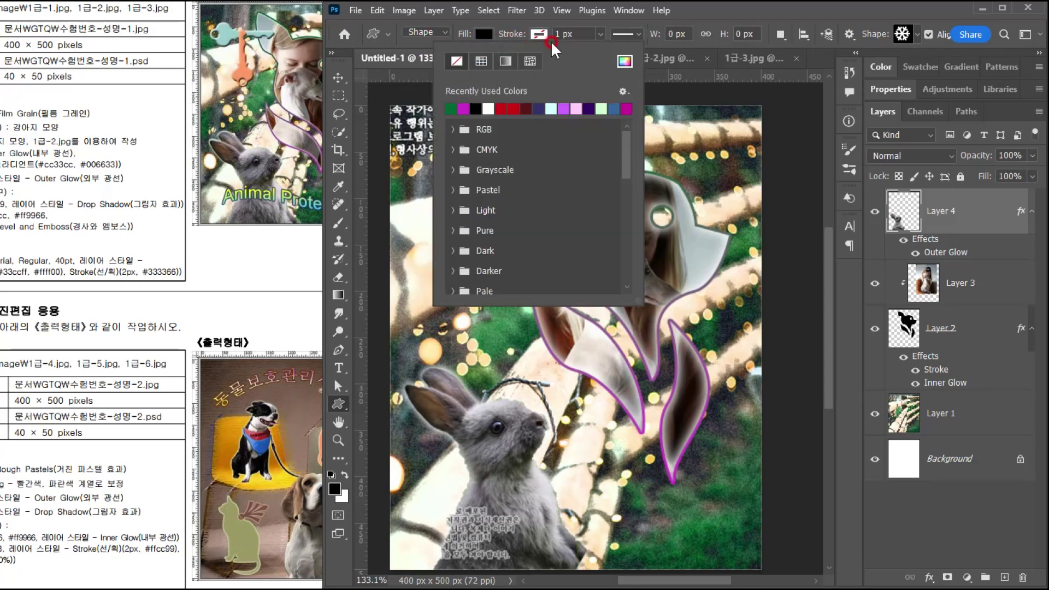
pyautogui.click(536, 27)
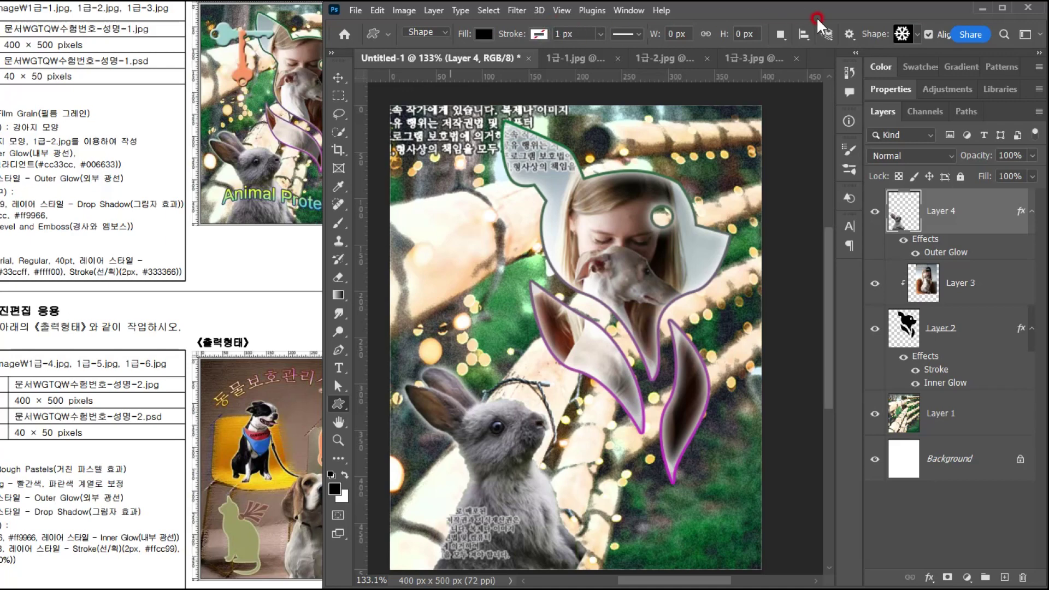
# - Check where the Legacy Shapes and More set can be loaded into the custom shape library
pyautogui.click(918, 34)
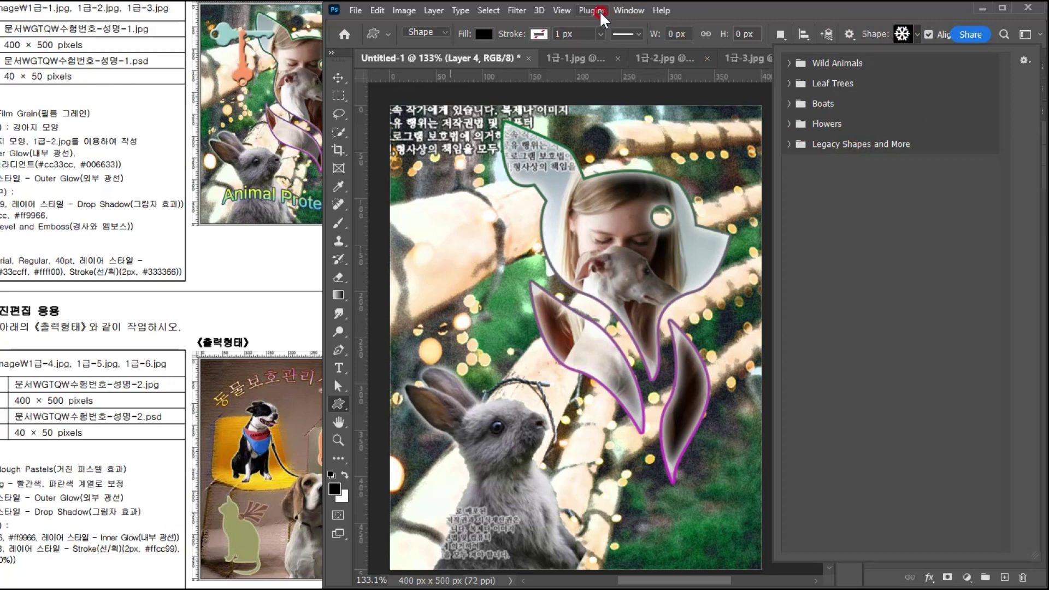
pyautogui.click(623, 11)
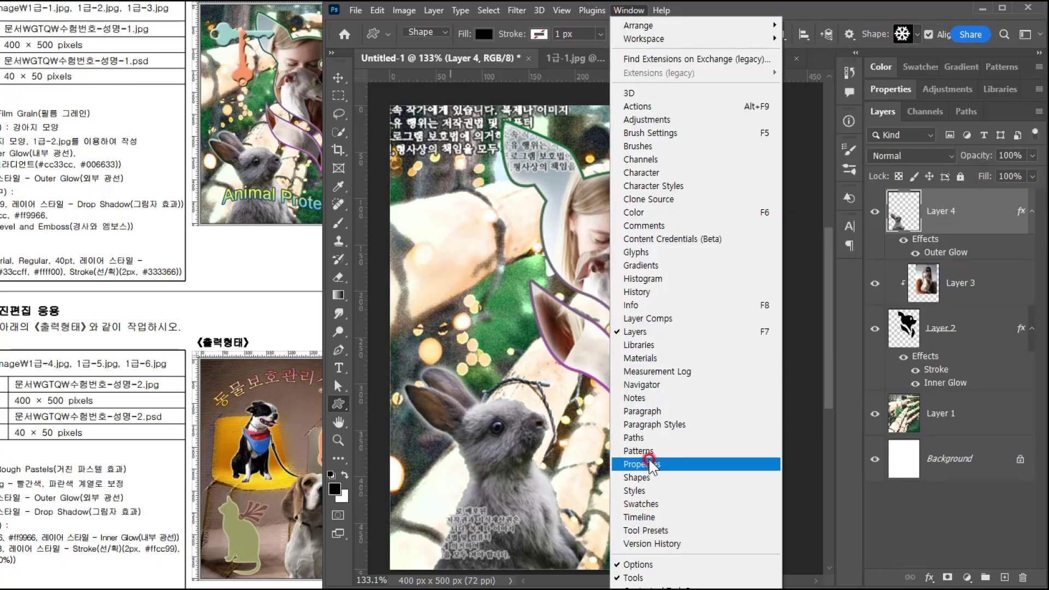
pyautogui.click(647, 479)
pyautogui.click(803, 132)
pyautogui.click(821, 204)
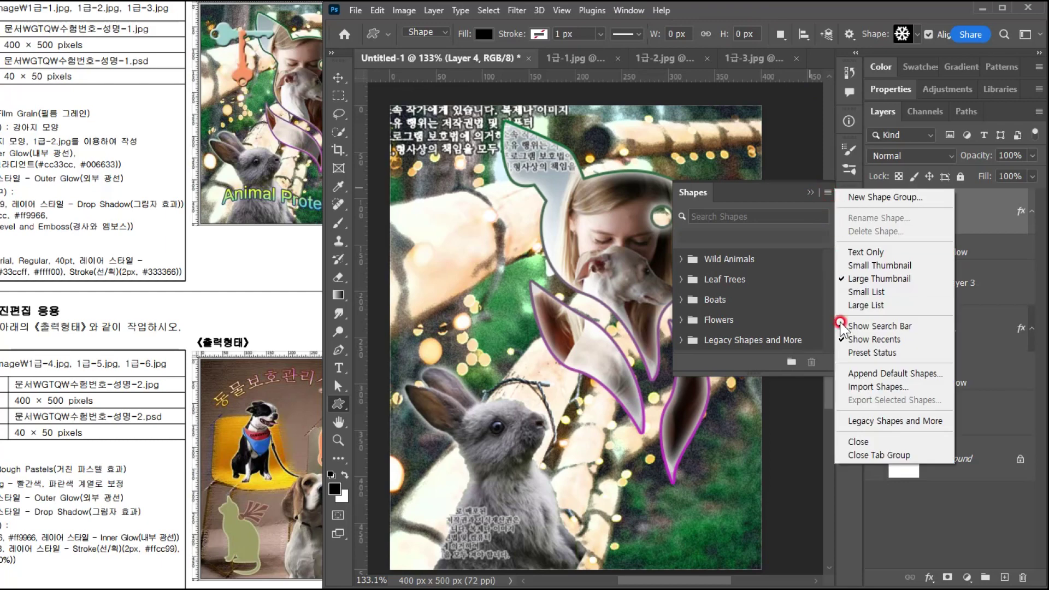
pyautogui.click(842, 420)
pyautogui.click(800, 230)
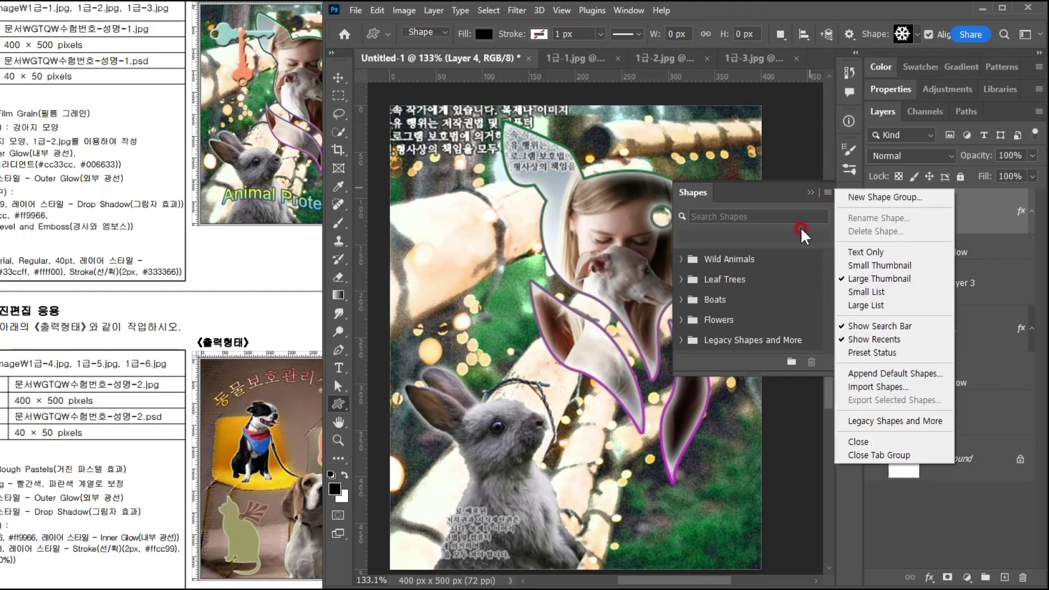
pyautogui.click(812, 192)
pyautogui.click(811, 192)
# - Draw the rabbit custom shape from the legacy Animals set, about 76 × 82 px, in the canvas's lower-right corner
pyautogui.click(893, 35)
pyautogui.click(918, 33)
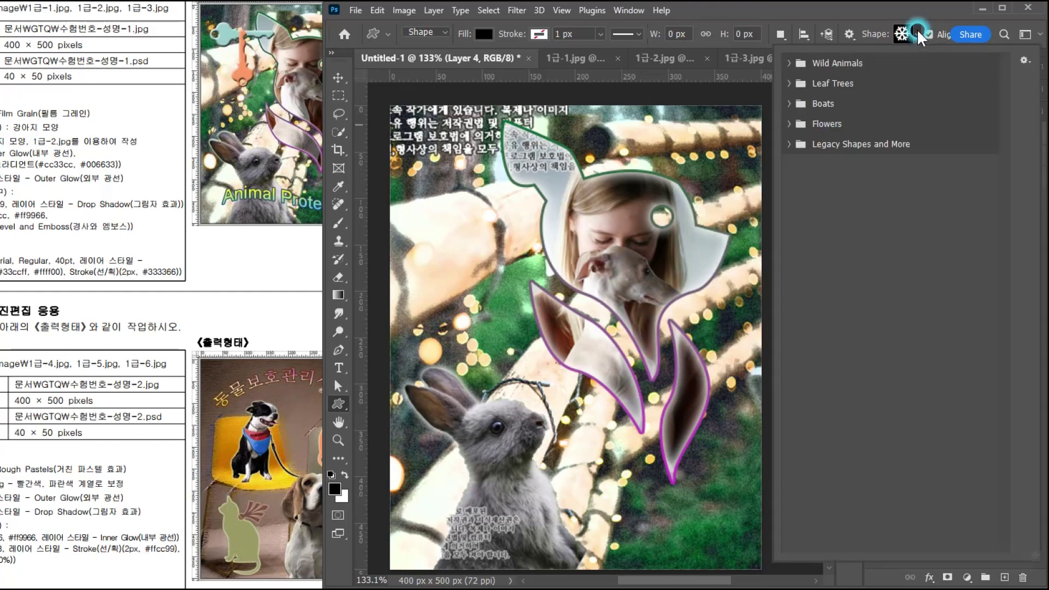
pyautogui.click(788, 143)
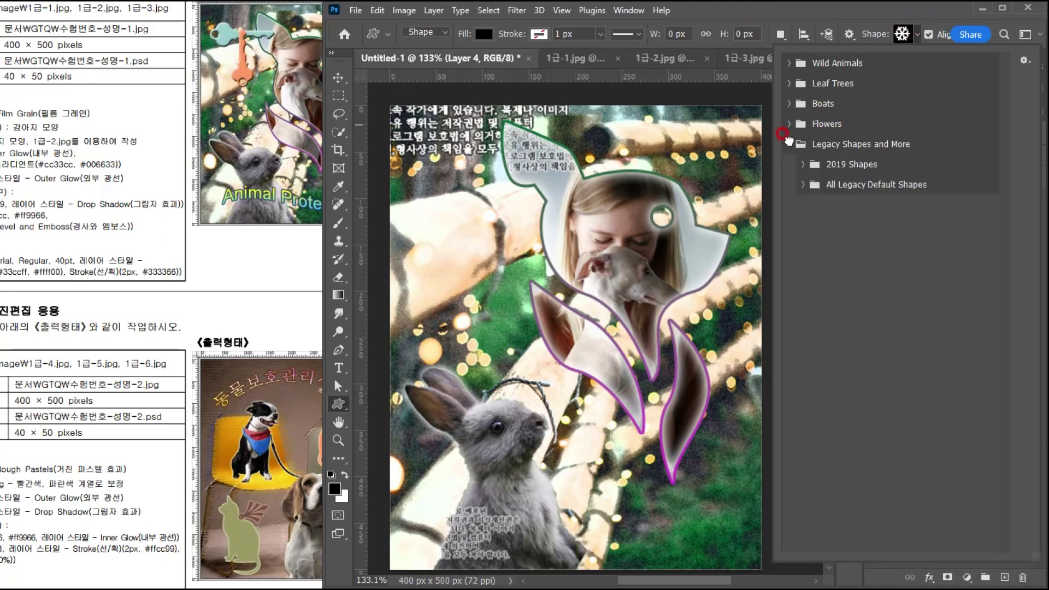
pyautogui.click(801, 184)
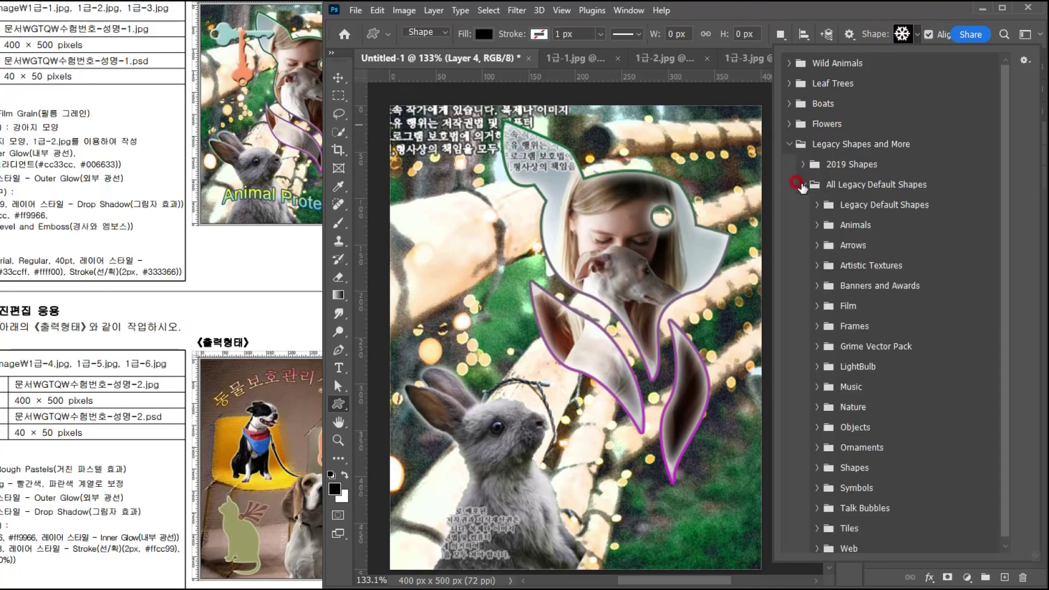
pyautogui.click(815, 224)
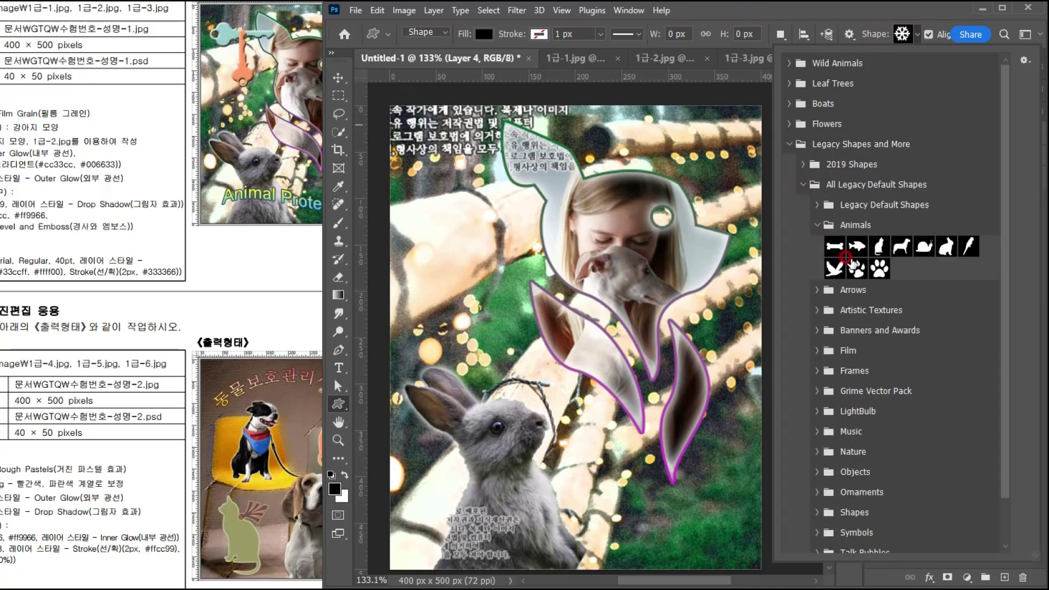
pyautogui.click(946, 246)
pyautogui.click(114, 217)
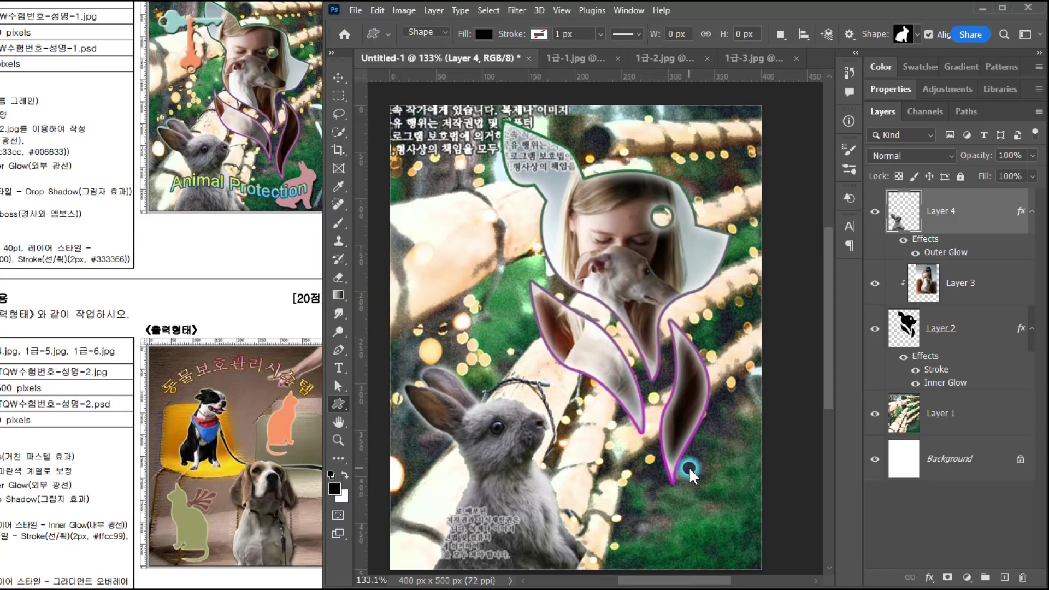
pyautogui.moveTo(673, 481); pyautogui.dragTo(742, 556)
# - Set the rabbit shape's fill colour to #cc9999, as specified in the task sheet
pyautogui.click(43, 200)
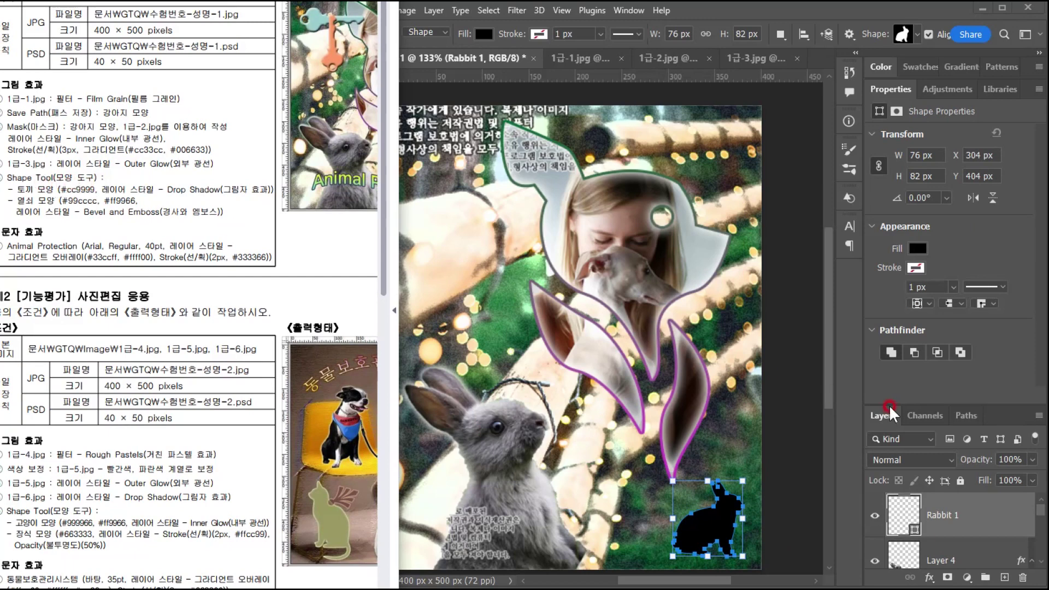
pyautogui.doubleClick(880, 80)
pyautogui.click(902, 221)
pyautogui.doubleClick(903, 210)
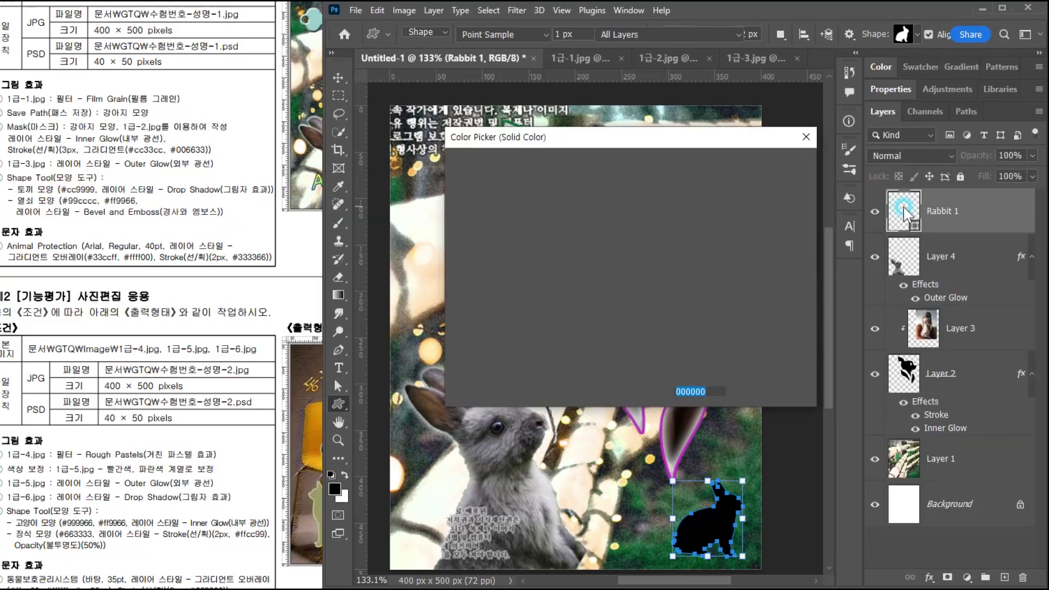
pyautogui.write('dc9999')
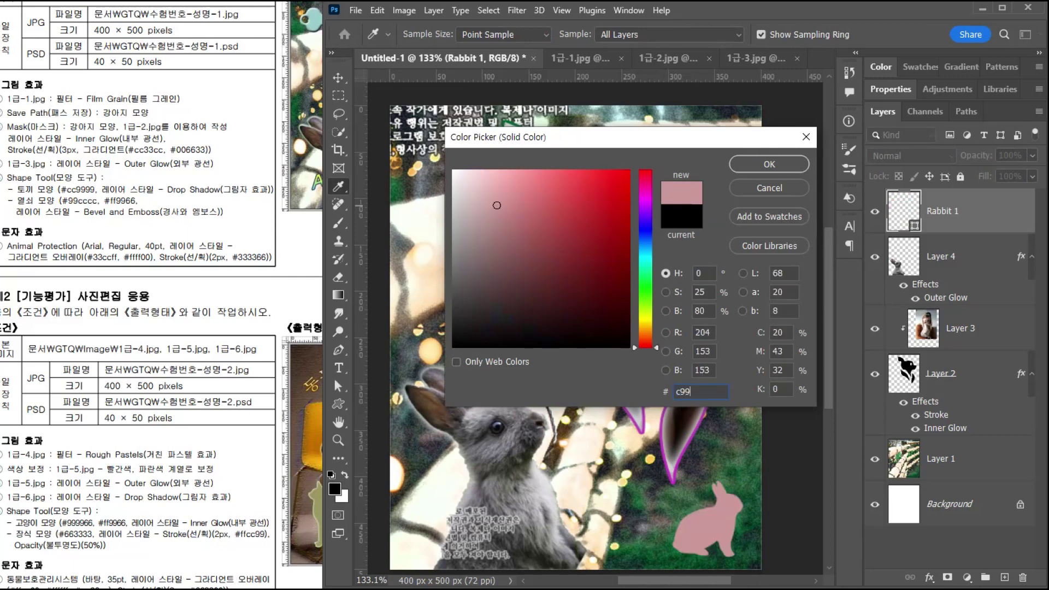
pyautogui.press('Return')
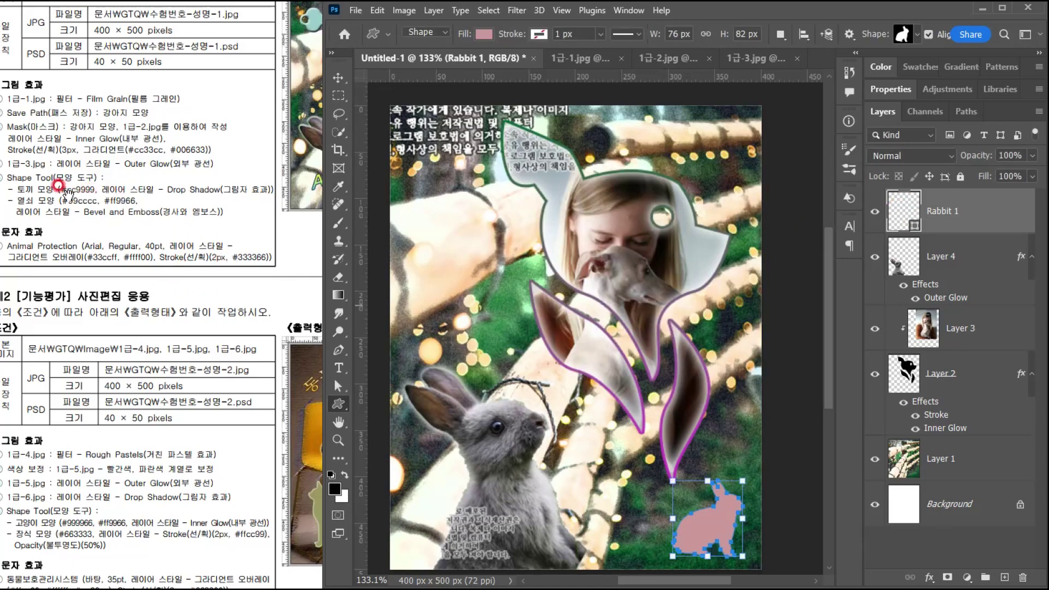
# - Add a Drop Shadow to the rabbit shape with 70% opacity, 7 px distance and 7 px size
pyautogui.doubleClick(988, 218)
pyautogui.click(380, 391)
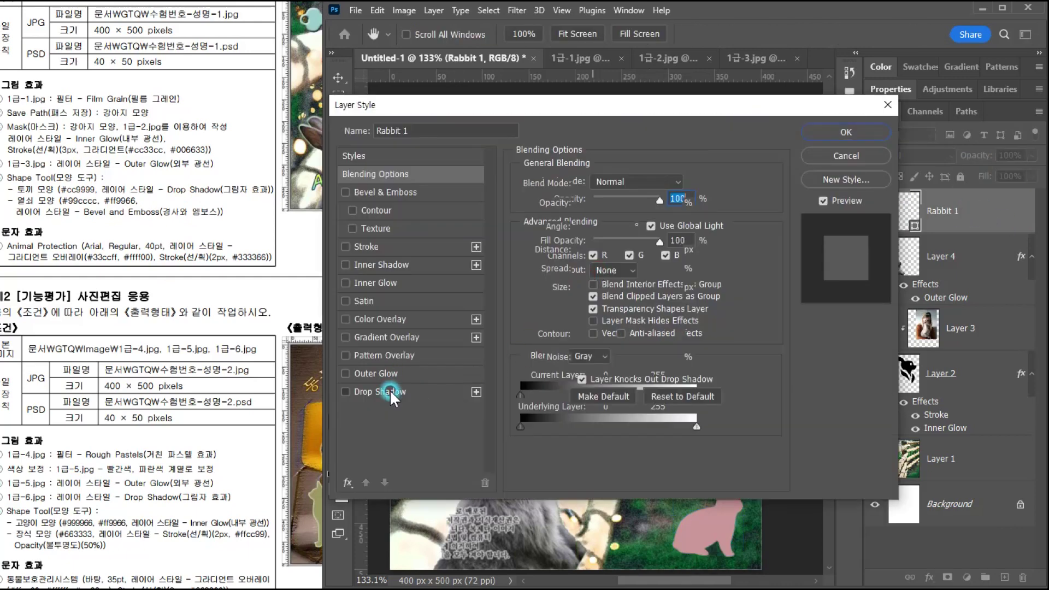
pyautogui.click(664, 287)
pyautogui.moveTo(614, 110); pyautogui.dragTo(608, 476)
pyautogui.moveTo(579, 37); pyautogui.dragTo(579, 27)
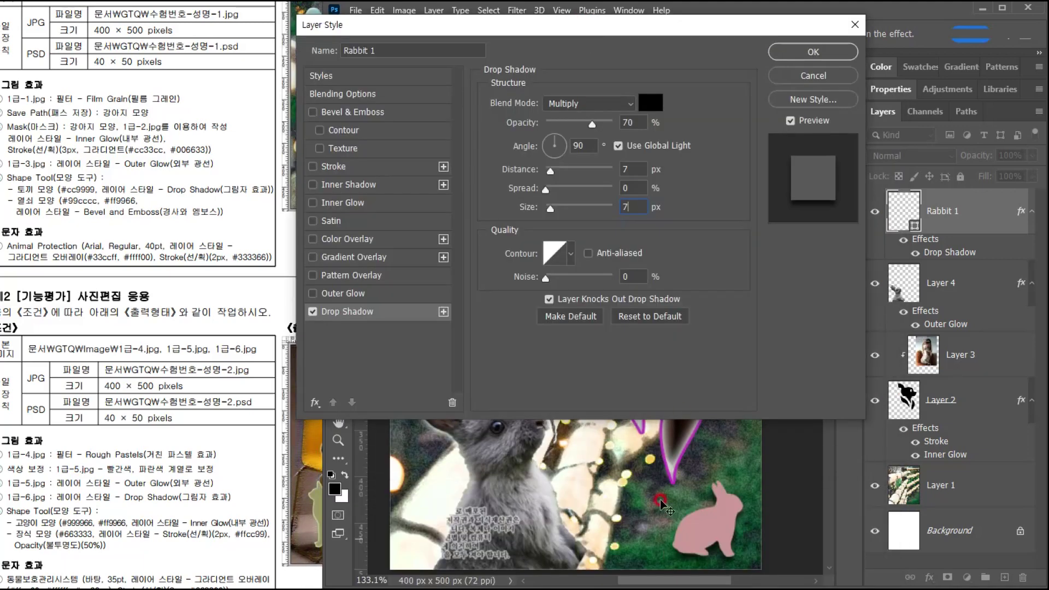
pyautogui.click(798, 50)
# - Draw a horizontal key custom shape from the legacy Objects set, about 138 × 53 px, in the canvas's upper-left area
pyautogui.click(109, 278)
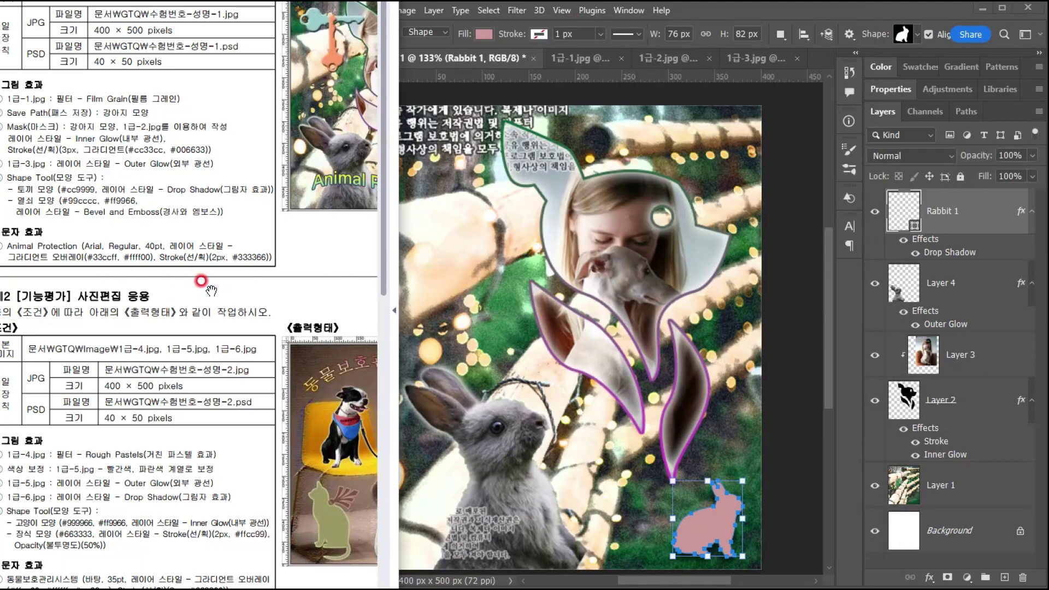
pyautogui.moveTo(304, 268); pyautogui.dragTo(255, 327)
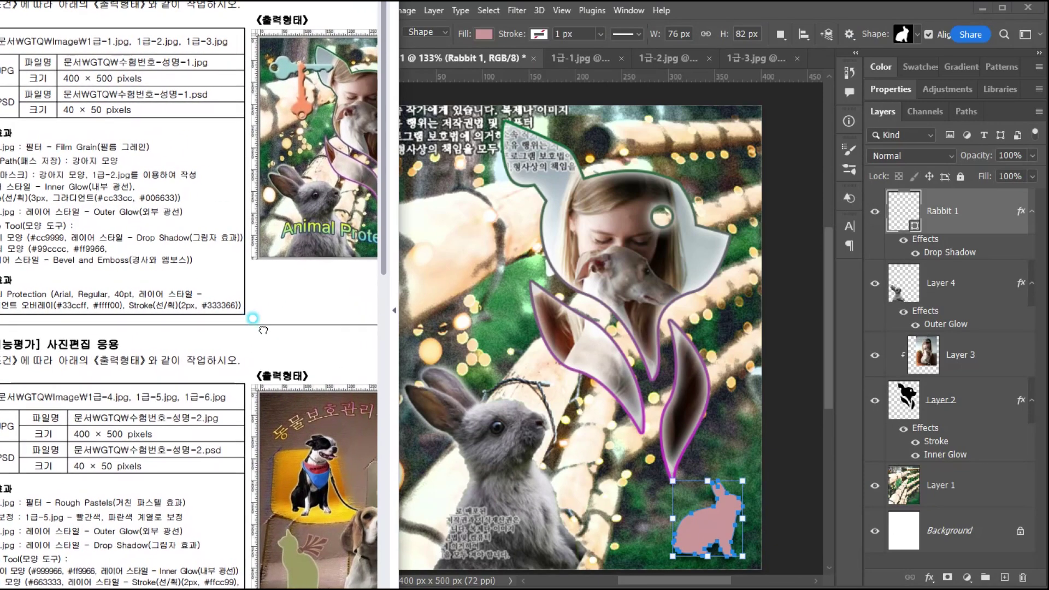
pyautogui.click(848, 62)
pyautogui.click(886, 14)
pyautogui.click(917, 34)
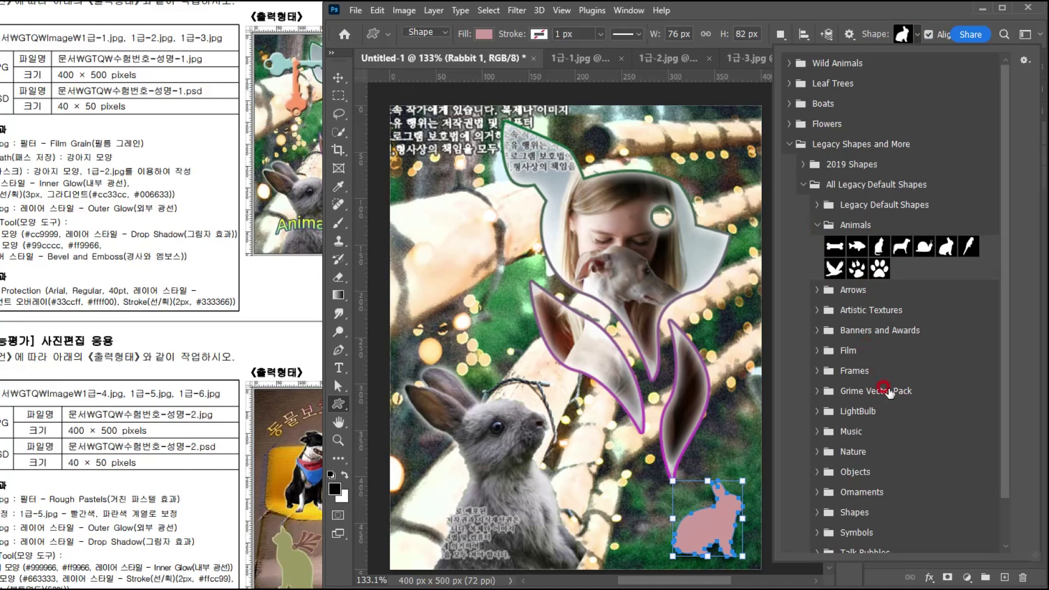
pyautogui.click(817, 471)
pyautogui.click(857, 437)
pyautogui.click(492, 162)
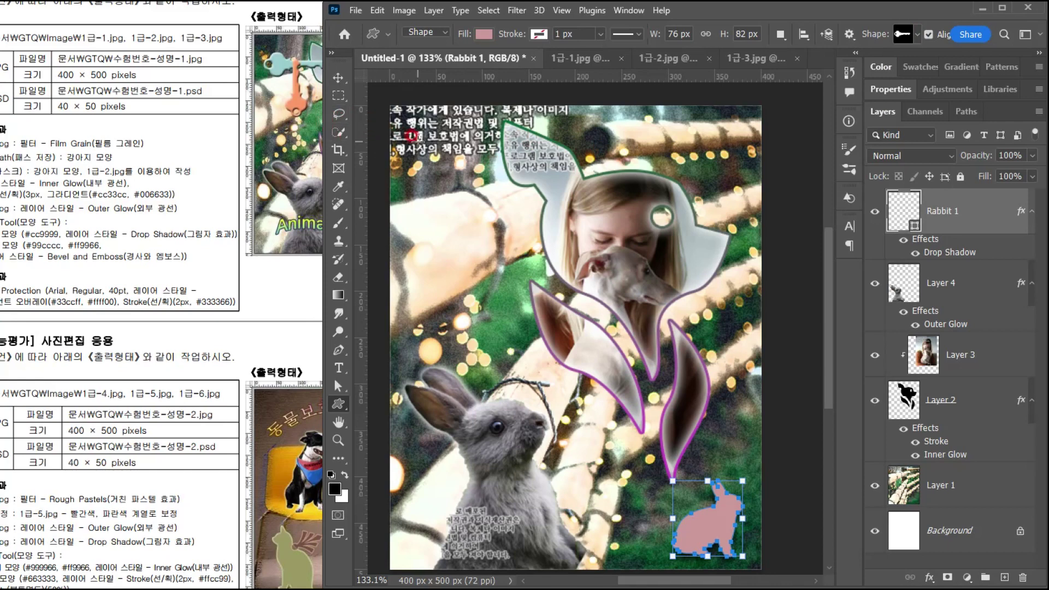
pyautogui.moveTo(404, 147); pyautogui.dragTo(568, 200)
pyautogui.moveTo(250, 64); pyautogui.dragTo(218, 76)
# - Move the key shape slightly right and up to about X 27 px, Y 39 px, matching the sample
pyautogui.click(710, 11)
pyautogui.click(338, 74)
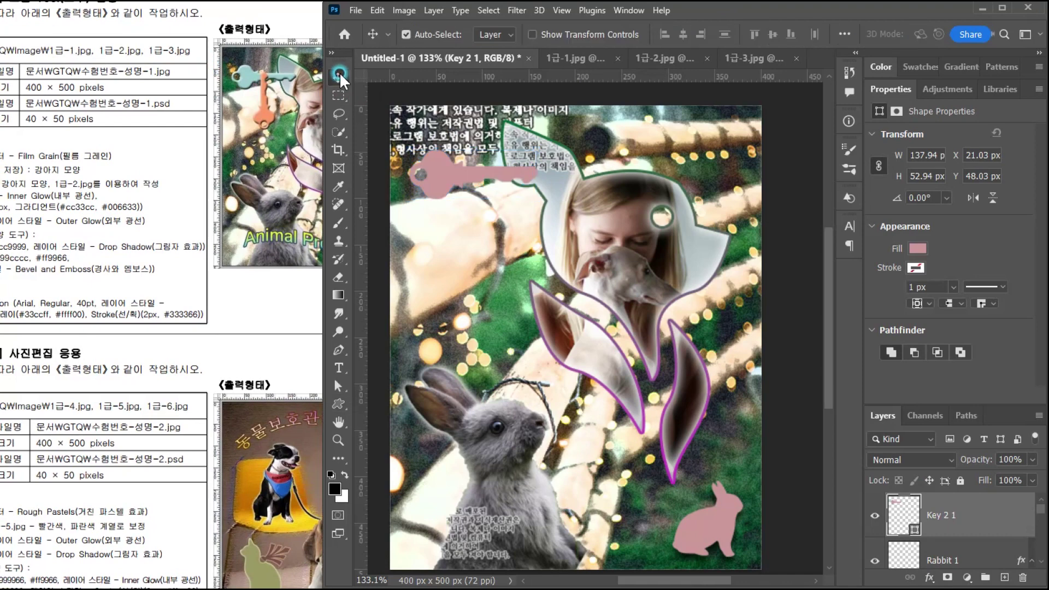
pyautogui.moveTo(431, 175); pyautogui.dragTo(436, 169)
pyautogui.scroll(-2, 494, 246)
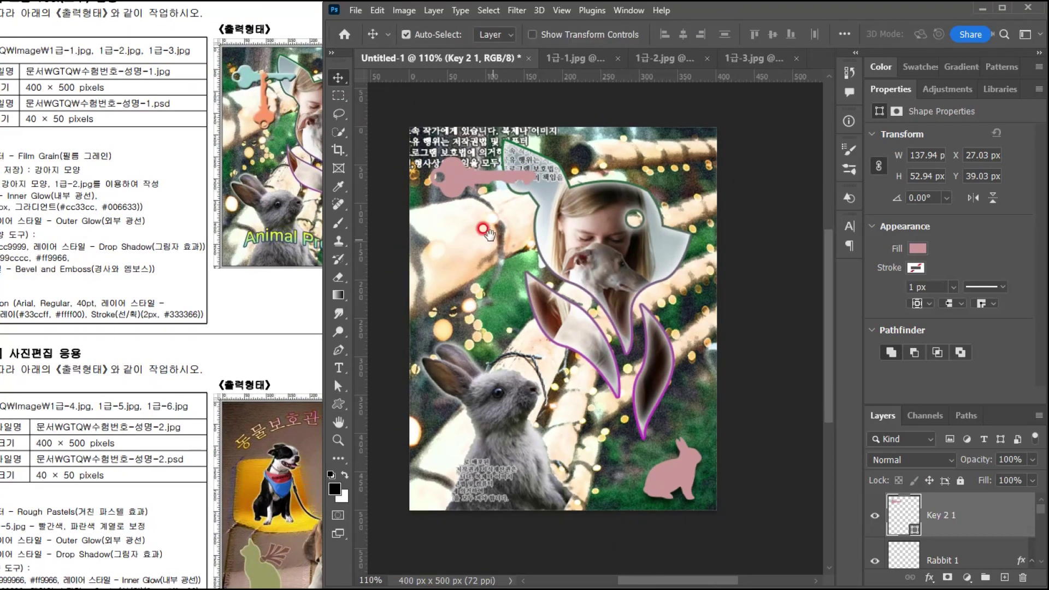
pyautogui.click(455, 174)
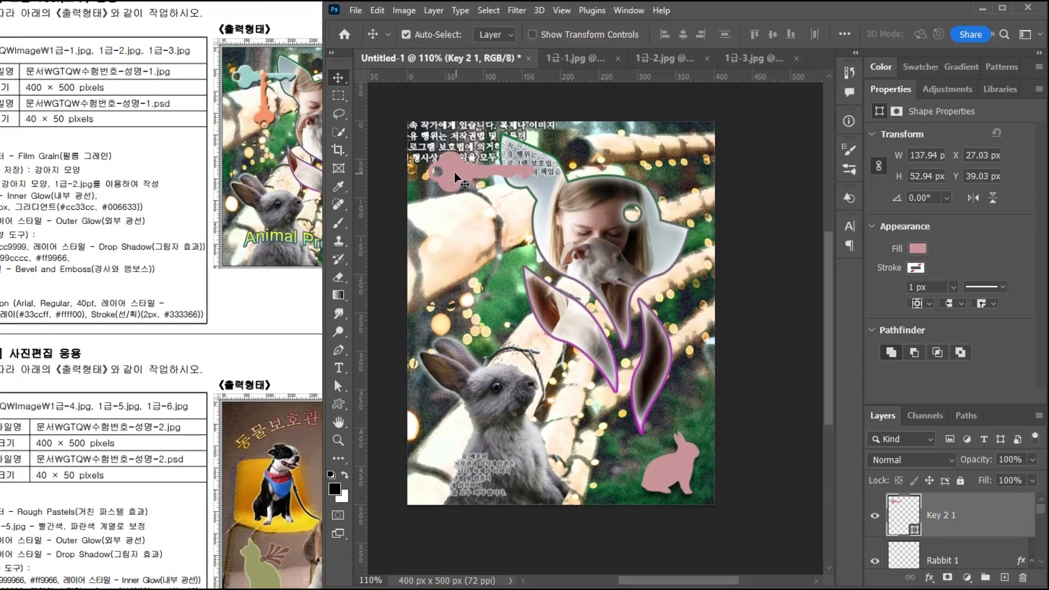
# - Set the key shape's fill colour to #99cccc, as specified in the task sheet
pyautogui.moveTo(103, 280); pyautogui.dragTo(131, 281)
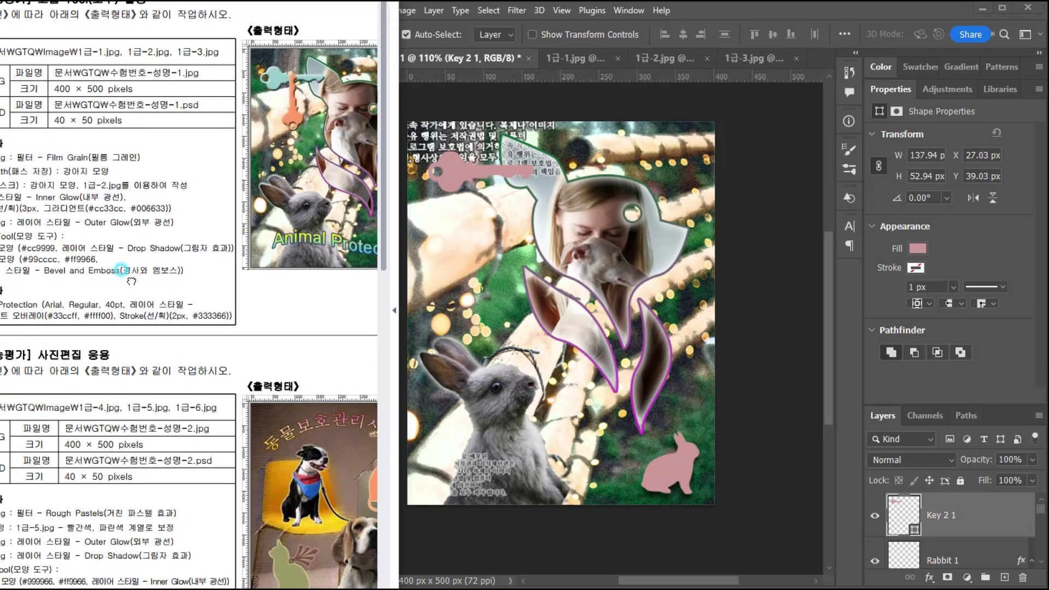
pyautogui.moveTo(208, 279); pyautogui.dragTo(157, 278)
pyautogui.click(899, 515)
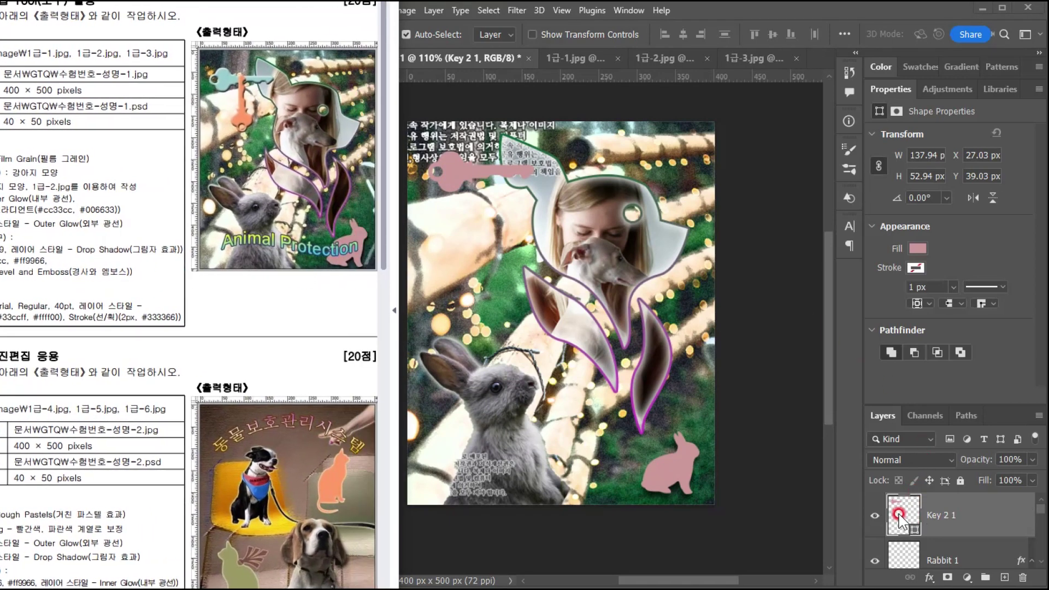
pyautogui.click(839, 483)
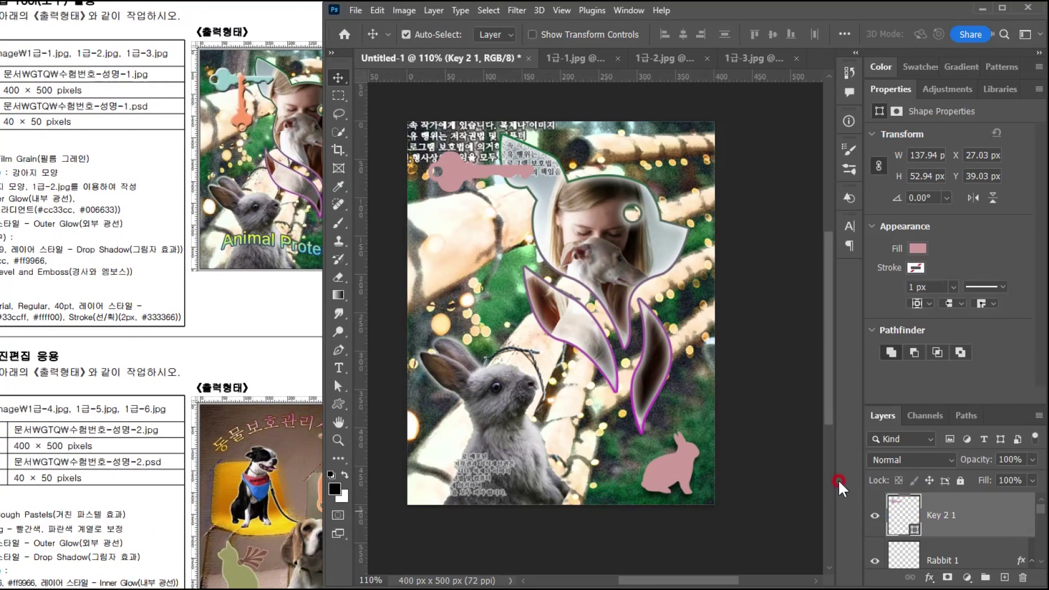
pyautogui.doubleClick(900, 516)
pyautogui.write('9cc')
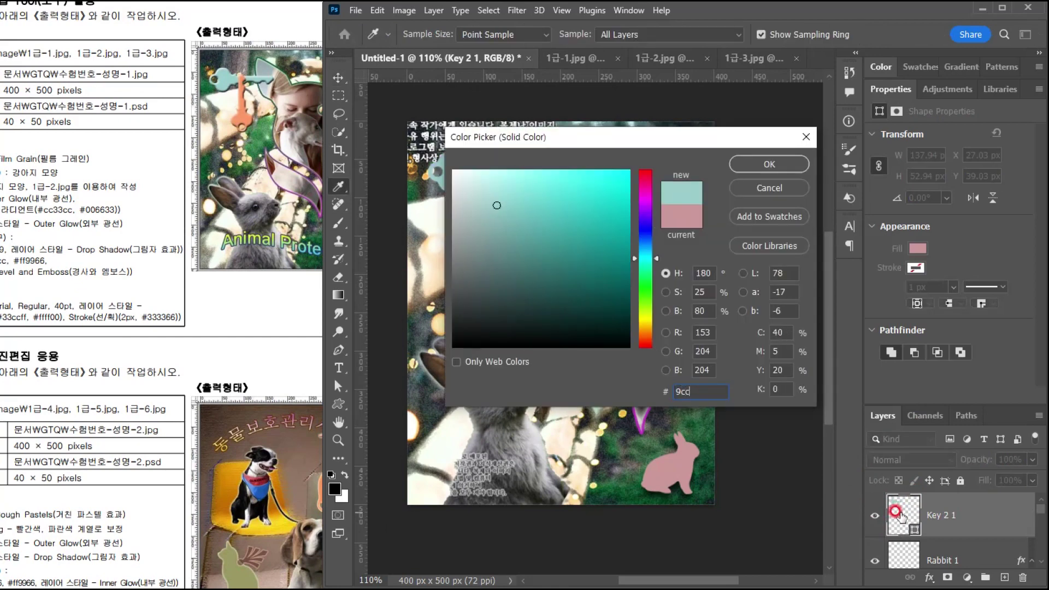
pyautogui.press('Return')
pyautogui.press('v')
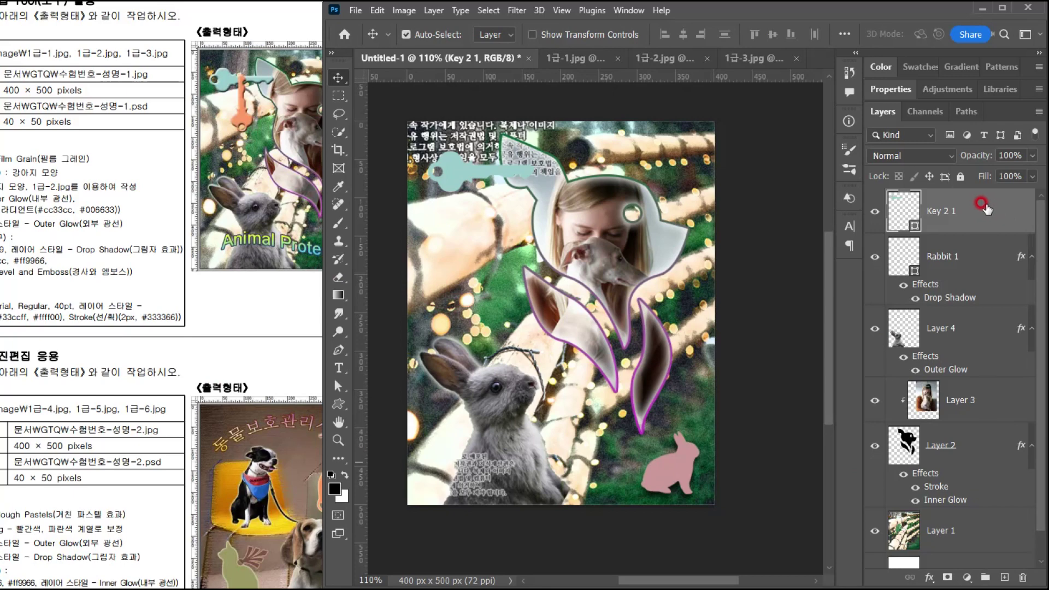
# - Add a Bevel & Emboss effect with the Inner Bevel style and Smooth technique to the key shape
pyautogui.click(923, 577)
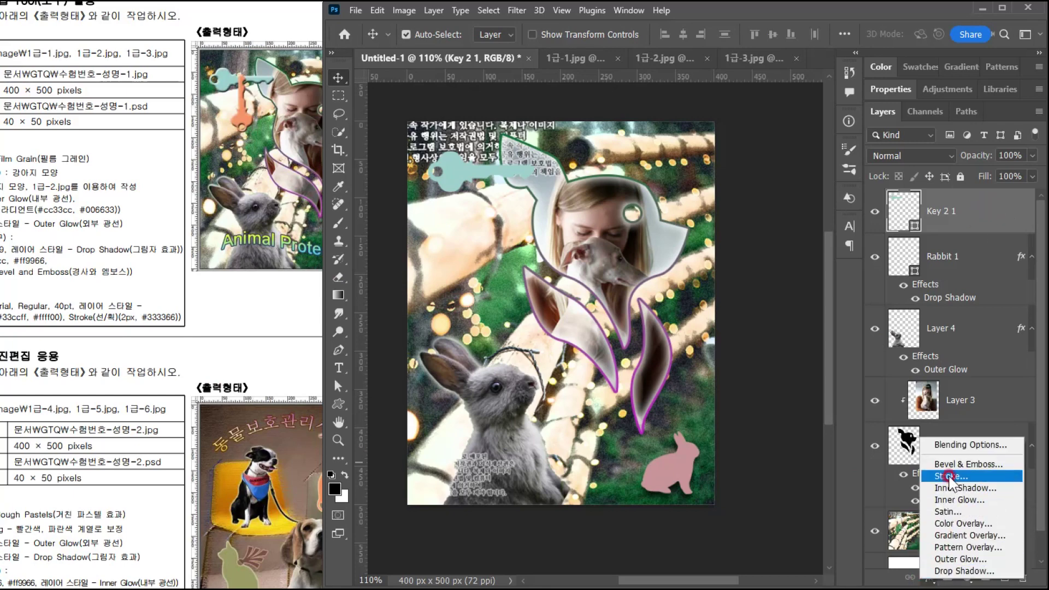
pyautogui.click(546, 284)
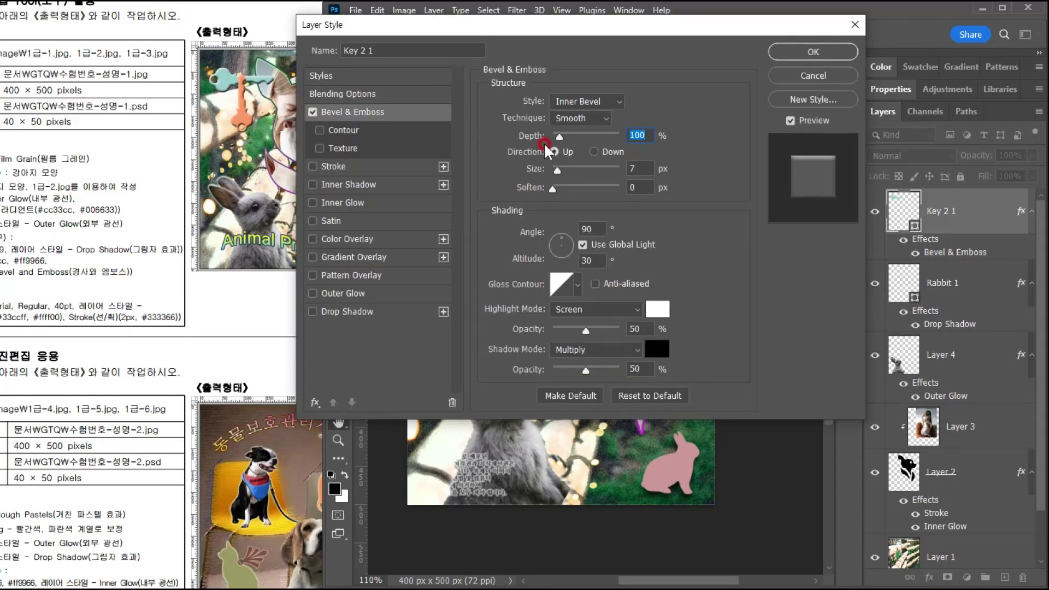
pyautogui.click(560, 170)
pyautogui.click(797, 51)
pyautogui.click(338, 154)
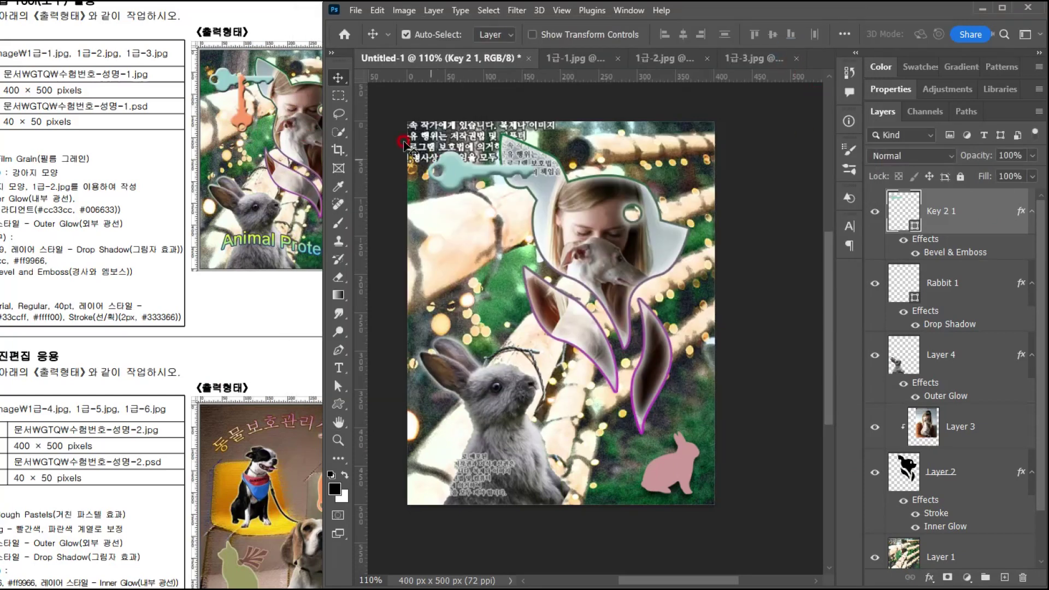
# - Duplicate the key shape, rotate the copy to -90° and place it at about X 96 px, Y 120.5 px, overlapping the first key
pyautogui.click(454, 163)
pyautogui.moveTo(454, 174); pyautogui.dragTo(453, 225)
pyautogui.hotkey('ctrl', 't')
pyautogui.moveTo(573, 262); pyautogui.dragTo(524, 141)
pyautogui.click(481, 237)
pyautogui.moveTo(480, 239)
pyautogui.mouseDown()
pyautogui.moveTo(488, 258)
pyautogui.moveTo(483, 243)
pyautogui.mouseUp()
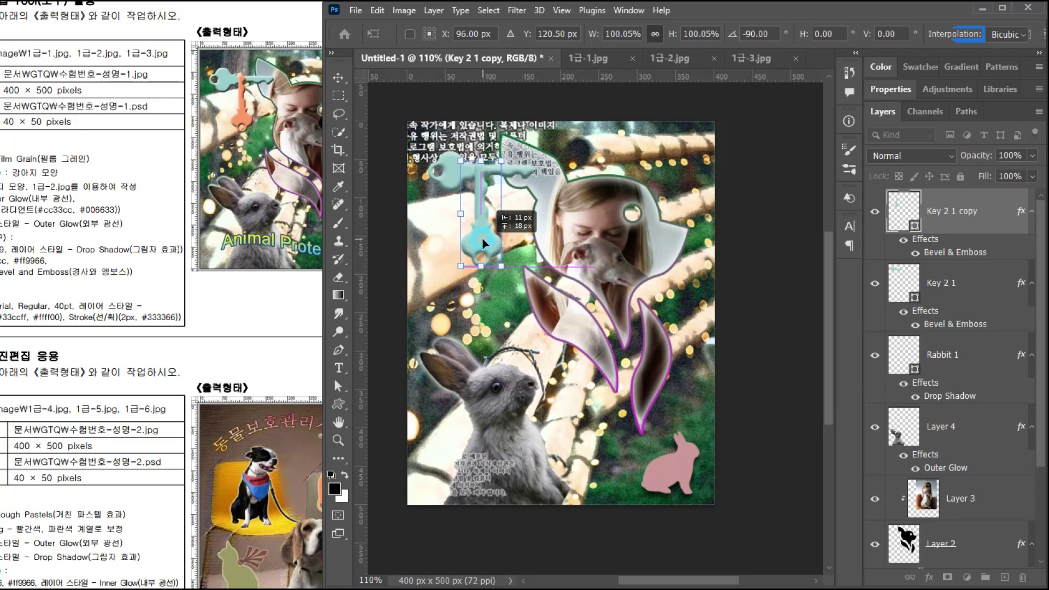
pyautogui.moveTo(482, 243); pyautogui.dragTo(483, 243)
pyautogui.click(498, 235)
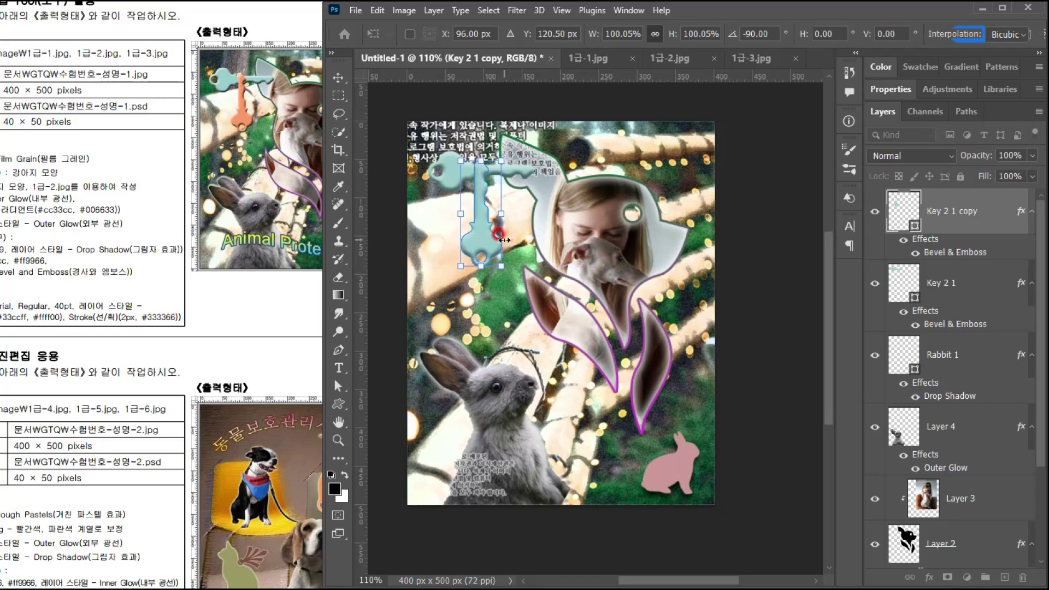
pyautogui.click(498, 235)
# - Set the duplicated vertical key's fill colour to #ff9966
pyautogui.doubleClick(904, 211)
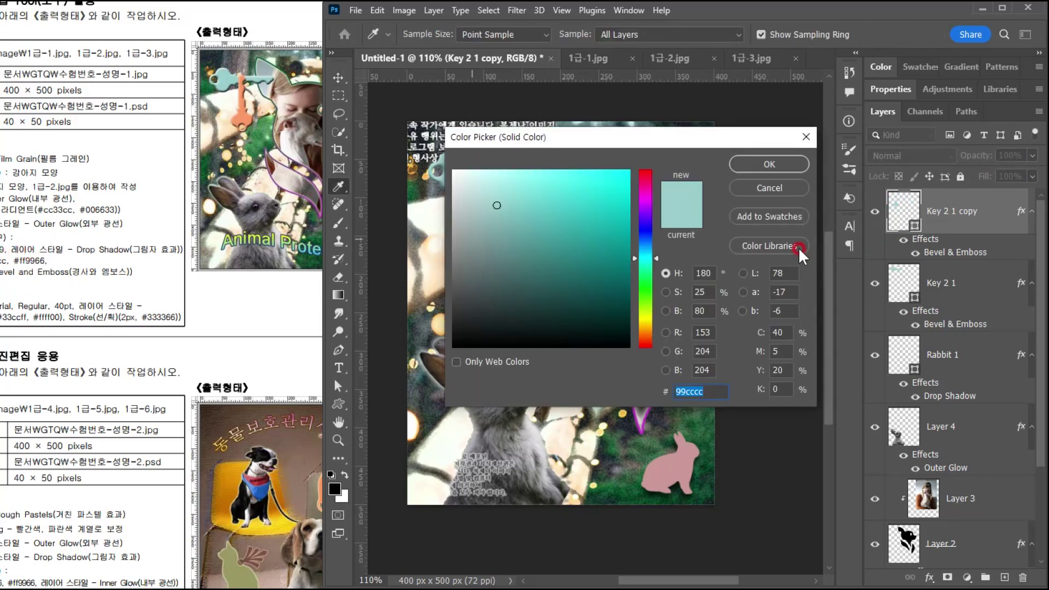
pyautogui.write('ff9966')
pyautogui.press('Return')
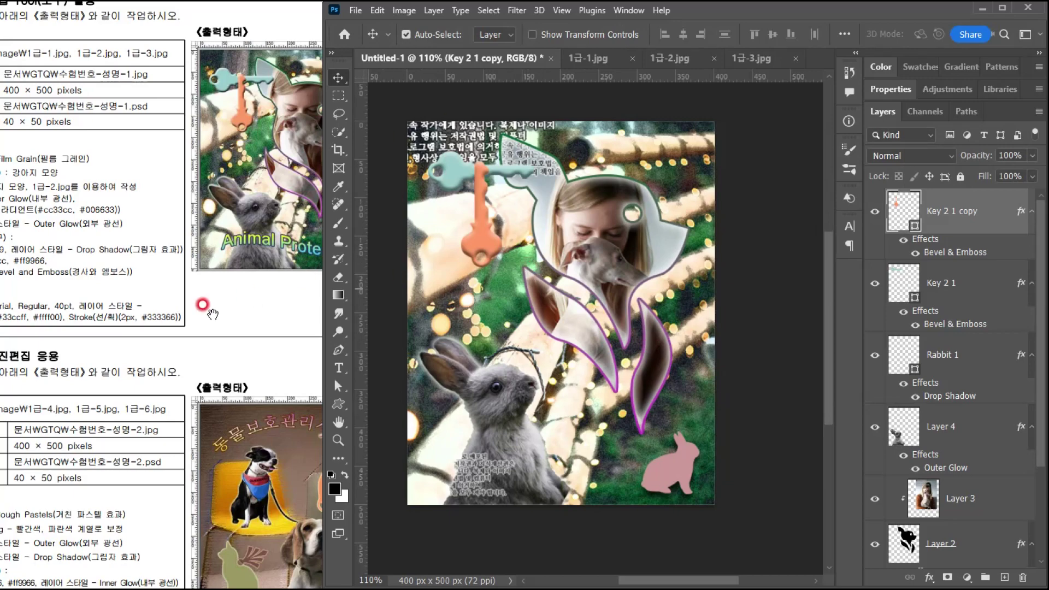
# - Add the horizontal text "Animal Protection" across the lower part of the canvas, above the pink rabbit
pyautogui.click(228, 323)
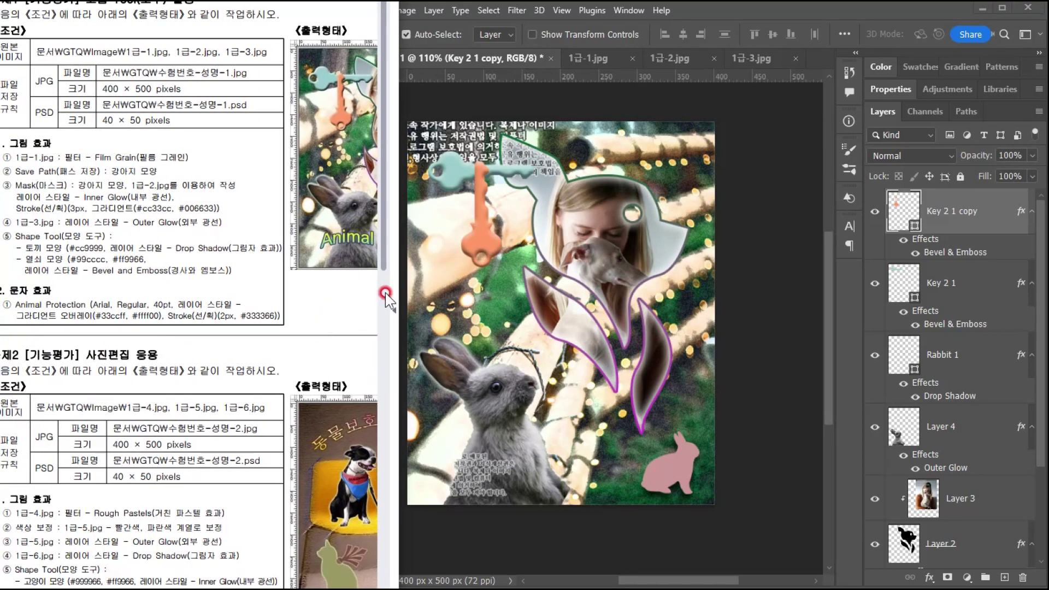
pyautogui.click(700, 11)
pyautogui.click(338, 367)
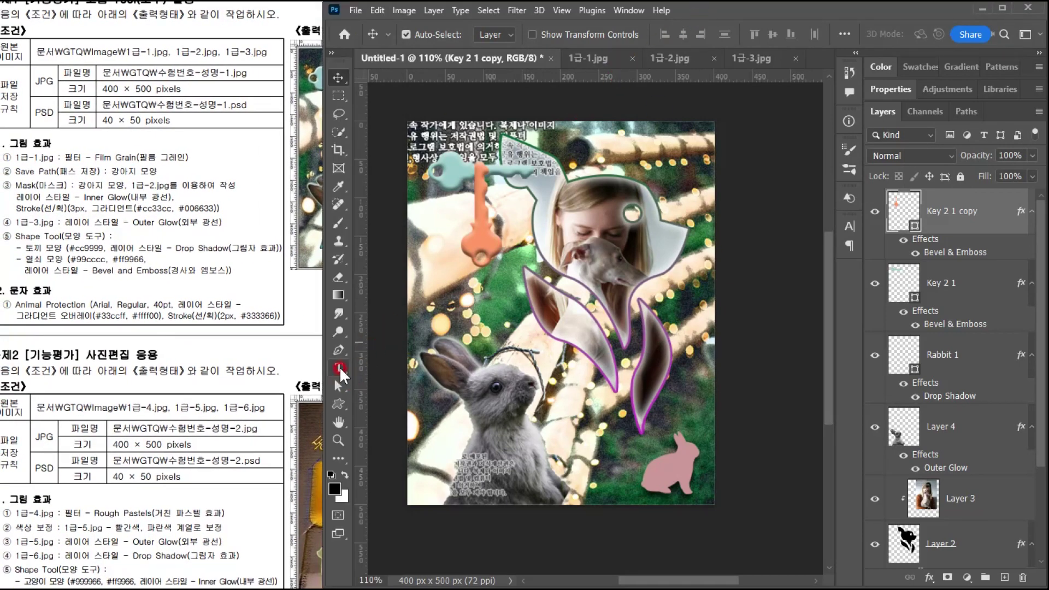
pyautogui.click(204, 370)
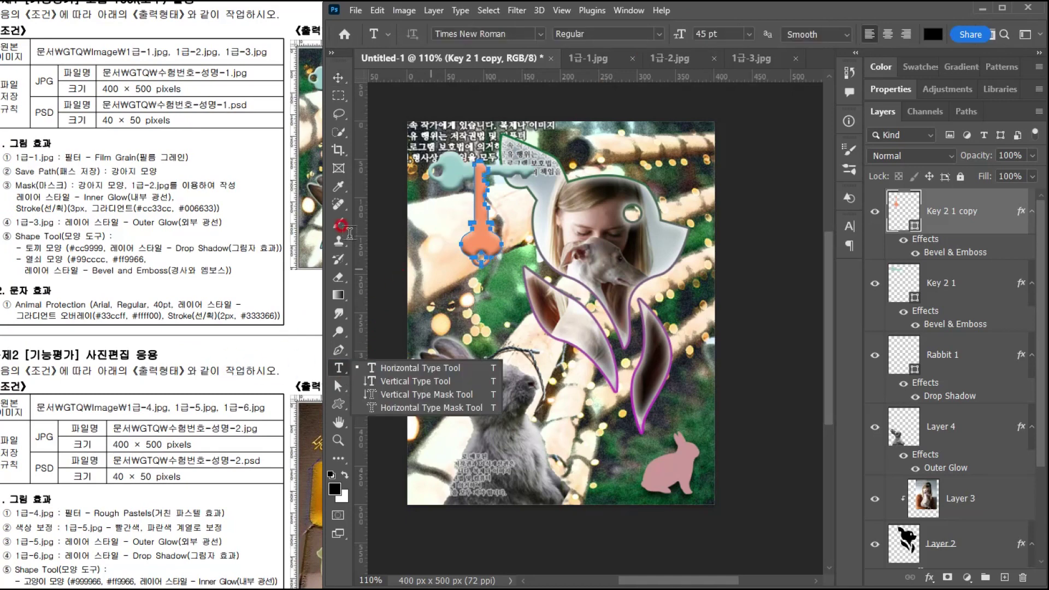
pyautogui.click(164, 198)
pyautogui.click(615, 413)
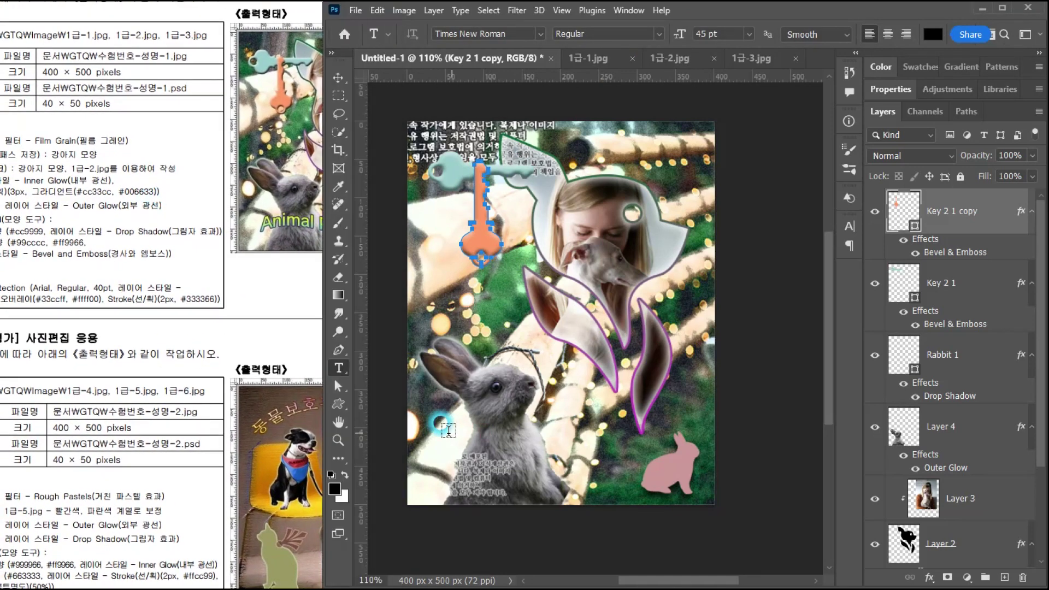
pyautogui.write('Animal Protection')
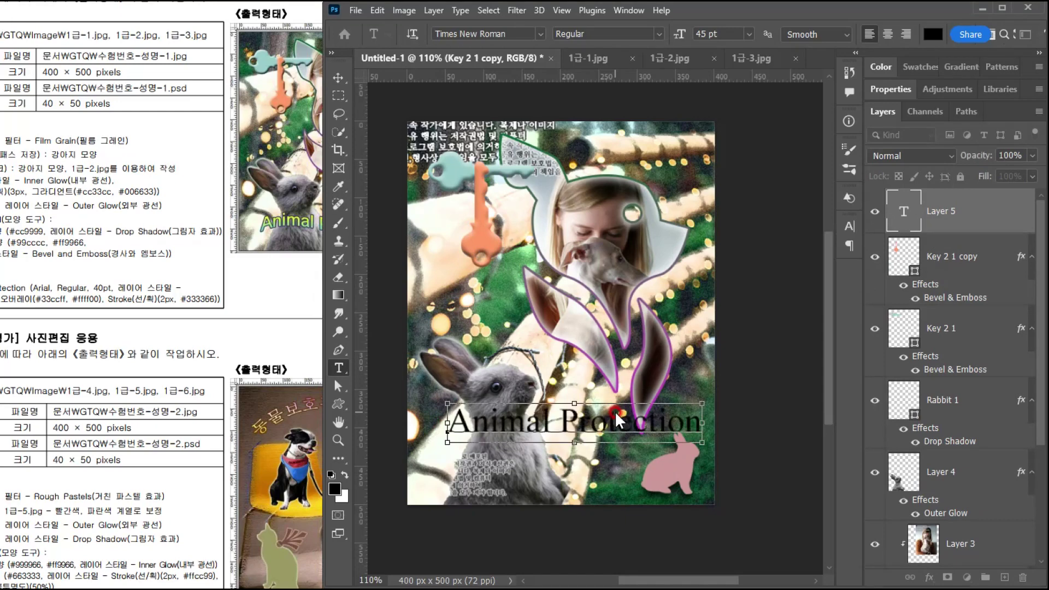
pyautogui.hotkey('ctrl', 'Return')
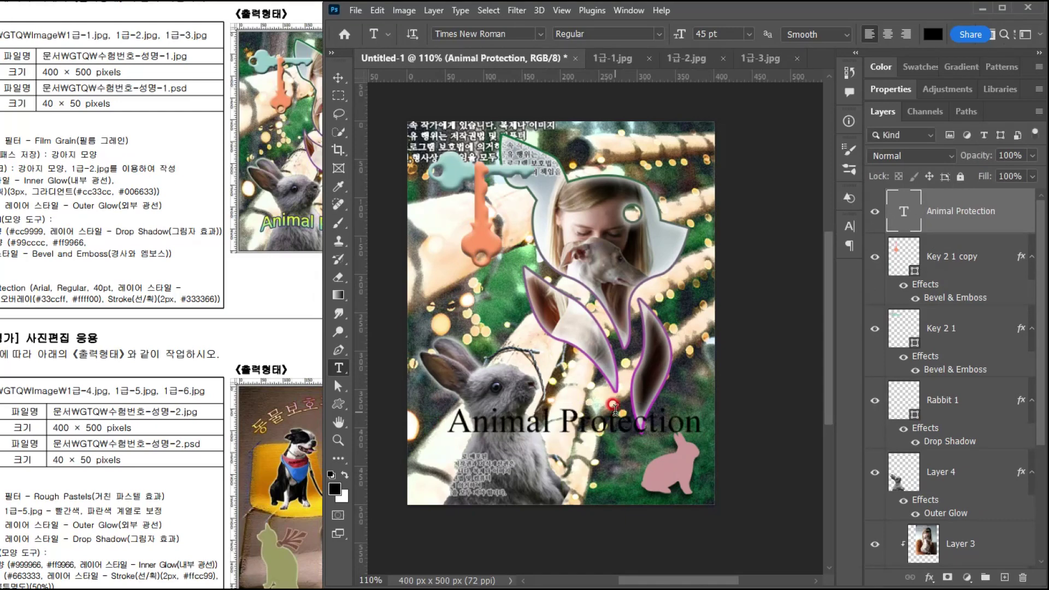
# - Format the "Animal Protection" text as Arial Regular, 40 pt
pyautogui.tripleClick(612, 426)
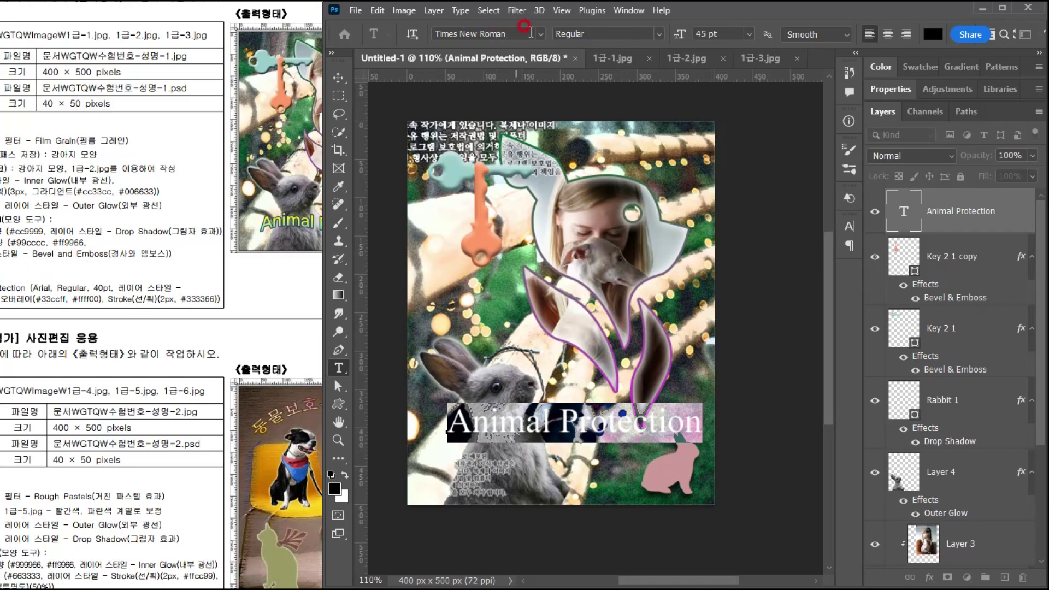
pyautogui.click(540, 34)
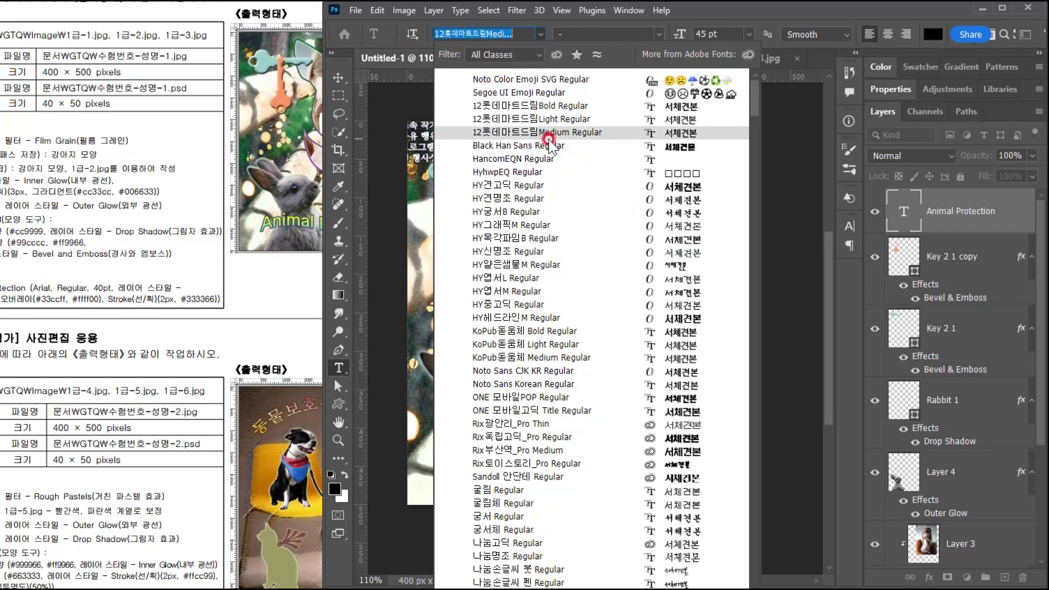
pyautogui.write('ar')
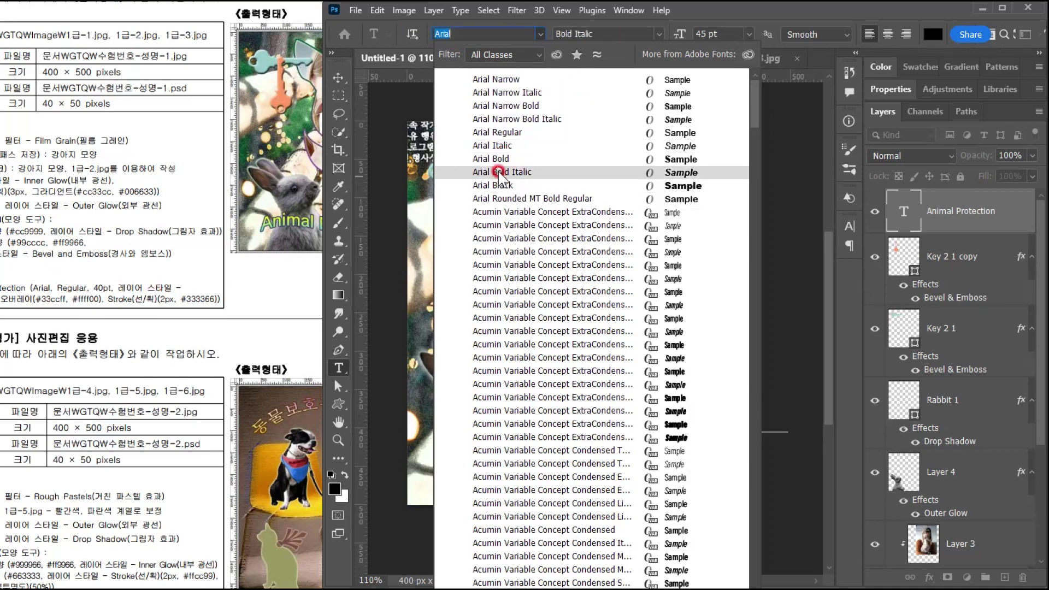
pyautogui.click(514, 134)
pyautogui.click(709, 34)
pyautogui.click(667, 30)
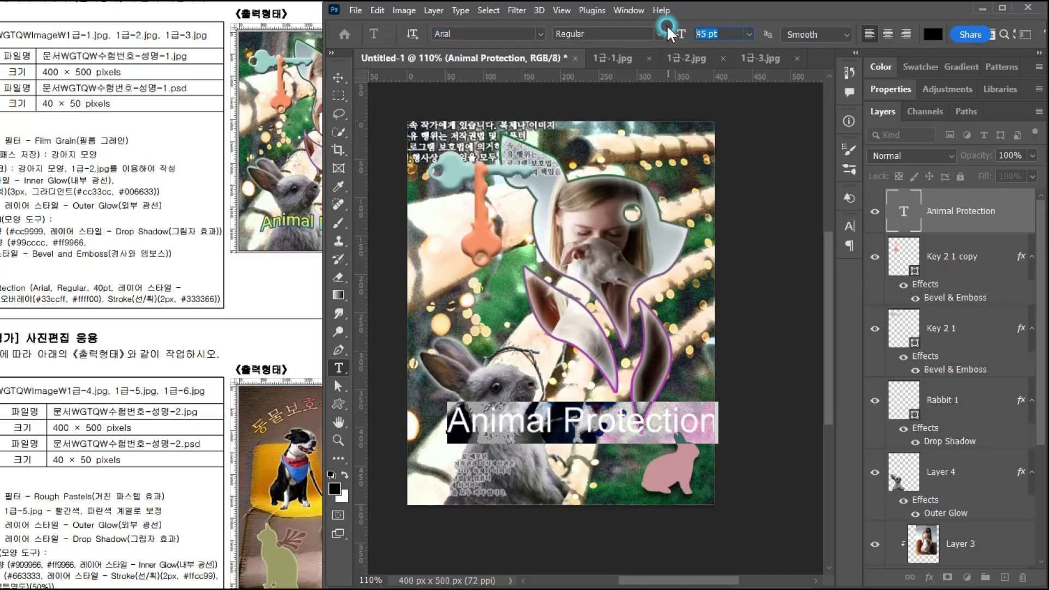
pyautogui.write('40')
pyautogui.press('Return')
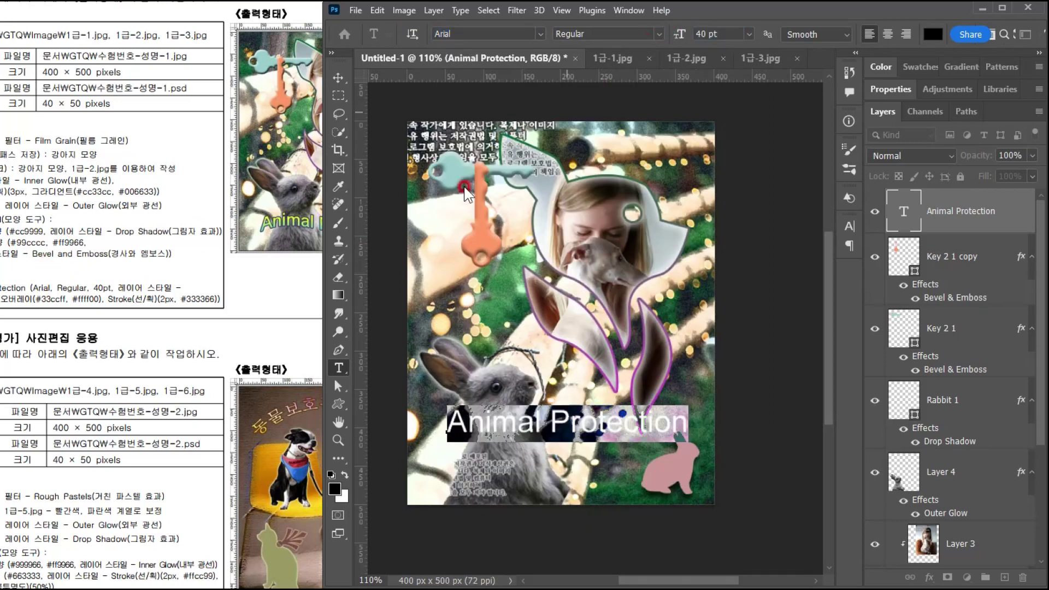
# - Check the text effect requirements in the task sheet and add a Gradient Overlay to the "Animal Protection" text layer
pyautogui.click(140, 339)
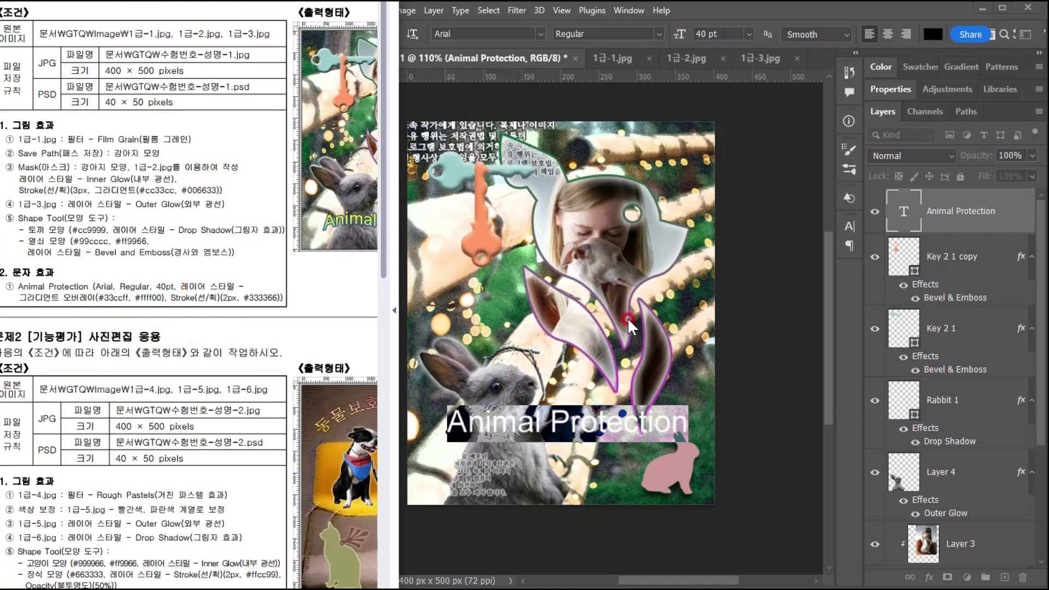
pyautogui.click(962, 232)
pyautogui.click(962, 232)
pyautogui.click(999, 212)
pyautogui.click(1019, 212)
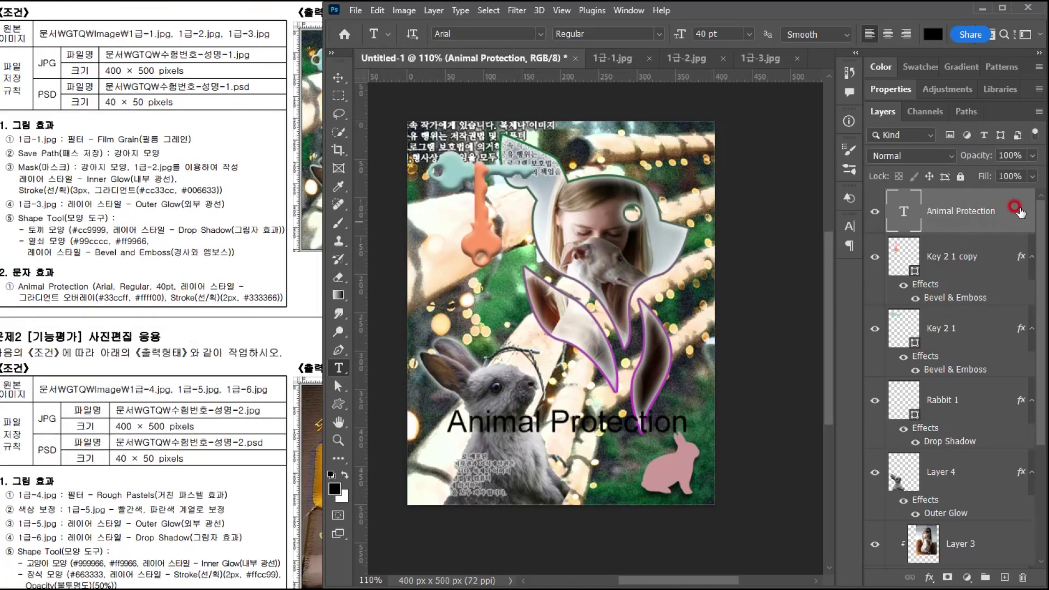
pyautogui.click(928, 577)
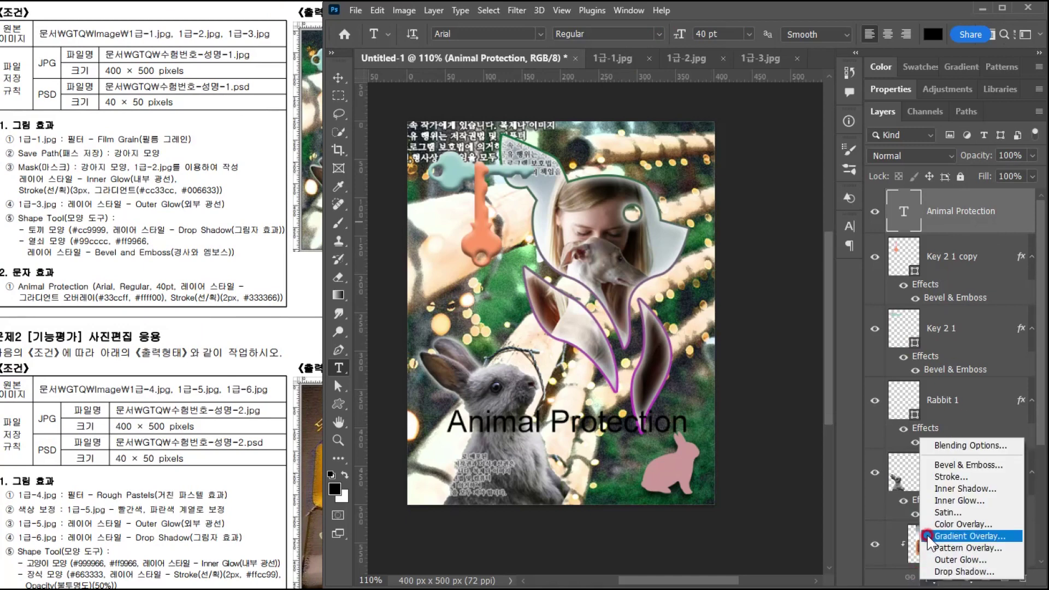
pyautogui.click(950, 536)
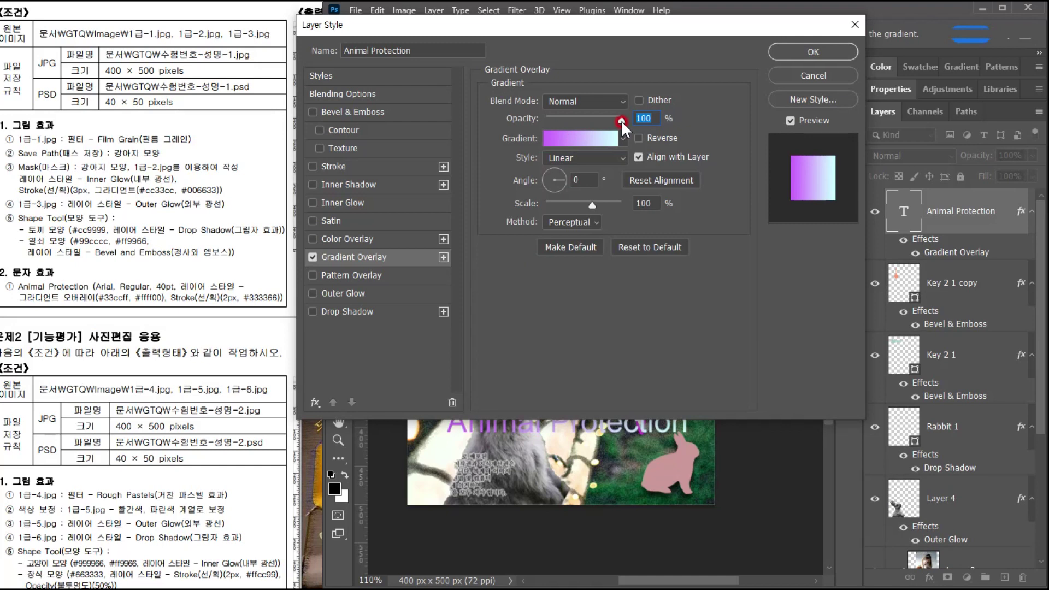
# - Set the overlay gradient's start stop to #33ccff and its end stop to #ffff00
pyautogui.click(581, 139)
pyautogui.click(488, 248)
pyautogui.doubleClick(484, 384)
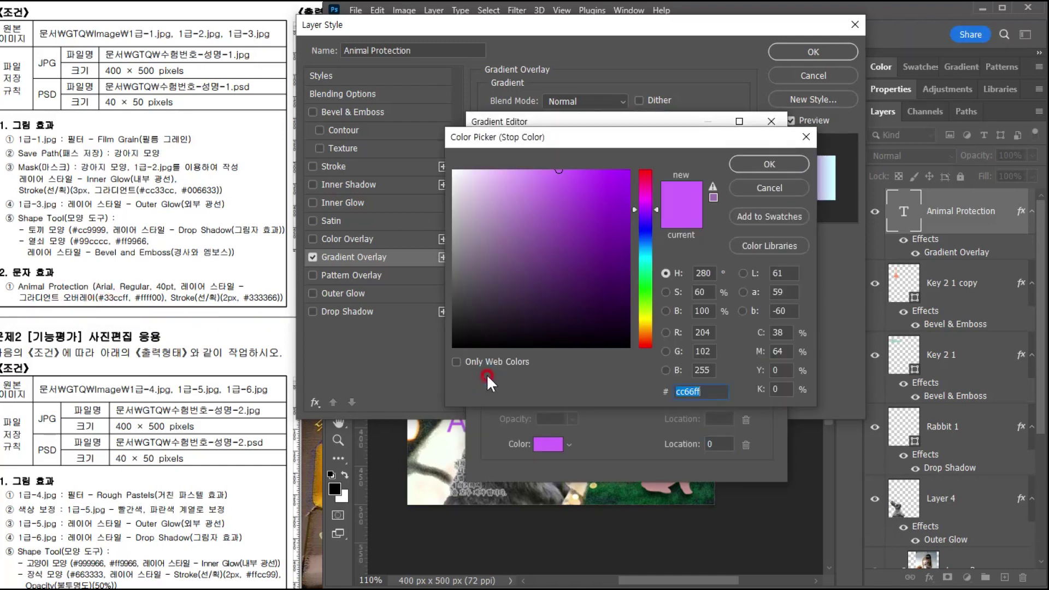
pyautogui.write('3cf')
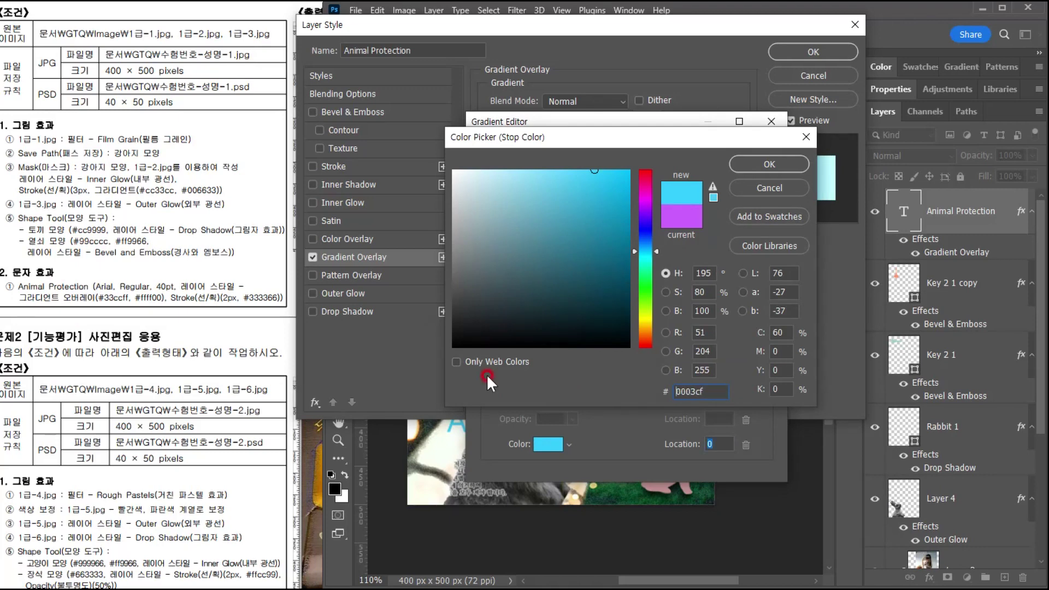
pyautogui.press('Return')
pyautogui.doubleClick(764, 384)
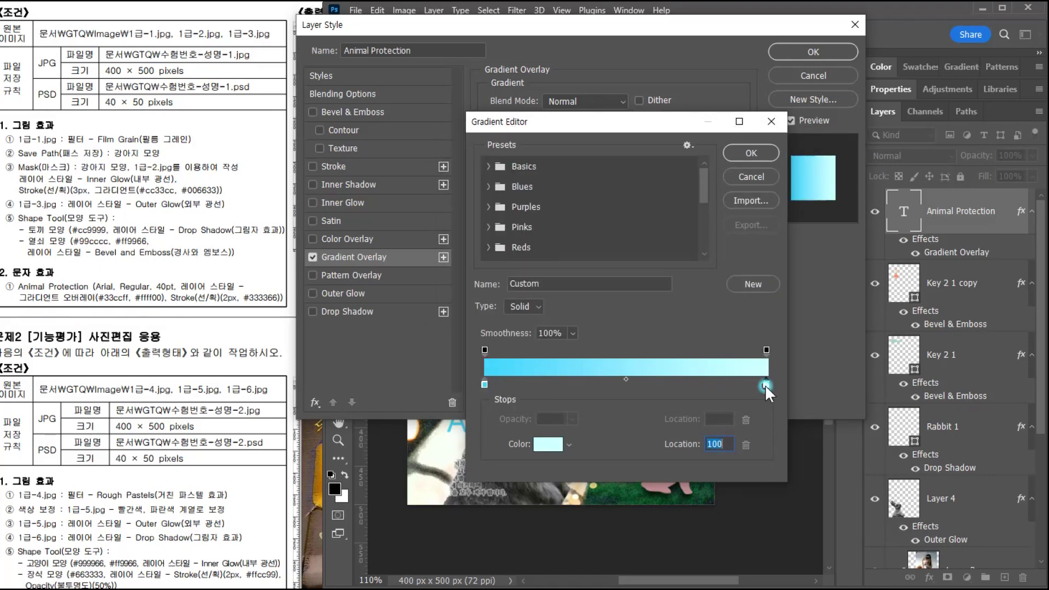
pyautogui.write('ff0')
pyautogui.press('Return')
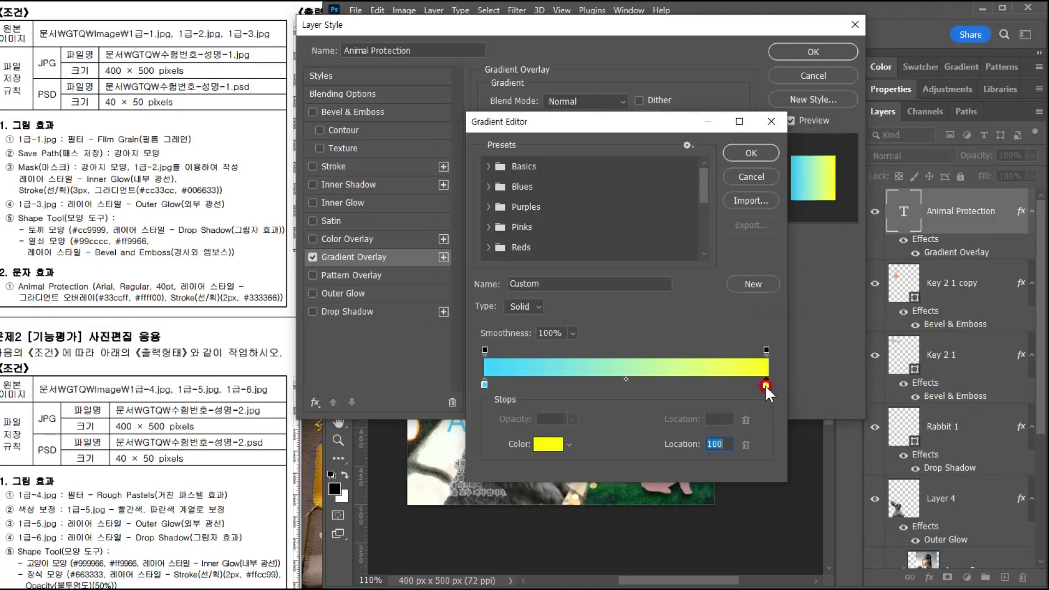
pyautogui.click(750, 154)
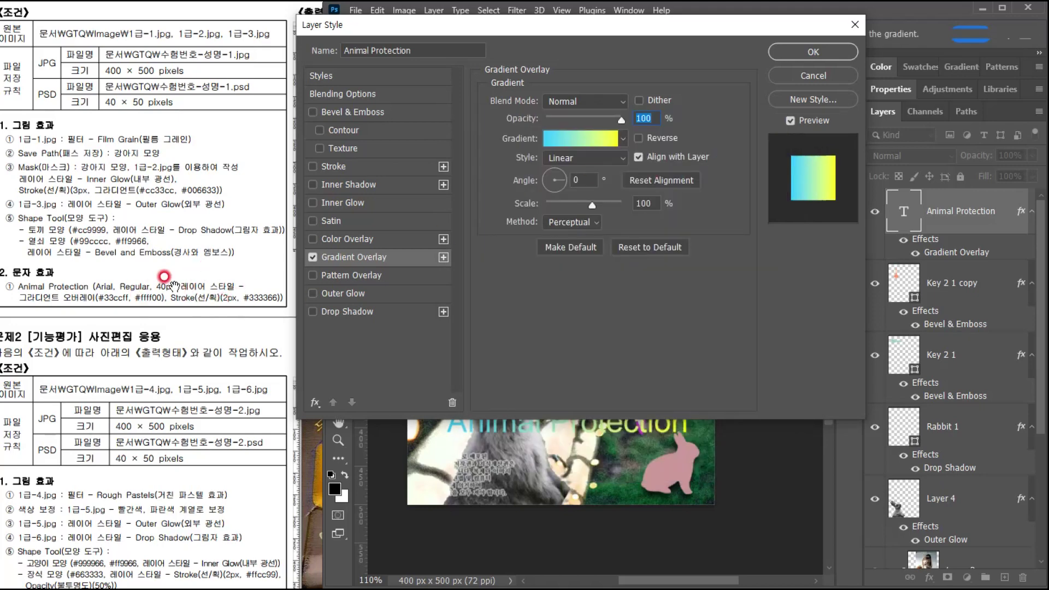
# - Compare the text with the sample and set the gradient overlay's angle to 90°
pyautogui.moveTo(505, 24); pyautogui.dragTo(628, 497)
pyautogui.moveTo(336, 404); pyautogui.dragTo(177, 415)
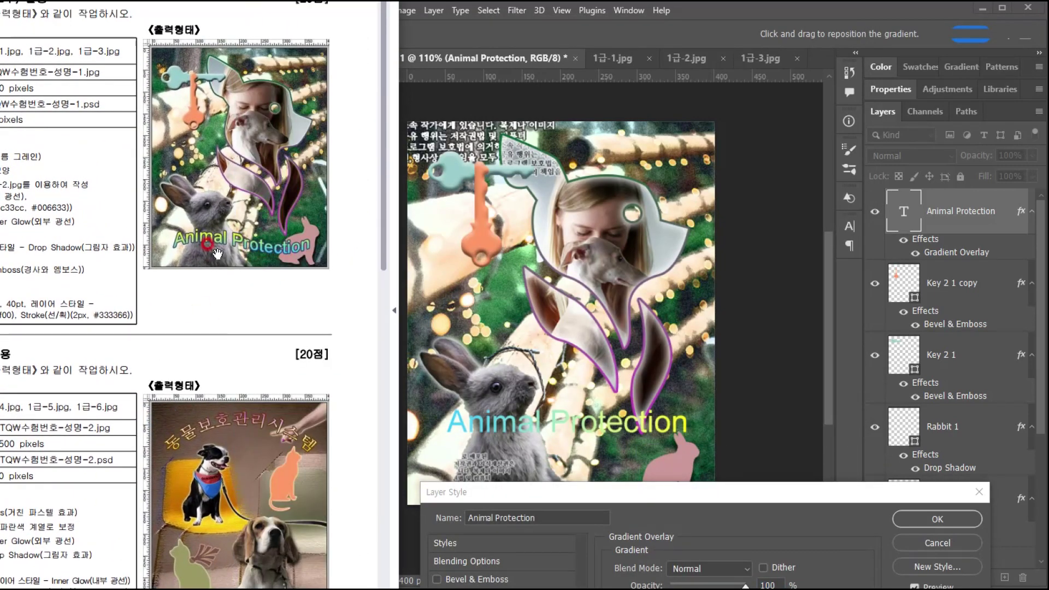
pyautogui.moveTo(553, 495); pyautogui.dragTo(729, 97)
pyautogui.click(851, 239)
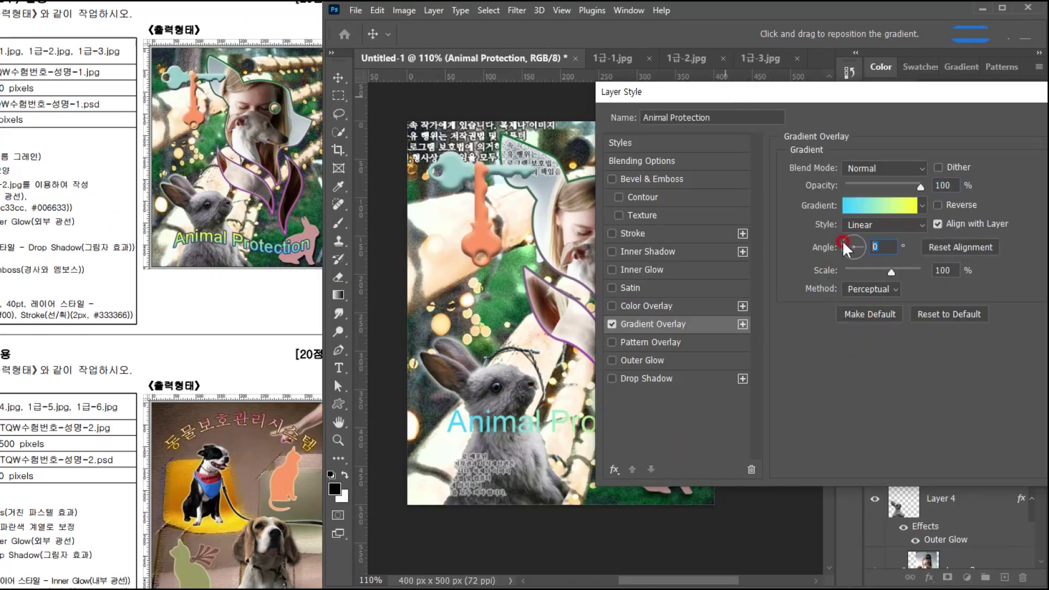
pyautogui.moveTo(955, 93); pyautogui.dragTo(814, 83)
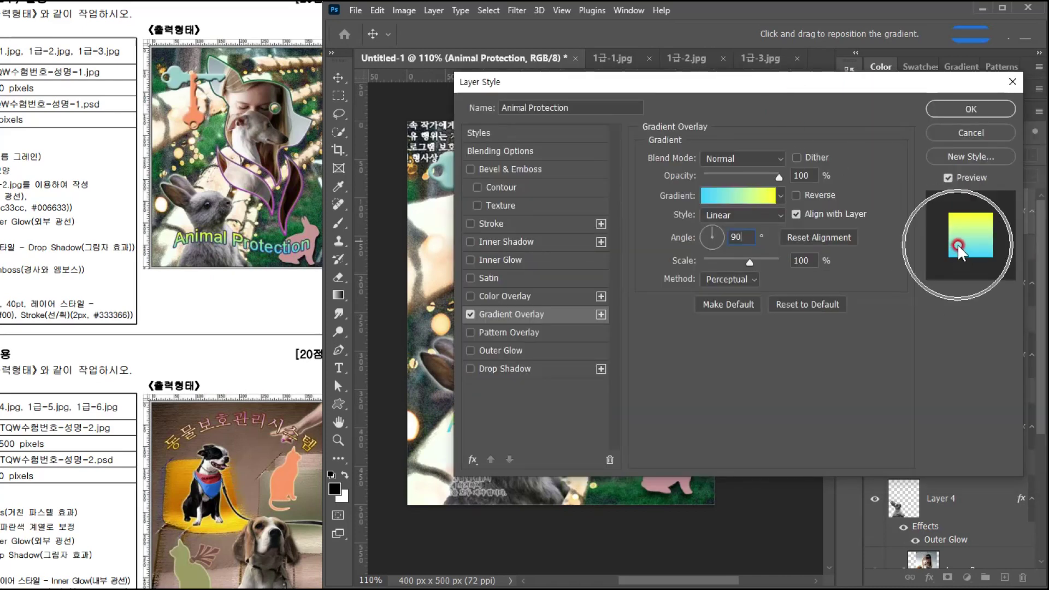
# - Add a 2 px Stroke effect to the "Animal Protection" text layer with the fill type Color
pyautogui.click(503, 225)
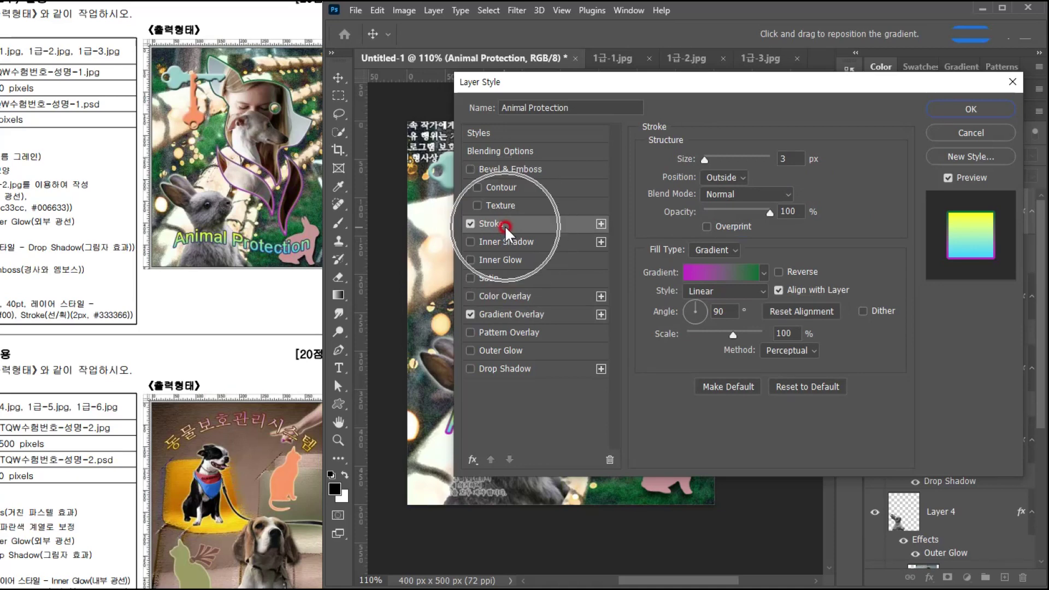
pyautogui.click(797, 155)
pyautogui.doubleClick(797, 156)
pyautogui.write('2')
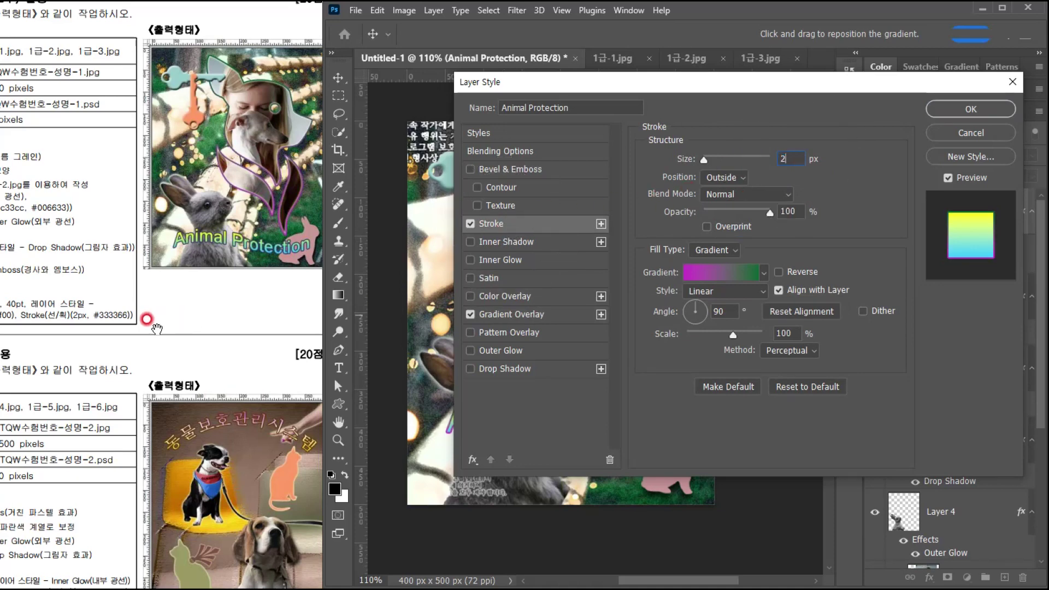
pyautogui.click(722, 250)
pyautogui.click(719, 263)
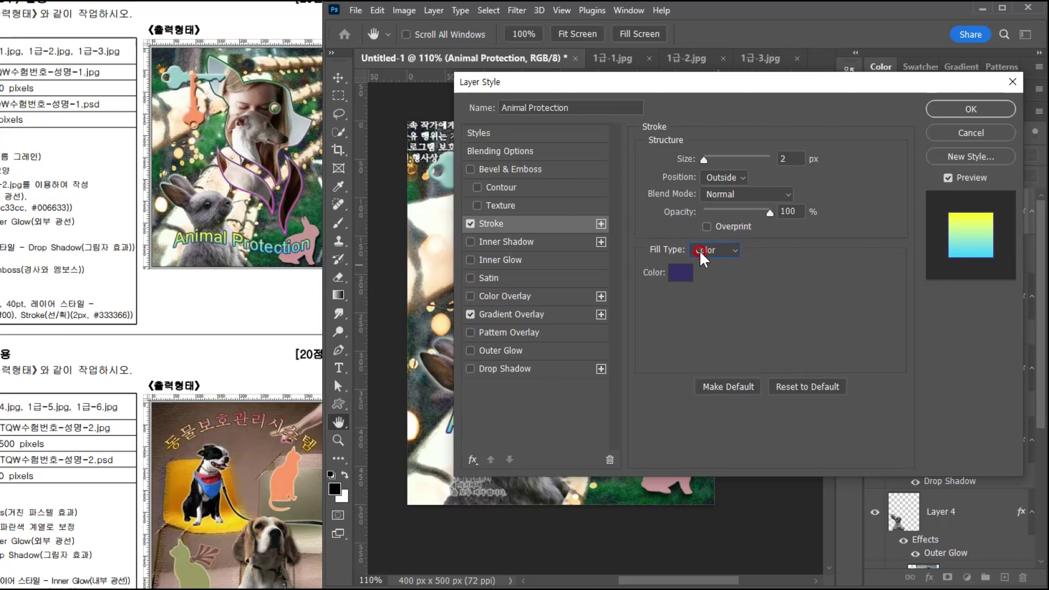
# - Set the text's stroke color to #333366 and apply the layer style
pyautogui.click(674, 270)
pyautogui.write('336')
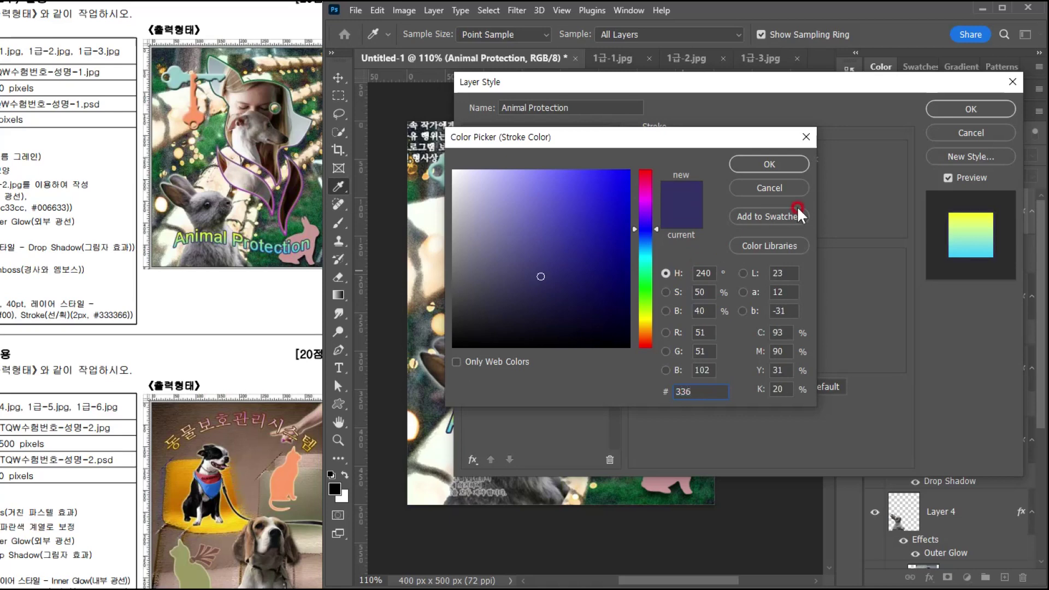
pyautogui.click(795, 163)
pyautogui.moveTo(741, 86)
pyautogui.mouseDown()
pyautogui.moveTo(887, 93)
pyautogui.moveTo(730, 129)
pyautogui.mouseUp()
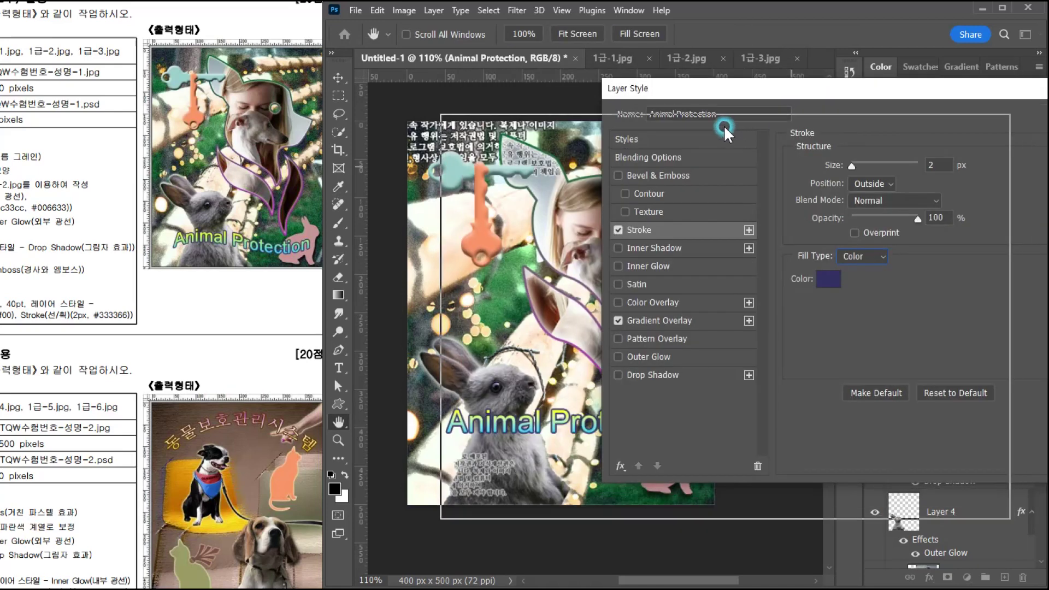
pyautogui.click(935, 154)
# - Warp the "Animal Protection" text with the horizontal Flag style at +50% bend
pyautogui.moveTo(324, 366); pyautogui.dragTo(288, 366)
pyautogui.click(918, 214)
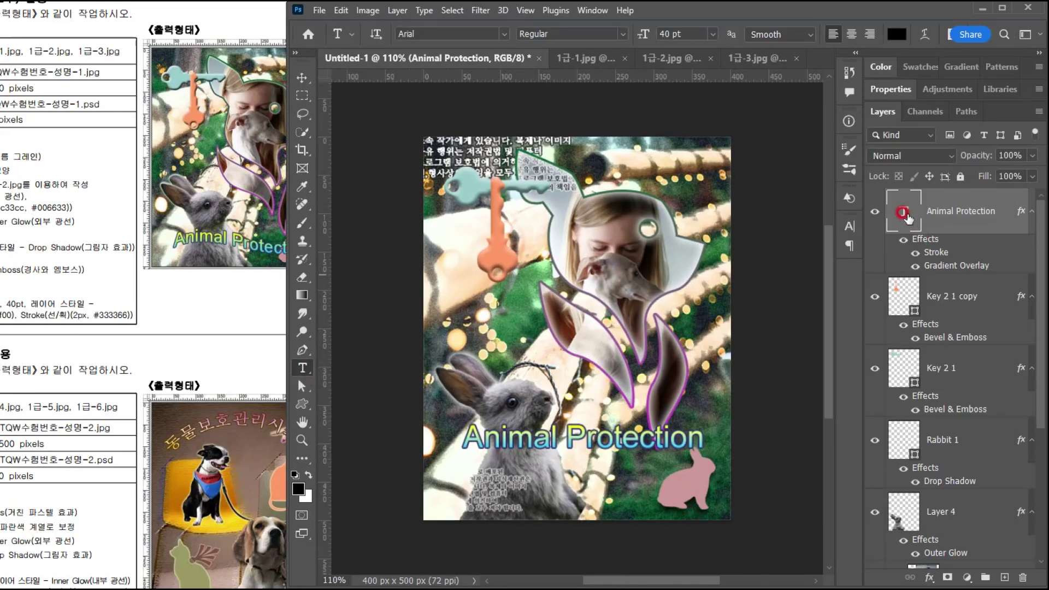
pyautogui.click(924, 34)
pyautogui.moveTo(538, 309); pyautogui.dragTo(506, 181)
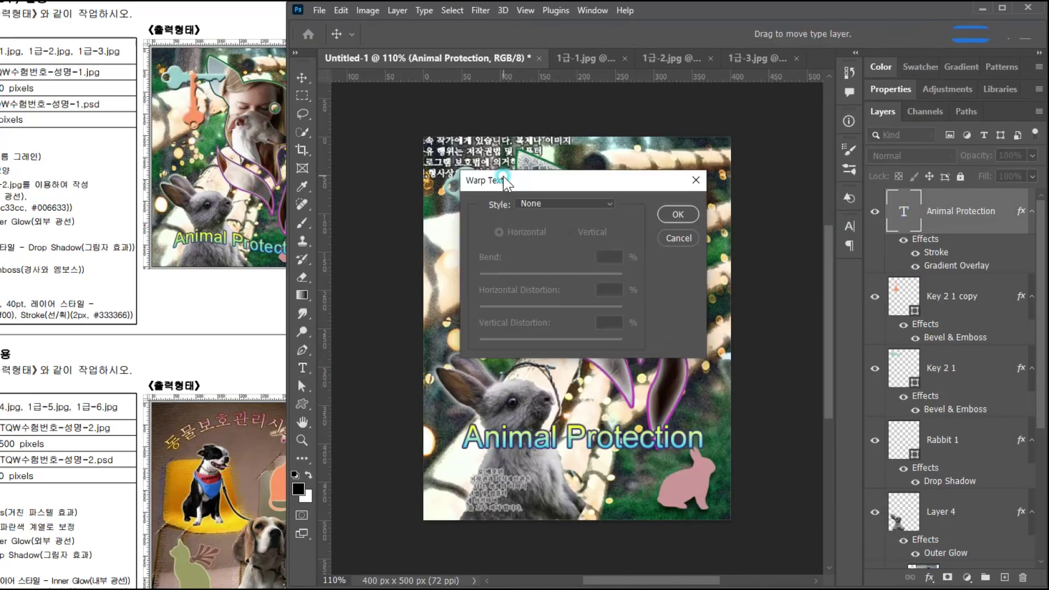
pyautogui.click(541, 204)
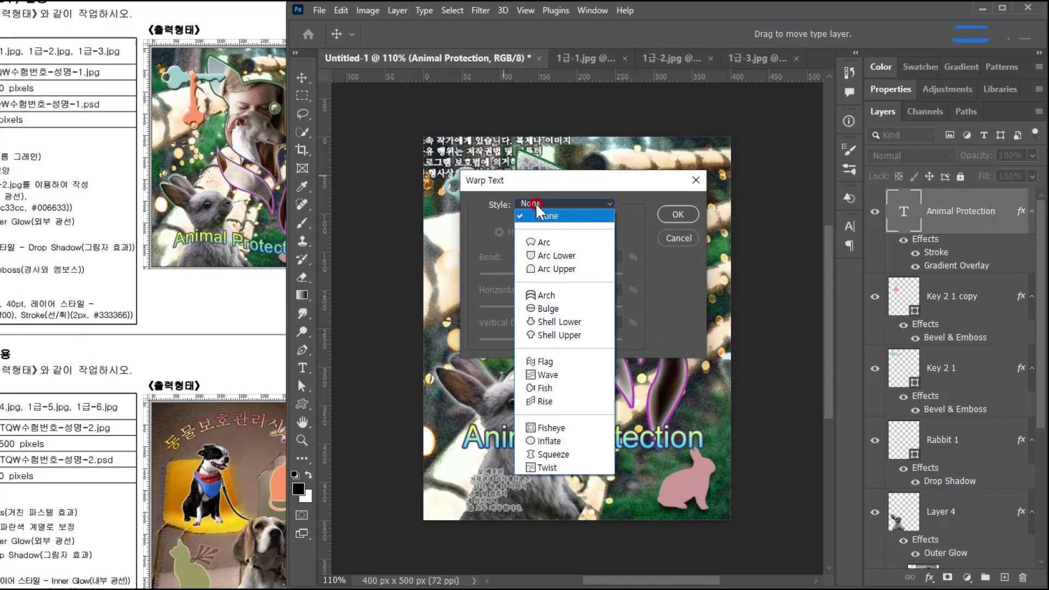
pyautogui.click(544, 362)
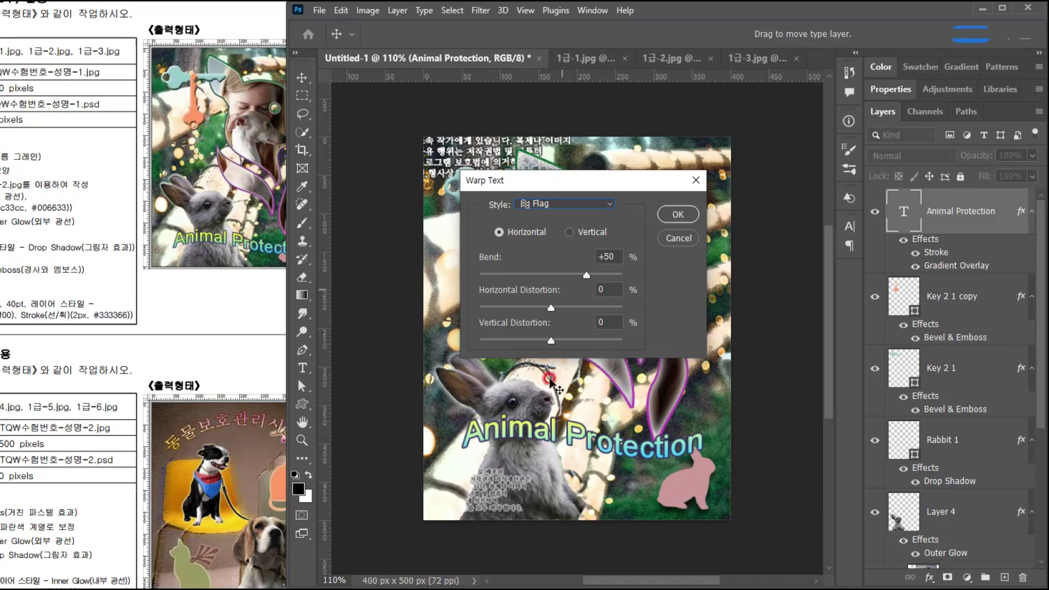
# - Move the warped title down over the gray rabbit's body and the pink rabbit shape as in the sample, and accept the warp
pyautogui.moveTo(538, 440); pyautogui.dragTo(520, 479)
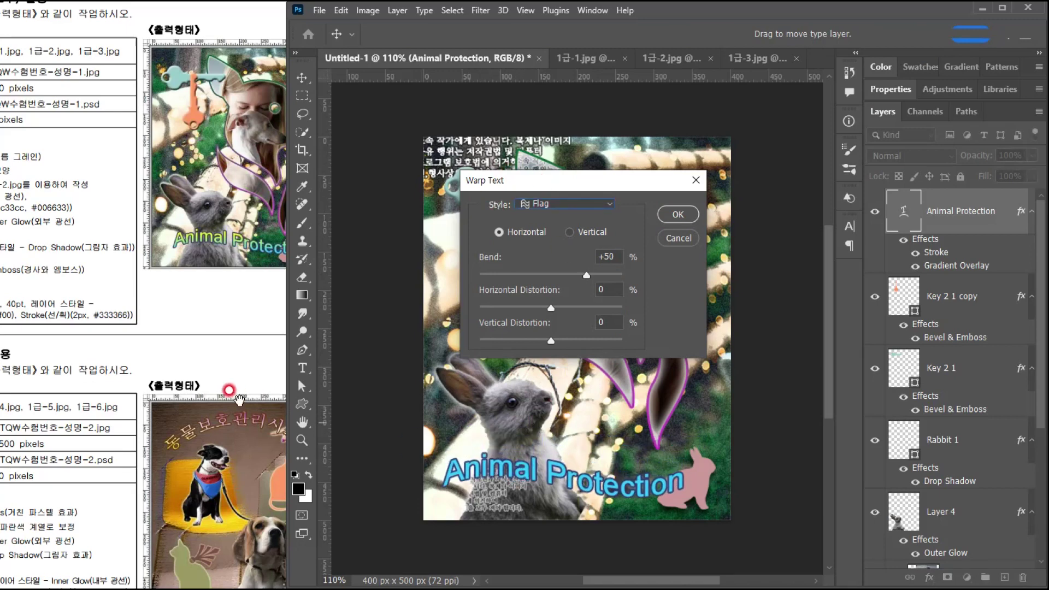
pyautogui.click(246, 404)
pyautogui.click(644, 526)
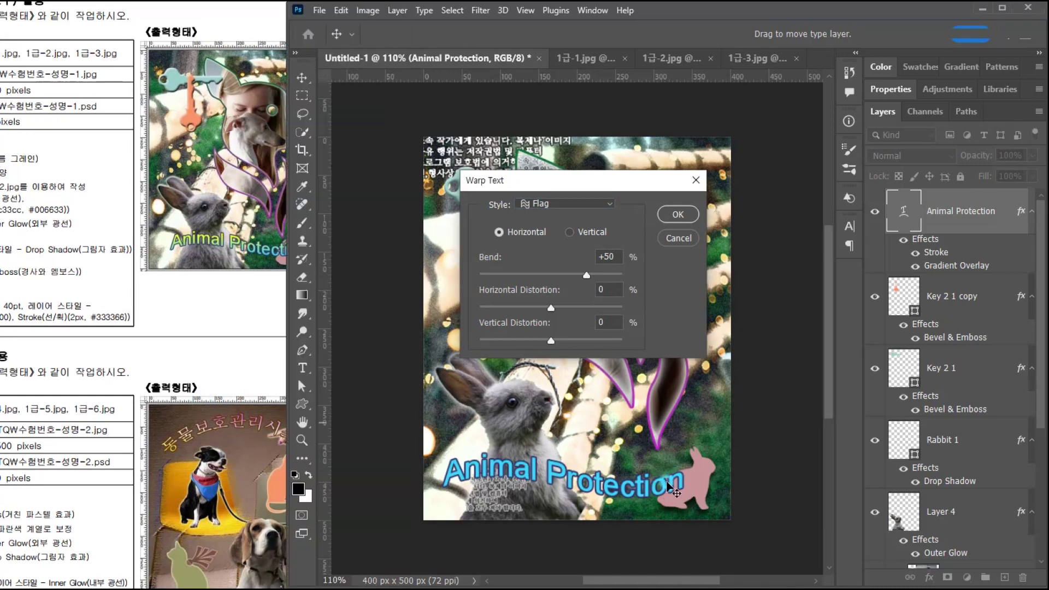
pyautogui.moveTo(654, 492); pyautogui.dragTo(661, 495)
pyautogui.click(669, 215)
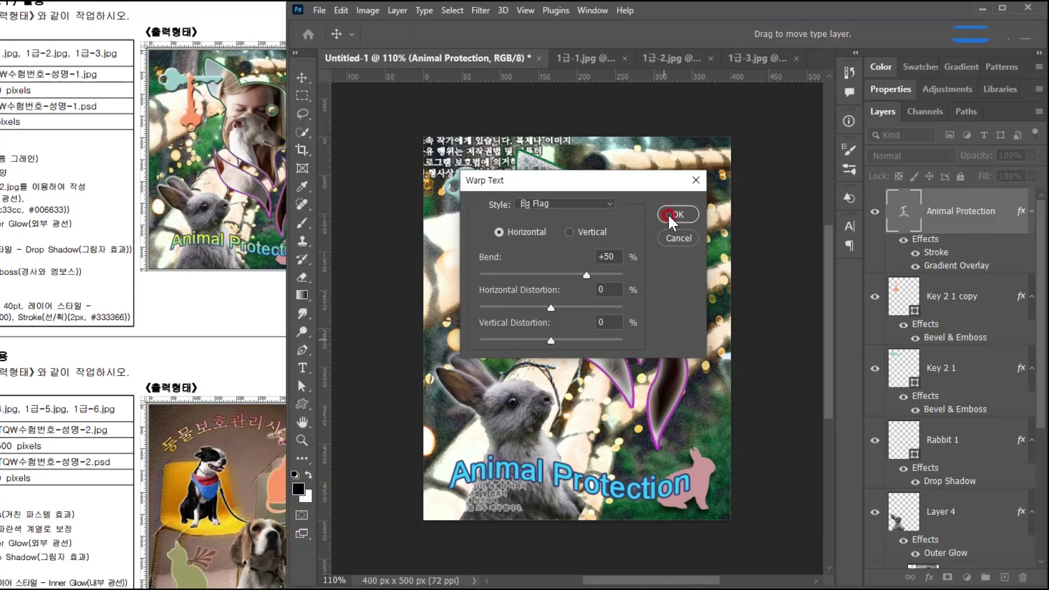
# - Compare the result with the sample and save it as a PSD in the GTQ folder, named exam number, examinee name and 1, with Maximize Compatibility
pyautogui.click(210, 304)
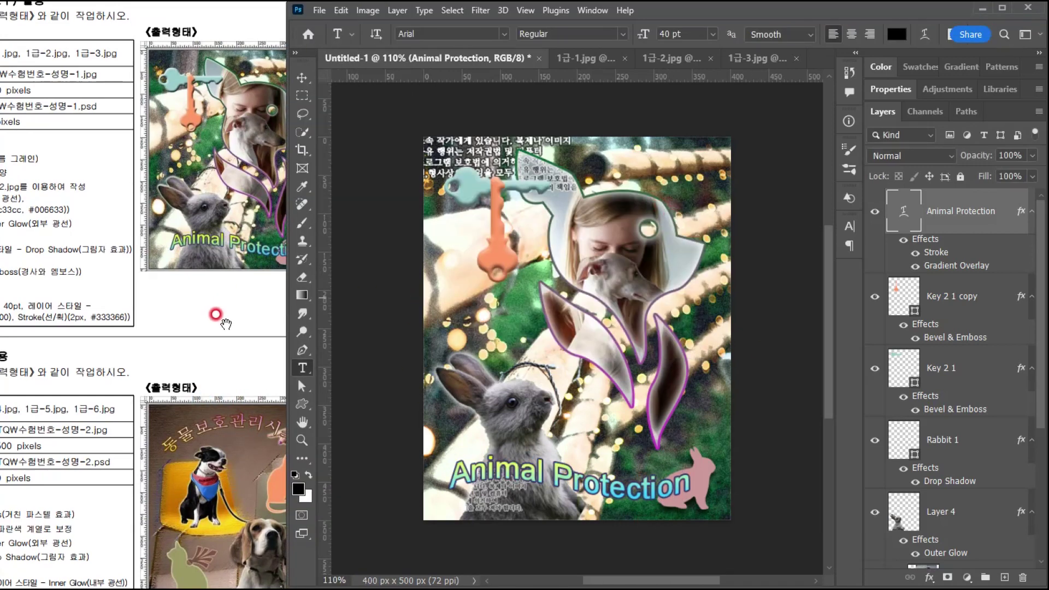
pyautogui.scroll(1, 171, 343)
pyautogui.click(233, 182)
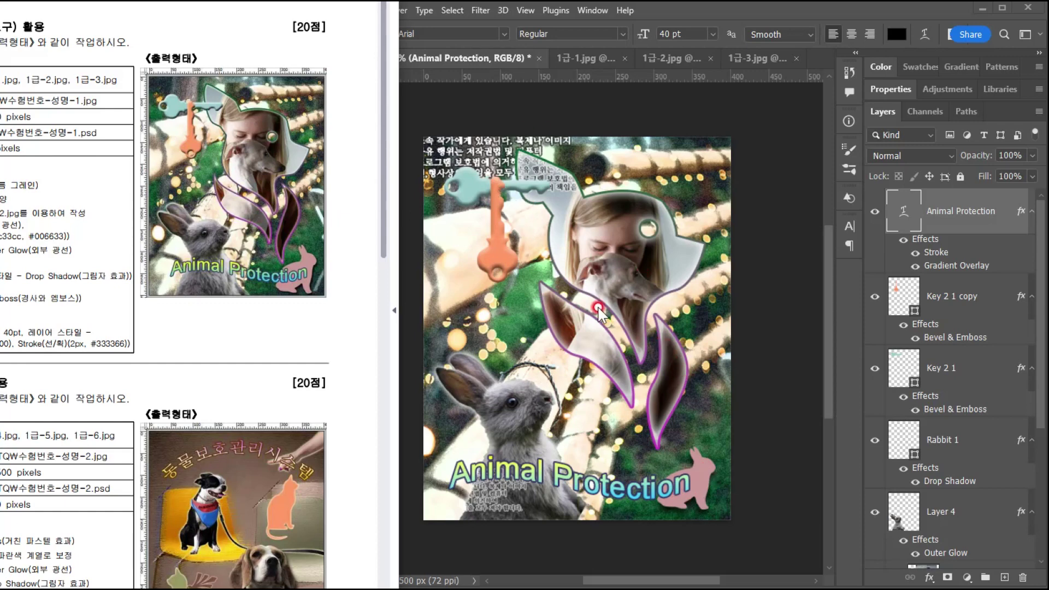
pyautogui.click(425, 44)
pyautogui.hotkey('ctrl', 'shift', 's')
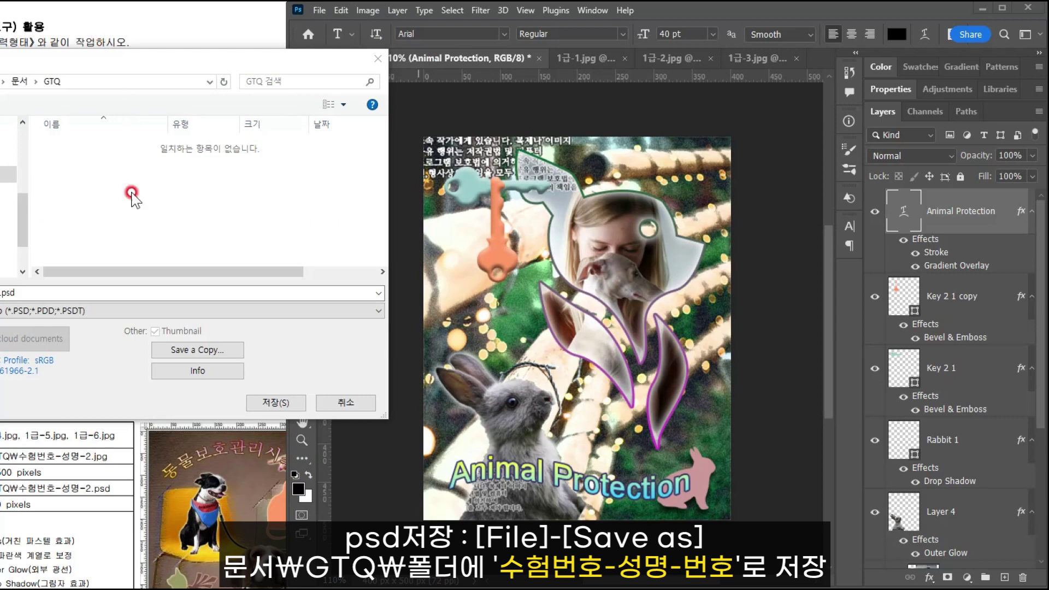
pyautogui.moveTo(39, 293); pyautogui.dragTo(3, 293)
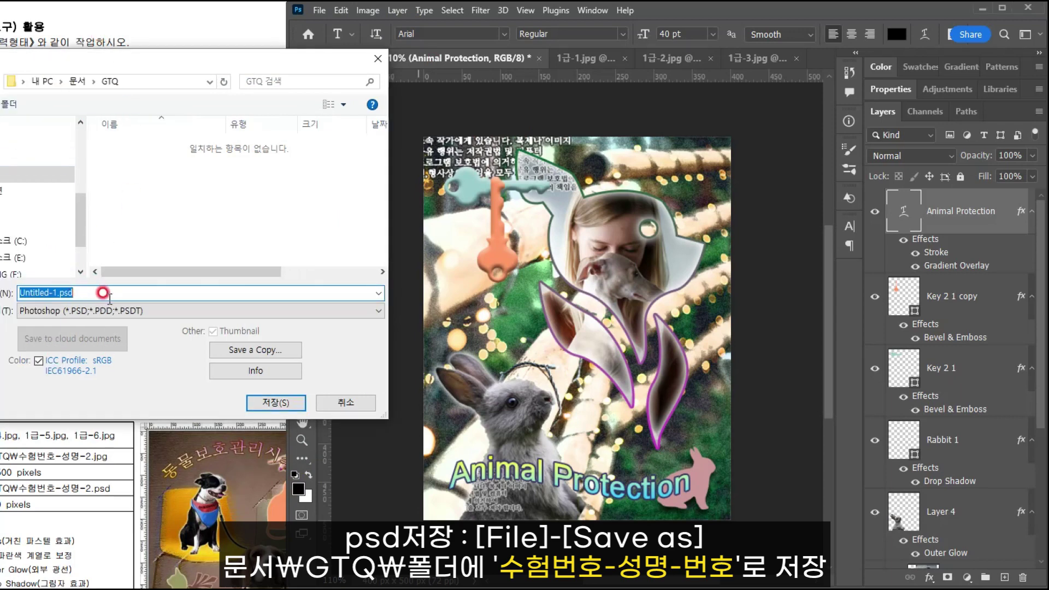
pyautogui.click(359, 311)
pyautogui.write('123456')
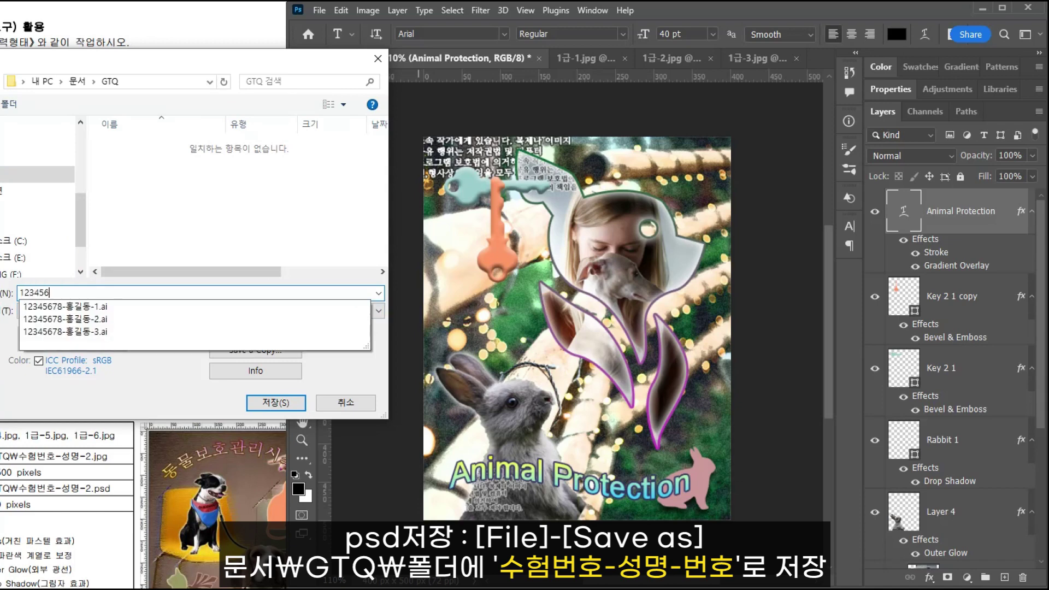
pyautogui.write('78-홍길동-1')
pyautogui.press('Return')
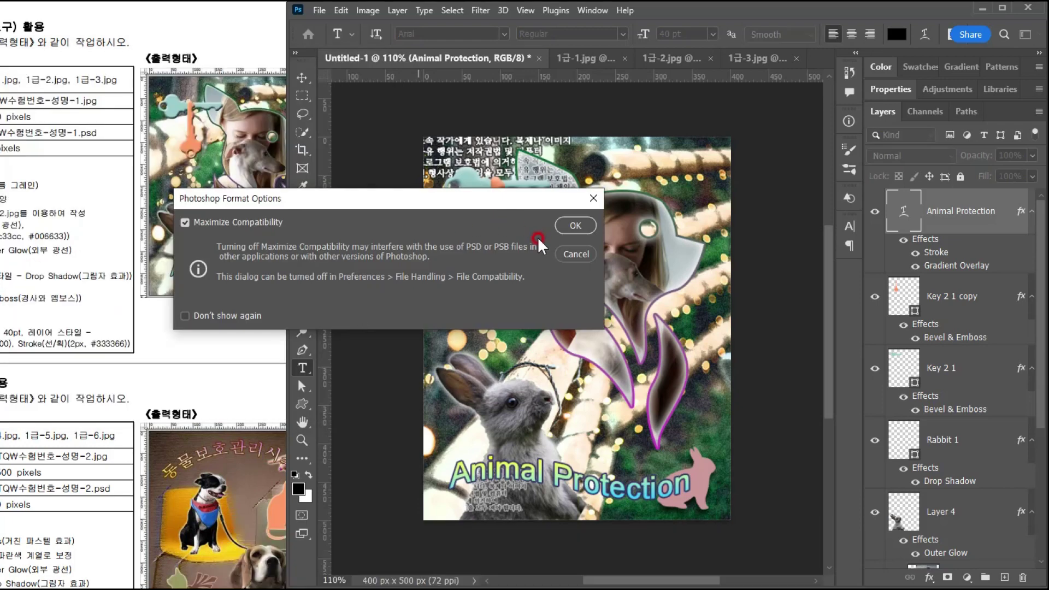
pyautogui.click(569, 225)
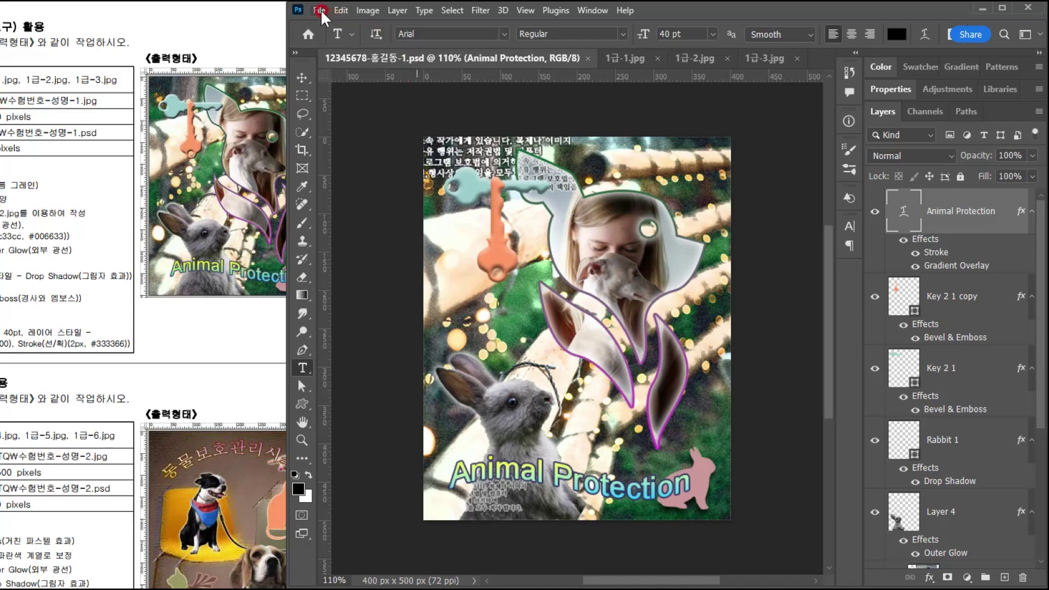
# - Check the required JPG and PSD file names and sizes in the task sheet and start saving a copy of the document
pyautogui.click(160, 196)
pyautogui.hscroll(-2, 171, 209)
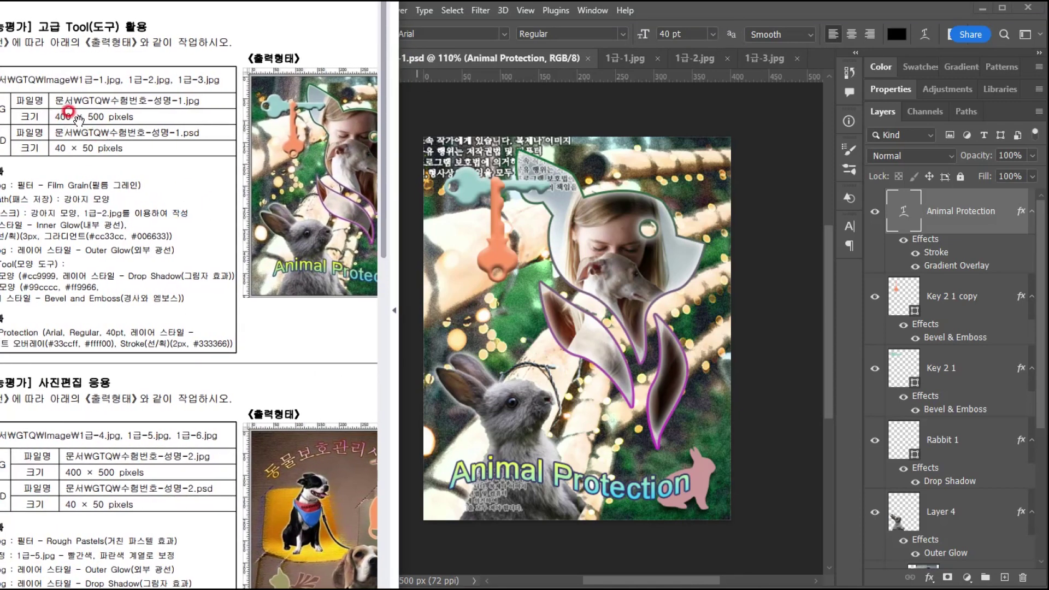
pyautogui.click(343, 117)
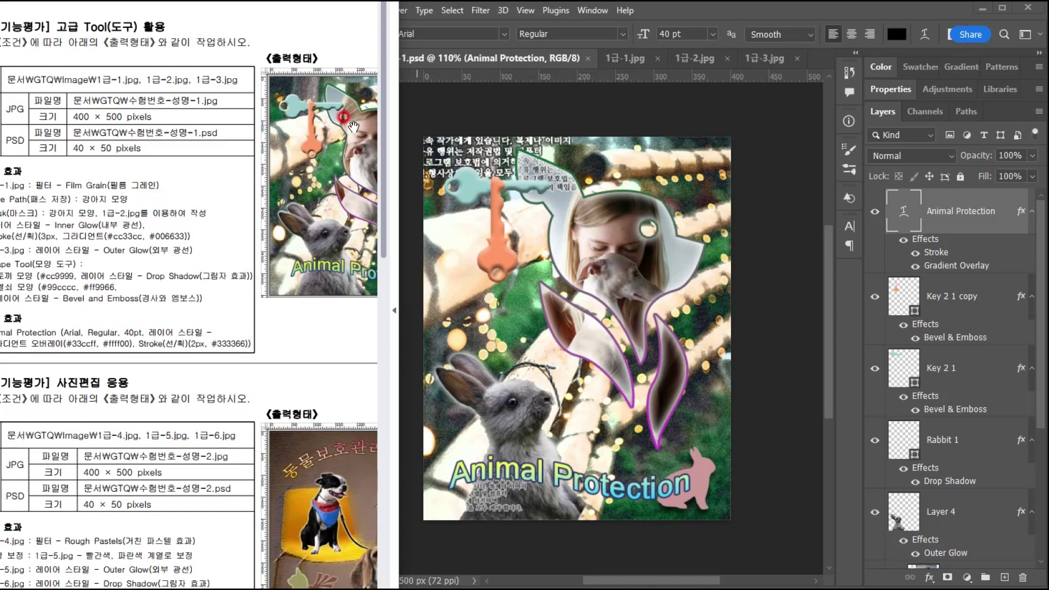
pyautogui.click(658, 18)
pyautogui.click(318, 10)
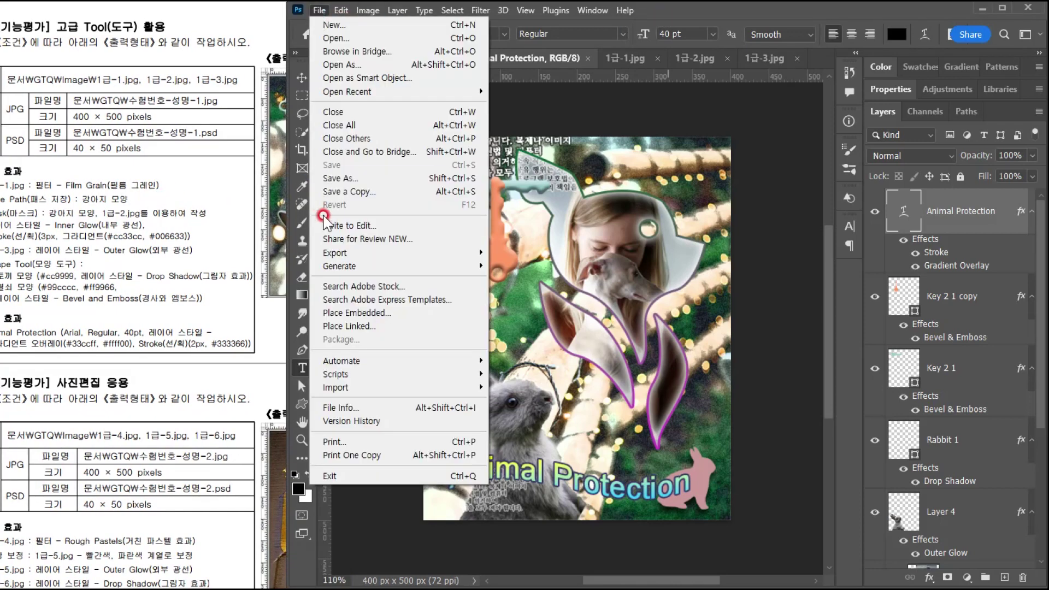
pyautogui.click(344, 176)
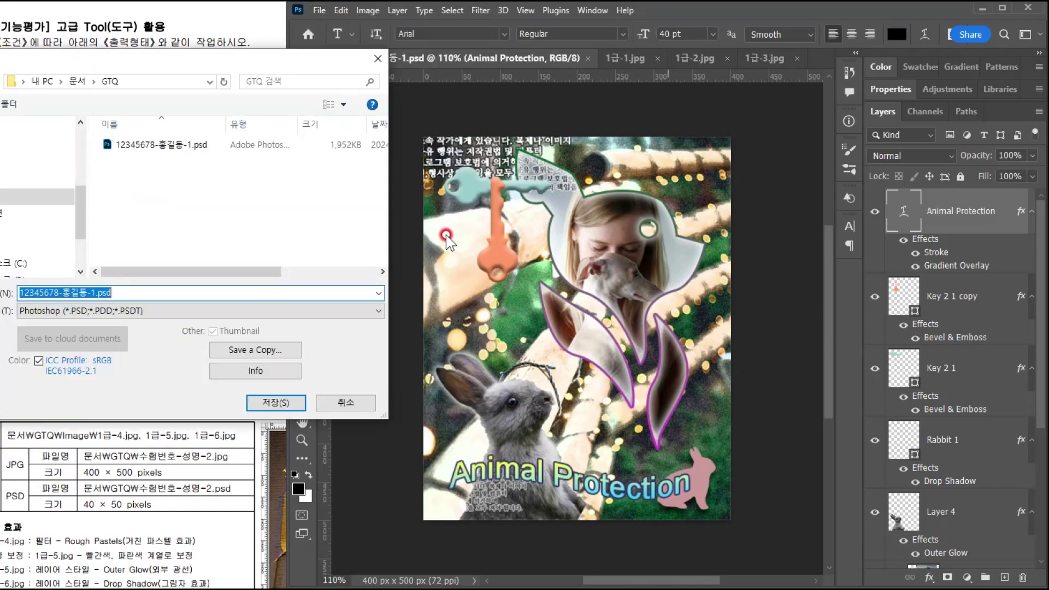
pyautogui.click(80, 312)
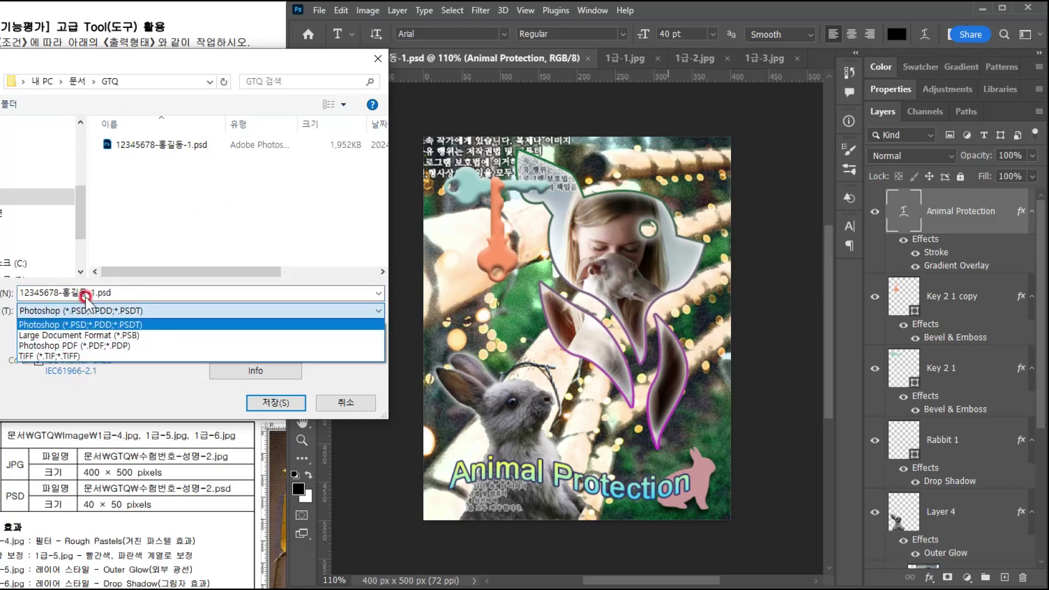
pyautogui.click(132, 399)
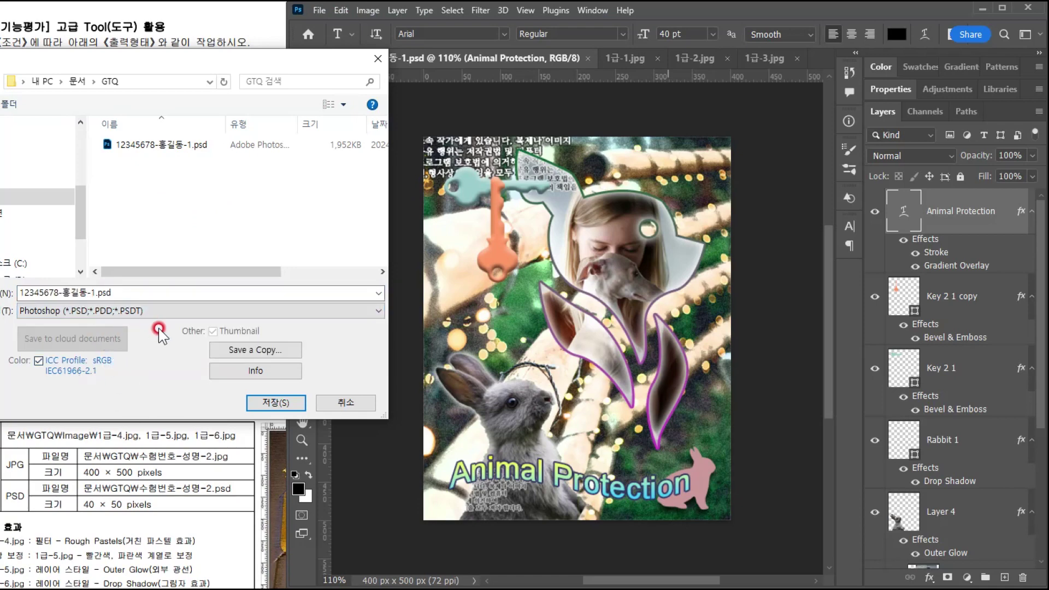
pyautogui.click(236, 350)
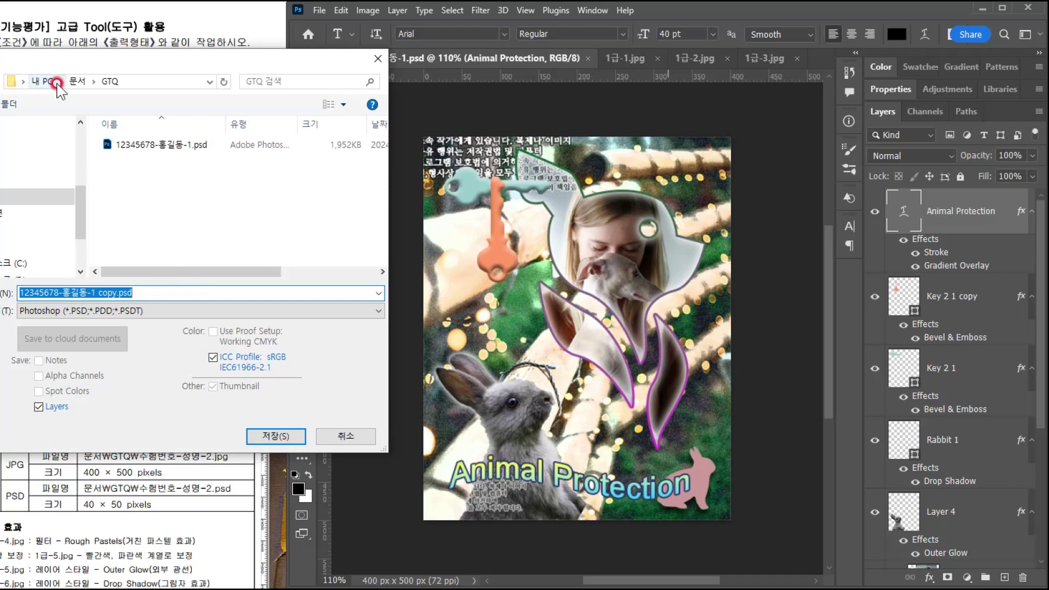
# - Save the copy in JPEG format in the GTQ folder under the PSD's base name, without the "copy" suffix
pyautogui.click(132, 293)
pyautogui.press('BackSpace')
pyautogui.press('BackSpace')
pyautogui.press('BackSpace')
pyautogui.press('BackSpace')
pyautogui.press('BackSpace')
pyautogui.press('BackSpace')
pyautogui.press('BackSpace')
pyautogui.press('BackSpace')
pyautogui.press('BackSpace')
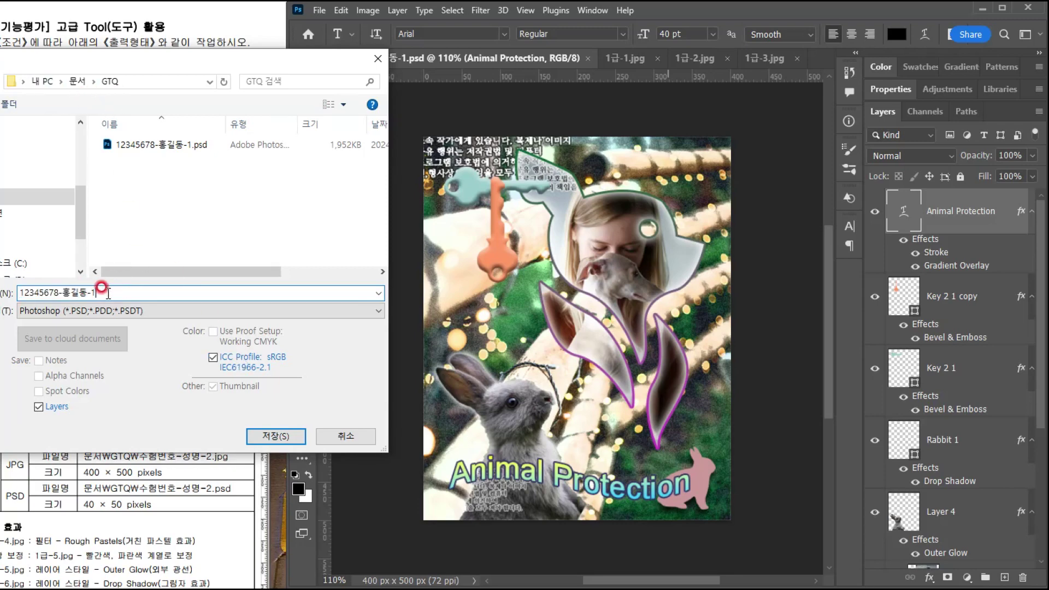
pyautogui.click(49, 311)
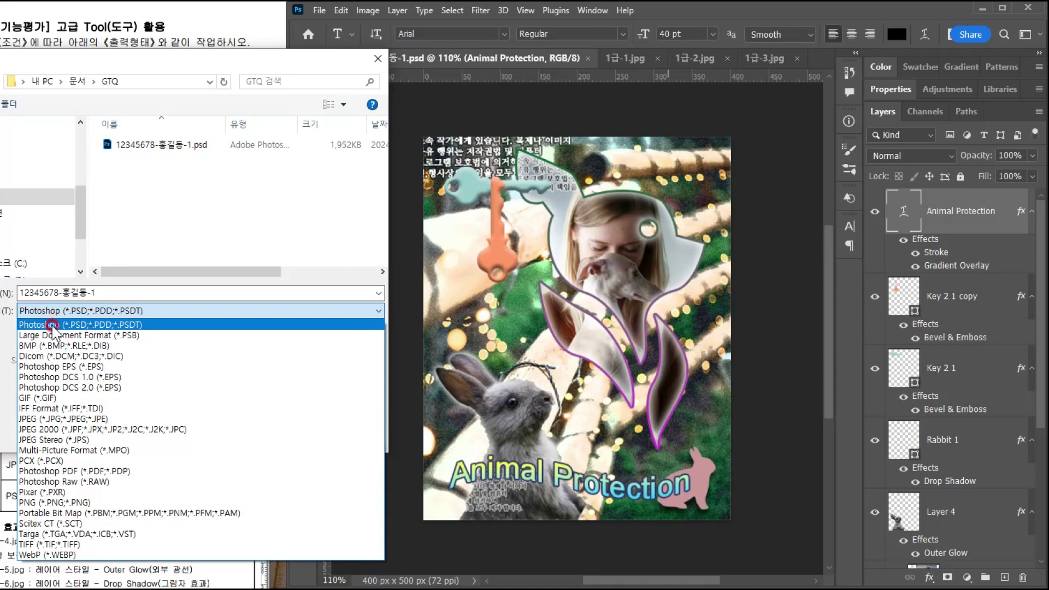
pyautogui.click(55, 418)
pyautogui.click(74, 292)
pyautogui.click(114, 290)
pyautogui.click(102, 293)
pyautogui.moveTo(96, 293); pyautogui.dragTo(147, 296)
pyautogui.press('BackSpace')
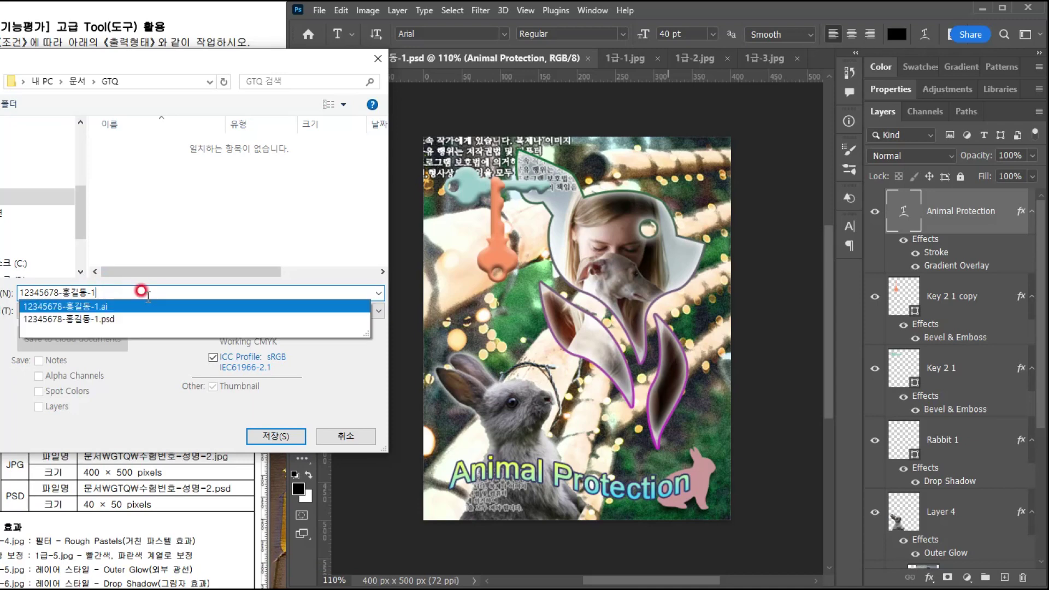
pyautogui.press('Return')
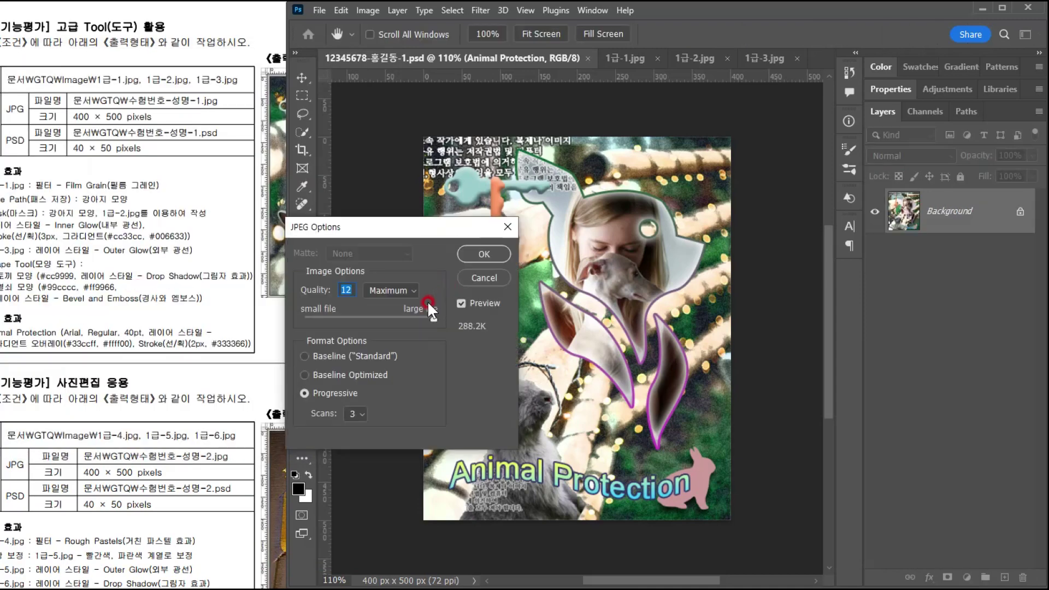
# - Set the JPEG quality to High (8) and finish the export
pyautogui.click(409, 290)
pyautogui.click(409, 323)
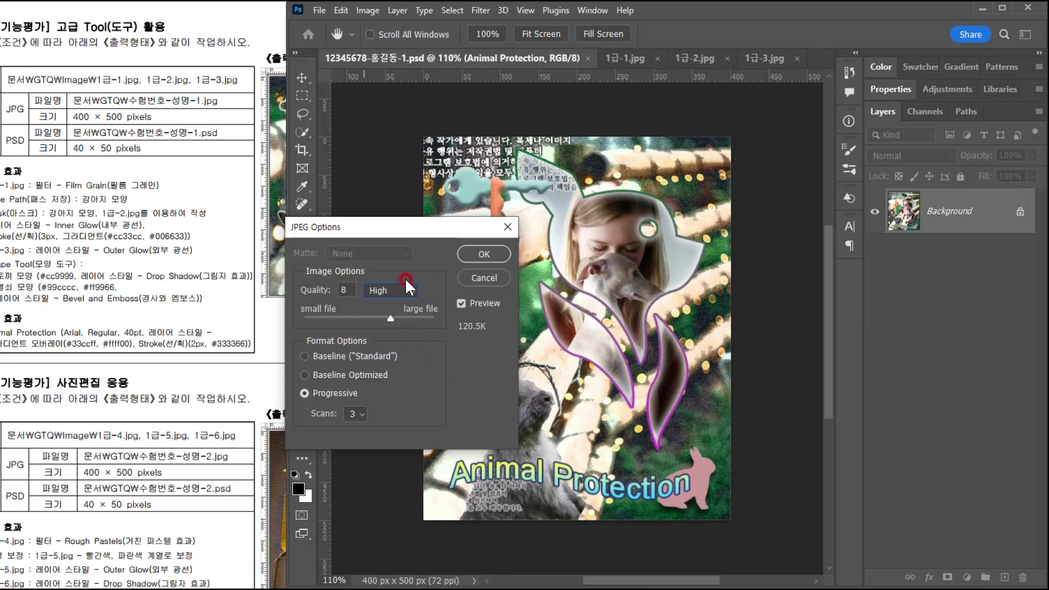
pyautogui.click(474, 254)
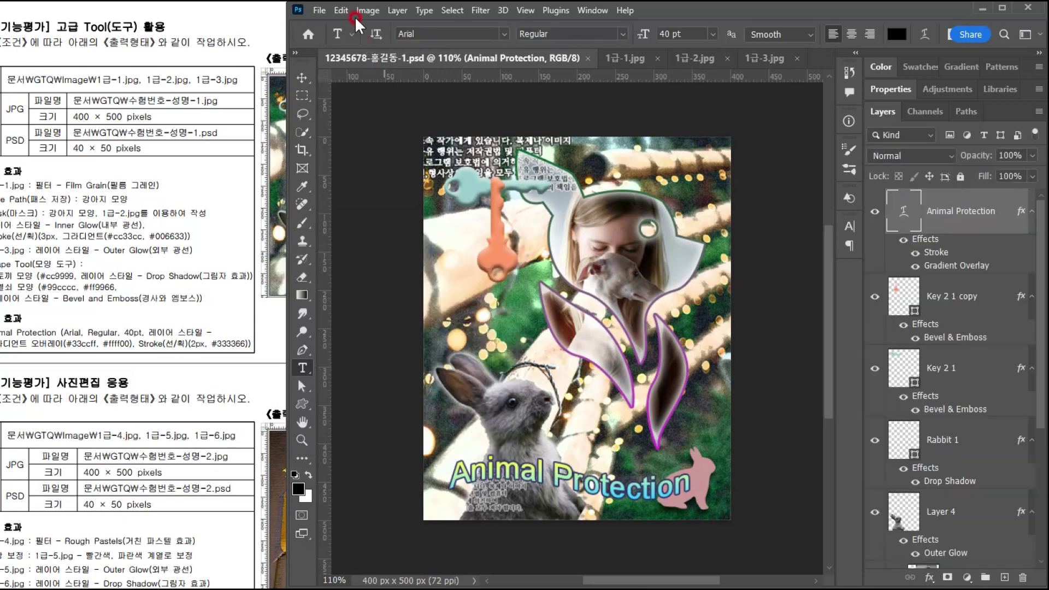
# - Resize the PSD document to 40 × 50 pixels at 72 pixels/inch
pyautogui.click(367, 10)
pyautogui.click(373, 112)
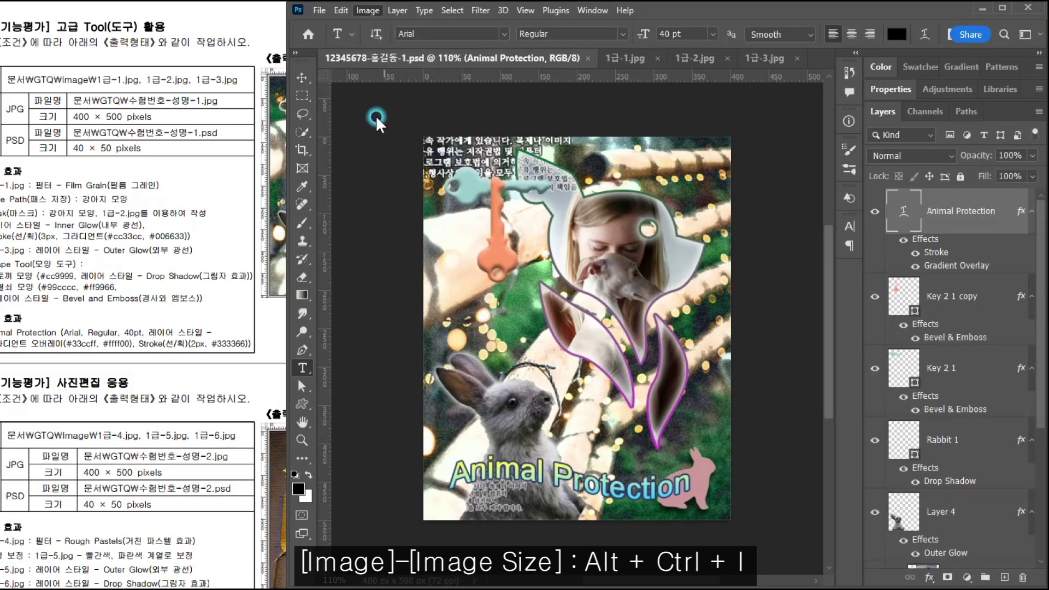
pyautogui.click(612, 240)
pyautogui.press('BackSpace')
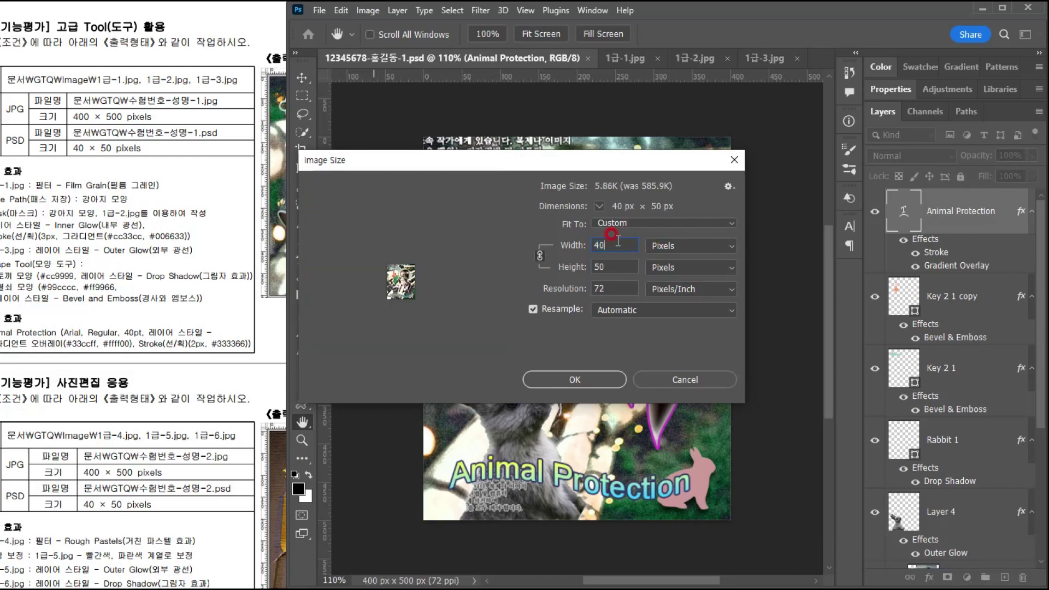
pyautogui.press('Return')
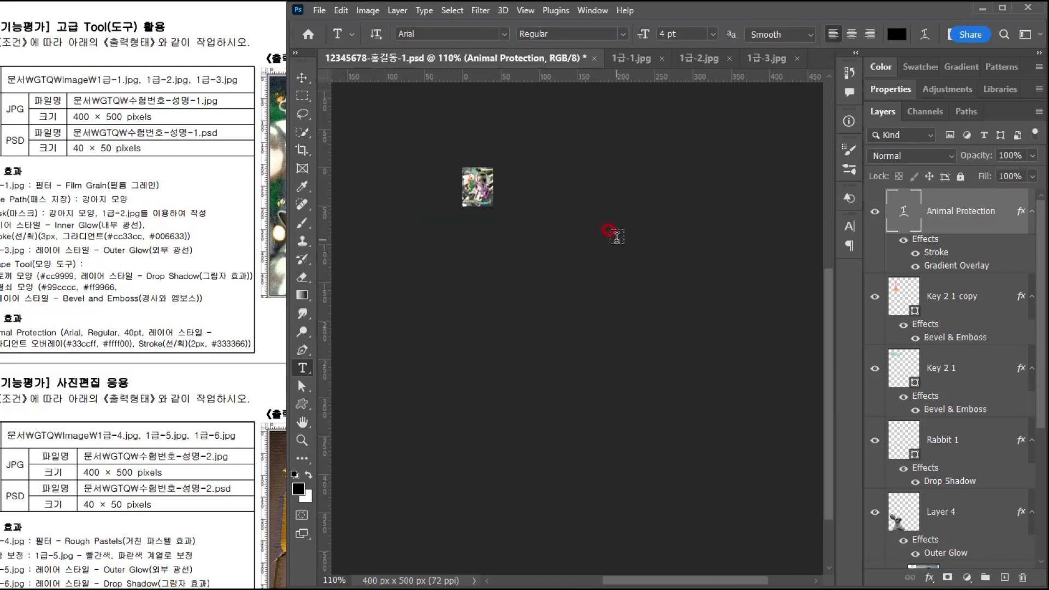
# - Save the 40 × 50 pixel PSD under its existing name and undo the resize in the open document
pyautogui.click(314, 10)
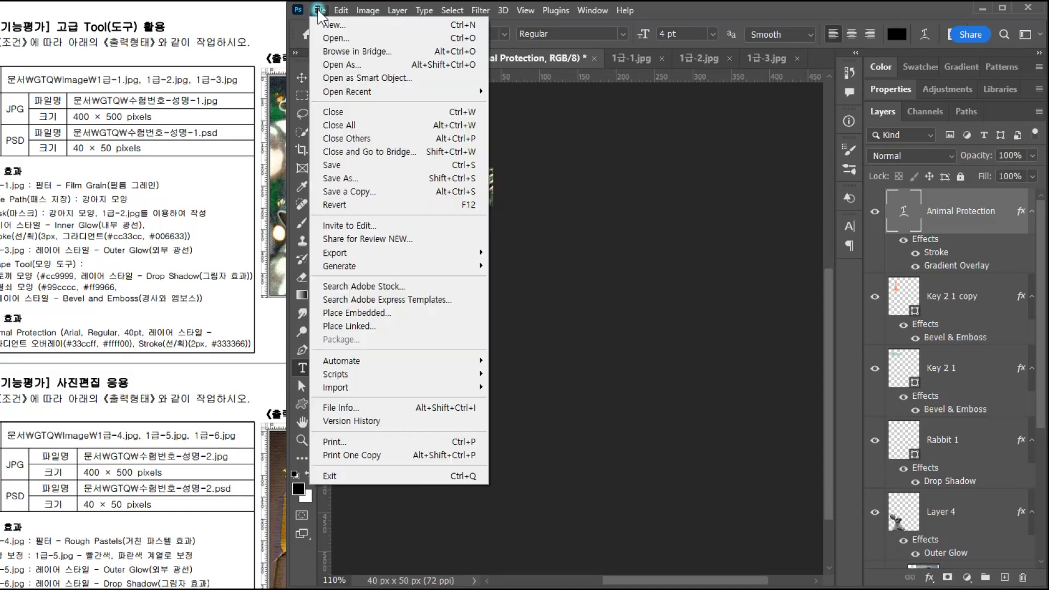
pyautogui.click(345, 166)
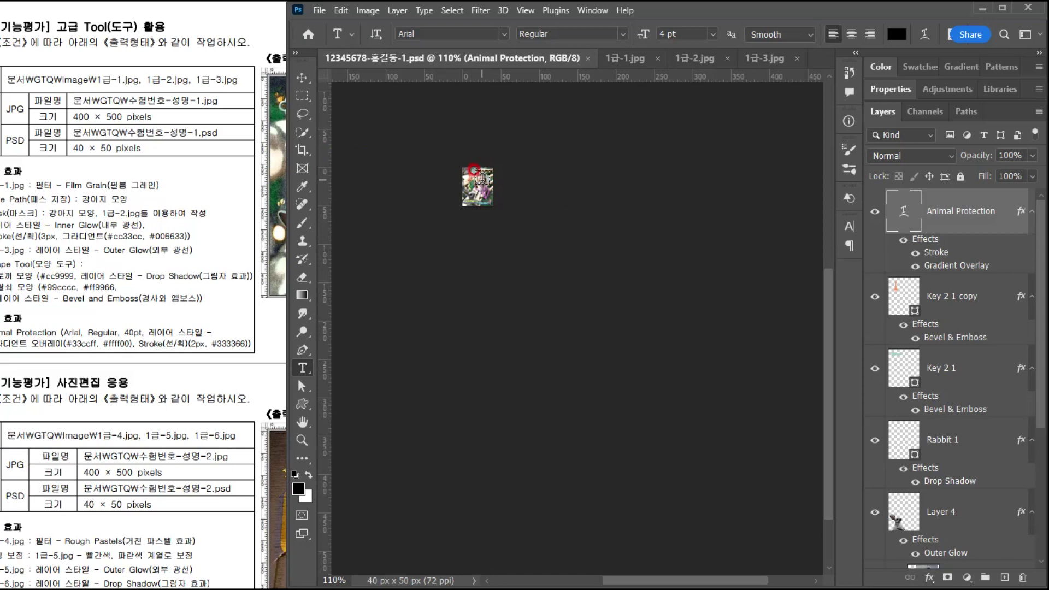
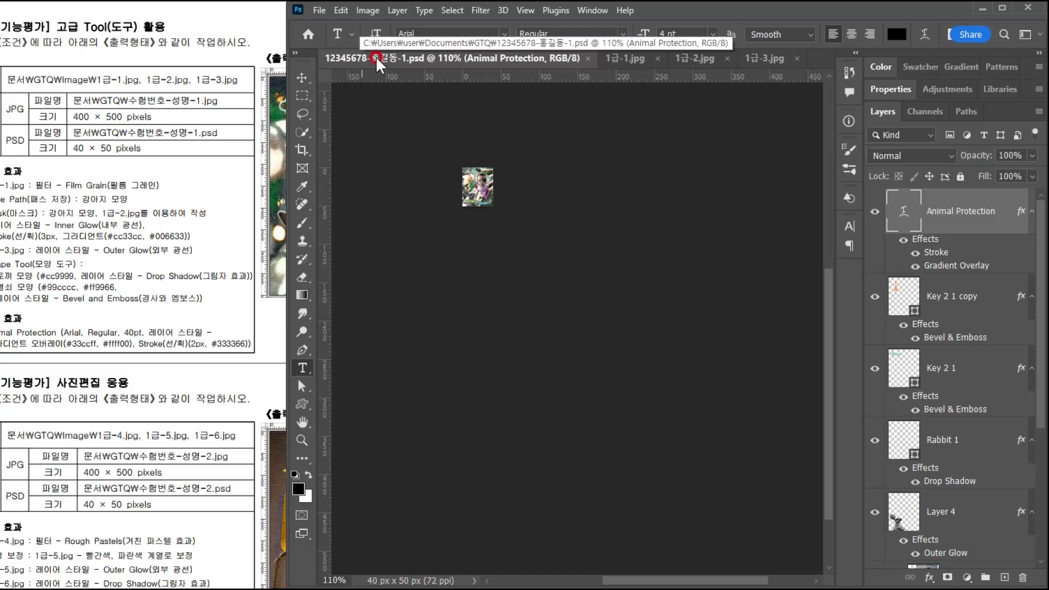
pyautogui.hotkey('ctrl', 'z')
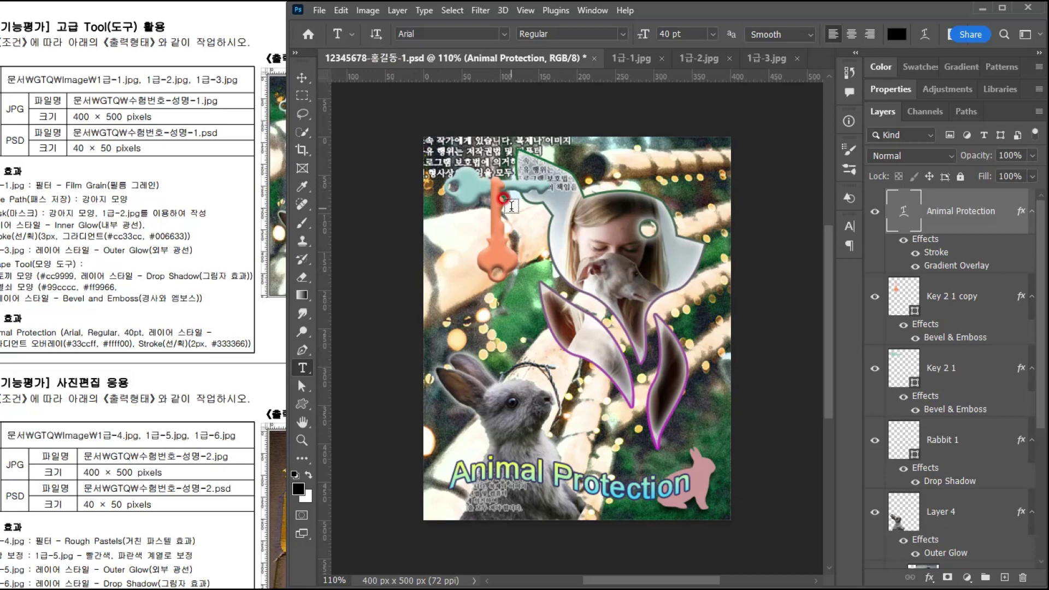
# - Close the source images 1급-1.jpg, 1급-2.jpg and 1급-3.jpg
pyautogui.click(640, 60)
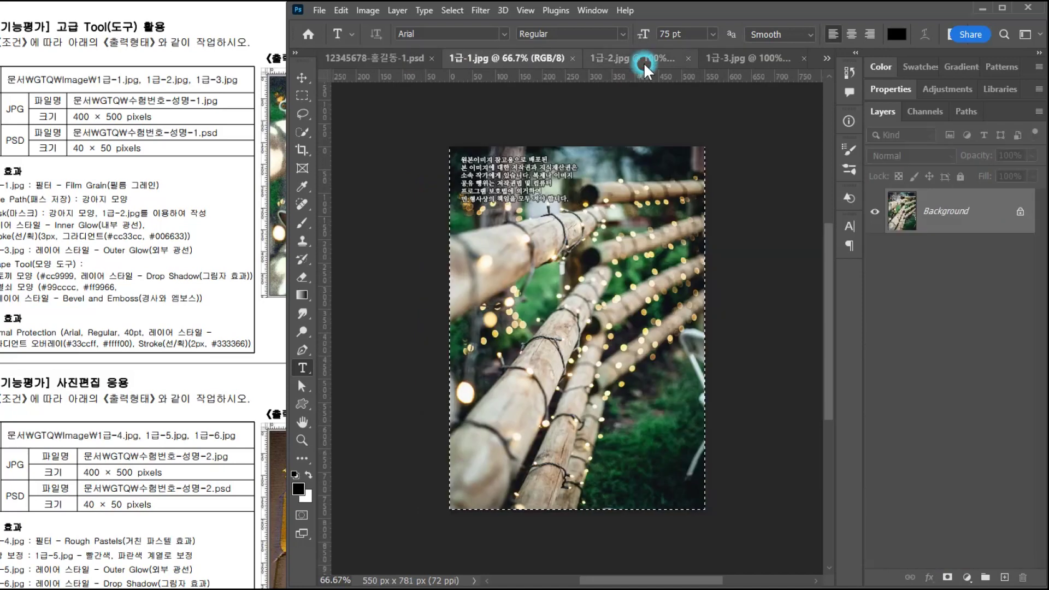
pyautogui.click(670, 59)
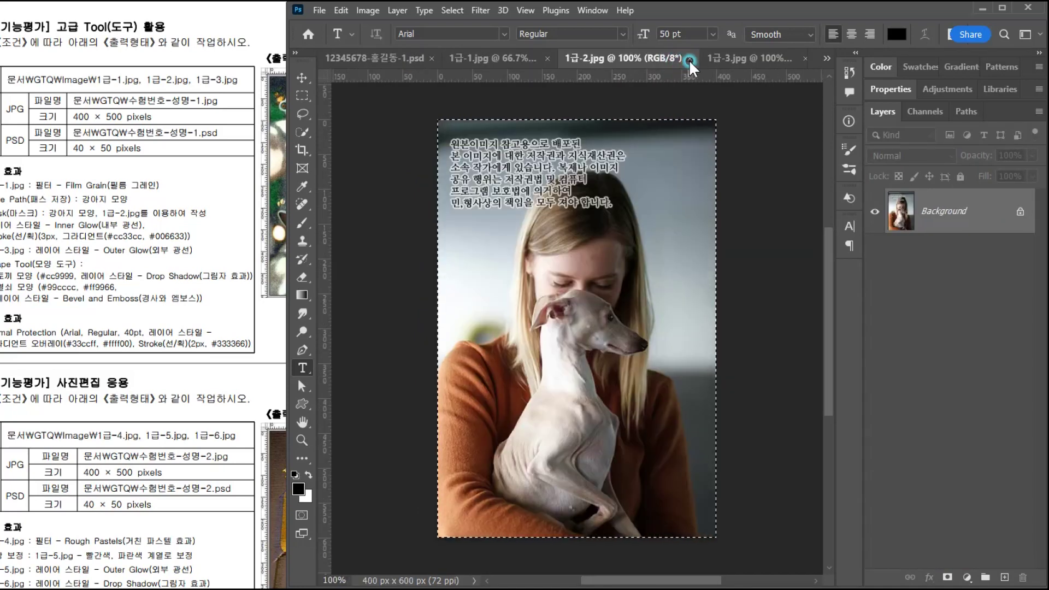
pyautogui.click(689, 60)
pyautogui.click(797, 58)
pyautogui.click(735, 57)
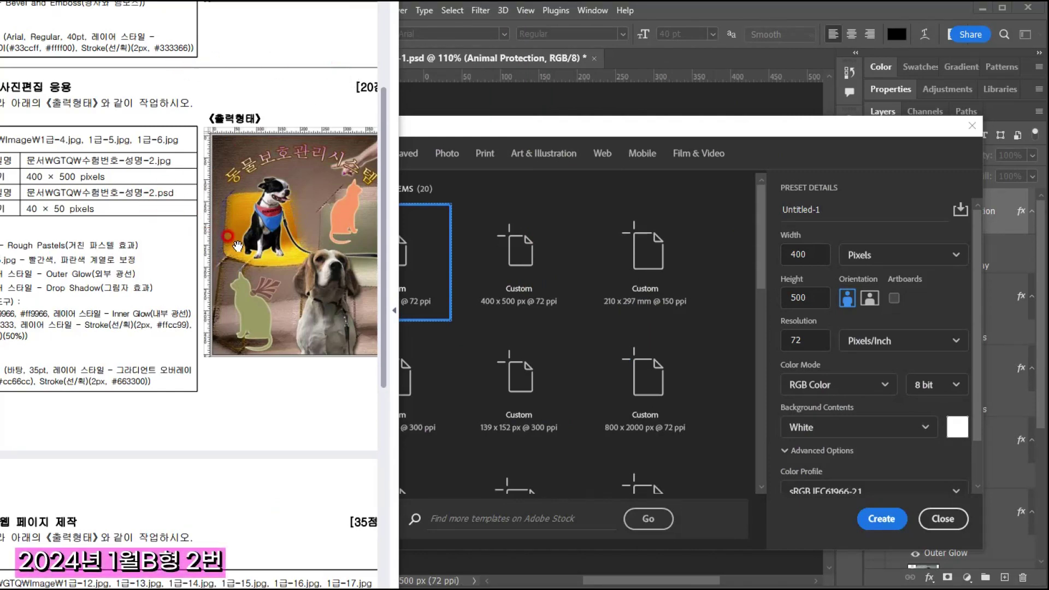
# - Check problem 2's required size in the task sheet and create a 400 × 500 pixel document at 72 pixels/inch, RGB Color, white background
pyautogui.scroll(2, 334, 261)
pyautogui.moveTo(333, 261); pyautogui.dragTo(342, 259)
pyautogui.click(469, 179)
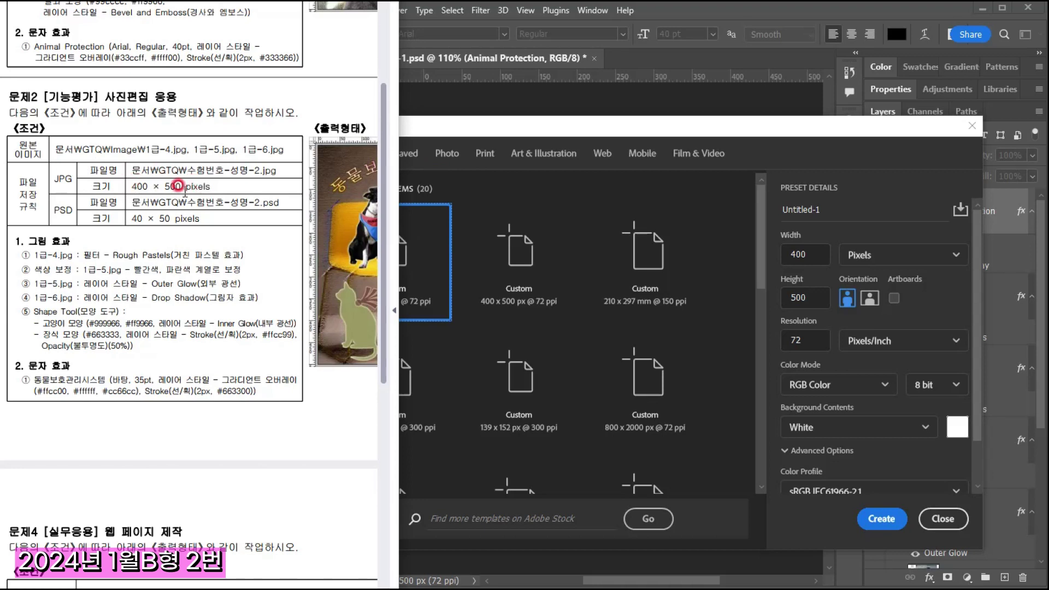
pyautogui.click(431, 126)
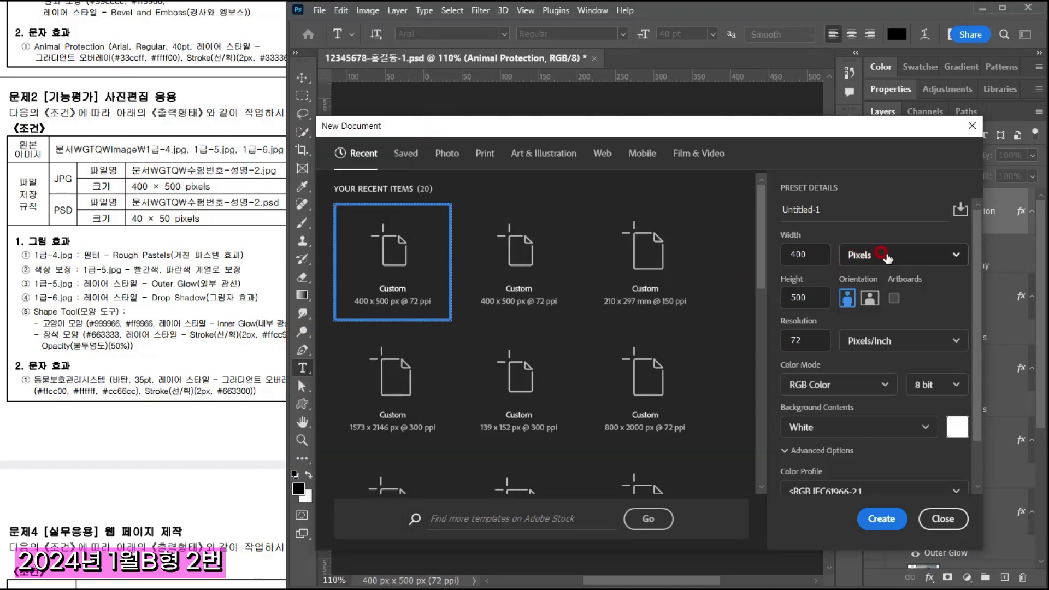
pyautogui.click(806, 343)
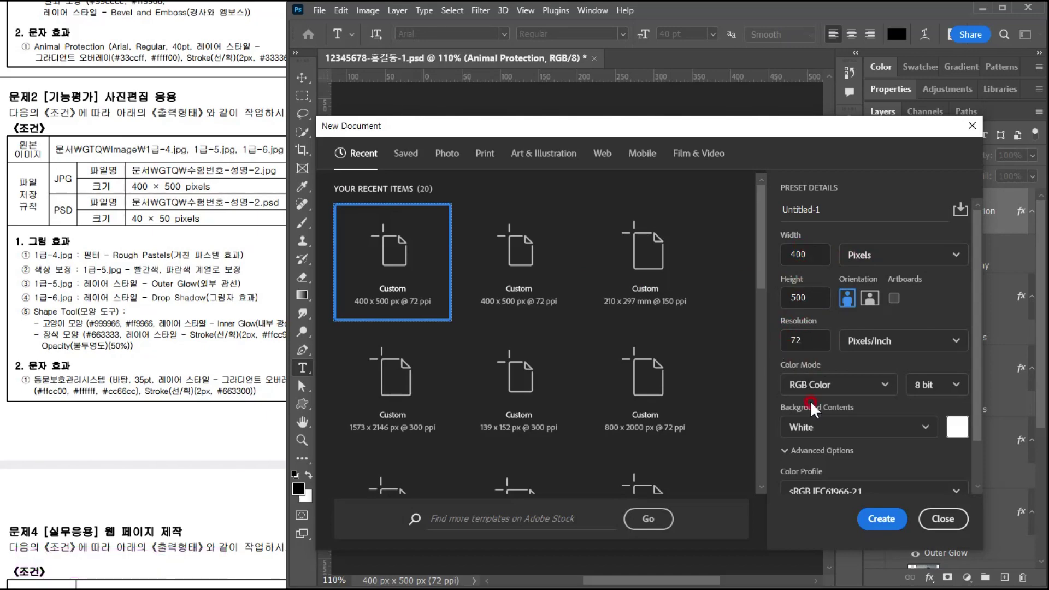
pyautogui.click(881, 519)
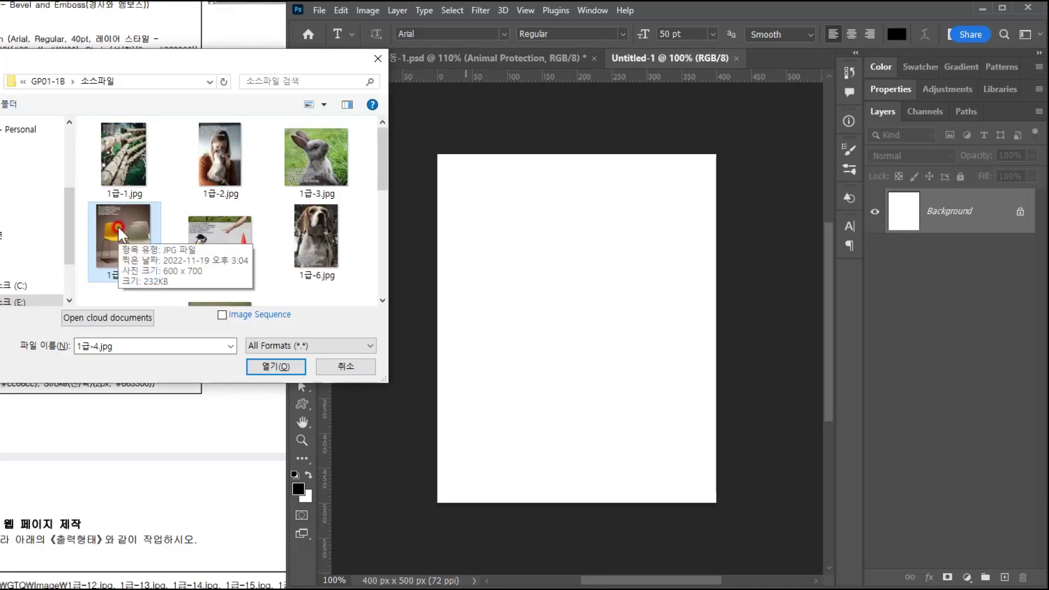
# - Open 1급-4.jpg from the 소스파일 folder and copy the whole chair image
pyautogui.doubleClick(122, 221)
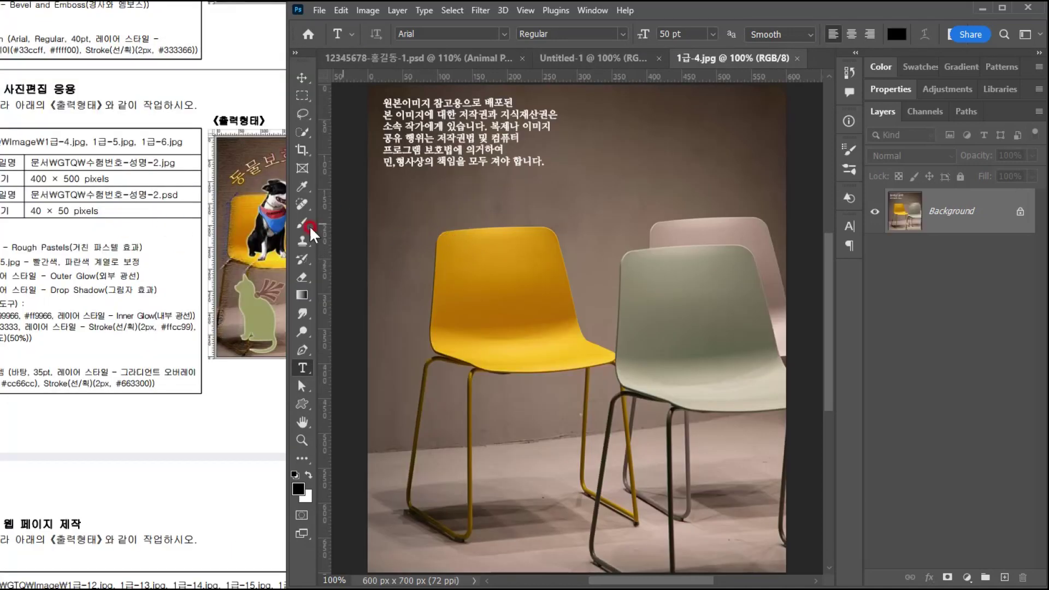
pyautogui.click(235, 227)
pyautogui.click(714, 59)
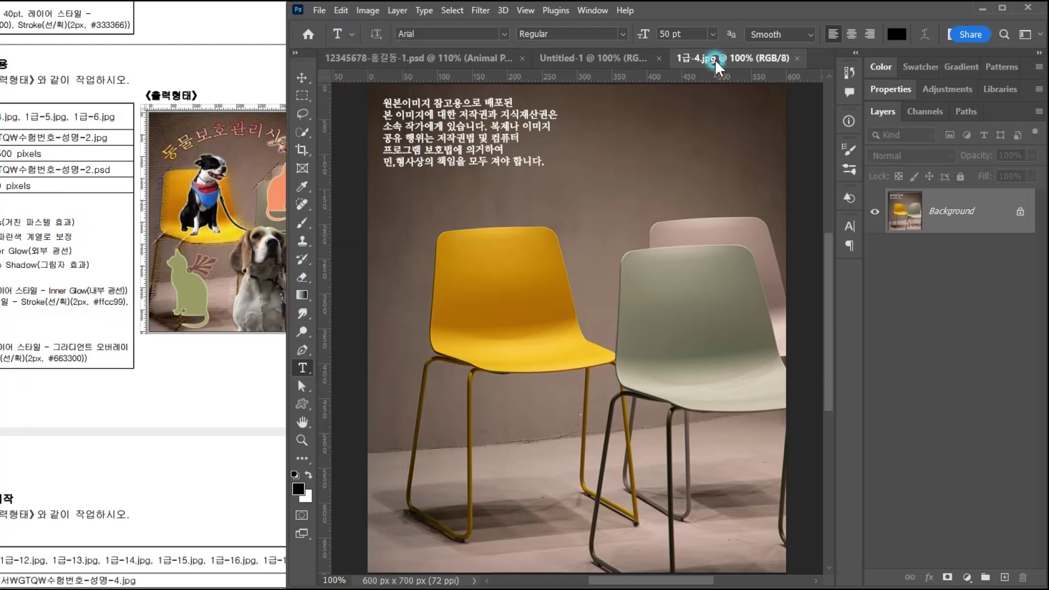
pyautogui.click(432, 61)
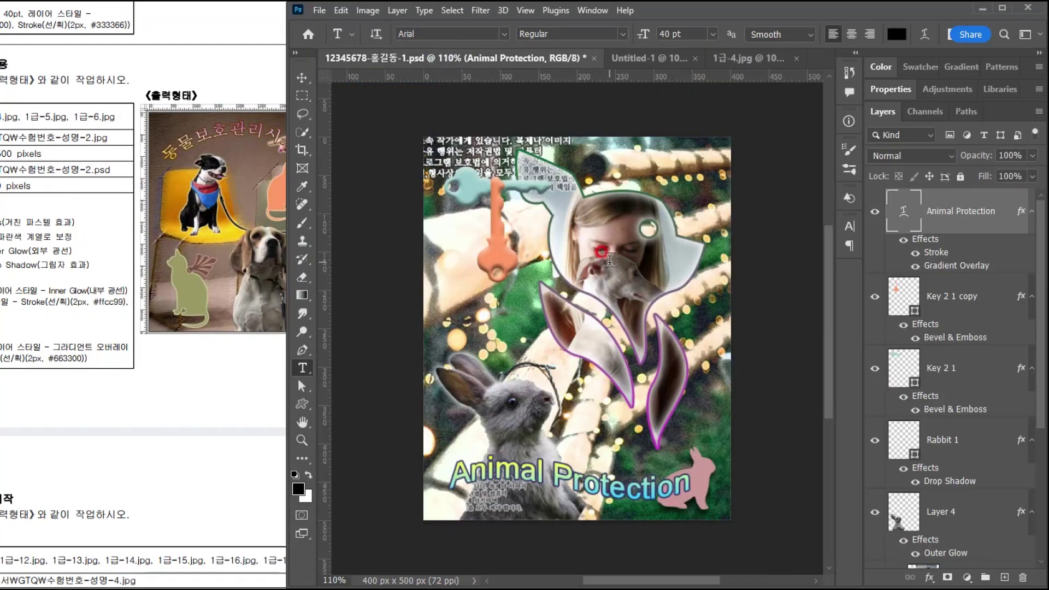
# - Paste the chair image into Untitled-1, scale it to 80.71%, and position it to match the sample output
pyautogui.click(640, 61)
pyautogui.hotkey('ctrl', 'v')
pyautogui.hotkey('ctrl', 't')
pyautogui.moveTo(646, 155); pyautogui.dragTo(641, 248)
pyautogui.moveTo(642, 381); pyautogui.dragTo(567, 253)
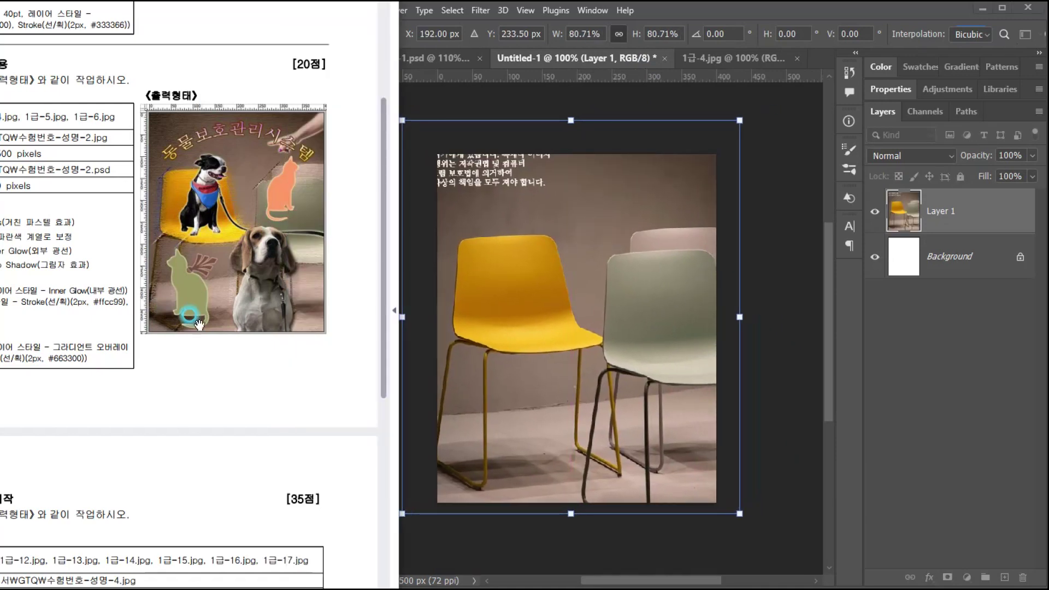
pyautogui.click(687, 335)
pyautogui.press('Return')
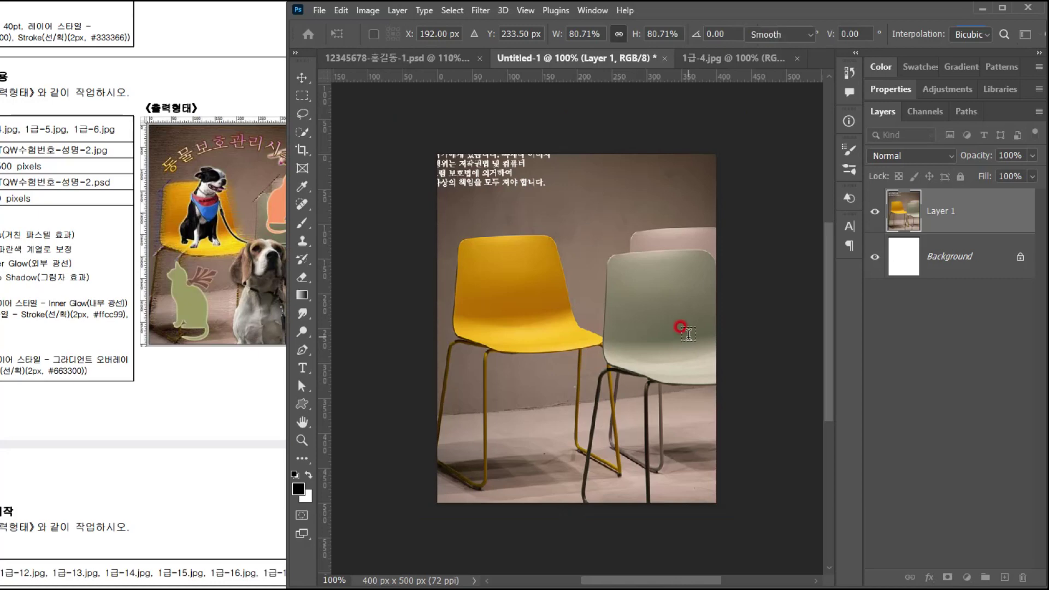
# - Apply the Artistic filter Rough Pastels from the Filter Gallery to the chair layer
pyautogui.press('t')
pyautogui.moveTo(185, 274); pyautogui.dragTo(158, 276)
pyautogui.click(399, 24)
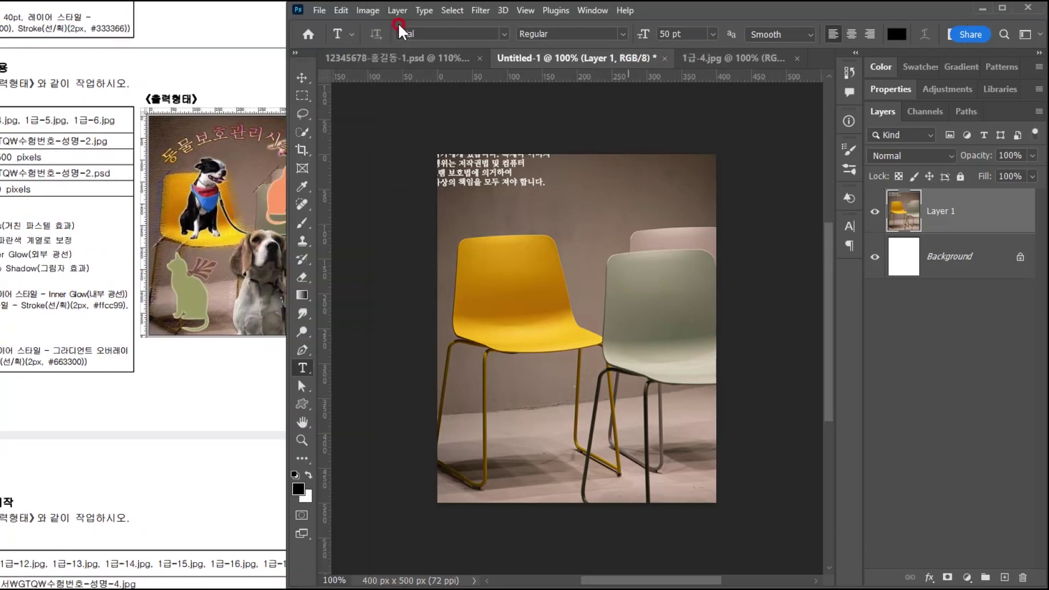
pyautogui.click(482, 9)
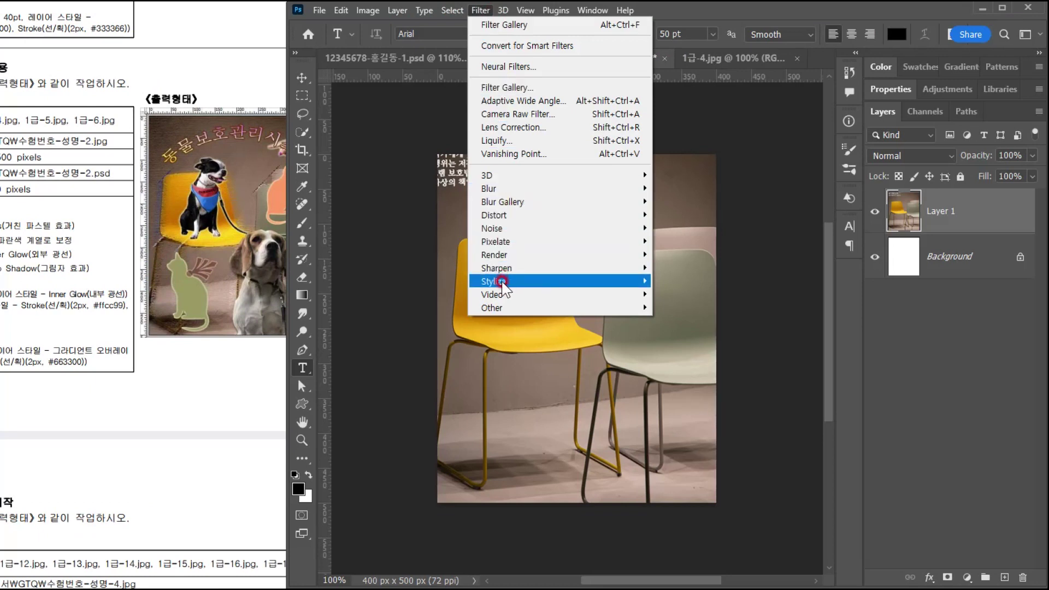
pyautogui.moveTo(494, 241)
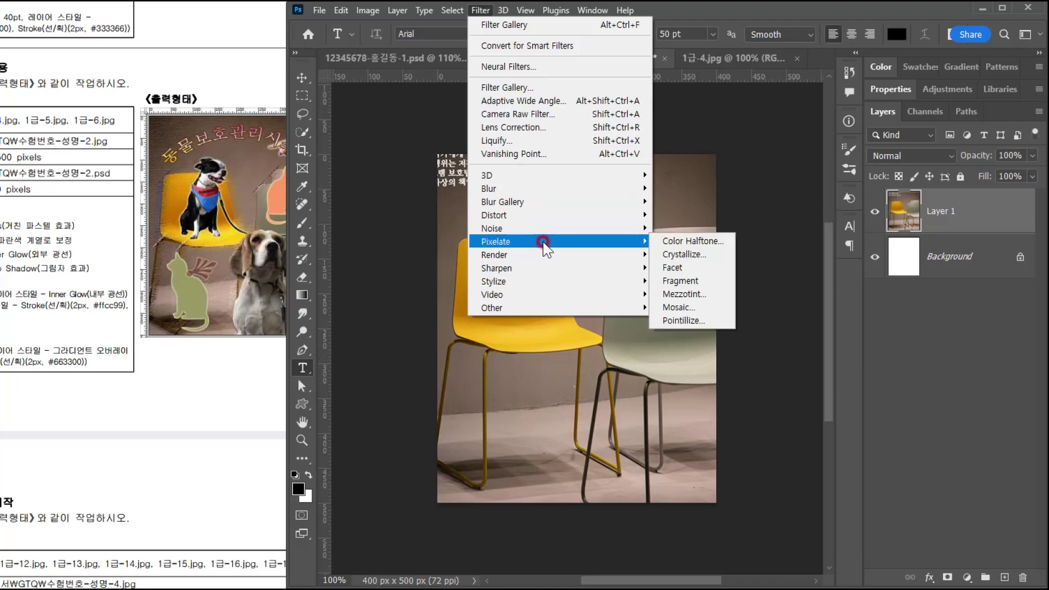
pyautogui.moveTo(622, 255)
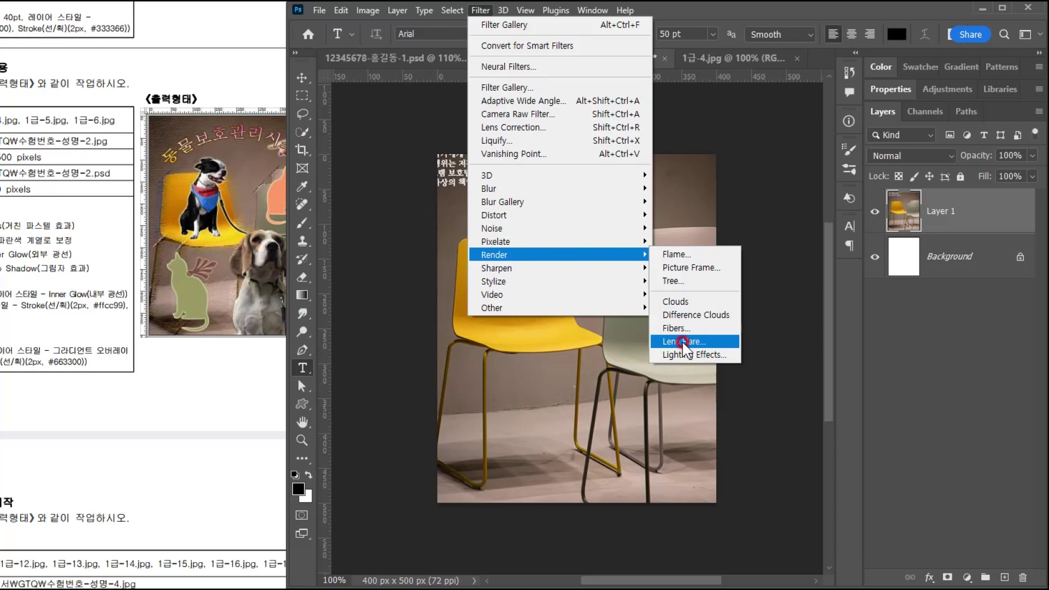
pyautogui.click(539, 86)
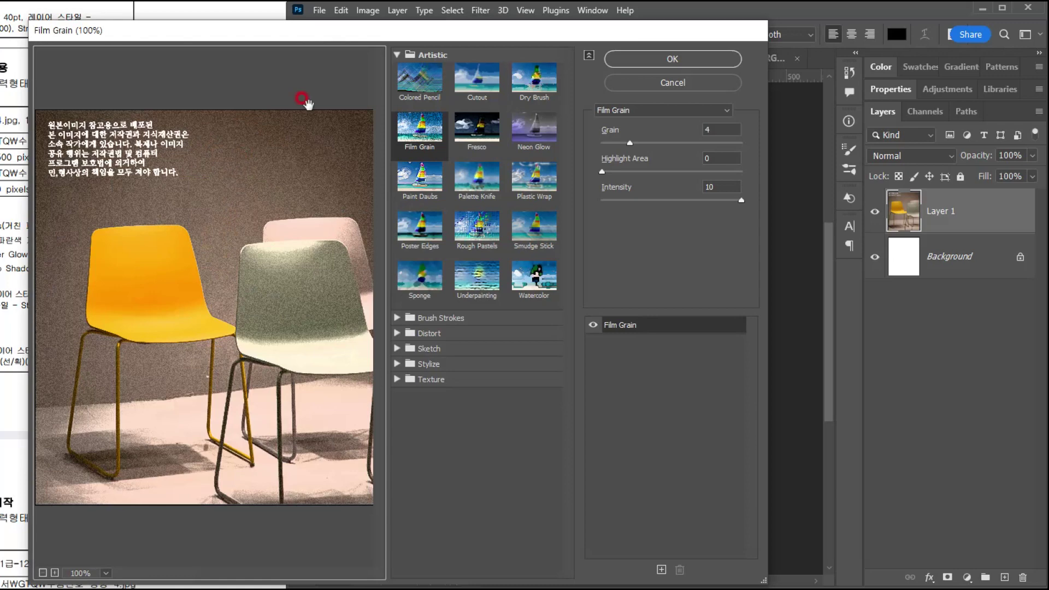
pyautogui.moveTo(135, 37); pyautogui.dragTo(509, 72)
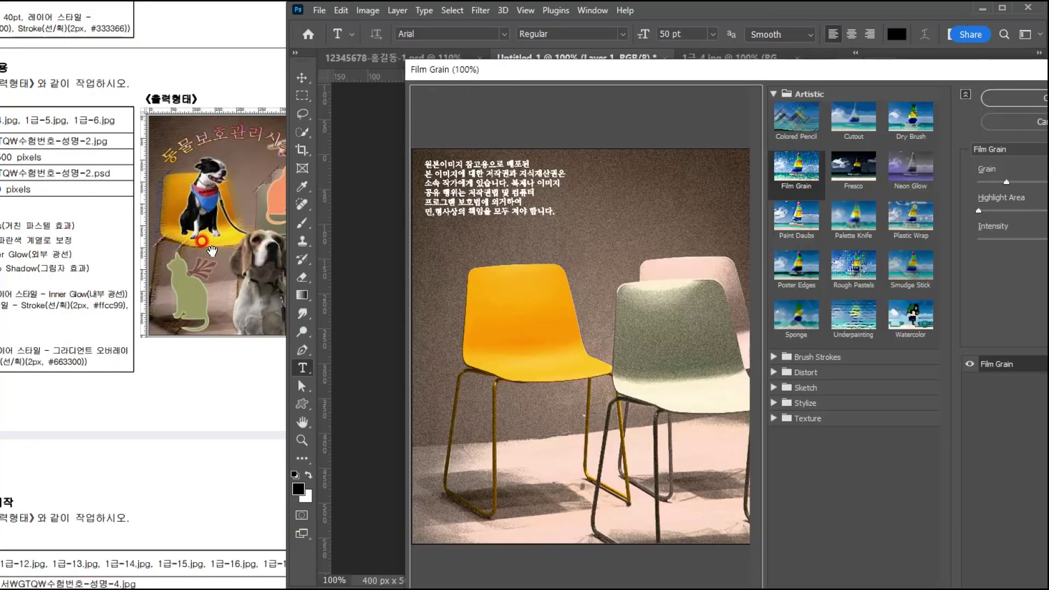
pyautogui.moveTo(756, 68); pyautogui.dragTo(638, 52)
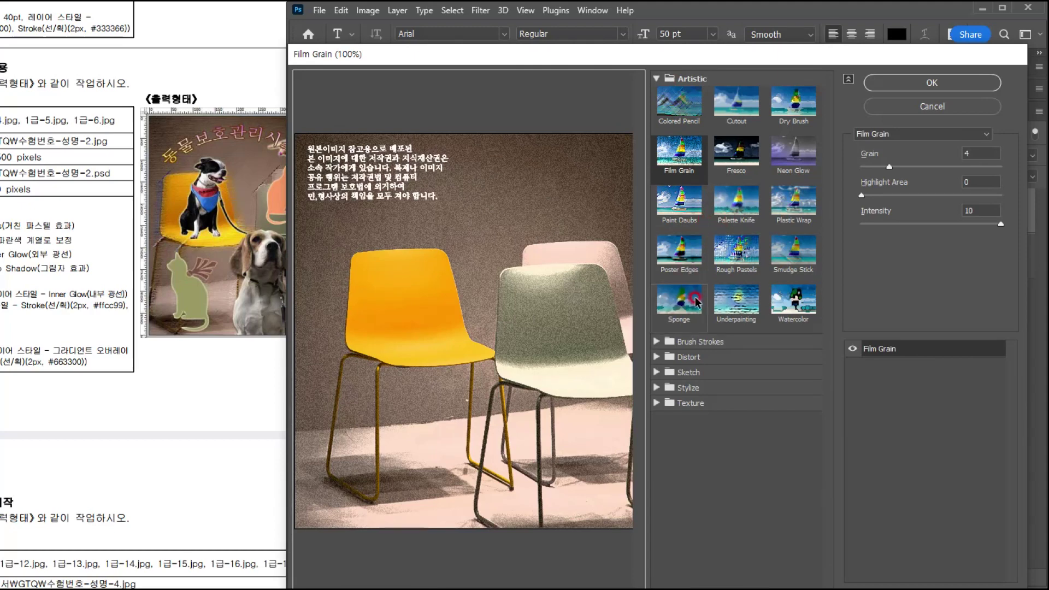
pyautogui.click(735, 255)
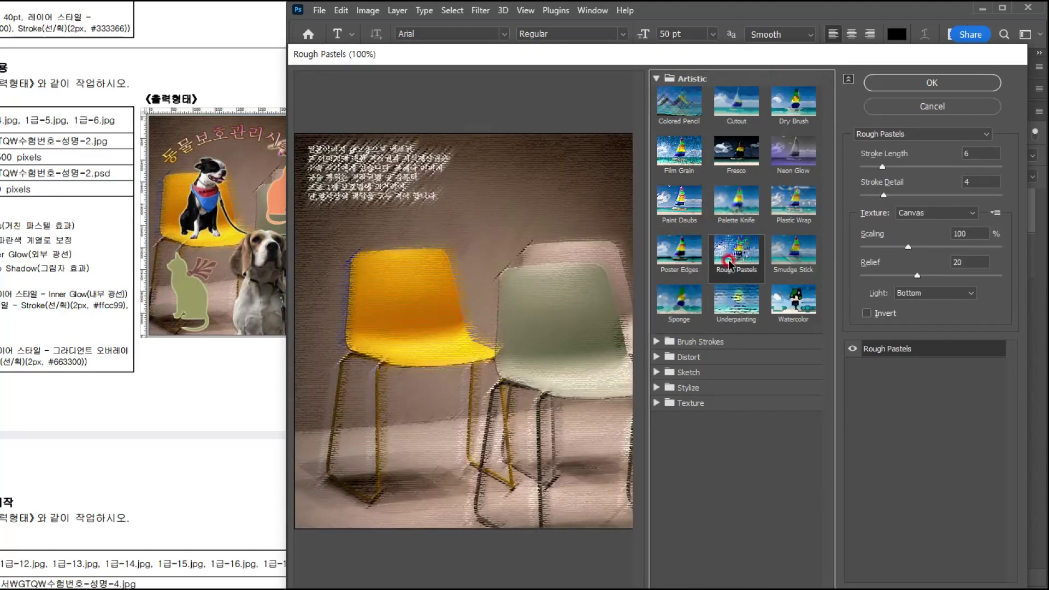
pyautogui.click(886, 79)
# - Check the next image in the task sheet, close 1급-4.jpg and open 1급-5.jpg
pyautogui.click(167, 298)
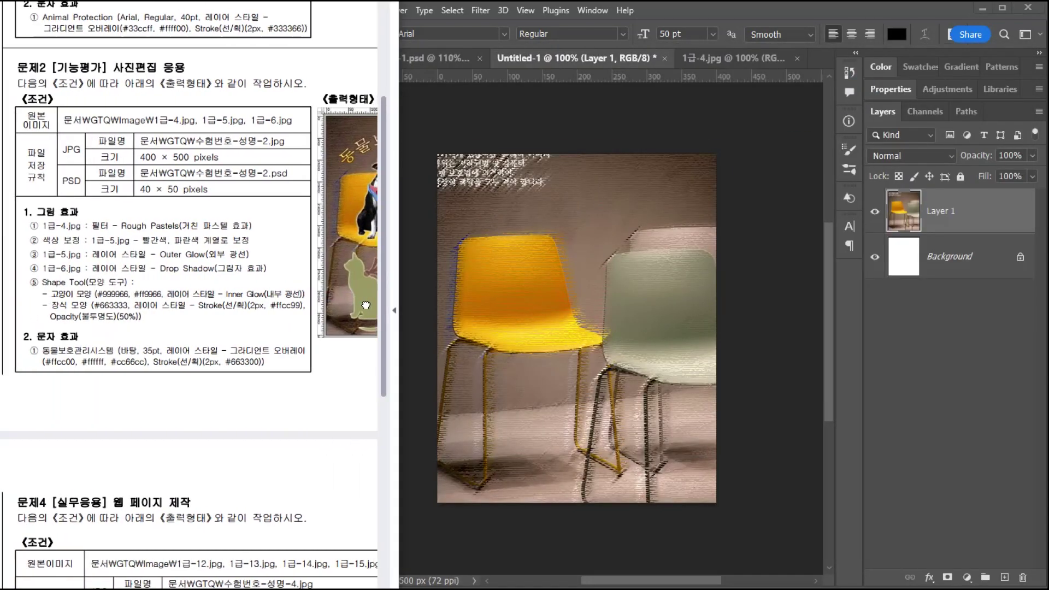
pyautogui.moveTo(332, 303); pyautogui.dragTo(267, 299)
pyautogui.click(669, 84)
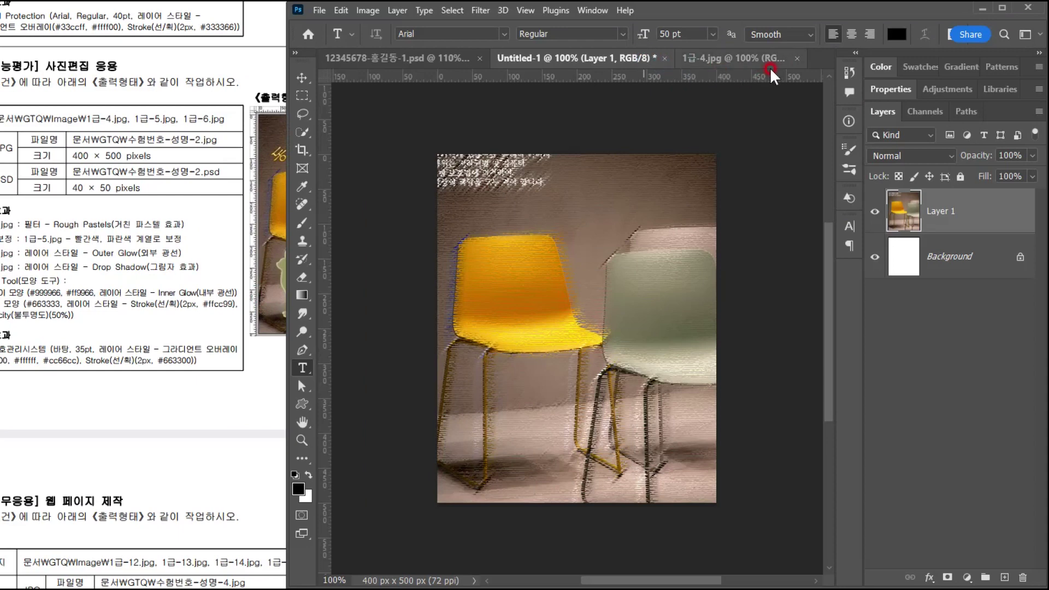
pyautogui.click(797, 58)
pyautogui.click(667, 212)
pyautogui.hotkey('ctrl', 'o')
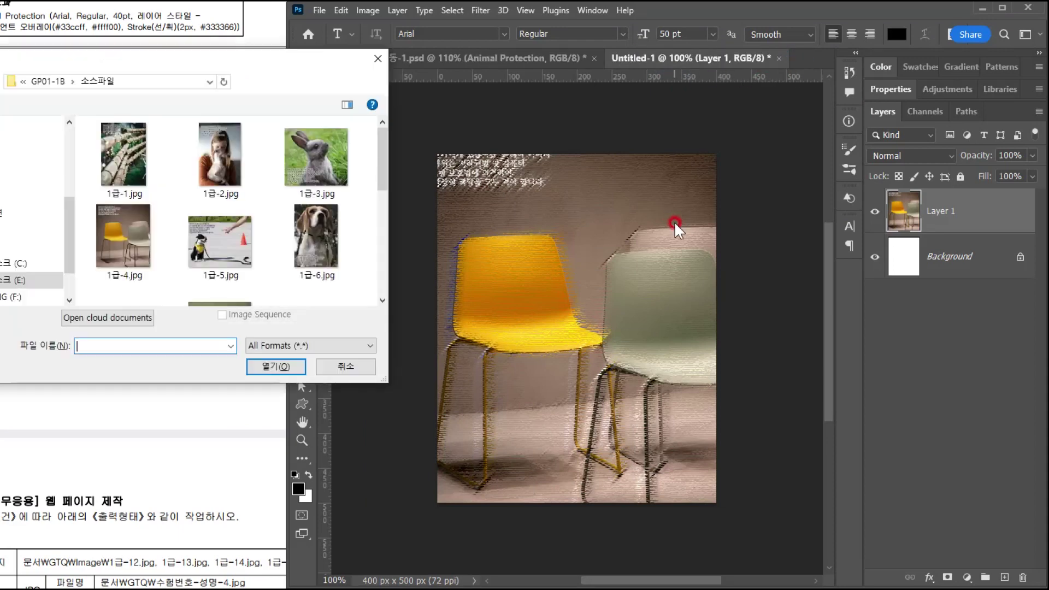
pyautogui.click(224, 249)
pyautogui.doubleClick(224, 249)
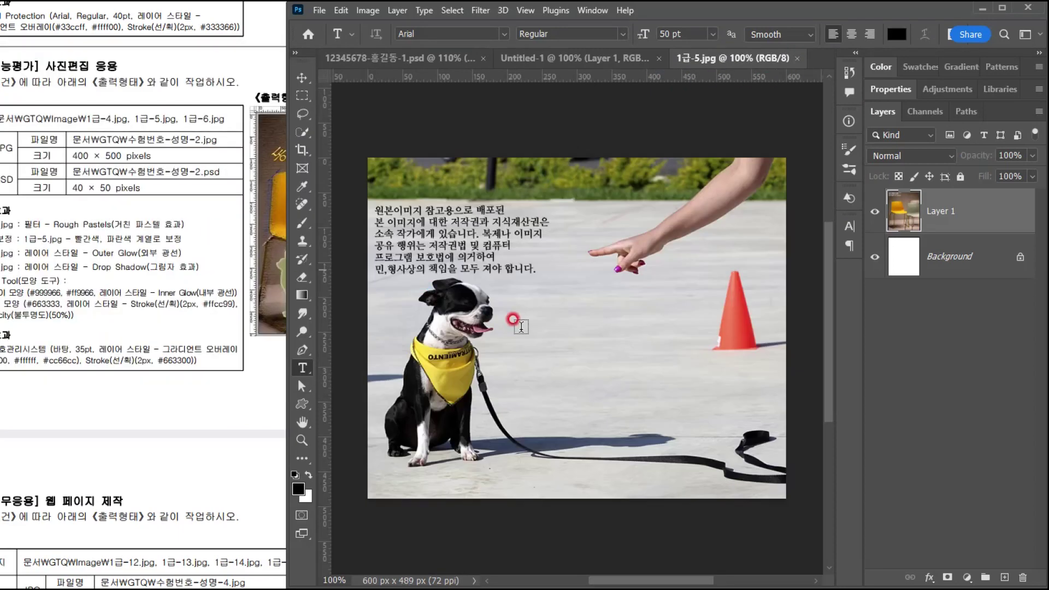
# - Compare the sample output with 1급-5.jpg to see which parts of the dog, scarf, leash and hand are needed
pyautogui.click(238, 313)
pyautogui.moveTo(292, 260); pyautogui.dragTo(188, 252)
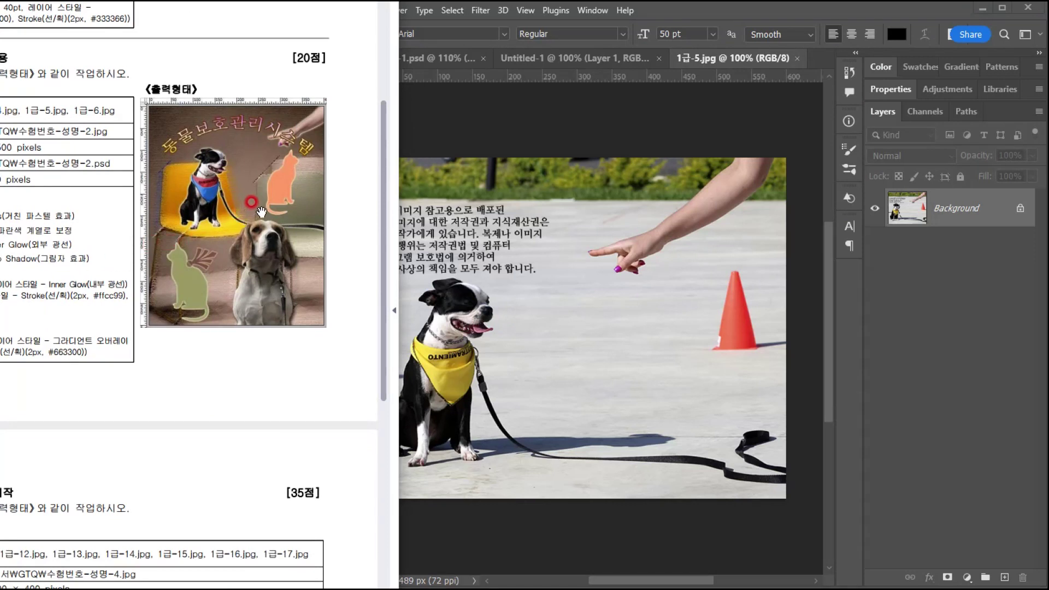
pyautogui.click(420, 357)
pyautogui.click(483, 404)
pyautogui.click(159, 206)
pyautogui.click(550, 425)
pyautogui.click(420, 330)
# - Select the dog with the Quick Selection tool and a 9 px brush, subtracting the ground between its legs
pyautogui.click(299, 127)
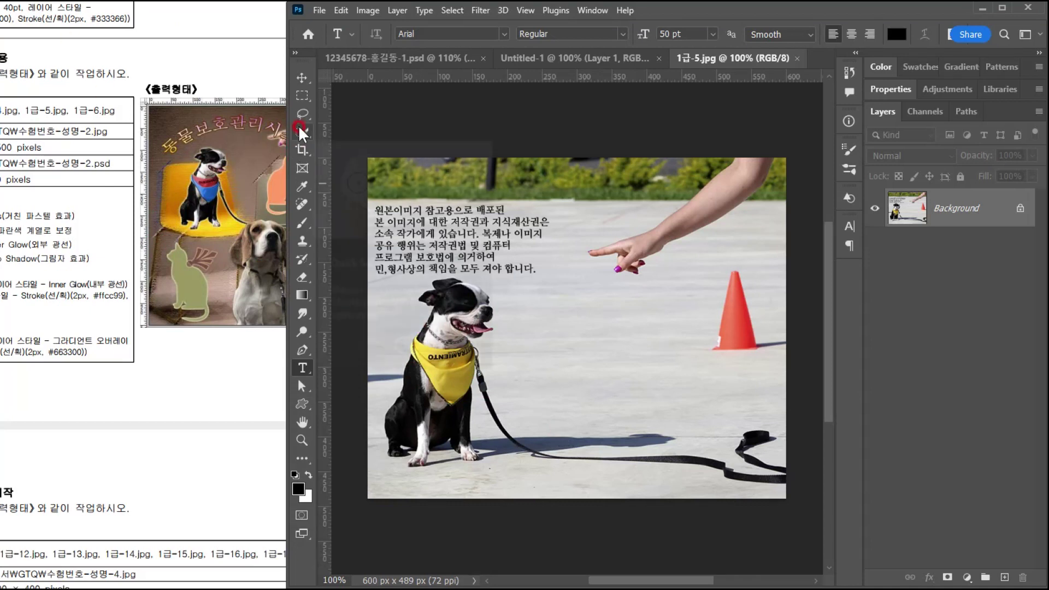
pyautogui.moveTo(449, 293)
pyautogui.mouseDown()
pyautogui.moveTo(475, 319)
pyautogui.moveTo(465, 294)
pyautogui.moveTo(421, 432)
pyautogui.mouseUp()
pyautogui.scroll(5, 421, 432)
pyautogui.press('[')
pyautogui.press('[')
pyautogui.press('[')
pyautogui.press('[')
pyautogui.moveTo(419, 421)
pyautogui.mouseDown()
pyautogui.moveTo(499, 402)
pyautogui.moveTo(504, 391)
pyautogui.mouseUp()
pyautogui.press('alt')
pyautogui.keyDown('alt'); pyautogui.click(447, 404); pyautogui.keyUp('alt')
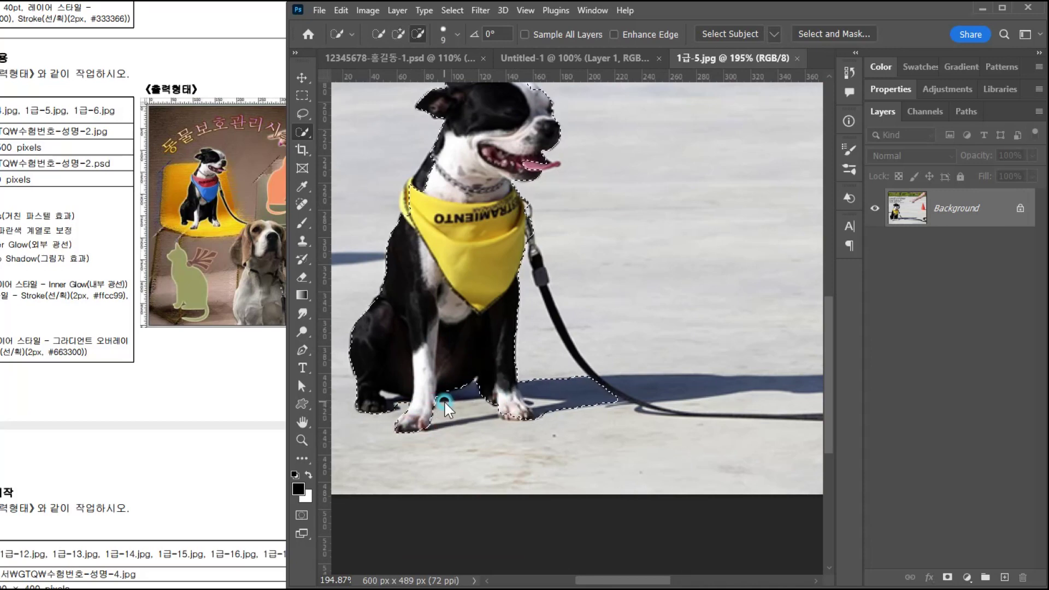
# - Add the leash to the dog selection with a 5 px Quick Selection brush and subtract the shadow behind it
pyautogui.scroll(-2, 508, 300)
pyautogui.scroll(-2, 488, 307)
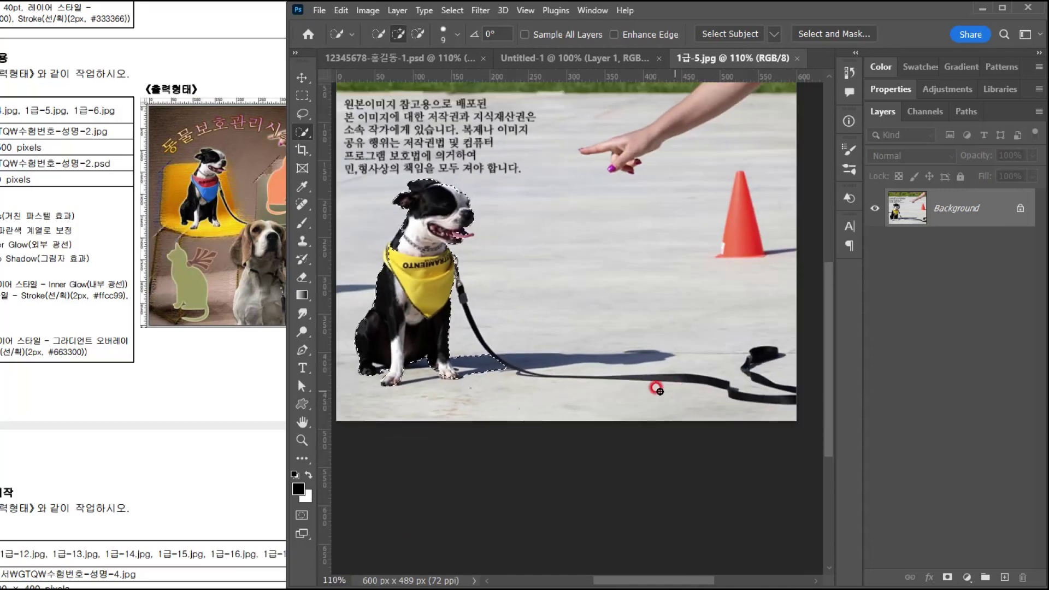
pyautogui.scroll(4, 503, 317)
pyautogui.scroll(-3, 503, 317)
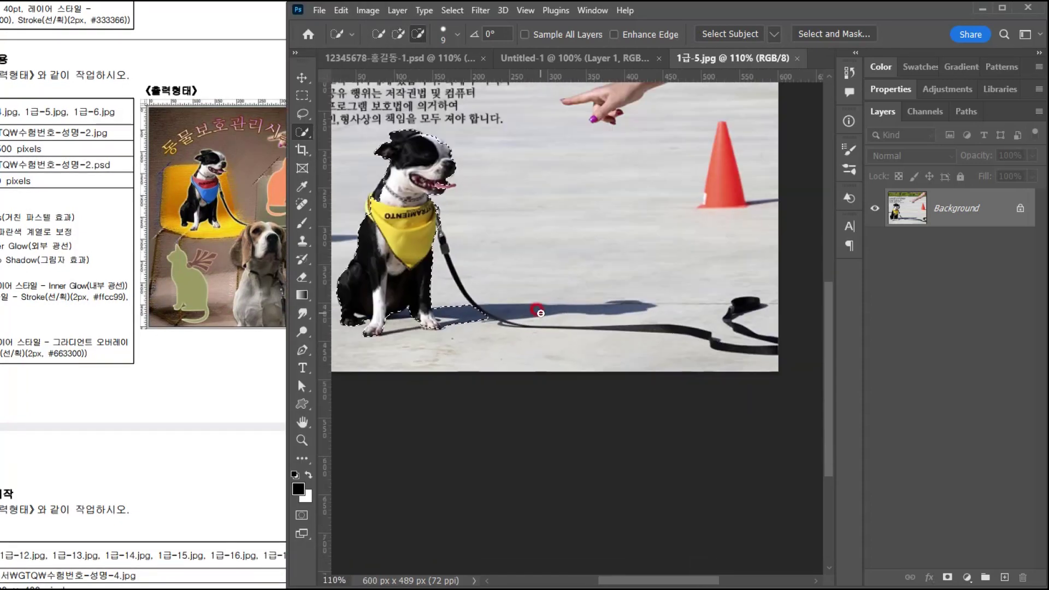
pyautogui.scroll(3, 536, 306)
pyautogui.scroll(-3, 433, 251)
pyautogui.scroll(4, 386, 219)
pyautogui.press('[')
pyautogui.press('[')
pyautogui.press('[')
pyautogui.press('[')
pyautogui.moveTo(387, 220)
pyautogui.mouseDown()
pyautogui.moveTo(499, 326)
pyautogui.moveTo(765, 337)
pyautogui.moveTo(412, 322)
pyautogui.moveTo(583, 304)
pyautogui.mouseUp()
pyautogui.press('alt')
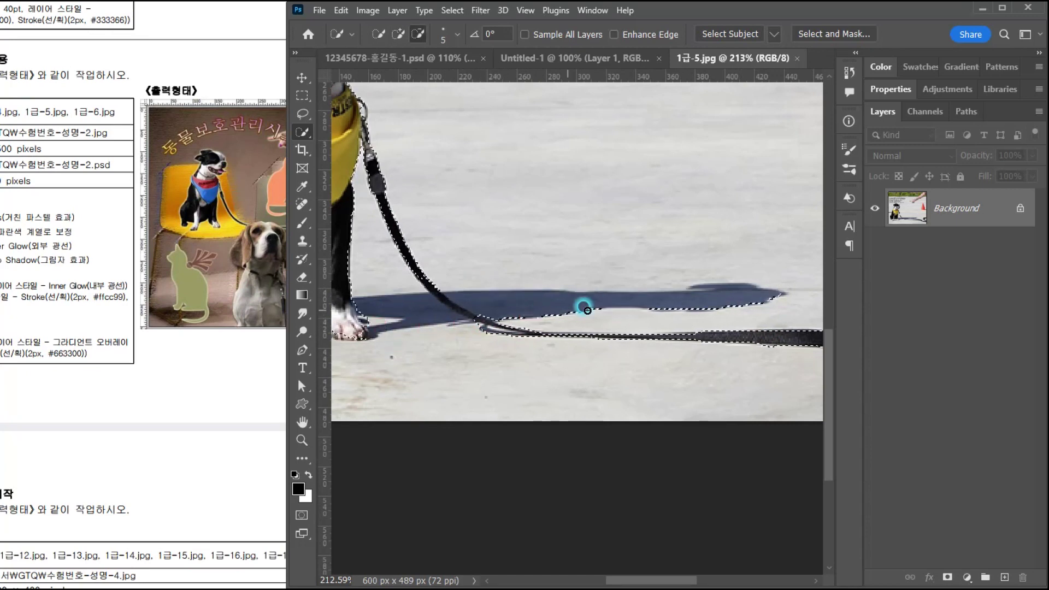
# - Refine the leash selection where it crosses the shadow with a 2 px Quick Selection brush, keeping only the leash
pyautogui.scroll(3, 389, 323)
pyautogui.press('[')
pyautogui.press('[')
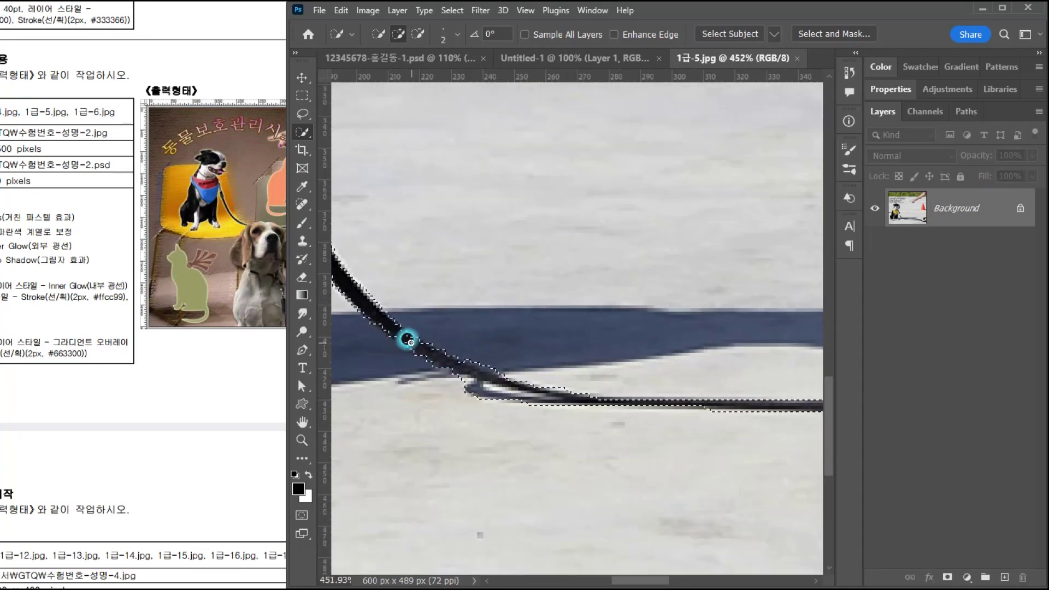
pyautogui.press('alt')
pyautogui.moveTo(447, 374); pyautogui.dragTo(544, 399)
pyautogui.scroll(-3, 625, 374)
pyautogui.moveTo(679, 375)
pyautogui.mouseDown()
pyautogui.moveTo(728, 323)
pyautogui.moveTo(761, 341)
pyautogui.mouseUp()
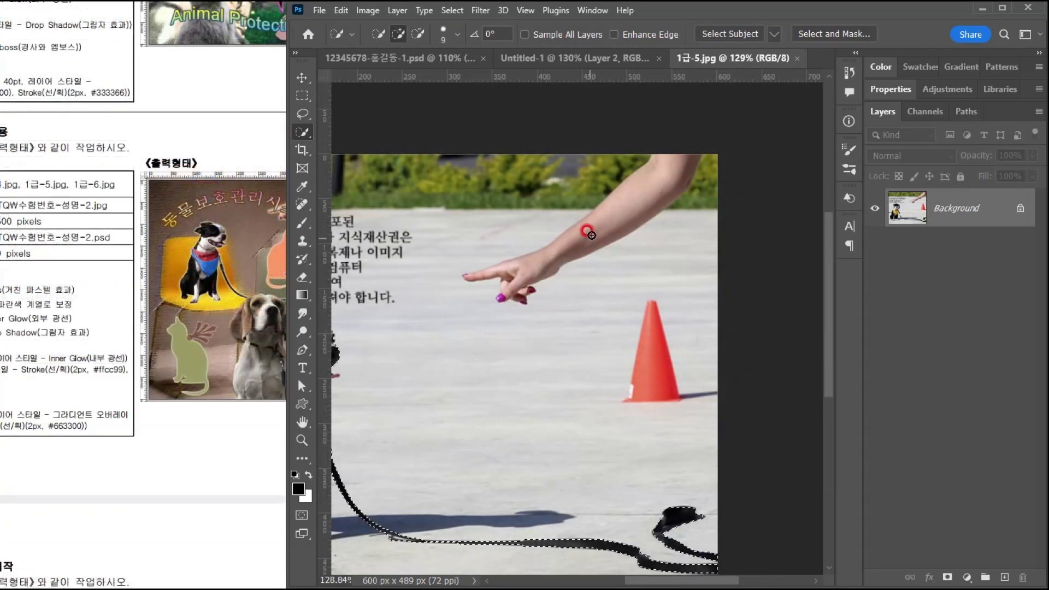
# - Add the pointing hand and arm, including the fingertips, to the selection with a 9 px Quick Selection brush
pyautogui.press('alt')
pyautogui.click(500, 293)
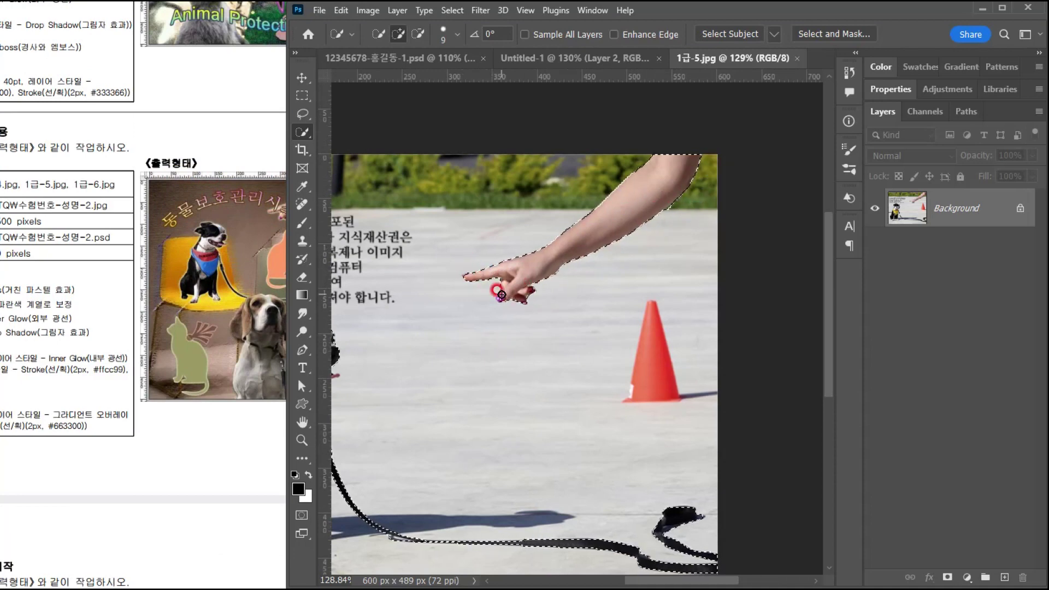
pyautogui.scroll(-3, 537, 281)
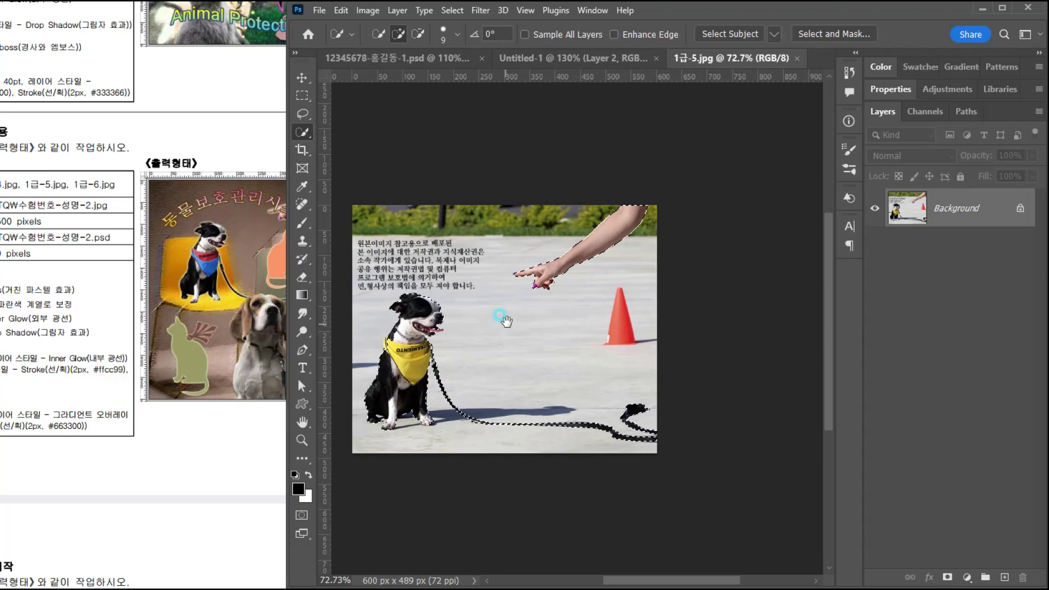
pyautogui.scroll(1, 605, 270)
pyautogui.moveTo(625, 262); pyautogui.dragTo(605, 271)
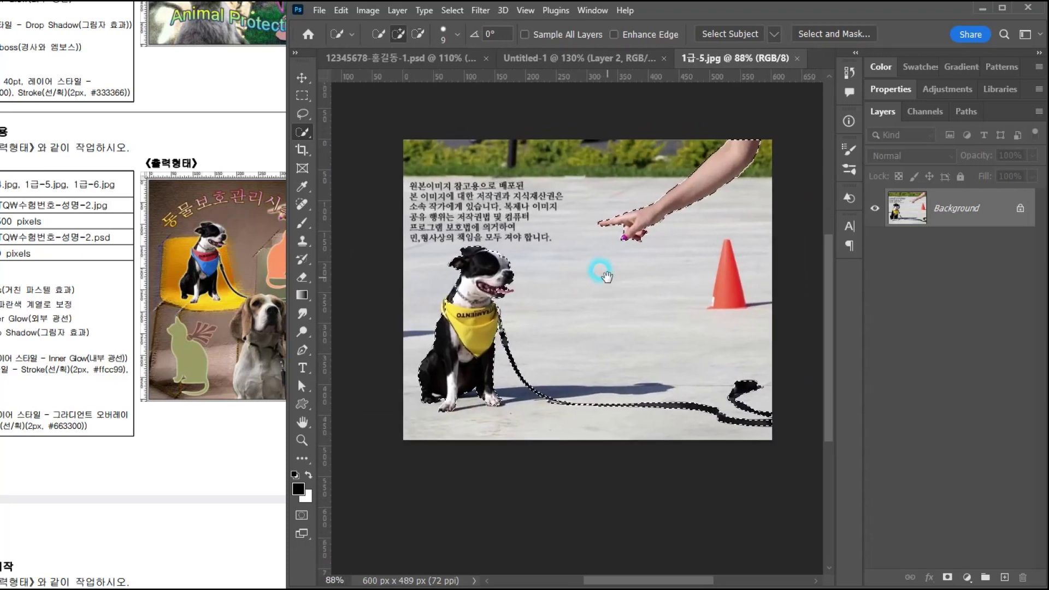
# - Delete the earlier pasted Layer 2 from Untitled-1, then copy the completed selection from 1급-5.jpg and paste it in
pyautogui.click(535, 57)
pyautogui.moveTo(983, 246); pyautogui.dragTo(1023, 577)
pyautogui.click(724, 58)
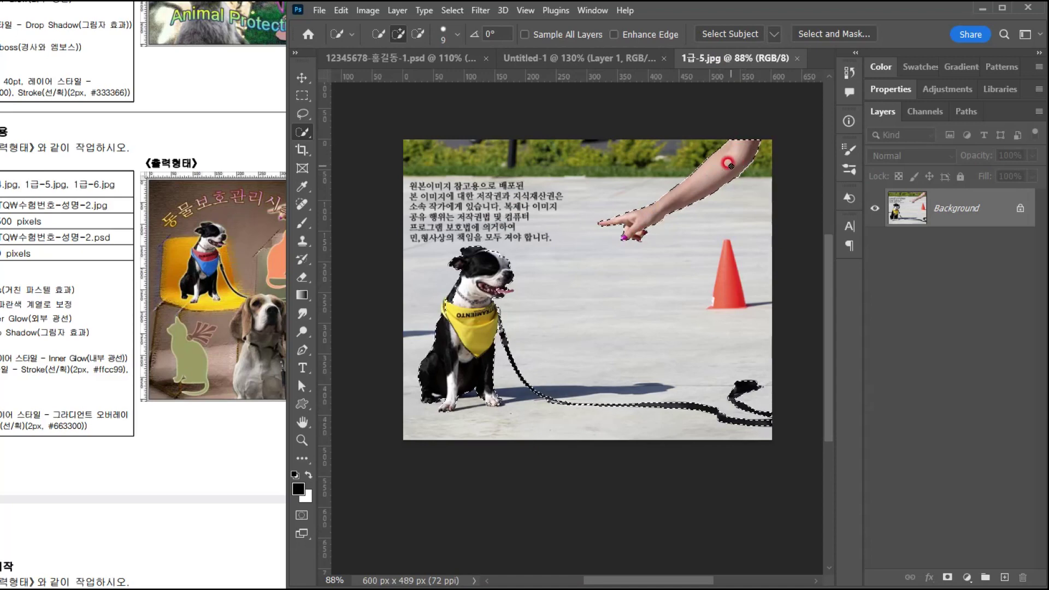
pyautogui.hotkey('ctrl', 'c')
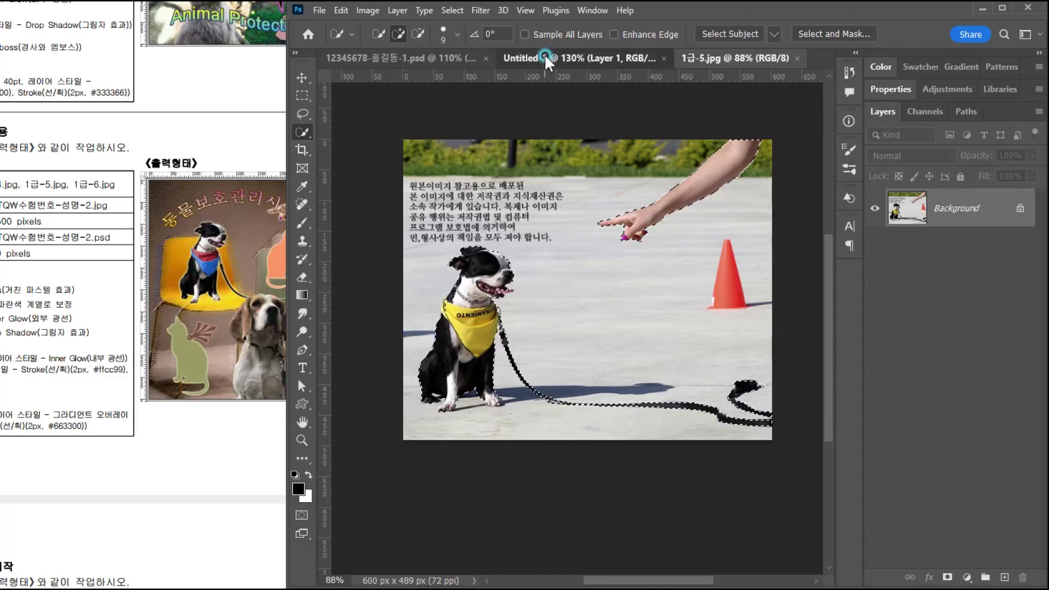
pyautogui.click(546, 58)
pyautogui.hotkey('ctrl', 'v')
# - Scale the pasted dog and hand proportionally to about 67% and place the dog on the yellow chair as in the sample
pyautogui.hotkey('ctrl', 't')
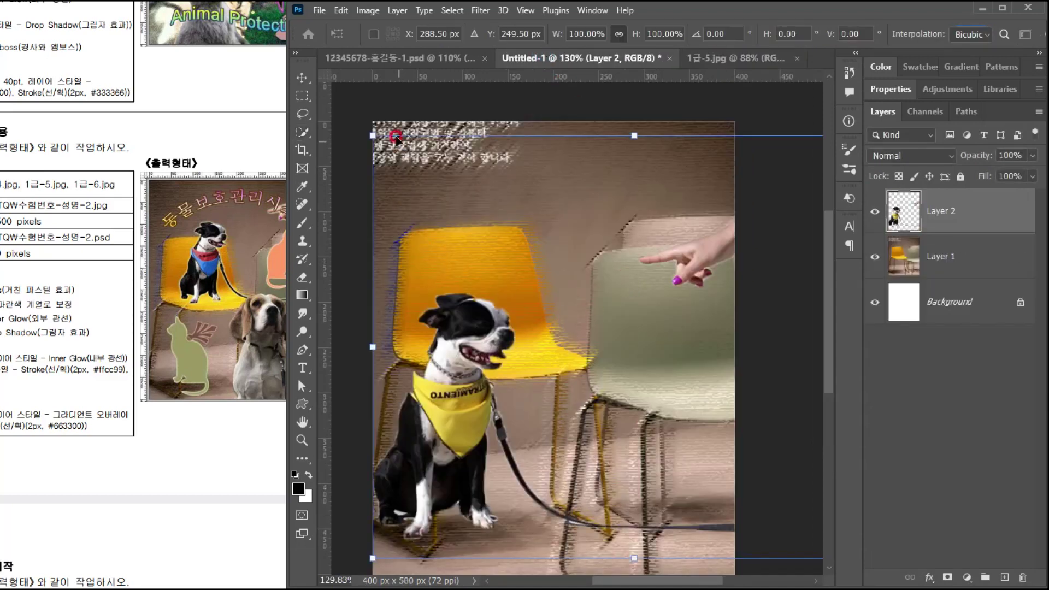
pyautogui.moveTo(372, 130); pyautogui.dragTo(510, 277)
pyautogui.moveTo(603, 392); pyautogui.dragTo(518, 211)
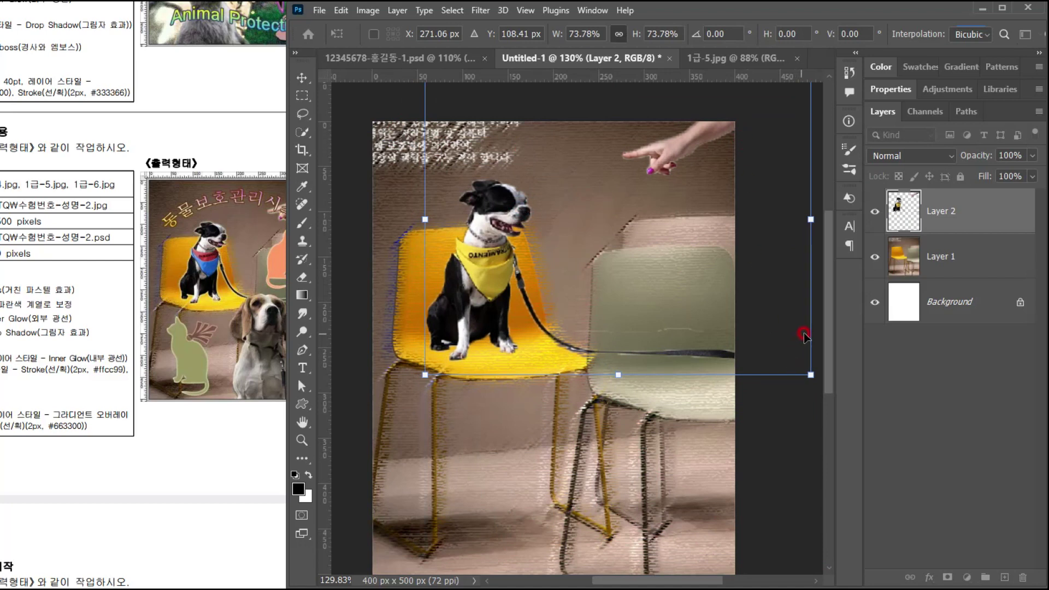
pyautogui.moveTo(810, 375); pyautogui.dragTo(775, 355)
pyautogui.moveTo(662, 310); pyautogui.dragTo(664, 333)
pyautogui.click(126, 284)
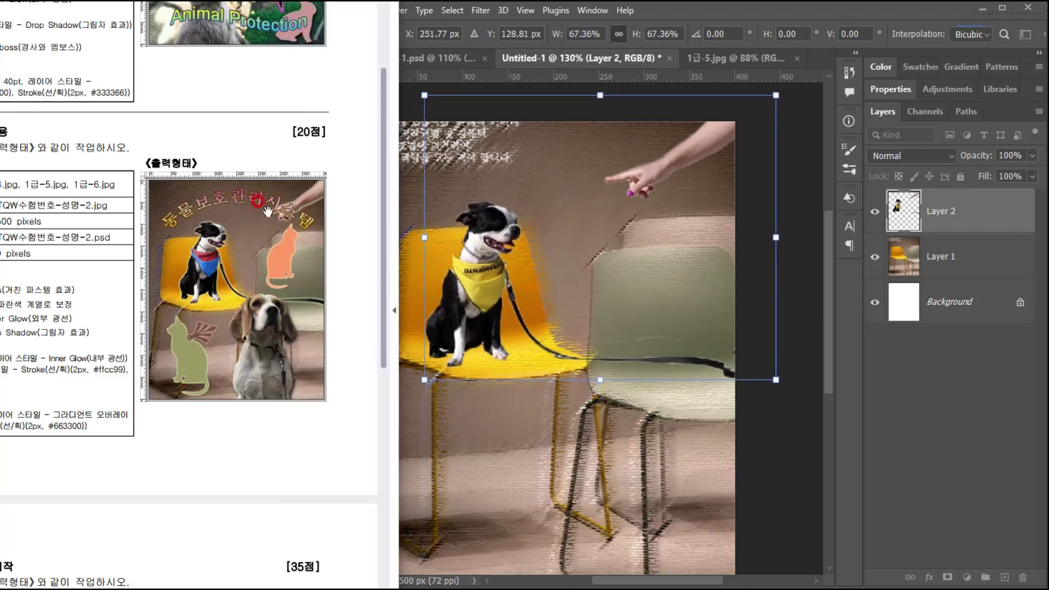
pyautogui.click(600, 284)
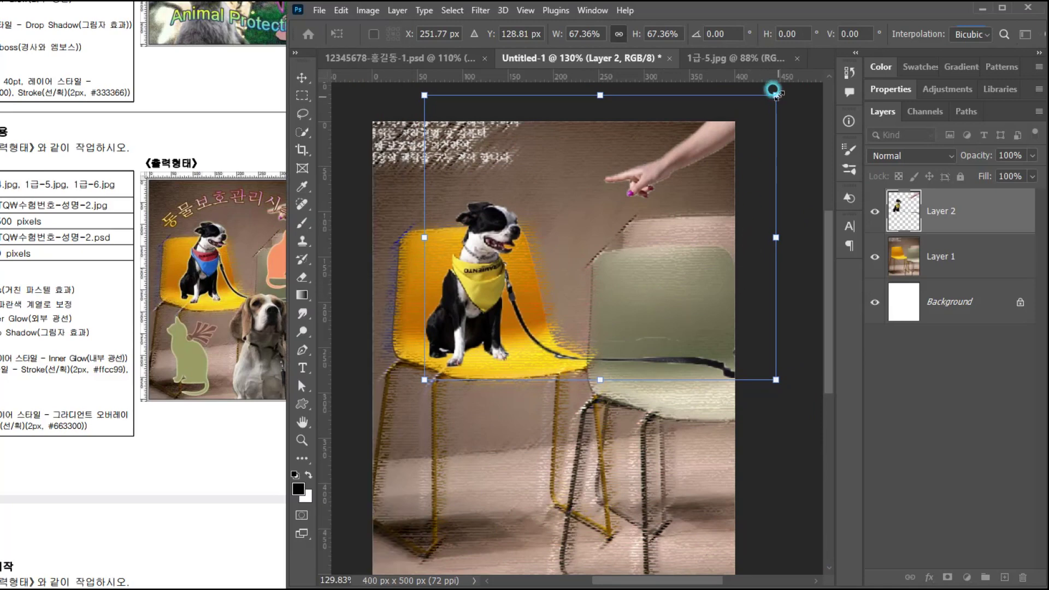
pyautogui.press('Return')
# - Check the required layer style in the task sheet and apply a white Outer Glow with 70% opacity and 10 px size to Layer 2
pyautogui.press('w')
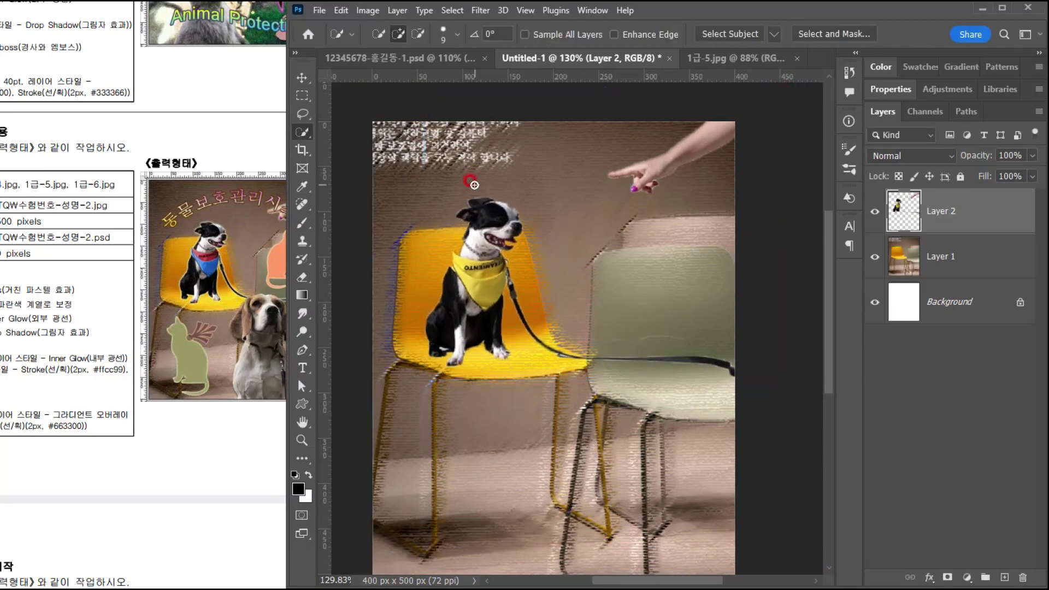
pyautogui.scroll(3, 431, 258)
pyautogui.click(25, 420)
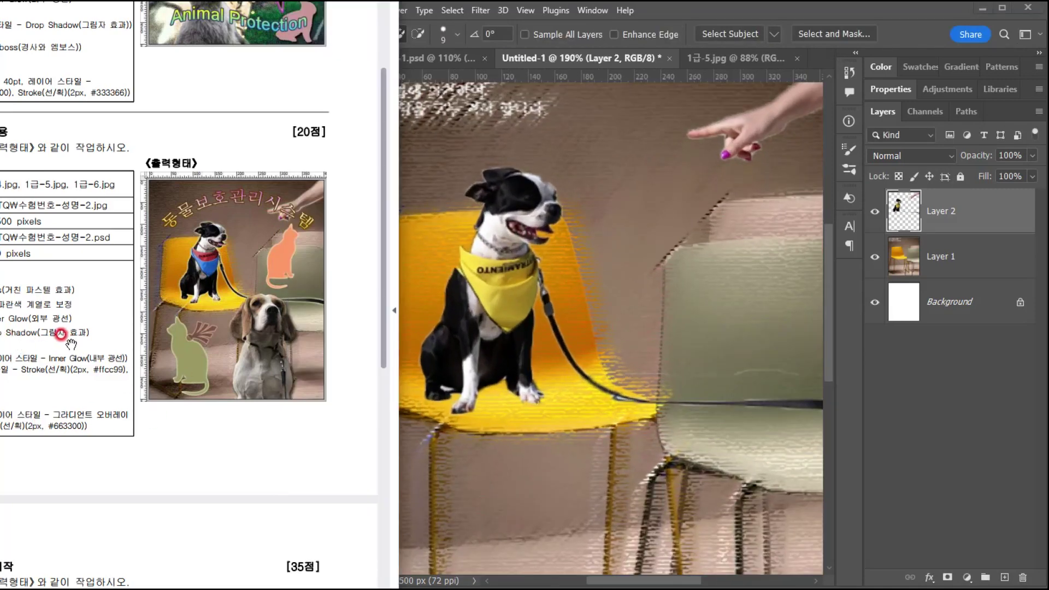
pyautogui.moveTo(140, 358)
pyautogui.mouseDown()
pyautogui.moveTo(280, 358)
pyautogui.moveTo(145, 365)
pyautogui.mouseUp()
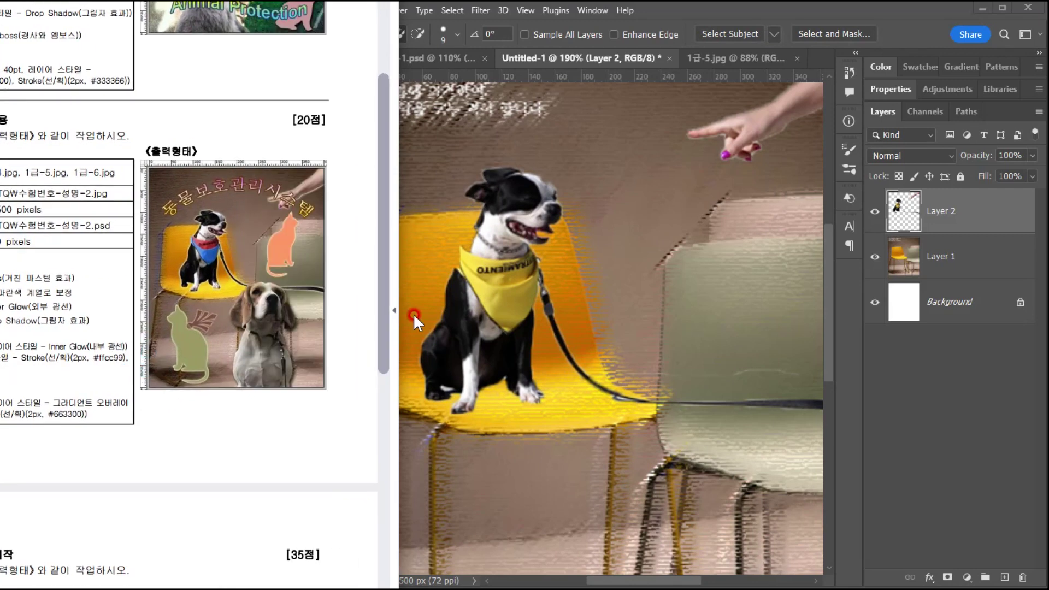
pyautogui.click(876, 6)
pyautogui.click(993, 195)
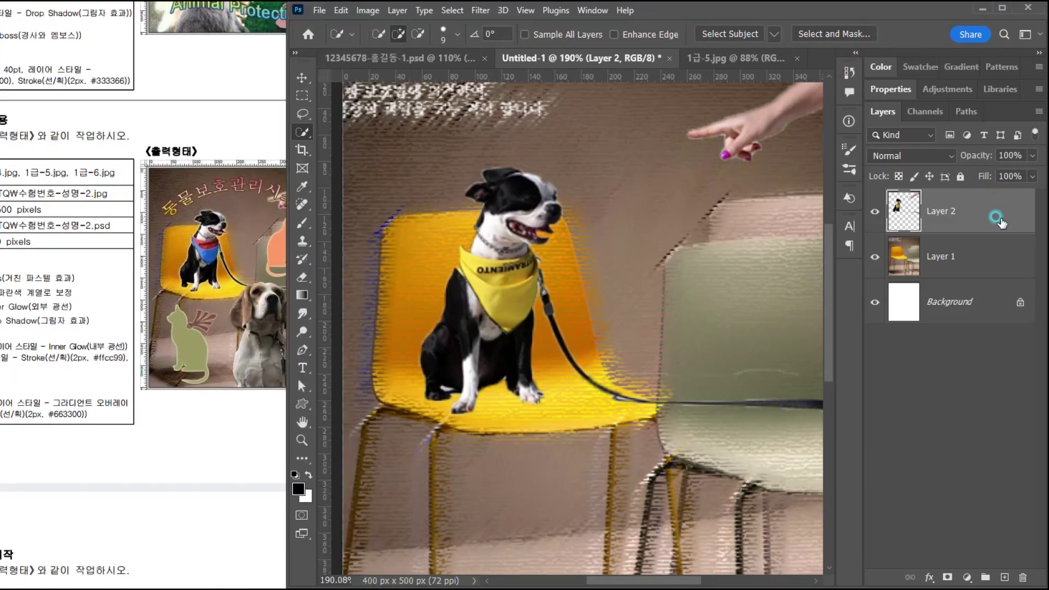
pyautogui.click(927, 579)
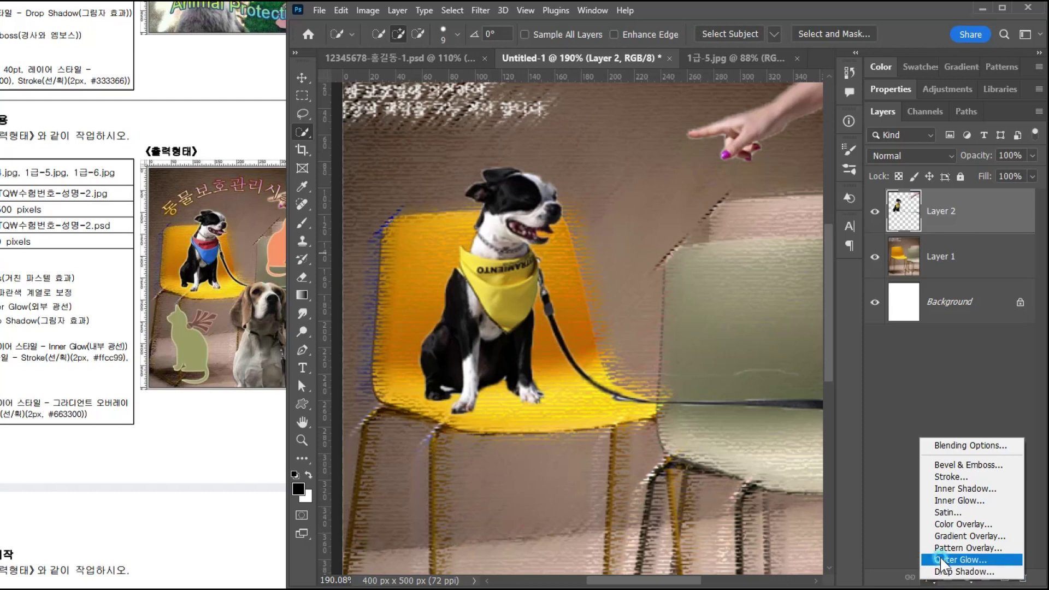
pyautogui.click(948, 557)
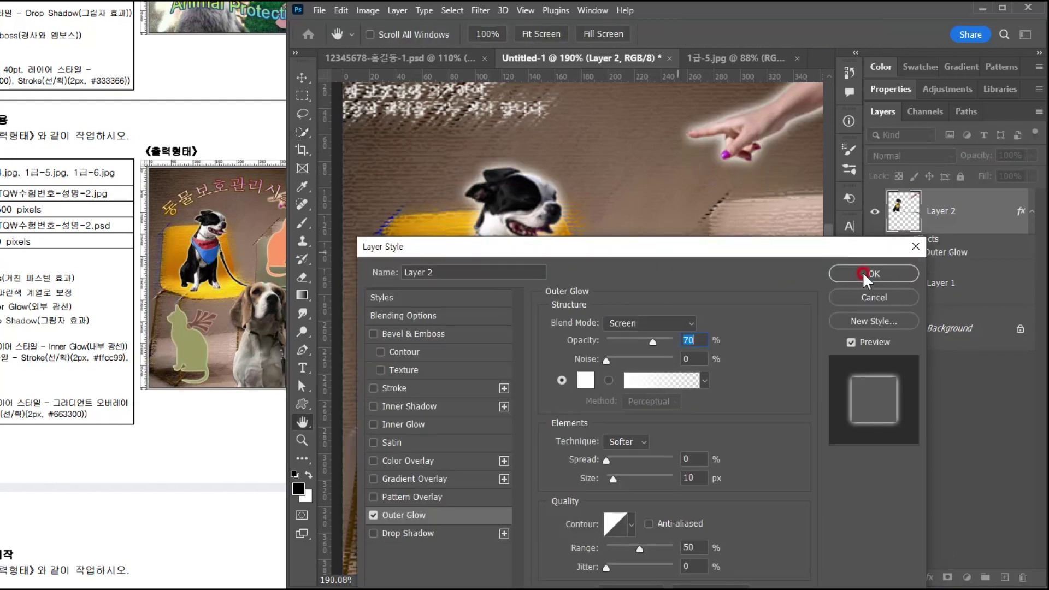
pyautogui.click(865, 276)
# - Select the upper fold of the dog's yellow scarf with the 9 px Quick Selection tool and subtract the neck
pyautogui.press('w')
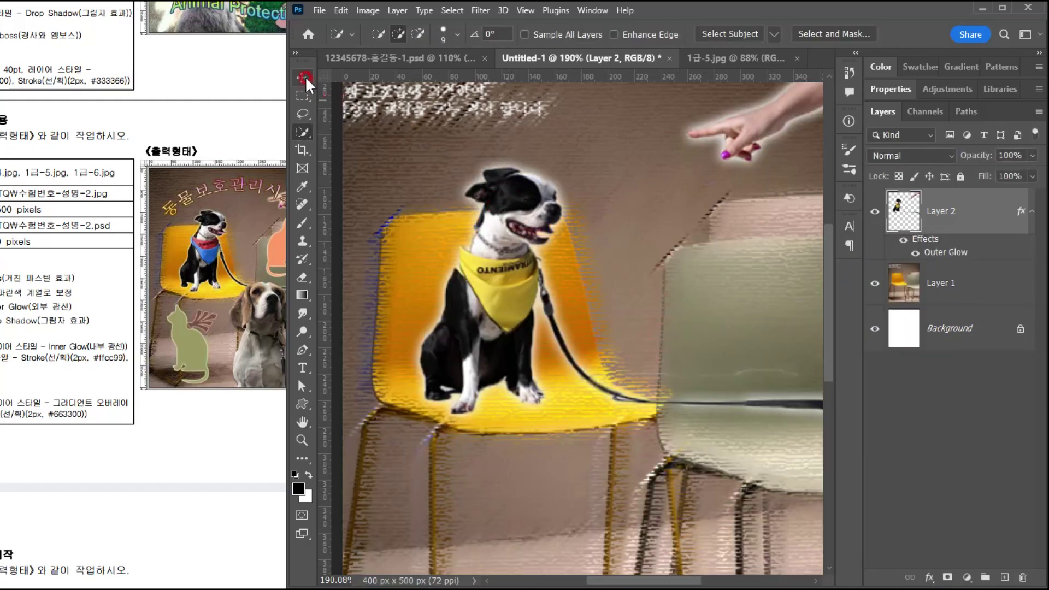
pyautogui.click(304, 80)
pyautogui.click(301, 130)
pyautogui.click(158, 244)
pyautogui.scroll(3, 167, 252)
pyautogui.click(199, 288)
pyautogui.scroll(-3, 218, 262)
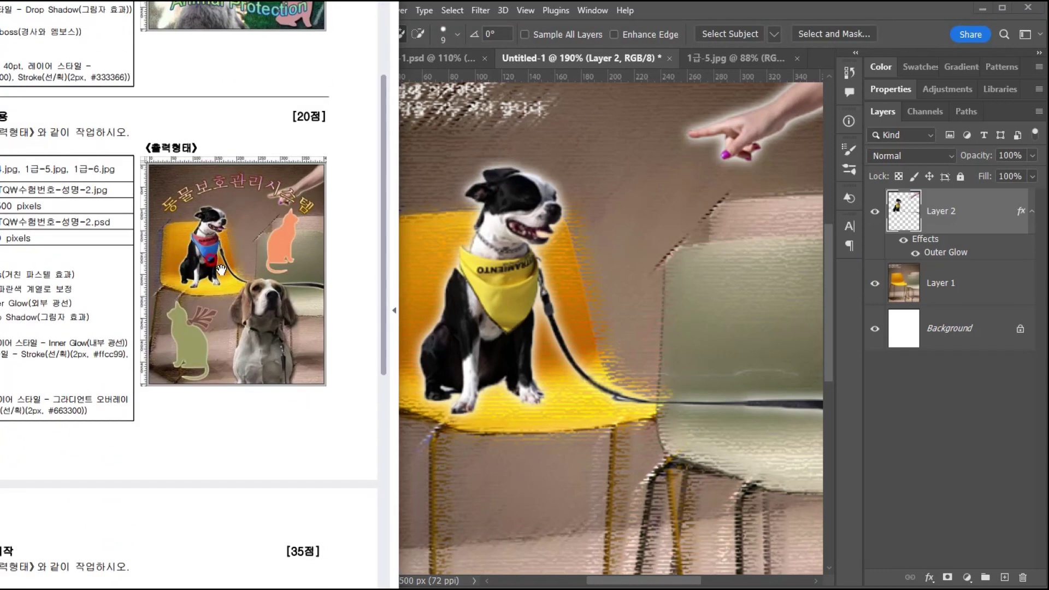
pyautogui.click(638, 57)
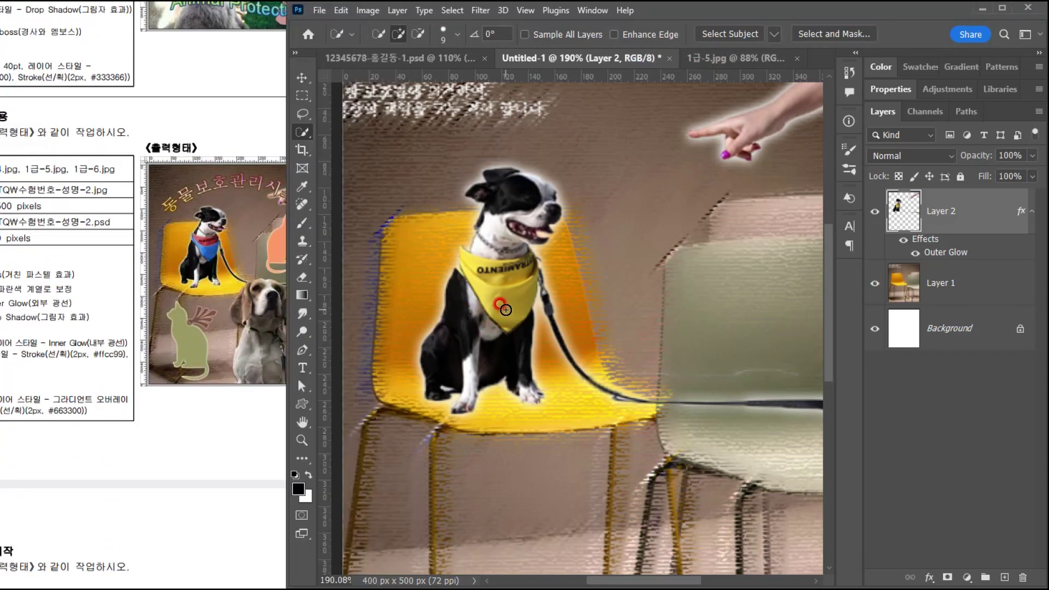
pyautogui.moveTo(495, 272)
pyautogui.mouseDown()
pyautogui.moveTo(481, 267)
pyautogui.moveTo(468, 239)
pyautogui.moveTo(528, 261)
pyautogui.mouseUp()
pyautogui.scroll(2, 500, 248)
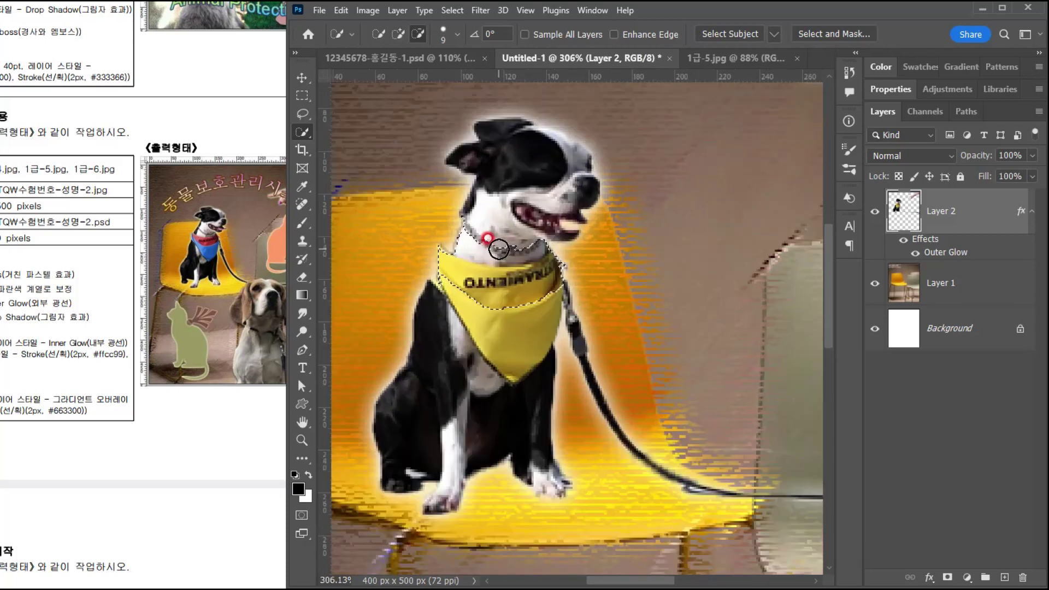
pyautogui.moveTo(452, 234)
pyautogui.mouseDown()
pyautogui.moveTo(500, 251)
pyautogui.moveTo(542, 246)
pyautogui.moveTo(470, 251)
pyautogui.mouseUp()
pyautogui.scroll(-2, 486, 307)
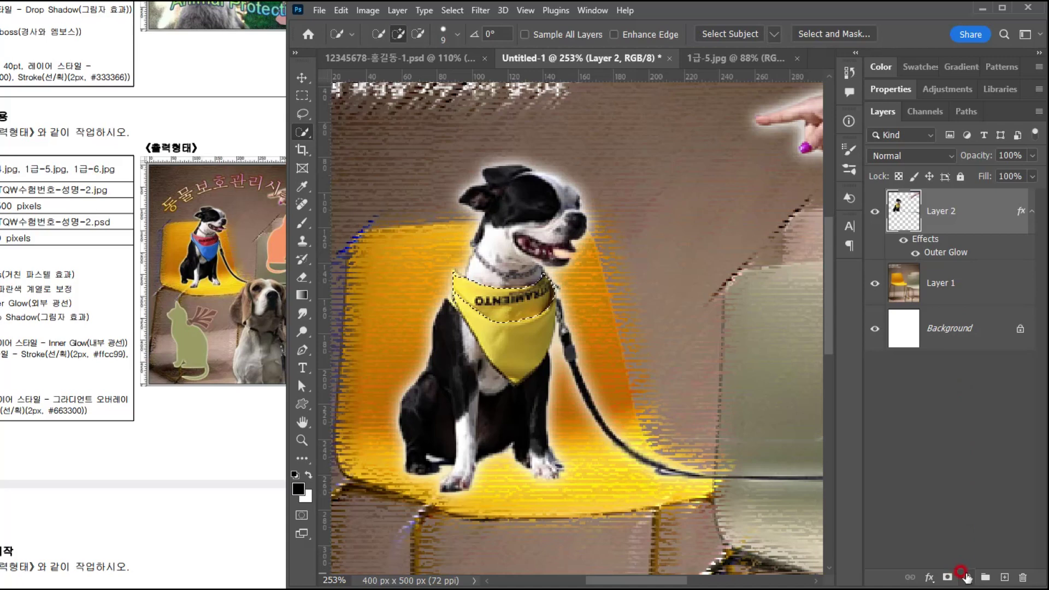
# - Colorize the scarf's upper fold red with a Hue/Saturation adjustment layer at Hue 0, Saturation 47 and Lightness +12, comparing before and after
pyautogui.click(966, 576)
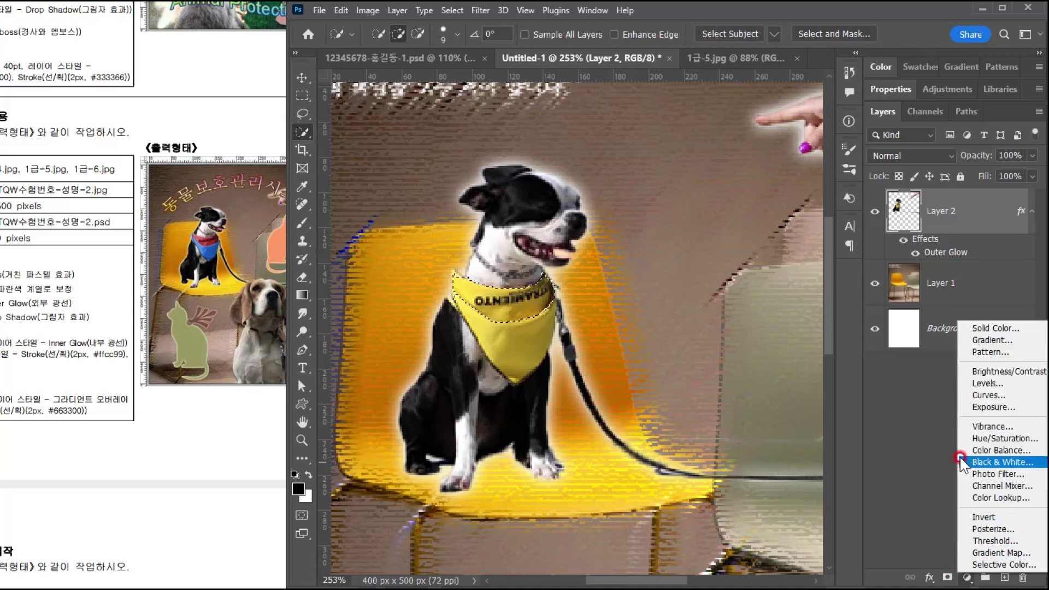
pyautogui.click(975, 438)
pyautogui.click(941, 268)
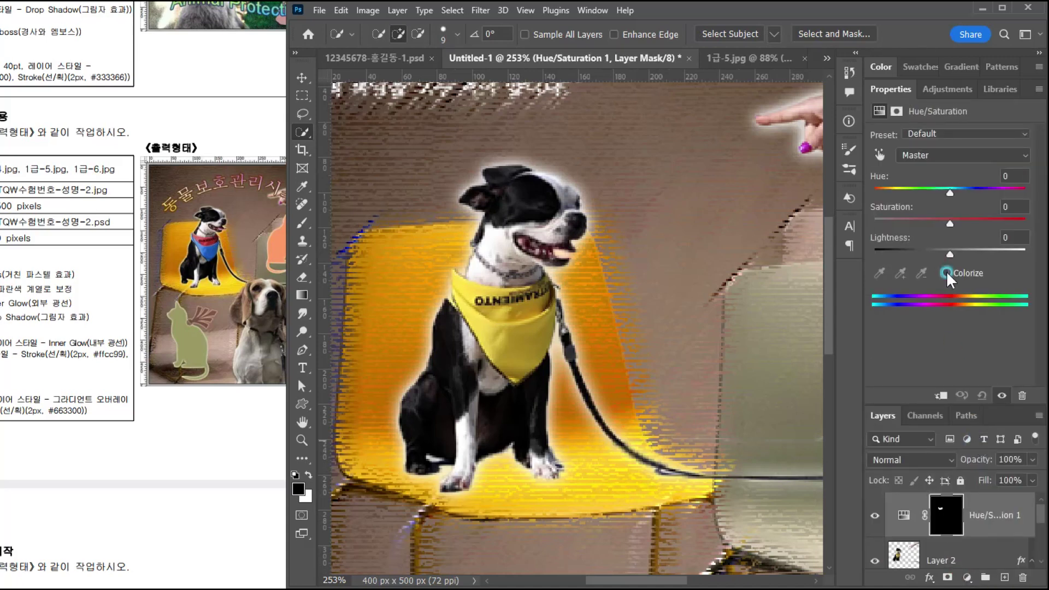
pyautogui.click(875, 195)
pyautogui.moveTo(911, 223); pyautogui.dragTo(959, 255)
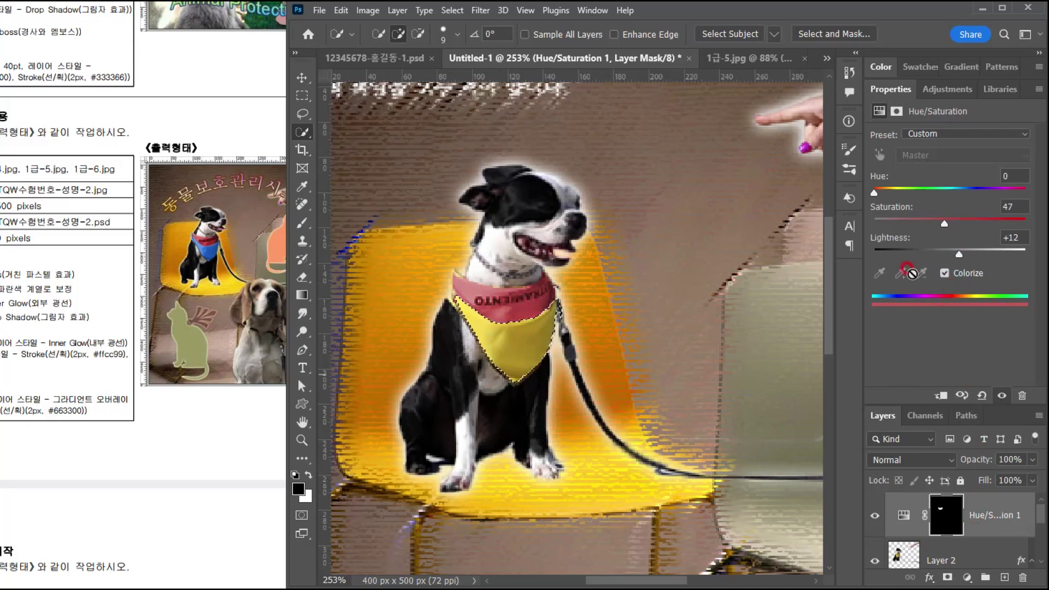
pyautogui.click(886, 89)
pyautogui.click(903, 222)
pyautogui.click(874, 212)
pyautogui.click(873, 212)
pyautogui.click(873, 212)
pyautogui.click(873, 212)
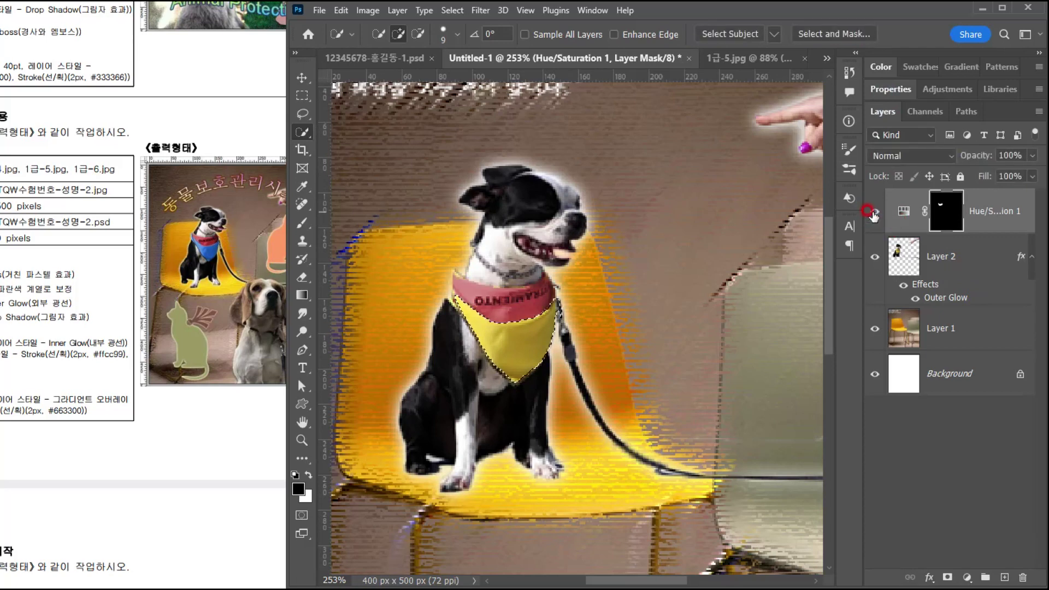
# - Colorize the selected lower part of the scarf blue with a Hue/Saturation adjustment above Layer 2: Hue 219, Saturation 52, Lightness +7
pyautogui.click(973, 258)
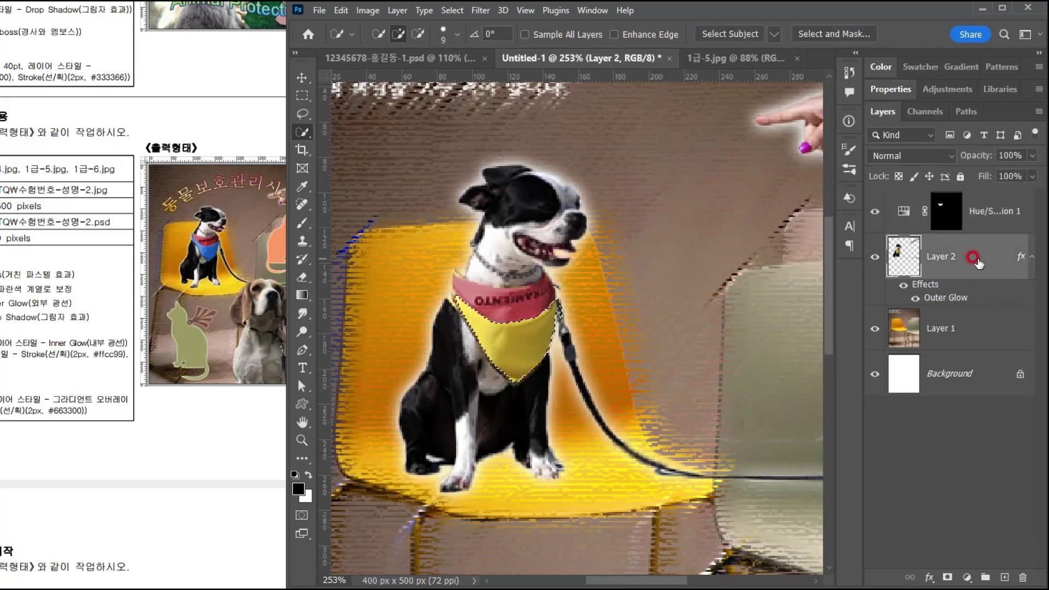
pyautogui.click(966, 576)
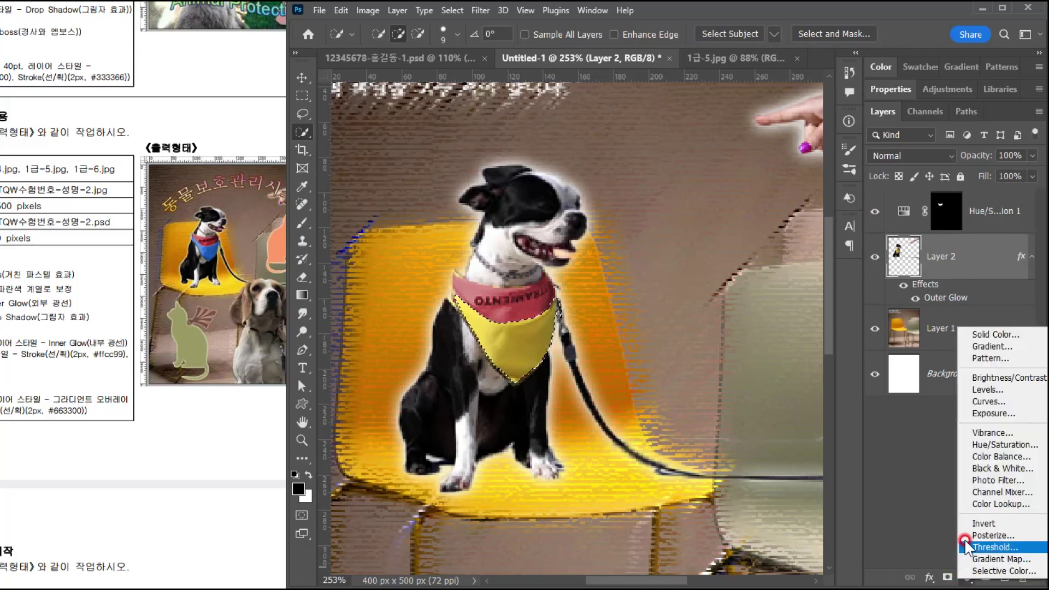
pyautogui.click(973, 444)
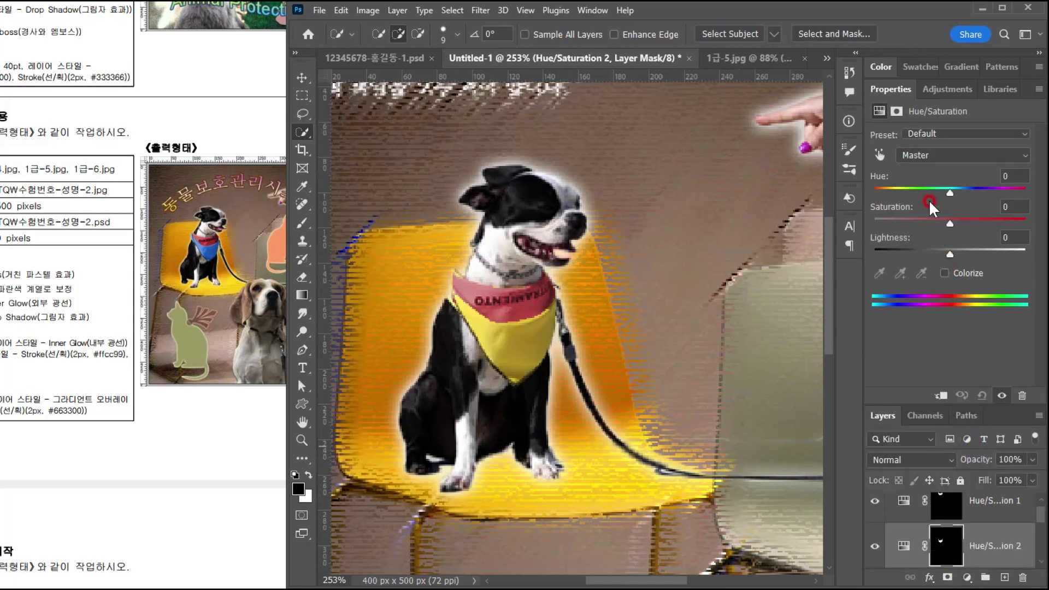
pyautogui.click(943, 271)
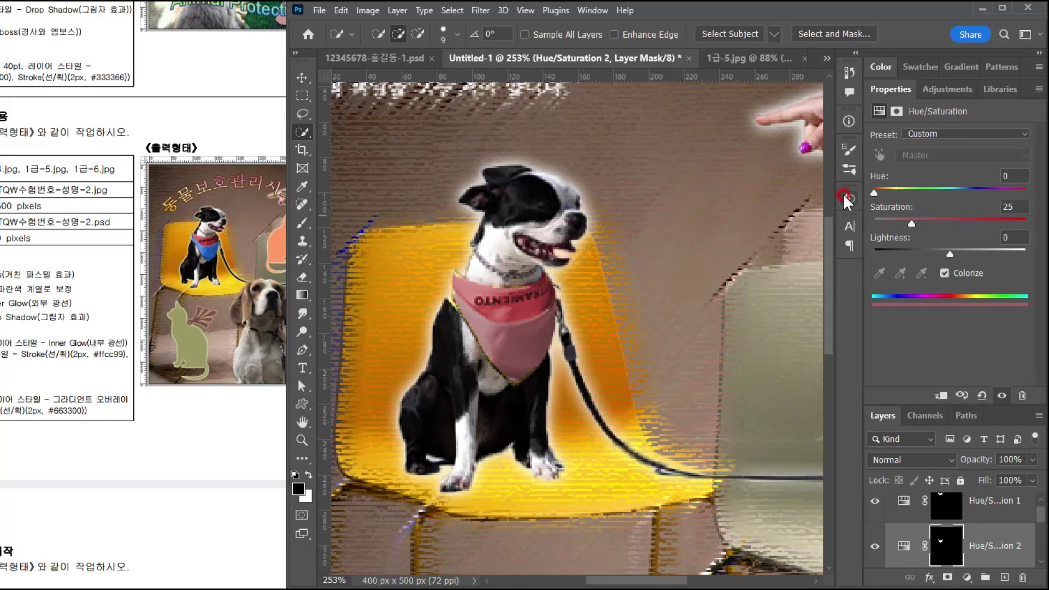
pyautogui.moveTo(880, 195); pyautogui.dragTo(975, 200)
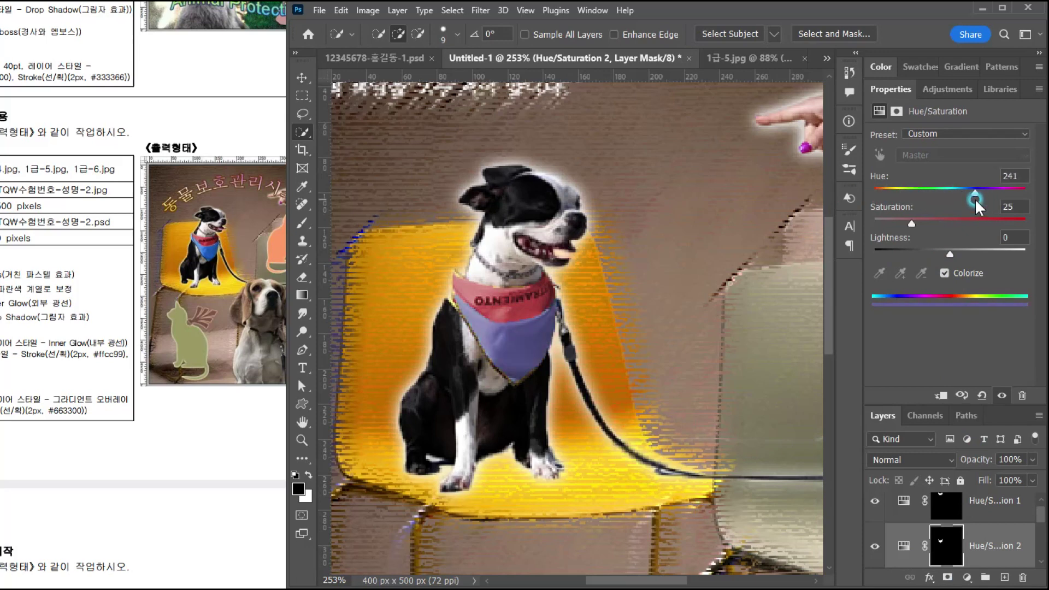
pyautogui.moveTo(916, 221)
pyautogui.mouseDown()
pyautogui.moveTo(942, 219)
pyautogui.moveTo(932, 221)
pyautogui.mouseUp()
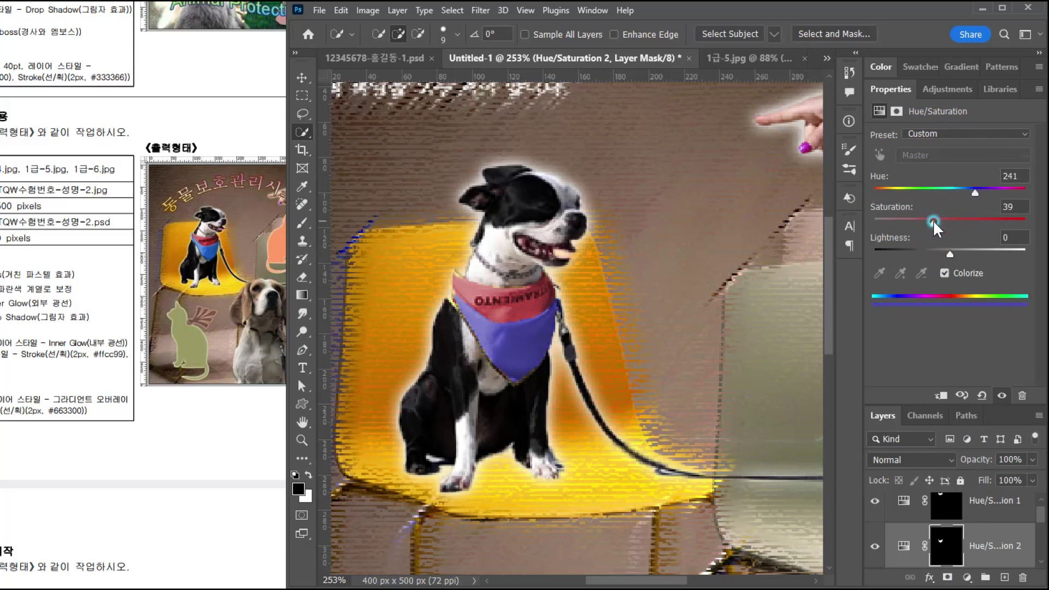
pyautogui.moveTo(950, 257); pyautogui.dragTo(954, 255)
pyautogui.moveTo(978, 201); pyautogui.dragTo(949, 220)
pyautogui.scroll(-3, 553, 331)
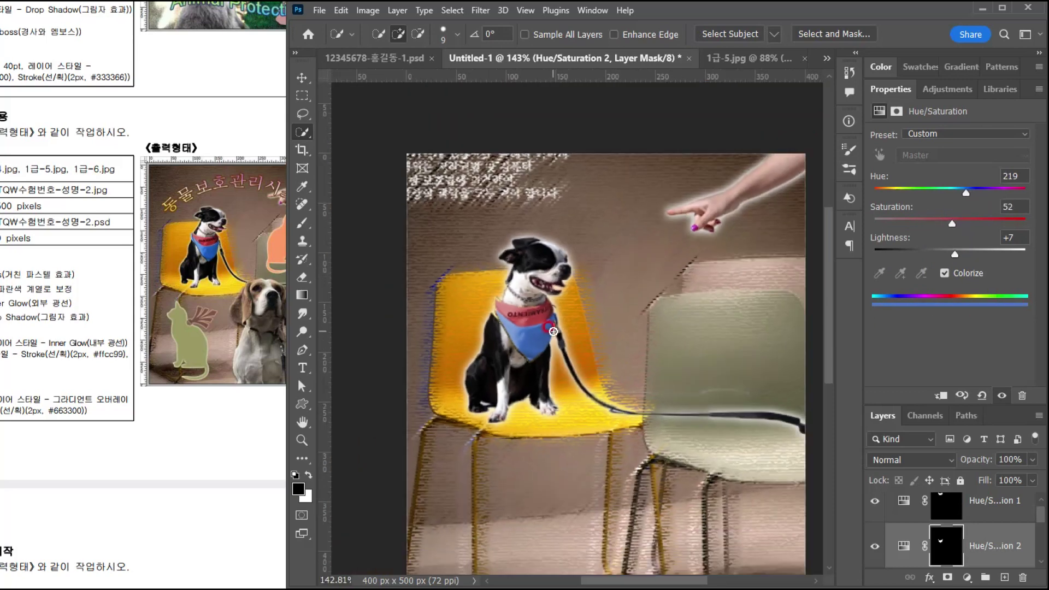
pyautogui.moveTo(588, 316); pyautogui.dragTo(580, 306)
# - Check the task sheet for the remaining source image and open 1급-6.jpg
pyautogui.click(147, 440)
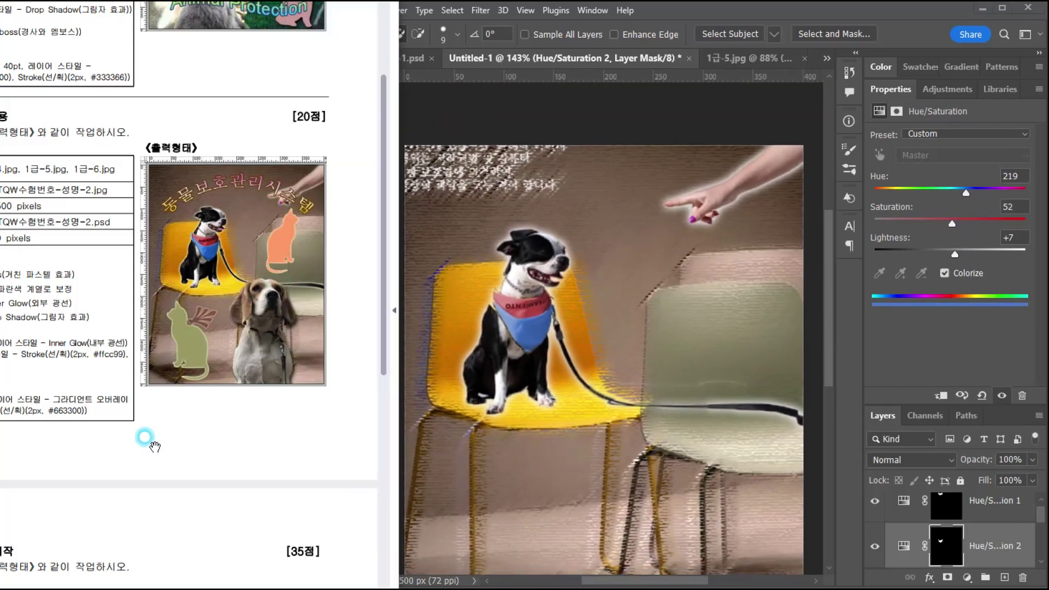
pyautogui.moveTo(27, 354); pyautogui.dragTo(193, 328)
pyautogui.moveTo(338, 370); pyautogui.dragTo(222, 369)
pyautogui.click(632, 120)
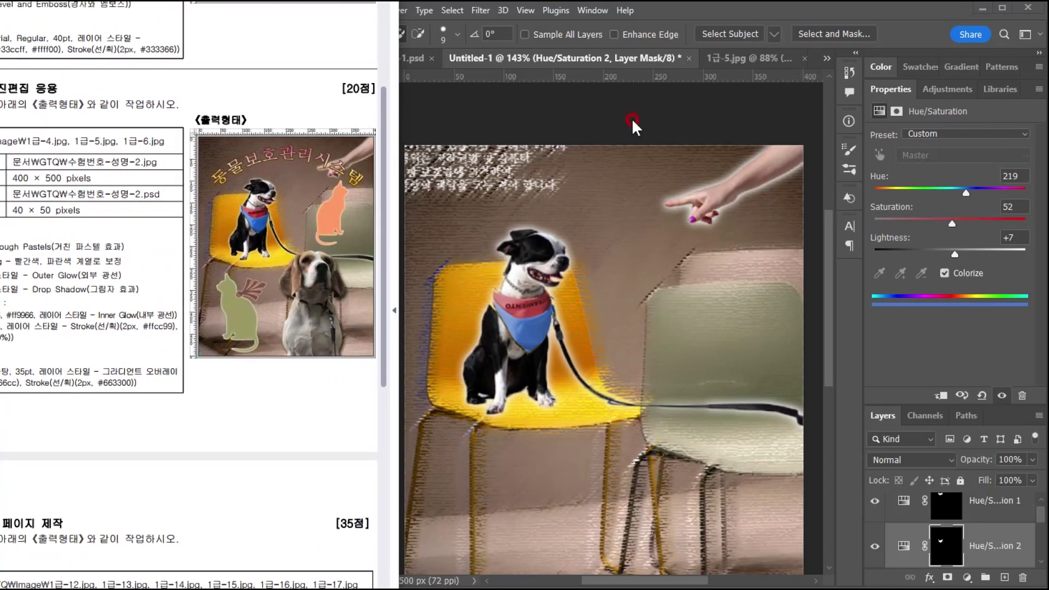
pyautogui.click(717, 63)
pyautogui.hotkey('ctrl', 'o')
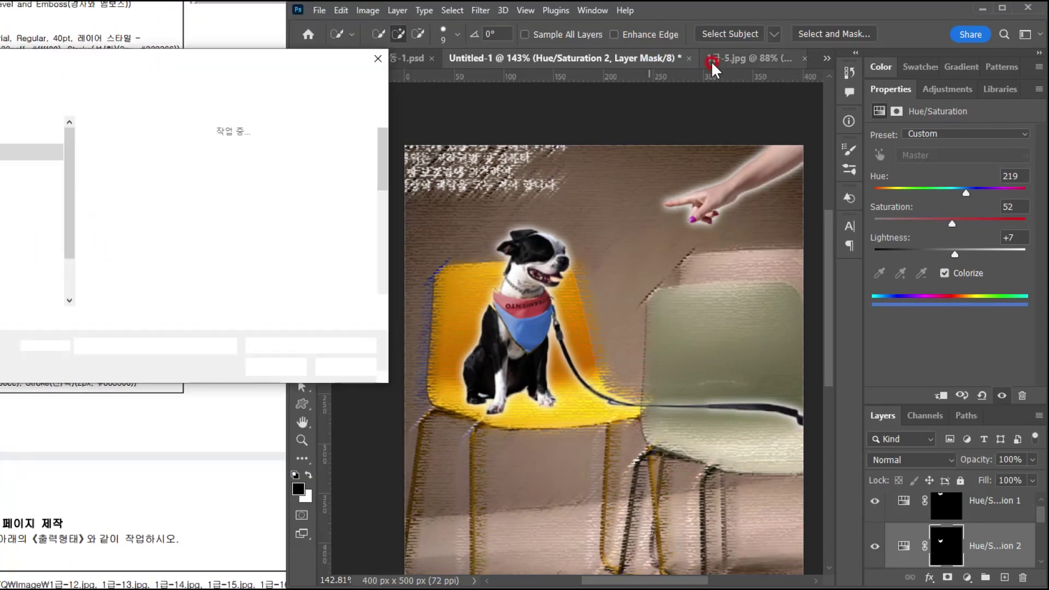
pyautogui.click(312, 237)
pyautogui.press('Return')
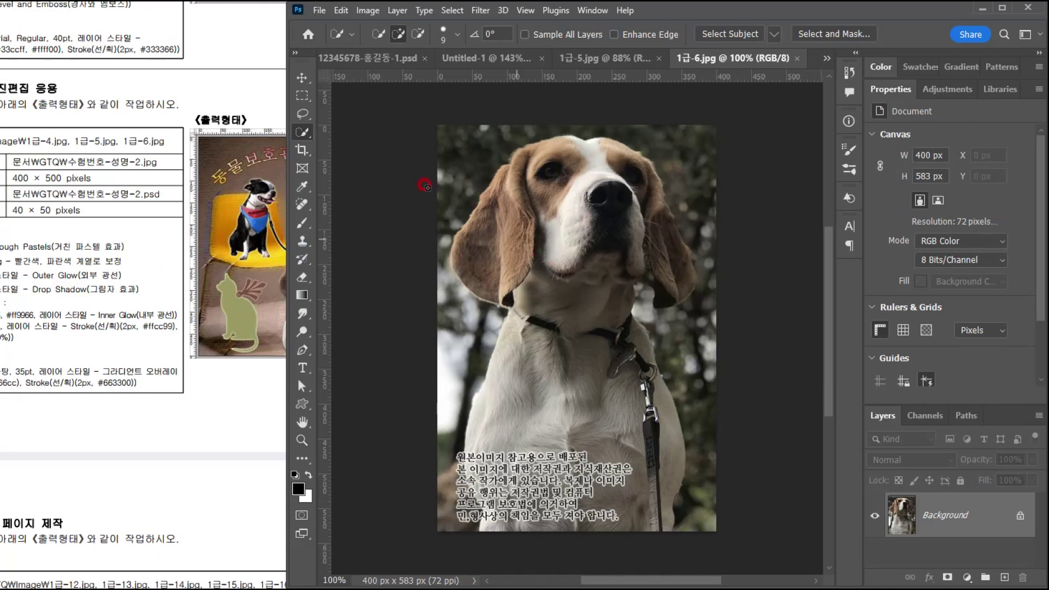
# - Select the beagle in 1급-6.jpg with the 20 px Quick Selection tool and copy it into the 400 × 500 pixel composite
pyautogui.press(']')
pyautogui.moveTo(543, 153)
pyautogui.mouseDown()
pyautogui.moveTo(606, 161)
pyautogui.moveTo(628, 230)
pyautogui.moveTo(665, 269)
pyautogui.moveTo(671, 257)
pyautogui.moveTo(683, 294)
pyautogui.moveTo(644, 288)
pyautogui.moveTo(557, 449)
pyautogui.moveTo(613, 474)
pyautogui.moveTo(639, 392)
pyautogui.moveTo(658, 456)
pyautogui.moveTo(628, 500)
pyautogui.moveTo(505, 516)
pyautogui.moveTo(478, 476)
pyautogui.moveTo(500, 472)
pyautogui.moveTo(543, 498)
pyautogui.moveTo(562, 449)
pyautogui.moveTo(480, 279)
pyautogui.moveTo(500, 213)
pyautogui.moveTo(563, 321)
pyautogui.moveTo(629, 385)
pyautogui.moveTo(647, 297)
pyautogui.moveTo(635, 295)
pyautogui.mouseUp()
pyautogui.click(607, 212)
pyautogui.hotkey('ctrl', 'c')
pyautogui.click(524, 58)
pyautogui.hotkey('ctrl', 'v')
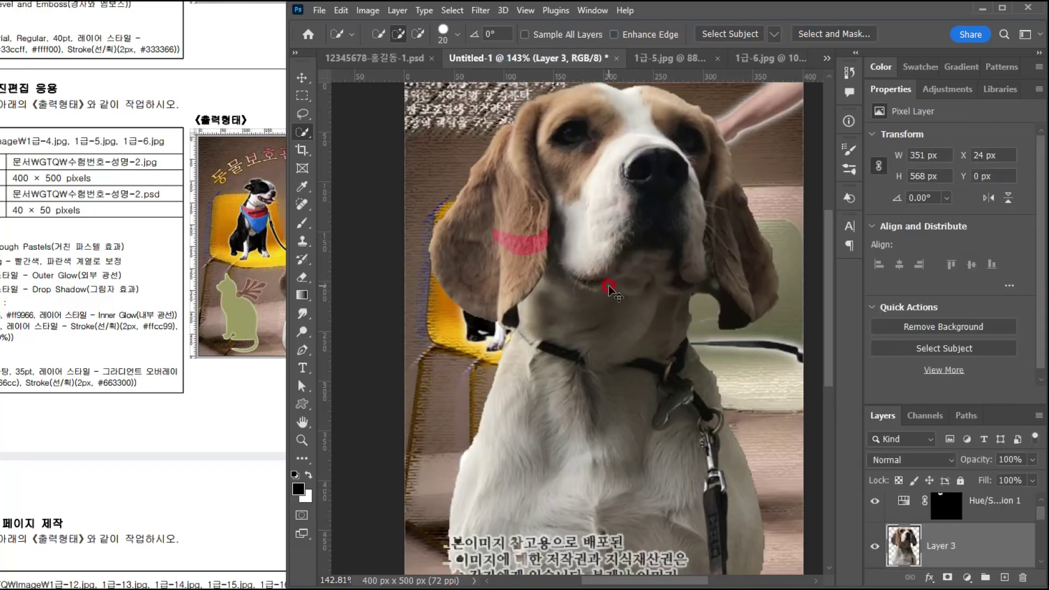
# - Scale the pasted beagle to about 44% and place it in front of the chairs, matching the sample output
pyautogui.hotkey('ctrl', 't')
pyautogui.moveTo(773, 79); pyautogui.dragTo(601, 367)
pyautogui.click(227, 394)
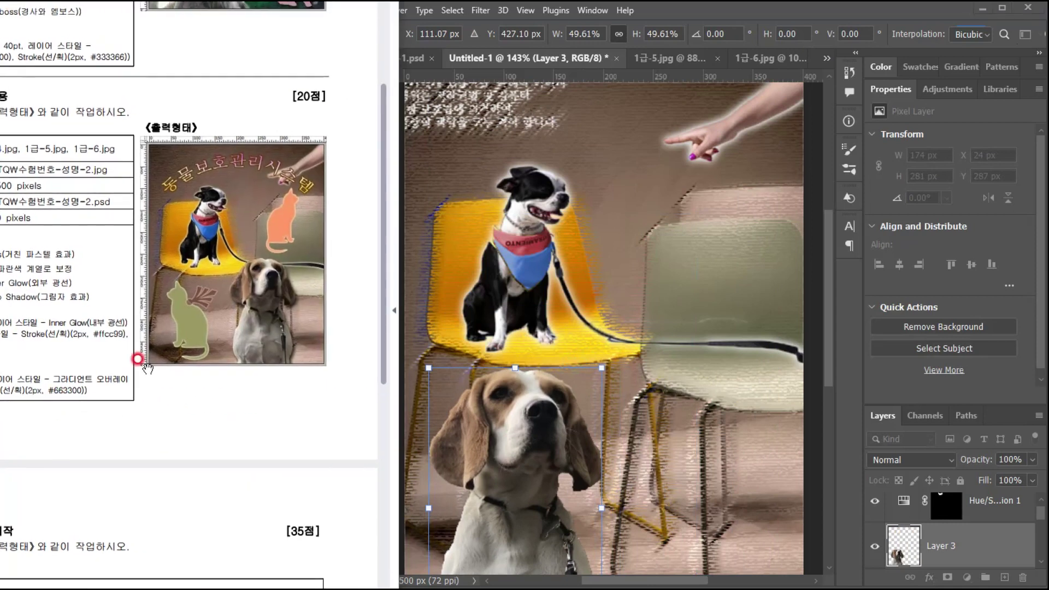
pyautogui.click(491, 473)
pyautogui.moveTo(492, 472); pyautogui.dragTo(702, 330)
pyautogui.moveTo(653, 411); pyautogui.dragTo(672, 424)
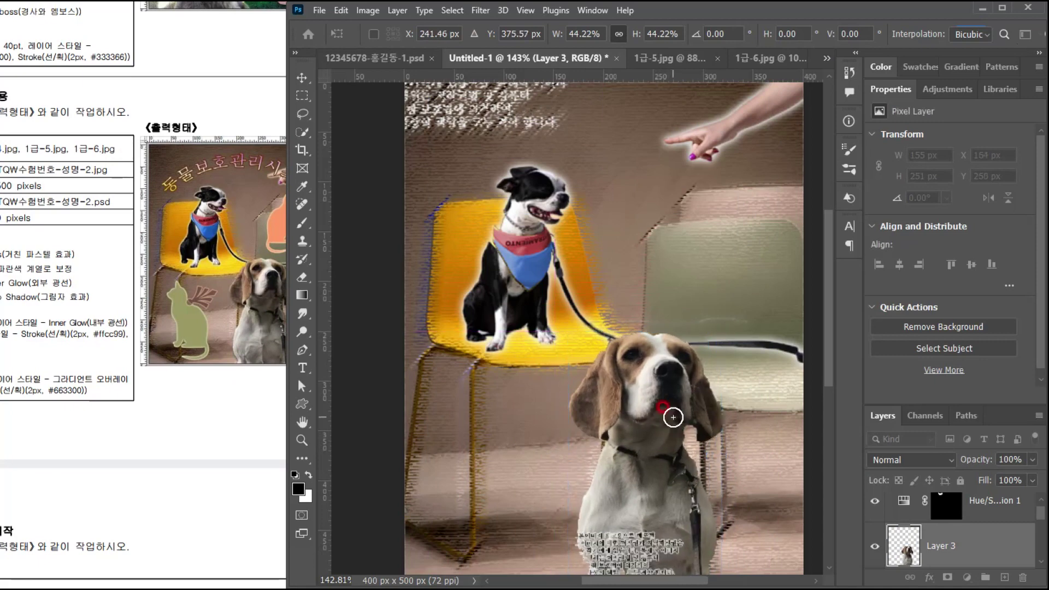
pyautogui.press('Return')
pyautogui.press('w')
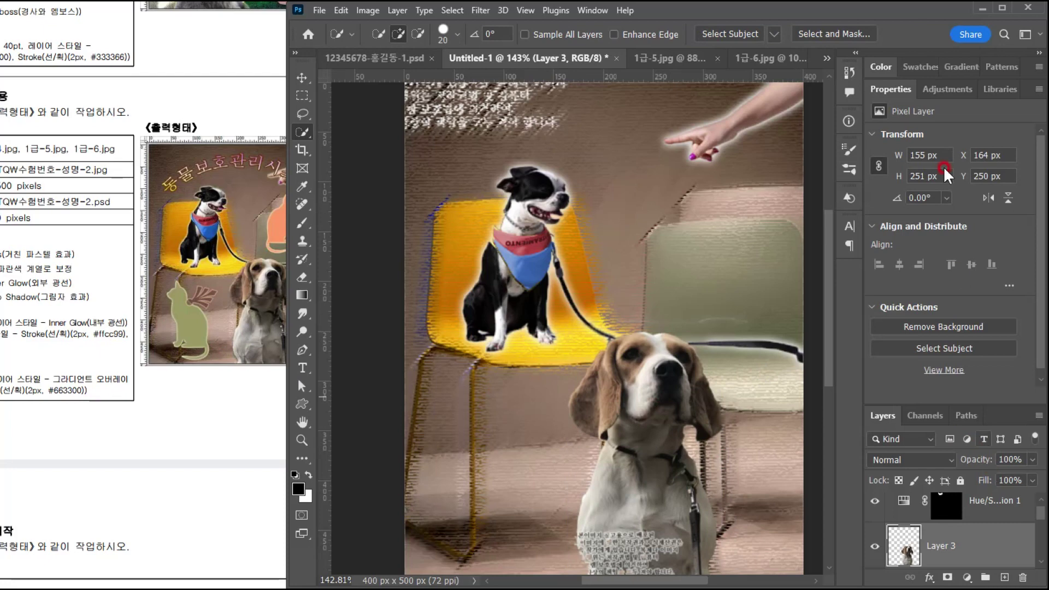
# - Apply a Drop Shadow with 7 px distance and 7 px size to Layer 3 and raise it above the scarf adjustment layers
pyautogui.doubleClick(892, 83)
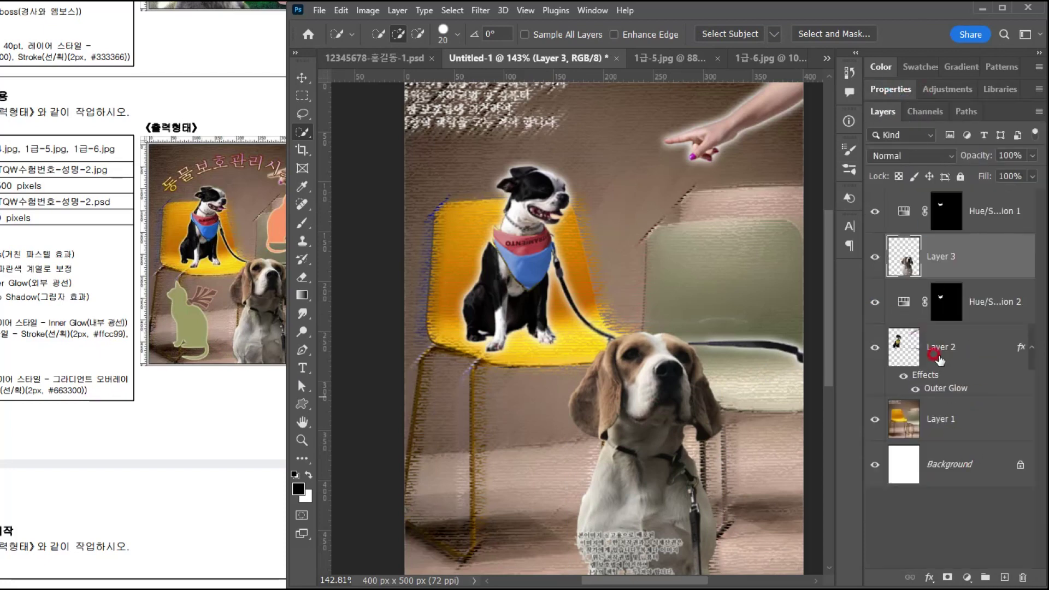
pyautogui.doubleClick(1001, 262)
pyautogui.click(413, 533)
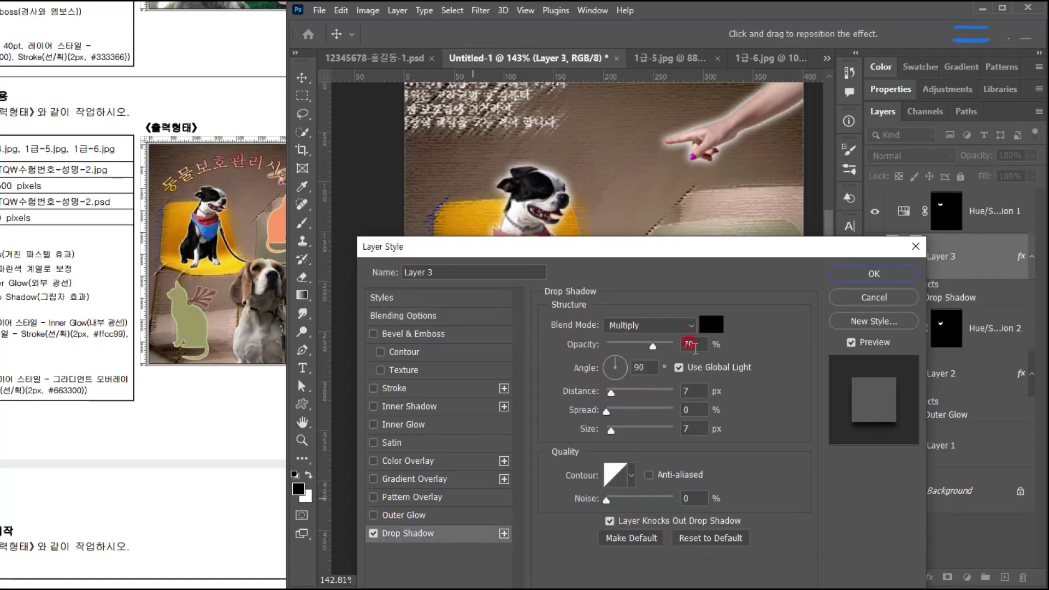
pyautogui.click(861, 275)
pyautogui.moveTo(983, 262); pyautogui.dragTo(982, 196)
# - Try Layer 3 lower in the layer order, return it to the top of the stack and fine-tune the beagle's position
pyautogui.click(302, 78)
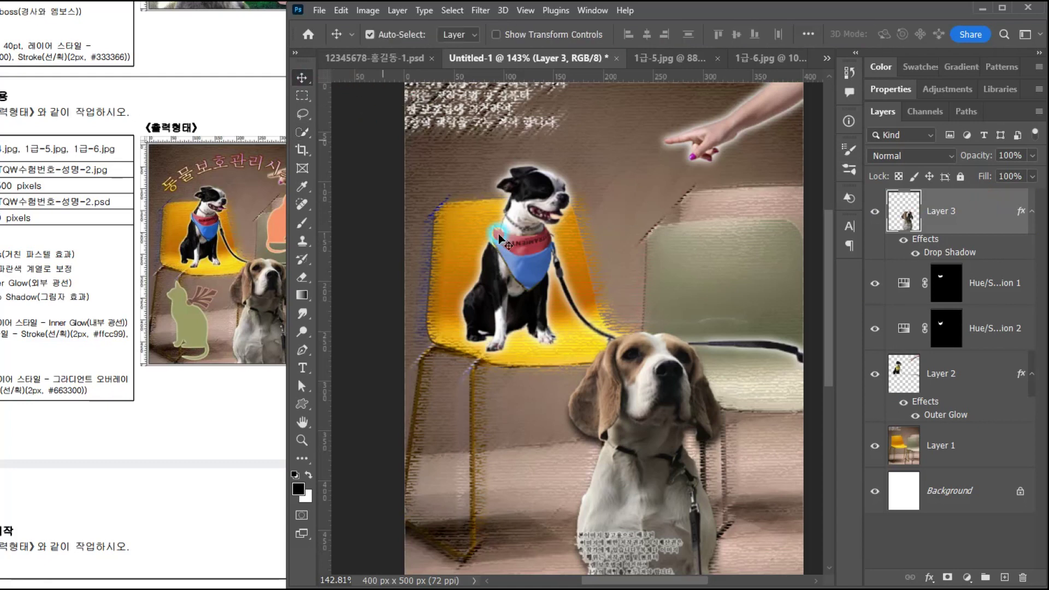
pyautogui.moveTo(983, 223); pyautogui.dragTo(959, 322)
pyautogui.moveTo(658, 432); pyautogui.dragTo(636, 499)
pyautogui.moveTo(966, 265); pyautogui.dragTo(938, 221)
pyautogui.moveTo(649, 393); pyautogui.dragTo(659, 401)
# - Check the task sheet's Shape Tool requirements and choose the sitting cat silhouette for the Custom Shape tool
pyautogui.moveTo(287, 389); pyautogui.dragTo(405, 386)
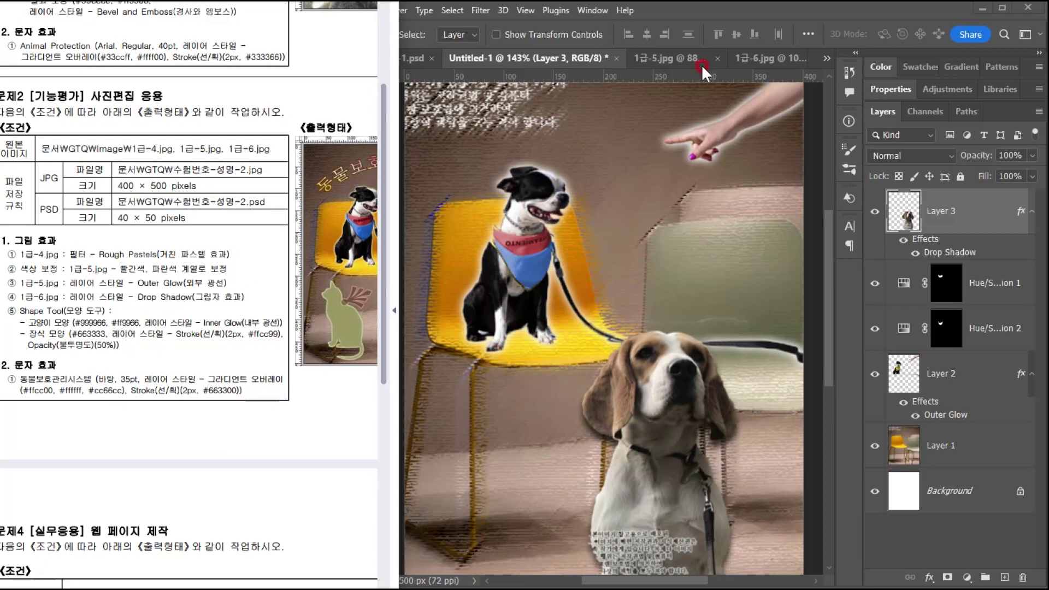
pyautogui.click(694, 16)
pyautogui.click(304, 368)
pyautogui.click(295, 407)
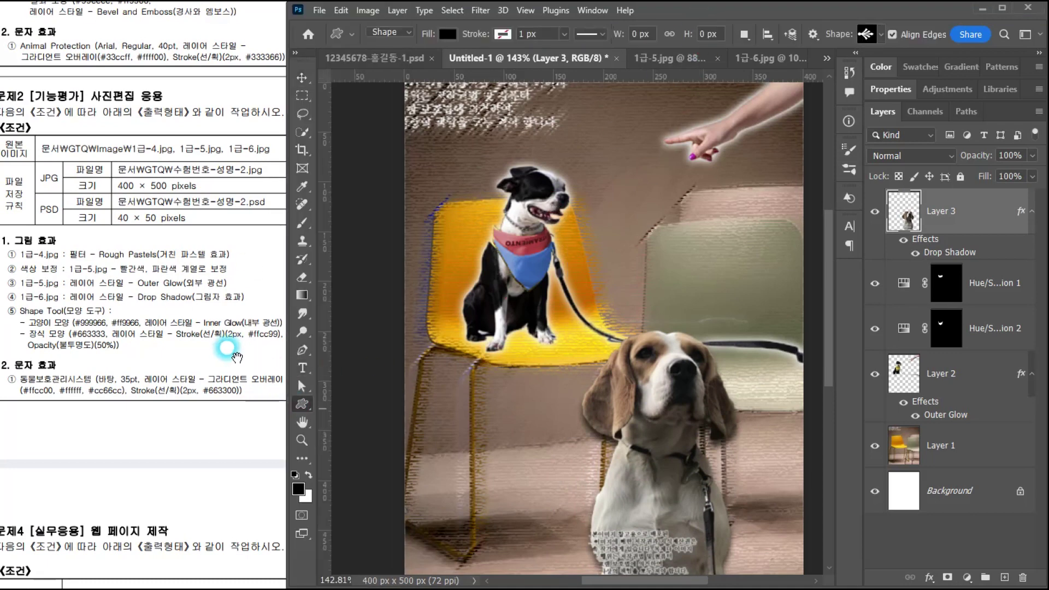
pyautogui.click(880, 34)
pyautogui.click(860, 192)
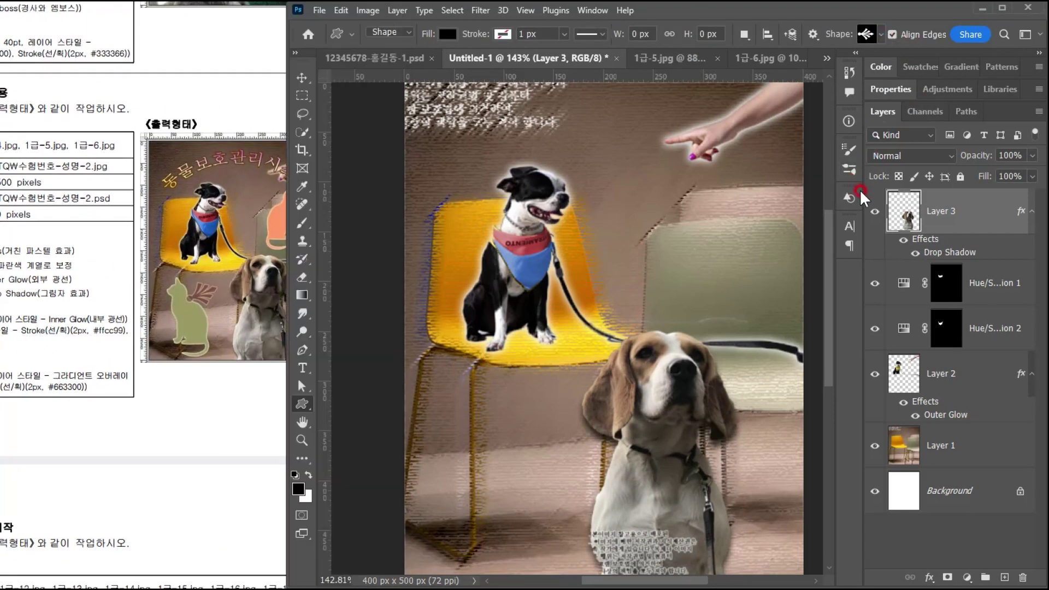
pyautogui.click(879, 35)
pyautogui.click(869, 229)
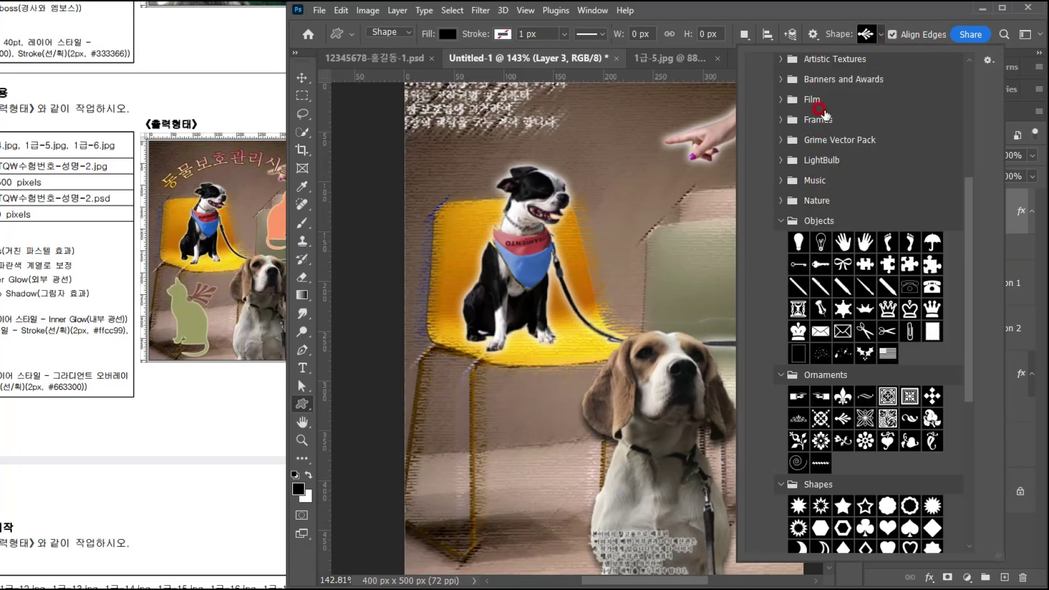
pyautogui.scroll(5, 825, 115)
pyautogui.click(821, 196)
pyautogui.click(839, 175)
# - Draw the cat shape about 87 × 162 px below the yellow chair and fill it with #999966
pyautogui.click(557, 458)
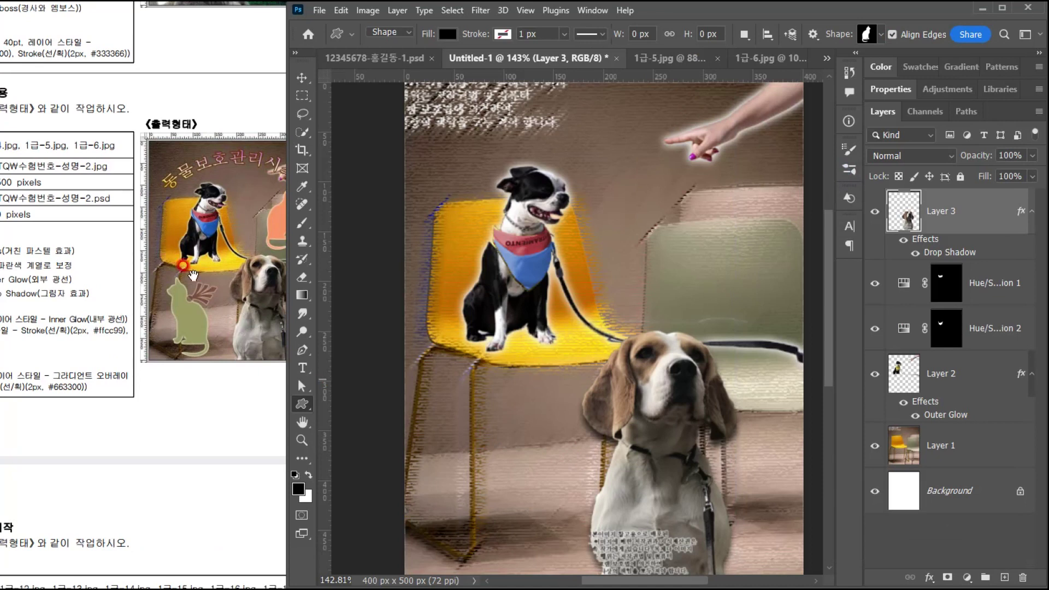
pyautogui.moveTo(434, 399); pyautogui.dragTo(527, 555)
pyautogui.click(42, 365)
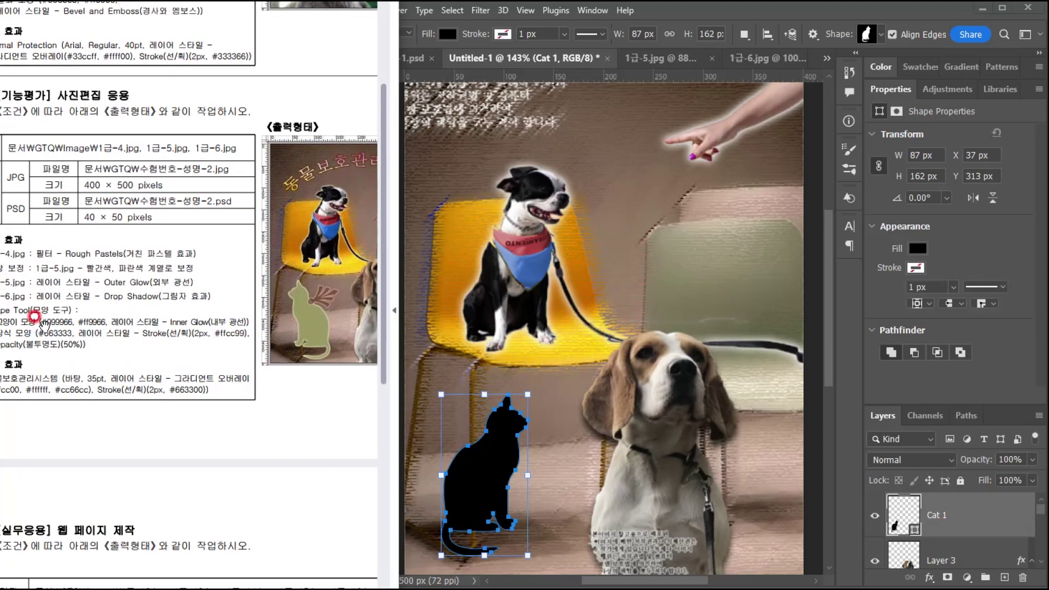
pyautogui.click(918, 527)
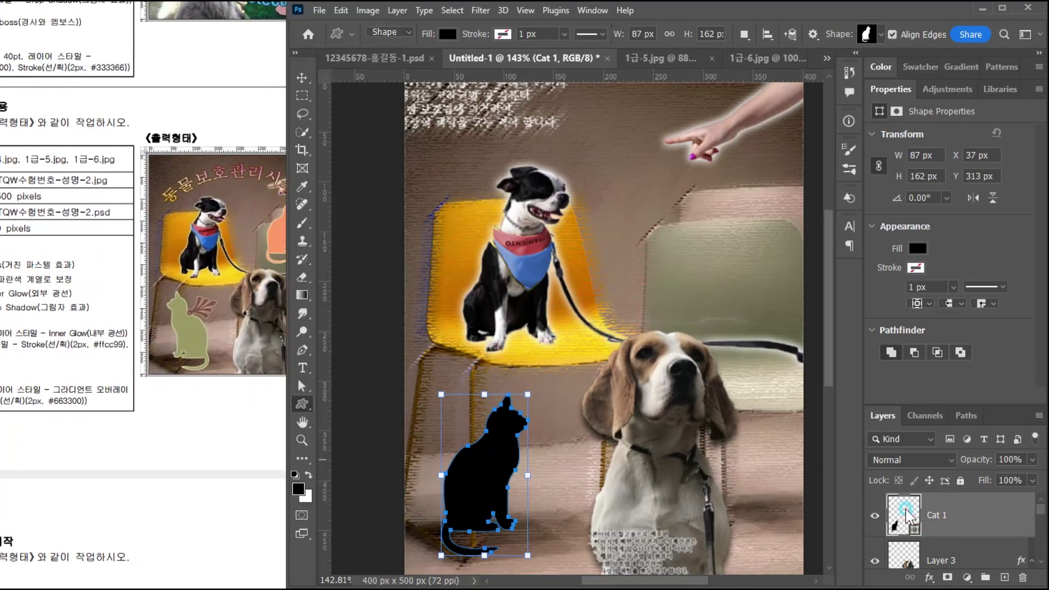
pyautogui.doubleClick(903, 510)
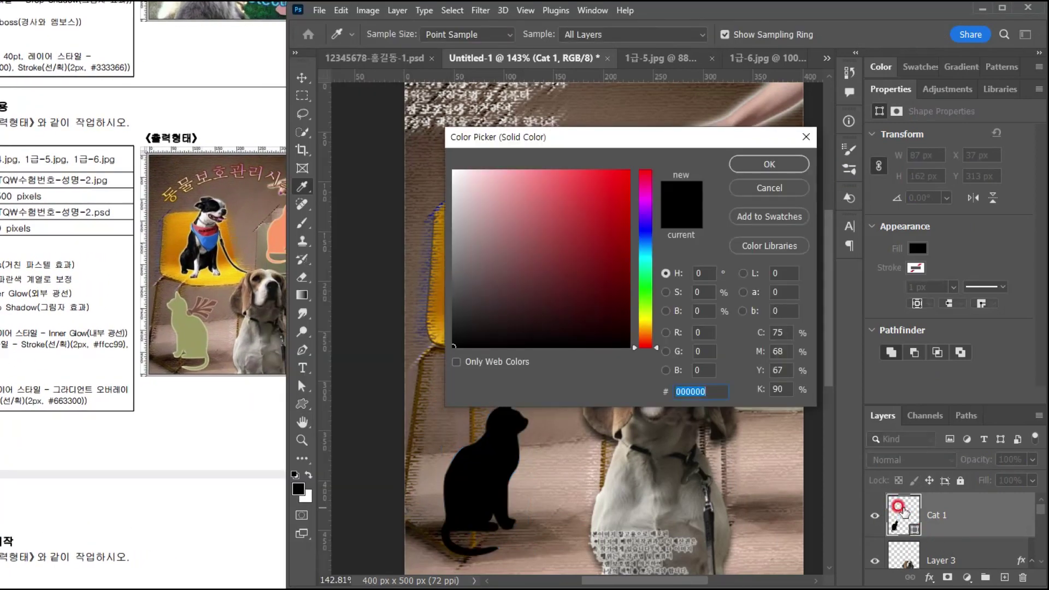
pyautogui.write('999966')
pyautogui.press('Return')
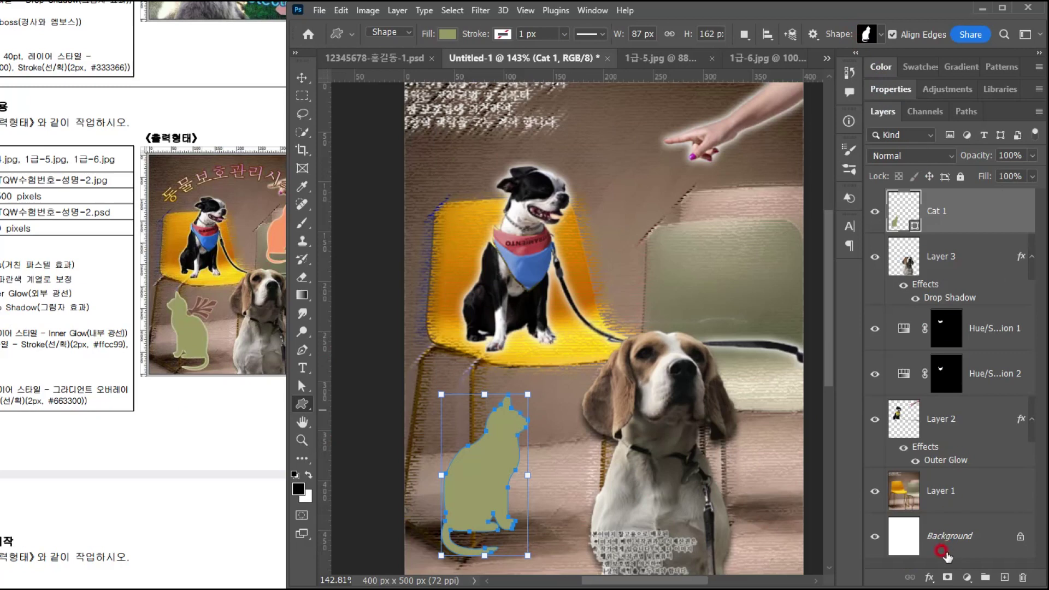
# - Apply a white Inner Glow with 70% opacity and 10 px size to the Cat 1 shape
pyautogui.click(929, 576)
pyautogui.click(936, 494)
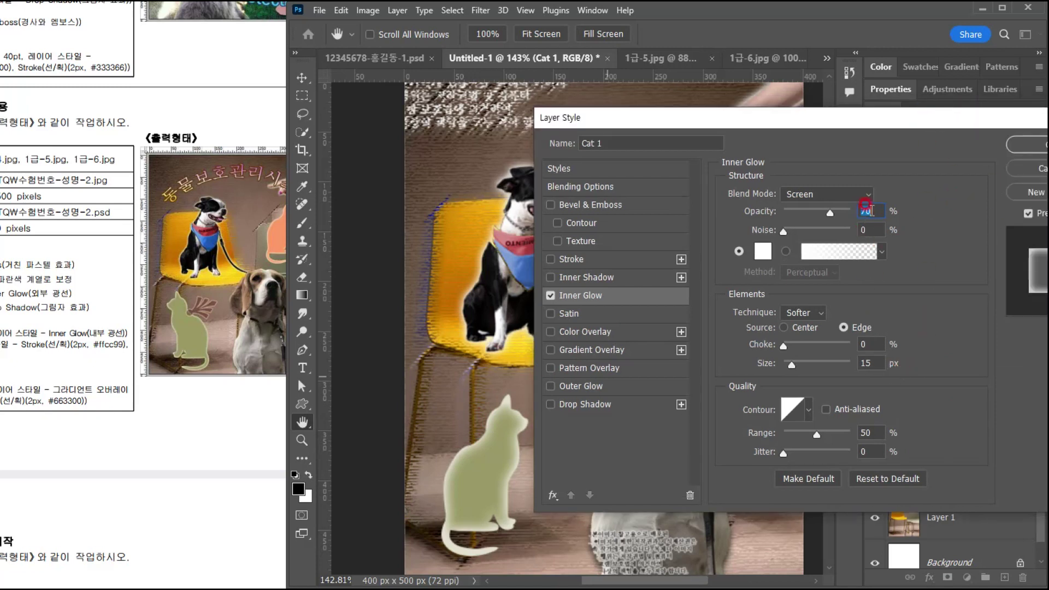
pyautogui.click(867, 368)
pyautogui.write('10')
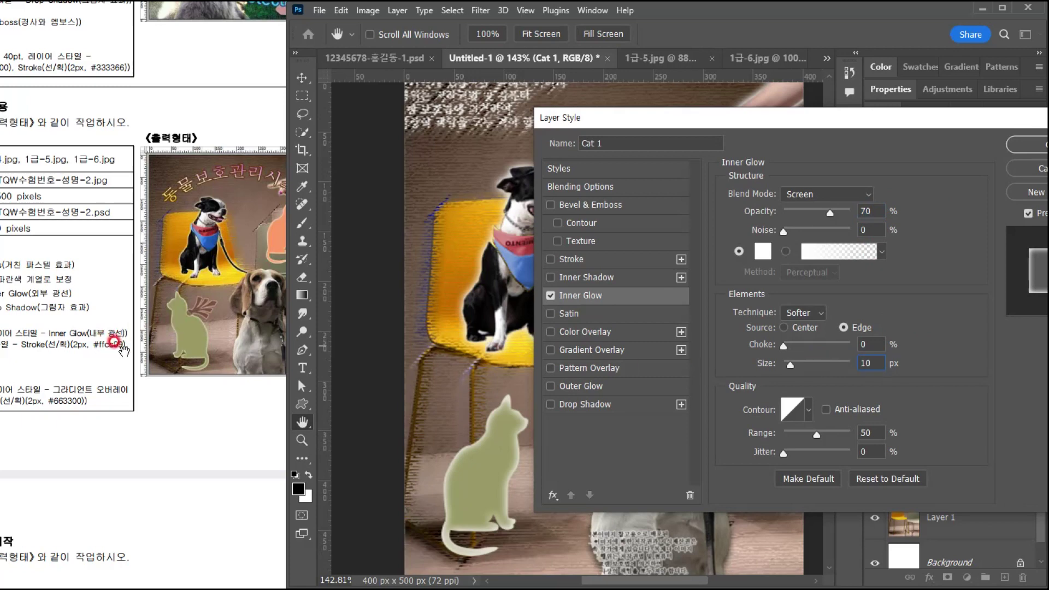
pyautogui.click(1017, 147)
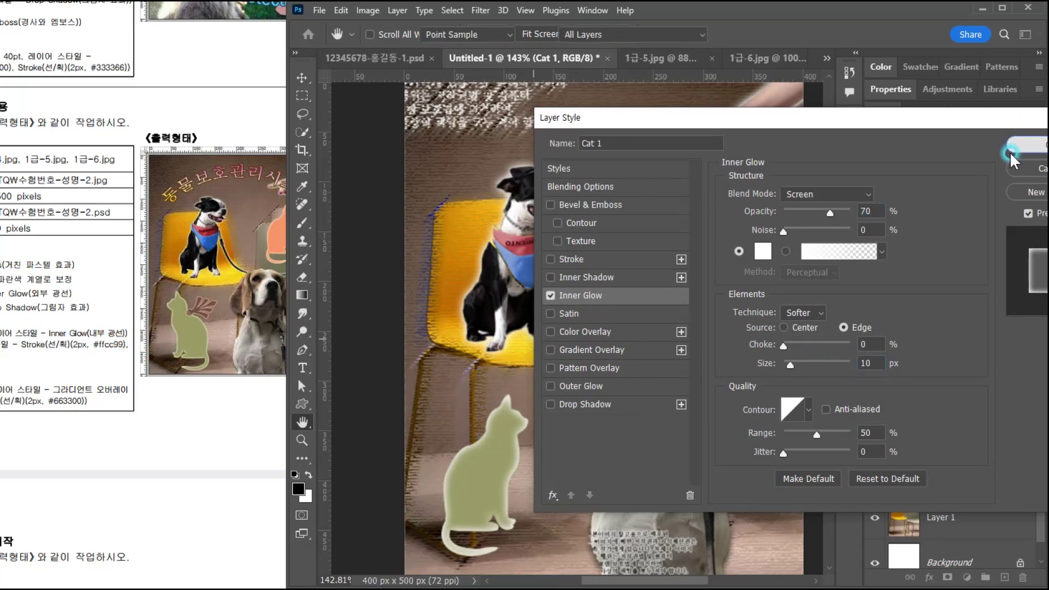
# - Flip the cat horizontally and enlarge it to about 93 × 174 px, keeping it below the yellow chair
pyautogui.hotkey('ctrl', 't')
pyautogui.rightClick(490, 464)
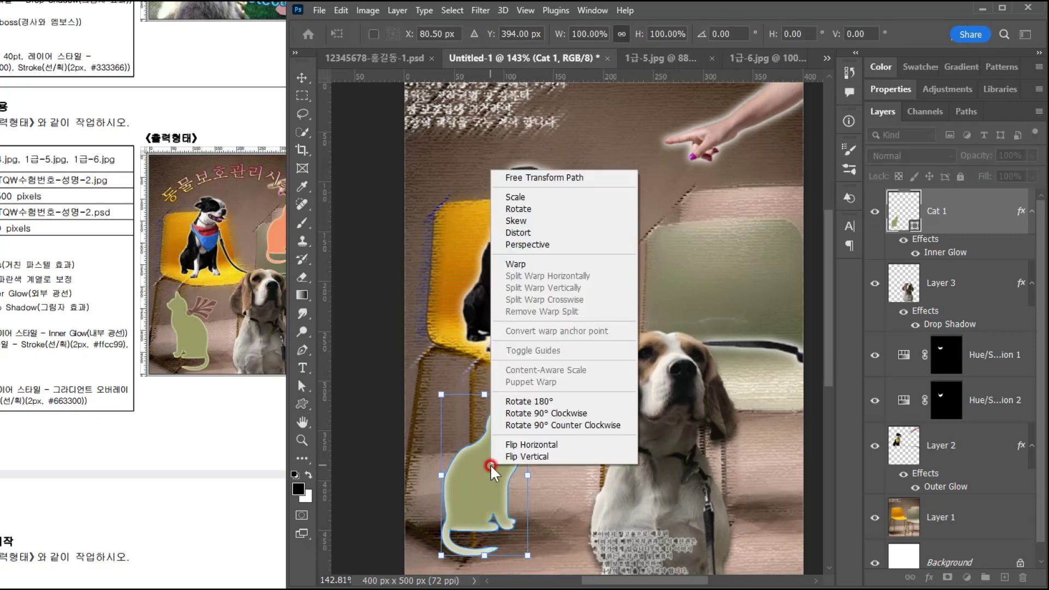
pyautogui.click(513, 445)
pyautogui.moveTo(484, 492); pyautogui.dragTo(492, 496)
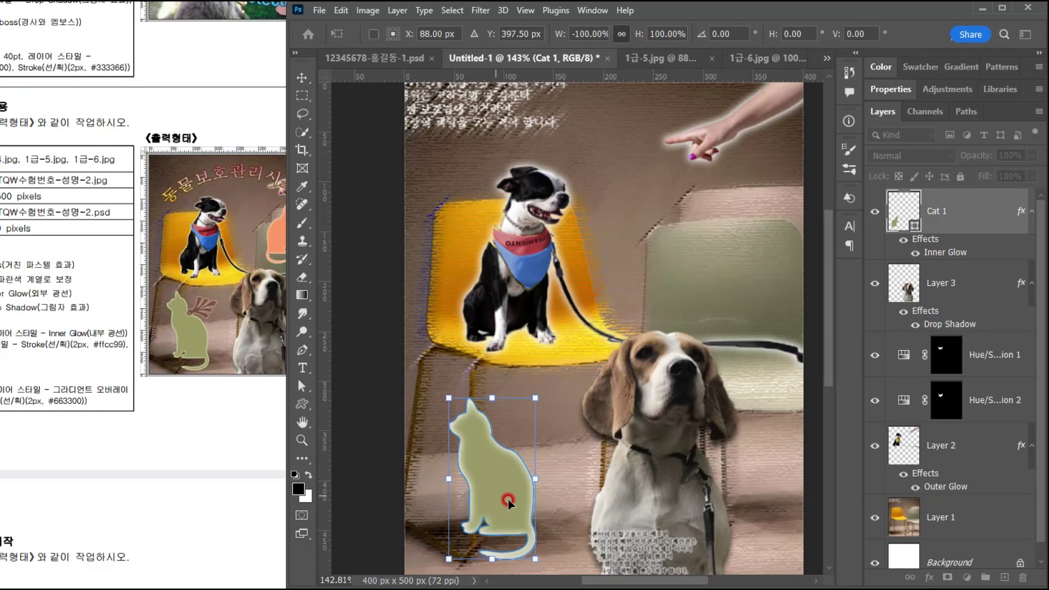
pyautogui.moveTo(529, 406); pyautogui.dragTo(537, 374)
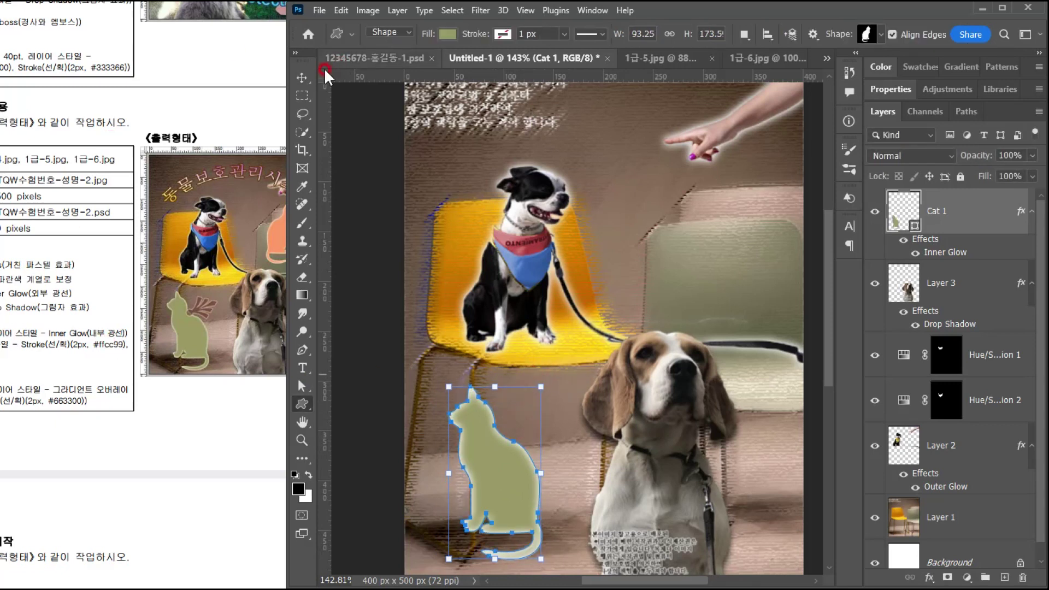
# - Duplicate the cat onto the area beneath the pointing hand and flip the copy horizontally
pyautogui.click(300, 79)
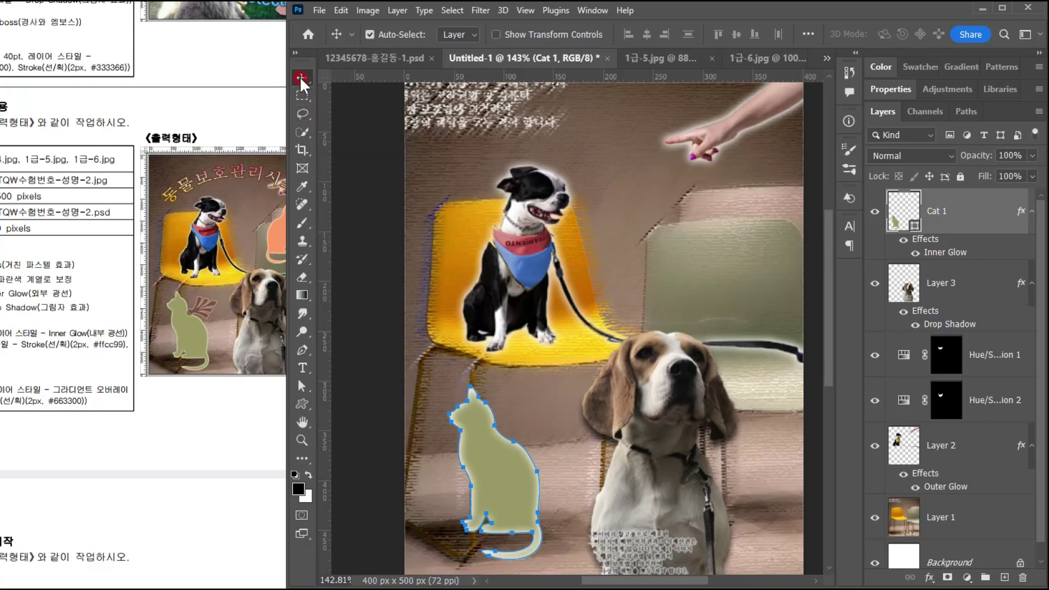
pyautogui.moveTo(515, 485); pyautogui.dragTo(710, 258)
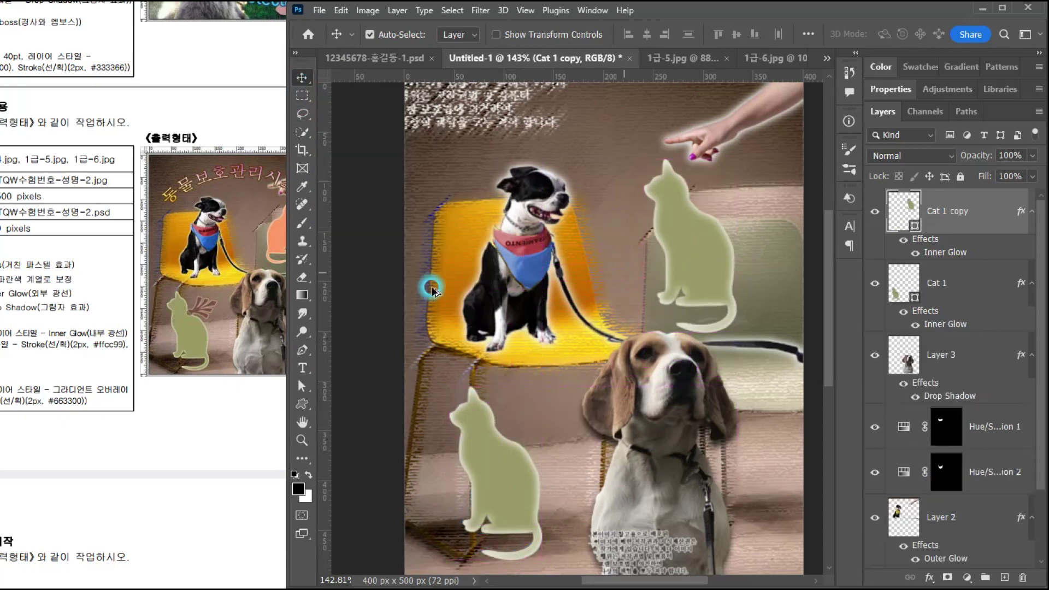
pyautogui.click(66, 317)
pyautogui.scroll(1, 66, 317)
pyautogui.click(704, 245)
pyautogui.hotkey('ctrl', 't')
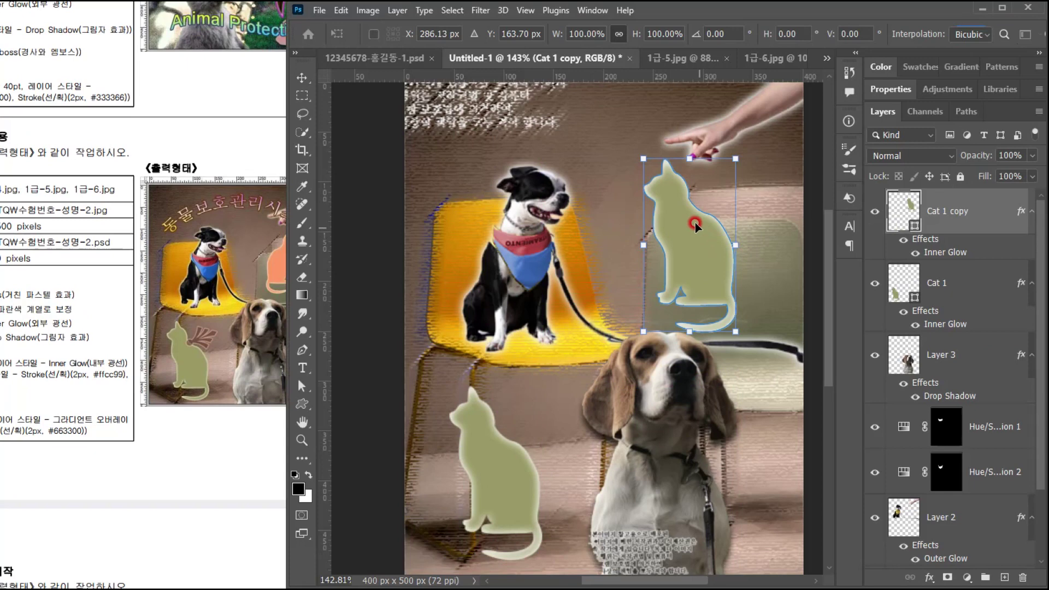
pyautogui.rightClick(691, 222)
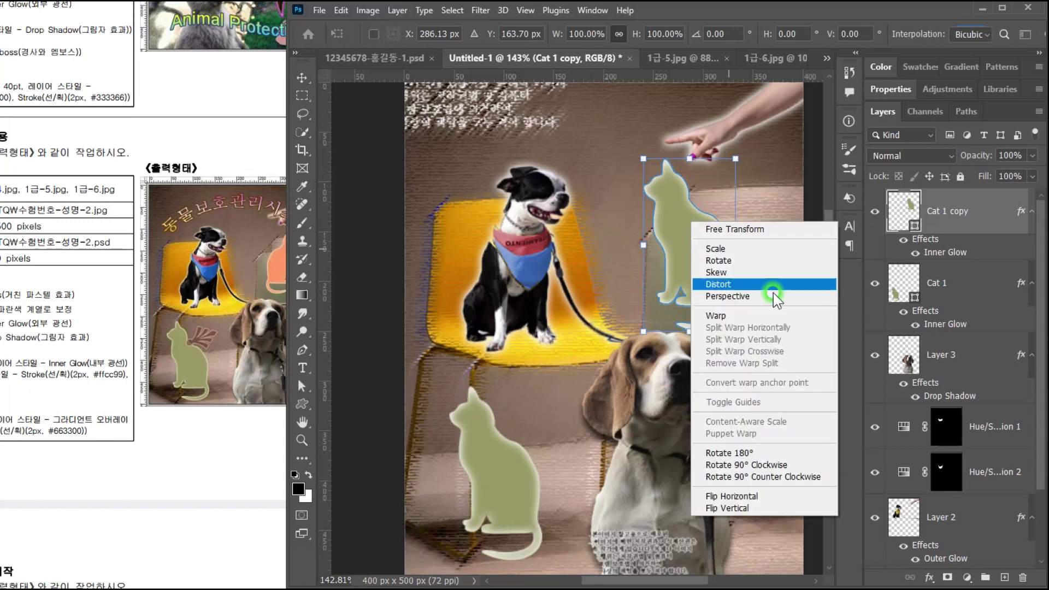
pyautogui.click(739, 496)
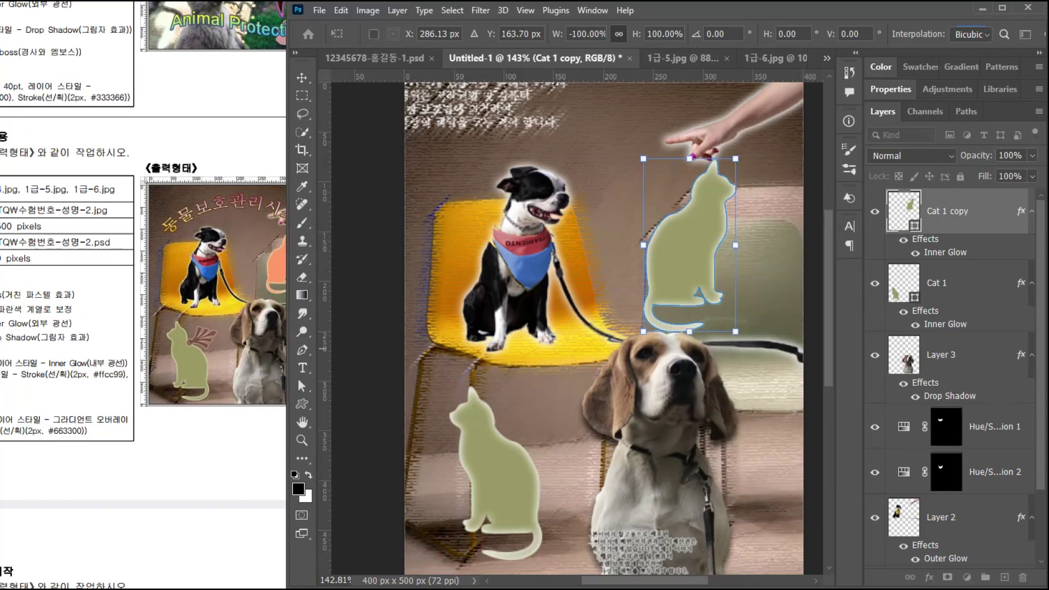
# - Compare with the sample output, scale the cat copy to about 81% and position it just below the hand
pyautogui.click(290, 96)
pyautogui.moveTo(172, 378); pyautogui.dragTo(117, 393)
pyautogui.click(660, 298)
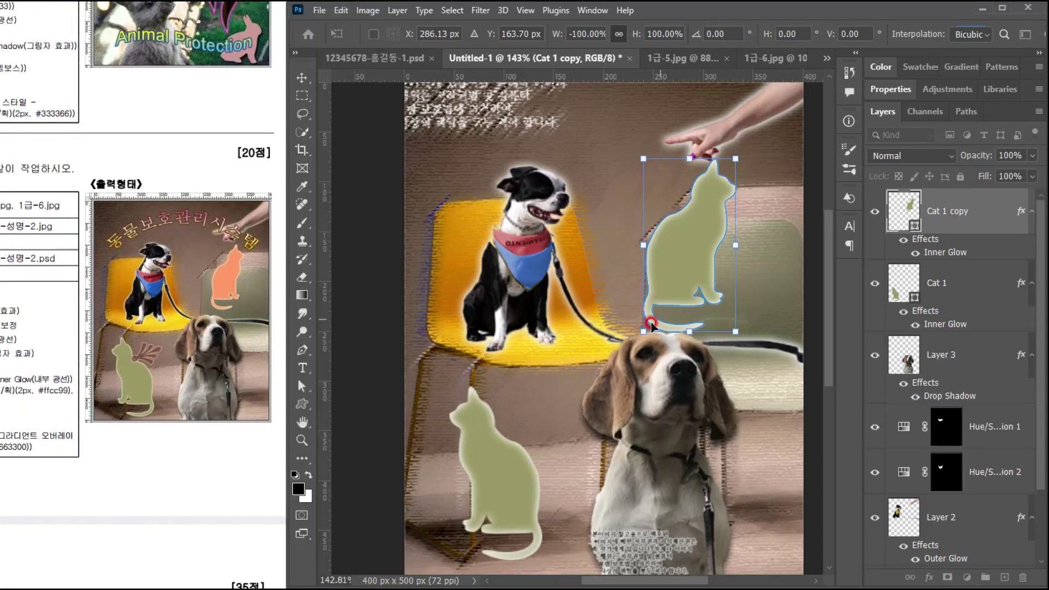
pyautogui.moveTo(642, 323); pyautogui.dragTo(662, 293)
pyautogui.moveTo(691, 243); pyautogui.dragTo(687, 252)
pyautogui.doubleClick(687, 252)
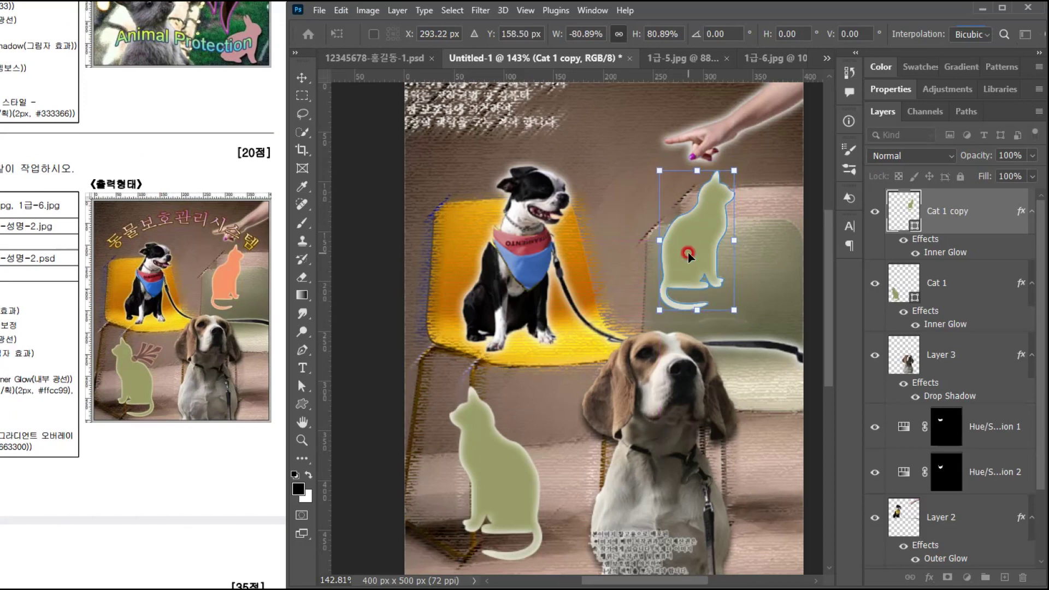
# - Check the required shape colours in the problem sheet and change the cat copy's fill to #ff9966
pyautogui.click(99, 491)
pyautogui.moveTo(99, 491); pyautogui.dragTo(252, 494)
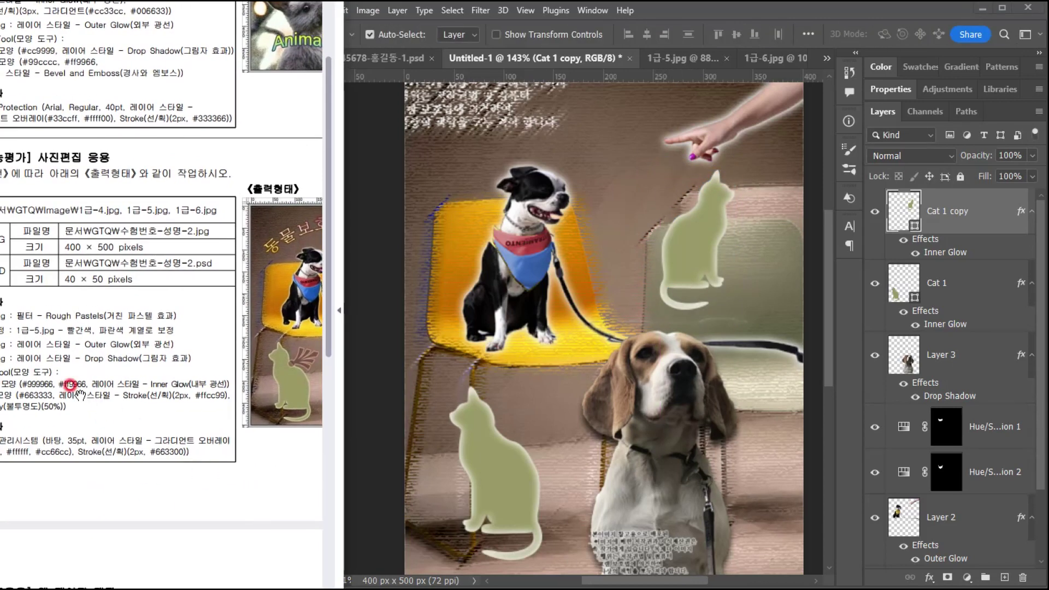
pyautogui.moveTo(185, 424); pyautogui.dragTo(11, 420)
pyautogui.click(718, 241)
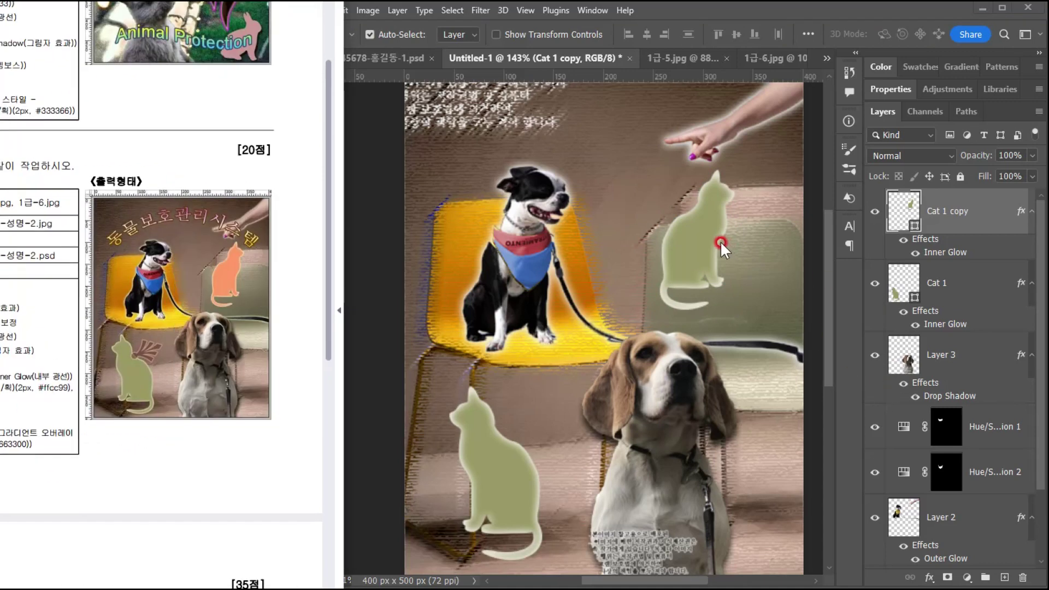
pyautogui.doubleClick(900, 210)
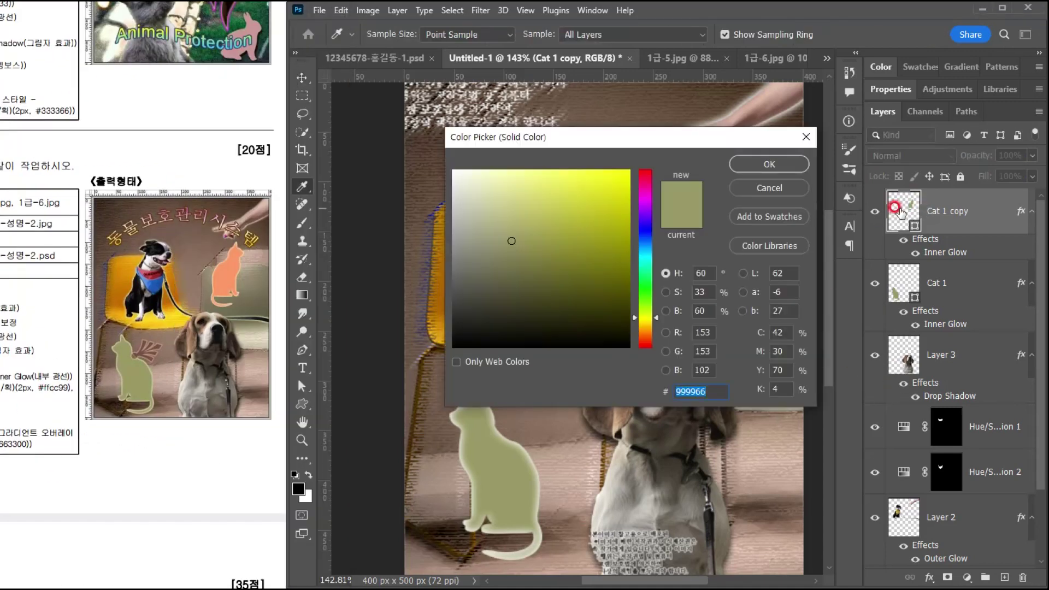
pyautogui.write('ff9966')
pyautogui.press('Return')
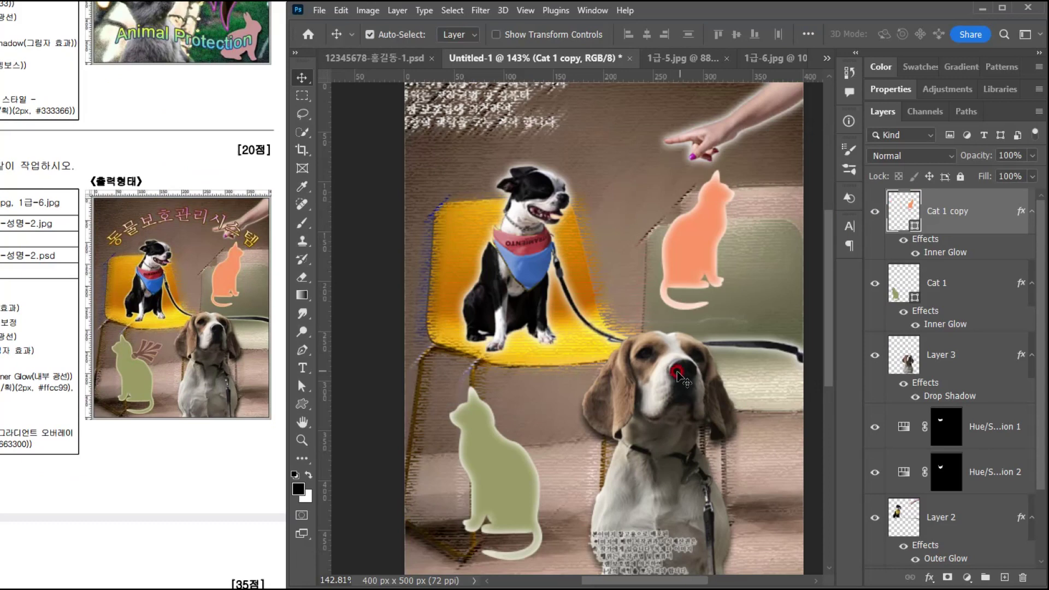
# - Draw an Ornament 7 custom shape about 53 × 38 px beside the green cat's neck
pyautogui.scroll(-2, 671, 331)
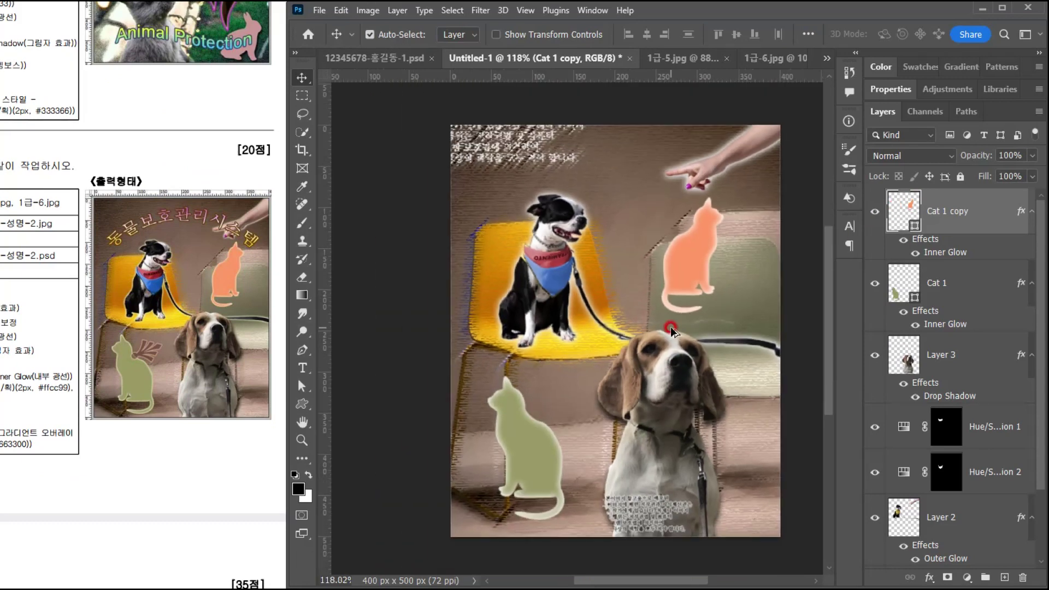
pyautogui.moveTo(631, 355); pyautogui.dragTo(601, 347)
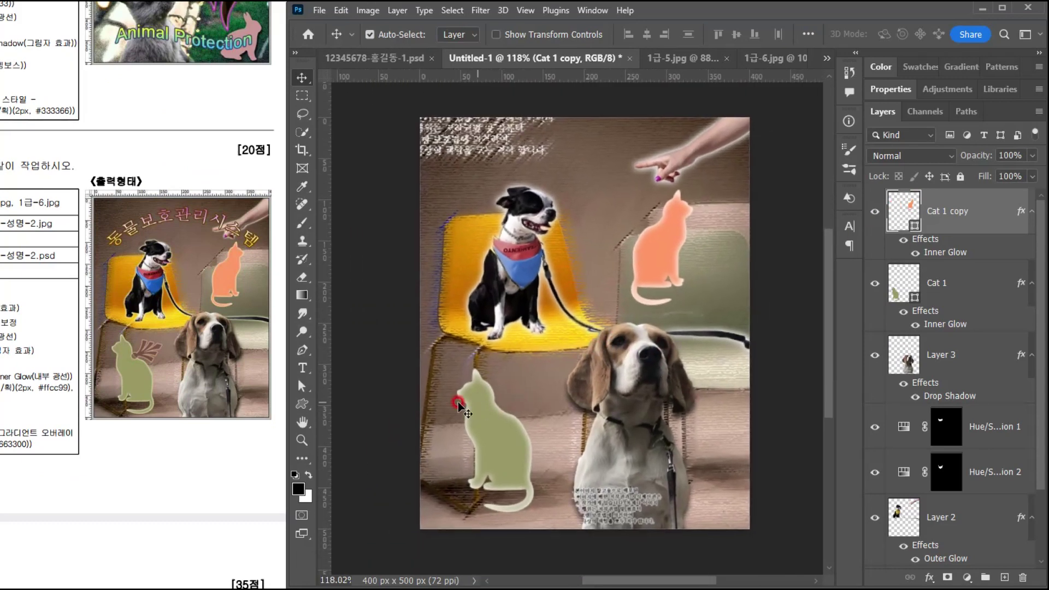
pyautogui.click(313, 405)
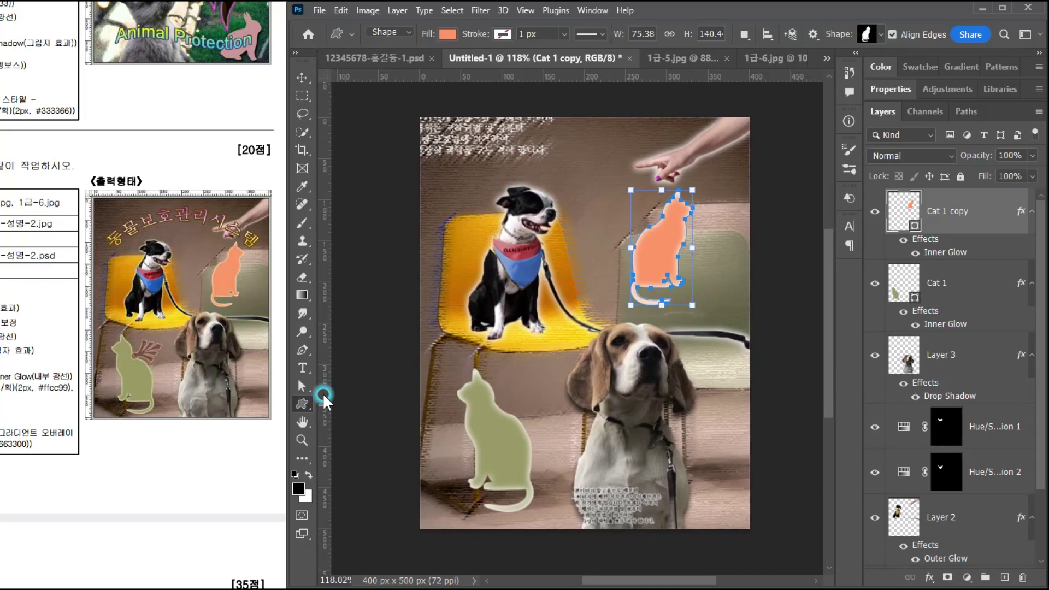
pyautogui.click(879, 33)
pyautogui.scroll(-4, 907, 335)
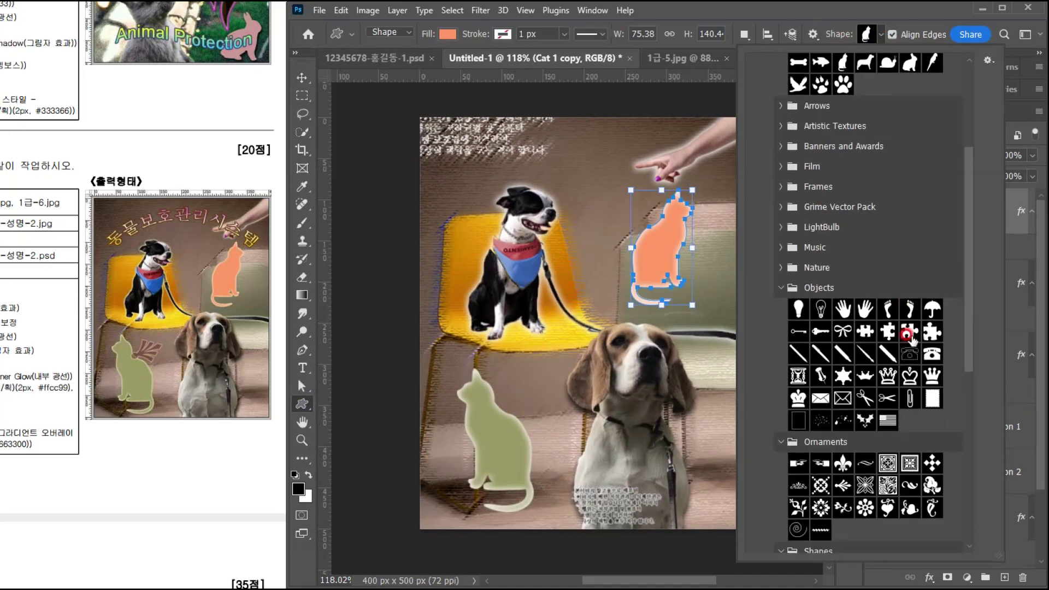
pyautogui.scroll(-2, 869, 402)
pyautogui.click(843, 400)
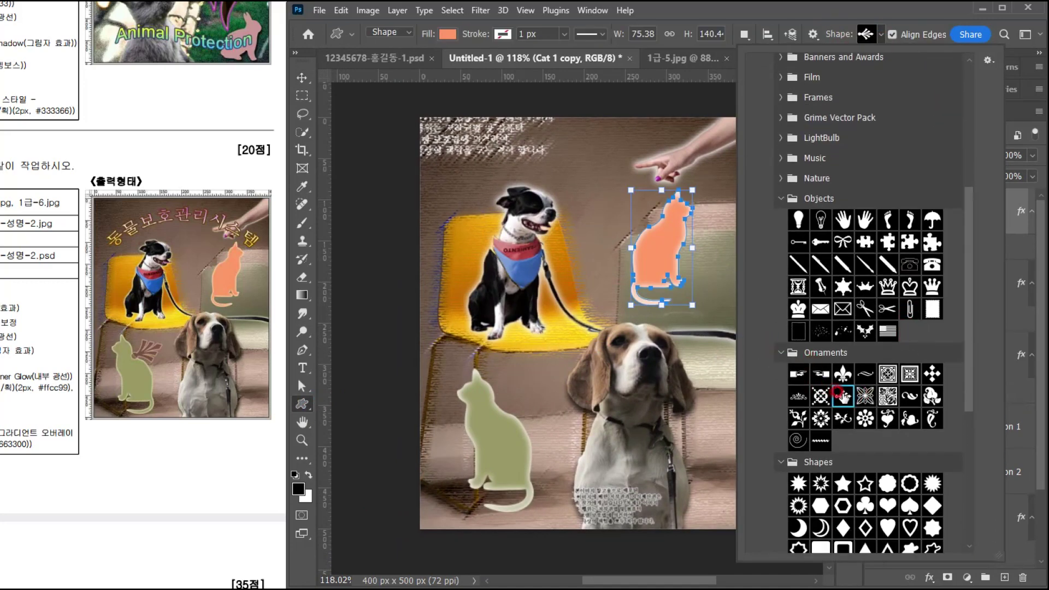
pyautogui.press('Return')
pyautogui.scroll(2, 531, 377)
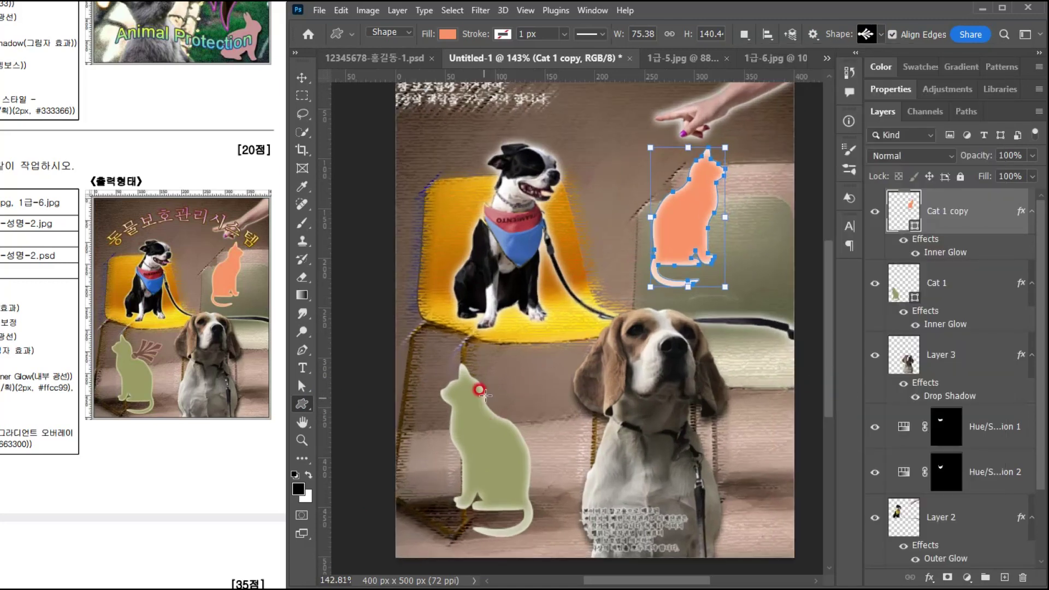
pyautogui.moveTo(486, 386); pyautogui.dragTo(539, 423)
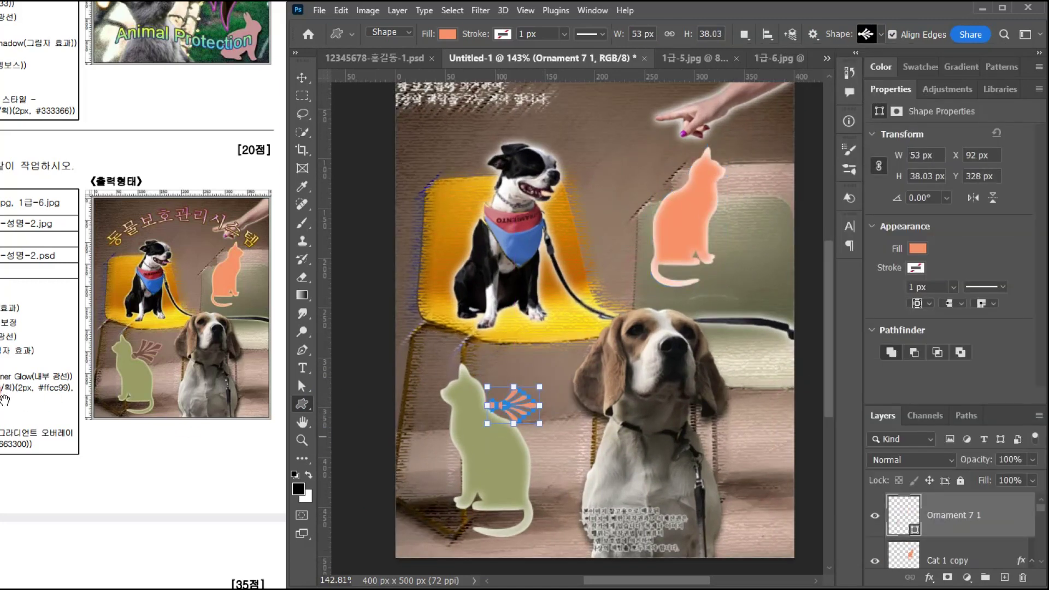
# - Look up the ornament's required colour in the problem sheet and set its fill to #663333
pyautogui.click(155, 405)
pyautogui.hscroll(-5, 164, 417)
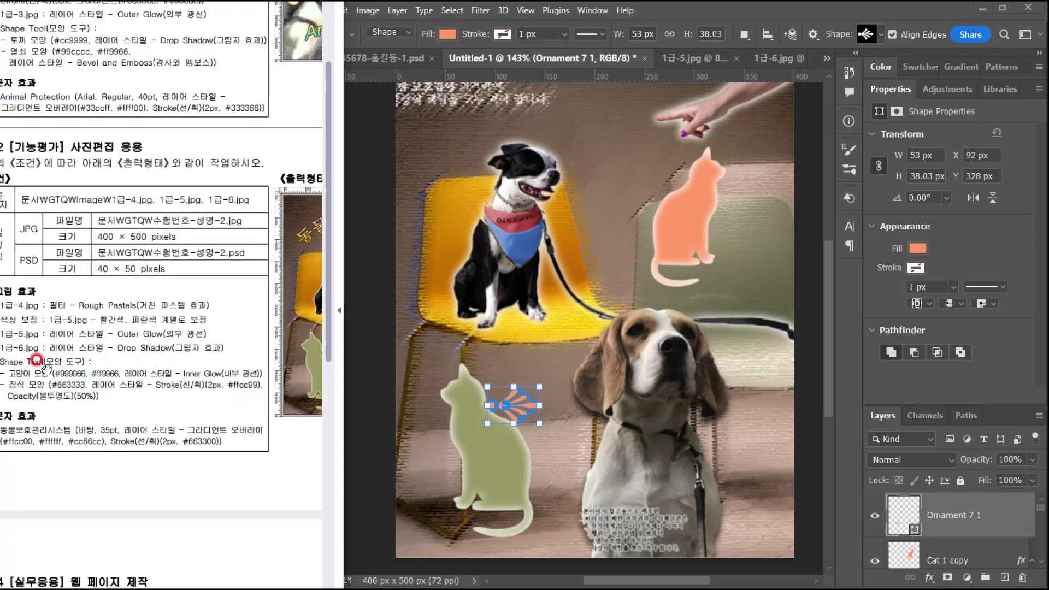
pyautogui.hscroll(5, 64, 384)
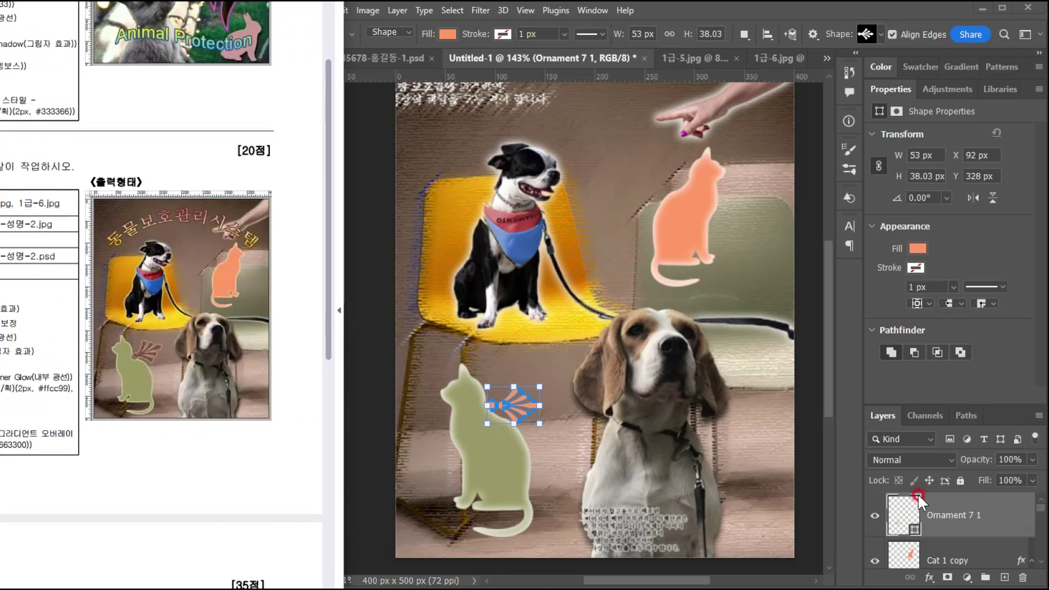
pyautogui.click(904, 513)
pyautogui.doubleClick(904, 514)
pyautogui.write('663333')
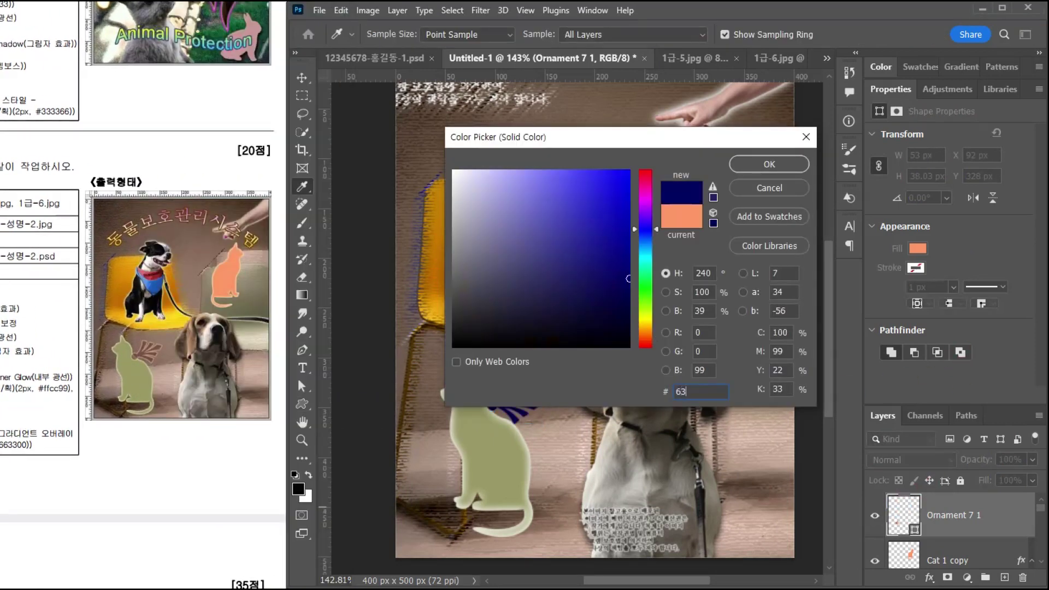
pyautogui.press('Return')
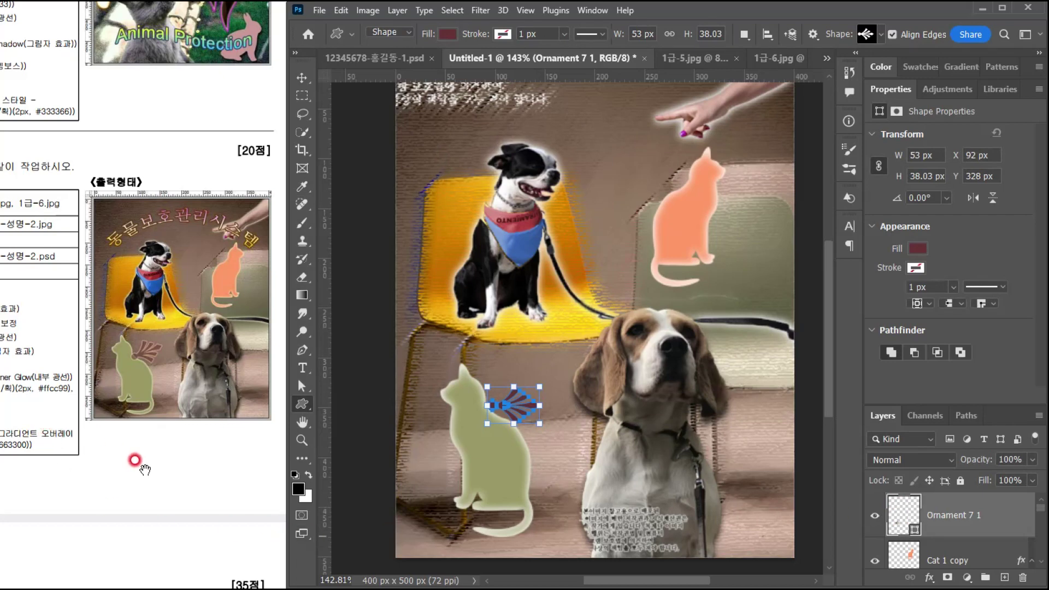
# - Apply a 2 px outside Stroke in #ffcc99 to the ornament shape, as the problem sheet requires
pyautogui.moveTo(144, 464); pyautogui.dragTo(291, 462)
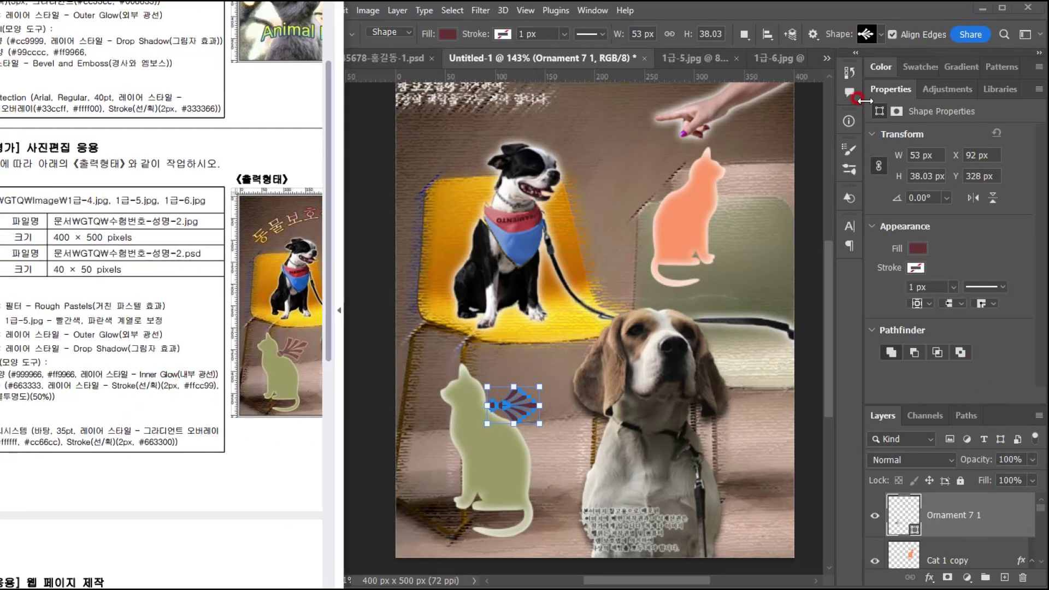
pyautogui.click(995, 518)
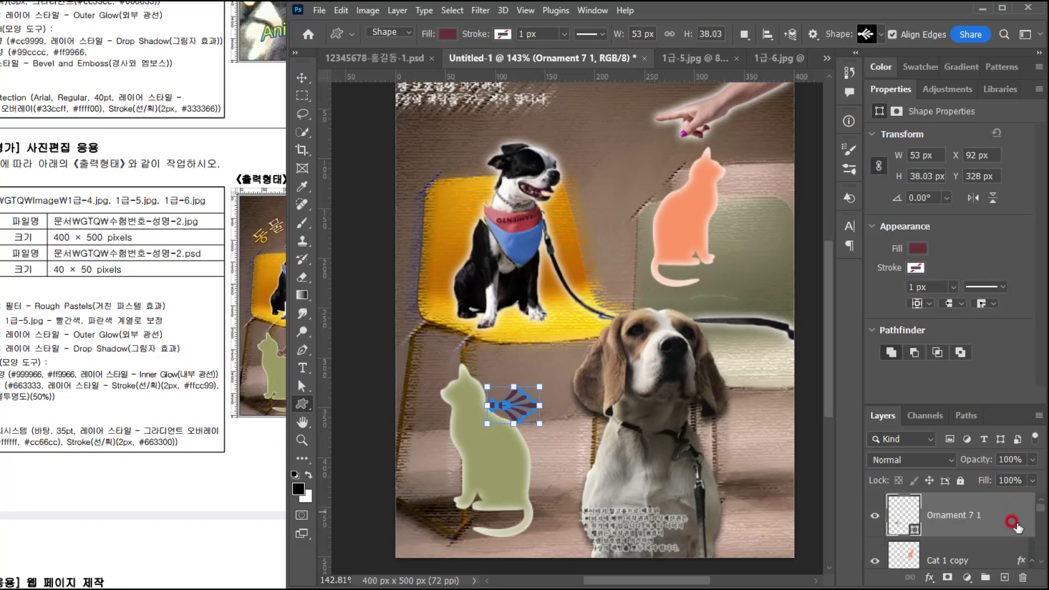
pyautogui.doubleClick(1002, 505)
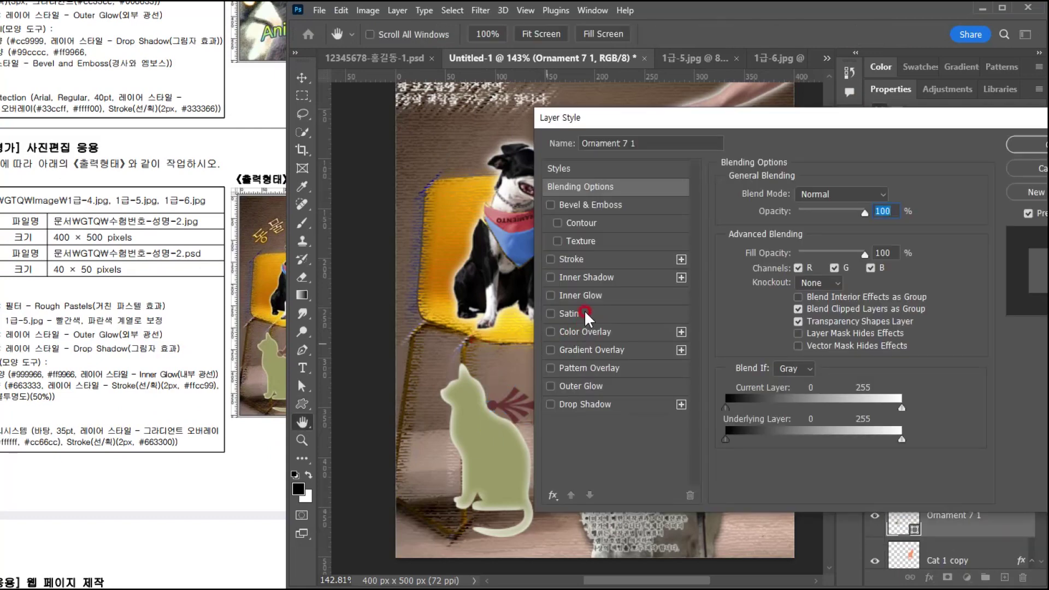
pyautogui.click(598, 259)
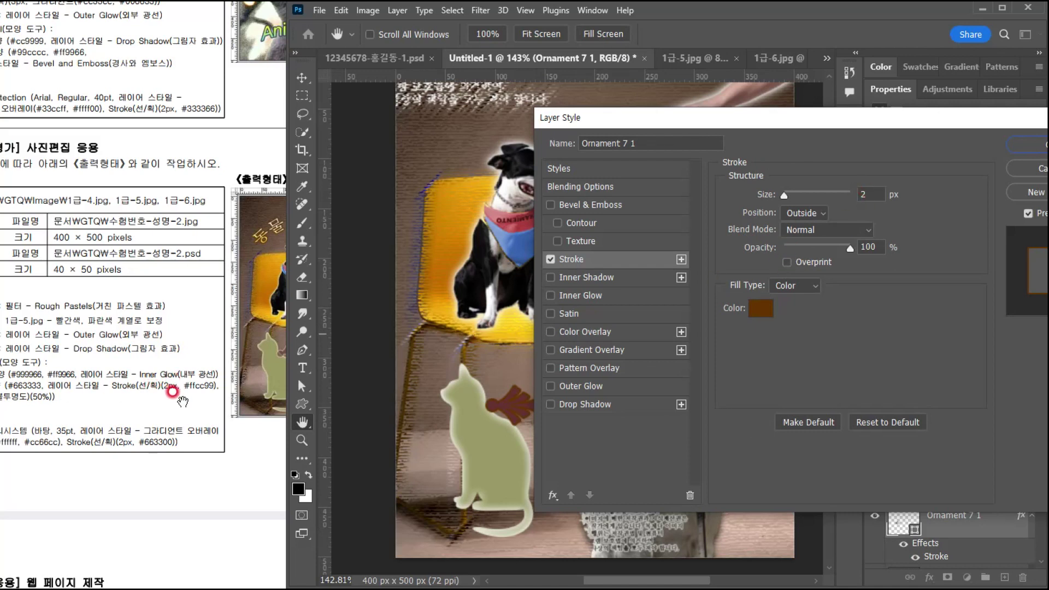
pyautogui.click(760, 308)
pyautogui.write('ffcc99')
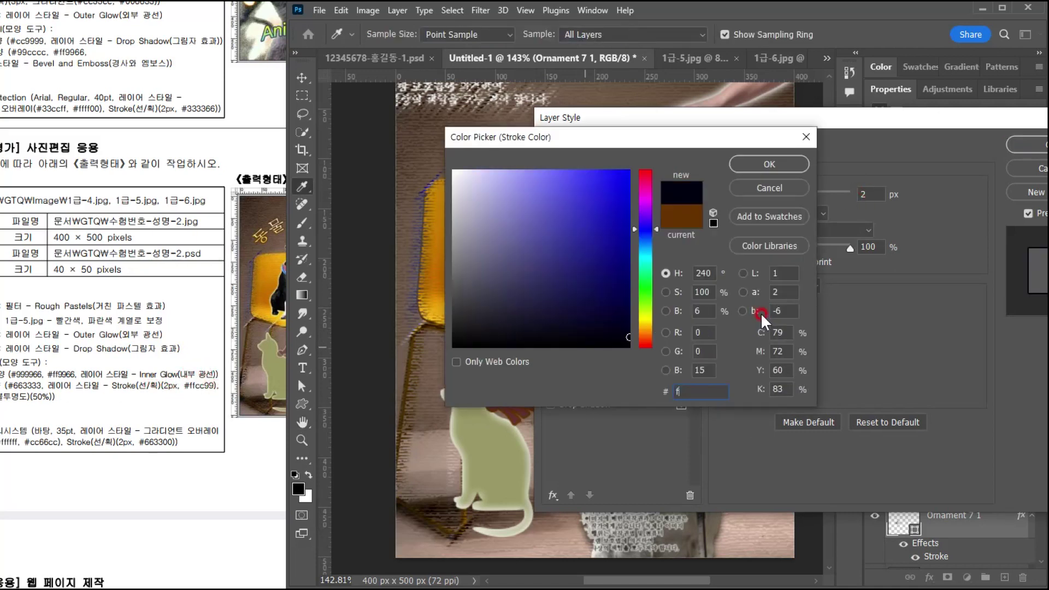
pyautogui.click(771, 332)
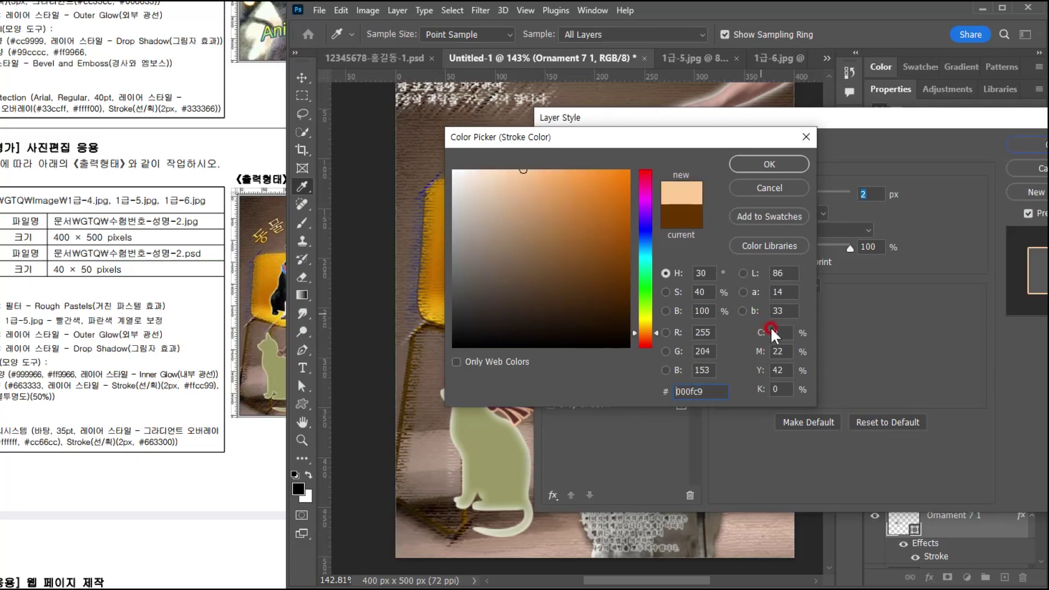
pyautogui.press('Return')
pyautogui.click(1025, 146)
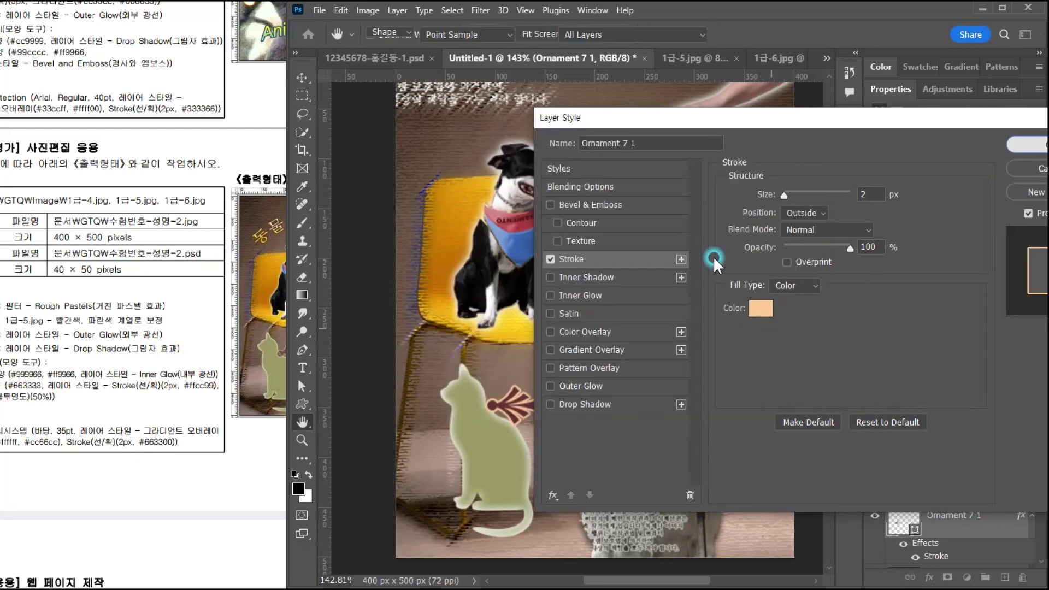
# - Check the ornament's opacity requirement in the problem sheet and set its layer opacity to 50%
pyautogui.moveTo(59, 401); pyautogui.dragTo(113, 391)
pyautogui.moveTo(241, 425); pyautogui.dragTo(224, 430)
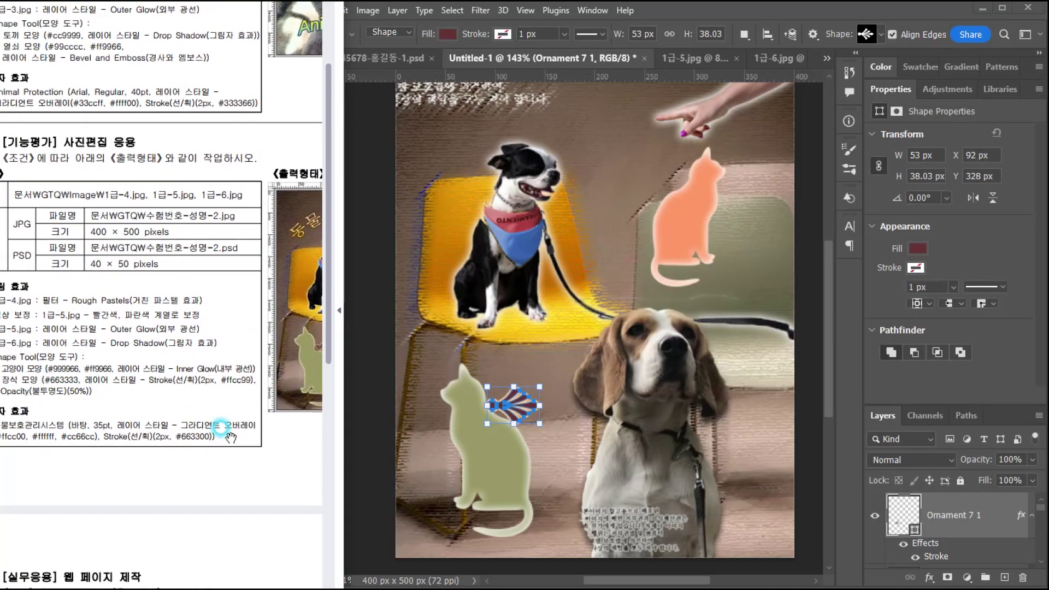
pyautogui.doubleClick(880, 89)
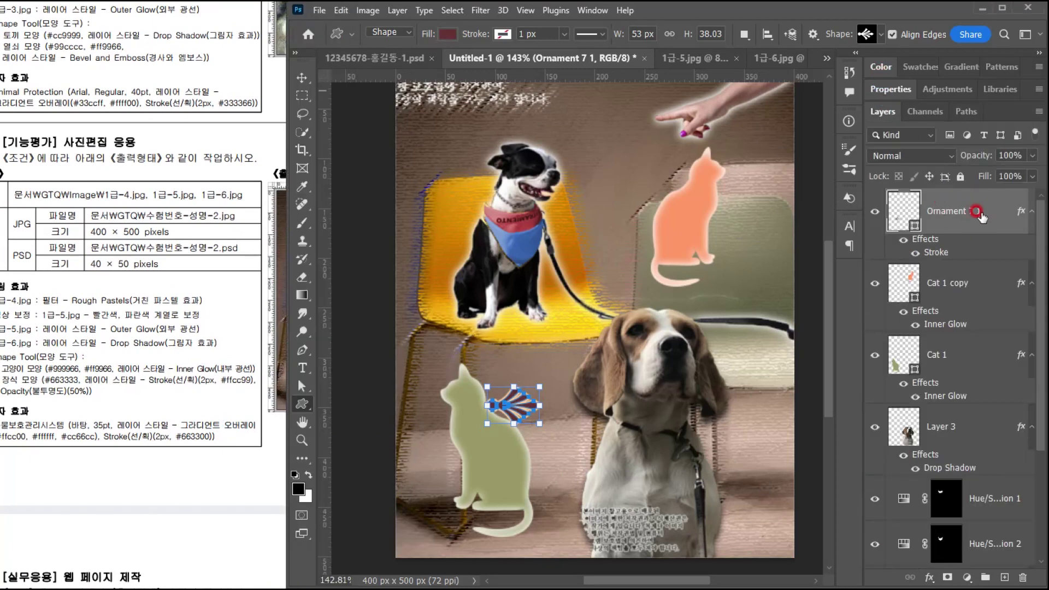
pyautogui.click(969, 156)
pyautogui.write('50%')
pyautogui.press('Return')
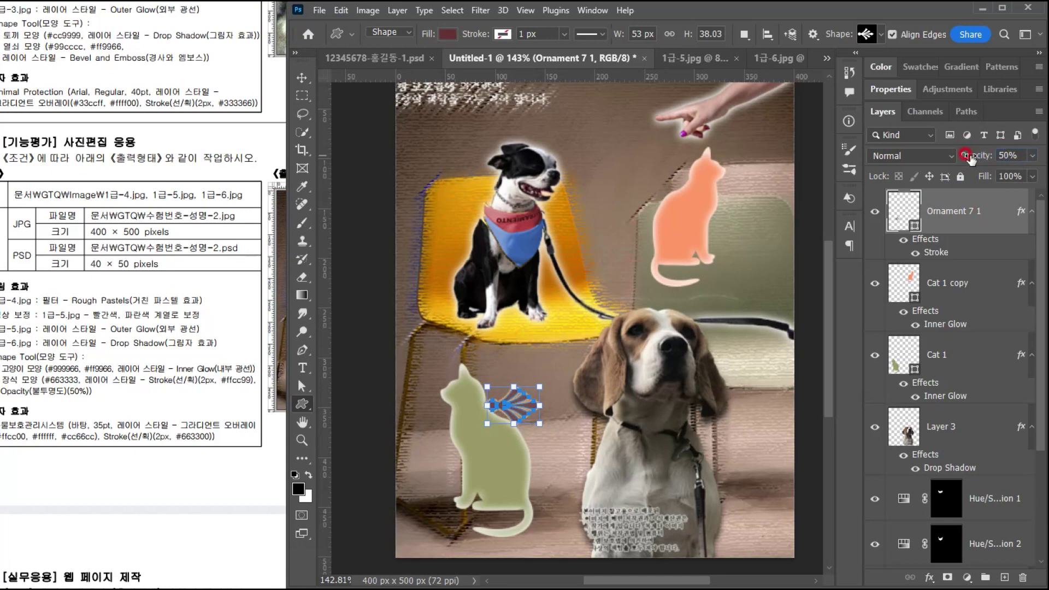
# - Rotate the ornament about 17° counterclockwise and position its narrow end against the back of the green cat's neck, matching the sample output
pyautogui.click(301, 78)
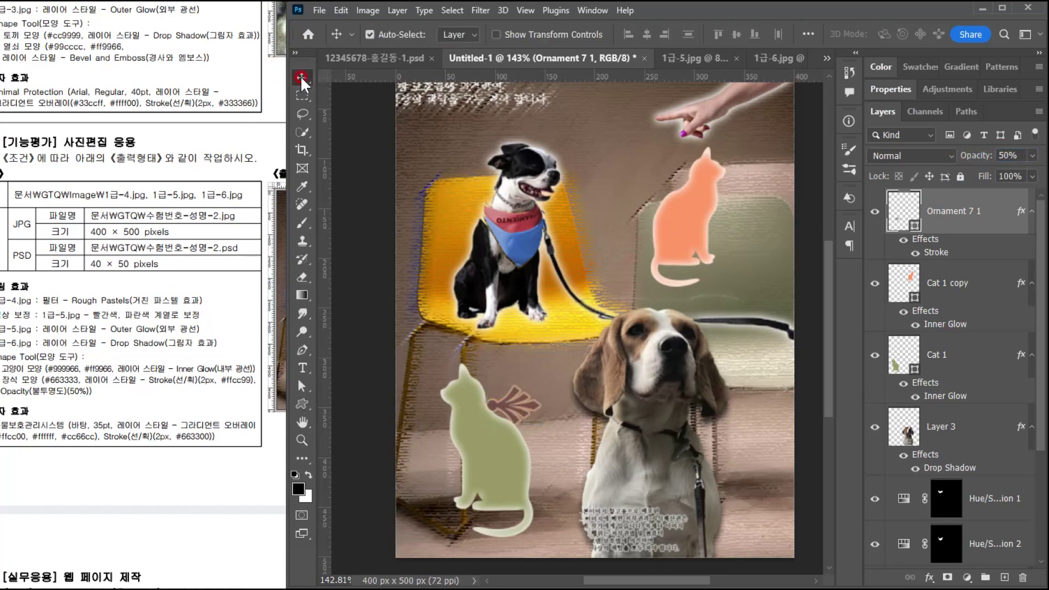
pyautogui.hotkey('ctrl', 't')
pyautogui.moveTo(550, 384); pyautogui.dragTo(565, 356)
pyautogui.click(168, 464)
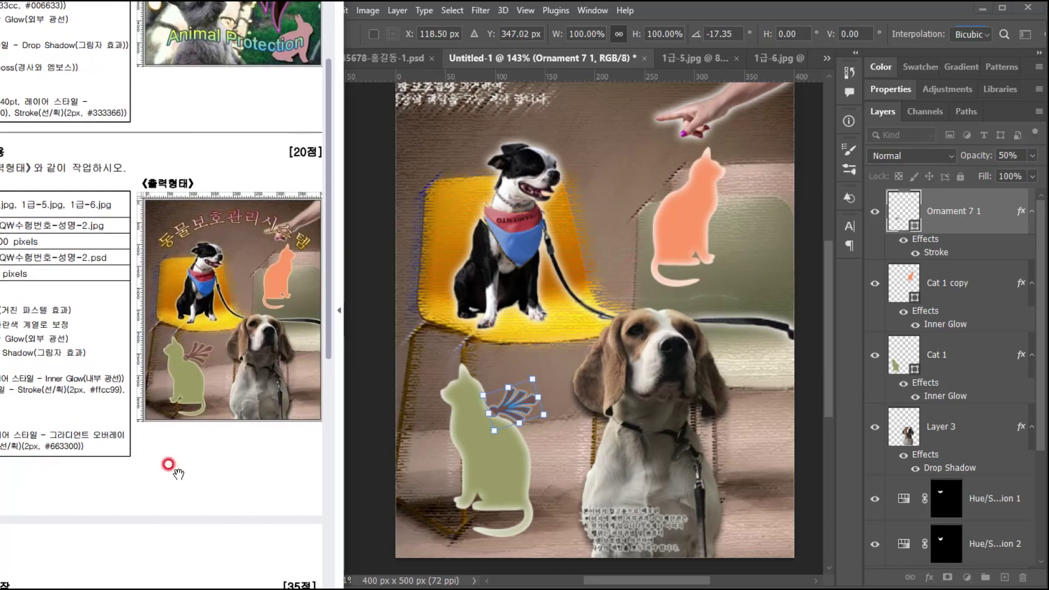
pyautogui.scroll(3, 503, 432)
pyautogui.click(526, 404)
pyautogui.moveTo(525, 405); pyautogui.dragTo(491, 399)
pyautogui.press('Return')
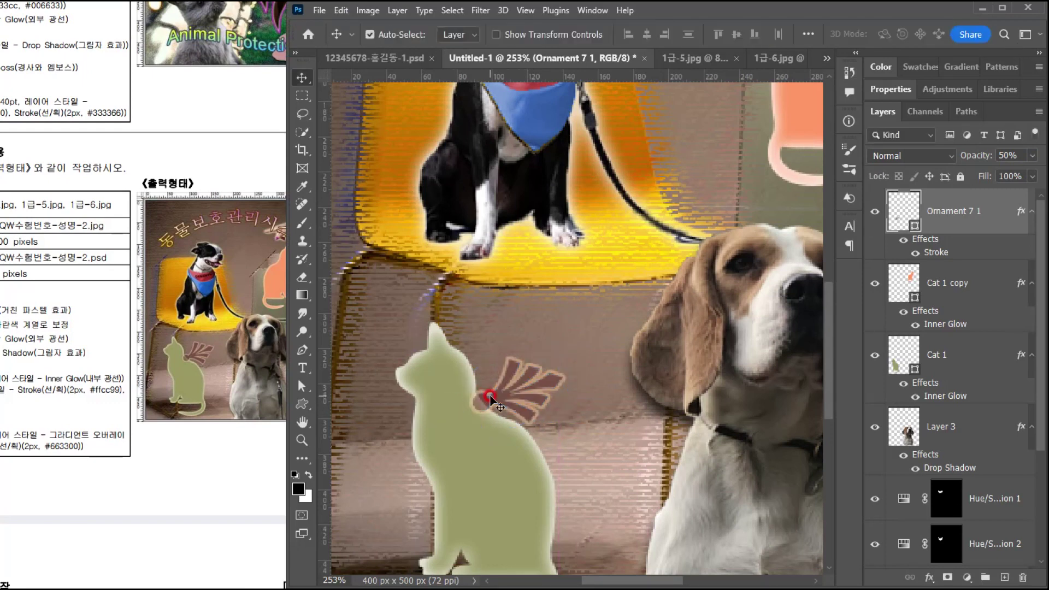
pyautogui.moveTo(543, 404); pyautogui.dragTo(540, 389)
pyautogui.hotkey('ctrl', 'z')
pyautogui.moveTo(519, 388); pyautogui.dragTo(517, 381)
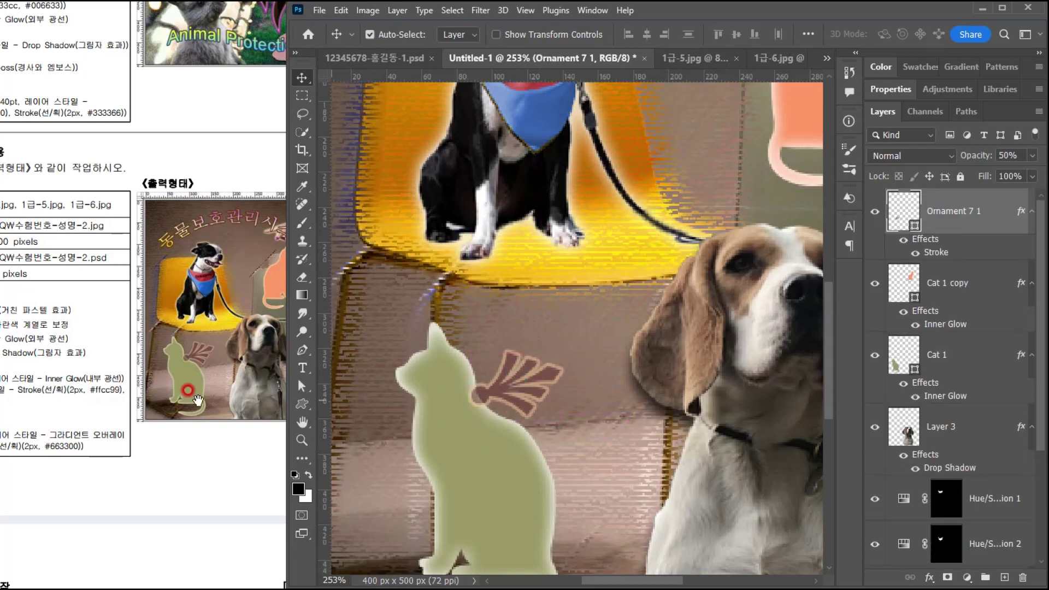
# - Check the title wording in the problem sheet and add the text 동물보호관리시스템 near the canvas's upper edge
pyautogui.click(146, 393)
pyautogui.moveTo(202, 477); pyautogui.dragTo(203, 414)
pyautogui.scroll(-1, 143, 309)
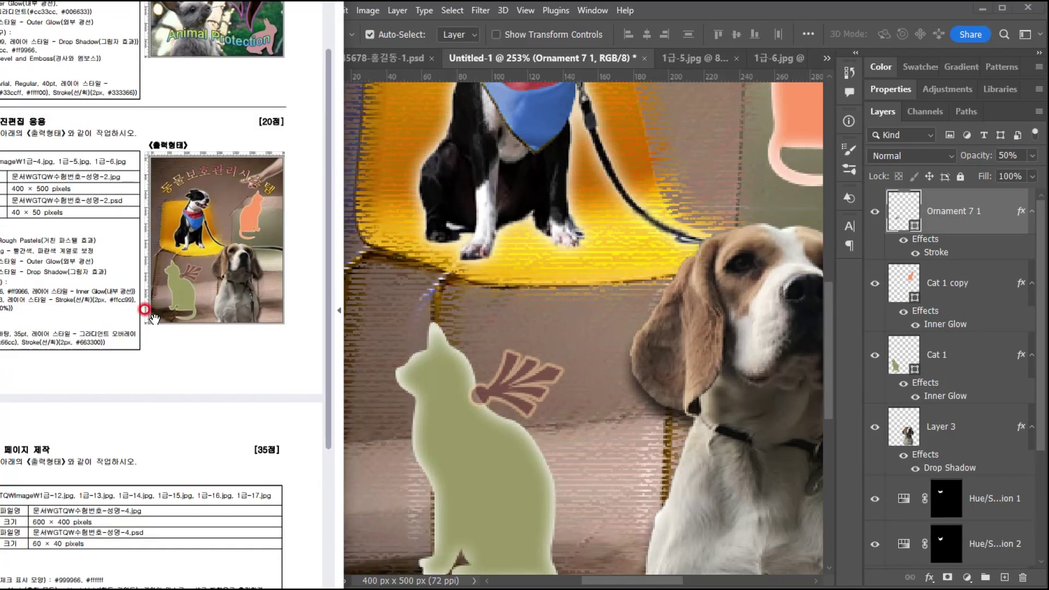
pyautogui.scroll(1, 197, 333)
pyautogui.scroll(-1, 194, 306)
pyautogui.click(528, 285)
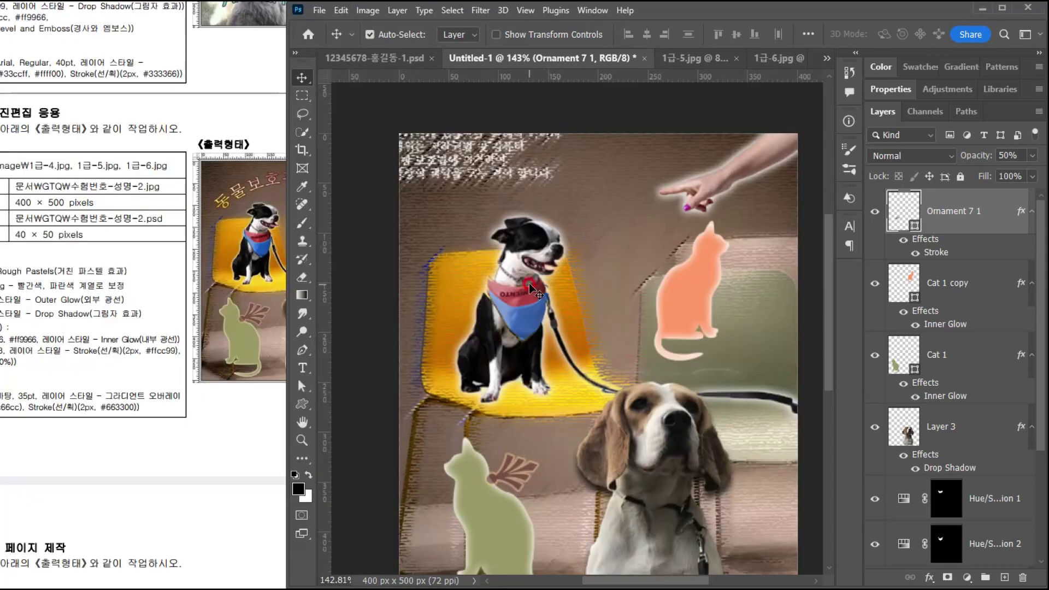
pyautogui.press('t')
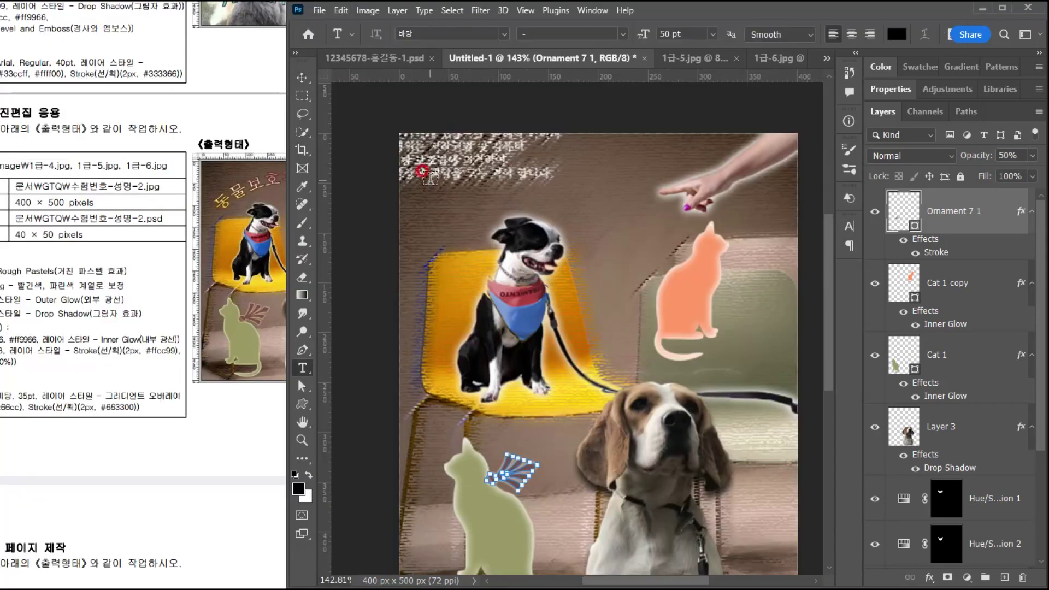
pyautogui.click(428, 176)
pyautogui.hotkey('ctrl', 'v')
pyautogui.write('물')
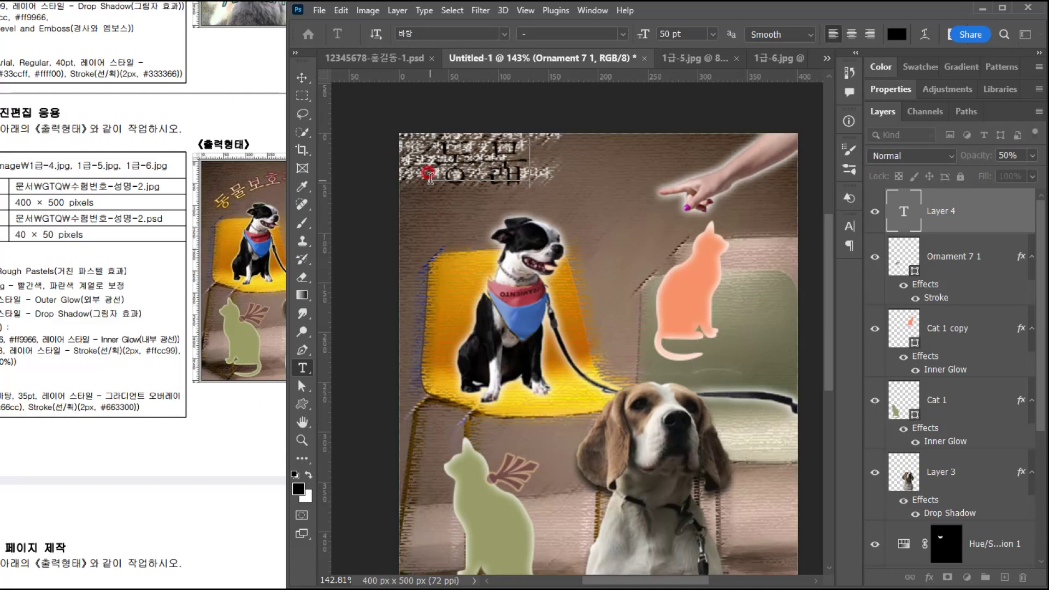
pyautogui.write('보호과ㄴ리시스')
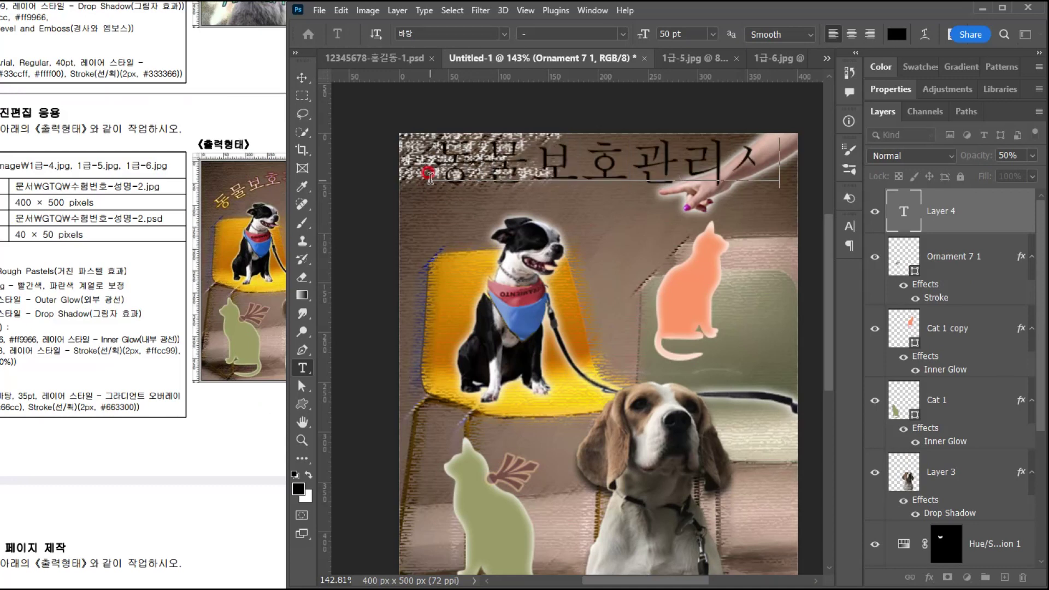
# - Set the whole title text to the 바탕 font at 35 pt and commit it
pyautogui.hotkey('ctrl', 'a')
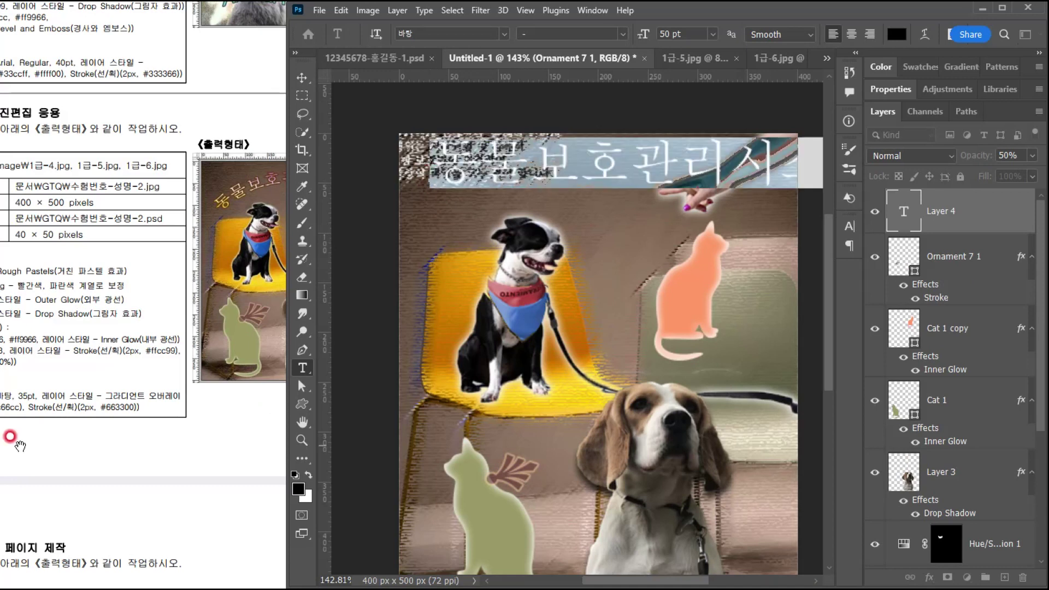
pyautogui.click(568, 111)
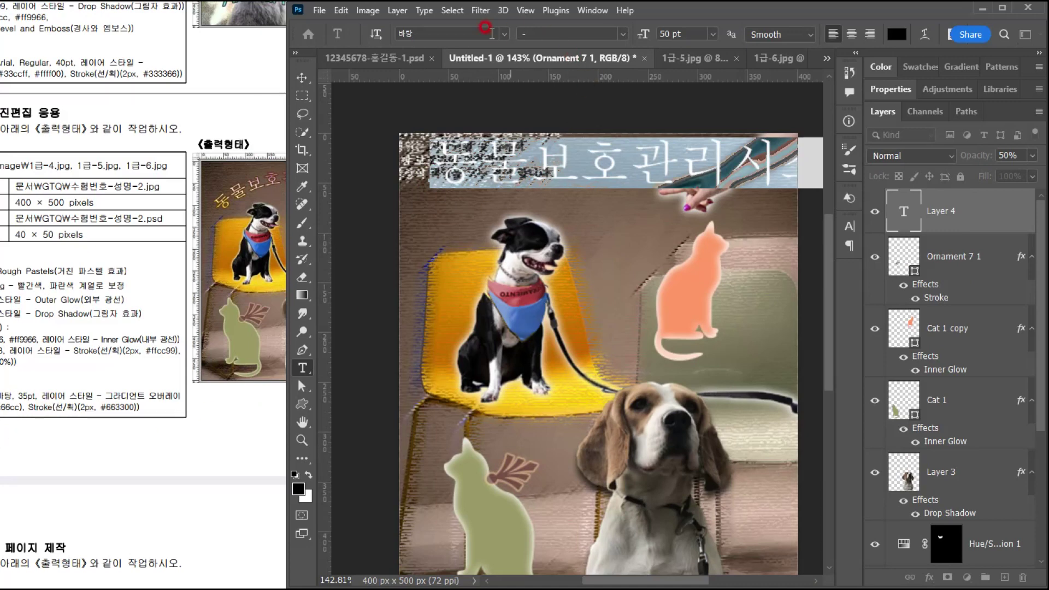
pyautogui.click(502, 36)
pyautogui.click(454, 77)
pyautogui.click(677, 30)
pyautogui.doubleClick(680, 33)
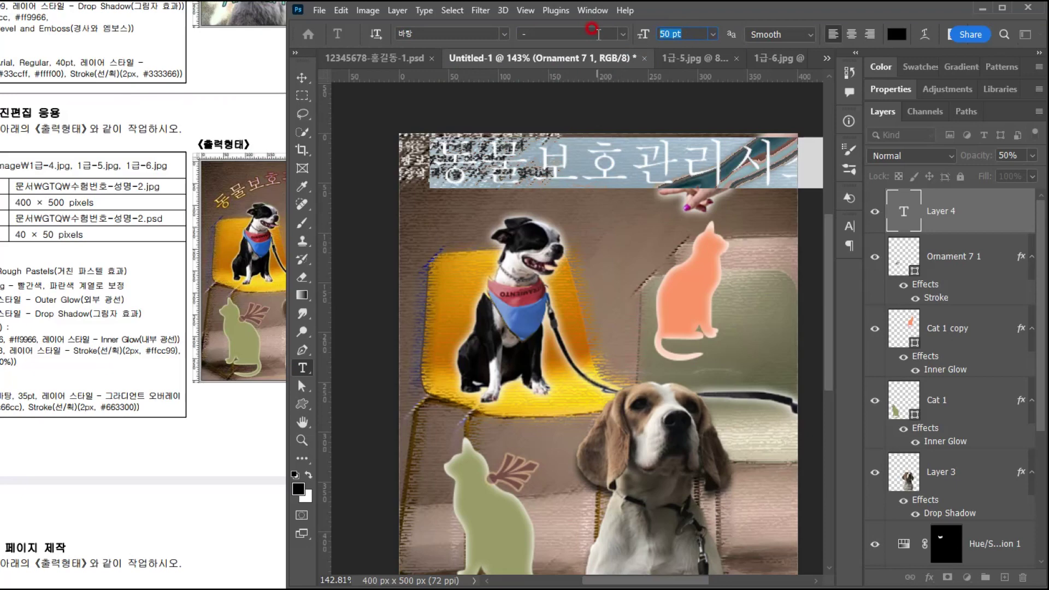
pyautogui.write('35')
pyautogui.press('Return')
pyautogui.hotkey('ctrl', 'Return')
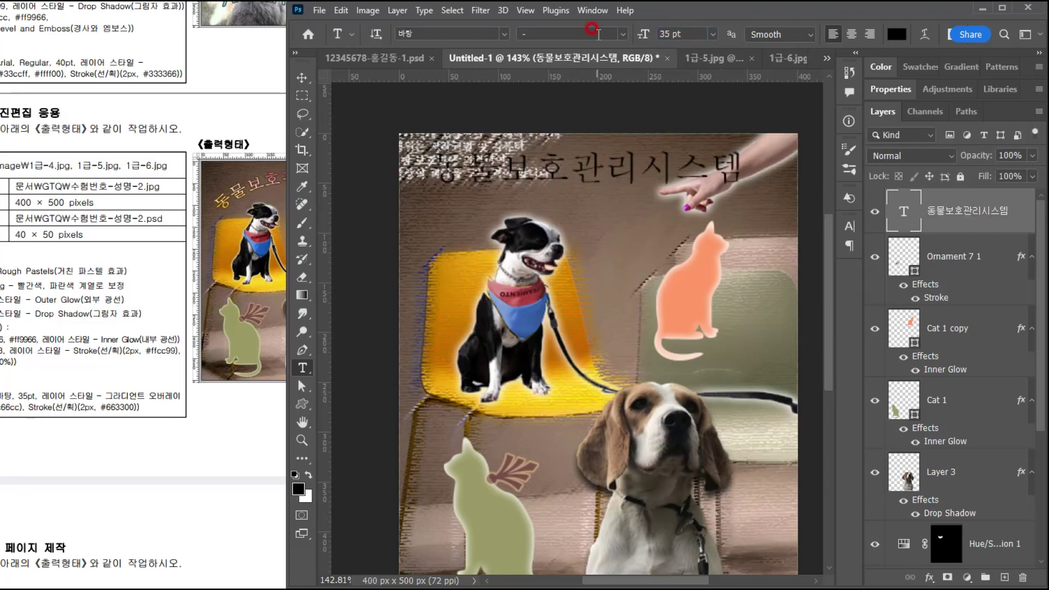
# - Check the title's style requirements in the problem sheet, add a Gradient Overlay to the text layer and open its gradient for editing
pyautogui.click(187, 455)
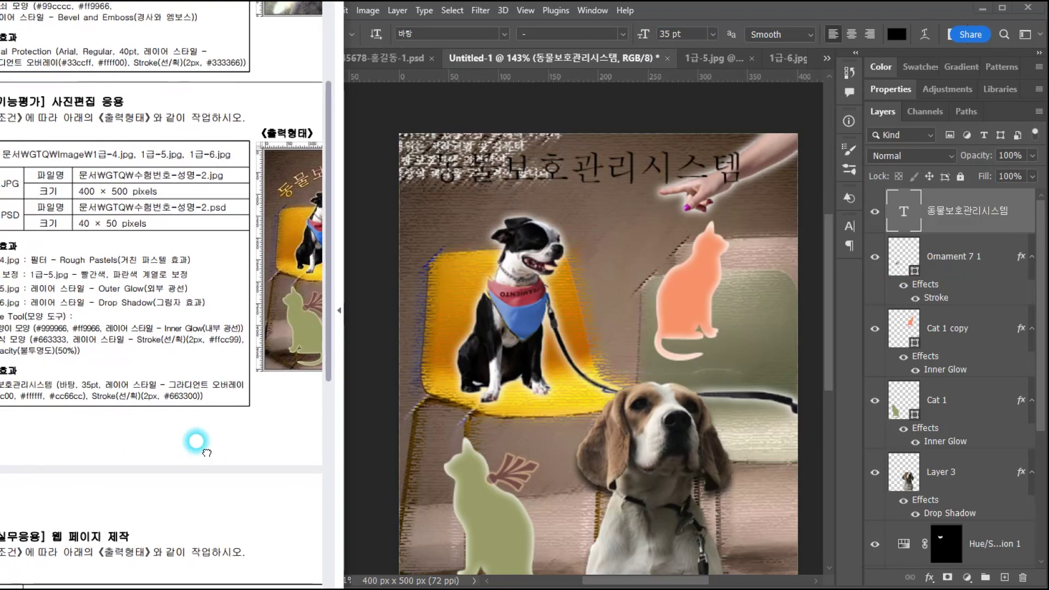
pyautogui.click(92, 389)
pyautogui.click(945, 364)
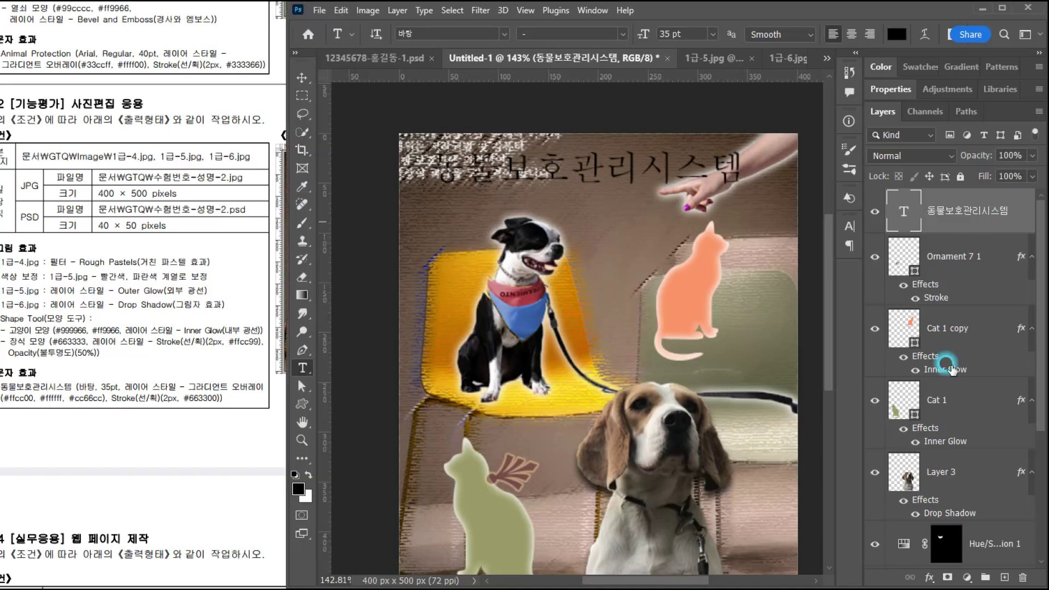
pyautogui.click(928, 577)
pyautogui.click(969, 534)
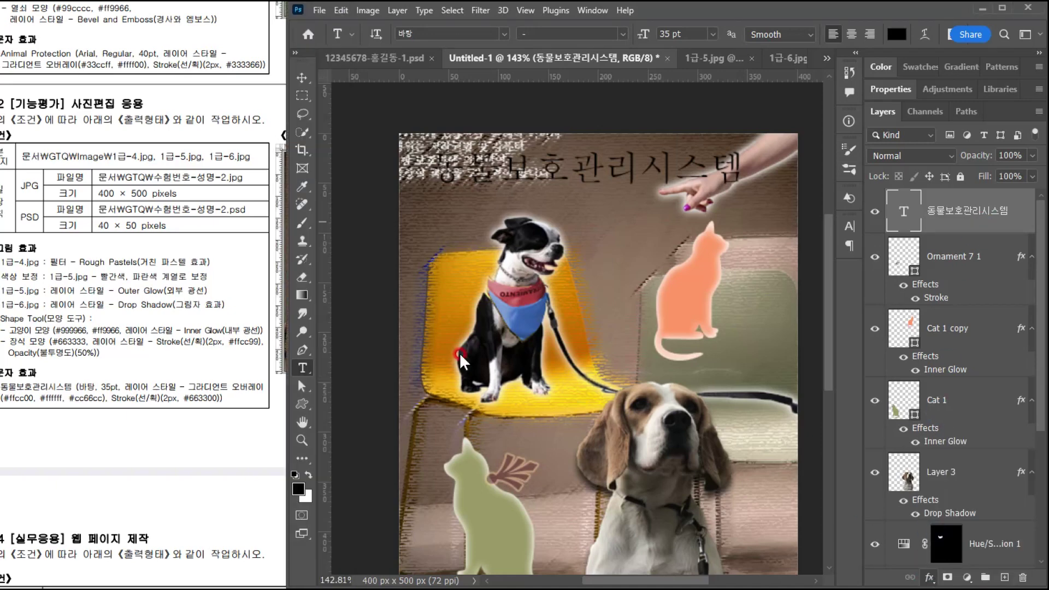
pyautogui.click(116, 343)
pyautogui.click(820, 228)
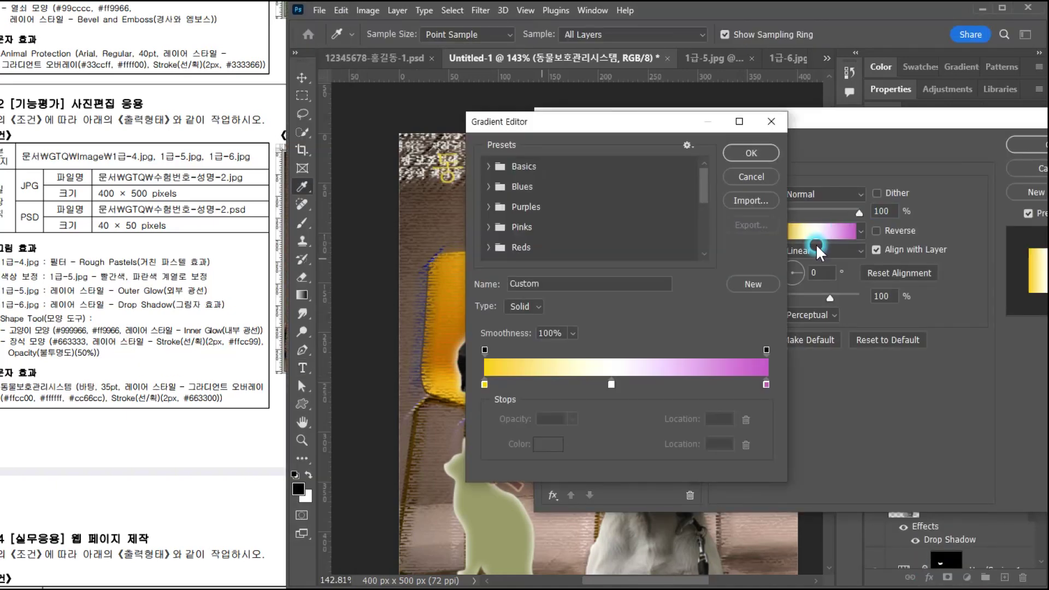
# - Set the gradient's starting colour stop to #ffcc00 and remove the white middle stop
pyautogui.doubleClick(484, 385)
pyautogui.click(19, 386)
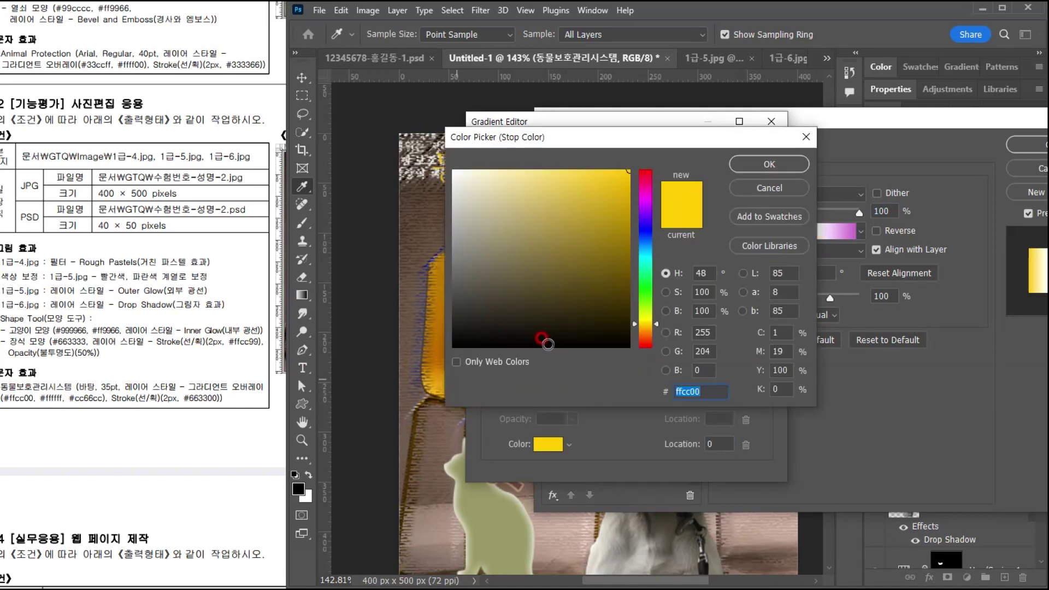
pyautogui.click(769, 164)
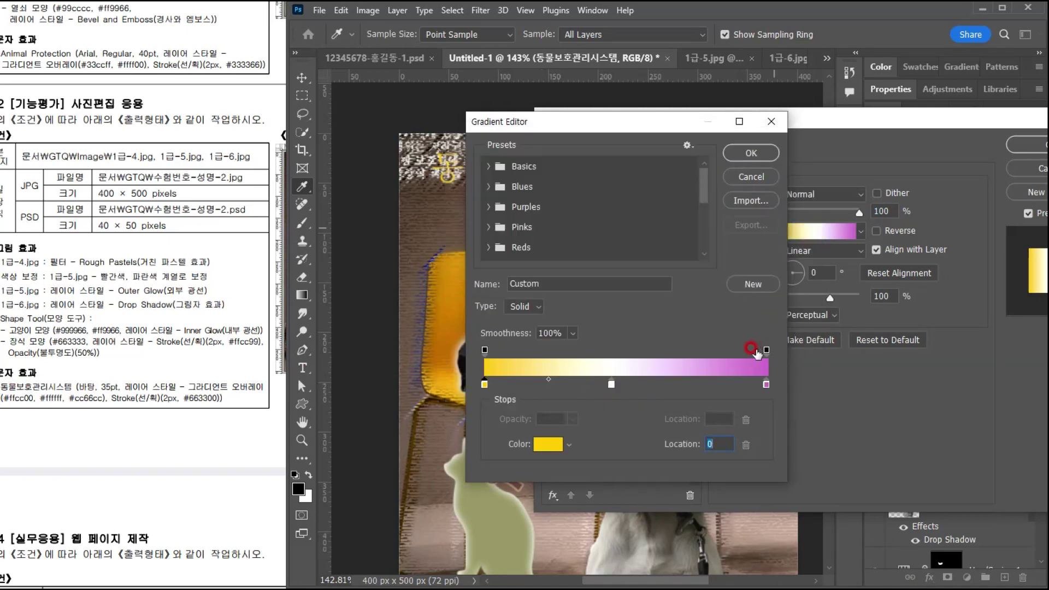
pyautogui.moveTo(614, 382); pyautogui.dragTo(620, 388)
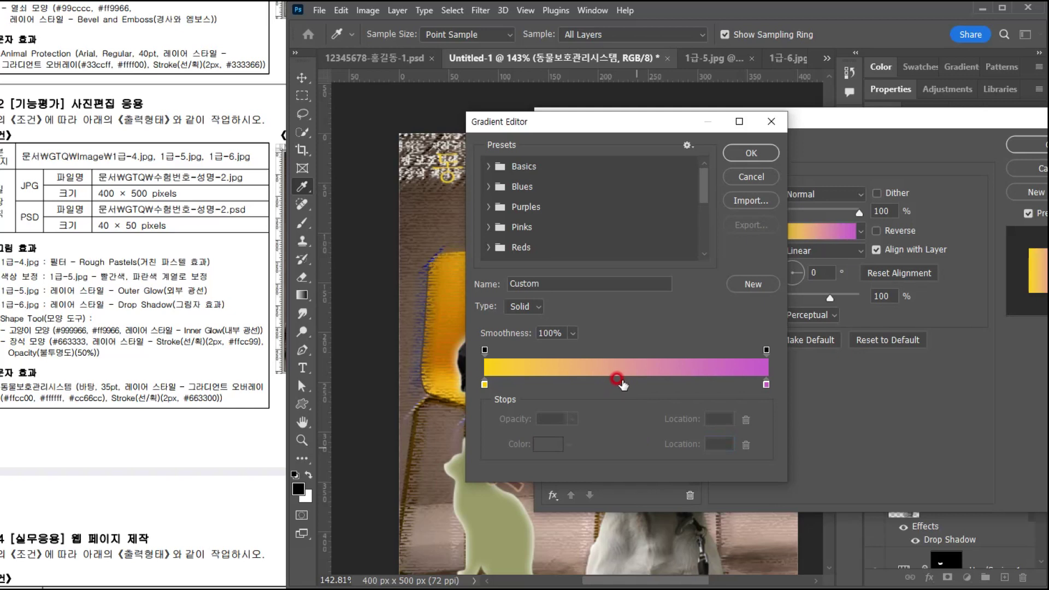
# - Add a white (#ffffff) stop at location 49 near the middle of the text's overlay gradient
pyautogui.click(618, 383)
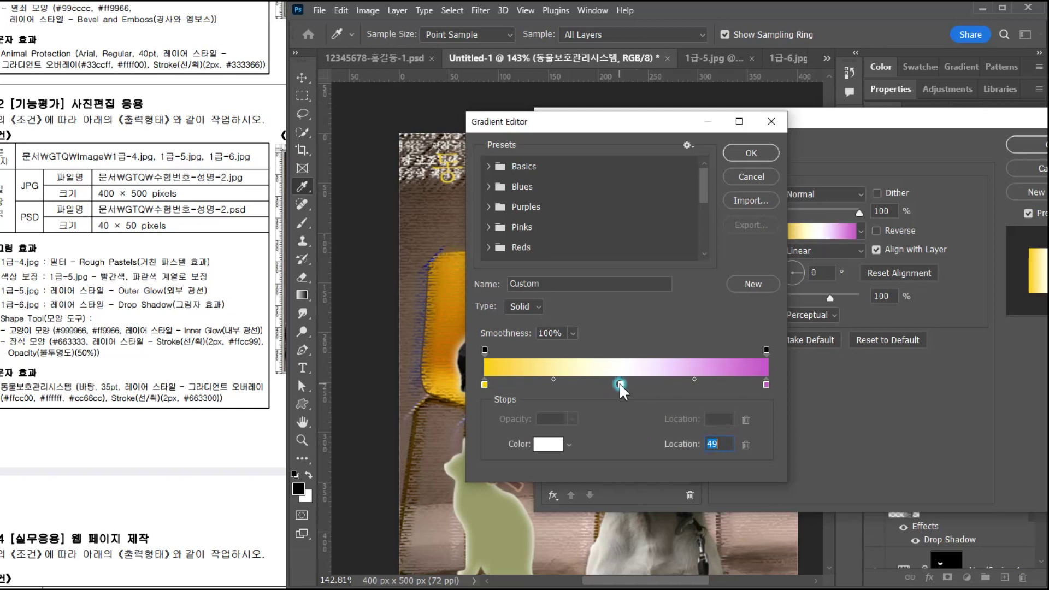
pyautogui.doubleClick(618, 382)
pyautogui.click(485, 213)
pyautogui.click(415, 156)
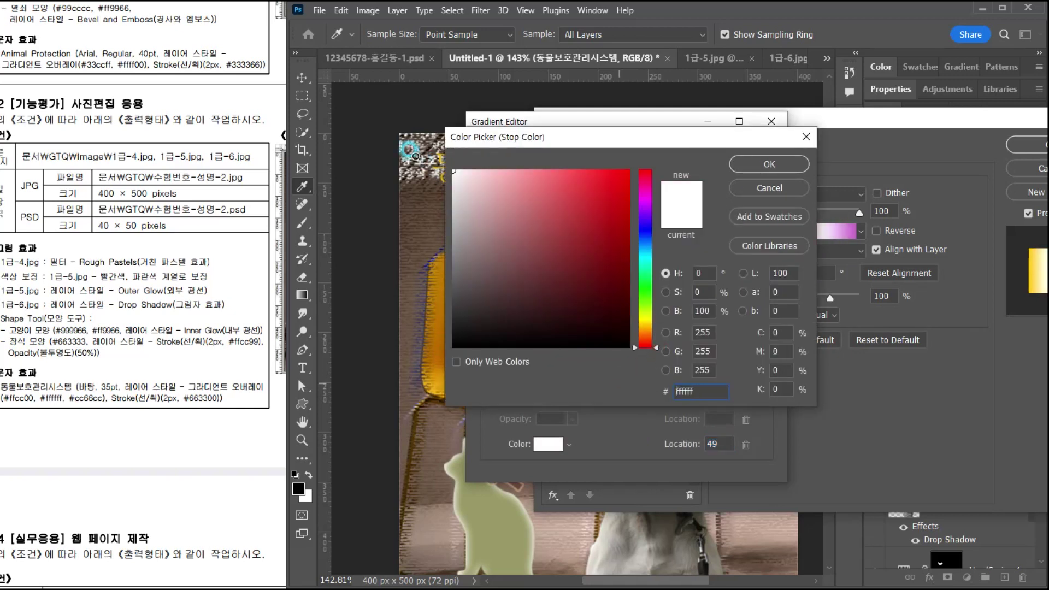
pyautogui.click(751, 184)
# - Set the gradient's end stop to #cc66cc and accept the gradient
pyautogui.doubleClick(766, 385)
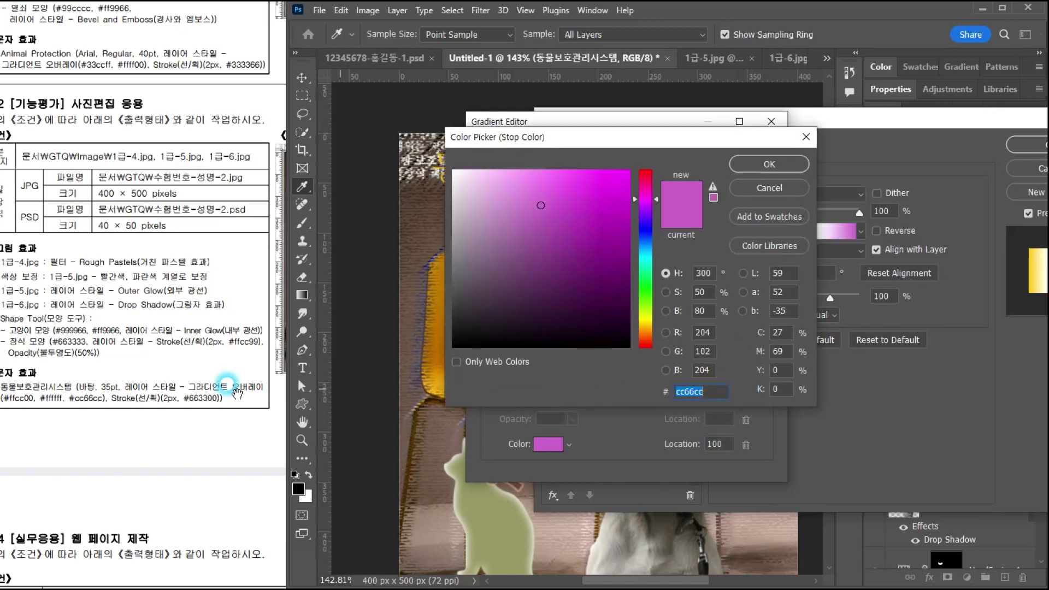
pyautogui.write('c6')
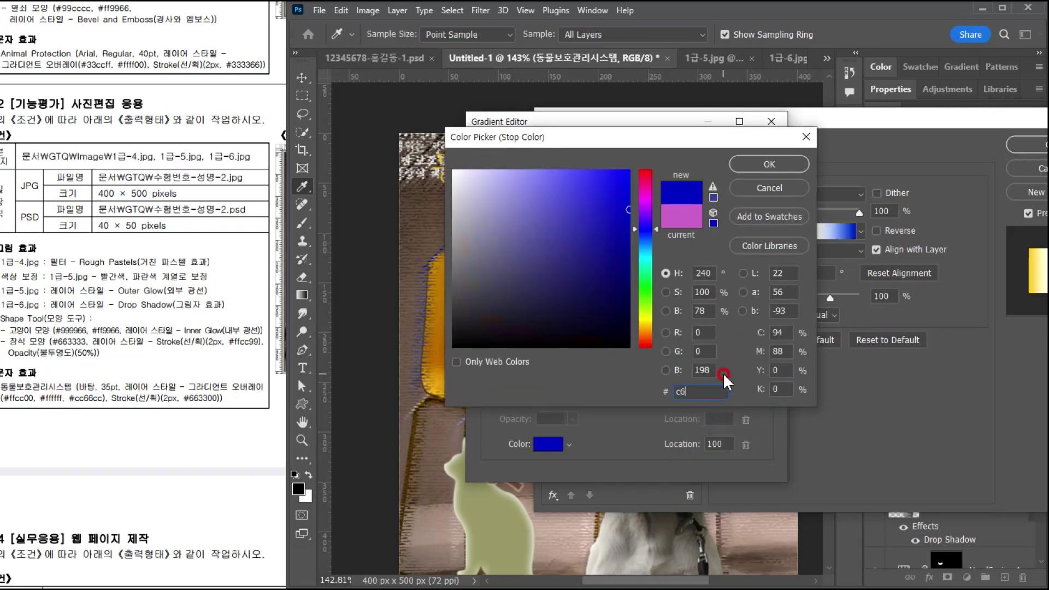
pyautogui.write('c')
pyautogui.press('Return')
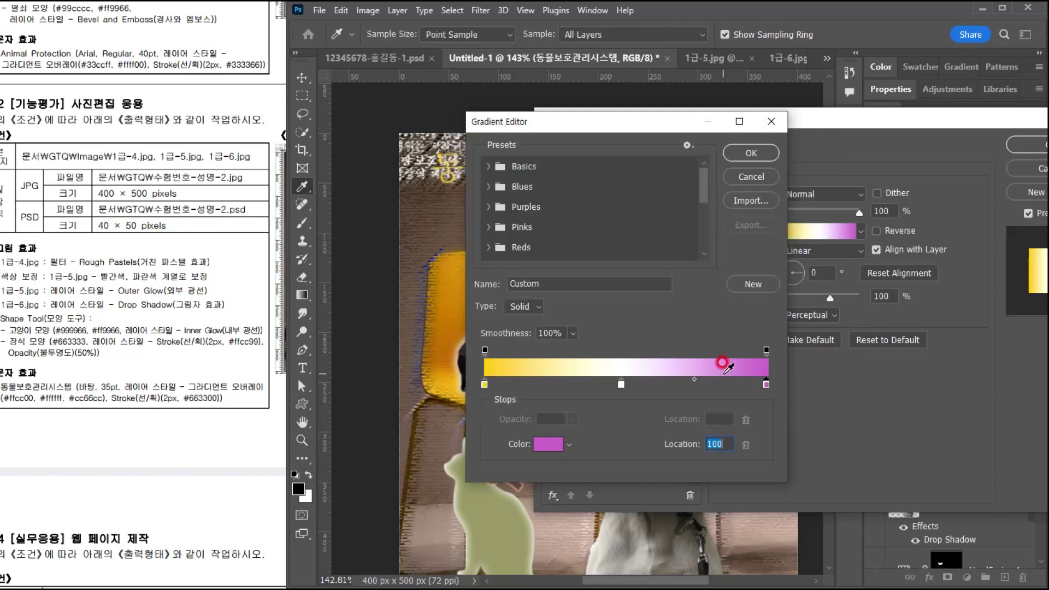
pyautogui.click(755, 152)
# - Set the gradient overlay angle of the 동물보호관리시스템 text to 90° and apply the layer style
pyautogui.moveTo(667, 117); pyautogui.dragTo(546, 206)
pyautogui.click(217, 185)
pyautogui.moveTo(186, 213); pyautogui.dragTo(109, 217)
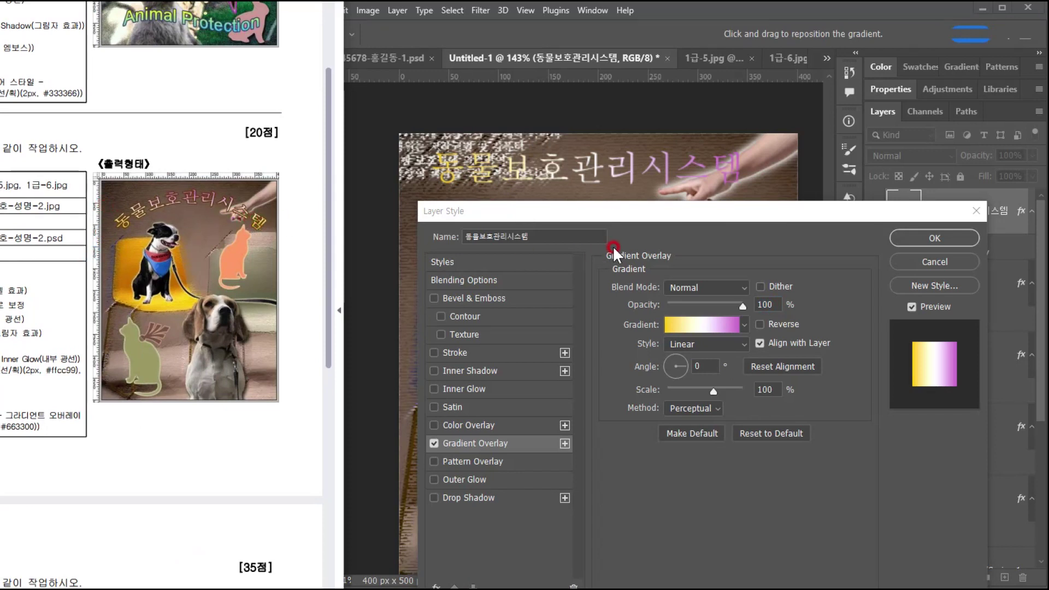
pyautogui.click(611, 213)
pyautogui.moveTo(611, 213); pyautogui.dragTo(592, 215)
pyautogui.doubleClick(680, 368)
pyautogui.write('90')
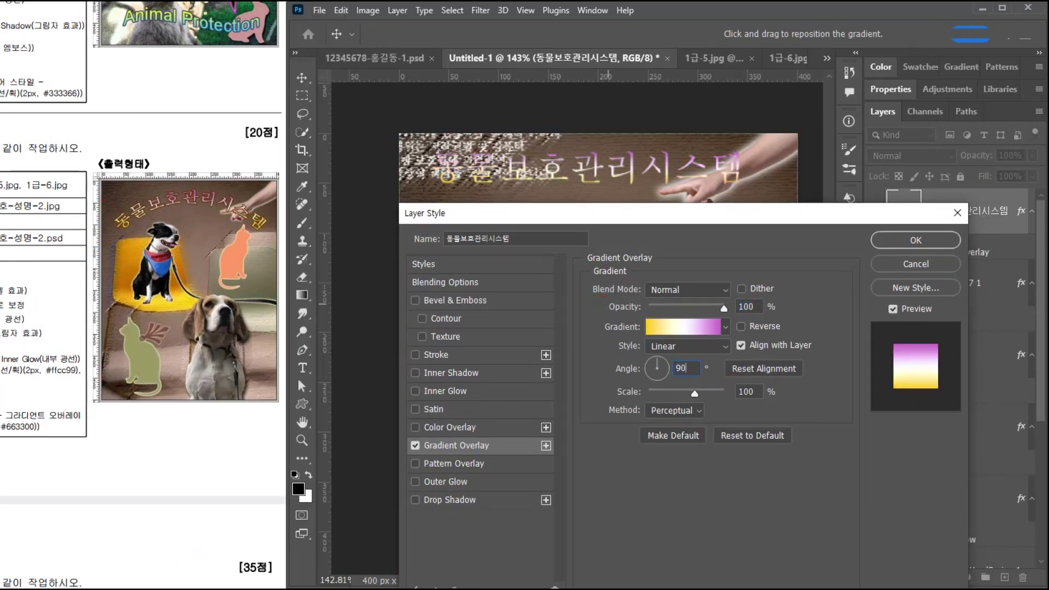
pyautogui.click(893, 239)
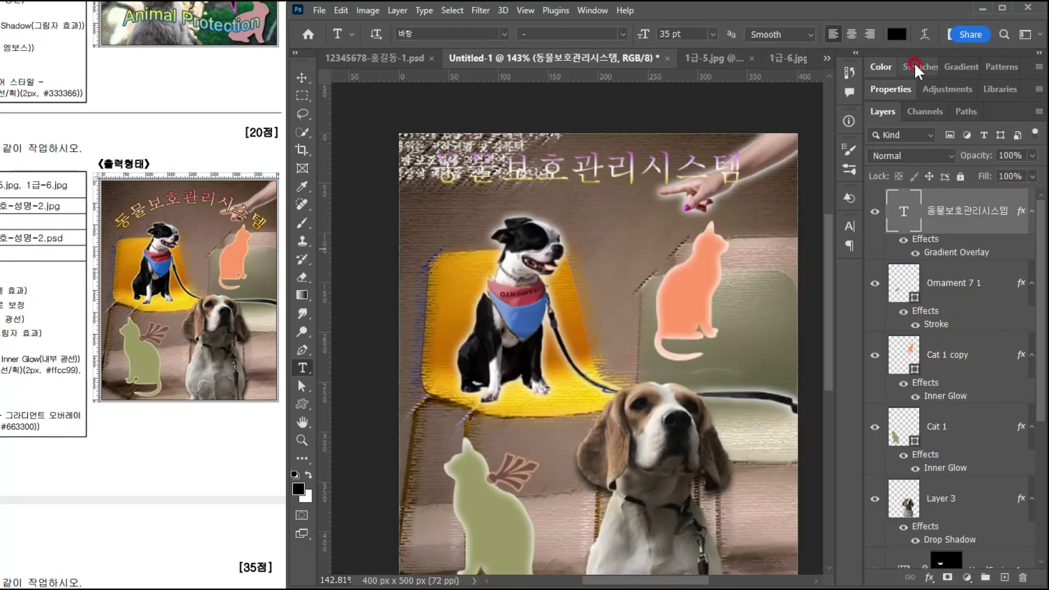
# - Warp the 동물보호관리시스템 text with a horizontal Arc style at +50% bend
pyautogui.click(924, 34)
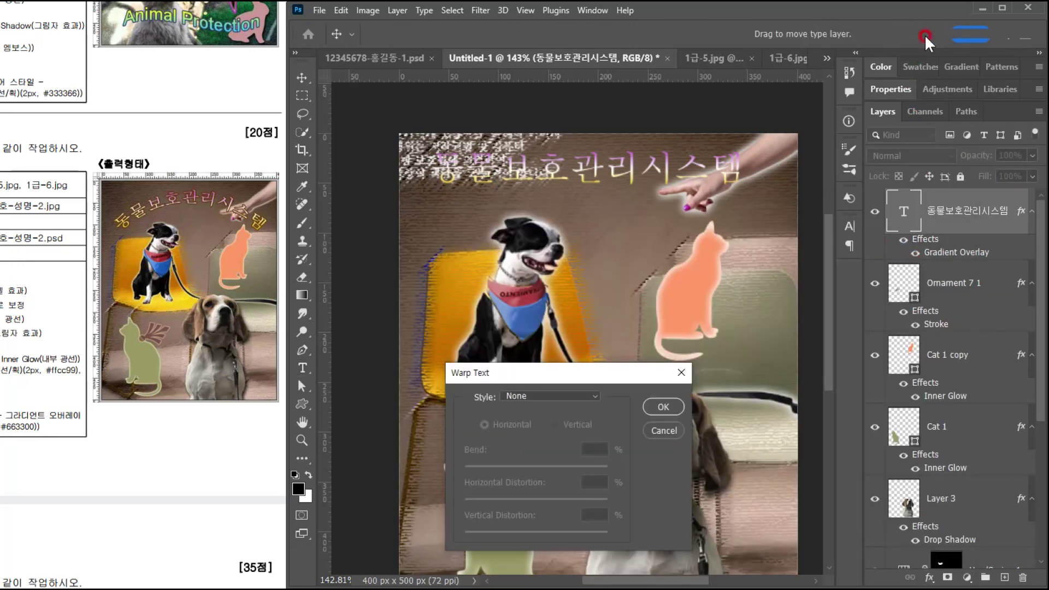
pyautogui.click(507, 397)
pyautogui.click(518, 435)
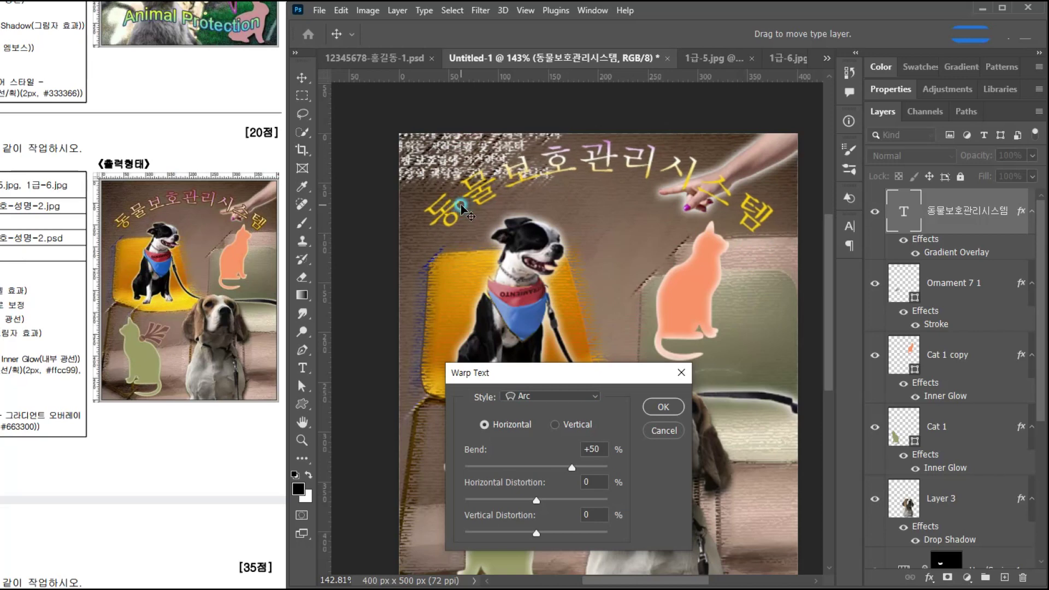
pyautogui.click(664, 407)
# - Add a 2 px outside Stroke in color #663300 to the warped 동물보호관리시스템 text layer
pyautogui.click(71, 400)
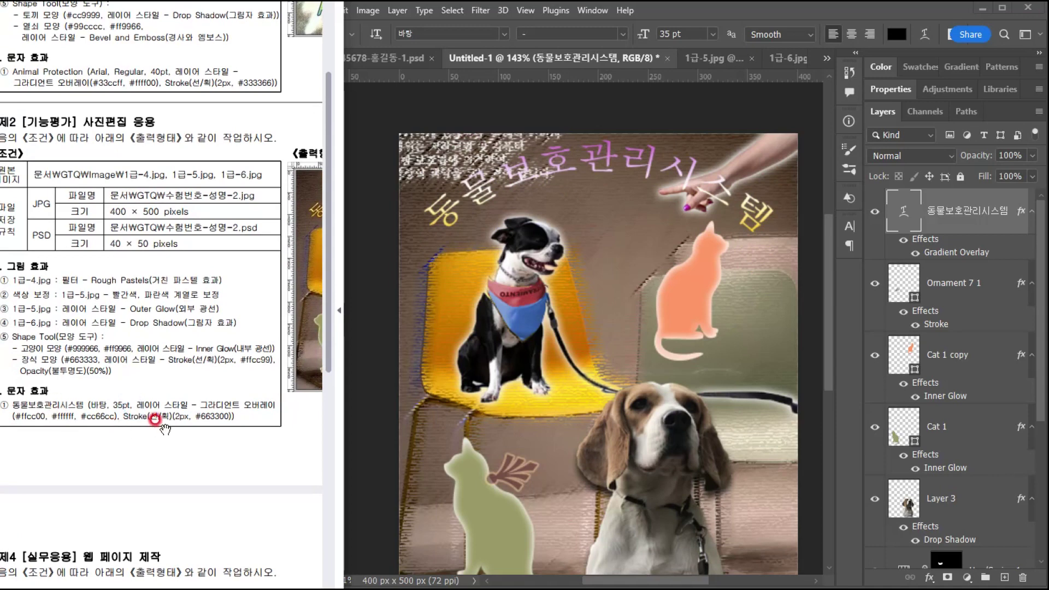
pyautogui.click(992, 263)
pyautogui.click(931, 578)
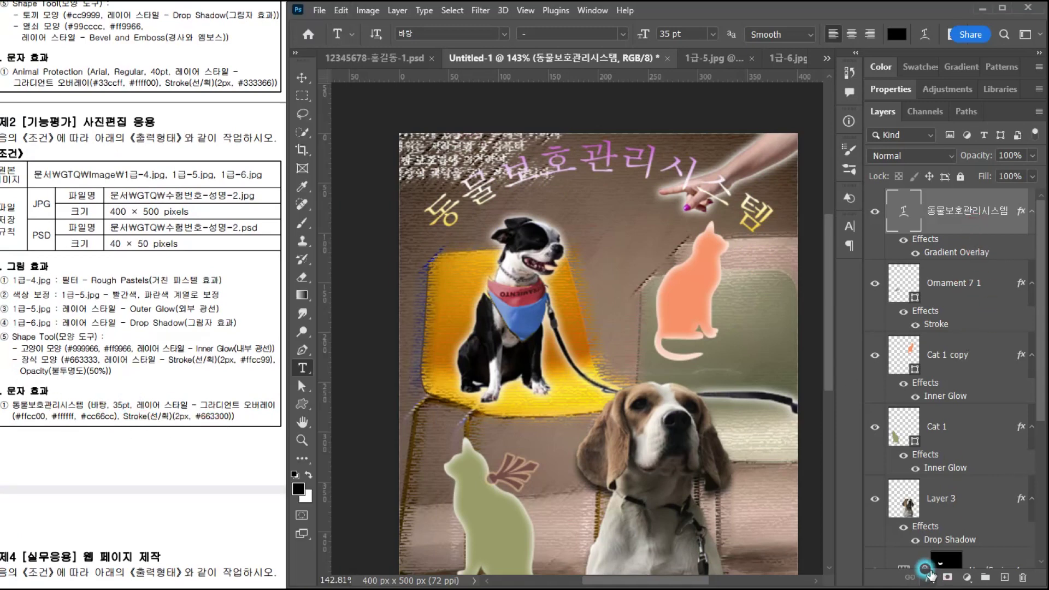
pyautogui.click(931, 578)
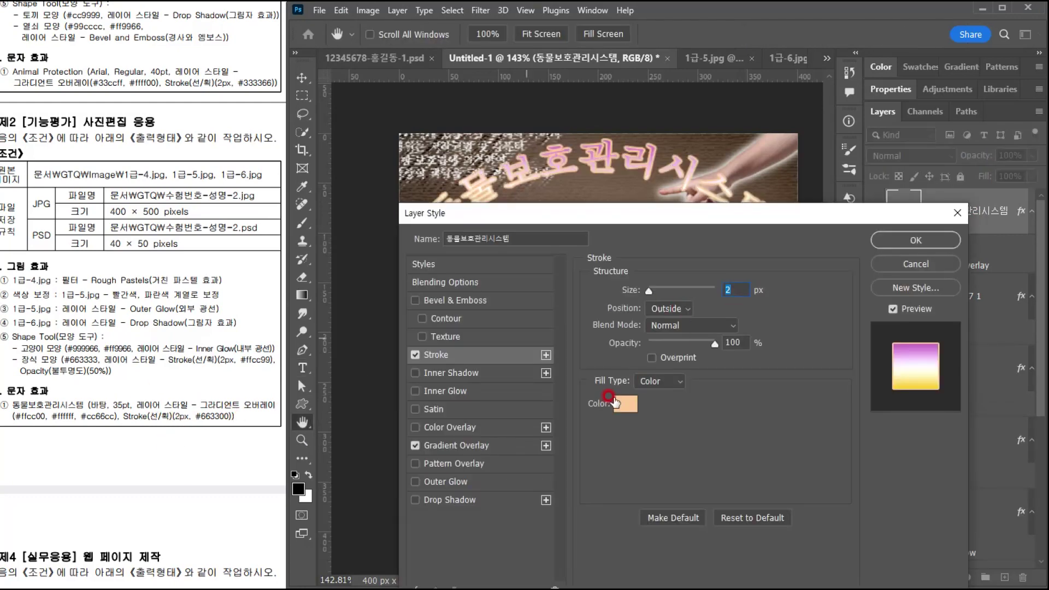
pyautogui.click(621, 409)
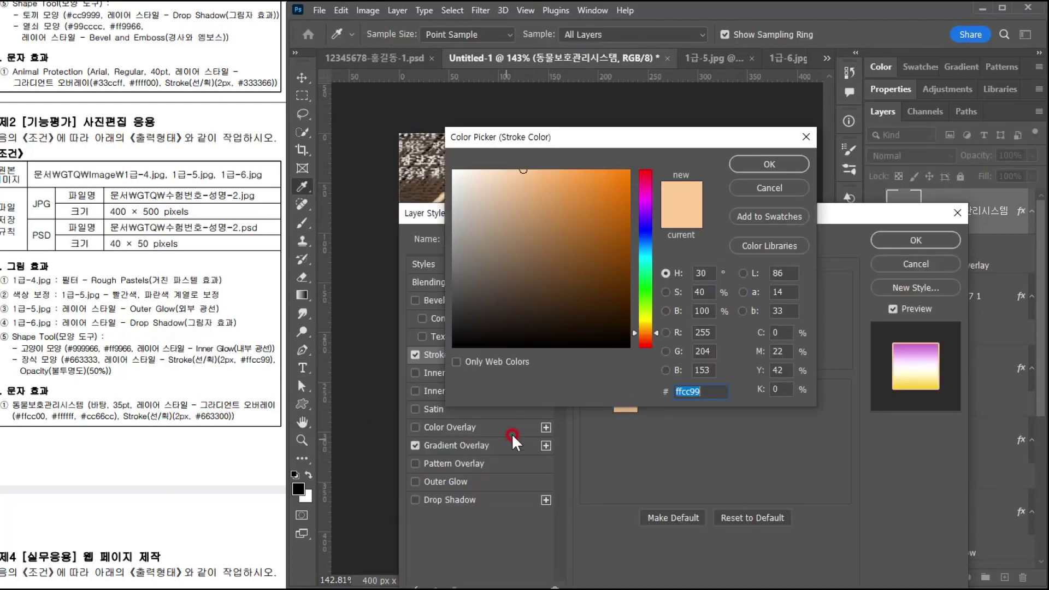
pyautogui.write('663300')
pyautogui.press('Return')
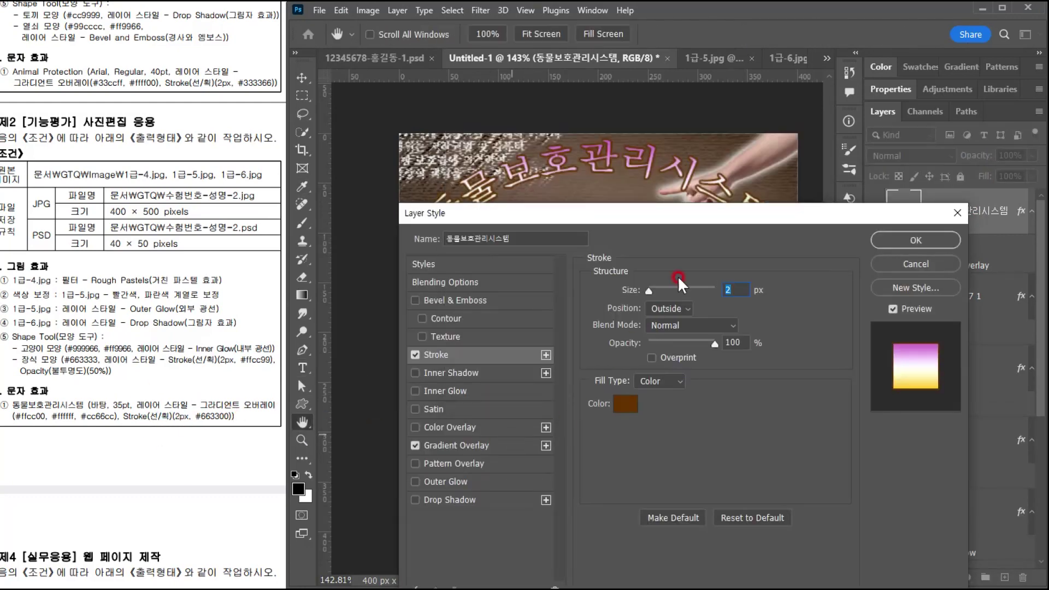
pyautogui.click(915, 240)
# - Compare the whole composition with the expected output picture in the exam sheet
pyautogui.scroll(-3, 573, 336)
pyautogui.moveTo(538, 347); pyautogui.dragTo(470, 259)
pyautogui.click(213, 237)
pyautogui.moveTo(103, 280); pyautogui.dragTo(31, 240)
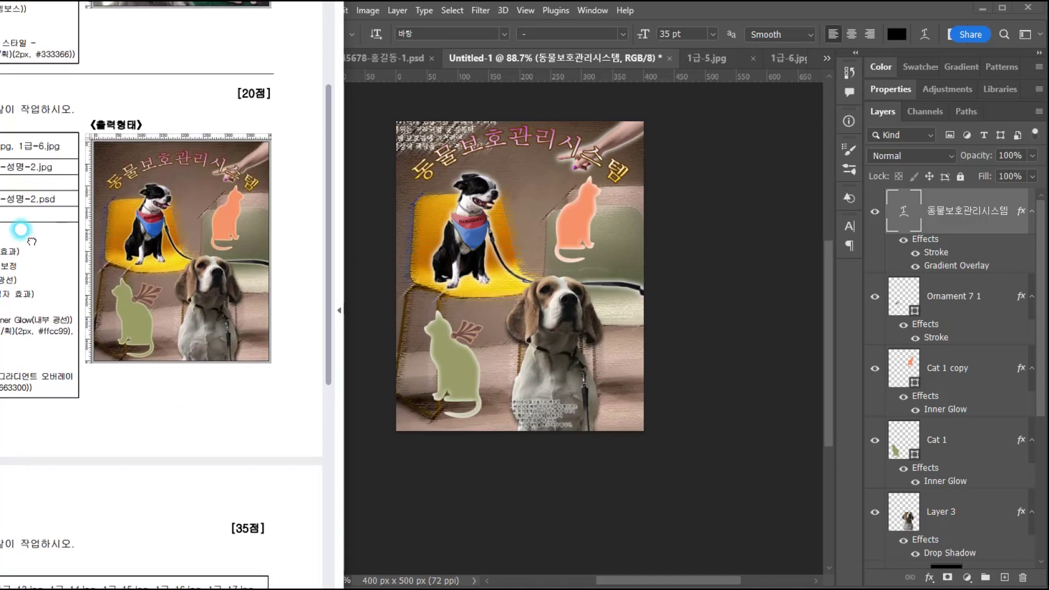
pyautogui.click(136, 289)
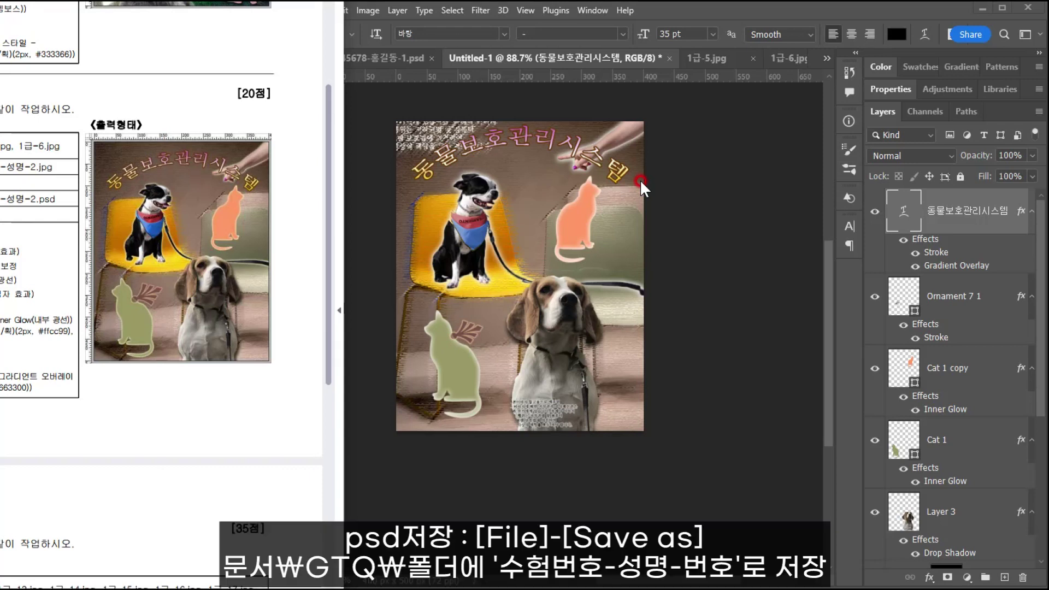
pyautogui.click(474, 58)
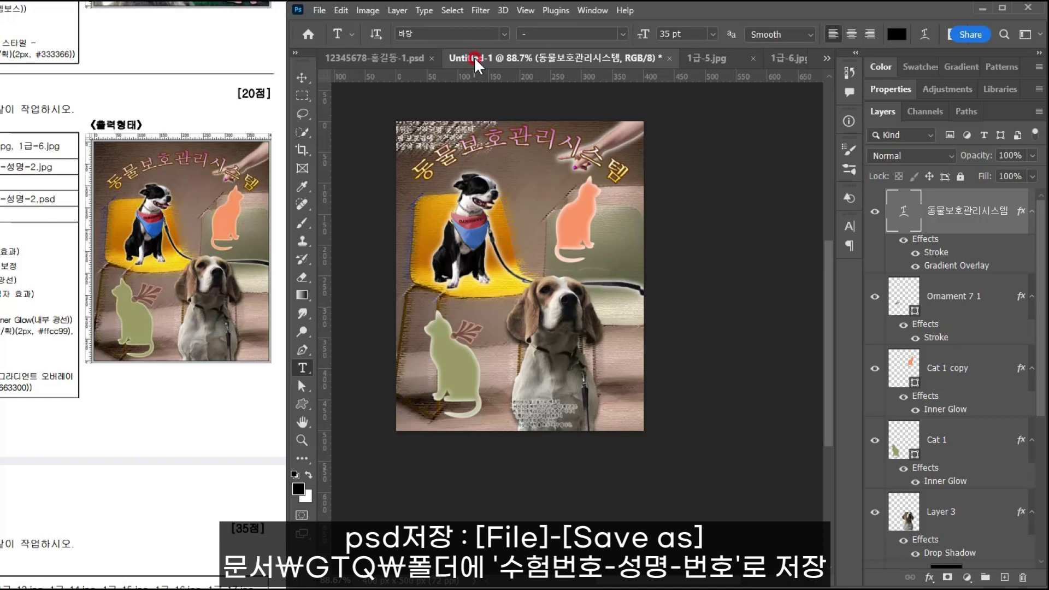
pyautogui.click(511, 126)
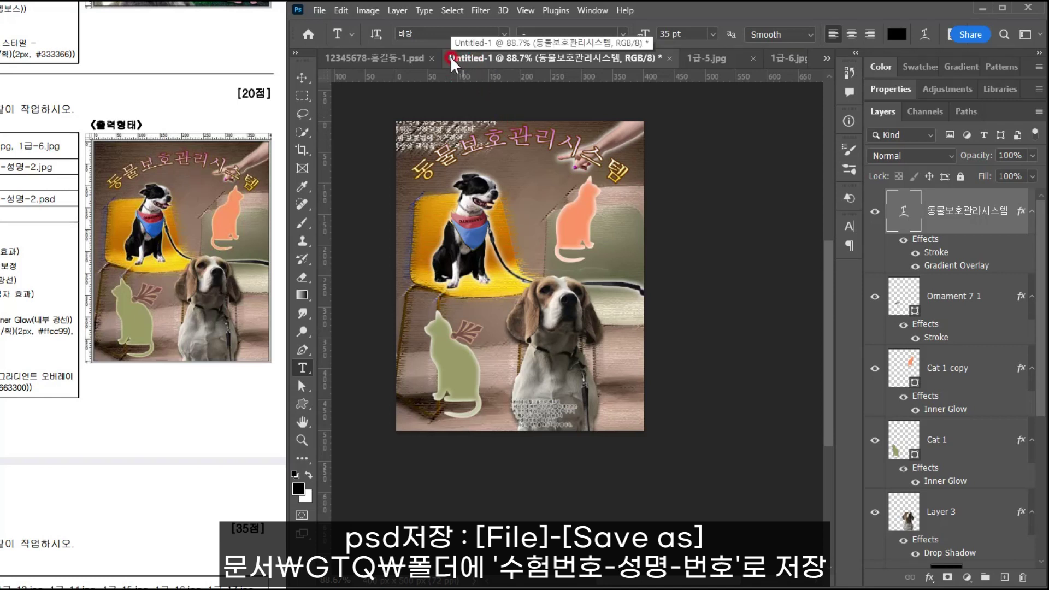
# - Save the document as a PSD in the GTQ folder, named with the examinee number and name followed by -2
pyautogui.hotkey('ctrl', 'shift', 's')
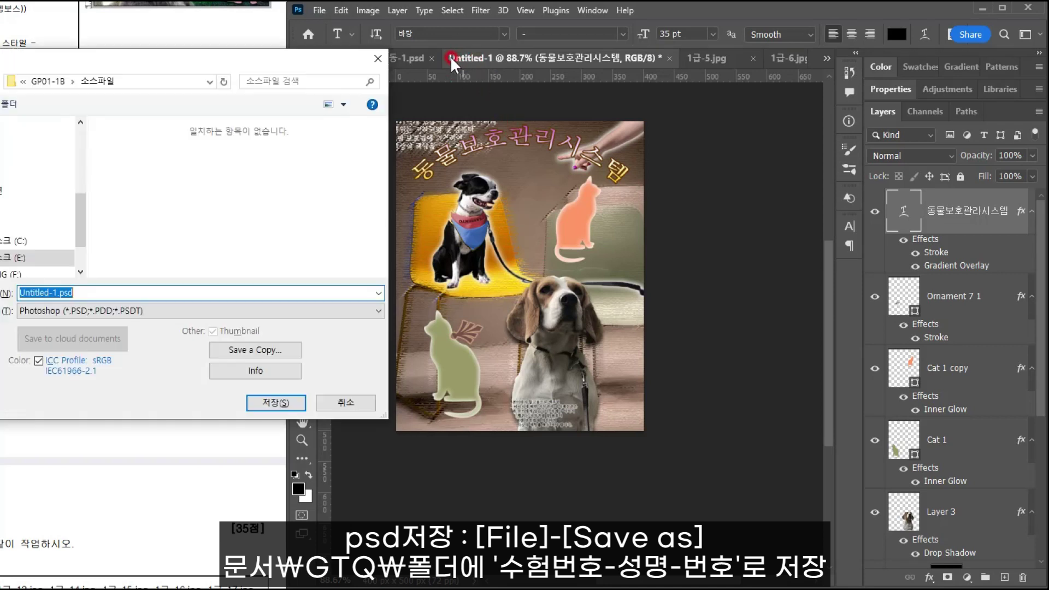
pyautogui.click(11, 227)
pyautogui.click(142, 144)
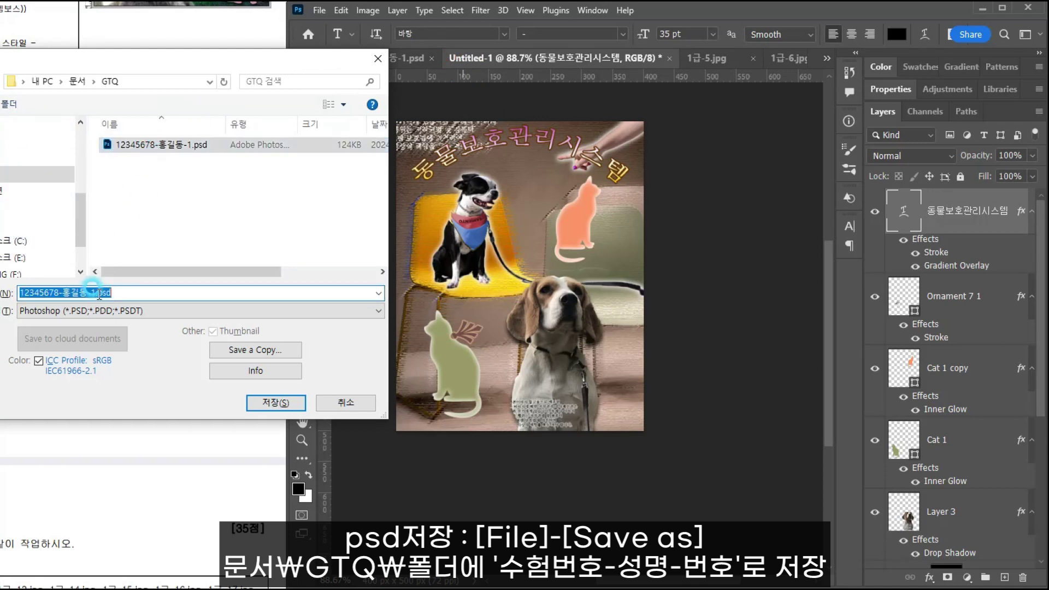
pyautogui.moveTo(98, 293); pyautogui.dragTo(115, 293)
pyautogui.write('2')
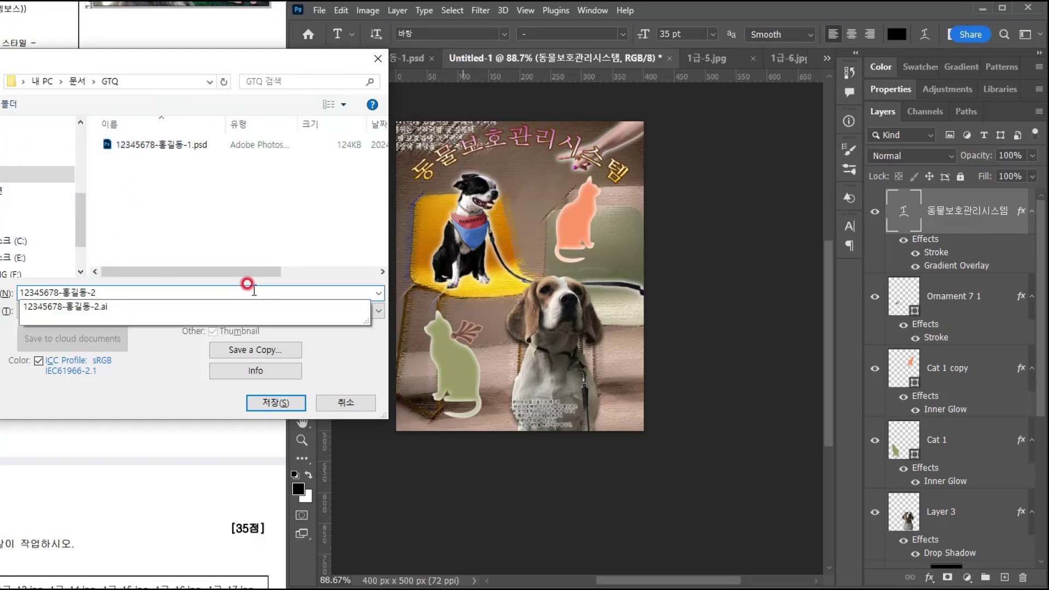
pyautogui.press('Return')
pyautogui.click(574, 226)
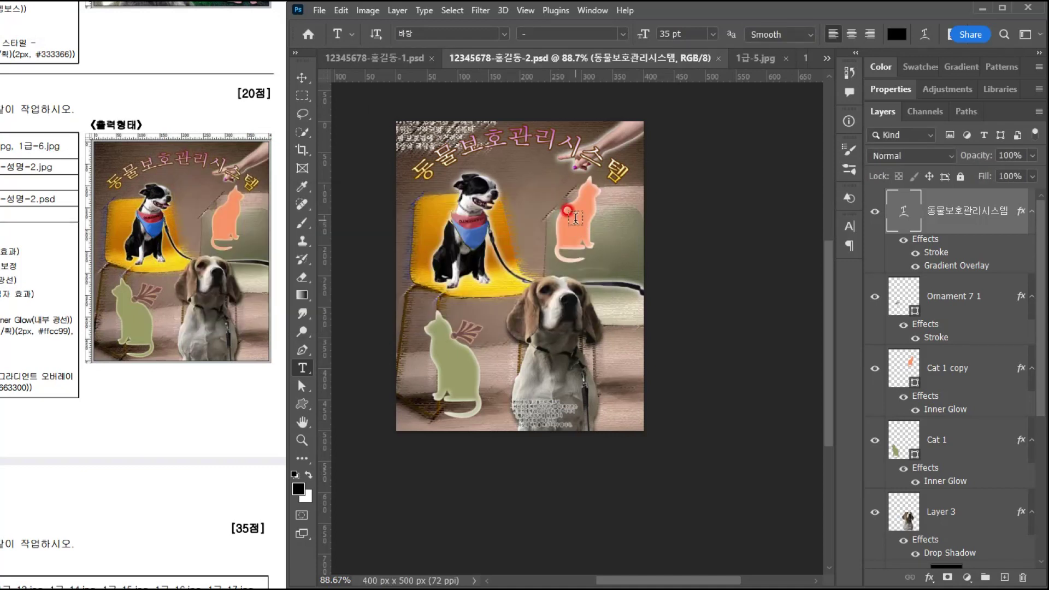
# - Choose to save a copy of the document in JPEG format in the GTQ folder
pyautogui.moveTo(130, 314); pyautogui.dragTo(336, 314)
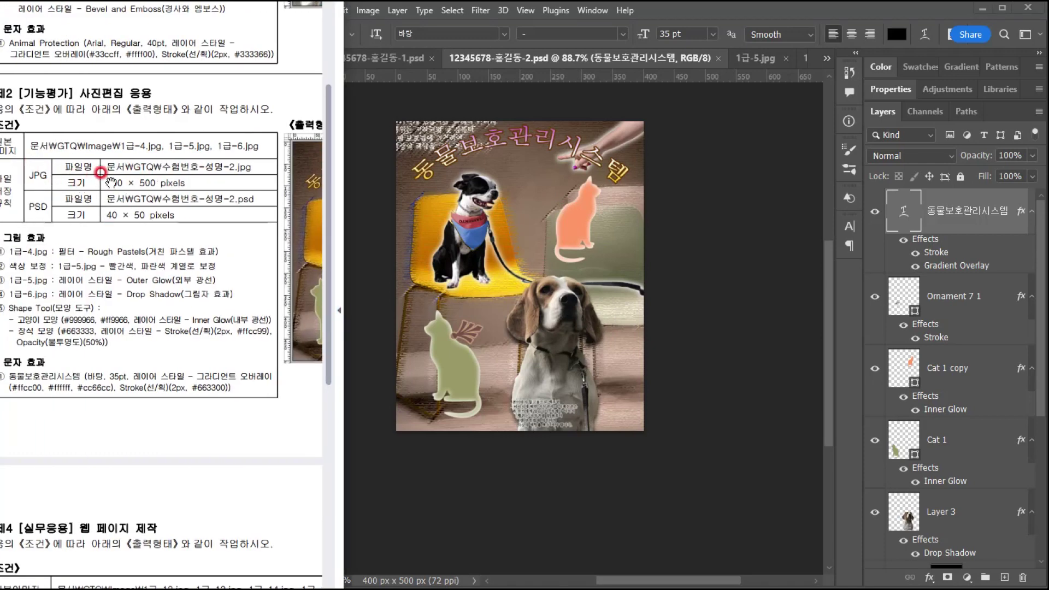
pyautogui.click(464, 58)
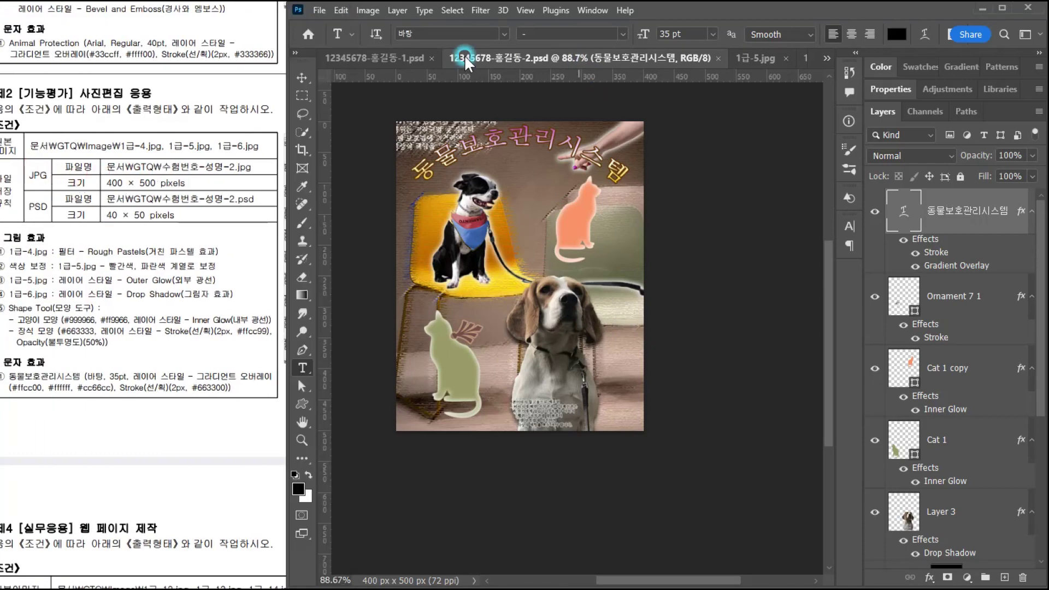
pyautogui.click(319, 11)
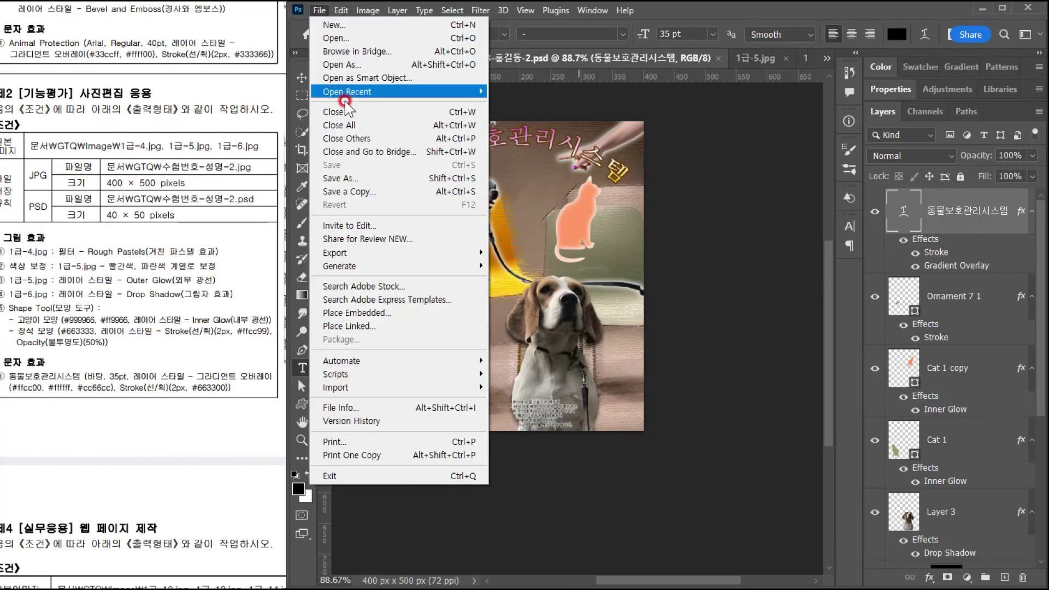
pyautogui.click(344, 178)
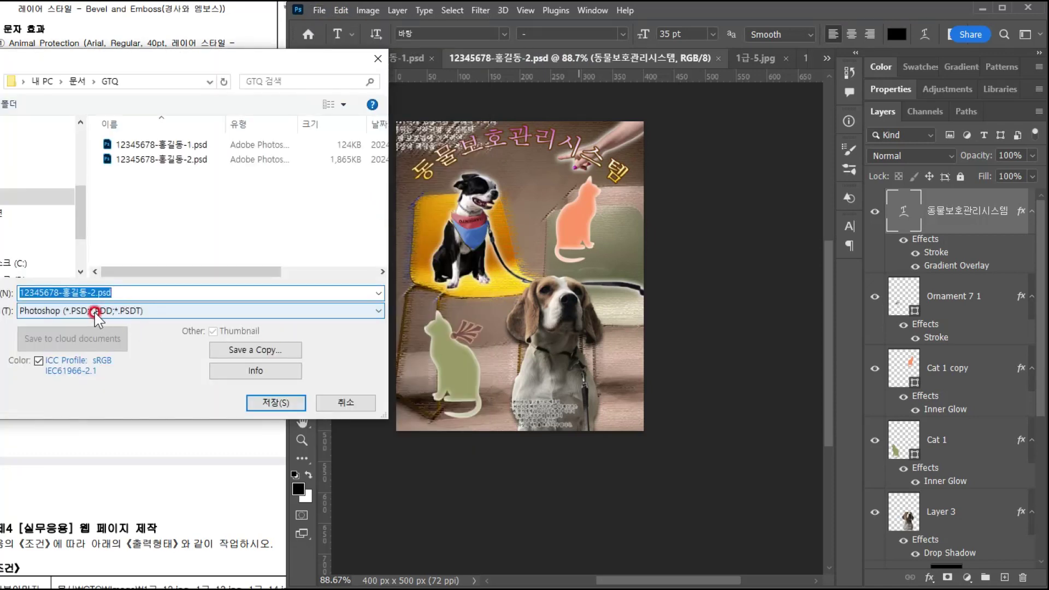
pyautogui.click(96, 316)
pyautogui.click(82, 325)
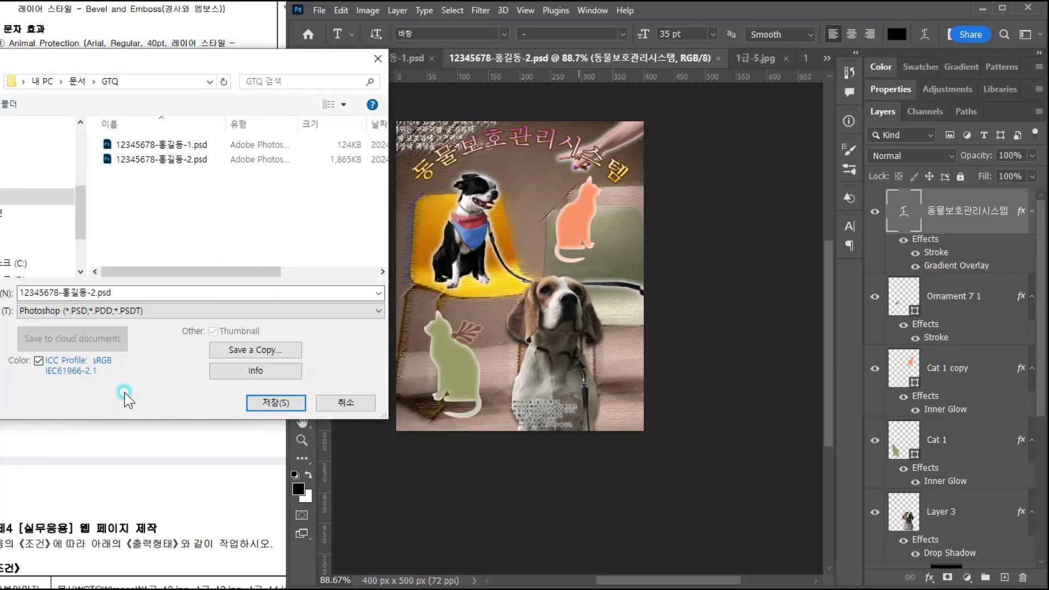
pyautogui.click(211, 353)
pyautogui.click(86, 312)
pyautogui.click(43, 419)
# - Remove " copy" from the JPEG's file name so it ends in -2, and save it with High quality
pyautogui.click(95, 292)
pyautogui.hotkey('ctrl', 'a')
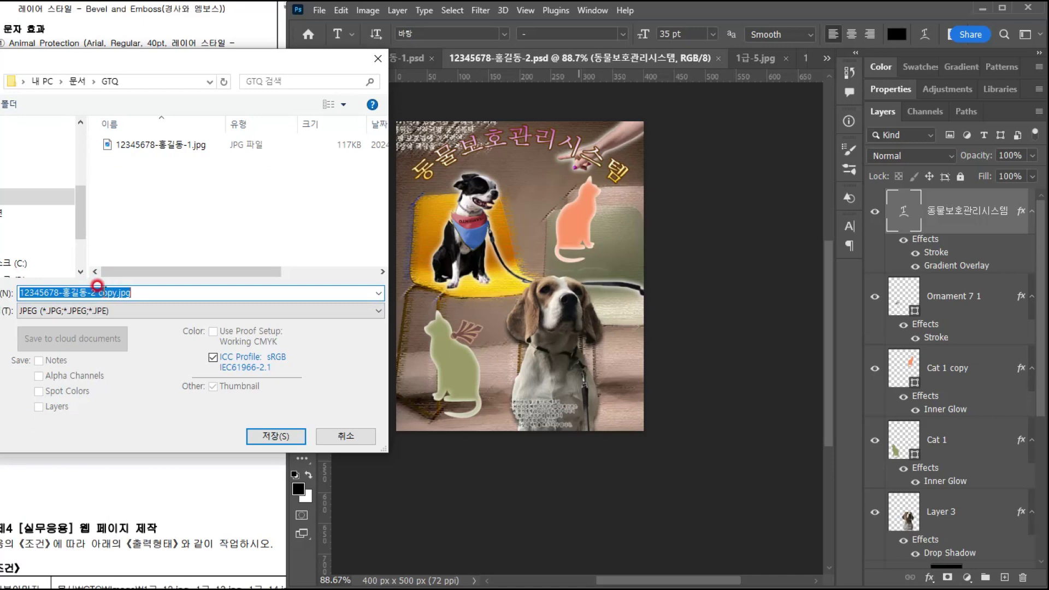
pyautogui.moveTo(97, 293); pyautogui.dragTo(322, 293)
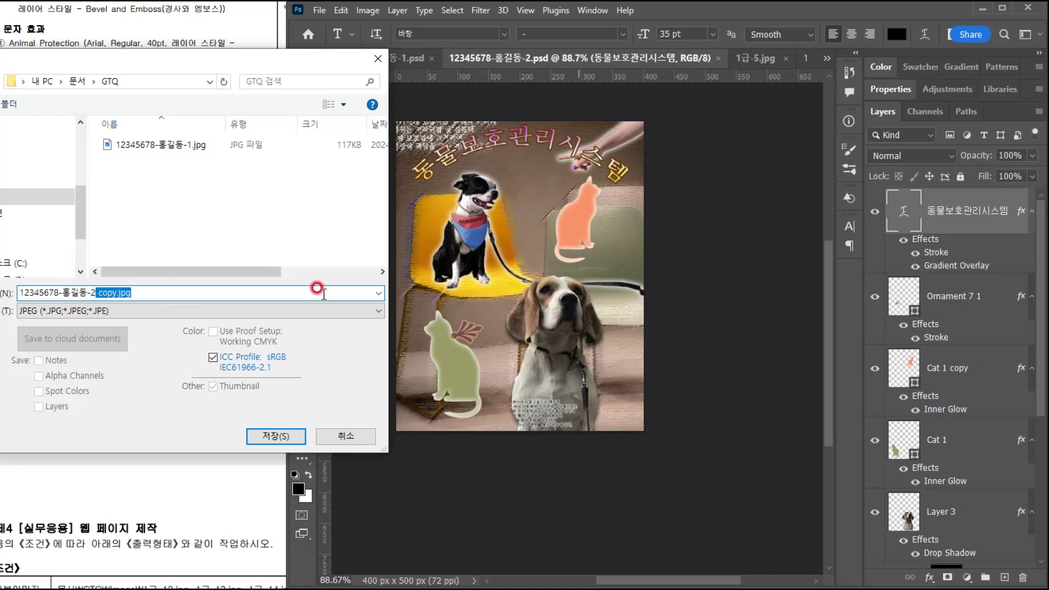
pyautogui.press('BackSpace')
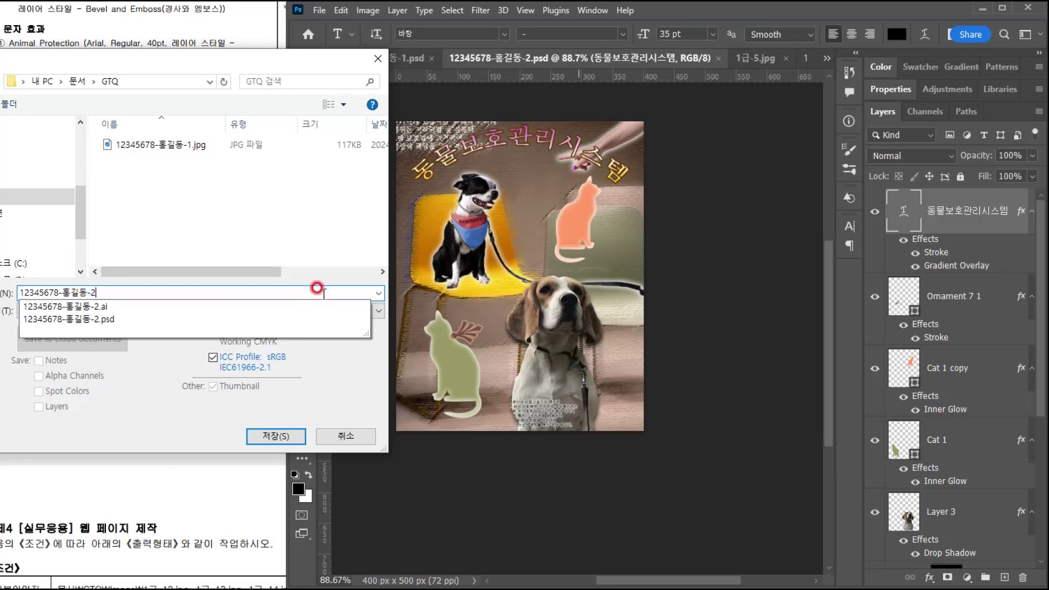
pyautogui.click(276, 436)
pyautogui.click(403, 290)
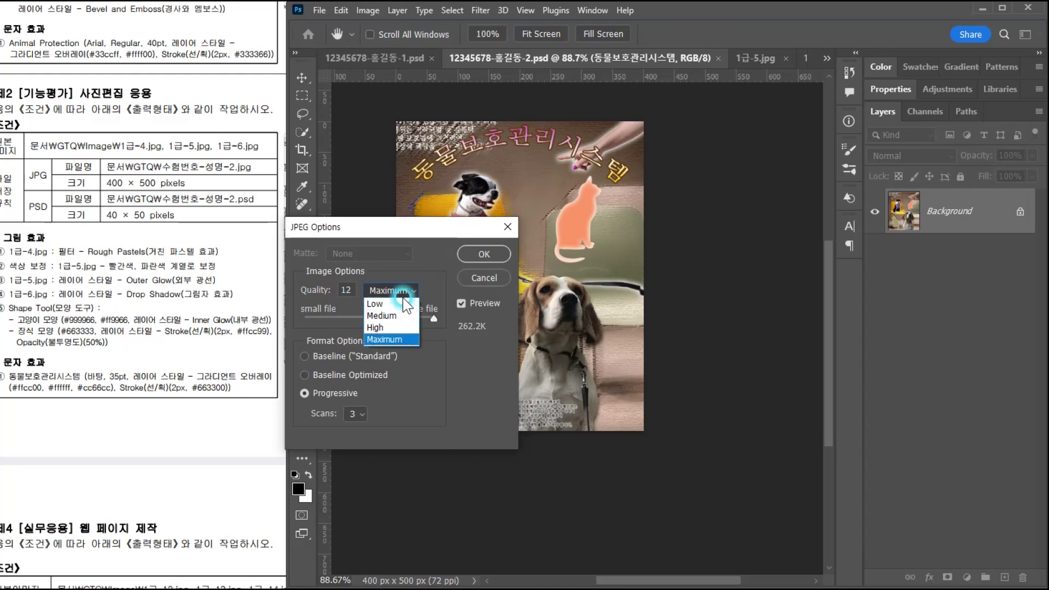
pyautogui.click(408, 327)
pyautogui.click(482, 253)
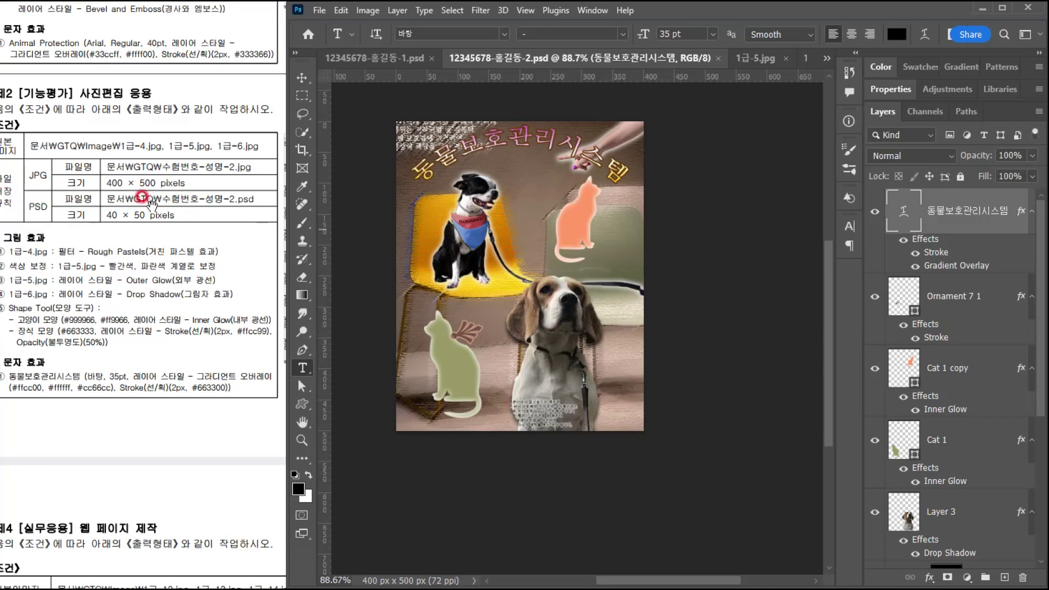
# - Resize the finished task 2 image to 40 × 50 pixels
pyautogui.click(369, 10)
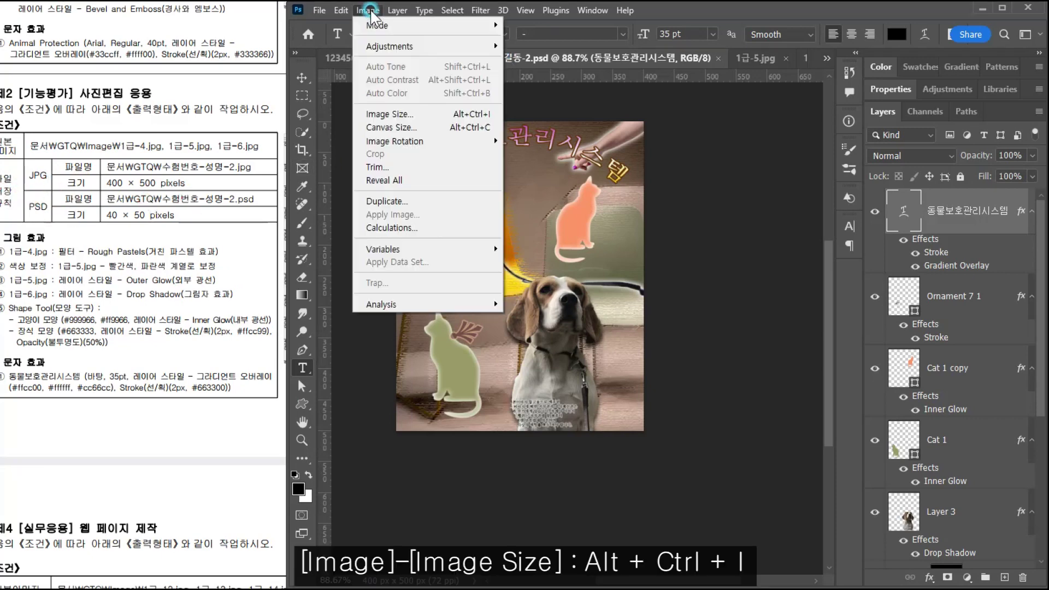
pyautogui.click(385, 113)
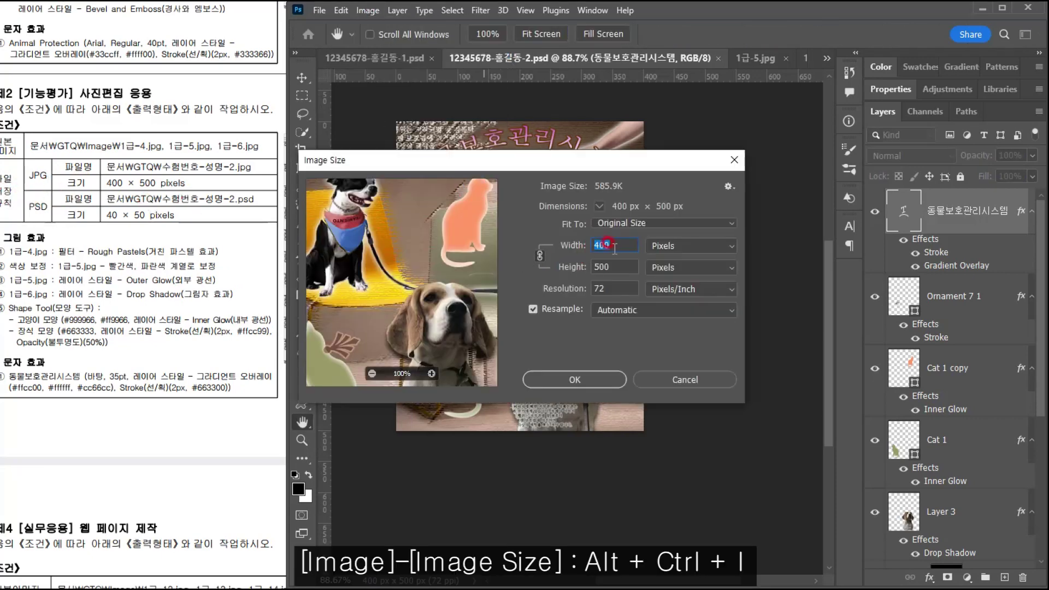
pyautogui.write('40')
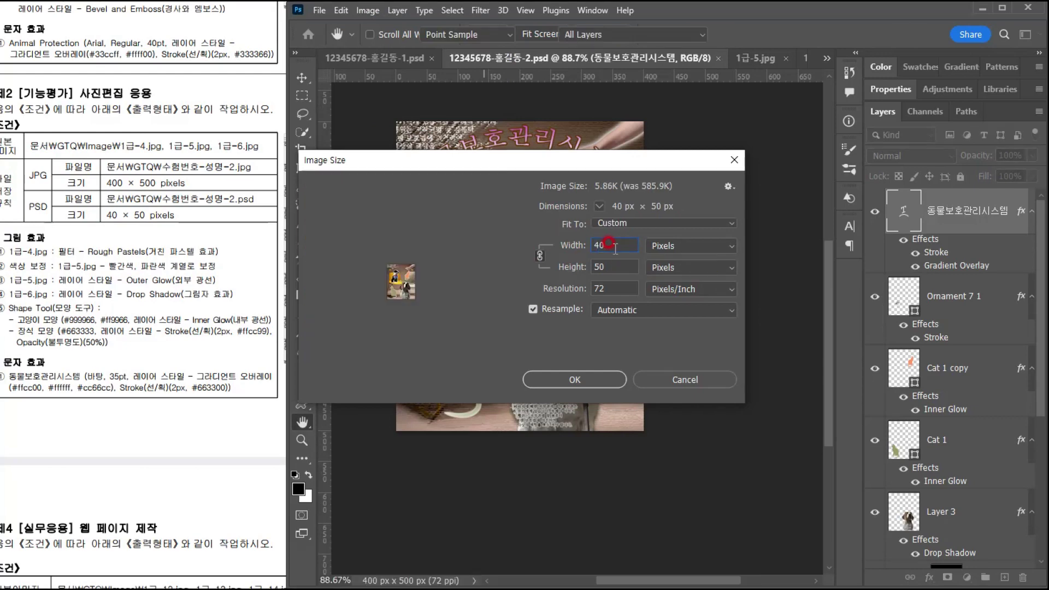
pyautogui.press('Return')
pyautogui.press('t')
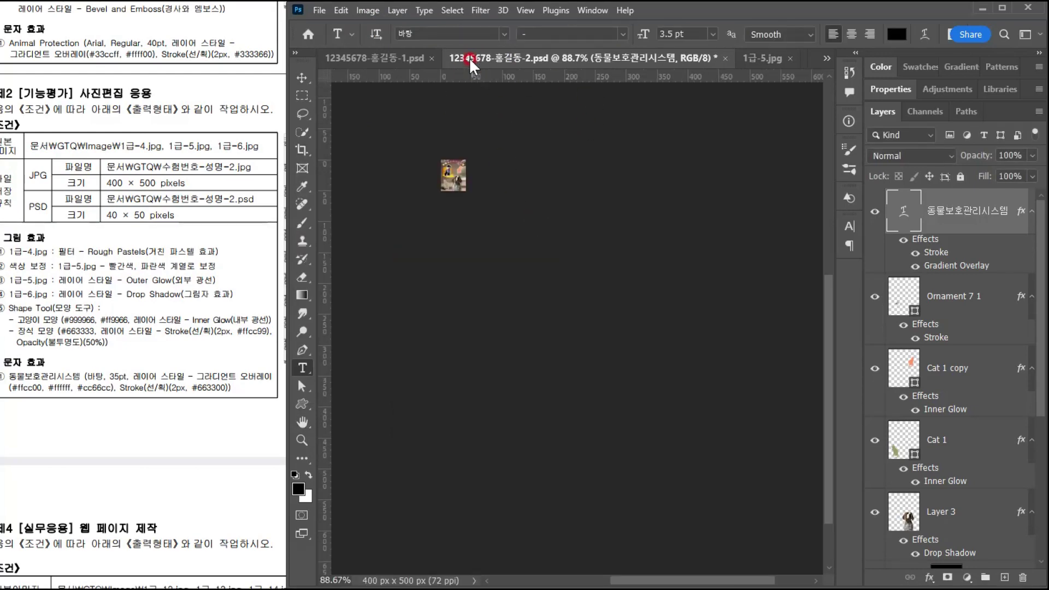
# - Save the resized PSD under its current name, and undo the resizing in the open document
pyautogui.click(319, 10)
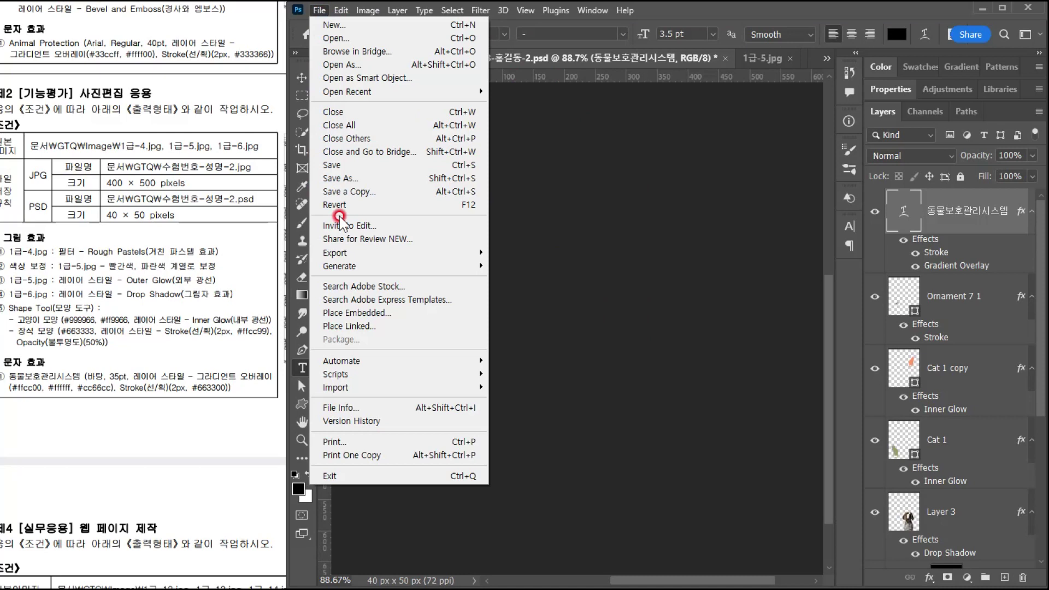
pyautogui.click(335, 164)
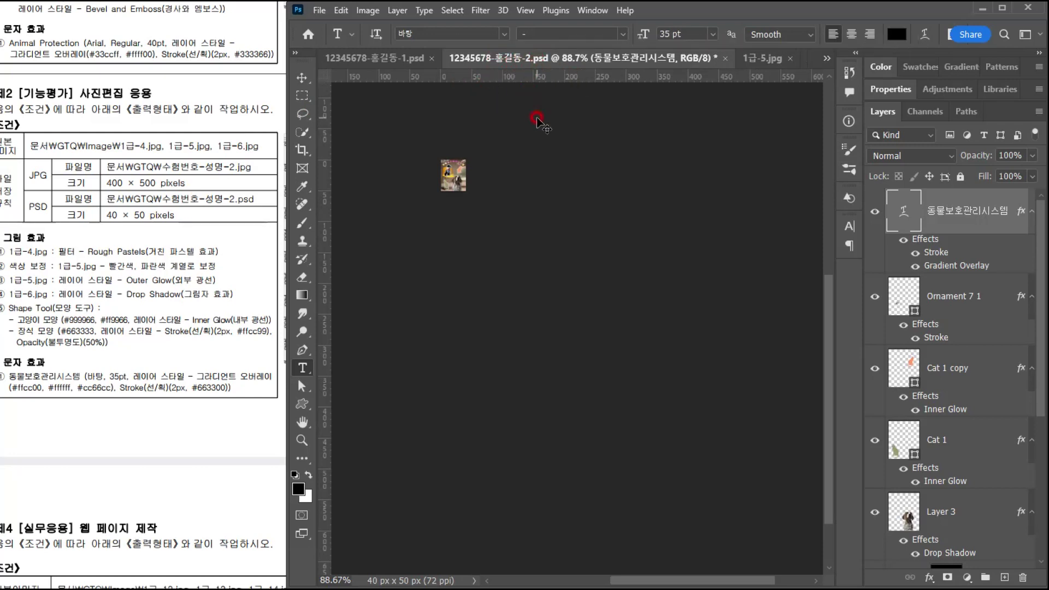
pyautogui.hotkey('ctrl', 'z')
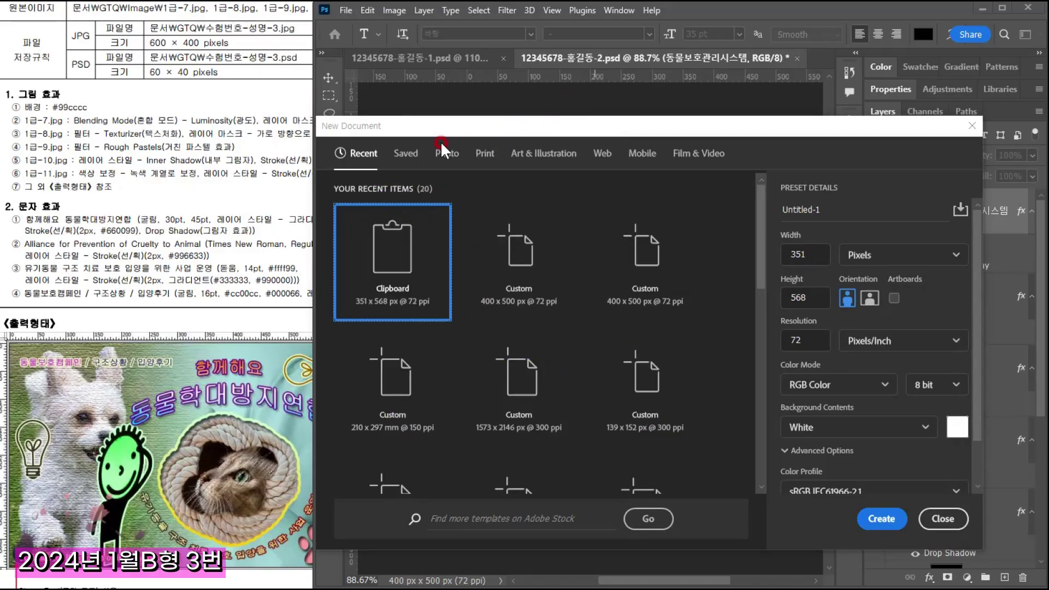
# - Create a new document 600 pixels wide and 400 pixels high for the task 3 poster
pyautogui.moveTo(405, 130); pyautogui.dragTo(407, 121)
pyautogui.moveTo(180, 70); pyautogui.dragTo(166, 98)
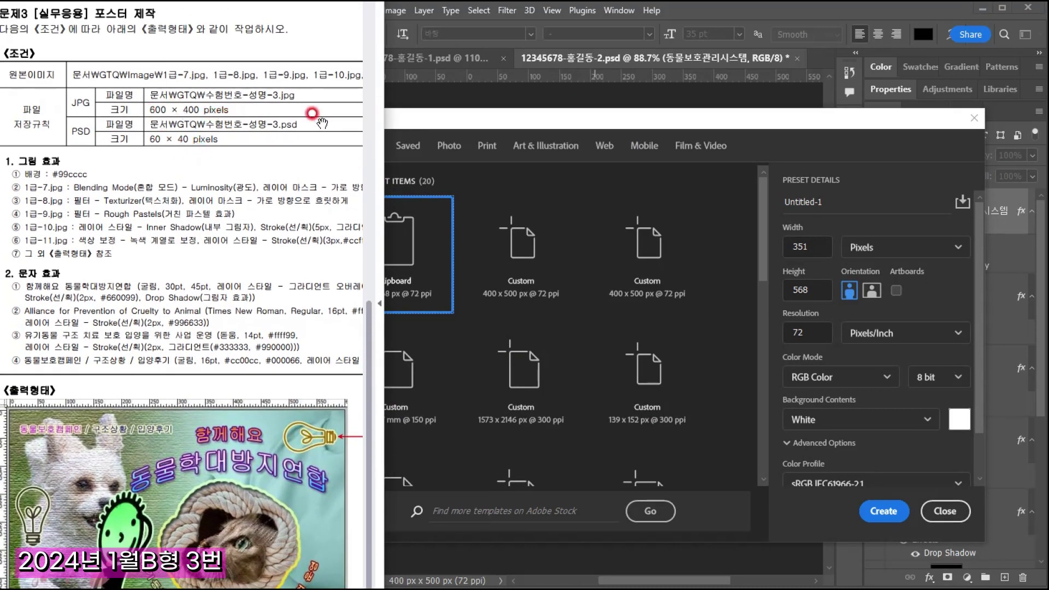
pyautogui.click(501, 119)
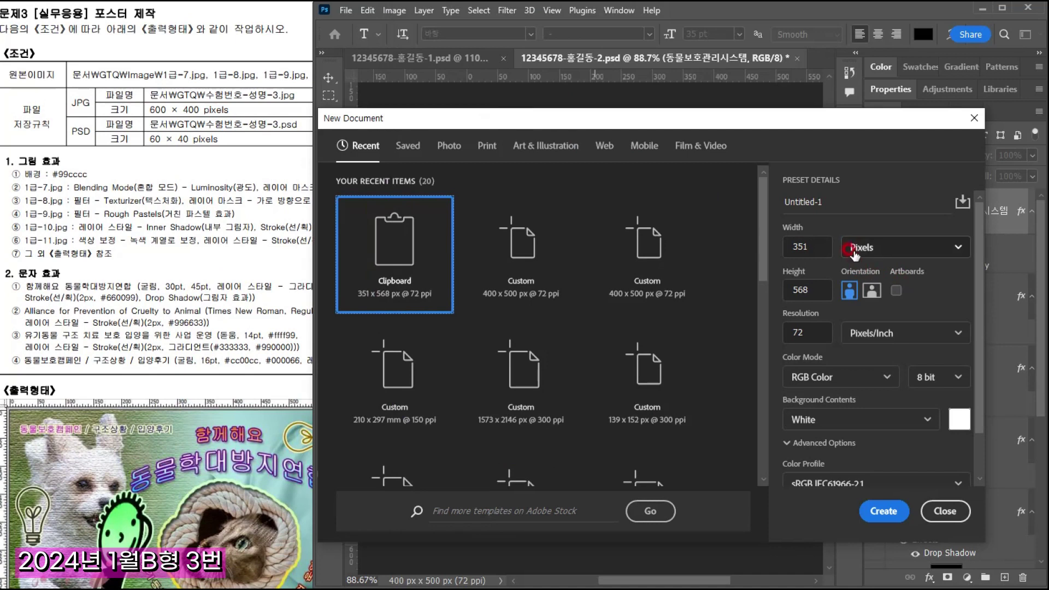
pyautogui.moveTo(822, 246); pyautogui.dragTo(738, 237)
pyautogui.write('600')
pyautogui.press('Tab')
pyautogui.write('400')
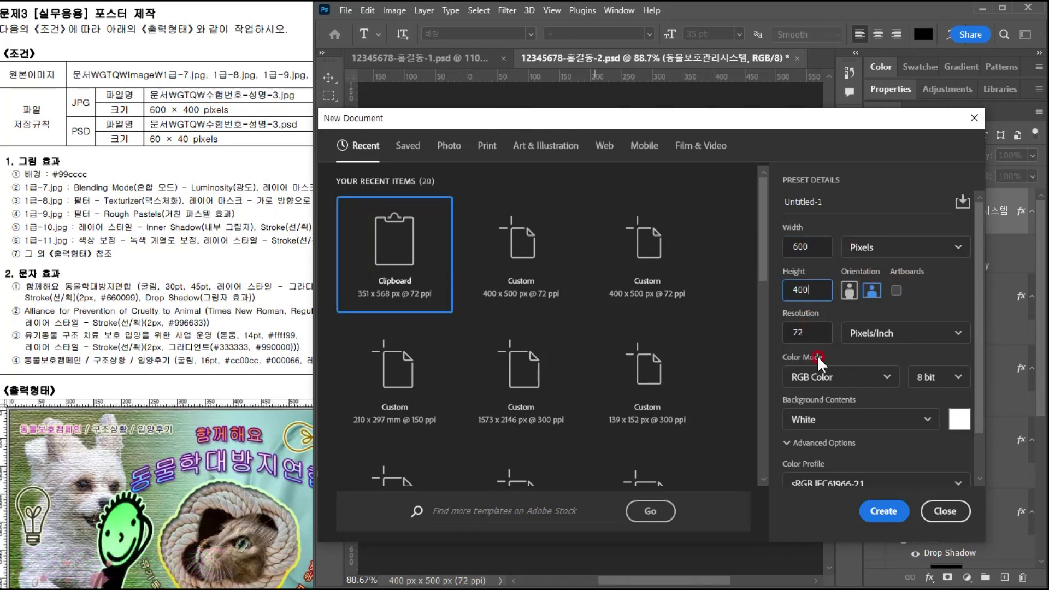
pyautogui.click(883, 510)
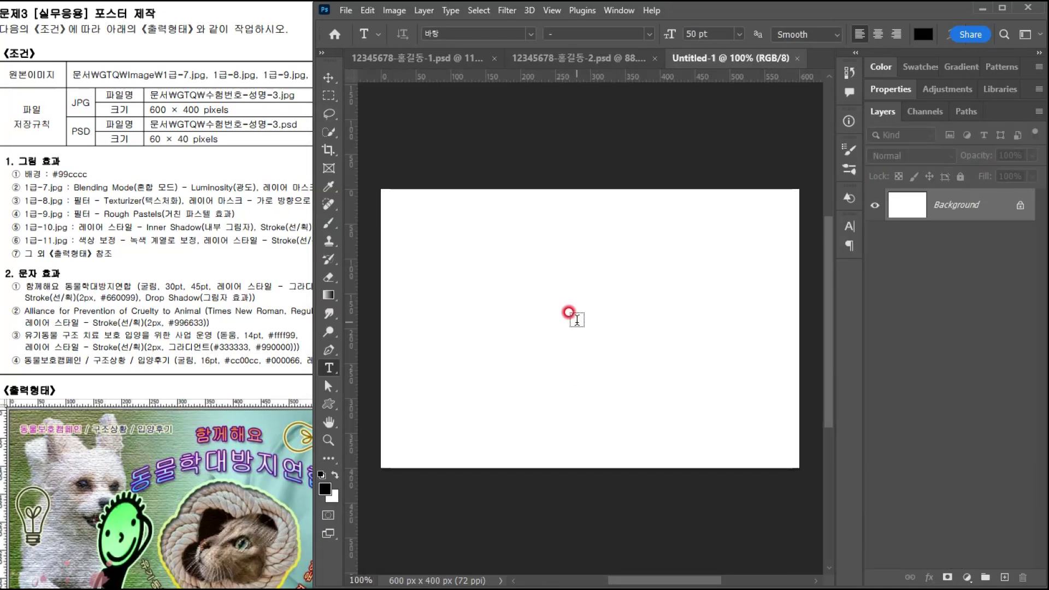
pyautogui.hotkey('ctrl', "'")
pyautogui.hotkey('ctrl', "'")
# - Set the background colour to #99cccc as given in the exam sheet, and fill the Background layer with it
pyautogui.click(128, 178)
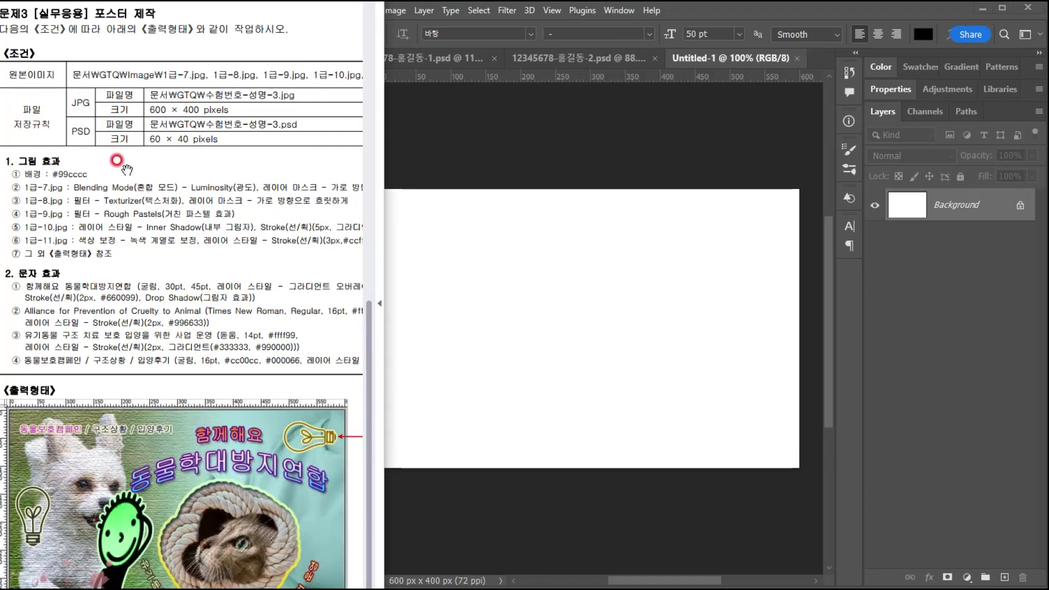
pyautogui.click(691, 58)
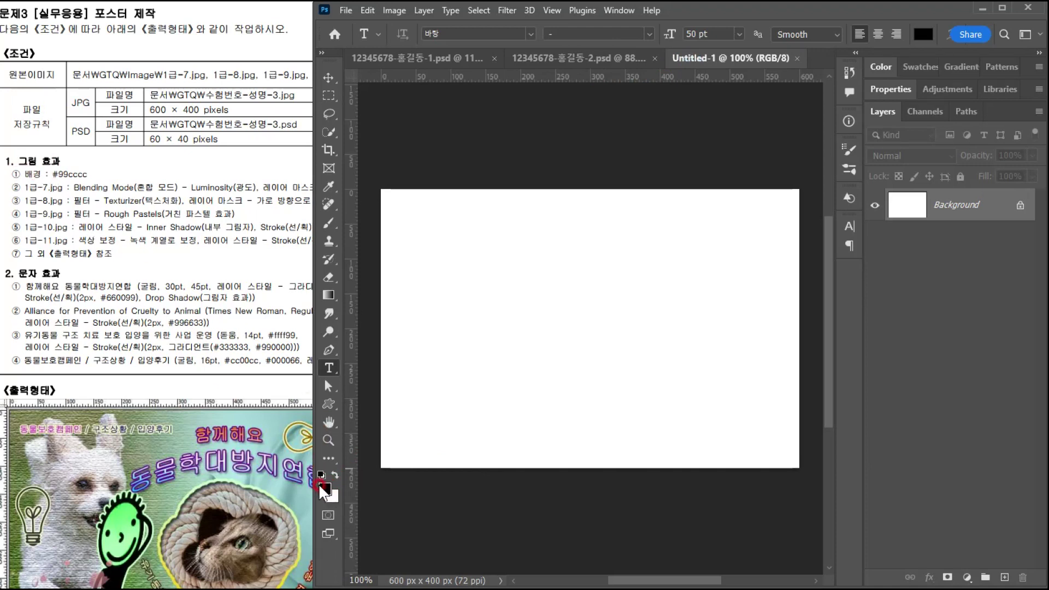
pyautogui.click(332, 498)
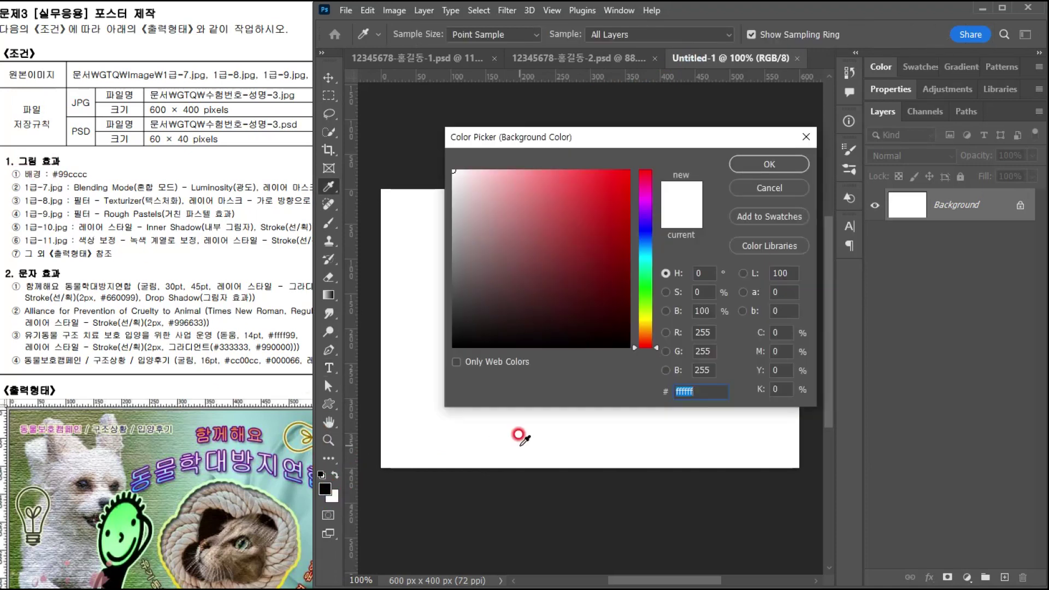
pyautogui.write('99cccc')
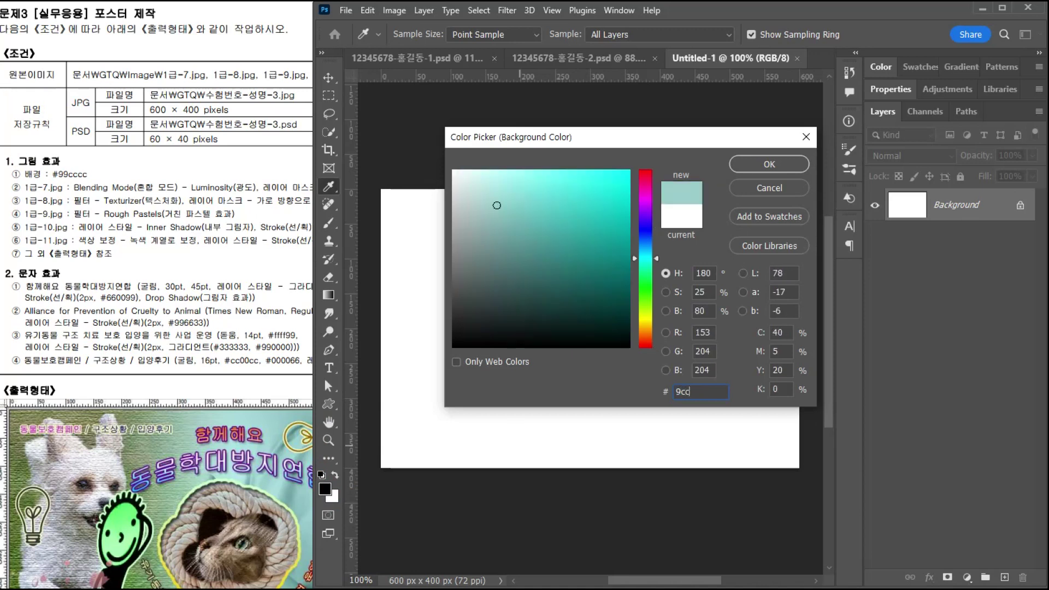
pyautogui.press('Return')
pyautogui.press('t')
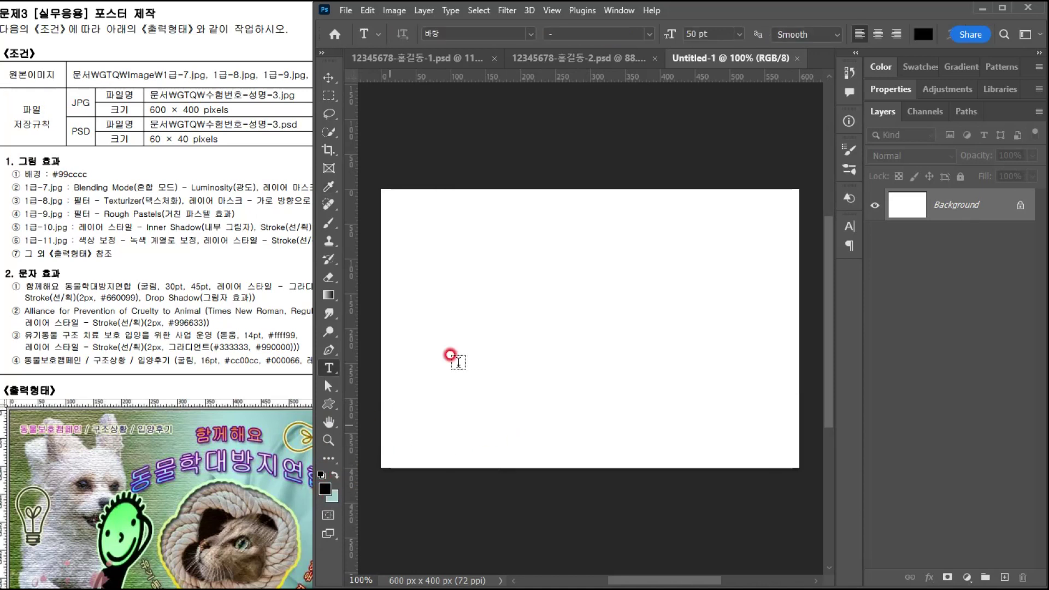
pyautogui.hotkey('ctrl', 'BackSpace')
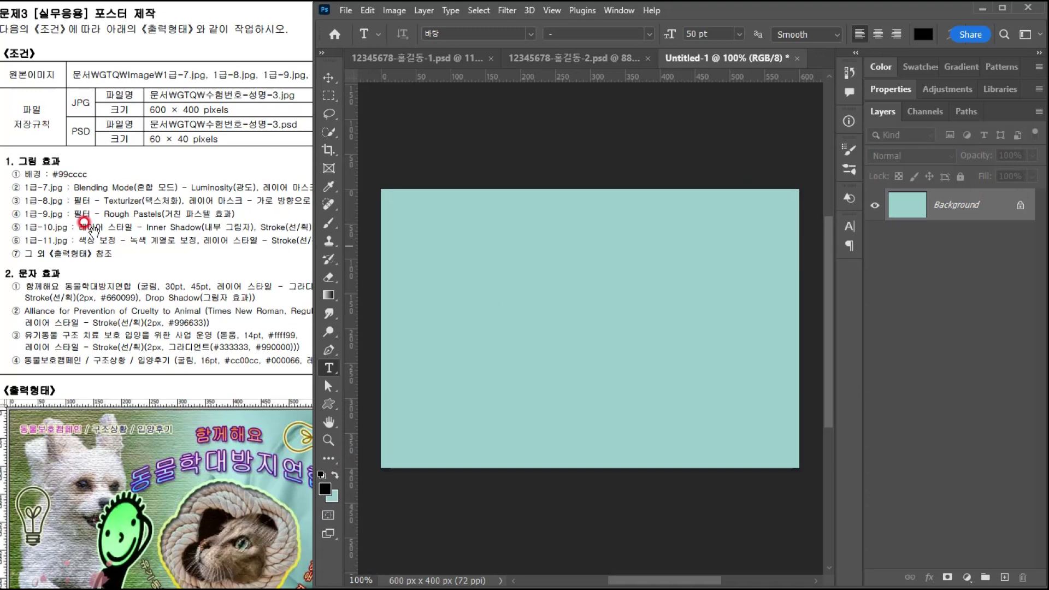
# - Open 1급-7.jpg from the source files, copy the whole picture and paste it into the new poster document
pyautogui.click(146, 232)
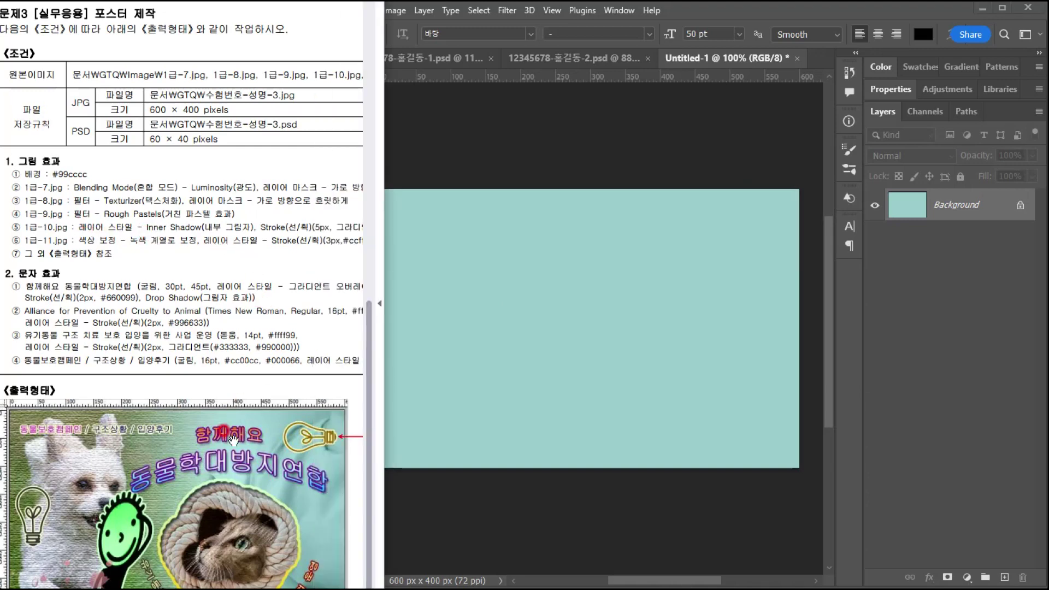
pyautogui.scroll(-1, 234, 437)
pyautogui.click(600, 56)
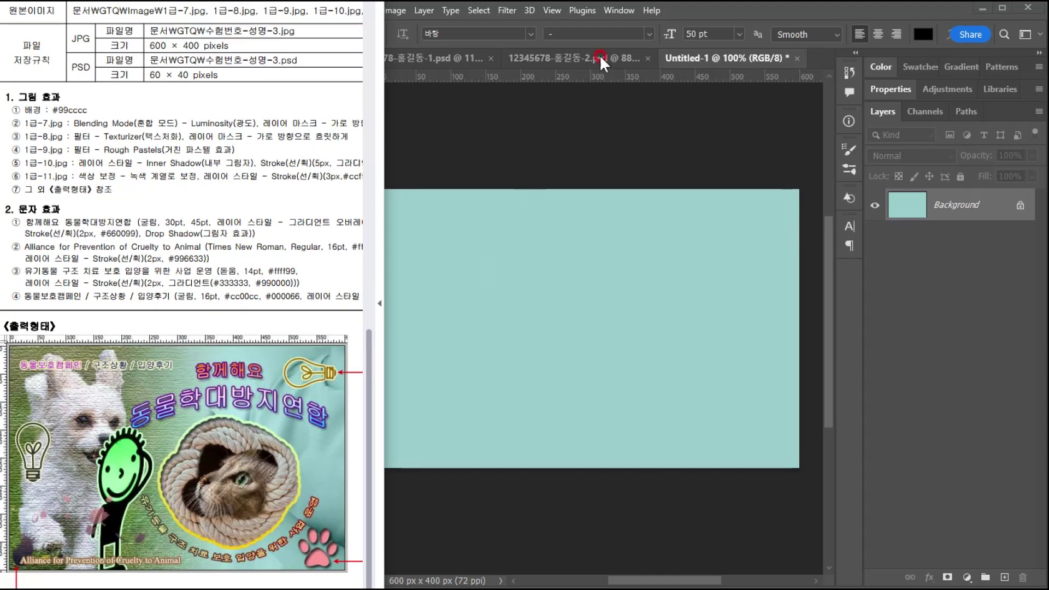
pyautogui.click(710, 49)
pyautogui.hotkey('ctrl', 'o')
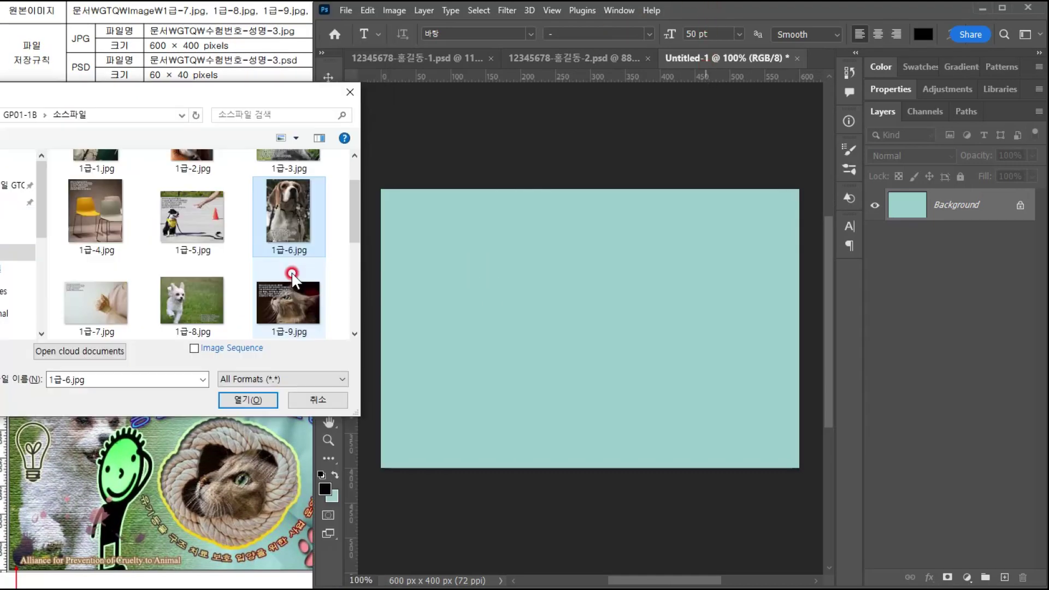
pyautogui.doubleClick(100, 301)
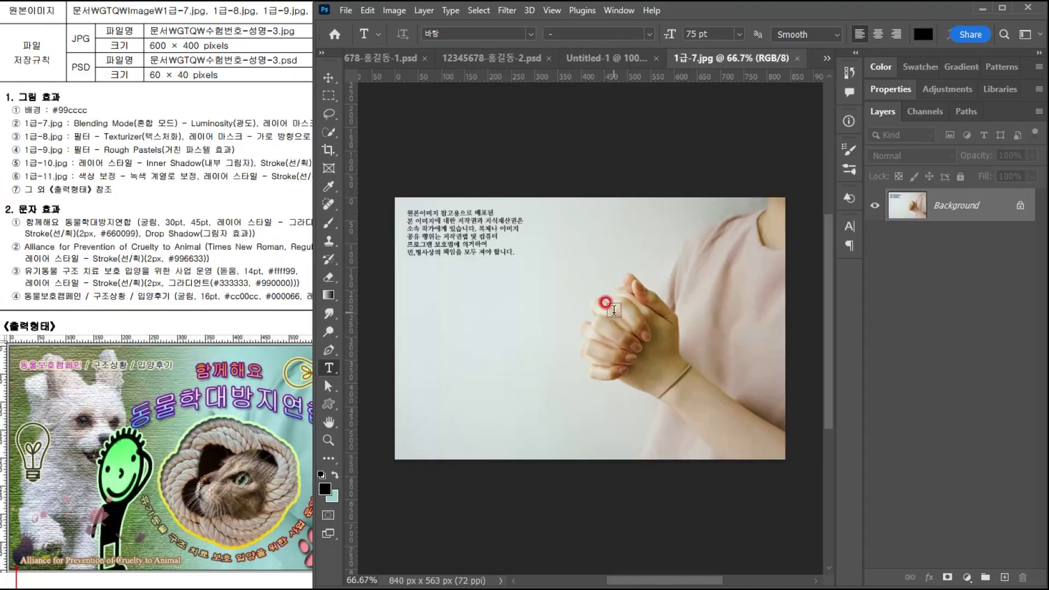
pyautogui.hotkey('ctrl', 'a')
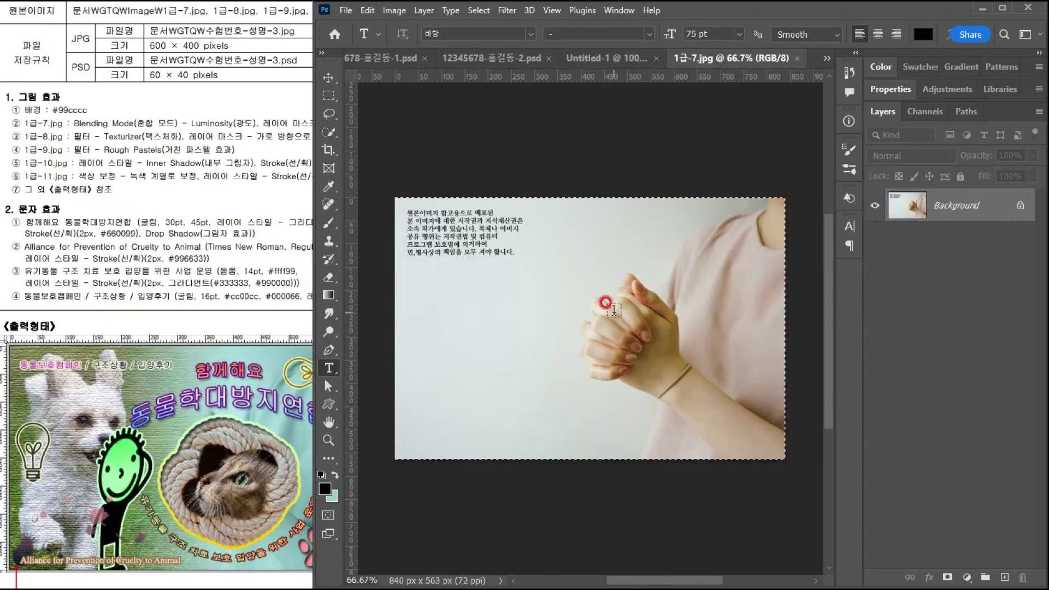
pyautogui.click(592, 57)
pyautogui.hotkey('ctrl', 'v')
# - Scale down and position the pasted photo so it covers the canvas with the clasped hands right of centre
pyautogui.hotkey('ctrl', 't')
pyautogui.click(228, 382)
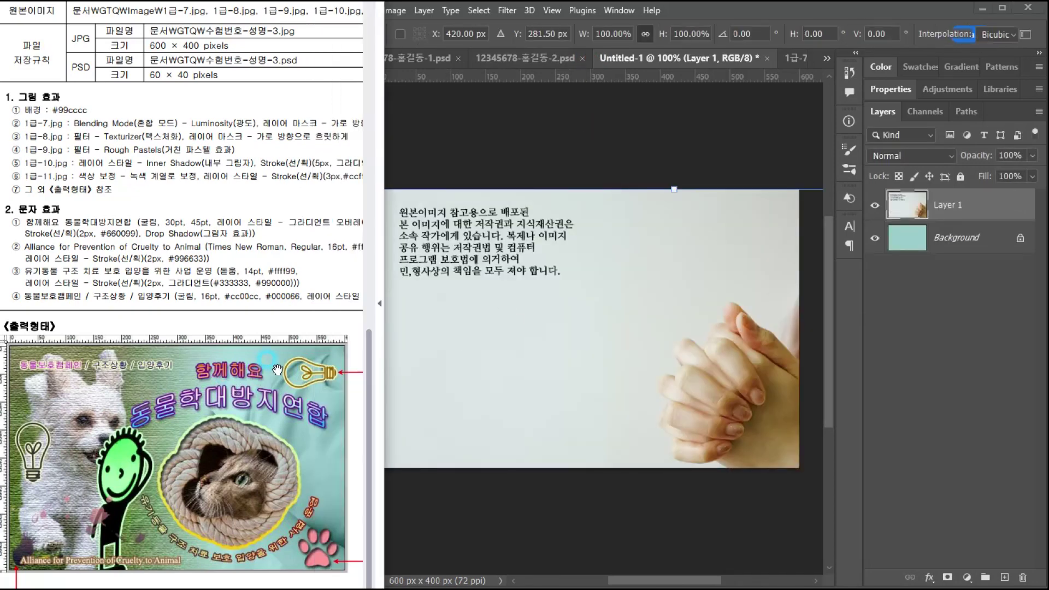
pyautogui.moveTo(228, 382); pyautogui.dragTo(161, 339)
pyautogui.moveTo(184, 437); pyautogui.dragTo(230, 434)
pyautogui.click(647, 314)
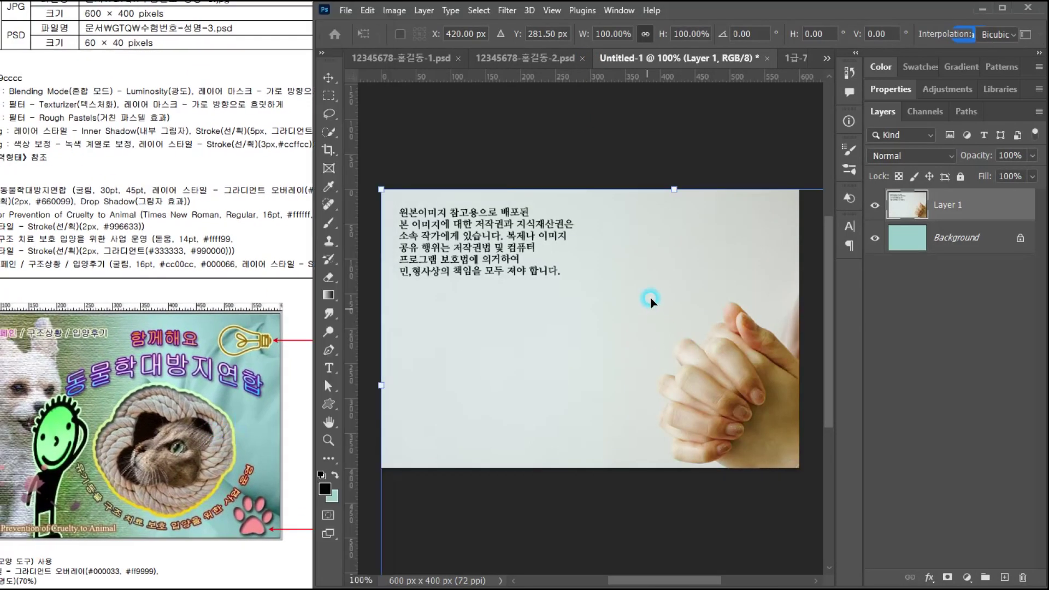
pyautogui.moveTo(672, 183)
pyautogui.mouseDown()
pyautogui.moveTo(673, 290)
pyautogui.moveTo(673, 176)
pyautogui.mouseUp()
pyautogui.press('Return')
pyautogui.press('t')
pyautogui.click(606, 284)
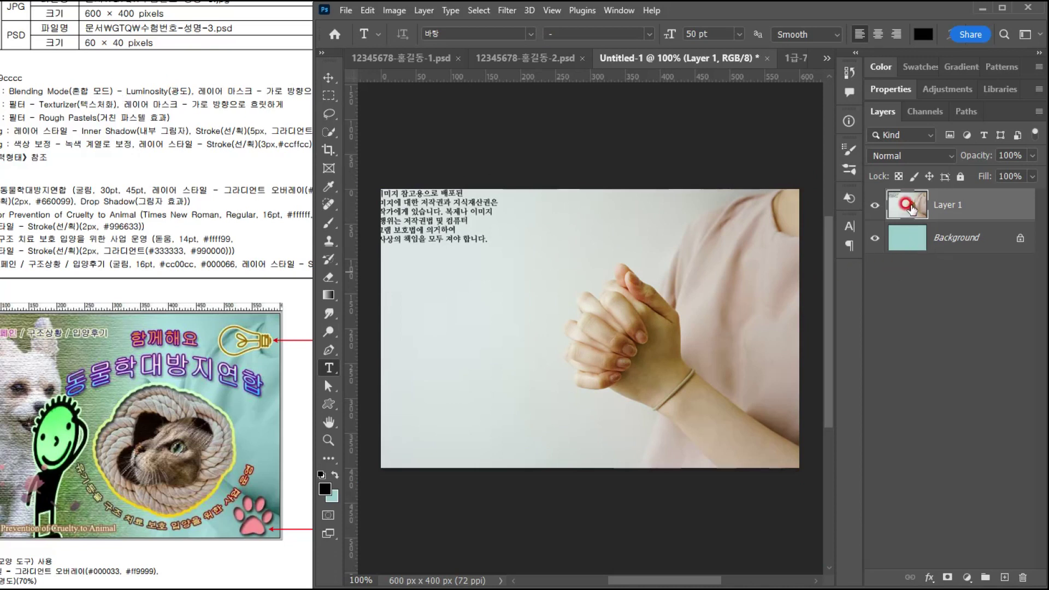
# - Set the clasped-hands photo layer's blending mode to Luminosity and add a layer mask to it
pyautogui.click(886, 156)
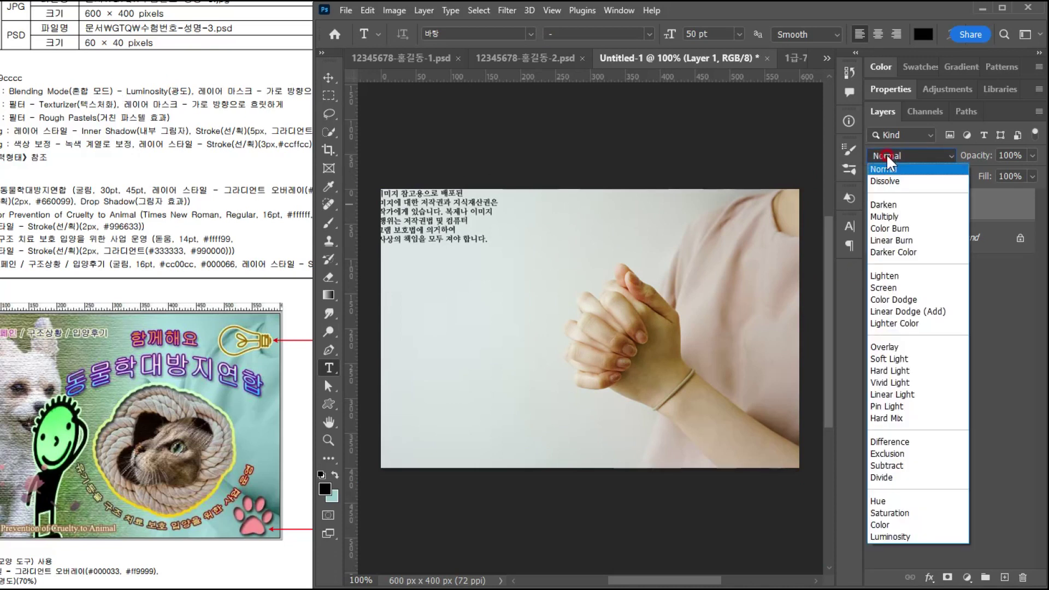
pyautogui.click(898, 537)
pyautogui.click(260, 91)
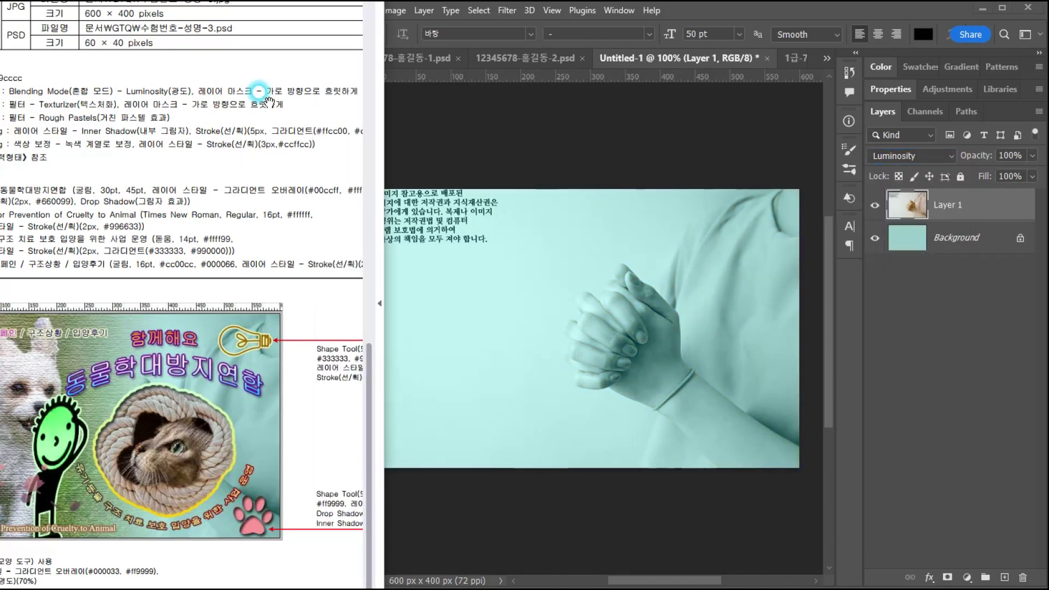
pyautogui.click(947, 205)
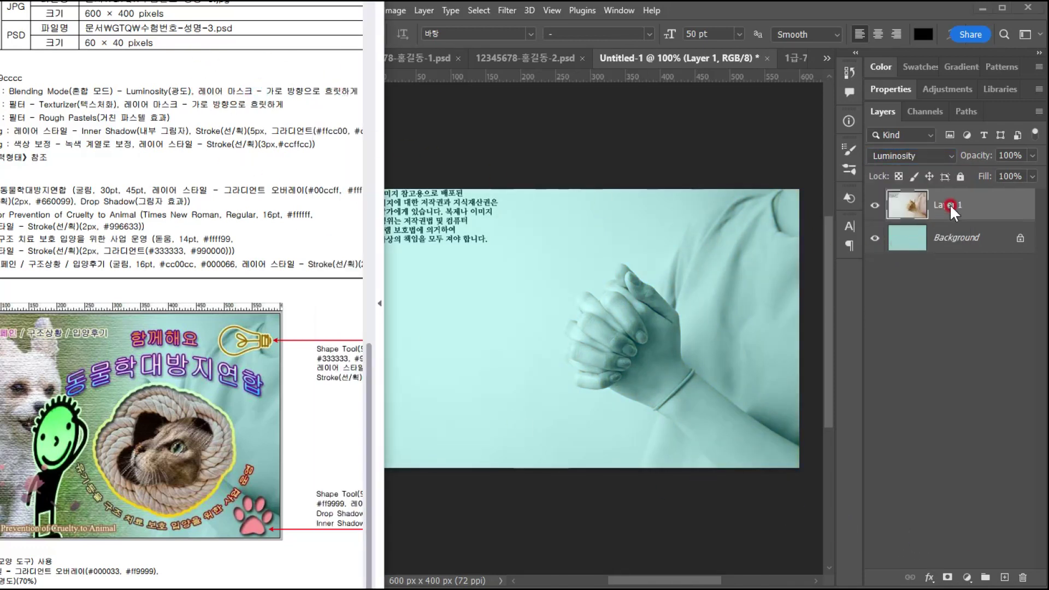
pyautogui.click(947, 576)
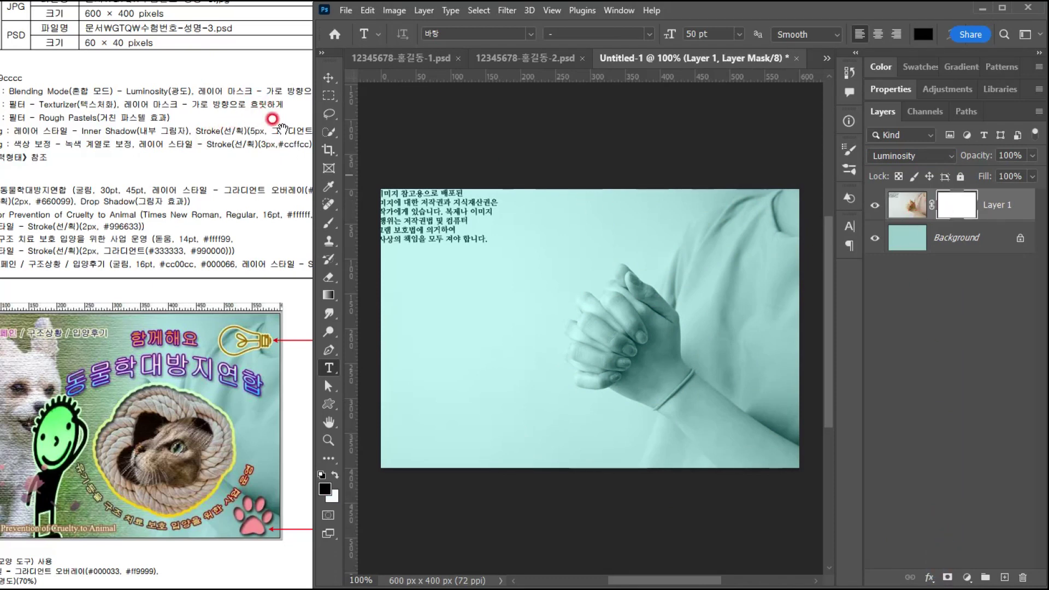
# - Set up the Gradient tool in Gradient mode with the black-to-white preset from the Basics group
pyautogui.click(327, 296)
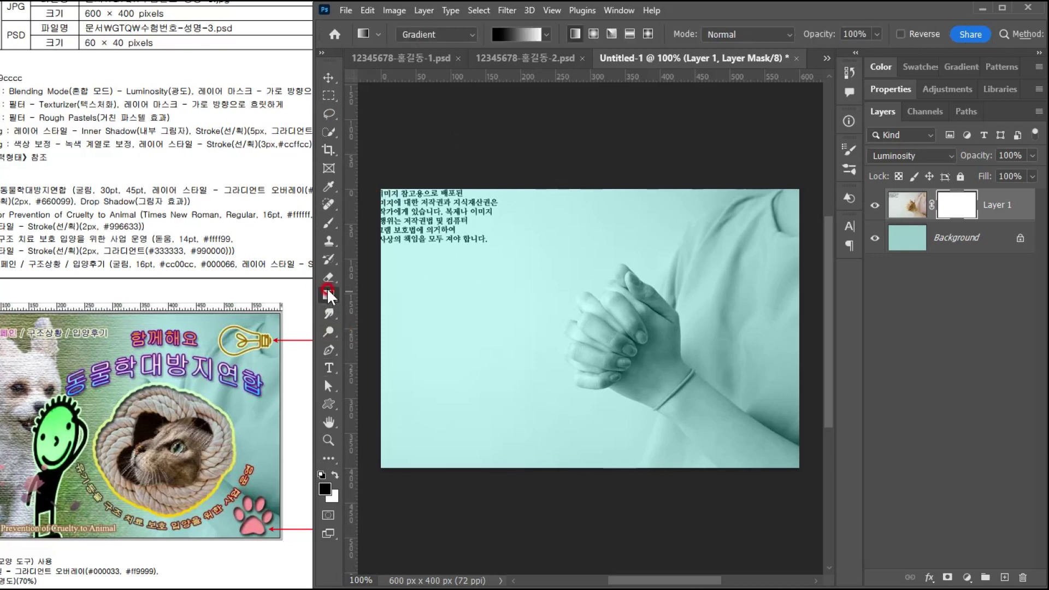
pyautogui.click(419, 35)
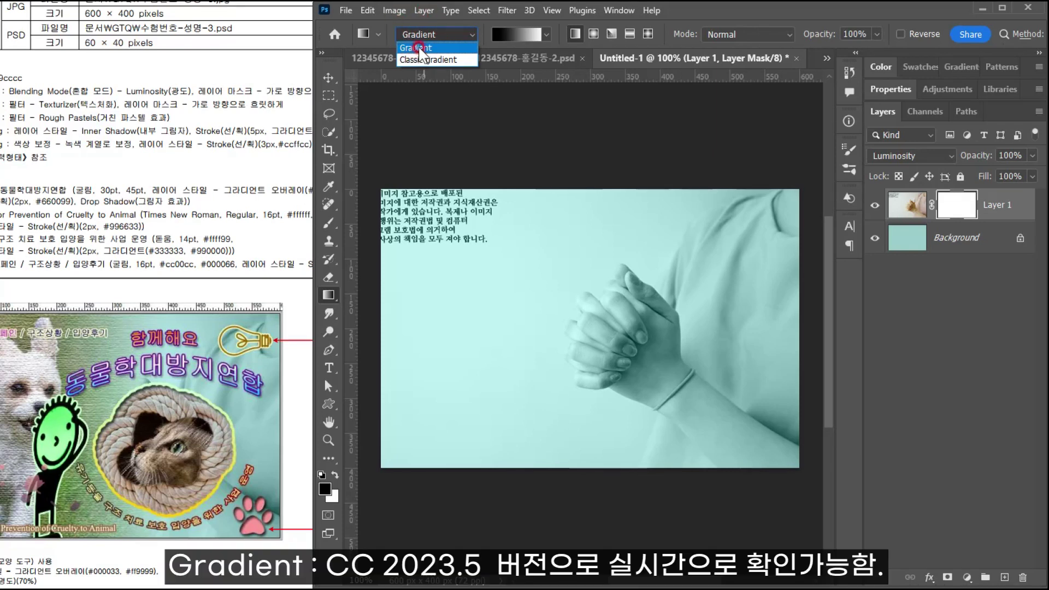
pyautogui.click(429, 33)
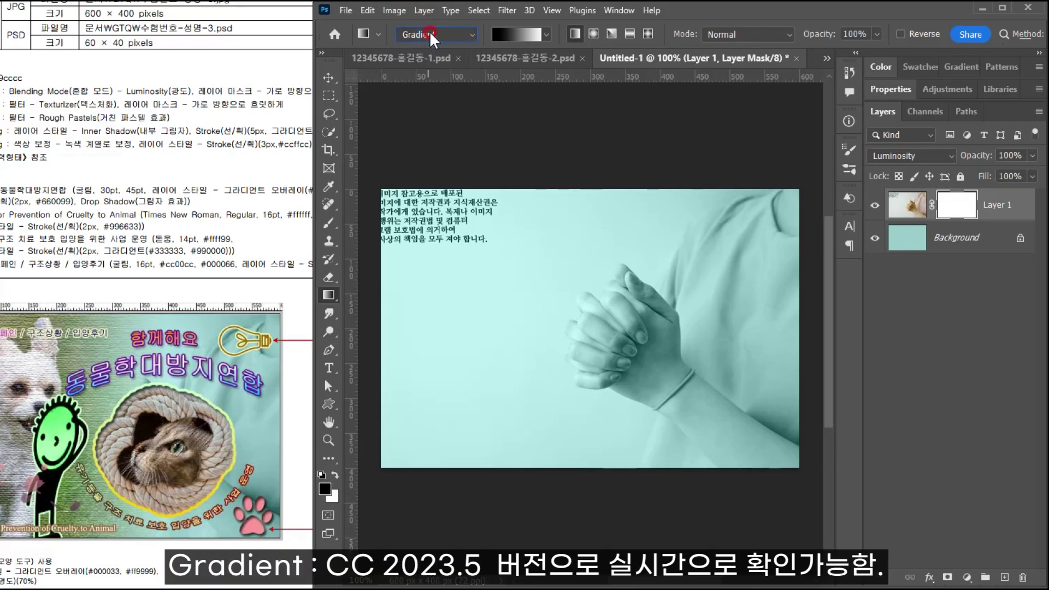
pyautogui.click(545, 33)
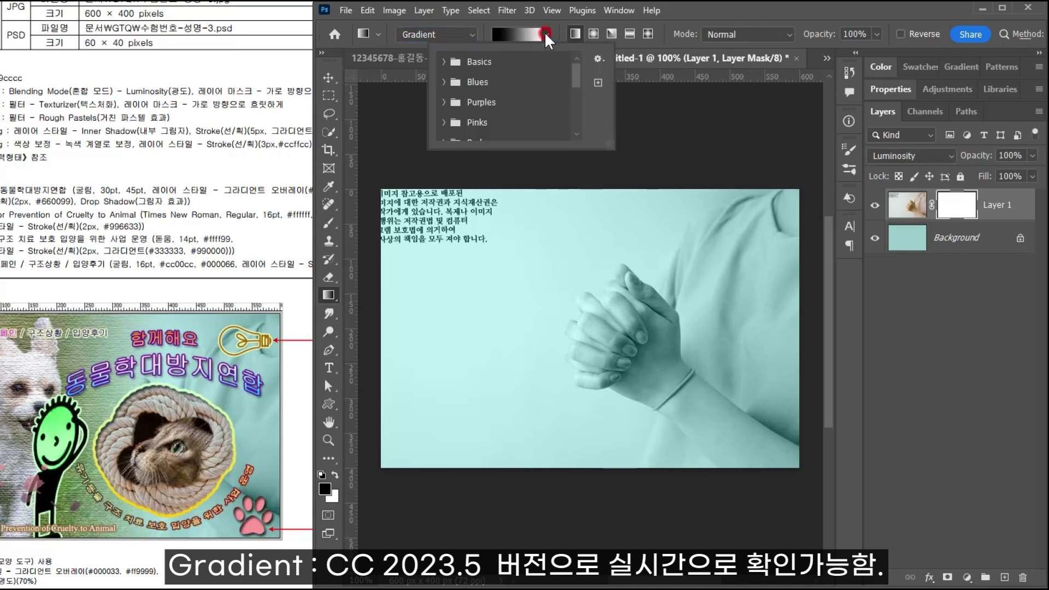
pyautogui.click(447, 62)
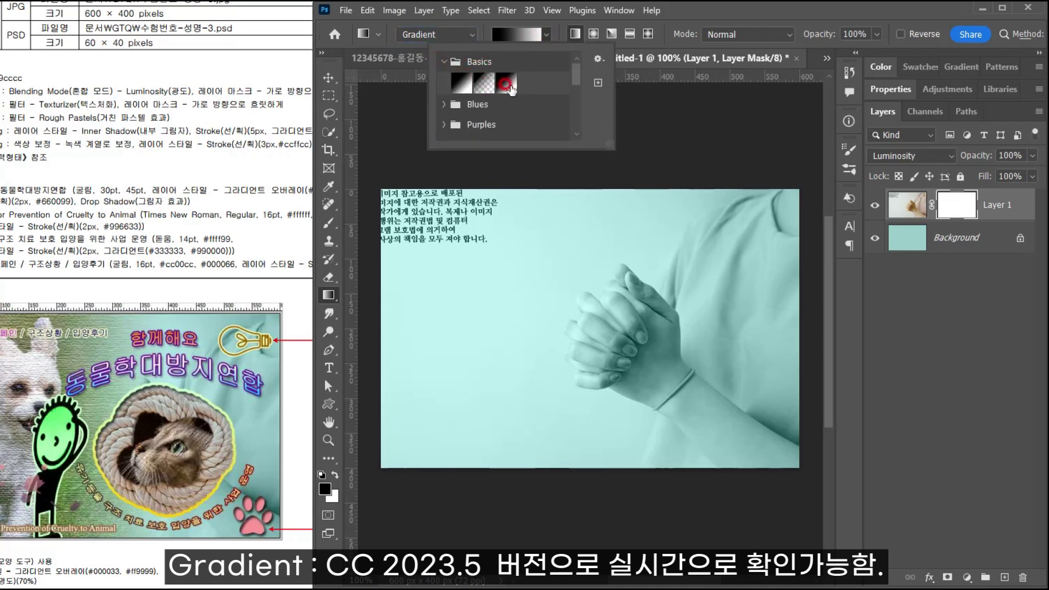
pyautogui.doubleClick(502, 81)
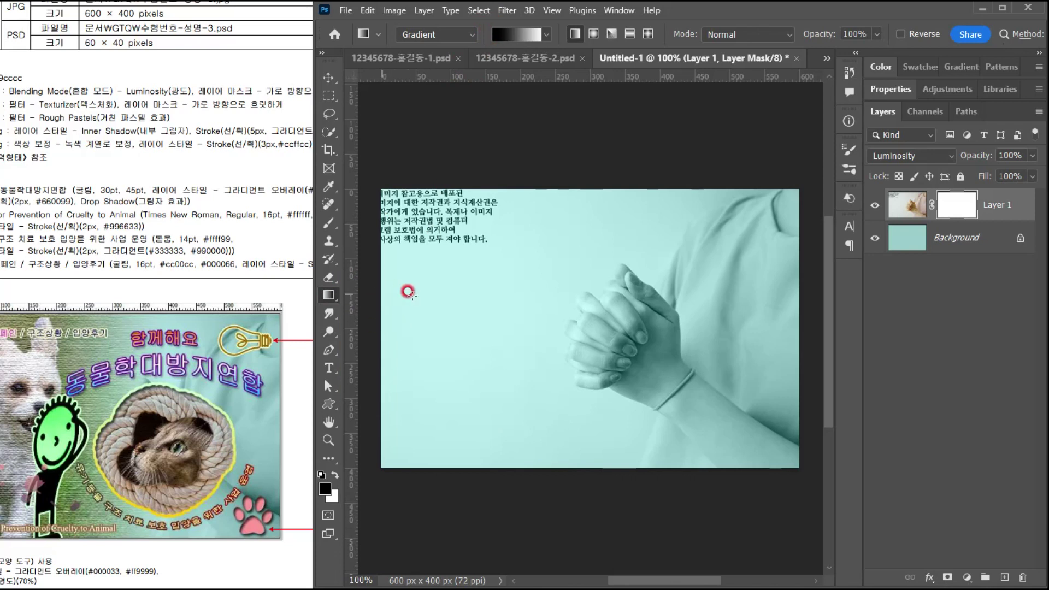
# - Draw a horizontal black-to-white gradient on the clasped-hands layer's mask so the photo fades out toward the canvas's left side
pyautogui.moveTo(417, 323); pyautogui.dragTo(672, 326)
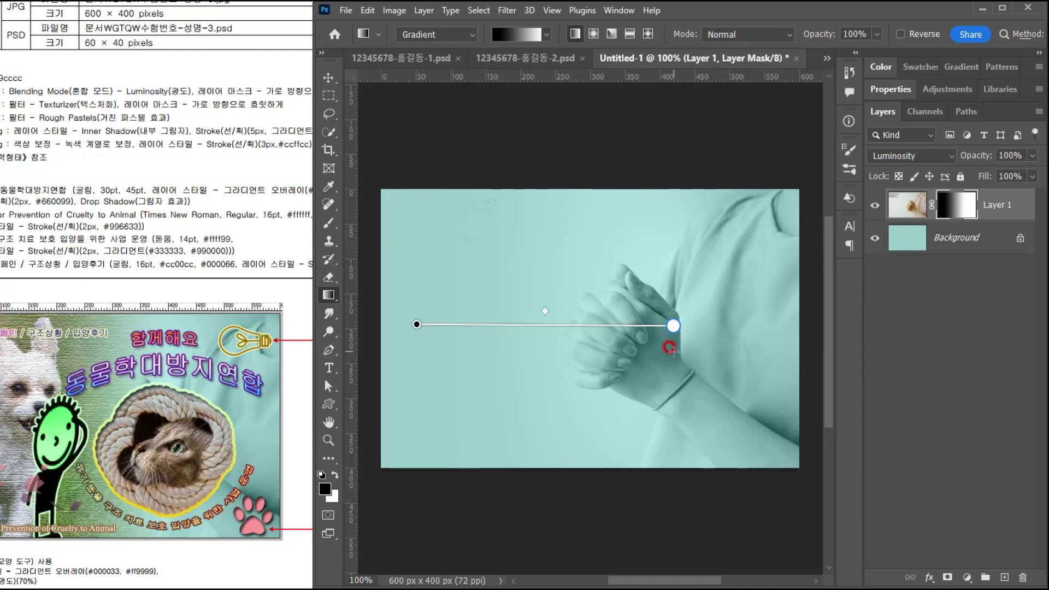
pyautogui.moveTo(448, 281); pyautogui.dragTo(751, 281)
# - Open 1급-8.jpg from the source files, copy the whole picture and paste it into the poster document
pyautogui.click(172, 205)
pyautogui.moveTo(57, 228); pyautogui.dragTo(109, 237)
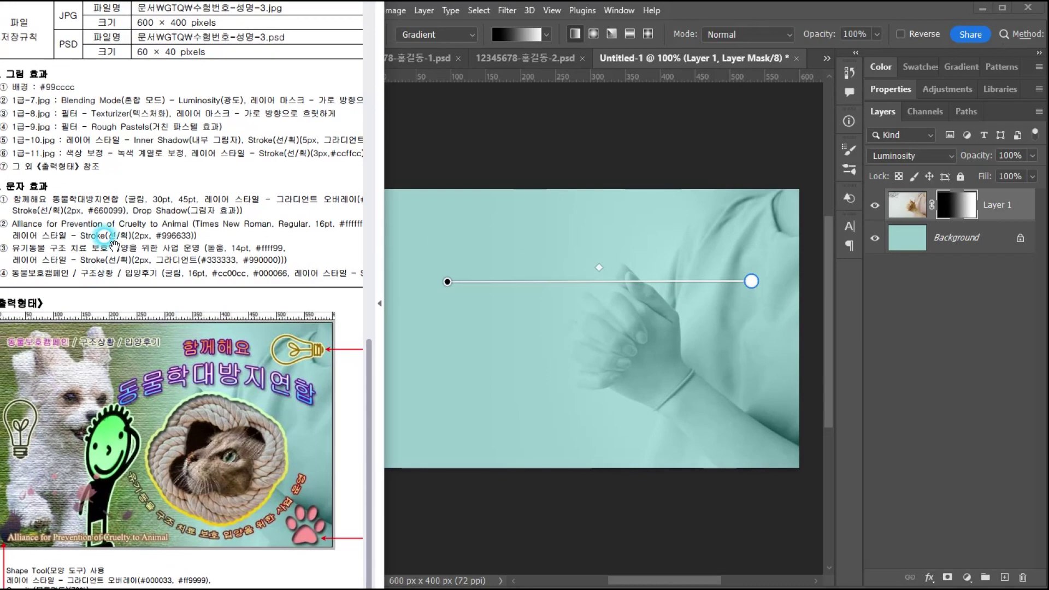
pyautogui.click(710, 51)
pyautogui.hotkey('ctrl', 'o')
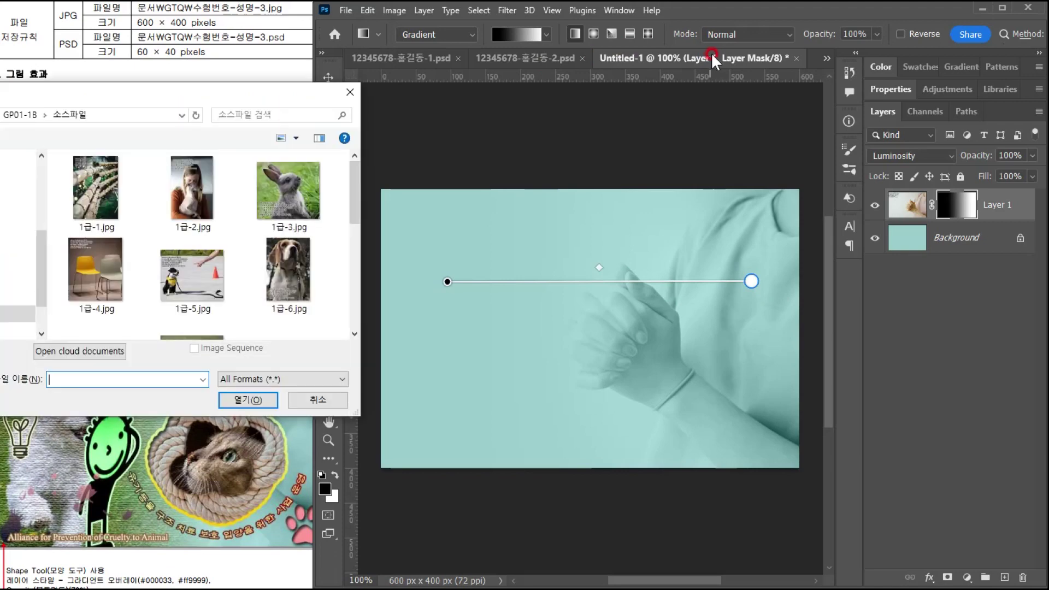
pyautogui.scroll(-2, 191, 229)
pyautogui.click(176, 224)
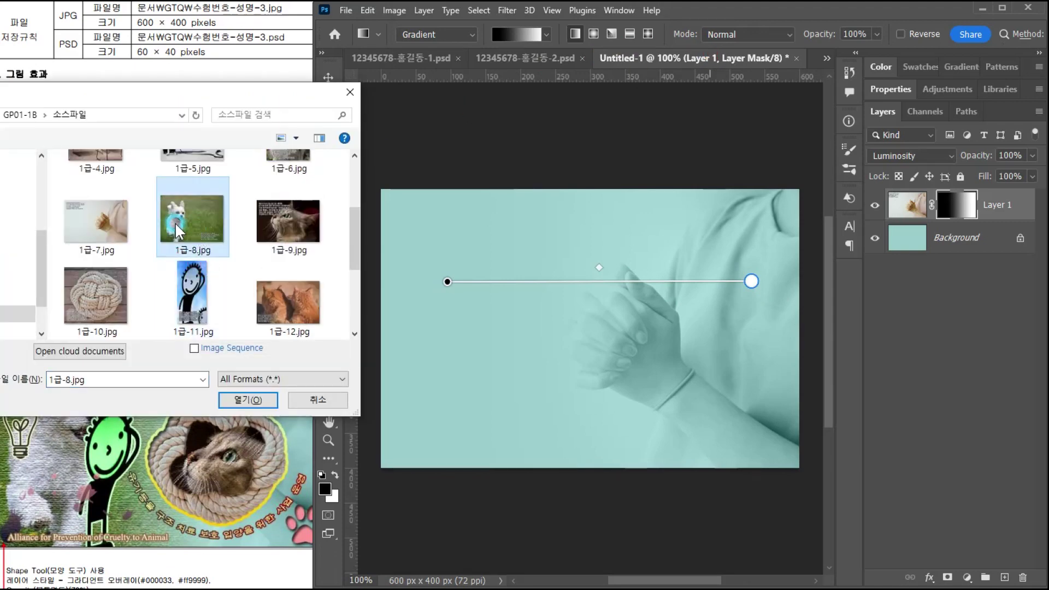
pyautogui.doubleClick(175, 222)
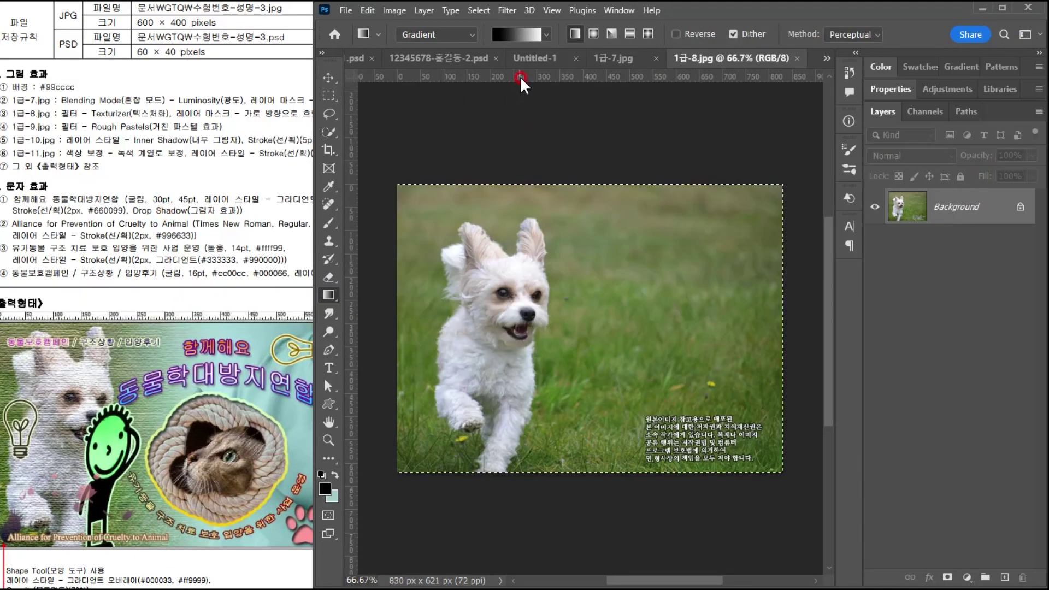
pyautogui.click(535, 57)
pyautogui.hotkey('ctrl', 'v')
# - Scale the pasted dog photo down to about 77% and position it so the dog stands in the poster's left part
pyautogui.hotkey('ctrl', 't')
pyautogui.moveTo(667, 187); pyautogui.dragTo(519, 311)
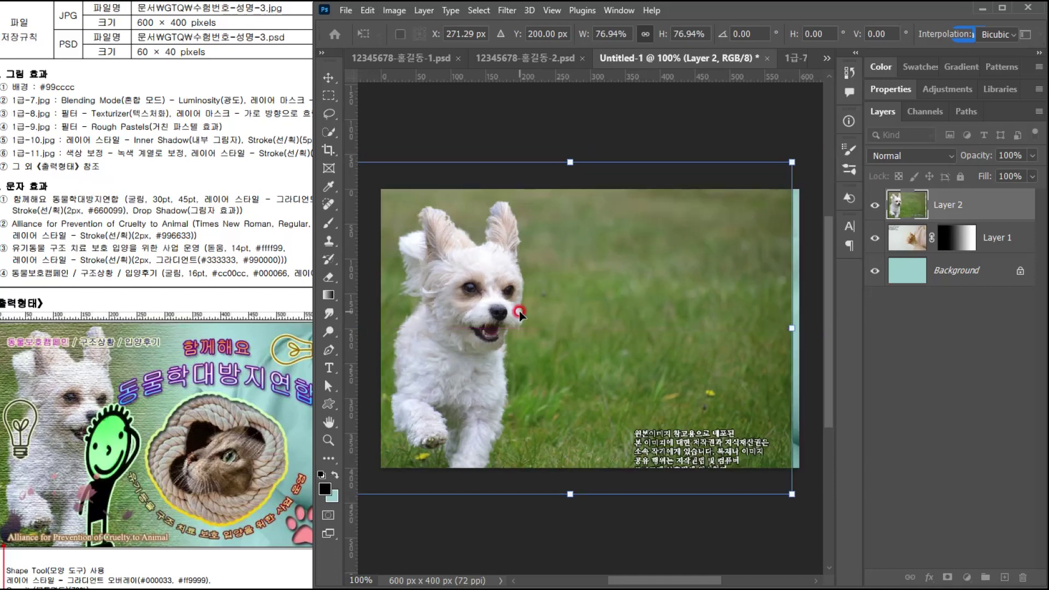
pyautogui.press('Return')
pyautogui.press('g')
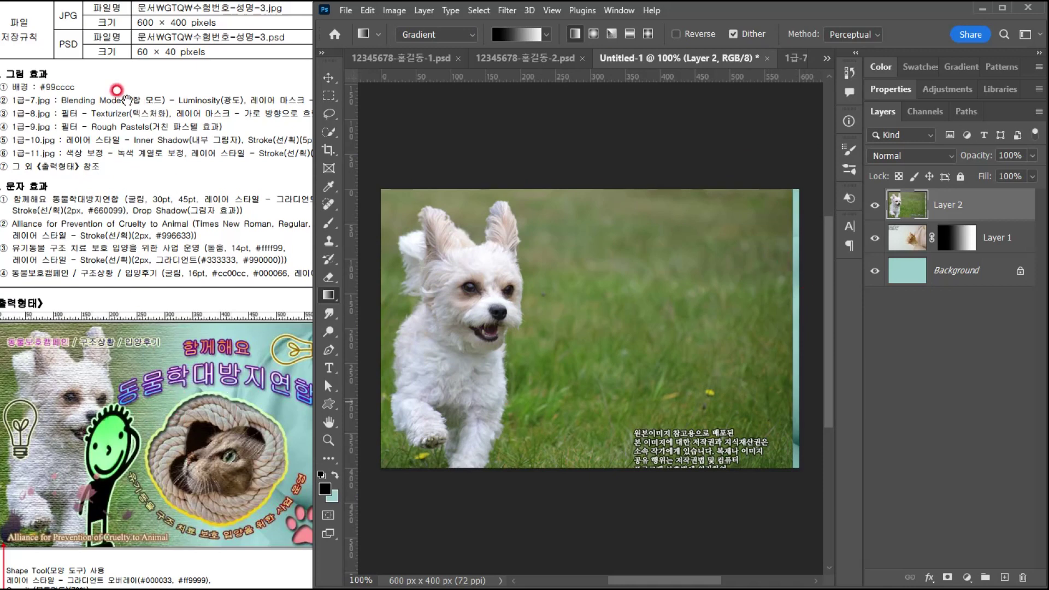
# - Apply the Texturizer filter with the Canvas texture to the dog photo layer
pyautogui.click(508, 14)
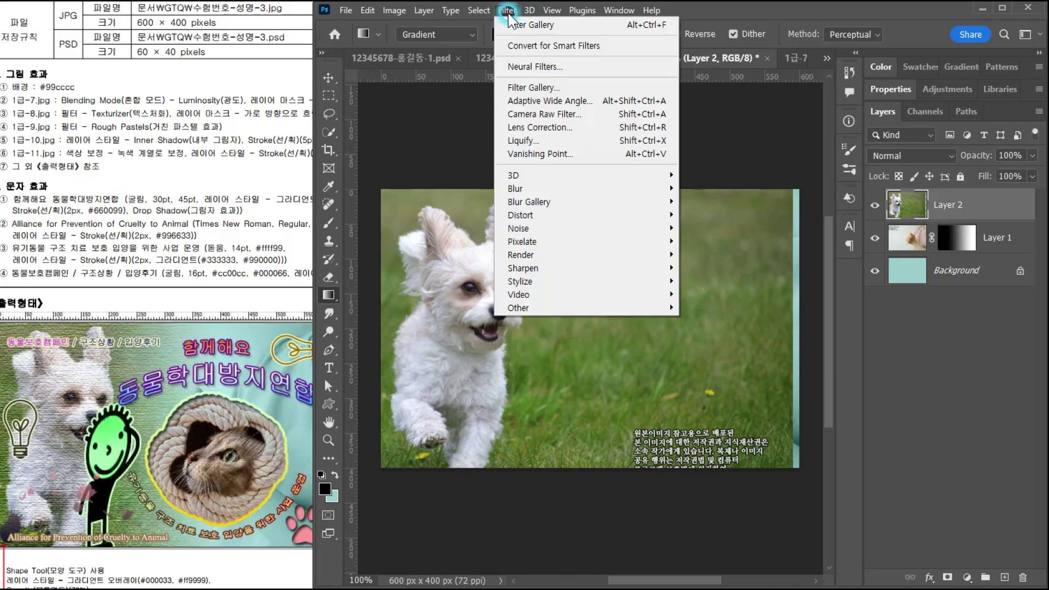
pyautogui.click(524, 81)
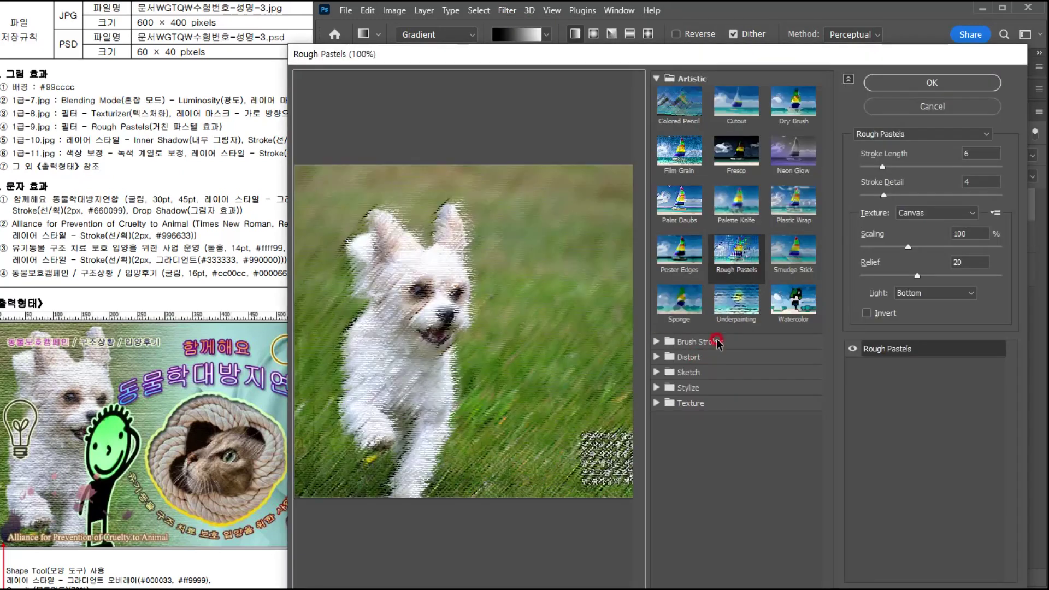
pyautogui.click(690, 403)
pyautogui.click(793, 476)
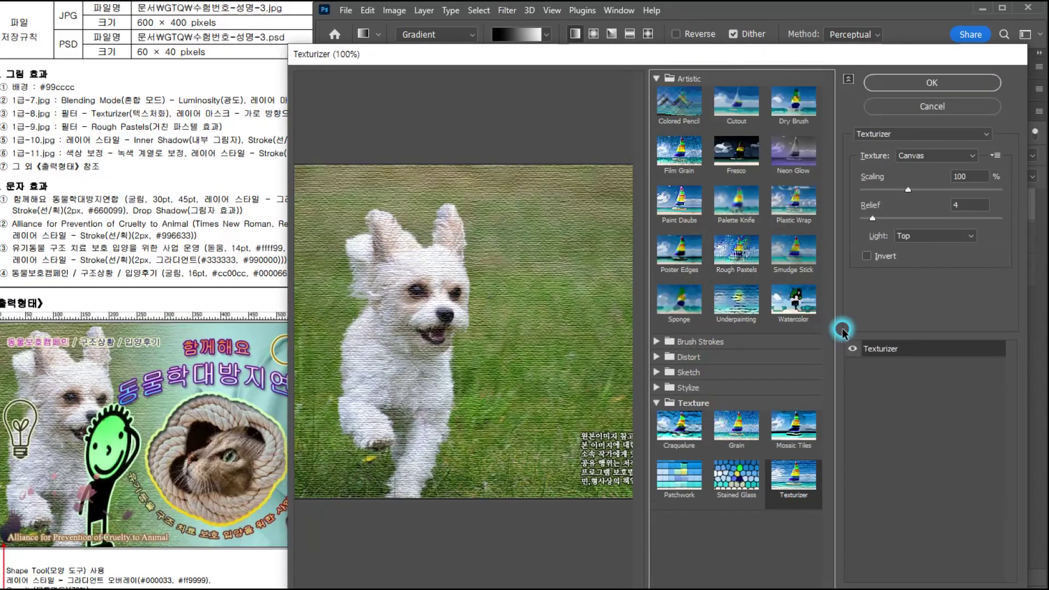
pyautogui.click(896, 79)
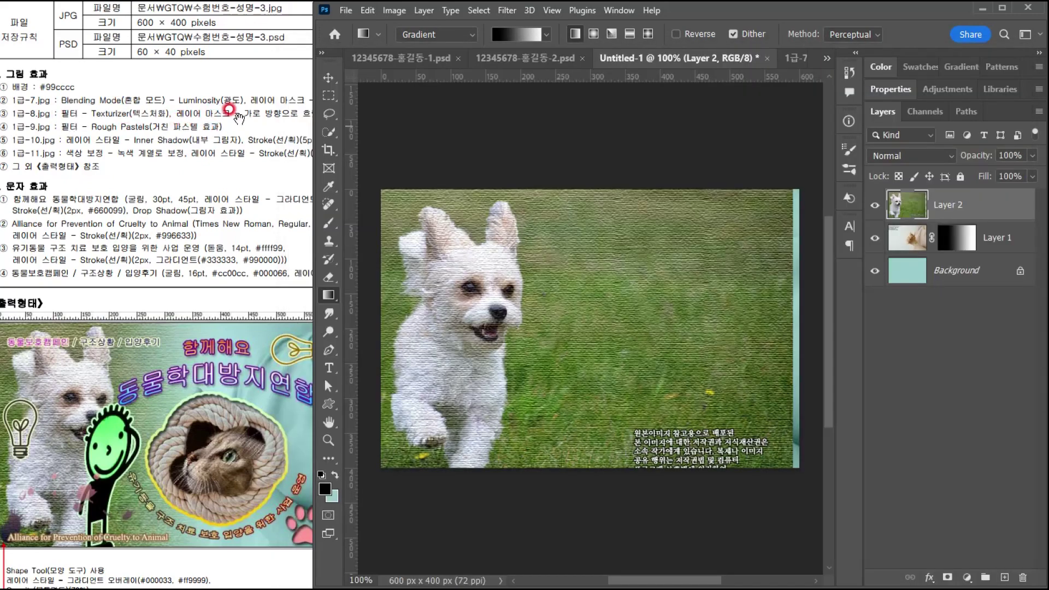
# - Add a layer mask to the dog photo and fade it out horizontally toward the right with a black-to-white gradient
pyautogui.click(947, 577)
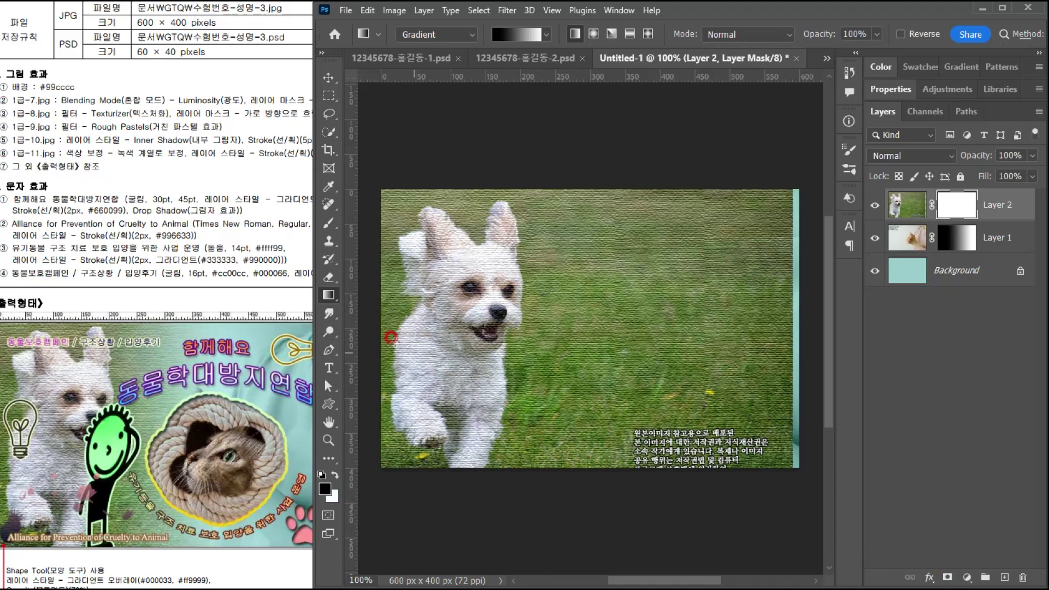
pyautogui.click(327, 296)
pyautogui.moveTo(707, 304); pyautogui.dragTo(486, 309)
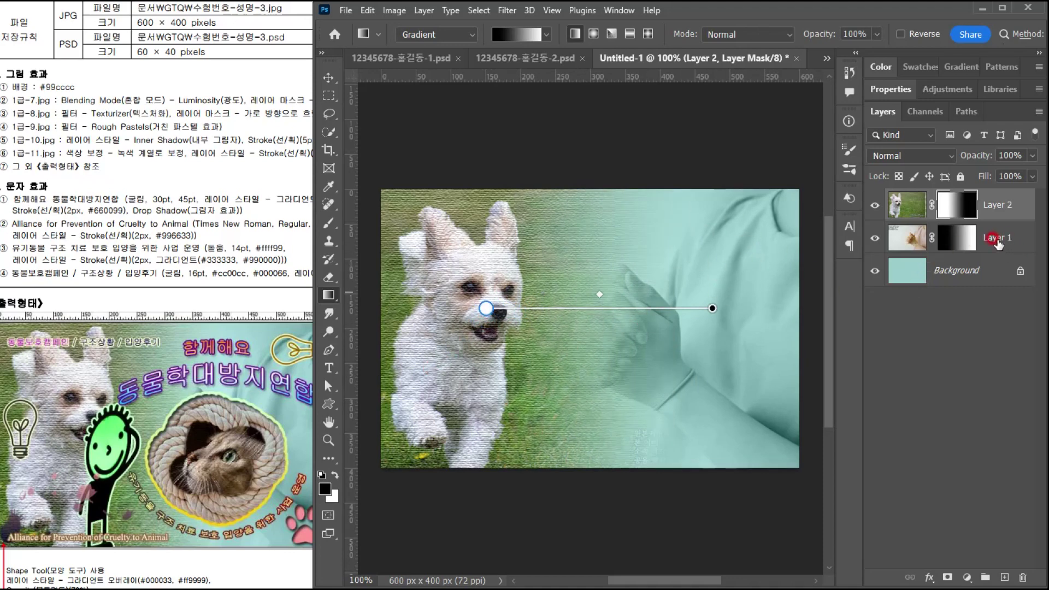
pyautogui.click(906, 205)
# - Open 1급-9.jpg from the source files
pyautogui.click(197, 215)
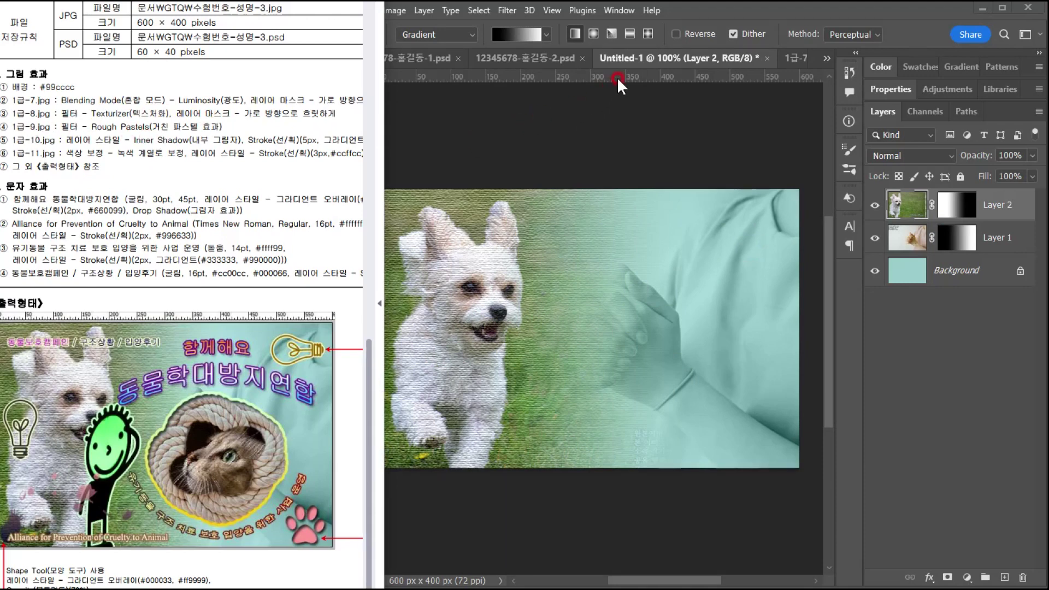
pyautogui.click(624, 57)
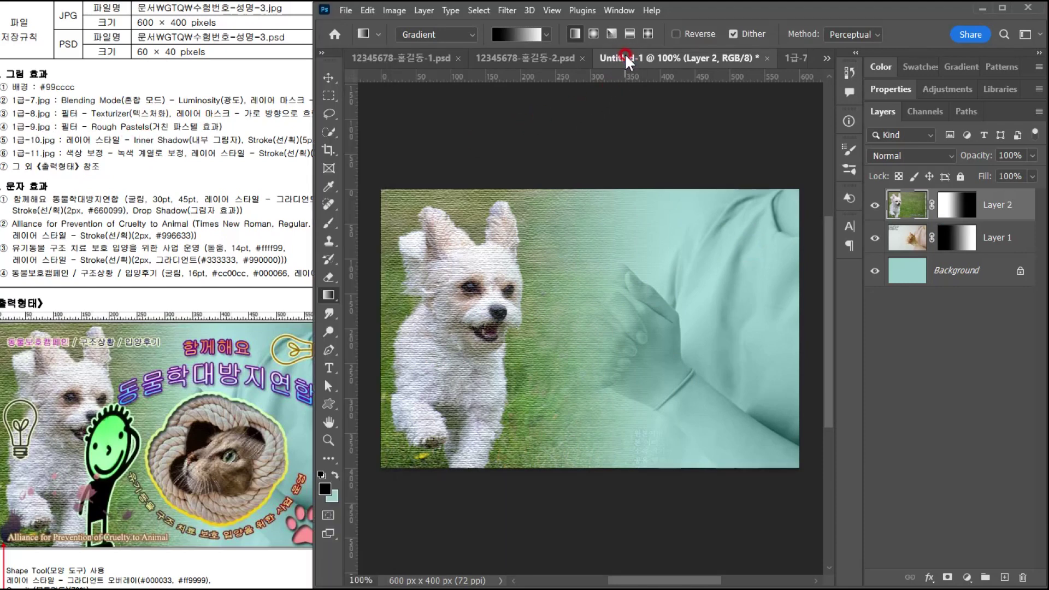
pyautogui.hotkey('ctrl', 'o')
pyautogui.scroll(-1, 278, 201)
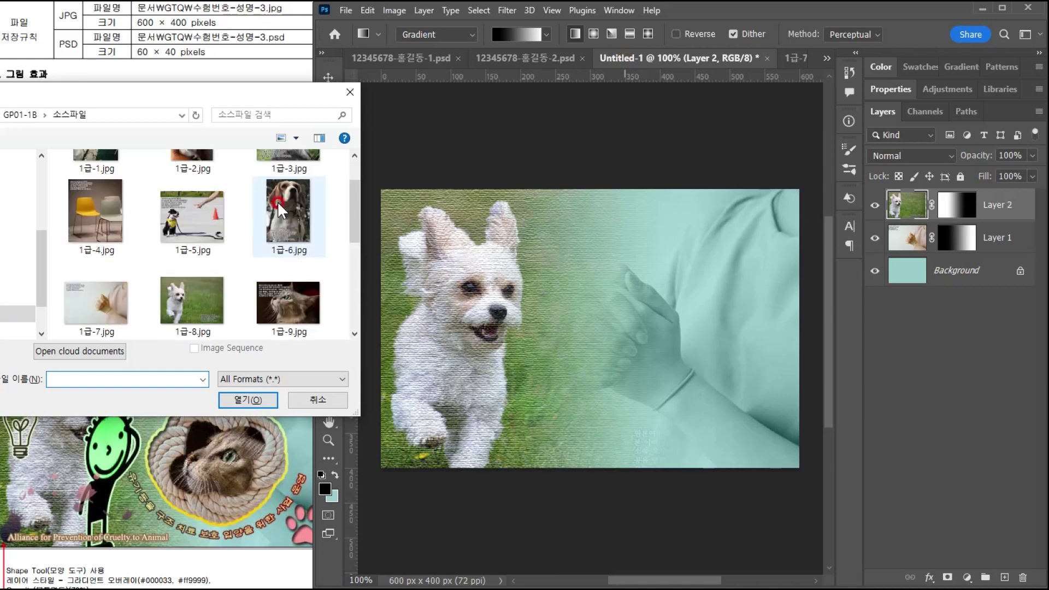
pyautogui.doubleClick(284, 300)
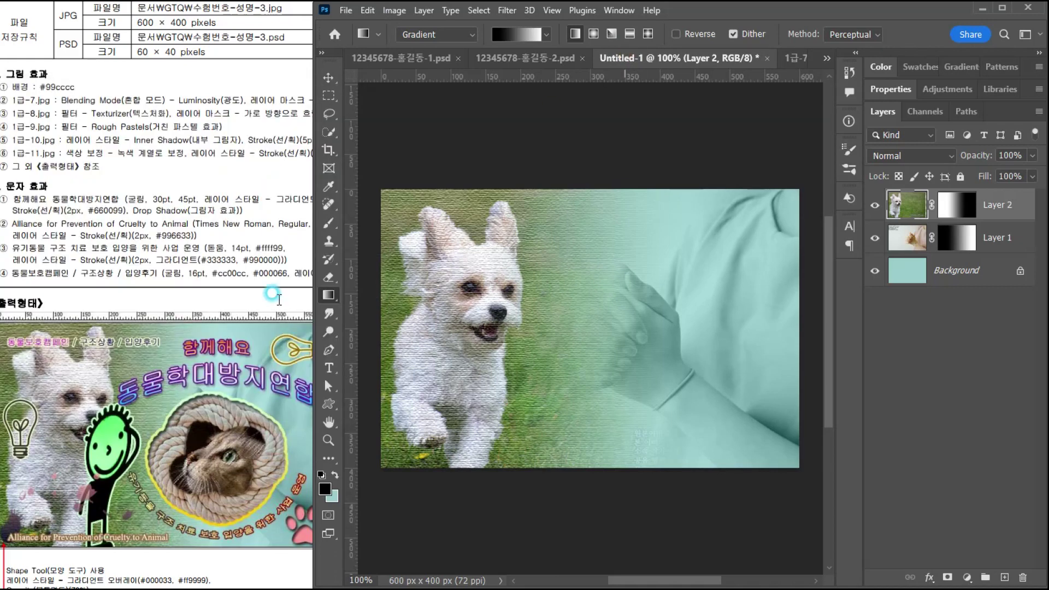
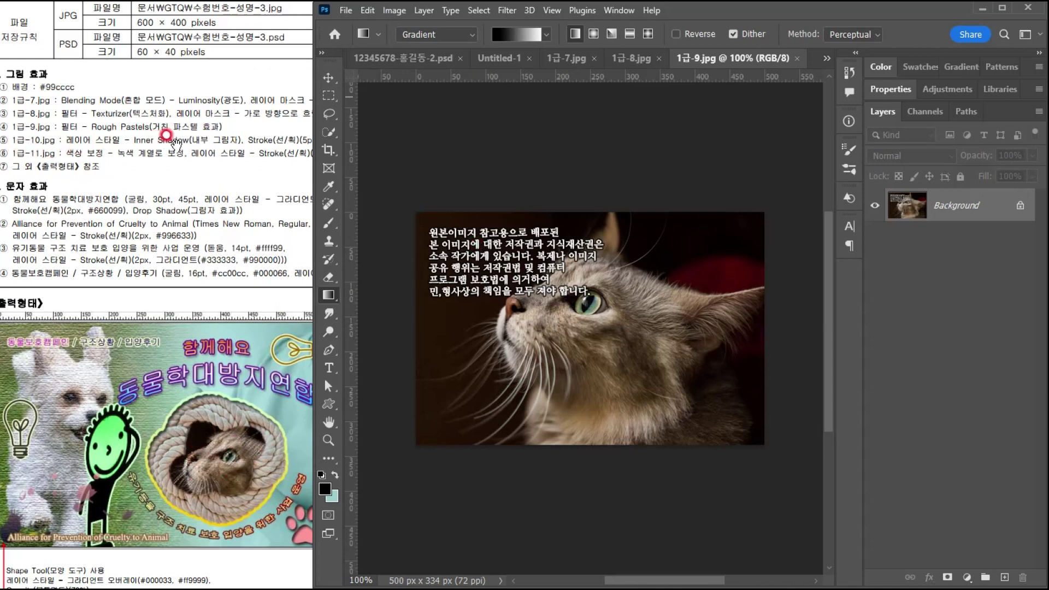
# - Open 1급-10.jpg from the source files
pyautogui.click(733, 59)
pyautogui.hotkey('ctrl', 'o')
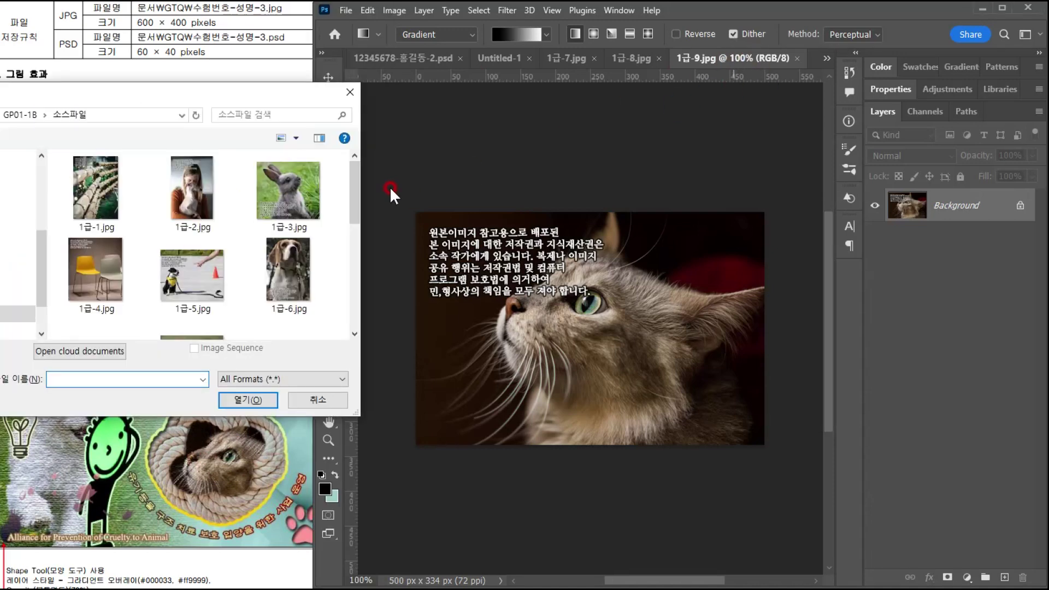
pyautogui.moveTo(355, 194); pyautogui.dragTo(352, 247)
pyautogui.click(87, 251)
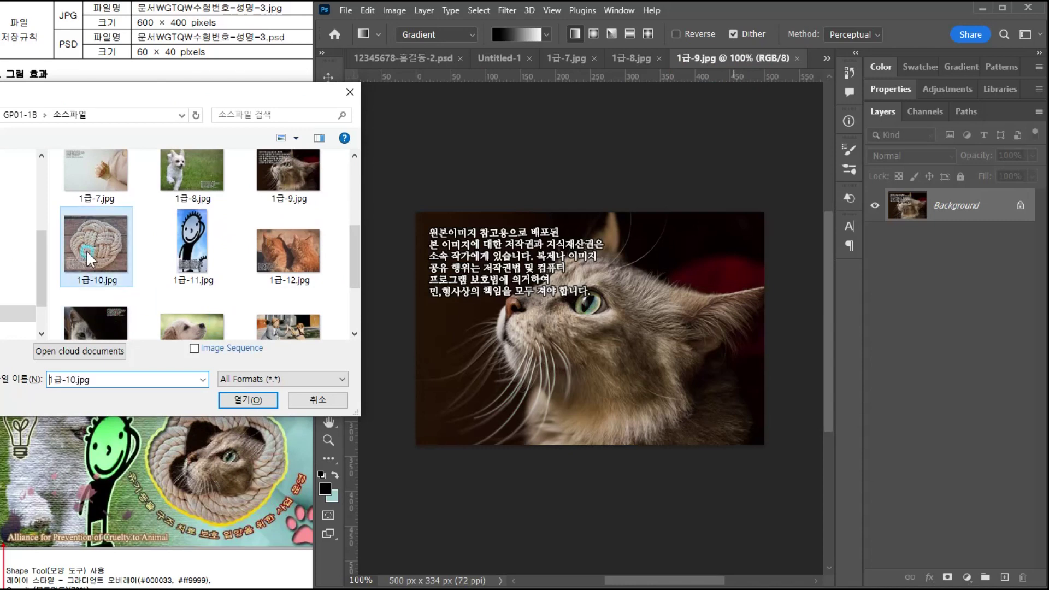
pyautogui.doubleClick(94, 241)
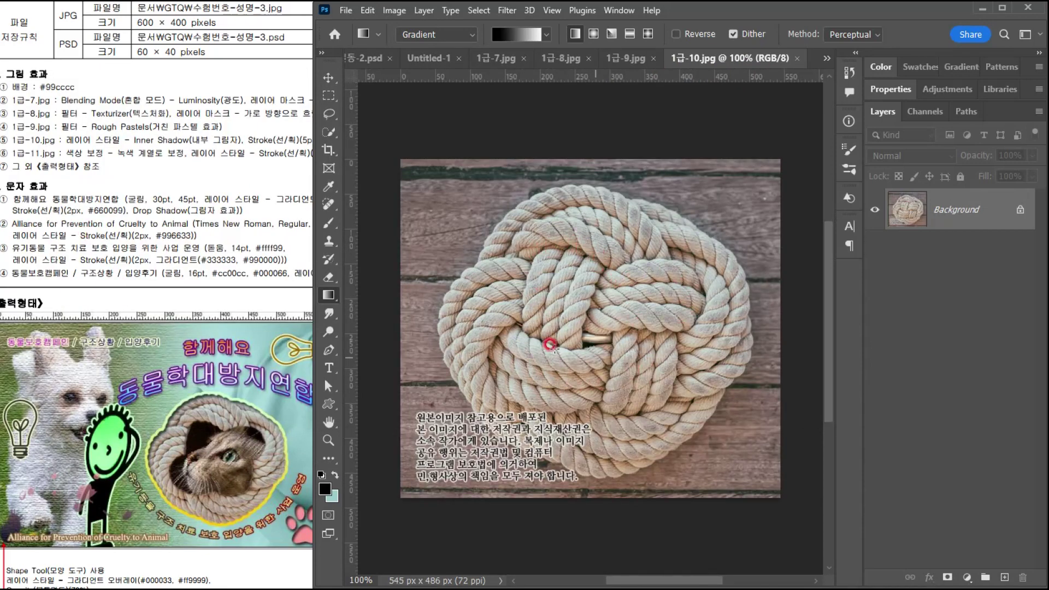
# - Select the whole rope knot with the Quick Selection tool, leaving out the wooden background
pyautogui.click(332, 129)
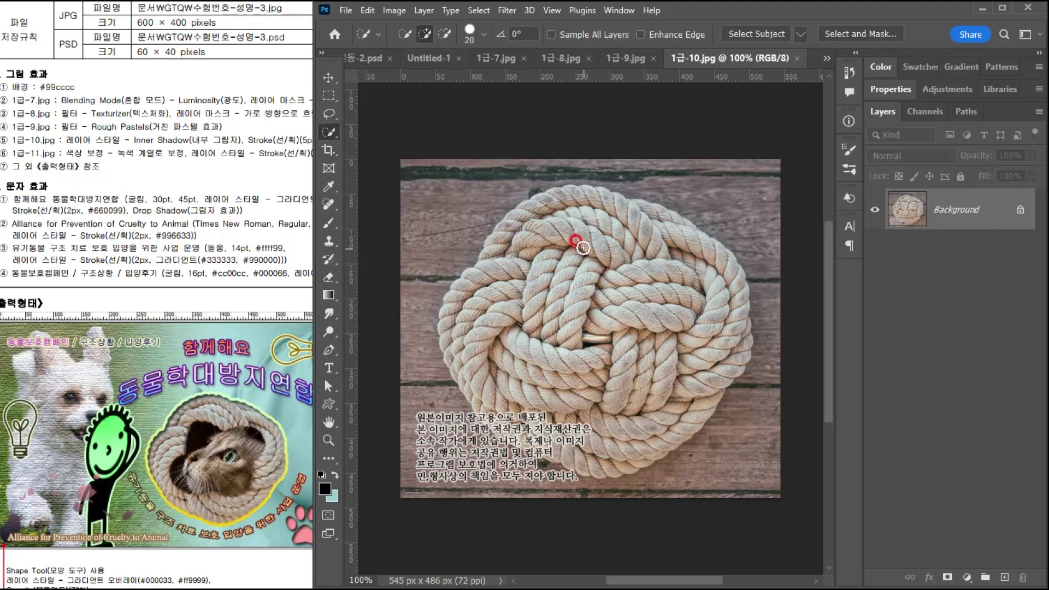
pyautogui.moveTo(568, 229); pyautogui.dragTo(687, 308)
pyautogui.moveTo(641, 238)
pyautogui.mouseDown()
pyautogui.moveTo(658, 220)
pyautogui.moveTo(731, 317)
pyautogui.moveTo(664, 434)
pyautogui.moveTo(510, 410)
pyautogui.moveTo(509, 234)
pyautogui.moveTo(612, 298)
pyautogui.moveTo(639, 417)
pyautogui.mouseUp()
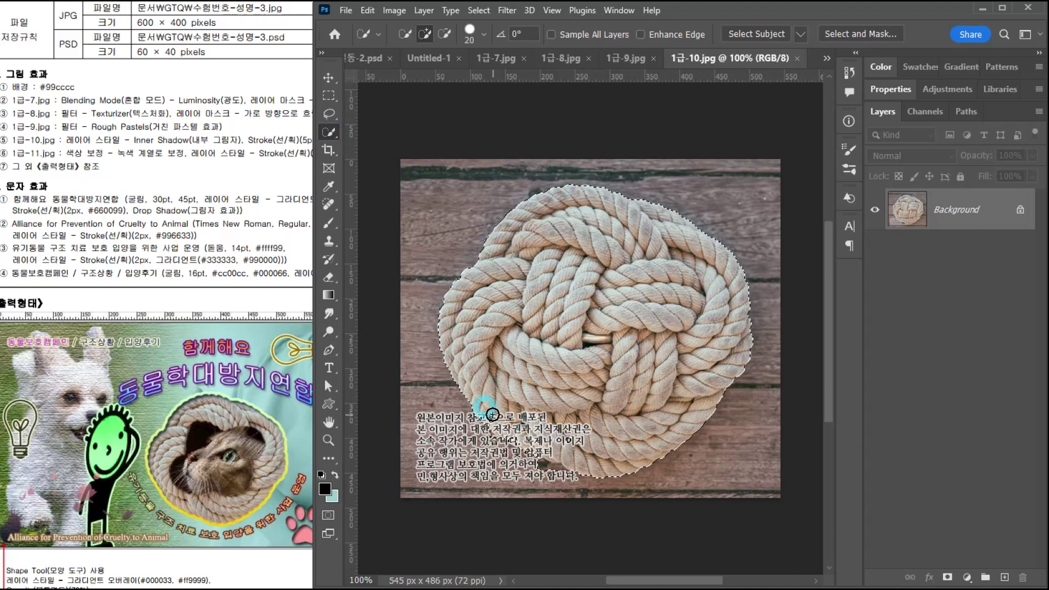
pyautogui.press('alt')
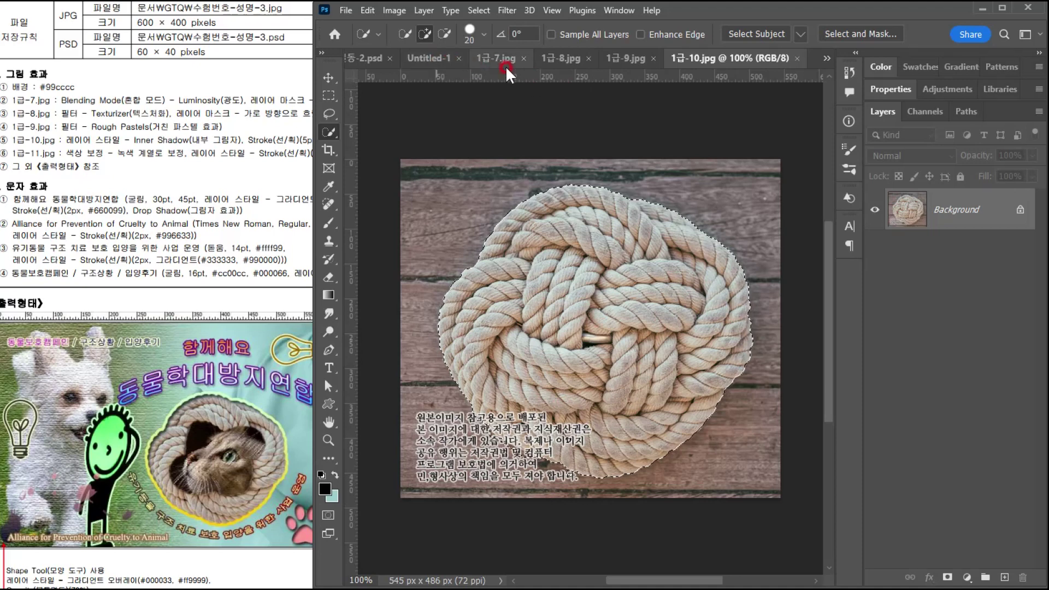
# - Close the source pictures 1급-7.jpg, 1급-8.jpg and 1급-9.jpg
pyautogui.click(523, 57)
pyautogui.click(588, 58)
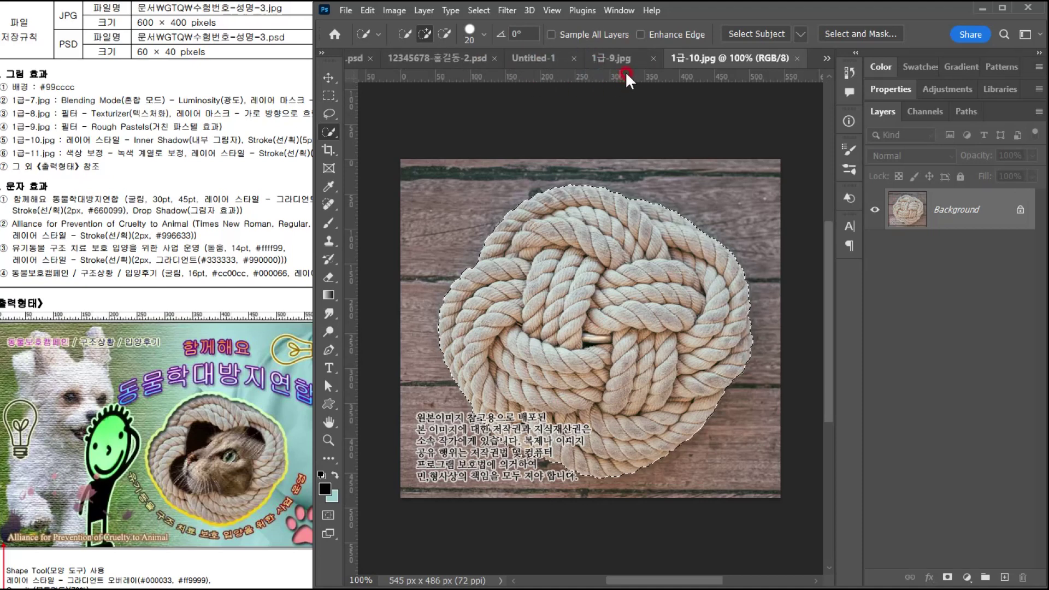
pyautogui.click(653, 58)
# - Copy the selected rope knot and paste it into the poster document
pyautogui.hotkey('ctrl', 'c')
pyautogui.click(589, 60)
pyautogui.hotkey('ctrl', 'v')
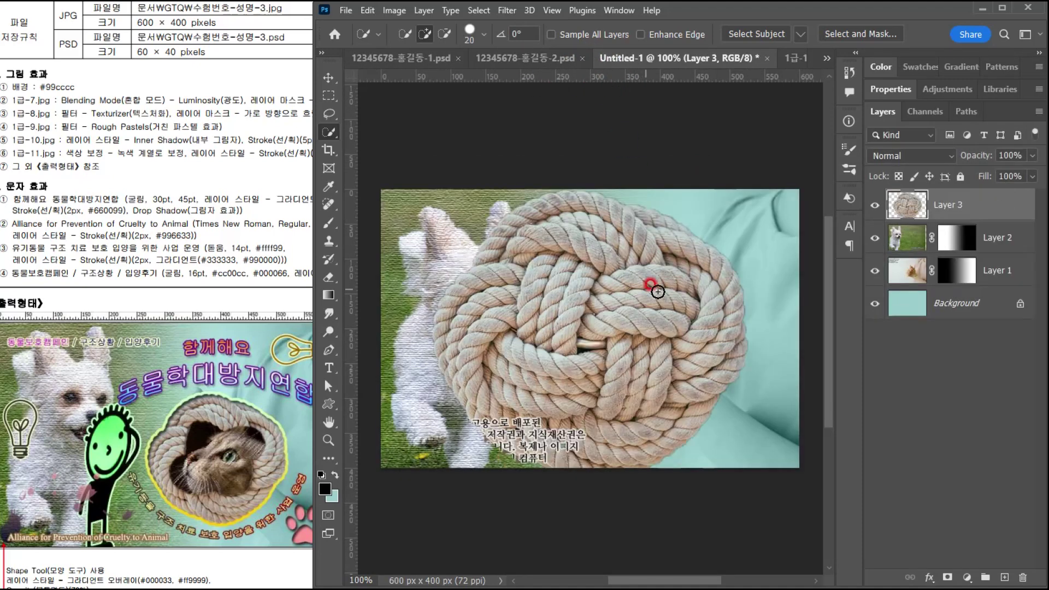
# - Scale down the pasted rope knot and place it over the clasped hands, just right of the poster's centre
pyautogui.hotkey('ctrl', 't')
pyautogui.moveTo(747, 180); pyautogui.dragTo(572, 344)
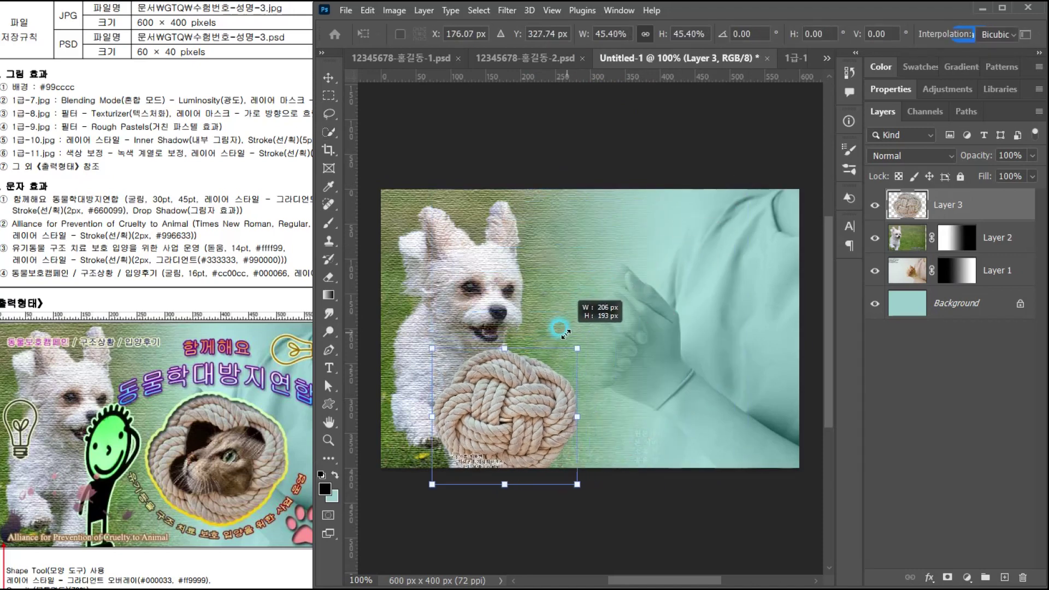
pyautogui.moveTo(498, 423); pyautogui.dragTo(627, 367)
pyautogui.moveTo(701, 296); pyautogui.dragTo(716, 277)
pyautogui.press('Return')
pyautogui.press('w')
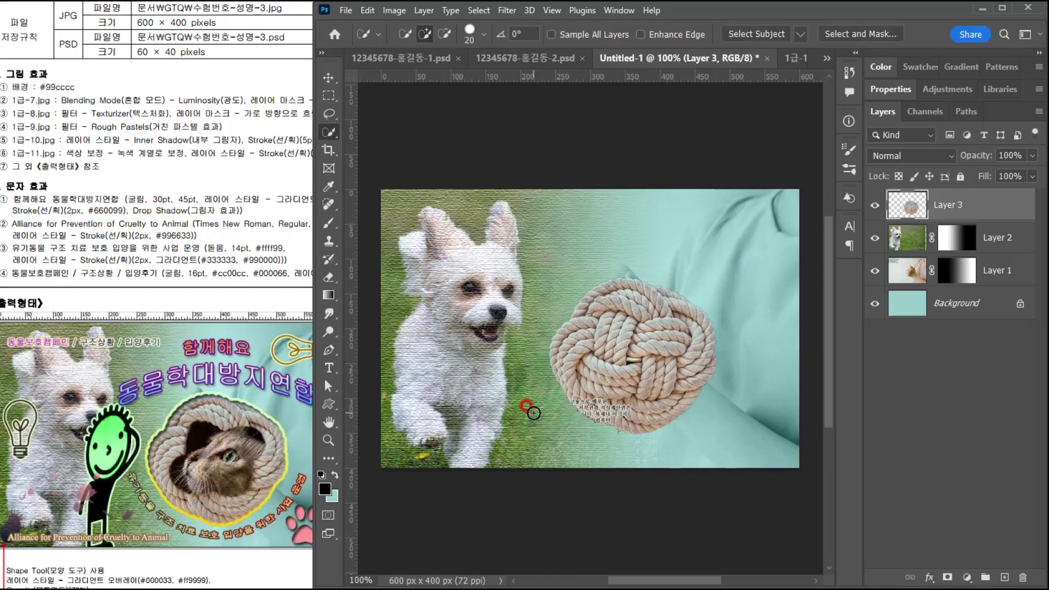
# - Check the exam's style requirements for 1급-10.jpg and add an Inner Shadow effect to the rope knot layer
pyautogui.click(272, 160)
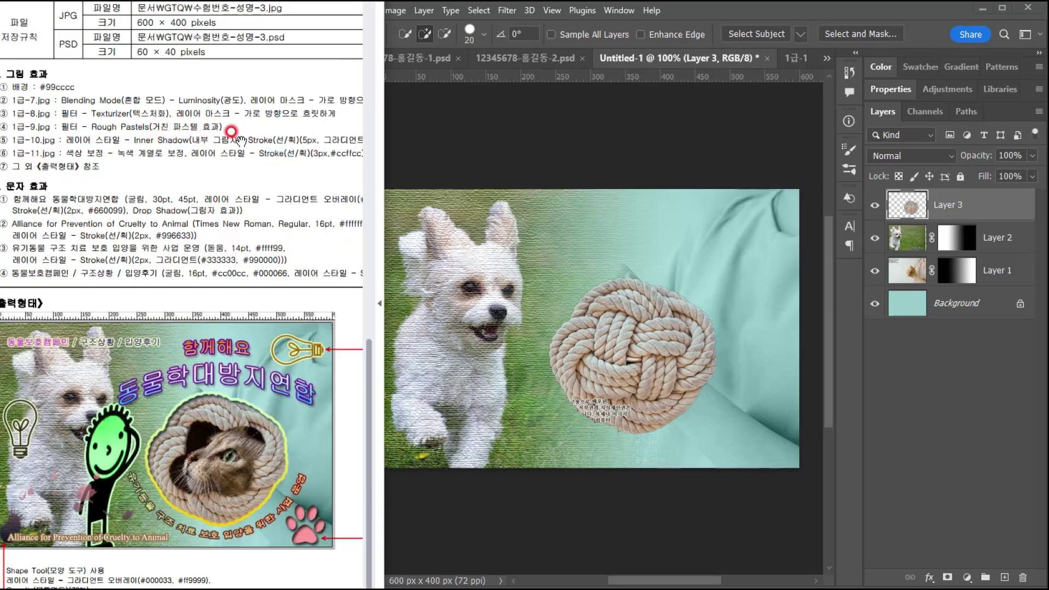
pyautogui.moveTo(317, 152); pyautogui.dragTo(273, 163)
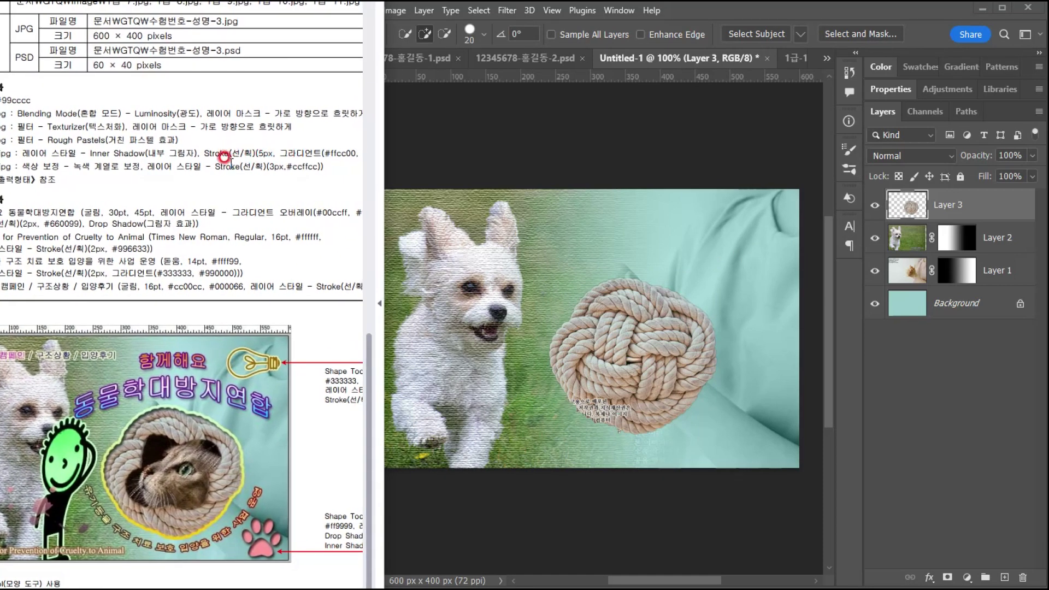
pyautogui.click(1002, 206)
pyautogui.doubleClick(1001, 206)
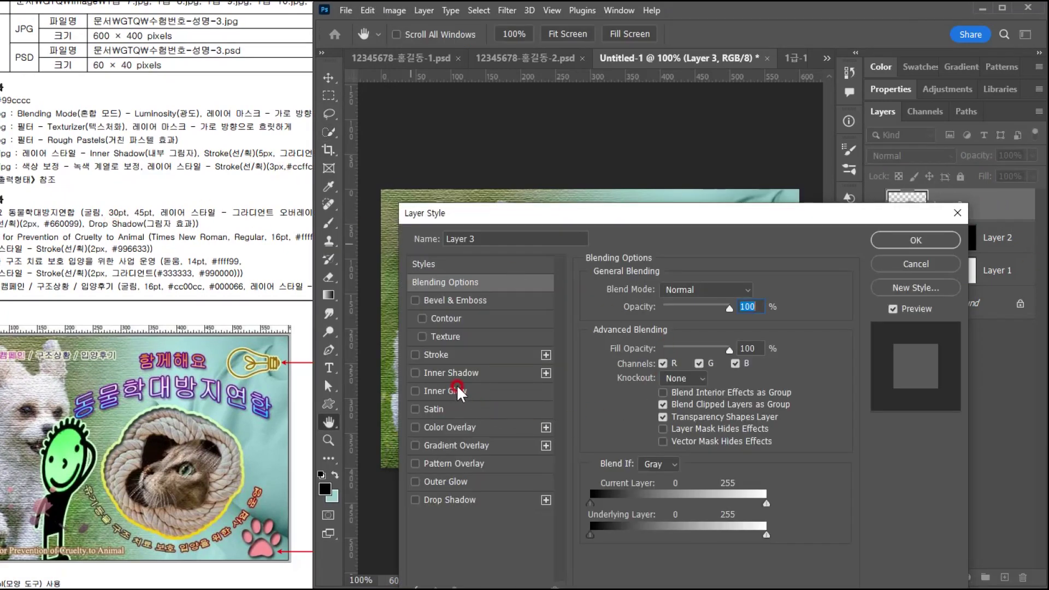
pyautogui.click(492, 372)
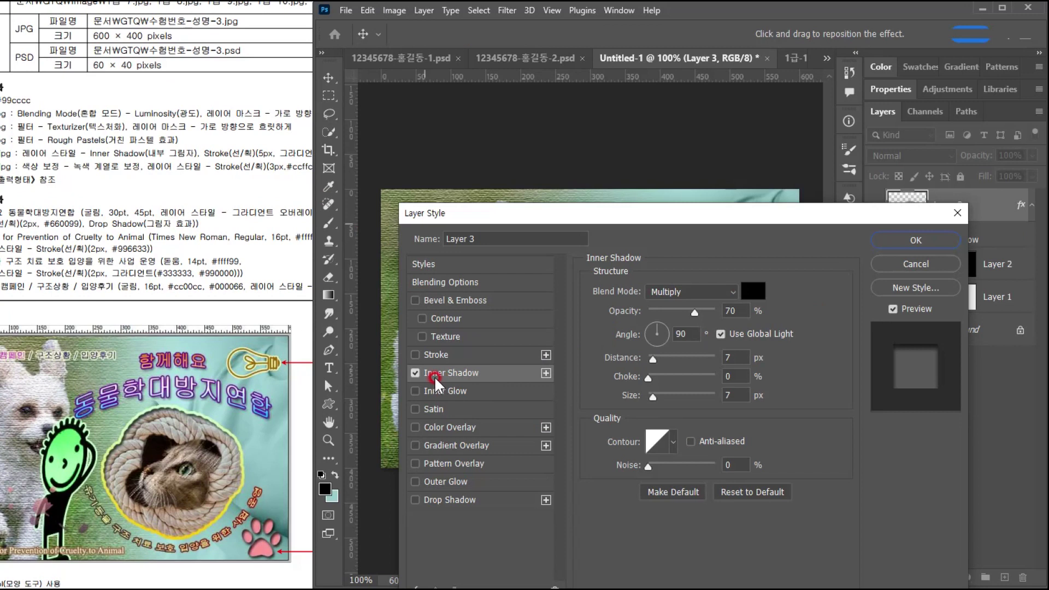
# - Add a 5 px Stroke effect with a gradient fill type to the rope knot layer
pyautogui.click(471, 353)
pyautogui.click(490, 375)
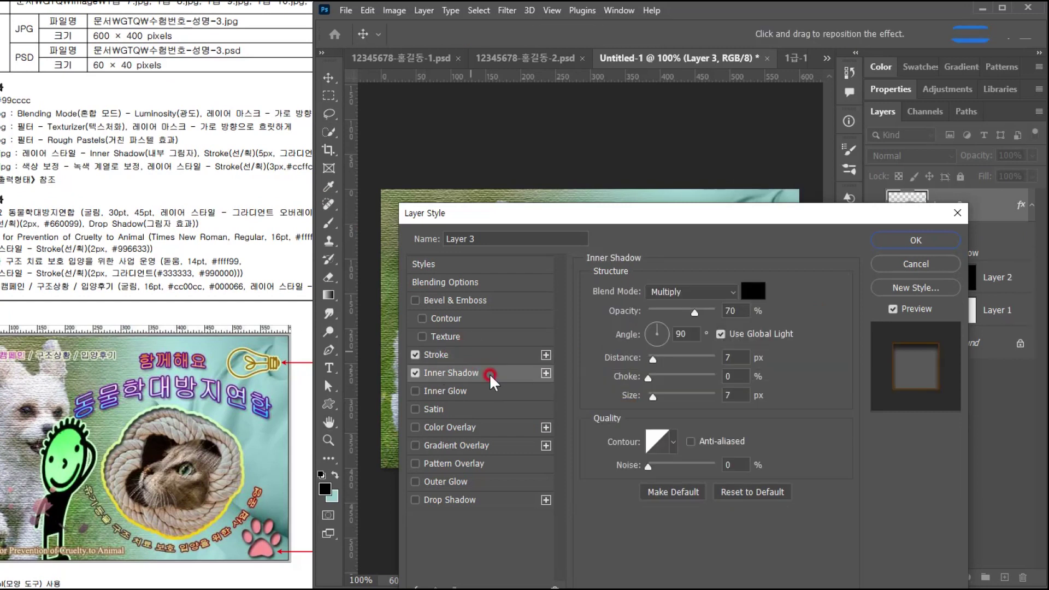
pyautogui.click(456, 356)
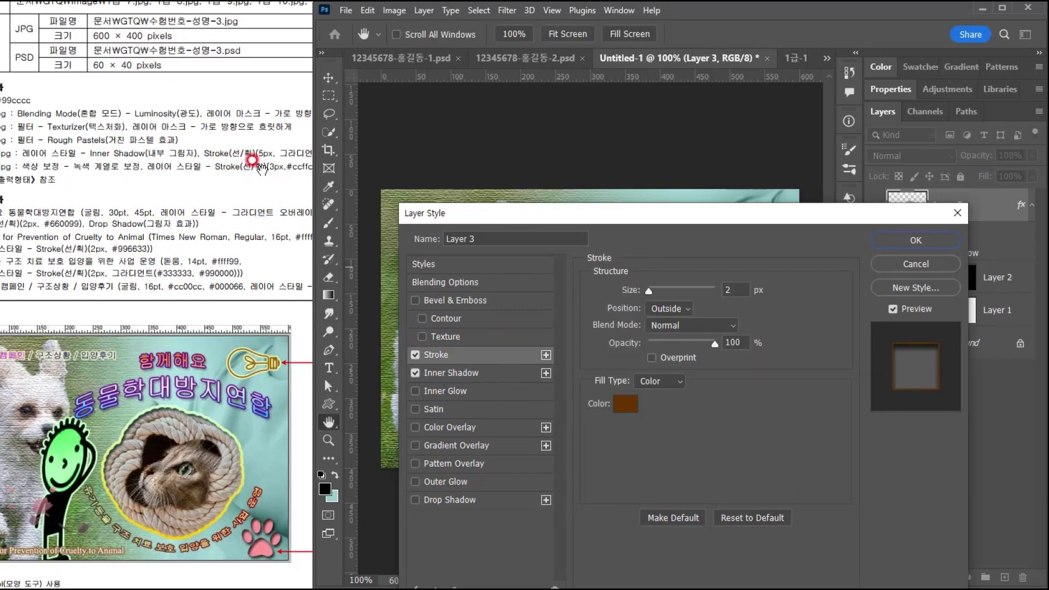
pyautogui.click(729, 295)
pyautogui.write('5')
pyautogui.click(648, 378)
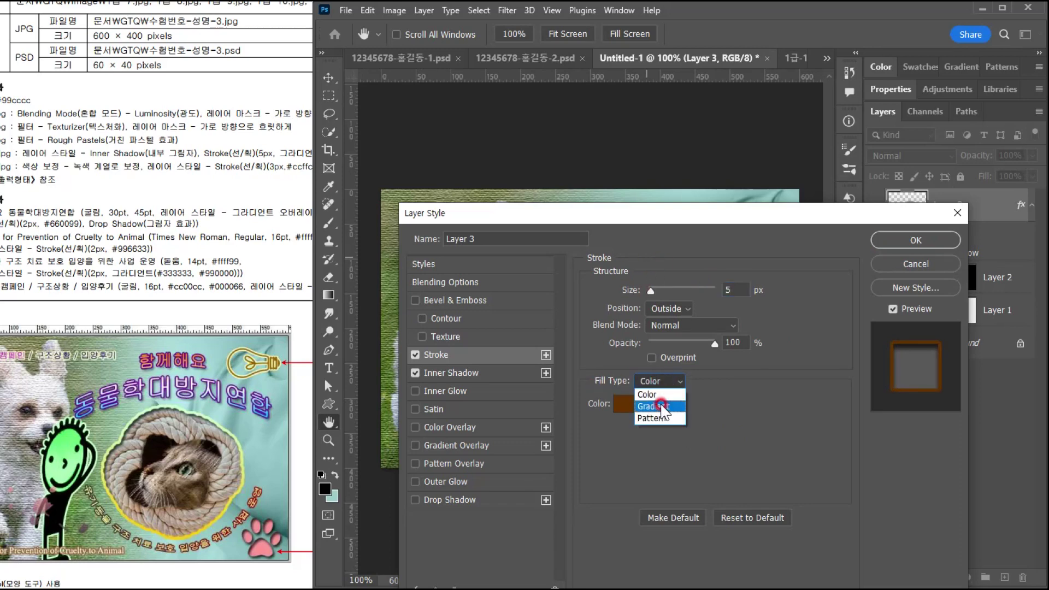
pyautogui.click(661, 406)
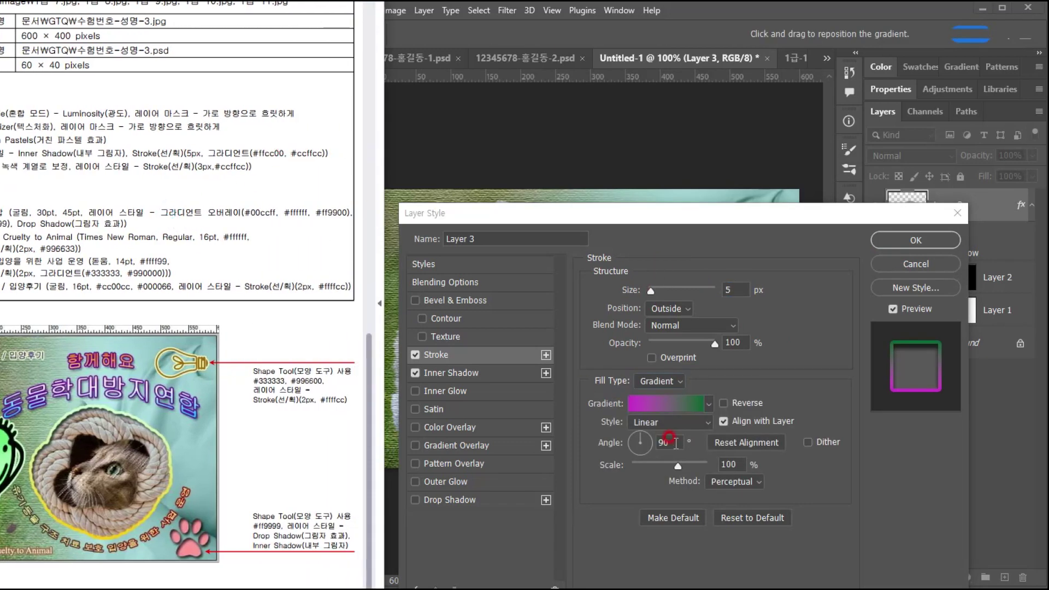
# - Set the first colour stop of the stroke's gradient to #ffcc00
pyautogui.click(648, 404)
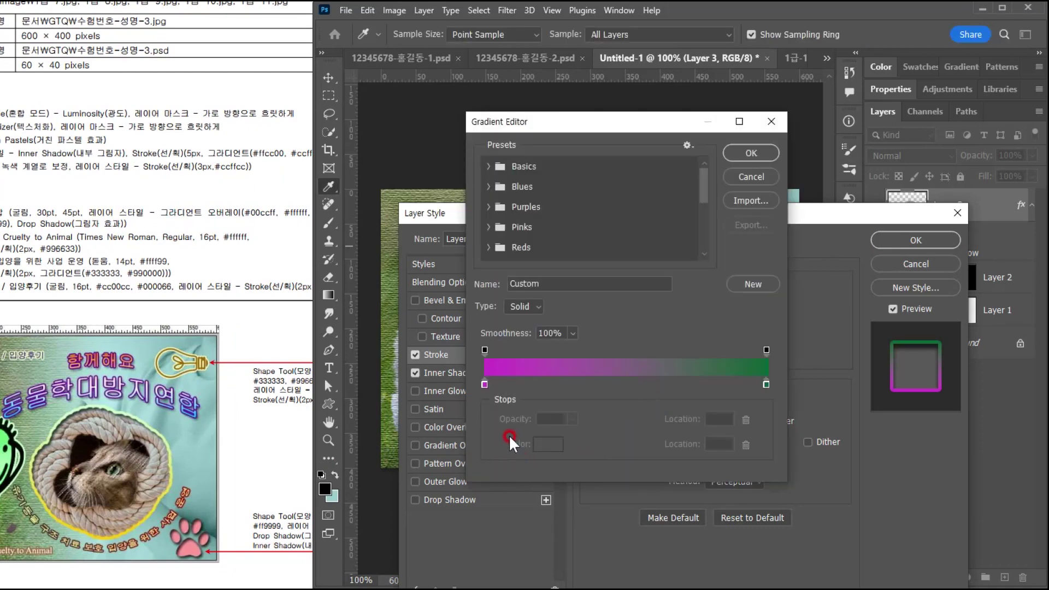
pyautogui.doubleClick(485, 384)
pyautogui.write('f')
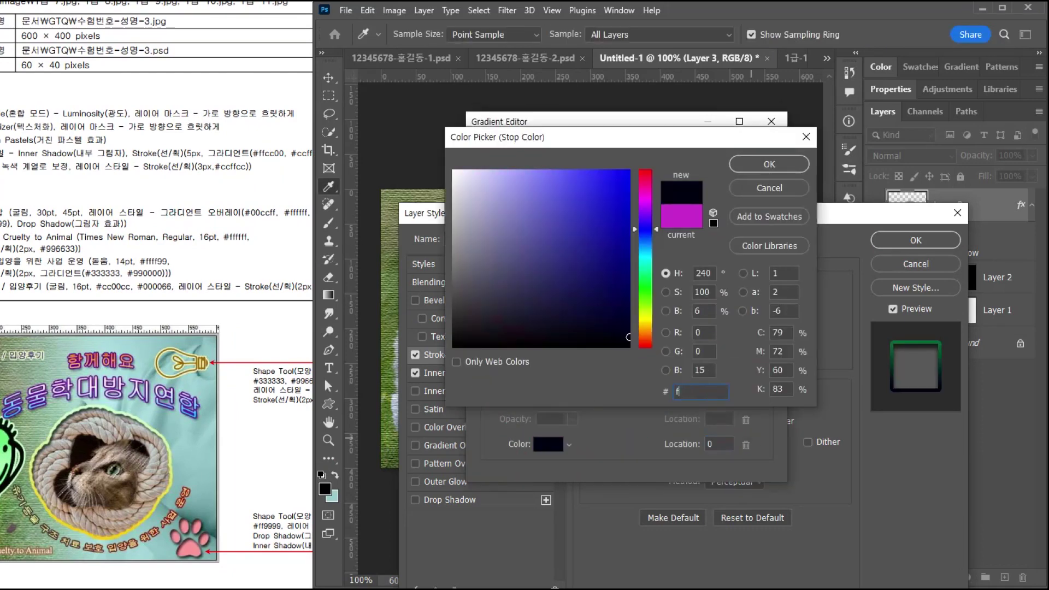
pyautogui.write('fcc00')
pyautogui.press('Return')
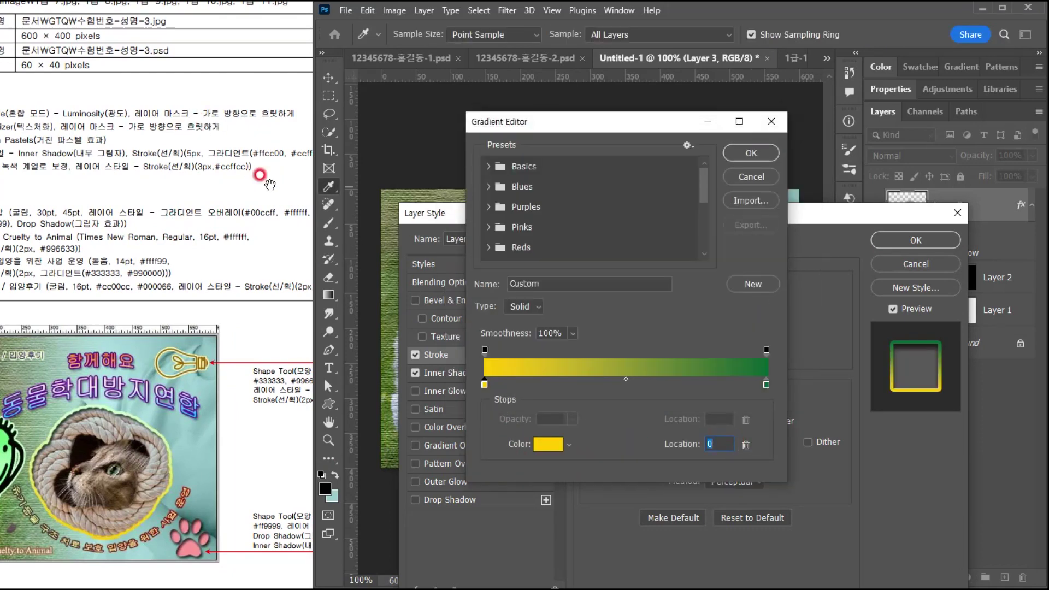
# - Set the end colour stop of the stroke's gradient to #ccffcc and apply the layer style to the rope knot
pyautogui.click(306, 139)
pyautogui.click(731, 341)
pyautogui.click(765, 384)
pyautogui.doubleClick(766, 384)
pyautogui.write('ccffcc')
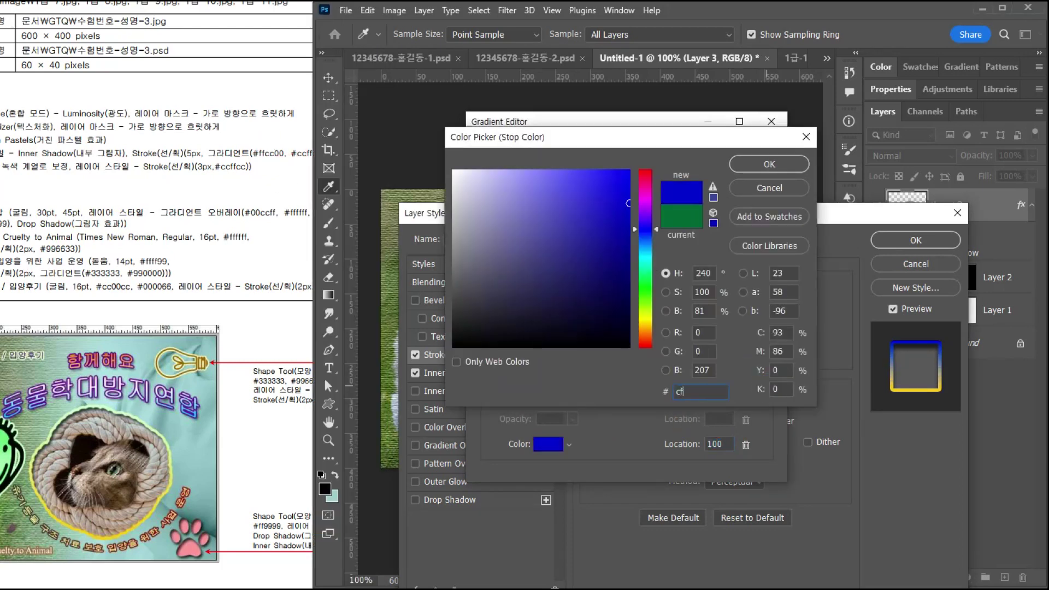
pyautogui.press('Return')
pyautogui.click(745, 158)
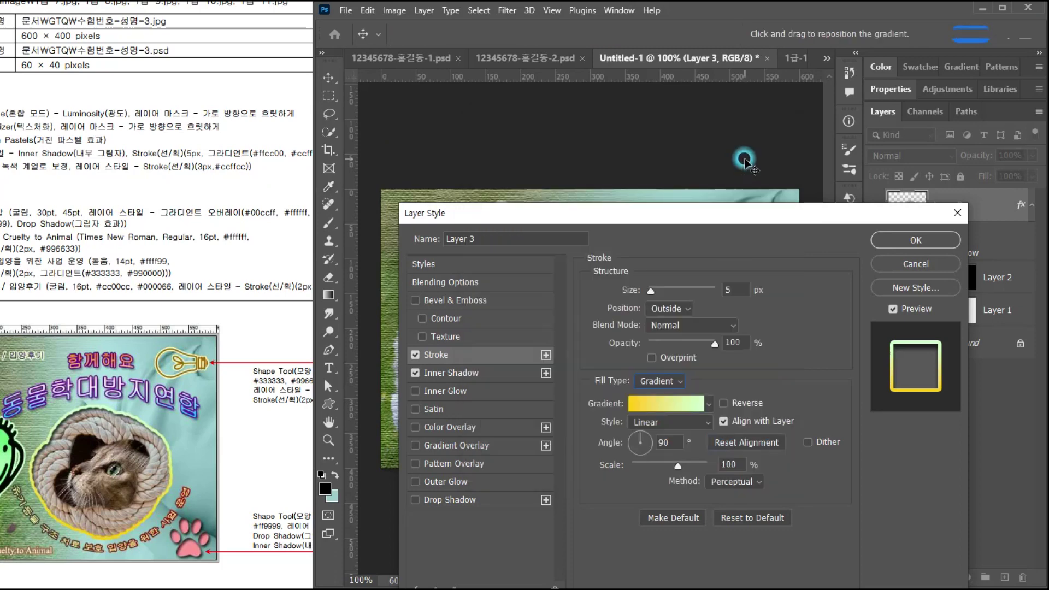
pyautogui.moveTo(519, 212); pyautogui.dragTo(519, 447)
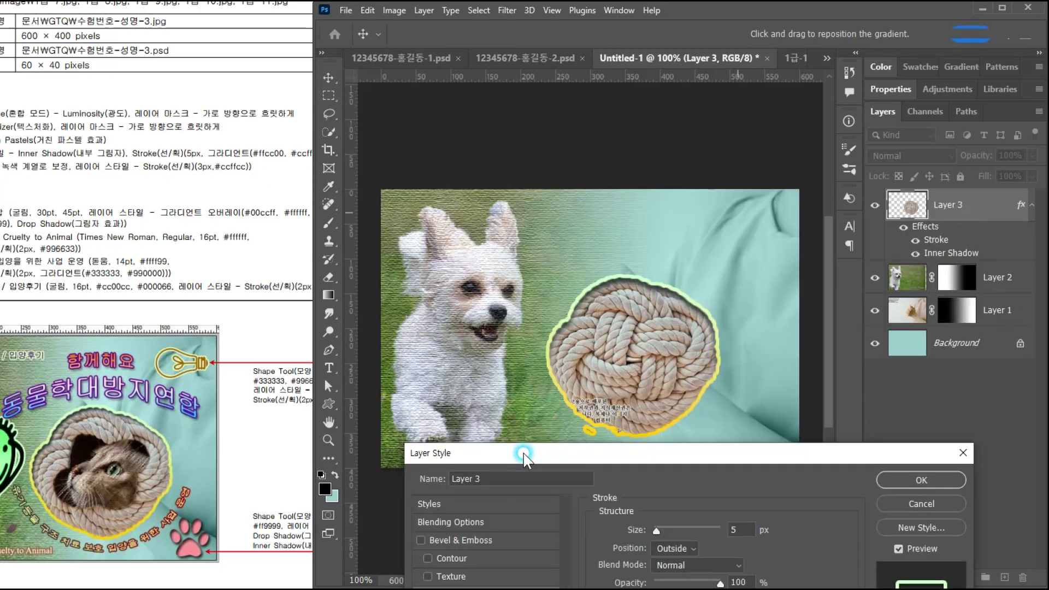
pyautogui.moveTo(643, 453); pyautogui.dragTo(628, 276)
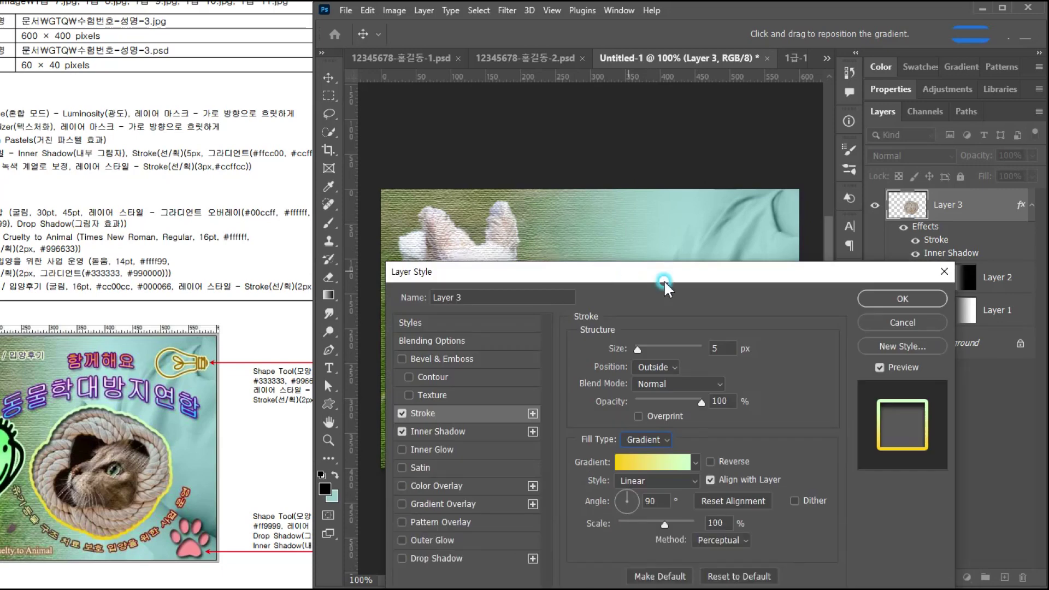
pyautogui.click(887, 304)
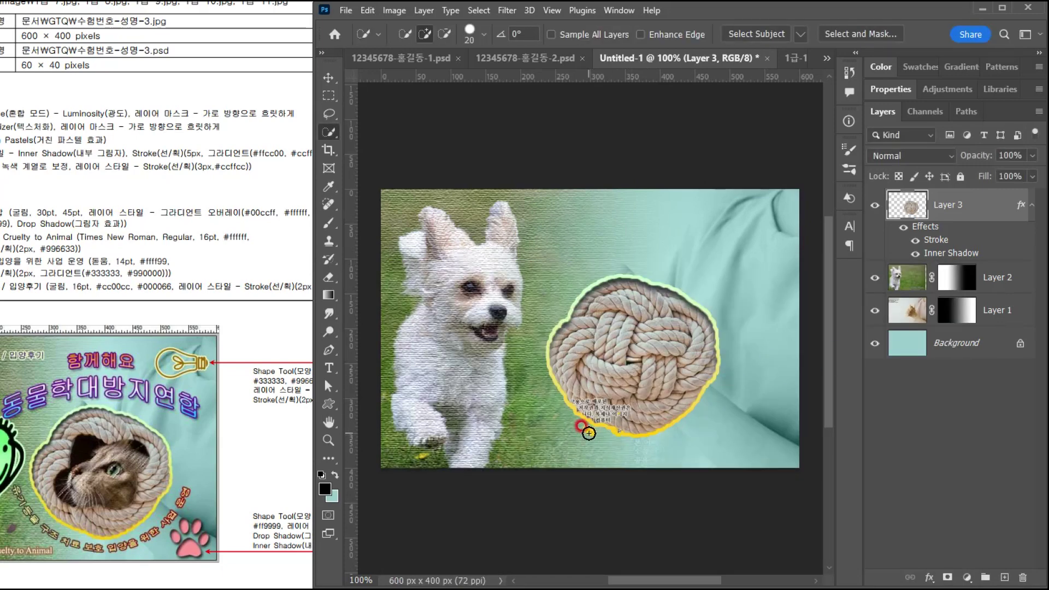
# - Erase the stray fragment at the lower-left edge of the rope knot
pyautogui.click(333, 269)
pyautogui.moveTo(595, 437)
pyautogui.mouseDown()
pyautogui.moveTo(581, 428)
pyautogui.moveTo(585, 438)
pyautogui.moveTo(574, 440)
pyautogui.mouseUp()
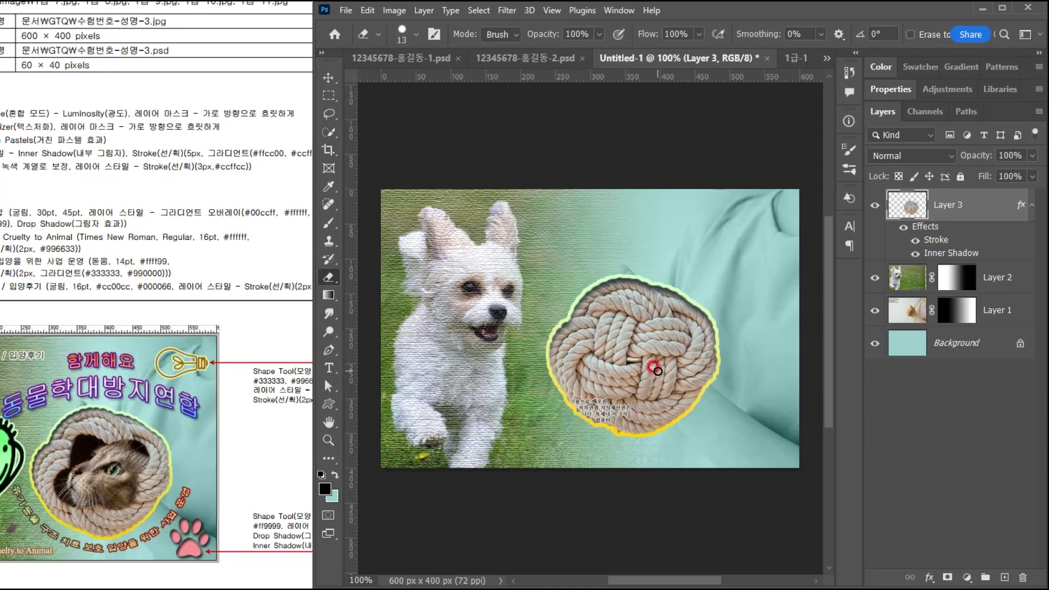
# - Select the inner woven strands of the rope knot with the Quick Selection tool
pyautogui.scroll(2, 628, 363)
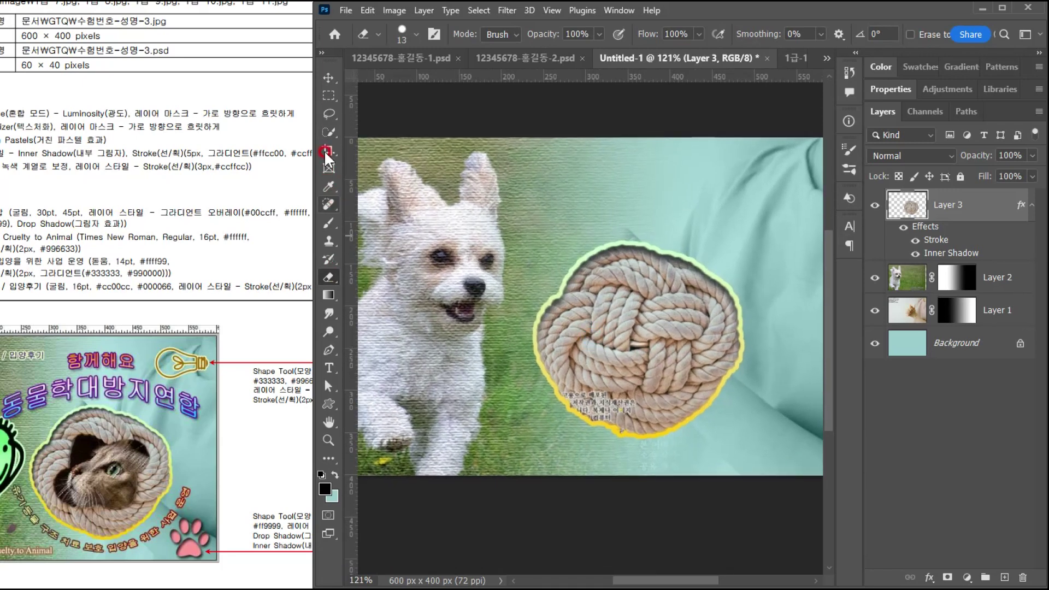
pyautogui.click(329, 133)
pyautogui.moveTo(608, 306)
pyautogui.mouseDown()
pyautogui.moveTo(646, 320)
pyautogui.moveTo(677, 308)
pyautogui.moveTo(679, 326)
pyautogui.moveTo(650, 371)
pyautogui.moveTo(667, 365)
pyautogui.moveTo(672, 378)
pyautogui.moveTo(673, 356)
pyautogui.moveTo(618, 348)
pyautogui.moveTo(628, 409)
pyautogui.mouseUp()
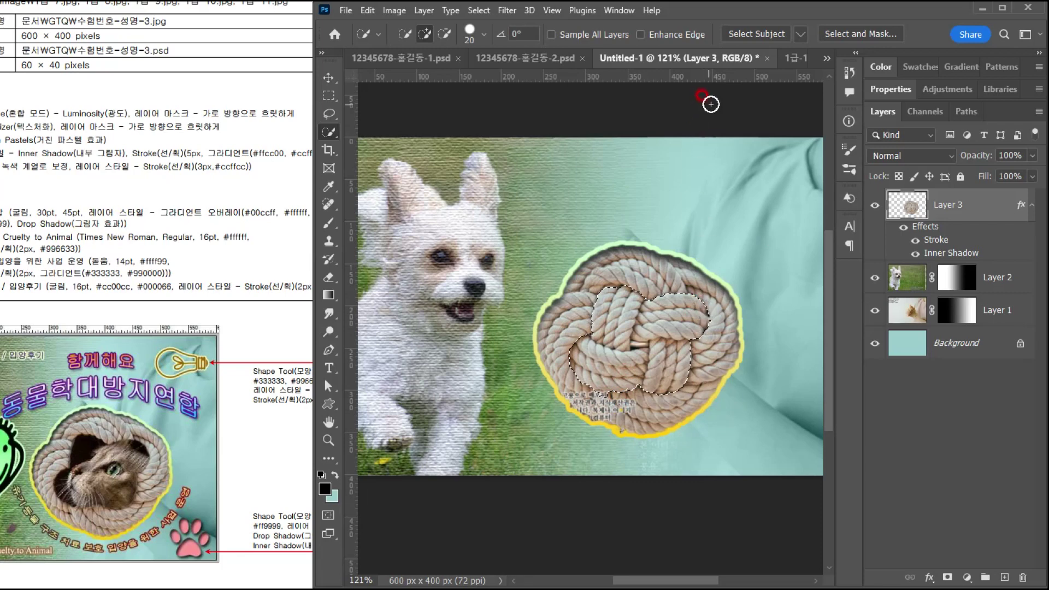
# - Open the cat picture 1급-9.jpg from the source folder
pyautogui.click(791, 63)
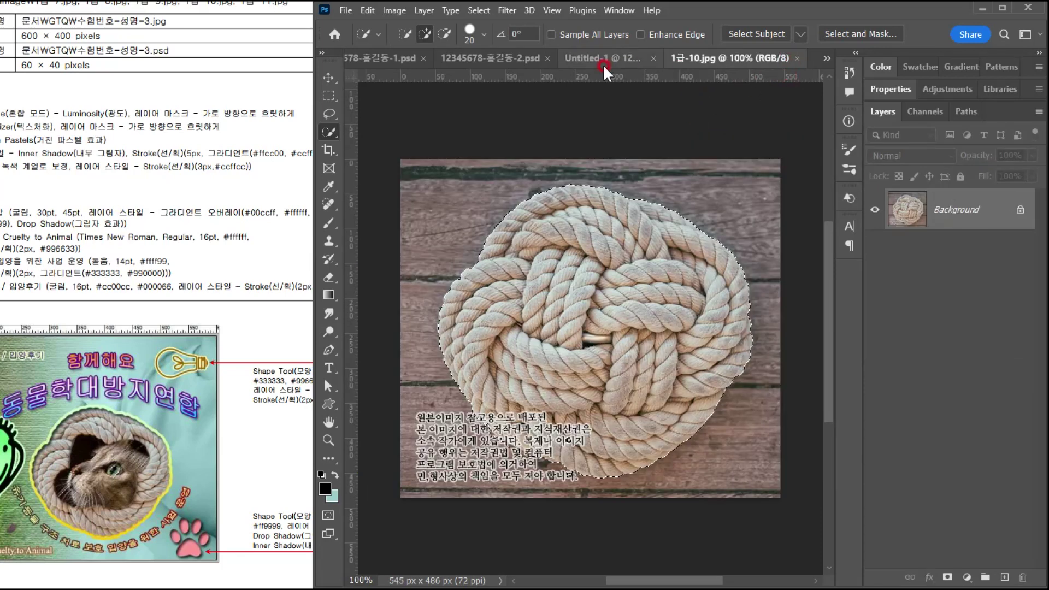
pyautogui.hotkey('ctrl', 'o')
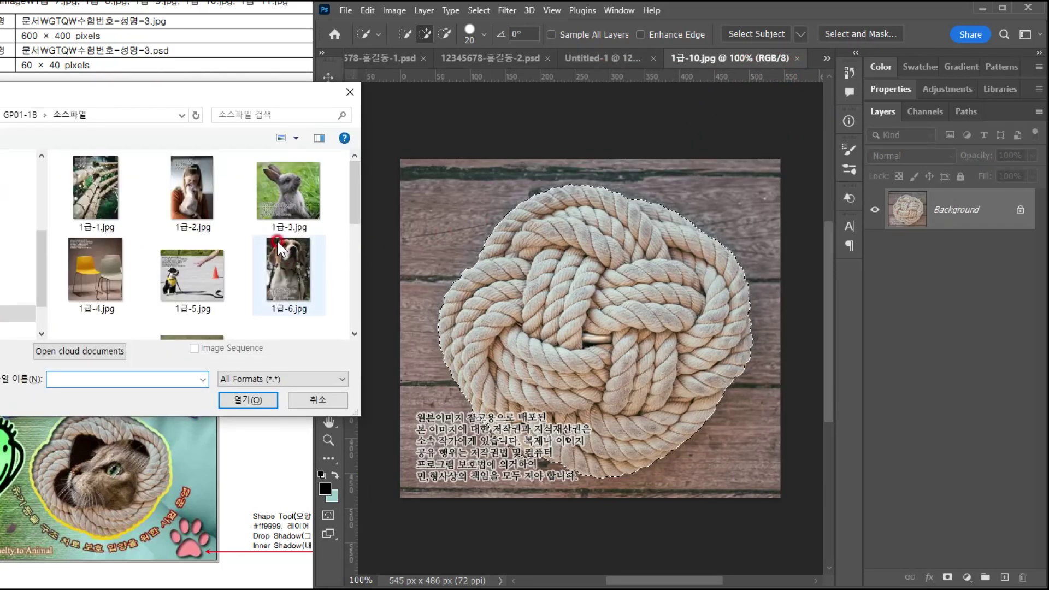
pyautogui.scroll(-2, 277, 239)
pyautogui.doubleClick(273, 285)
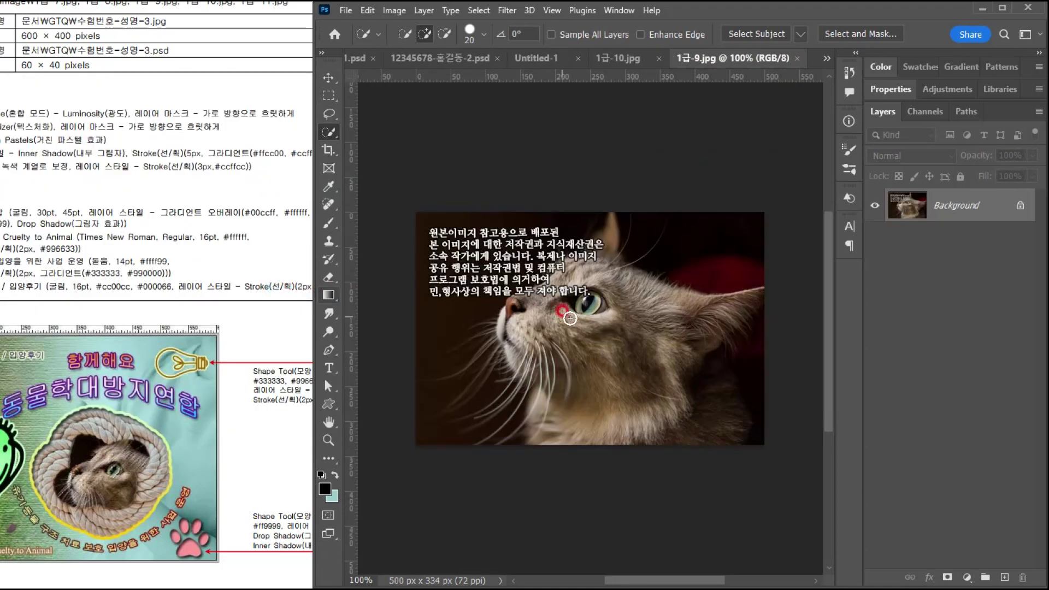
# - Return to the poster document and use Paste Into to place the copied cat picture inside the rope knot selection
pyautogui.click(533, 57)
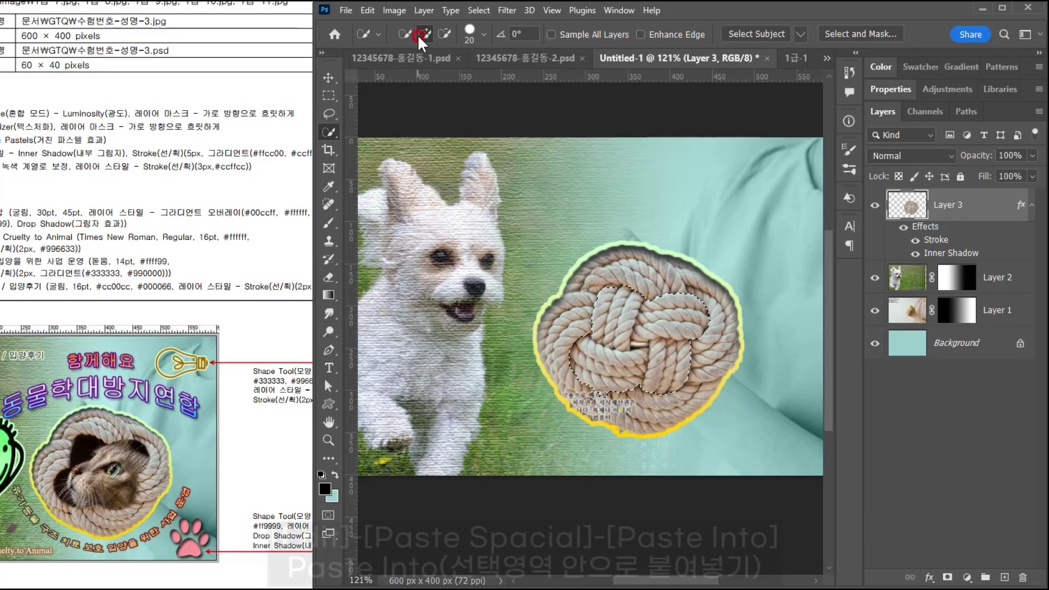
pyautogui.click(368, 10)
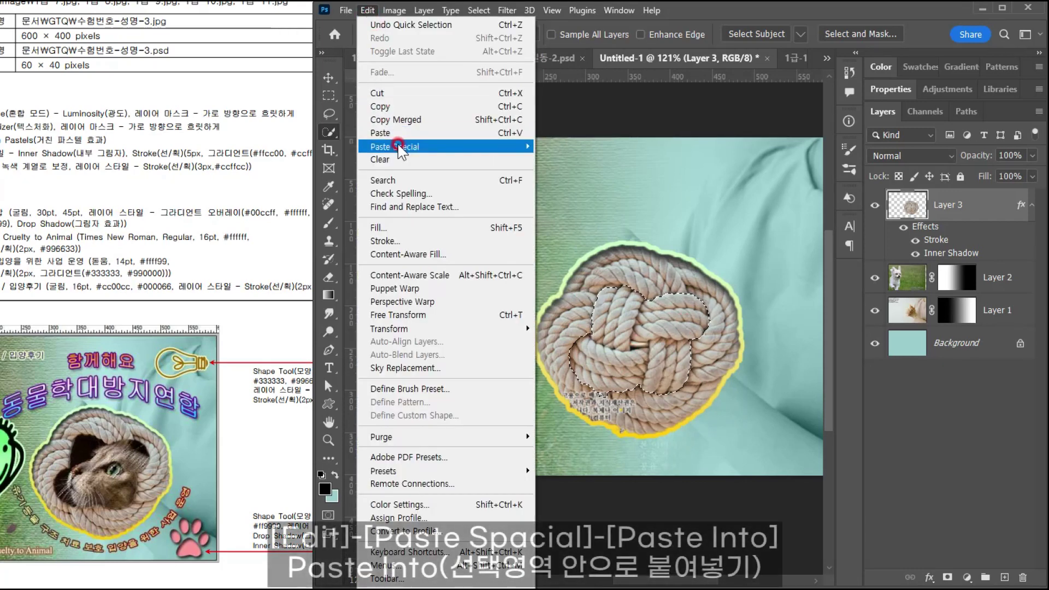
pyautogui.moveTo(399, 150)
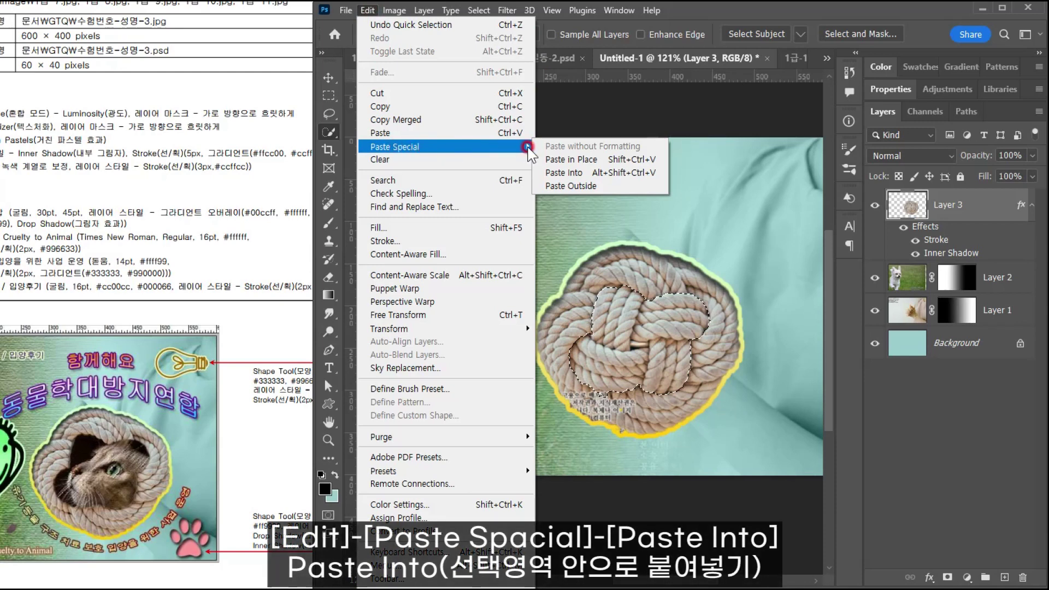
pyautogui.click(569, 172)
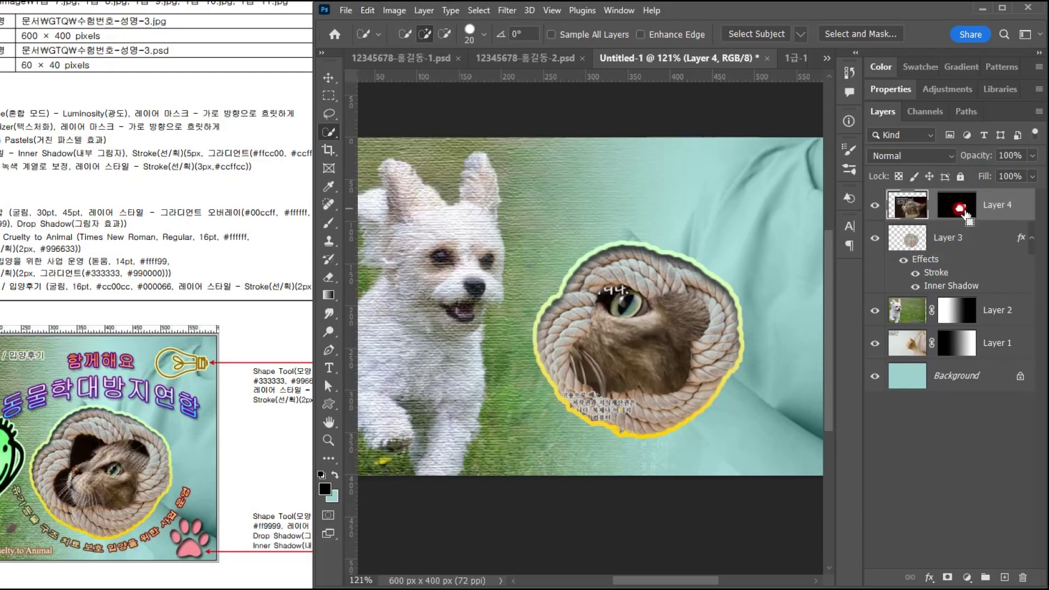
# - Scale the masked cat picture to about 48% and position its face inside the opening of the rope knot
pyautogui.hotkey('ctrl', 't')
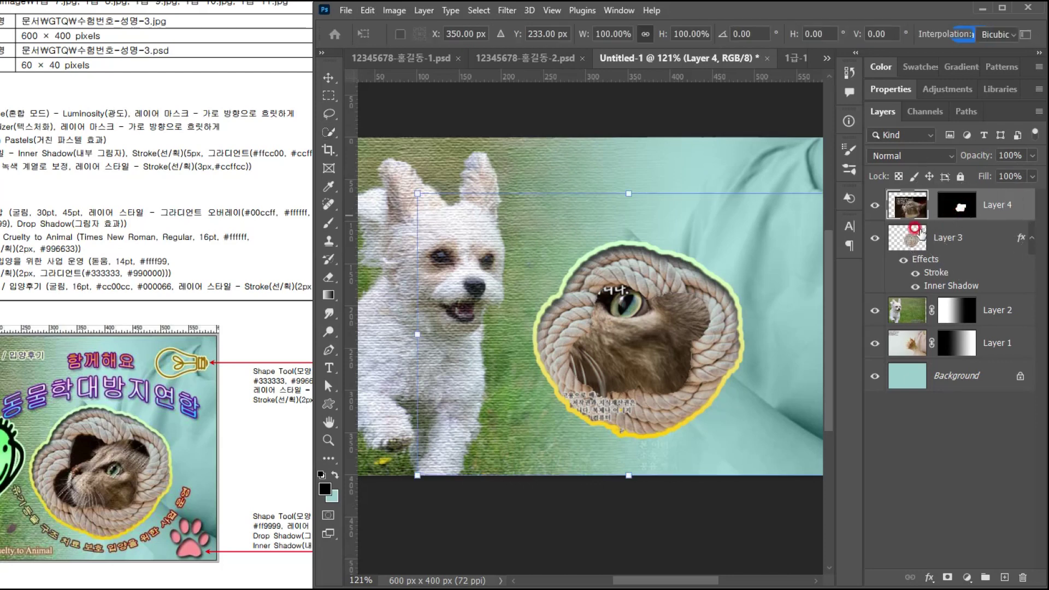
pyautogui.moveTo(416, 192); pyautogui.dragTo(632, 339)
pyautogui.moveTo(676, 420); pyautogui.dragTo(634, 391)
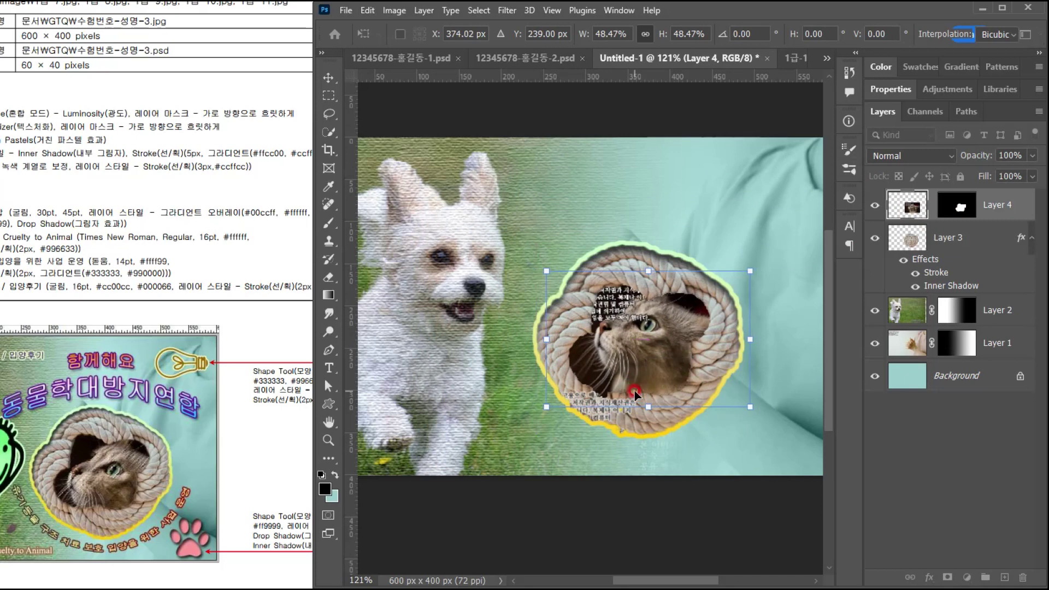
pyautogui.press('Return')
pyautogui.press('w')
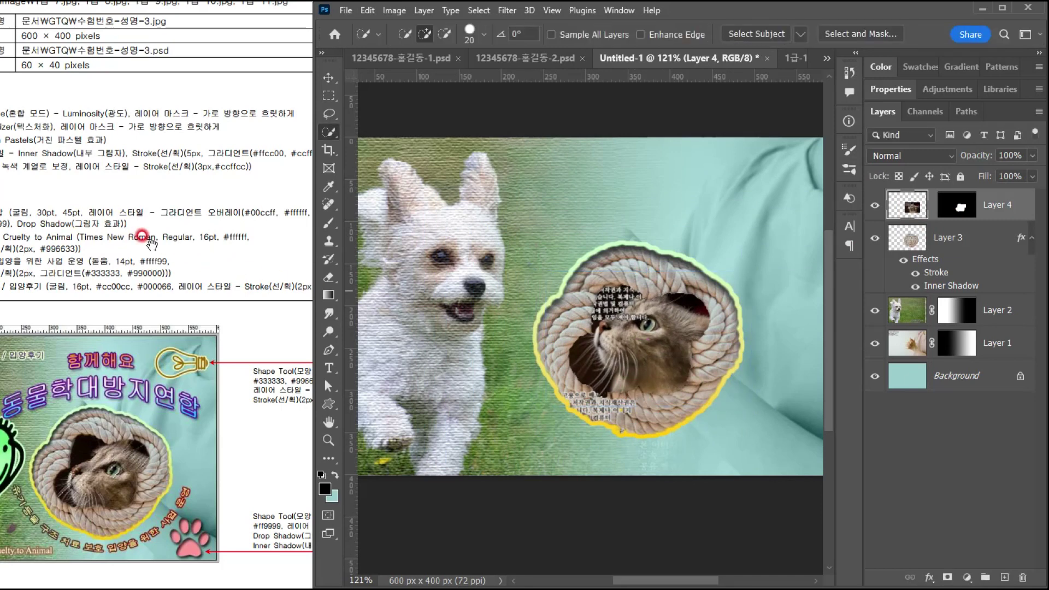
# - Check the exam's filter requirement for 1급-9.jpg and apply the Rough Pastels filter to the cat layer
pyautogui.click(135, 233)
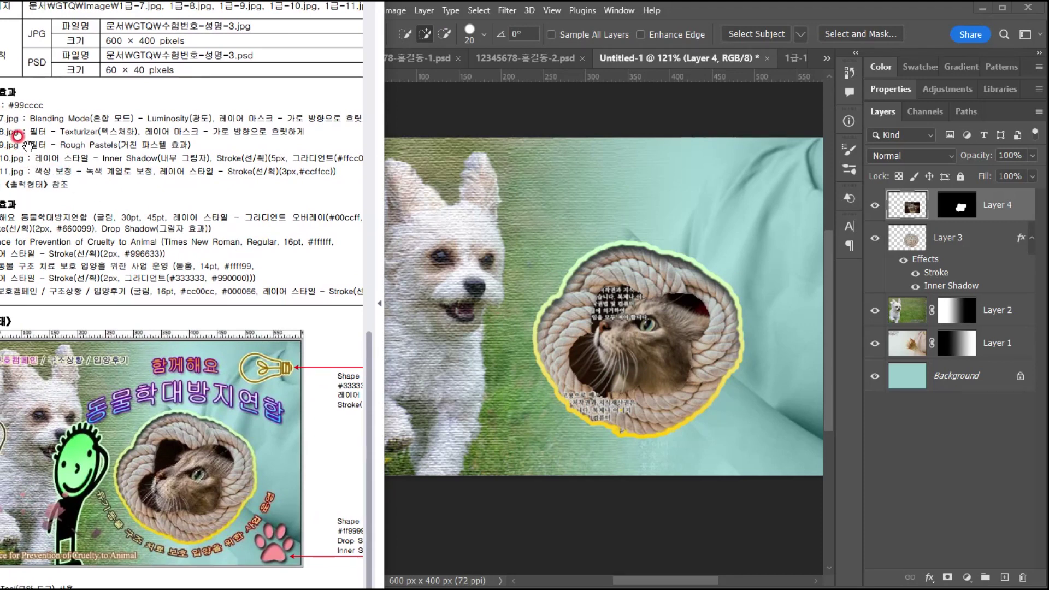
pyautogui.click(658, 64)
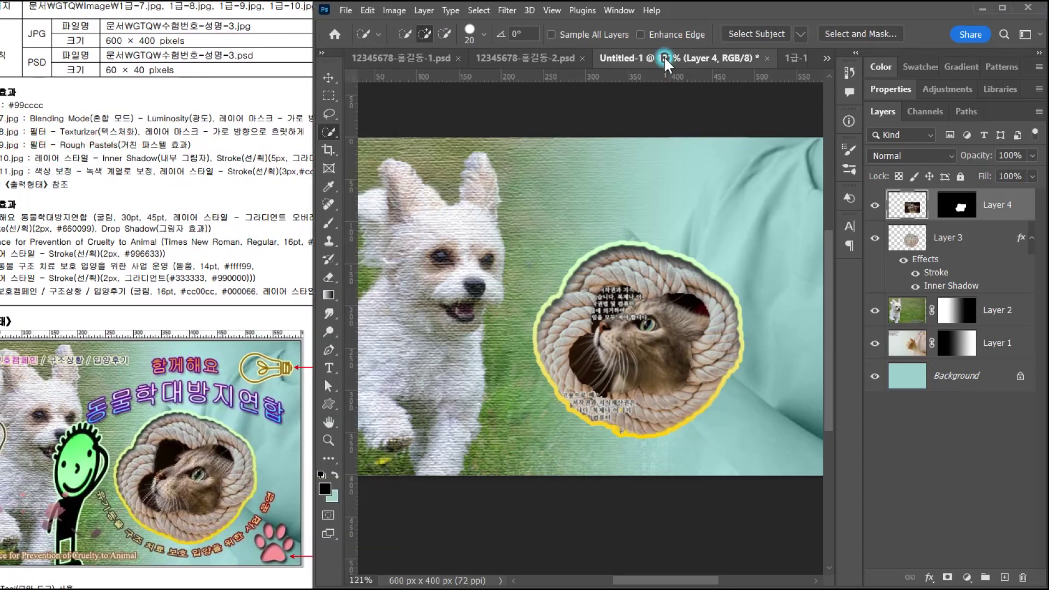
pyautogui.click(507, 10)
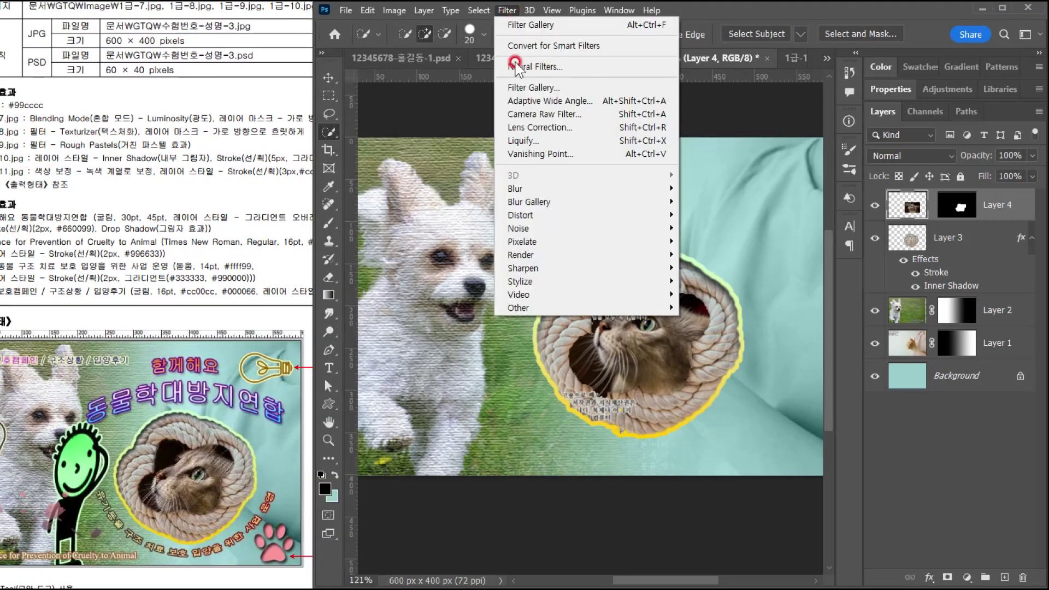
pyautogui.click(519, 89)
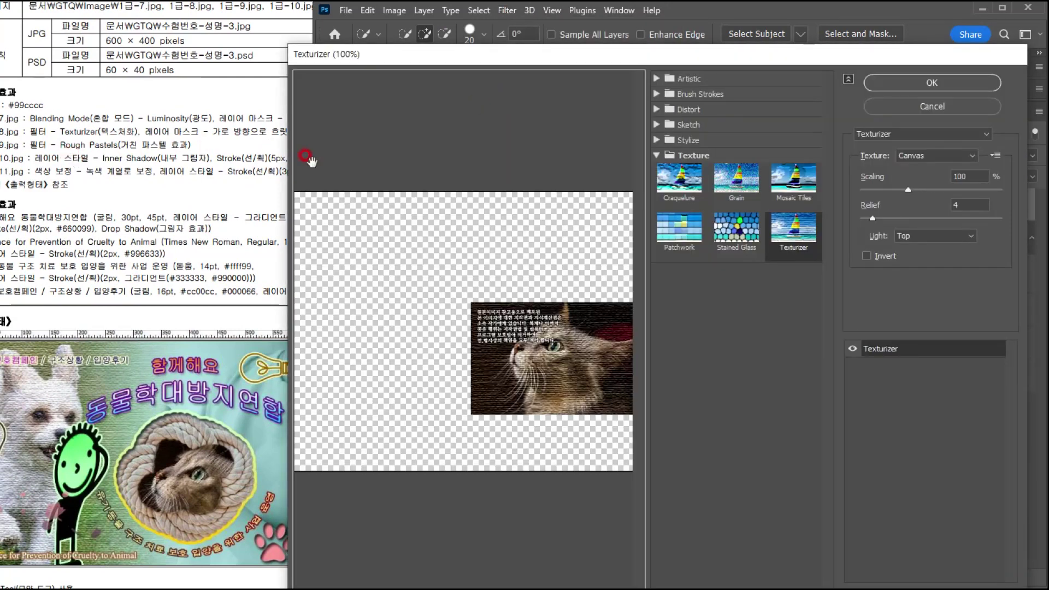
pyautogui.click(704, 82)
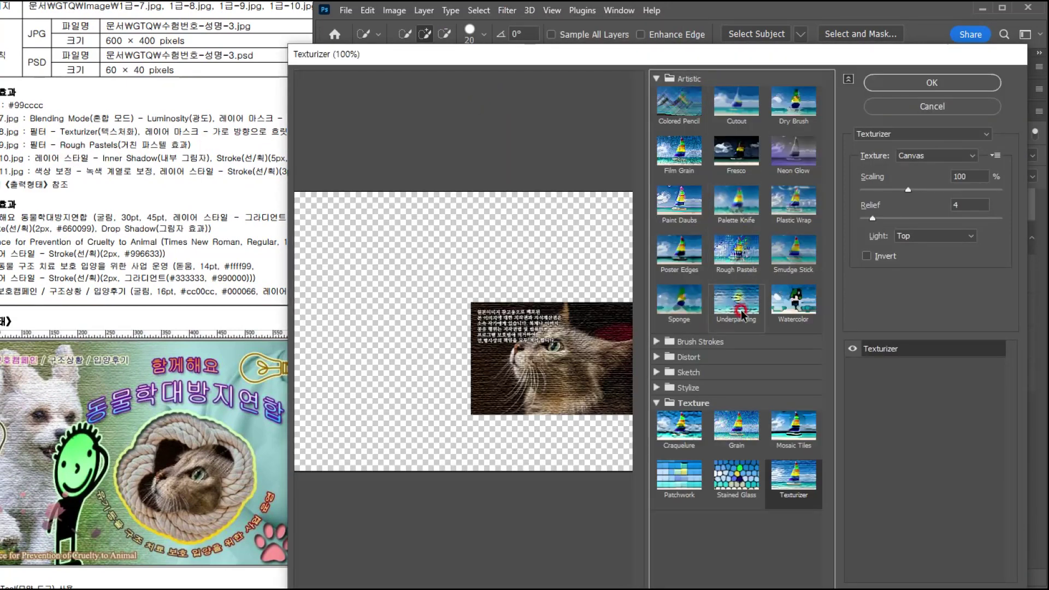
pyautogui.click(751, 241)
pyautogui.click(890, 82)
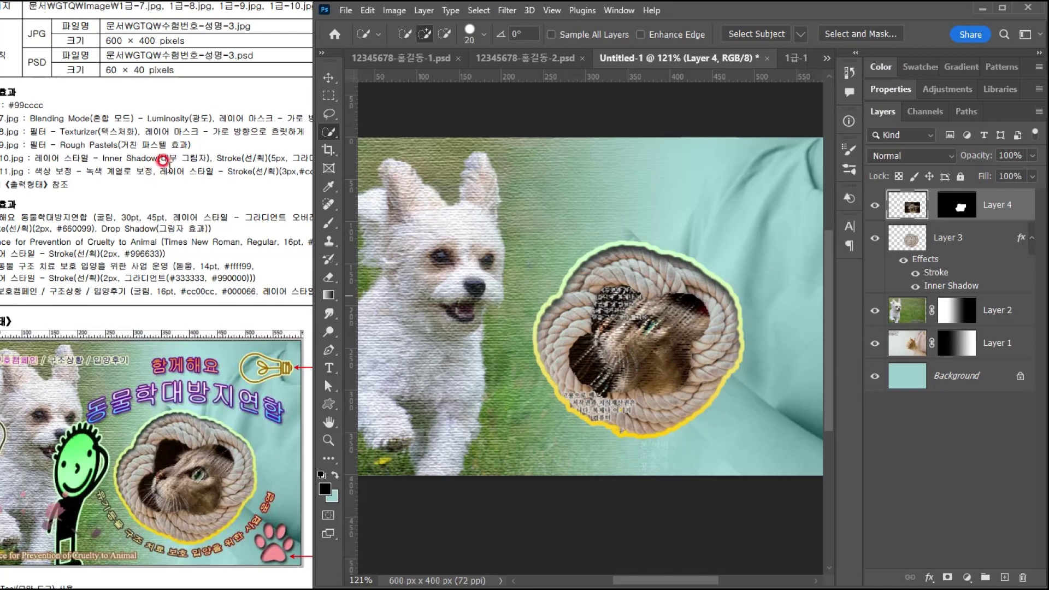
# - Open 1급-11.jpg and select the large black stick figure with the Quick Selection tool
pyautogui.hotkey('ctrl', 'o')
pyautogui.doubleClick(192, 294)
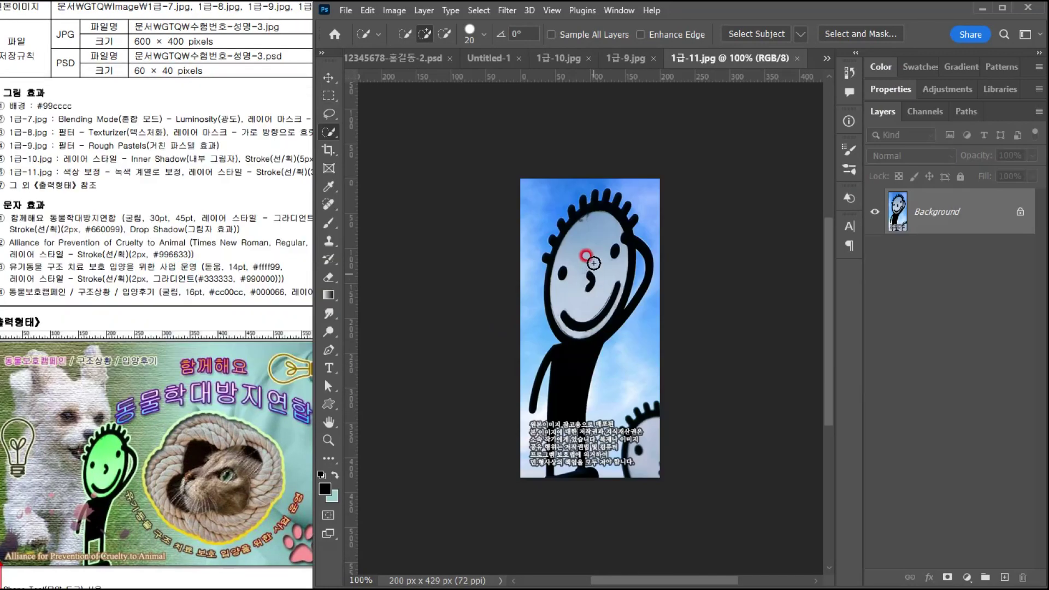
pyautogui.scroll(4, 593, 267)
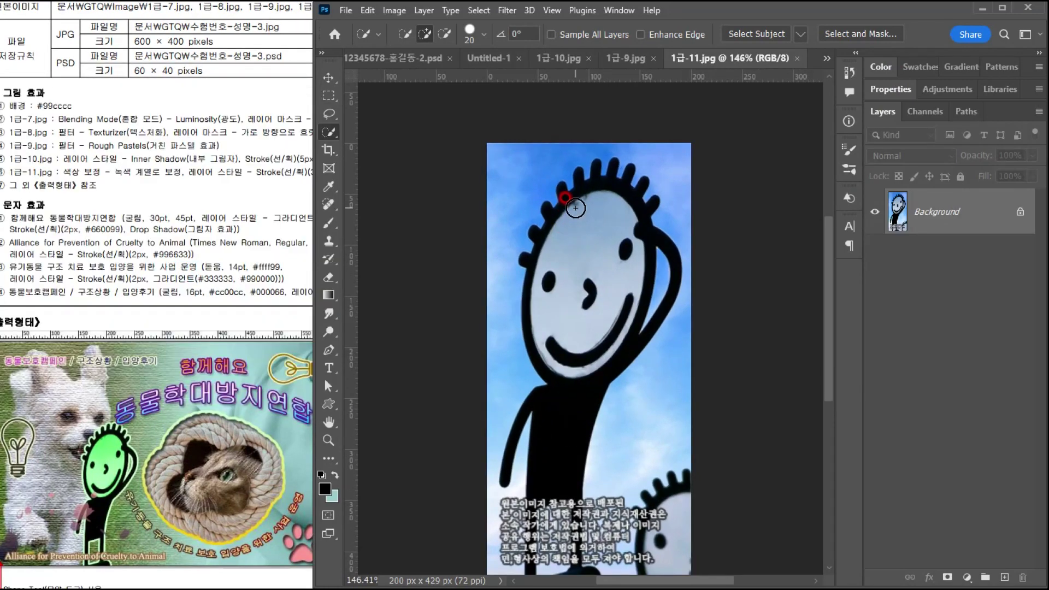
pyautogui.moveTo(575, 208)
pyautogui.mouseDown()
pyautogui.moveTo(615, 199)
pyautogui.moveTo(638, 221)
pyautogui.moveTo(645, 313)
pyautogui.moveTo(575, 399)
pyautogui.moveTo(555, 466)
pyautogui.moveTo(568, 568)
pyautogui.mouseUp()
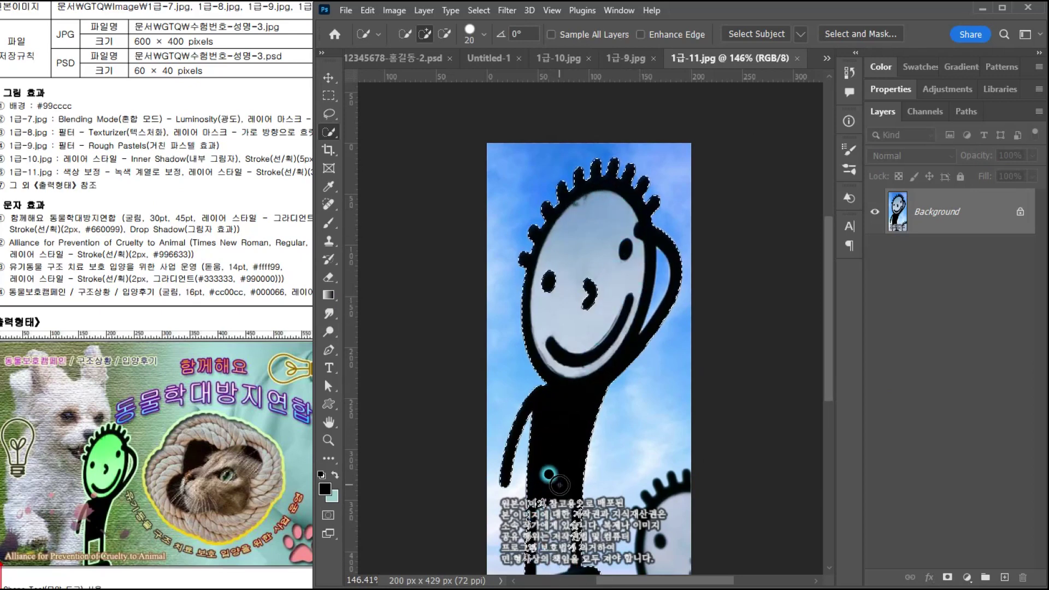
# - Refine the figure's selection with a smaller brush, down to 2 px, to exclude the sky between the raised arm and the head
pyautogui.scroll(3, 620, 304)
pyautogui.press('[')
pyautogui.press('[')
pyautogui.press('[')
pyautogui.press('[')
pyautogui.press('[')
pyautogui.moveTo(697, 268)
pyautogui.mouseDown()
pyautogui.moveTo(704, 257)
pyautogui.moveTo(684, 307)
pyautogui.mouseUp()
pyautogui.scroll(4, 685, 309)
pyautogui.press('[')
pyautogui.press('[')
pyautogui.press('[')
pyautogui.press('[')
pyautogui.press('[')
pyautogui.moveTo(691, 270); pyautogui.dragTo(639, 397)
pyautogui.scroll(-3, 686, 320)
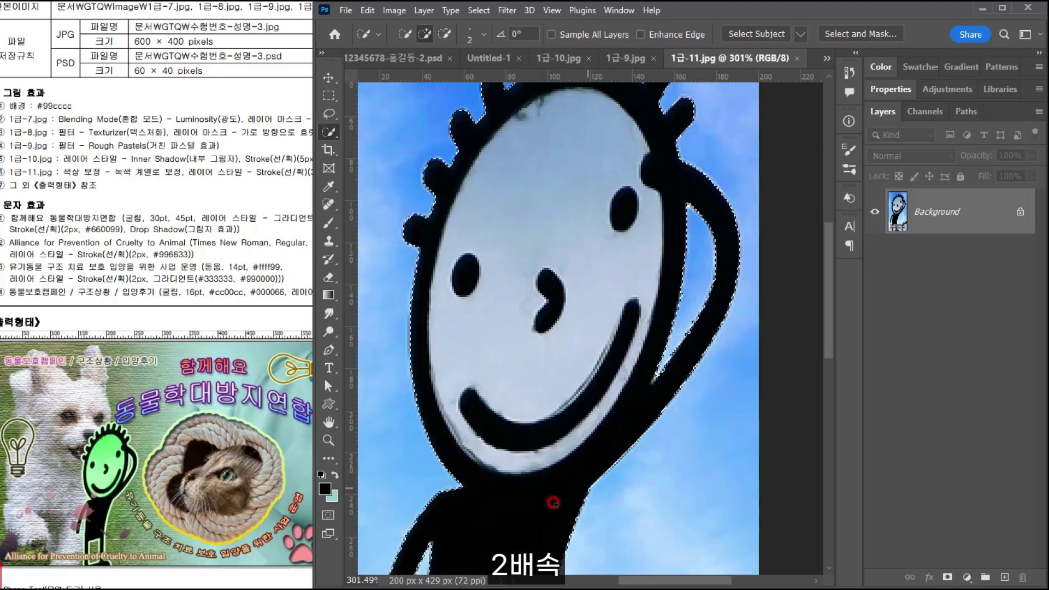
# - Extend the quick selection over the lower body and legs of the stick figure using a 7 px brush
pyautogui.scroll(-5, 498, 280)
pyautogui.moveTo(534, 319); pyautogui.dragTo(527, 270)
pyautogui.press(']')
pyautogui.press(']')
pyautogui.press(']')
pyautogui.press(']')
pyautogui.press(']')
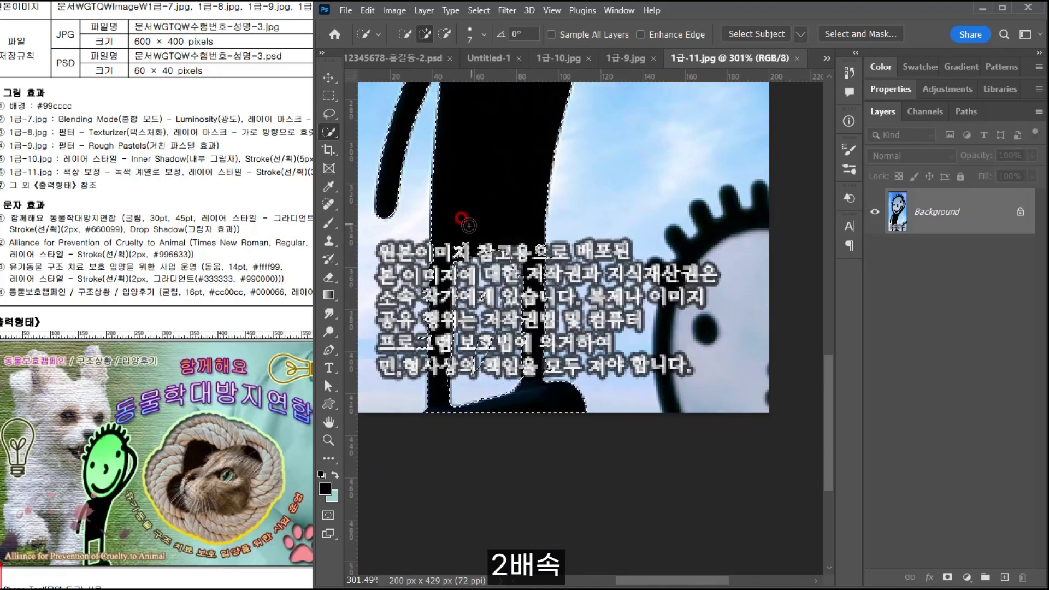
pyautogui.moveTo(464, 222); pyautogui.dragTo(438, 239)
pyautogui.scroll(-5, 497, 235)
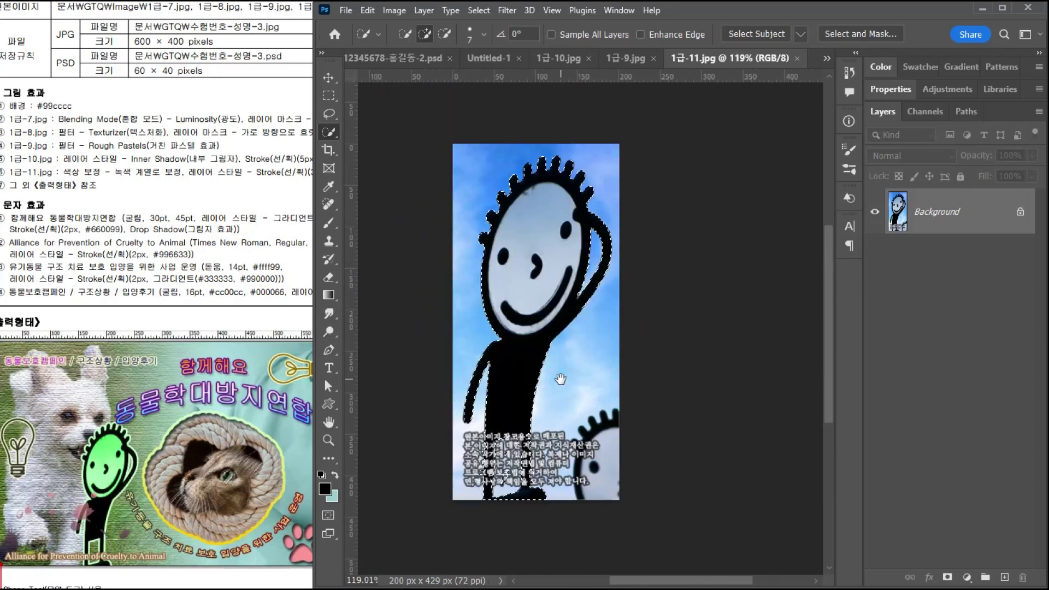
# - Copy the selected figure into the poster, scale it to about 105 × 244 px and place it between the dog and the rope
pyautogui.moveTo(470, 54); pyautogui.dragTo(682, 303)
pyautogui.hotkey('ctrl', 't')
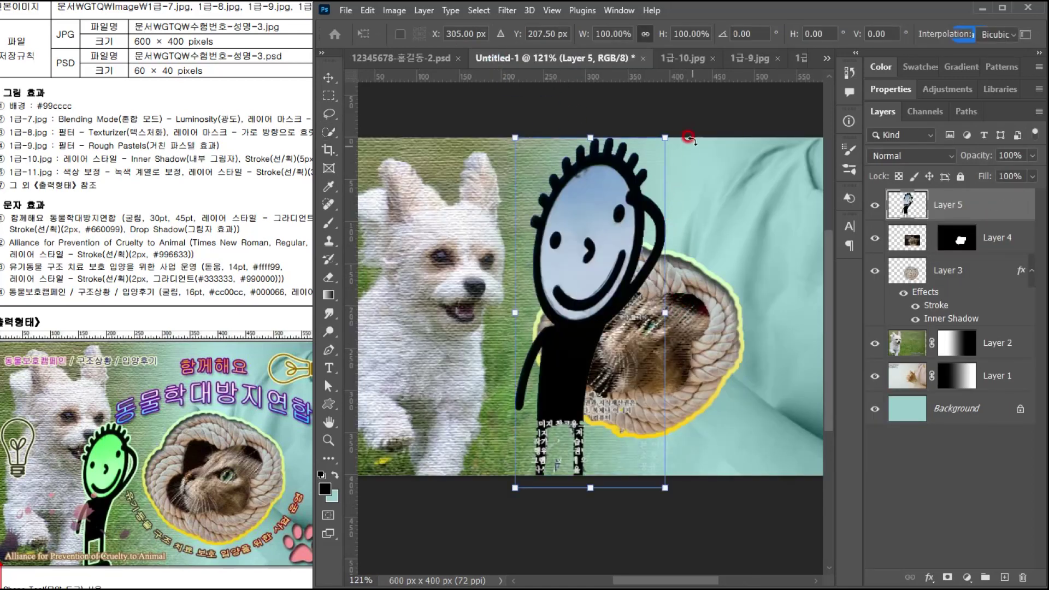
pyautogui.moveTo(658, 137); pyautogui.dragTo(599, 264)
pyautogui.moveTo(551, 365); pyautogui.dragTo(489, 353)
pyautogui.moveTo(533, 260); pyautogui.dragTo(529, 270)
pyautogui.press('Return')
pyautogui.press('w')
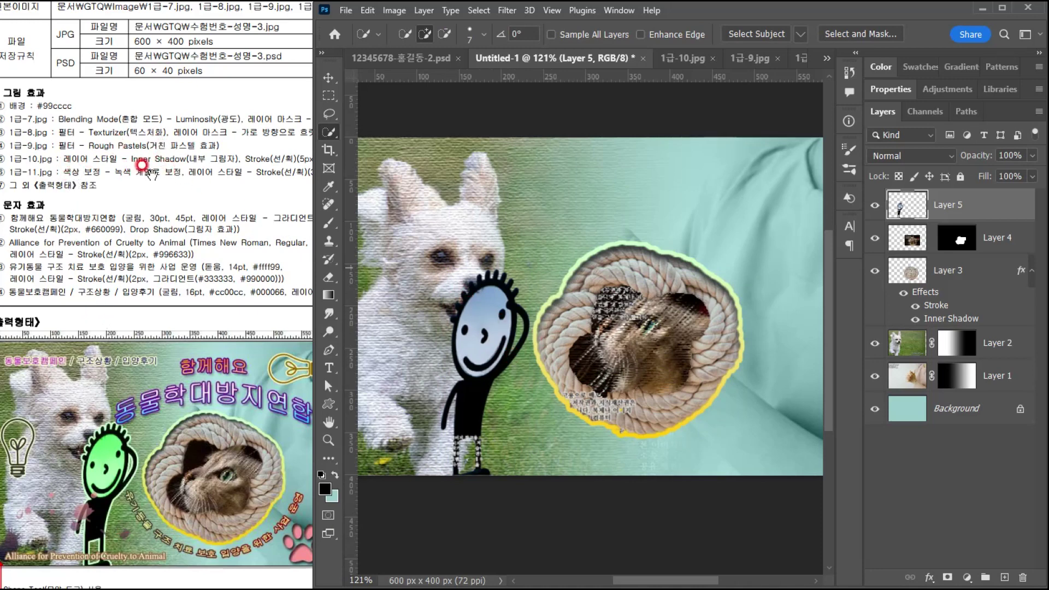
# - Check the exam's colour correction and layer style requirements for 1급-11.jpg
pyautogui.moveTo(267, 193); pyautogui.dragTo(212, 155)
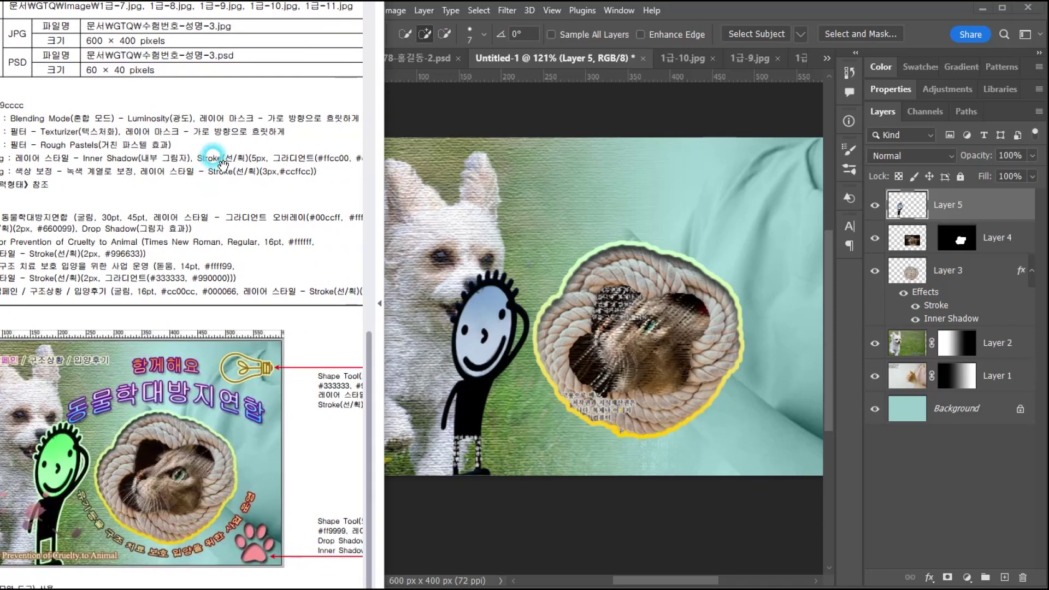
pyautogui.moveTo(200, 297); pyautogui.dragTo(254, 305)
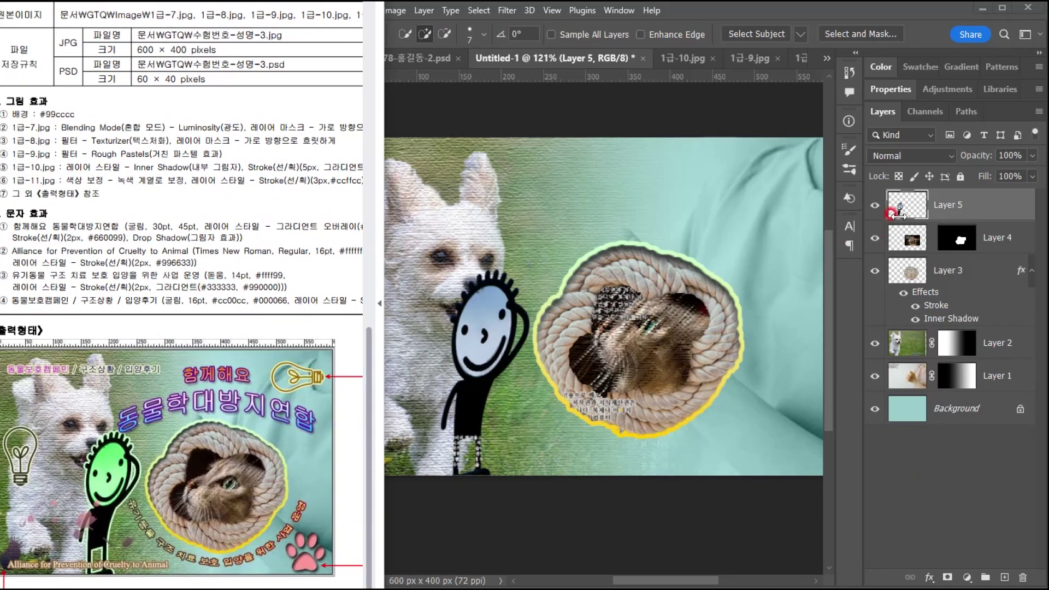
pyautogui.click(969, 213)
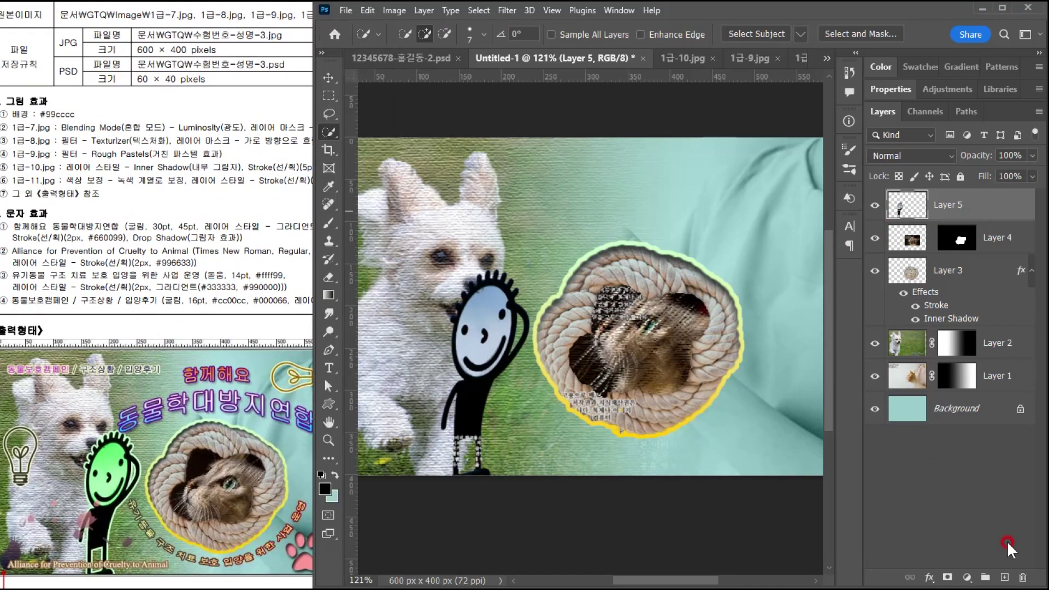
pyautogui.click(964, 576)
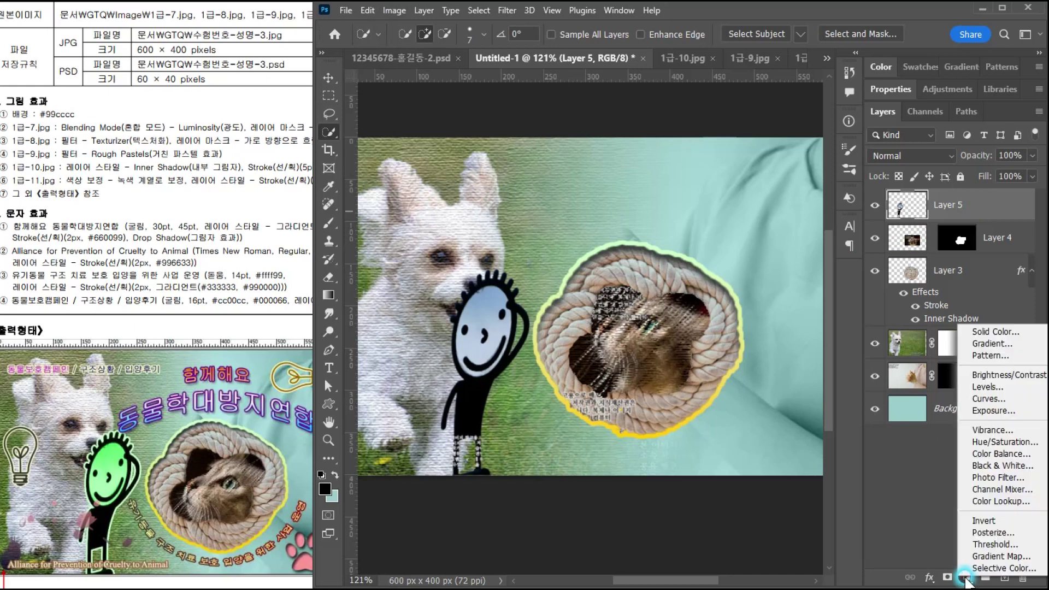
pyautogui.click(988, 442)
pyautogui.moveTo(949, 192)
pyautogui.mouseDown()
pyautogui.moveTo(901, 192)
pyautogui.moveTo(937, 192)
pyautogui.mouseUp()
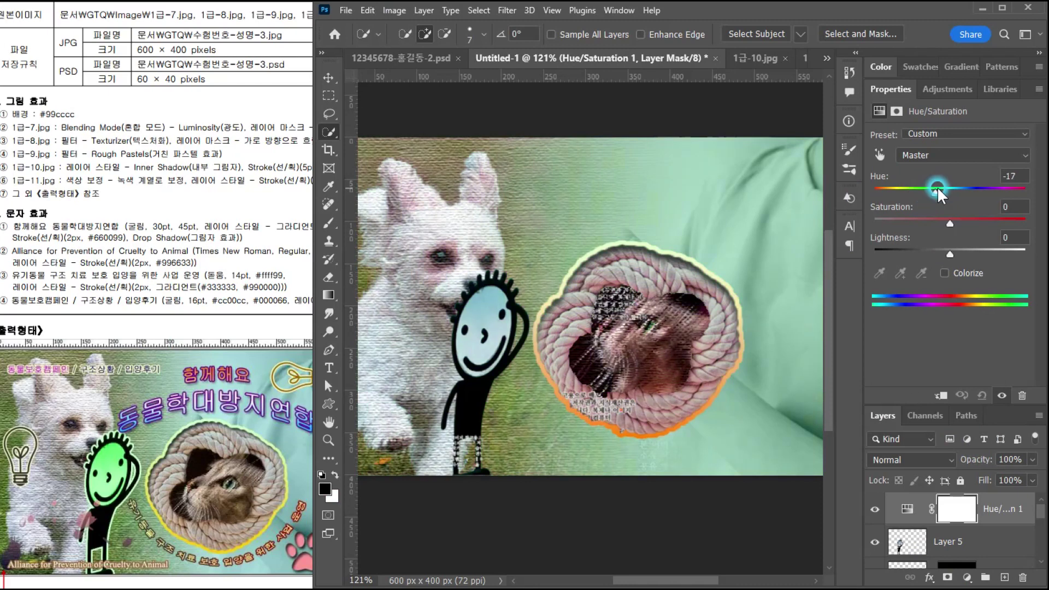
pyautogui.moveTo(1002, 516); pyautogui.dragTo(1022, 577)
# - Load the figure layer's outline as a selection and add a Hue/Saturation adjustment with Colorize on, hue 129 and saturation 47
pyautogui.keyDown('ctrl'); pyautogui.click(899, 516); pyautogui.keyUp('ctrl')
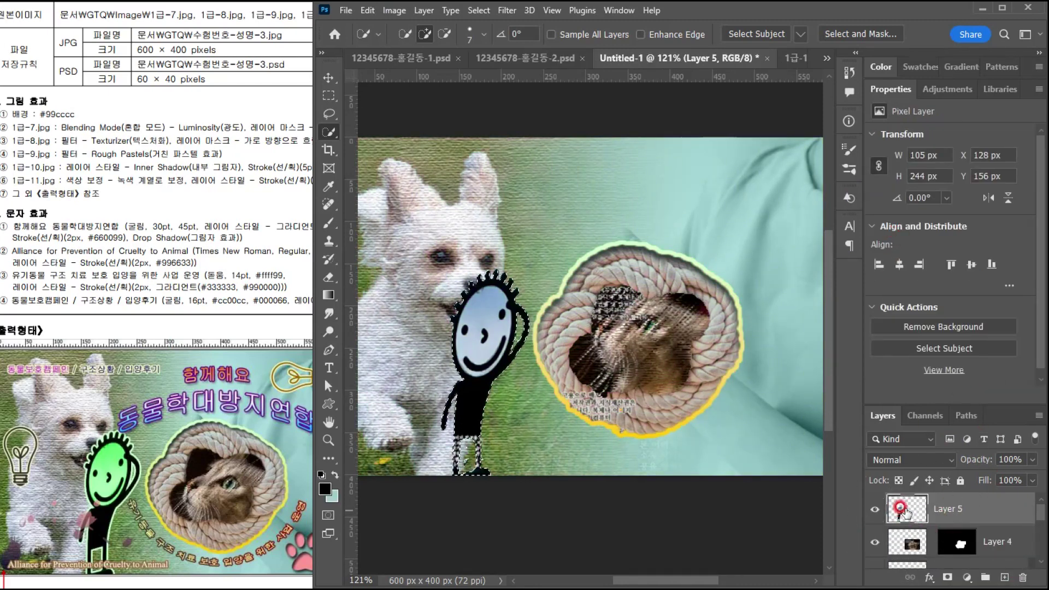
pyautogui.doubleClick(881, 94)
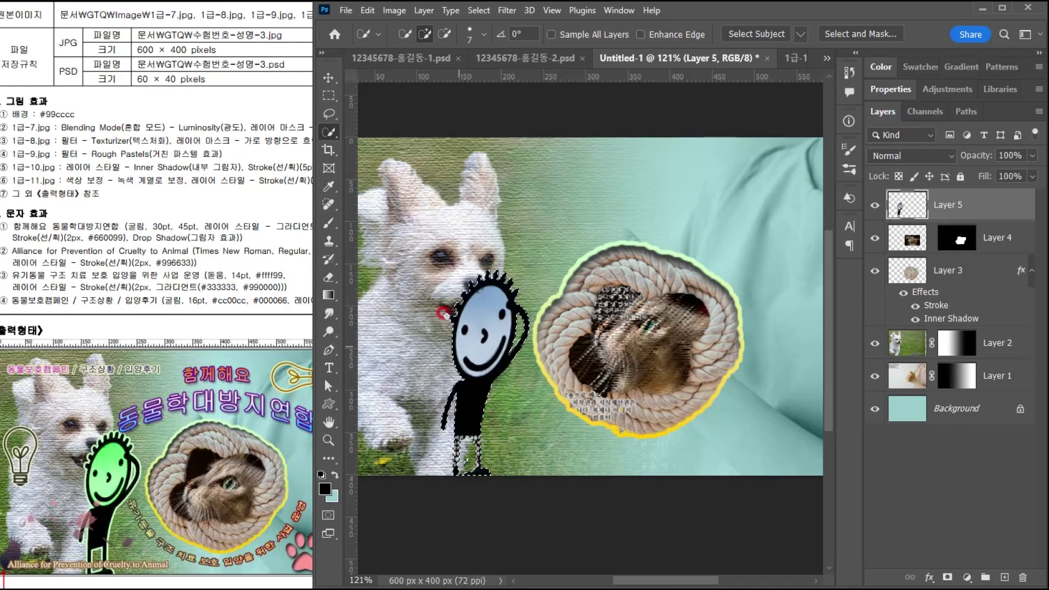
pyautogui.click(906, 206)
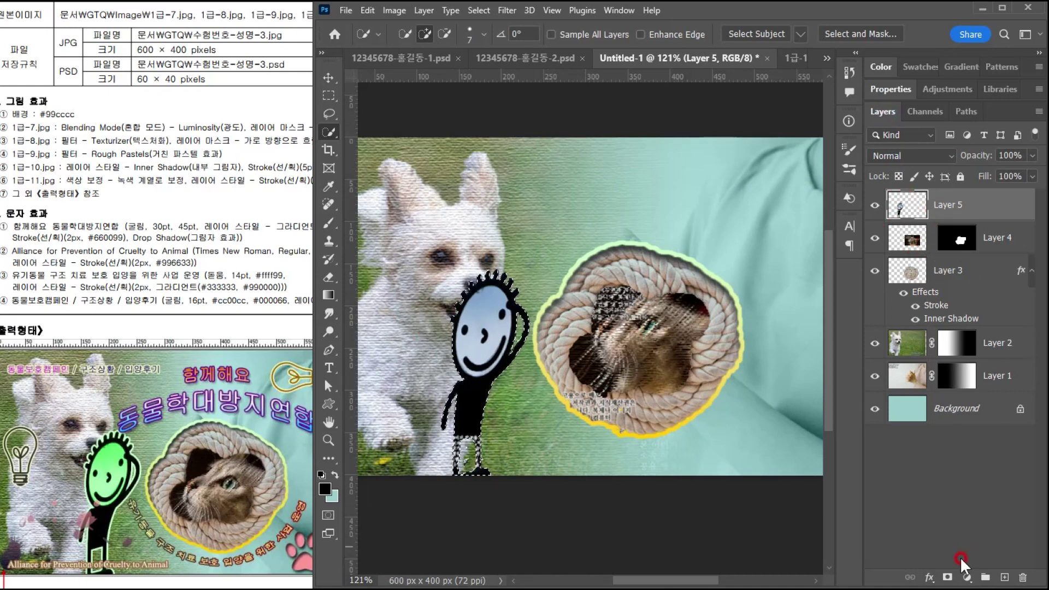
pyautogui.click(947, 577)
pyautogui.click(966, 576)
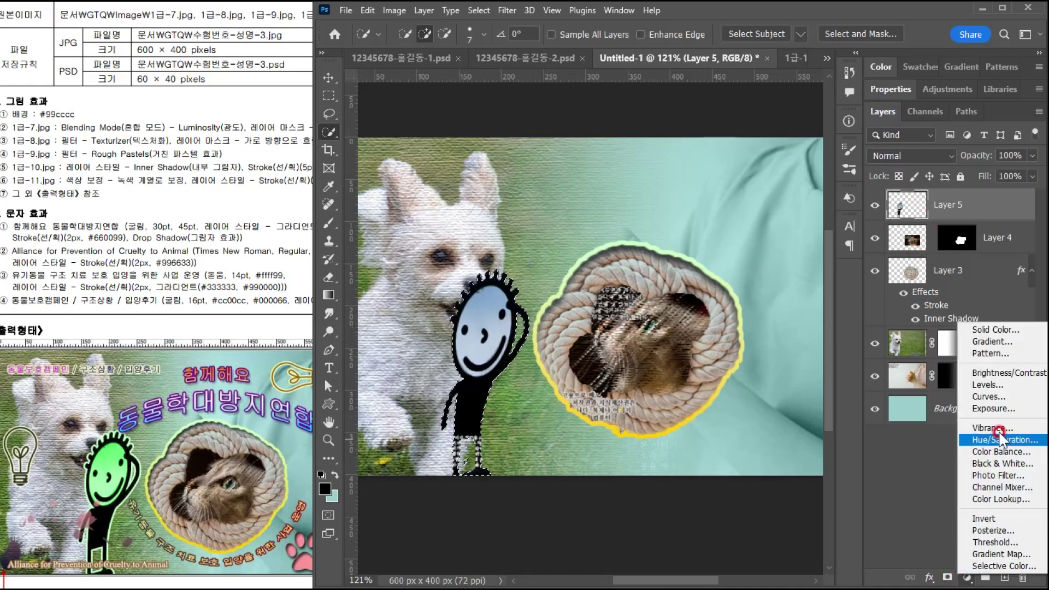
pyautogui.click(1000, 437)
pyautogui.click(945, 271)
pyautogui.moveTo(890, 191); pyautogui.dragTo(945, 222)
pyautogui.click(956, 500)
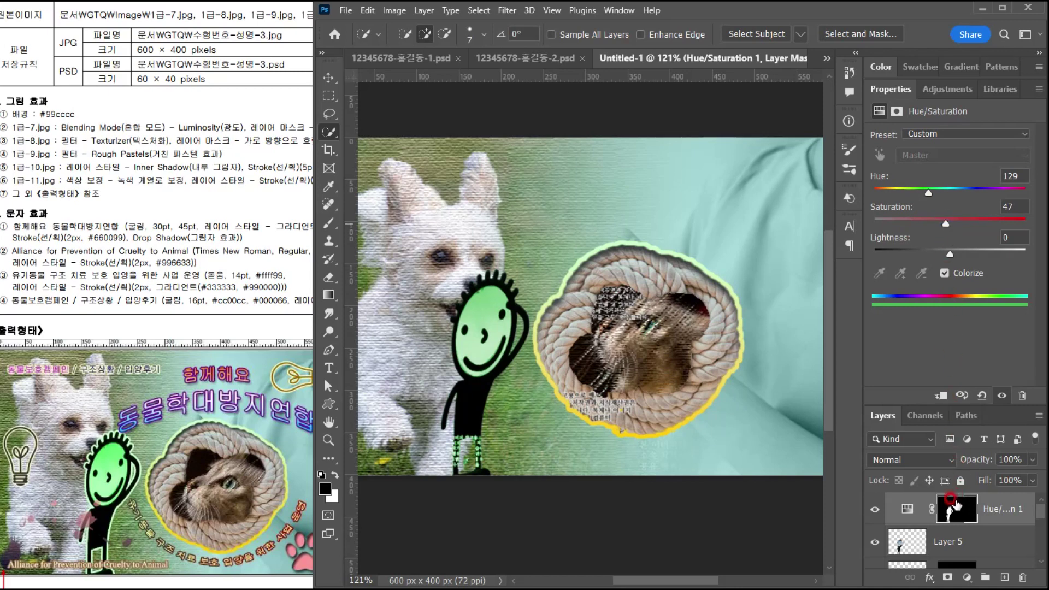
pyautogui.doubleClick(884, 87)
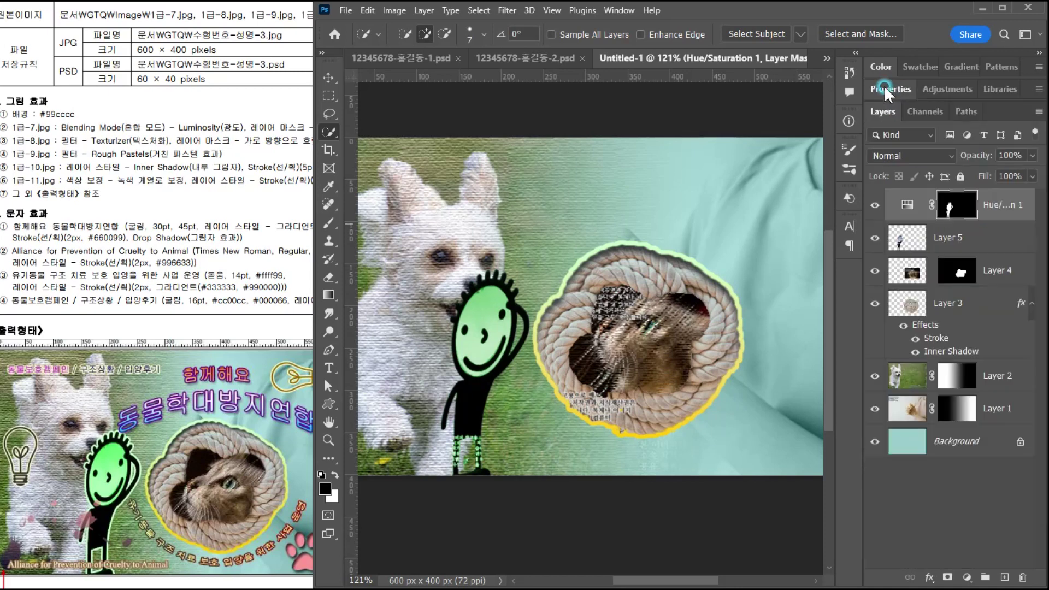
pyautogui.click(928, 576)
pyautogui.click(951, 479)
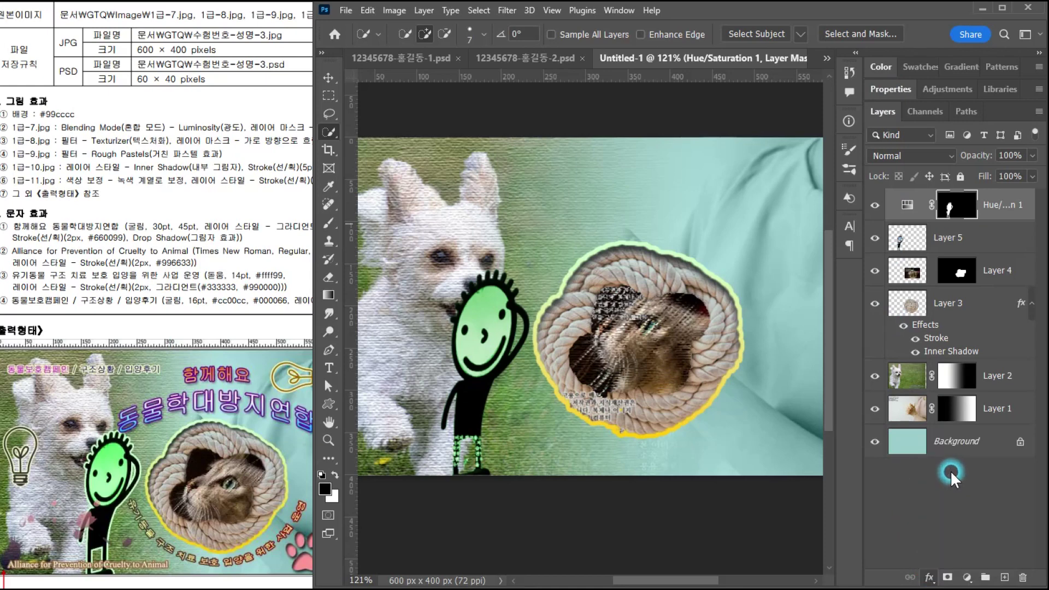
pyautogui.click(922, 323)
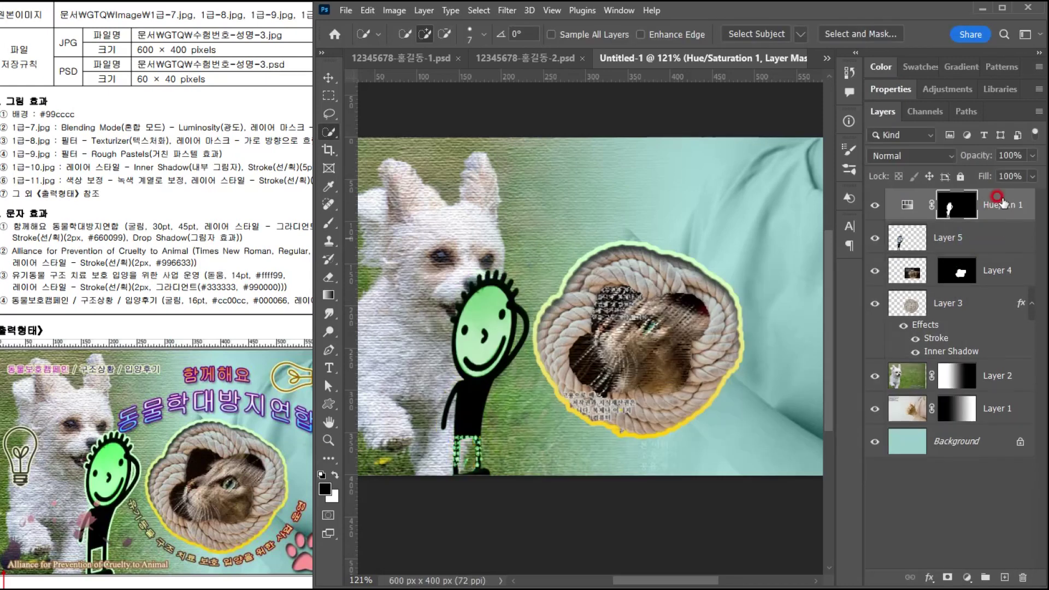
pyautogui.click(875, 205)
pyautogui.click(874, 205)
# - Add a Stroke layer style to the stick figure's layer with a size of 3 px, as the exam sheet requires
pyautogui.click(996, 240)
pyautogui.click(929, 577)
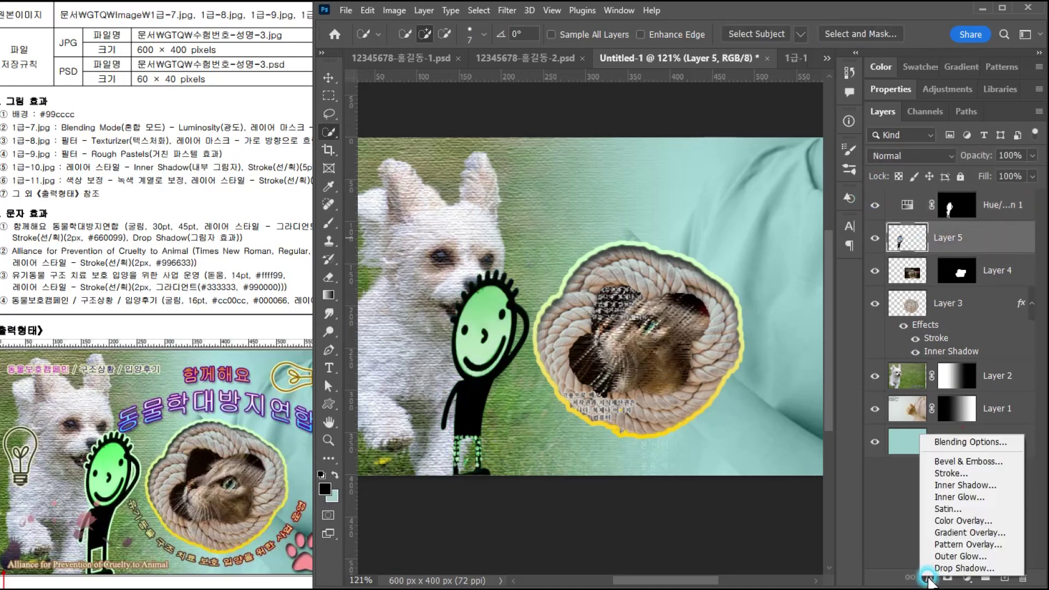
pyautogui.click(935, 472)
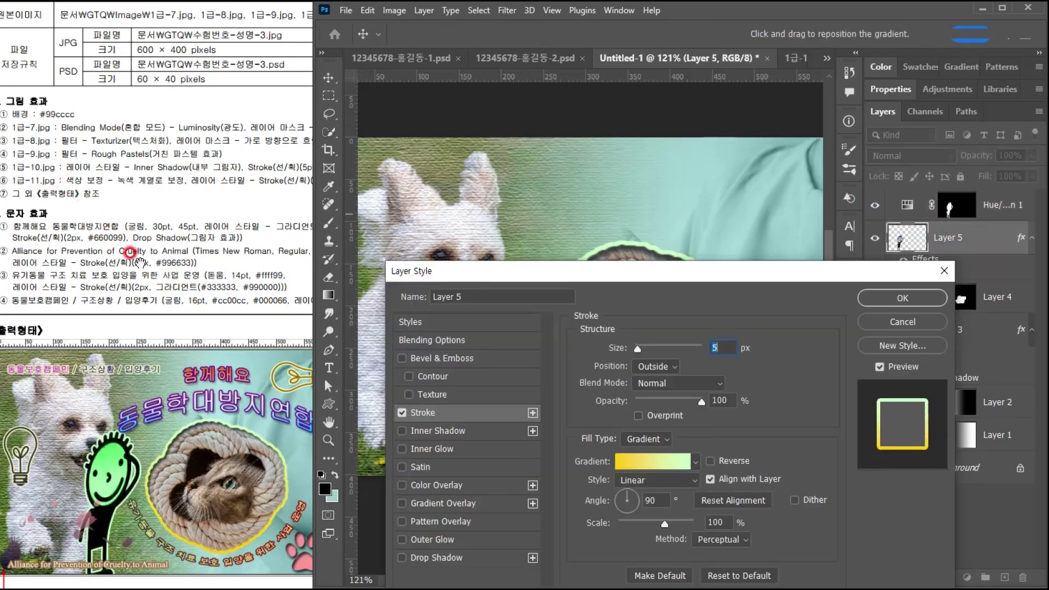
pyautogui.click(135, 246)
pyautogui.hscroll(5, 350, 188)
pyautogui.click(638, 278)
pyautogui.doubleClick(720, 346)
pyautogui.write('3')
pyautogui.click(207, 194)
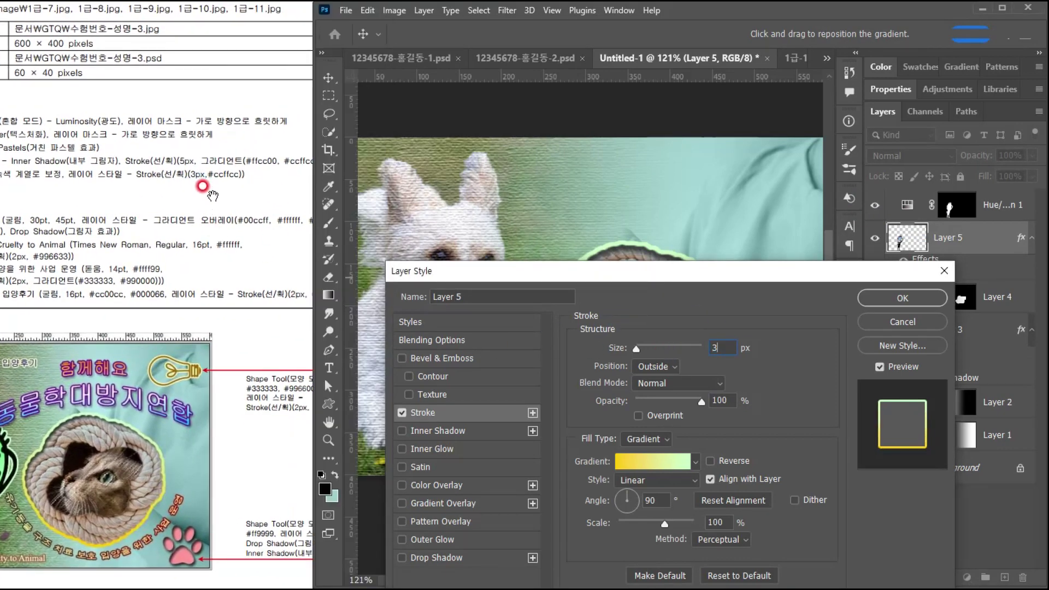
# - Change the figure's stroke fill type to Color, set it to #ccffcc and apply the layer style
pyautogui.click(645, 440)
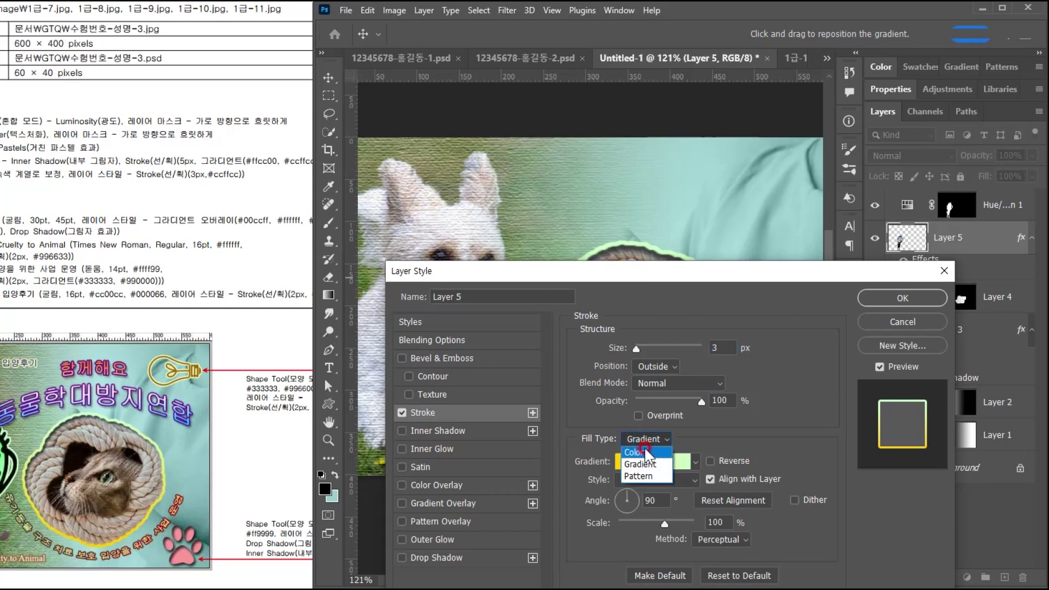
pyautogui.click(640, 449)
pyautogui.click(621, 275)
pyautogui.moveTo(621, 275); pyautogui.dragTo(676, 131)
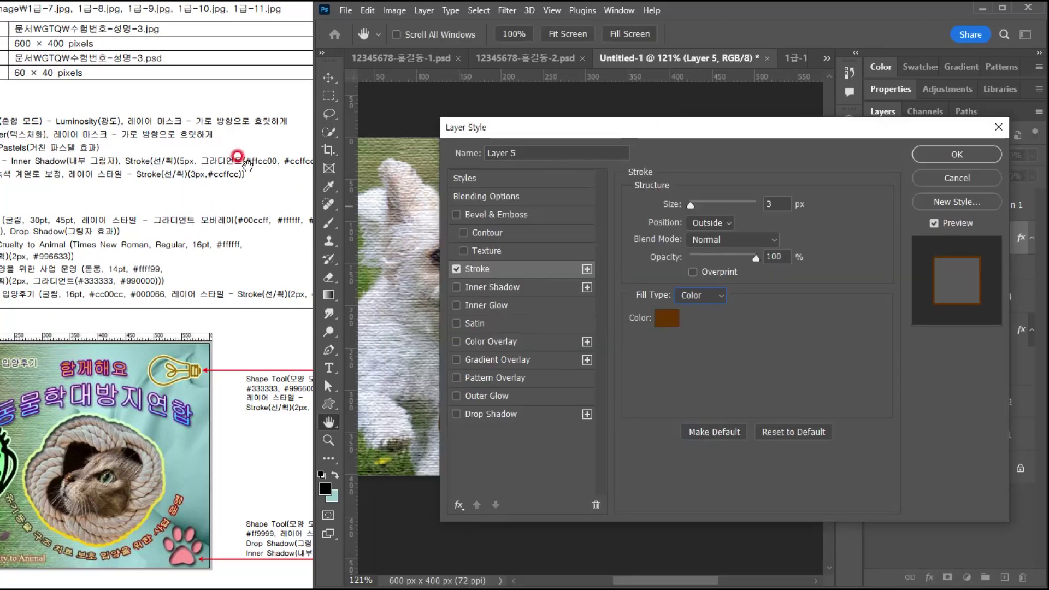
pyautogui.click(672, 320)
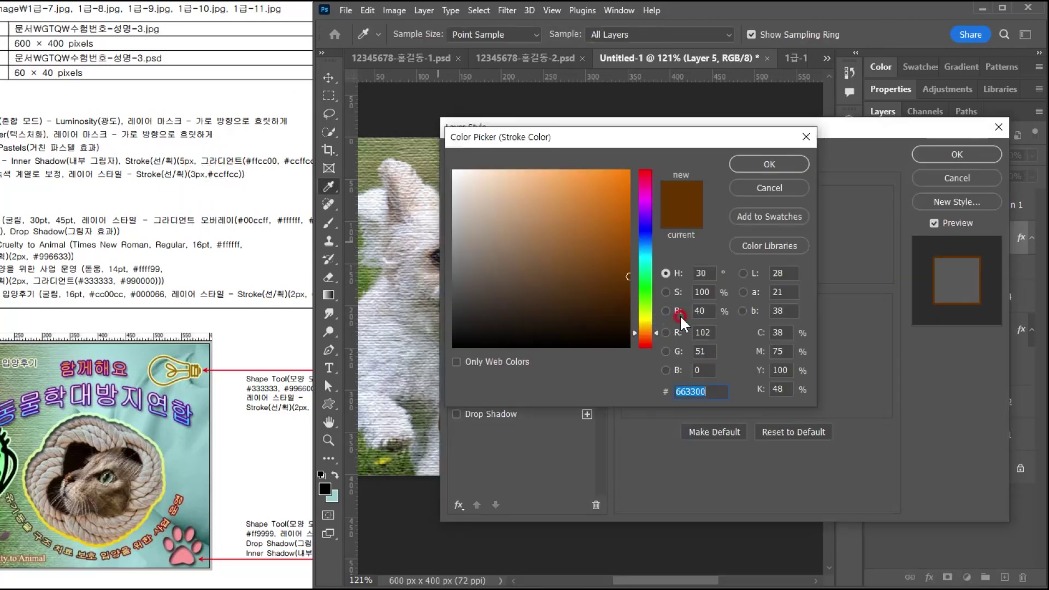
pyautogui.write('cfc')
pyautogui.click(768, 165)
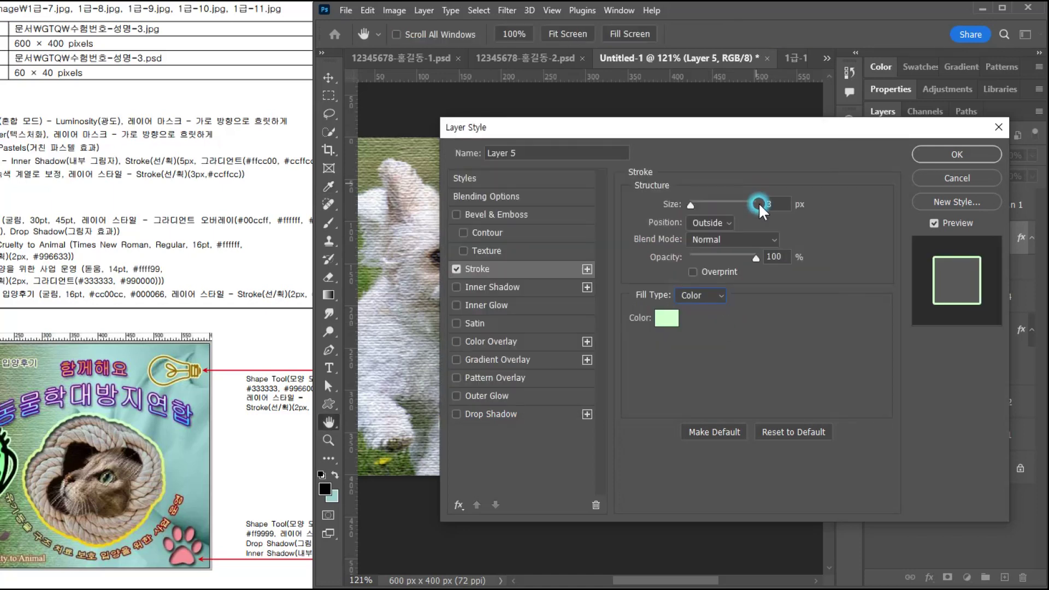
pyautogui.click(953, 155)
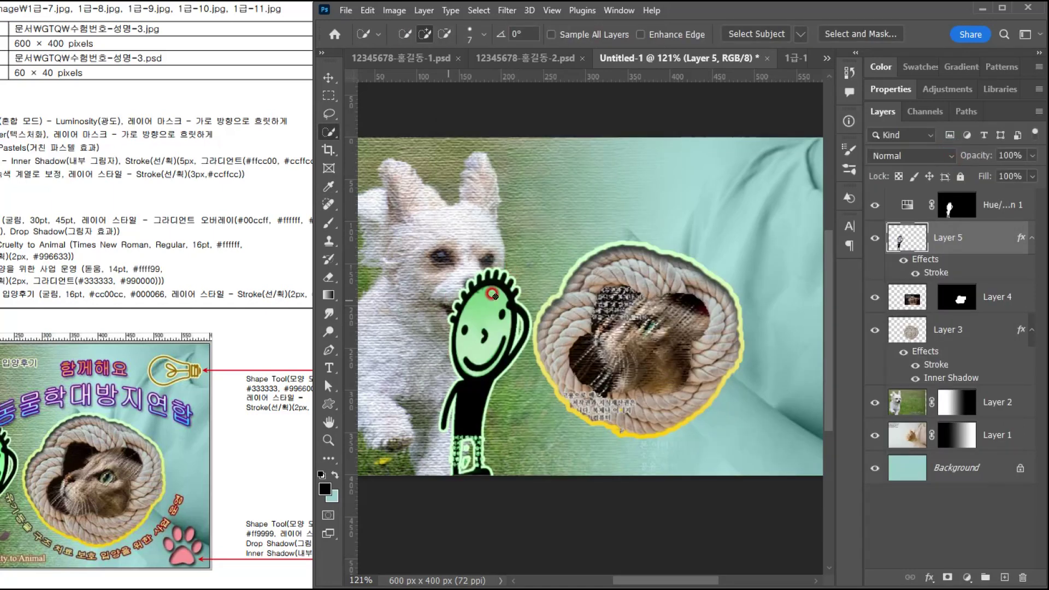
# - Examine the exam sheet's text and shape requirements together with the sample output
pyautogui.click(121, 330)
pyautogui.click(136, 248)
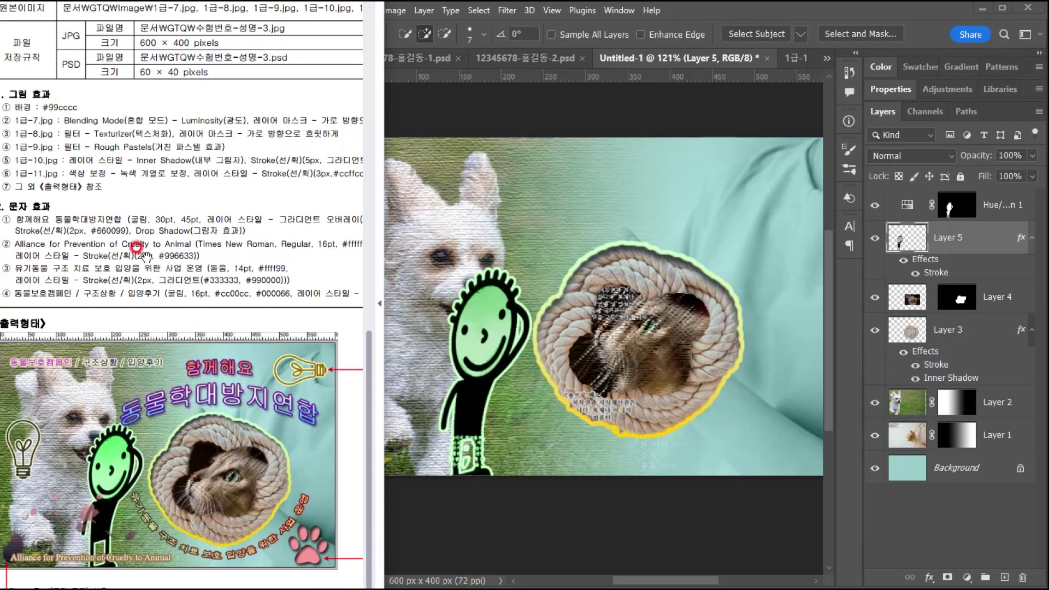
pyautogui.click(117, 253)
pyautogui.scroll(-1, 188, 225)
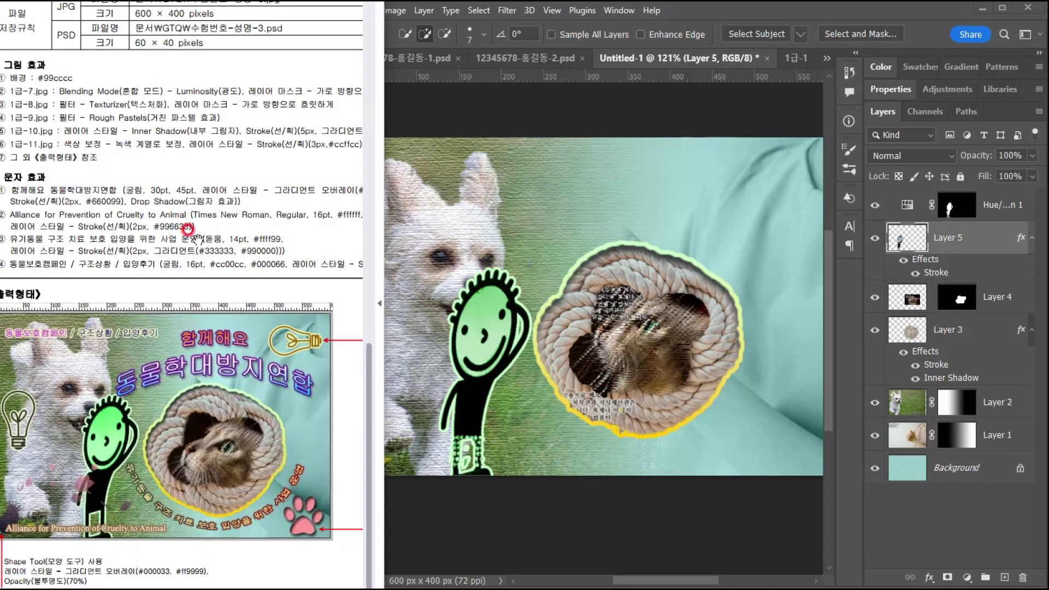
pyautogui.click(142, 242)
pyautogui.click(256, 350)
pyautogui.hscroll(3, 310, 386)
pyautogui.click(267, 330)
pyautogui.click(710, 15)
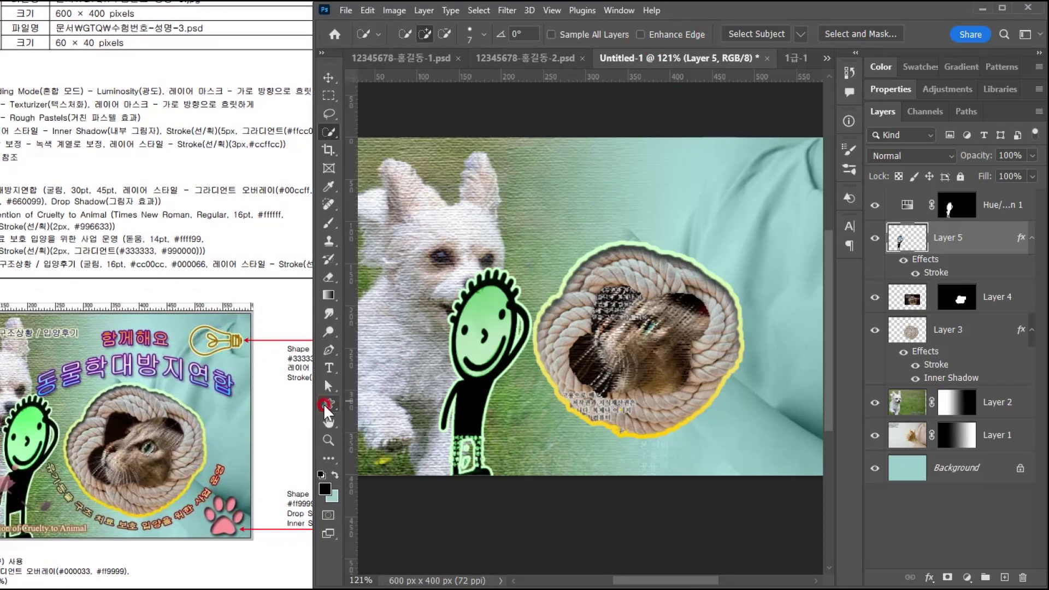
# - Choose the outlined light bulb from the Objects set for the Custom Shape tool in Shape mode
pyautogui.click(328, 403)
pyautogui.click(431, 33)
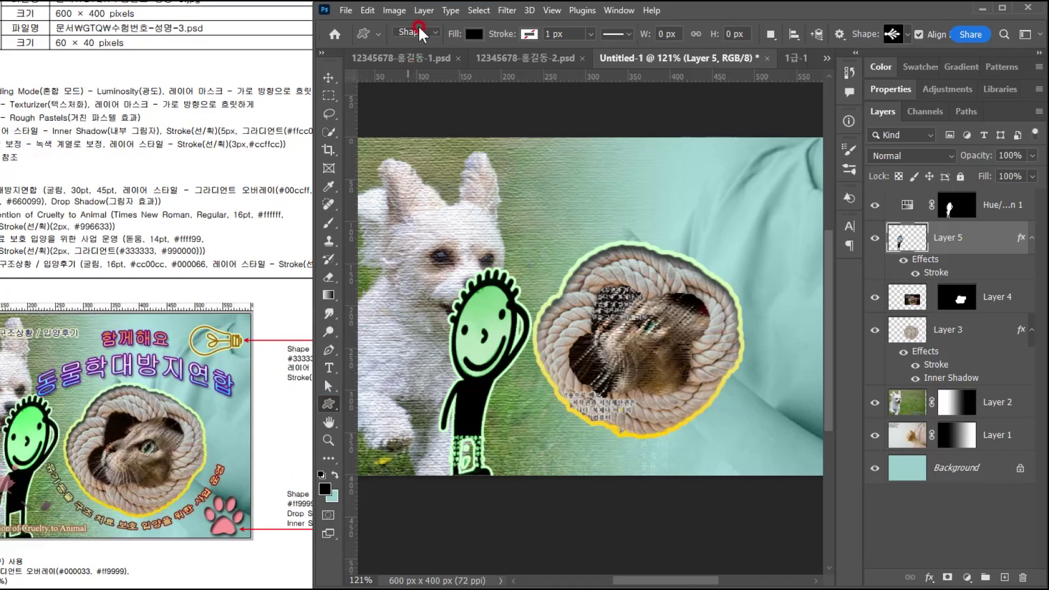
pyautogui.click(907, 34)
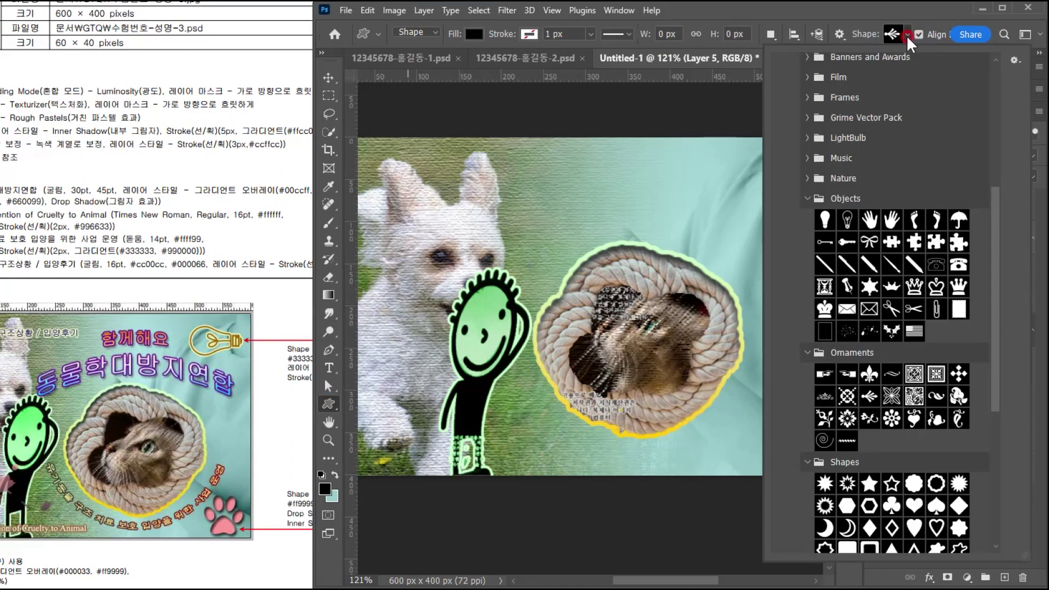
pyautogui.click(998, 222)
pyautogui.moveTo(994, 228); pyautogui.dragTo(994, 230)
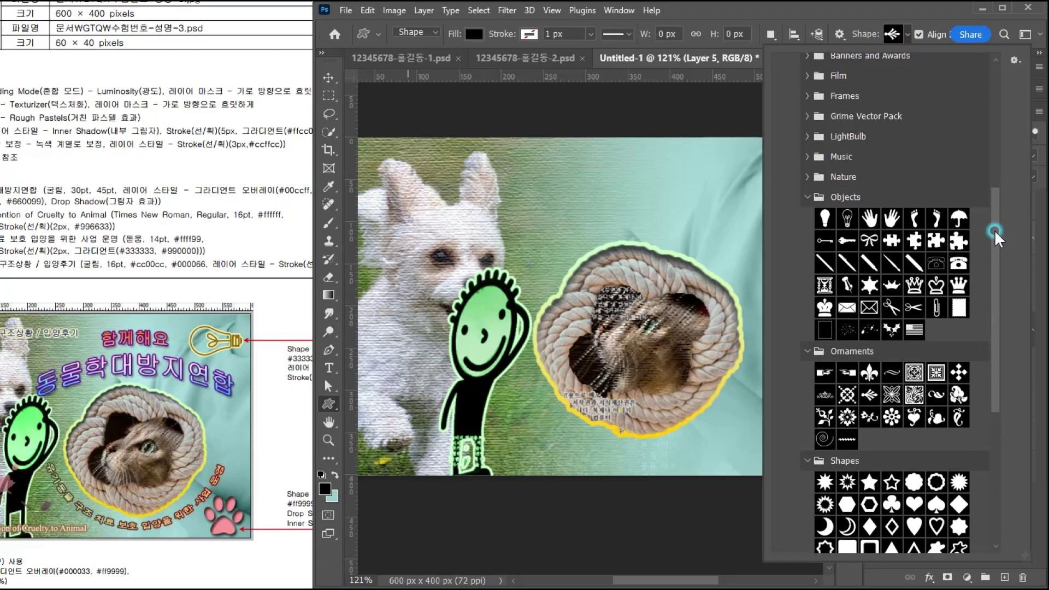
pyautogui.click(823, 225)
pyautogui.click(201, 372)
pyautogui.click(845, 217)
pyautogui.click(746, 187)
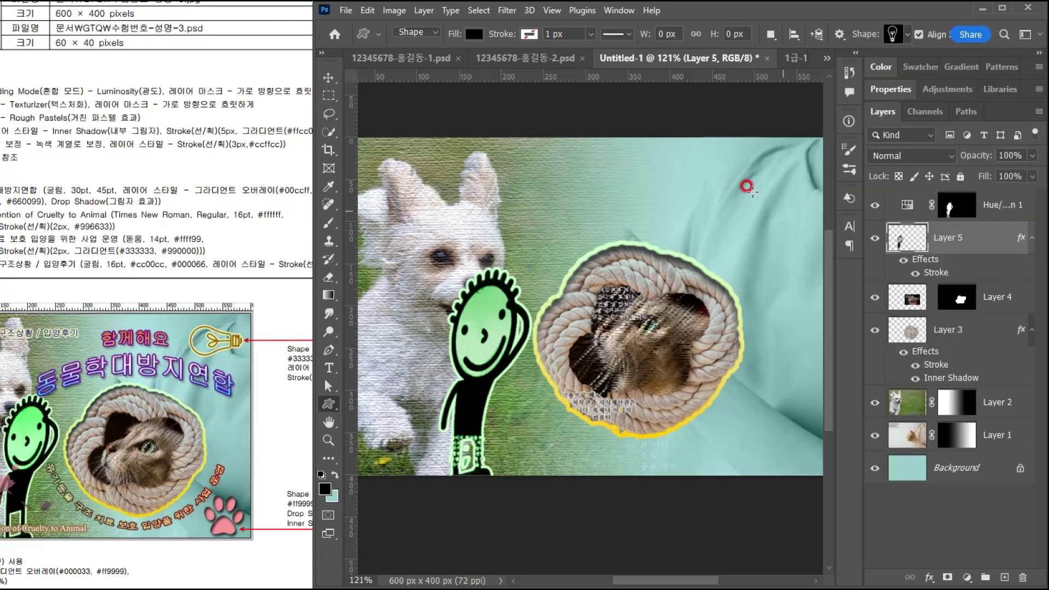
# - Draw the light bulb in the poster's upper right area and rotate it to -90°, about 95 × 54 px
pyautogui.moveTo(754, 212); pyautogui.dragTo(693, 221)
pyautogui.click(650, 168)
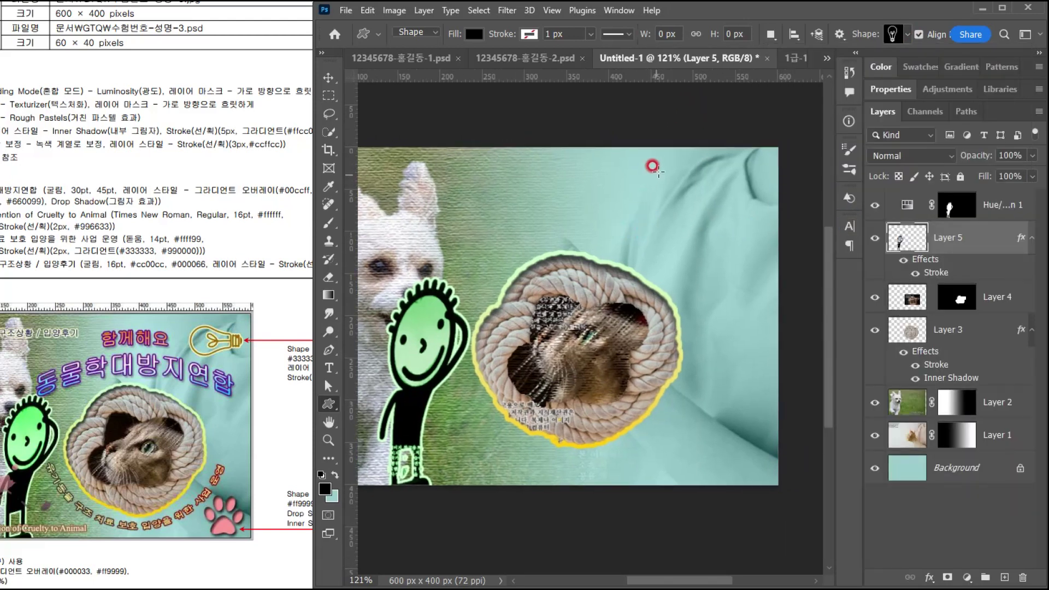
pyautogui.moveTo(656, 162); pyautogui.dragTo(726, 235)
pyautogui.moveTo(709, 154); pyautogui.dragTo(734, 221)
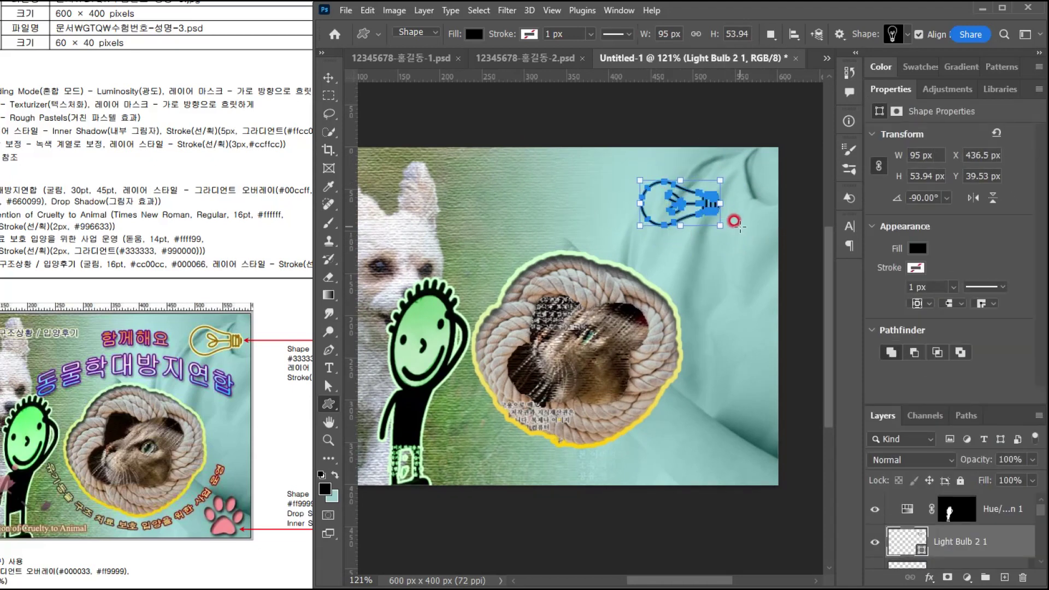
pyautogui.press('Return')
# - Move the light bulb layer above the Hue/Saturation adjustment layer and set its fill color to #996600
pyautogui.click(278, 371)
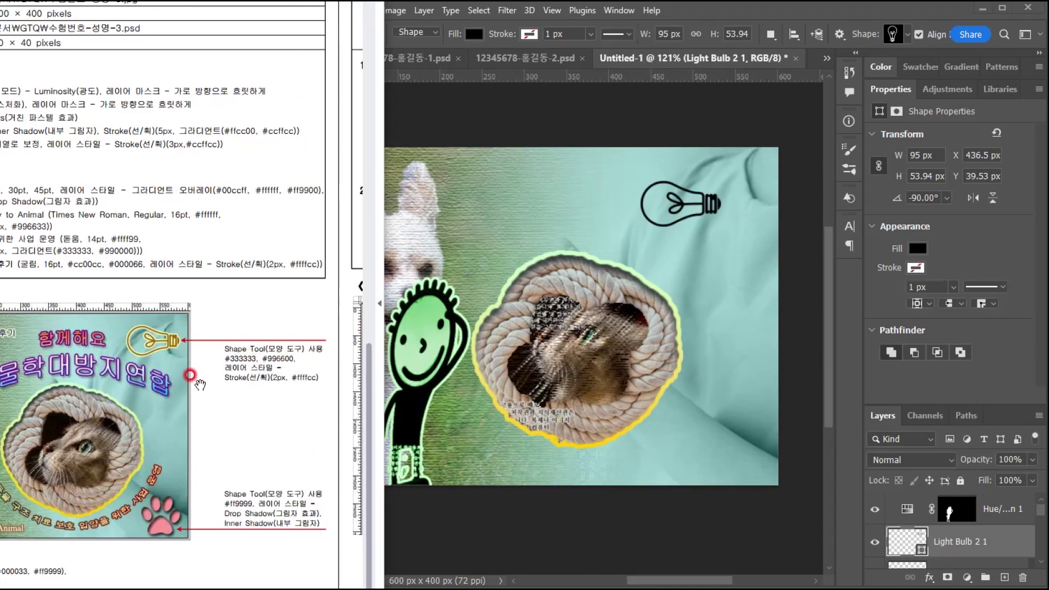
pyautogui.hscroll(5, 164, 456)
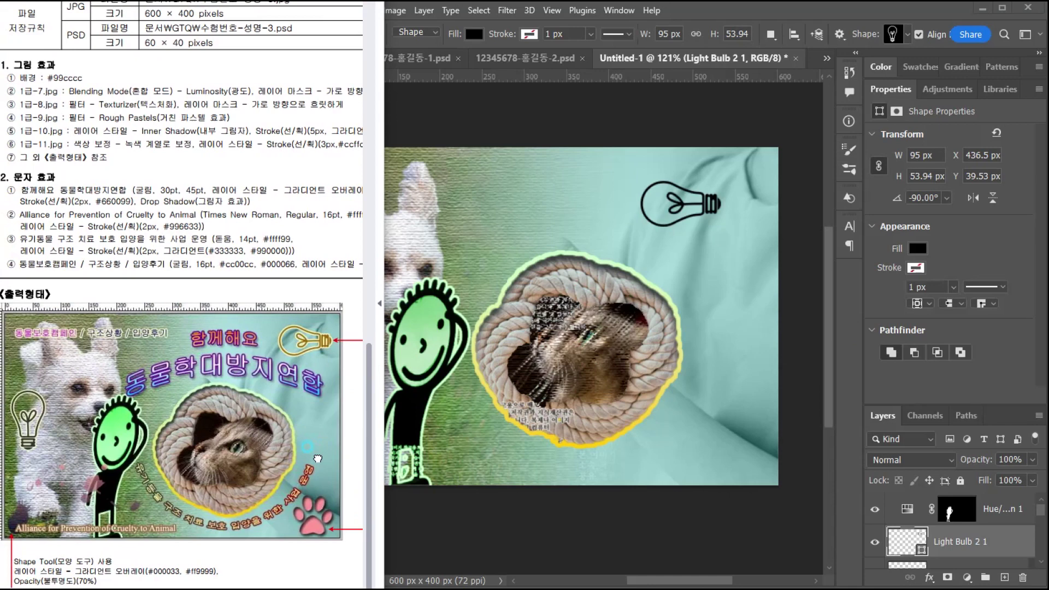
pyautogui.hscroll(-4, 95, 429)
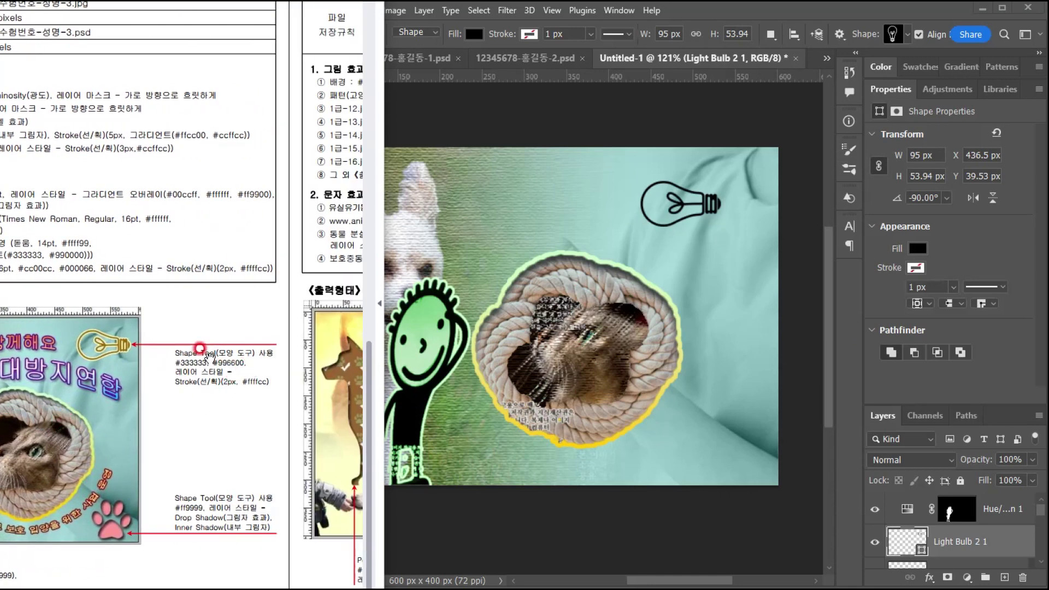
pyautogui.click(901, 541)
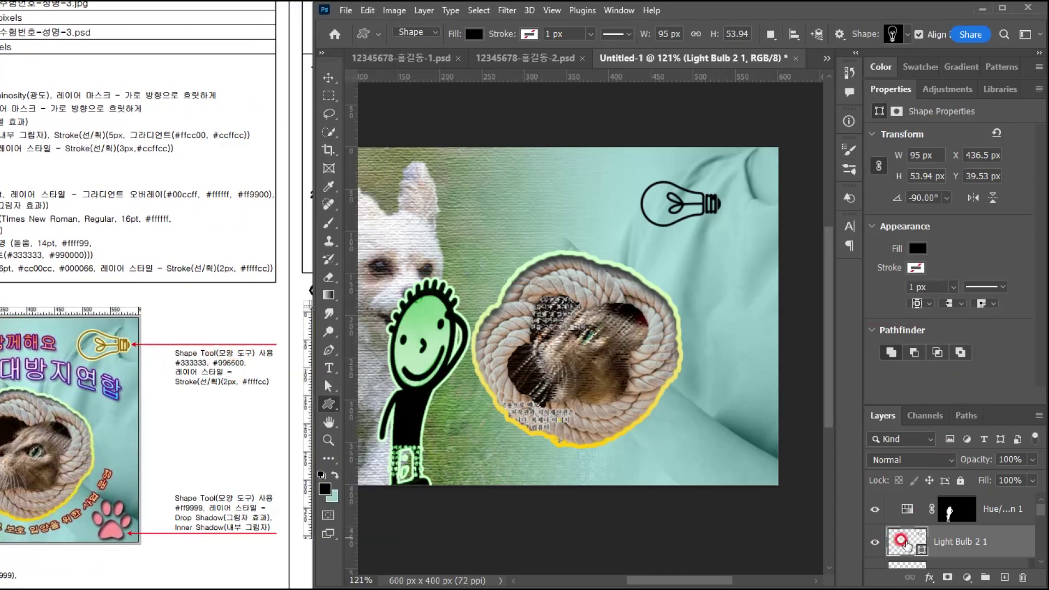
pyautogui.moveTo(1013, 554); pyautogui.dragTo(923, 494)
pyautogui.doubleClick(918, 492)
pyautogui.write('960')
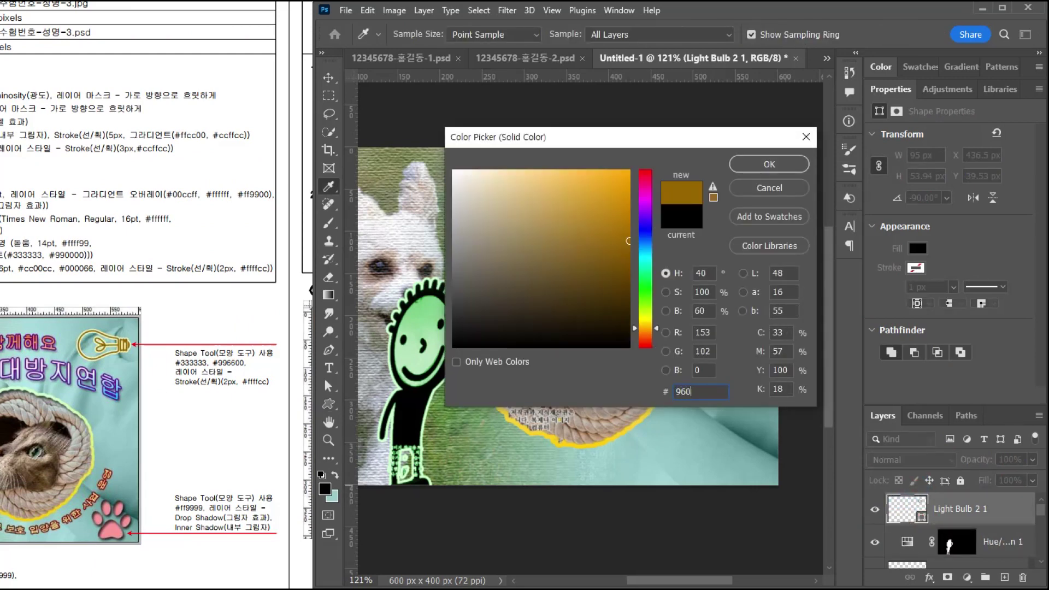
pyautogui.press('Return')
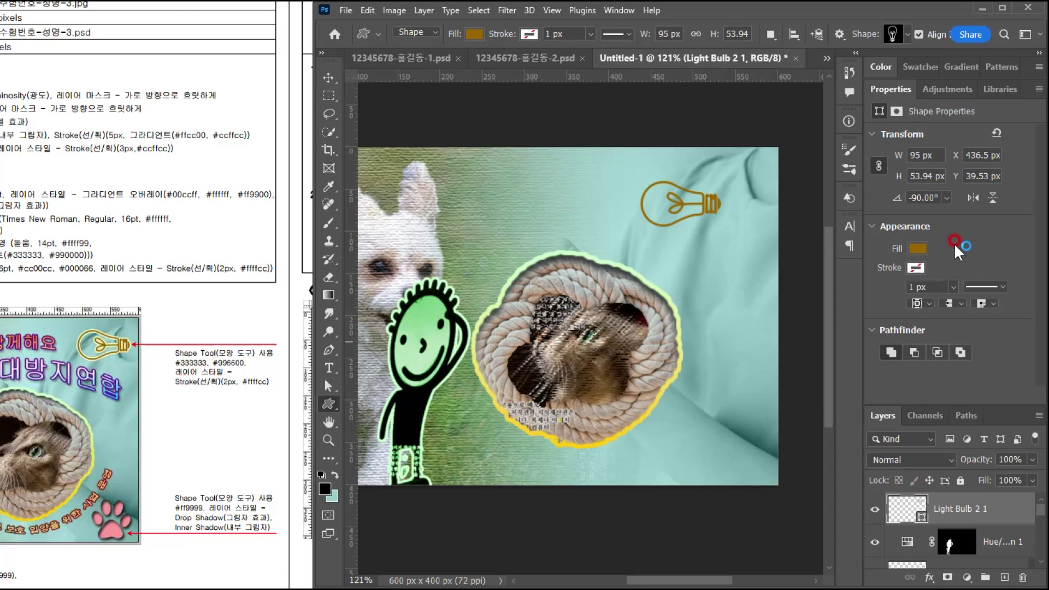
# - Add a 2 px outside Stroke in #ffffcc to the light bulb layer and apply the layer style
pyautogui.doubleClick(879, 90)
pyautogui.click(1017, 208)
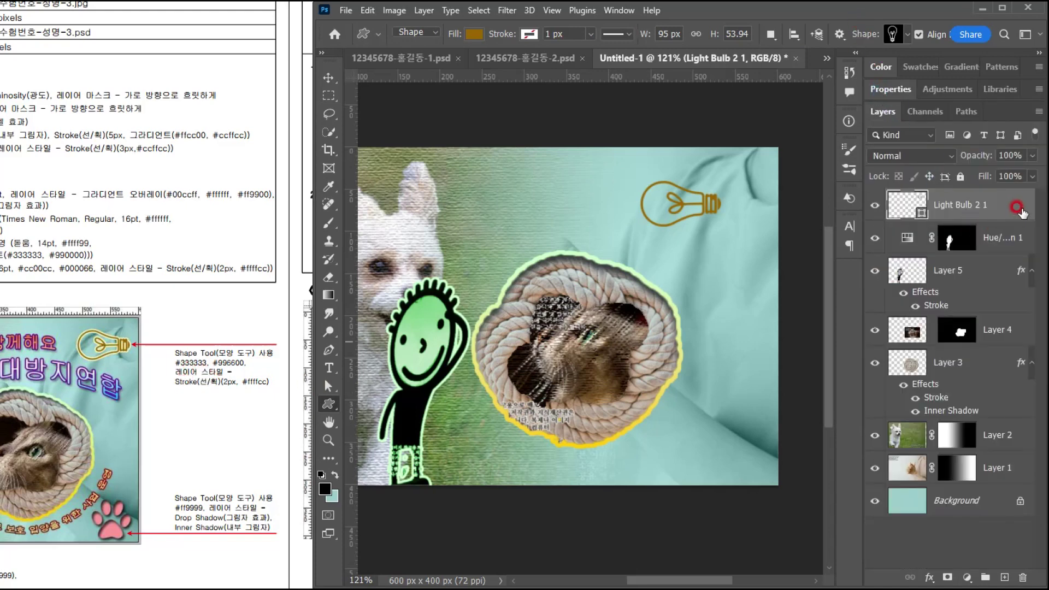
pyautogui.doubleClick(1001, 205)
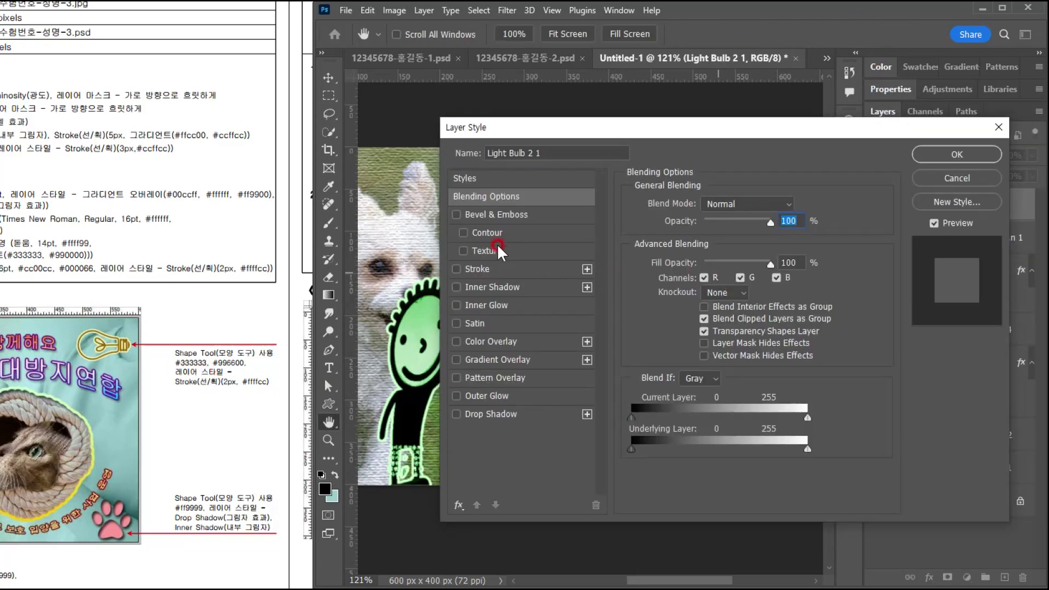
pyautogui.click(527, 267)
pyautogui.doubleClick(770, 205)
pyautogui.write('2')
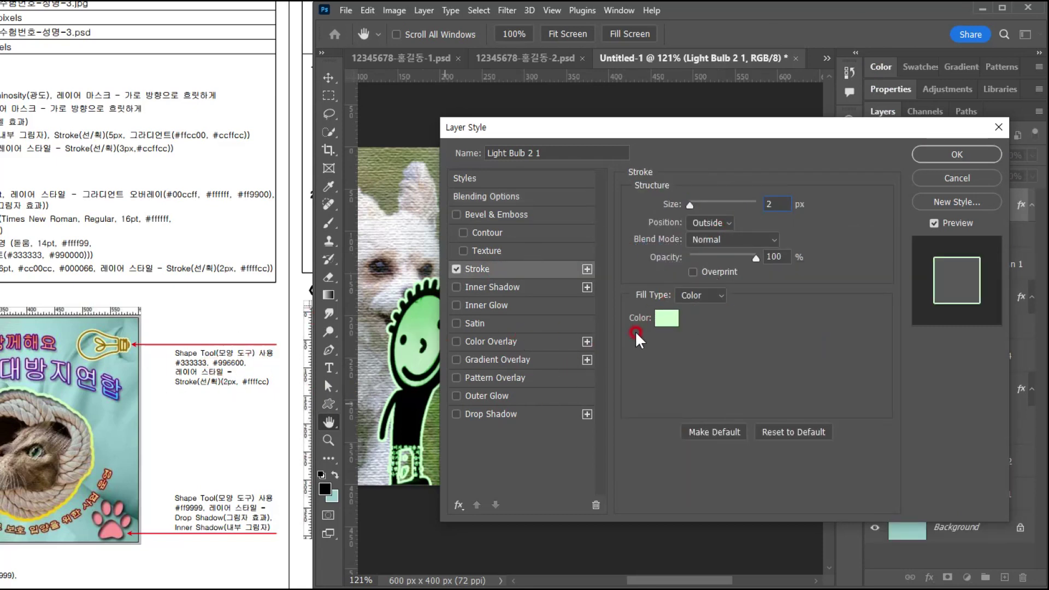
pyautogui.click(666, 317)
pyautogui.write('ffc')
pyautogui.click(766, 167)
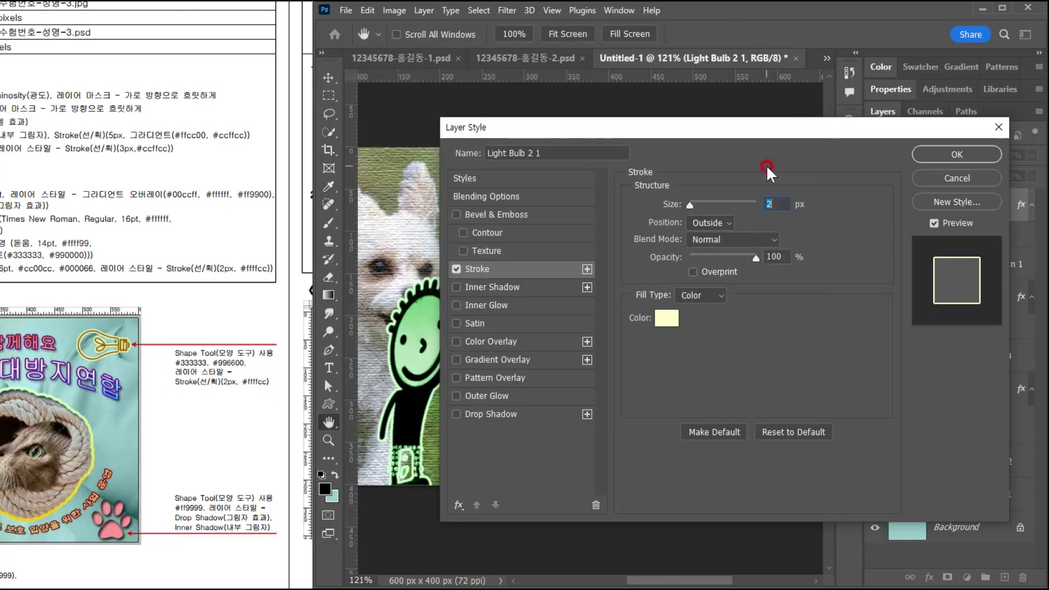
pyautogui.click(941, 157)
# - Duplicate the light bulb onto the poster's left edge beside the dog and rotate the copy 90° so it stands upright
pyautogui.scroll(-2, 540, 327)
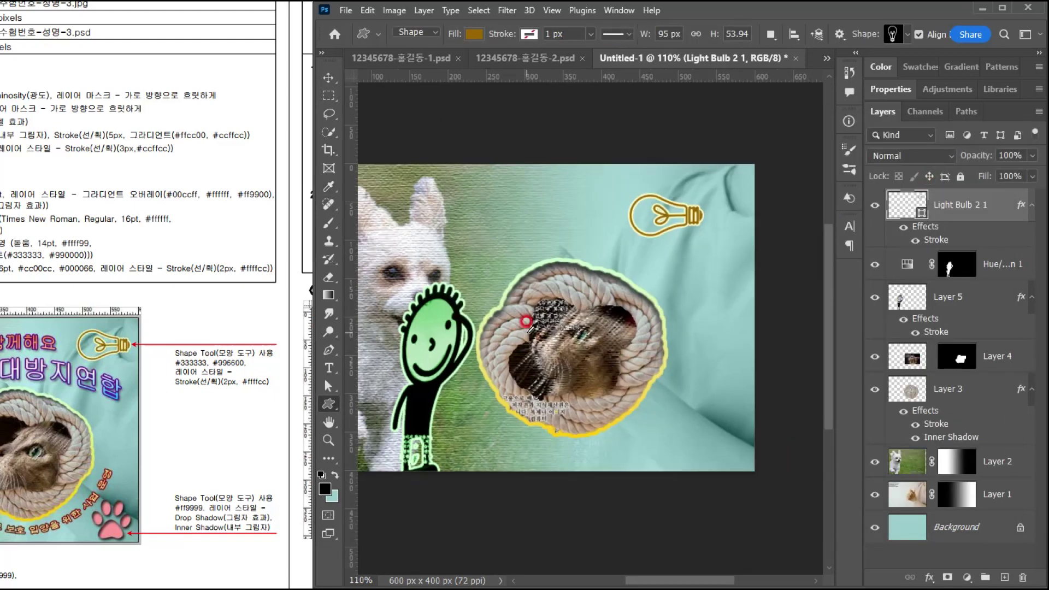
pyautogui.moveTo(480, 388); pyautogui.dragTo(540, 360)
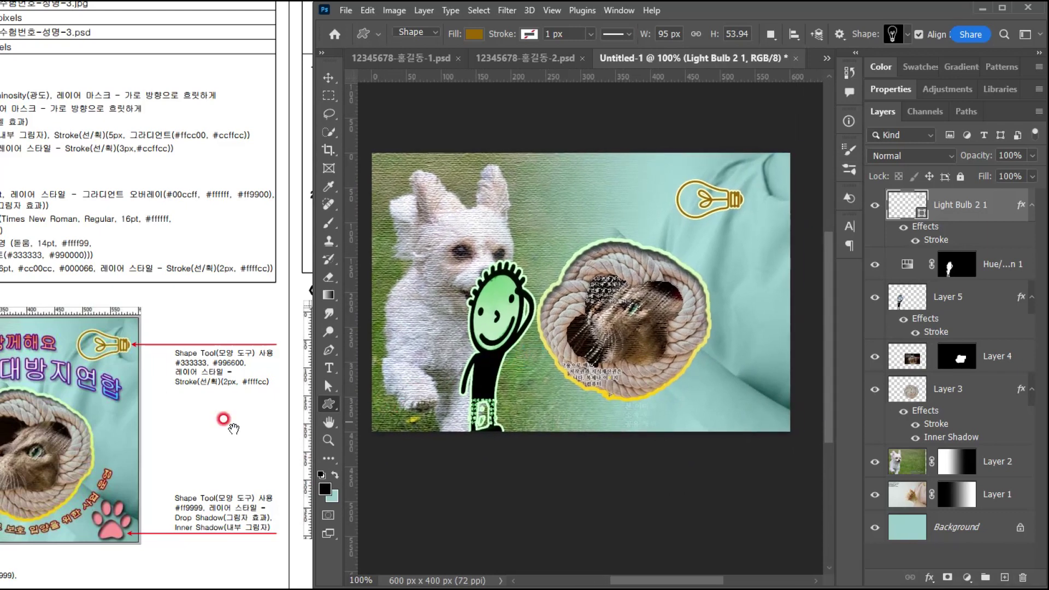
pyautogui.click(167, 455)
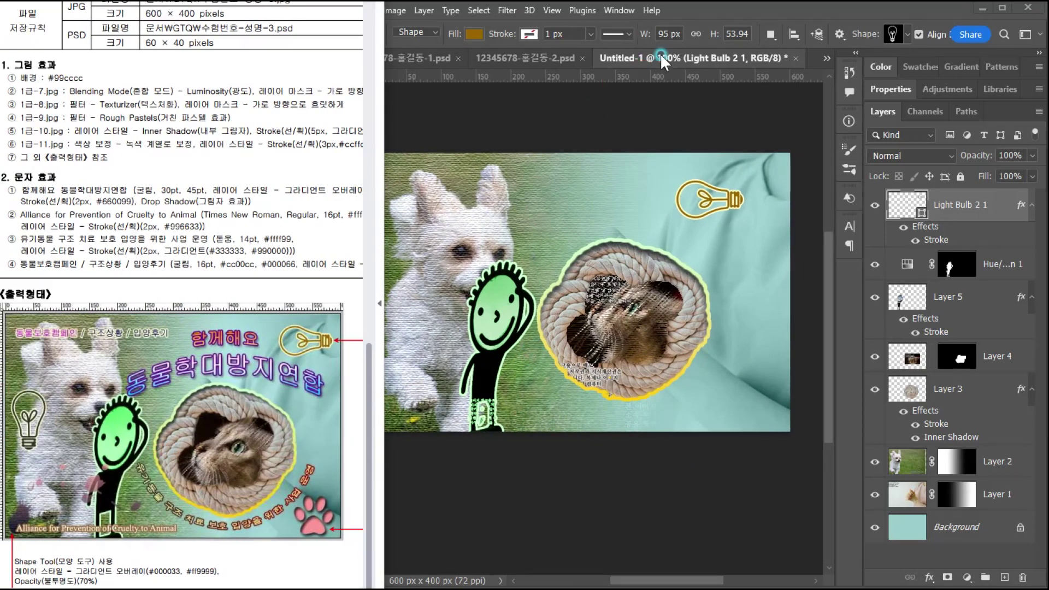
pyautogui.click(659, 53)
pyautogui.click(323, 73)
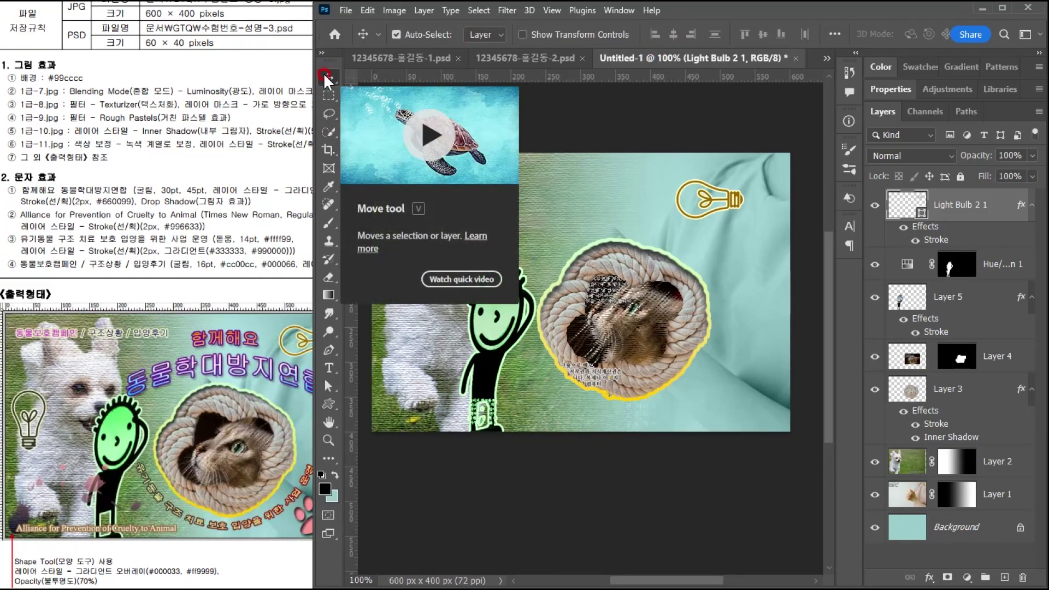
pyautogui.moveTo(708, 199); pyautogui.dragTo(404, 316)
pyautogui.hotkey('ctrl', 't')
pyautogui.moveTo(472, 310); pyautogui.dragTo(399, 315)
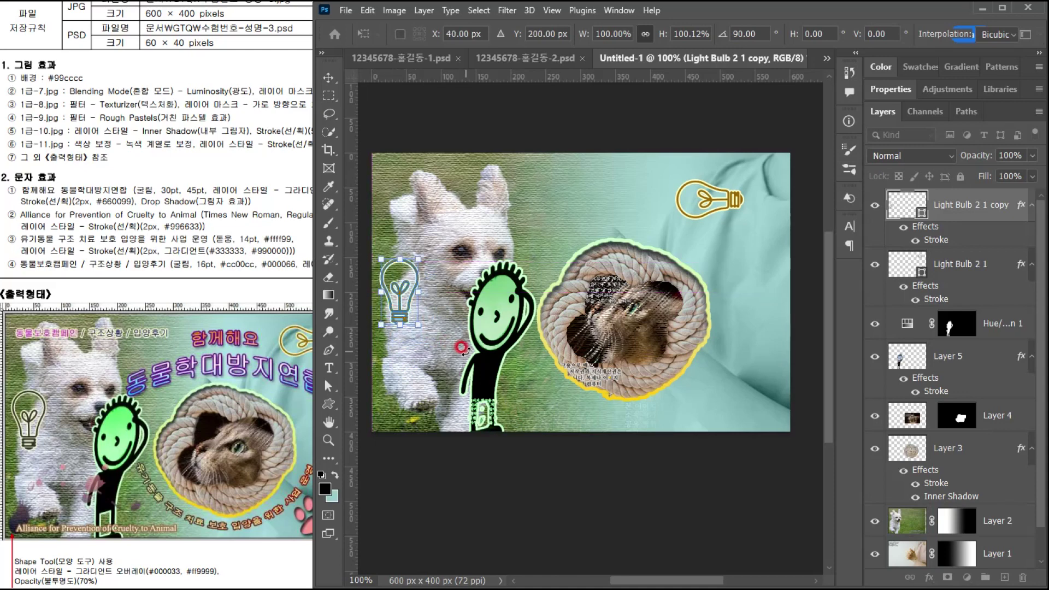
pyautogui.press('Return')
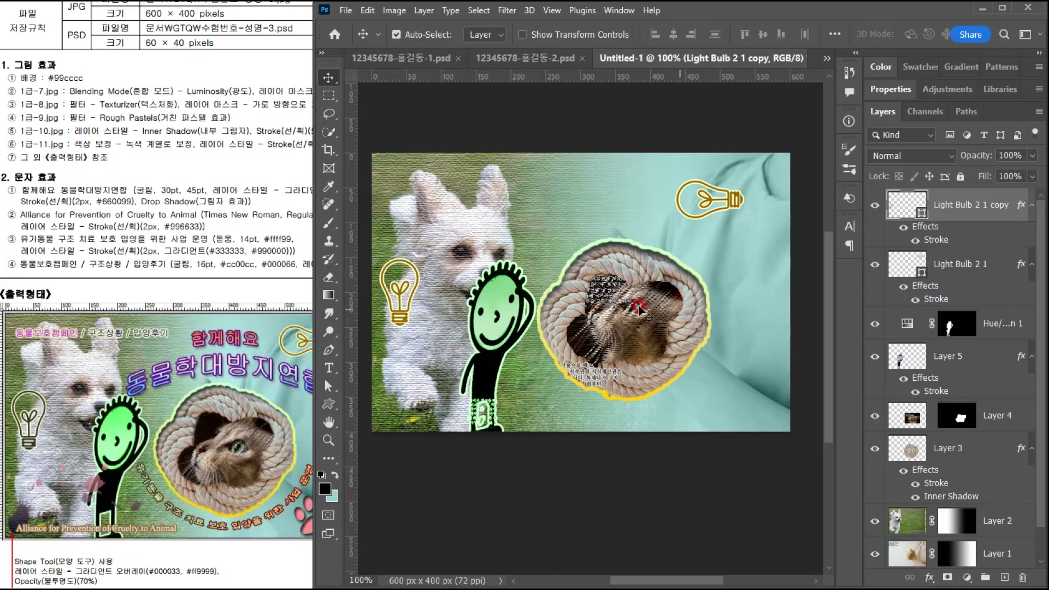
# - Set the copied light bulb's fill color to #333333 as specified on the exam sheet
pyautogui.doubleClick(904, 205)
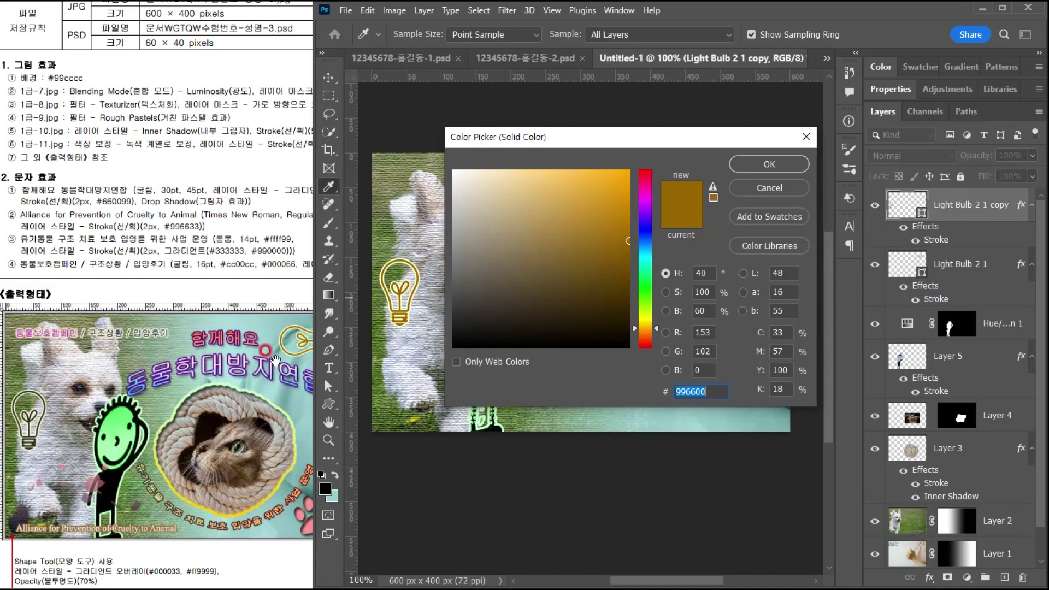
pyautogui.click(289, 284)
pyautogui.hscroll(5, 290, 273)
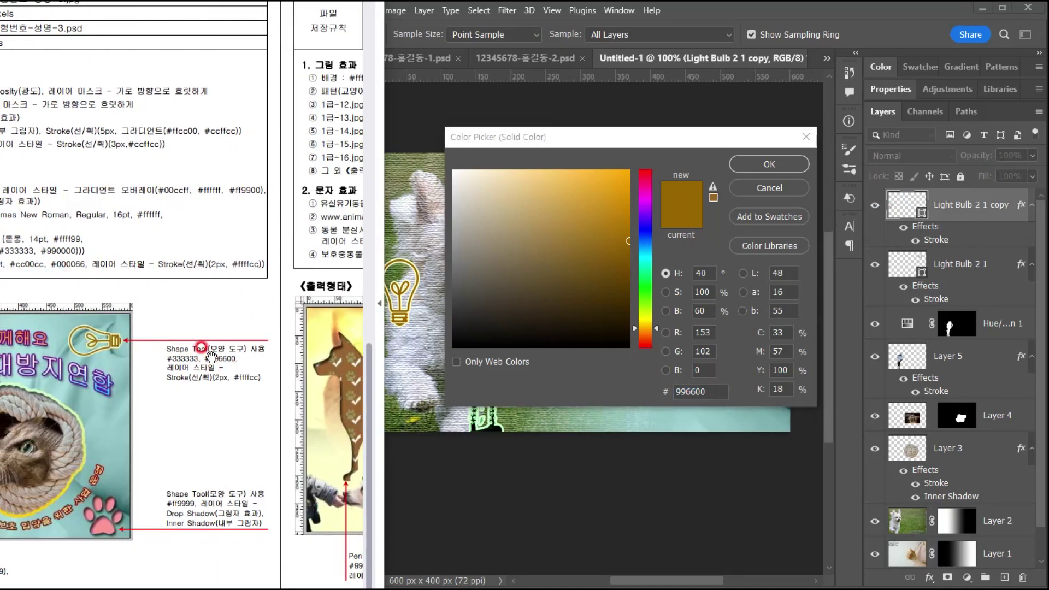
pyautogui.hscroll(-5, 92, 418)
pyautogui.moveTo(709, 394); pyautogui.dragTo(515, 327)
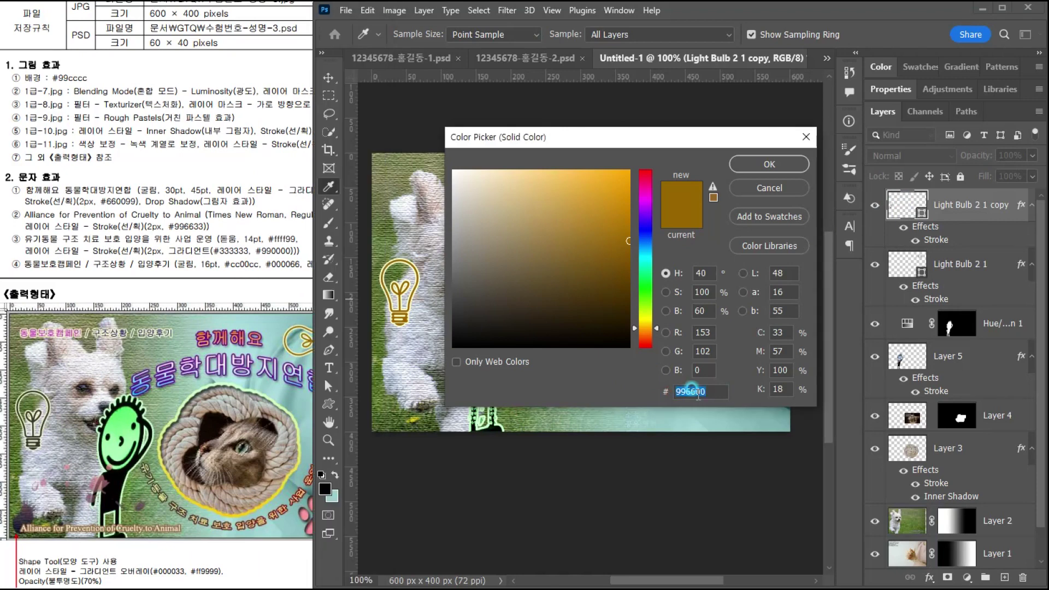
pyautogui.write('333')
pyautogui.press('Return')
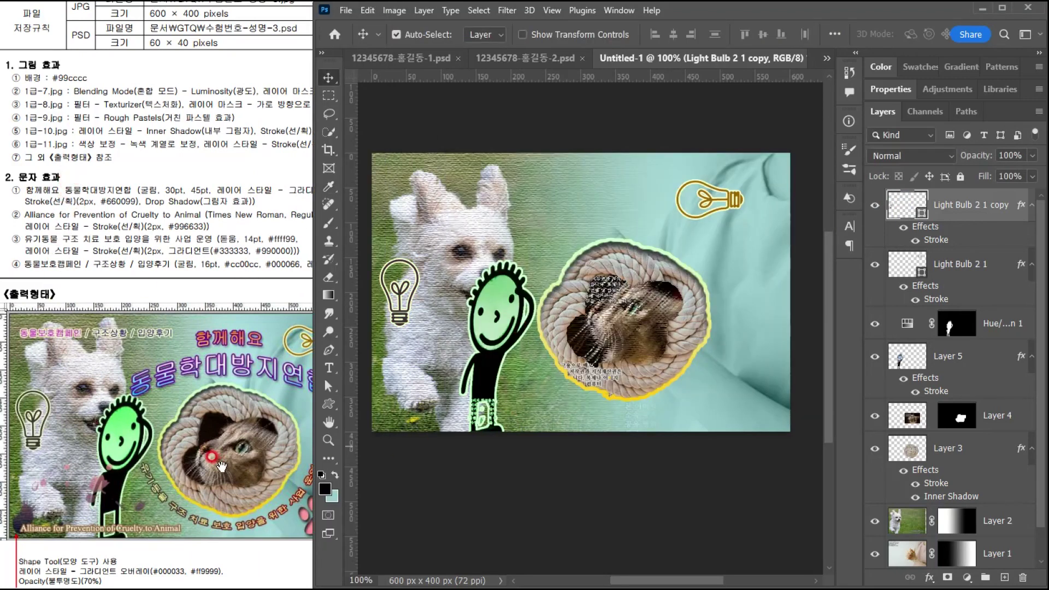
# - Choose the cat paw print from the Animals shapes and draw it about 63 × 63 px in the poster's lower right corner
pyautogui.moveTo(224, 467); pyautogui.dragTo(197, 466)
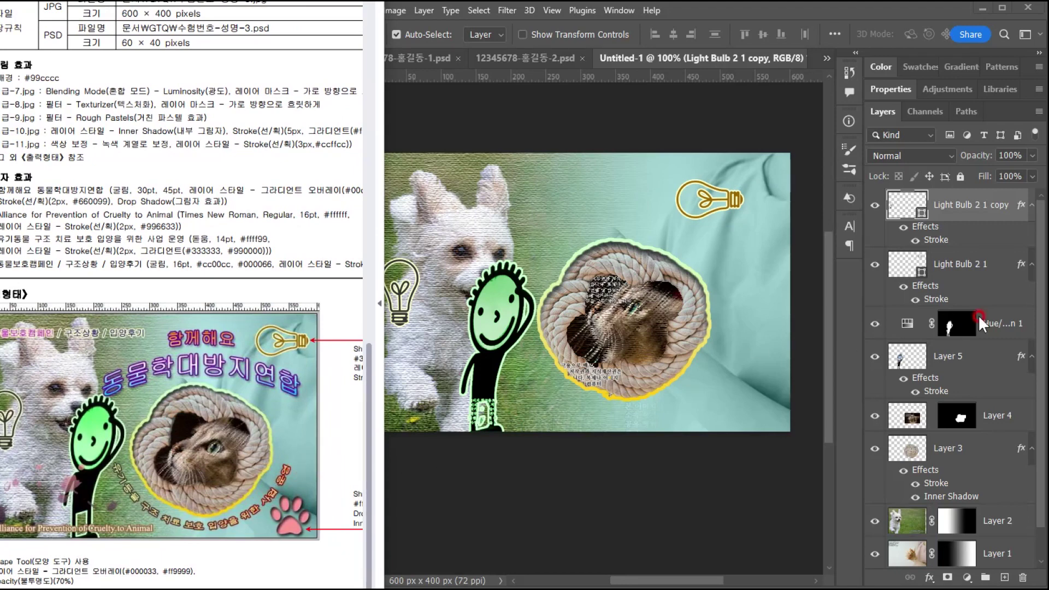
pyautogui.click(952, 211)
pyautogui.click(328, 404)
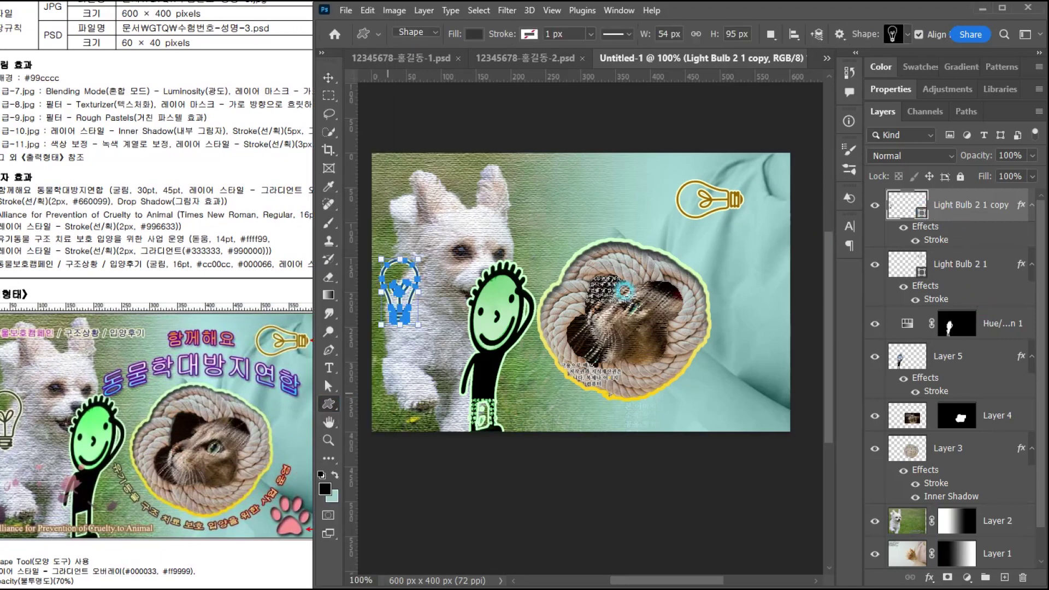
pyautogui.click(894, 37)
pyautogui.moveTo(993, 360); pyautogui.dragTo(994, 325)
pyautogui.scroll(3, 889, 191)
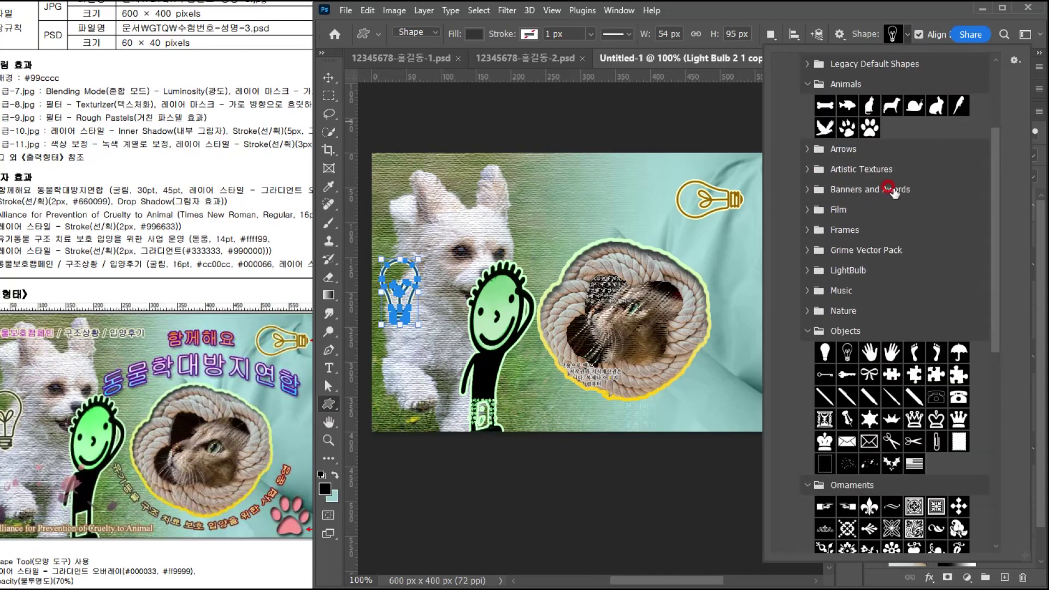
pyautogui.doubleClick(872, 187)
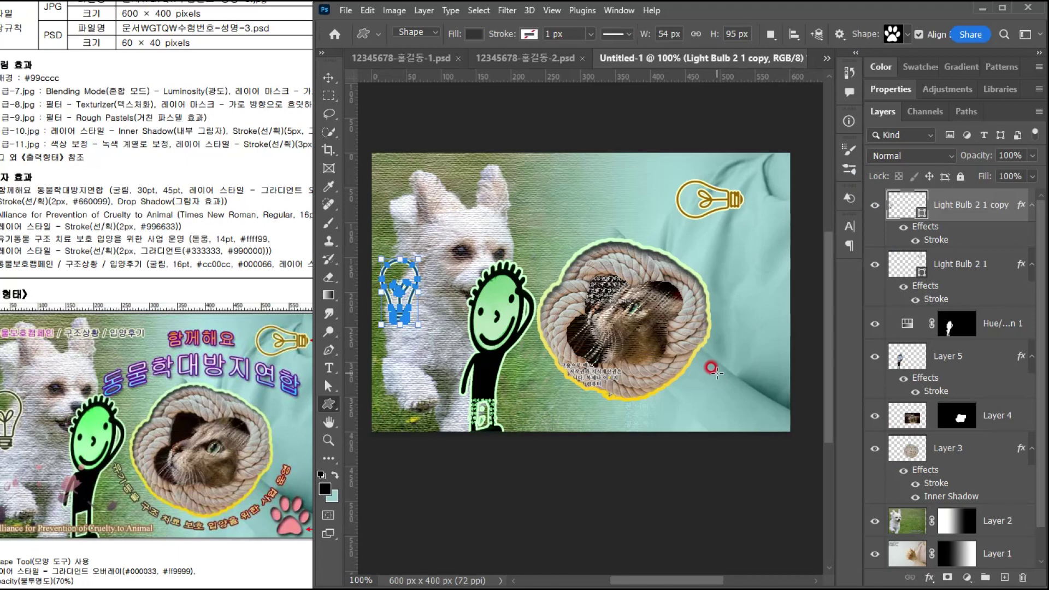
pyautogui.moveTo(718, 373); pyautogui.dragTo(780, 422)
# - Set the paw print's fill color to #ff9999 as specified on the exam sheet
pyautogui.click(897, 506)
pyautogui.doubleClick(896, 507)
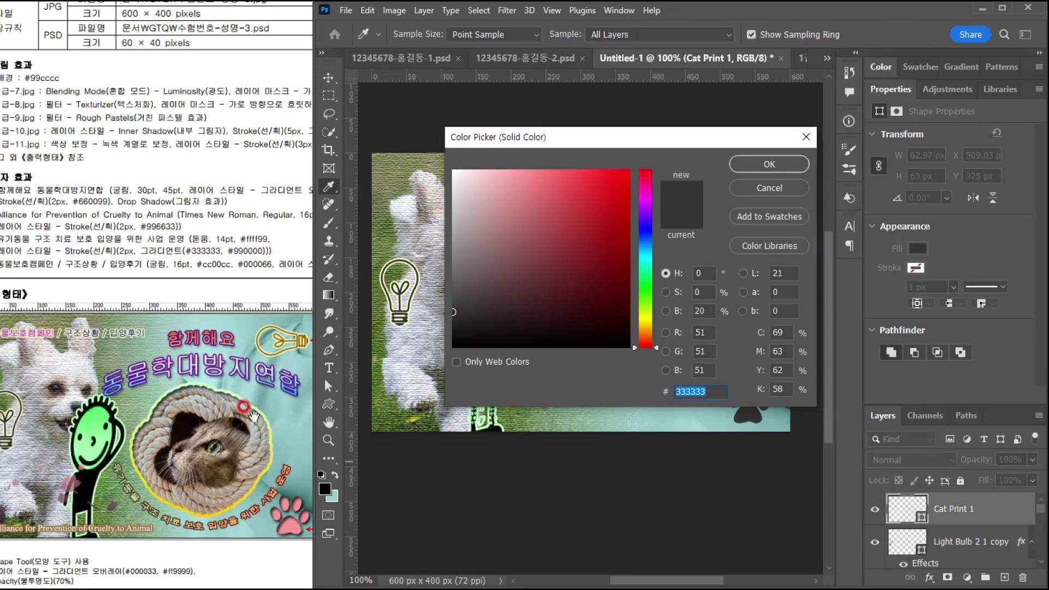
pyautogui.moveTo(210, 389); pyautogui.dragTo(135, 393)
pyautogui.click(204, 496)
pyautogui.moveTo(203, 495); pyautogui.dragTo(176, 496)
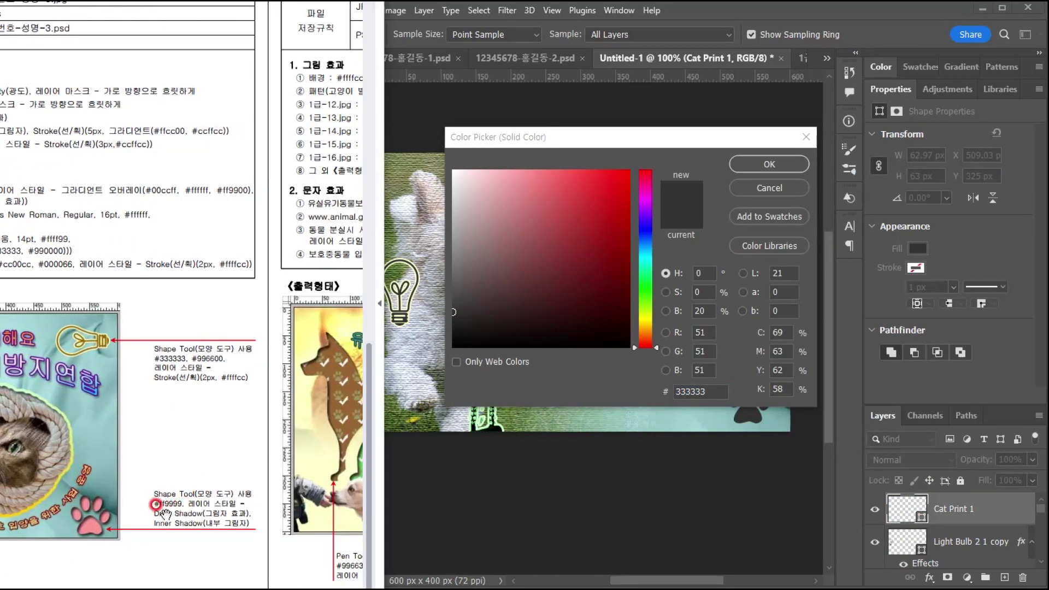
pyautogui.click(716, 431)
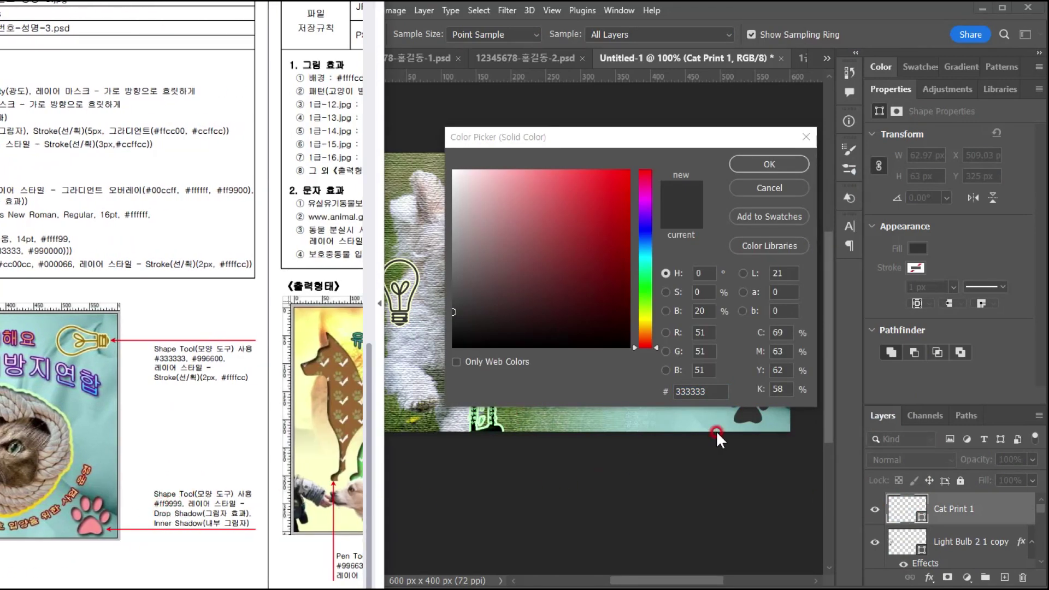
pyautogui.click(707, 391)
pyautogui.write('f99')
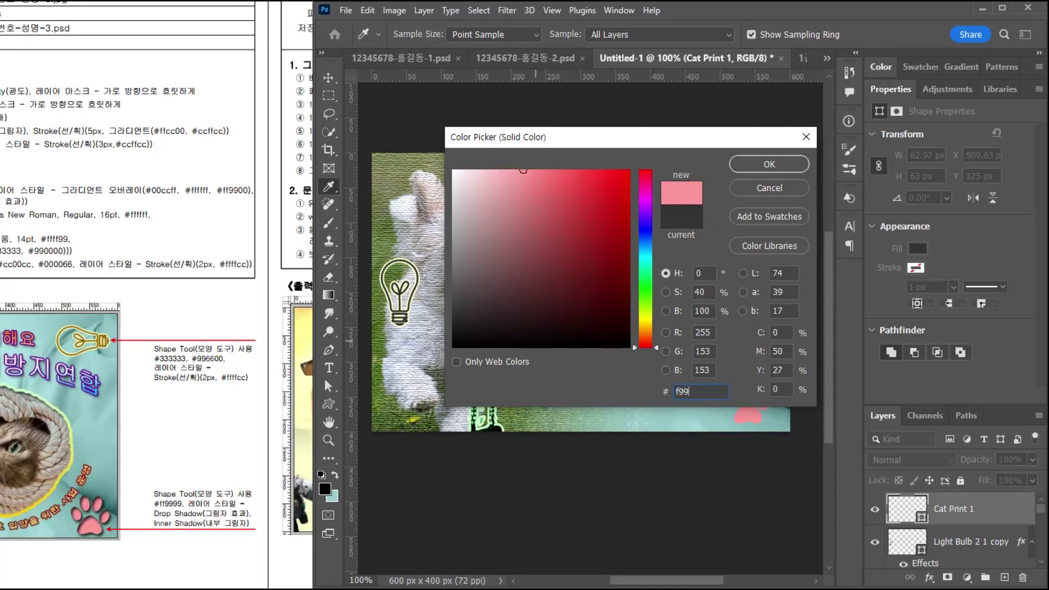
pyautogui.press('Return')
# - Add a Drop Shadow and an Inner Shadow to the paw print layer and apply the layer style
pyautogui.click(1016, 502)
pyautogui.doubleClick(1018, 505)
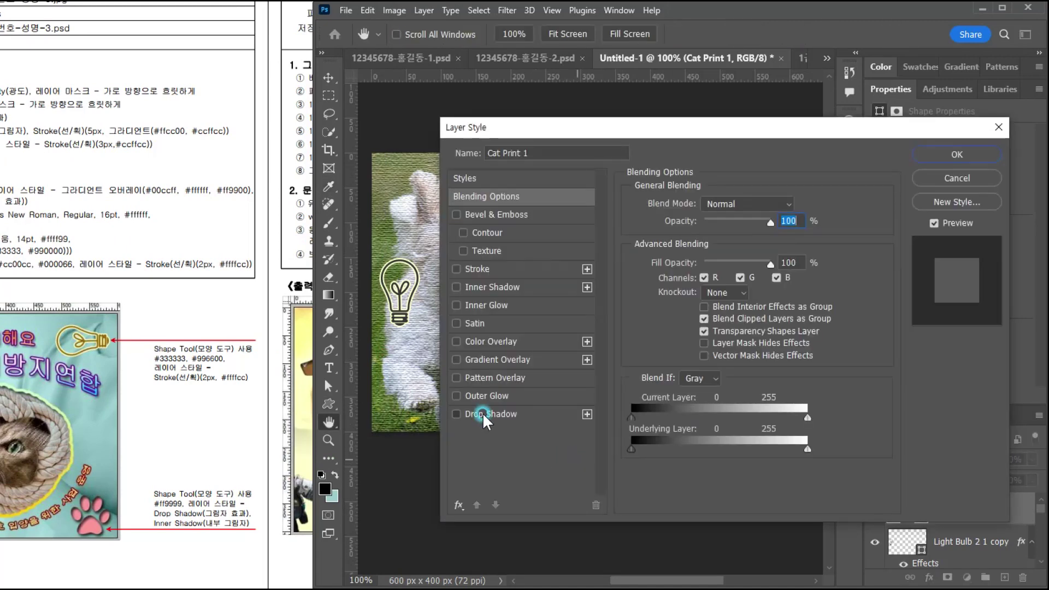
pyautogui.click(483, 415)
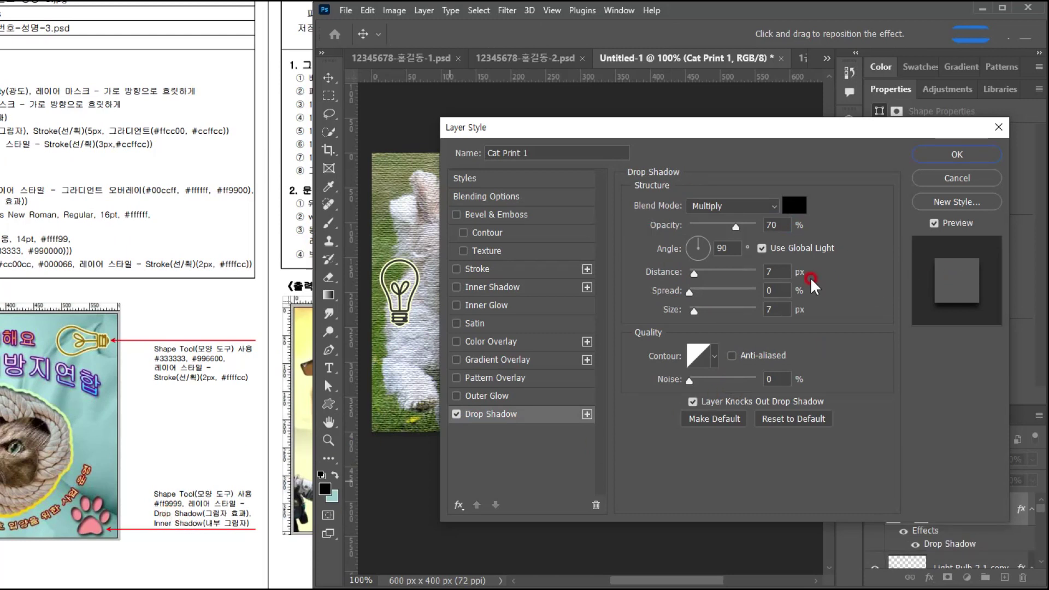
pyautogui.click(536, 286)
pyautogui.click(945, 152)
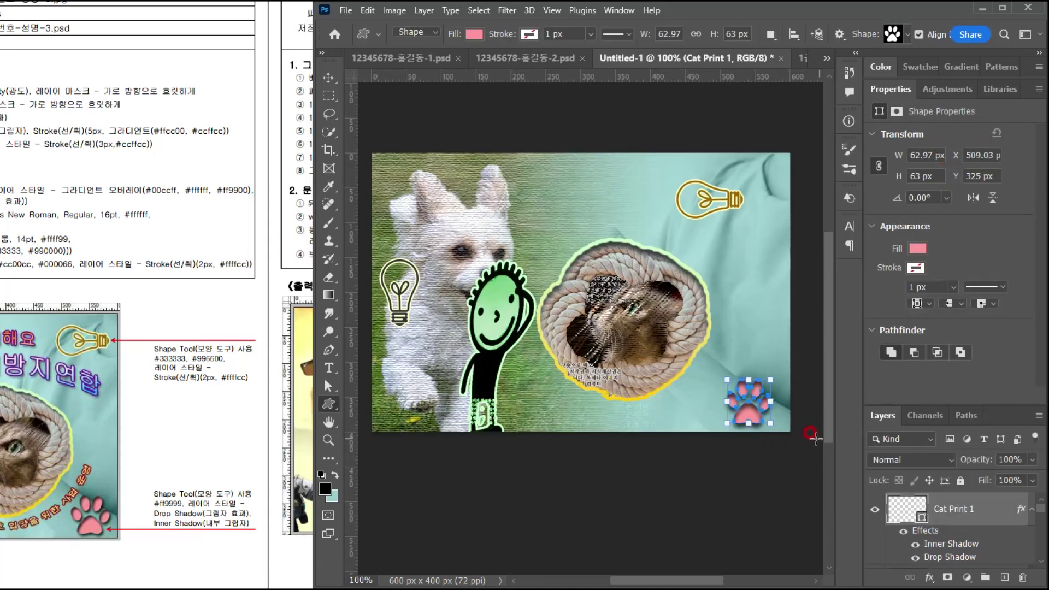
# - Add the horizontal two-line title text "함께해요" / "동물학대방지연합" near the top of the poster
pyautogui.moveTo(137, 459)
pyautogui.mouseDown()
pyautogui.moveTo(274, 463)
pyautogui.moveTo(296, 430)
pyautogui.mouseUp()
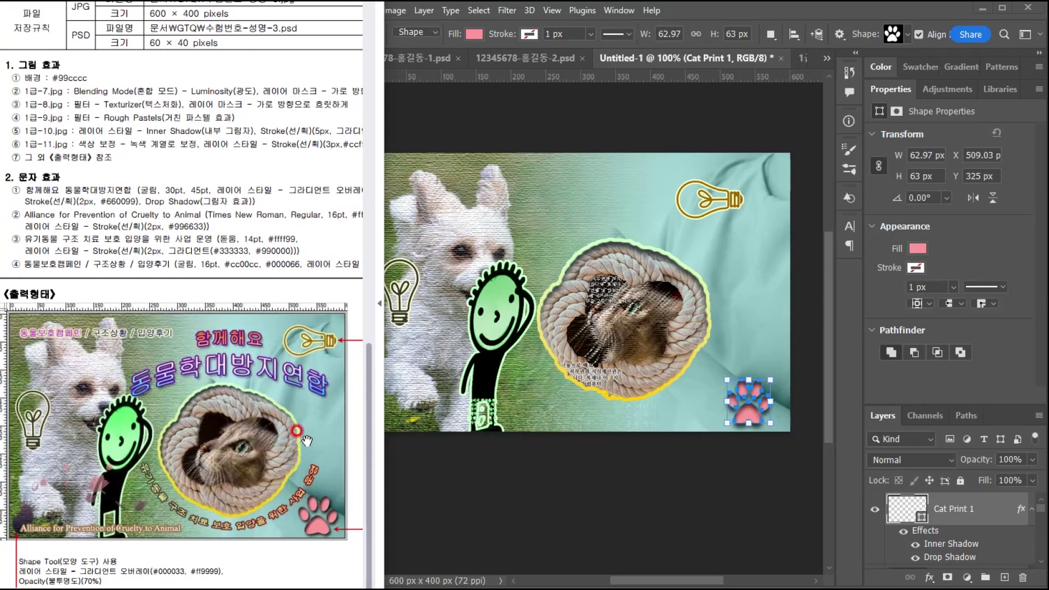
pyautogui.click(655, 55)
pyautogui.click(339, 361)
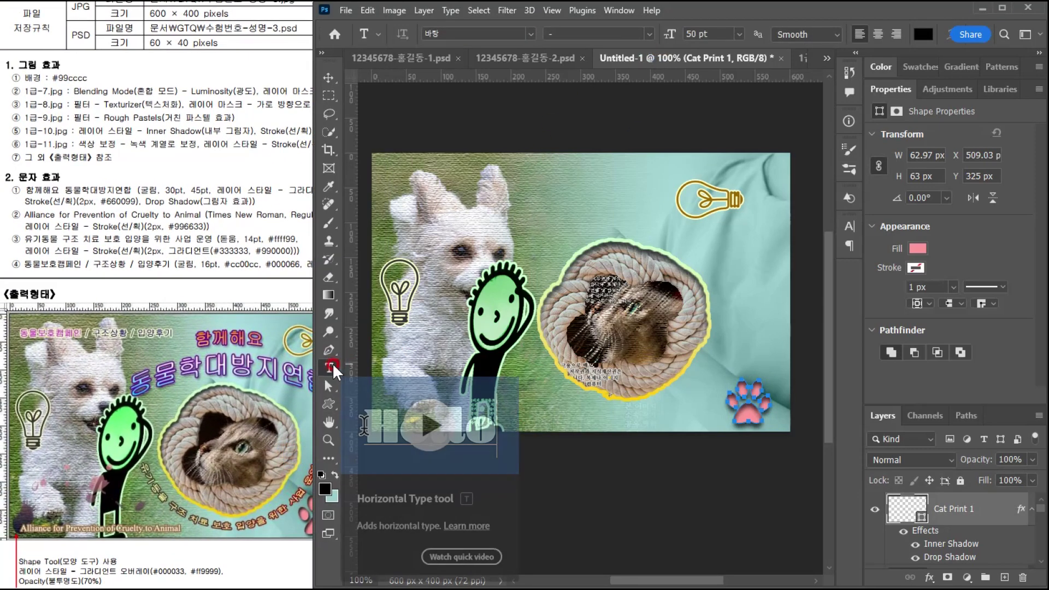
pyautogui.click(11, 195)
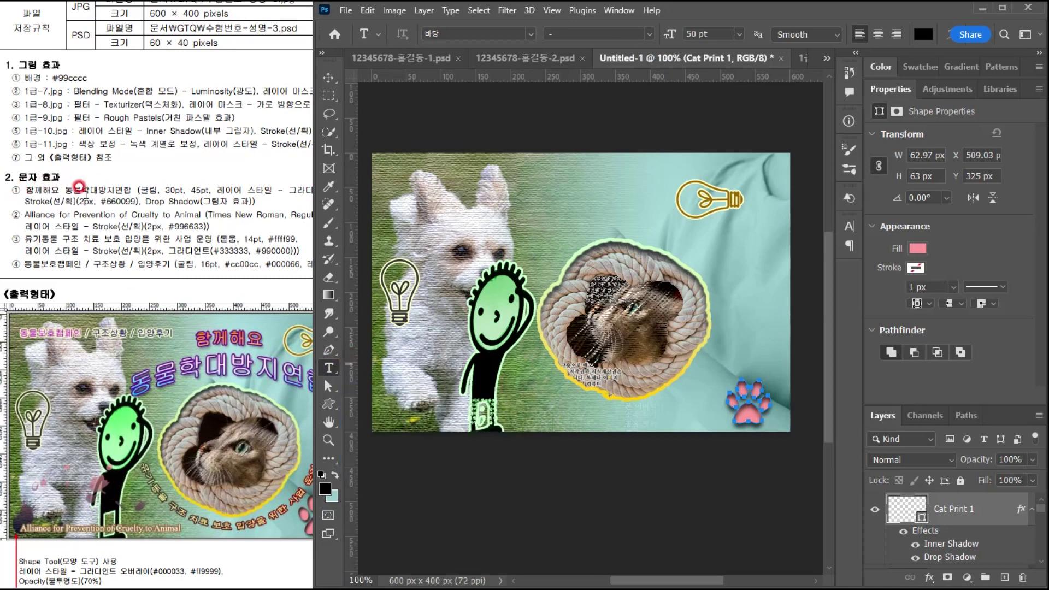
pyautogui.click(570, 196)
pyautogui.click(635, 251)
pyautogui.write('g')
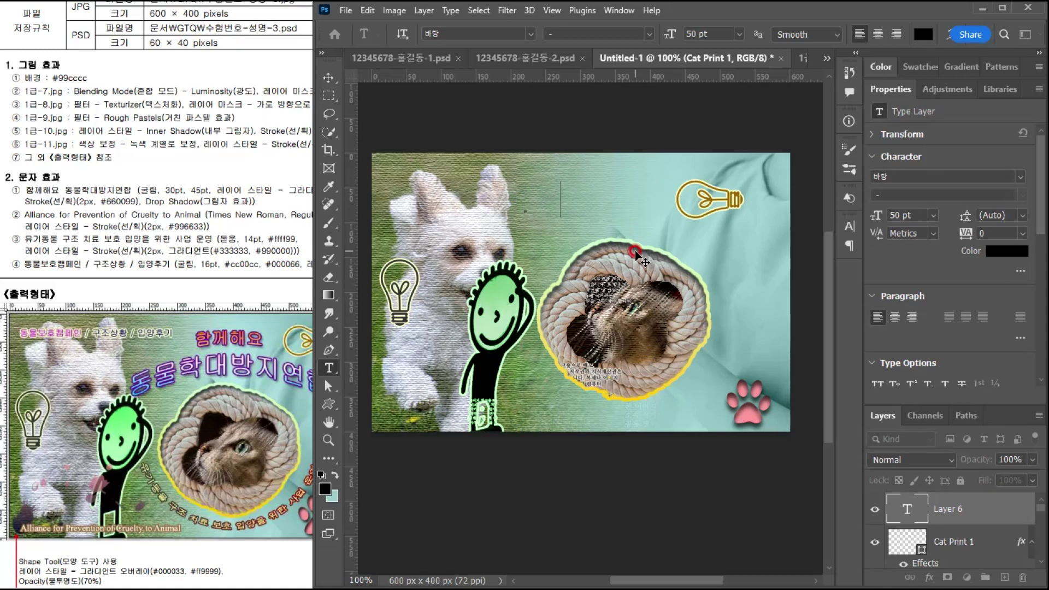
pyautogui.write('함께해요 동물학대방지연합')
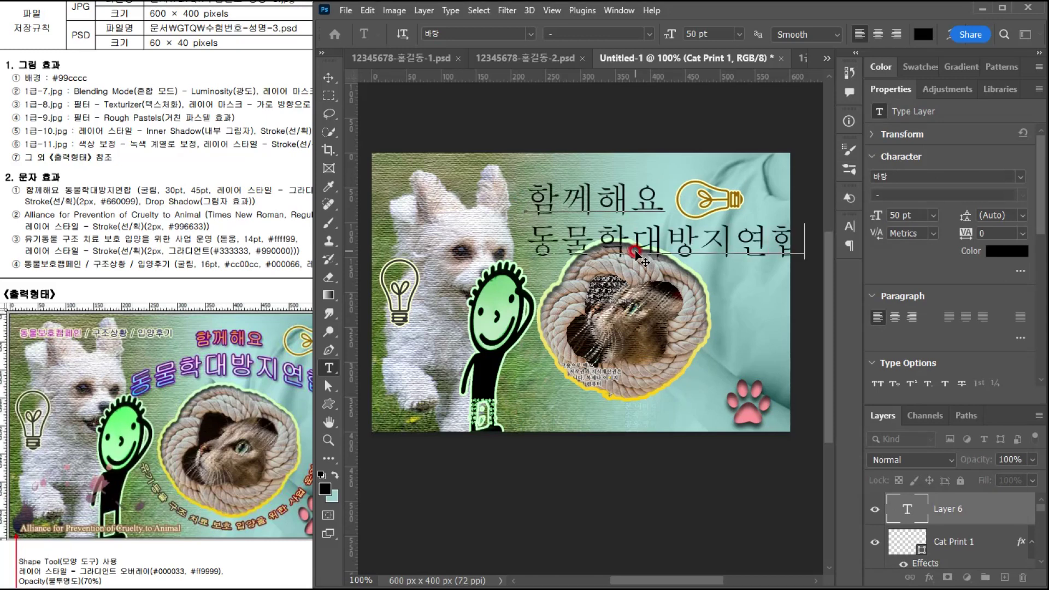
# - Format the whole title text in the 굴림 font at 30 pt with centered alignment
pyautogui.hotkey('ctrl', 'a')
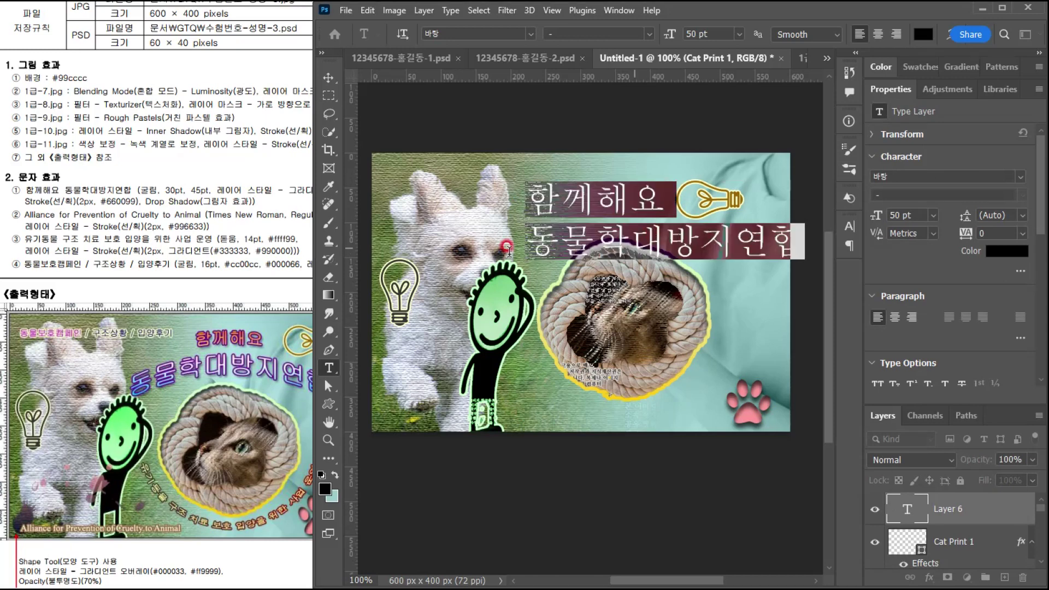
pyautogui.click(530, 33)
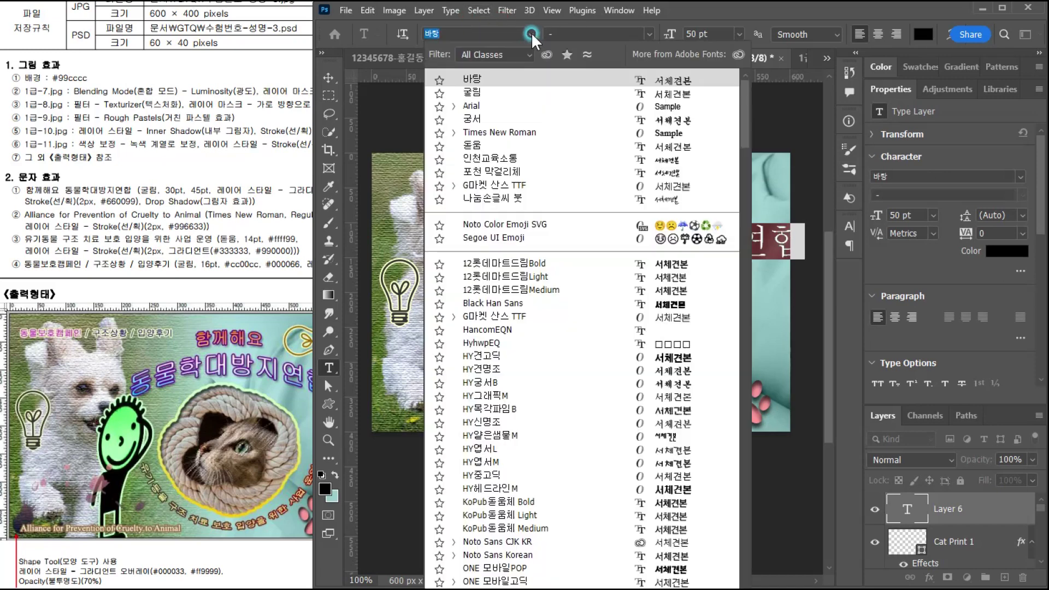
pyautogui.click(480, 94)
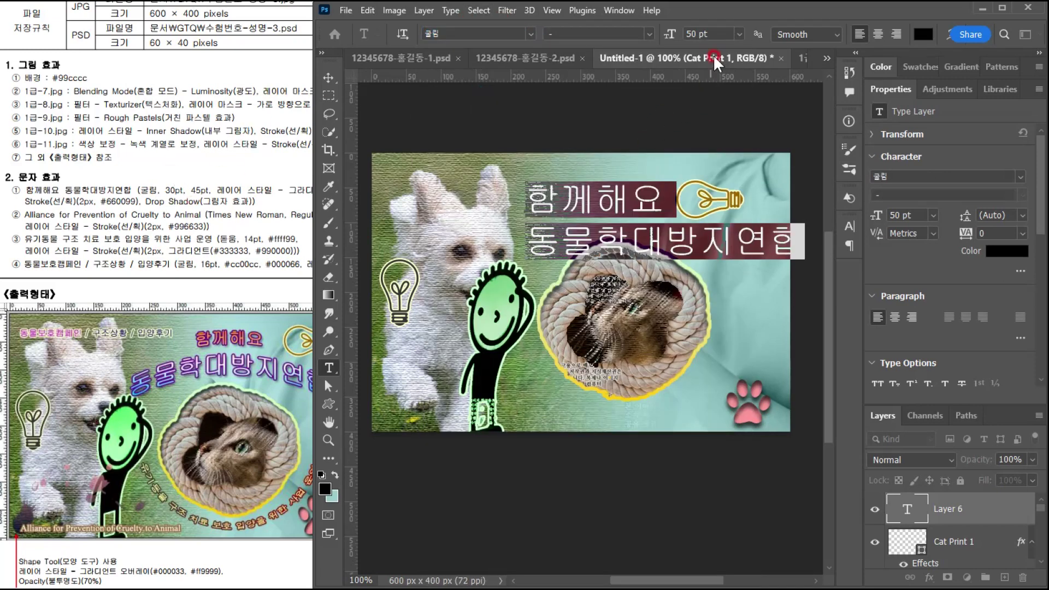
pyautogui.click(707, 34)
pyautogui.write('30')
pyautogui.press('Return')
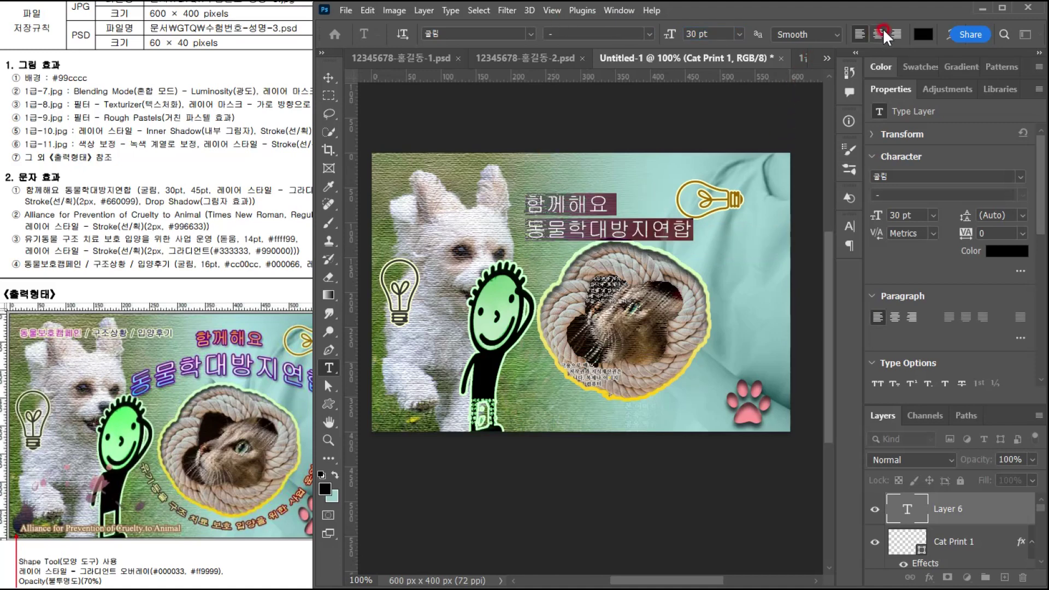
pyautogui.click(879, 34)
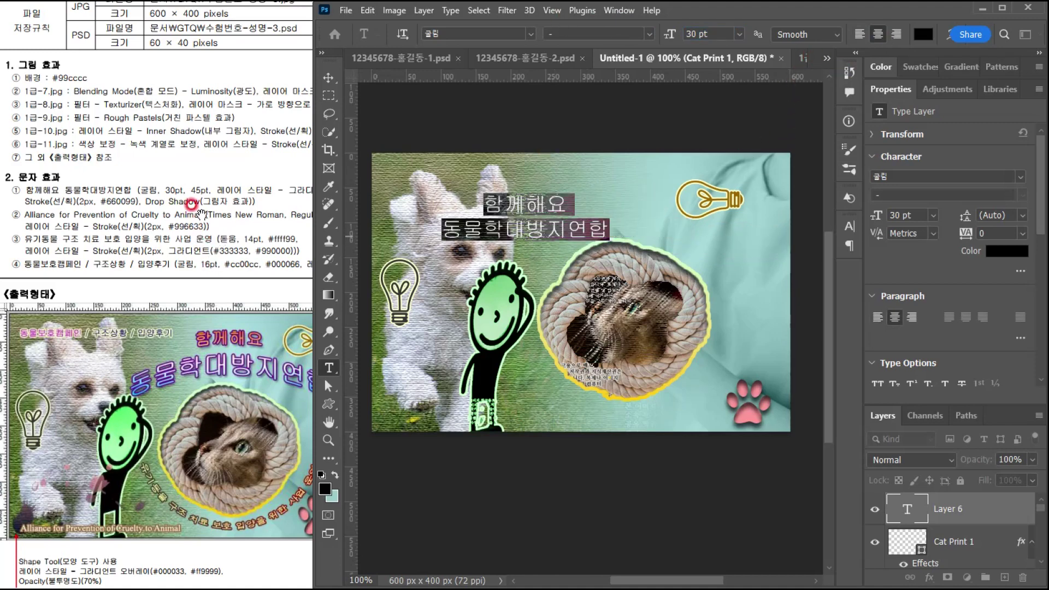
# - Set the title's second line, "동물학대방지연합", to 45 pt
pyautogui.moveTo(436, 228); pyautogui.dragTo(611, 228)
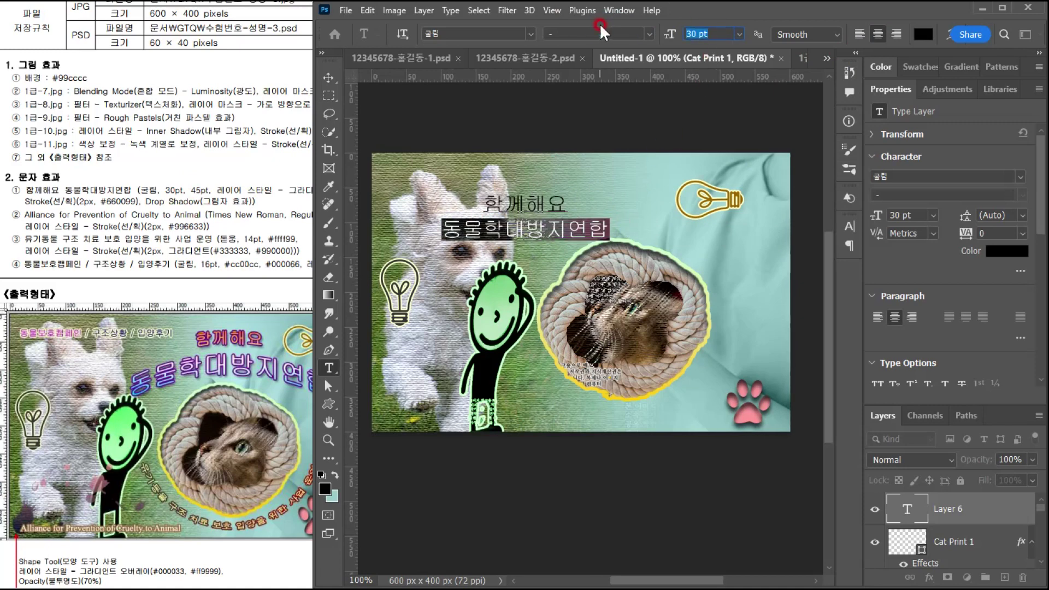
pyautogui.write('45')
pyautogui.press('Return')
pyautogui.click(663, 62)
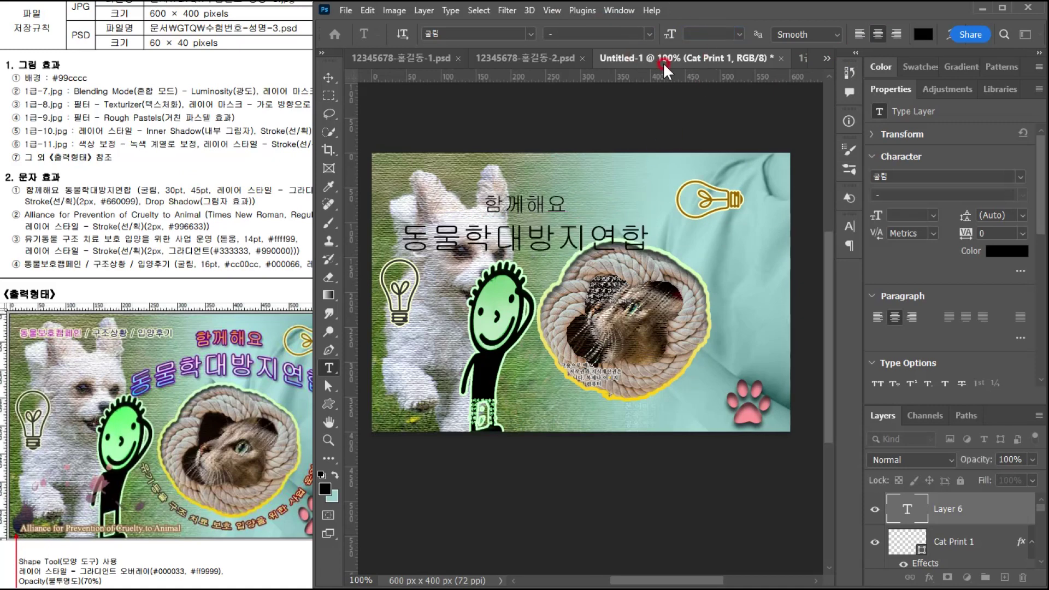
# - Add a Gradient Overlay to the title text layer and consult the exam sheet for its specified colors
pyautogui.click(262, 228)
pyautogui.moveTo(272, 238); pyautogui.dragTo(146, 229)
pyautogui.click(960, 252)
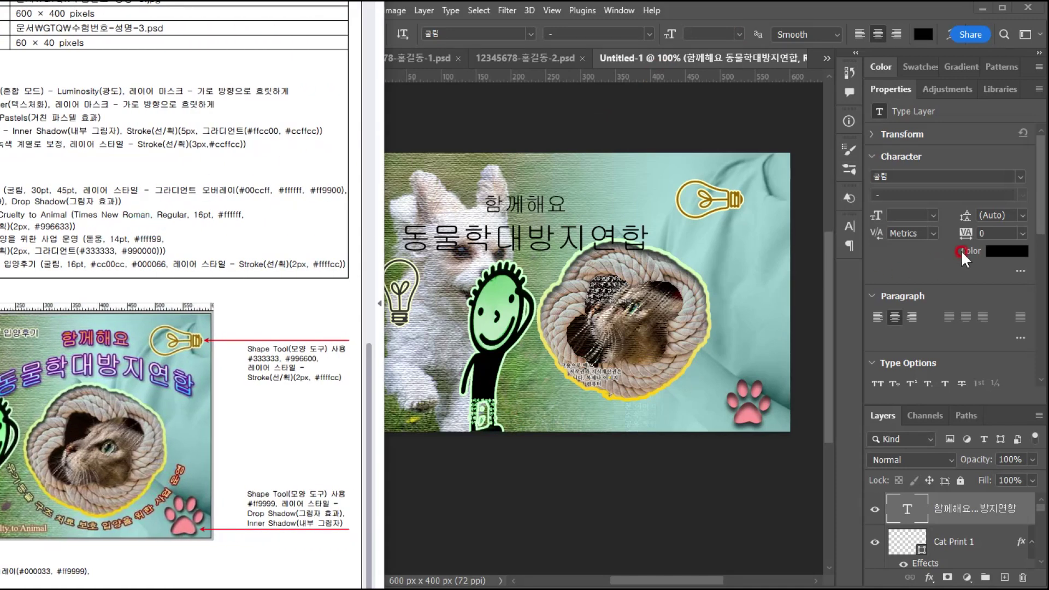
pyautogui.doubleClick(891, 89)
pyautogui.click(928, 577)
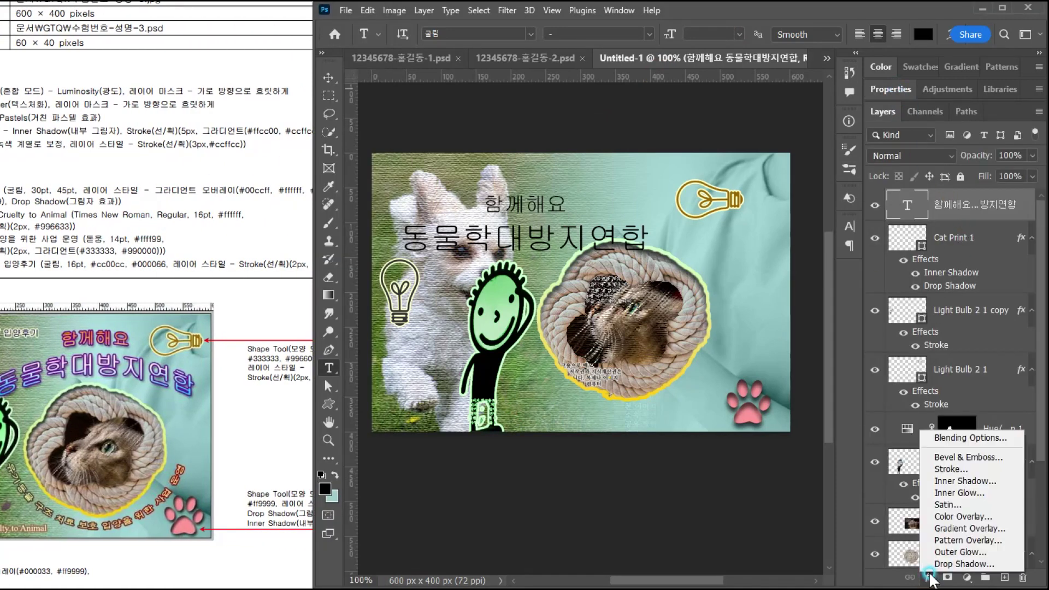
pyautogui.click(648, 312)
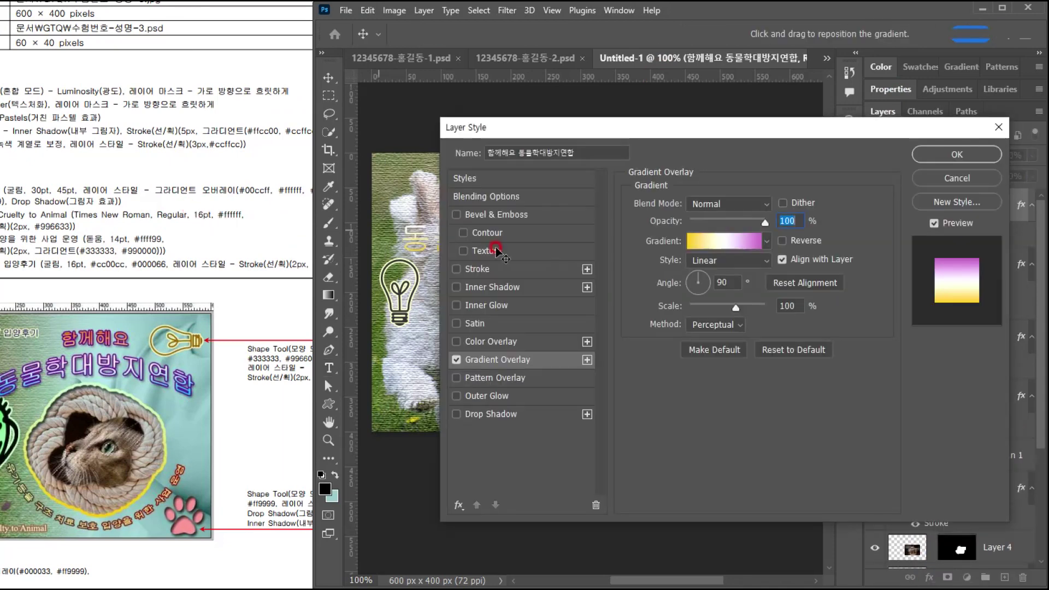
pyautogui.moveTo(257, 197); pyautogui.dragTo(194, 192)
pyautogui.click(726, 125)
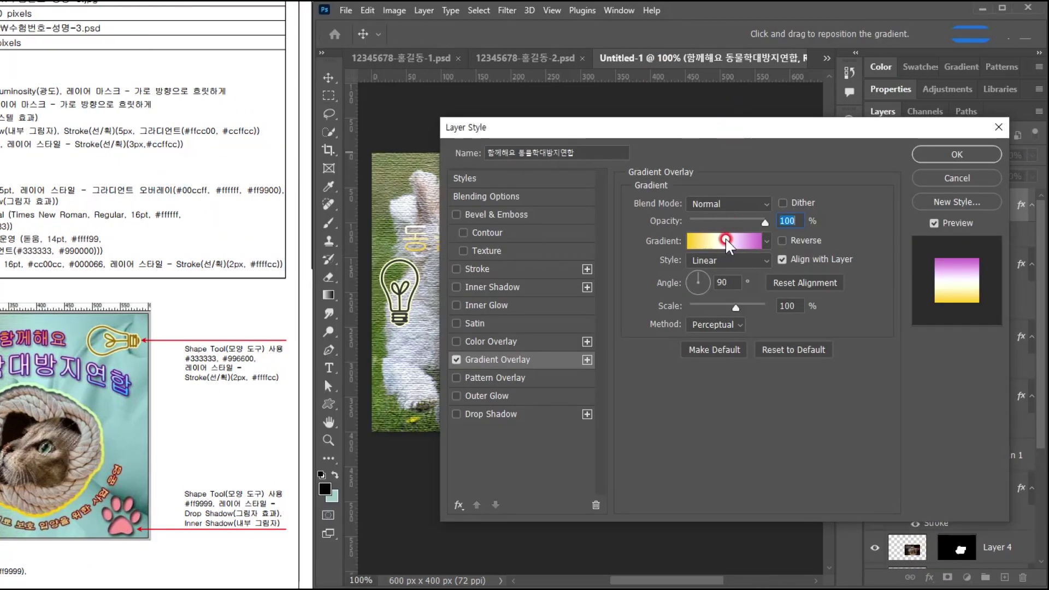
# - Set the title overlay's gradient stops to #00ccff, #ffffff and #ff9900 and confirm the gradient
pyautogui.click(725, 239)
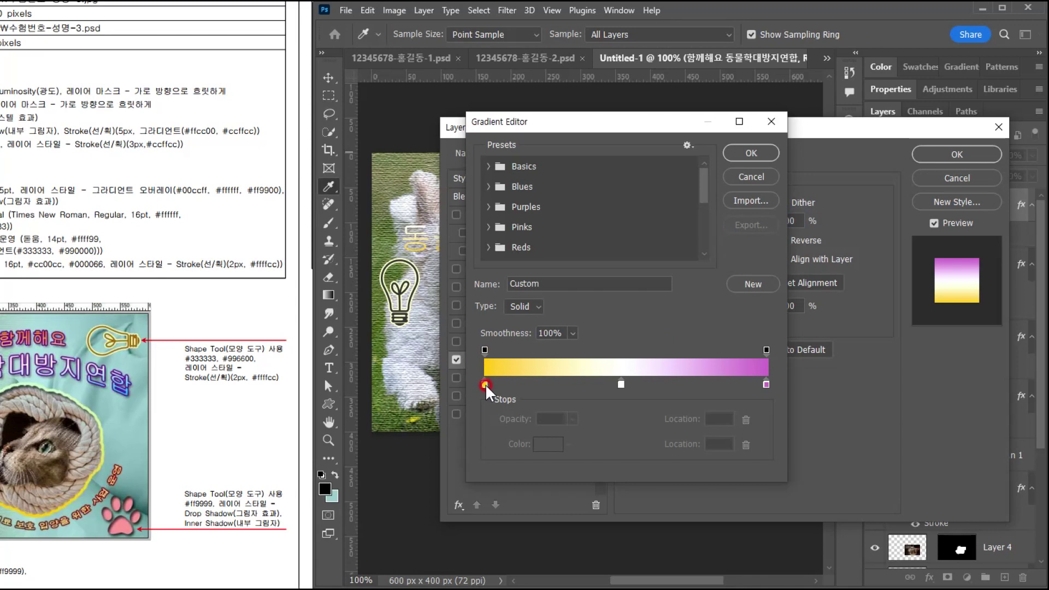
pyautogui.doubleClick(484, 384)
pyautogui.press('BackSpace')
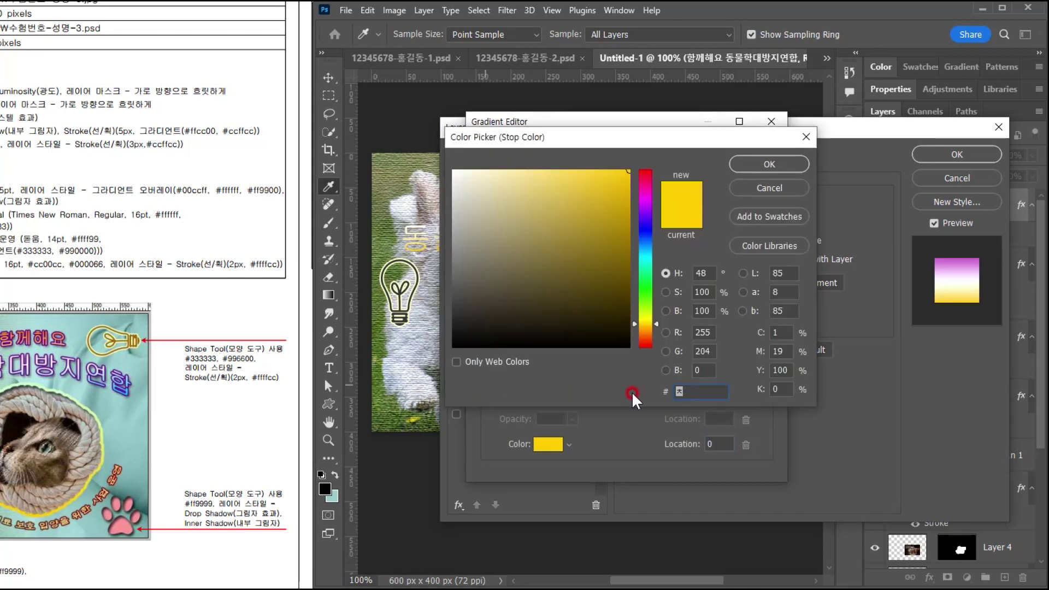
pyautogui.write('00ccff')
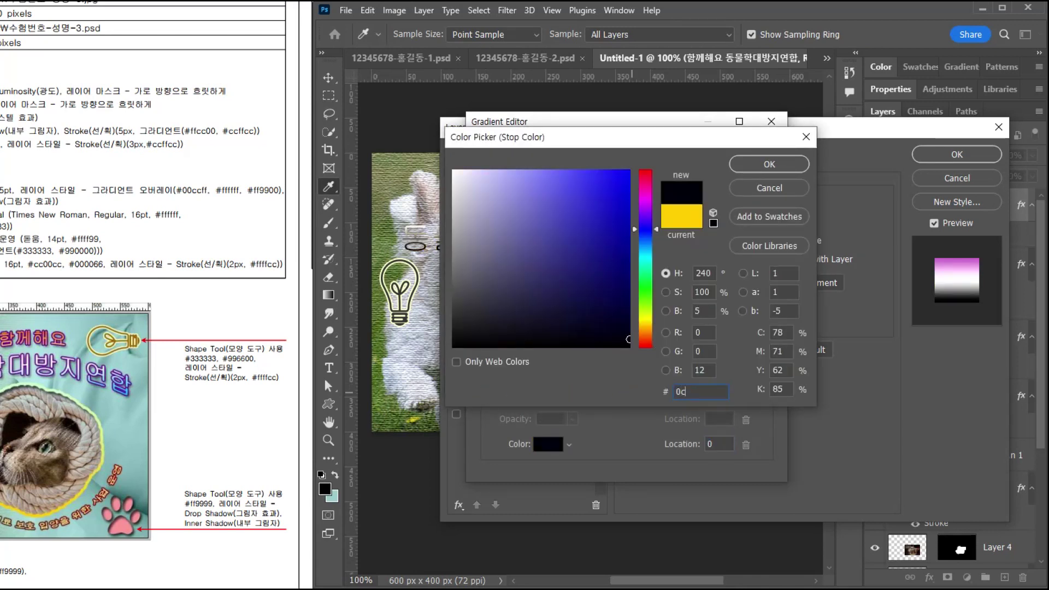
pyautogui.press('Return')
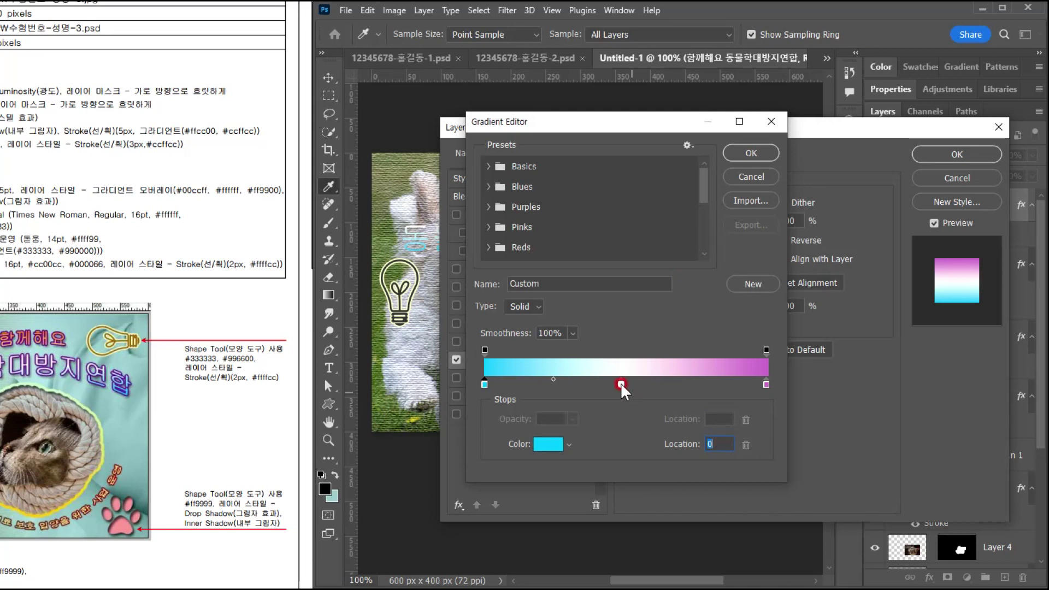
pyautogui.doubleClick(621, 384)
pyautogui.write('ffffff')
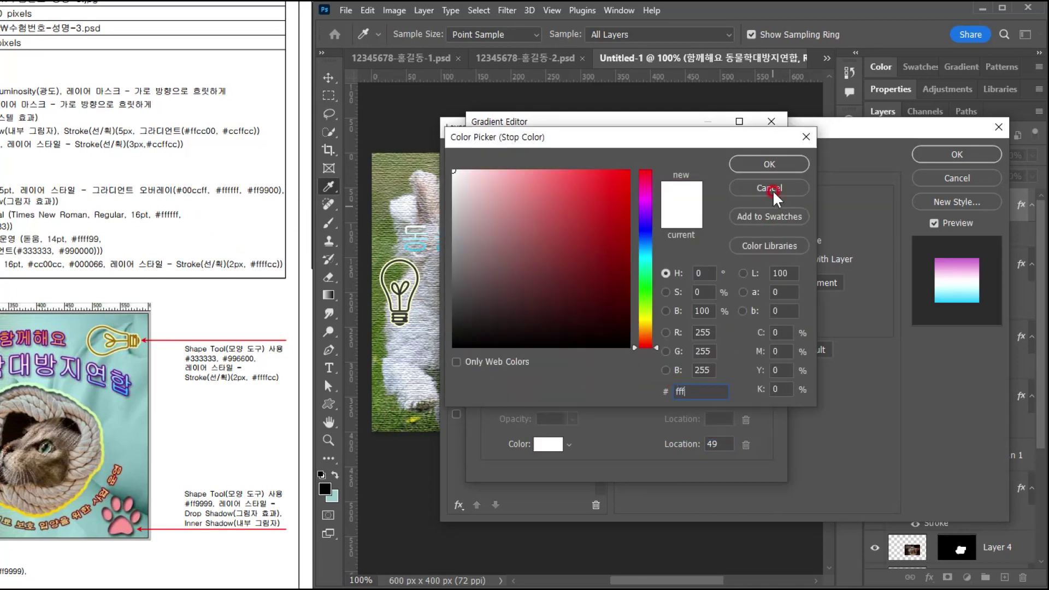
pyautogui.click(769, 164)
pyautogui.doubleClick(767, 384)
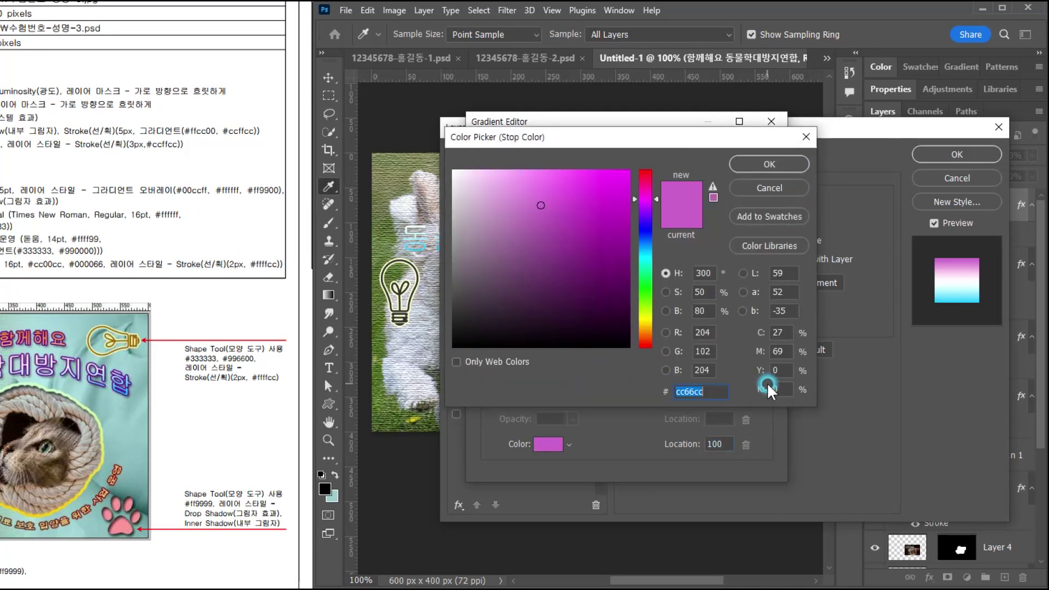
pyautogui.write('ff9900')
pyautogui.press('Return')
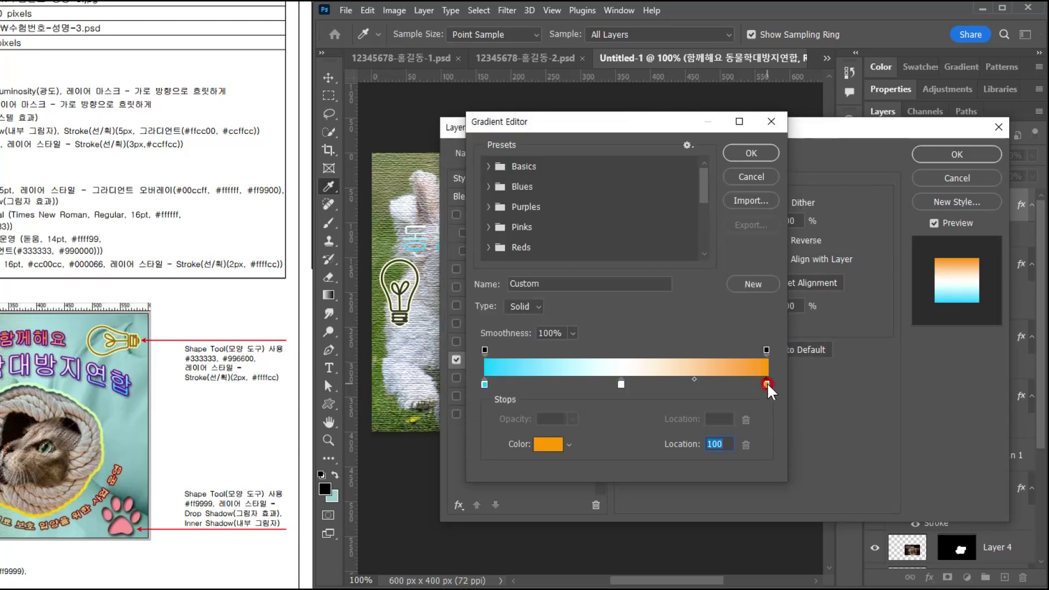
pyautogui.click(747, 150)
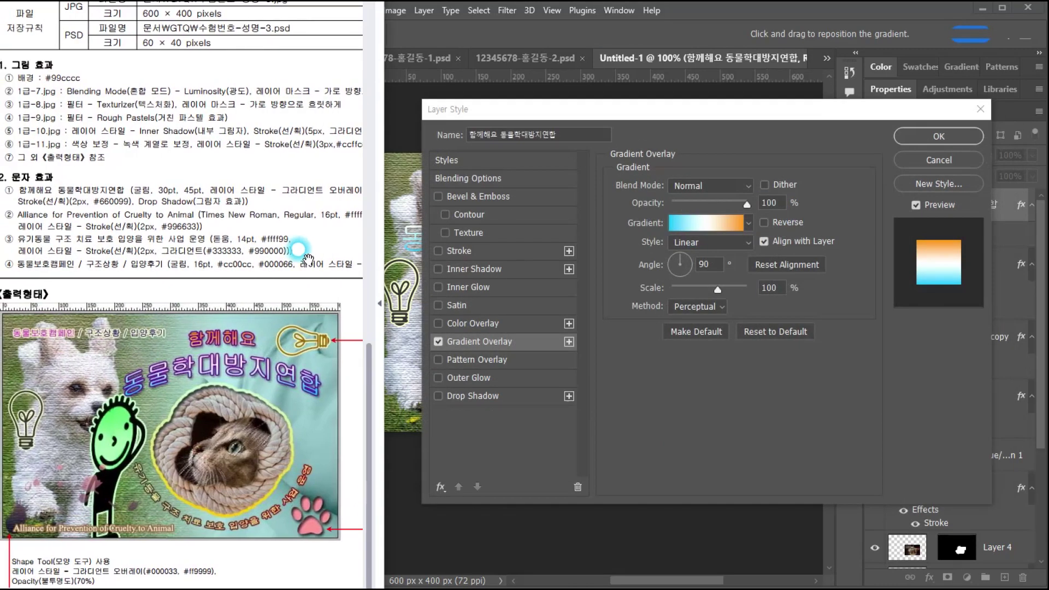
# - Add a 2 px outside Stroke in #660099 to the title text and apply the layer style
pyautogui.click(460, 247)
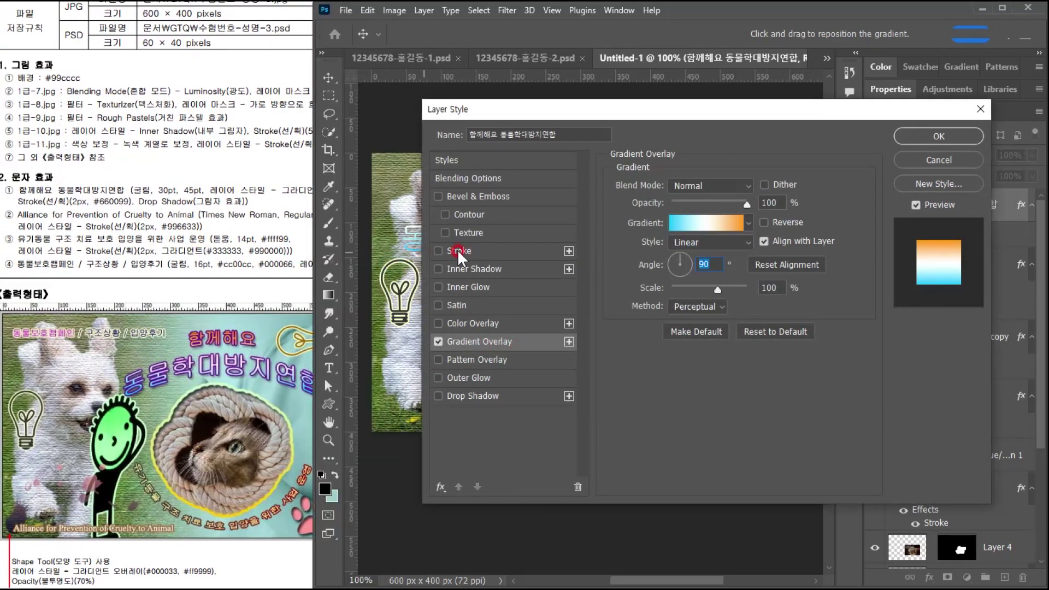
pyautogui.click(458, 249)
pyautogui.click(126, 202)
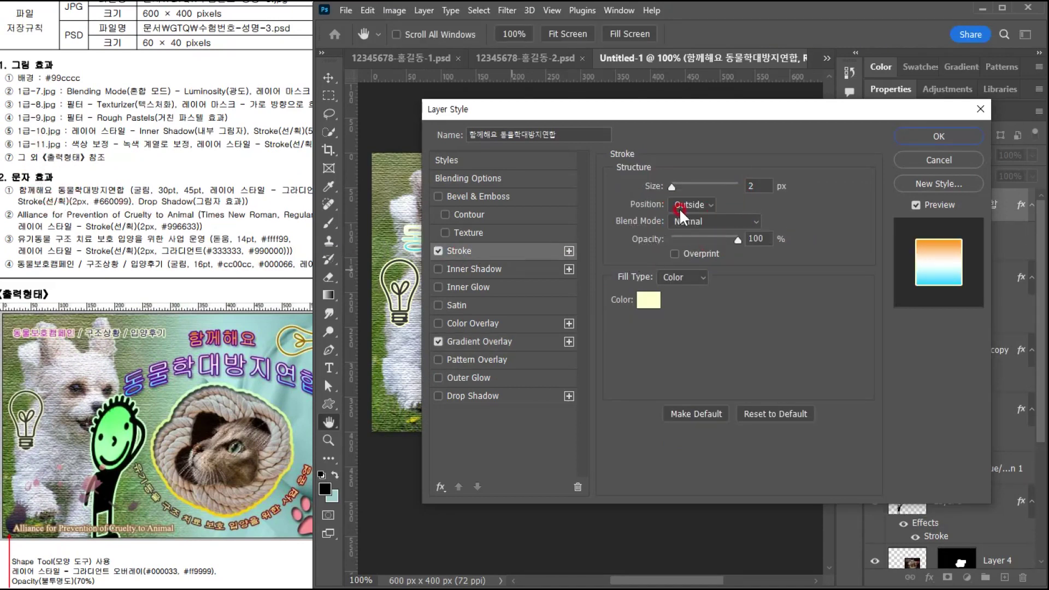
pyautogui.click(649, 306)
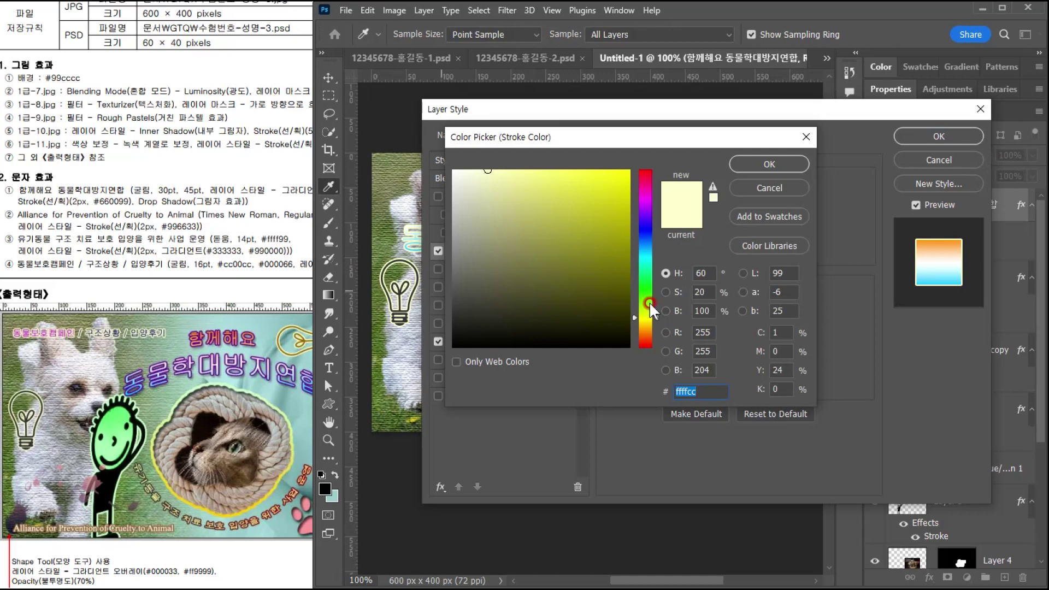
pyautogui.write('660099')
pyautogui.press('Return')
pyautogui.click(614, 116)
pyautogui.moveTo(613, 117); pyautogui.dragTo(533, 319)
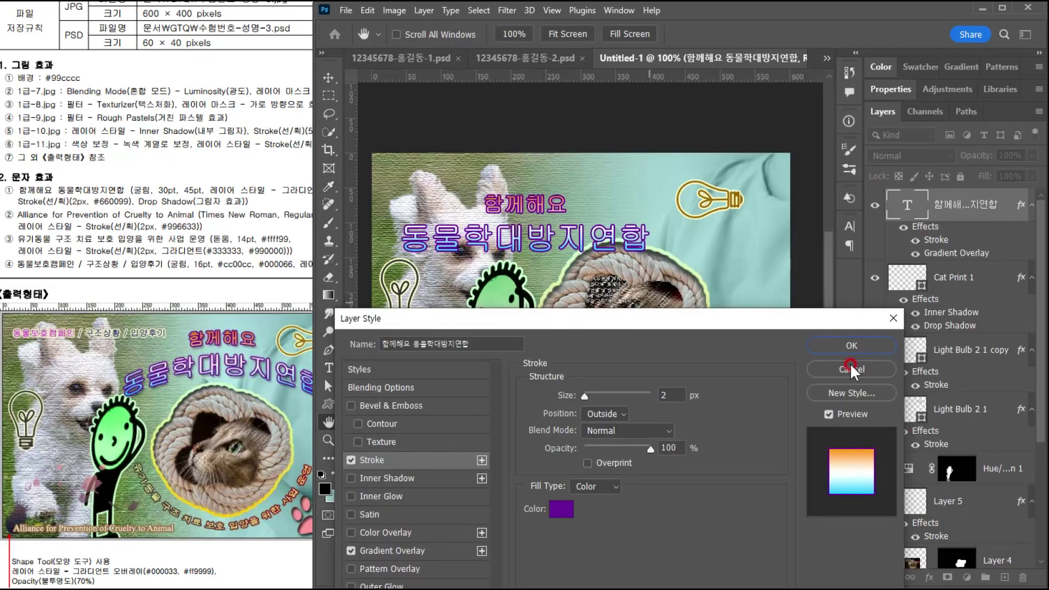
pyautogui.click(853, 344)
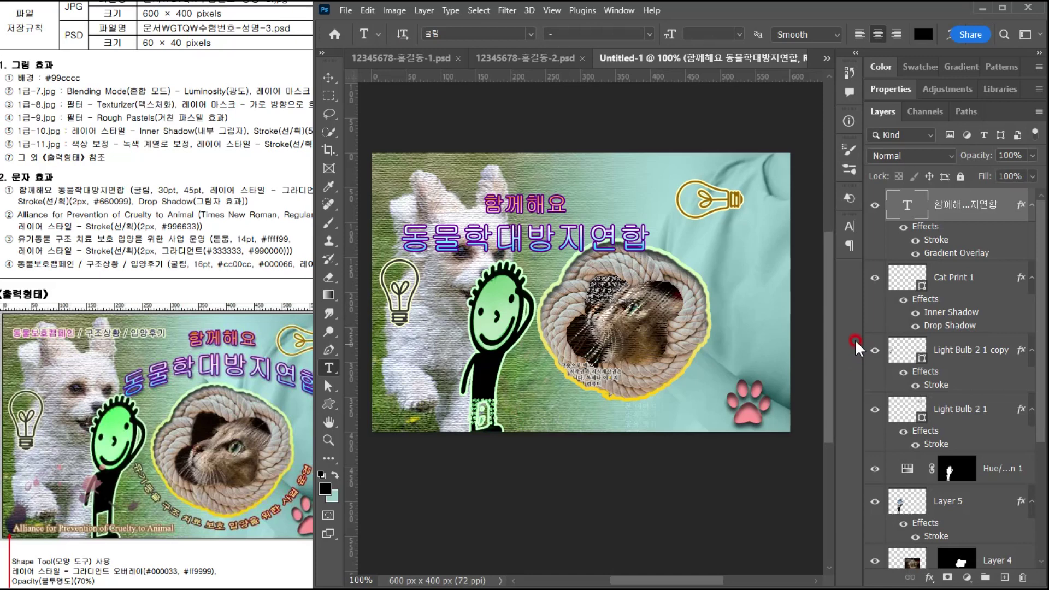
# - Warp the title text with a horizontal Arch at +30% bend and reposition it above the rope ring
pyautogui.click(946, 34)
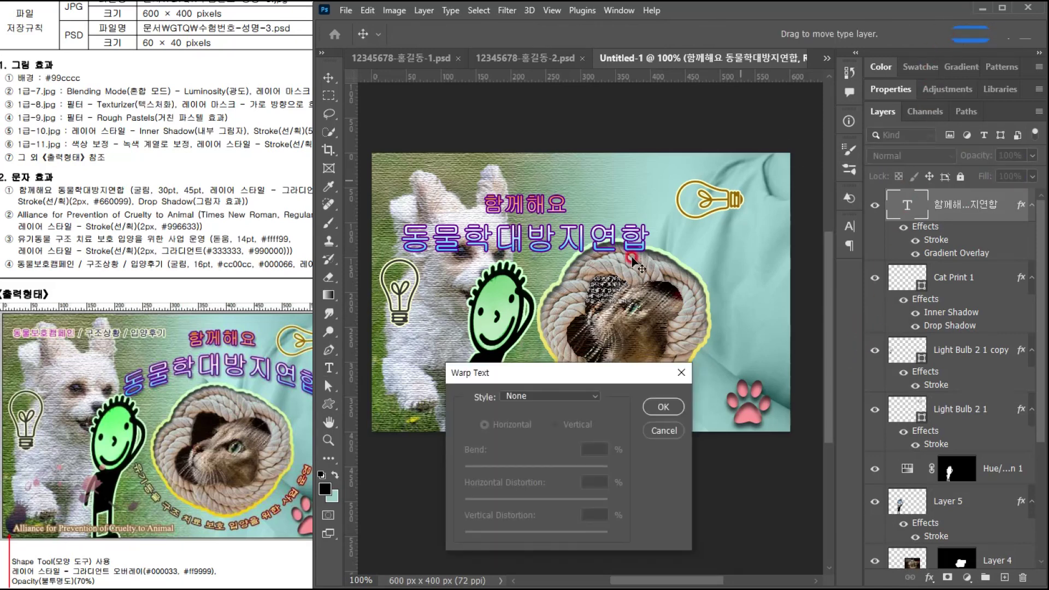
pyautogui.click(513, 295)
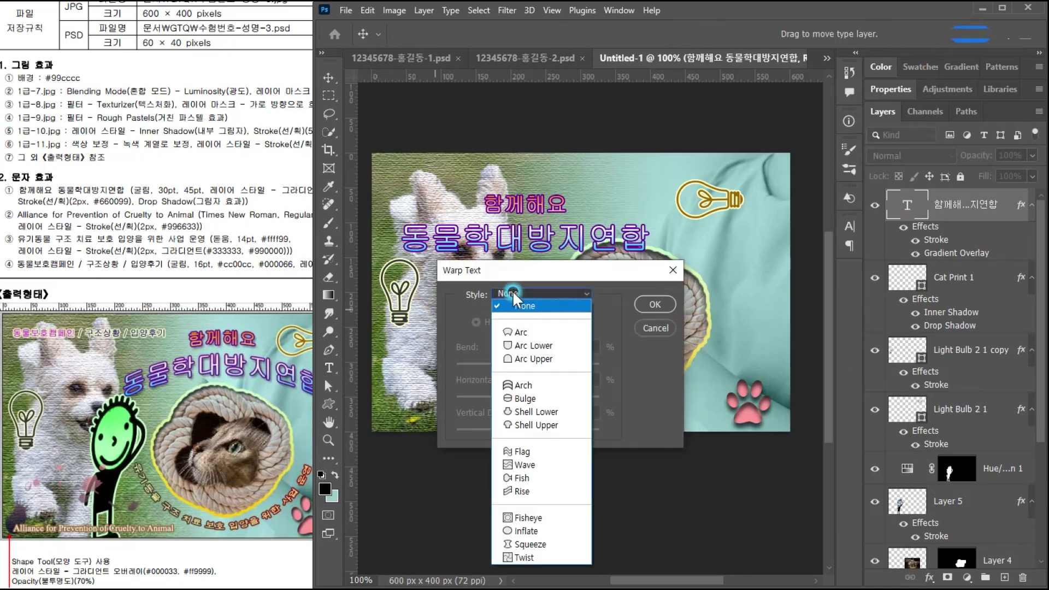
pyautogui.click(511, 385)
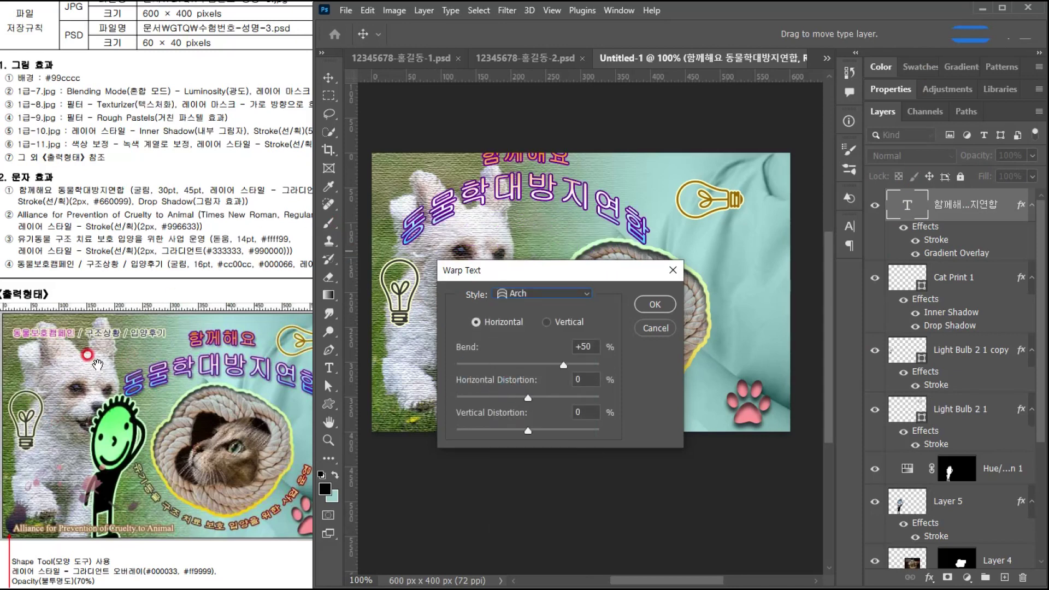
pyautogui.moveTo(534, 270); pyautogui.dragTo(544, 269)
pyautogui.moveTo(572, 365); pyautogui.dragTo(554, 365)
pyautogui.moveTo(535, 210); pyautogui.dragTo(623, 213)
pyautogui.click(576, 363)
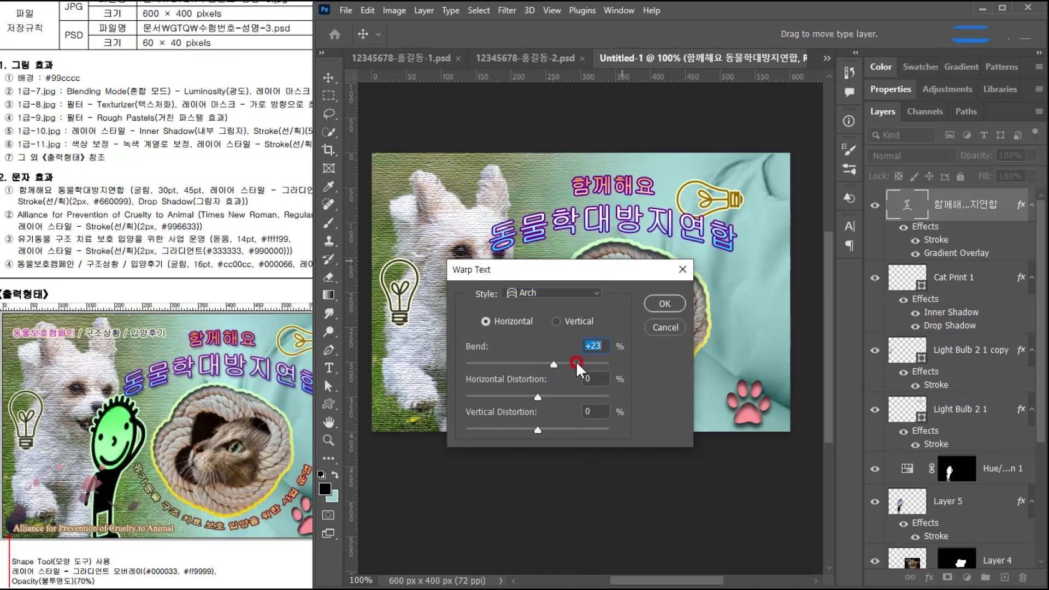
pyautogui.moveTo(553, 367); pyautogui.dragTo(559, 365)
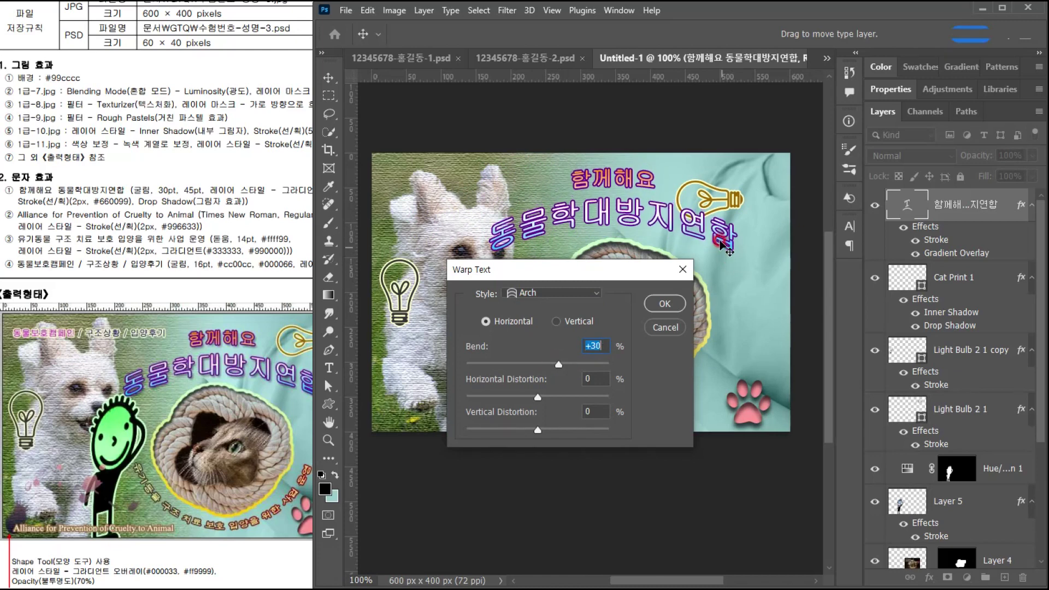
pyautogui.moveTo(717, 239); pyautogui.dragTo(714, 247)
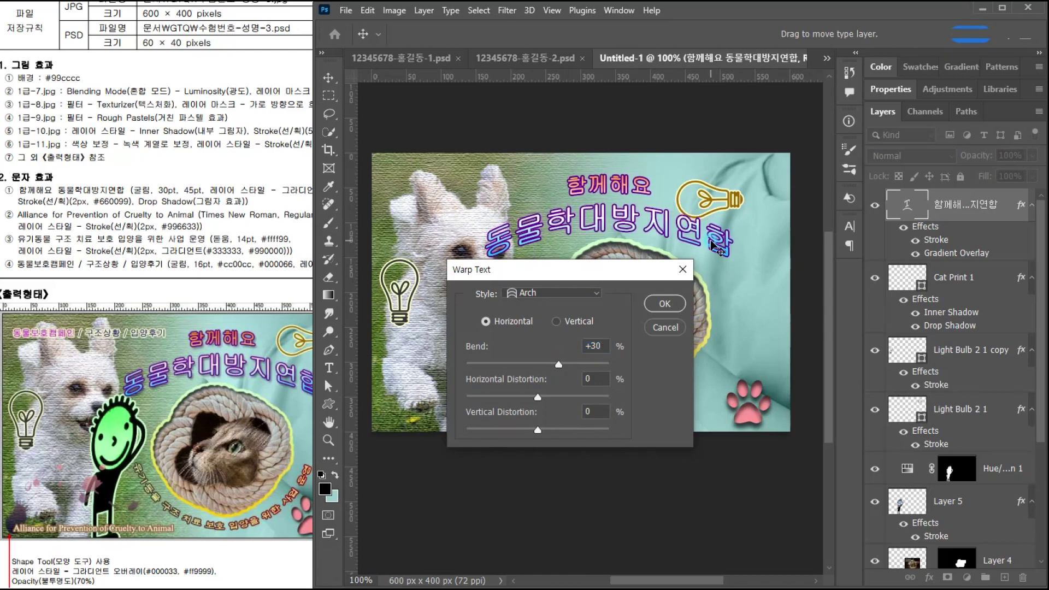
pyautogui.click(664, 303)
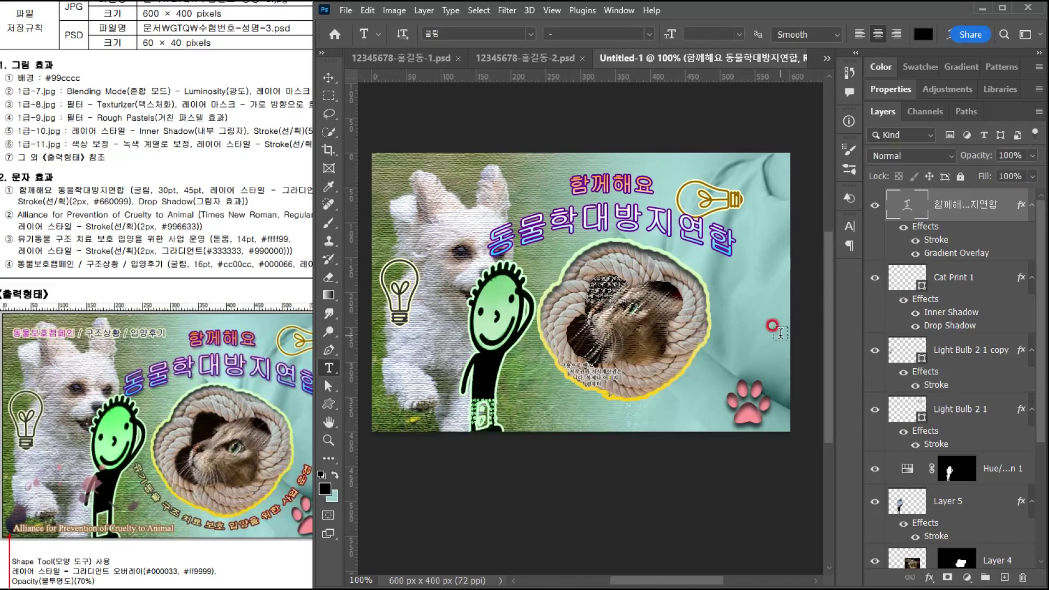
# - Shift the sideways light bulb and the warped title toward the poster's upper-right corner to match the exam sheet layout
pyautogui.scroll(-1, 544, 287)
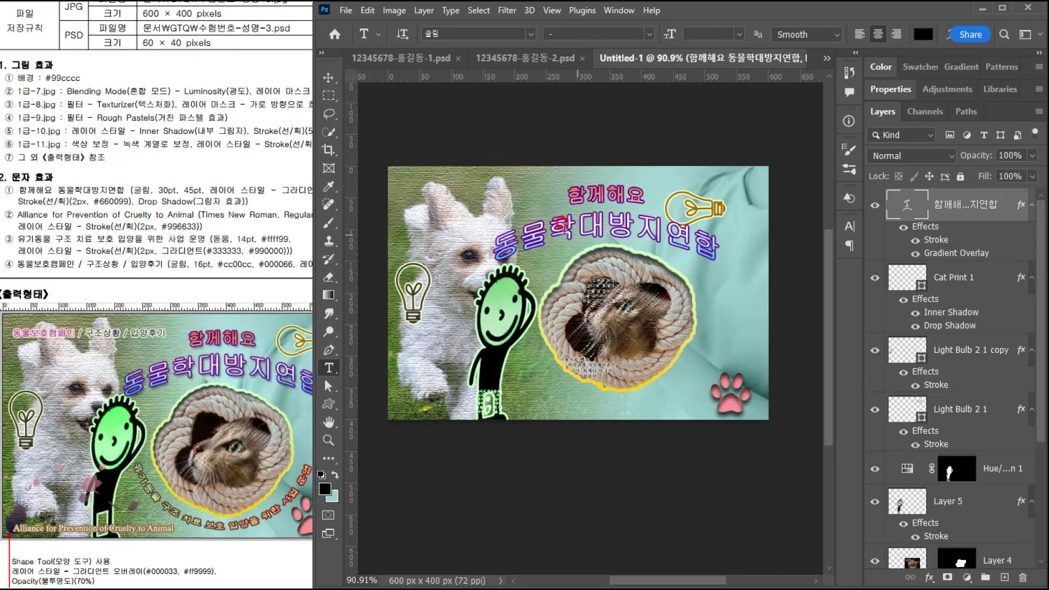
pyautogui.click(328, 77)
pyautogui.click(298, 329)
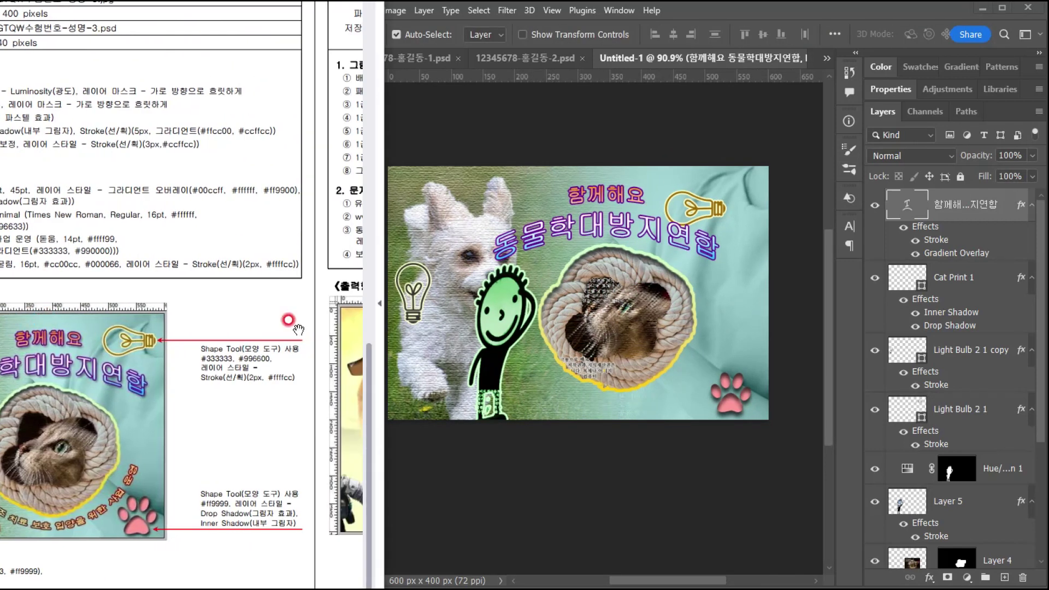
pyautogui.click(718, 208)
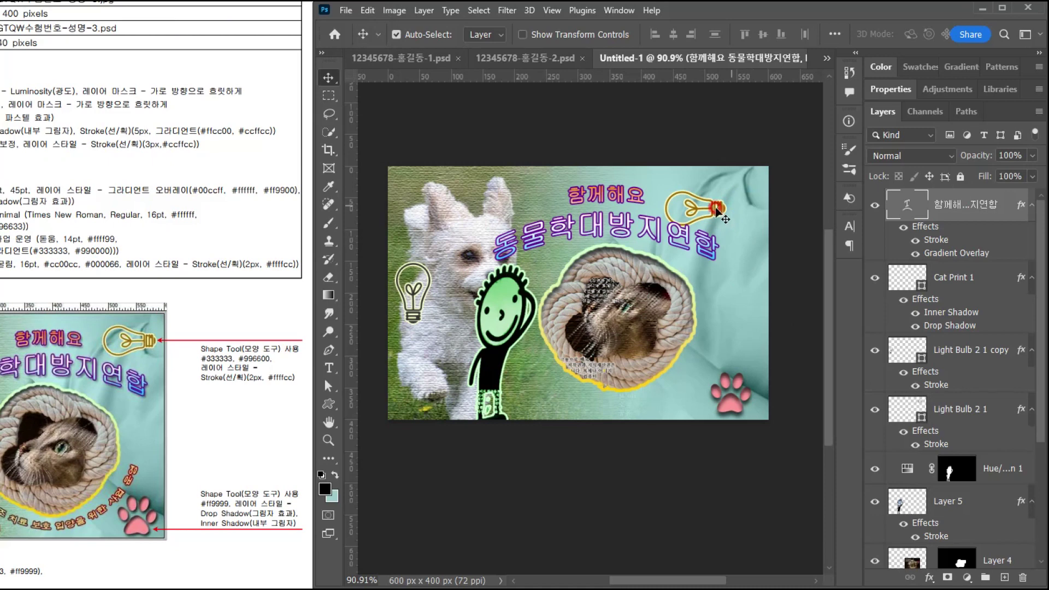
pyautogui.moveTo(720, 222); pyautogui.dragTo(740, 203)
pyautogui.hotkey('ctrl', 'z')
pyautogui.moveTo(619, 221); pyautogui.dragTo(644, 196)
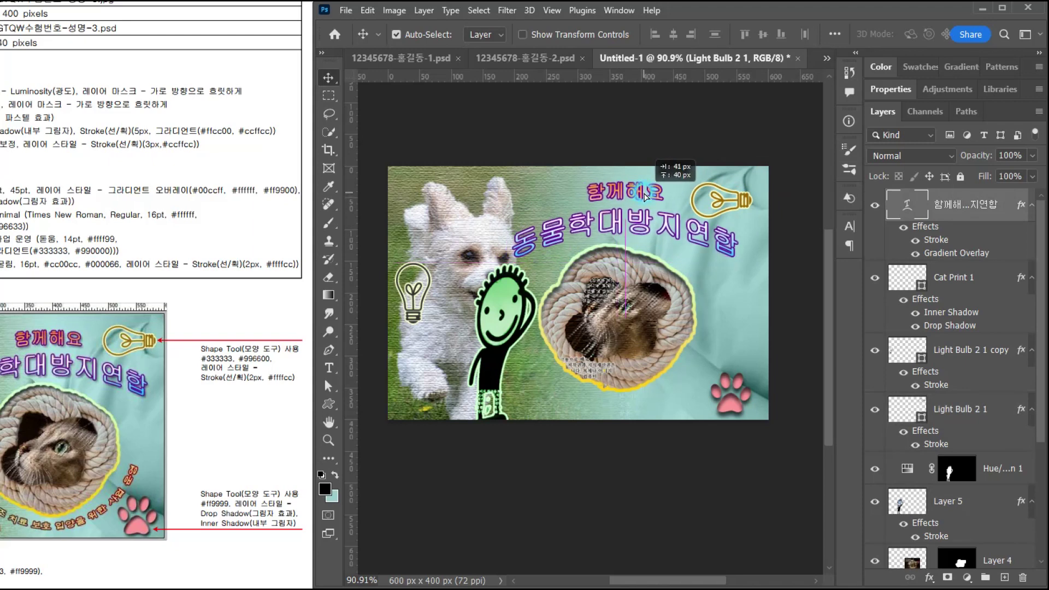
pyautogui.moveTo(645, 196); pyautogui.dragTo(644, 196)
# - Select the rope ring on Layer 3 with the cat on Layer 4, nudge both together and compare with the sample
pyautogui.click(622, 346)
pyautogui.click(683, 344)
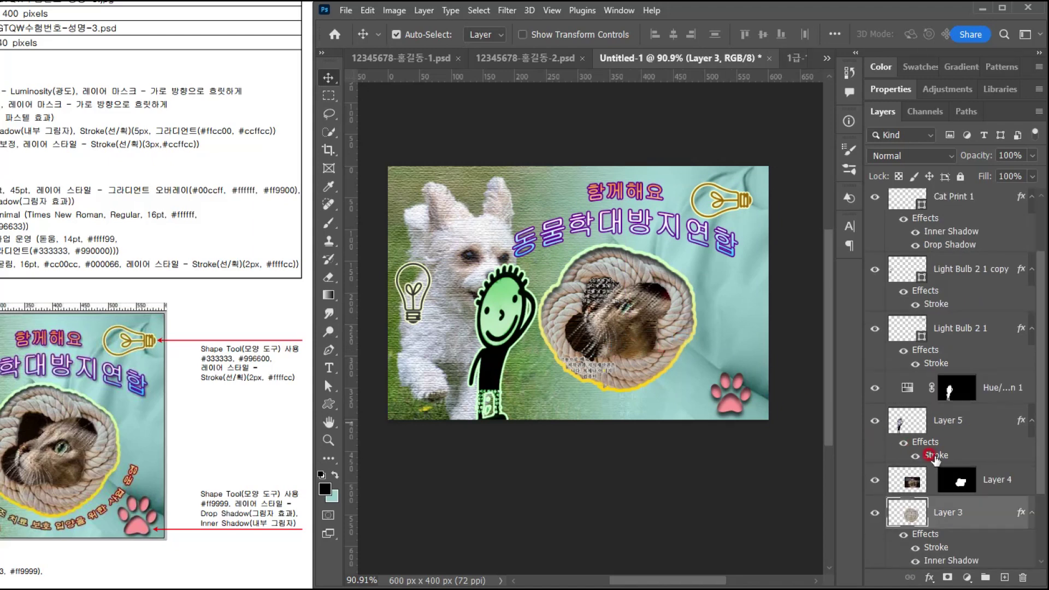
pyautogui.keyDown('shift'); pyautogui.click(977, 479); pyautogui.keyUp('shift')
pyautogui.moveTo(669, 329)
pyautogui.mouseDown()
pyautogui.moveTo(680, 329)
pyautogui.moveTo(662, 326)
pyautogui.mouseUp()
pyautogui.moveTo(307, 302); pyautogui.dragTo(376, 302)
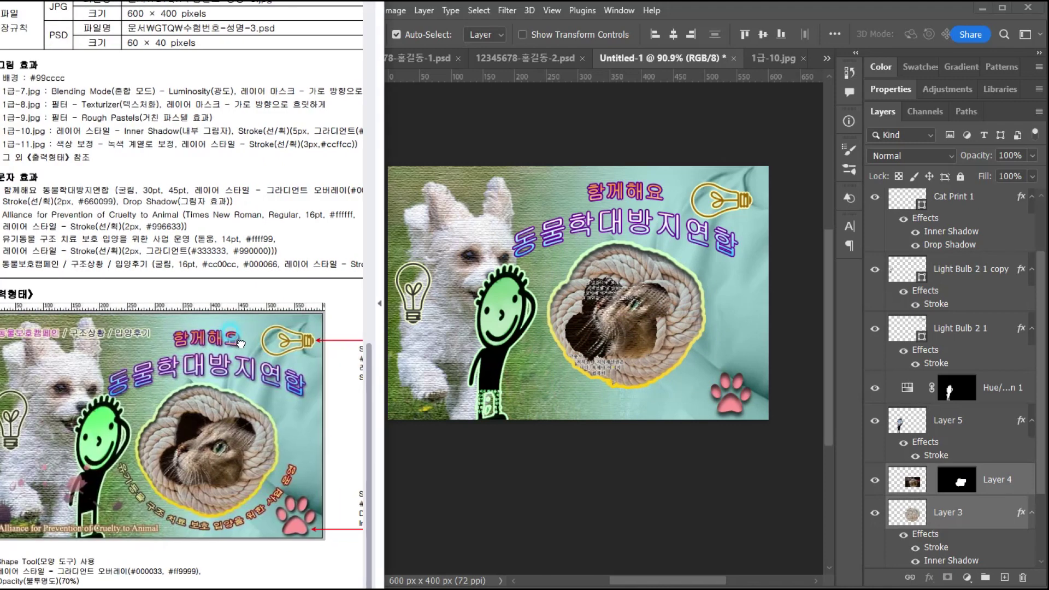
# - Add a left-aligned text line reading "Alliance for Prevention of Cruelty to Animal" near the poster's lower edge
pyautogui.click(654, 102)
pyautogui.click(698, 10)
pyautogui.click(356, 284)
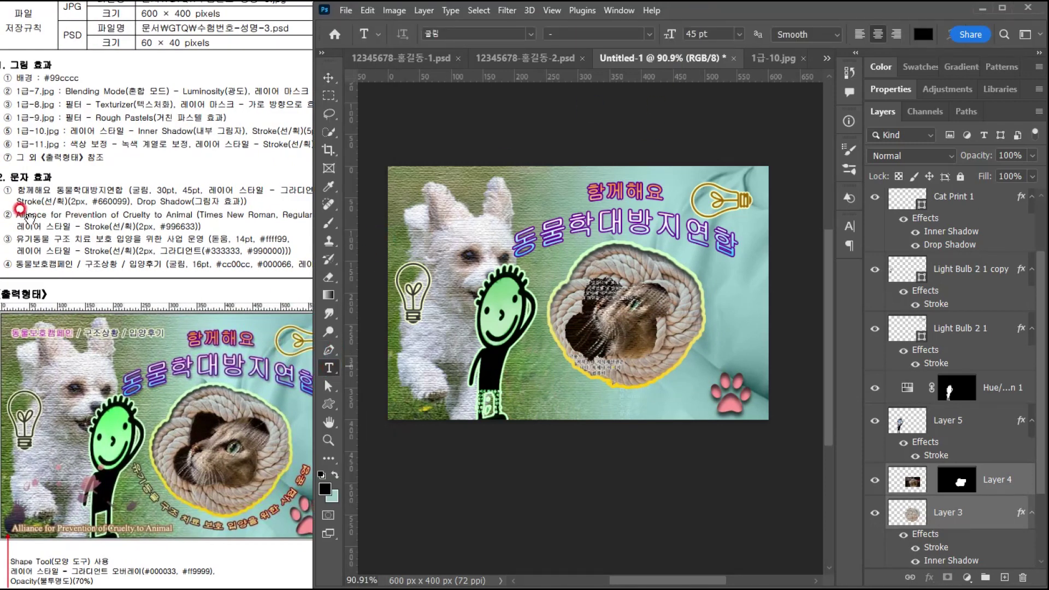
pyautogui.click(430, 377)
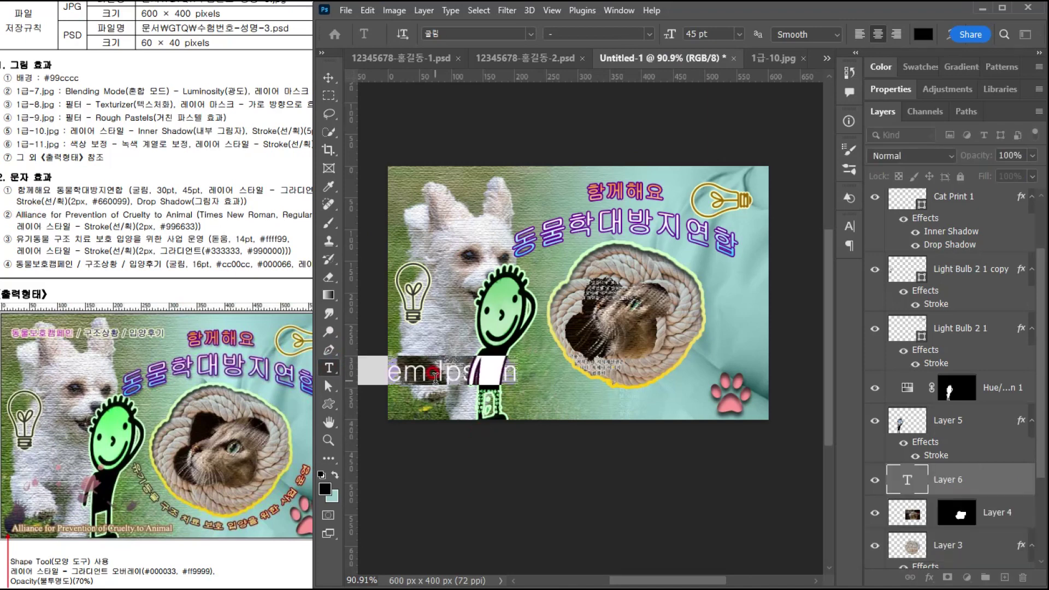
pyautogui.write('Alliance for Prevention of Cruelty to Animal')
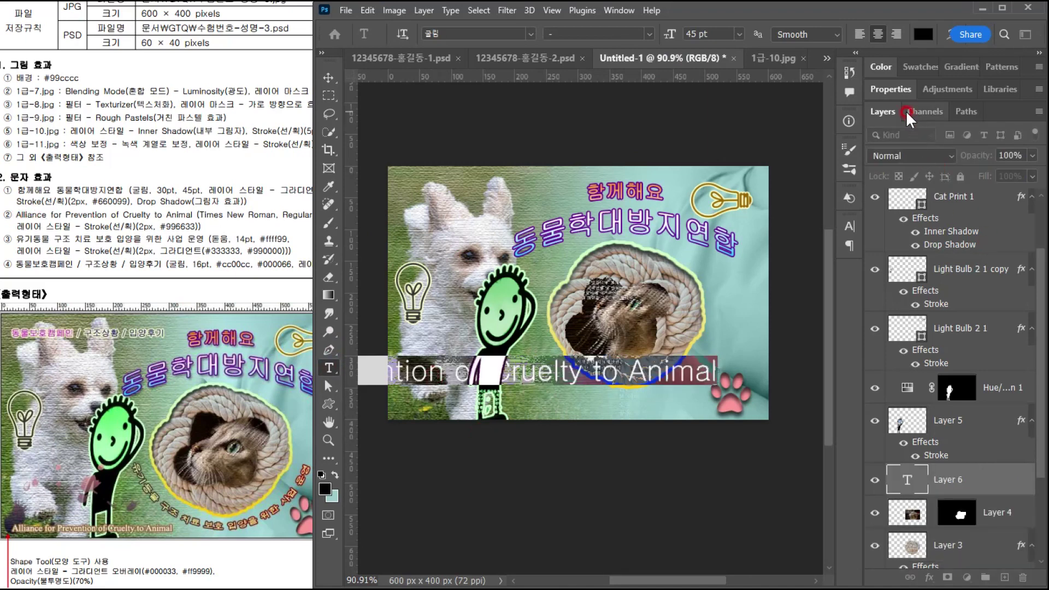
pyautogui.click(858, 34)
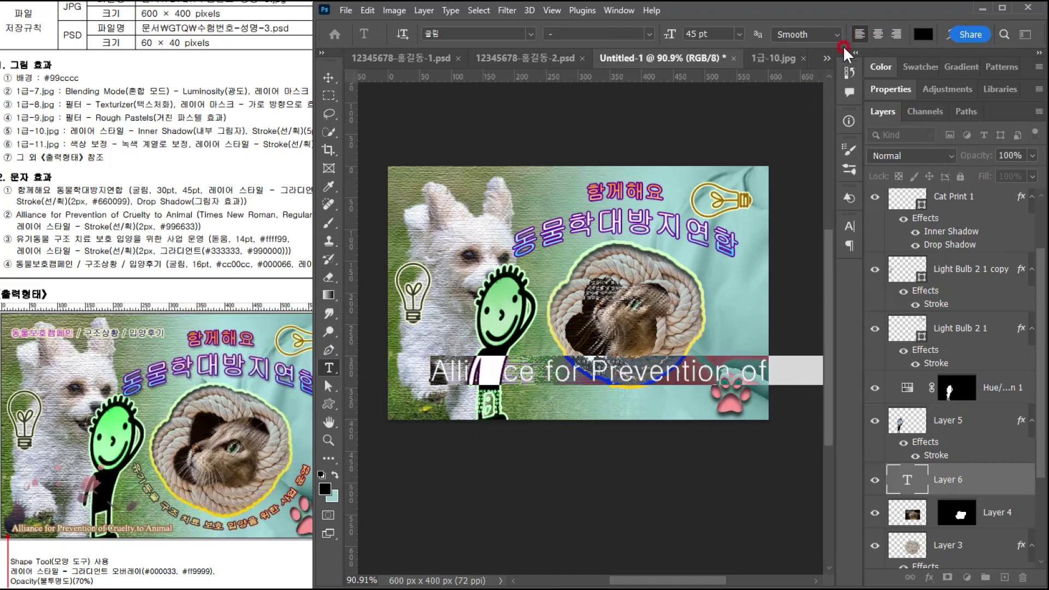
# - Set the English text line to Times New Roman Regular at 16 pt, checking the size on the exam sheet
pyautogui.click(529, 32)
pyautogui.write('t')
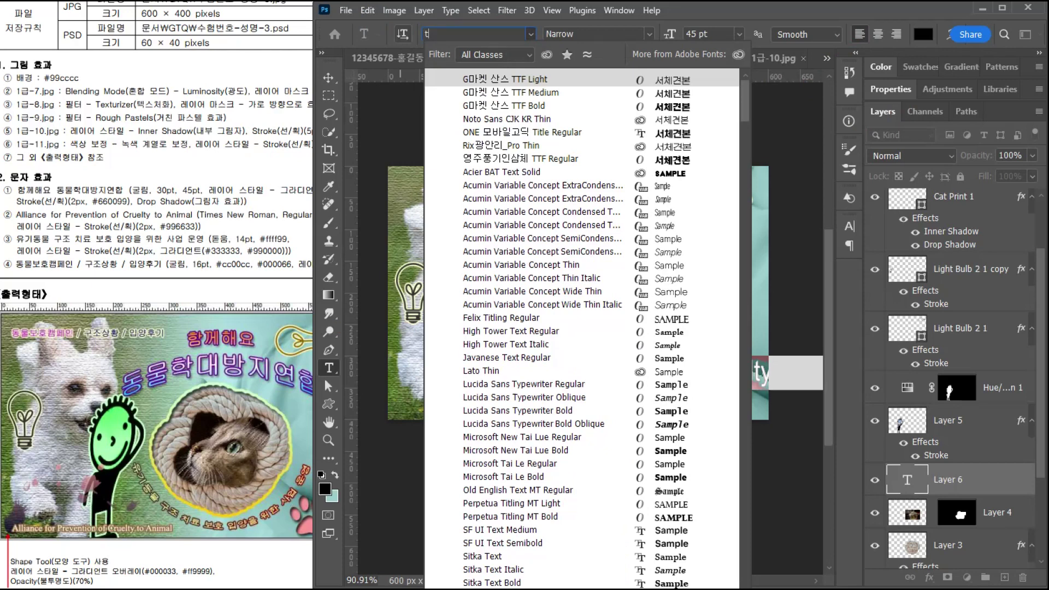
pyautogui.write('imes New Roman')
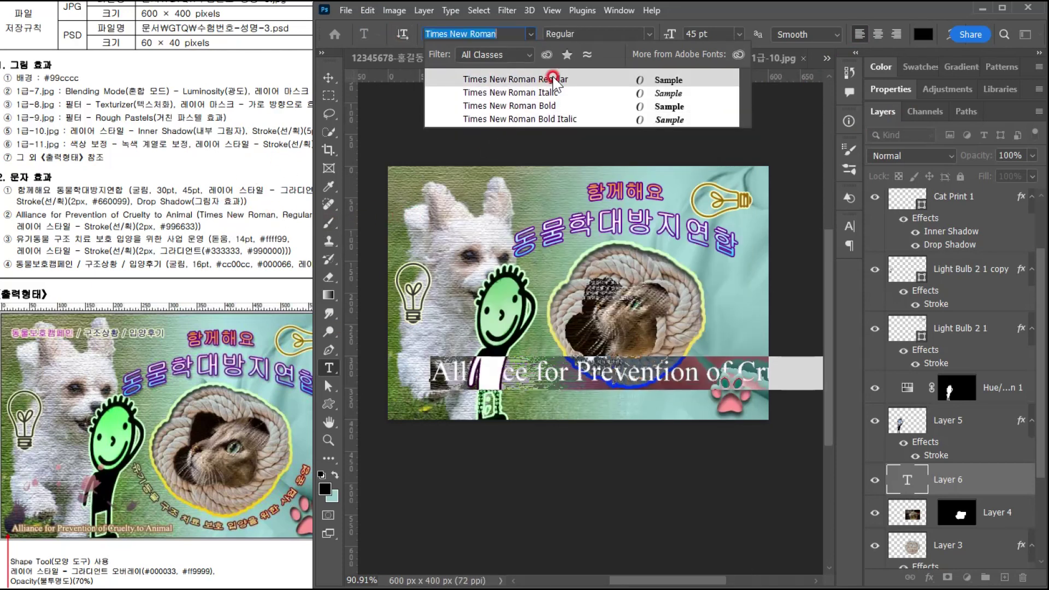
pyautogui.click(549, 79)
pyautogui.click(255, 257)
pyautogui.hscroll(5, 339, 213)
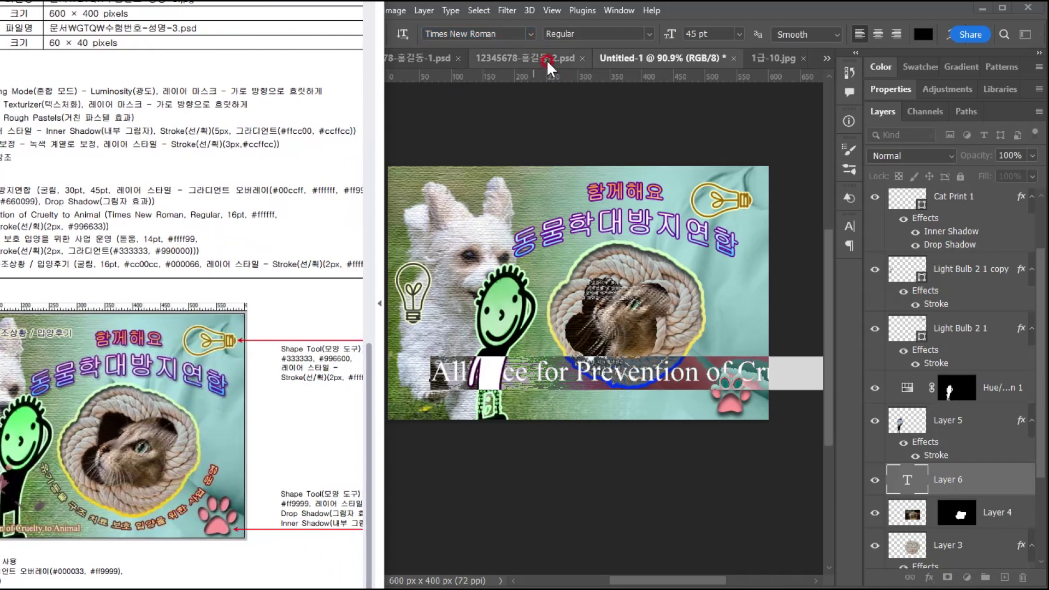
pyautogui.click(710, 34)
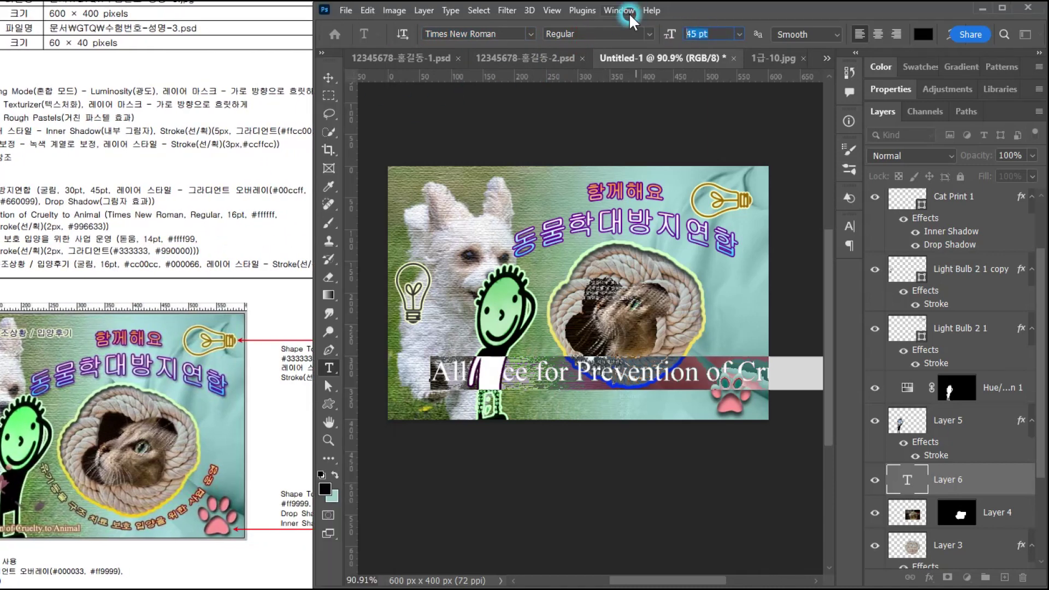
pyautogui.write('16')
pyautogui.press('Return')
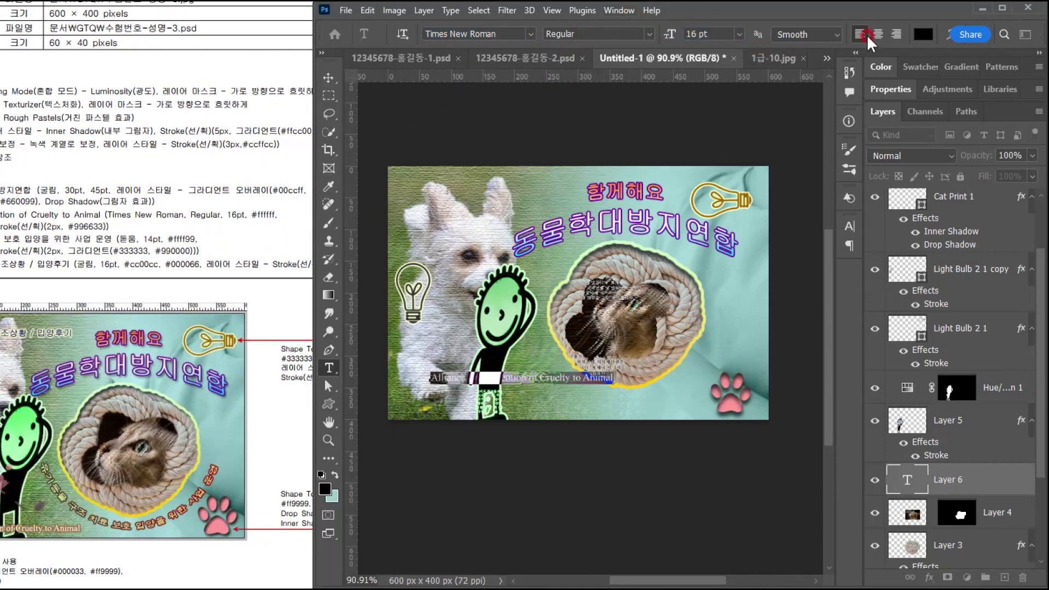
# - Set the English text line's color to #ffffff and commit the text
pyautogui.click(923, 34)
pyautogui.write('ffffff')
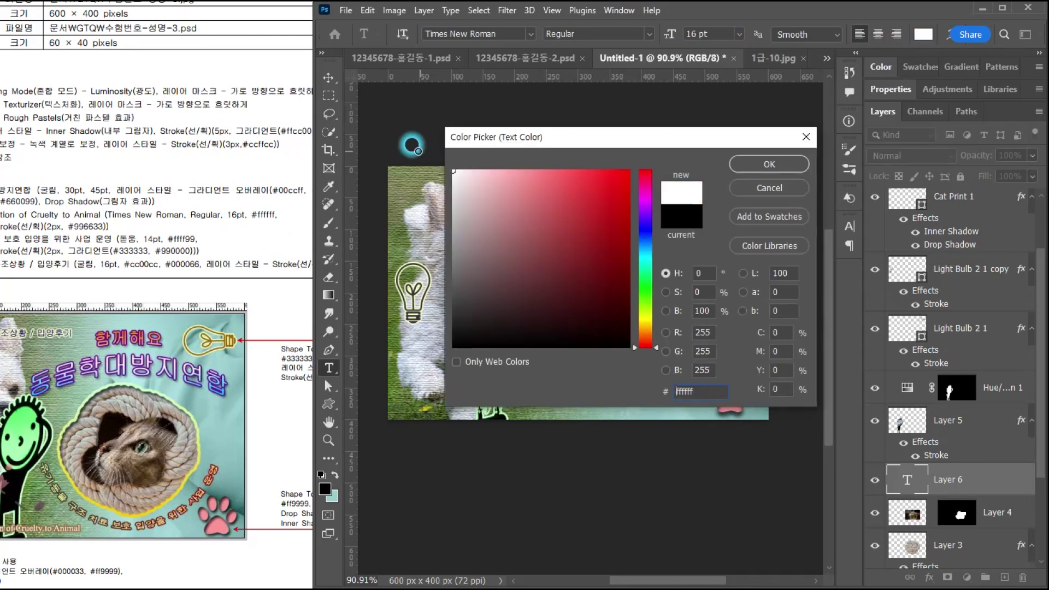
pyautogui.click(769, 164)
pyautogui.click(139, 282)
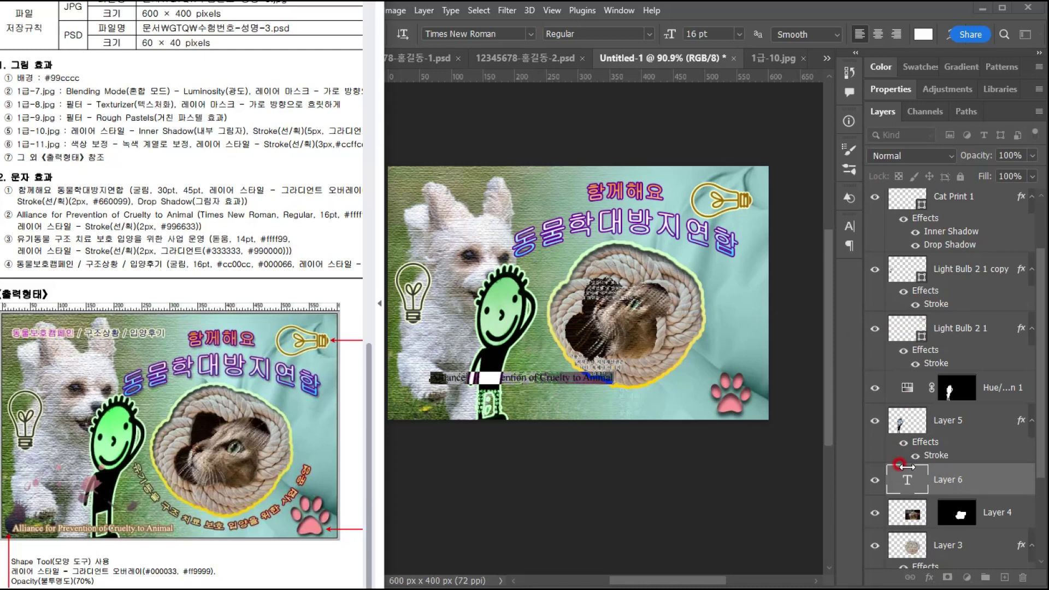
pyautogui.click(1007, 473)
pyautogui.doubleClick(994, 481)
pyautogui.click(905, 475)
pyautogui.doubleClick(962, 486)
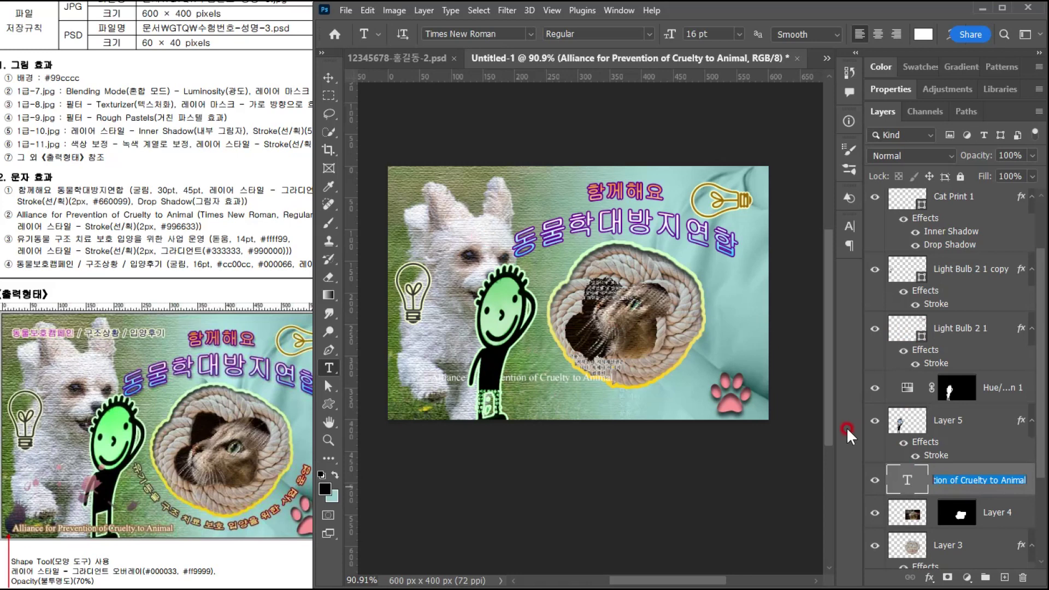
# - Add a 2 px outside Stroke in #996633 to the English text layer and apply the layer style
pyautogui.click(929, 577)
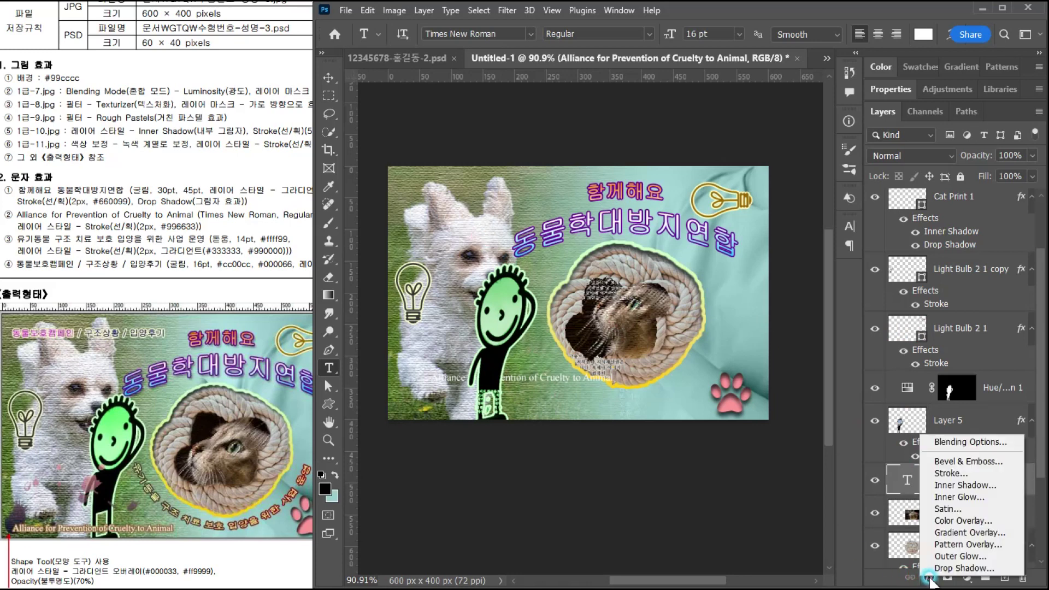
pyautogui.click(948, 475)
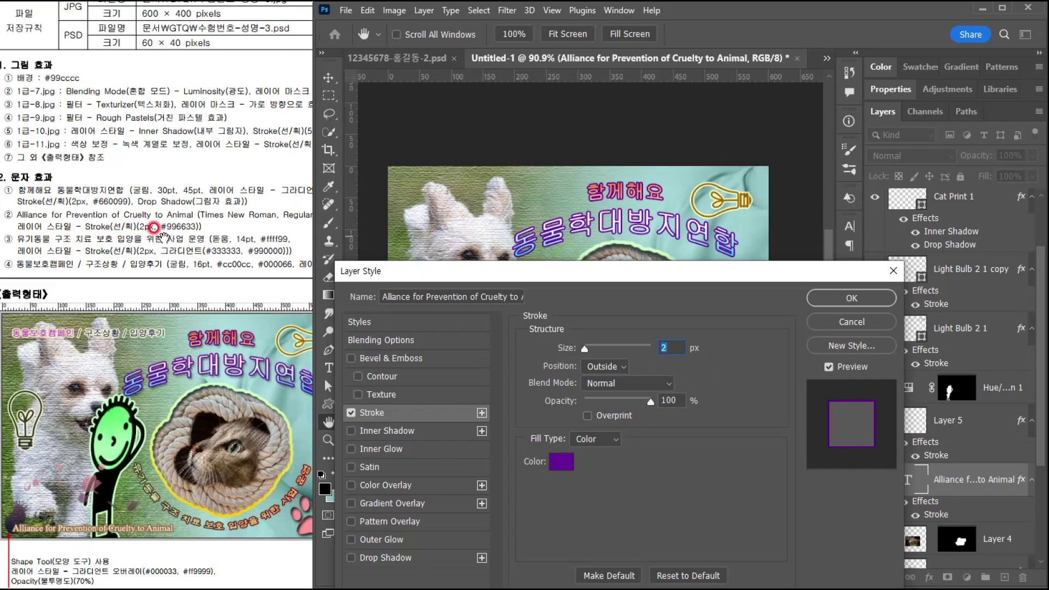
pyautogui.click(562, 461)
pyautogui.write('996633')
pyautogui.press('Return')
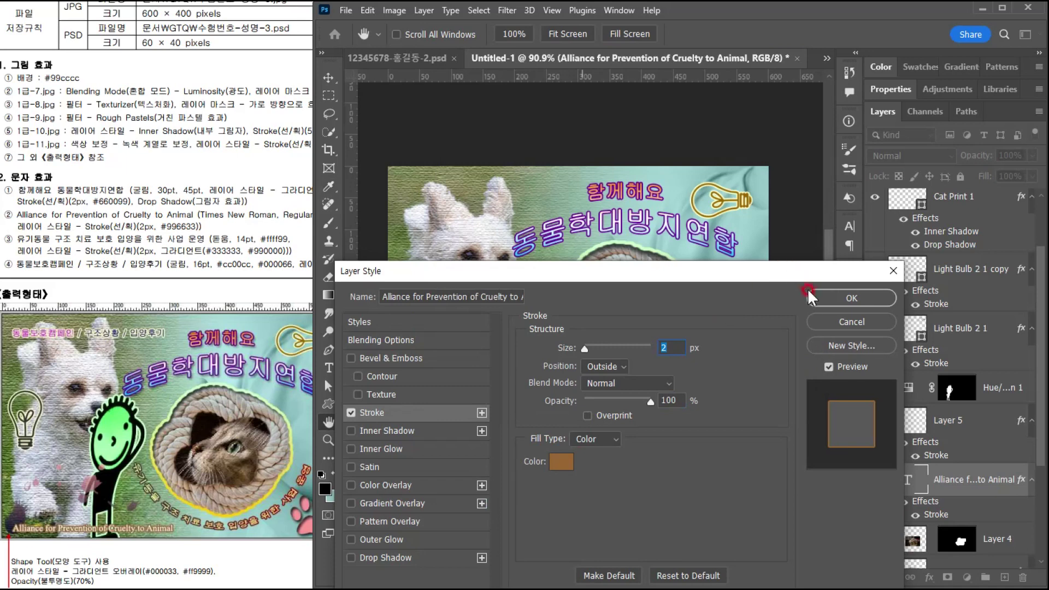
pyautogui.click(819, 297)
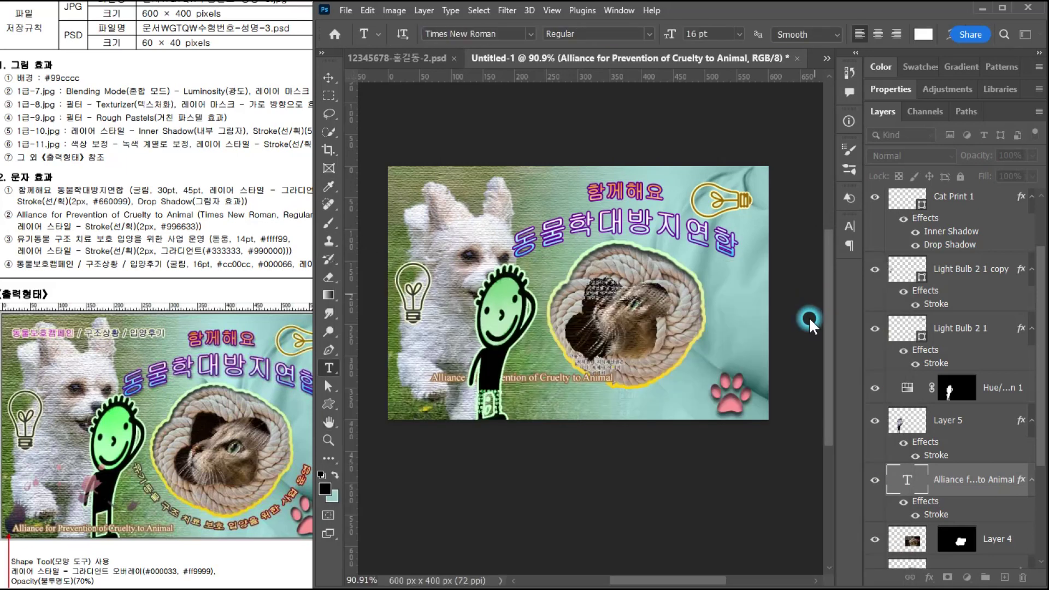
# - Place the English text line at the poster's lower-left corner and bring its layer to the top of the stack
pyautogui.click(329, 79)
pyautogui.moveTo(531, 375); pyautogui.dragTo(511, 397)
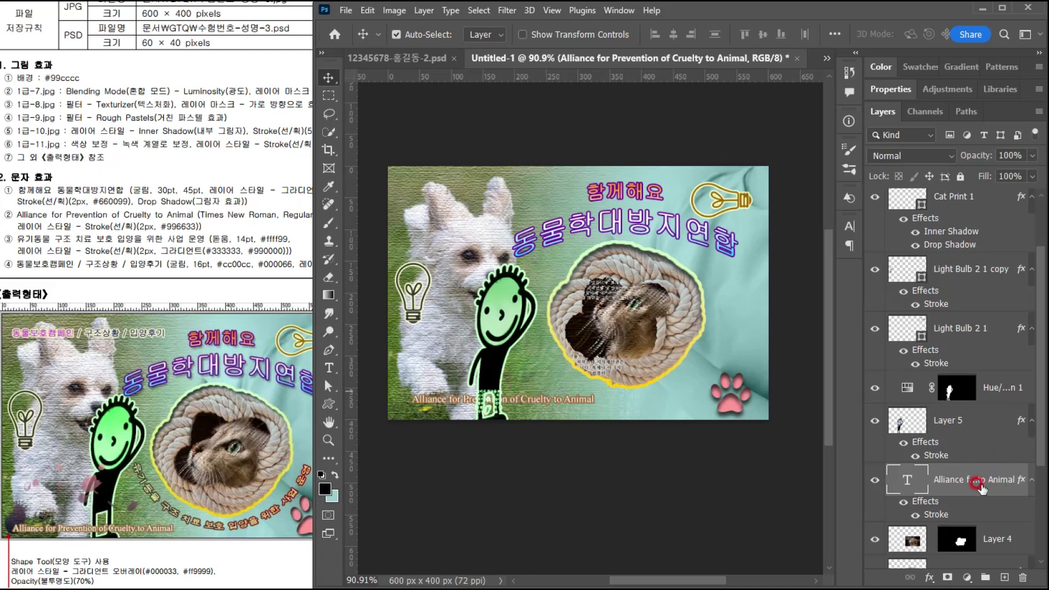
pyautogui.hotkey('ctrl', 'shift', ']')
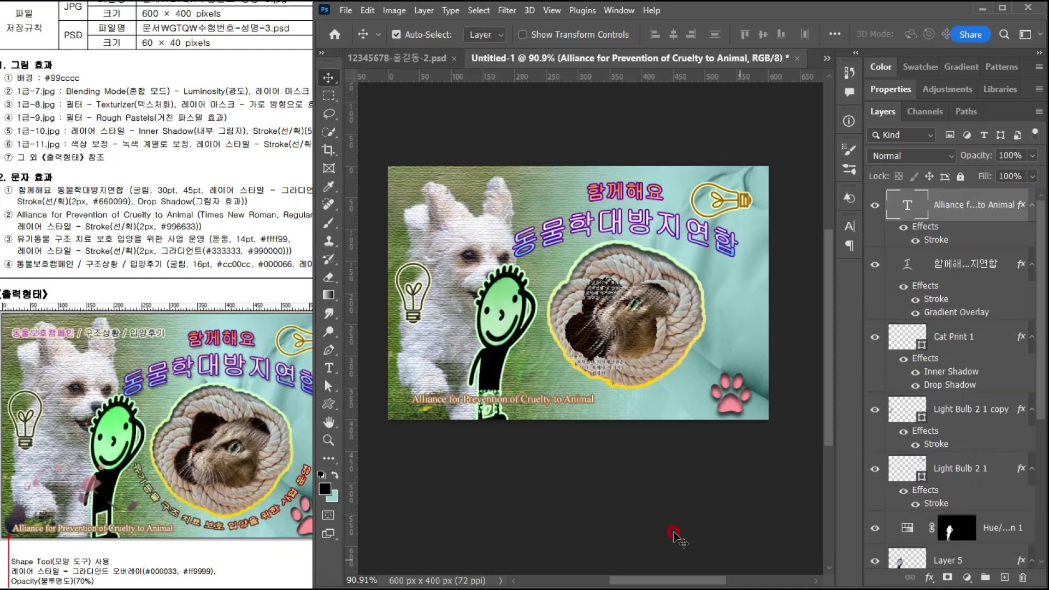
pyautogui.moveTo(490, 404); pyautogui.dragTo(475, 410)
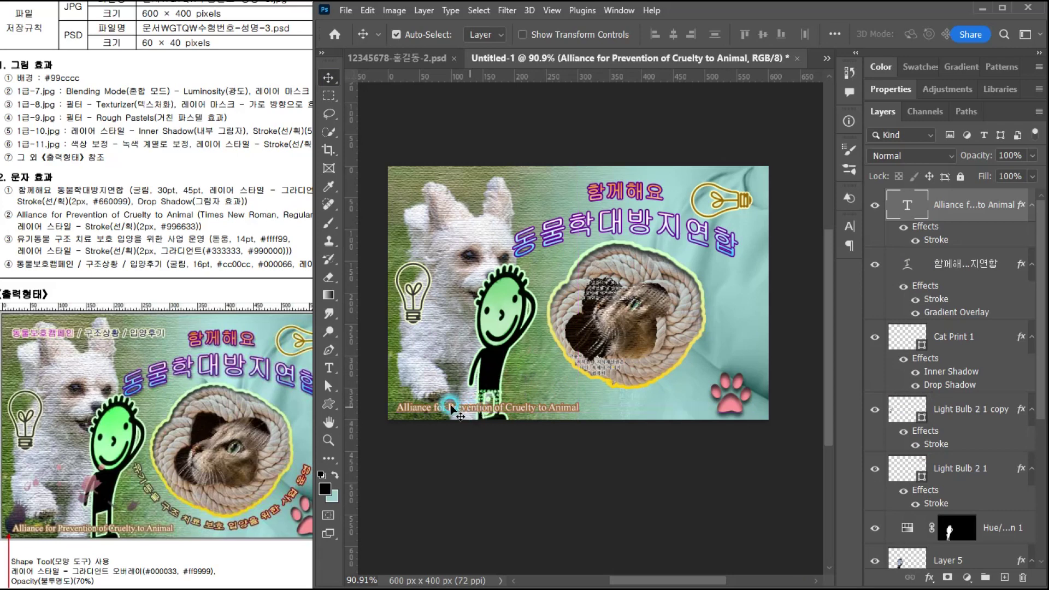
# - Add the text line "유기동물 구조 치료 보호 입양을 위한 사업 운영" across the rope ring's lower part, checking the exam sheet
pyautogui.click(47, 232)
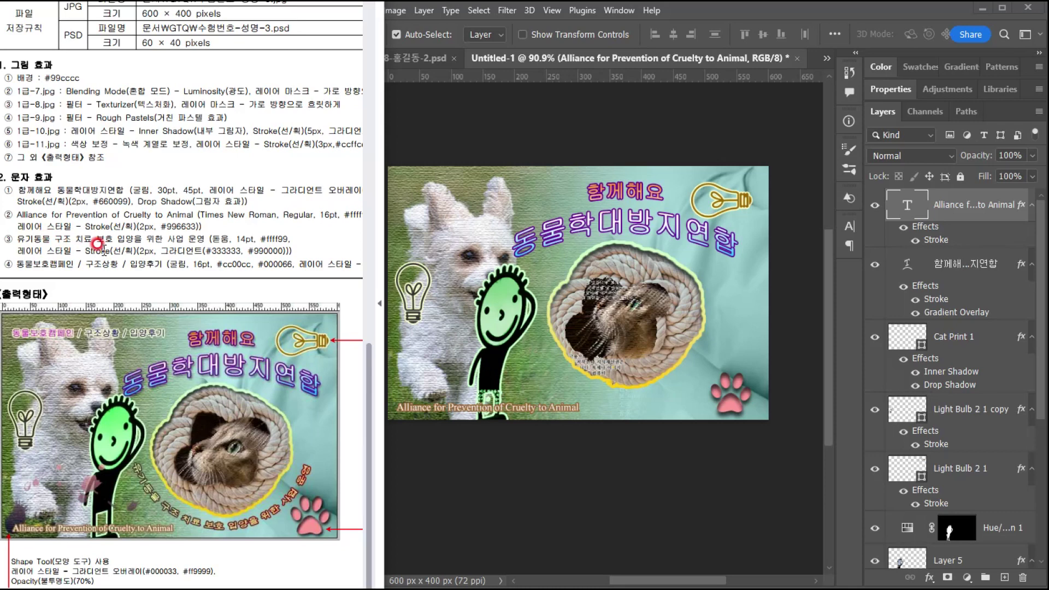
pyautogui.click(675, 12)
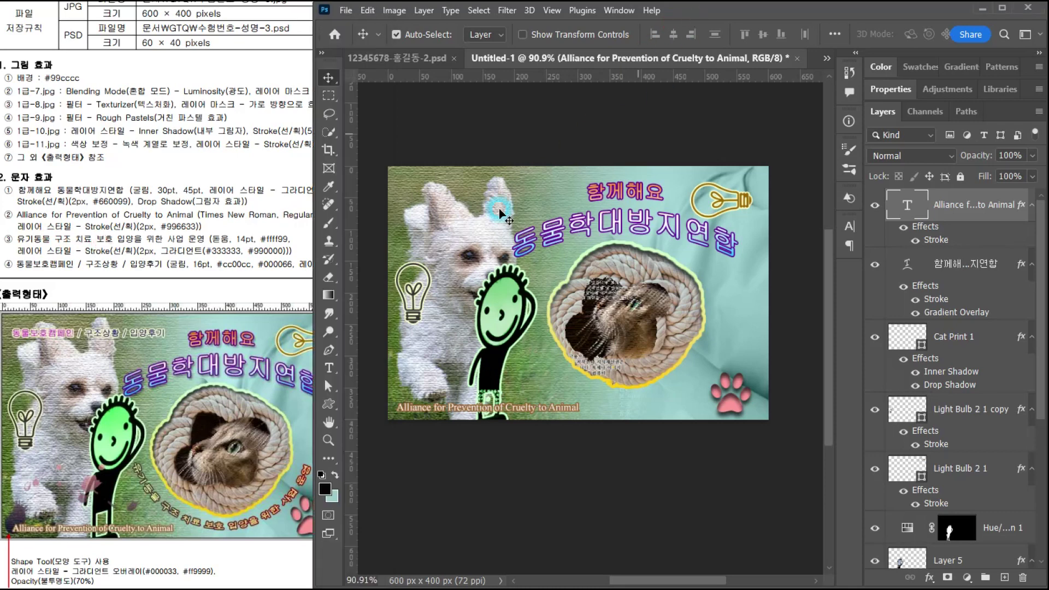
pyautogui.press('t')
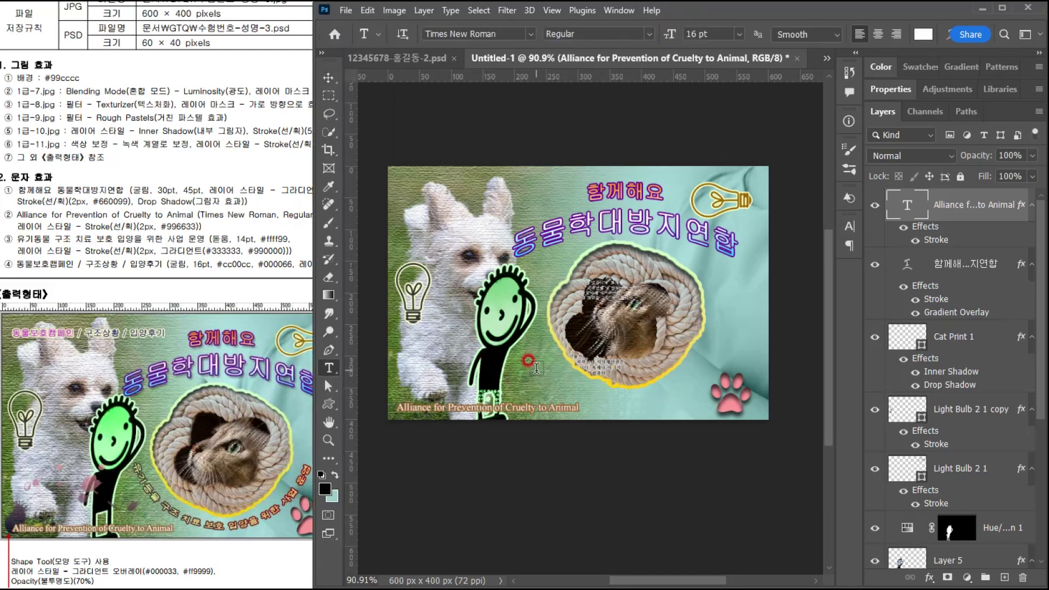
pyautogui.click(536, 368)
pyautogui.write('유기동물 구조 치료 보호 입양을 위한 사업 운영')
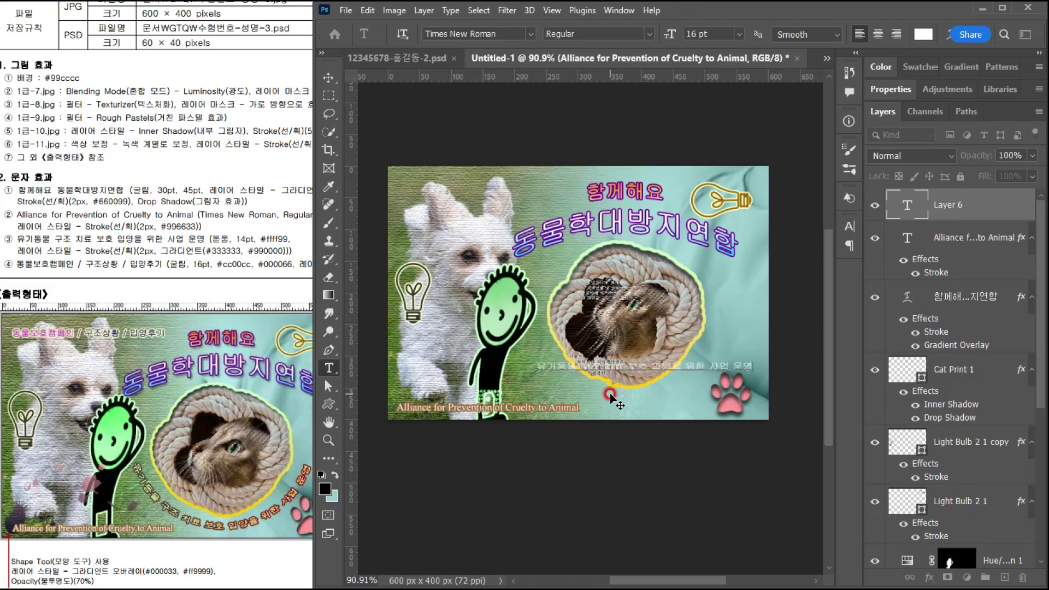
# - Set the whole "유기동물 구조 치료…" text line to the 돋움 font at 14 pt
pyautogui.hotkey('ctrl', 'a')
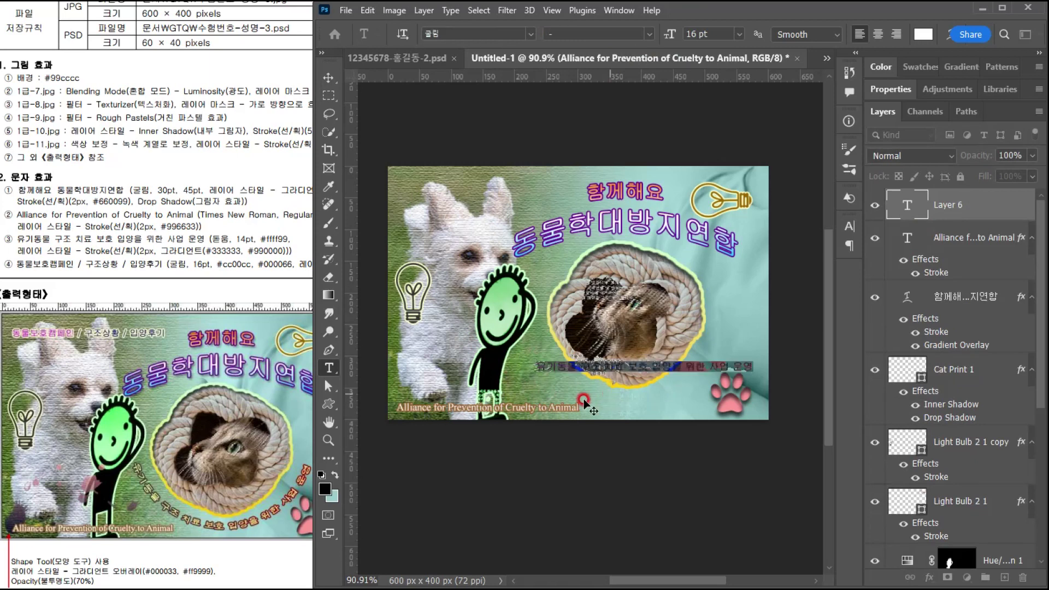
pyautogui.click(531, 34)
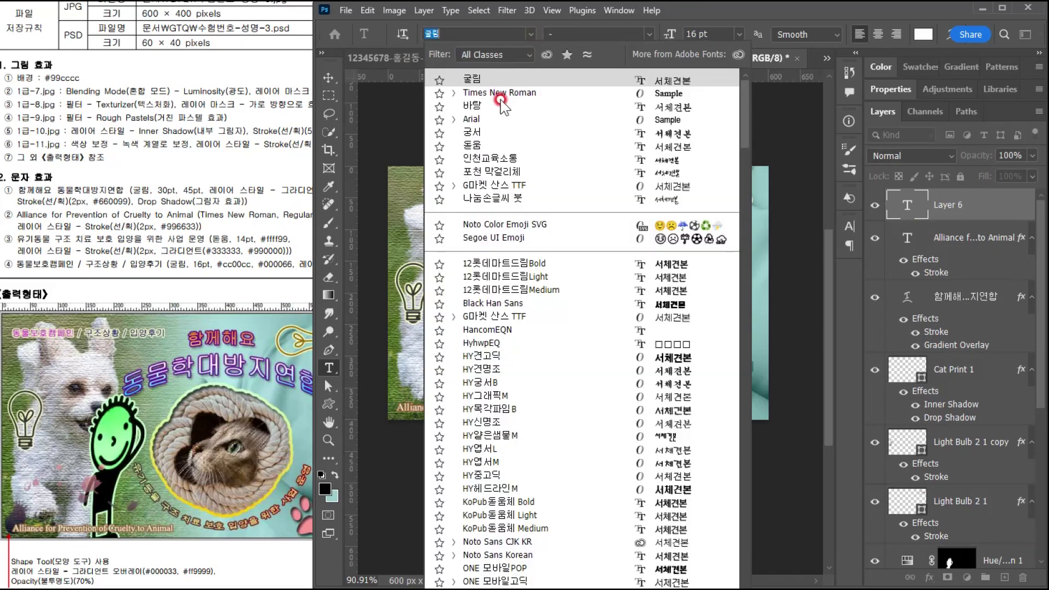
pyautogui.click(474, 145)
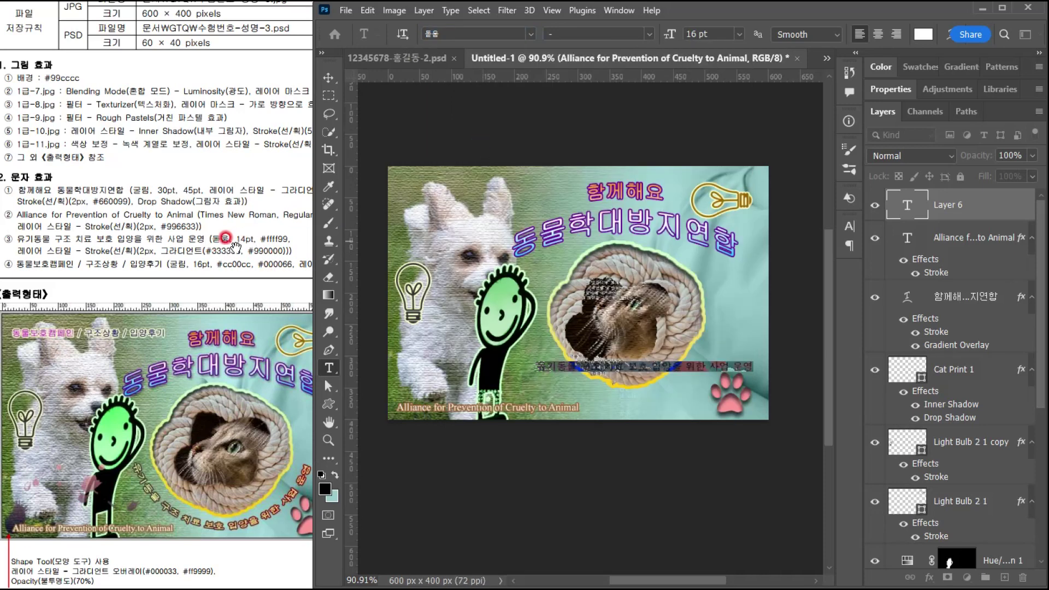
pyautogui.write('14')
pyautogui.press('Return')
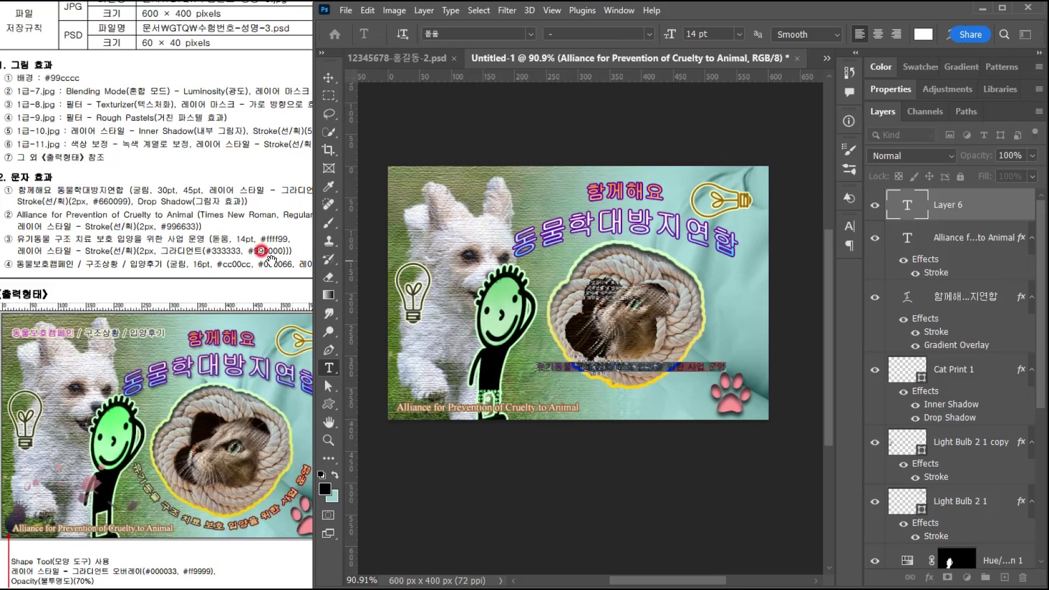
# - Set the "유기동물 구조 치료…" line's color to #ffff99 and commit the text
pyautogui.click(920, 34)
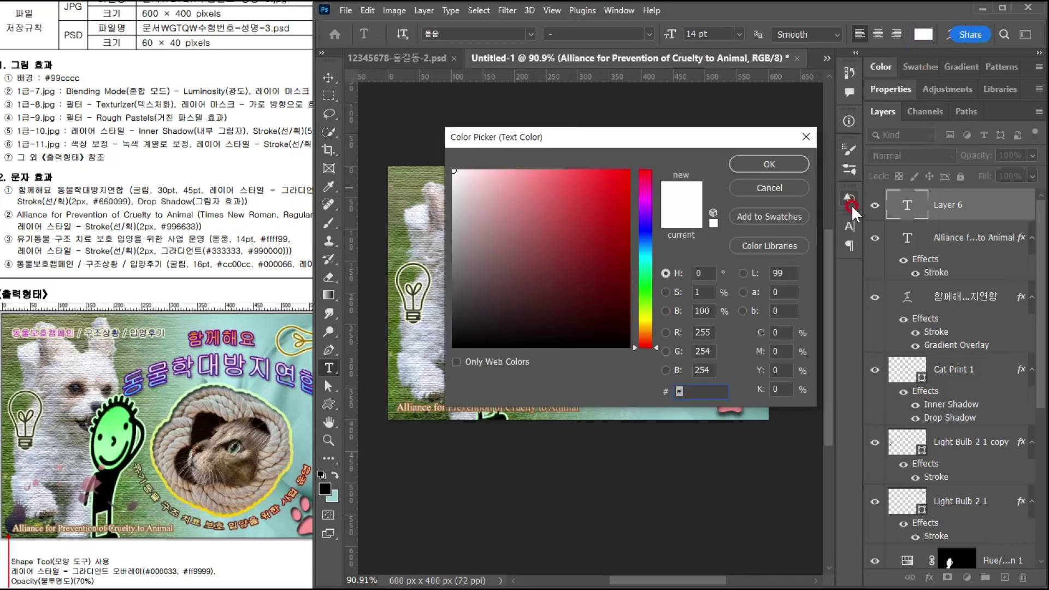
pyautogui.write('ff9')
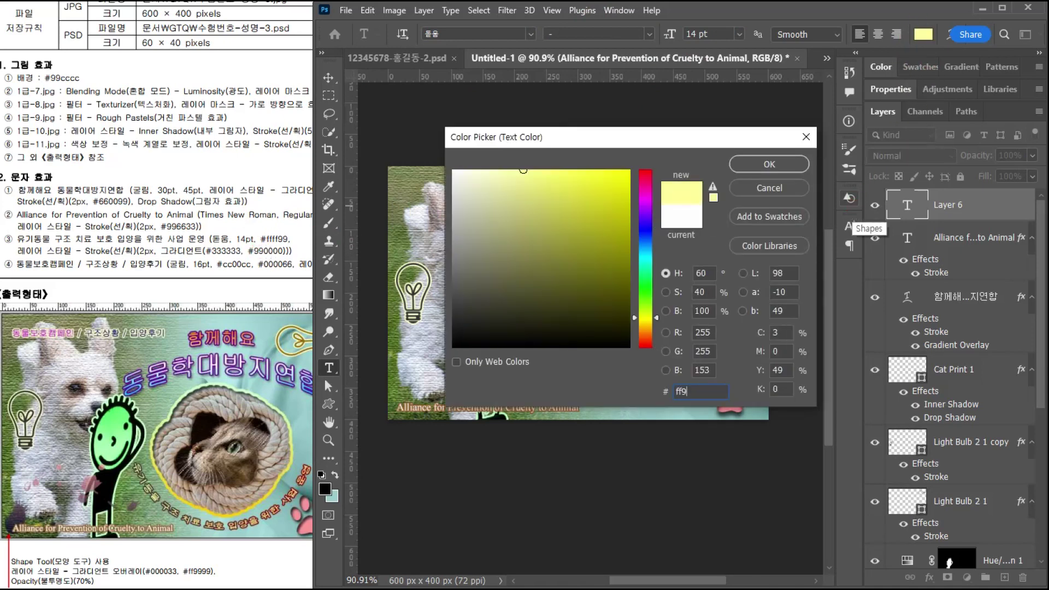
pyautogui.press('Return')
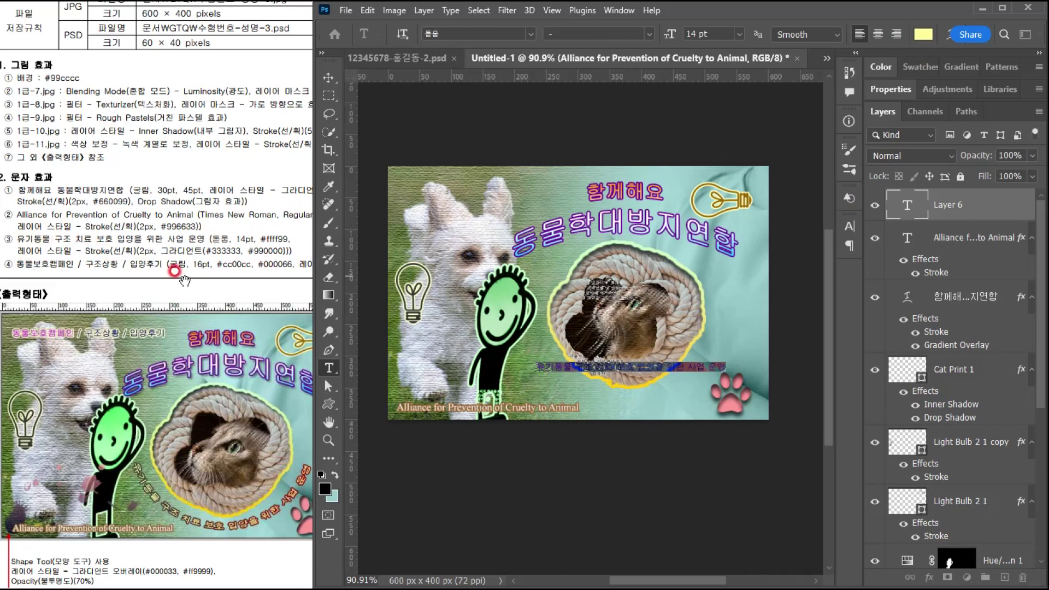
pyautogui.click(983, 212)
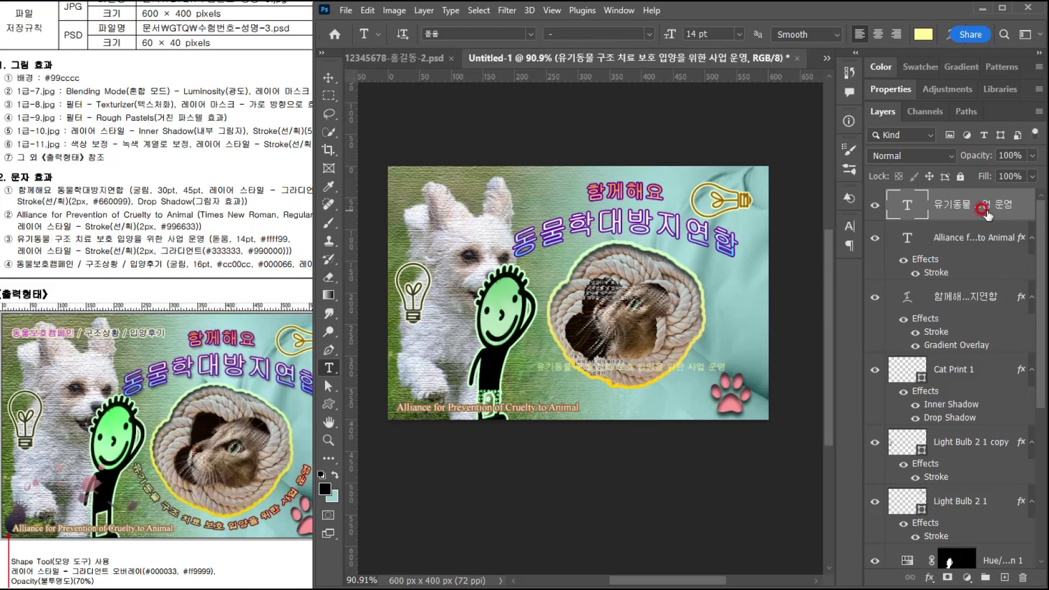
# - Add a 2 px outside Stroke with the Gradient fill type to the "유기동물…" text layer
pyautogui.click(929, 577)
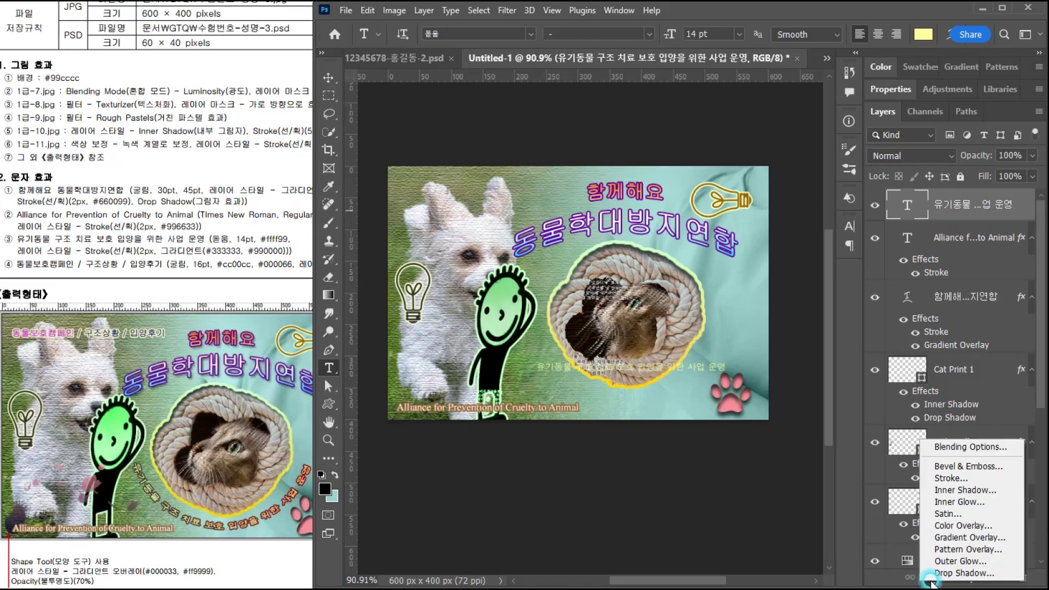
pyautogui.click(611, 253)
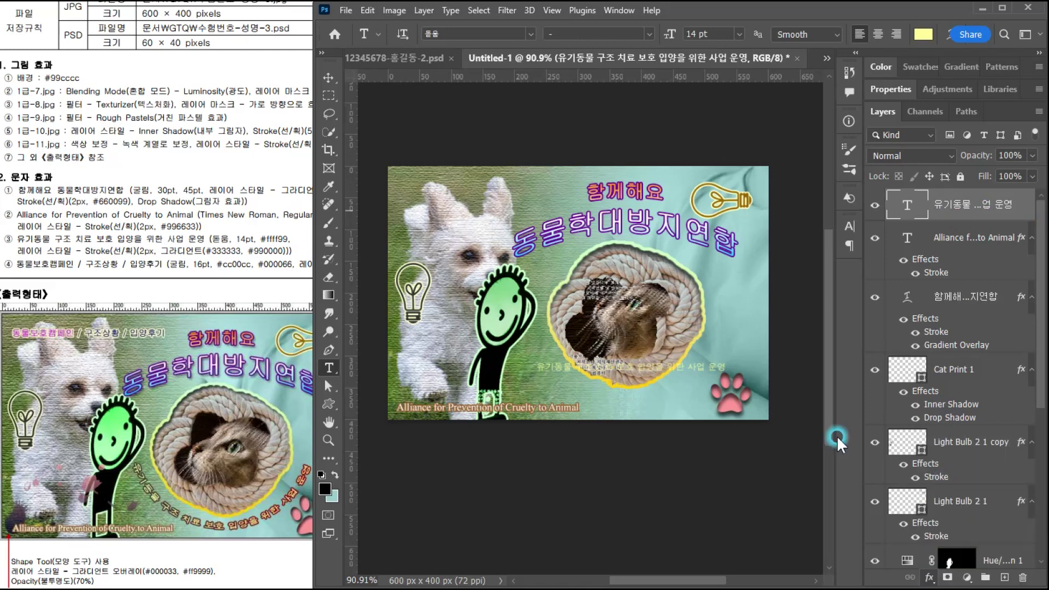
pyautogui.moveTo(525, 273); pyautogui.dragTo(588, 163)
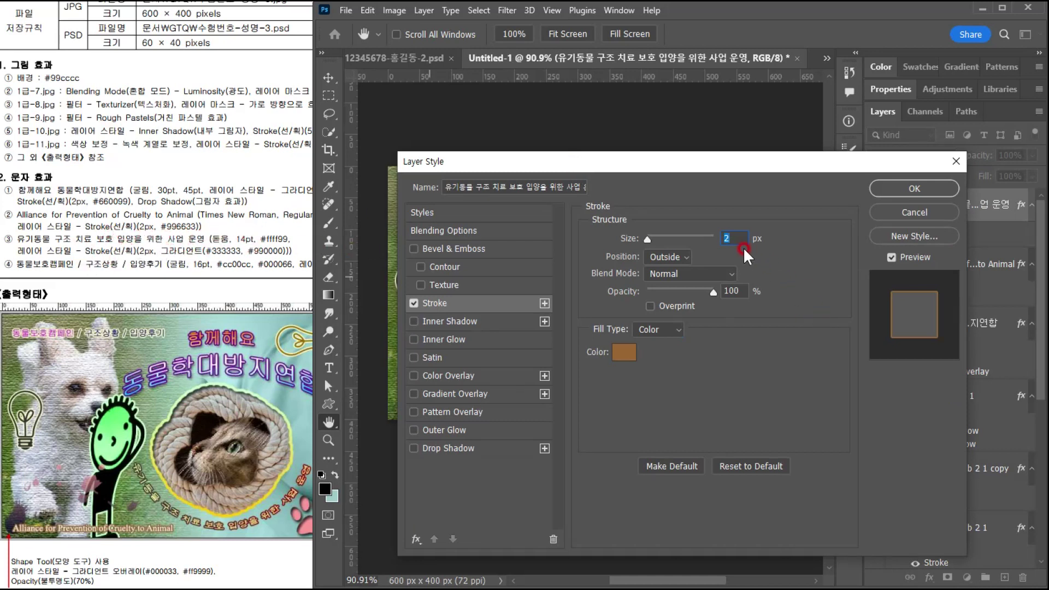
pyautogui.click(653, 355)
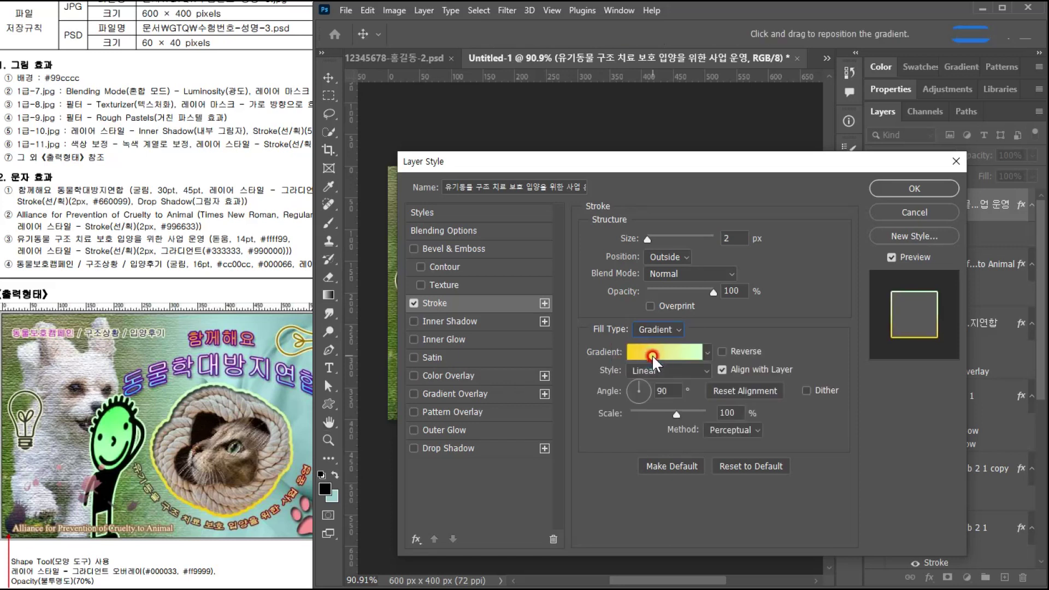
# - Define the stroke gradient with #333333 as the start color and #990000 as the end color
pyautogui.click(650, 354)
pyautogui.doubleClick(485, 383)
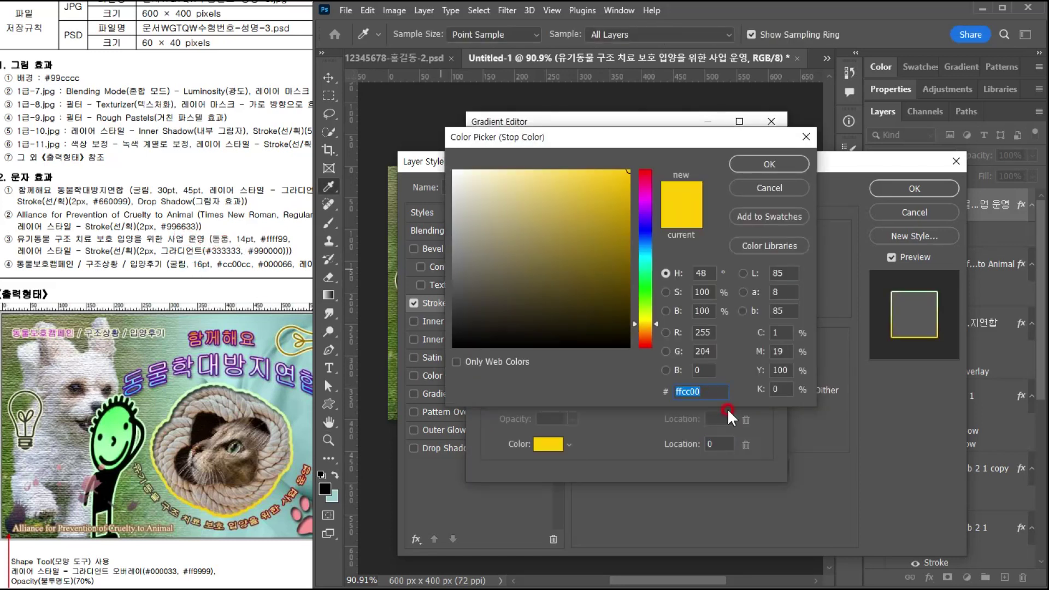
pyautogui.write('333333')
pyautogui.press('Return')
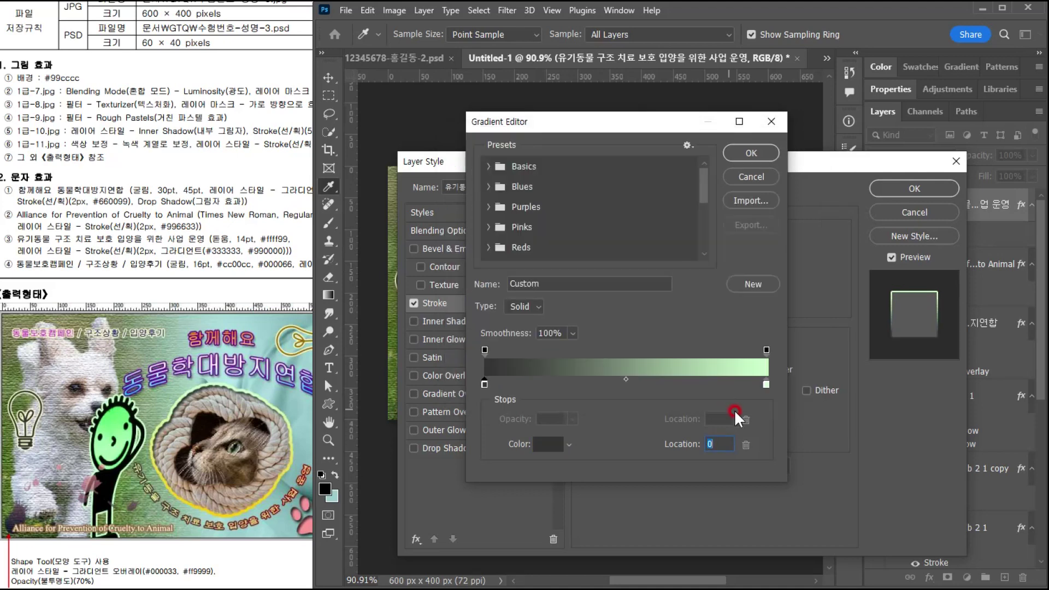
pyautogui.doubleClick(766, 384)
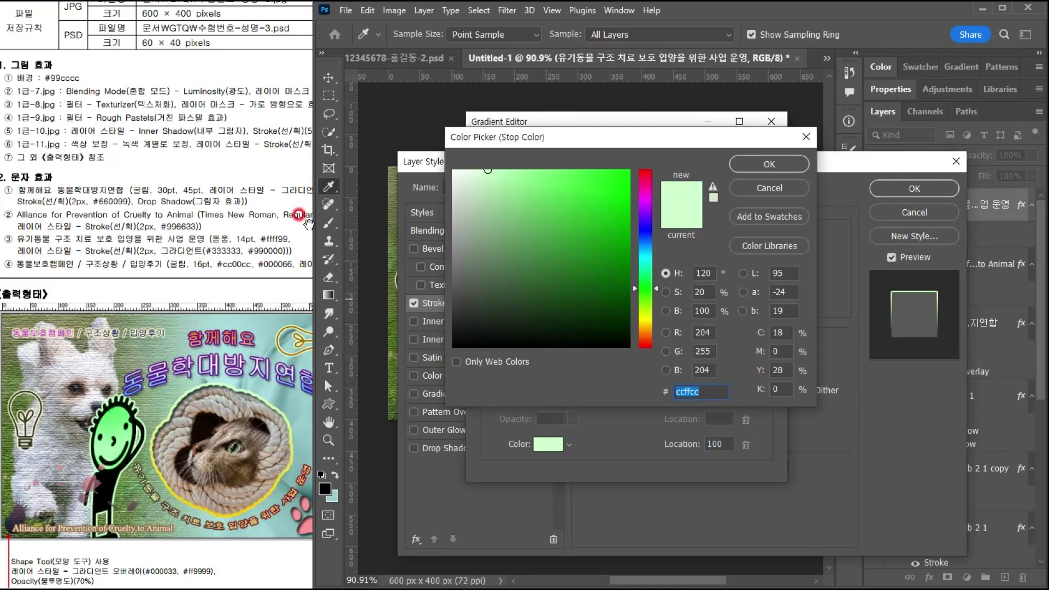
pyautogui.write('900000')
pyautogui.press('Return')
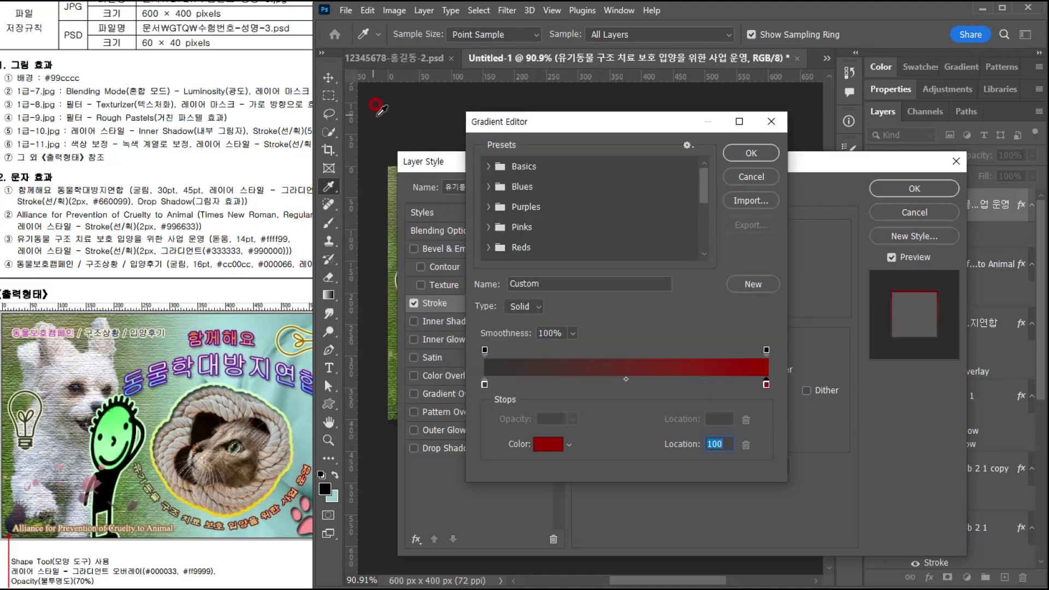
pyautogui.click(752, 152)
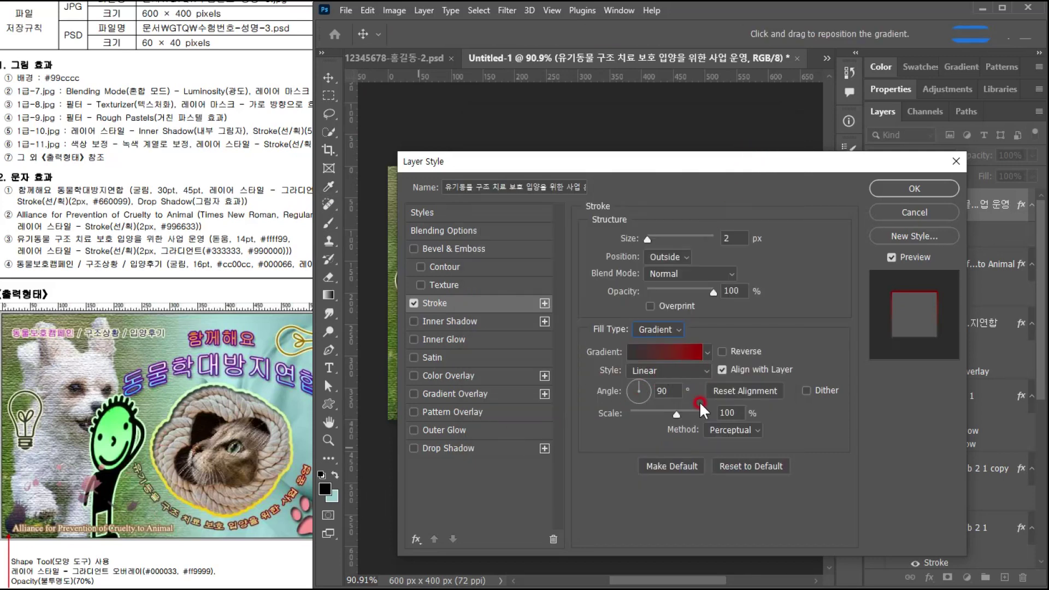
# - Set the stroke gradient's angle to 0° and apply the layer style to the "유기동물…" text
pyautogui.write('0')
pyautogui.moveTo(608, 176); pyautogui.dragTo(546, 170)
pyautogui.click(849, 183)
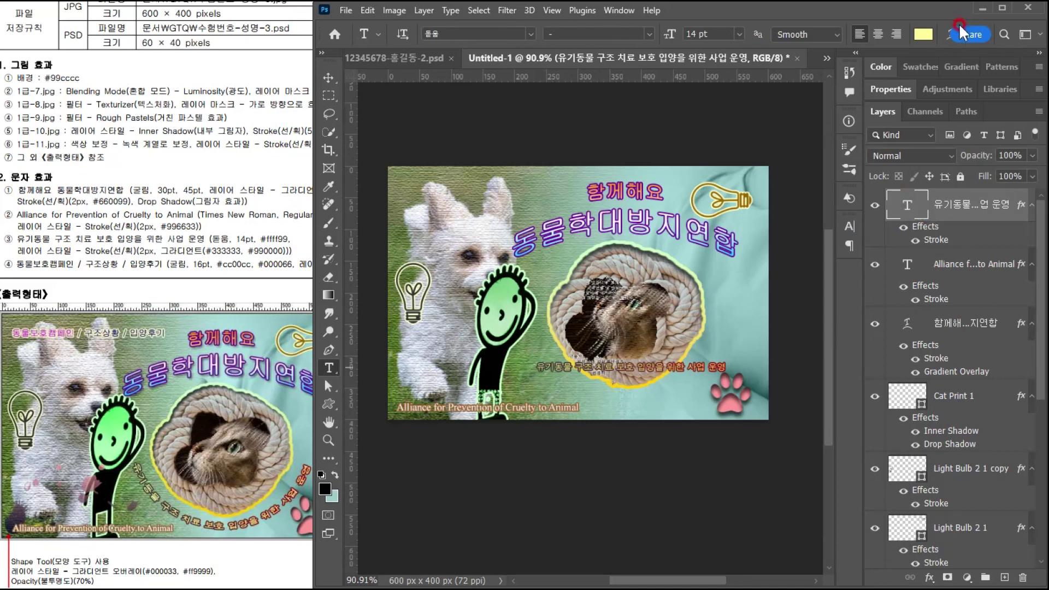
# - Warp the "유기동물…" text with a horizontal Arc at -70% bend and fit it along the rope ring's lower edge
pyautogui.click(946, 35)
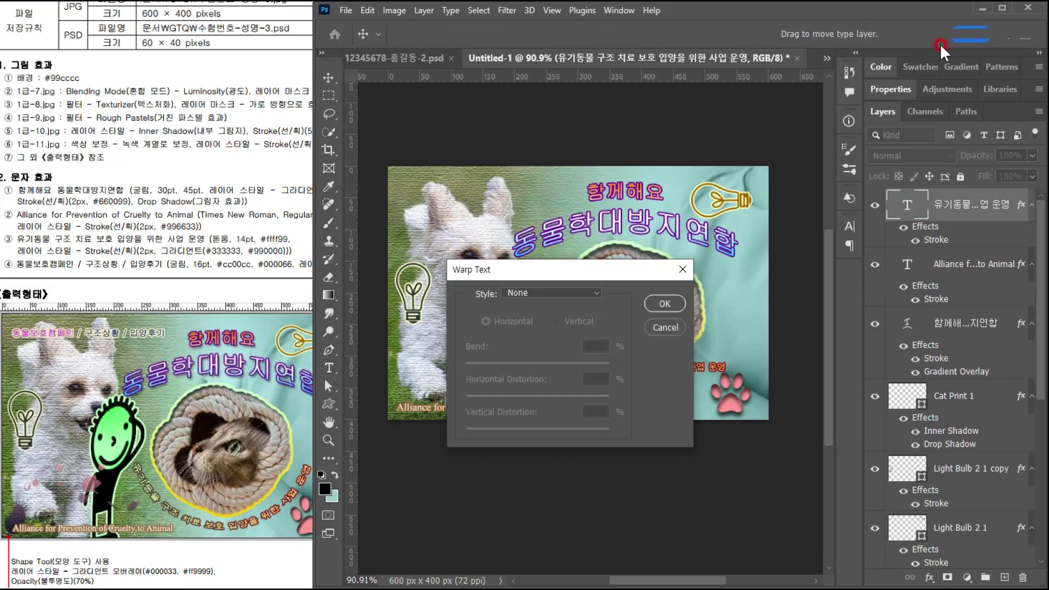
pyautogui.click(536, 295)
pyautogui.click(532, 330)
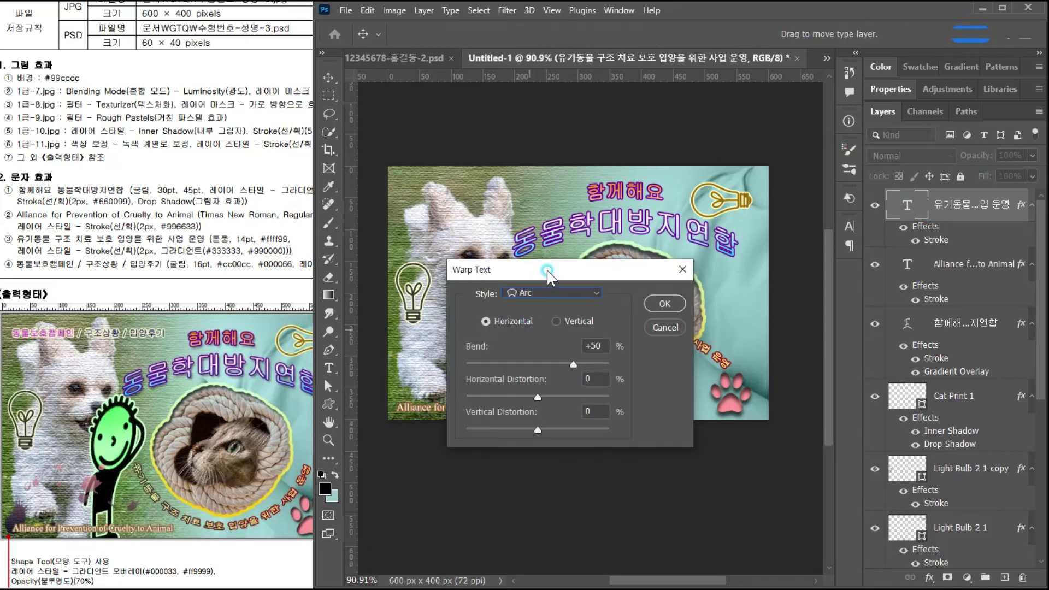
pyautogui.moveTo(394, 96); pyautogui.dragTo(436, 75)
pyautogui.moveTo(456, 163); pyautogui.dragTo(372, 169)
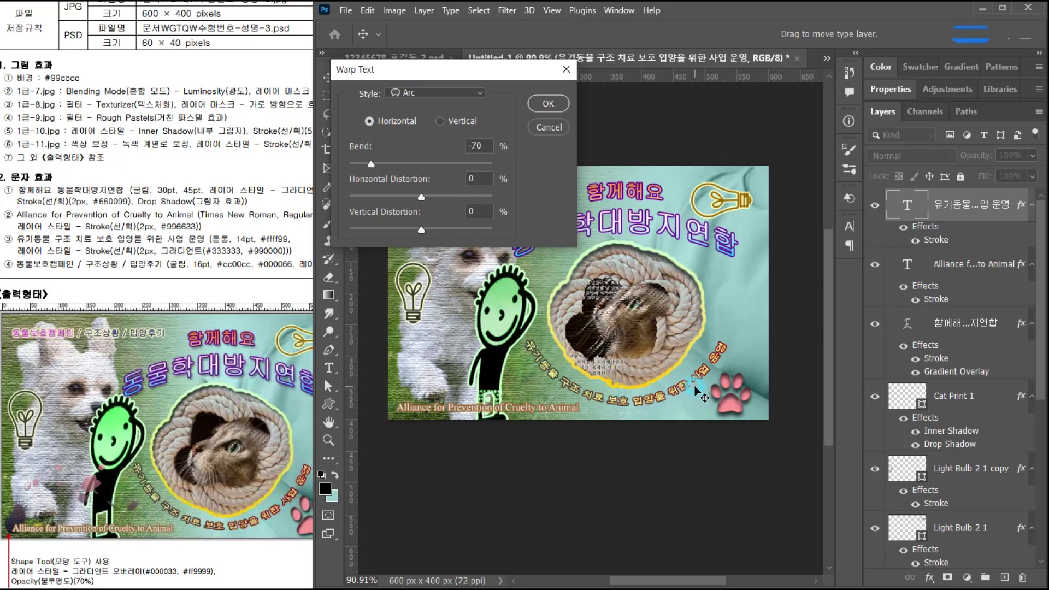
pyautogui.moveTo(694, 386); pyautogui.dragTo(699, 386)
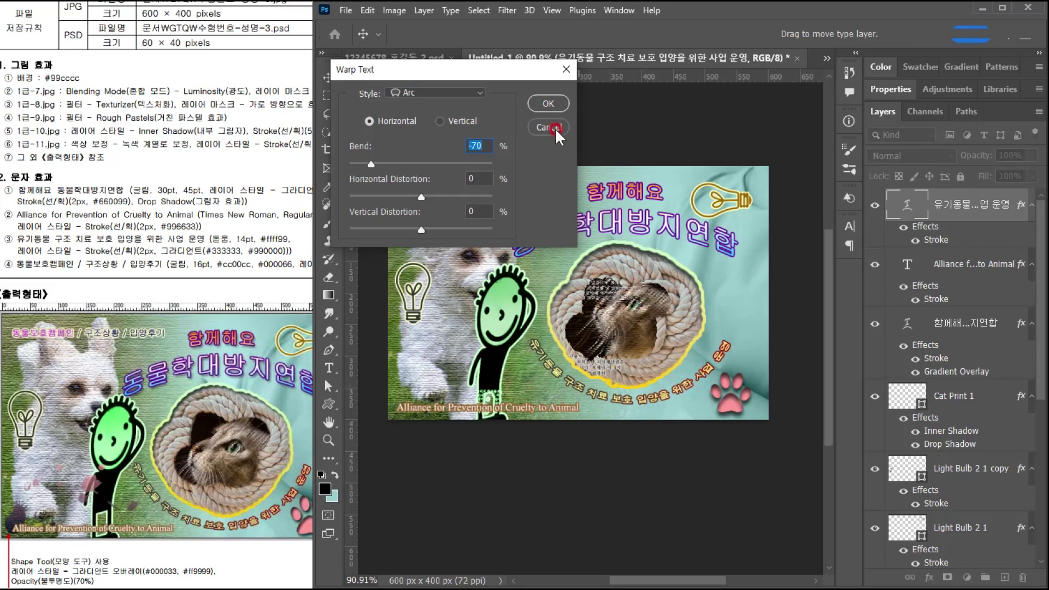
pyautogui.click(547, 104)
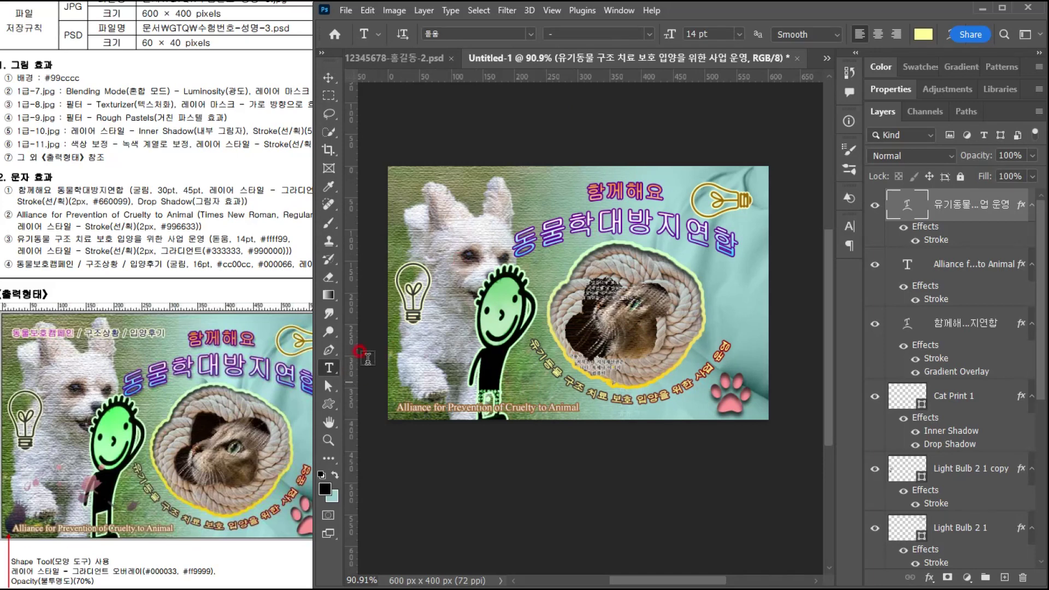
# - Add the text line "동물보호캠페인 / 구조상황 / 입양후기" at the poster's upper-left corner in 굴림 at 16 pt
pyautogui.click(407, 188)
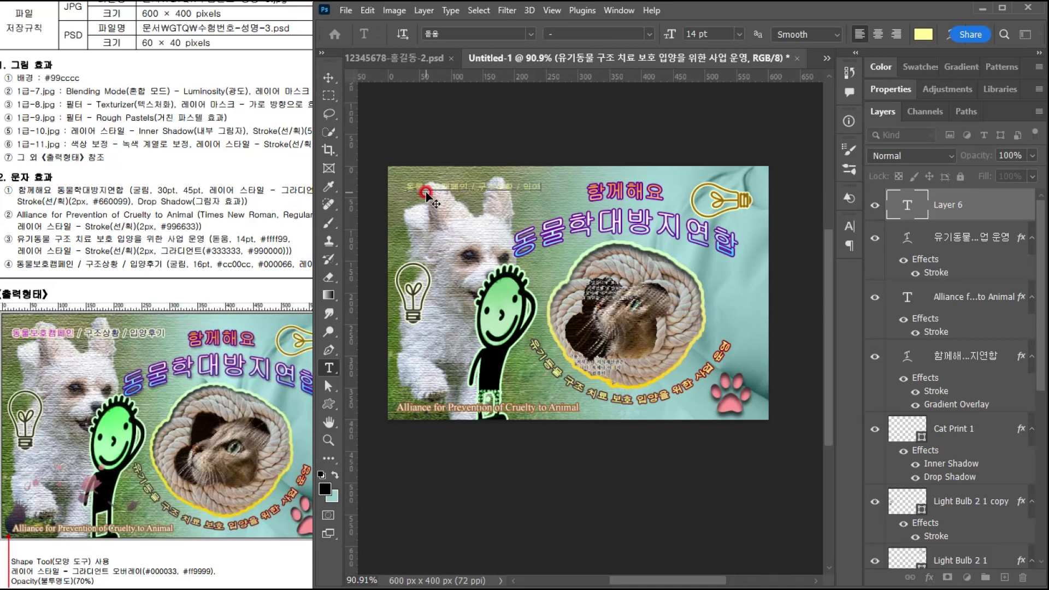
pyautogui.hotkey('ctrl', 'a')
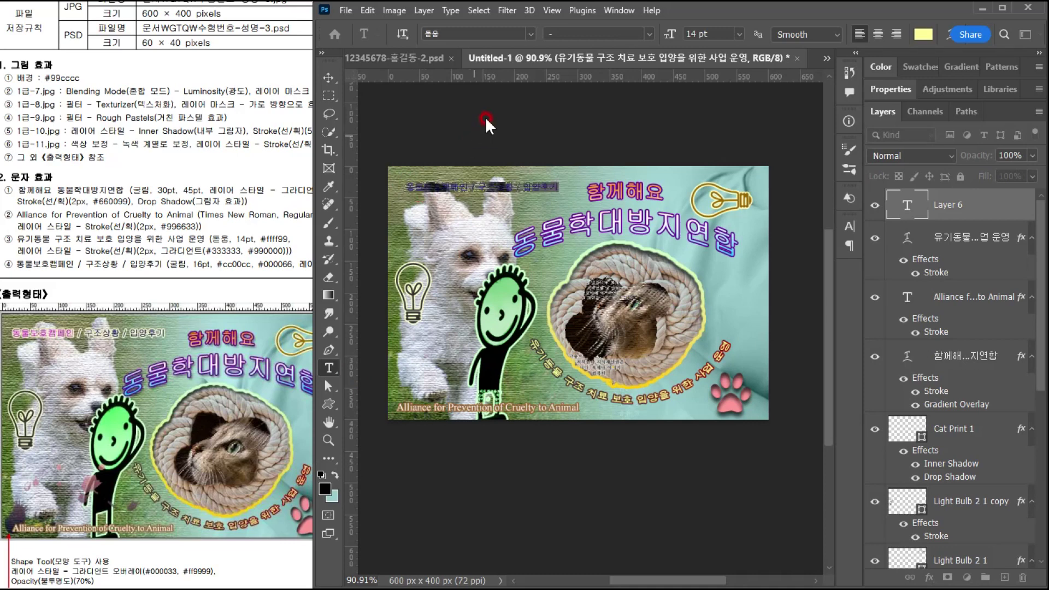
pyautogui.click(525, 33)
pyautogui.click(453, 91)
pyautogui.click(667, 34)
pyautogui.write('16')
pyautogui.press('Return')
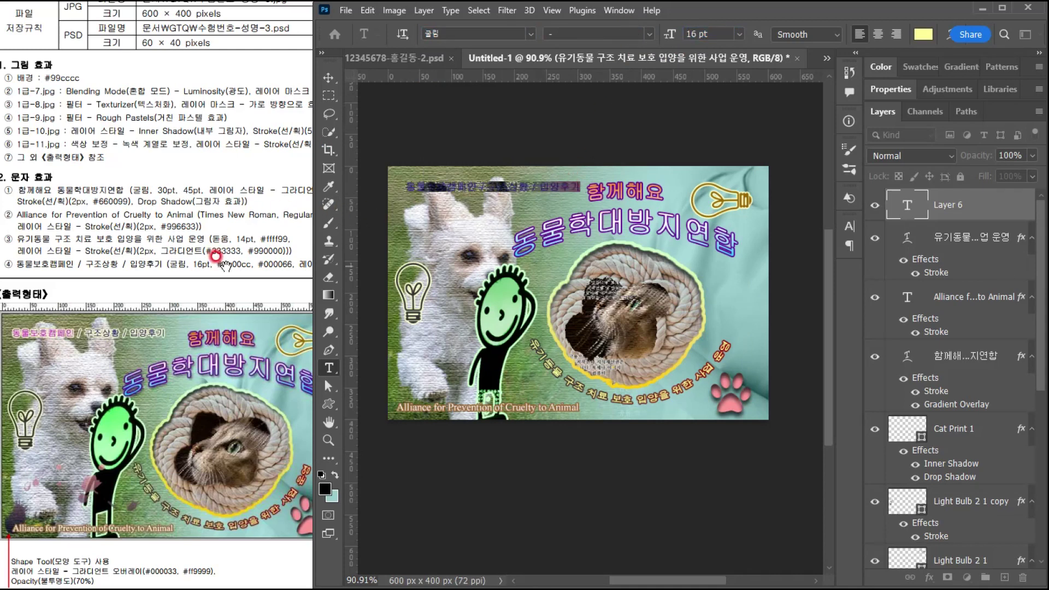
# - Set the color of the whole "동물보호캠페인 / 구조상황 / 입양후기" line to #cc00cc
pyautogui.click(917, 35)
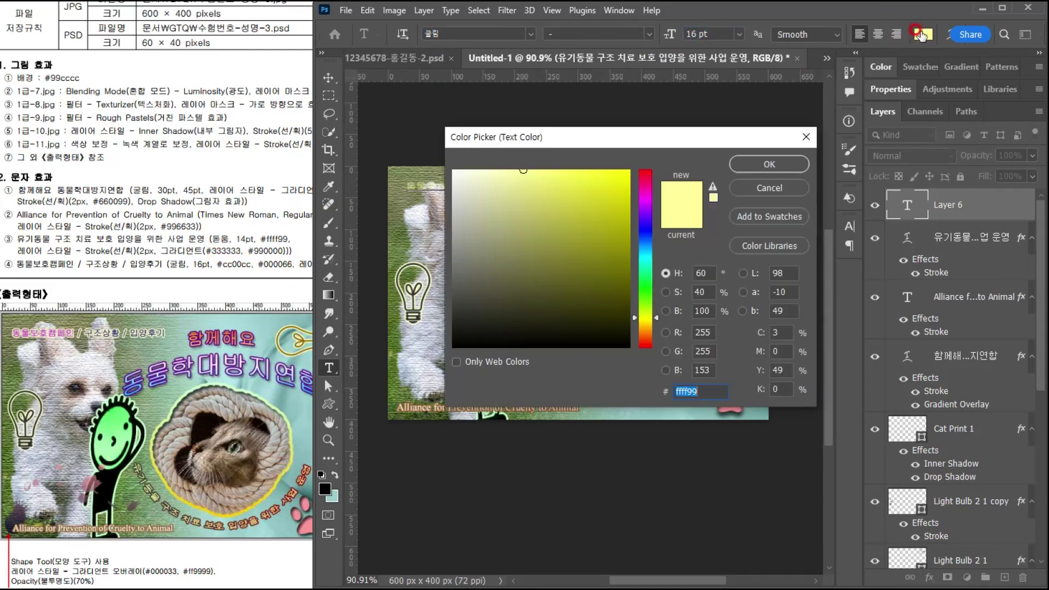
pyautogui.write('cc00cc')
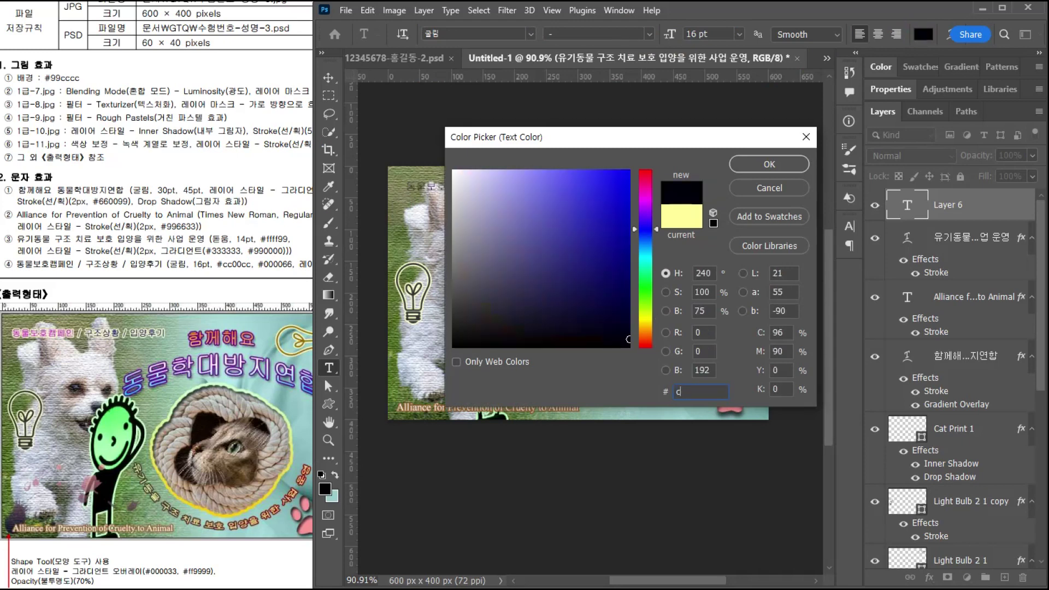
pyautogui.press('Return')
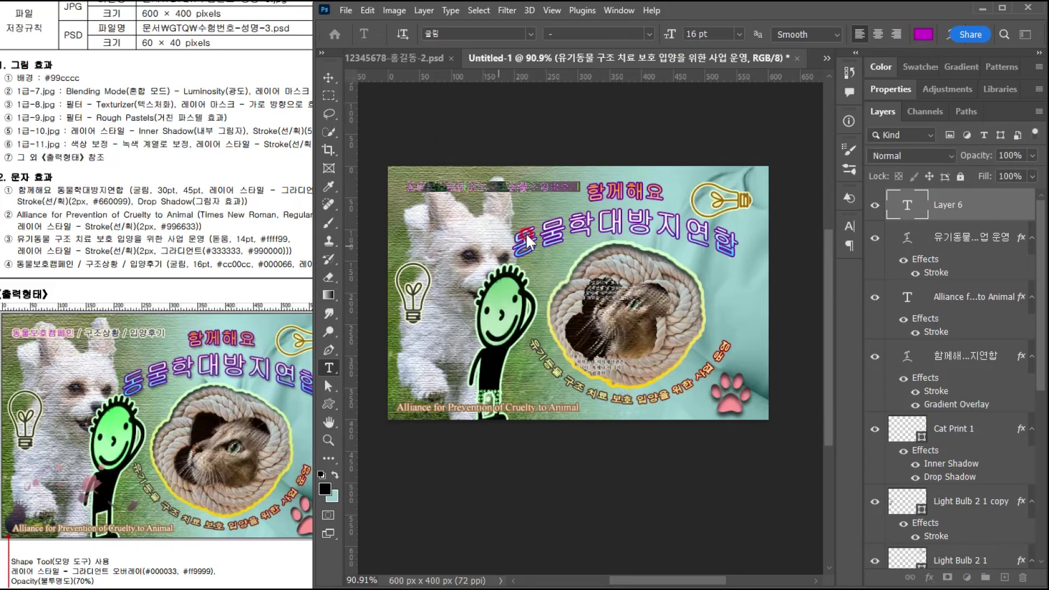
# - Recolor the "/ 구조상황 / 입양후기" part of the upper-left text line to #000066 and commit the text
pyautogui.click(490, 186)
pyautogui.moveTo(483, 187); pyautogui.dragTo(579, 187)
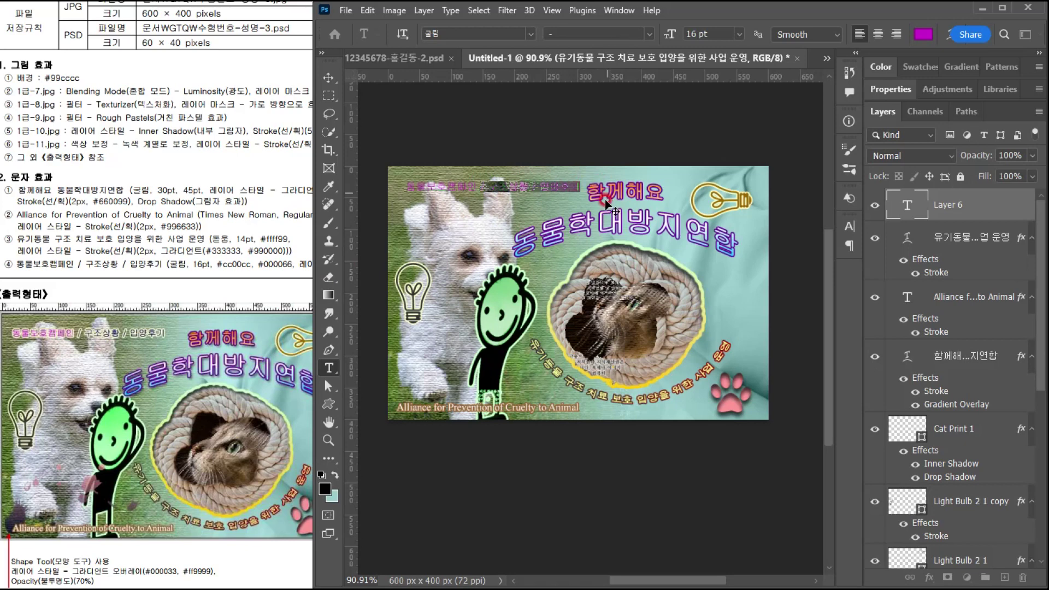
pyautogui.click(923, 34)
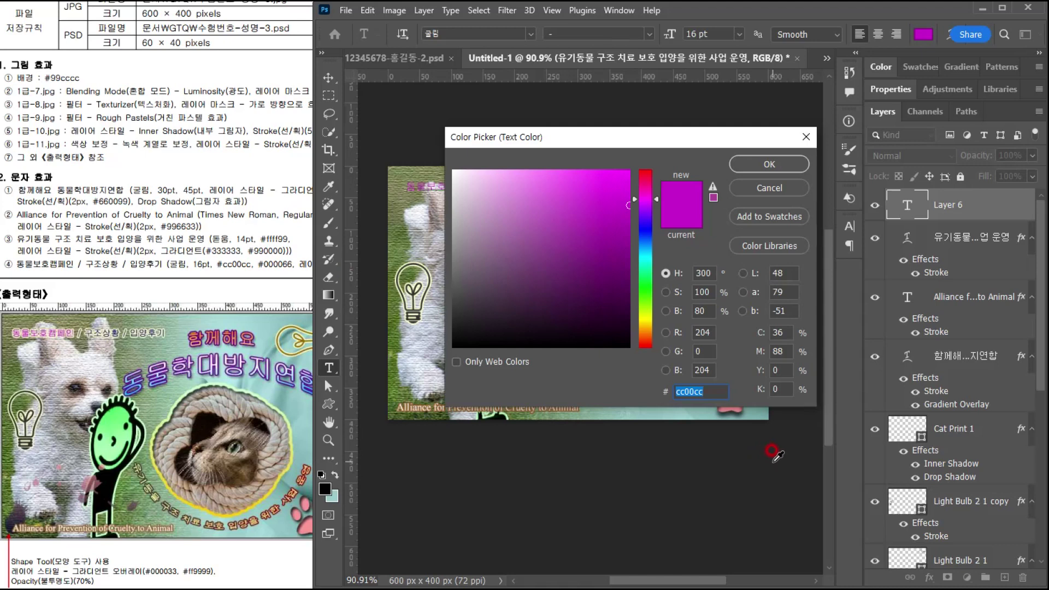
pyautogui.write('000066')
pyautogui.press('Return')
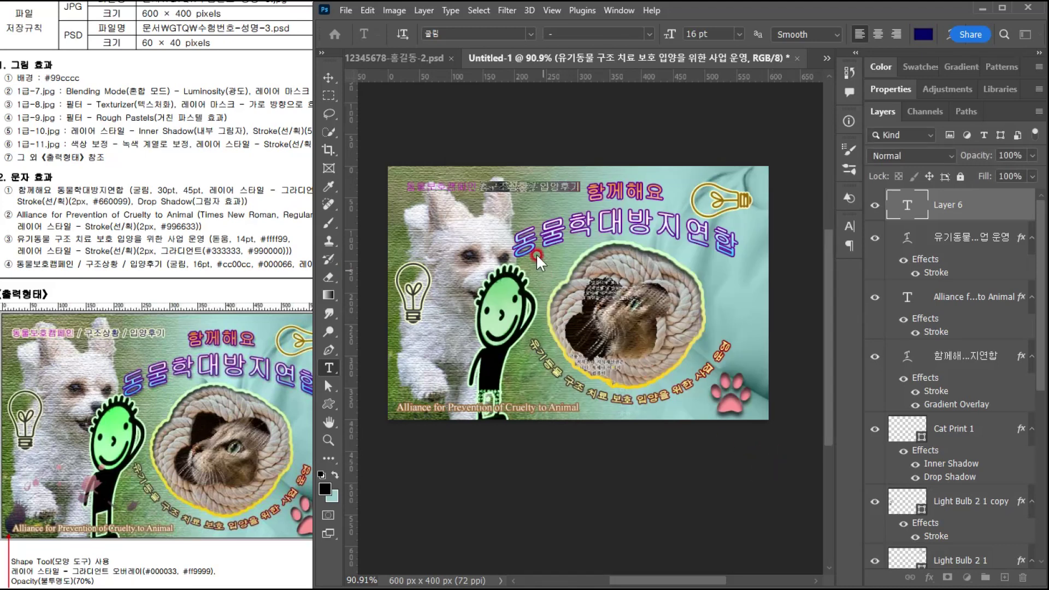
pyautogui.click(521, 179)
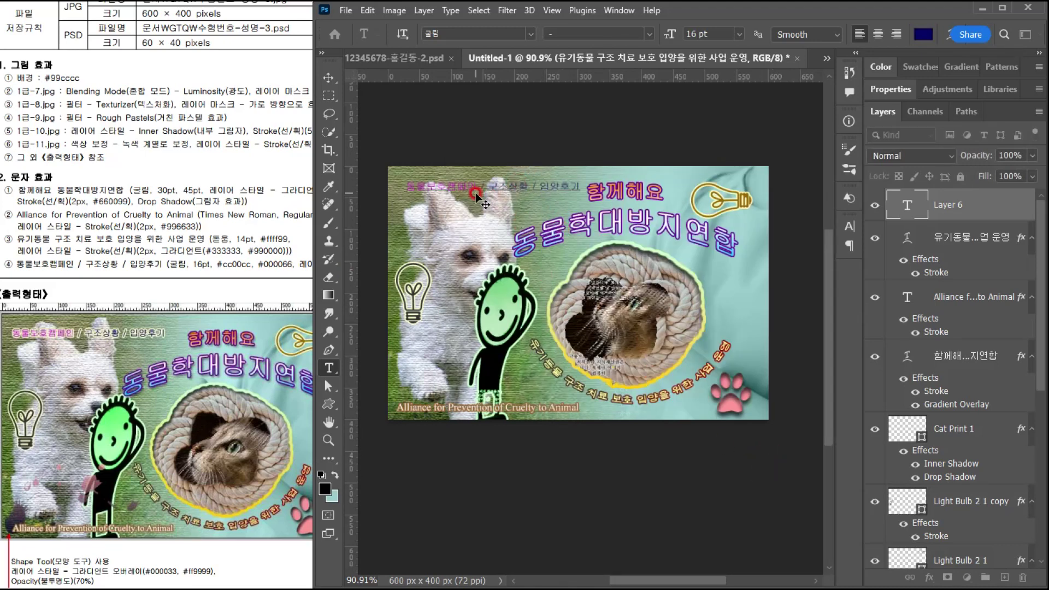
pyautogui.moveTo(305, 289); pyautogui.dragTo(159, 276)
pyautogui.click(570, 177)
# - Add a 2 px solid-color Stroke in #ffffcc to the "동물보호캠페인 / 구조상황 / 입양후기" text layer
pyautogui.click(987, 209)
pyautogui.click(891, 536)
pyautogui.click(928, 577)
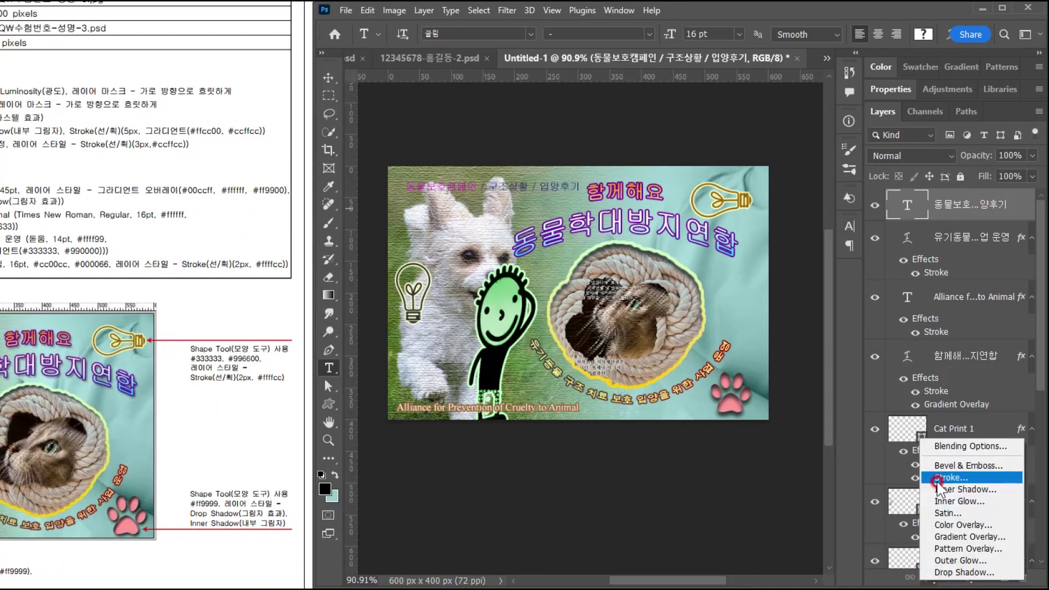
pyautogui.click(181, 307)
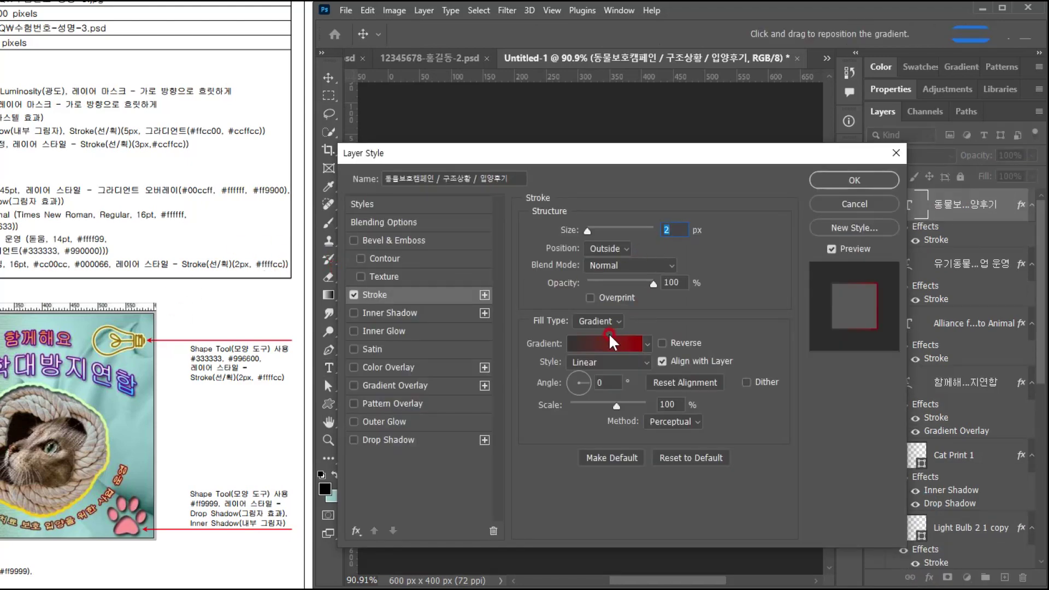
pyautogui.click(595, 321)
pyautogui.click(592, 346)
pyautogui.click(556, 351)
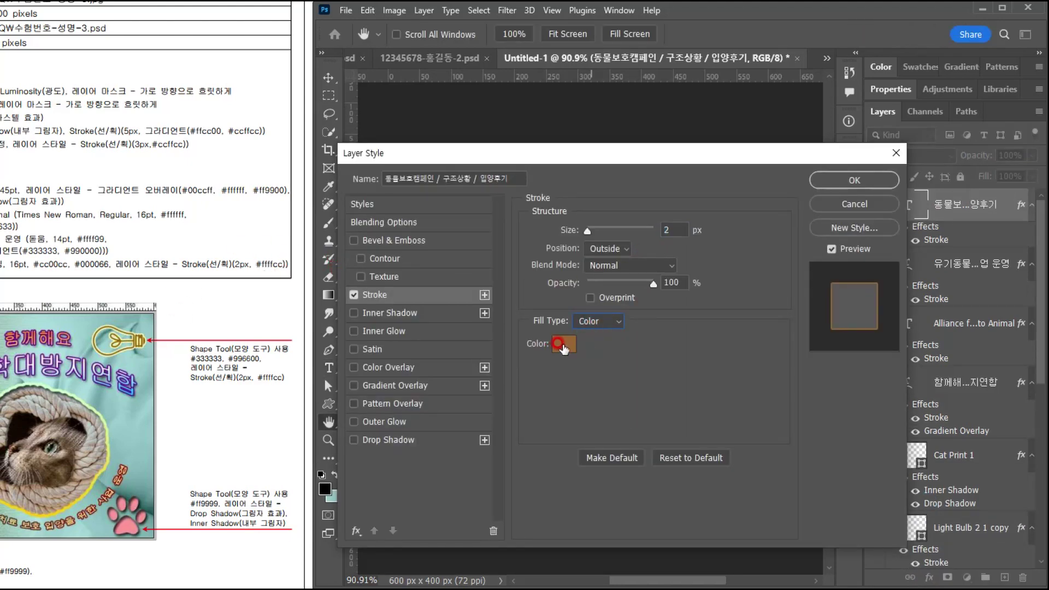
pyautogui.write('ffc')
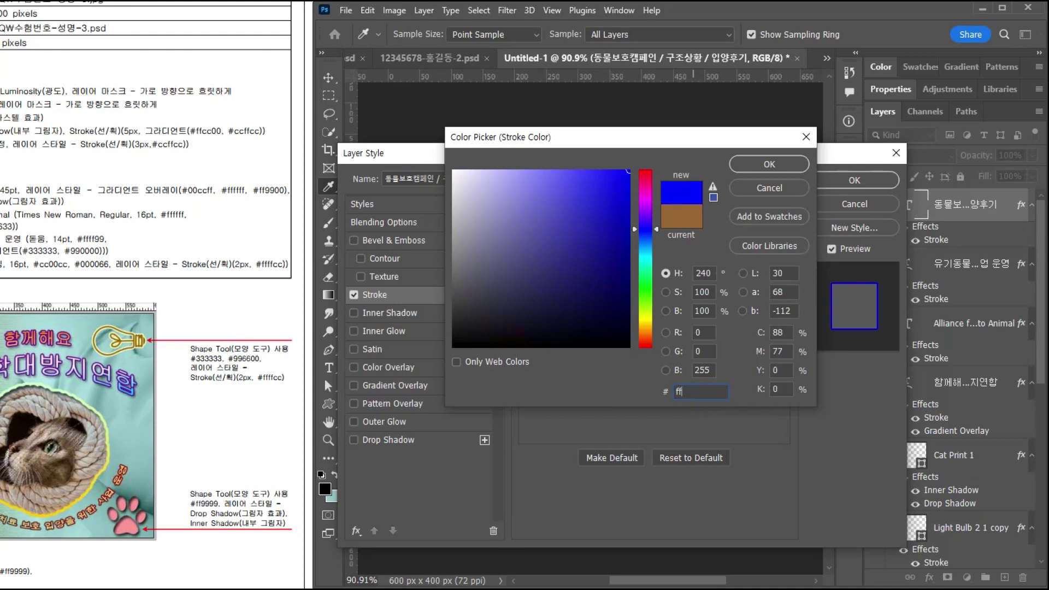
pyautogui.press('Return')
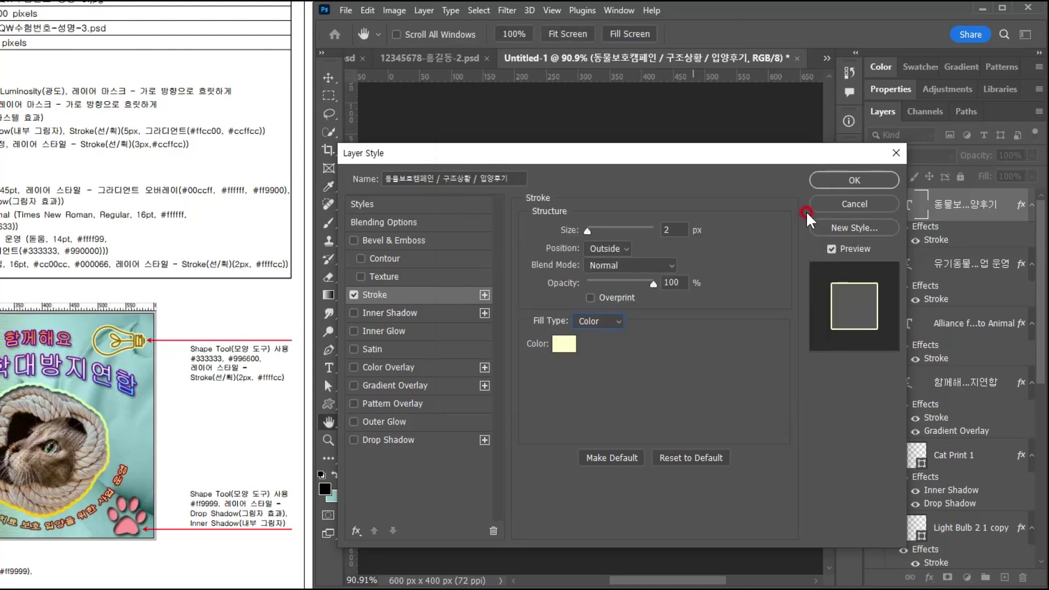
pyautogui.click(841, 179)
# - Move the "동물보호캠페인 / 구조상황 / 입양후기" text about 10 px closer to the poster's left edge
pyautogui.click(161, 366)
pyautogui.moveTo(141, 387); pyautogui.dragTo(266, 341)
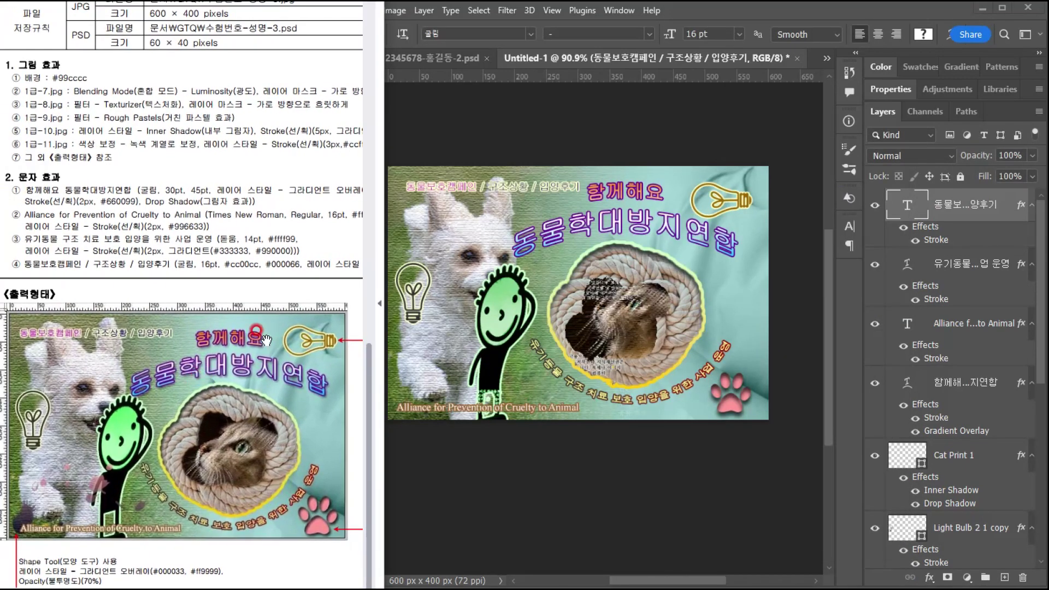
pyautogui.click(481, 185)
pyautogui.click(326, 79)
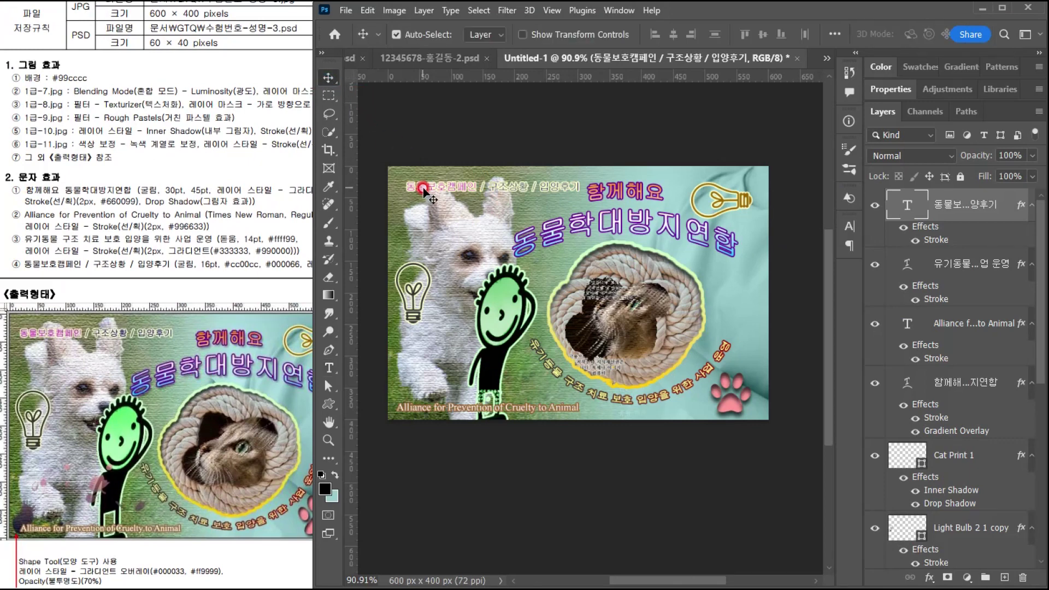
pyautogui.moveTo(426, 191); pyautogui.dragTo(417, 192)
pyautogui.scroll(-1, 643, 291)
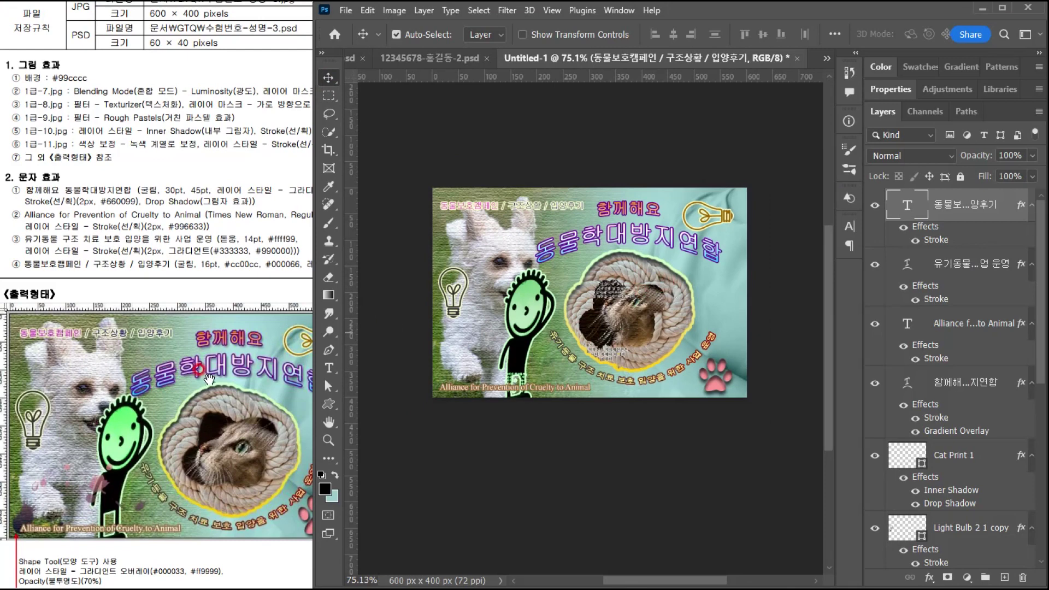
# - Save the poster as a PSD in the 문서\GTQ folder, named with the exam number, examinee name and suffix -3
pyautogui.click(209, 378)
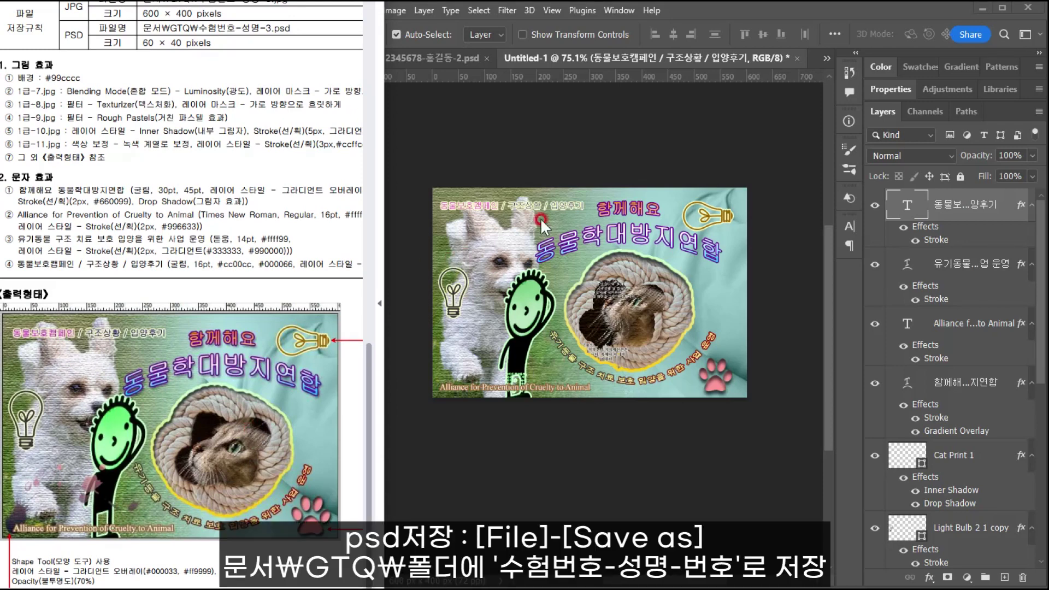
pyautogui.click(589, 55)
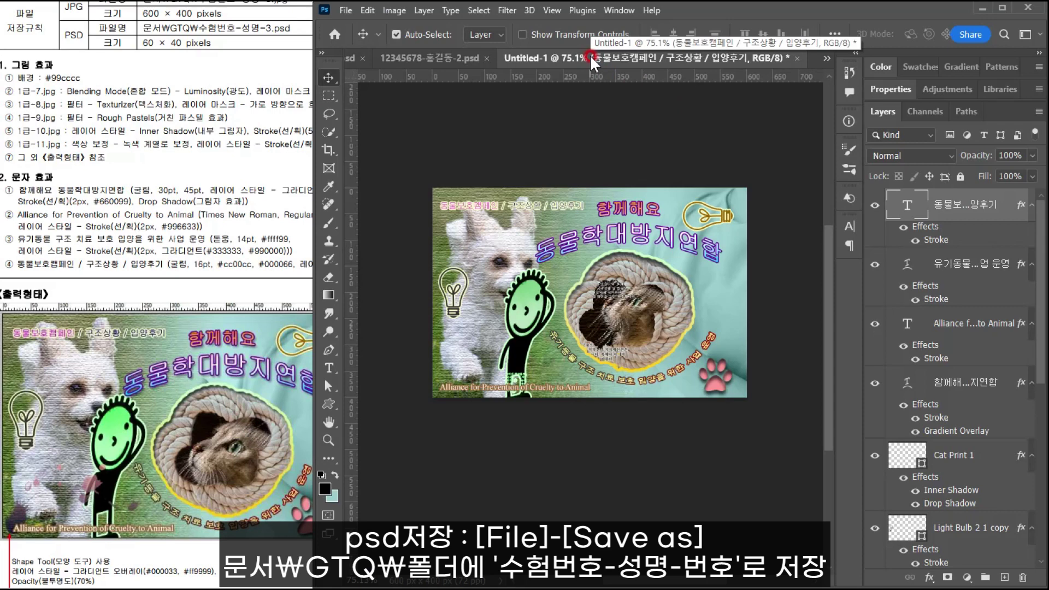
pyautogui.hotkey('shift', 'ctrl', 's')
pyautogui.click(135, 192)
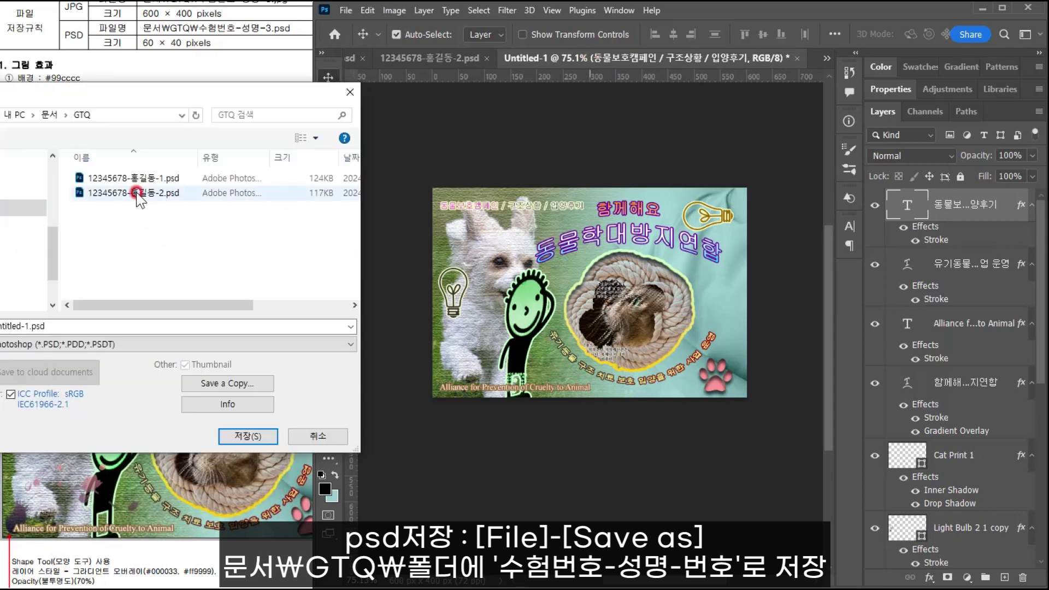
pyautogui.click(55, 318)
pyautogui.moveTo(62, 326); pyautogui.dragTo(239, 327)
pyautogui.write('345678-홍길동-3')
pyautogui.press('Return')
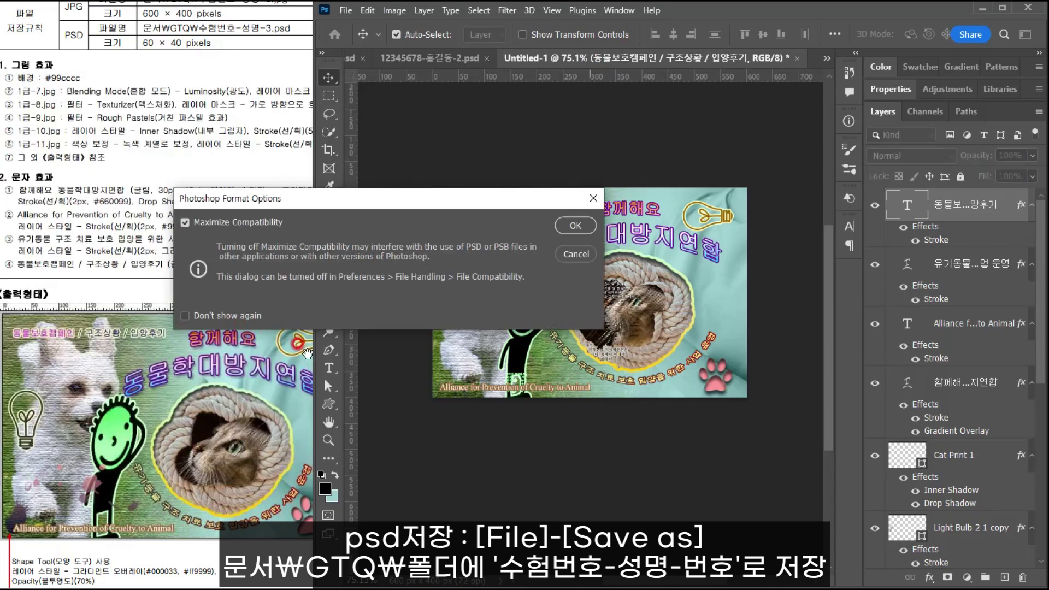
pyautogui.click(568, 230)
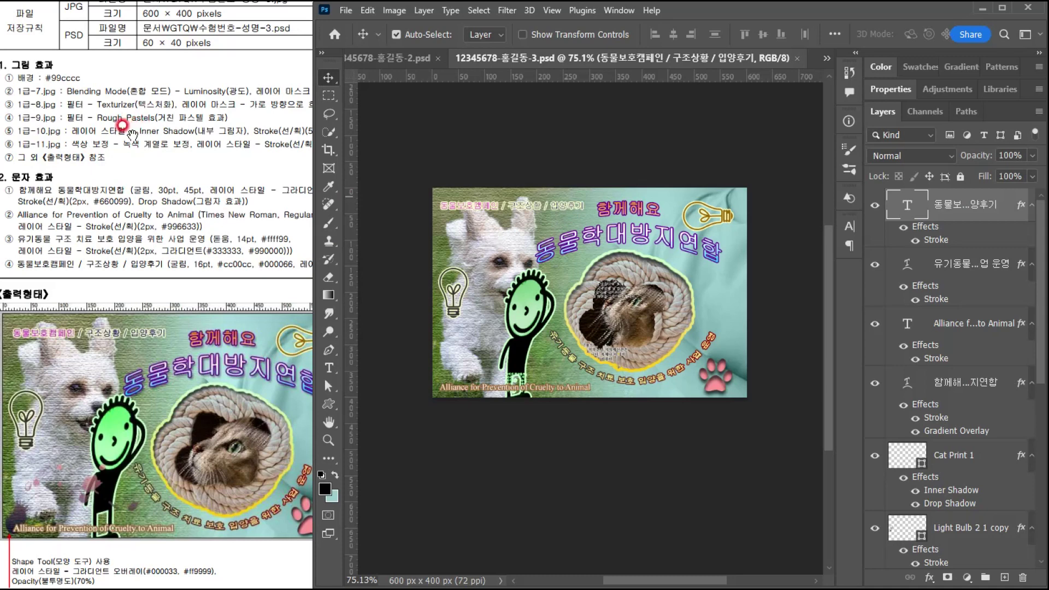
pyautogui.click(143, 124)
pyautogui.click(667, 10)
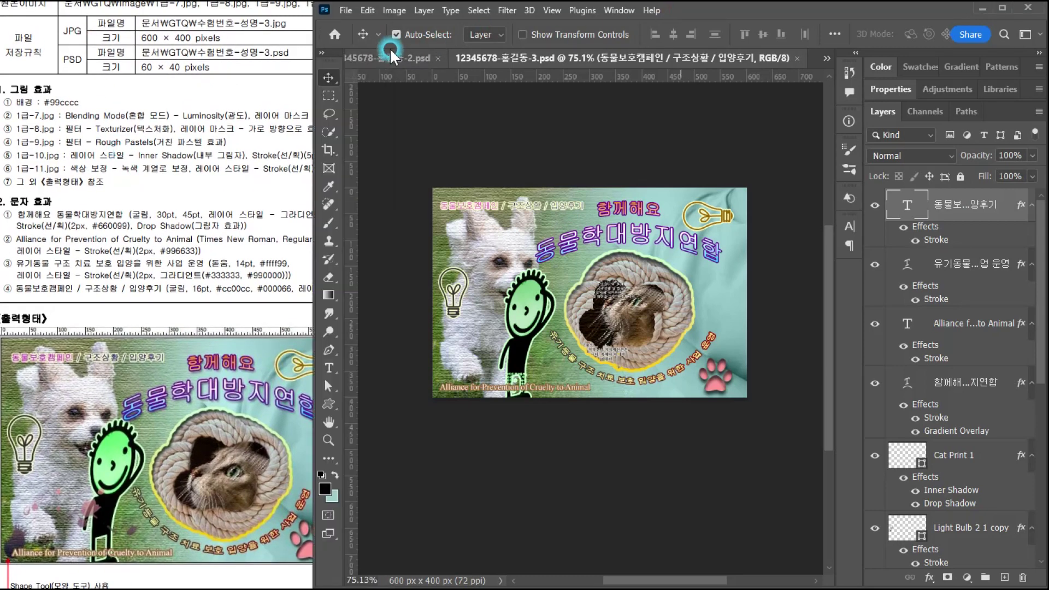
pyautogui.click(346, 12)
pyautogui.click(360, 176)
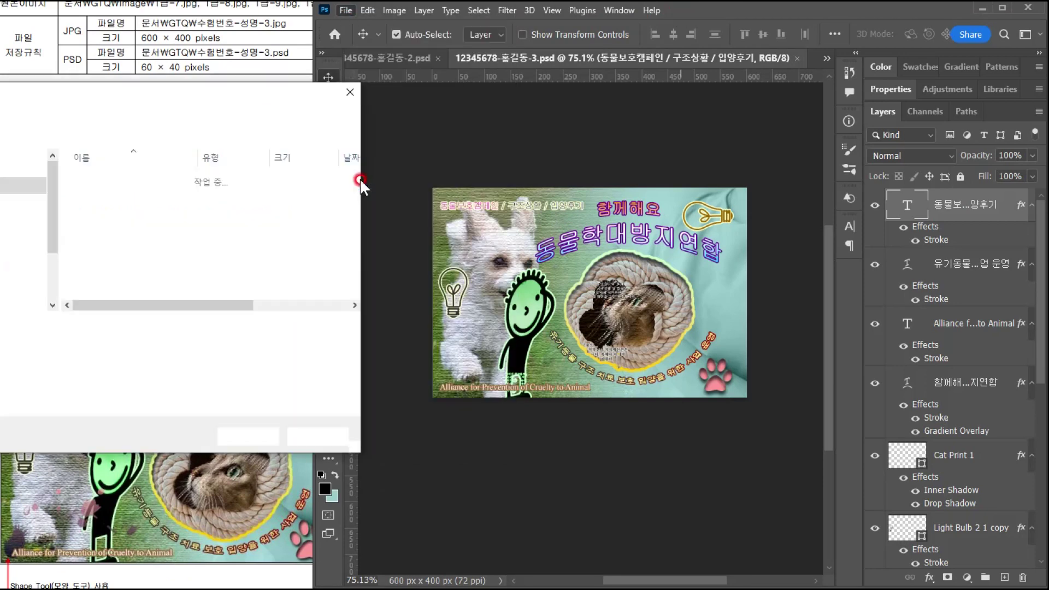
pyautogui.click(43, 345)
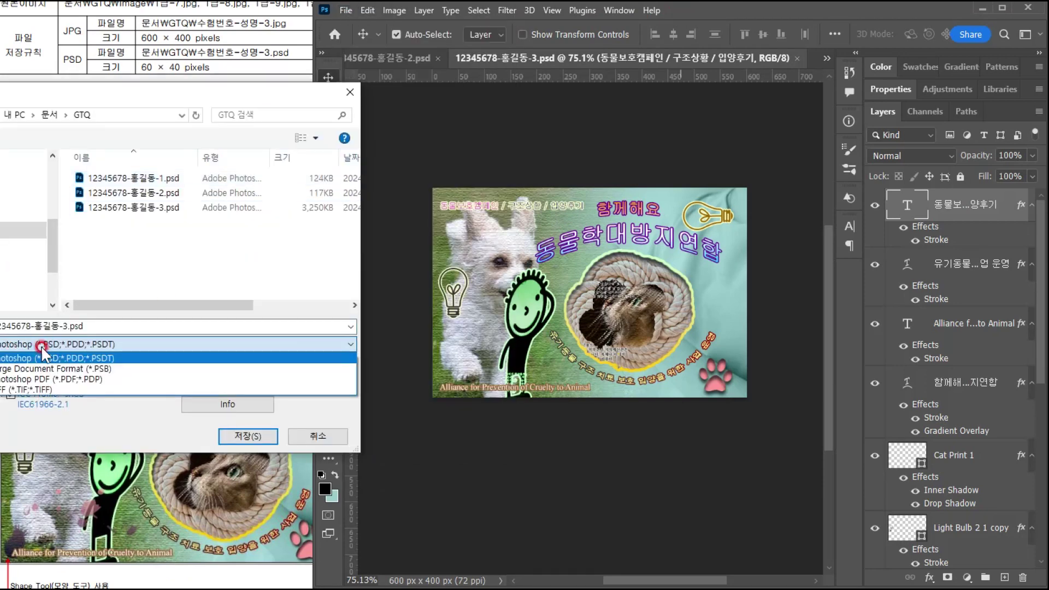
pyautogui.click(100, 429)
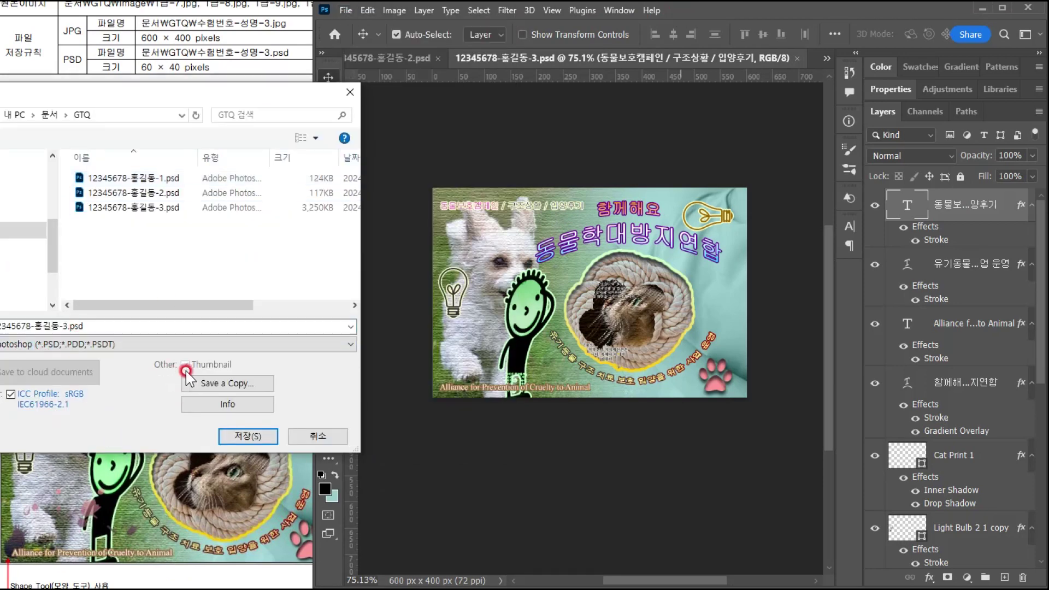
pyautogui.click(201, 383)
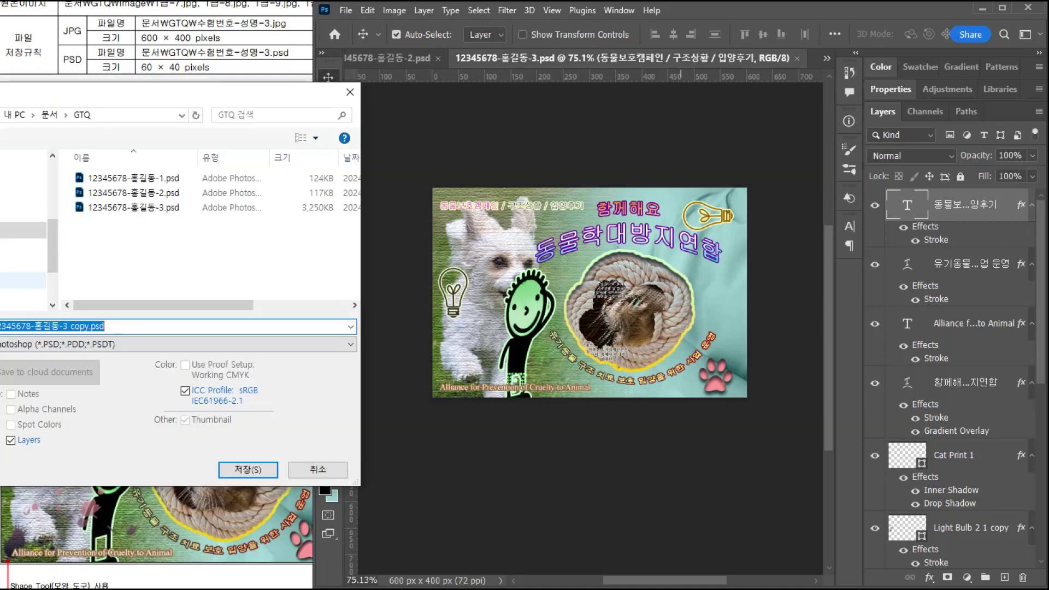
pyautogui.click(50, 345)
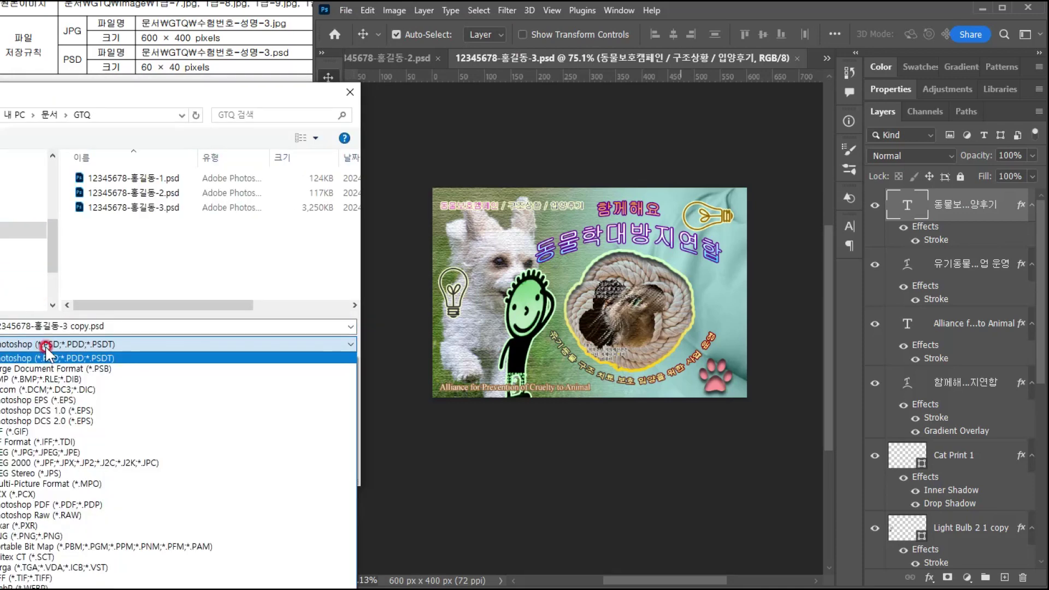
pyautogui.click(19, 454)
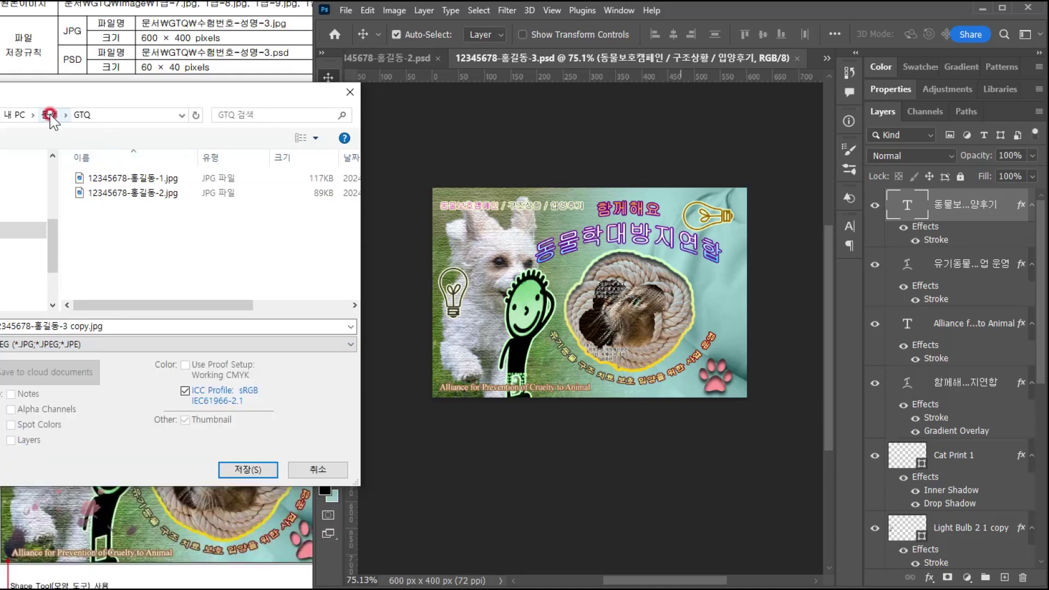
pyautogui.moveTo(67, 326); pyautogui.dragTo(191, 326)
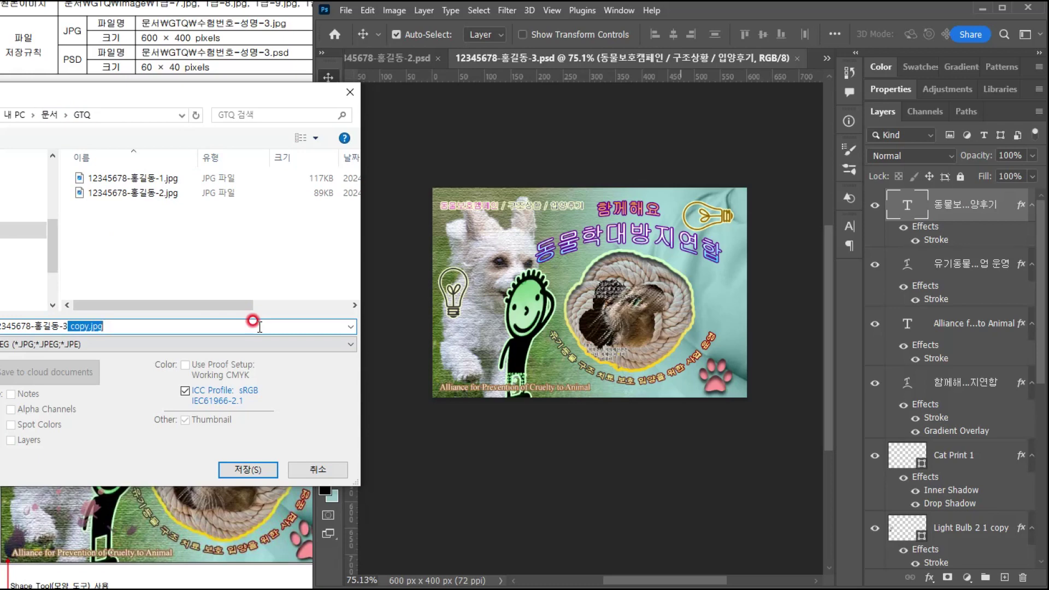
pyautogui.press('BackSpace')
pyautogui.press('Return')
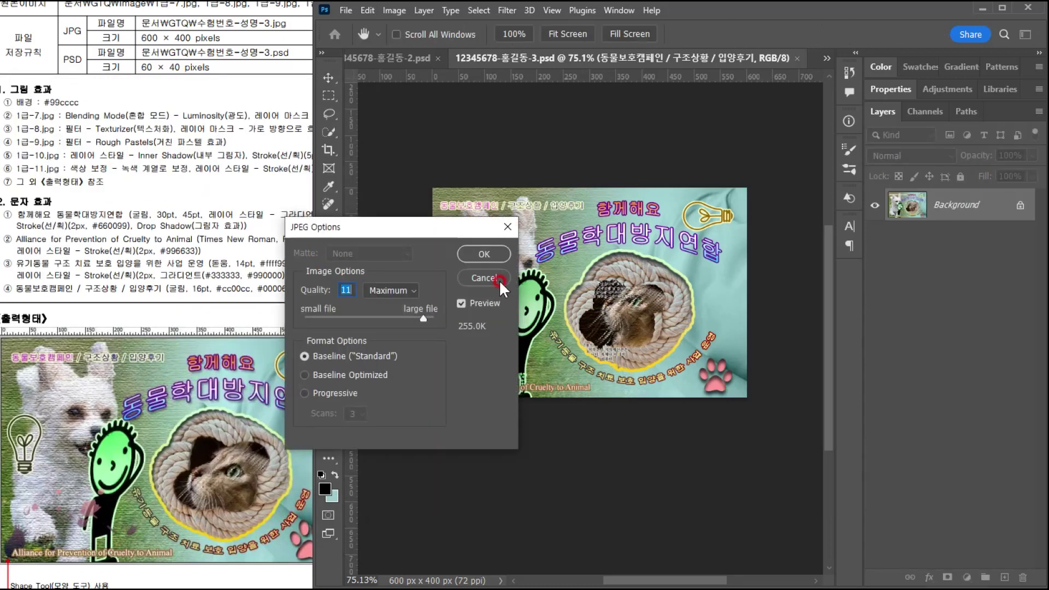
pyautogui.click(483, 277)
# - Save a JPEG copy in the GTQ folder, removing " copy" so its name matches the PSD's exam number, examinee name and suffix -3
pyautogui.click(345, 10)
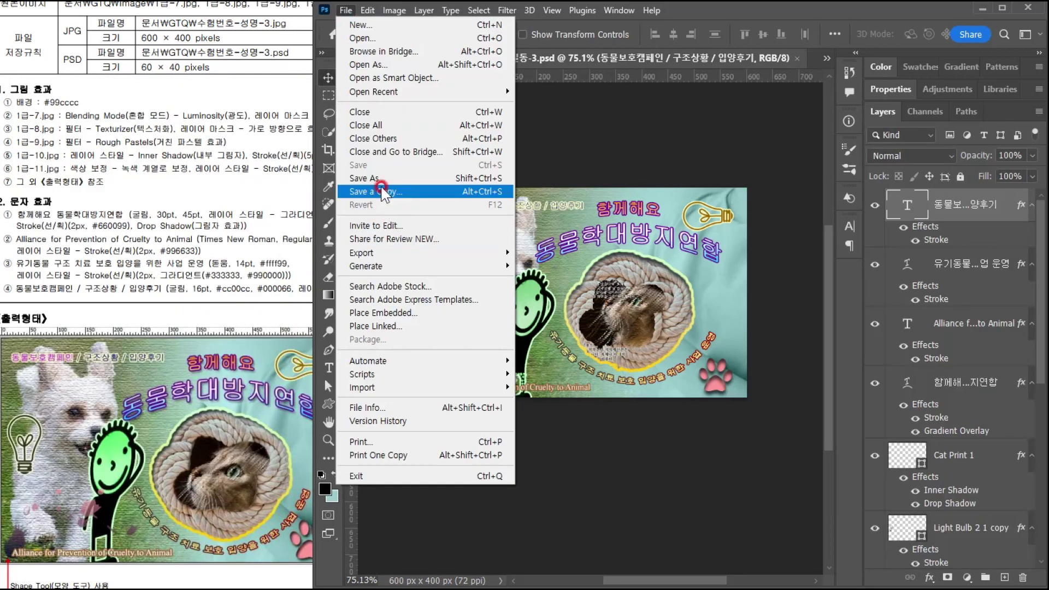
pyautogui.click(381, 178)
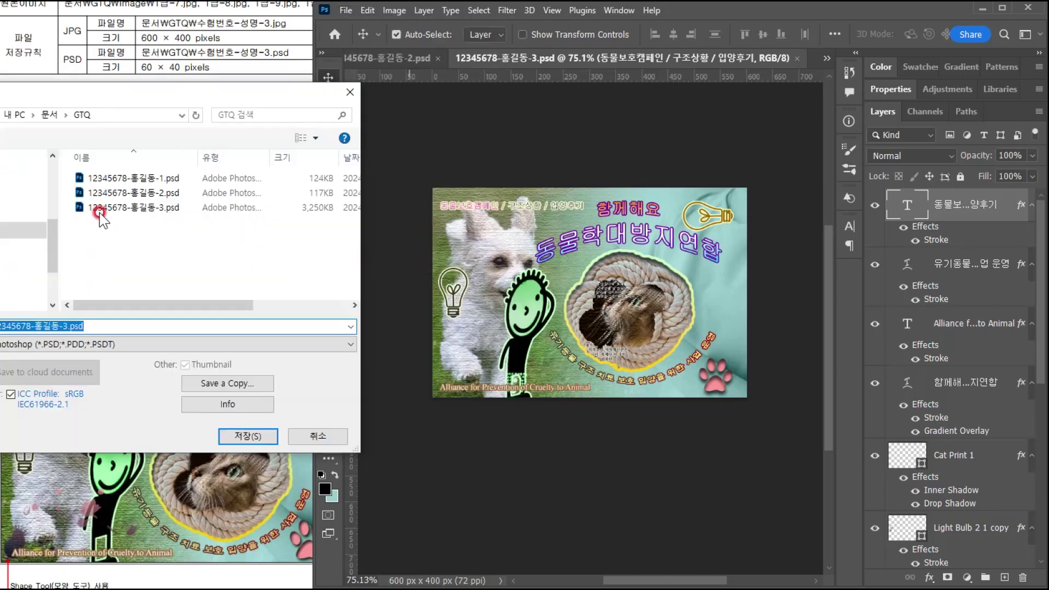
pyautogui.click(77, 344)
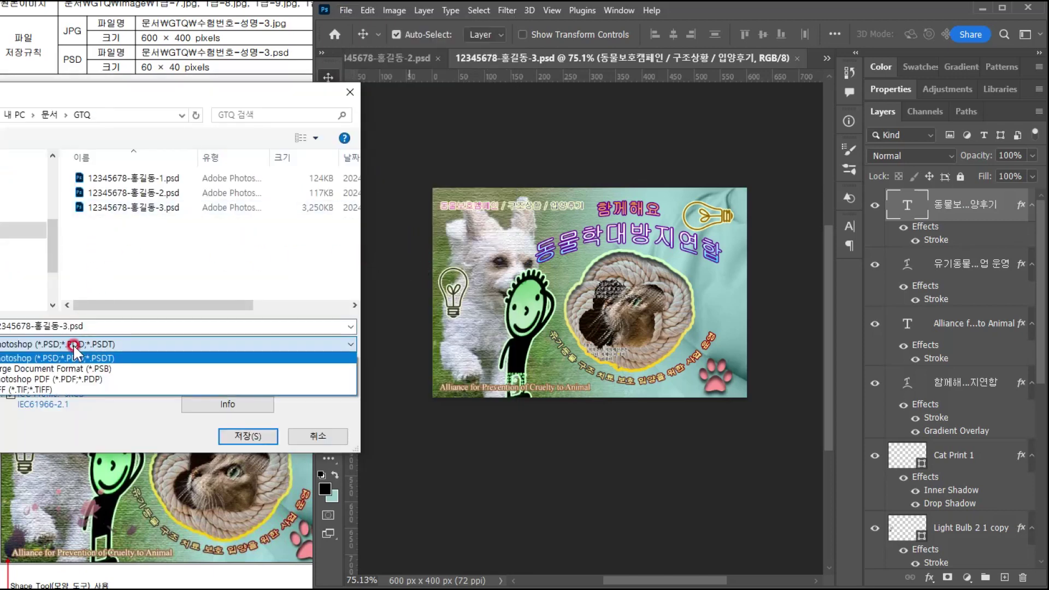
pyautogui.click(75, 358)
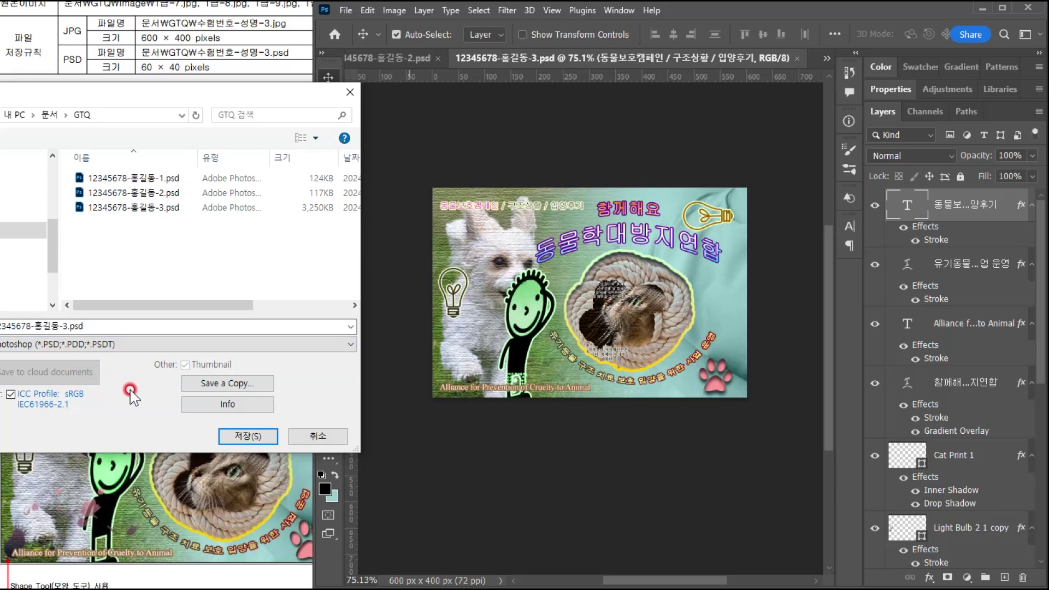
pyautogui.click(208, 386)
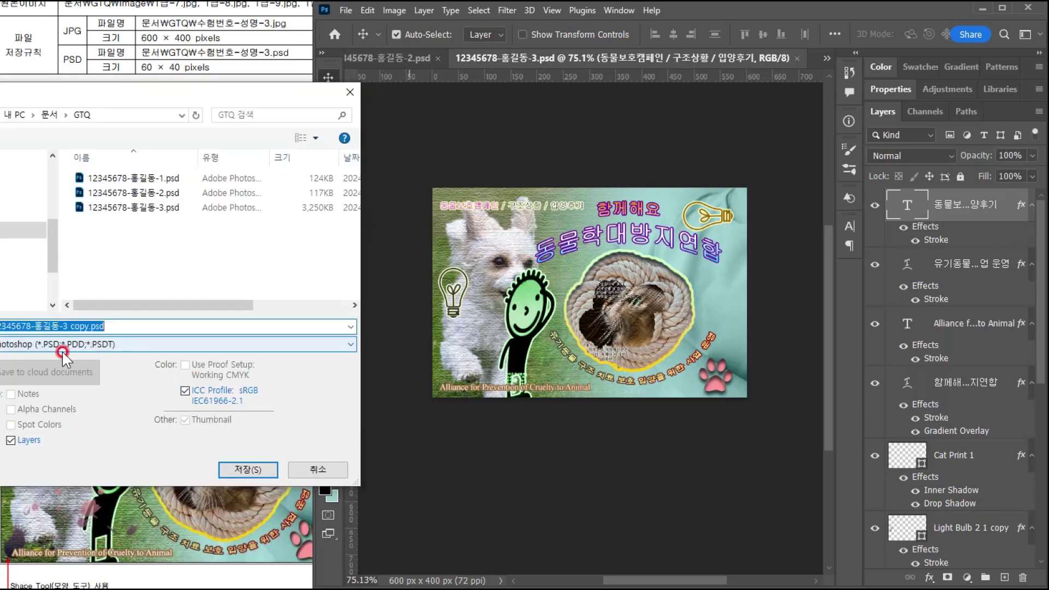
pyautogui.click(47, 346)
pyautogui.click(34, 453)
pyautogui.moveTo(69, 326); pyautogui.dragTo(154, 327)
pyautogui.press('BackSpace')
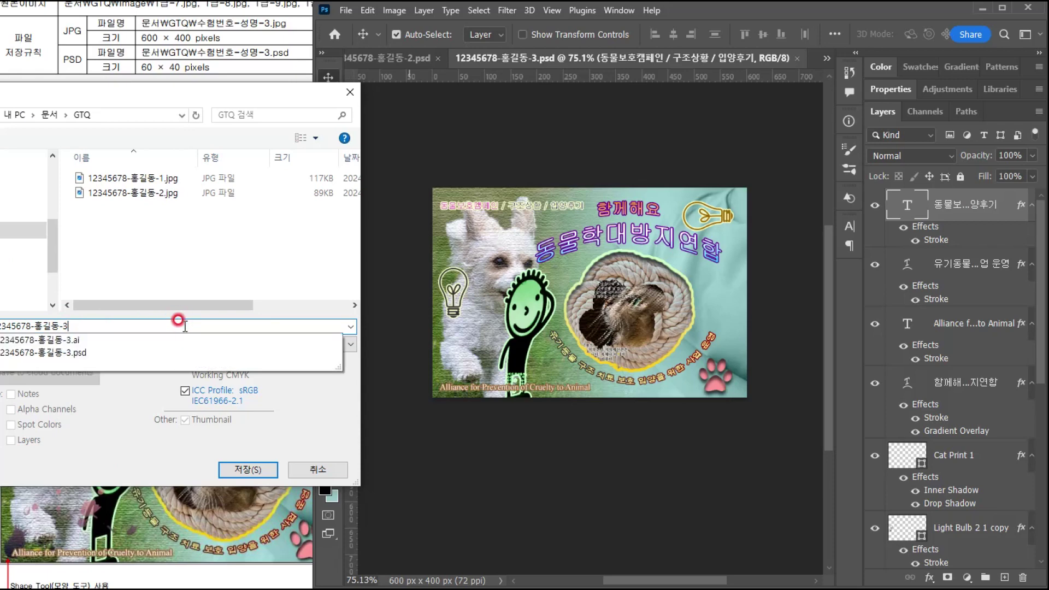
pyautogui.press('Return')
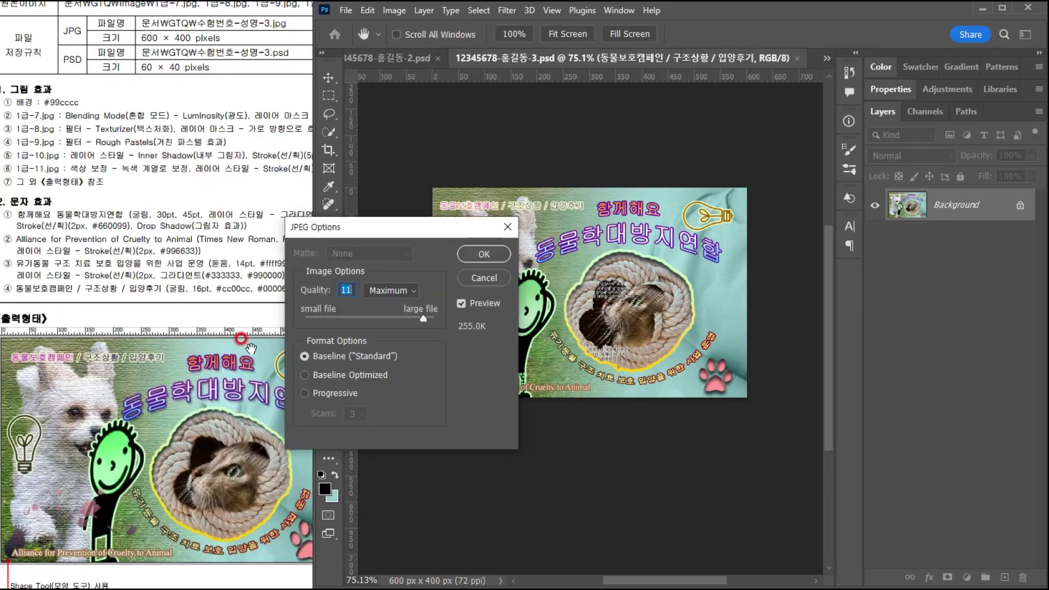
# - Set the JPEG quality to High (8) and finish saving the copy
pyautogui.click(398, 287)
pyautogui.click(385, 328)
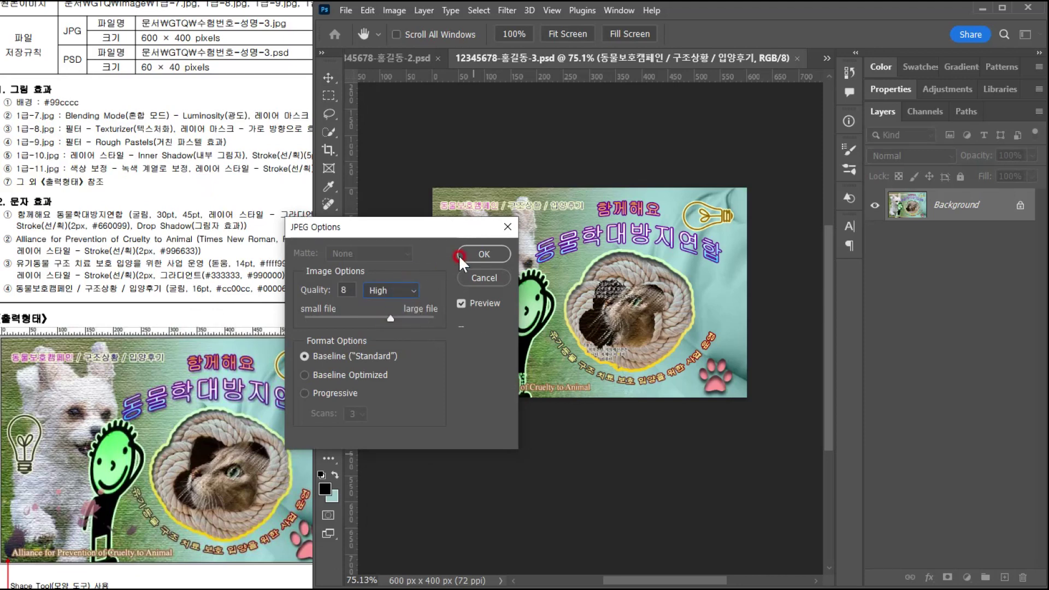
pyautogui.click(483, 254)
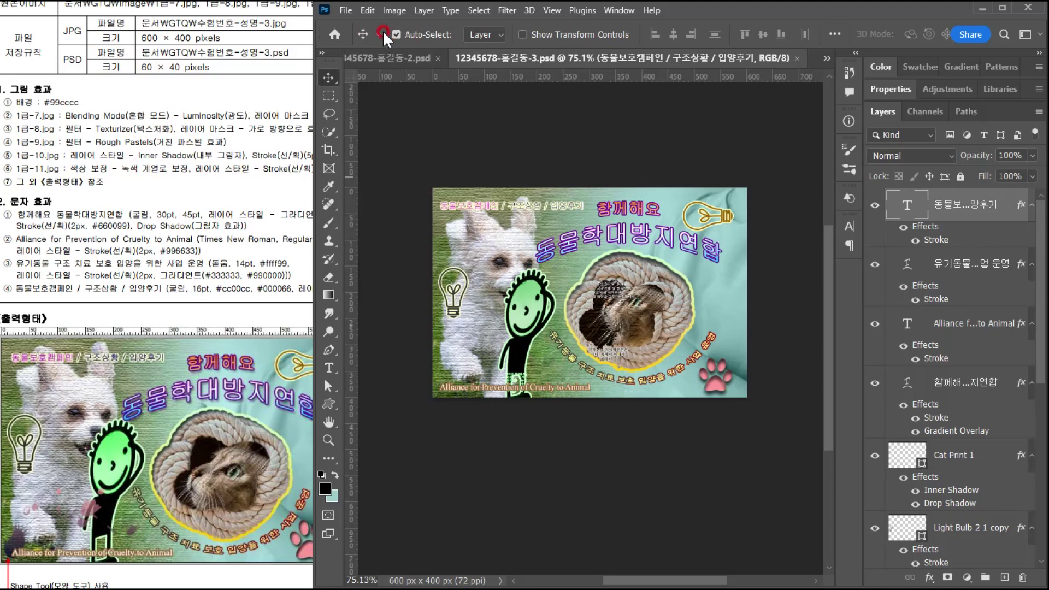
# - Resize the poster image to 60 × 40 pixels
pyautogui.click(393, 10)
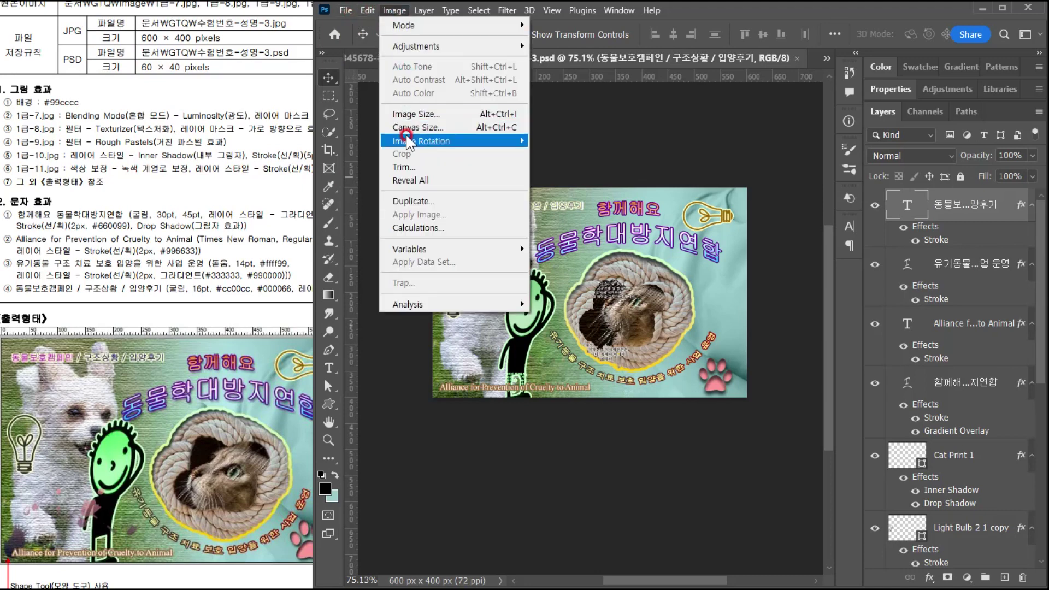
pyautogui.click(418, 115)
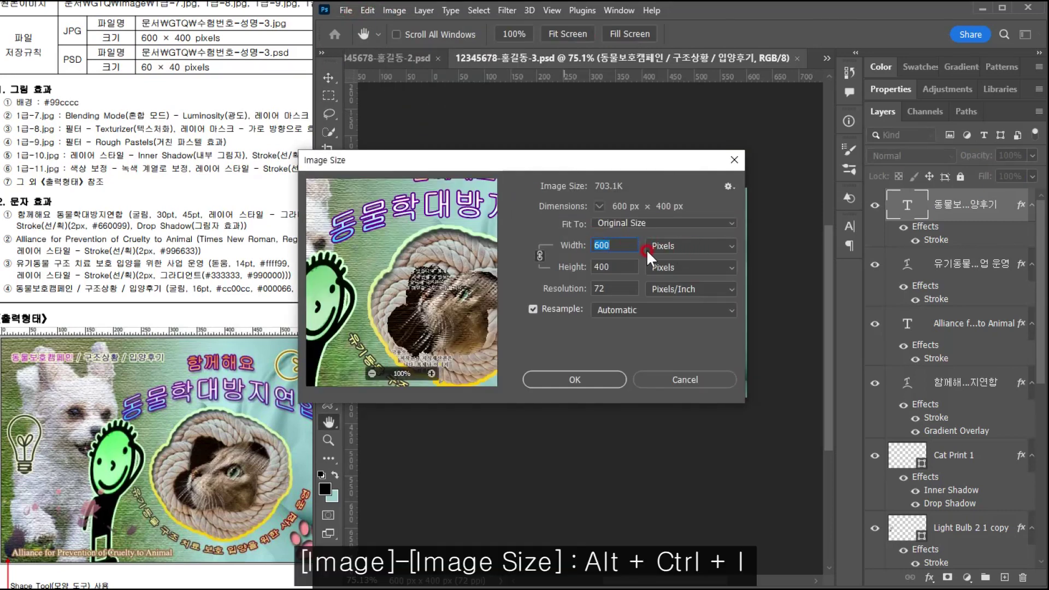
pyautogui.click(619, 242)
pyautogui.press('BackSpace')
pyautogui.press('Return')
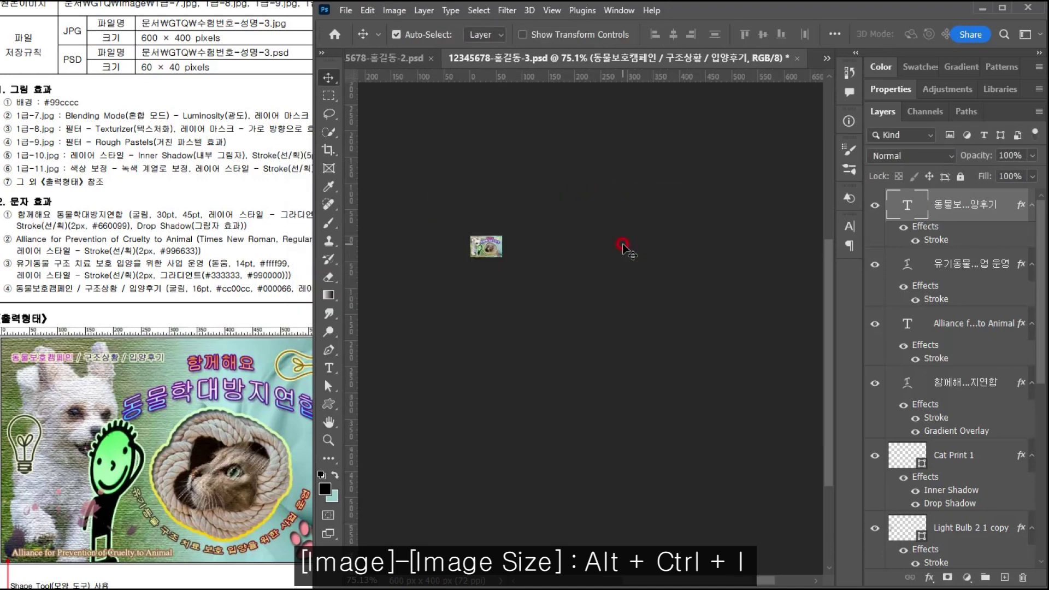
# - Save the reduced poster as a PSD in the GTQ folder, overwriting the existing suffix -3 file and keeping Maximize Compatibility on
pyautogui.click(351, 15)
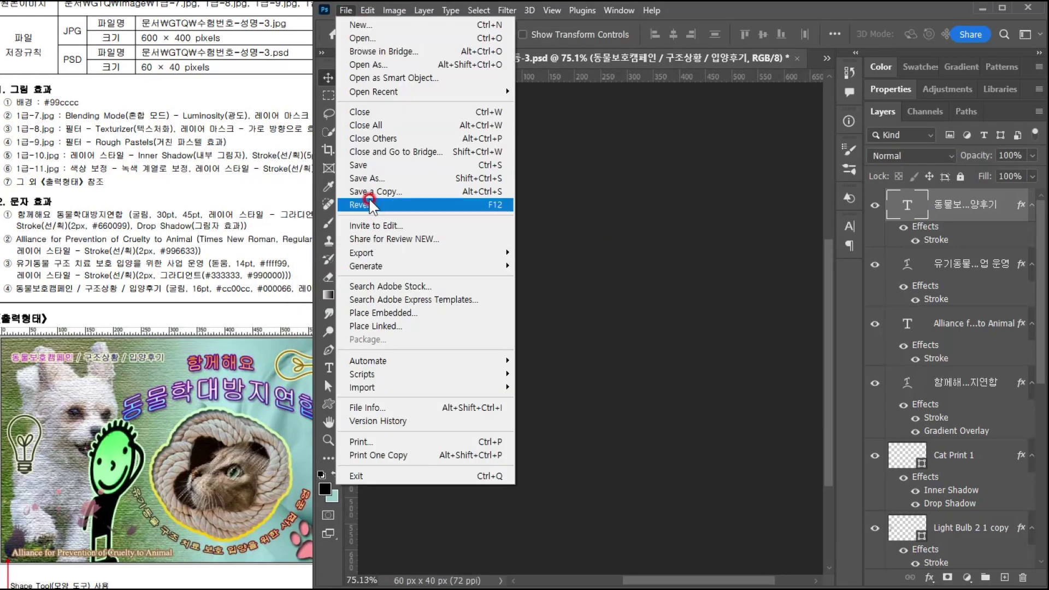
pyautogui.click(375, 176)
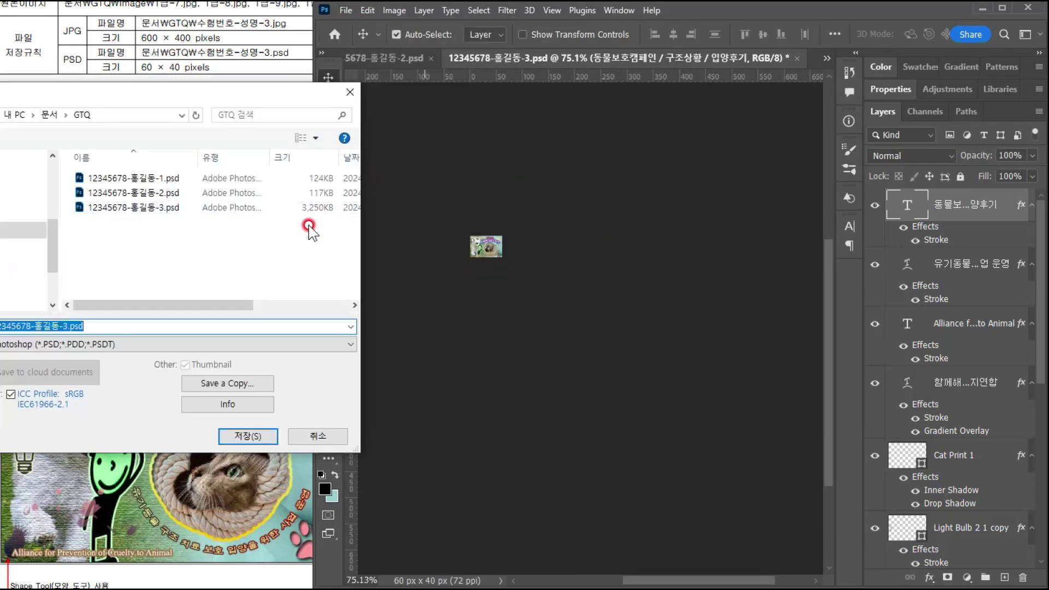
pyautogui.click(245, 435)
pyautogui.click(454, 189)
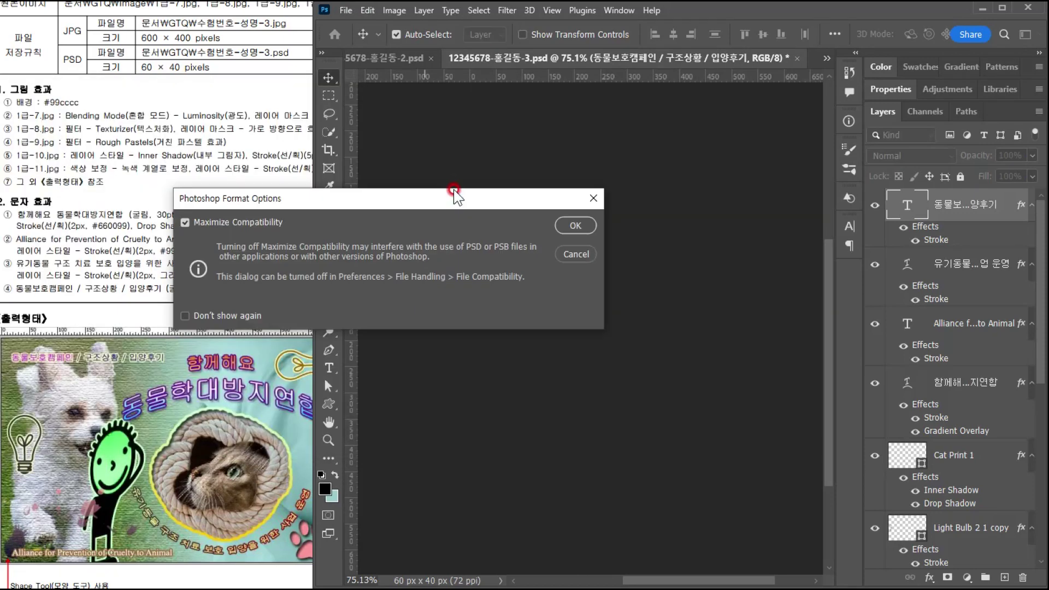
pyautogui.click(571, 224)
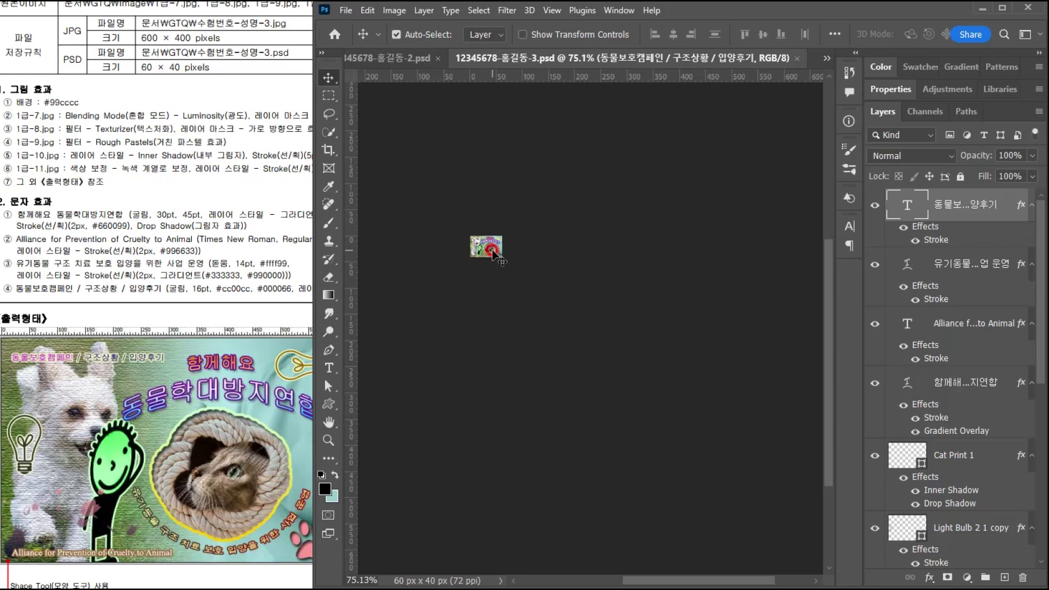
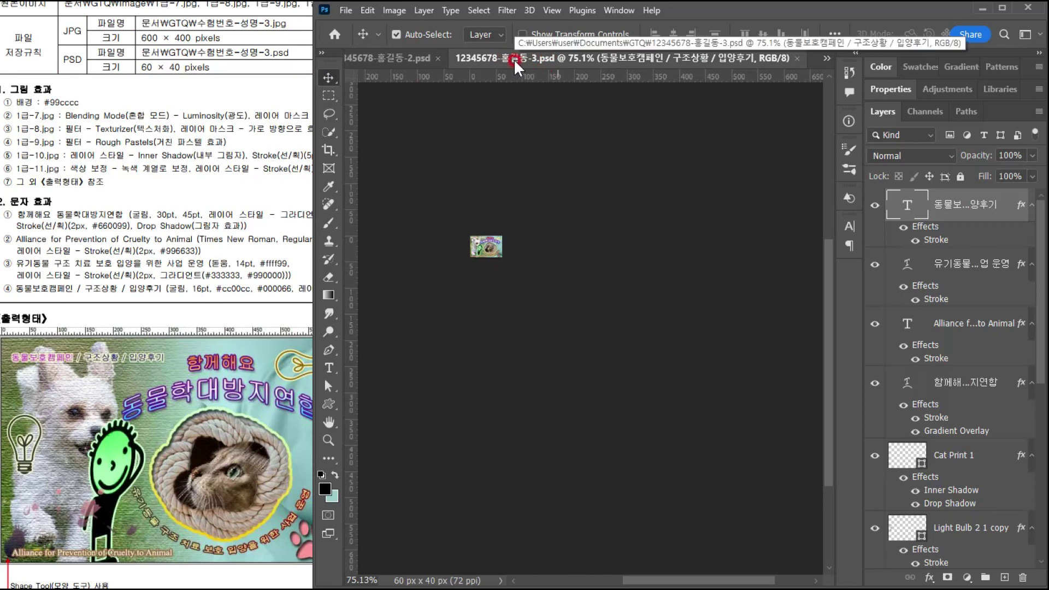
# - Undo the poster's image size reduction
pyautogui.hotkey('ctrl', 'z')
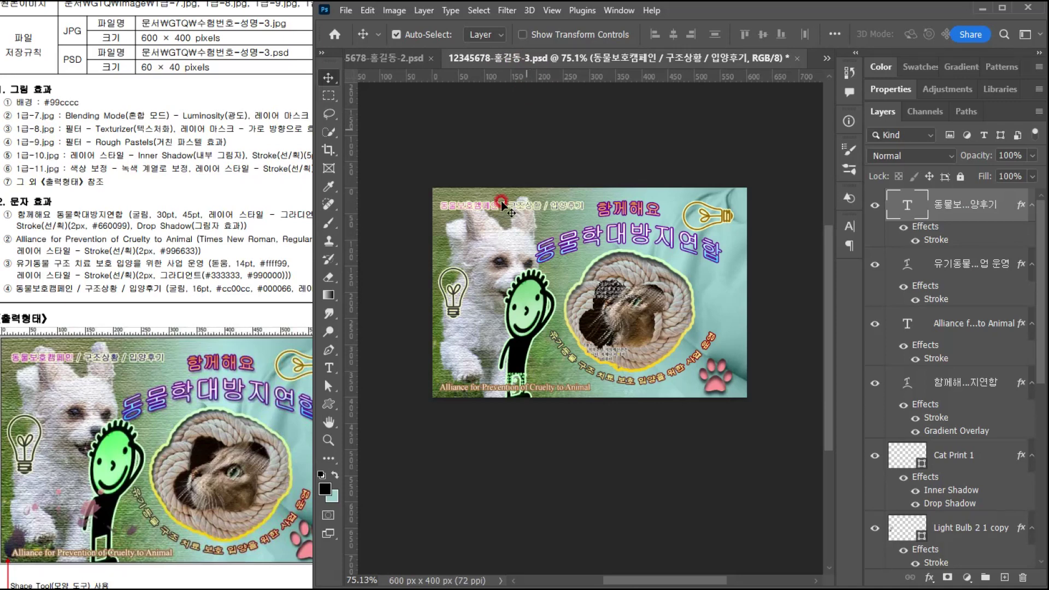
pyautogui.scroll(2, 530, 116)
pyautogui.moveTo(497, 387); pyautogui.dragTo(469, 411)
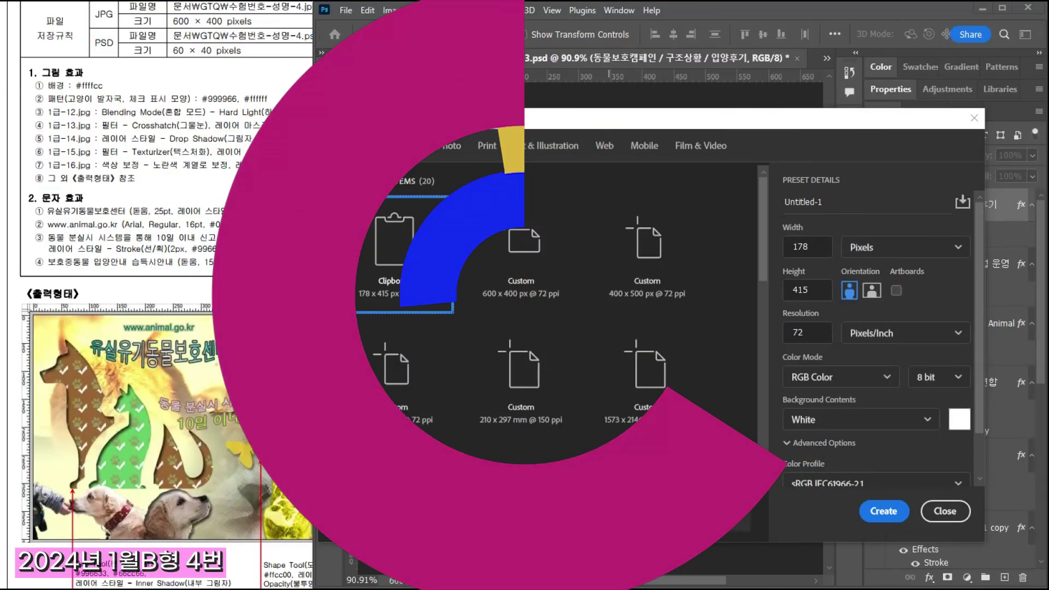
# - Create a new 600 × 400 pixel document at 72 pixels/inch in RGB with a white background for task 4
pyautogui.moveTo(129, 164); pyautogui.dragTo(117, 250)
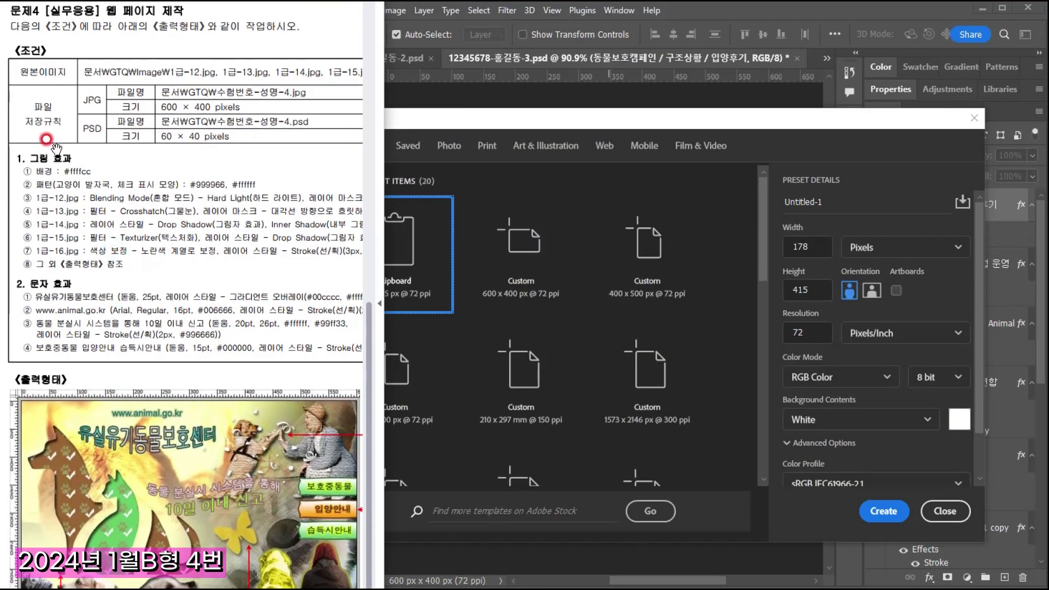
pyautogui.click(424, 122)
pyautogui.click(869, 298)
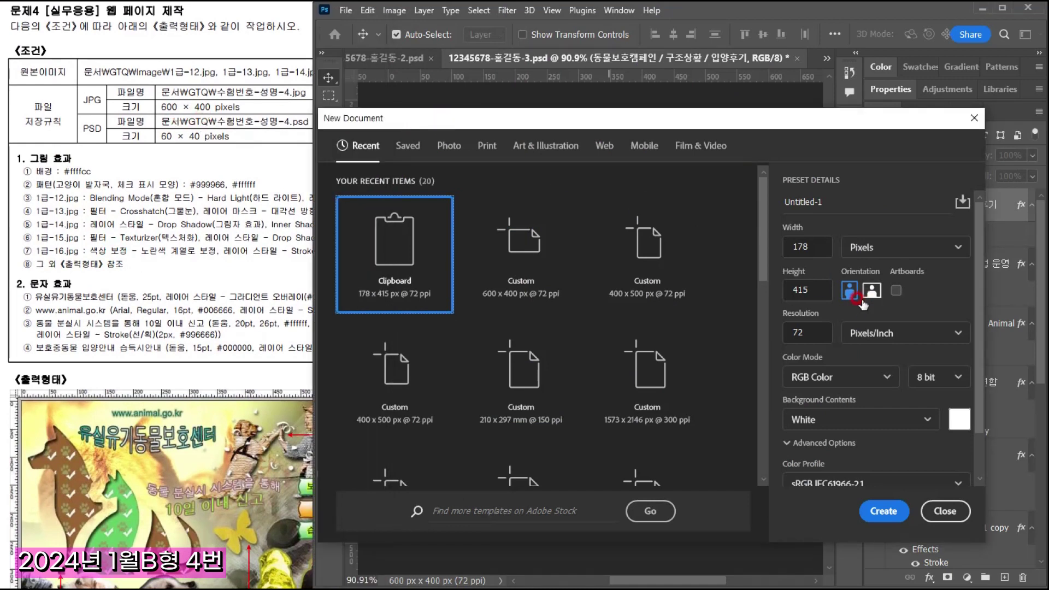
pyautogui.moveTo(825, 247); pyautogui.dragTo(773, 251)
pyautogui.write('600')
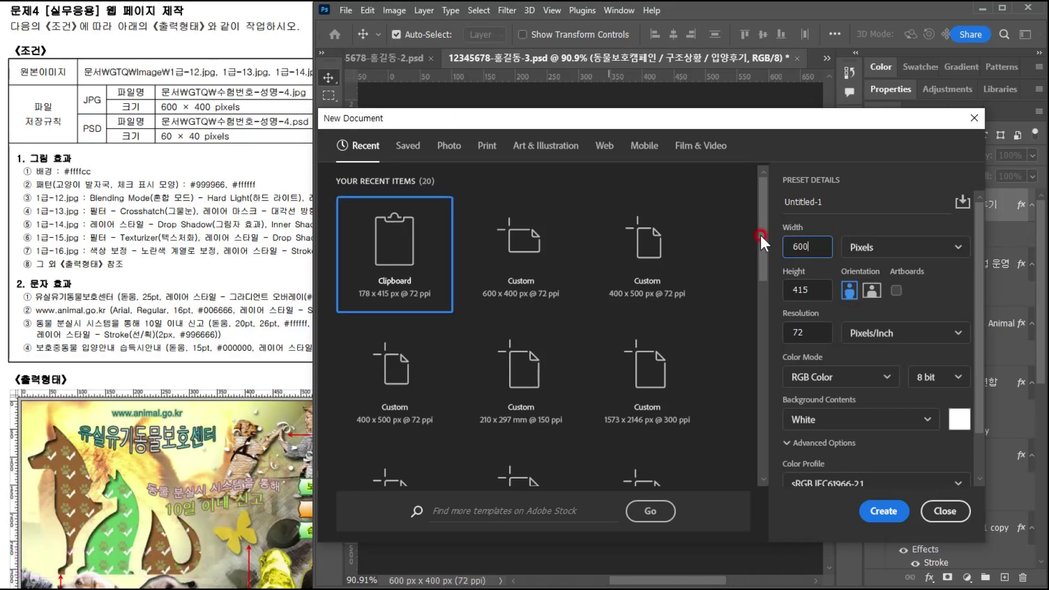
pyautogui.click(808, 288)
pyautogui.moveTo(814, 294); pyautogui.dragTo(766, 298)
pyautogui.write('400')
pyautogui.click(779, 294)
pyautogui.click(877, 511)
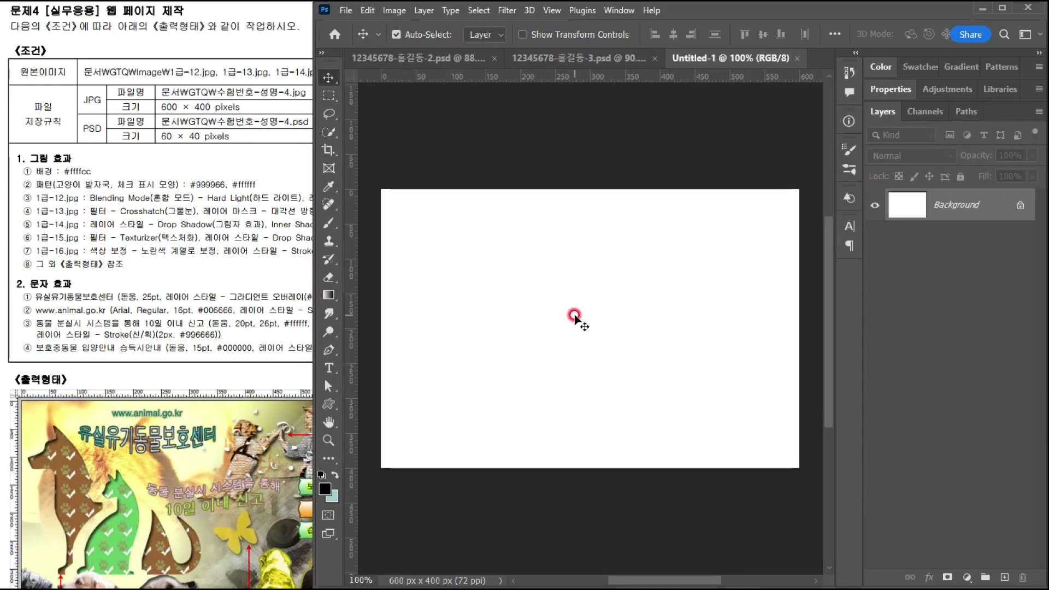
# - Check the ruler and grid display on the new blank canvas
pyautogui.hotkey('ctrl', 'r')
pyautogui.hotkey('ctrl', 'r')
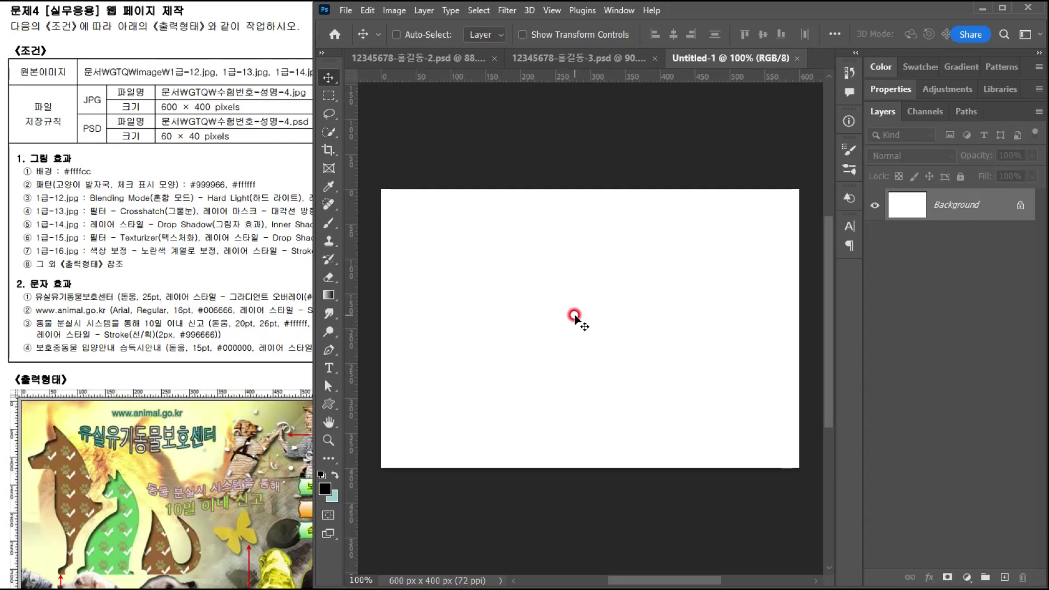
pyautogui.hotkey('ctrl', "'")
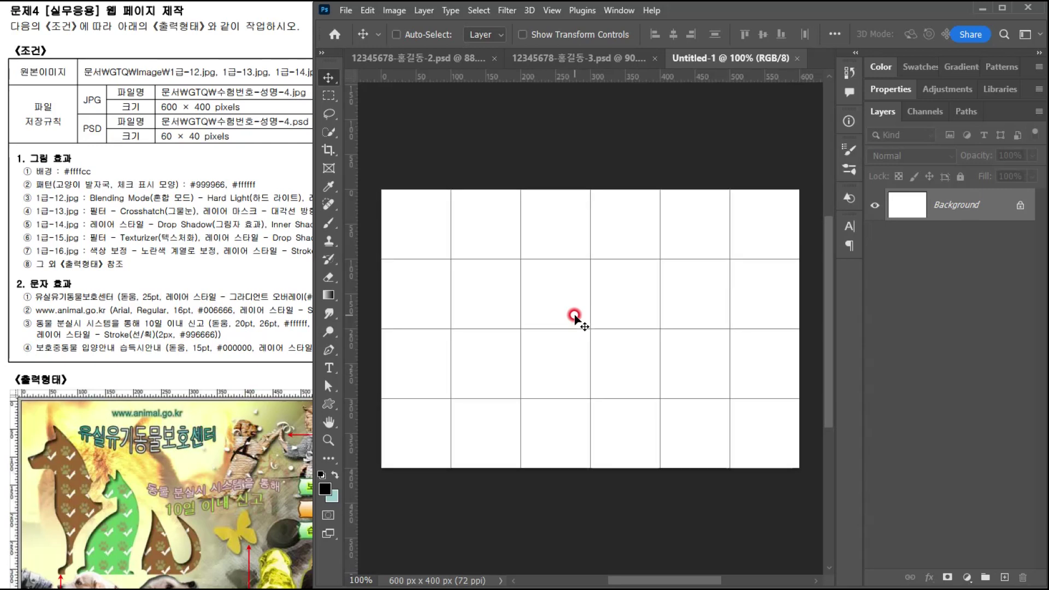
pyautogui.hotkey('ctrl', "'")
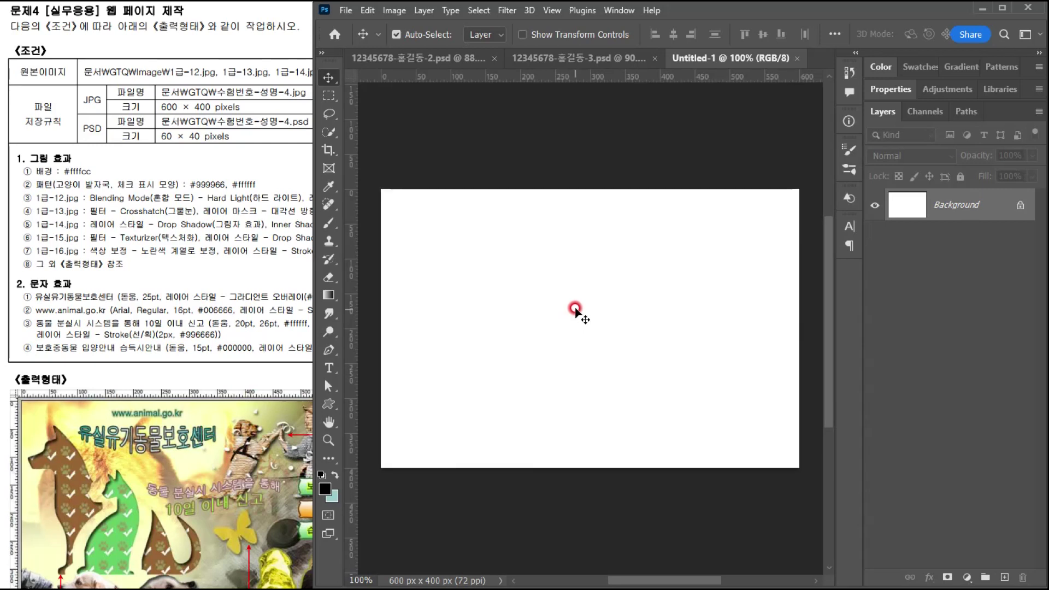
# - Set the background color to #ffffcc and fill the Background layer with it
pyautogui.click(221, 287)
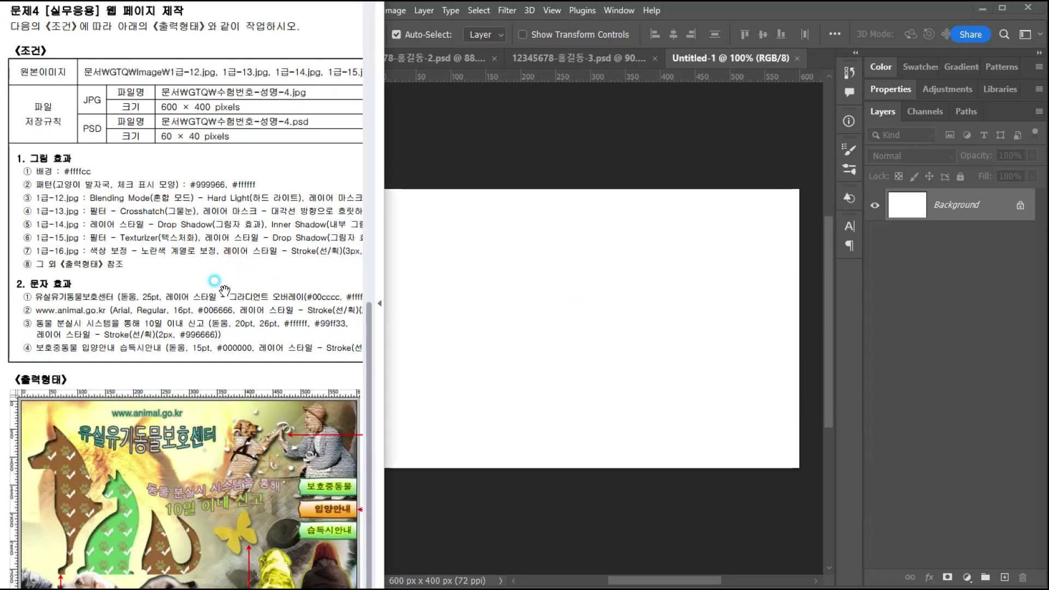
pyautogui.scroll(-1, 214, 247)
pyautogui.click(512, 106)
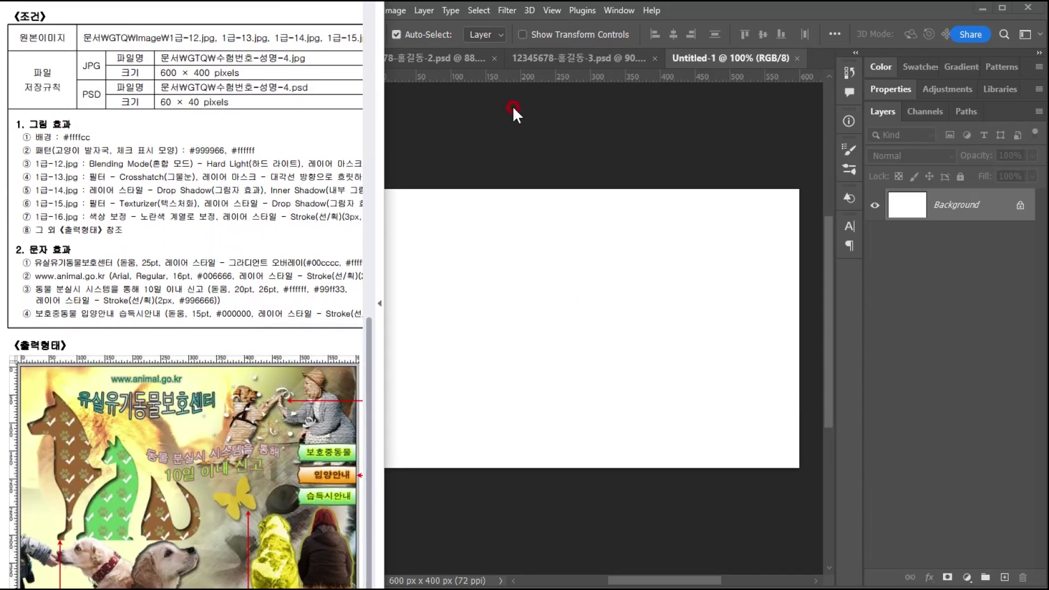
pyautogui.click(705, 69)
pyautogui.click(366, 379)
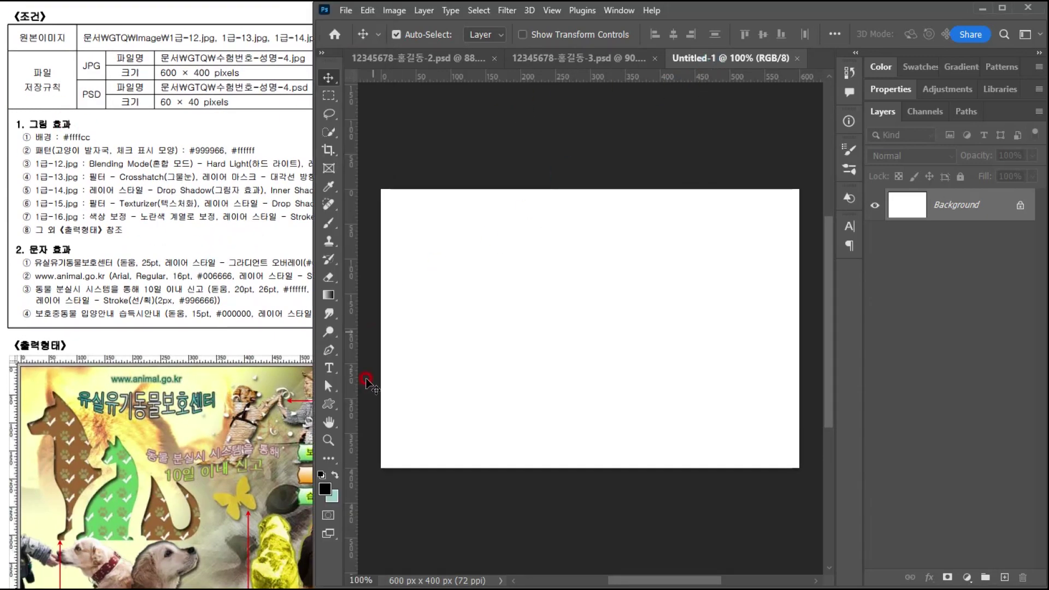
pyautogui.click(332, 494)
pyautogui.click(638, 375)
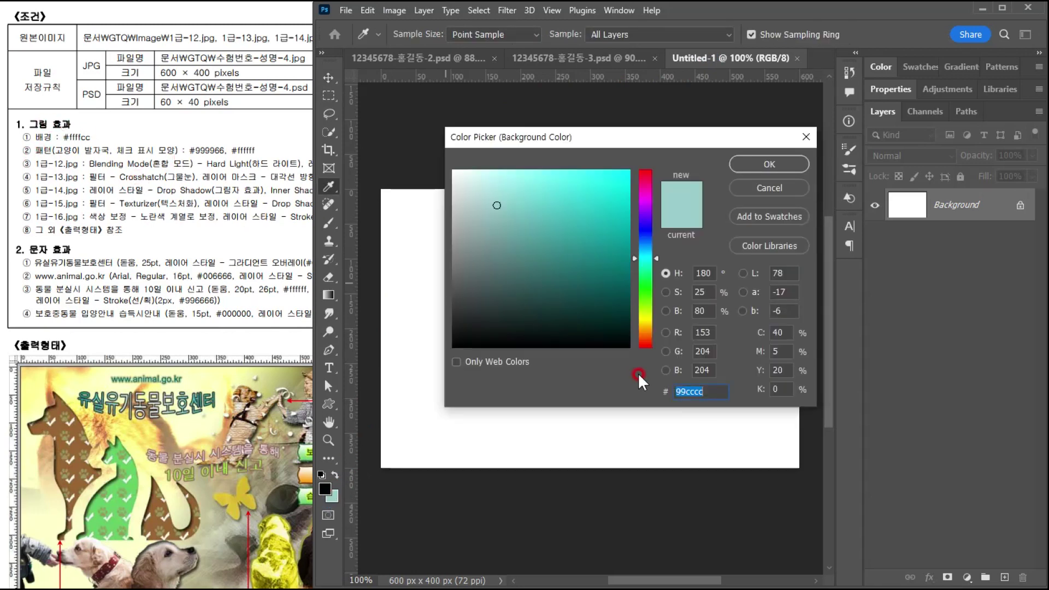
pyautogui.click(677, 385)
pyautogui.write('ffc')
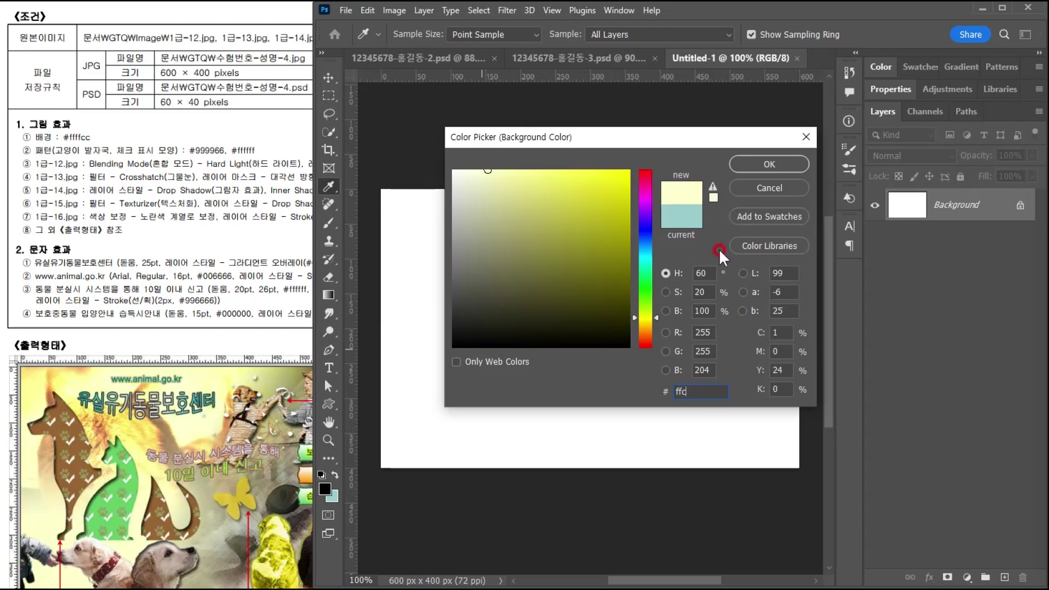
pyautogui.click(767, 165)
pyautogui.press('v')
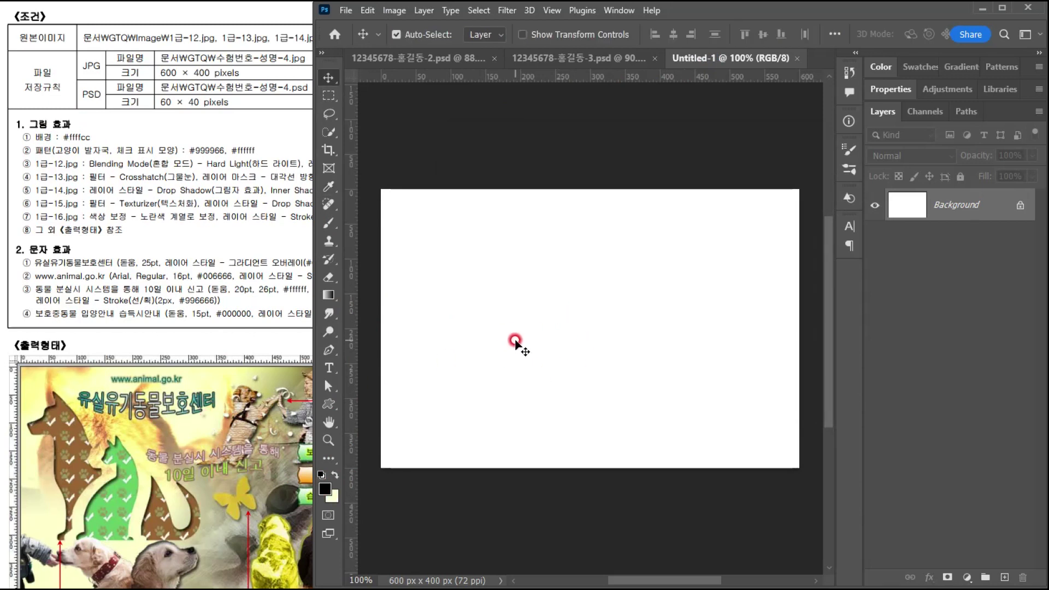
pyautogui.hotkey('ctrl', 'BackSpace')
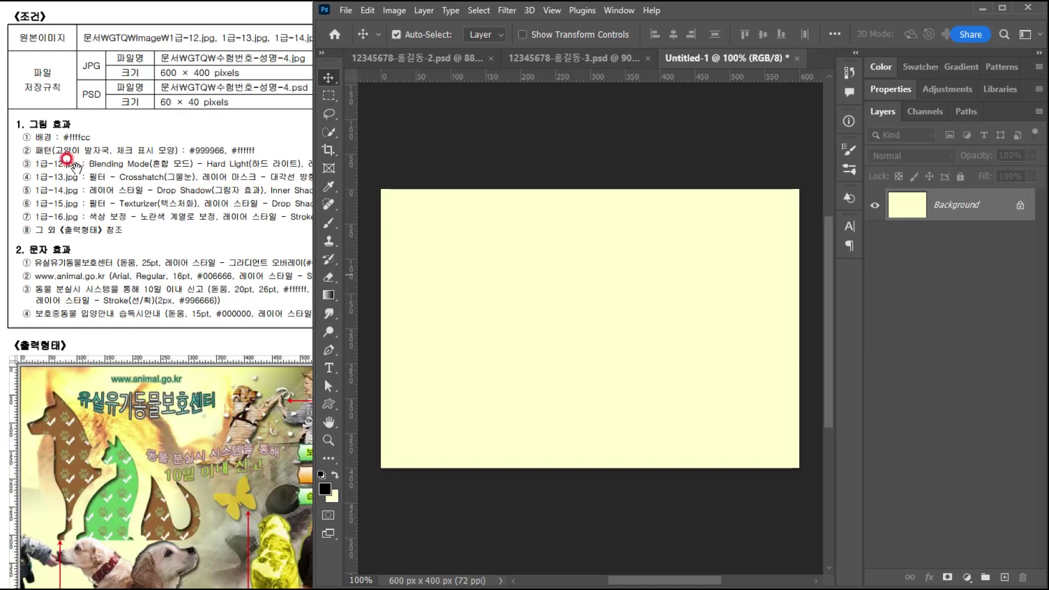
# - Check the paw and check mark pattern in the reference picture and create a 40 × 40 pixel document for its tile
pyautogui.click(102, 451)
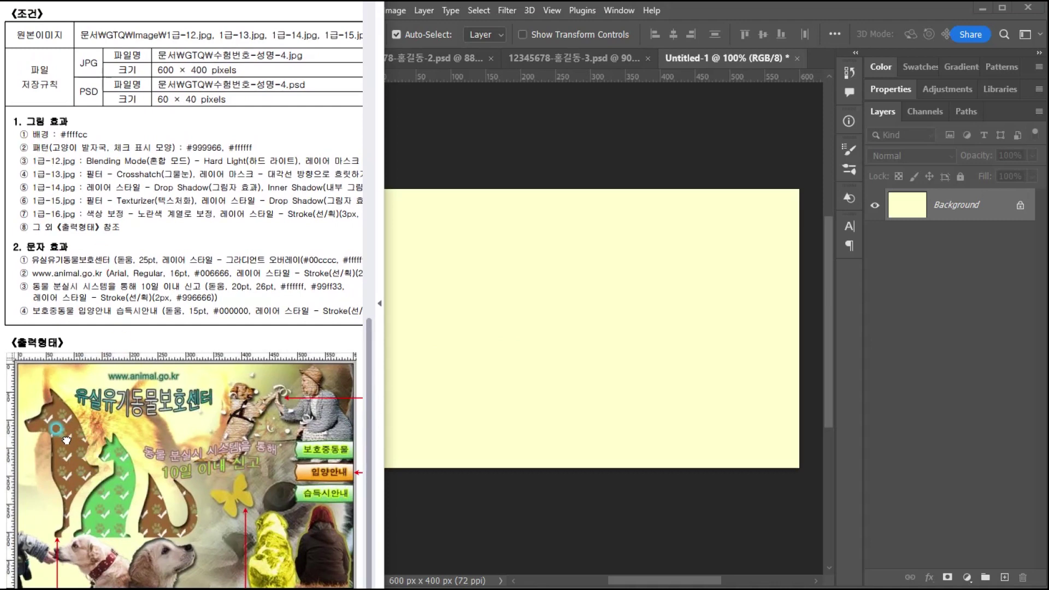
pyautogui.scroll(2, 66, 438)
pyautogui.scroll(1, 76, 385)
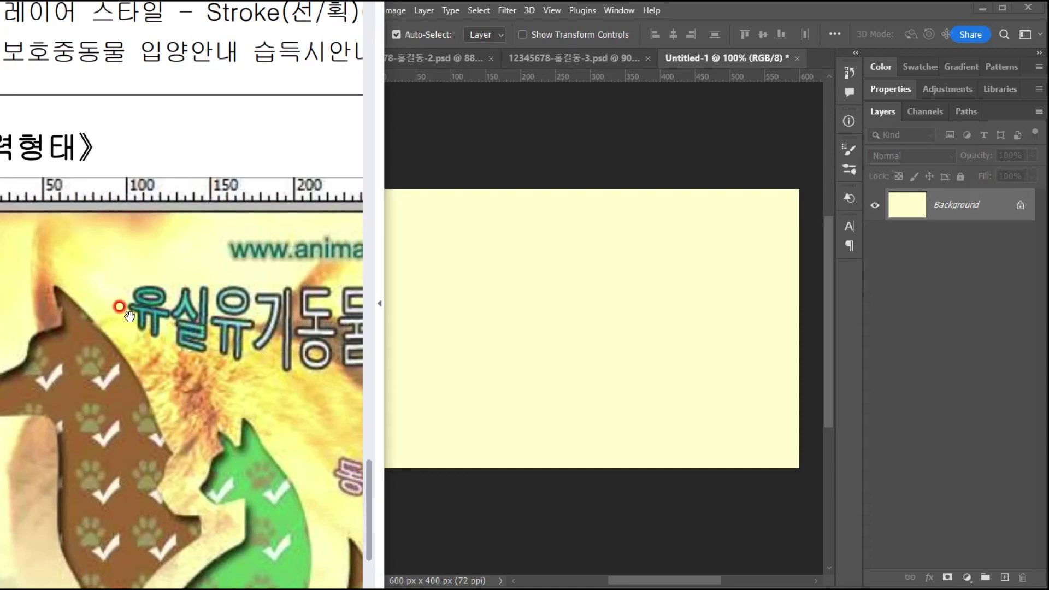
pyautogui.scroll(-4, 129, 315)
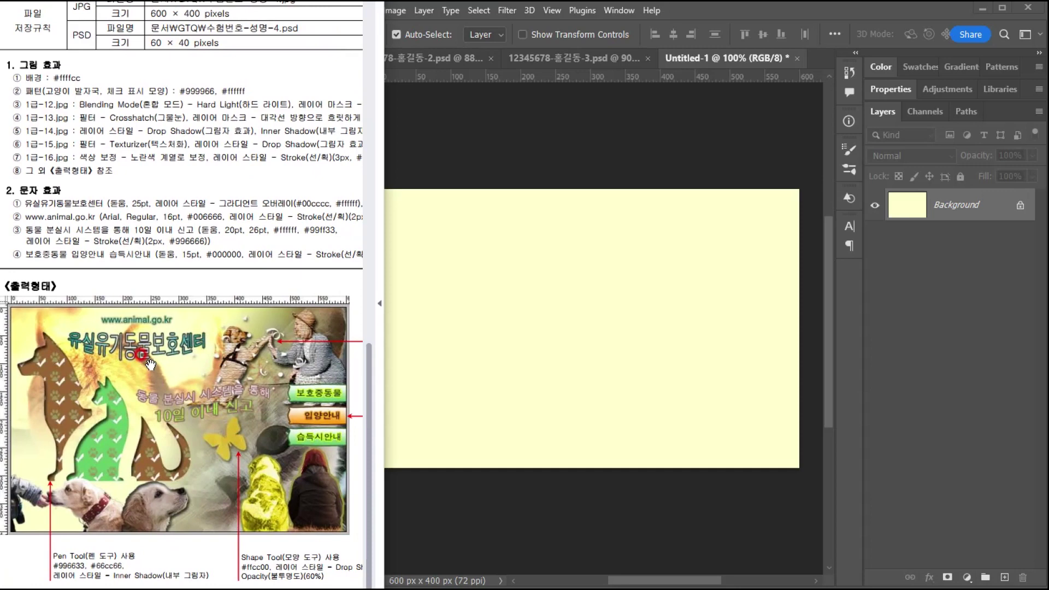
pyautogui.click(737, 85)
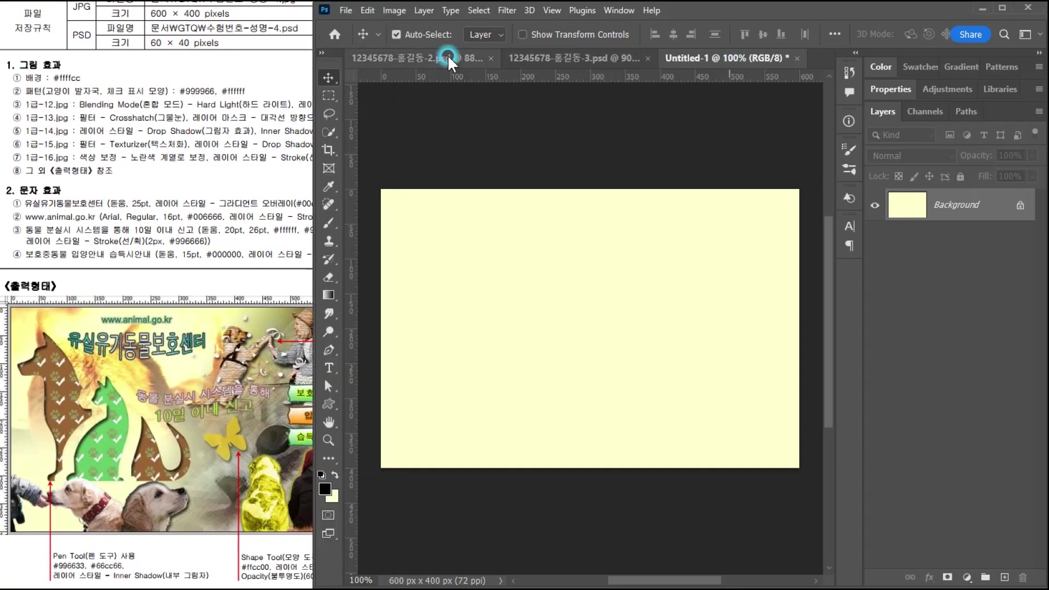
pyautogui.click(347, 11)
pyautogui.click(359, 25)
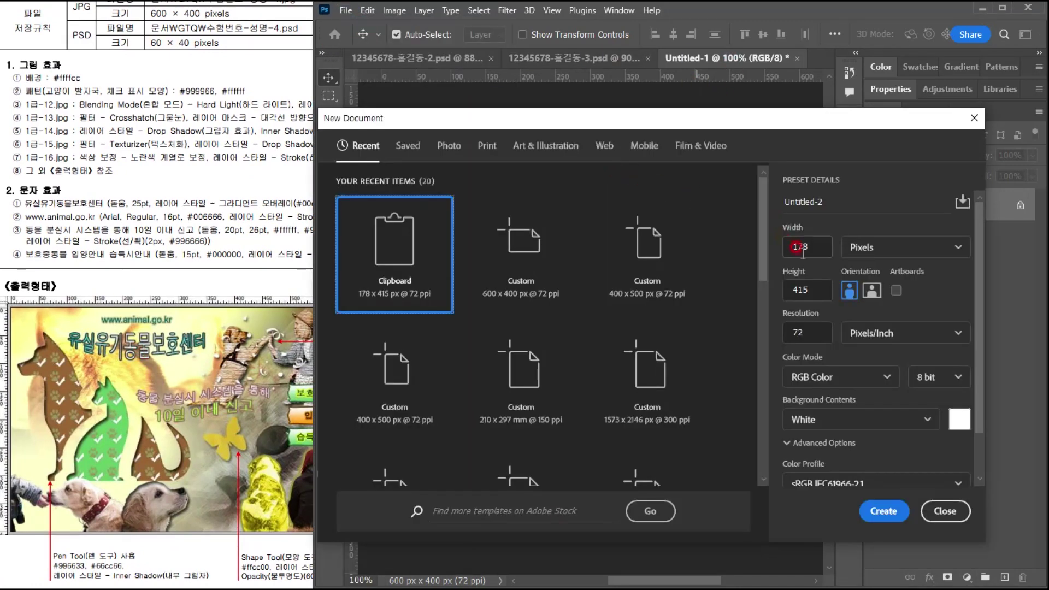
pyautogui.doubleClick(818, 245)
pyautogui.write('40')
pyautogui.press('Tab')
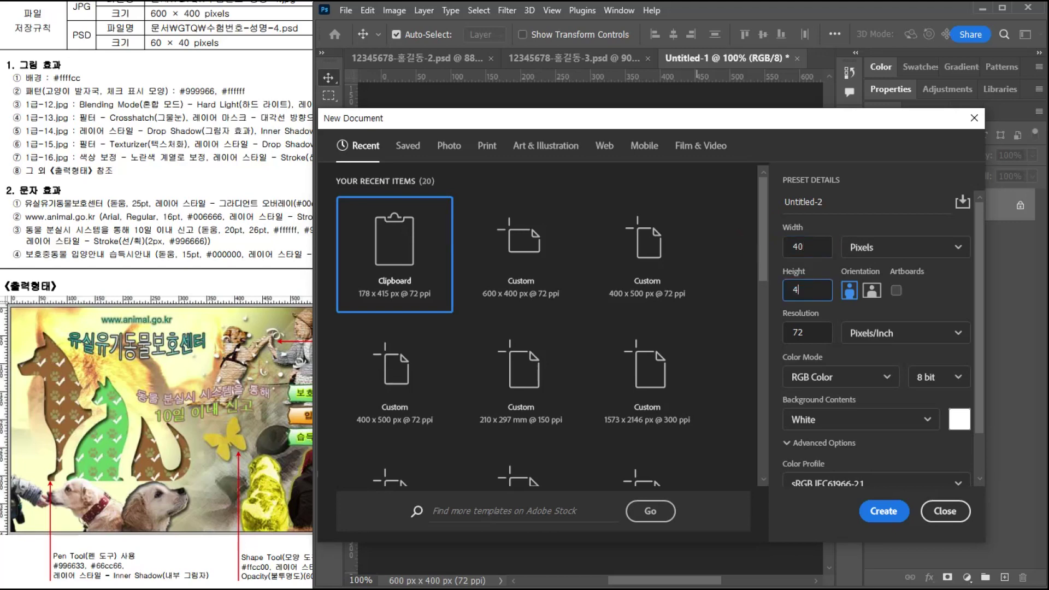
pyautogui.press('Return')
# - Draw a black cat paw print custom shape about 21 × 22 px in the upper-left corner of the 40 × 40 canvas
pyautogui.moveTo(594, 303); pyautogui.dragTo(629, 358)
pyautogui.scroll(8, 628, 356)
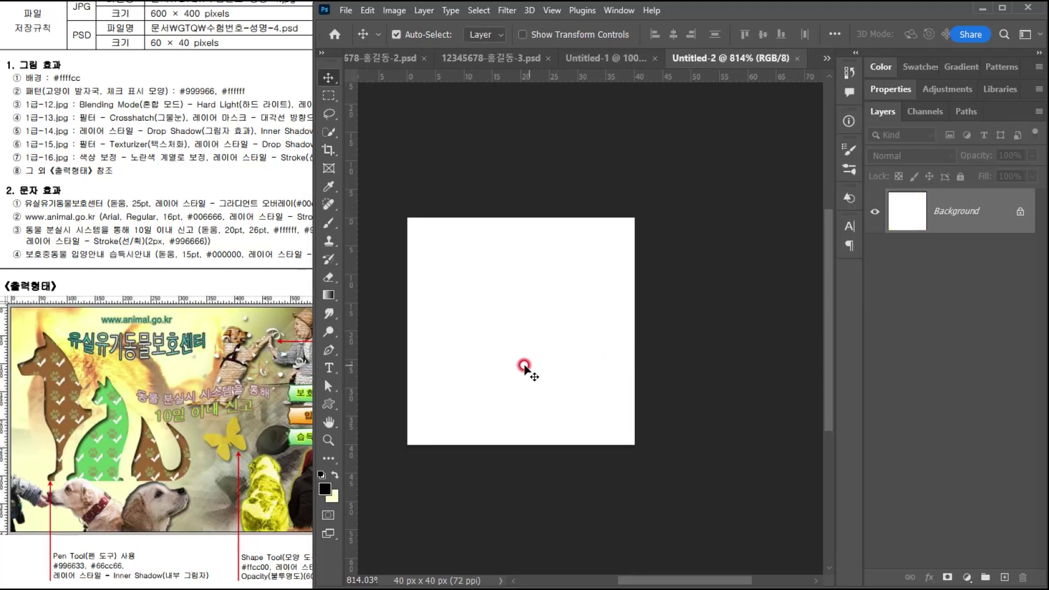
pyautogui.moveTo(518, 350); pyautogui.dragTo(527, 344)
pyautogui.click(81, 86)
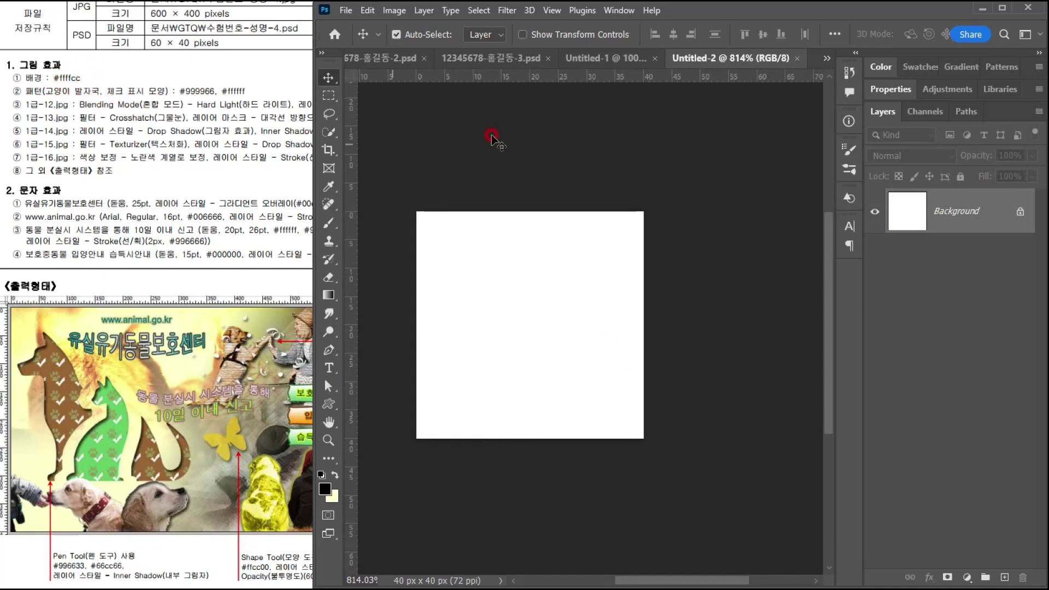
pyautogui.click(330, 408)
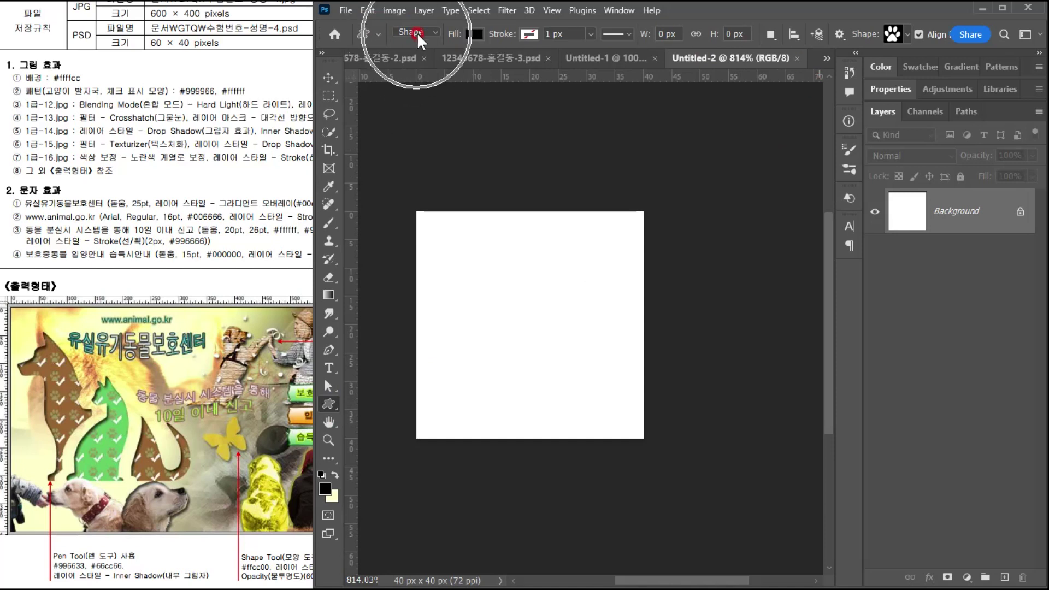
pyautogui.click(907, 36)
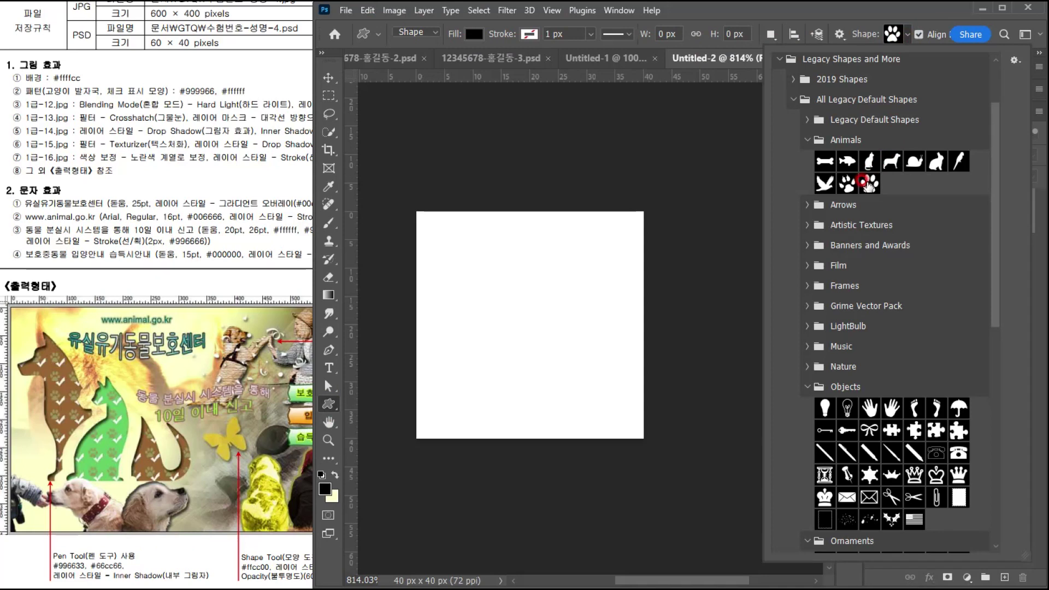
pyautogui.click(800, 277)
pyautogui.moveTo(425, 229); pyautogui.dragTo(537, 337)
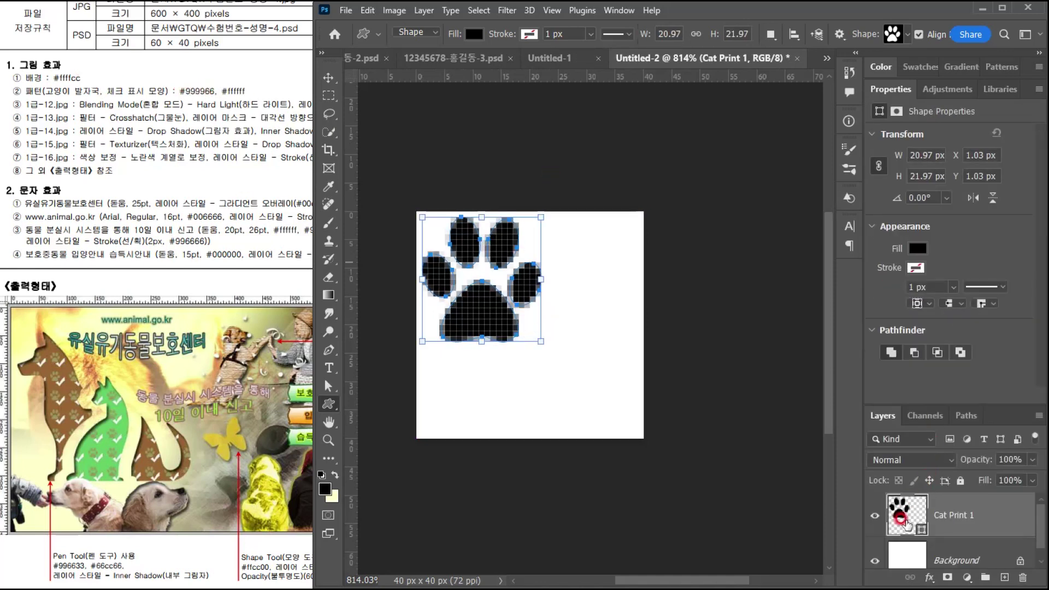
# - Set the cat paw print shape's fill color to #999966
pyautogui.doubleClick(900, 496)
pyautogui.write('996')
pyautogui.press('Return')
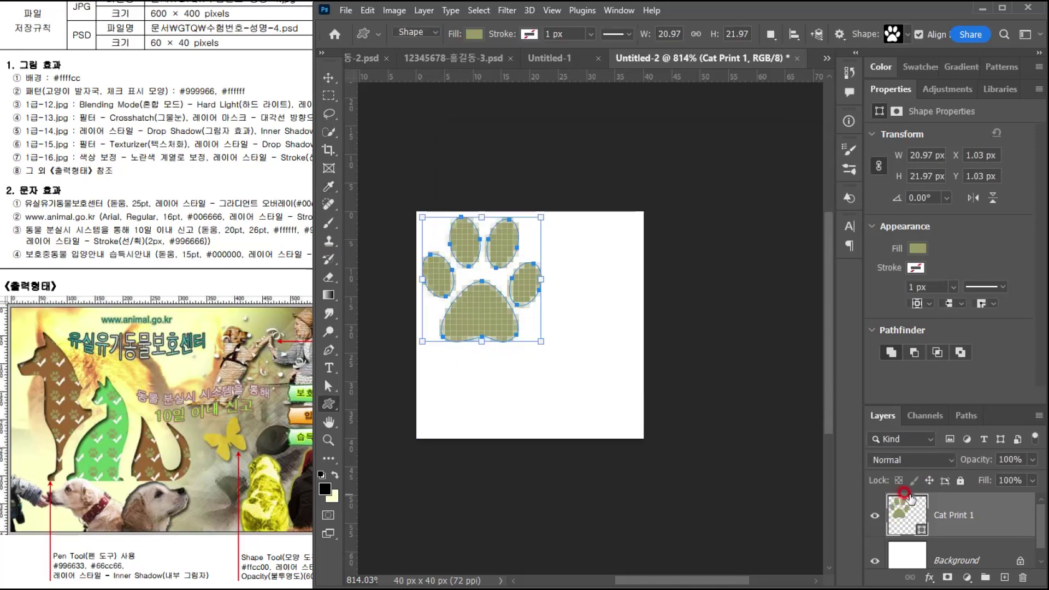
# - Draw a check mark custom shape about 24 × 20 px below and right of the paw and nudge it slightly up and left
pyautogui.click(907, 41)
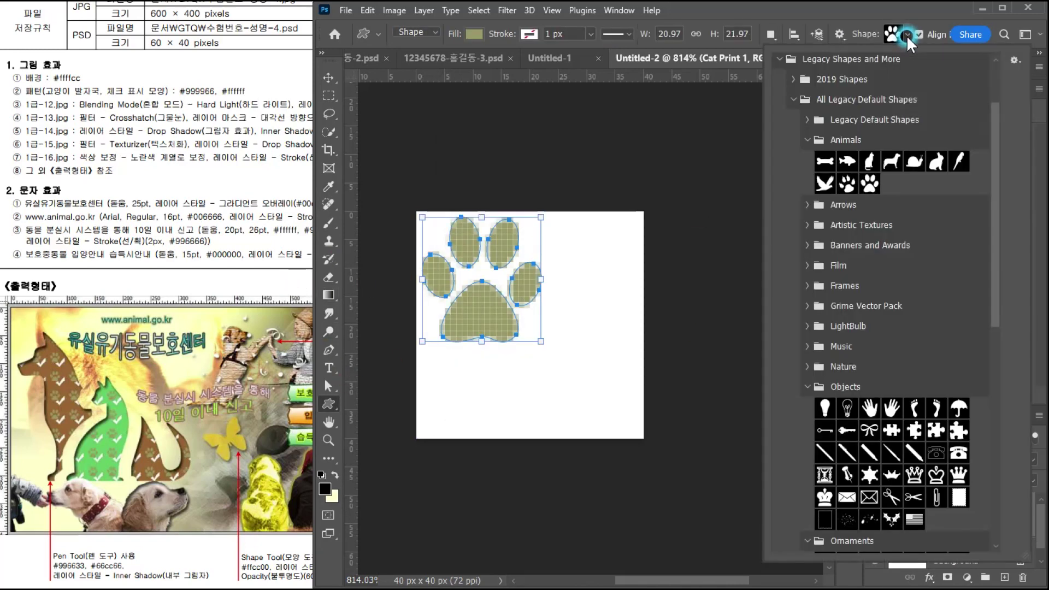
pyautogui.click(807, 120)
pyautogui.click(913, 185)
pyautogui.doubleClick(915, 186)
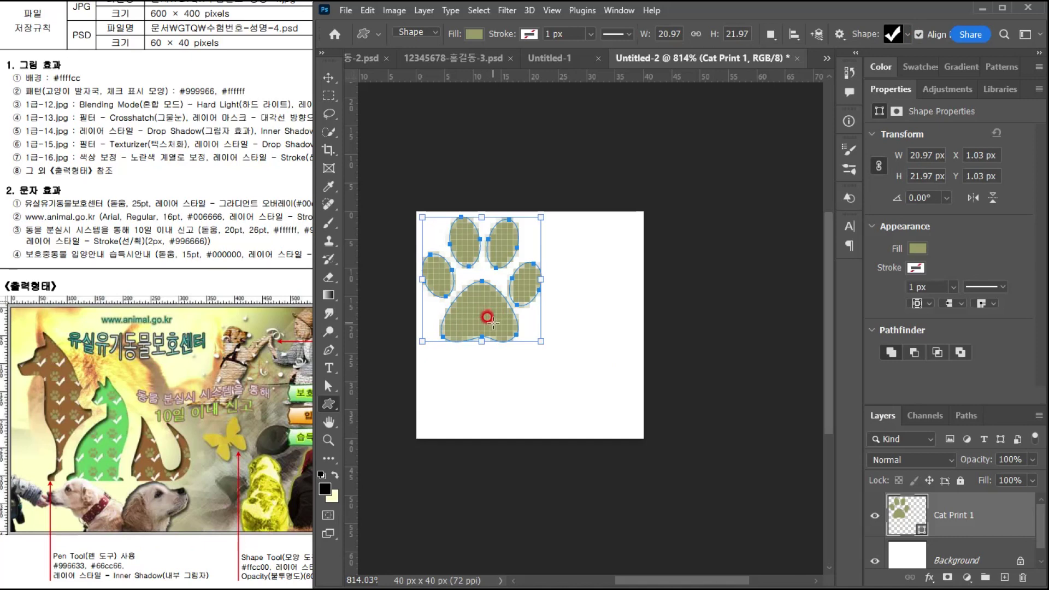
pyautogui.moveTo(495, 315); pyautogui.dragTo(620, 418)
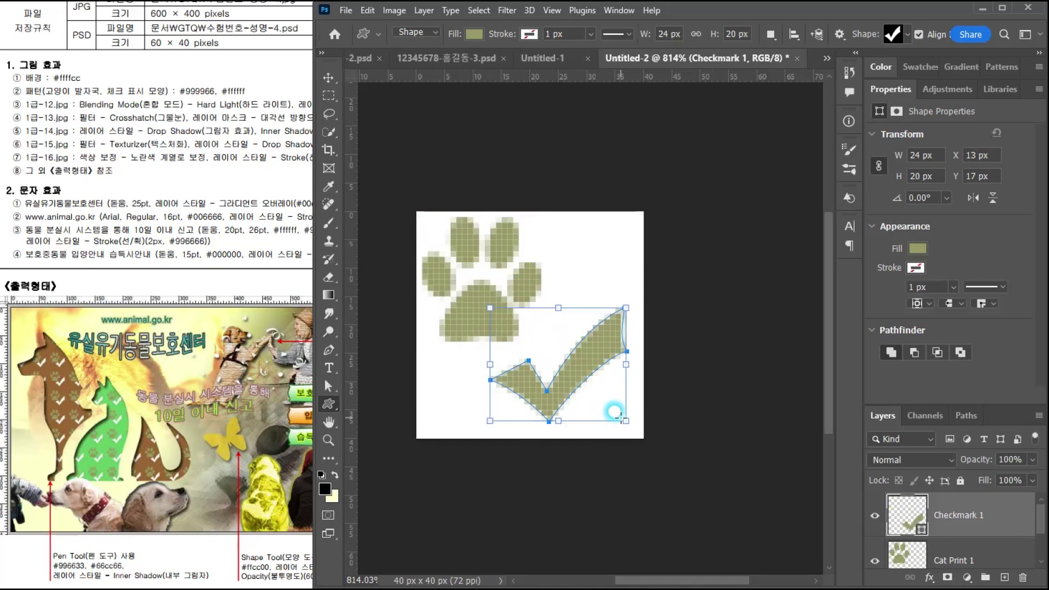
pyautogui.click(340, 85)
pyautogui.moveTo(585, 356); pyautogui.dragTo(584, 353)
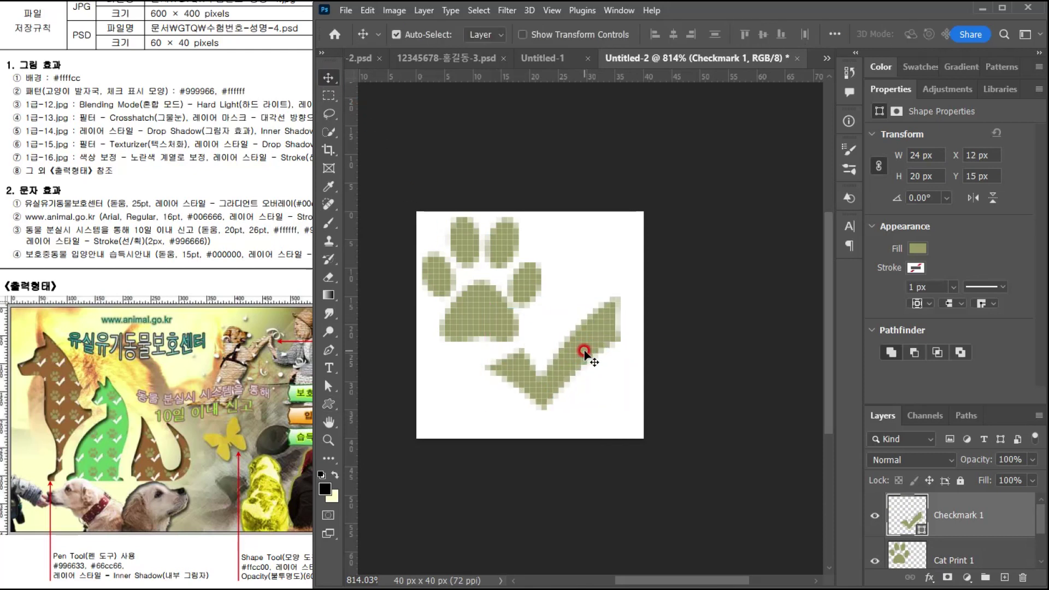
# - Set the check mark shape's fill color to #ffffff
pyautogui.doubleClick(907, 514)
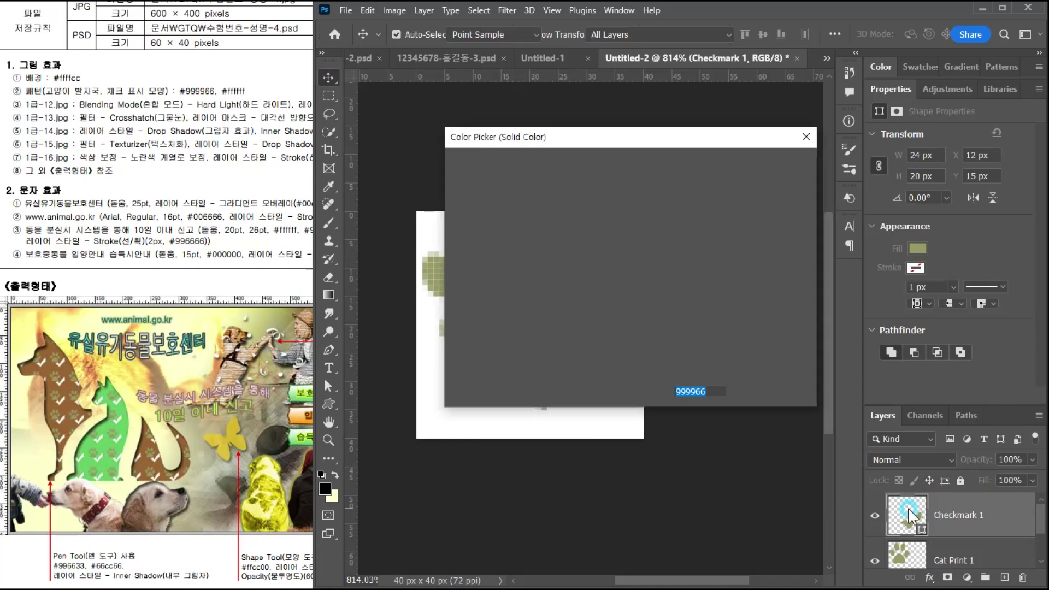
pyautogui.write('ffffff')
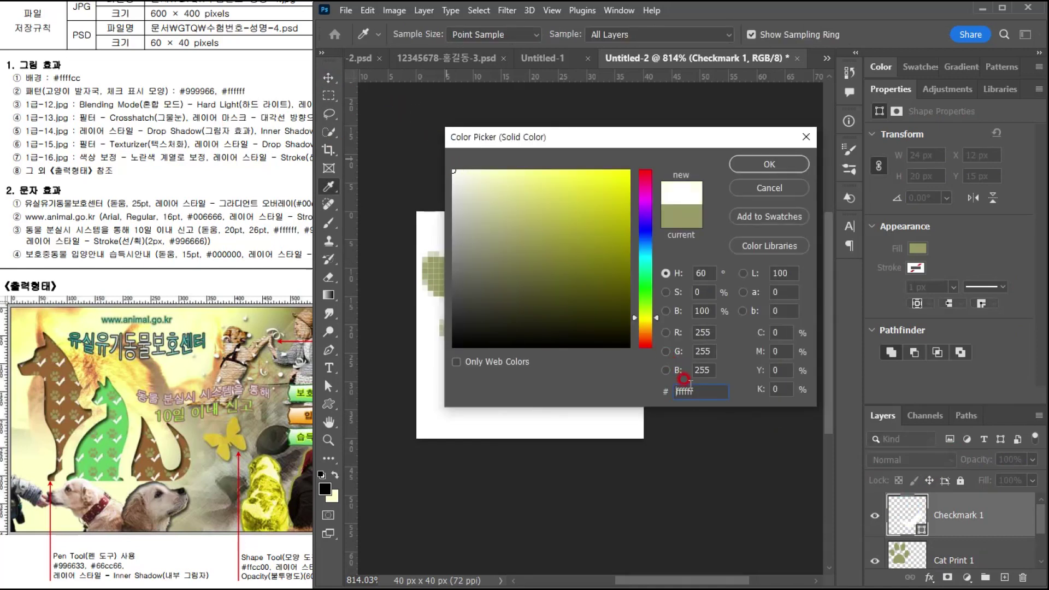
pyautogui.click(756, 167)
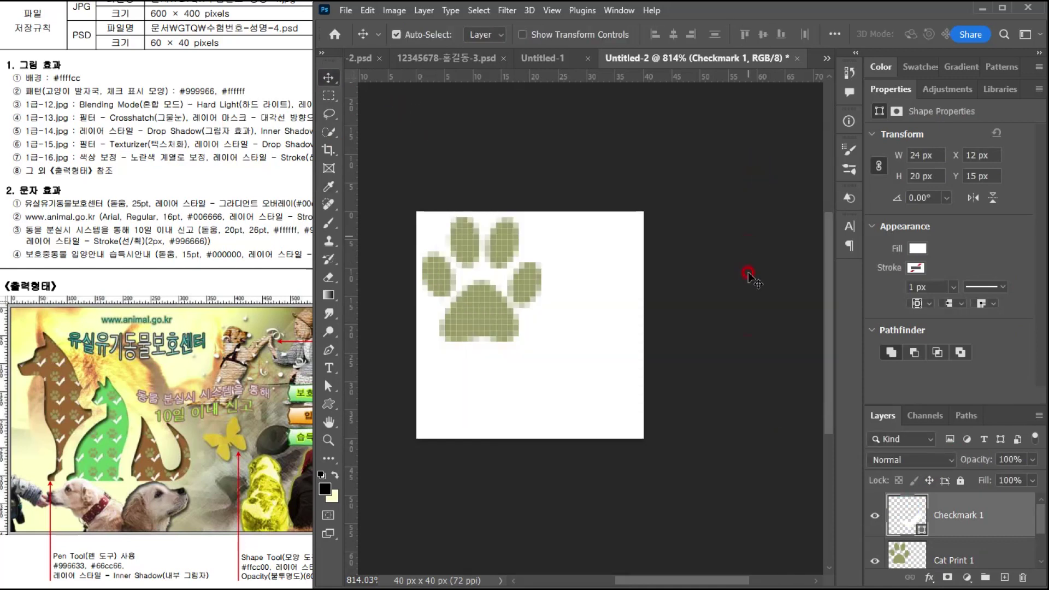
# - Hide the white Background layer and define the paw and check mark tile as a pattern
pyautogui.click(885, 91)
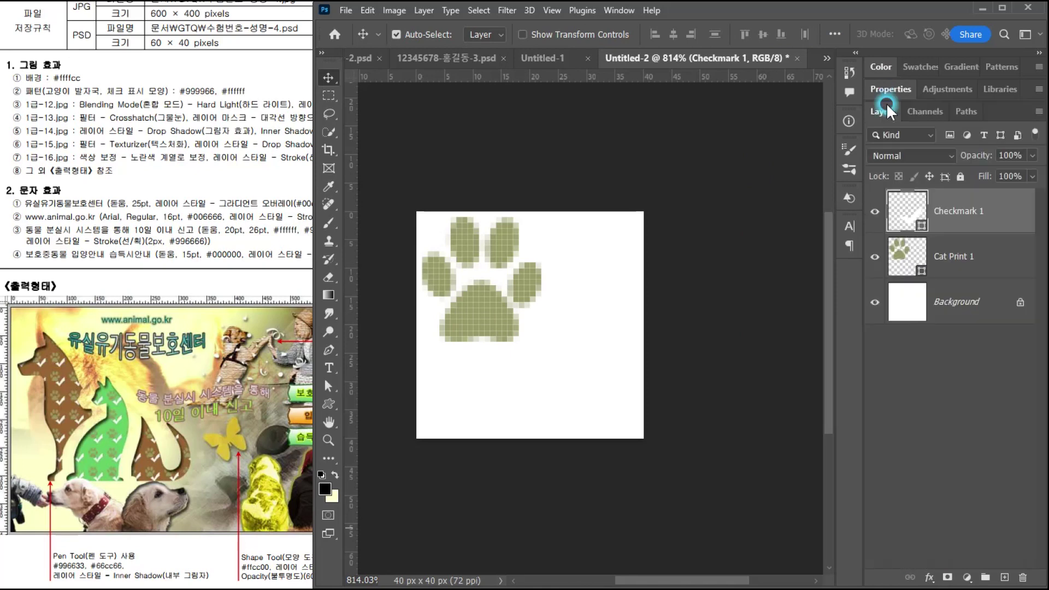
pyautogui.click(874, 304)
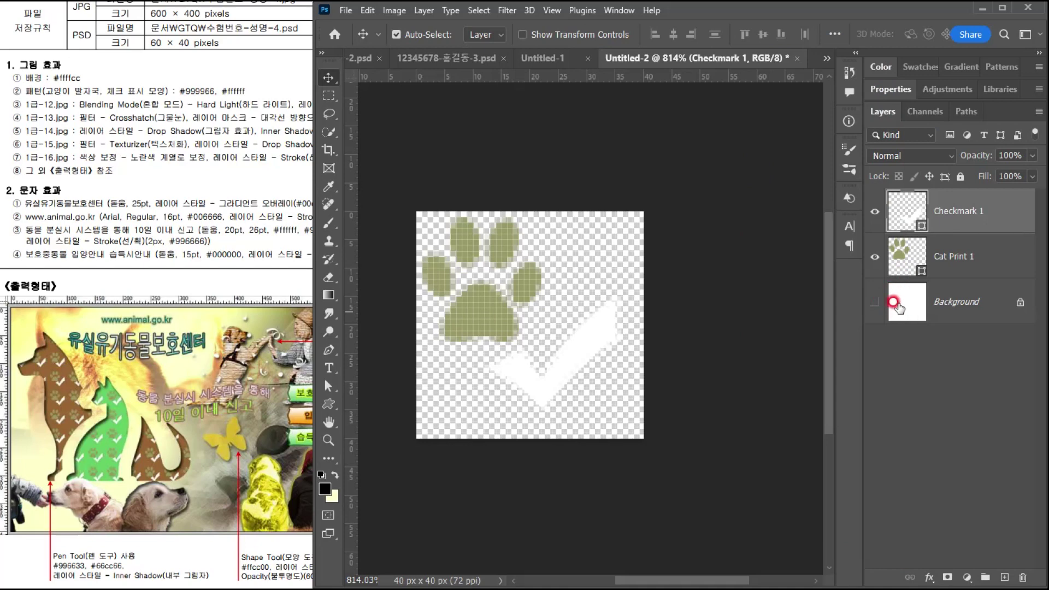
pyautogui.click(367, 12)
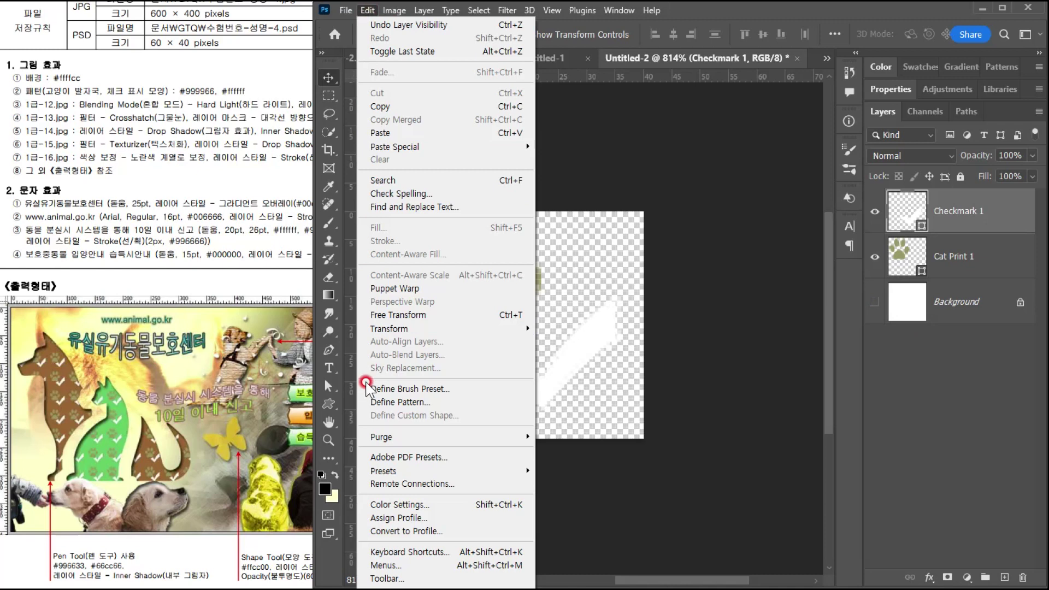
pyautogui.click(365, 402)
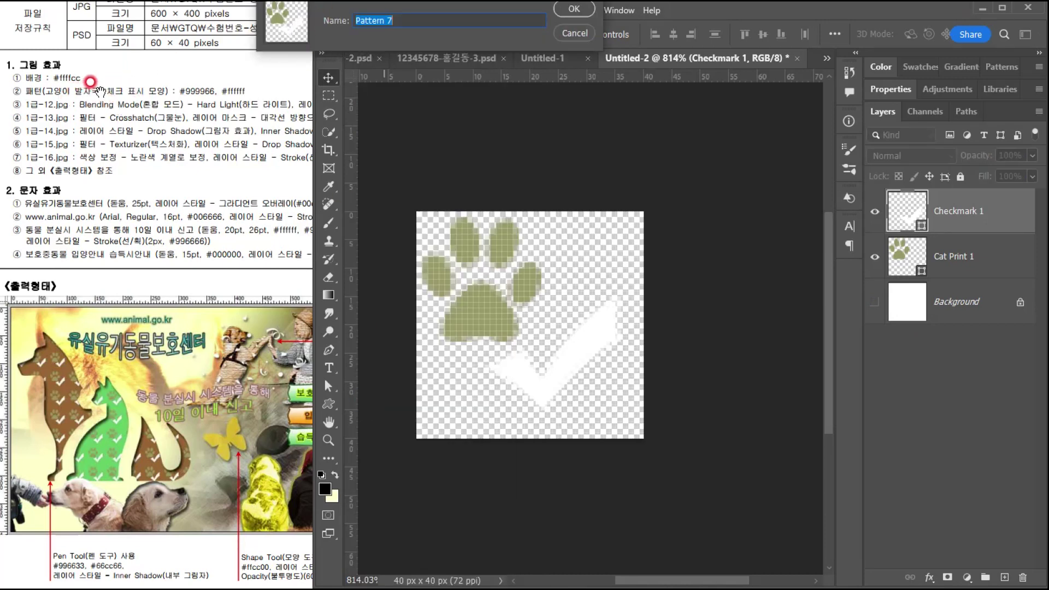
pyautogui.click(574, 10)
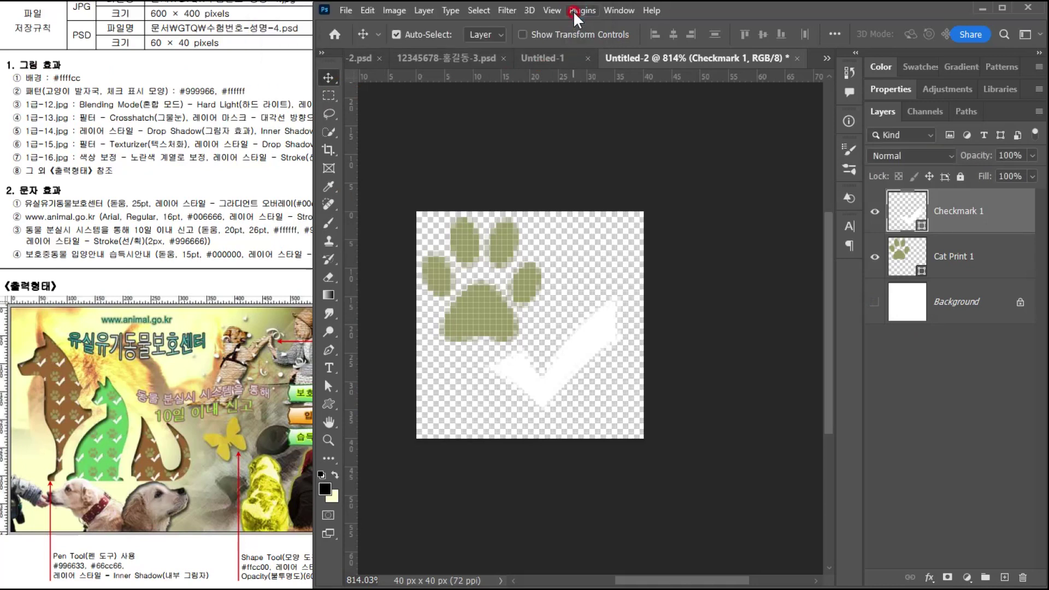
# - Return to the 600 × 400 px document and open the source image 1급-12.jpg
pyautogui.click(720, 57)
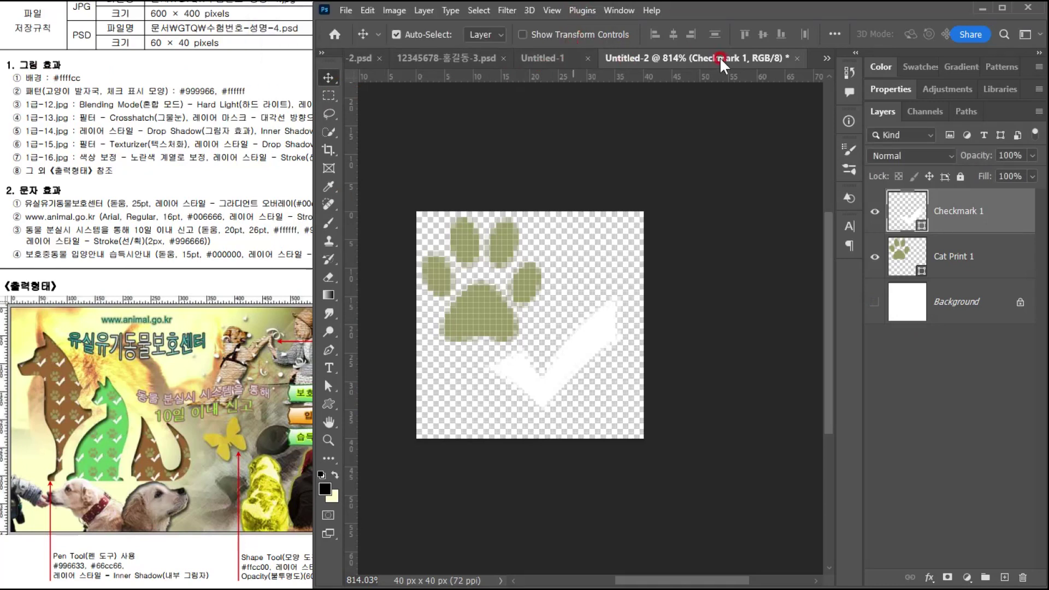
pyautogui.click(530, 54)
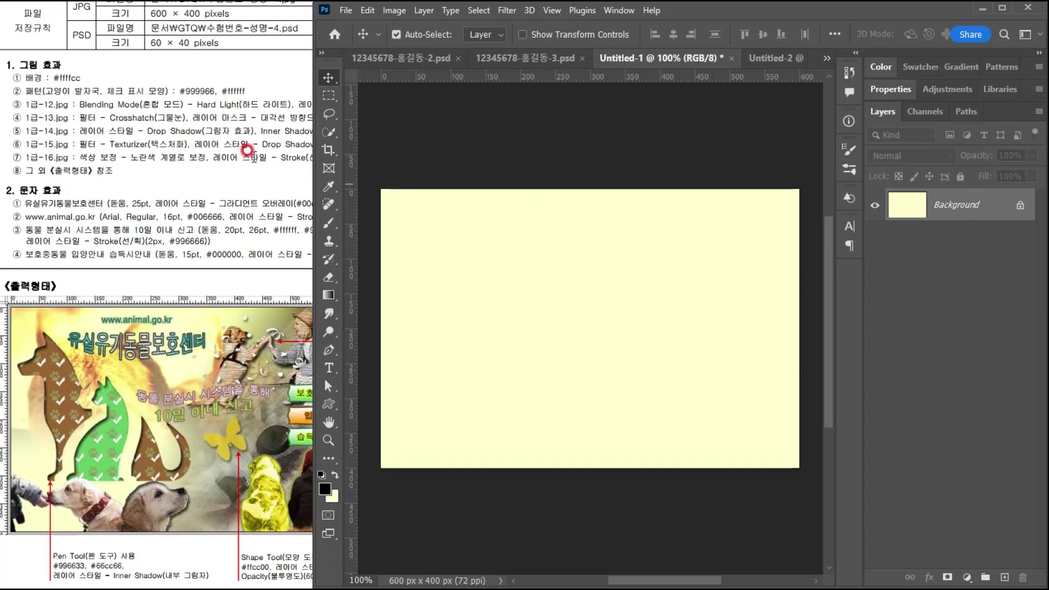
pyautogui.click(226, 151)
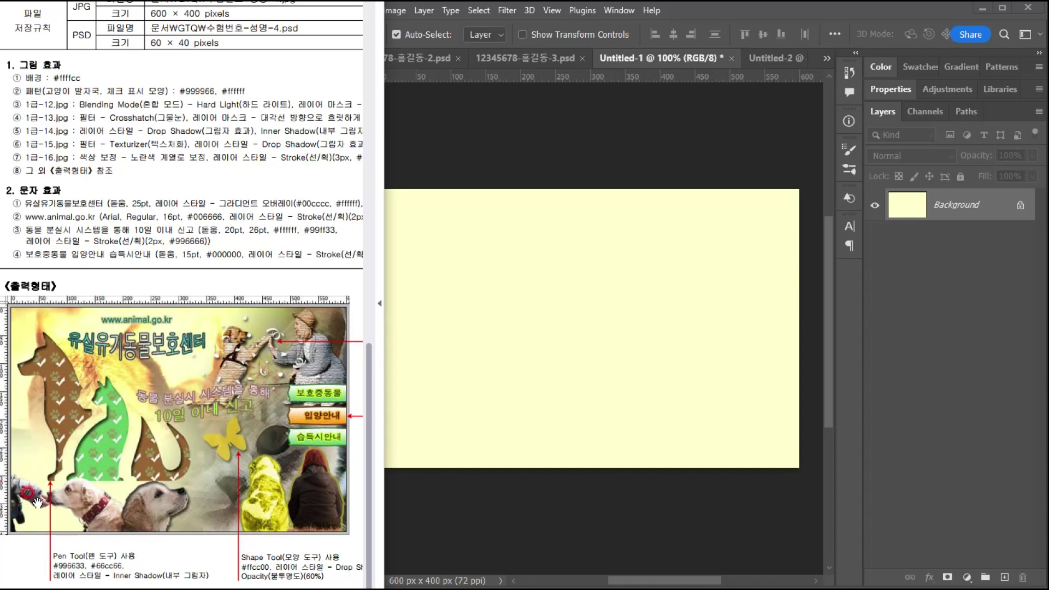
pyautogui.click(637, 56)
pyautogui.hotkey('ctrl', 'o')
pyautogui.moveTo(358, 190); pyautogui.dragTo(356, 304)
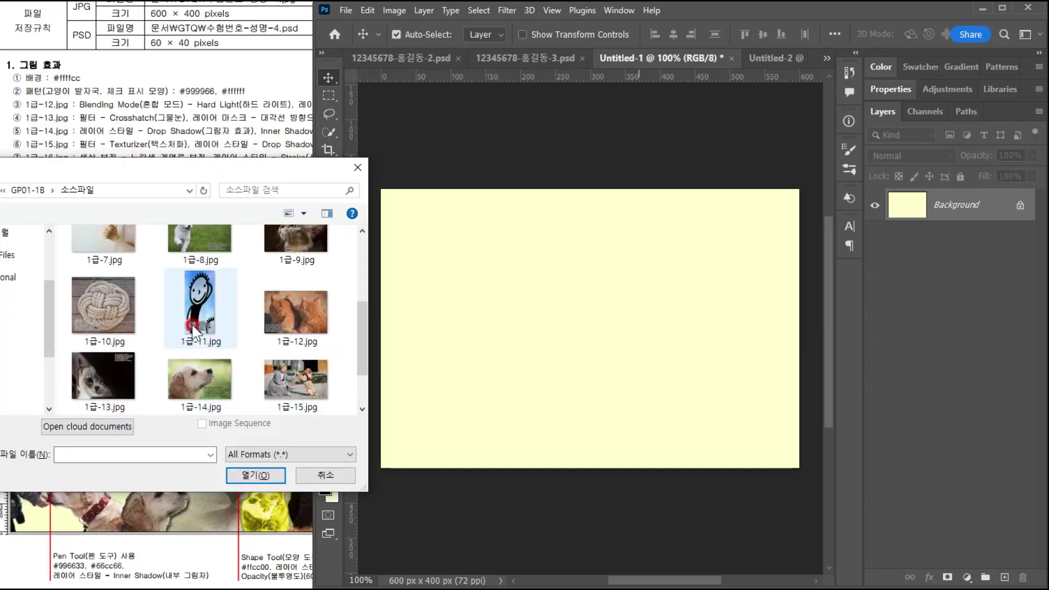
pyautogui.doubleClick(283, 317)
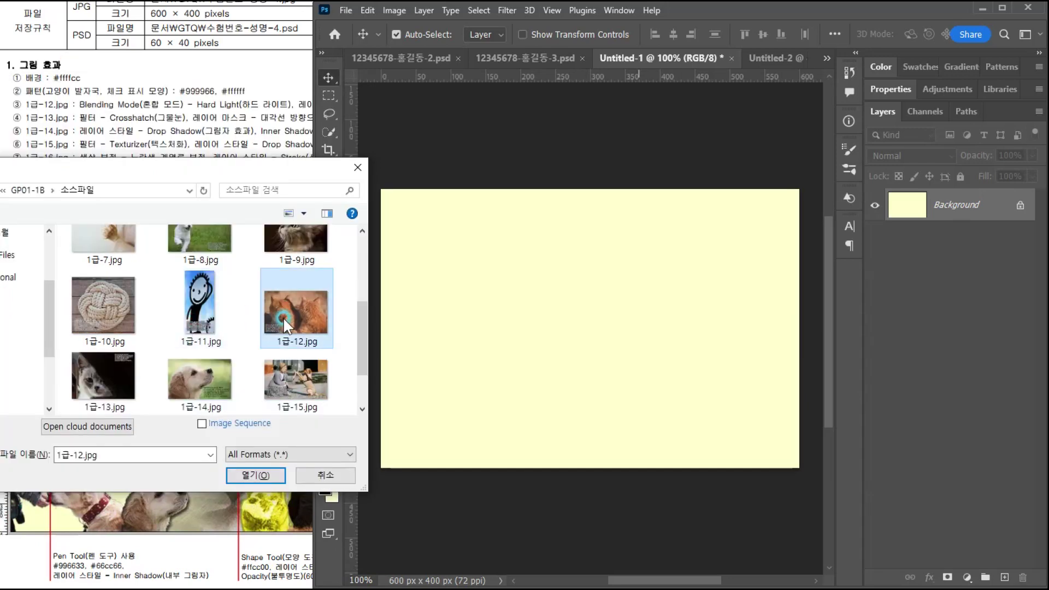
# - Copy the whole 1급-12.jpg image into Untitled-1 and scale it to cover the canvas
pyautogui.hotkey('ctrl', 'a')
pyautogui.hotkey('ctrl', 'c')
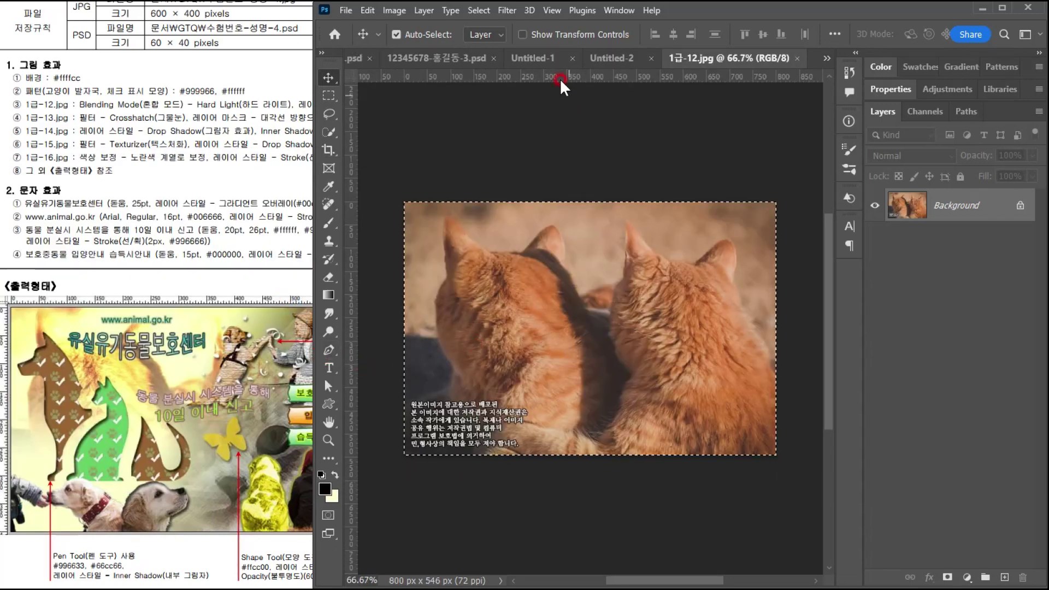
pyautogui.click(538, 59)
pyautogui.hotkey('ctrl', 'v')
pyautogui.hotkey('ctrl', 't')
pyautogui.moveTo(659, 188); pyautogui.dragTo(650, 281)
pyautogui.moveTo(640, 330); pyautogui.dragTo(542, 266)
pyautogui.press('Return')
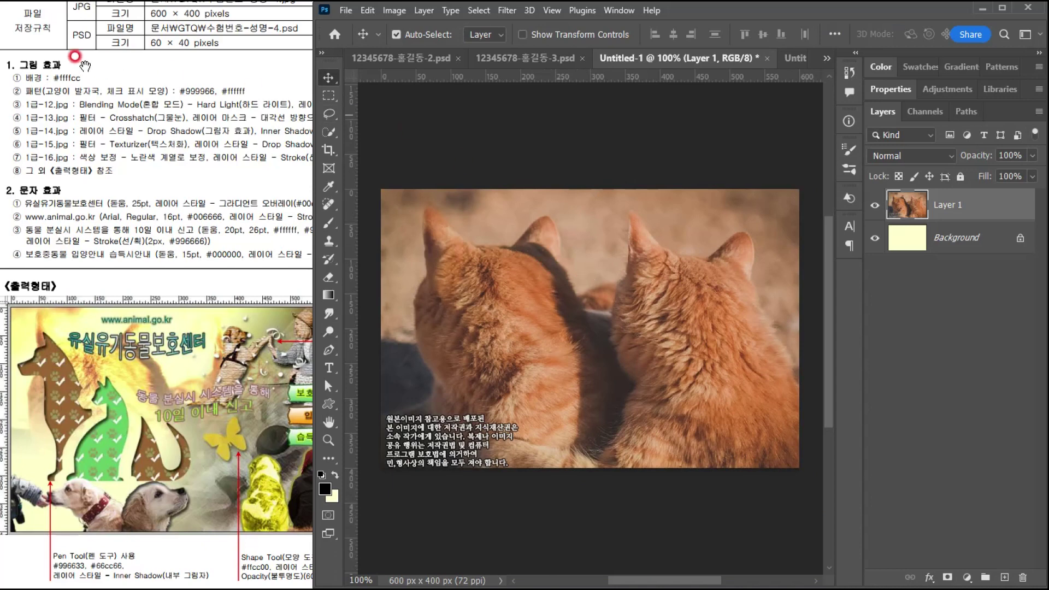
# - Set the blending mode of the orange cats layer to Hard Light
pyautogui.click(903, 155)
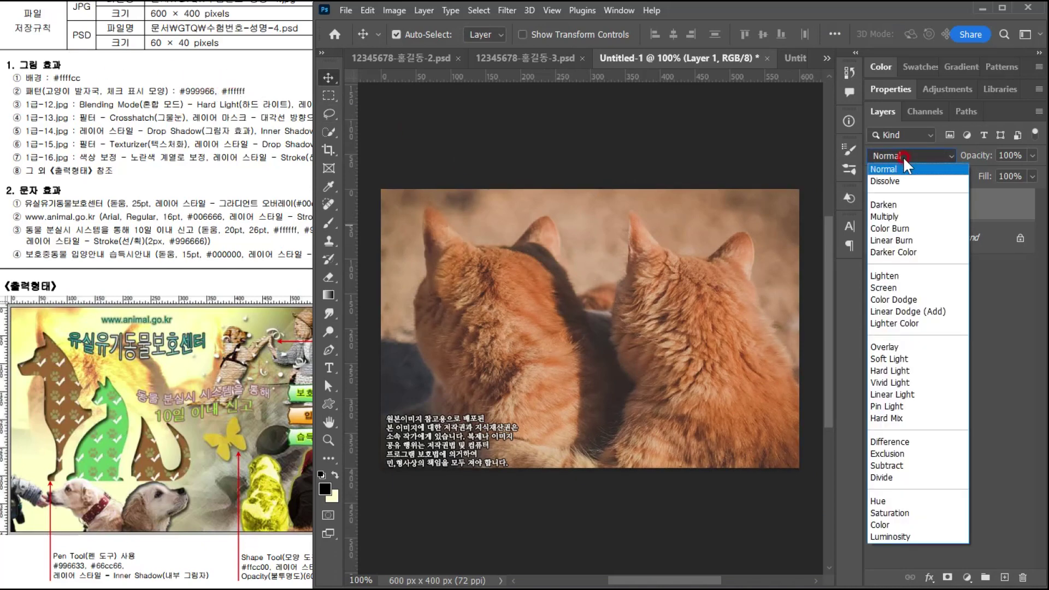
pyautogui.click(918, 361)
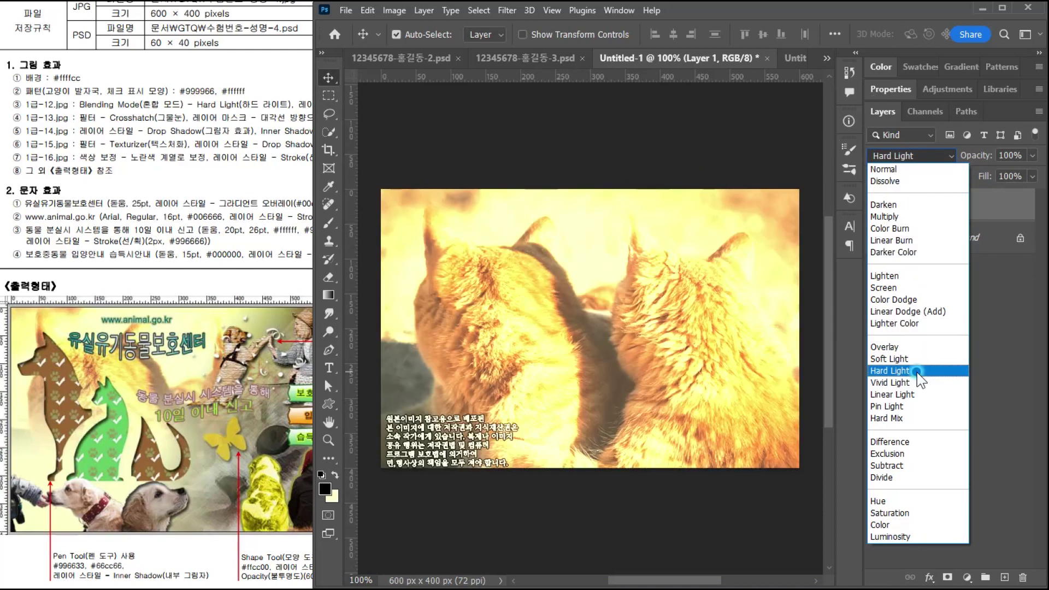
pyautogui.click(916, 372)
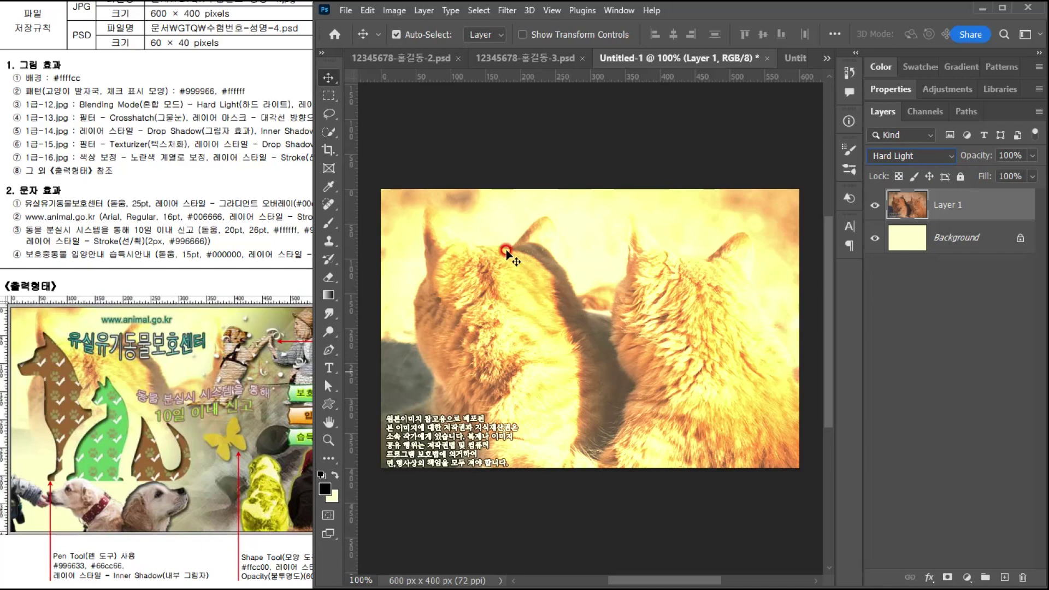
# - Add a layer mask to the orange cats layer and fade it vertically with a black-to-white linear gradient from the bottom upward
pyautogui.click(211, 129)
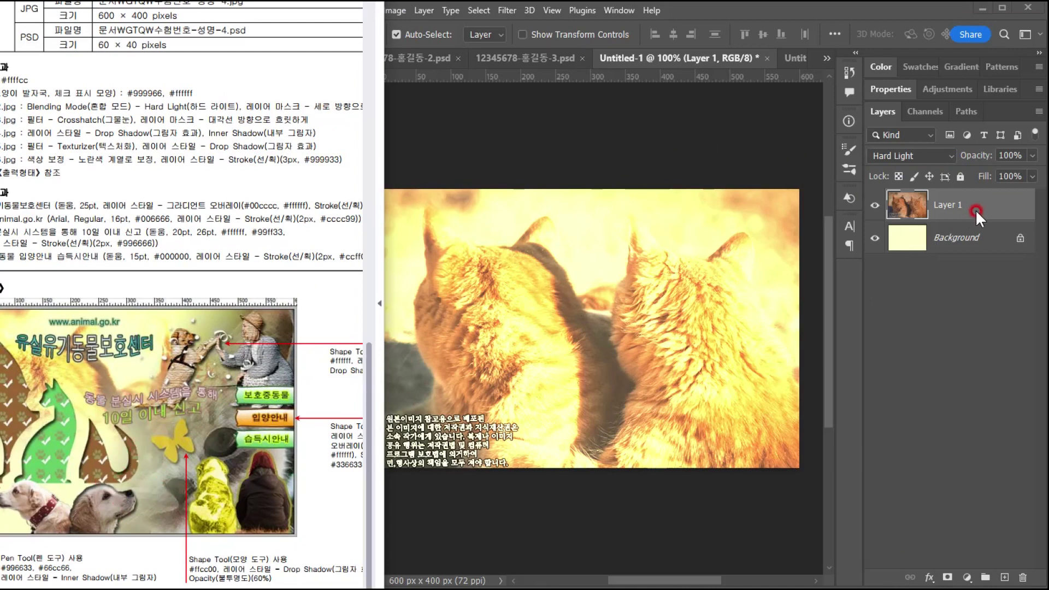
pyautogui.click(1025, 490)
pyautogui.click(945, 578)
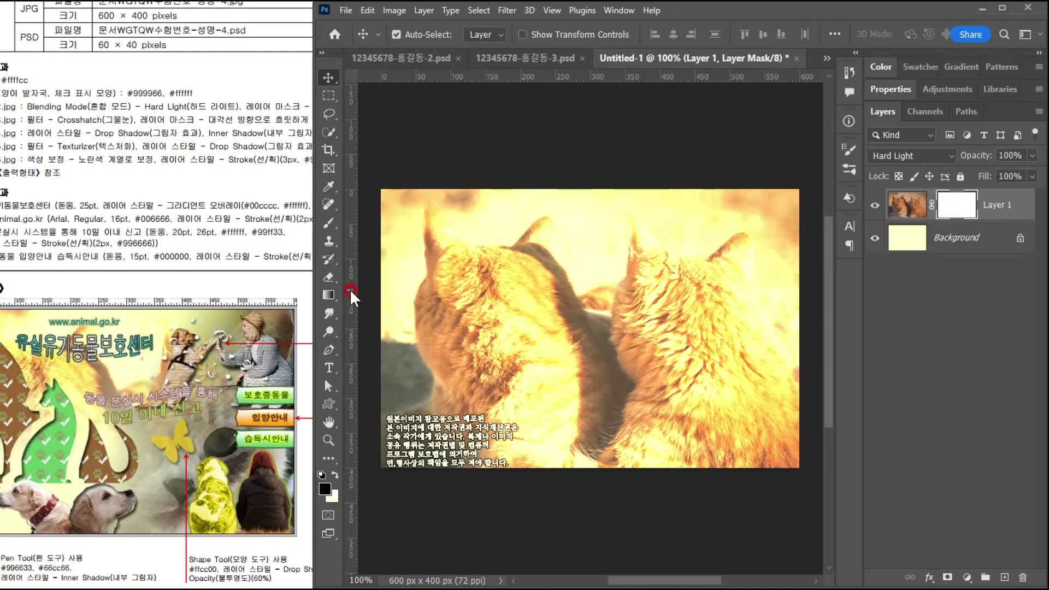
pyautogui.click(327, 292)
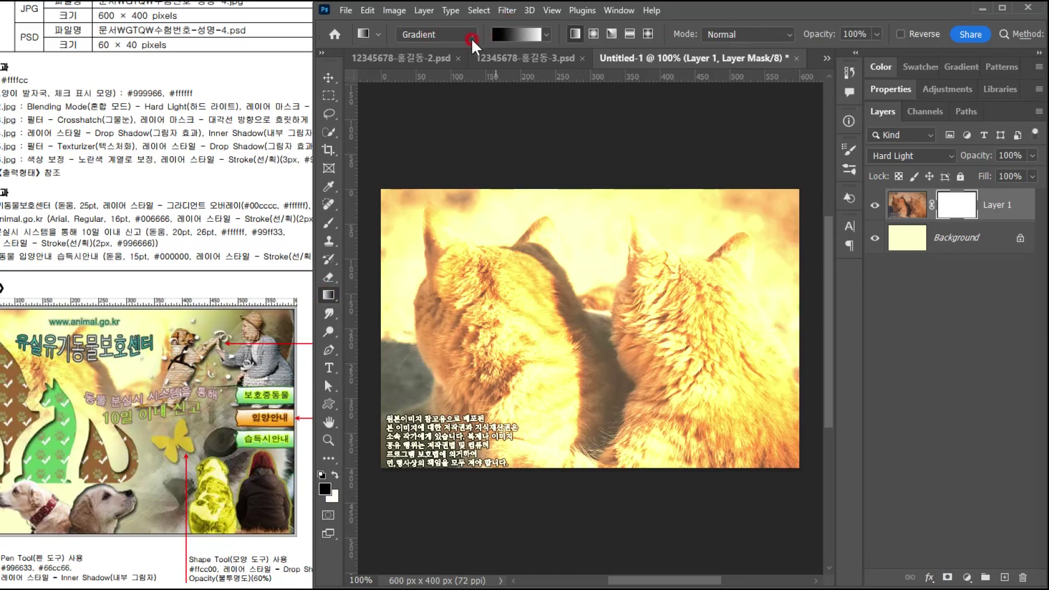
pyautogui.moveTo(587, 439); pyautogui.dragTo(591, 224)
# - Open the source image 1급-13.jpg and compare it with the reference layout
pyautogui.click(157, 248)
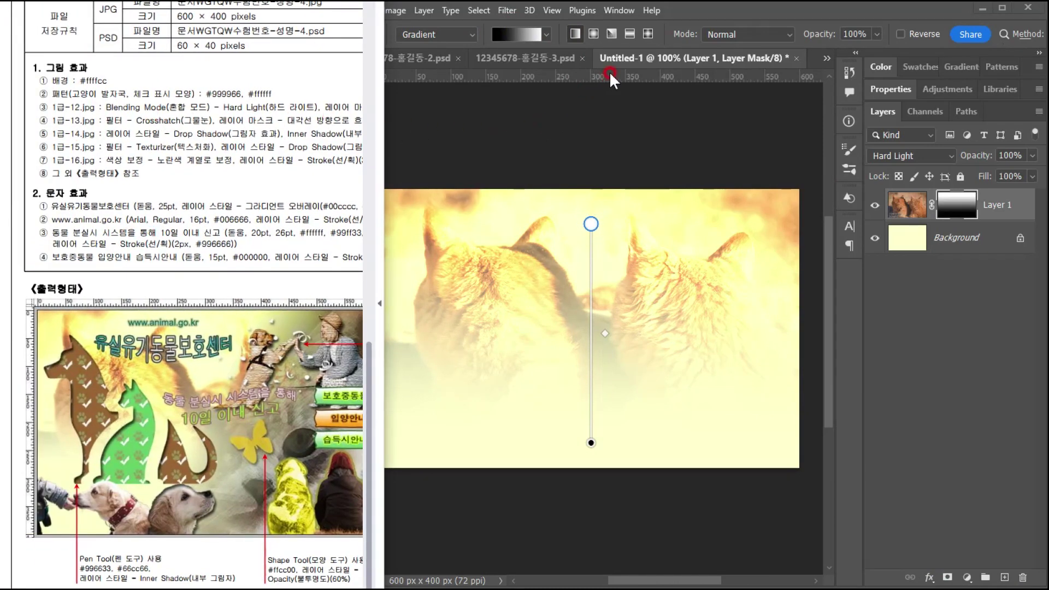
pyautogui.click(621, 59)
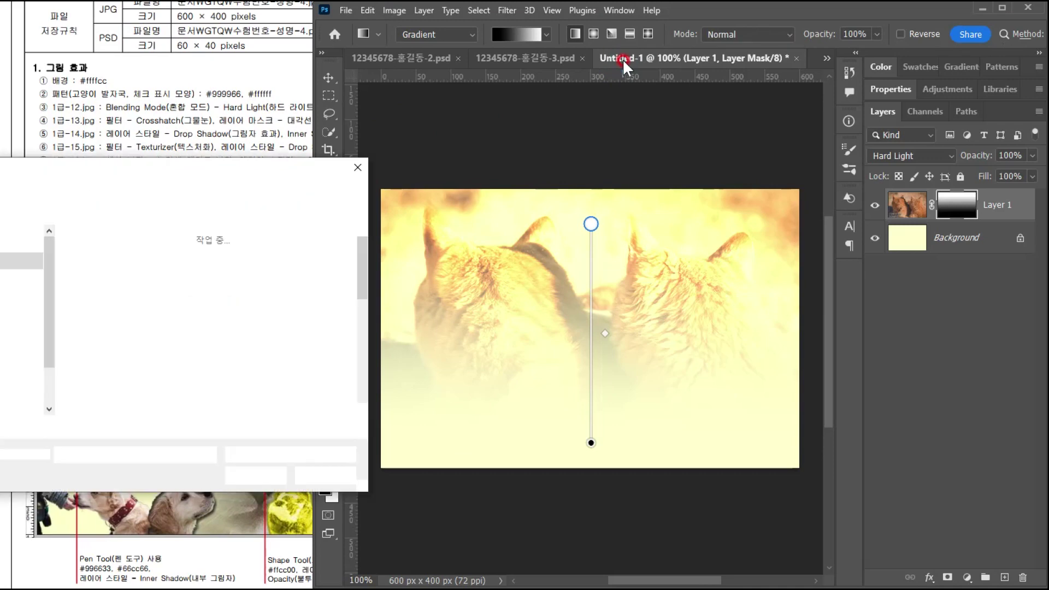
pyautogui.scroll(-1, 306, 377)
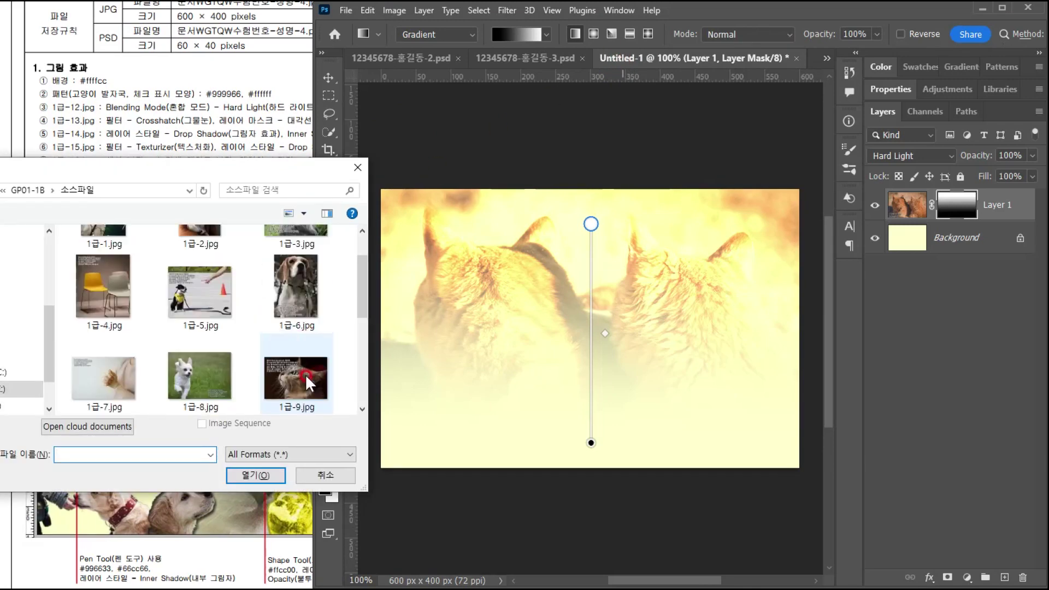
pyautogui.scroll(-2, 306, 375)
pyautogui.doubleClick(85, 373)
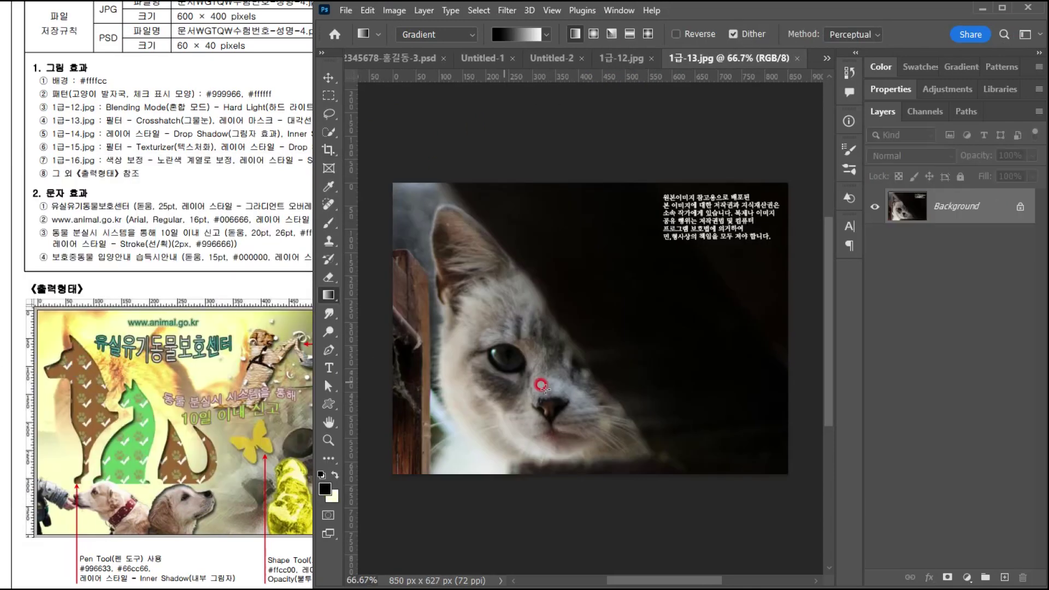
pyautogui.moveTo(139, 441); pyautogui.dragTo(274, 463)
pyautogui.click(617, 413)
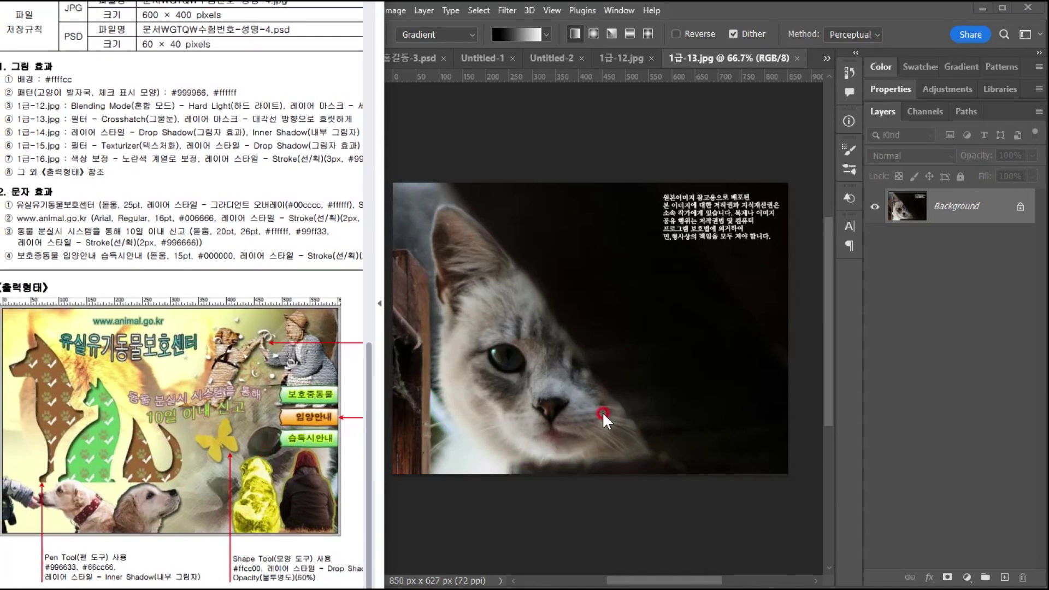
# - Copy the whole 1급-13.jpg image and paste it into Untitled-1
pyautogui.click(546, 392)
pyautogui.hotkey('ctrl', 'a')
pyautogui.click(603, 278)
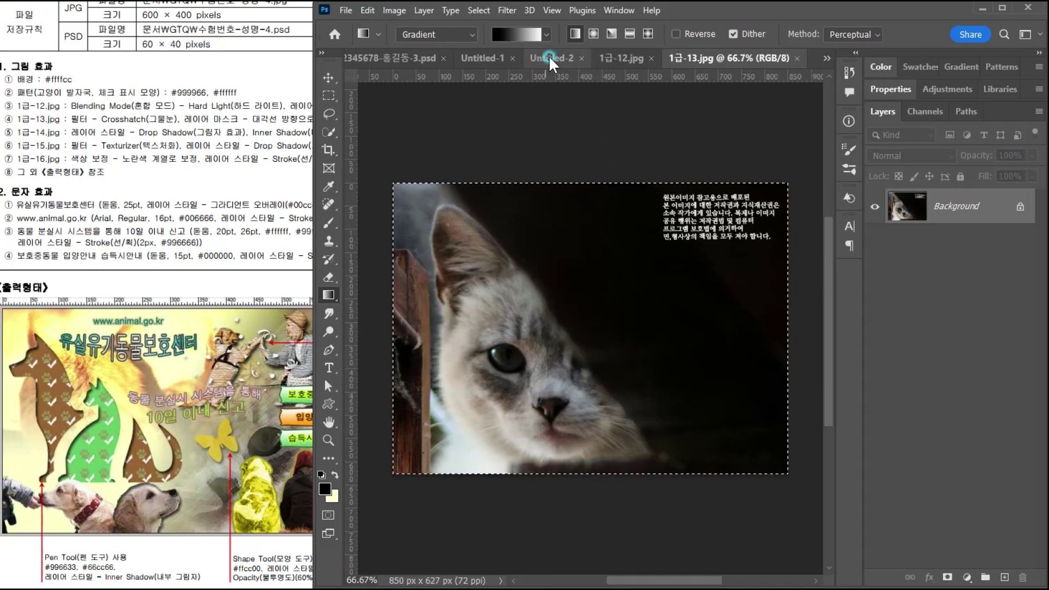
pyautogui.click(548, 57)
pyautogui.click(490, 56)
pyautogui.hotkey('ctrl', 'v')
# - Scale the pasted grey cat image to about 77%, centre it on the canvas and flip it horizontally
pyautogui.hotkey('ctrl', 't')
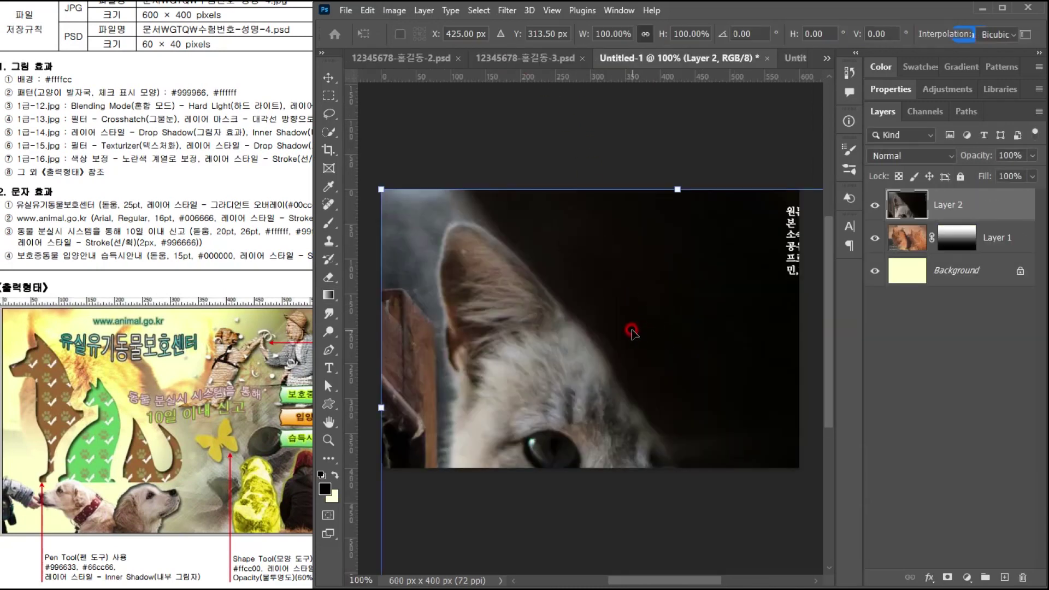
pyautogui.moveTo(676, 189); pyautogui.dragTo(673, 280)
pyautogui.moveTo(625, 404); pyautogui.dragTo(555, 285)
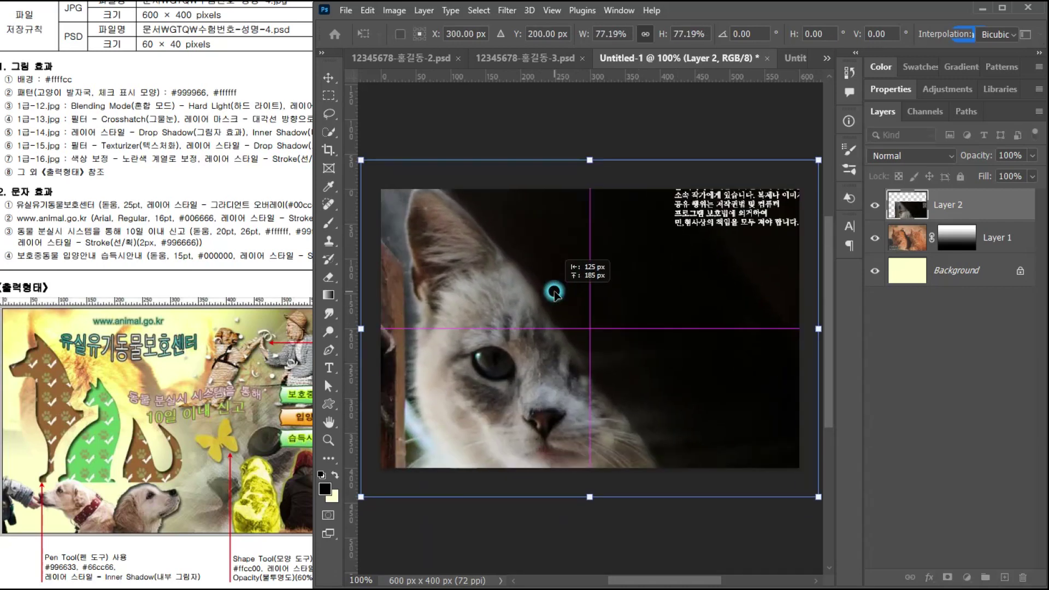
pyautogui.rightClick(463, 280)
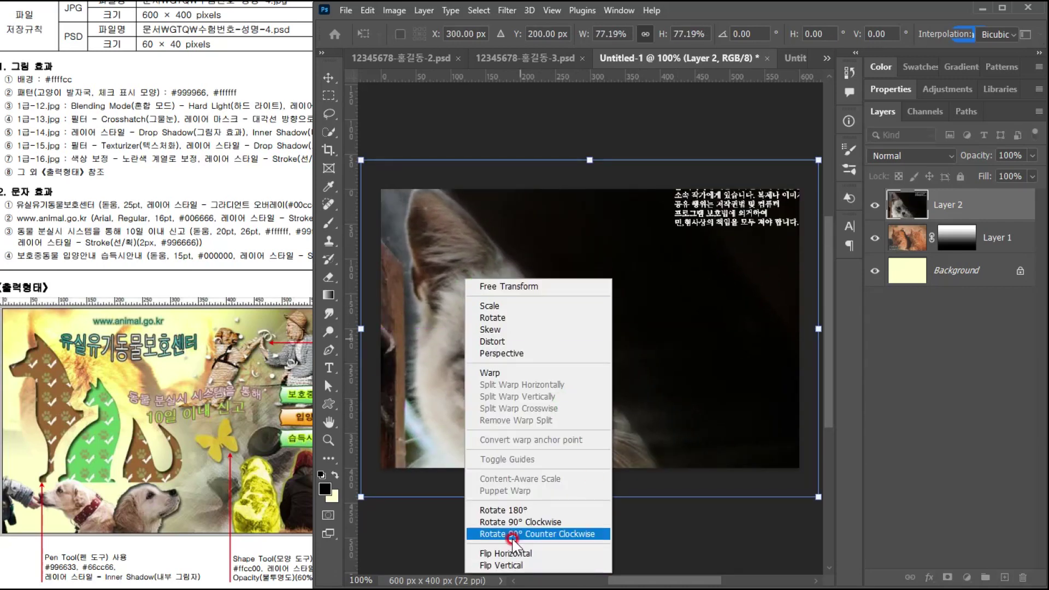
pyautogui.click(507, 553)
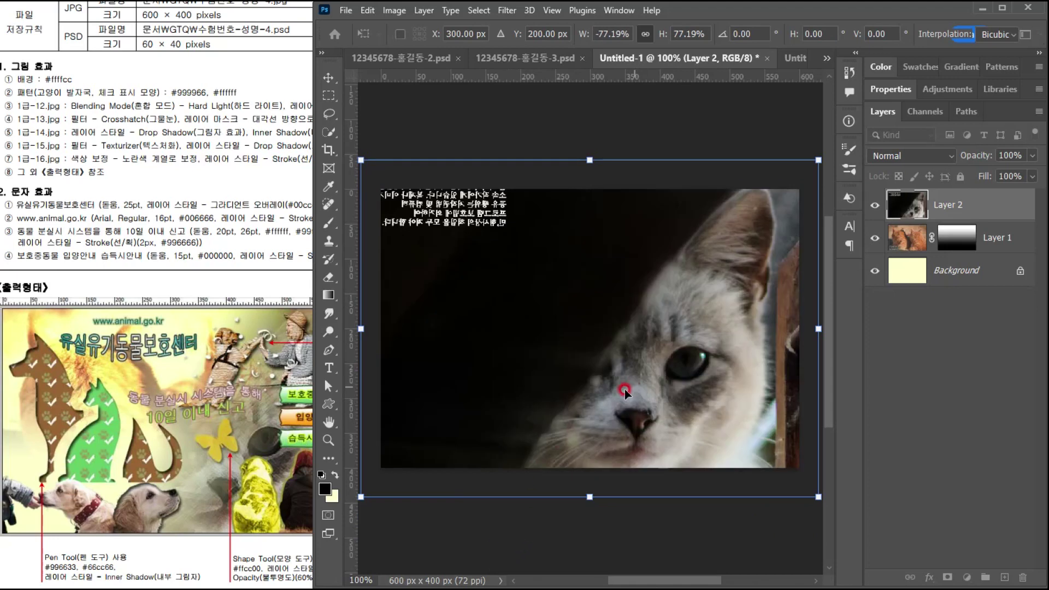
# - Shift the flipped cat image to about X 346 px, Y 186 px to match the reference layout, and apply the transform
pyautogui.moveTo(284, 476); pyautogui.dragTo(216, 454)
pyautogui.click(659, 355)
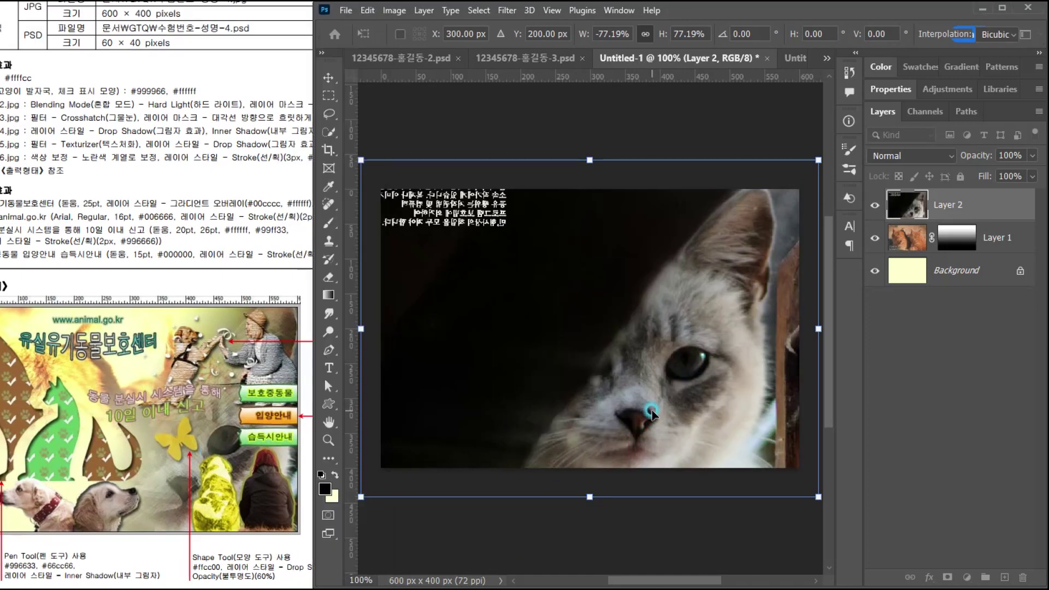
pyautogui.moveTo(659, 355); pyautogui.dragTo(695, 359)
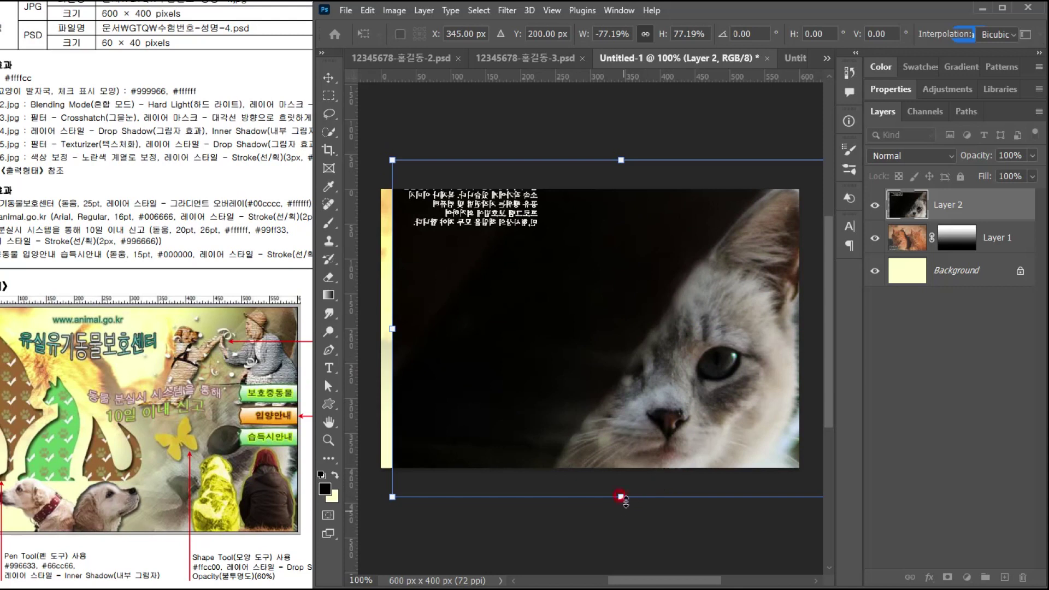
pyautogui.moveTo(659, 390); pyautogui.dragTo(659, 382)
pyautogui.moveTo(614, 485)
pyautogui.mouseDown()
pyautogui.moveTo(621, 475)
pyautogui.moveTo(623, 486)
pyautogui.mouseUp()
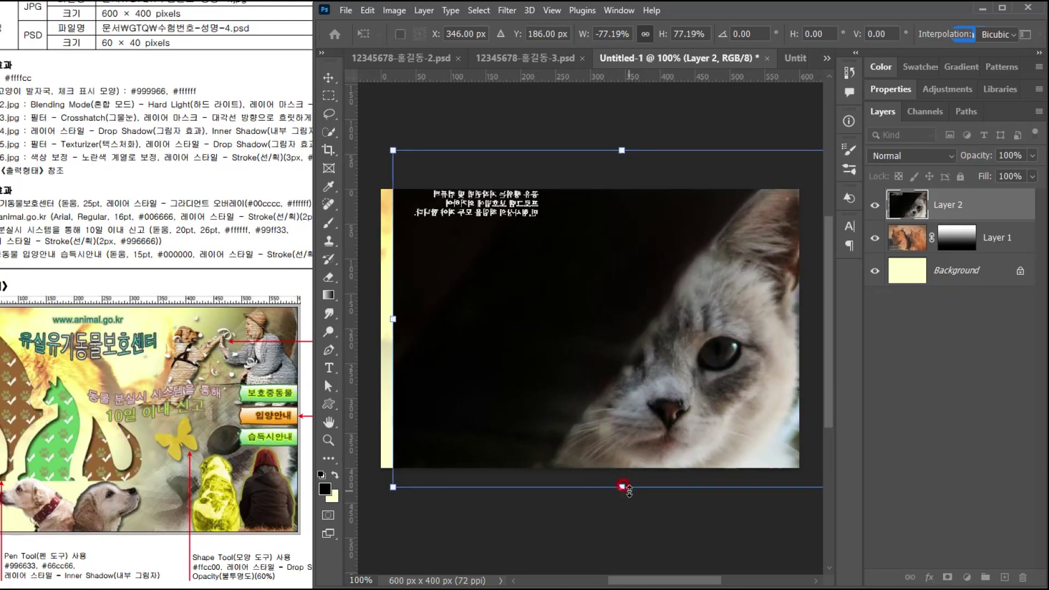
pyautogui.press('Return')
# - Apply the Crosshatch filter from the Filter Gallery to the grey cat layer with stroke length 10, sharpness 6 and strength 1
pyautogui.press('g')
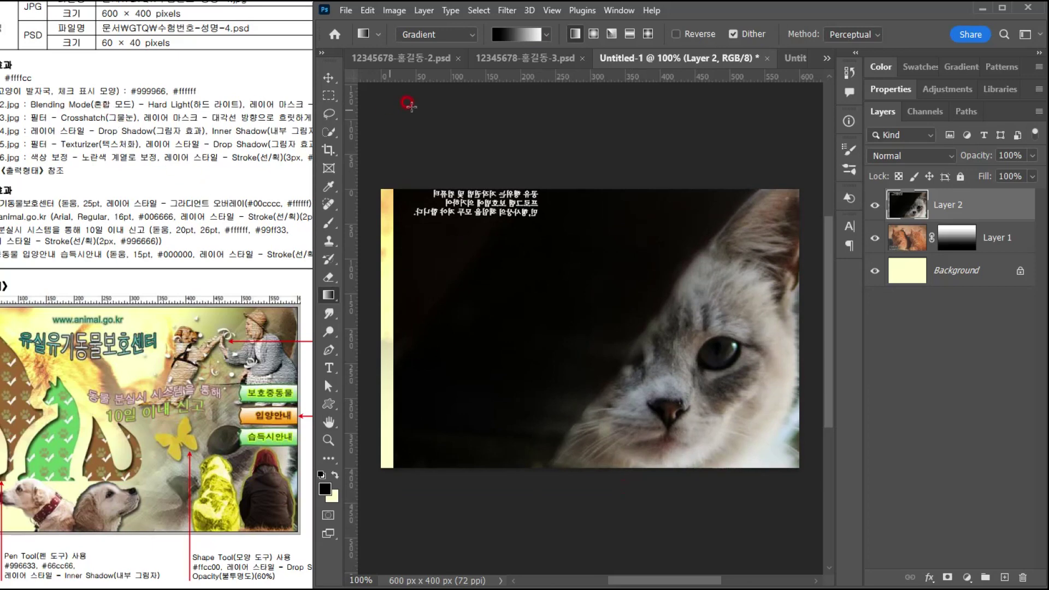
pyautogui.click(507, 10)
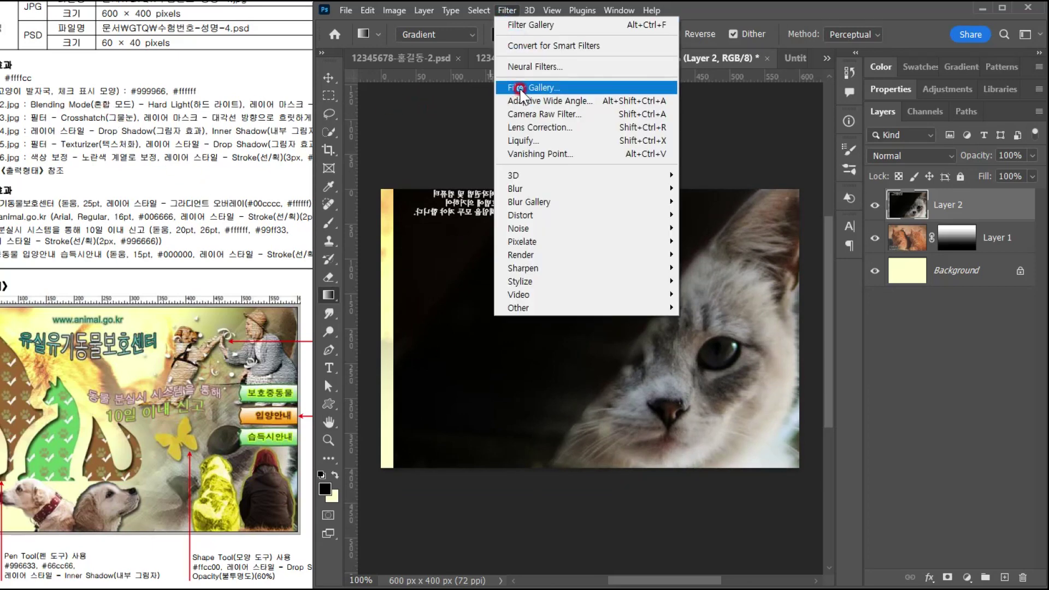
pyautogui.click(516, 87)
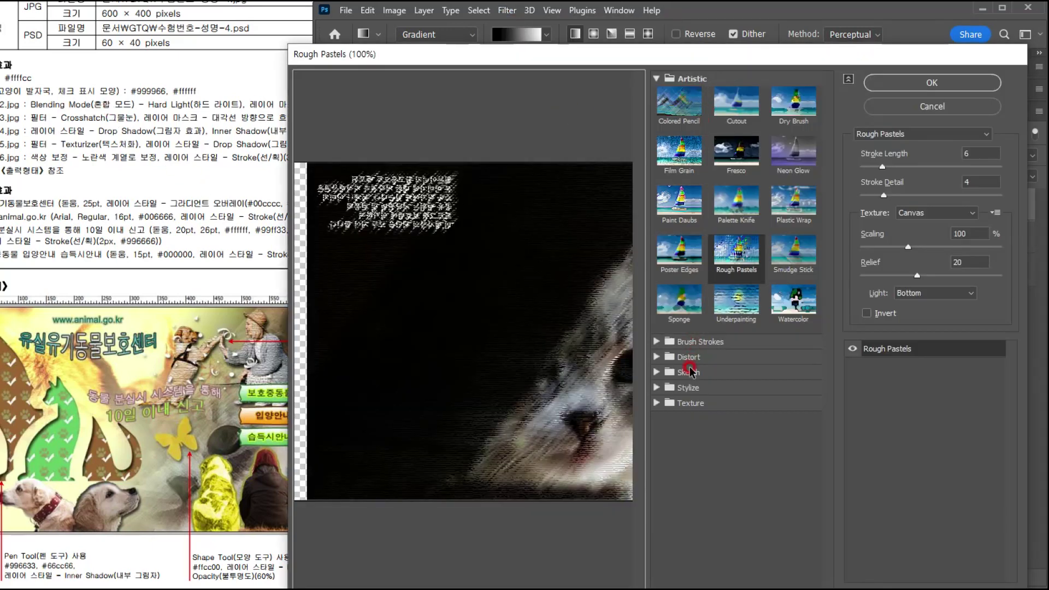
pyautogui.click(701, 342)
pyautogui.click(792, 365)
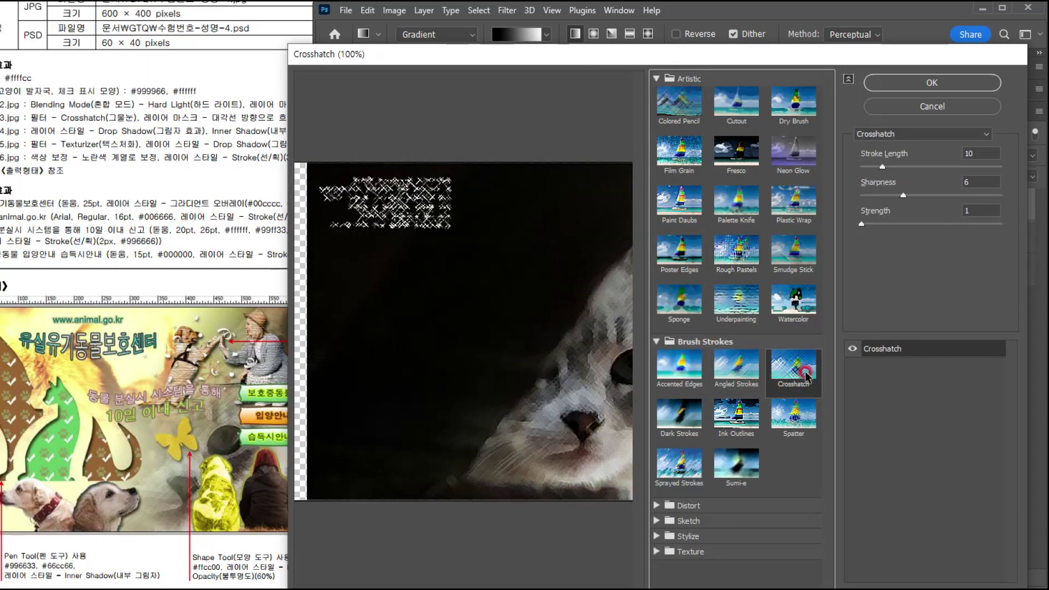
pyautogui.click(902, 83)
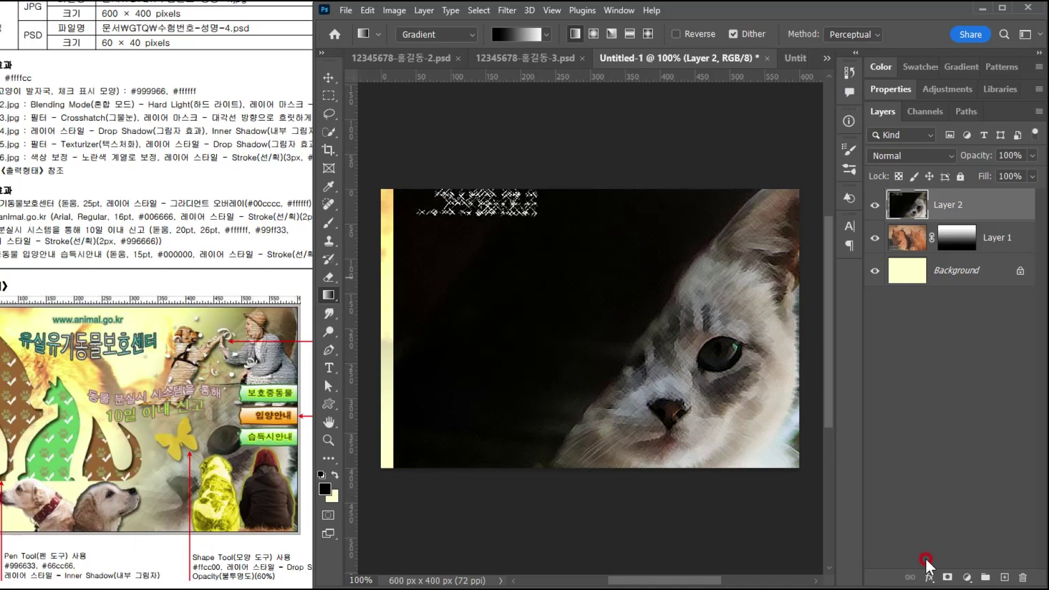
# - Add a layer mask to the grey cat layer and fade it diagonally with a black-to-white gradient ending at the cat's nose
pyautogui.click(946, 577)
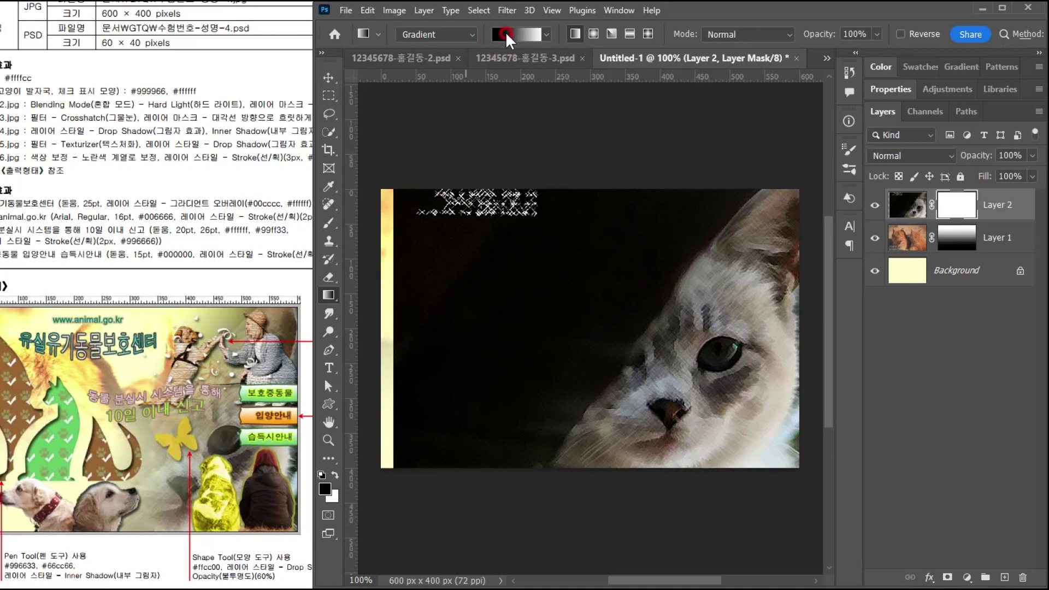
pyautogui.moveTo(519, 257); pyautogui.dragTo(711, 400)
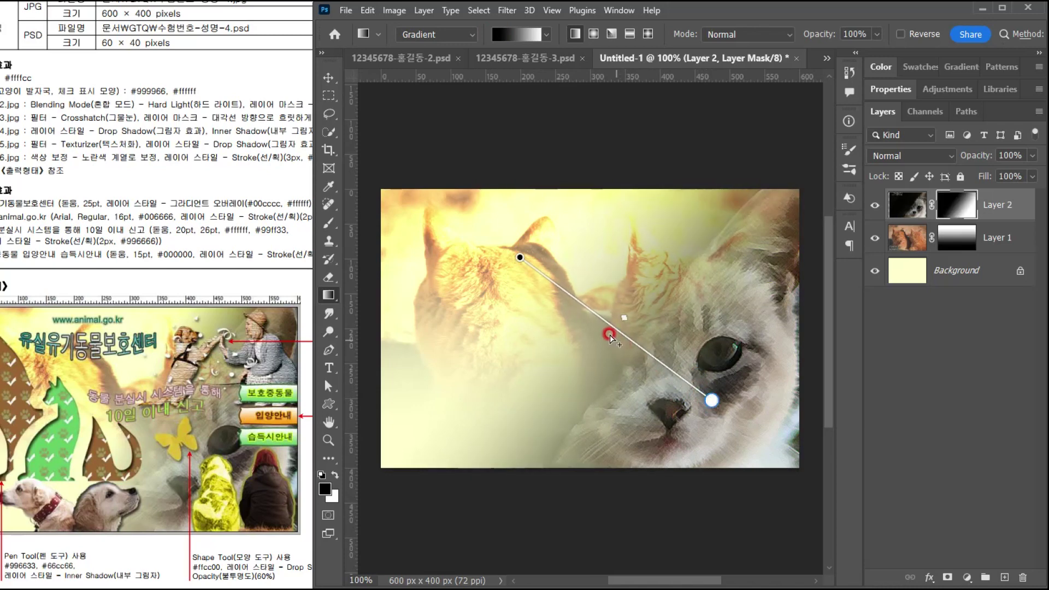
pyautogui.moveTo(565, 325); pyautogui.dragTo(674, 406)
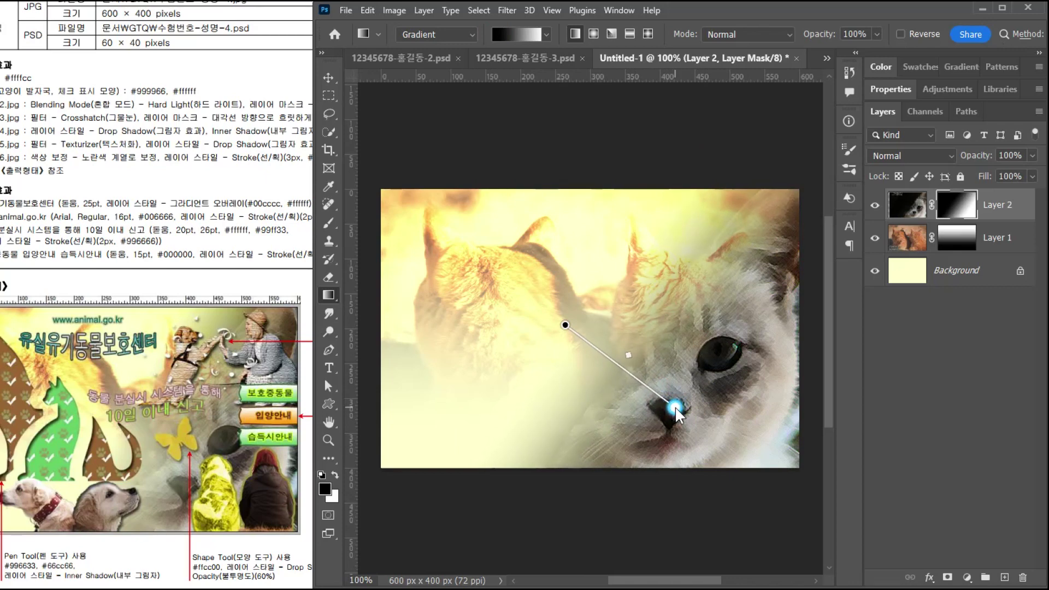
# - Check the reference requirements and open the source image 1급-14.jpg
pyautogui.click(162, 171)
pyautogui.click(18, 121)
pyautogui.moveTo(175, 203); pyautogui.dragTo(170, 196)
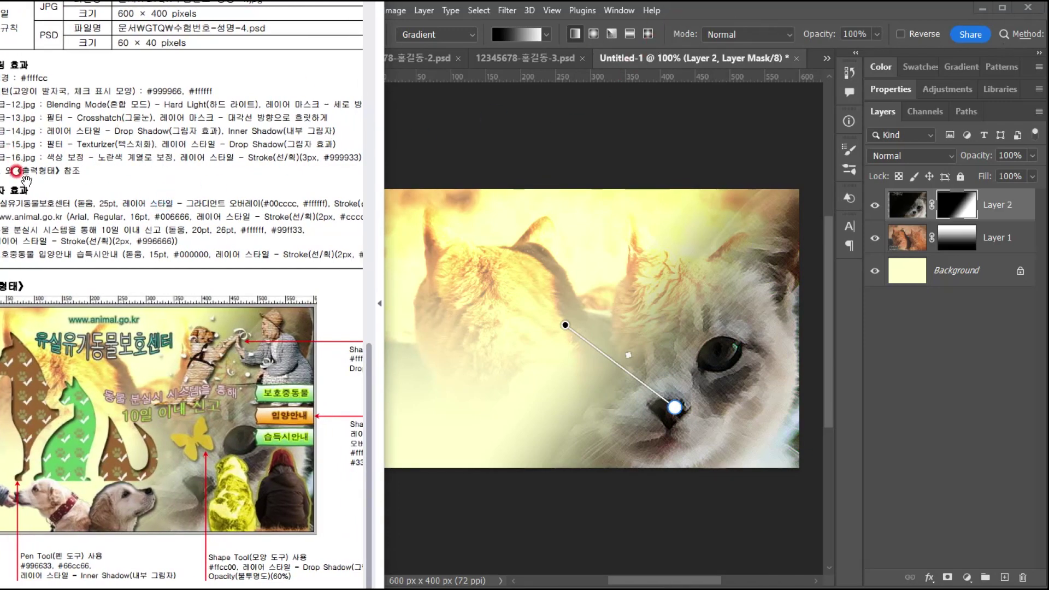
pyautogui.click(685, 22)
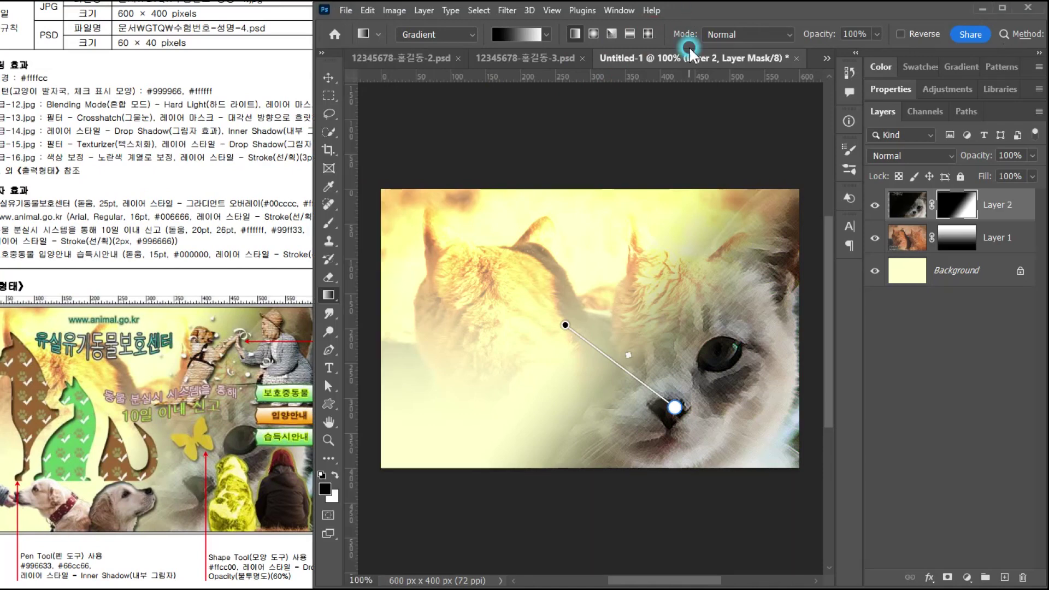
pyautogui.doubleClick(691, 146)
pyautogui.moveTo(355, 285); pyautogui.dragTo(342, 339)
pyautogui.click(196, 322)
pyautogui.doubleClick(195, 326)
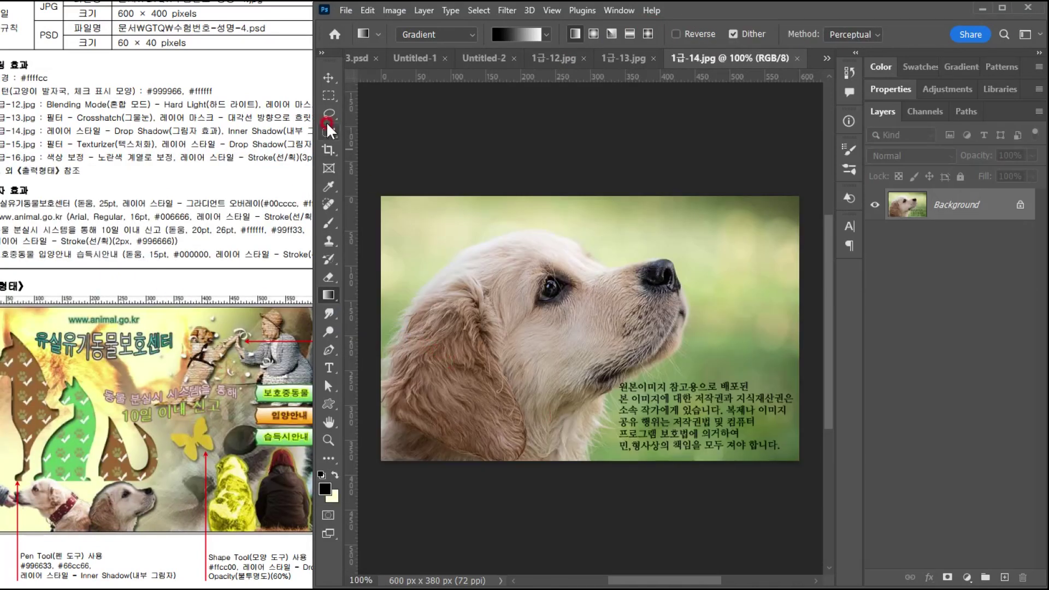
# - Select the puppy in 1급-14.jpg using the Quick Selection tool with an enlarged brush
pyautogui.click(329, 129)
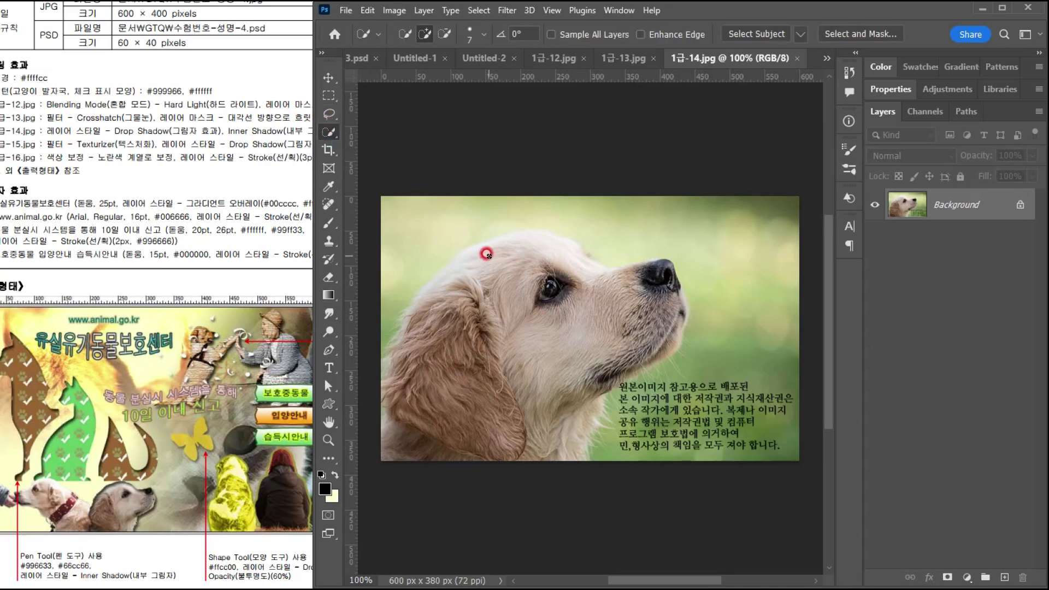
pyautogui.press(']')
pyautogui.press(']')
pyautogui.press(']')
pyautogui.press(']')
pyautogui.press(']')
pyautogui.press(']')
pyautogui.press(']')
pyautogui.moveTo(480, 298)
pyautogui.mouseDown()
pyautogui.moveTo(537, 263)
pyautogui.moveTo(589, 298)
pyautogui.moveTo(655, 283)
pyautogui.moveTo(664, 329)
pyautogui.moveTo(670, 314)
pyautogui.moveTo(660, 341)
pyautogui.moveTo(471, 453)
pyautogui.moveTo(564, 427)
pyautogui.moveTo(475, 439)
pyautogui.moveTo(411, 418)
pyautogui.moveTo(410, 362)
pyautogui.moveTo(440, 299)
pyautogui.moveTo(512, 249)
pyautogui.moveTo(535, 211)
pyautogui.moveTo(428, 222)
pyautogui.moveTo(376, 336)
pyautogui.moveTo(607, 440)
pyautogui.moveTo(622, 407)
pyautogui.moveTo(609, 442)
pyautogui.moveTo(649, 355)
pyautogui.moveTo(623, 365)
pyautogui.moveTo(647, 287)
pyautogui.moveTo(636, 276)
pyautogui.moveTo(672, 292)
pyautogui.moveTo(675, 313)
pyautogui.moveTo(637, 399)
pyautogui.moveTo(468, 330)
pyautogui.moveTo(415, 327)
pyautogui.moveTo(524, 323)
pyautogui.mouseUp()
# - Bring the selected puppy into the Untitled-1 composition, scaled to about 34% and resting on the canvas's bottom edge left of the grey cat's mouth
pyautogui.click(484, 58)
pyautogui.moveTo(495, 80); pyautogui.dragTo(617, 288)
pyautogui.hotkey('ctrl', 't')
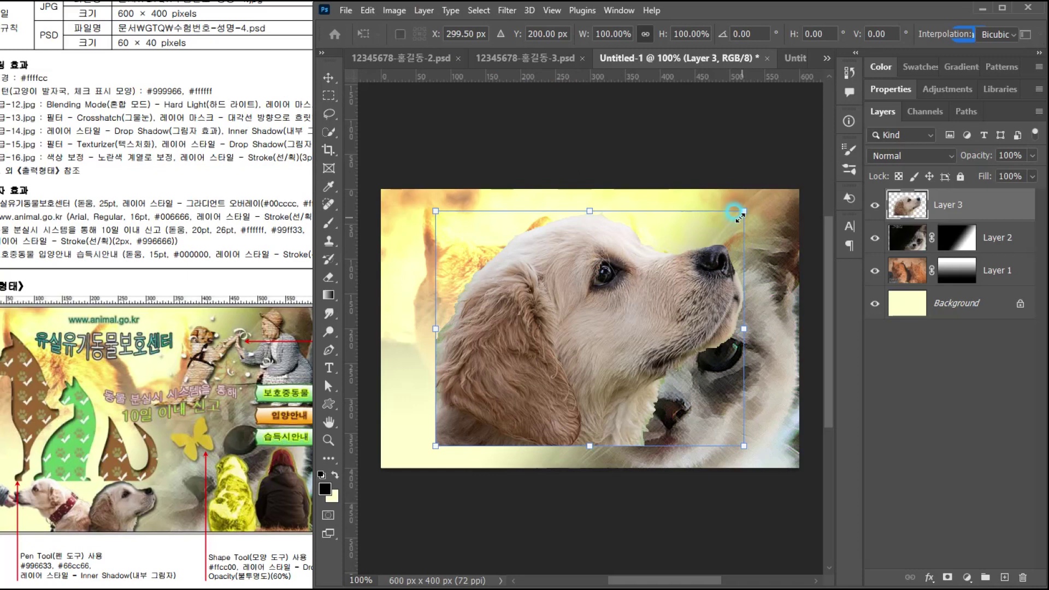
pyautogui.moveTo(740, 217); pyautogui.dragTo(556, 351)
pyautogui.click(487, 413)
pyautogui.moveTo(486, 413); pyautogui.dragTo(560, 434)
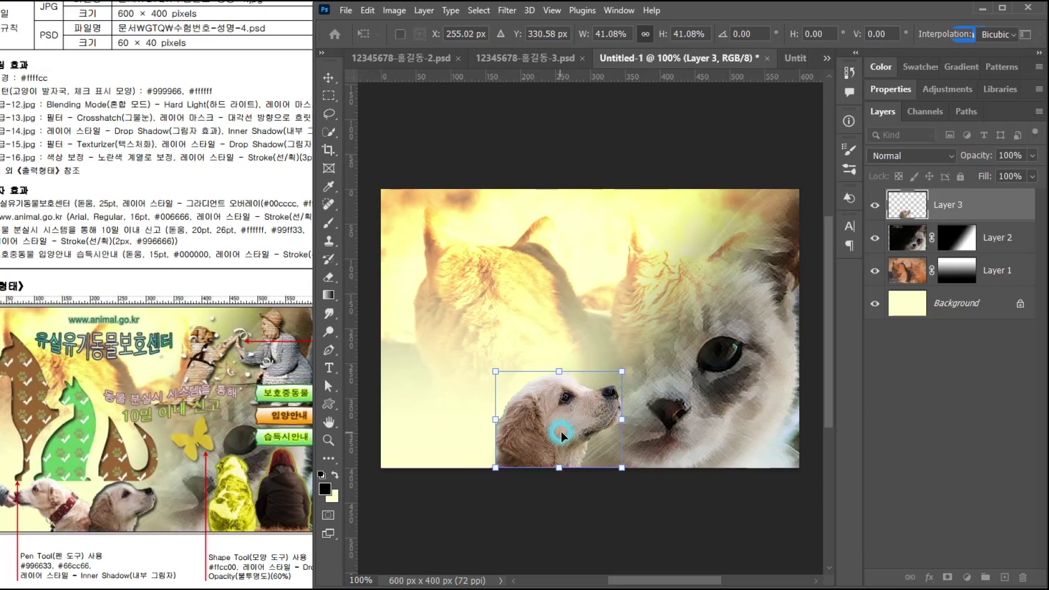
pyautogui.moveTo(621, 371); pyautogui.dragTo(608, 380)
pyautogui.click(31, 479)
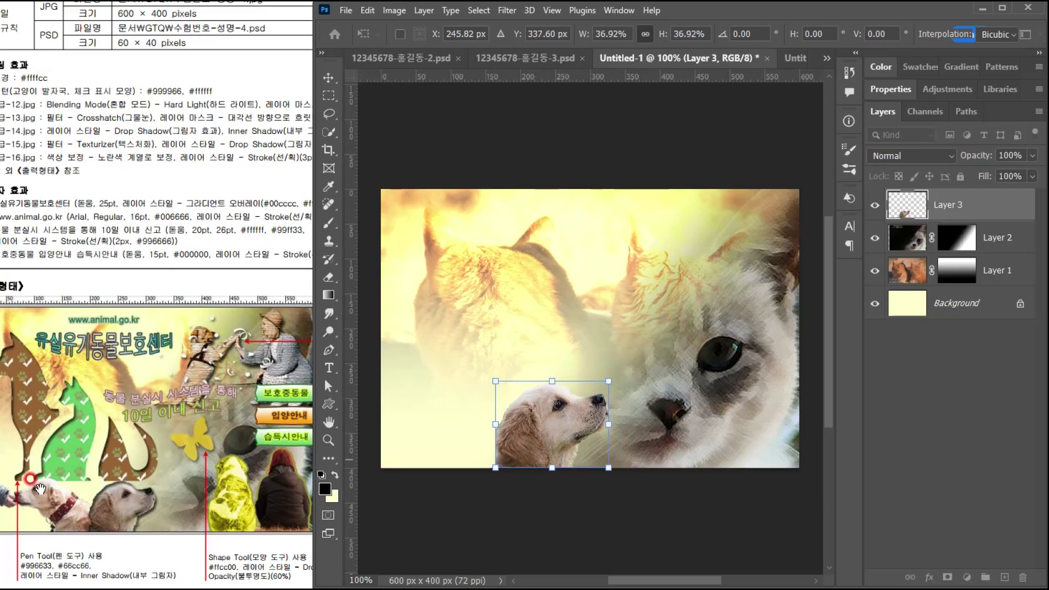
pyautogui.moveTo(610, 379); pyautogui.dragTo(601, 386)
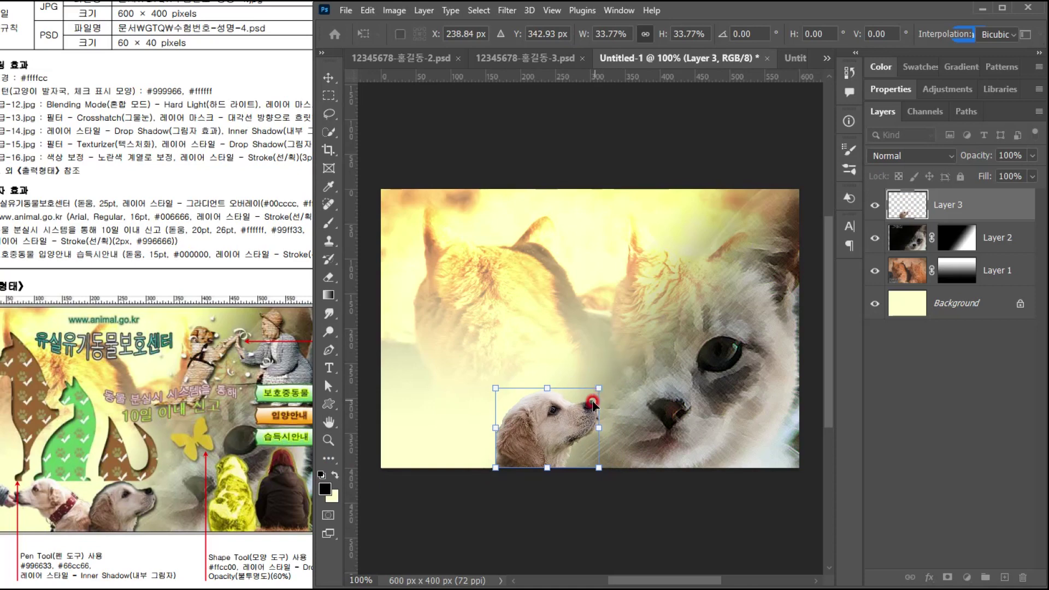
pyautogui.moveTo(558, 432); pyautogui.dragTo(573, 429)
pyautogui.press('Return')
# - Erase the hard cut edge behind the puppy's ear and back with the Eraser tool
pyautogui.press('w')
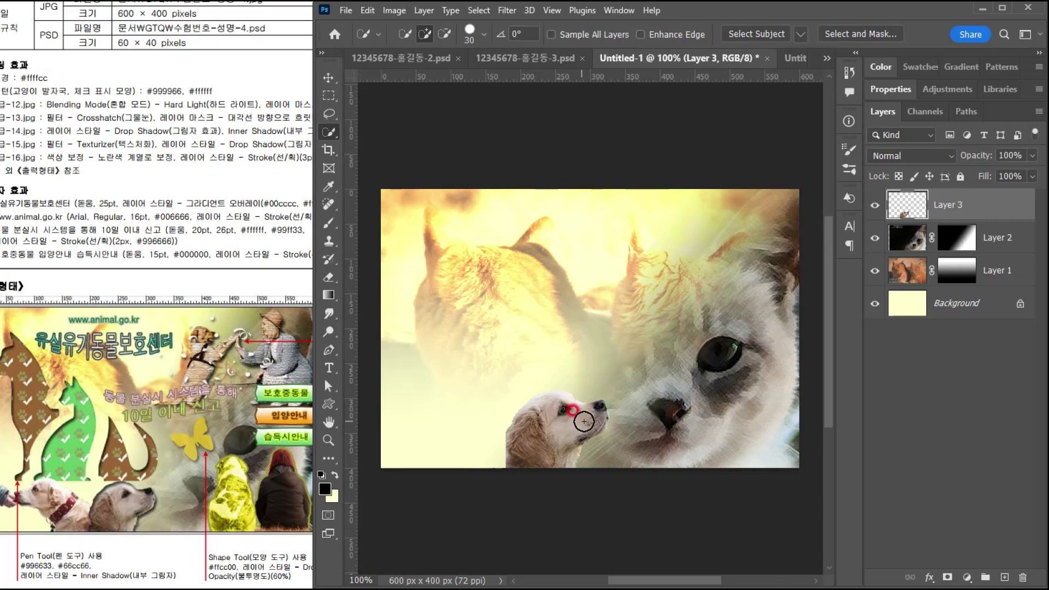
pyautogui.scroll(4, 562, 429)
pyautogui.click(326, 278)
pyautogui.moveTo(393, 370)
pyautogui.mouseDown()
pyautogui.moveTo(464, 398)
pyautogui.moveTo(464, 495)
pyautogui.mouseUp()
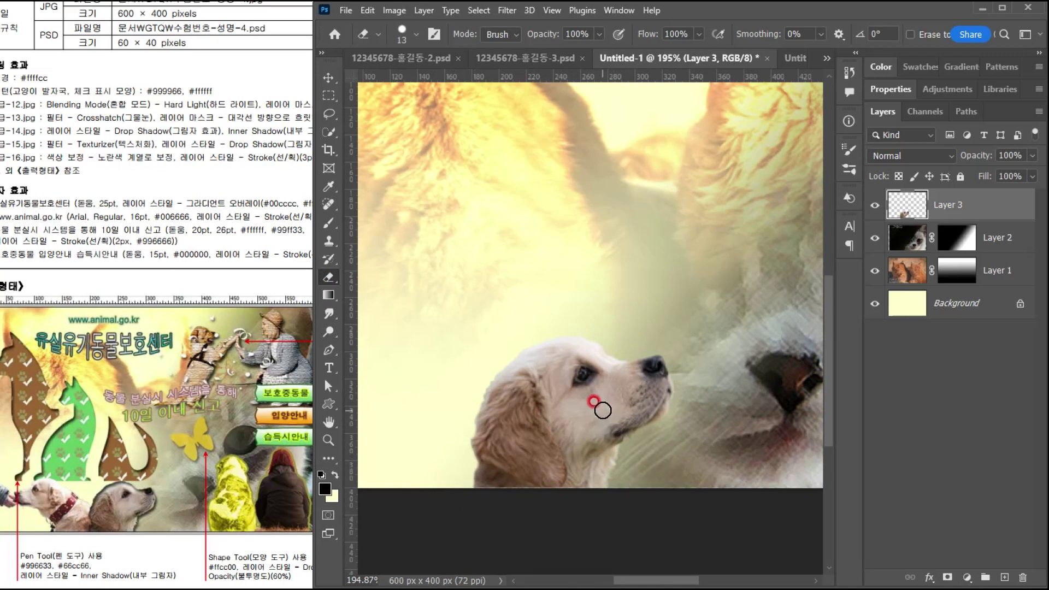
pyautogui.scroll(-2, 581, 407)
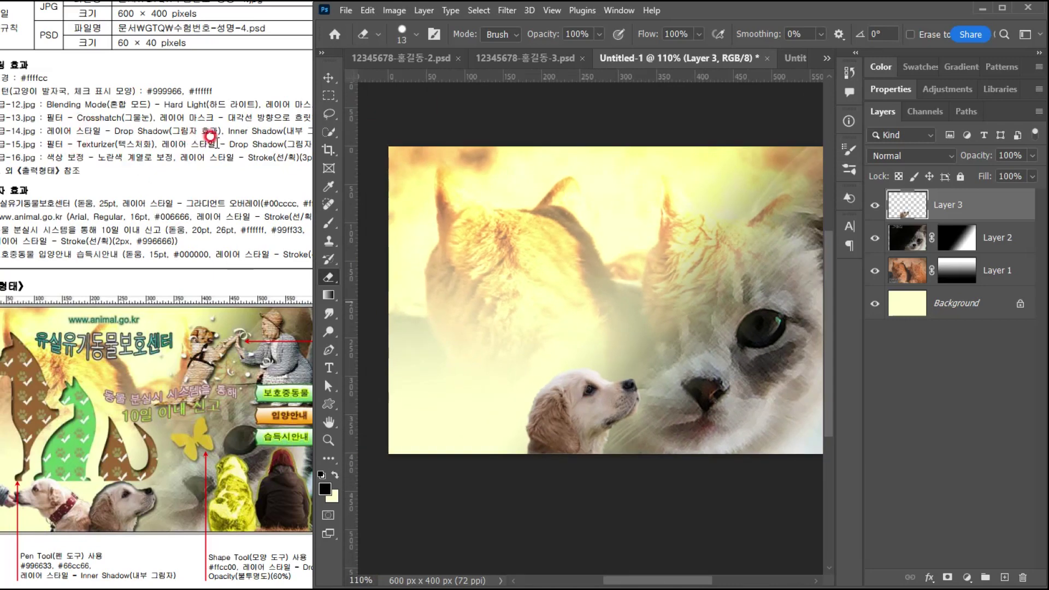
# - Apply Drop Shadow and Inner Shadow layer styles to the puppy layer, each with 70% opacity and 7 px distance and size
pyautogui.click(210, 137)
pyautogui.click(971, 235)
pyautogui.click(986, 204)
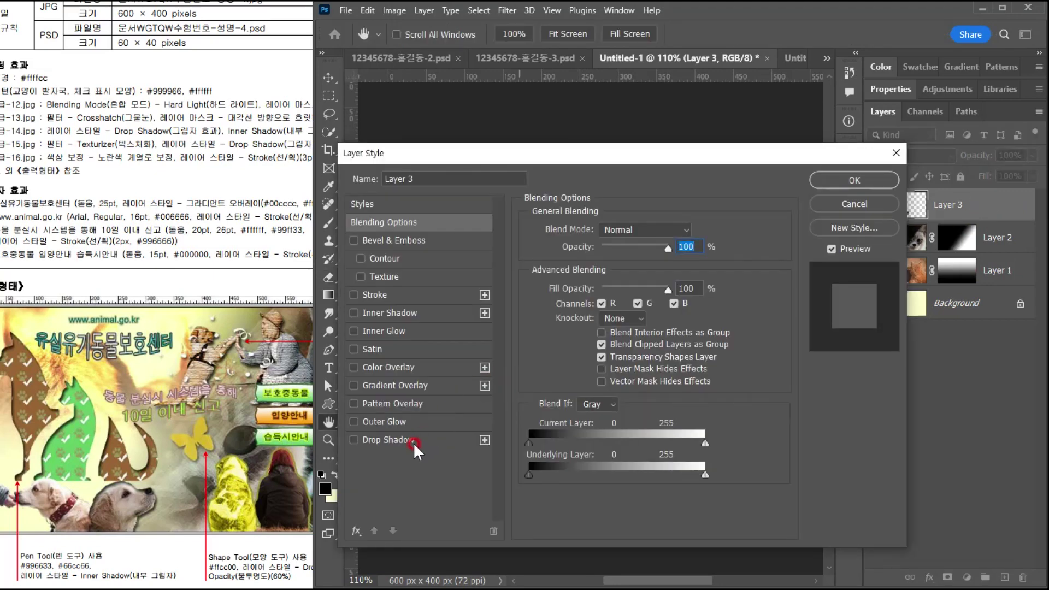
pyautogui.click(414, 443)
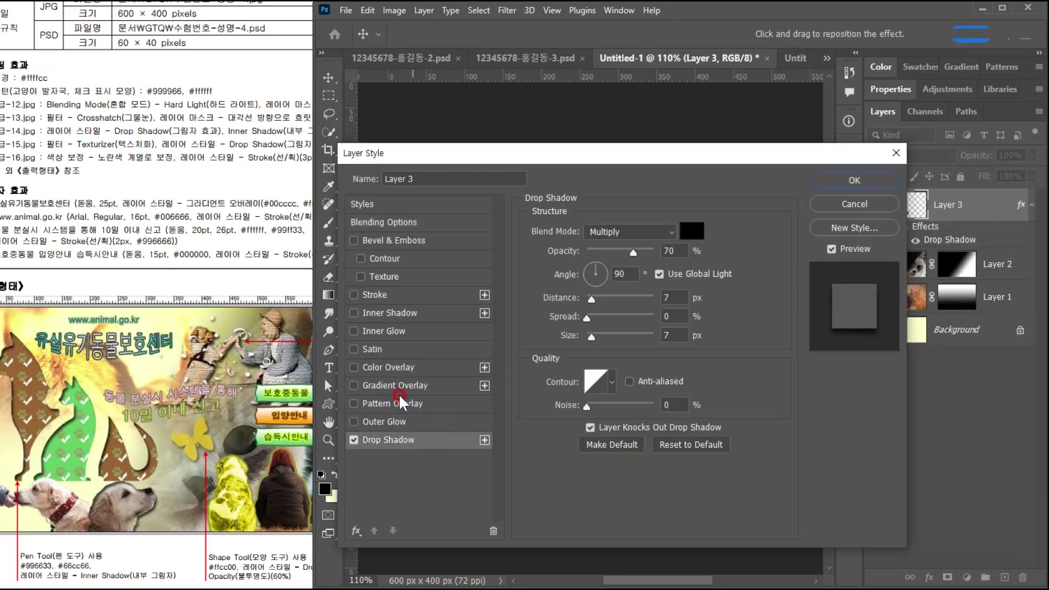
pyautogui.click(397, 313)
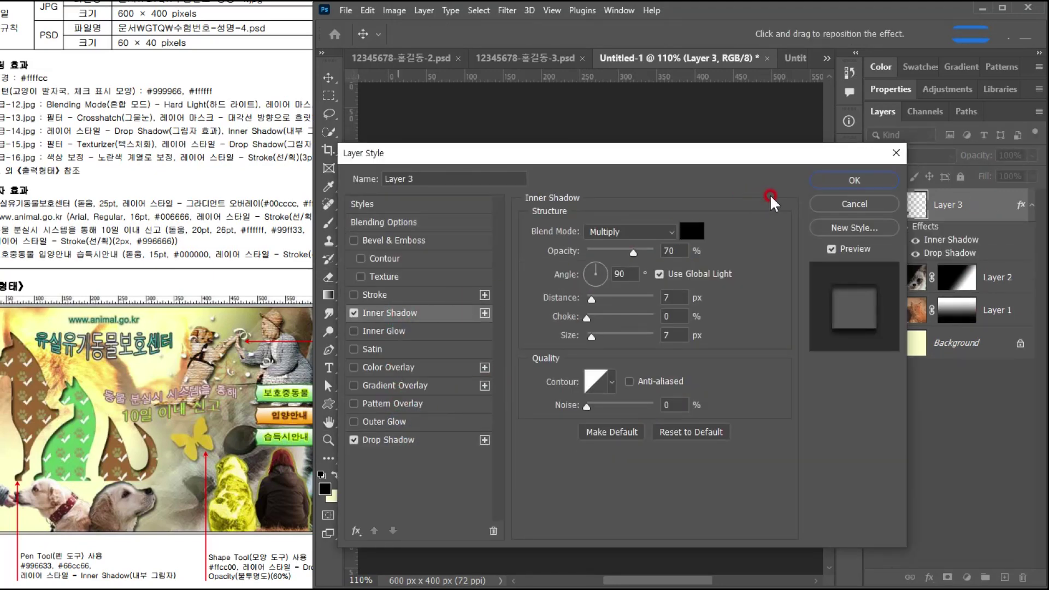
pyautogui.click(855, 180)
pyautogui.hotkey('ctrl', '1')
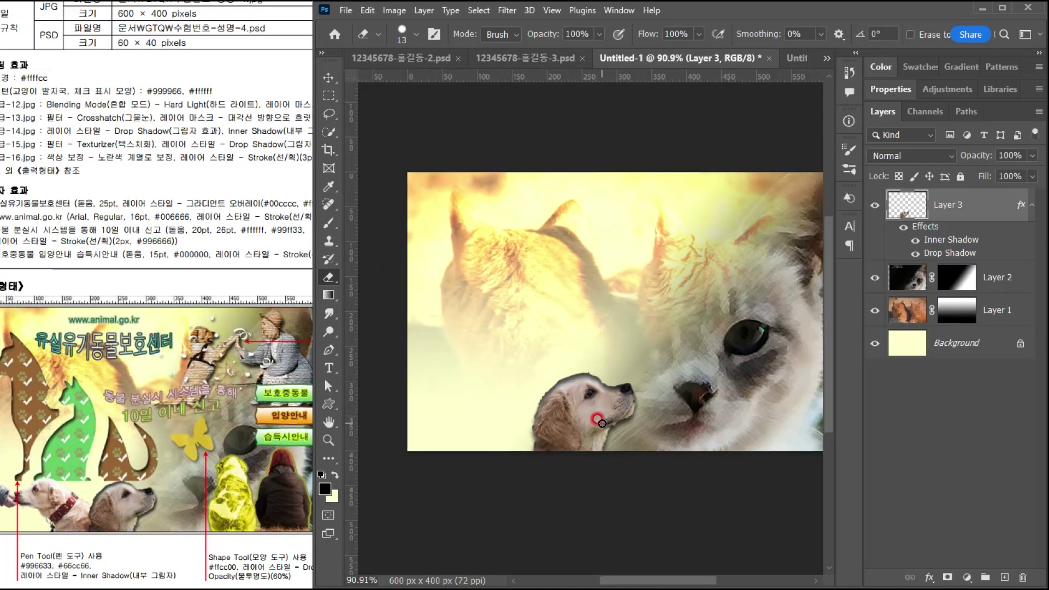
# - Check the reference requirements for the next image and open the source file 1급-15.jpg
pyautogui.scroll(-2, 601, 423)
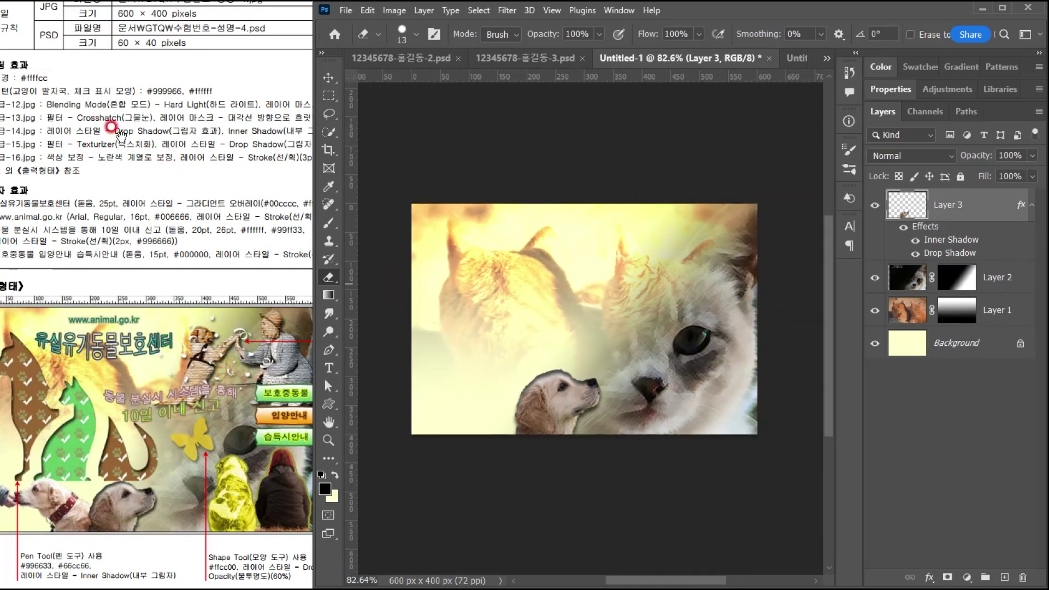
pyautogui.moveTo(116, 148); pyautogui.dragTo(182, 143)
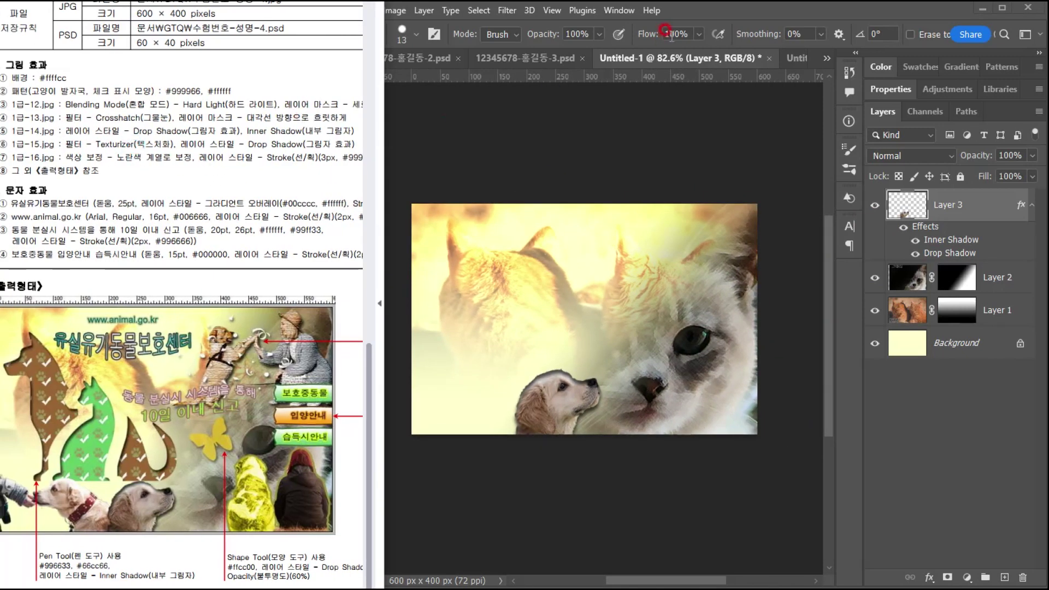
pyautogui.click(692, 13)
pyautogui.hotkey('ctrl', 'o')
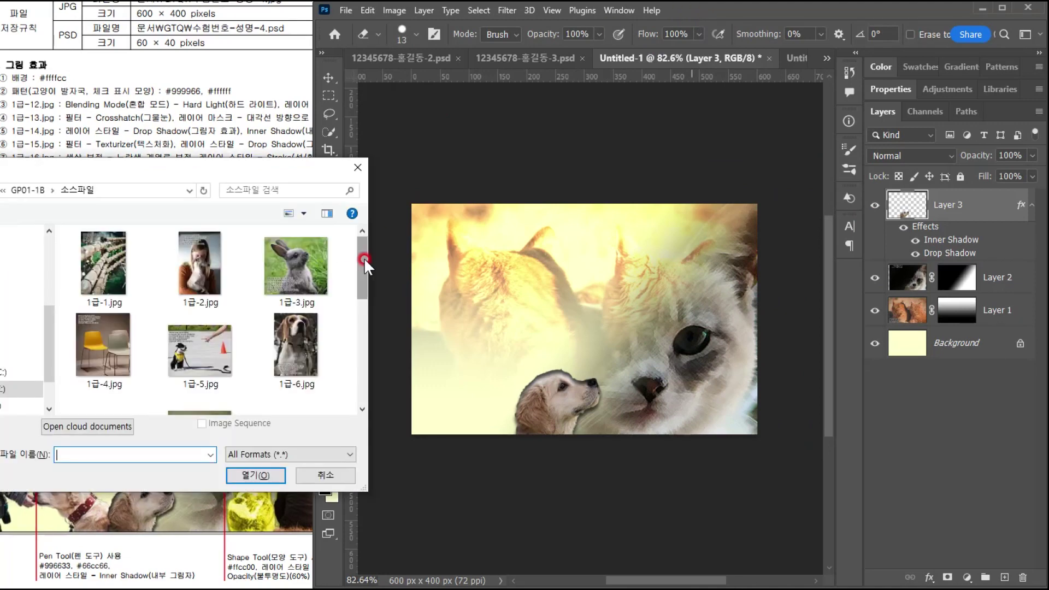
pyautogui.scroll(-2, 317, 327)
pyautogui.doubleClick(314, 296)
pyautogui.moveTo(263, 383); pyautogui.dragTo(176, 392)
pyautogui.click(536, 274)
pyautogui.click(504, 236)
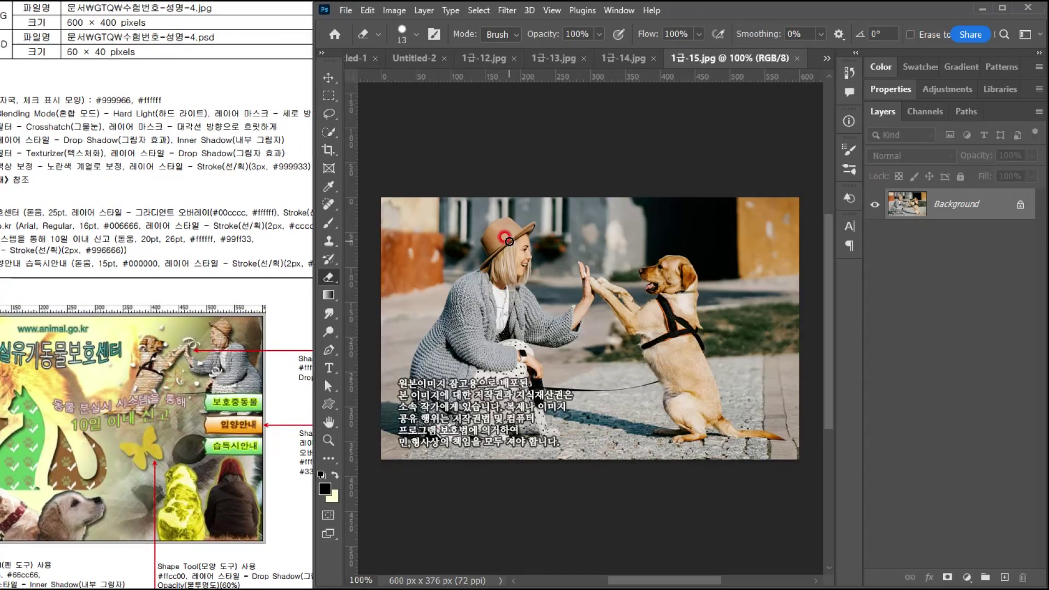
pyautogui.click(330, 146)
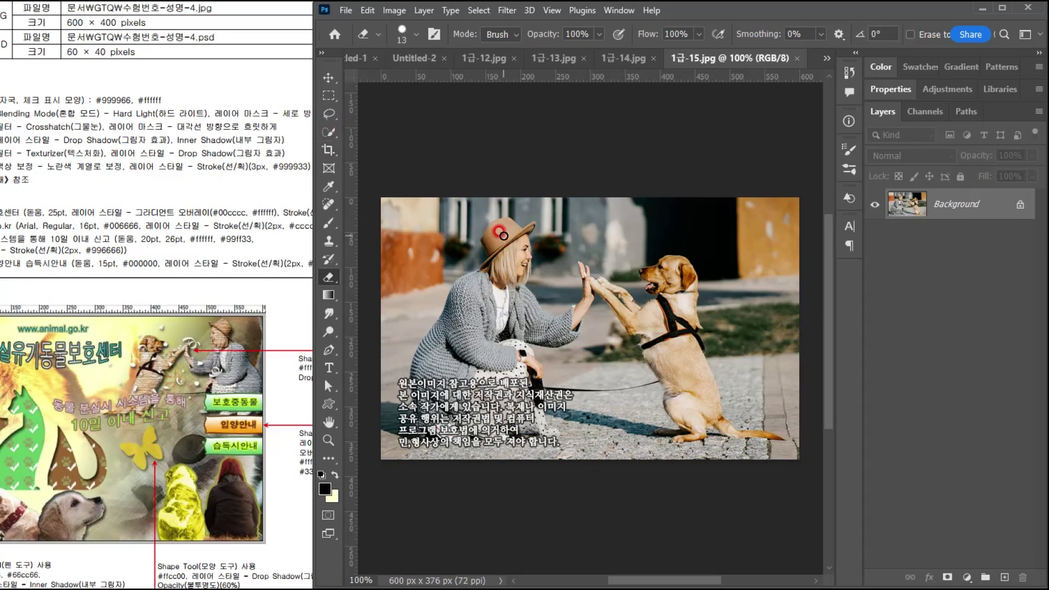
pyautogui.scroll(3, 503, 236)
pyautogui.moveTo(491, 241); pyautogui.dragTo(497, 230)
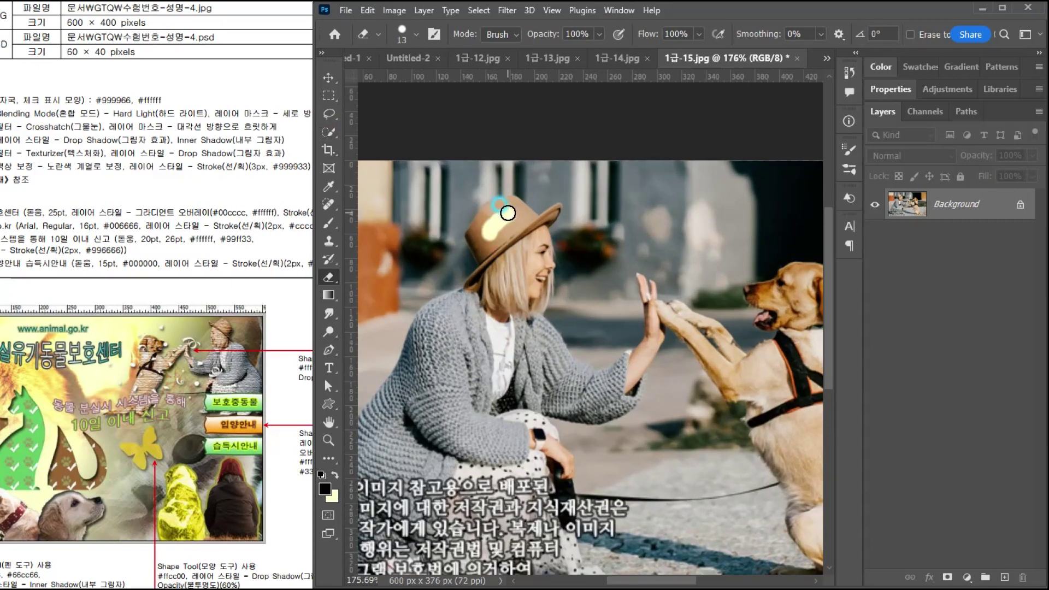
pyautogui.hotkey('ctrl', 'z')
# - Begin a Quick Selection on the woman's hat in 1급-15.jpg and reduce the brush size to 7
pyautogui.click(332, 181)
pyautogui.click(329, 130)
pyautogui.moveTo(483, 191)
pyautogui.mouseDown()
pyautogui.moveTo(510, 250)
pyautogui.moveTo(490, 227)
pyautogui.moveTo(551, 214)
pyautogui.mouseUp()
pyautogui.press('[')
pyautogui.press('[')
pyautogui.press('[')
pyautogui.press('[')
pyautogui.press('[')
pyautogui.press('[')
pyautogui.press('[')
# - Extend the Quick Selection over the woman's body and arm and the whole dog
pyautogui.moveTo(500, 322)
pyautogui.mouseDown()
pyautogui.moveTo(440, 459)
pyautogui.moveTo(526, 443)
pyautogui.moveTo(361, 439)
pyautogui.moveTo(443, 302)
pyautogui.moveTo(411, 337)
pyautogui.moveTo(443, 452)
pyautogui.moveTo(628, 371)
pyautogui.moveTo(643, 351)
pyautogui.moveTo(649, 300)
pyautogui.moveTo(636, 322)
pyautogui.moveTo(516, 330)
pyautogui.moveTo(594, 379)
pyautogui.moveTo(610, 356)
pyautogui.moveTo(556, 370)
pyautogui.moveTo(618, 370)
pyautogui.moveTo(638, 358)
pyautogui.moveTo(620, 394)
pyautogui.moveTo(632, 397)
pyautogui.moveTo(593, 410)
pyautogui.mouseUp()
pyautogui.moveTo(661, 355); pyautogui.dragTo(439, 342)
pyautogui.click(553, 278)
pyautogui.moveTo(578, 298)
pyautogui.mouseDown()
pyautogui.moveTo(604, 262)
pyautogui.moveTo(641, 546)
pyautogui.moveTo(669, 536)
pyautogui.moveTo(753, 568)
pyautogui.mouseUp()
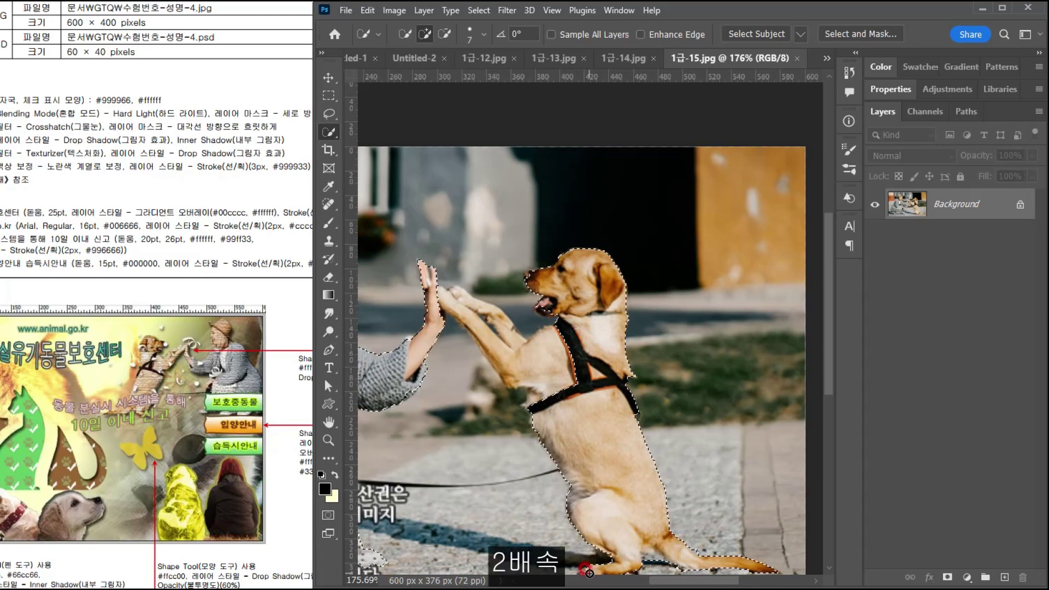
# - Subtract the stray pavement between the woman and the dog from the selection and refine the dog's outline
pyautogui.press('alt')
pyautogui.moveTo(475, 461); pyautogui.dragTo(510, 447)
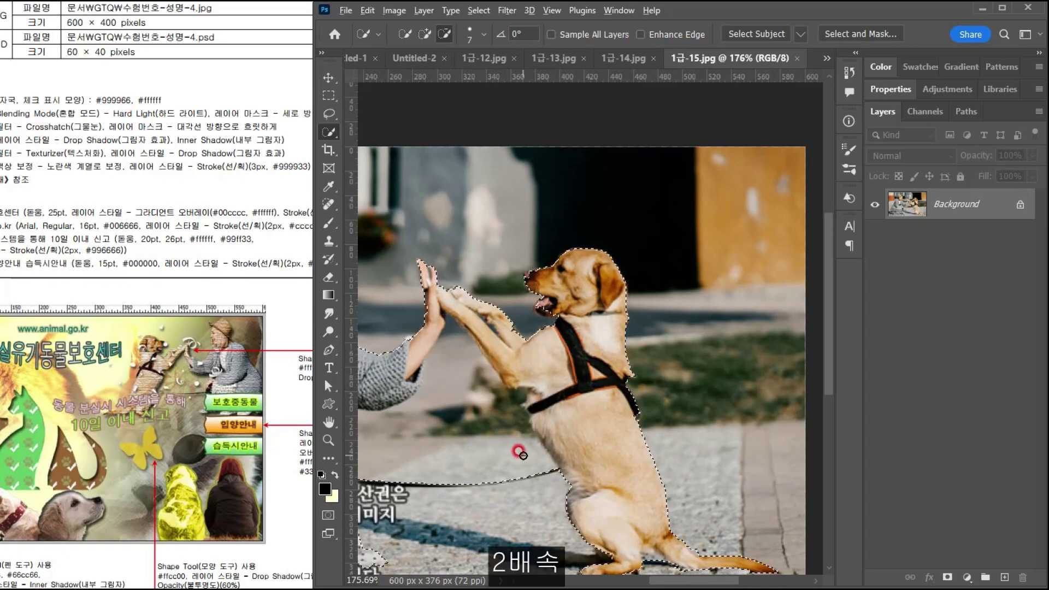
pyautogui.scroll(3, 459, 520)
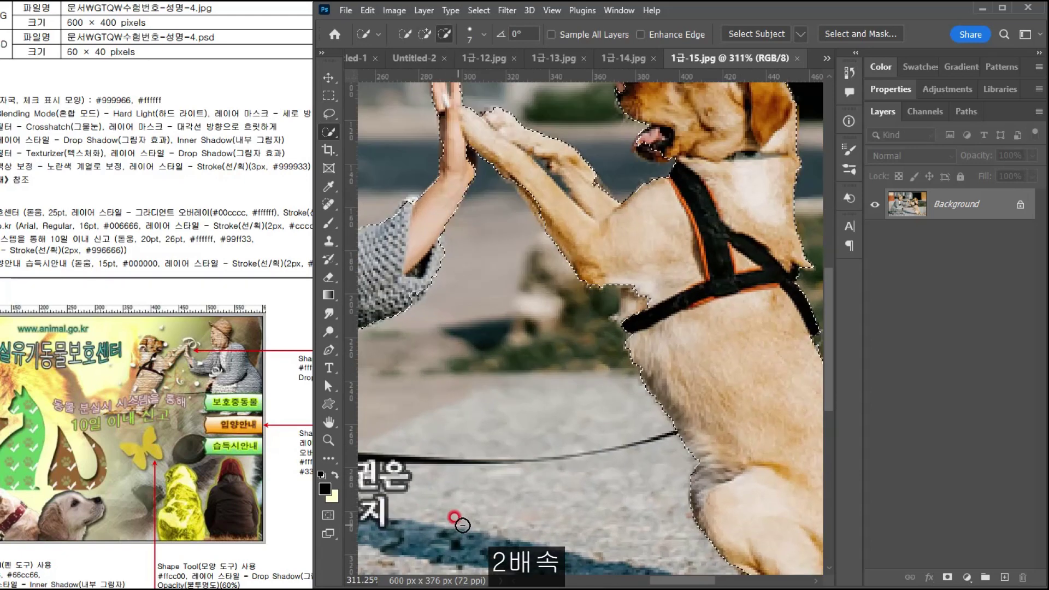
pyautogui.scroll(-2, 462, 391)
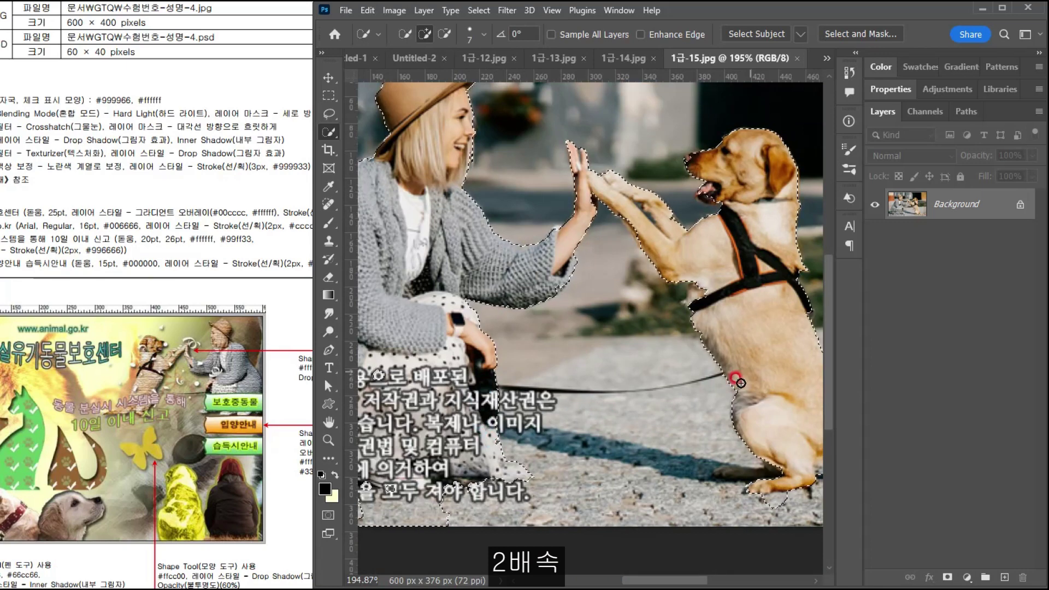
pyautogui.click(763, 215)
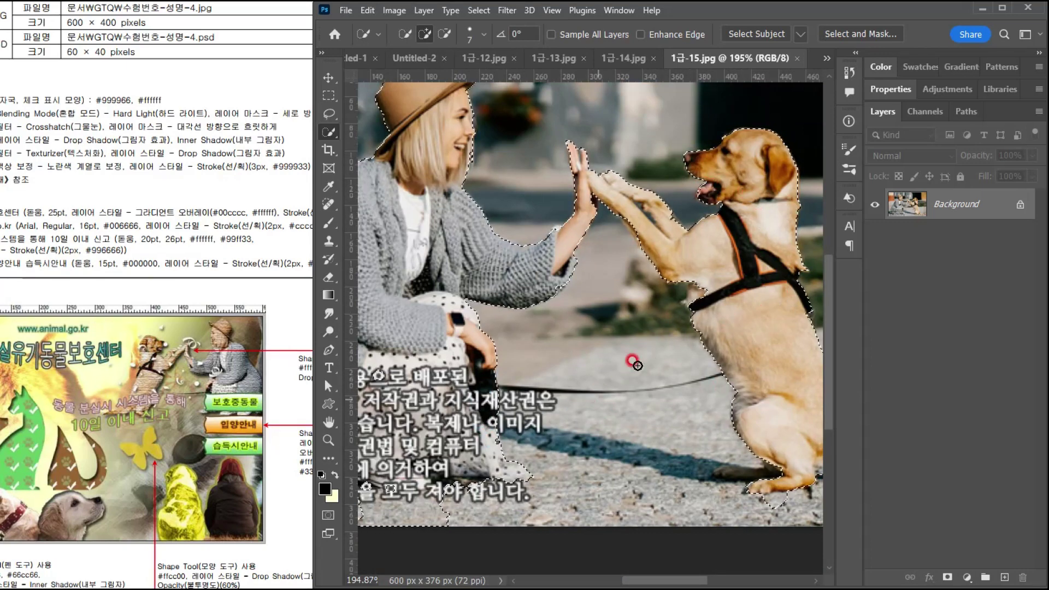
pyautogui.scroll(3, 626, 424)
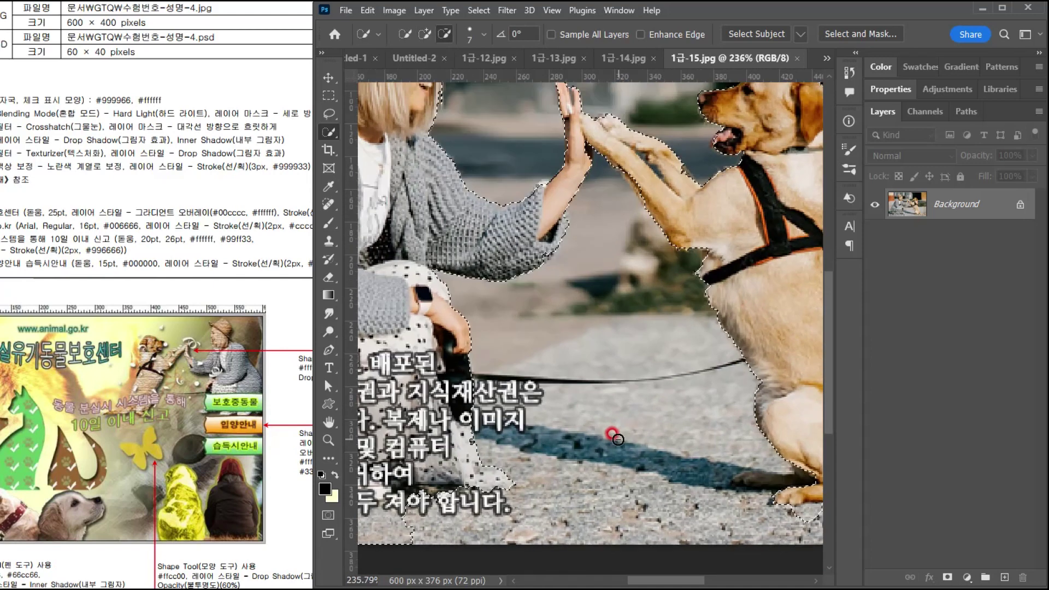
pyautogui.keyDown('alt'); pyautogui.click(570, 420); pyautogui.keyUp('alt')
# - Add the leash between the woman's hand and the dog to the selection with the Polygonal Lasso tool
pyautogui.click(329, 116)
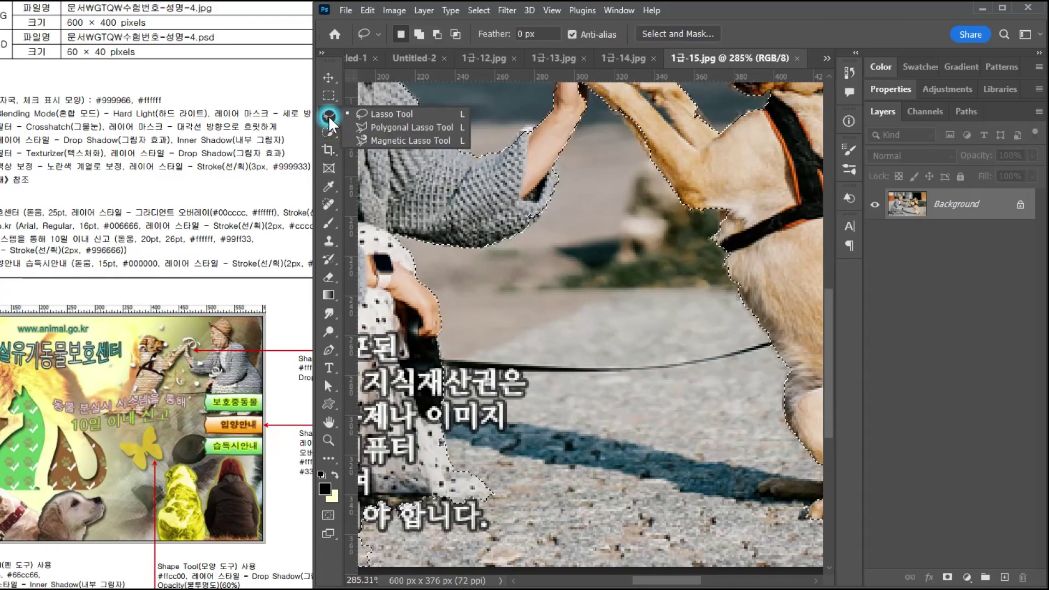
pyautogui.click(374, 126)
pyautogui.click(456, 356)
pyautogui.keyDown('shift'); pyautogui.click(448, 353); pyautogui.keyUp('shift')
pyautogui.keyDown('shift'); pyautogui.click(420, 356); pyautogui.keyUp('shift')
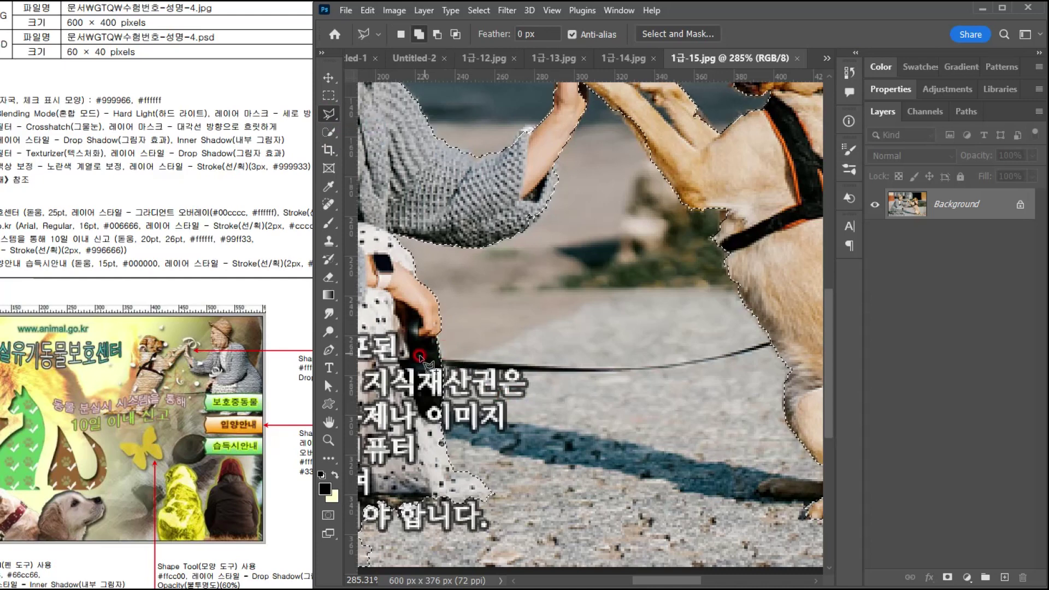
pyautogui.keyDown('shift'); pyautogui.click(563, 367); pyautogui.keyUp('shift')
pyautogui.keyDown('shift'); pyautogui.click(677, 363); pyautogui.keyUp('shift')
pyautogui.keyDown('shift'); pyautogui.click(753, 355); pyautogui.keyUp('shift')
pyautogui.keyDown('shift'); pyautogui.click(765, 345); pyautogui.keyUp('shift')
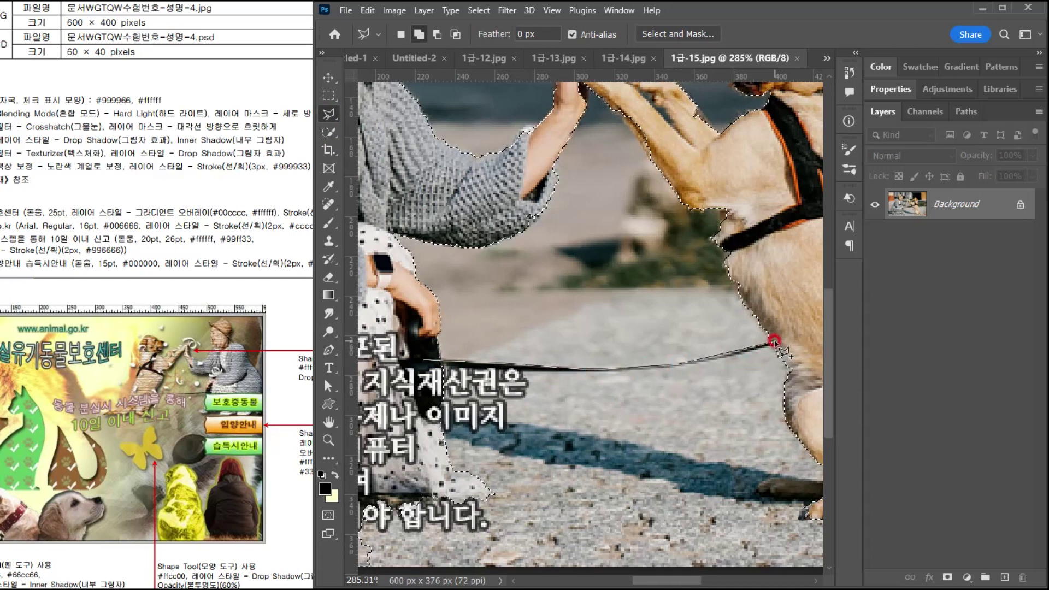
pyautogui.moveTo(659, 367)
pyautogui.mouseDown()
pyautogui.moveTo(697, 367)
pyautogui.moveTo(424, 360)
pyautogui.mouseUp()
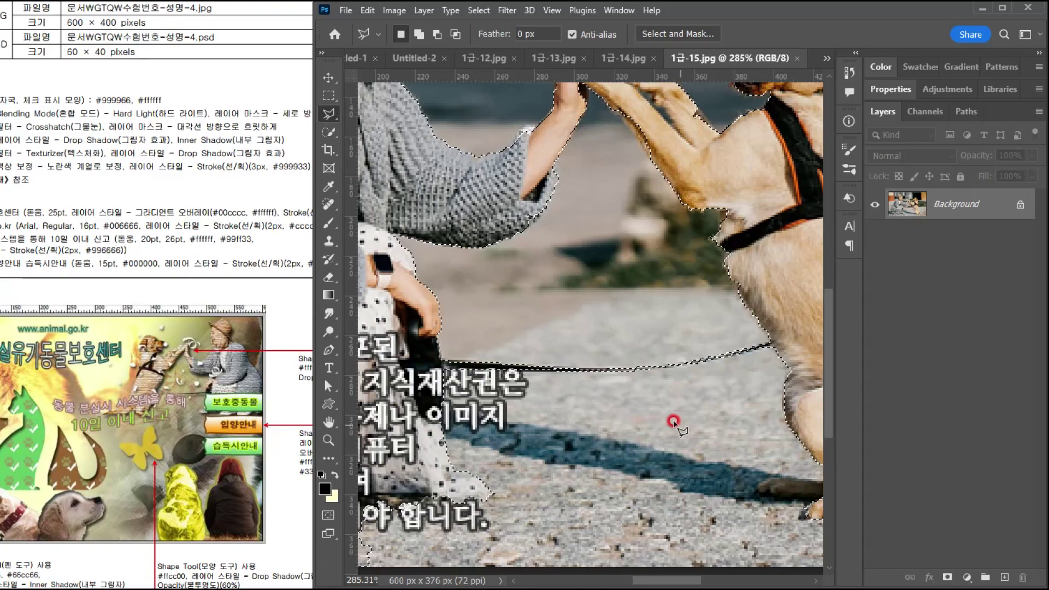
# - Paste the selected woman, dog and leash into the Untitled-1 composition above the puppy layer
pyautogui.scroll(-3, 675, 421)
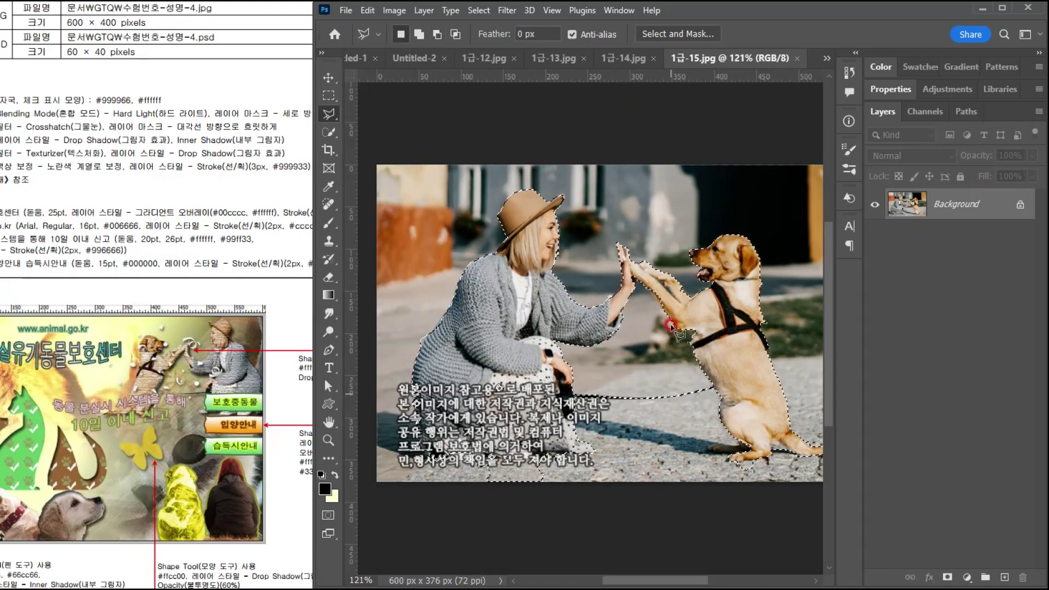
pyautogui.click(405, 55)
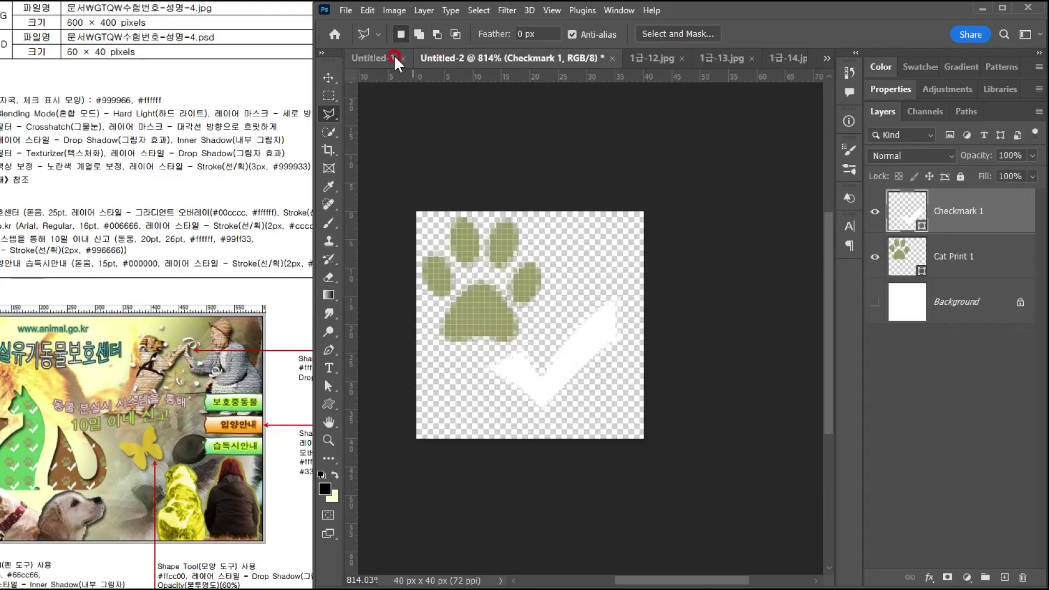
pyautogui.click(398, 55)
pyautogui.hotkey('ctrl', 'v')
# - Scale the pasted woman and dog to about 53%, move them to the composition's upper-right area and flip them horizontally
pyautogui.hotkey('ctrl', 't')
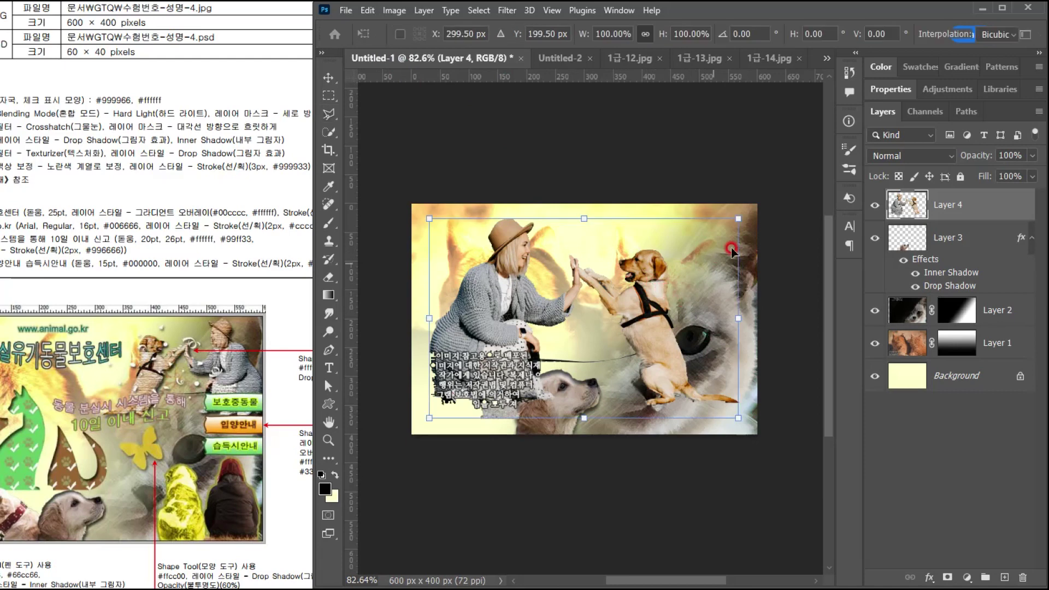
pyautogui.moveTo(740, 215); pyautogui.dragTo(598, 306)
pyautogui.moveTo(555, 403); pyautogui.dragTo(717, 305)
pyautogui.rightClick(660, 257)
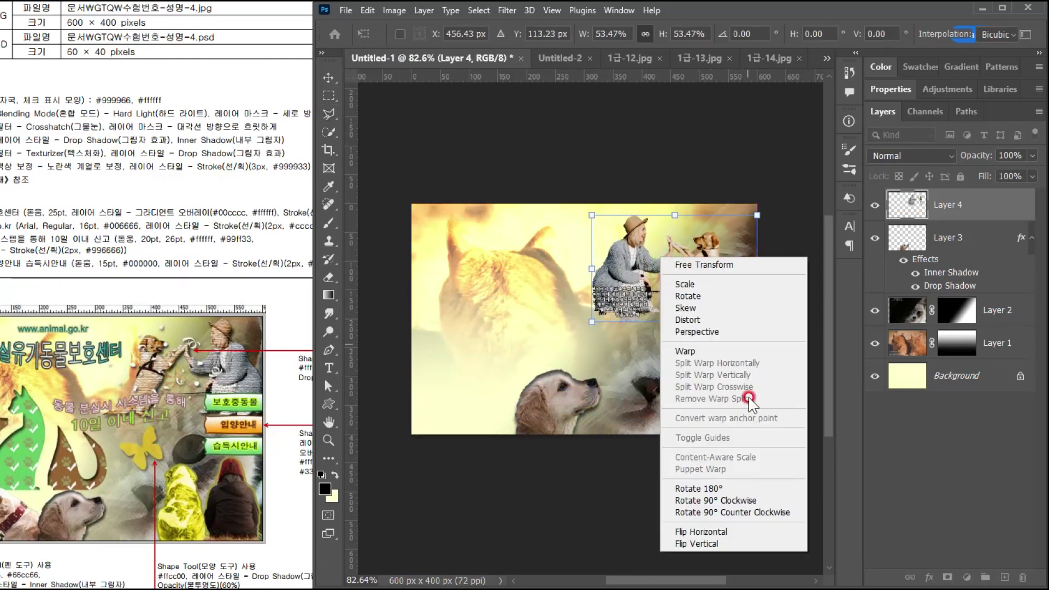
pyautogui.click(689, 532)
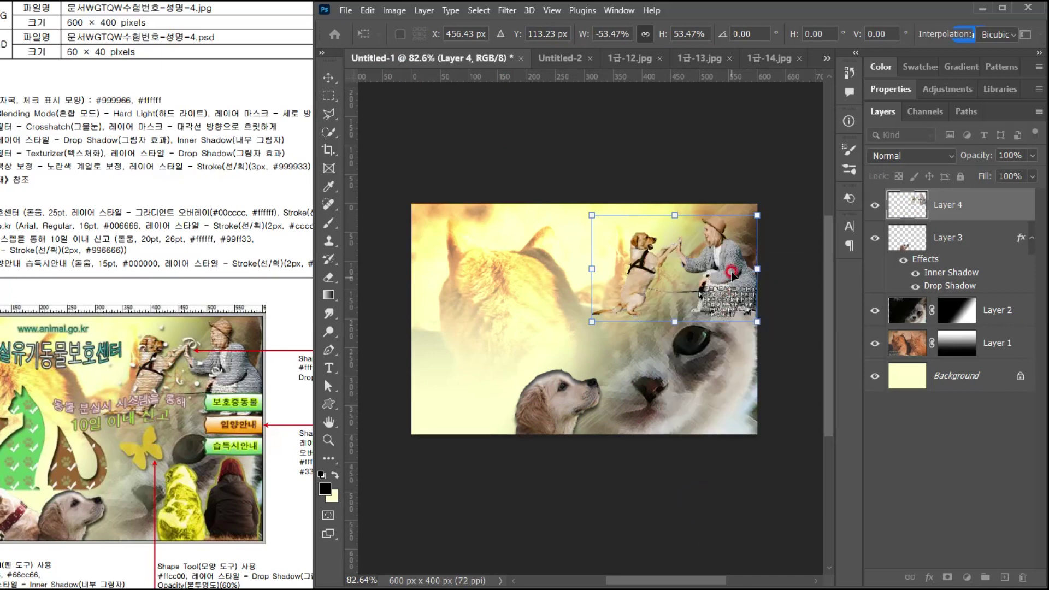
# - Compare the flipped woman and dog with the exam reference and shift them up and slightly left to about X 452.8, Y 103.6 px
pyautogui.click(104, 423)
pyautogui.moveTo(104, 423); pyautogui.dragTo(204, 416)
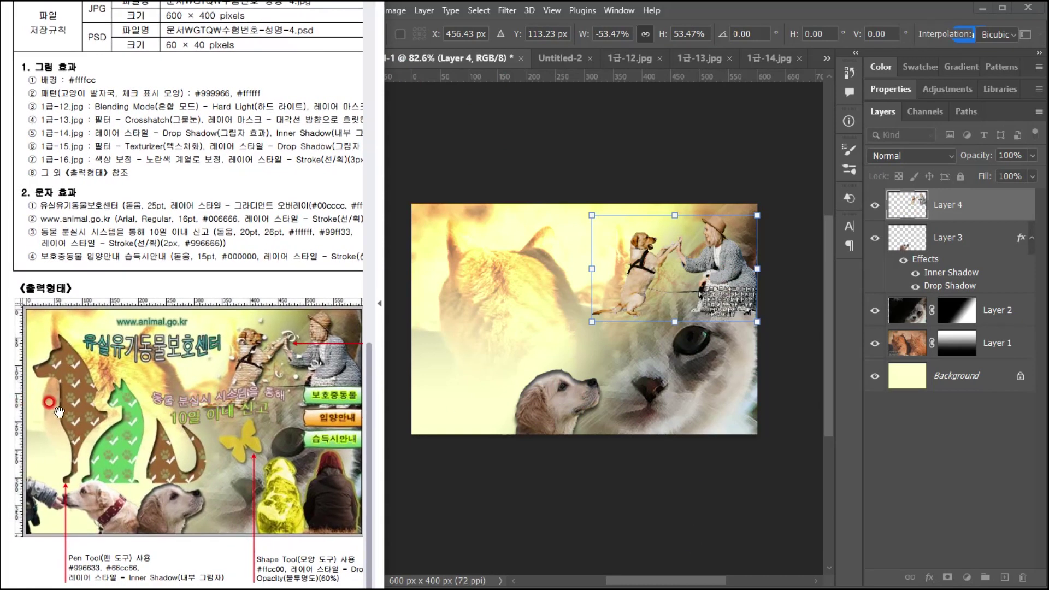
pyautogui.moveTo(146, 412); pyautogui.dragTo(255, 326)
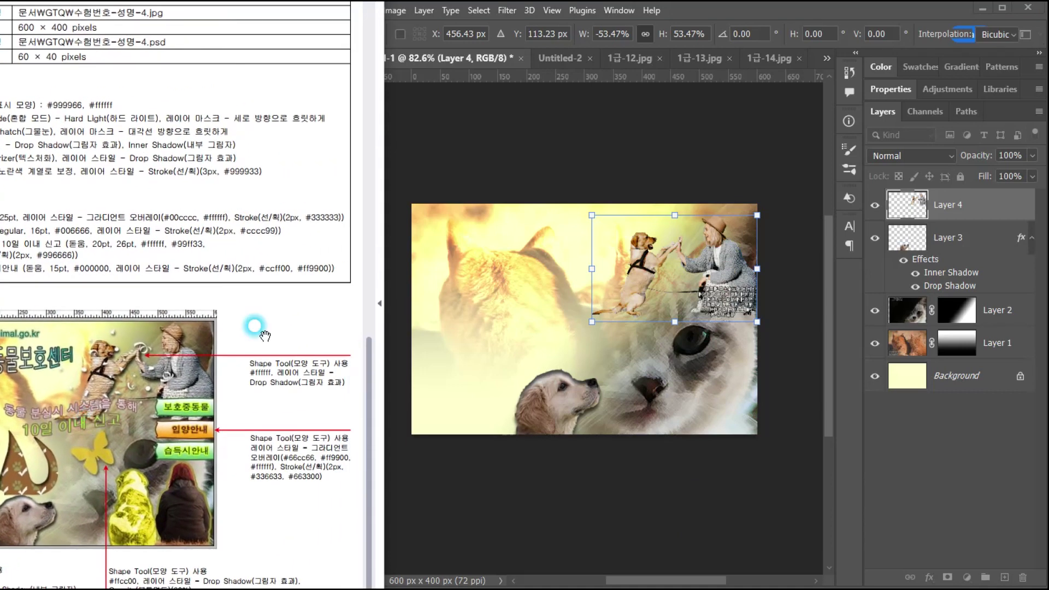
pyautogui.click(728, 21)
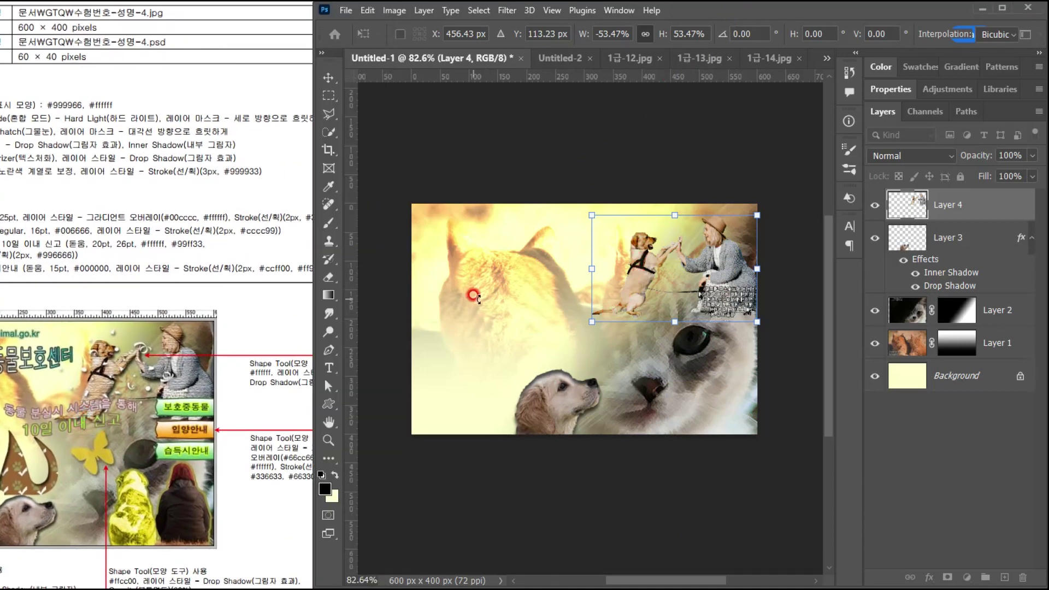
pyautogui.press('Up')
pyautogui.press('Up')
pyautogui.press('Up')
pyautogui.press('Up')
pyautogui.press('Up')
pyautogui.press('Up')
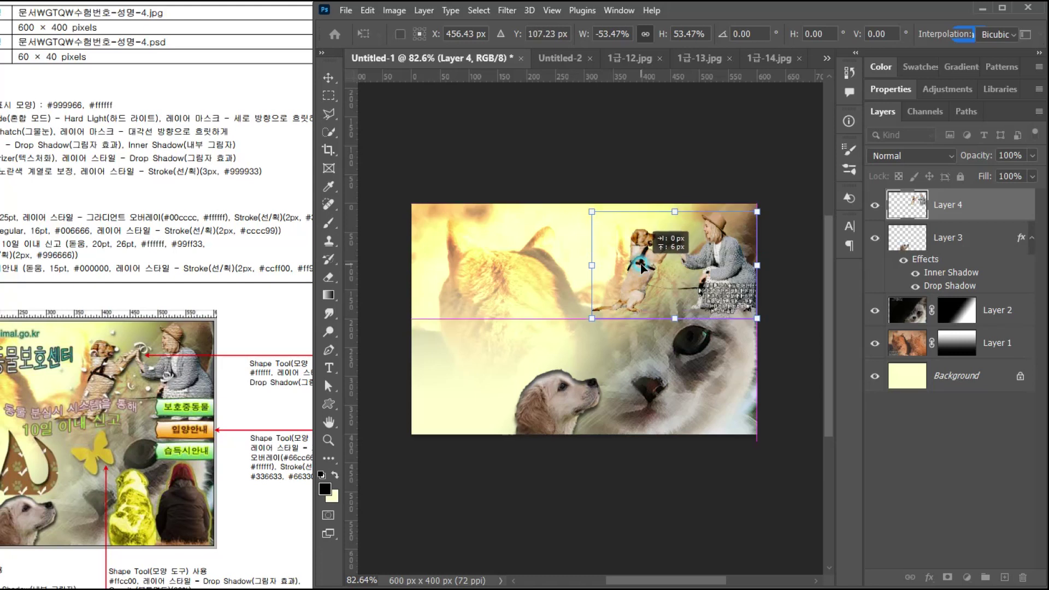
pyautogui.press('Left')
pyautogui.press('Left')
pyautogui.press('Left')
pyautogui.press('Left')
pyautogui.press('Up')
pyautogui.press('Up')
pyautogui.press('Up')
pyautogui.press('Up')
pyautogui.press('Up')
pyautogui.press('Up')
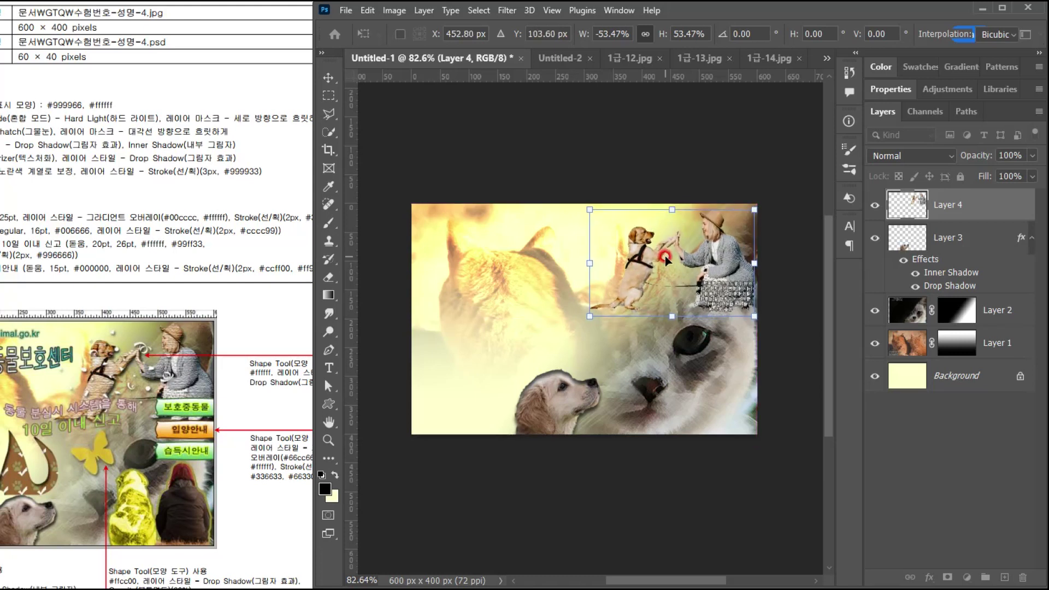
pyautogui.press('Return')
# - Apply the Texturizer filter to the woman and dog layer with Canvas texture, 100% scaling, relief 4 and light from the top
pyautogui.press('l')
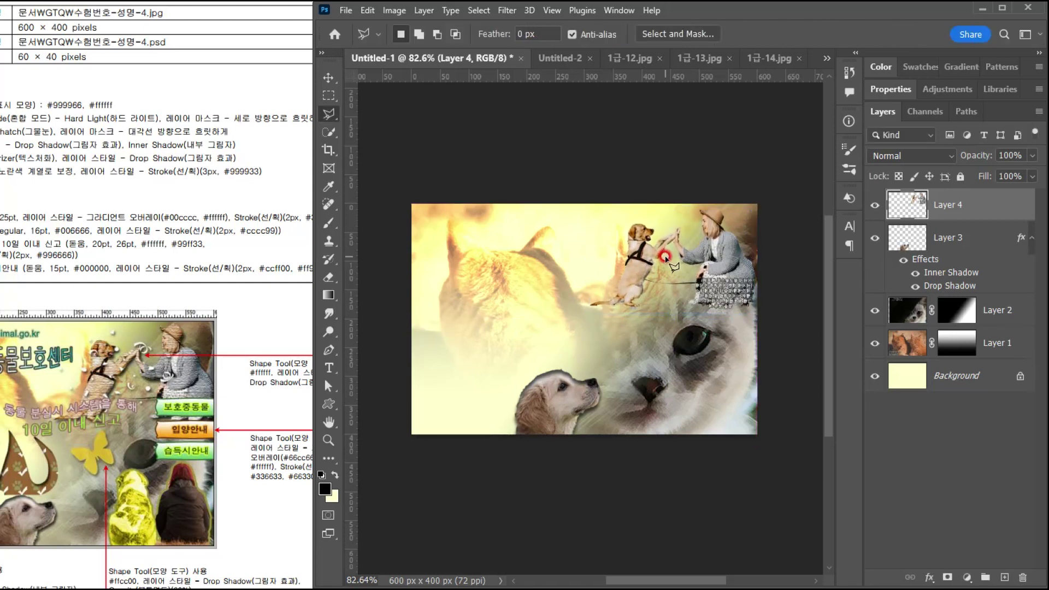
pyautogui.moveTo(101, 218); pyautogui.dragTo(287, 175)
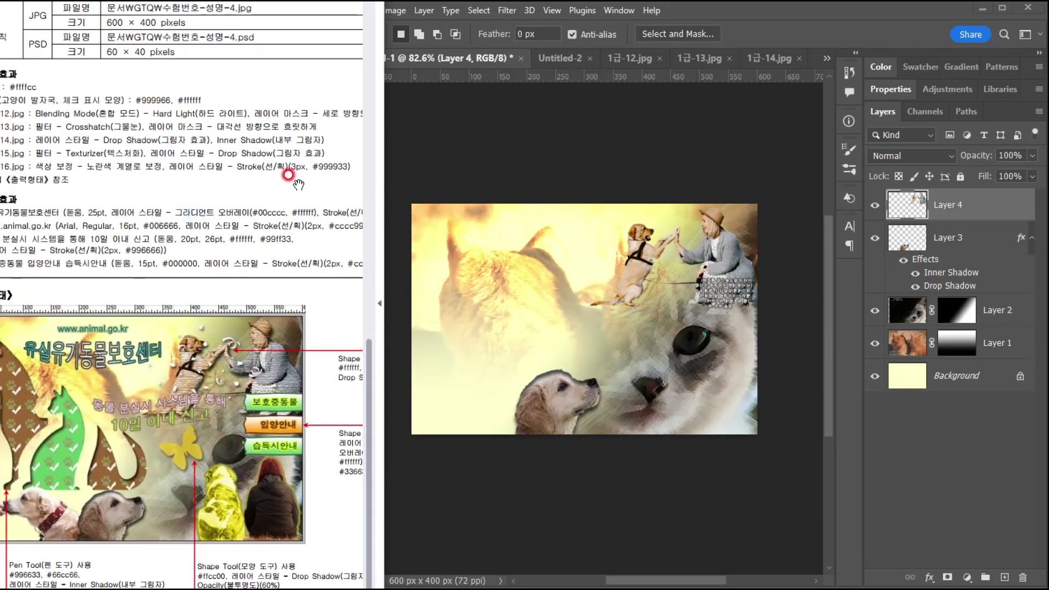
pyautogui.click(654, 13)
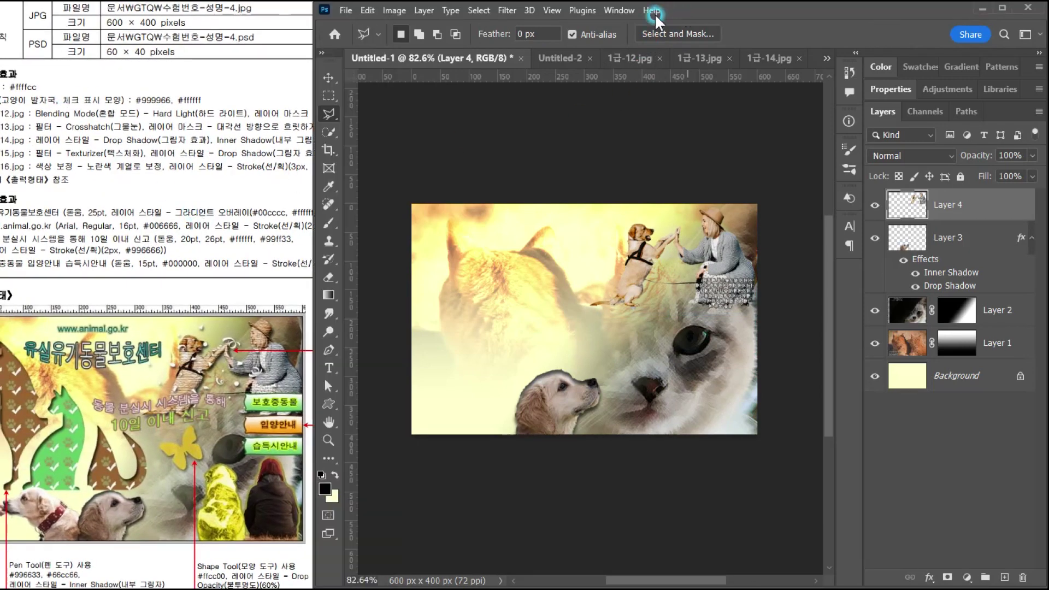
pyautogui.click(529, 11)
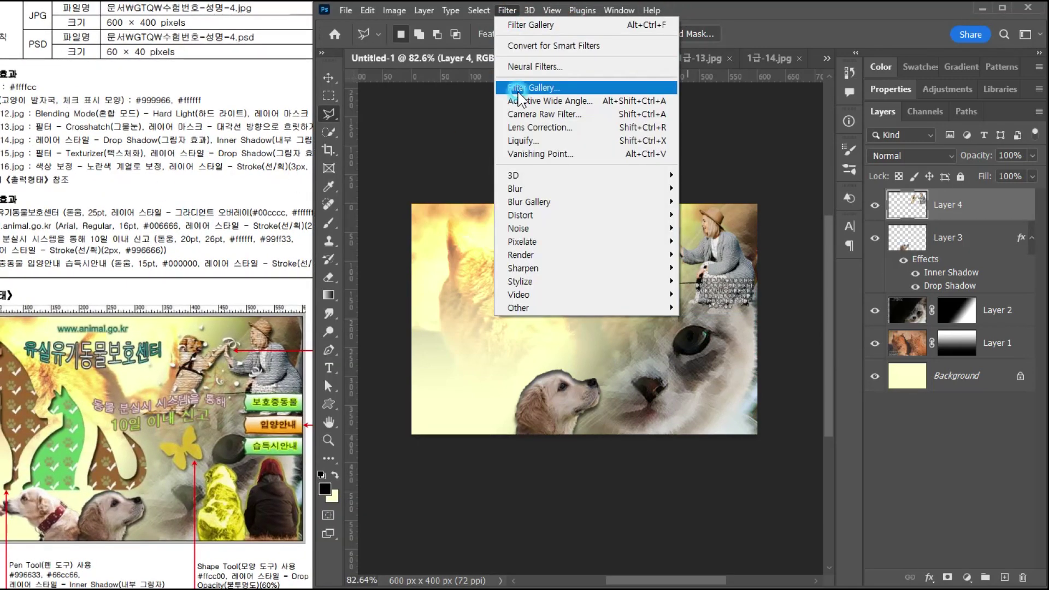
pyautogui.click(518, 90)
pyautogui.click(686, 303)
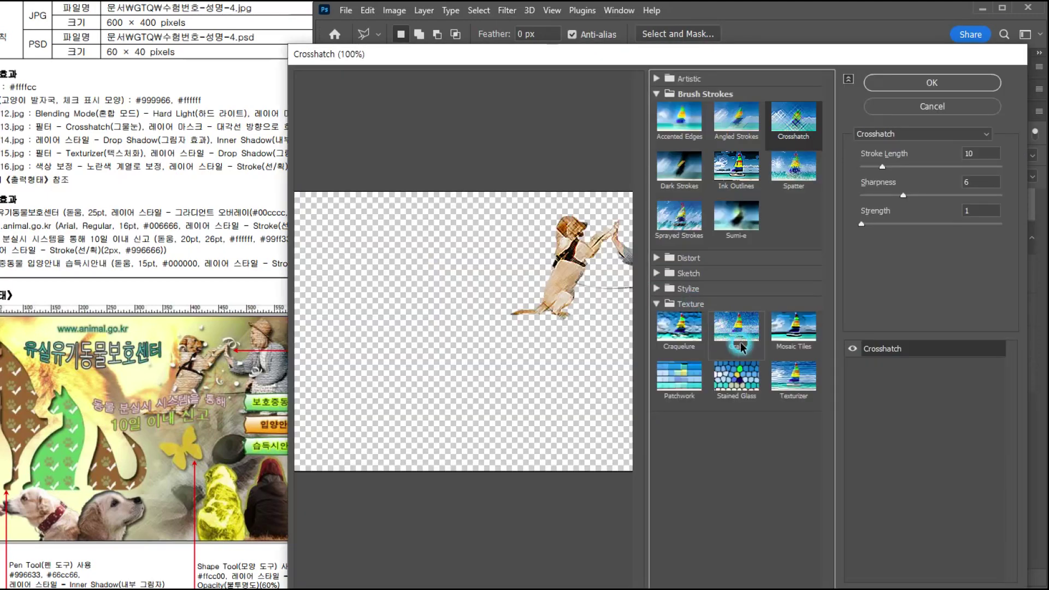
pyautogui.click(789, 379)
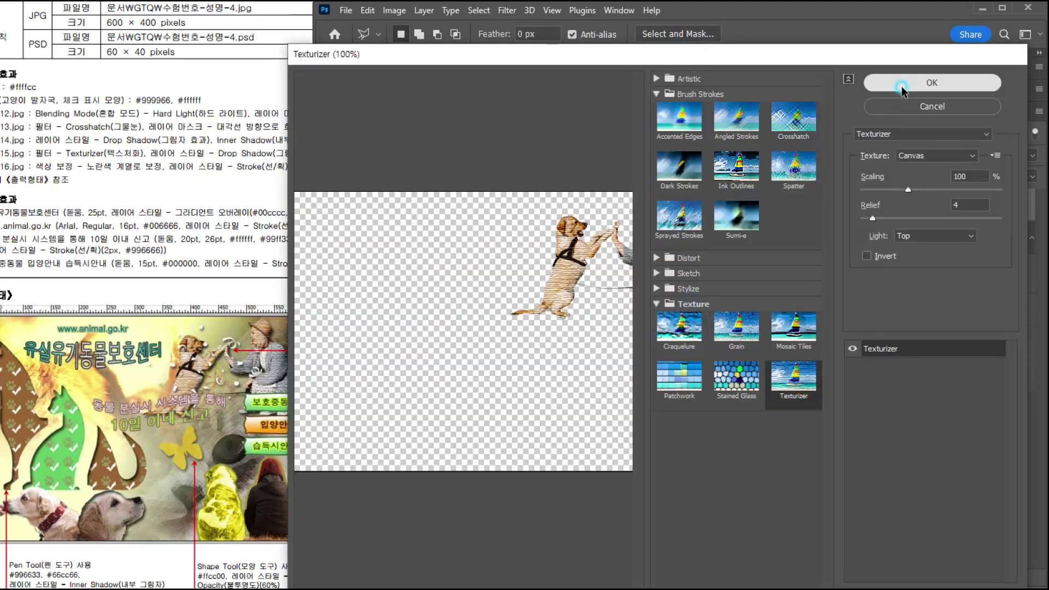
pyautogui.click(902, 84)
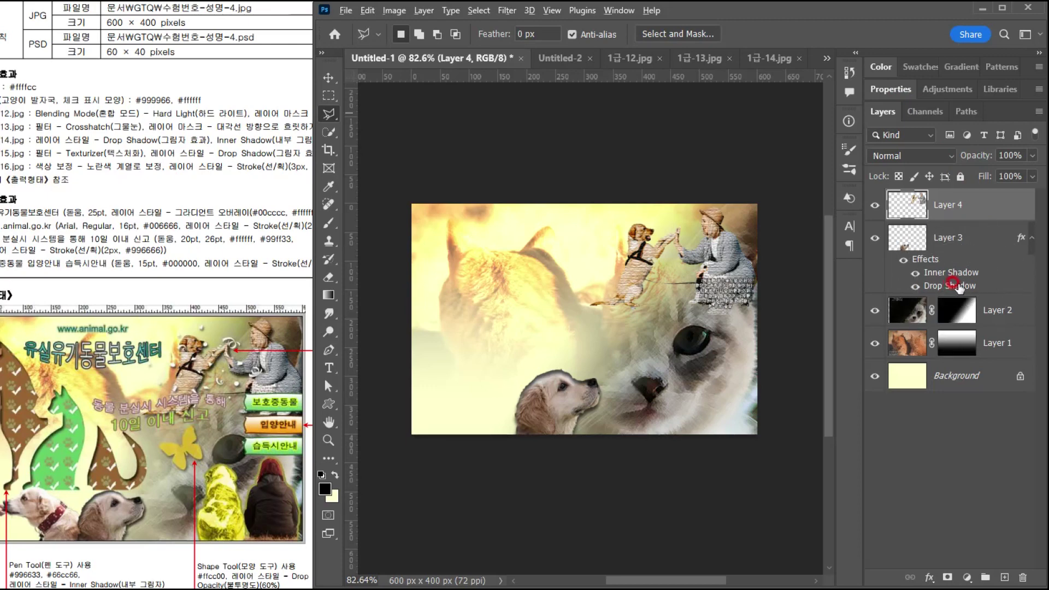
# - Copy the puppy layer's Drop Shadow effect onto the woman and dog layer and check the exam instructions for the next image
pyautogui.moveTo(959, 288); pyautogui.dragTo(961, 213)
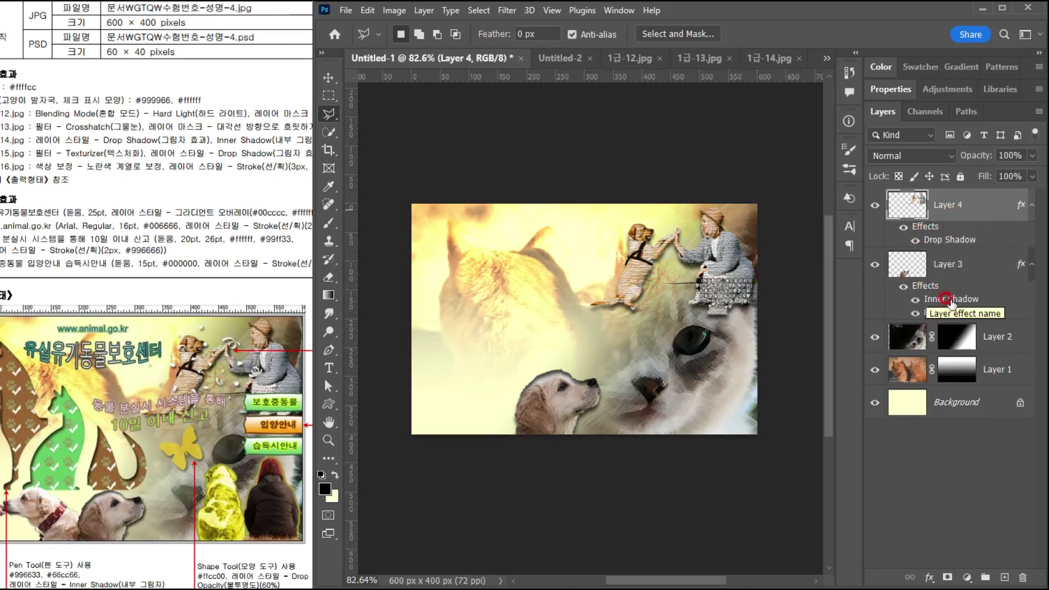
pyautogui.click(1019, 266)
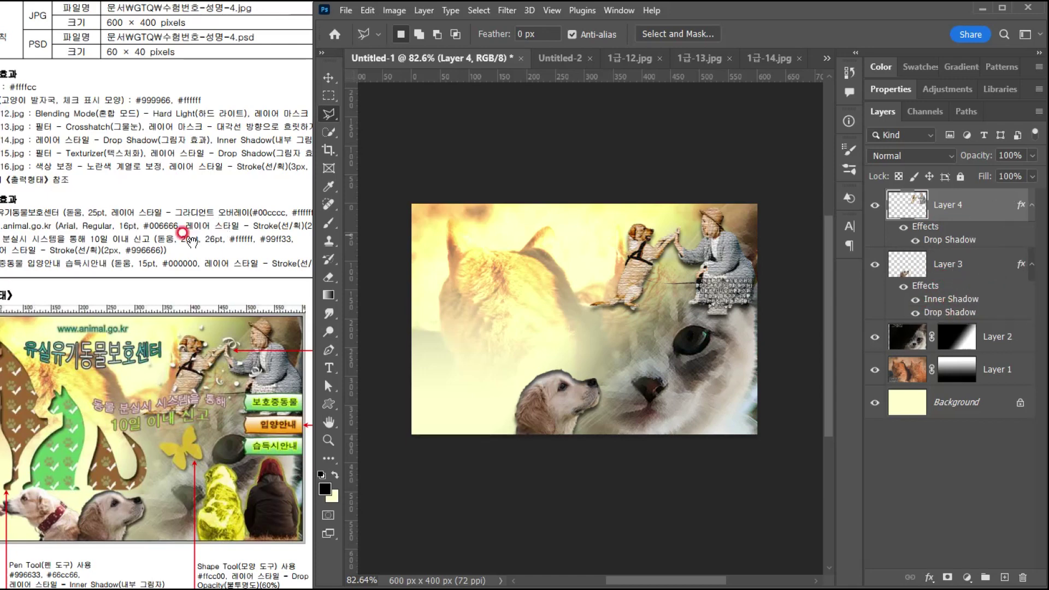
pyautogui.click(167, 237)
pyautogui.click(203, 263)
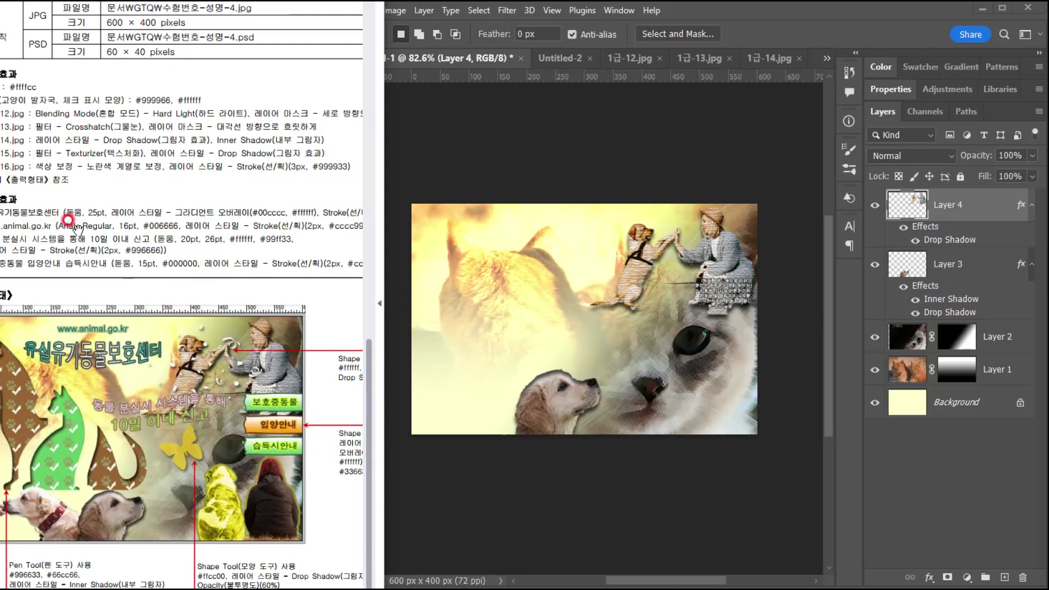
pyautogui.hscroll(-3, 144, 249)
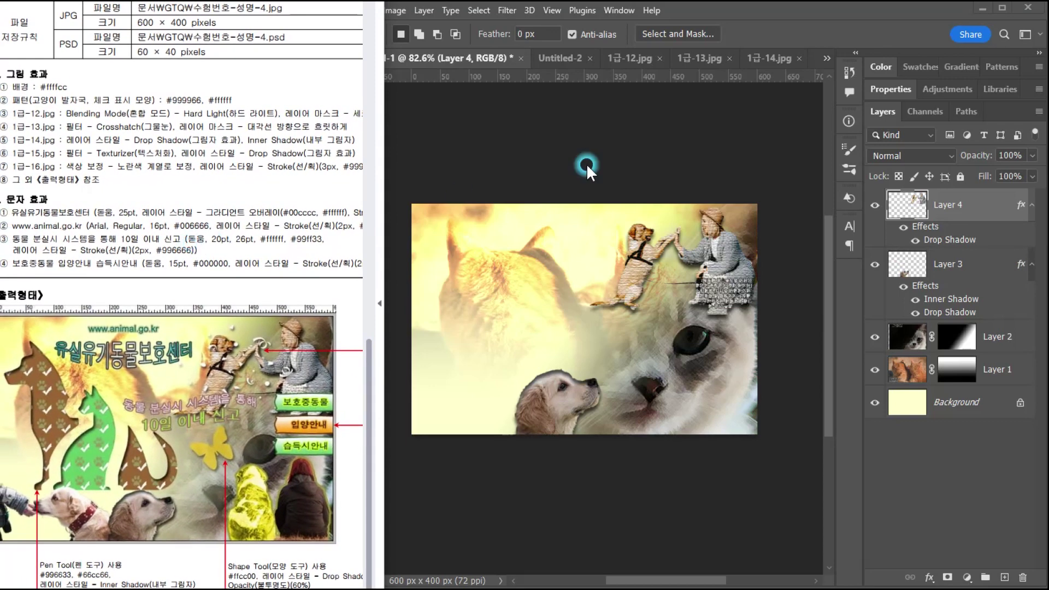
pyautogui.click(761, 31)
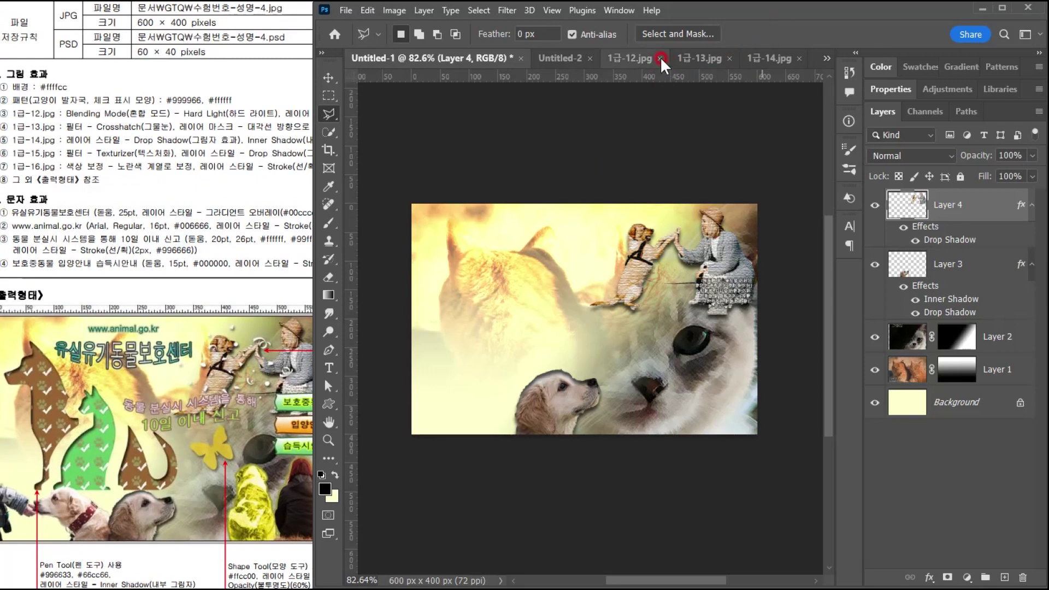
# - Close the finished source images 1급-12.jpg, 1급-13.jpg, 1급-14.jpg and 1급-15.jpg
pyautogui.click(659, 58)
pyautogui.click(788, 57)
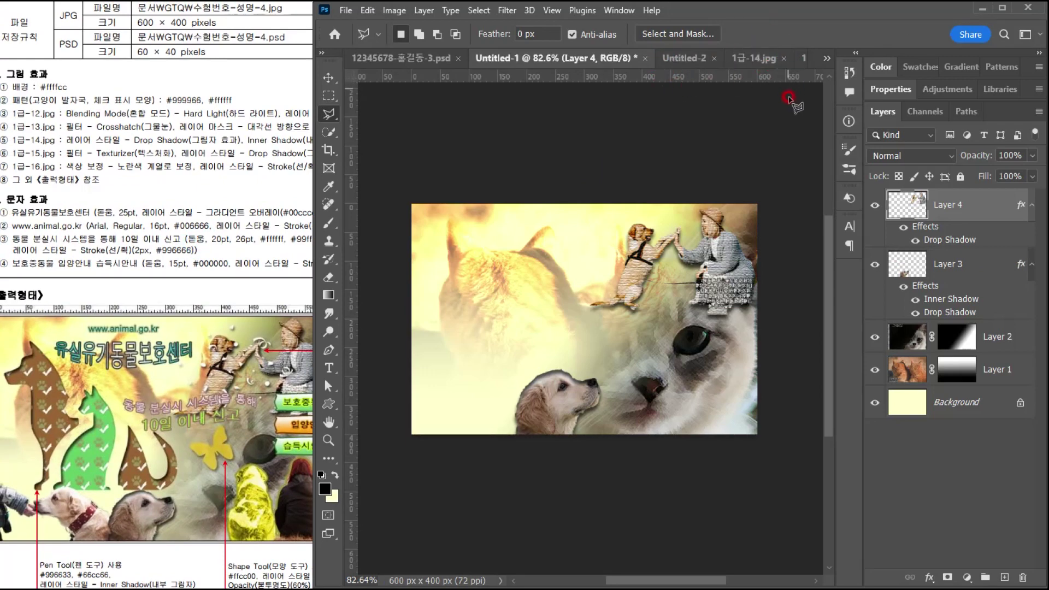
pyautogui.click(785, 57)
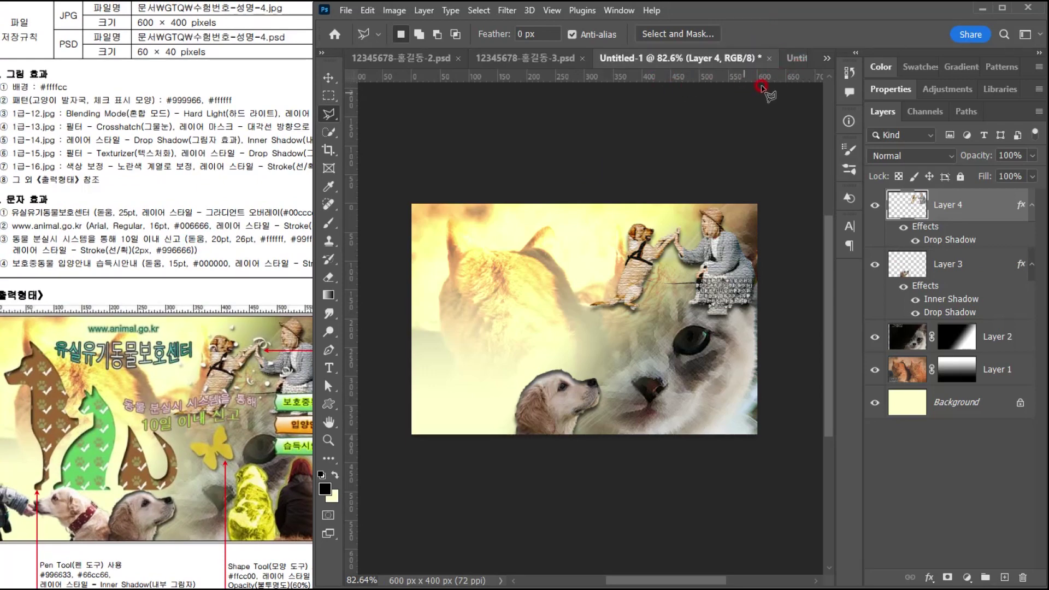
pyautogui.click(828, 58)
pyautogui.click(859, 125)
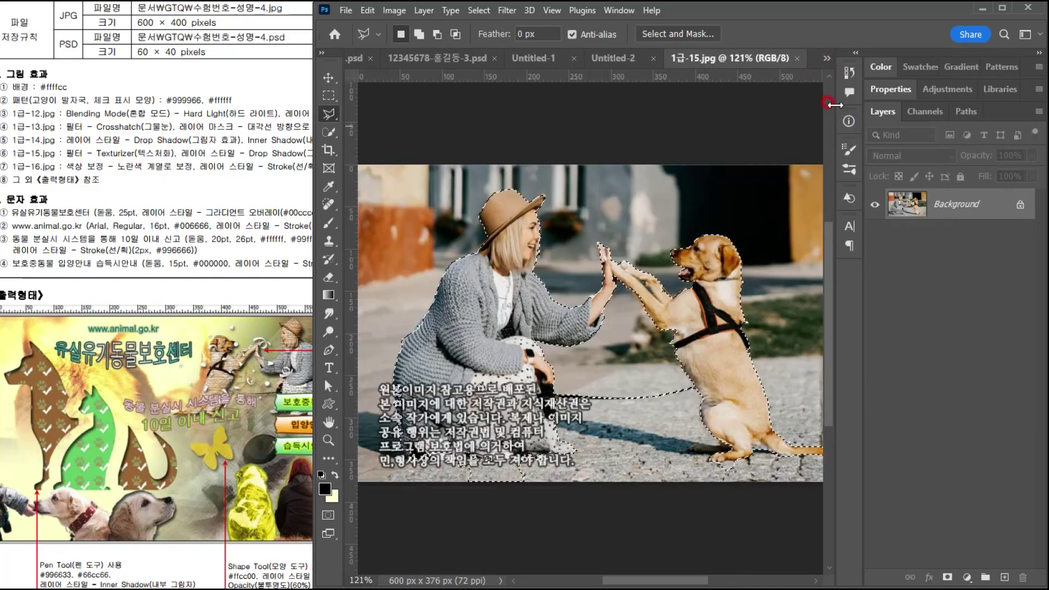
pyautogui.click(800, 59)
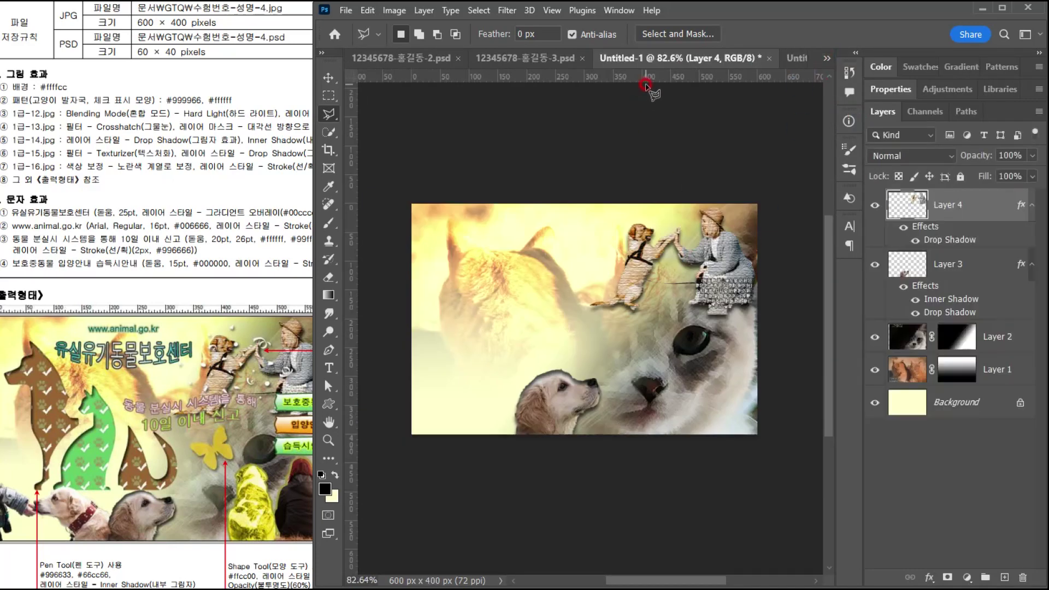
# - Open the source image 1급-16.jpg and compare it with its placement in the exam reference
pyautogui.hotkey('ctrl', 'o')
pyautogui.click(359, 338)
pyautogui.moveTo(360, 344); pyautogui.dragTo(362, 386)
pyautogui.click(89, 372)
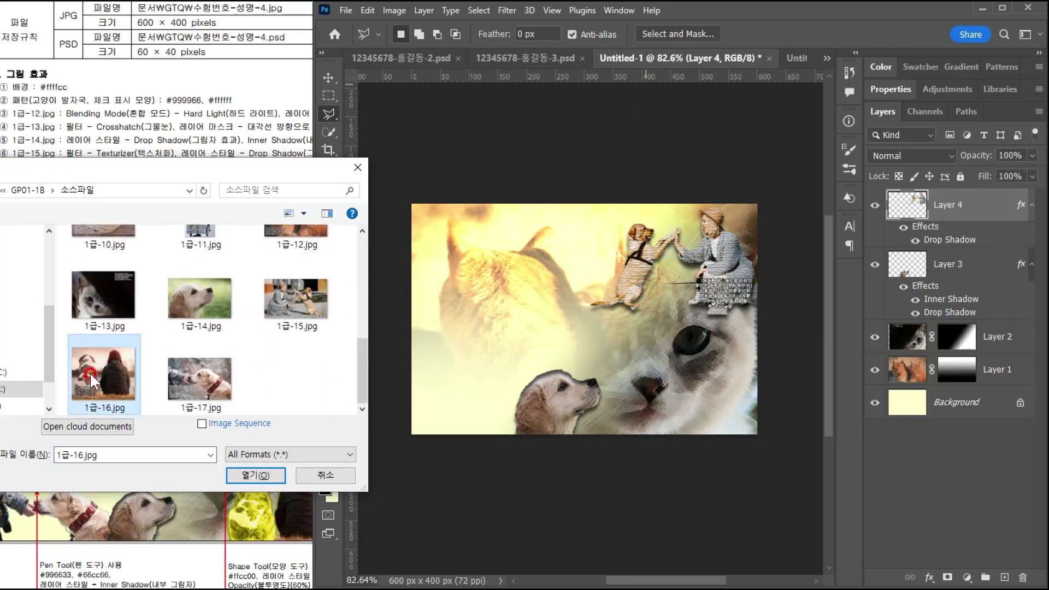
pyautogui.doubleClick(90, 372)
pyautogui.hscroll(2, 287, 309)
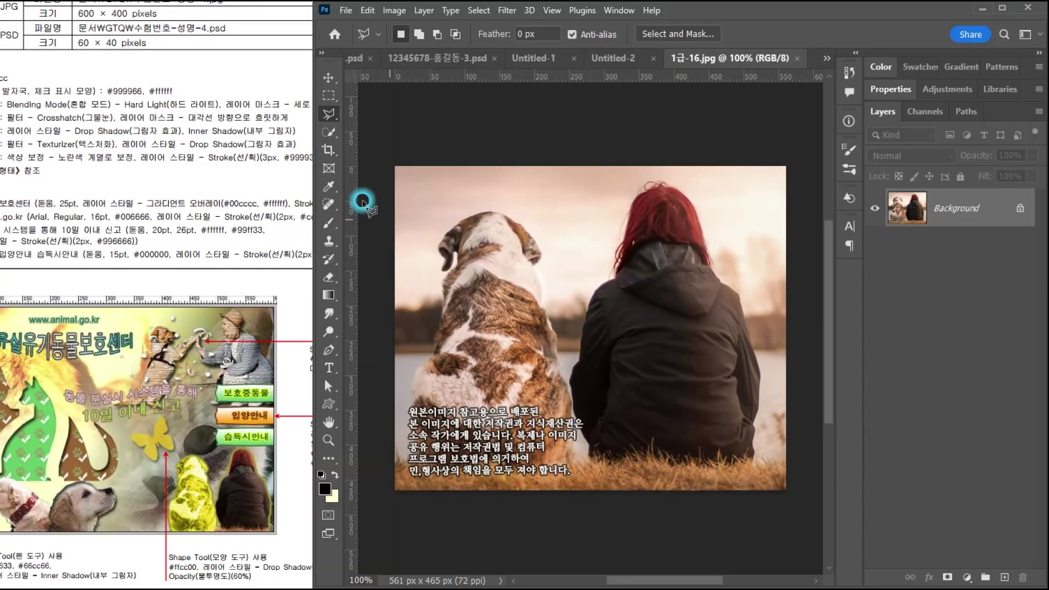
pyautogui.click(506, 284)
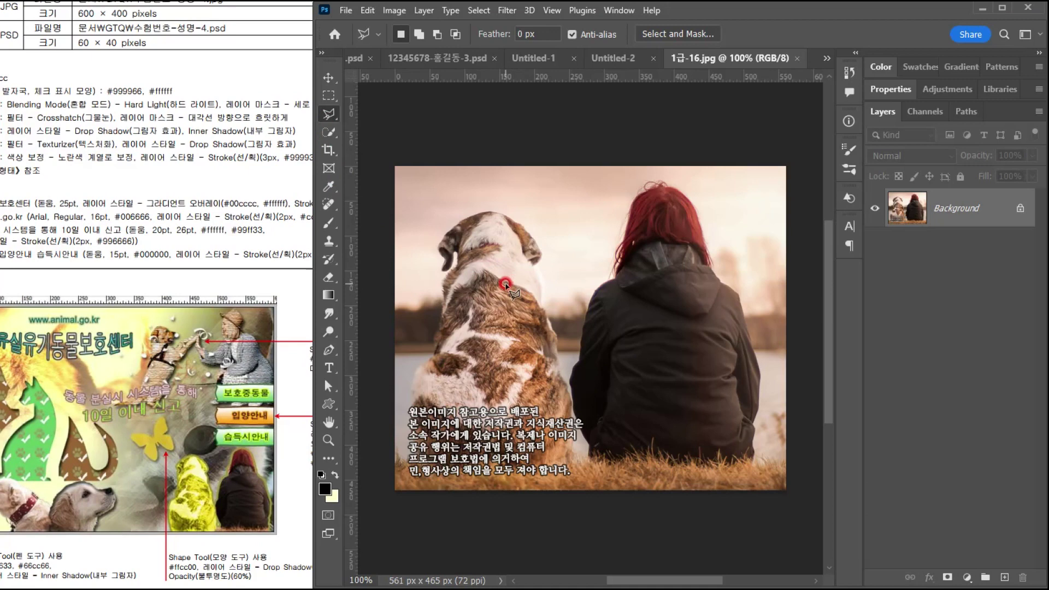
# - Select the seated dog and the red-haired person in 1급-16.jpg with the Quick Selection tool, enlarging the brush to 20 px
pyautogui.click(328, 131)
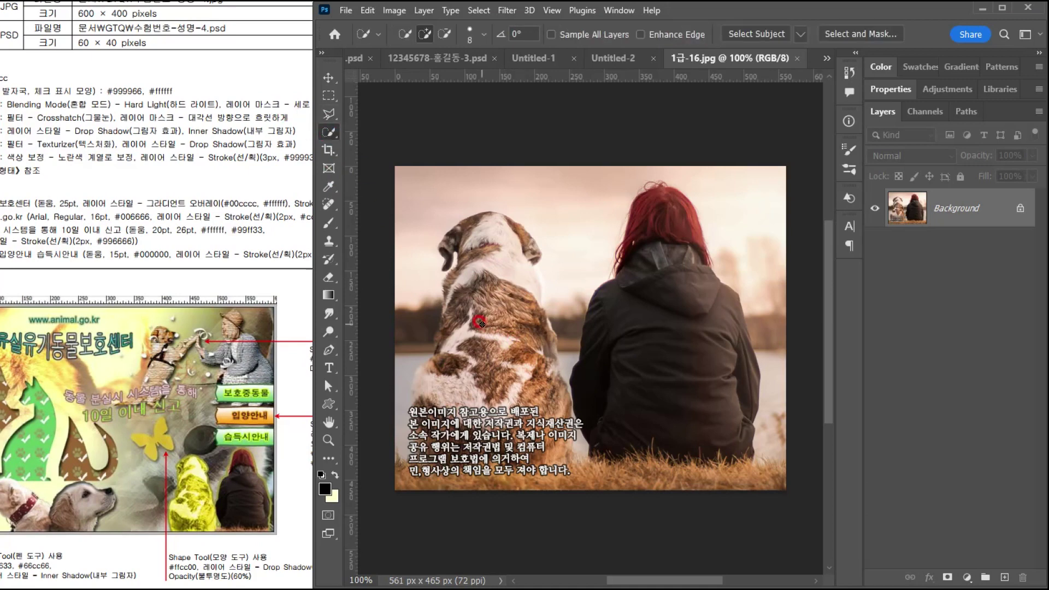
pyautogui.moveTo(485, 392)
pyautogui.mouseDown()
pyautogui.moveTo(496, 443)
pyautogui.moveTo(501, 236)
pyautogui.moveTo(522, 247)
pyautogui.moveTo(465, 235)
pyautogui.moveTo(530, 324)
pyautogui.moveTo(548, 475)
pyautogui.moveTo(471, 284)
pyautogui.moveTo(429, 470)
pyautogui.moveTo(434, 380)
pyautogui.moveTo(507, 461)
pyautogui.mouseUp()
pyautogui.press(']')
pyautogui.moveTo(575, 338)
pyautogui.mouseDown()
pyautogui.moveTo(666, 204)
pyautogui.moveTo(550, 451)
pyautogui.mouseUp()
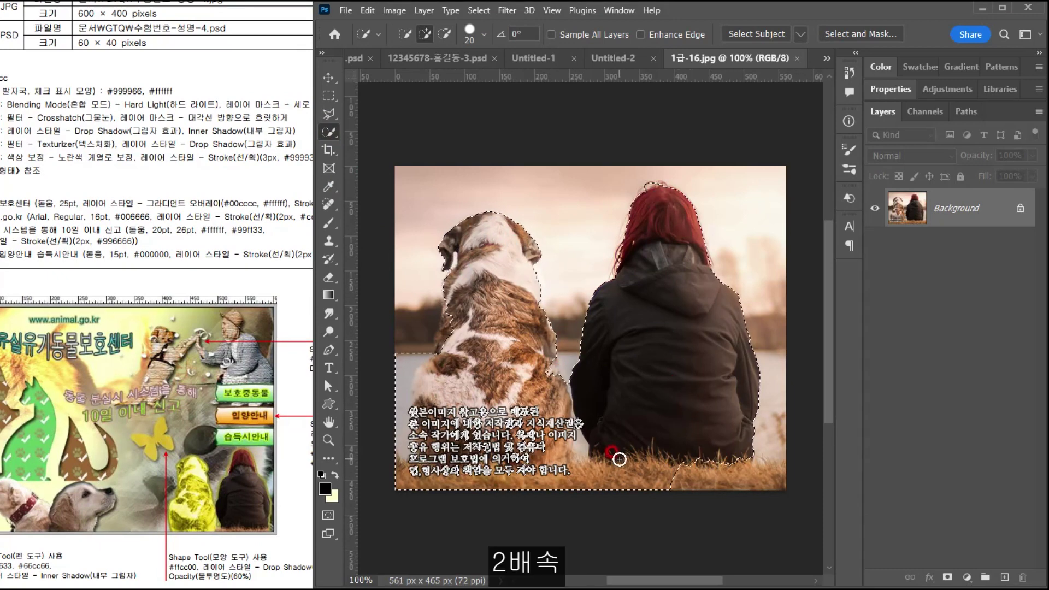
# - Refine the Quick Selection by subtracting the background between the dog and person and along the dog's outer side
pyautogui.scroll(3, 632, 464)
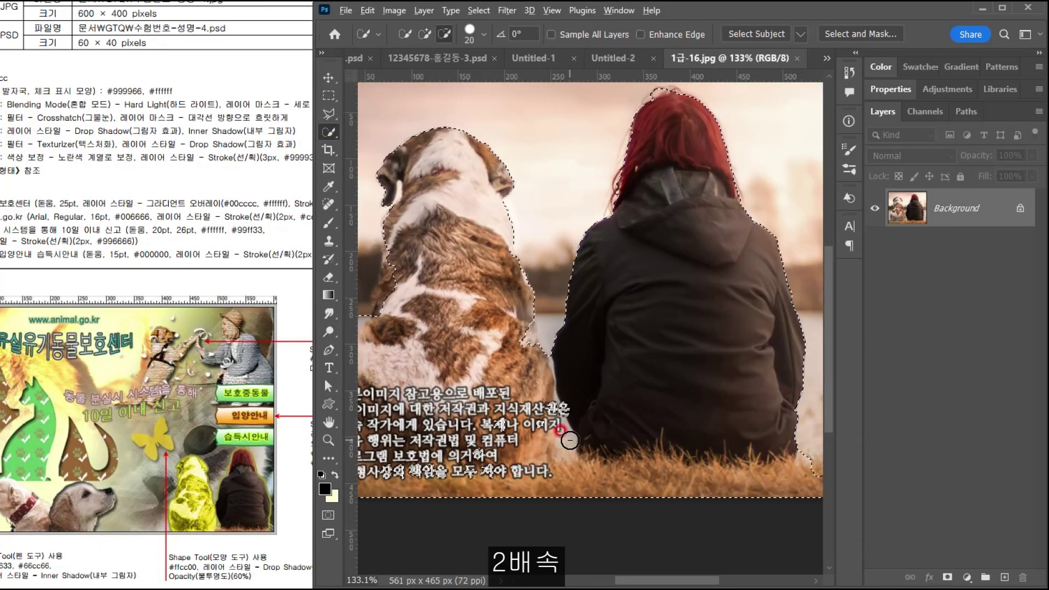
pyautogui.scroll(-3, 656, 454)
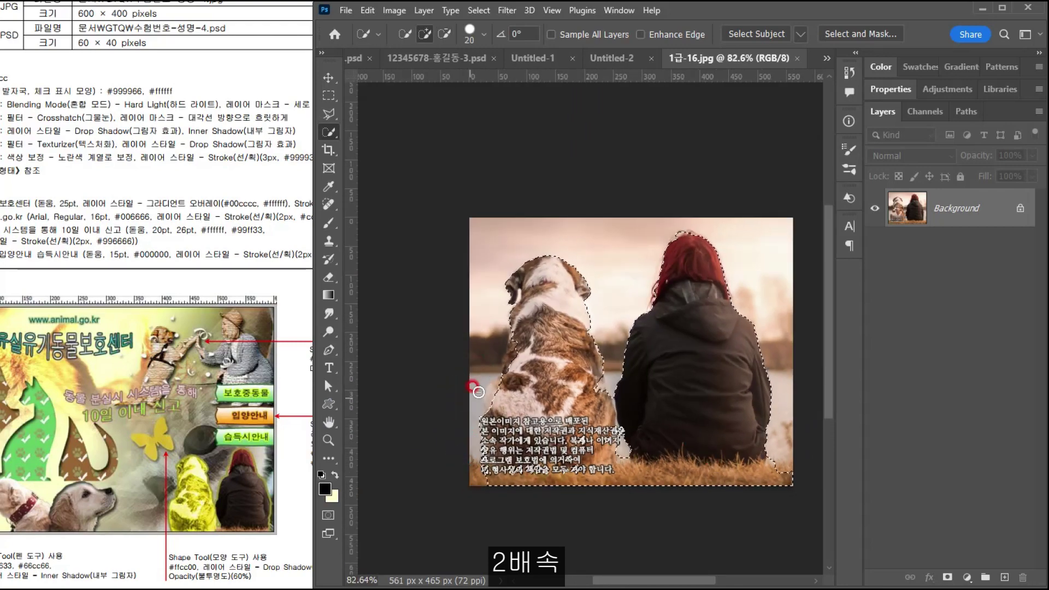
pyautogui.scroll(5, 469, 395)
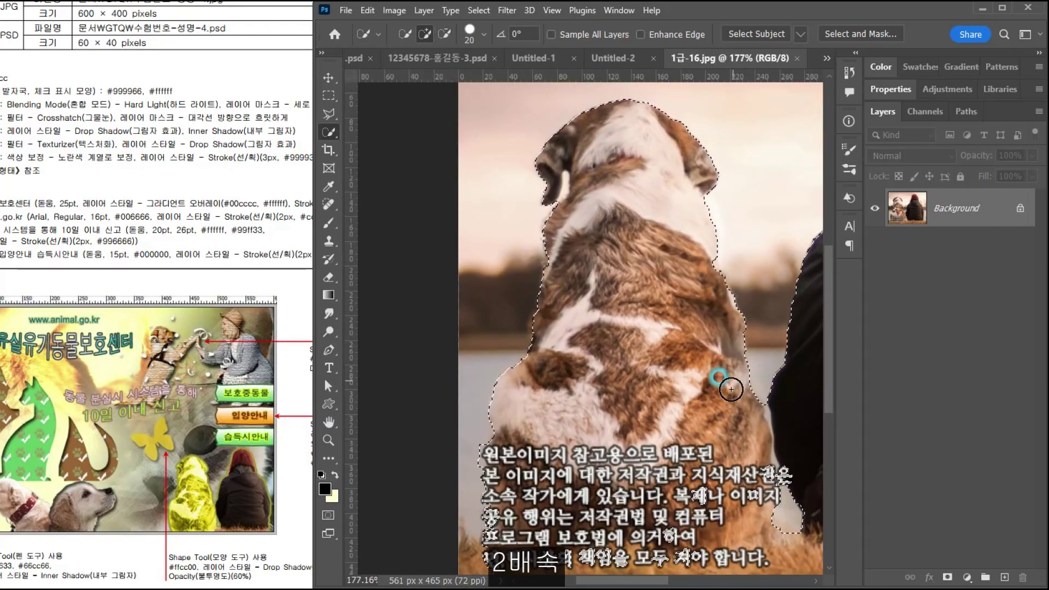
pyautogui.scroll(-5, 714, 394)
pyautogui.scroll(2, 714, 394)
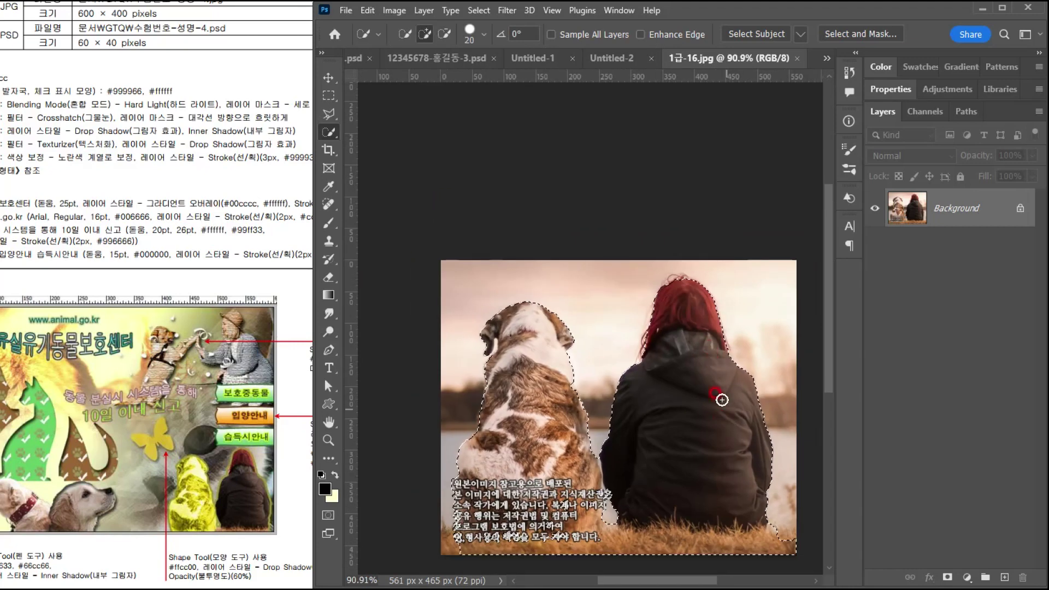
# - Place the dog and red-haired person cutout in the Untitled-1 composition, scaled to about 37% in its lower-right corner
pyautogui.moveTo(632, 234); pyautogui.dragTo(660, 281)
pyautogui.hotkey('ctrl', 't')
pyautogui.moveTo(736, 203); pyautogui.dragTo(721, 405)
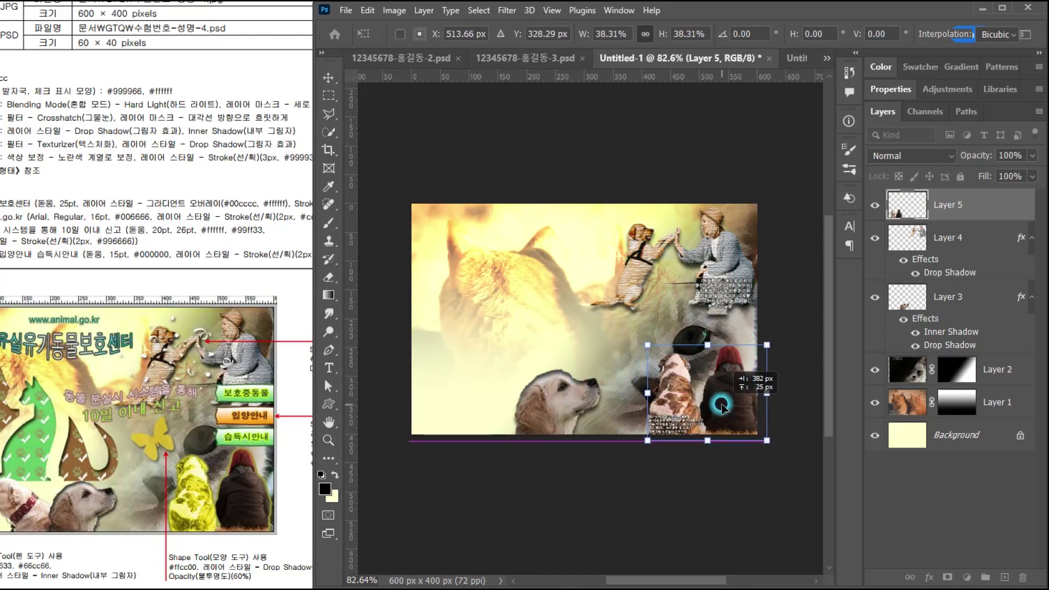
pyautogui.moveTo(764, 342); pyautogui.dragTo(762, 348)
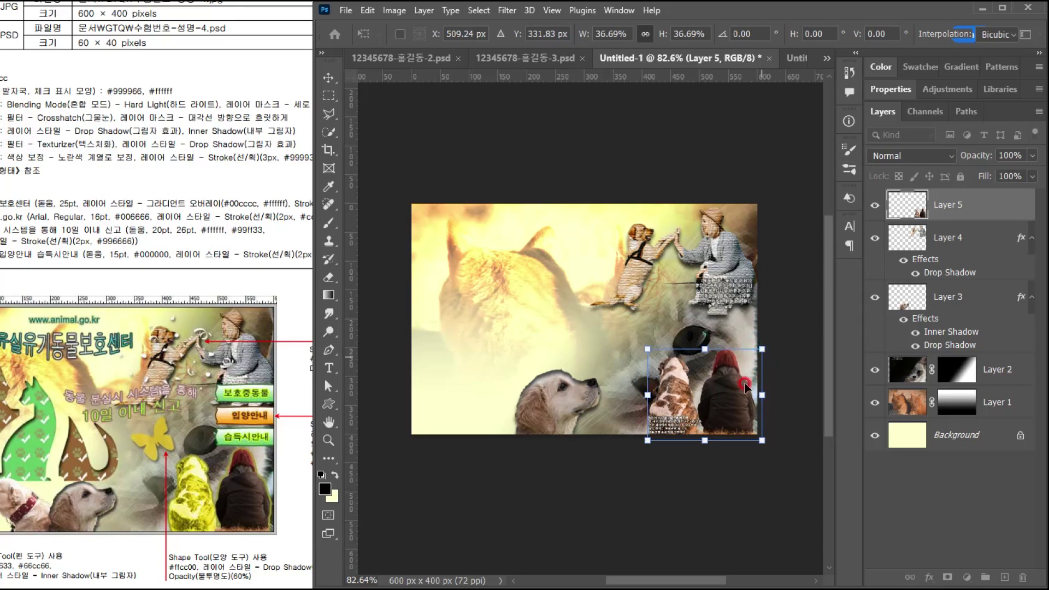
pyautogui.doubleClick(718, 409)
pyautogui.press('w')
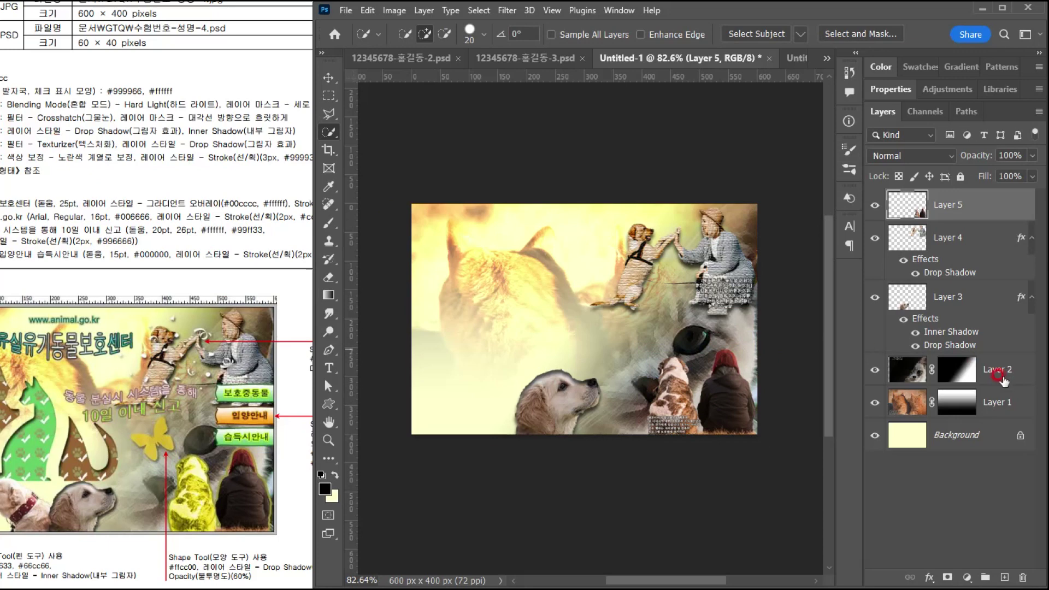
# - Add a Hue/Saturation adjustment masked to Layer 5's outline, with Colorize on, Hue 55, Saturation 51 and Lightness +11
pyautogui.click(966, 577)
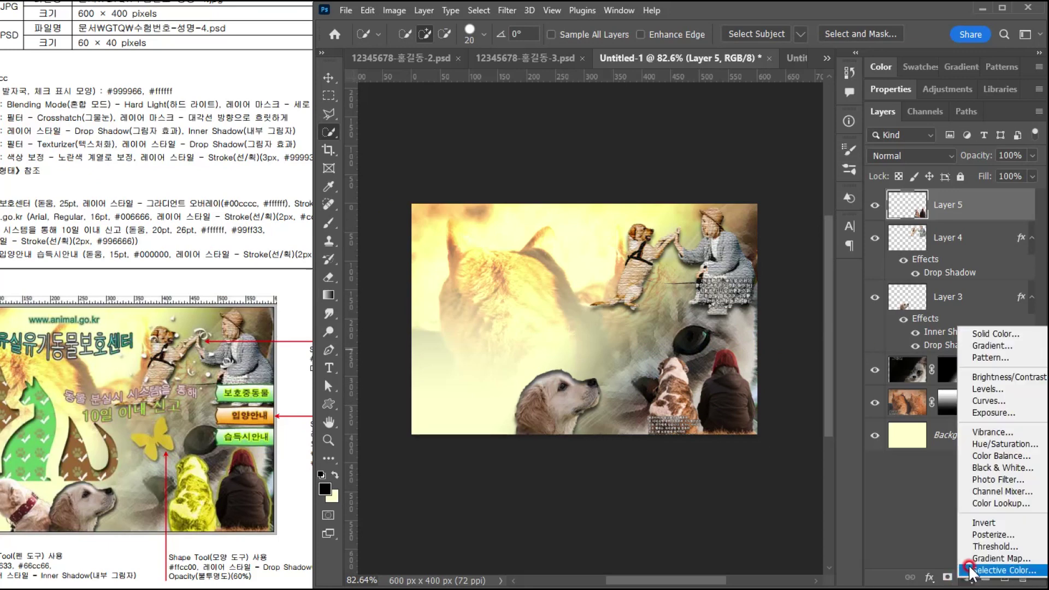
pyautogui.click(916, 205)
pyautogui.keyDown('ctrl'); pyautogui.click(908, 205); pyautogui.keyUp('ctrl')
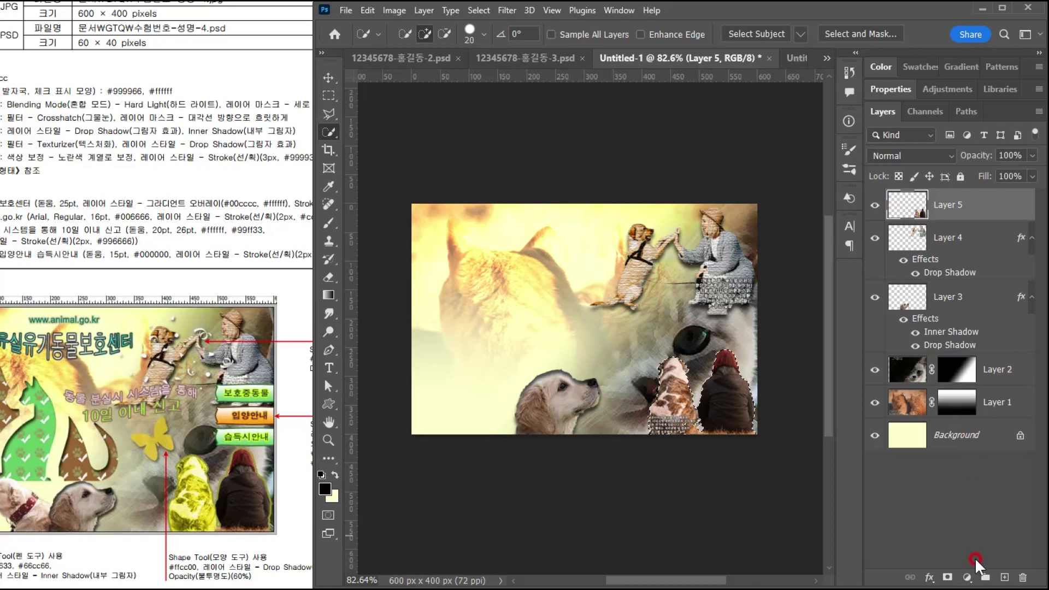
pyautogui.click(966, 577)
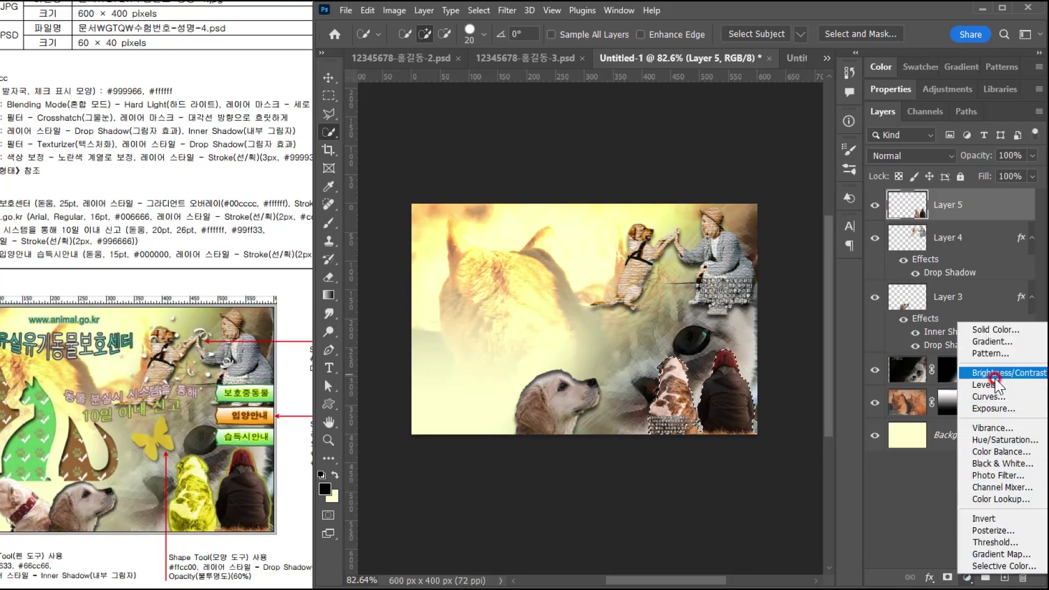
pyautogui.click(989, 438)
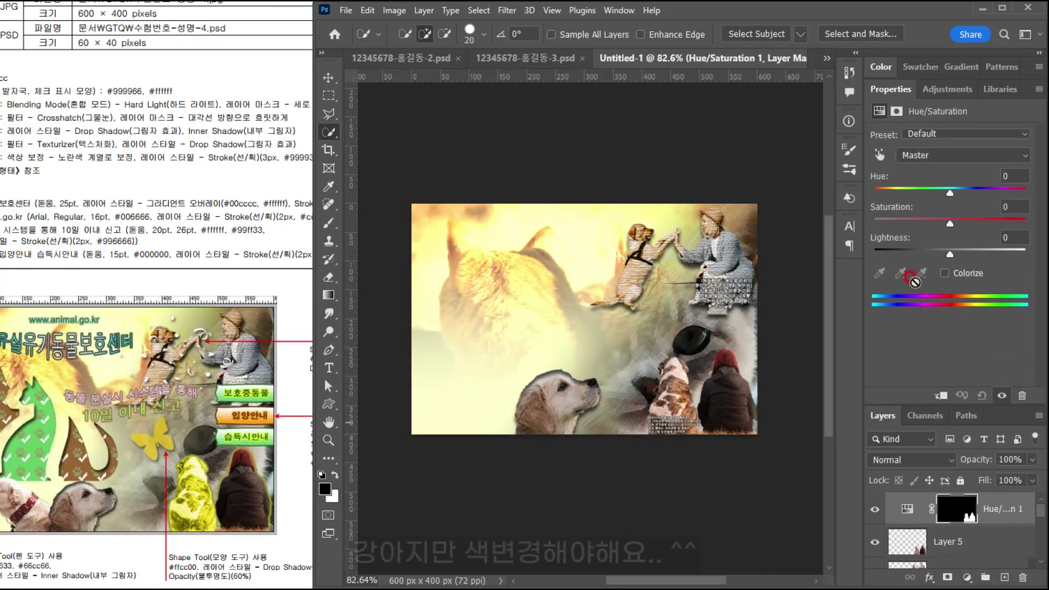
pyautogui.click(951, 270)
pyautogui.moveTo(874, 193); pyautogui.dragTo(959, 255)
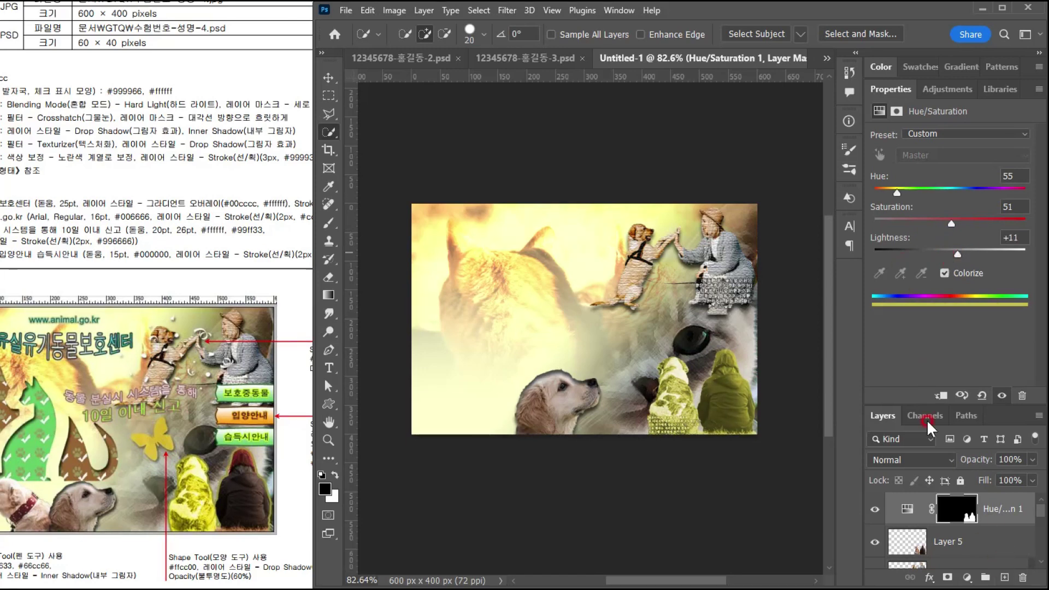
pyautogui.doubleClick(879, 89)
# - Add a 3 px outside Stroke in #999933 to Layer 5, following the exam specification for 1급-16.jpg
pyautogui.click(173, 151)
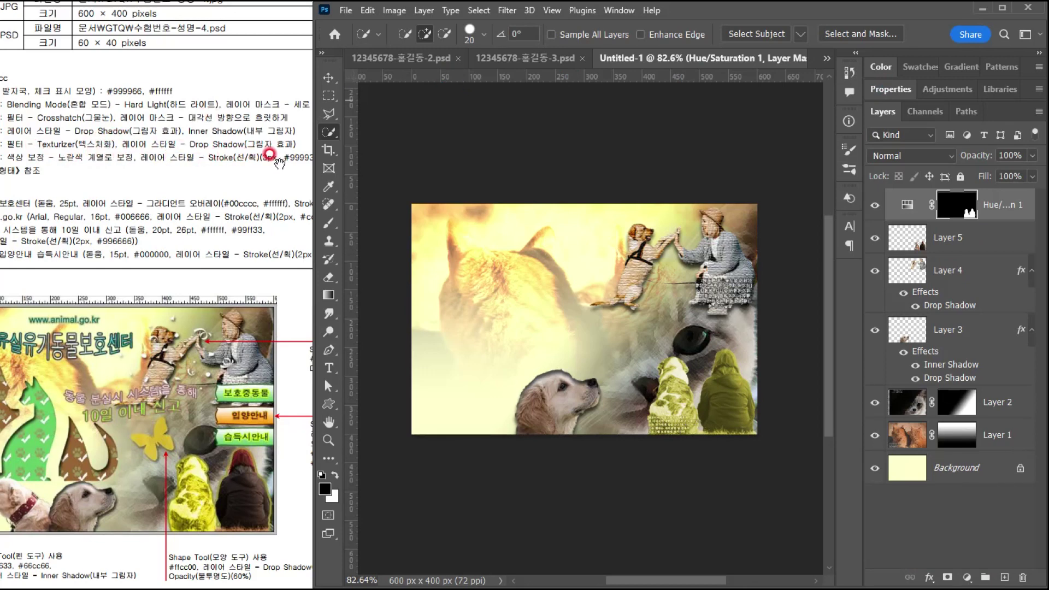
pyautogui.moveTo(267, 182); pyautogui.dragTo(239, 183)
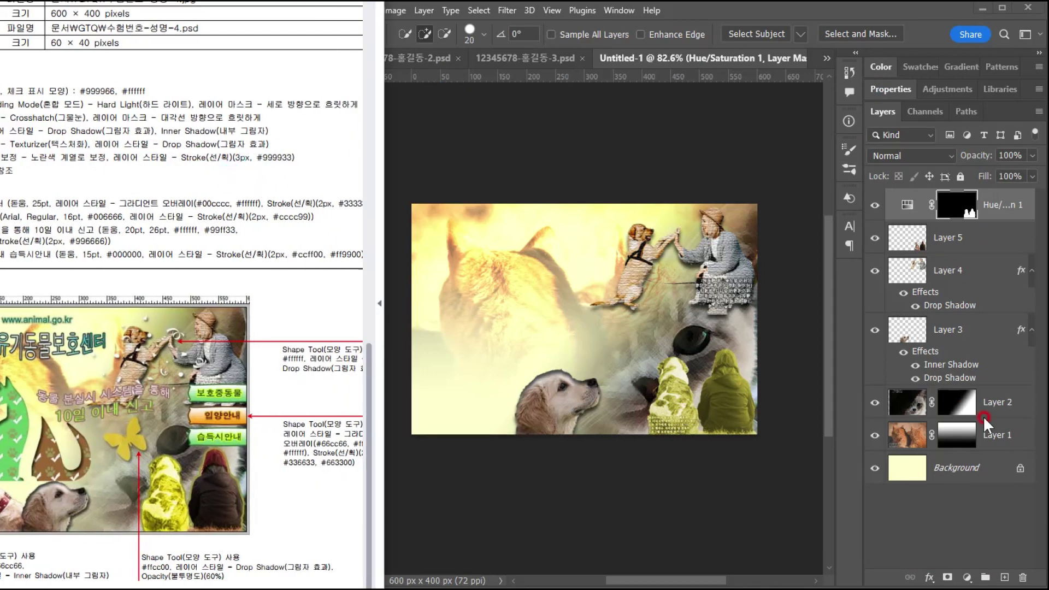
pyautogui.click(878, 199)
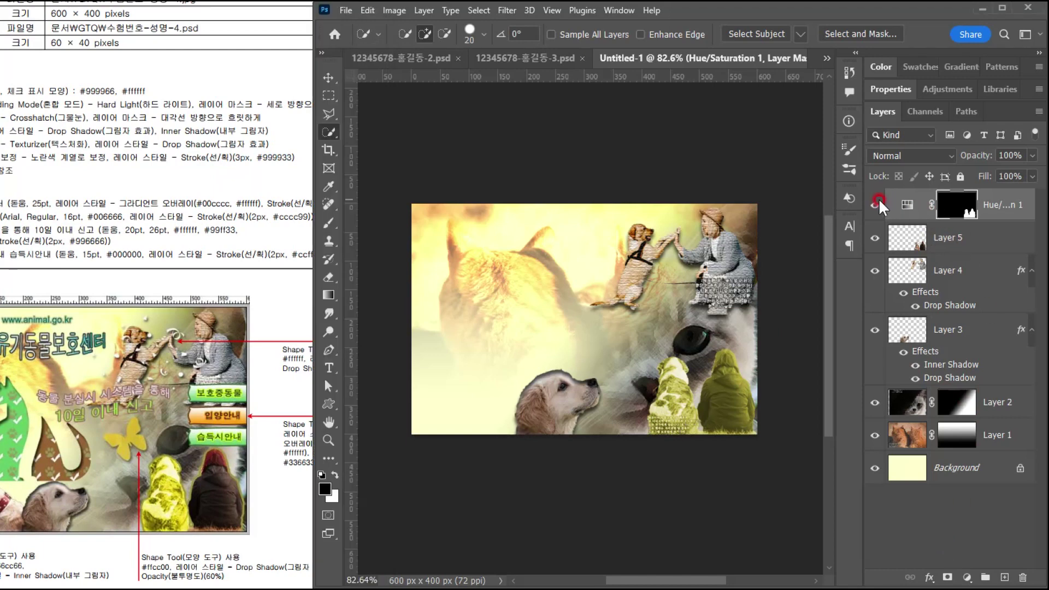
pyautogui.click(935, 234)
pyautogui.click(929, 578)
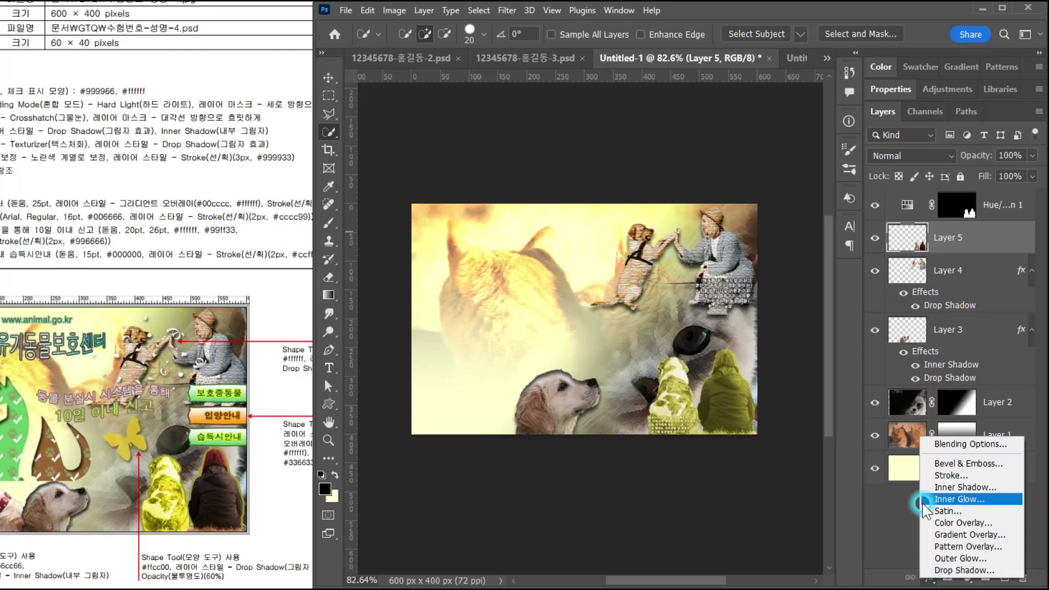
pyautogui.click(251, 185)
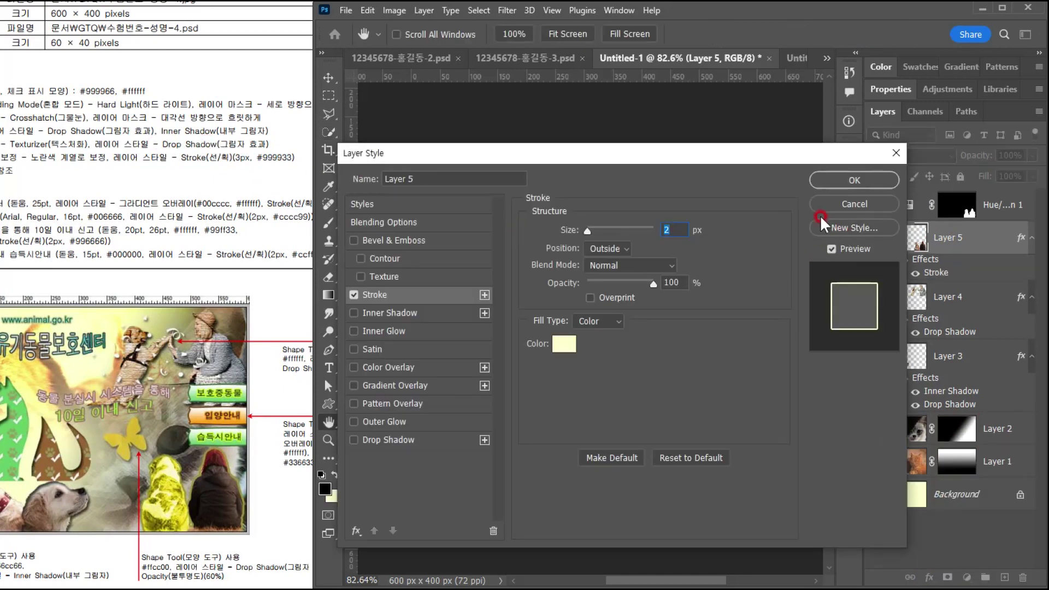
pyautogui.write('3')
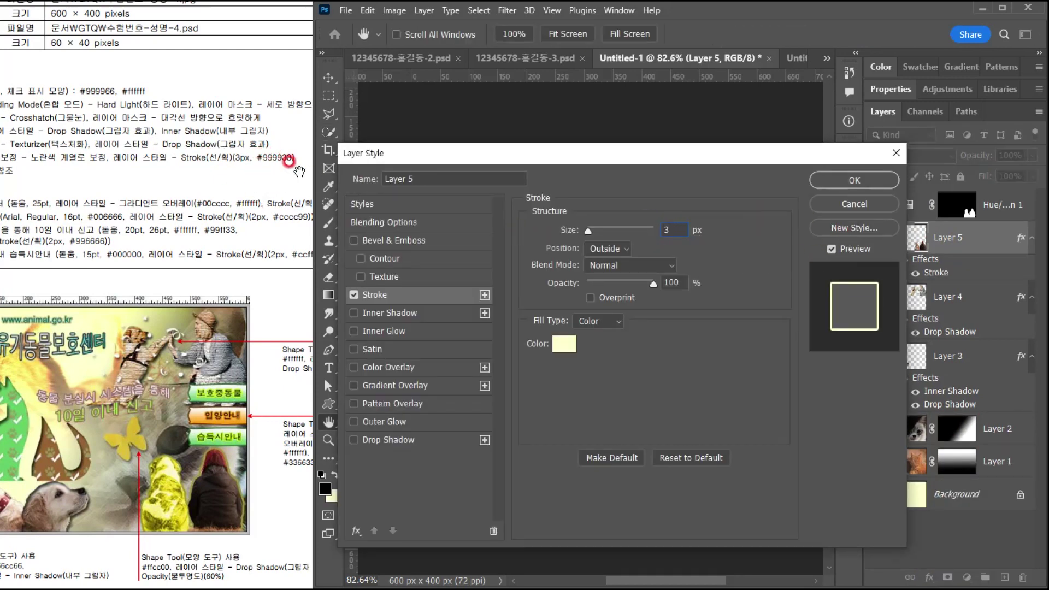
pyautogui.click(563, 344)
pyautogui.write('999933')
pyautogui.press('Return')
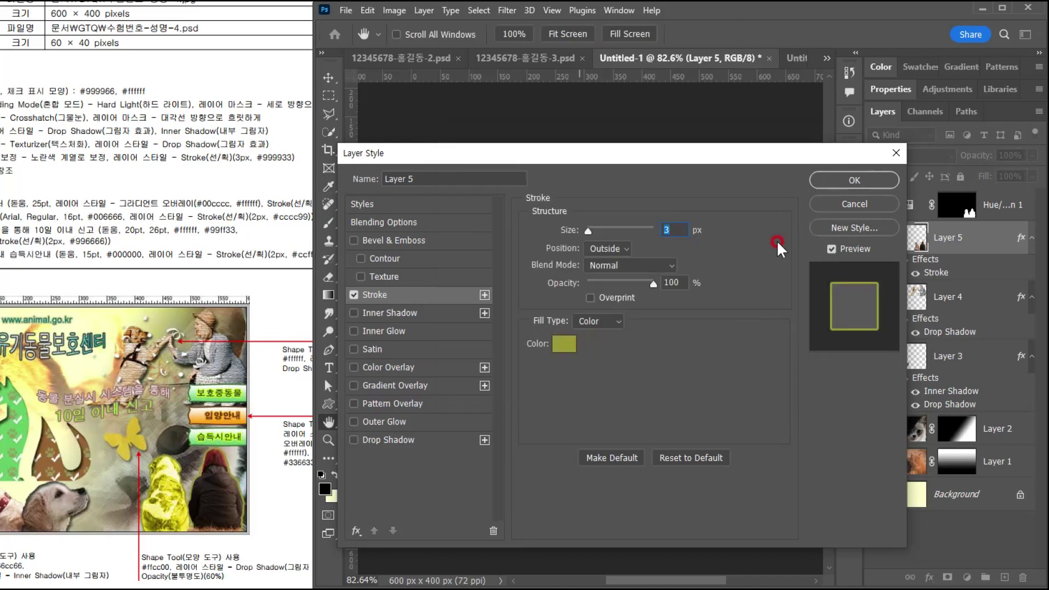
pyautogui.click(854, 179)
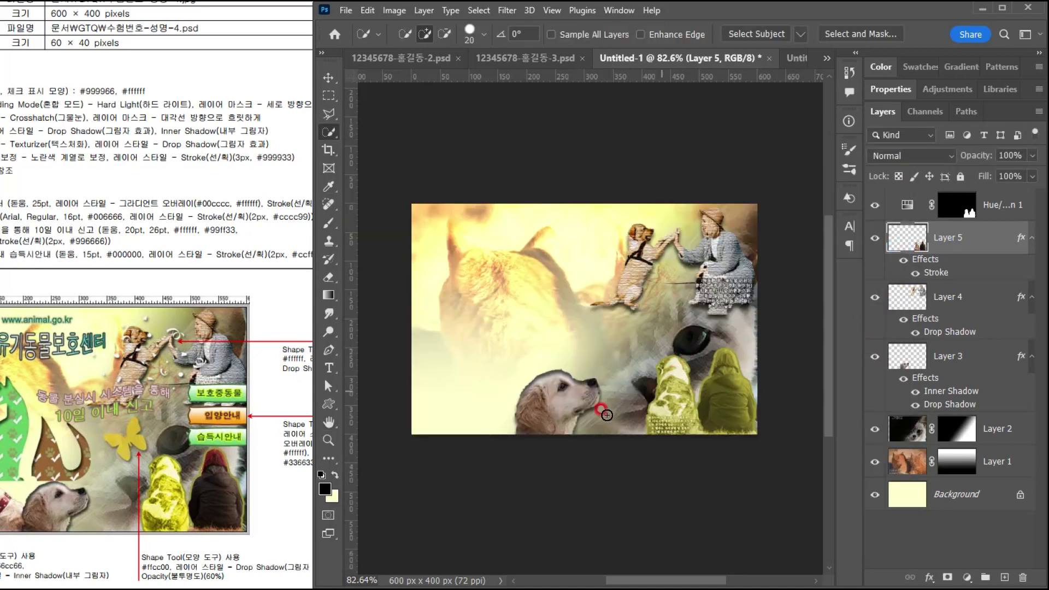
# - Check the reference layout and open the source image 1급-17.jpg
pyautogui.click(162, 257)
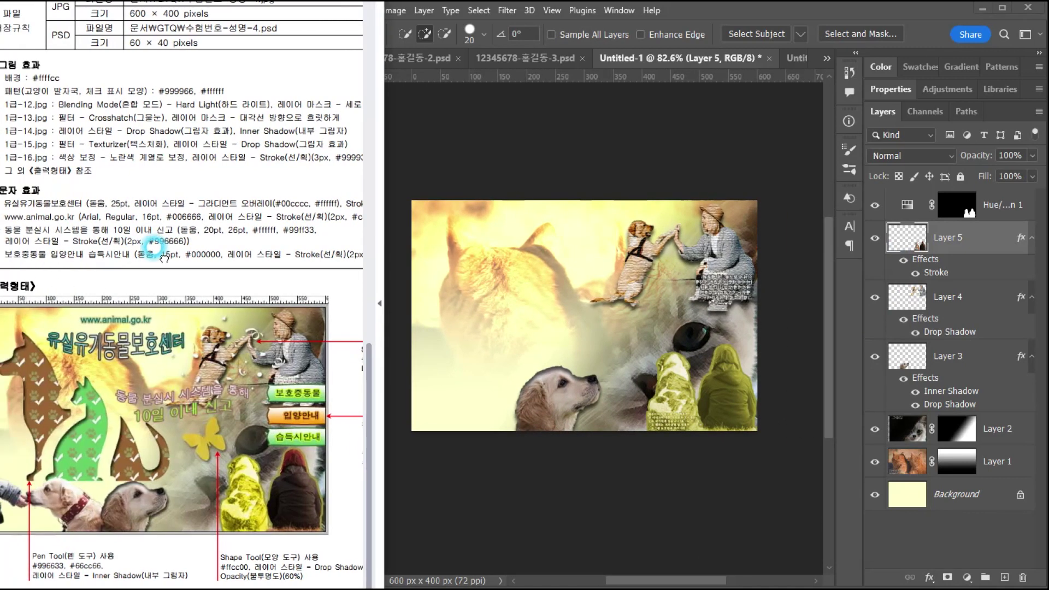
pyautogui.click(616, 57)
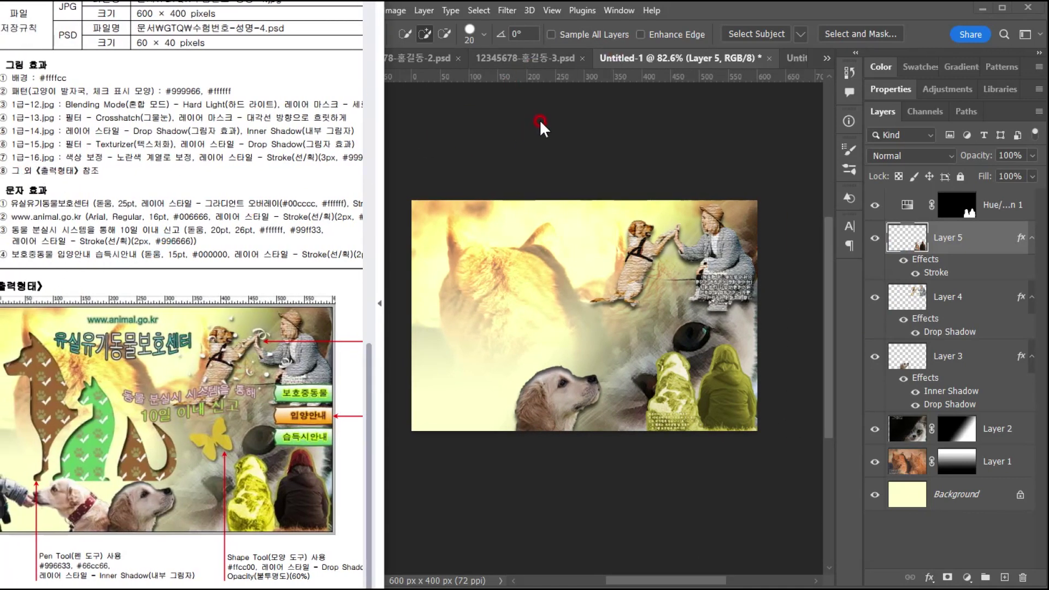
pyautogui.hotkey('ctrl', 'o')
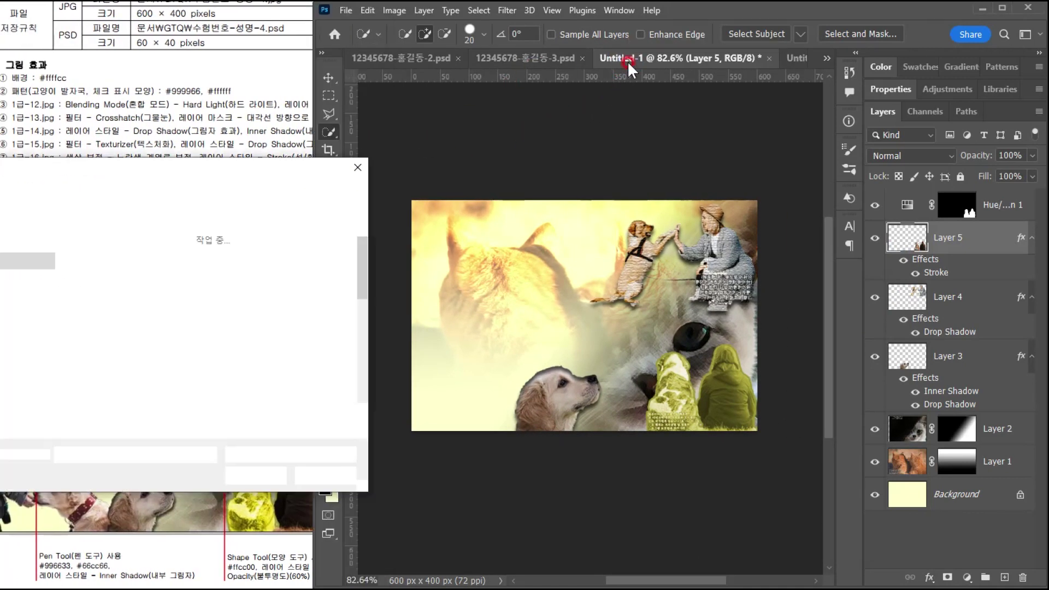
pyautogui.scroll(-5, 299, 344)
pyautogui.doubleClick(251, 397)
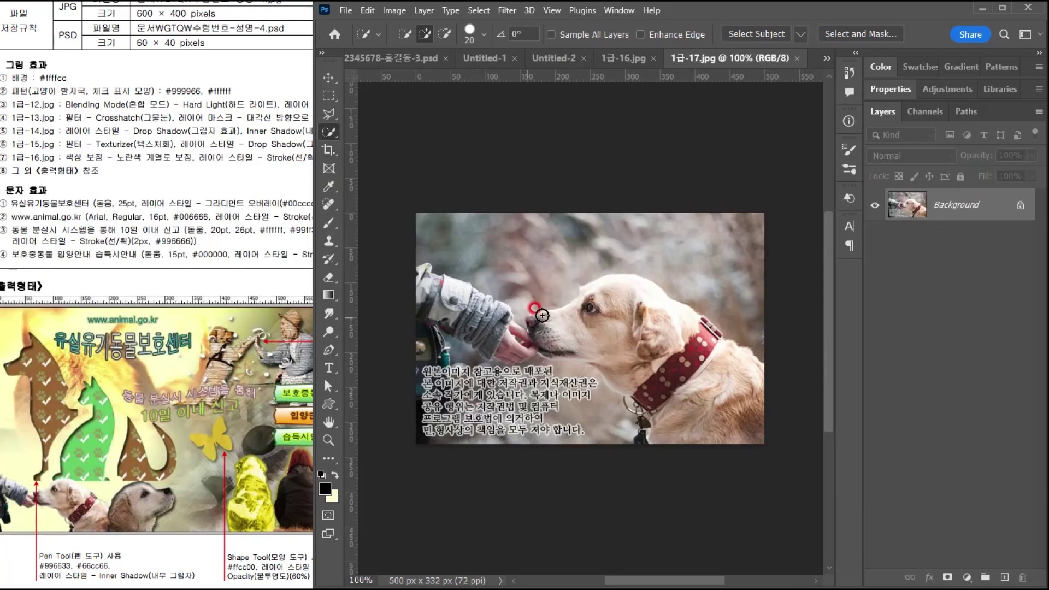
# - Select the reaching hand and the collared dog with the Quick Selection tool, refining the edge around the collar ring
pyautogui.scroll(1, 514, 317)
pyautogui.moveTo(404, 309)
pyautogui.mouseDown()
pyautogui.moveTo(438, 310)
pyautogui.moveTo(511, 362)
pyautogui.moveTo(681, 316)
pyautogui.moveTo(753, 426)
pyautogui.moveTo(747, 356)
pyautogui.mouseUp()
pyautogui.scroll(4, 634, 448)
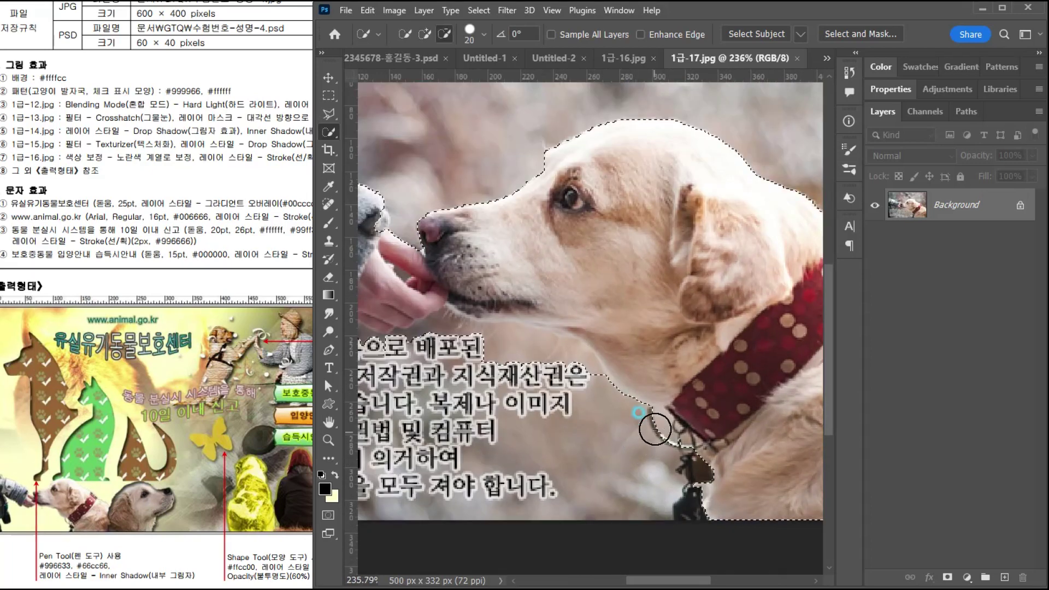
pyautogui.moveTo(679, 449)
pyautogui.mouseDown()
pyautogui.moveTo(669, 437)
pyautogui.moveTo(672, 491)
pyautogui.mouseUp()
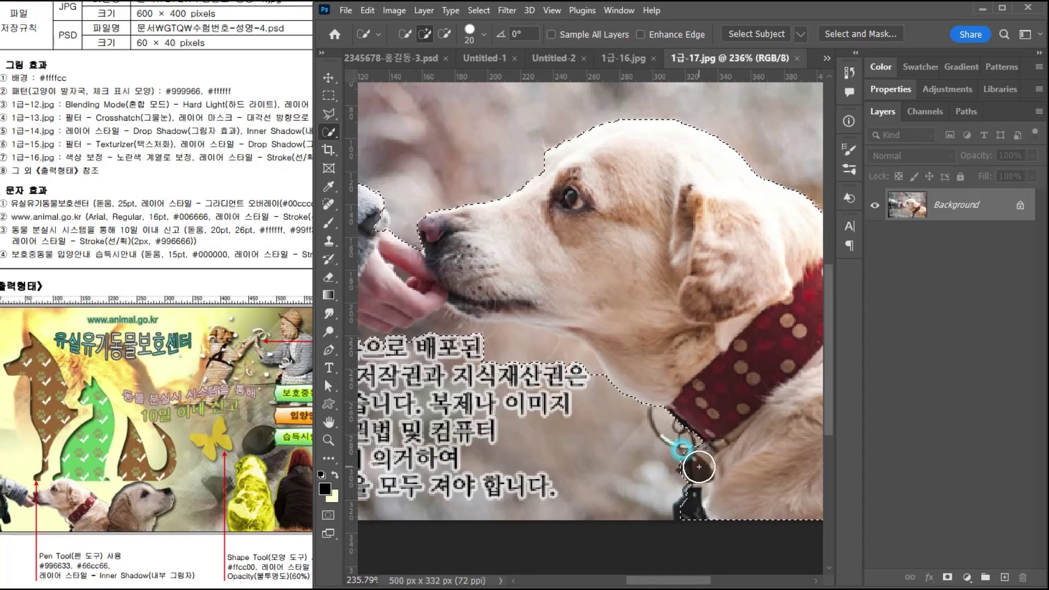
pyautogui.scroll(-4, 699, 468)
pyautogui.scroll(-1, 699, 468)
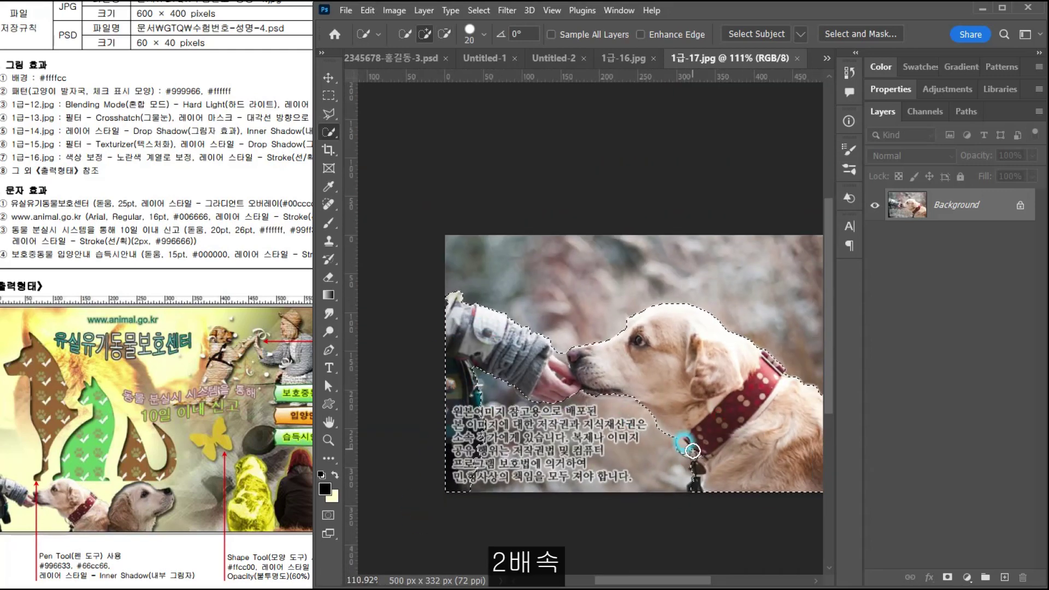
pyautogui.moveTo(711, 449); pyautogui.dragTo(733, 429)
# - Copy the hand and dog cutout into Untitled-1, scaled to about 52% in the composition's lower-left corner
pyautogui.hotkey('ctrl', 'c')
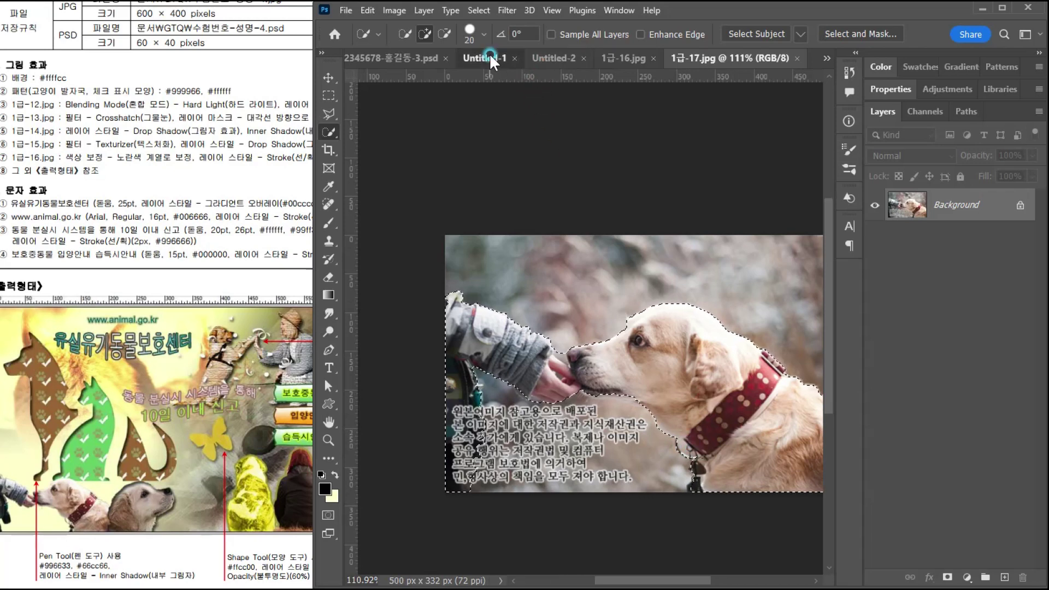
pyautogui.click(486, 57)
pyautogui.hotkey('ctrl', 'v')
pyautogui.hotkey('ctrl', 't')
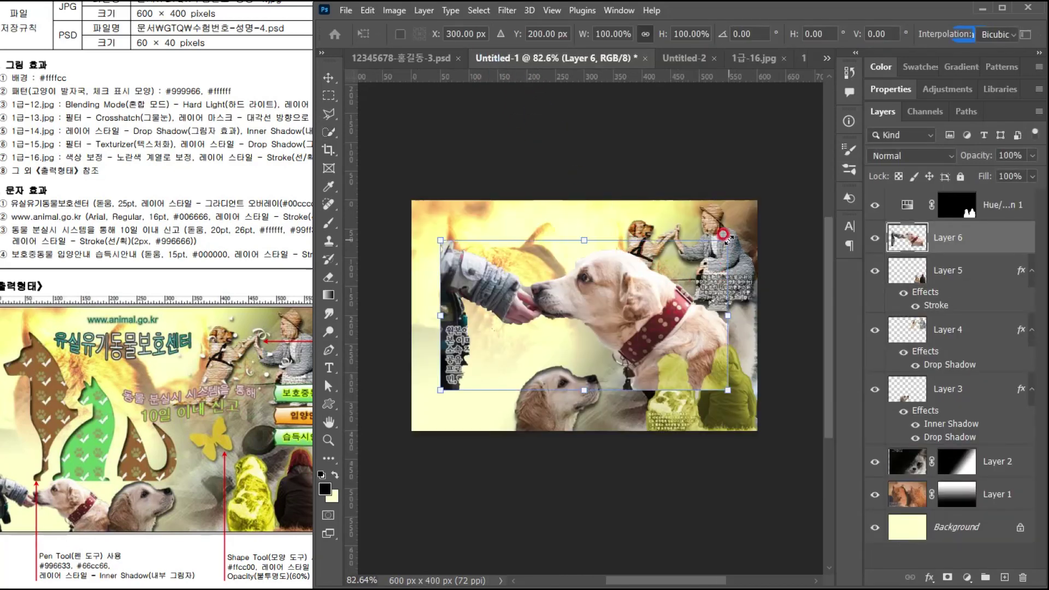
pyautogui.moveTo(725, 238); pyautogui.dragTo(605, 293)
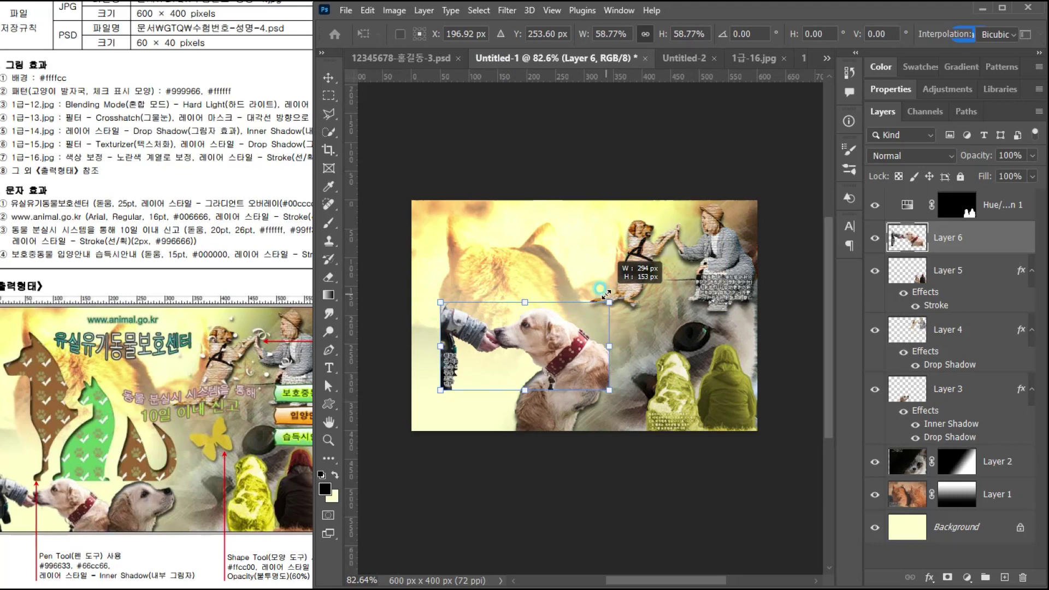
pyautogui.moveTo(548, 338); pyautogui.dragTo(510, 399)
pyautogui.moveTo(568, 358); pyautogui.dragTo(548, 365)
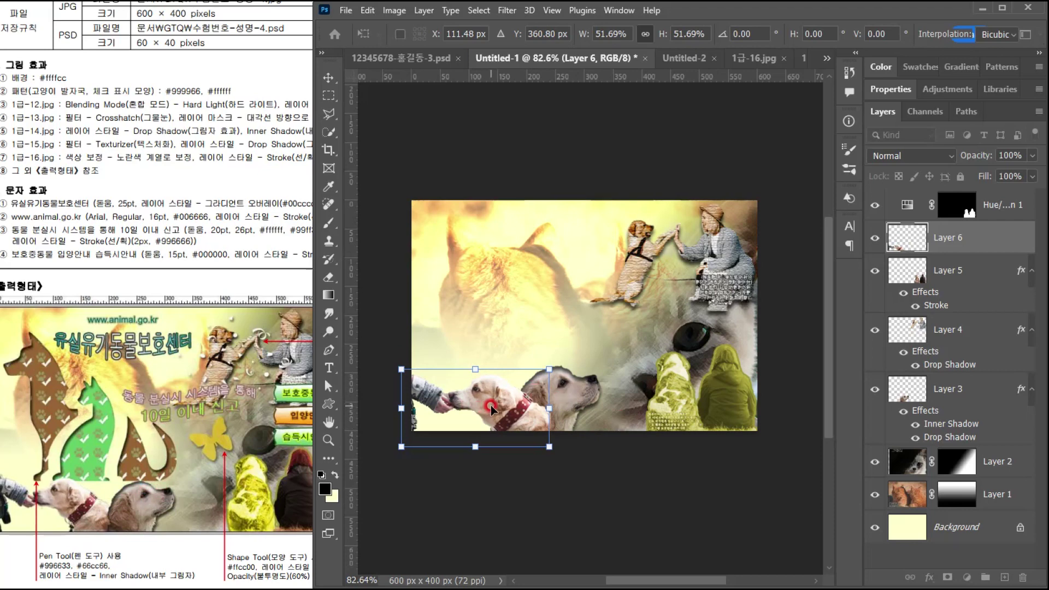
pyautogui.press('Return')
pyautogui.press('w')
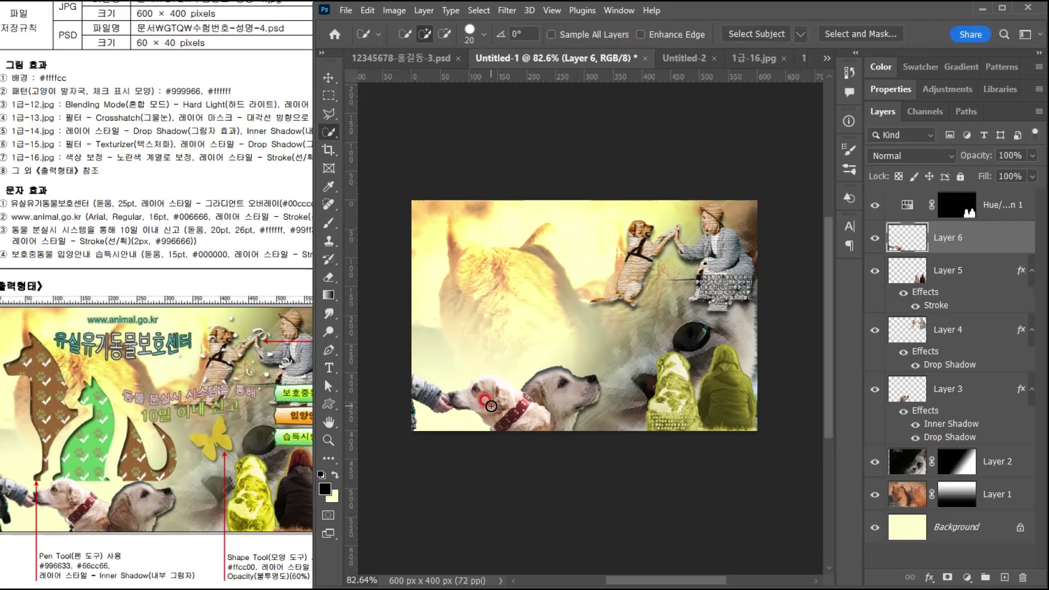
# - Bring the puppy on Layer 3 to the front of the layer stack
pyautogui.click(328, 77)
pyautogui.click(572, 396)
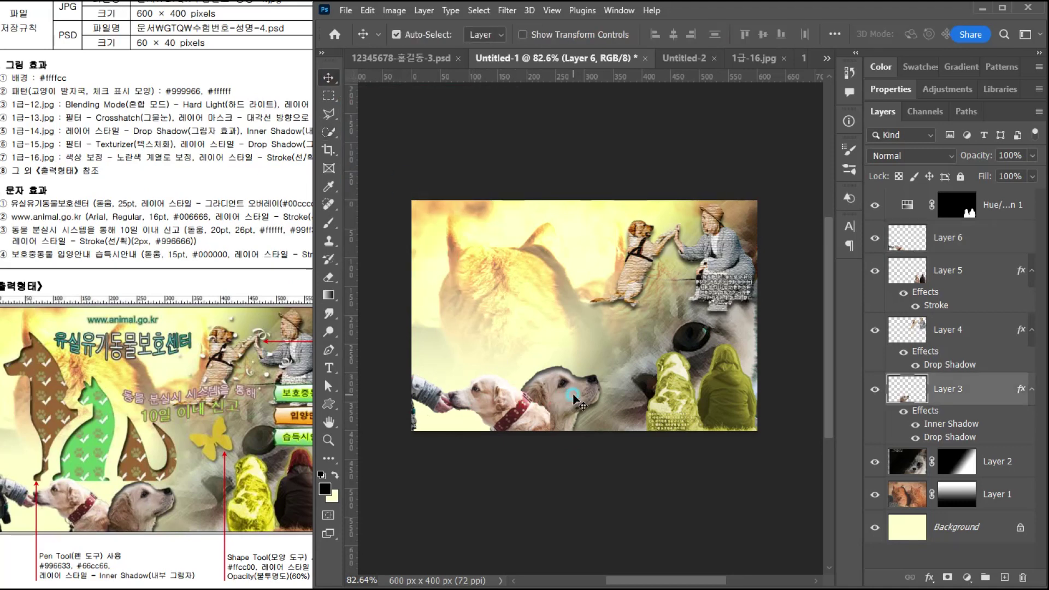
pyautogui.hotkey('ctrl', 'shift', ']')
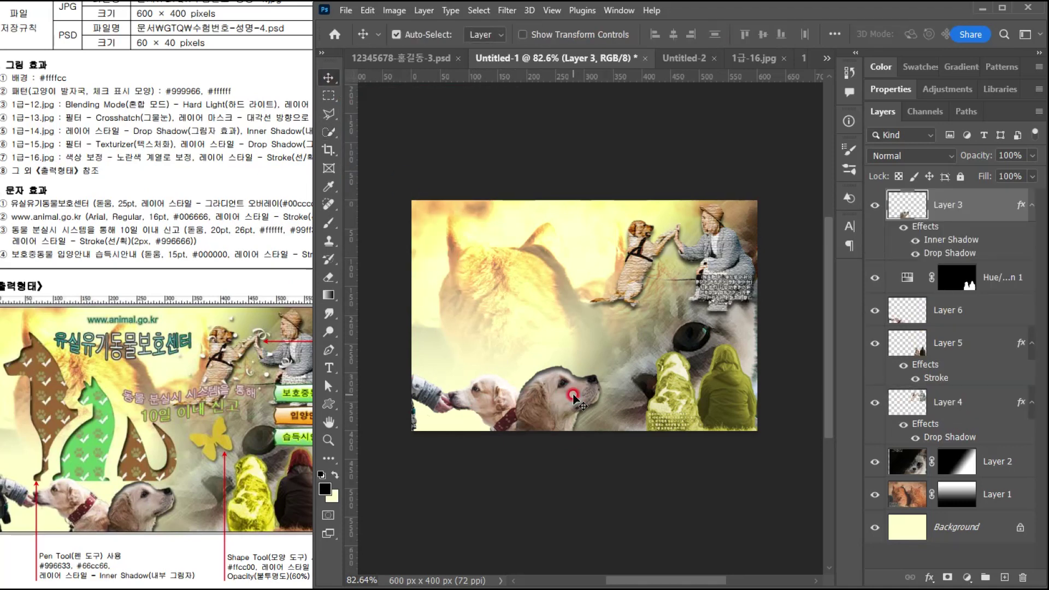
# - Move the Layer 3 puppy horizontally to about X 297 px, between the collared dog and the yellow dog
pyautogui.hotkey('ctrl', 't')
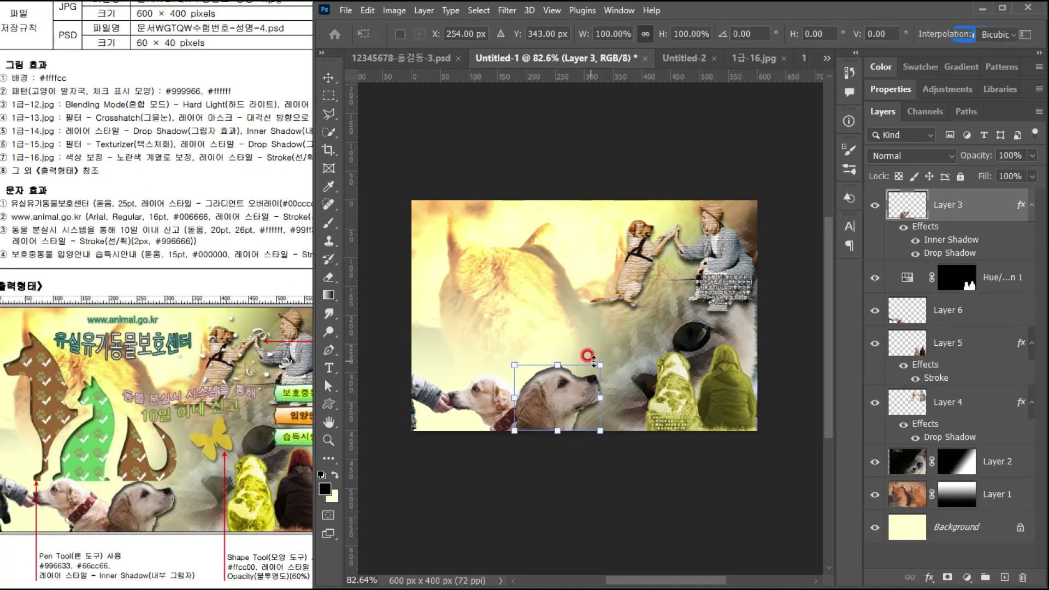
pyautogui.moveTo(557, 411); pyautogui.dragTo(581, 408)
pyautogui.click(719, 479)
pyautogui.press('Right')
pyautogui.press('Right')
pyautogui.press('Right')
pyautogui.press('Right')
pyautogui.press('Right')
pyautogui.press('Right')
pyautogui.press('Right')
pyautogui.press('Right')
pyautogui.press('Right')
pyautogui.press('Right')
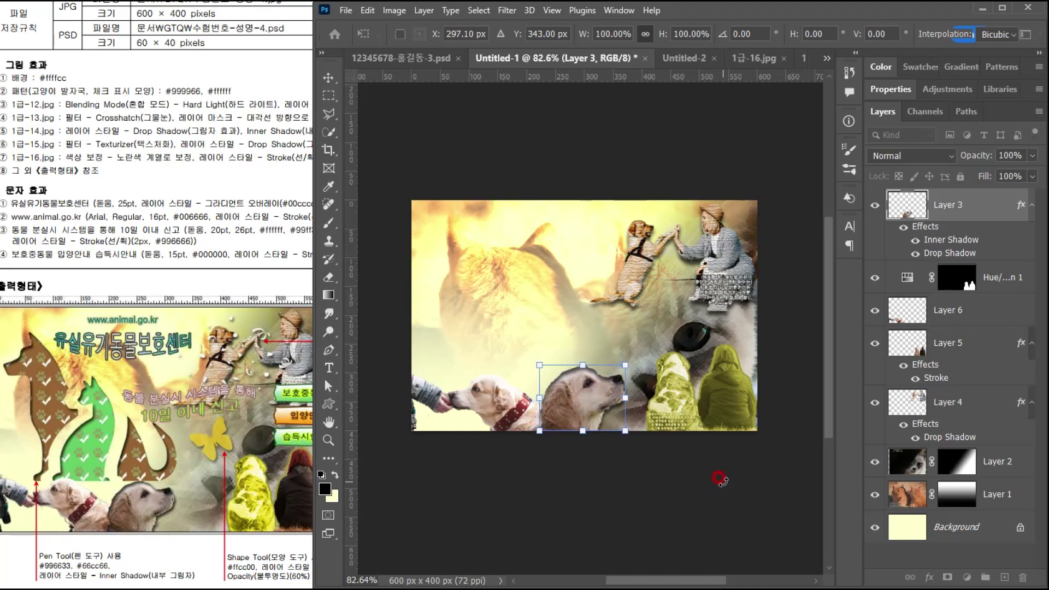
pyautogui.click(736, 468)
# - Place Layer 5 above Layer 6 in the layer stack, directly beneath the Hue/Saturation adjustment layer
pyautogui.click(663, 325)
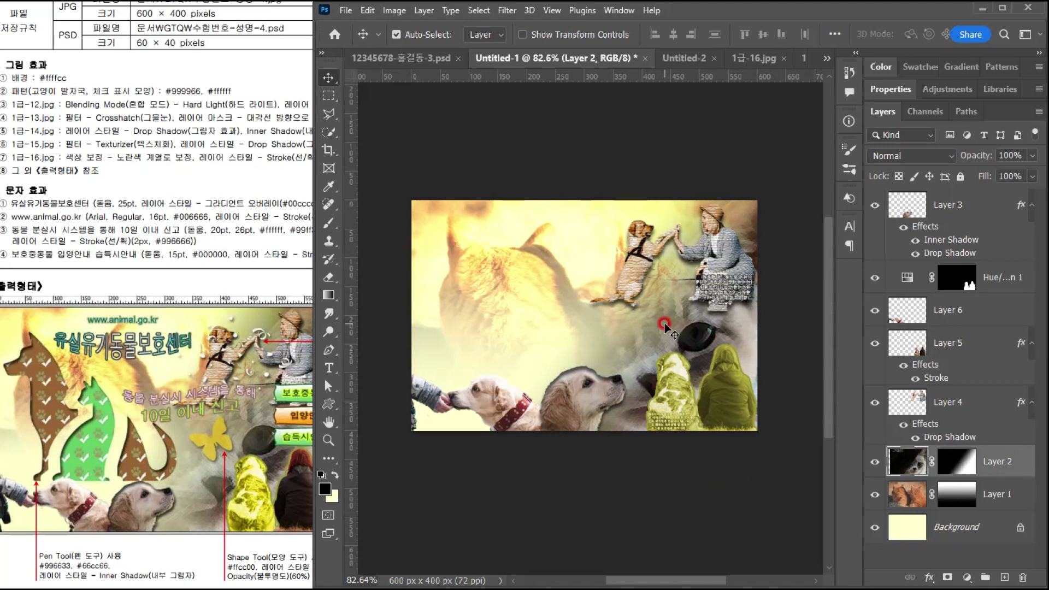
pyautogui.click(676, 396)
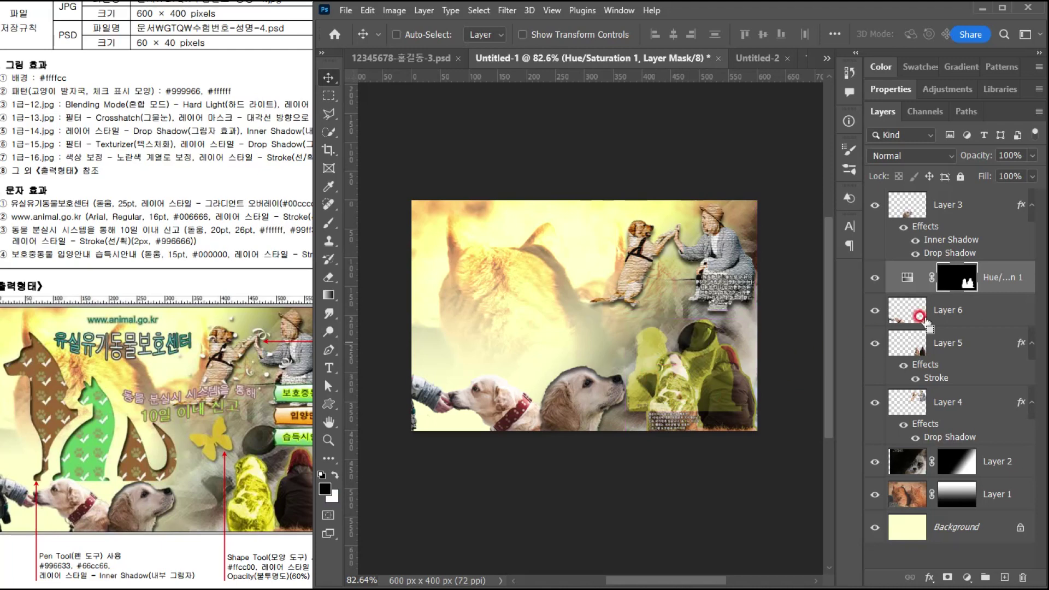
pyautogui.click(995, 288)
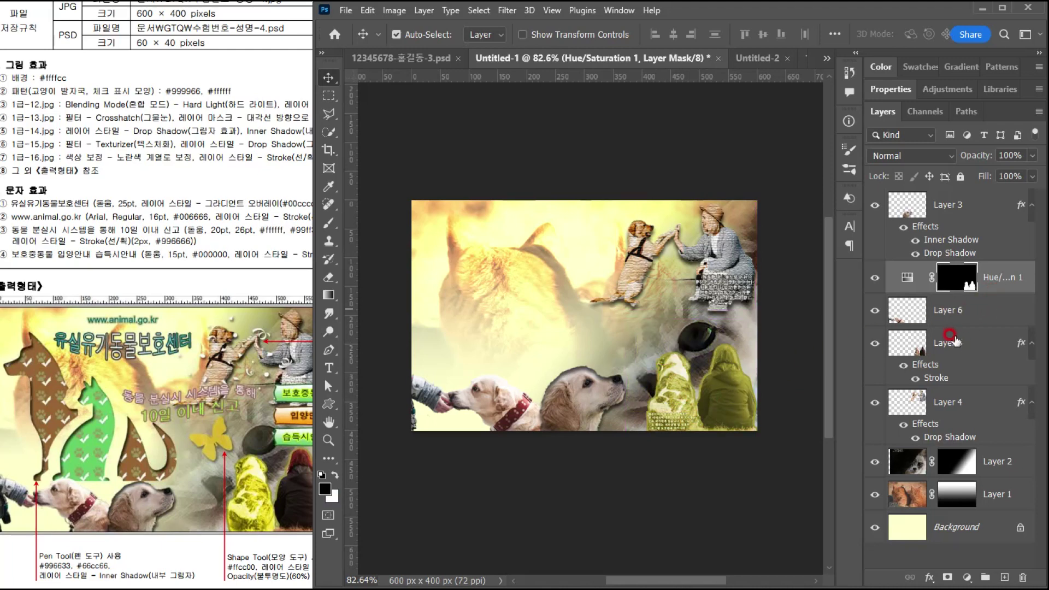
pyautogui.click(973, 346)
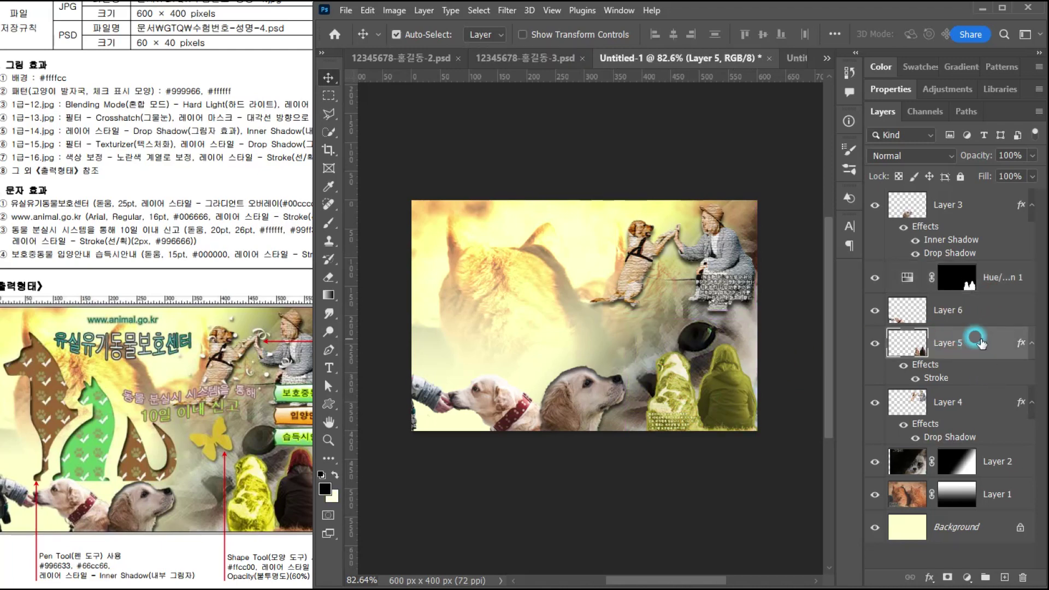
pyautogui.moveTo(981, 359); pyautogui.dragTo(990, 308)
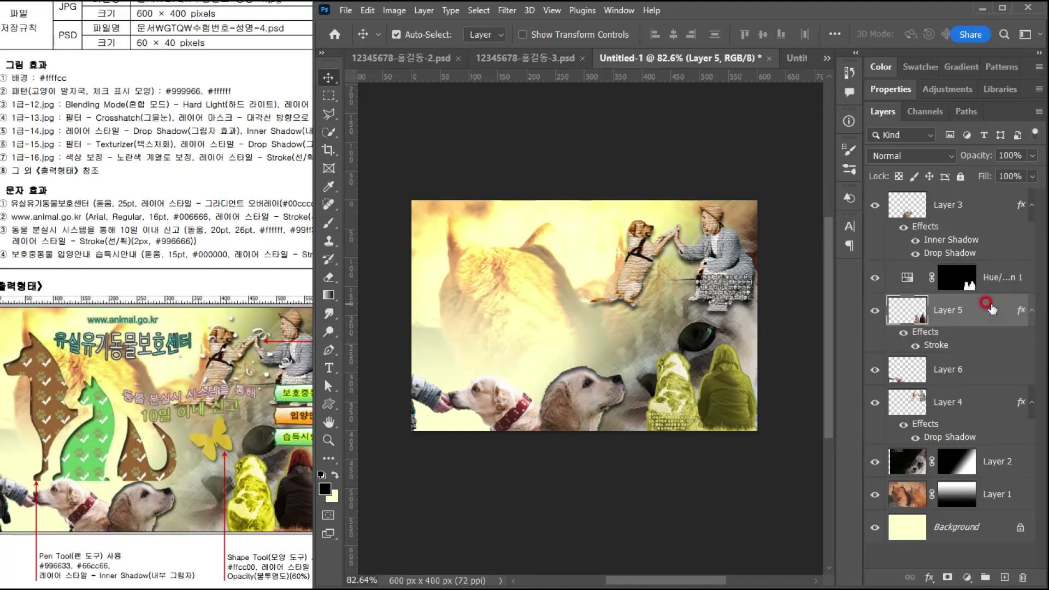
# - Scale Layer 5 together with its Hue/Saturation adjustment layer to 94.69%, keeping both in the composition's lower-right corner
pyautogui.keyDown('shift'); pyautogui.click(1011, 276); pyautogui.keyUp('shift')
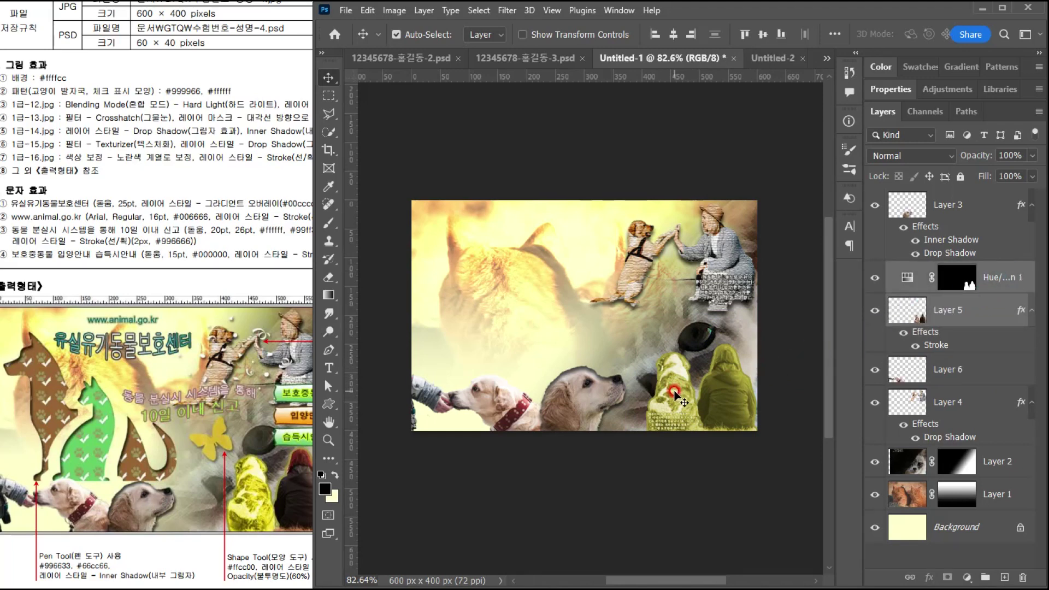
pyautogui.hotkey('ctrl', 't')
pyautogui.moveTo(647, 344); pyautogui.dragTo(654, 349)
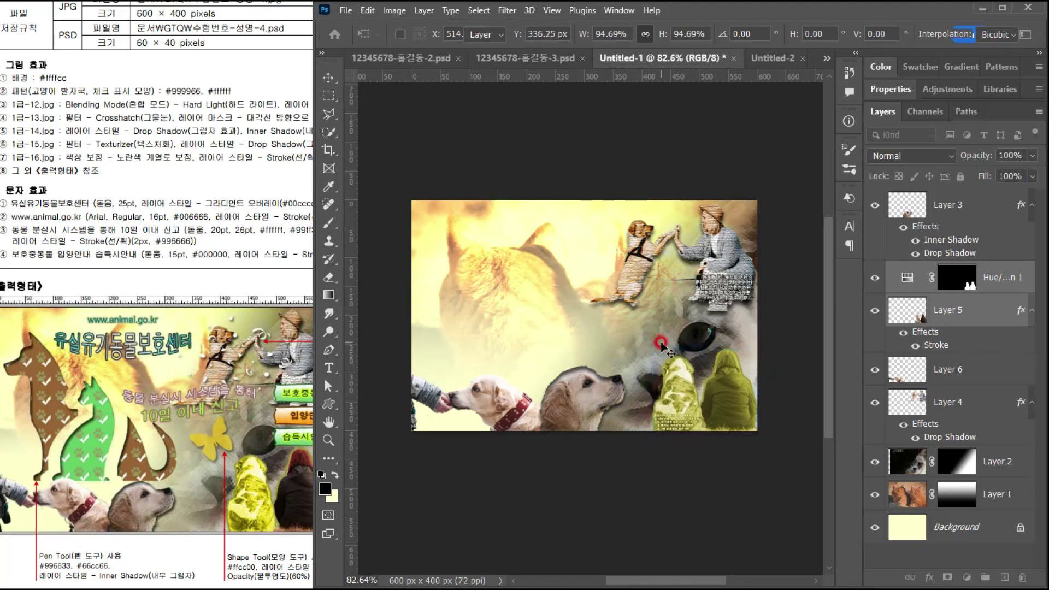
pyautogui.press('Return')
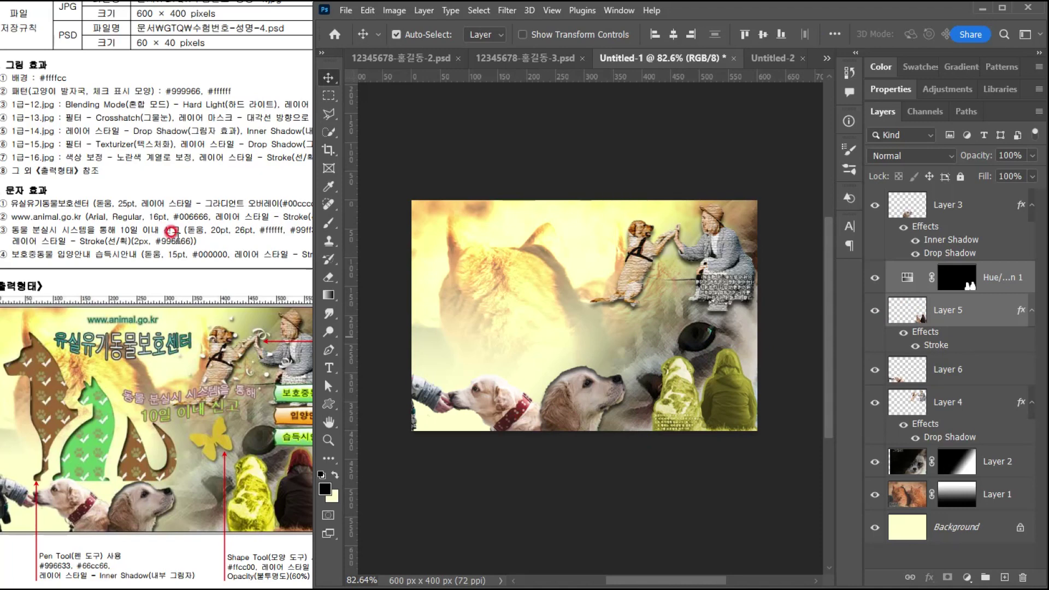
# - Bring the reference's dog and cat silhouettes into view and set up the Pen tool in Path mode with Exclude Overlapping Shapes
pyautogui.click(188, 373)
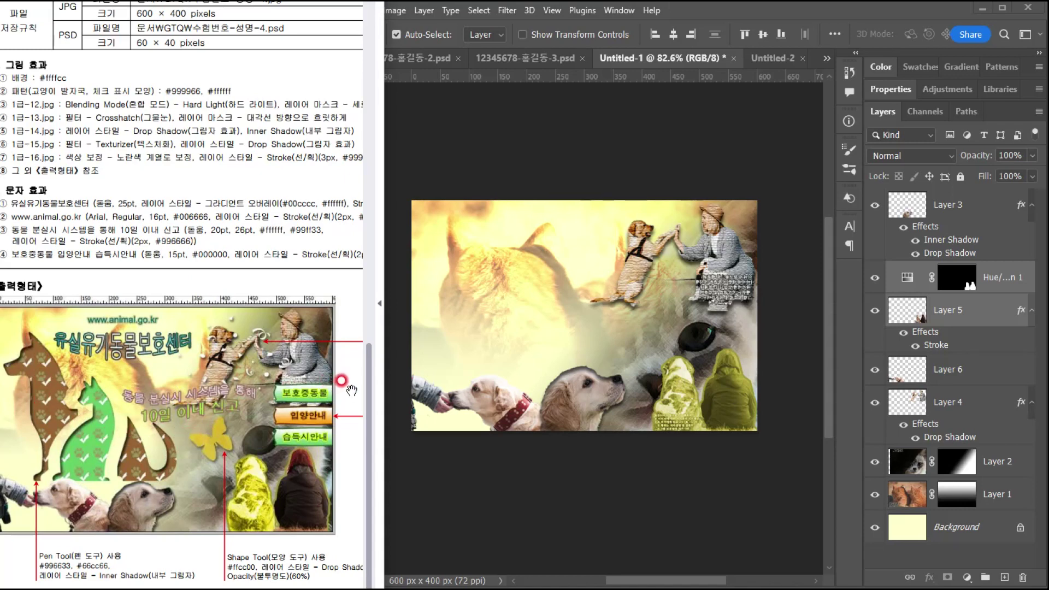
pyautogui.moveTo(88, 430)
pyautogui.mouseDown()
pyautogui.moveTo(140, 421)
pyautogui.moveTo(91, 427)
pyautogui.mouseUp()
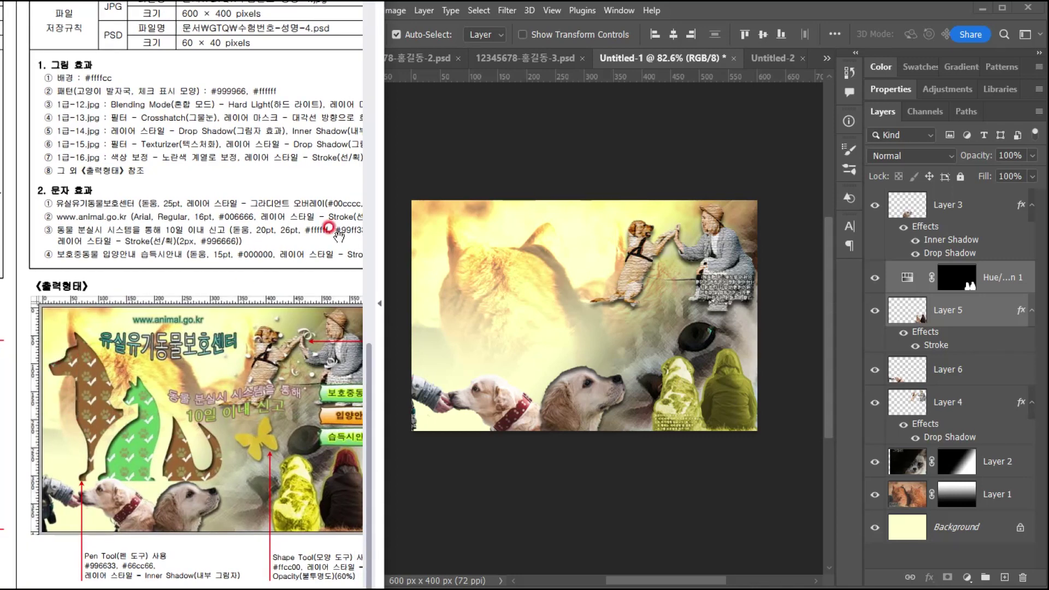
pyautogui.click(669, 59)
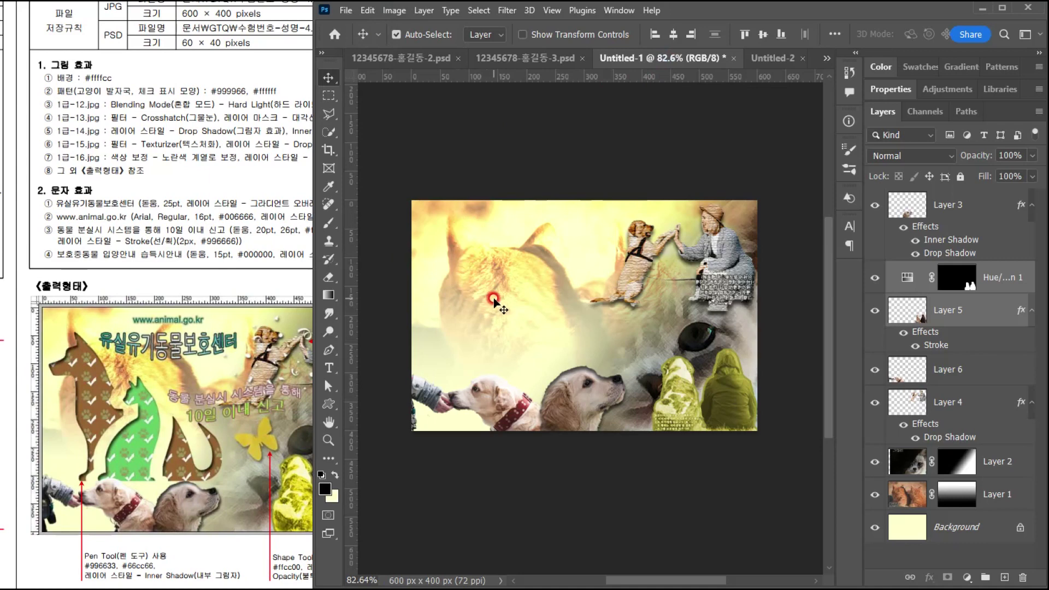
pyautogui.scroll(1, 493, 298)
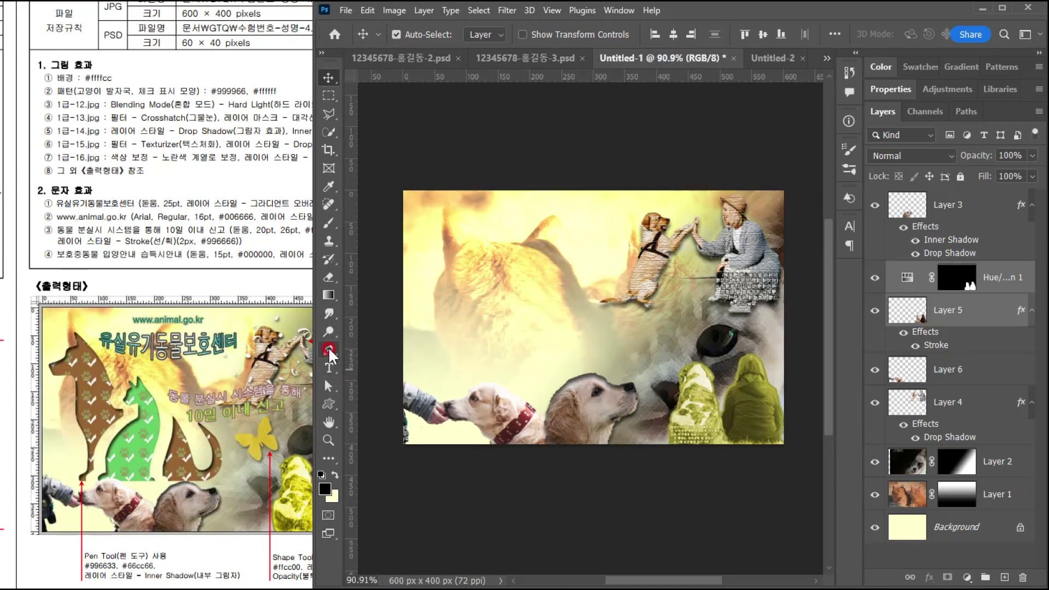
pyautogui.click(329, 350)
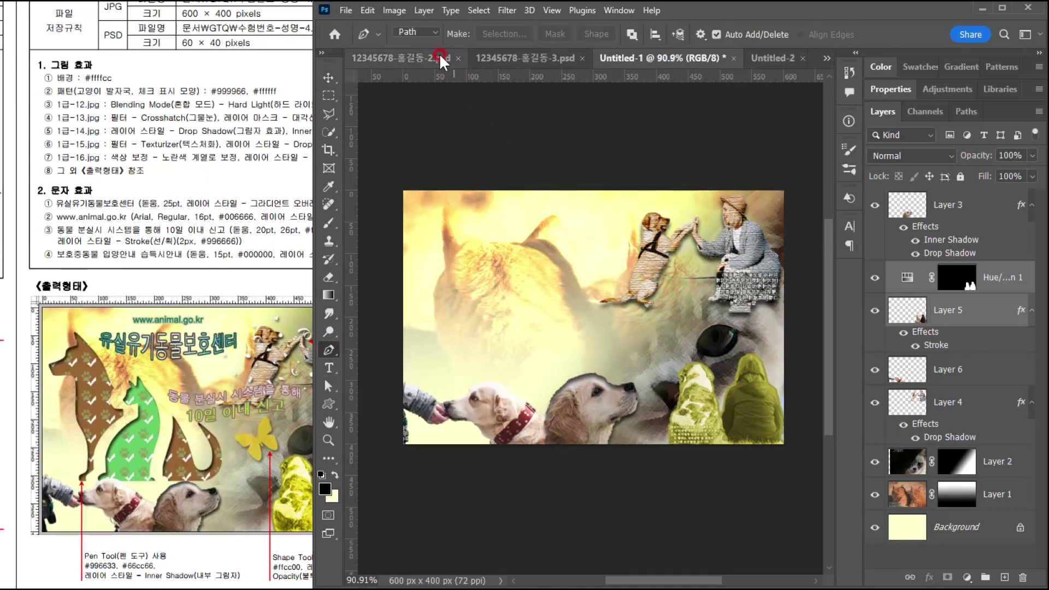
pyautogui.click(631, 35)
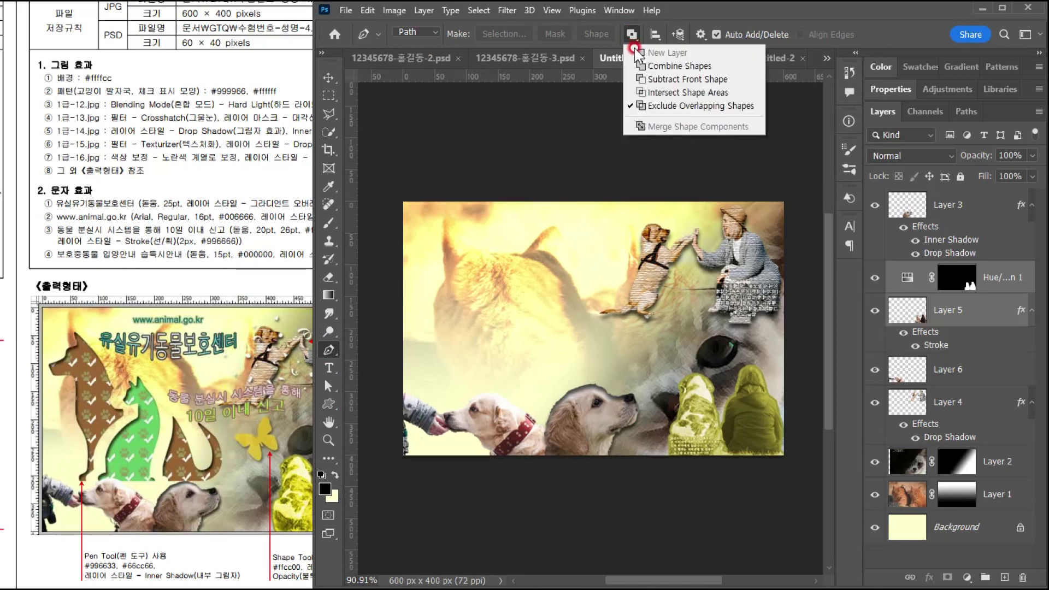
pyautogui.click(640, 106)
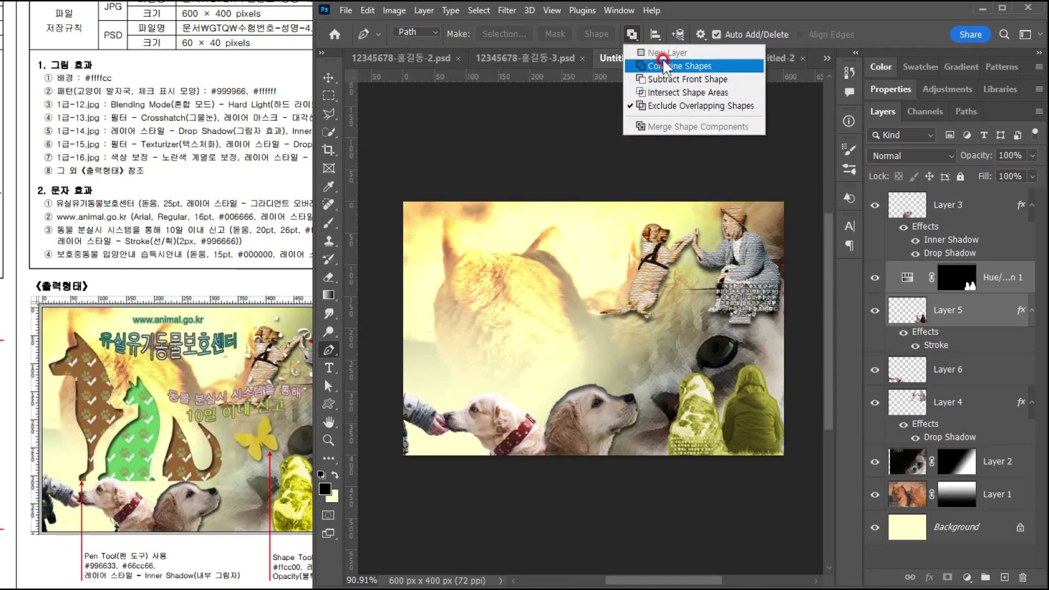
pyautogui.click(661, 106)
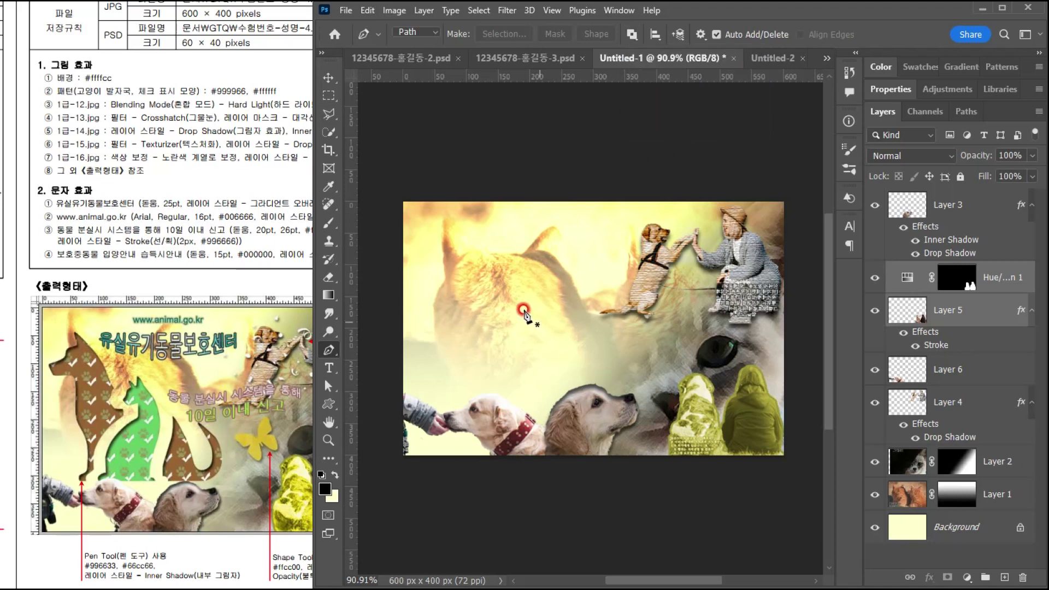
# - Start the sitting dog silhouette path at the ear tip, tracing the back of the head and body down to the feet
pyautogui.scroll(2, 469, 269)
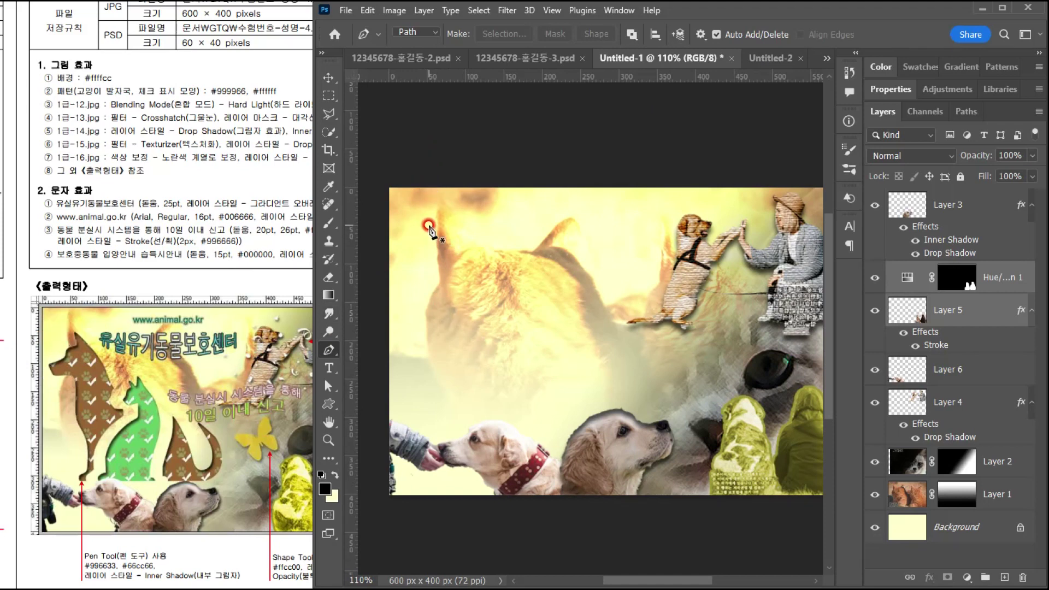
pyautogui.click(428, 225)
pyautogui.moveTo(487, 295); pyautogui.dragTo(498, 343)
pyautogui.click(478, 314)
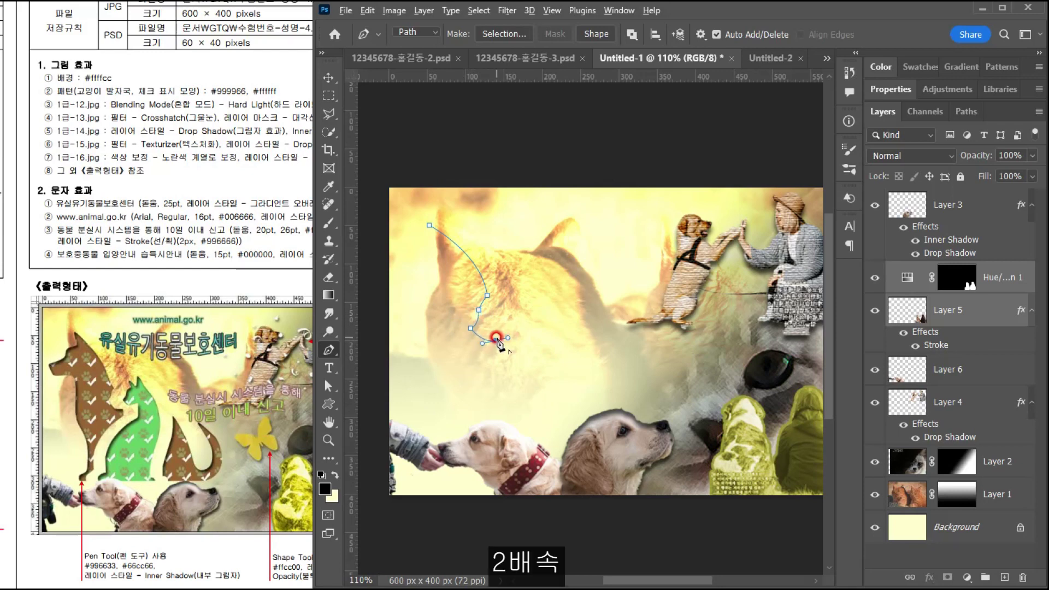
pyautogui.click(495, 355)
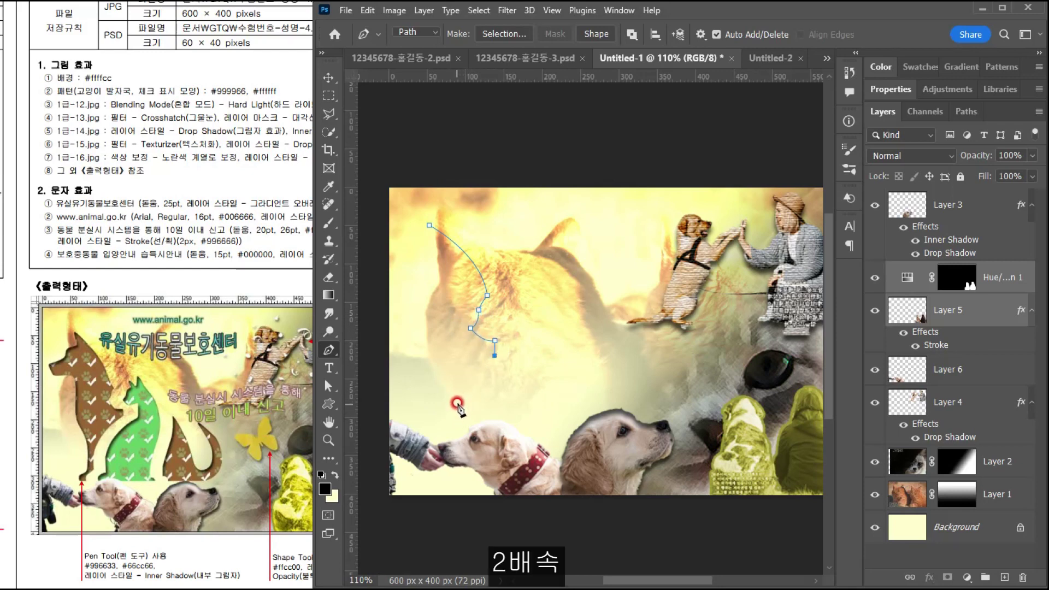
pyautogui.moveTo(453, 416); pyautogui.dragTo(451, 387)
pyautogui.keyDown('alt'); pyautogui.click(453, 416); pyautogui.keyUp('alt')
pyautogui.keyDown('alt'); pyautogui.click(438, 428); pyautogui.keyUp('alt')
pyautogui.click(425, 428)
pyautogui.moveTo(432, 334); pyautogui.dragTo(415, 318)
pyautogui.moveTo(431, 276)
pyautogui.mouseDown()
pyautogui.moveTo(433, 251)
pyautogui.moveTo(424, 278)
pyautogui.moveTo(414, 277)
pyautogui.mouseUp()
pyautogui.hotkey('ctrl', 'z')
pyautogui.hotkey('ctrl', 'z')
pyautogui.keyDown('alt'); pyautogui.click(432, 334); pyautogui.keyUp('alt')
pyautogui.hotkey('ctrl', 'z')
pyautogui.hotkey('ctrl', 'z')
pyautogui.hotkey('ctrl', 'z')
pyautogui.hotkey('ctrl', 'z')
# - Continue the dog path up the chest and around the muzzle, closing it at the ear tip
pyautogui.moveTo(439, 338); pyautogui.dragTo(419, 322)
pyautogui.click(429, 270)
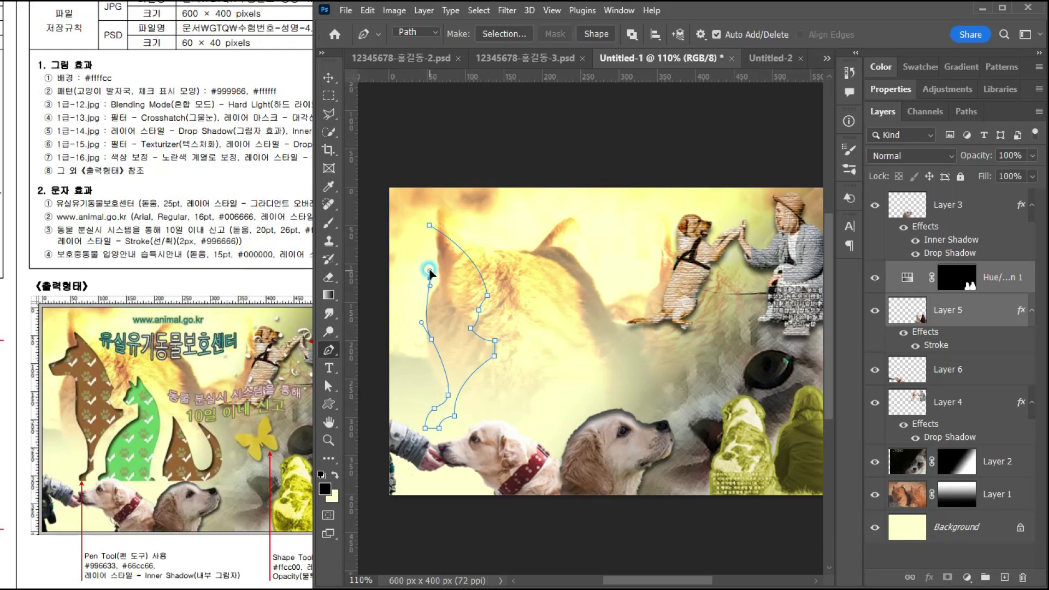
pyautogui.moveTo(401, 263); pyautogui.dragTo(427, 233)
pyautogui.click(398, 253)
pyautogui.click(414, 248)
pyautogui.click(429, 225)
# - Reshape the dog path around the forehead and ear with the Direct Selection tool
pyautogui.moveTo(328, 386); pyautogui.dragTo(392, 369)
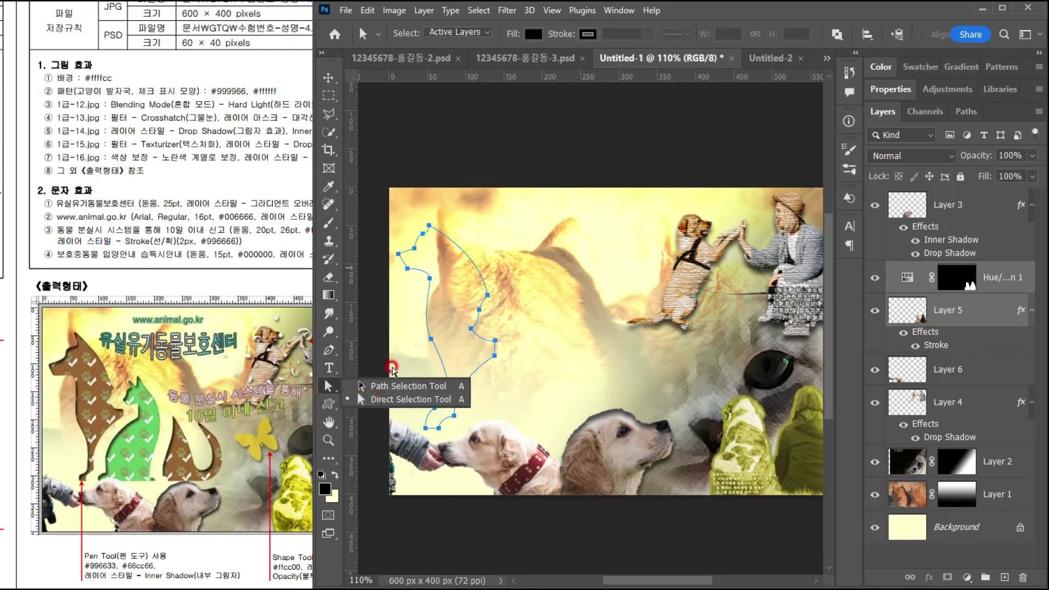
pyautogui.scroll(6, 482, 233)
pyautogui.moveTo(387, 218); pyautogui.dragTo(385, 204)
pyautogui.moveTo(551, 271); pyautogui.dragTo(648, 261)
pyautogui.moveTo(485, 223); pyautogui.dragTo(447, 235)
pyautogui.scroll(-4, 576, 391)
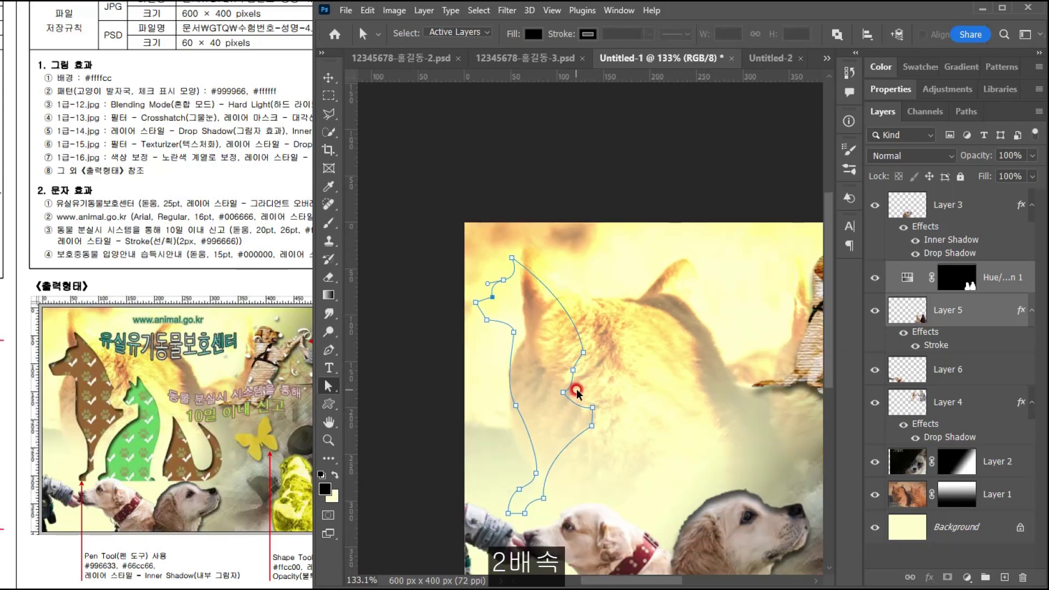
# - Start a cat silhouette path beside the dog with the Pen tool, tracing from the ear tip down the forehead to the nose
pyautogui.scroll(2, 576, 391)
pyautogui.press('p')
pyautogui.scroll(1, 562, 316)
pyautogui.click(529, 232)
pyautogui.click(522, 219)
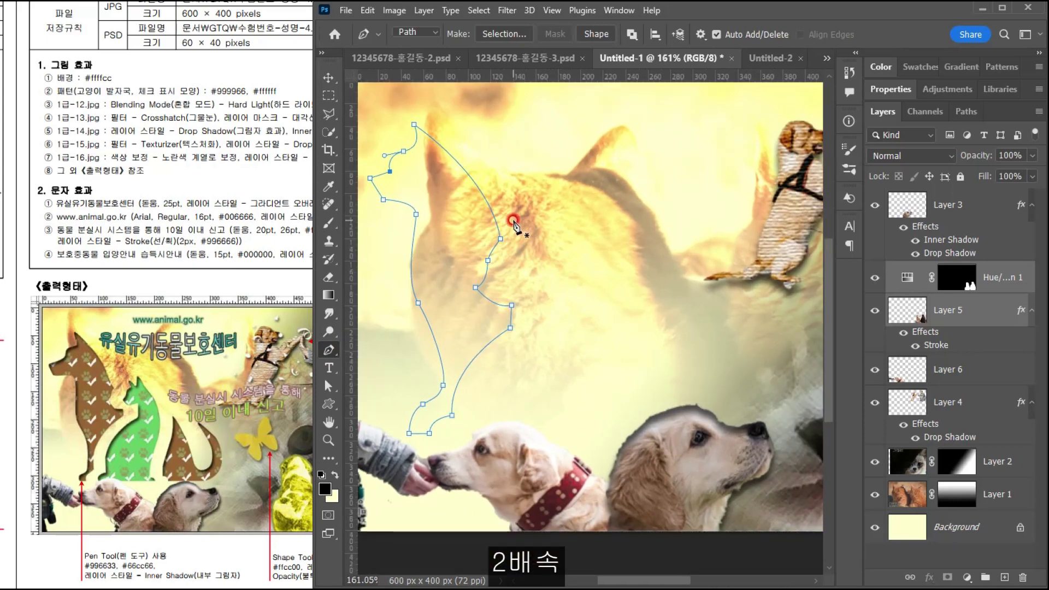
pyautogui.click(531, 238)
pyautogui.click(518, 247)
pyautogui.click(517, 257)
pyautogui.click(514, 266)
pyautogui.click(508, 275)
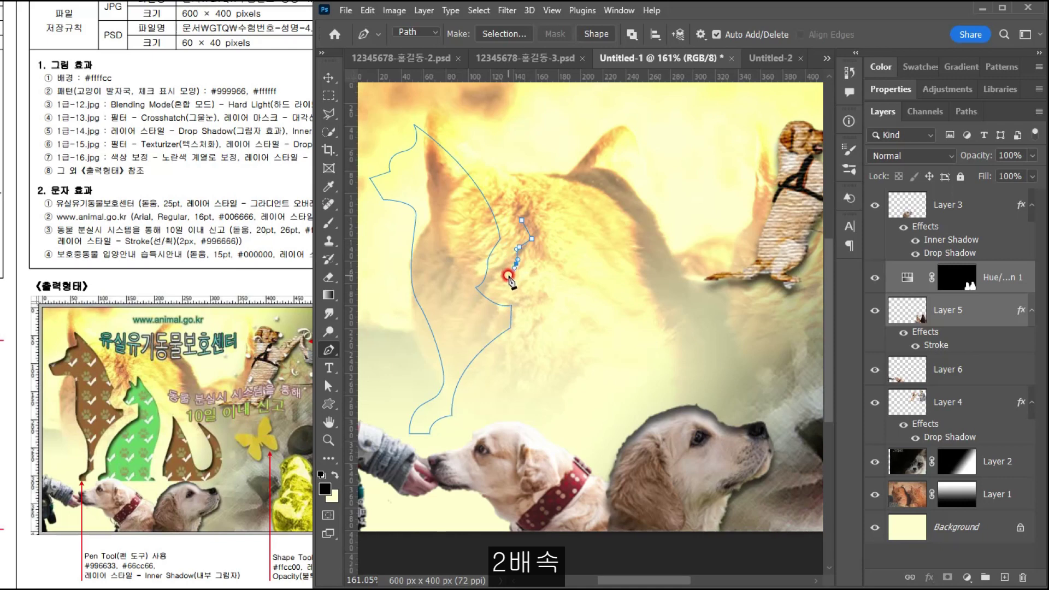
# - Continue the cat path around the chin and down the chest and front leg to the paw
pyautogui.click(515, 277)
pyautogui.click(526, 286)
pyautogui.click(537, 285)
pyautogui.click(550, 277)
pyautogui.click(552, 326)
pyautogui.scroll(-3, 540, 319)
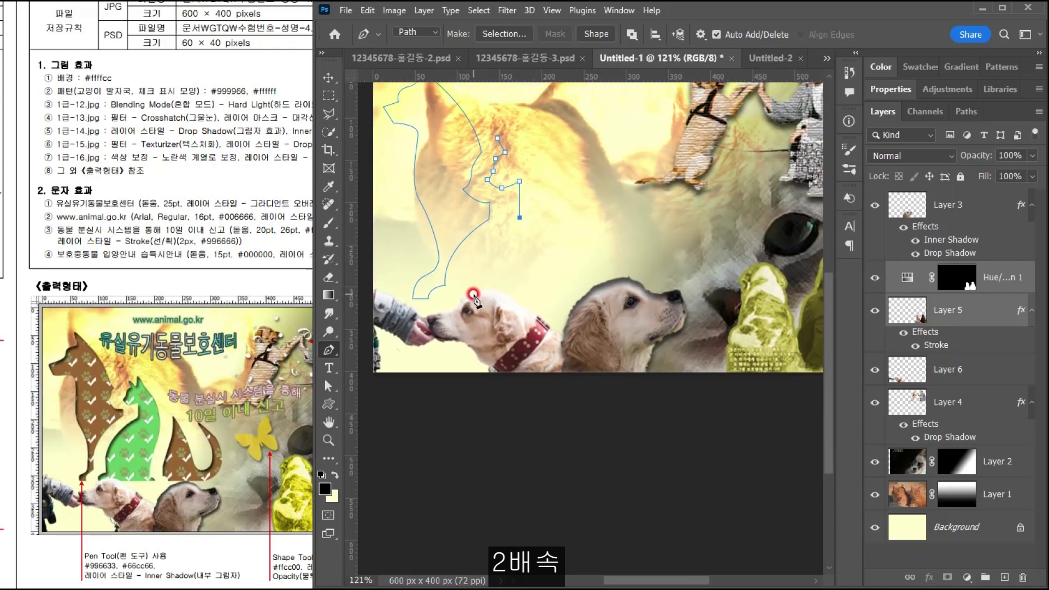
pyautogui.moveTo(476, 280); pyautogui.dragTo(476, 318)
pyautogui.hotkey('ctrl', 'z')
pyautogui.moveTo(467, 281); pyautogui.dragTo(455, 304)
pyautogui.keyDown('alt'); pyautogui.click(467, 281); pyautogui.keyUp('alt')
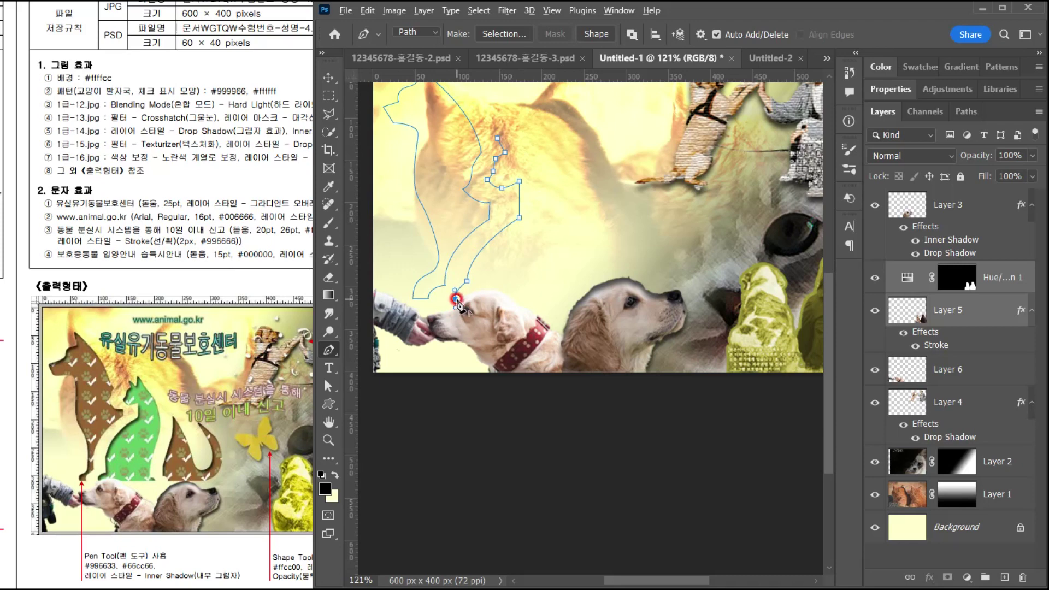
# - Trace the cat path's base along the paws, then up the curved back to close it at the ear tip
pyautogui.click(475, 286)
pyautogui.moveTo(494, 289); pyautogui.dragTo(506, 295)
pyautogui.click(567, 297)
pyautogui.hotkey('ctrl', 'z')
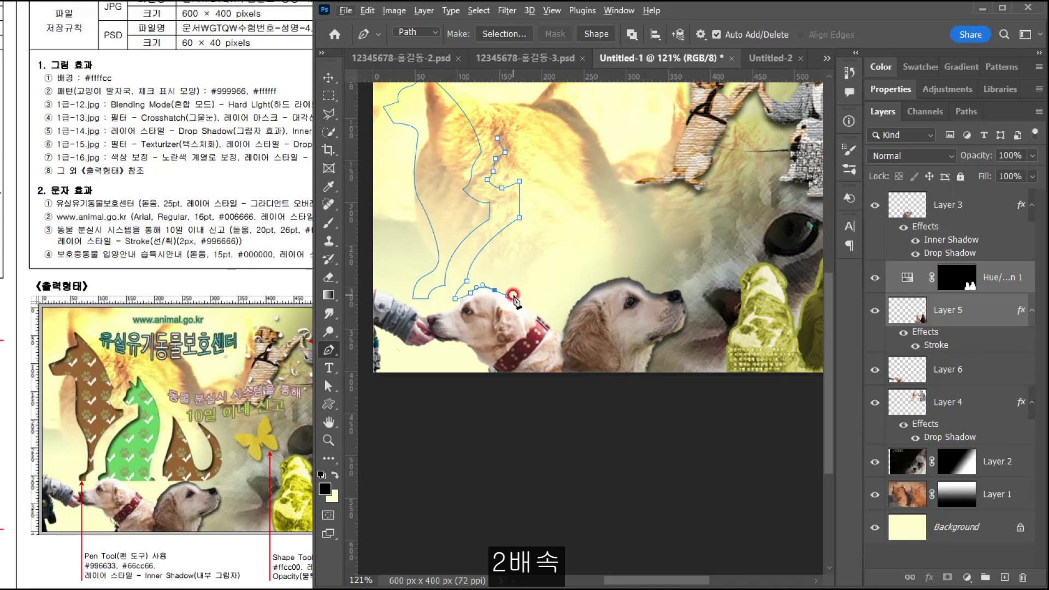
pyautogui.click(568, 293)
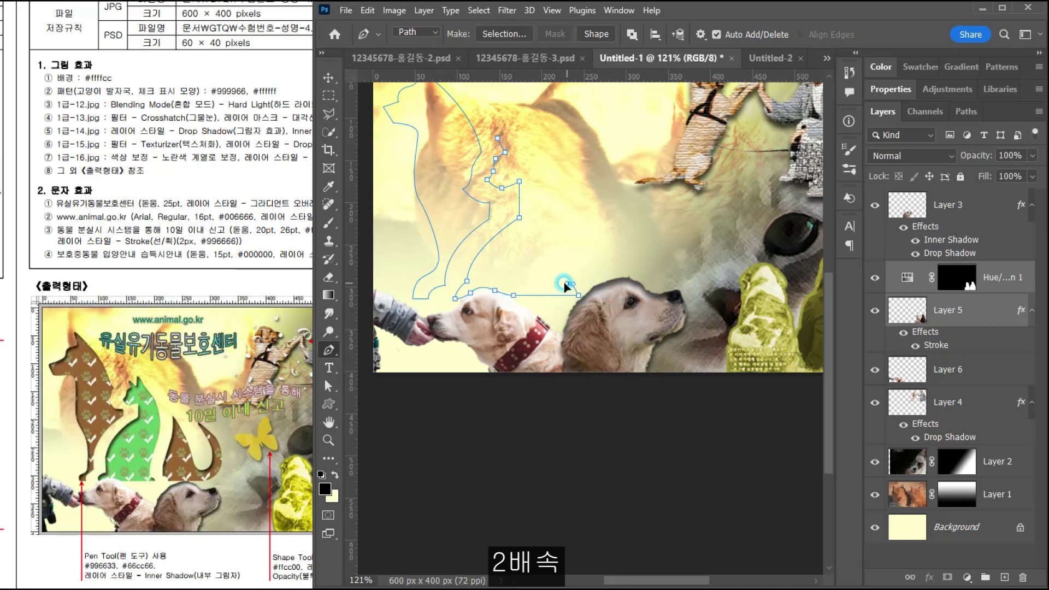
pyautogui.moveTo(588, 226); pyautogui.dragTo(547, 271)
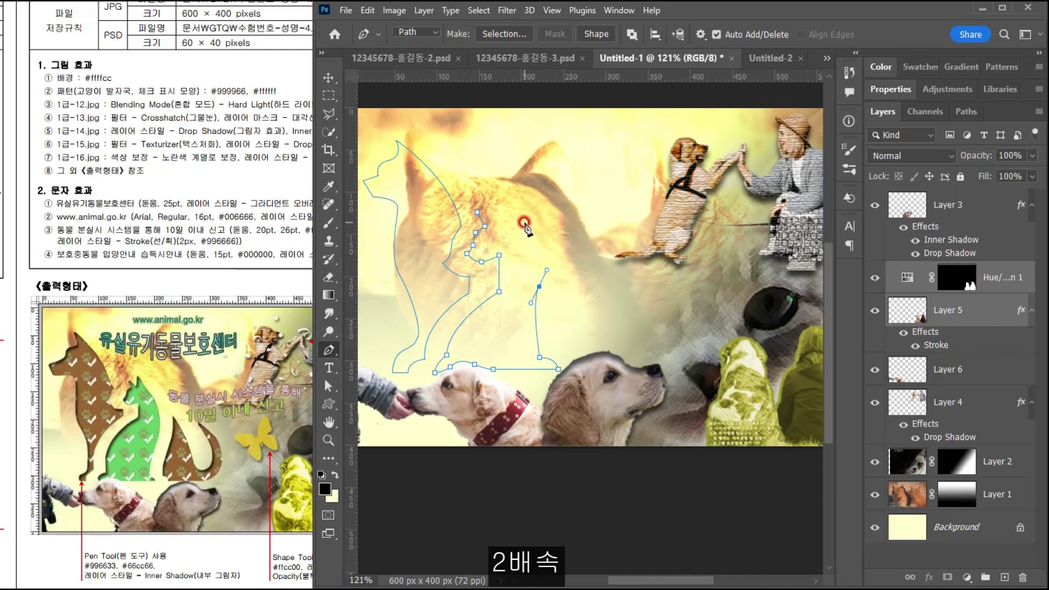
pyautogui.moveTo(511, 211); pyautogui.dragTo(469, 212)
# - Draw a closed path for the dog's hindquarters and upward-curving tail behind the cat silhouette
pyautogui.moveTo(559, 300); pyautogui.dragTo(530, 262)
pyautogui.click(527, 221)
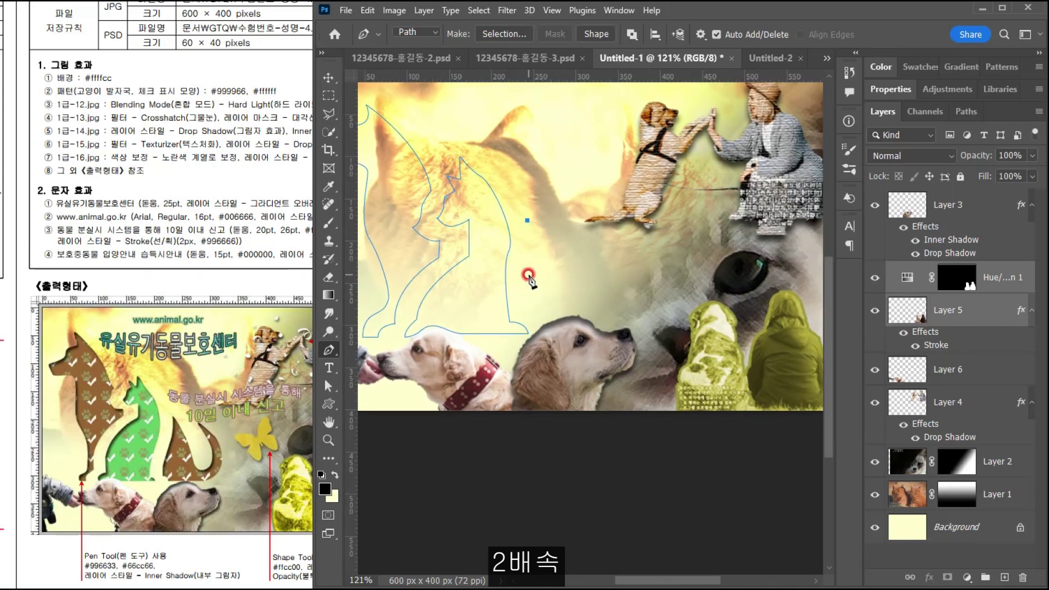
pyautogui.click(528, 274)
pyautogui.moveTo(529, 315); pyautogui.dragTo(539, 328)
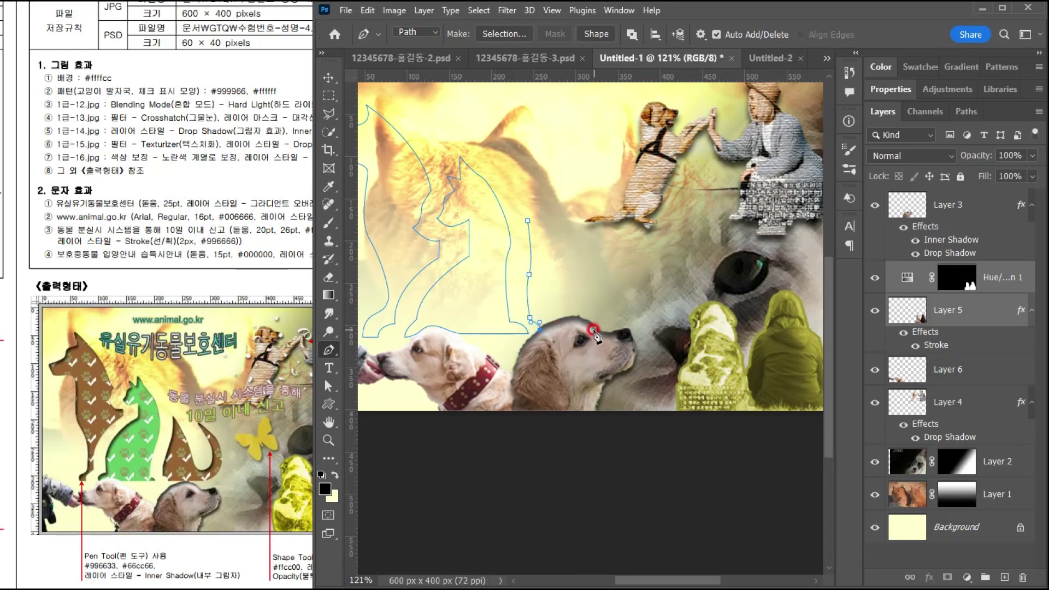
pyautogui.click(591, 329)
pyautogui.moveTo(613, 283); pyautogui.dragTo(592, 296)
pyautogui.click(578, 232)
pyautogui.click(579, 315)
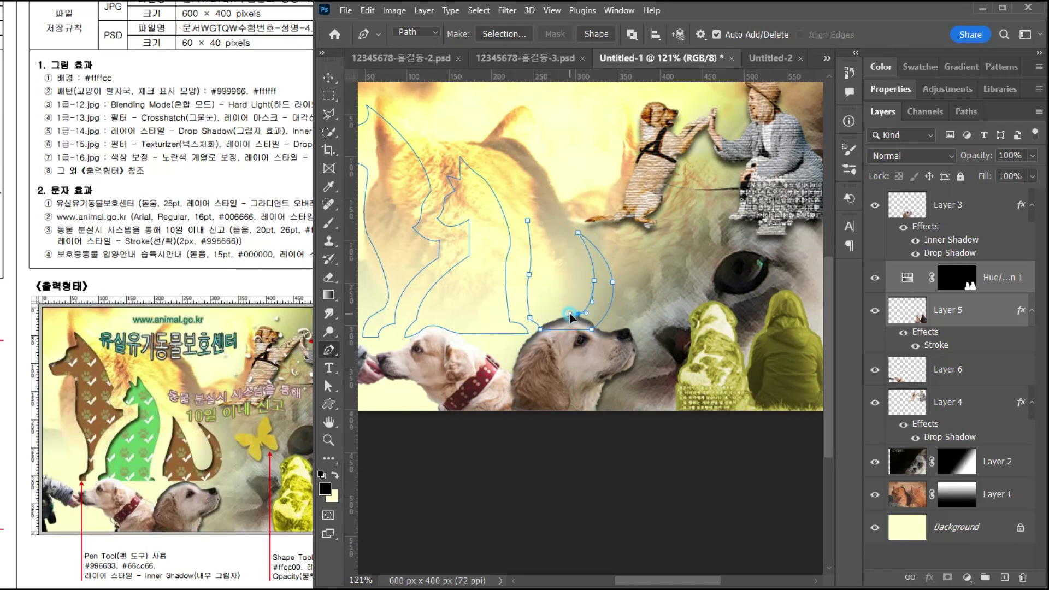
pyautogui.moveTo(527, 220); pyautogui.dragTo(498, 201)
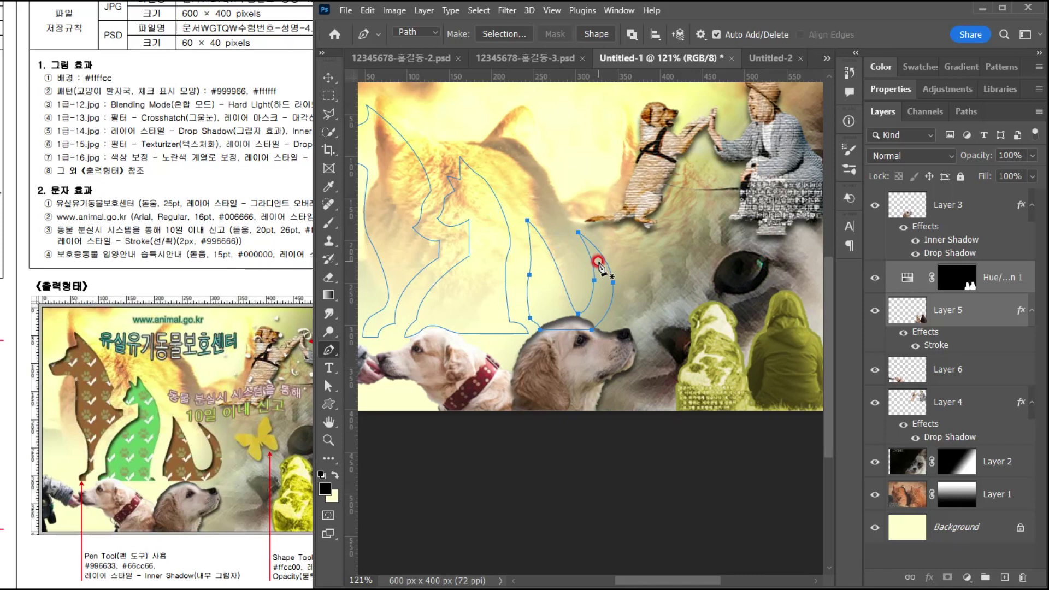
# - Select all the dog and cat silhouette paths together and shrink them slightly with Free Transform
pyautogui.keyDown('alt'); pyautogui.scroll(-2, 521, 310); pyautogui.keyUp('alt')
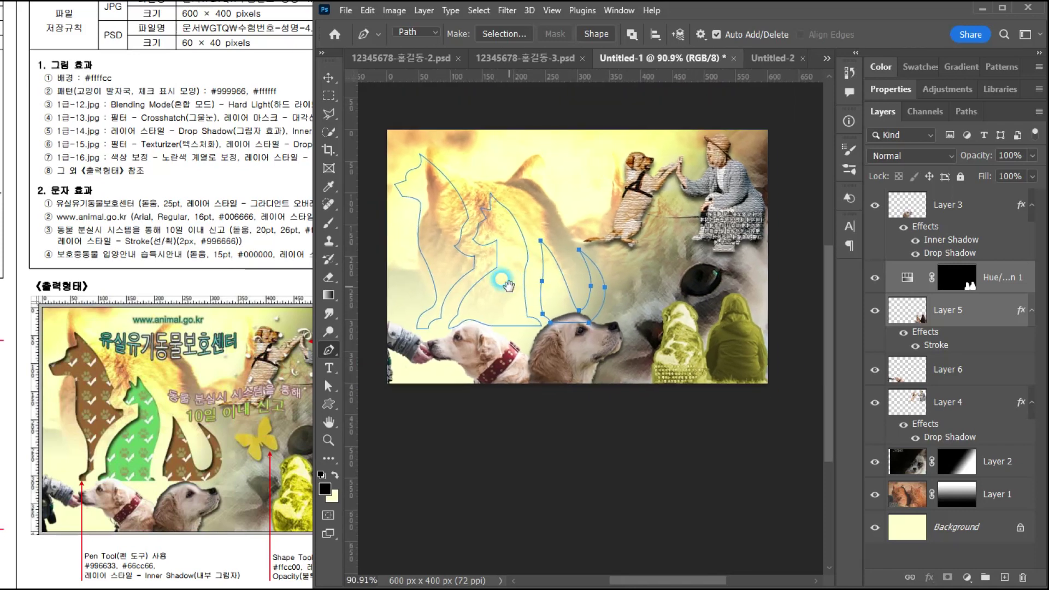
pyautogui.click(330, 386)
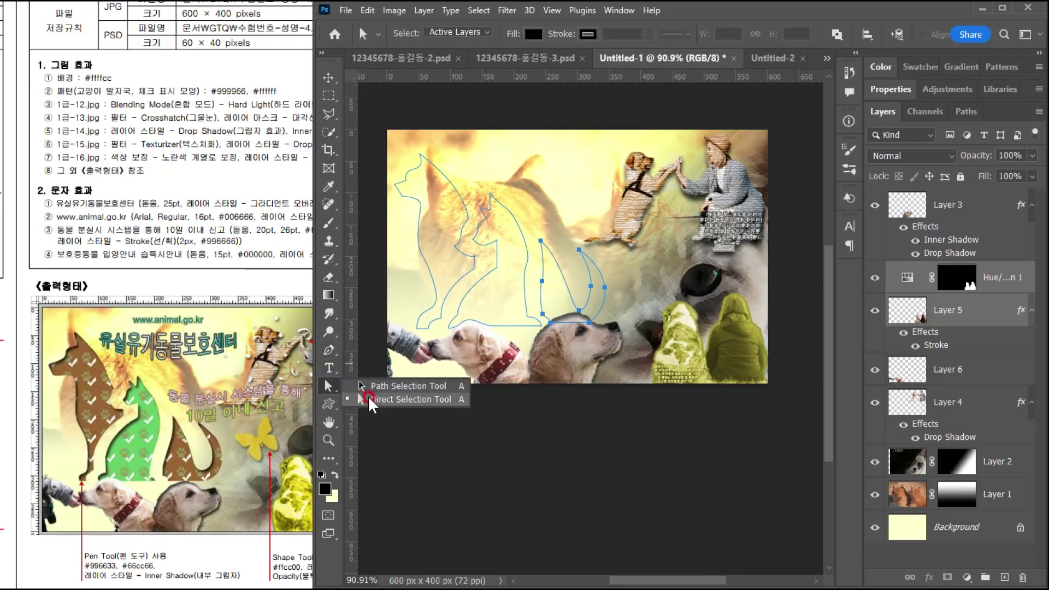
pyautogui.click(393, 400)
pyautogui.moveTo(381, 151); pyautogui.dragTo(596, 323)
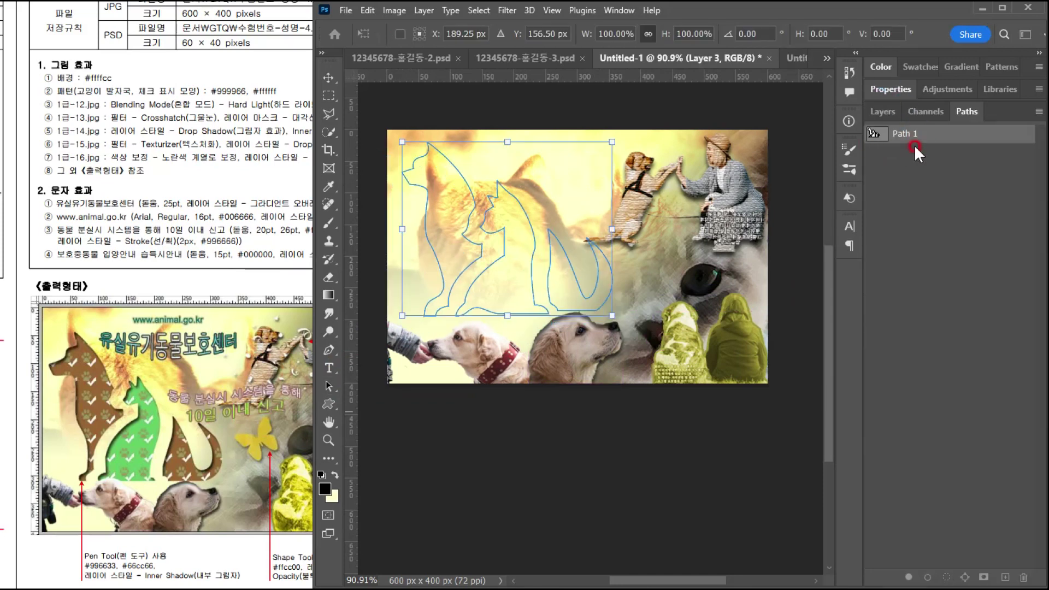
pyautogui.click(897, 136)
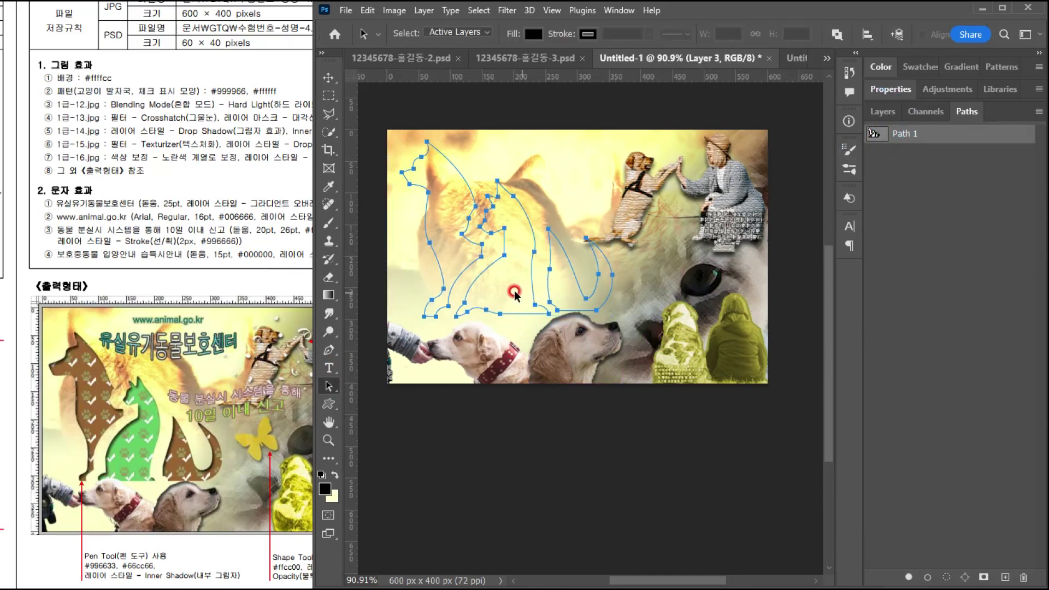
pyautogui.hotkey('ctrl', 't')
pyautogui.moveTo(612, 315); pyautogui.dragTo(608, 314)
pyautogui.press('Return')
pyautogui.press('a')
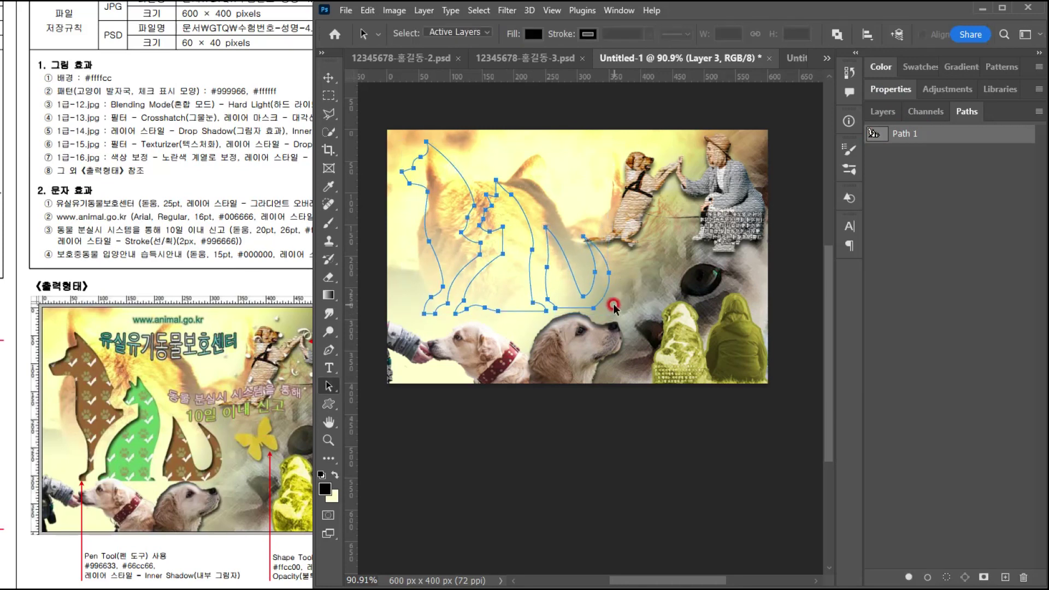
# - Scale the dog and cat paths down further and shift them toward the canvas's lower-left, with the dog's nose near the canvas edge
pyautogui.hotkey('ctrl', 't')
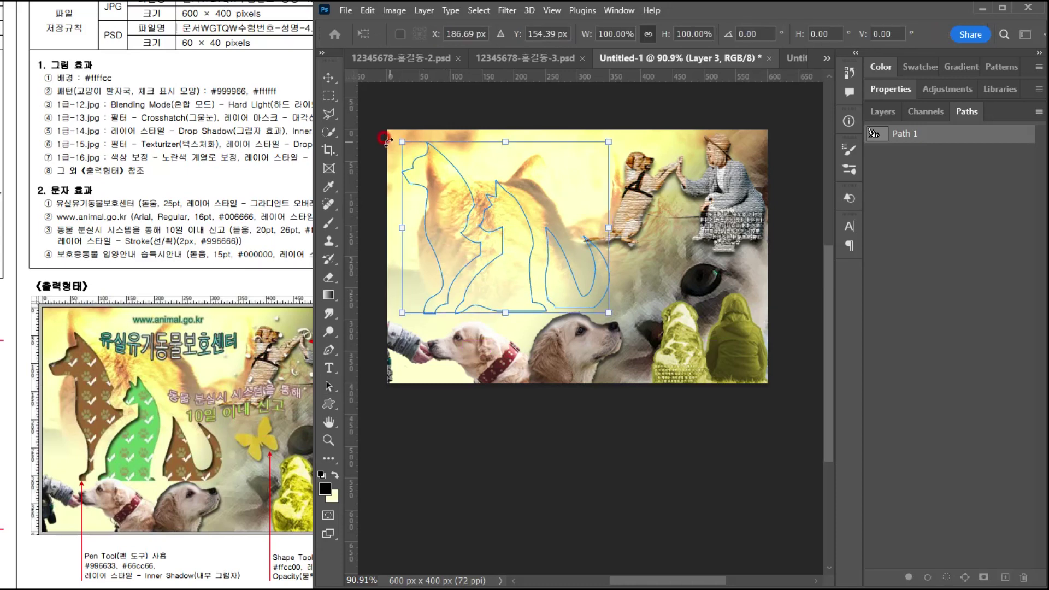
pyautogui.moveTo(402, 143); pyautogui.dragTo(413, 153)
pyautogui.moveTo(445, 199); pyautogui.dragTo(434, 203)
pyautogui.press('Return')
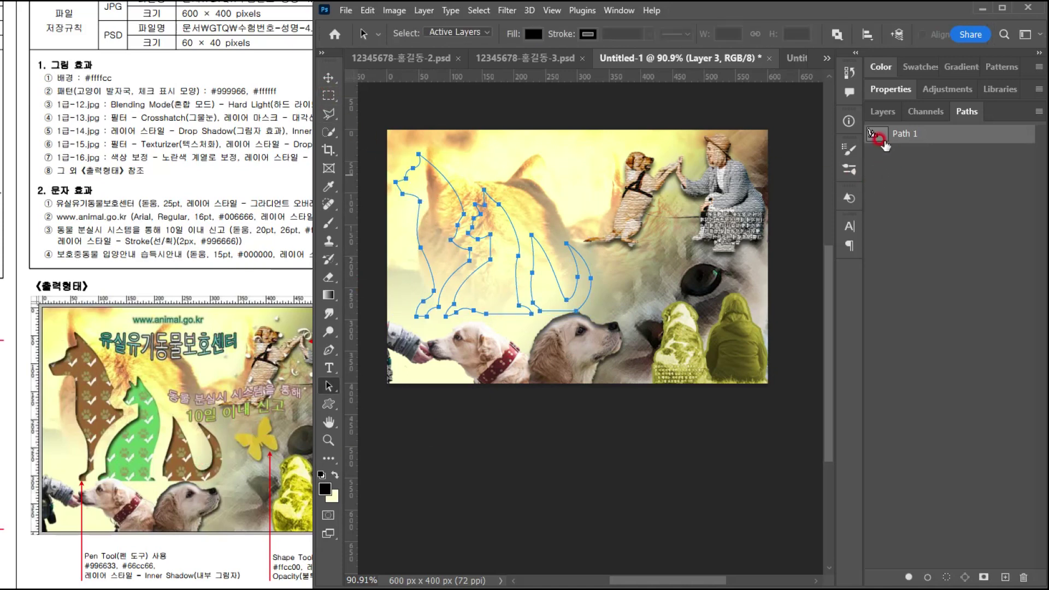
# - Select only the dog's body and tail paths and load them as a selection
pyautogui.click(331, 392)
pyautogui.click(363, 379)
pyautogui.click(429, 188)
pyautogui.click(429, 188)
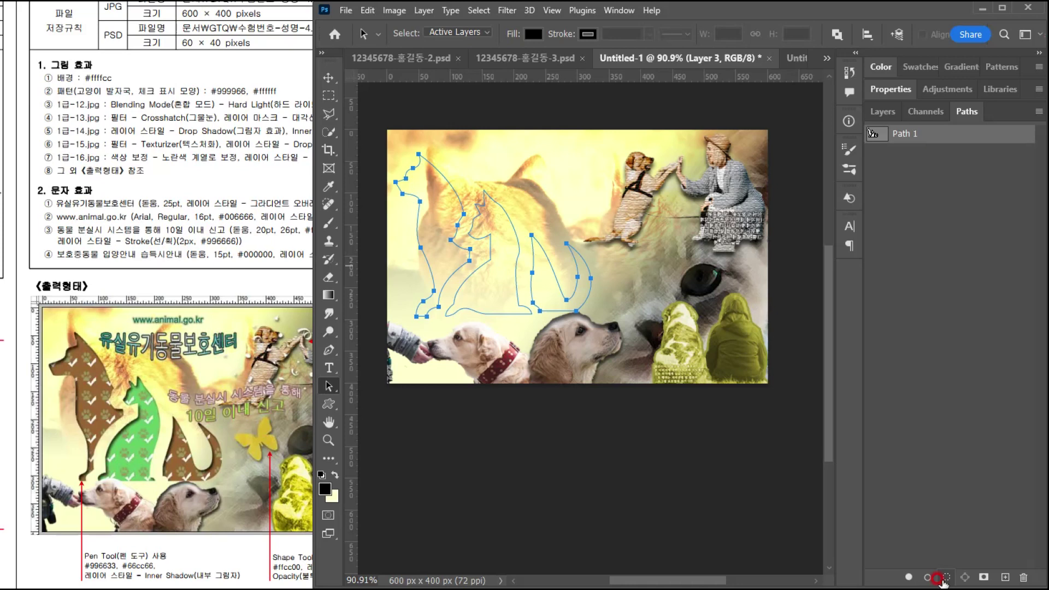
pyautogui.click(944, 579)
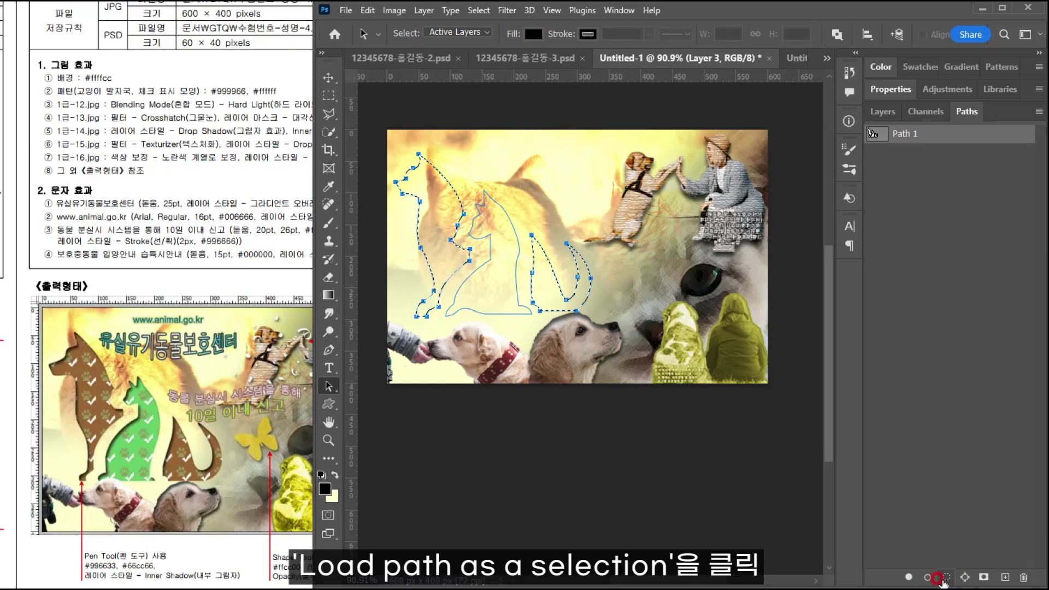
# - Create a new layer above the retriever layer and fill the dog selection with #996633
pyautogui.click(882, 111)
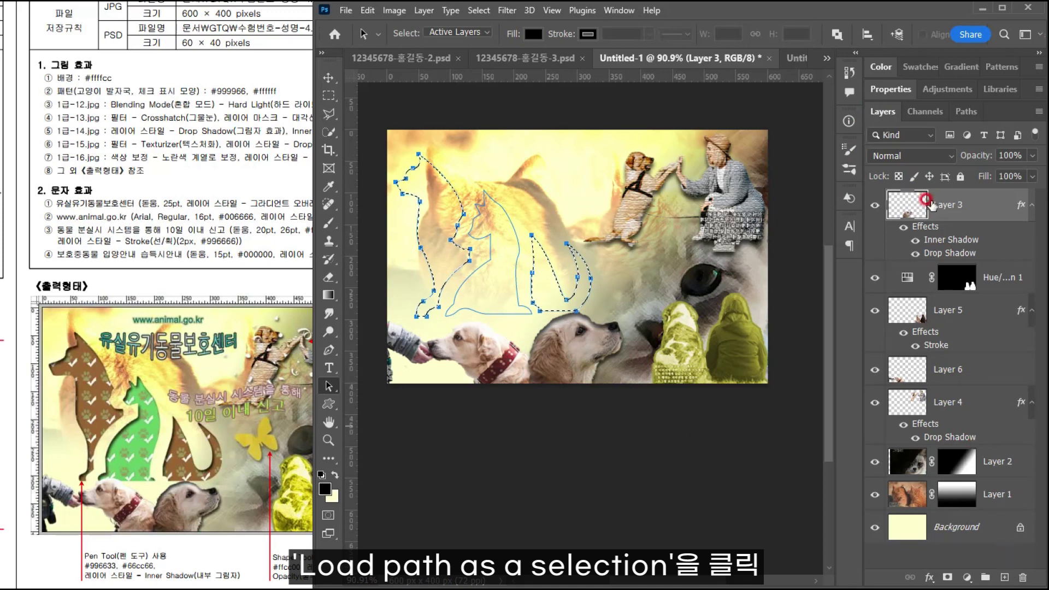
pyautogui.click(1004, 385)
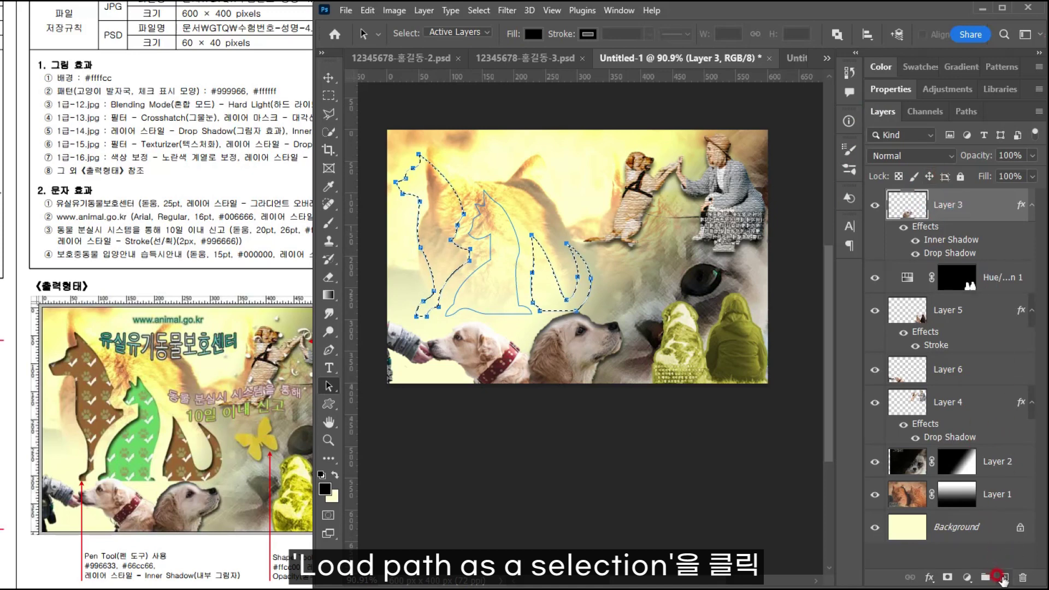
pyautogui.click(1004, 579)
pyautogui.click(911, 208)
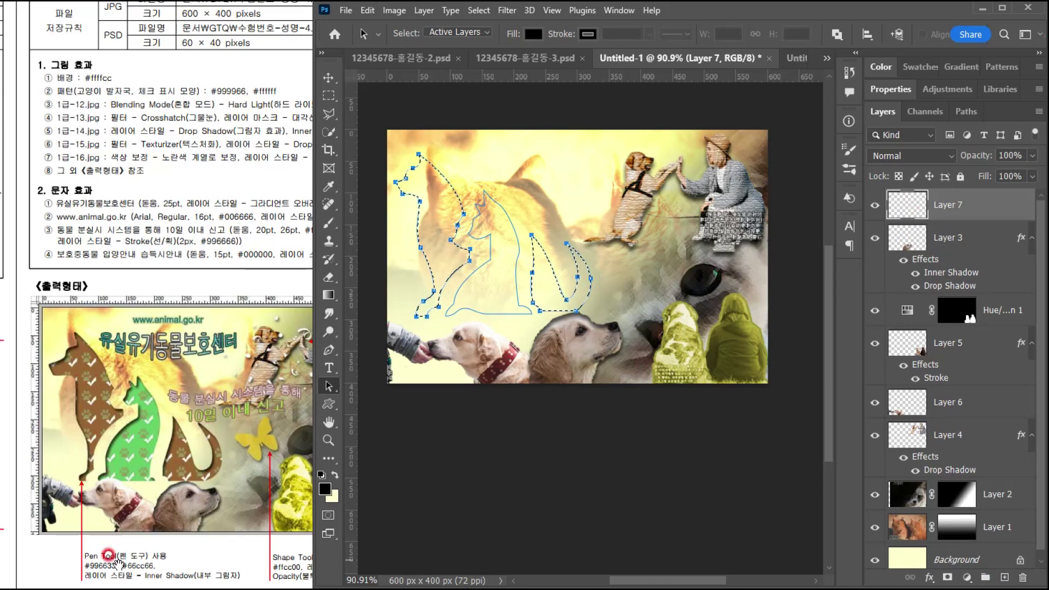
pyautogui.click(97, 560)
pyautogui.click(376, 400)
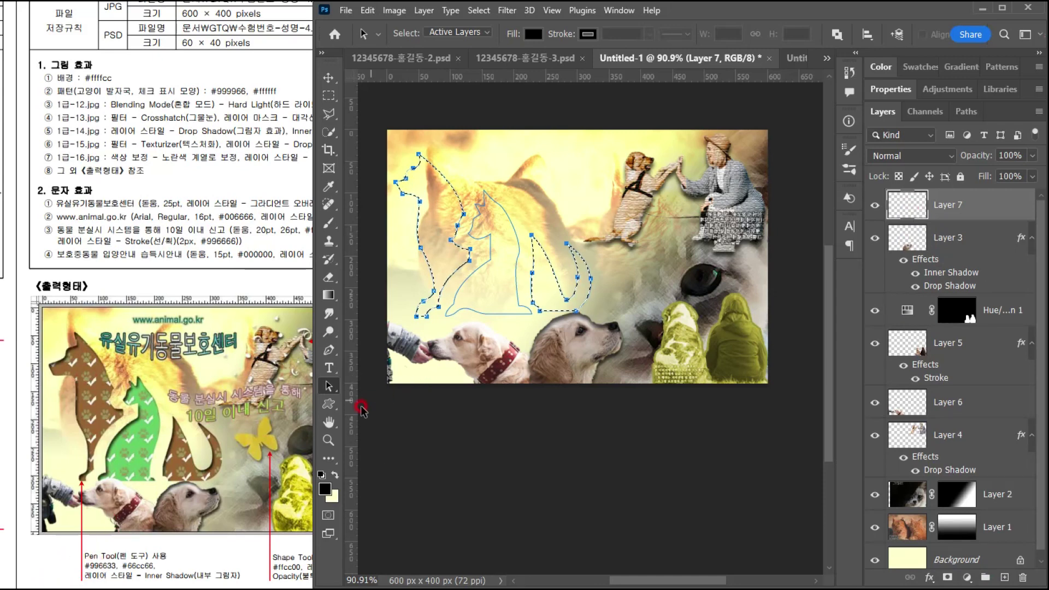
pyautogui.click(324, 489)
pyautogui.write('966633')
pyautogui.press('Return')
pyautogui.press('a')
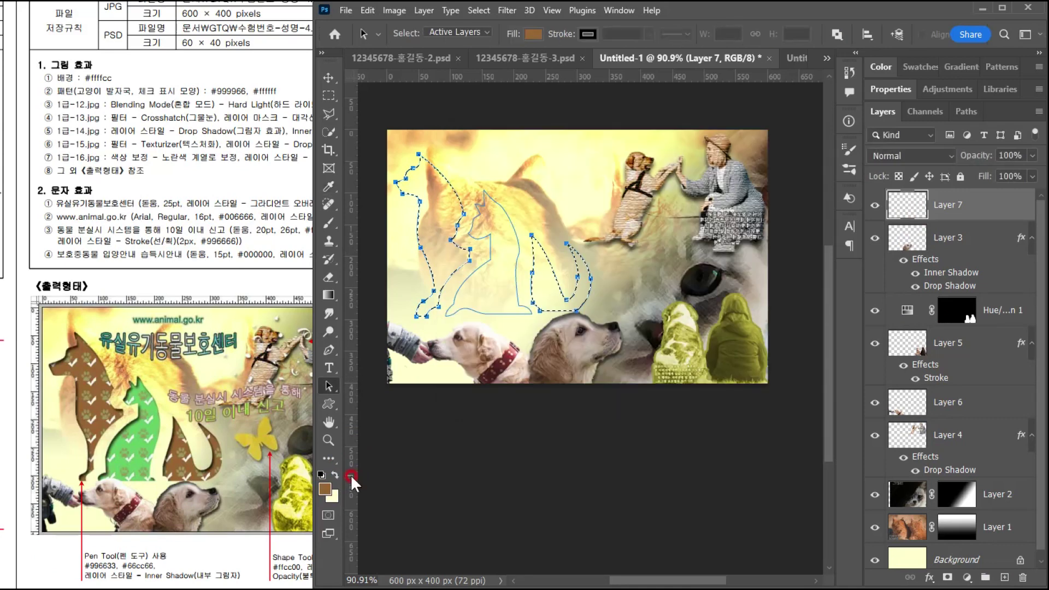
# - Add another new layer, set the foreground color to #66cc66, and undo the green fill of the dog selection
pyautogui.click(1004, 577)
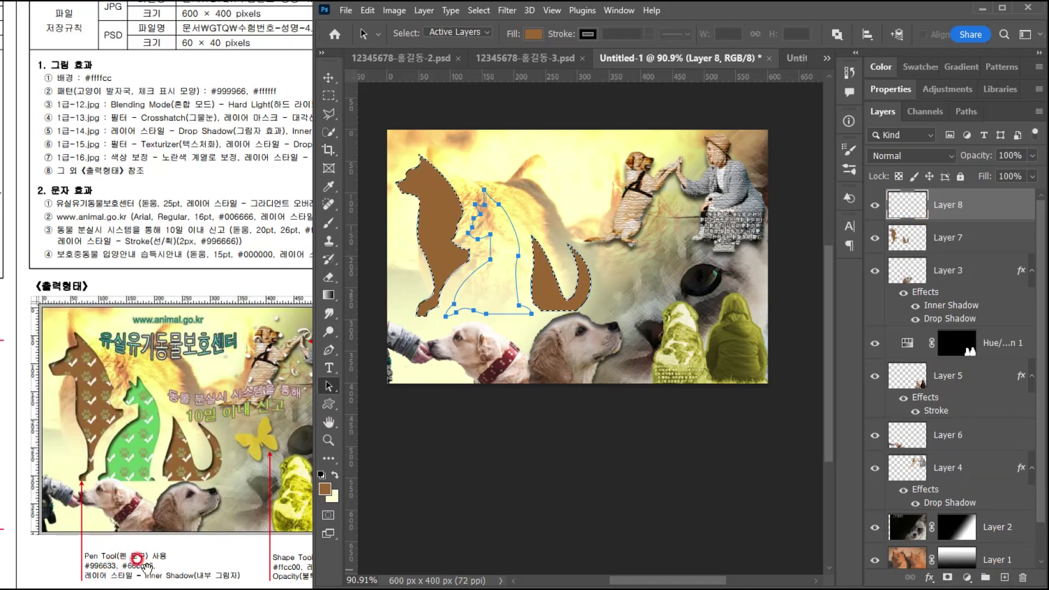
pyautogui.click(324, 487)
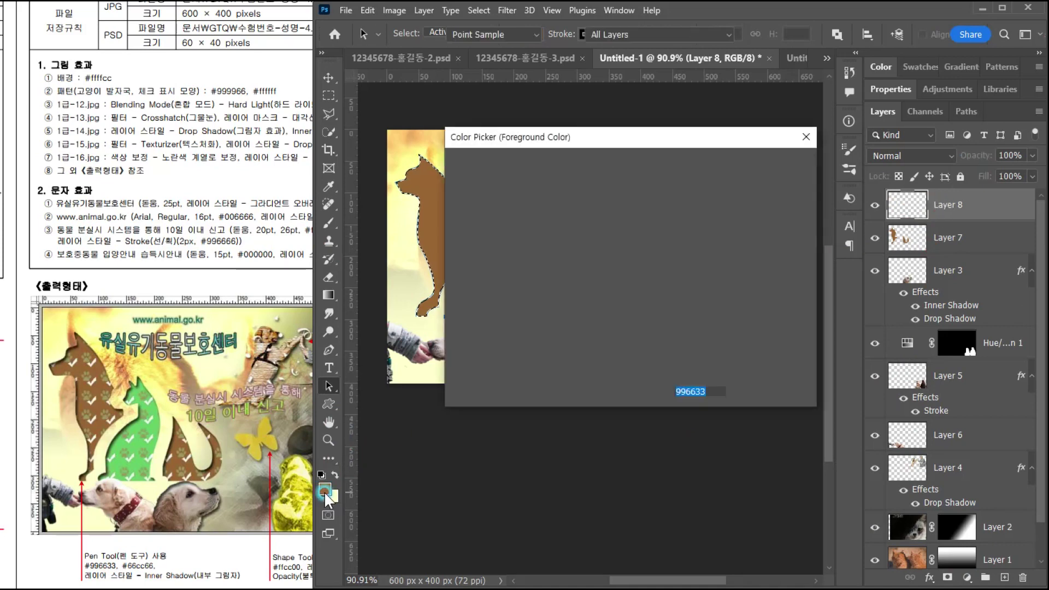
pyautogui.write('66cc66')
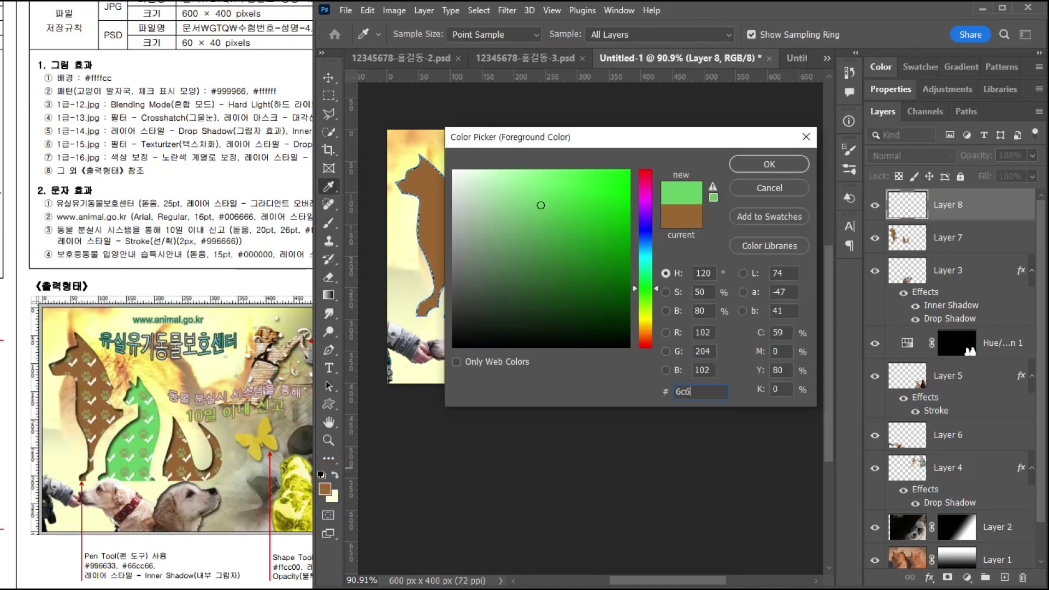
pyautogui.press('Return')
pyautogui.press('a')
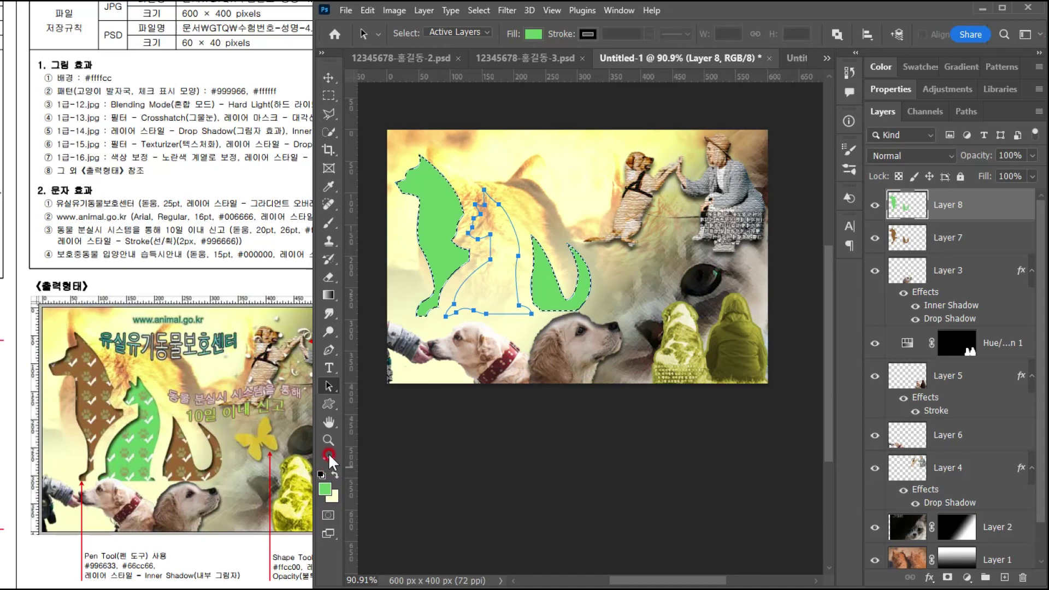
pyautogui.hotkey('ctrl', 'z')
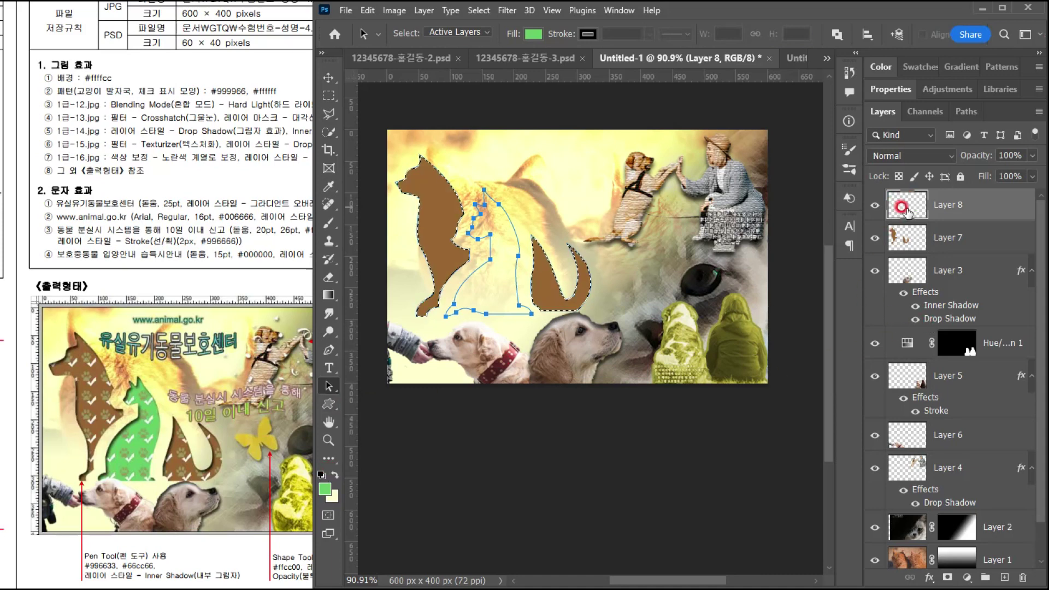
# - Load the cat path as a selection, fill it with the green foreground color on the new layer, and deselect
pyautogui.click(963, 112)
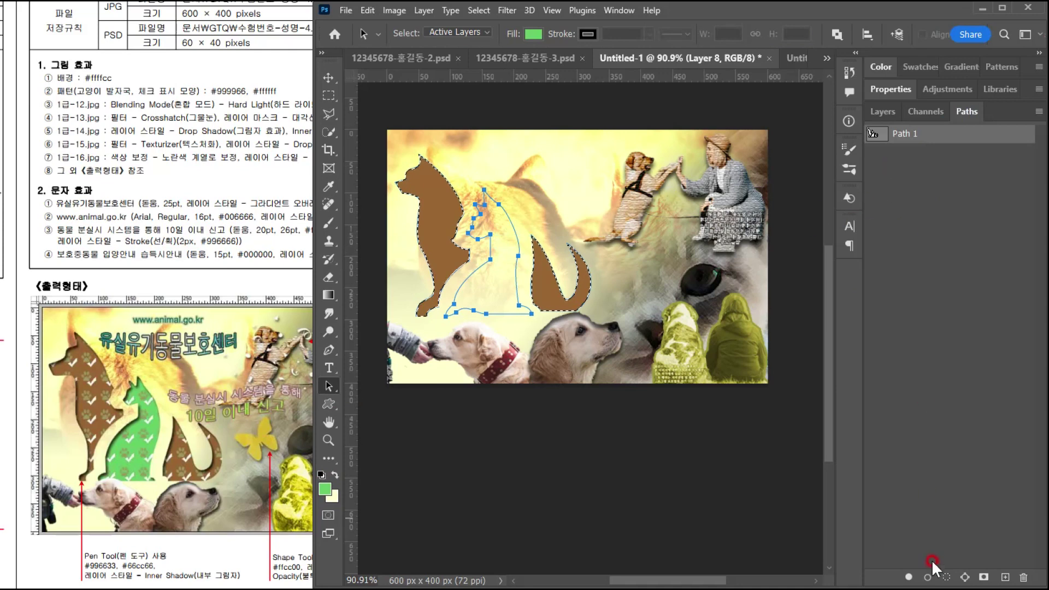
pyautogui.click(943, 577)
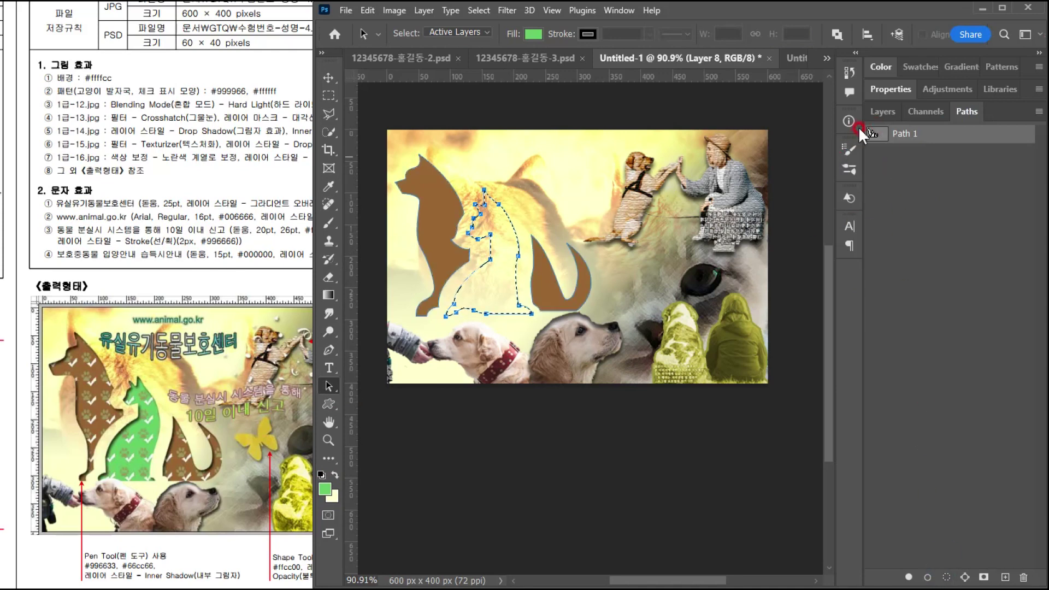
pyautogui.click(884, 113)
pyautogui.click(928, 203)
pyautogui.click(910, 203)
pyautogui.hotkey('alt', 'BackSpace')
pyautogui.hotkey('ctrl', 'd')
pyautogui.click(568, 310)
pyautogui.click(462, 320)
pyautogui.click(671, 269)
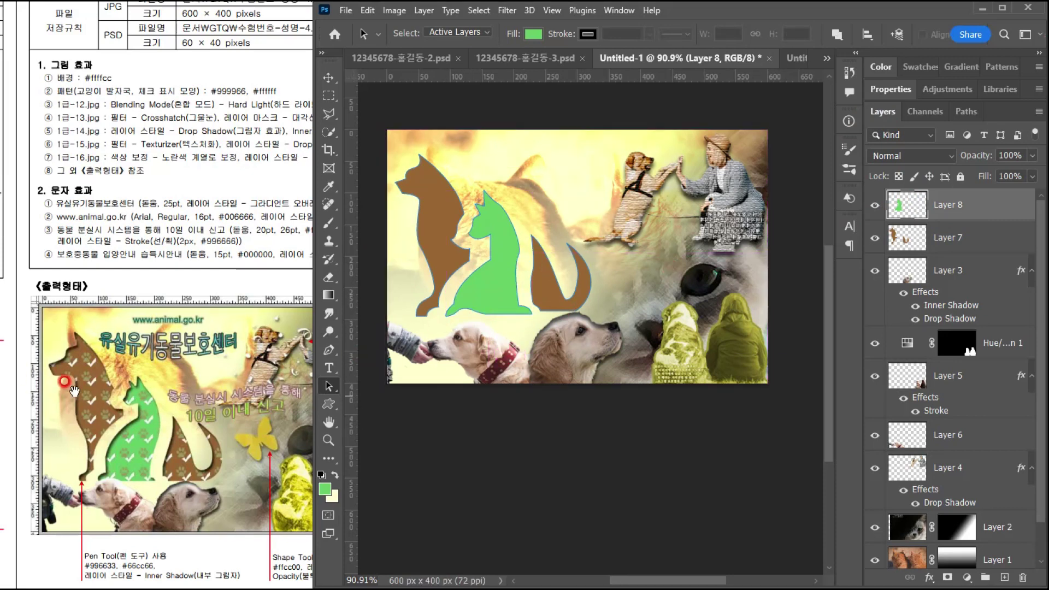
# - Enable a Pattern Overlay on the cat silhouette layer with Gradient Overlay off, keeping the silhouettes in view beside the dialog
pyautogui.click(63, 400)
pyautogui.click(182, 422)
pyautogui.click(971, 209)
pyautogui.doubleClick(986, 209)
pyautogui.click(369, 381)
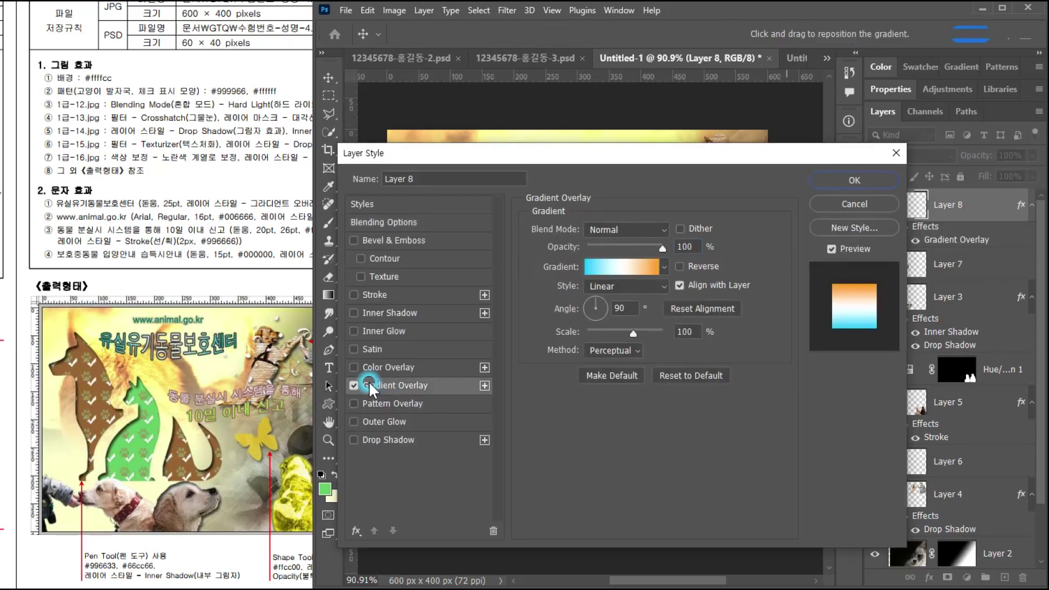
pyautogui.click(372, 403)
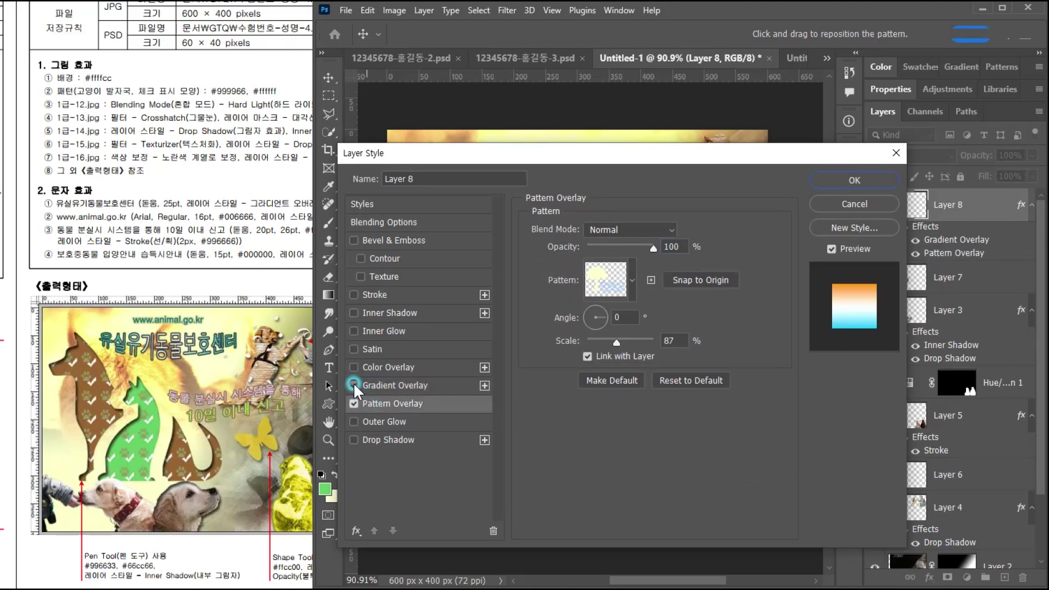
pyautogui.click(353, 384)
pyautogui.click(375, 405)
pyautogui.moveTo(421, 154); pyautogui.dragTo(709, 141)
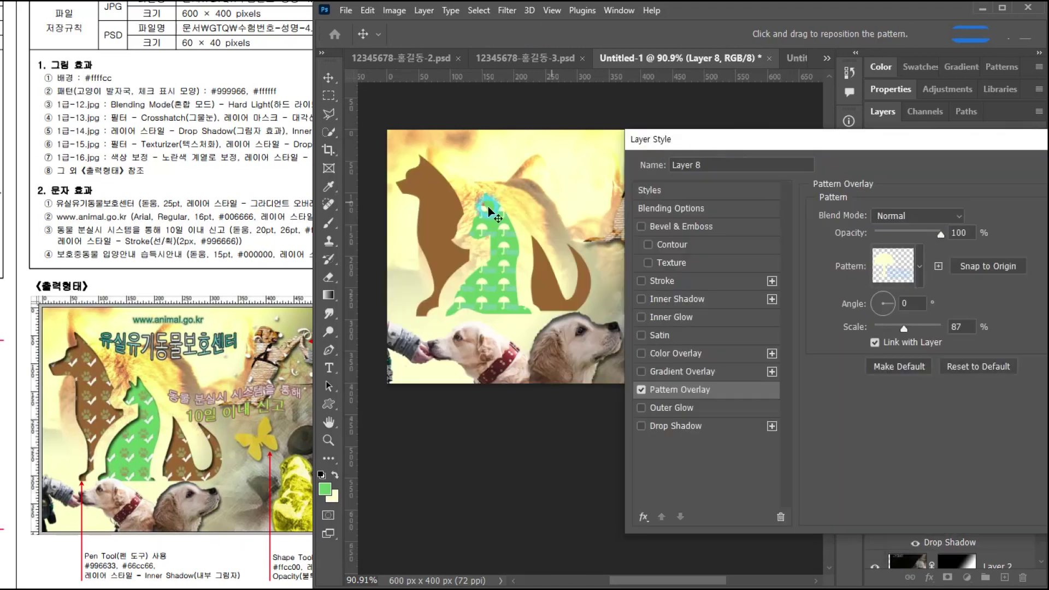
# - Choose the paw-print and check-mark pattern for the cat's overlay and apply the layer style
pyautogui.click(920, 266)
pyautogui.scroll(-1, 879, 377)
pyautogui.click(824, 395)
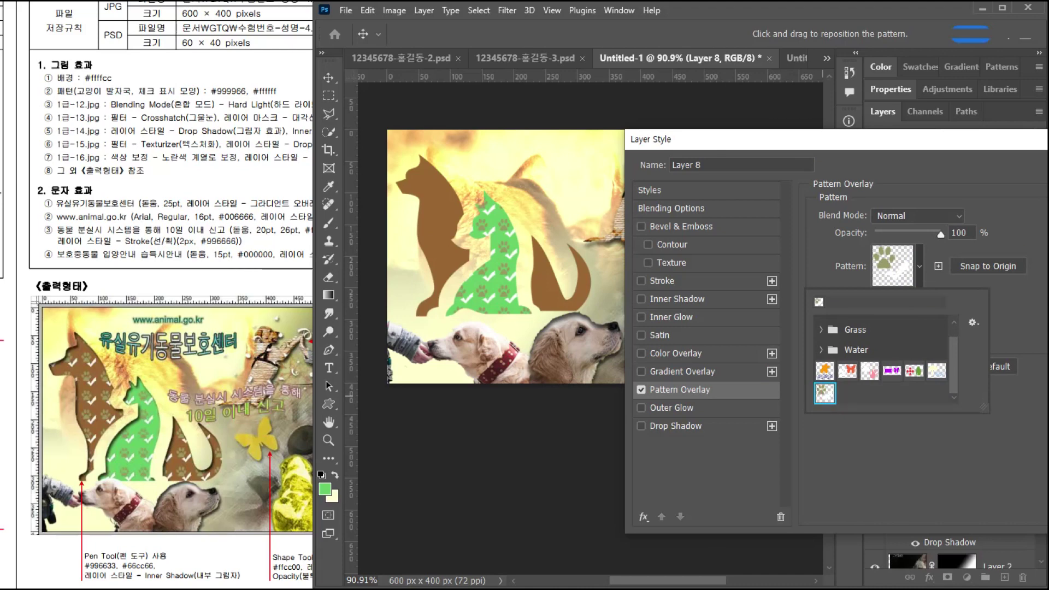
pyautogui.press('Return')
# - Apply the paw-and-check Pattern Overlay and an Inner Shadow to the brown dog silhouette layer
pyautogui.click(932, 236)
pyautogui.doubleClick(962, 268)
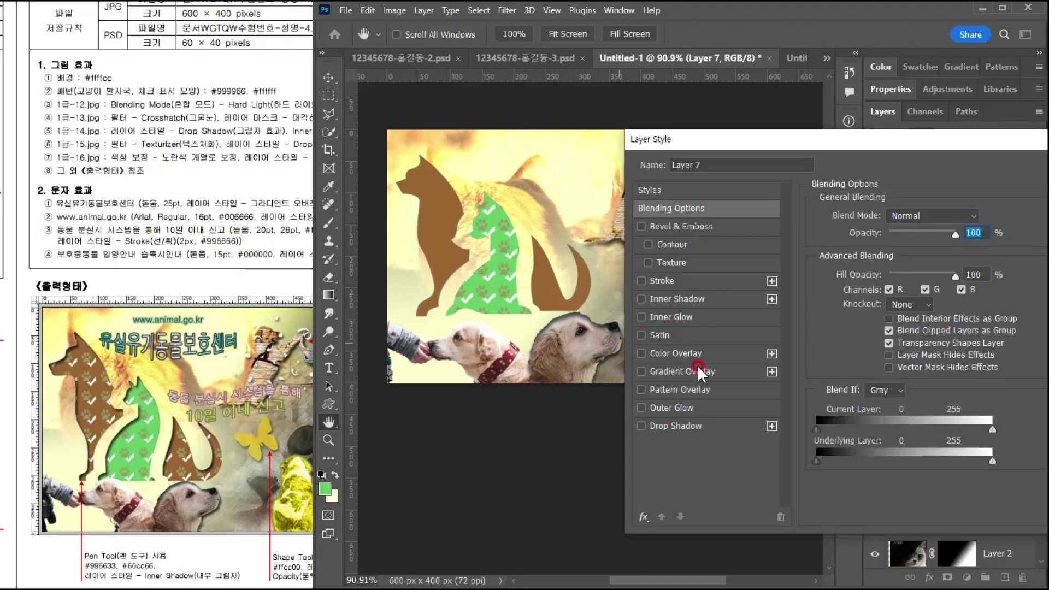
pyautogui.click(700, 388)
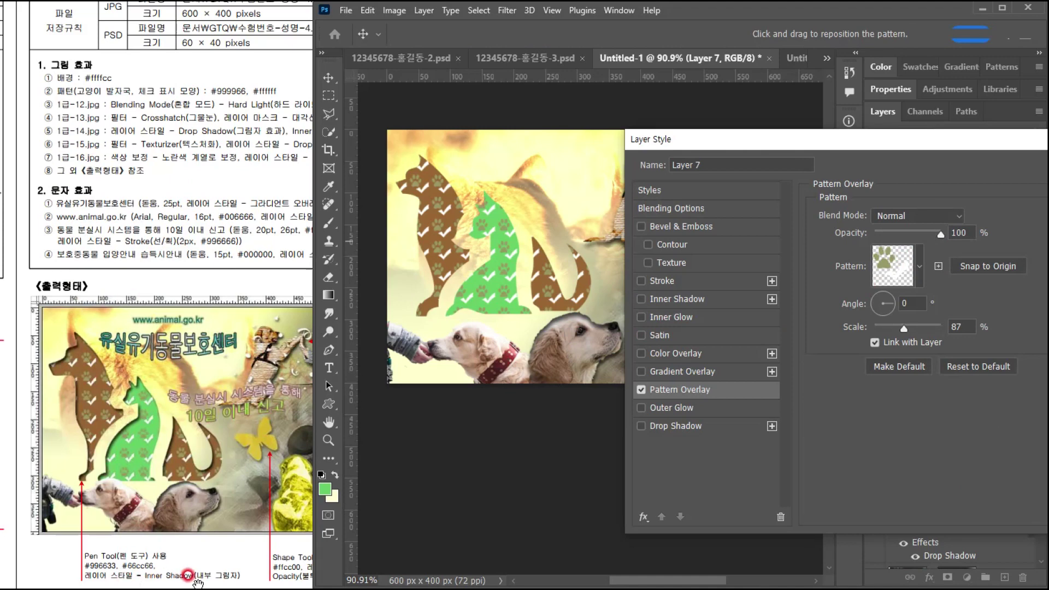
pyautogui.click(712, 299)
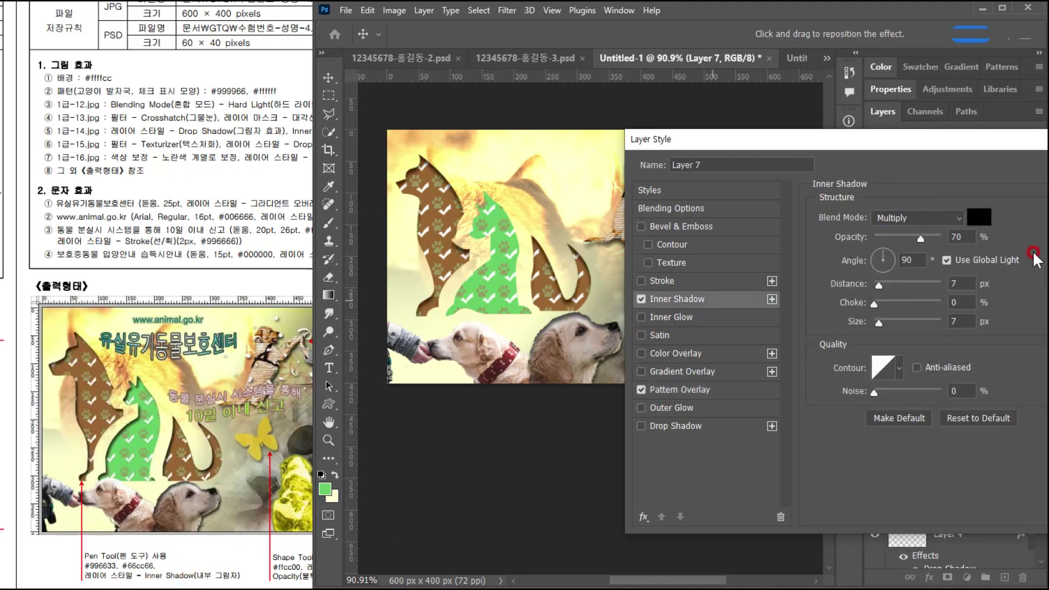
pyautogui.press('Return')
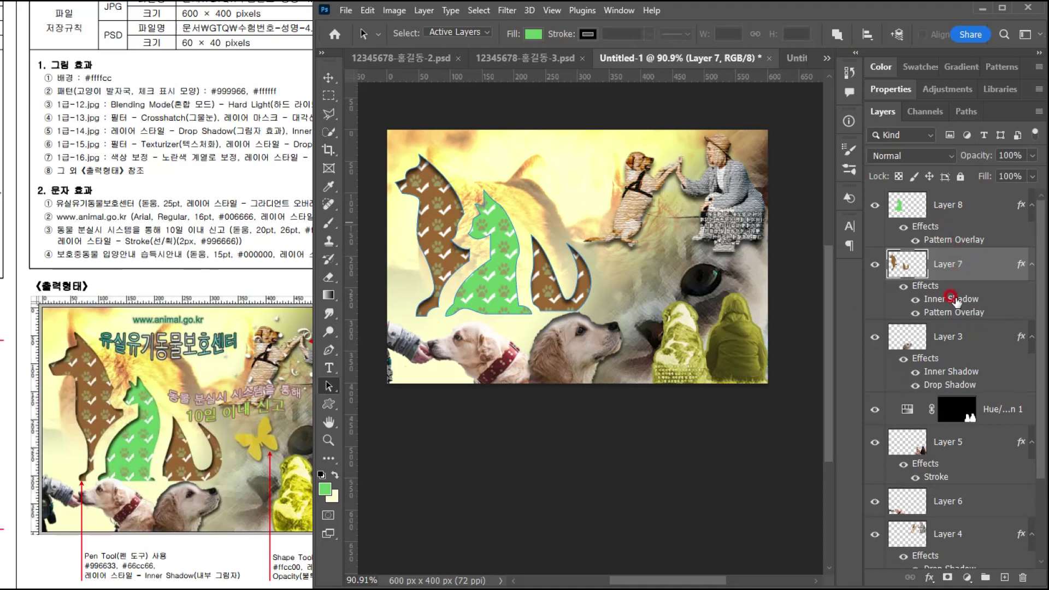
# - Copy the dog layer's Inner Shadow to the green cat layer and check both silhouettes up close
pyautogui.moveTo(954, 300); pyautogui.dragTo(971, 211)
pyautogui.click(948, 240)
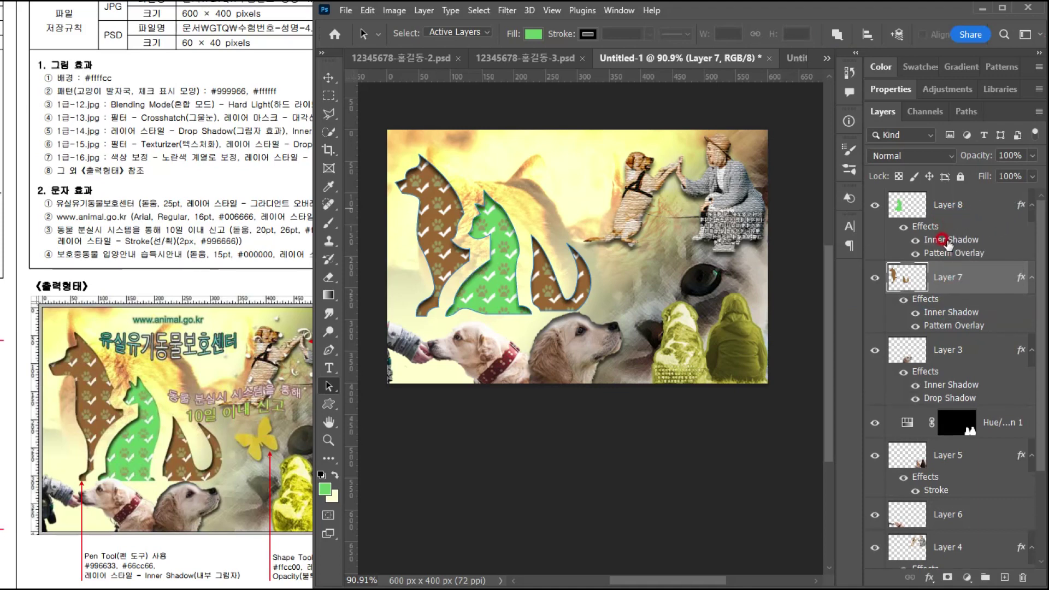
pyautogui.moveTo(942, 248)
pyautogui.mouseDown()
pyautogui.moveTo(437, 201)
pyautogui.moveTo(509, 335)
pyautogui.moveTo(481, 276)
pyautogui.moveTo(561, 220)
pyautogui.moveTo(495, 249)
pyautogui.moveTo(689, 358)
pyautogui.moveTo(624, 306)
pyautogui.moveTo(504, 240)
pyautogui.mouseUp()
pyautogui.moveTo(858, 334); pyautogui.dragTo(412, 192)
pyautogui.scroll(5, 413, 187)
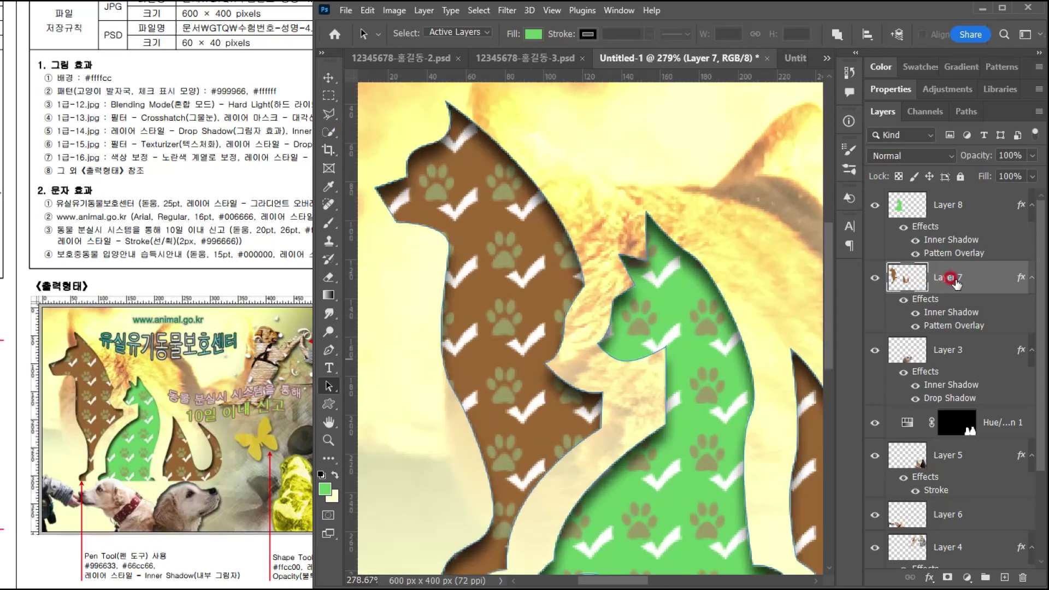
pyautogui.scroll(-5, 446, 218)
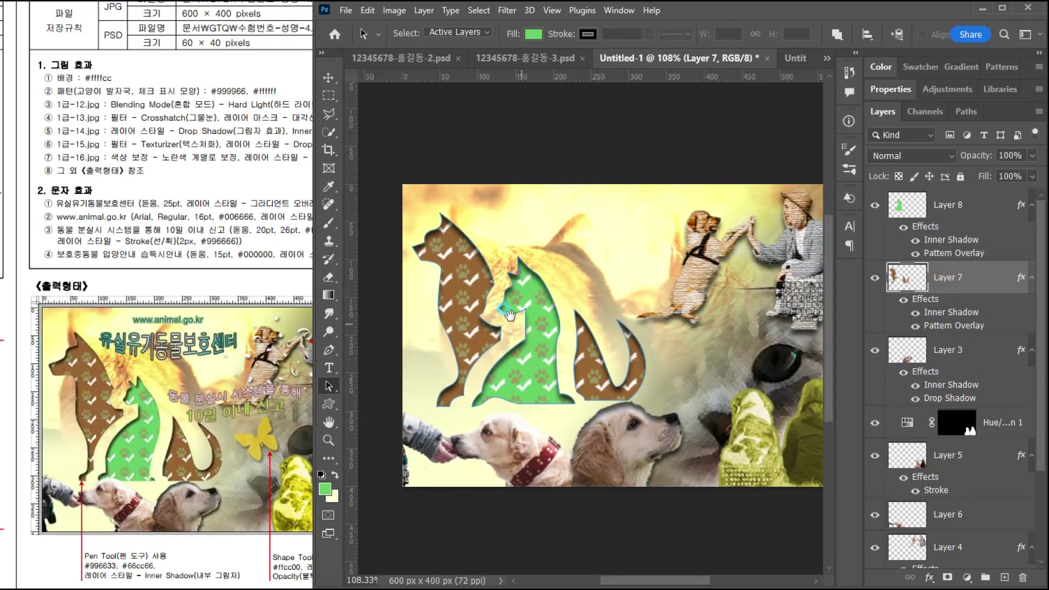
pyautogui.moveTo(488, 312); pyautogui.dragTo(489, 313)
# - Choose the butterfly from the Nature legacy shapes for the Custom Shape tool
pyautogui.click(162, 415)
pyautogui.moveTo(215, 404); pyautogui.dragTo(185, 397)
pyautogui.click(622, 348)
pyautogui.click(692, 73)
pyautogui.click(329, 403)
pyautogui.click(455, 30)
pyautogui.click(907, 33)
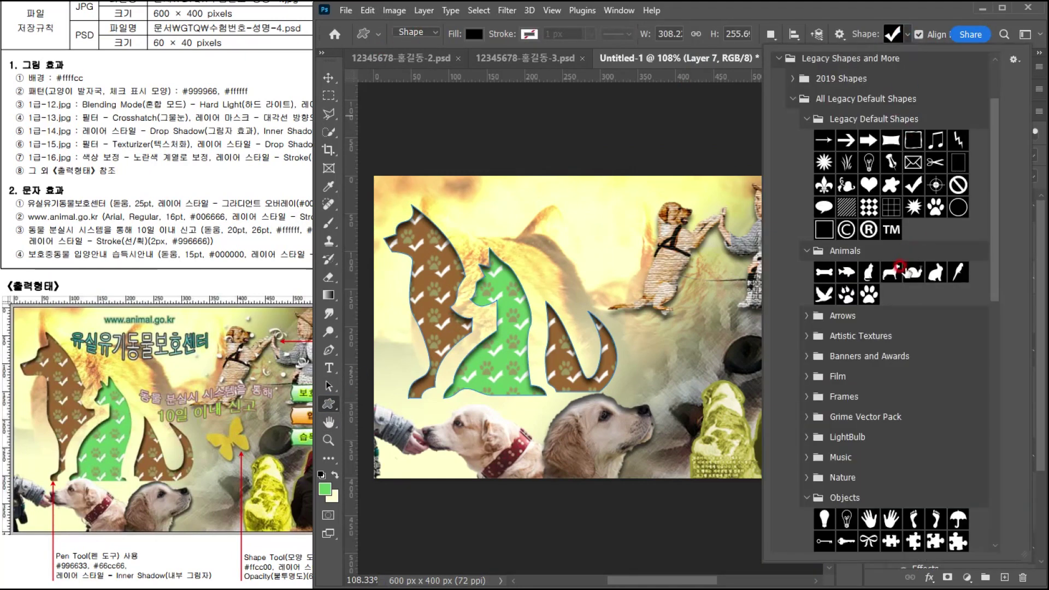
pyautogui.scroll(3, 906, 232)
pyautogui.scroll(-3, 906, 232)
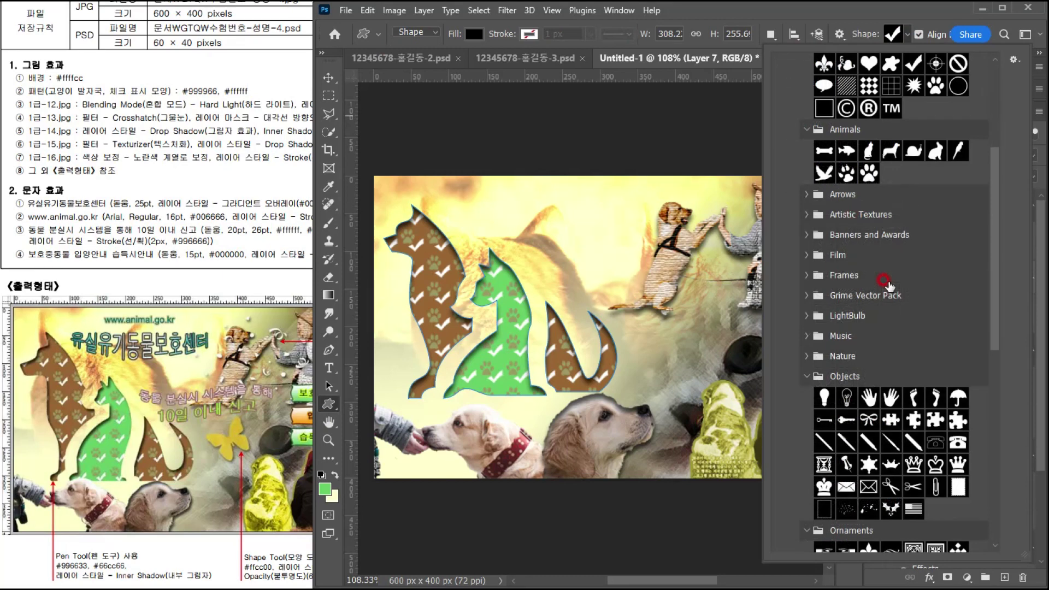
pyautogui.scroll(-1, 885, 282)
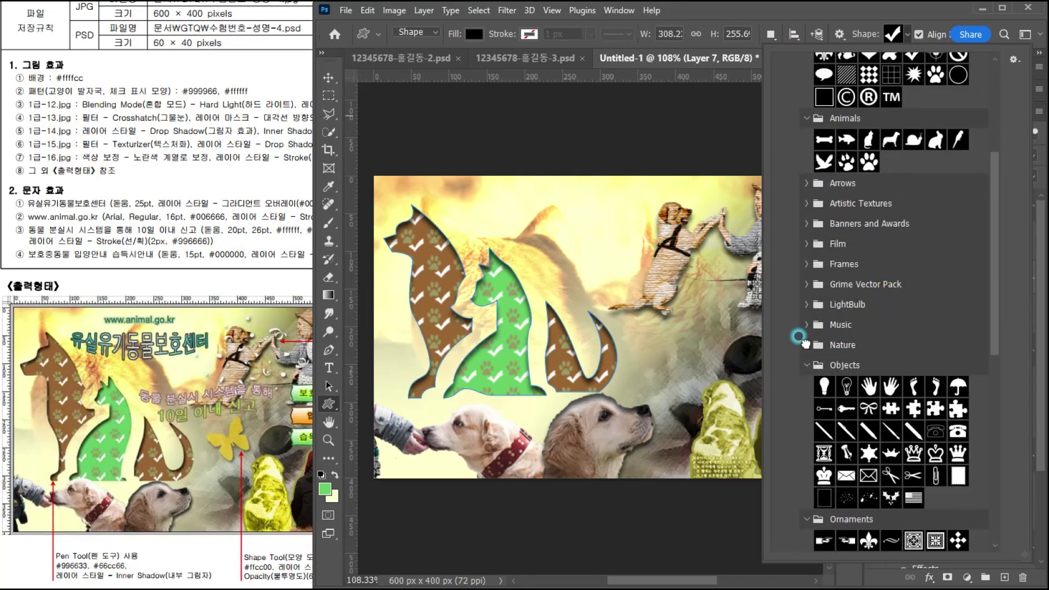
pyautogui.click(805, 344)
pyautogui.scroll(-1, 888, 328)
pyautogui.click(889, 322)
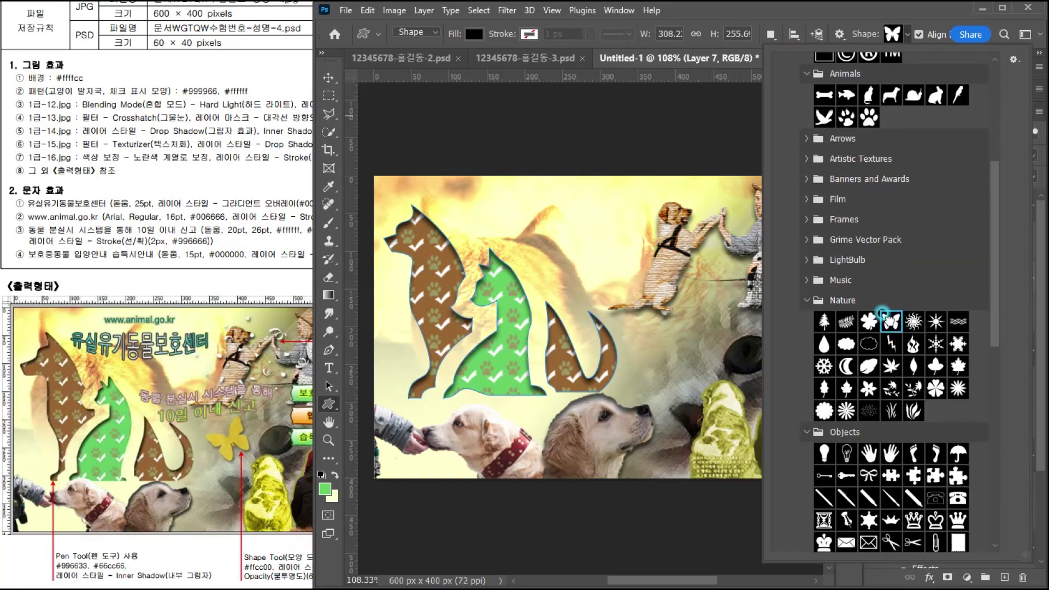
pyautogui.click(883, 317)
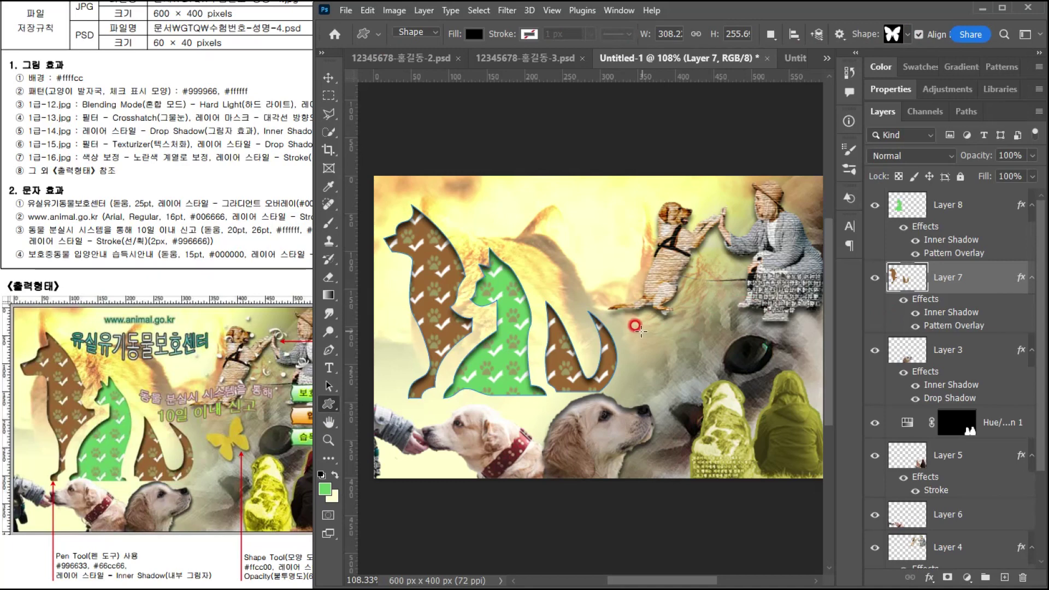
# - Draw a butterfly about 84 × 66 px between the brown dog silhouette's tail and the large eye, filled with #ffcc00
pyautogui.moveTo(639, 326); pyautogui.dragTo(701, 375)
pyautogui.moveTo(222, 513); pyautogui.dragTo(153, 545)
pyautogui.click(188, 556)
pyautogui.click(896, 519)
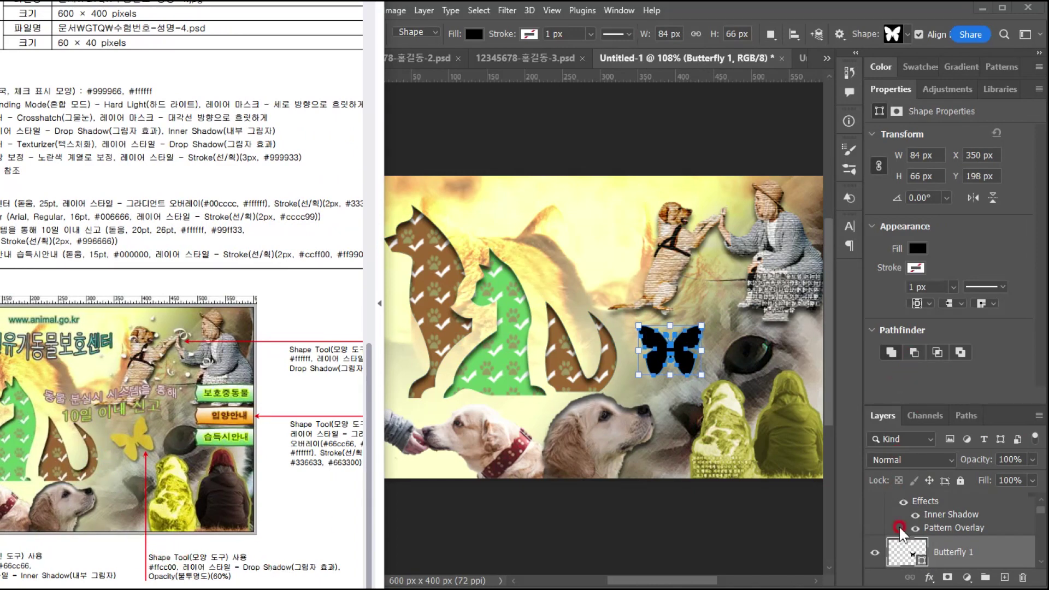
pyautogui.doubleClick(898, 243)
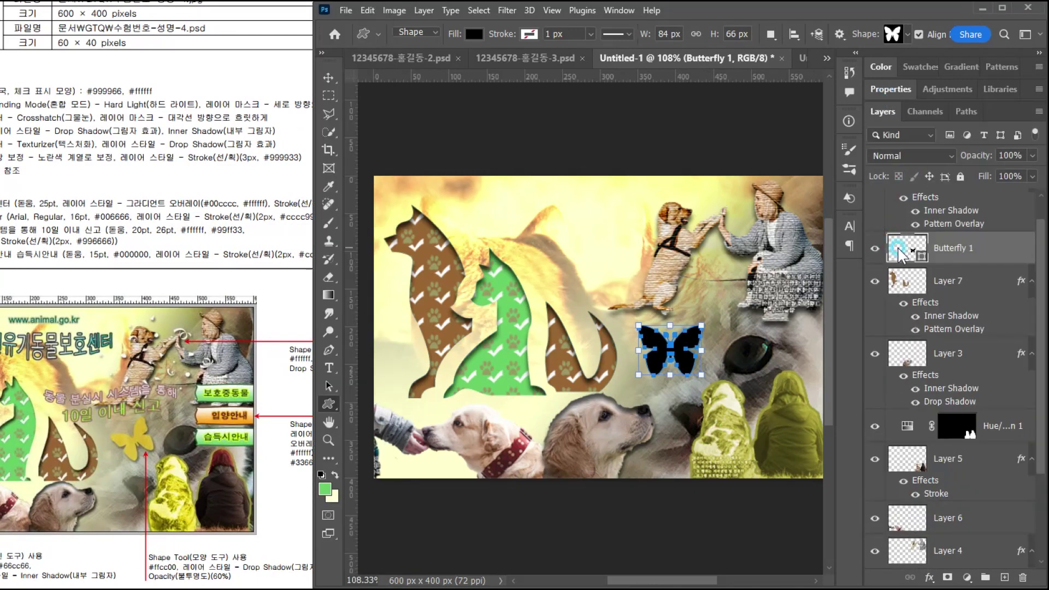
pyautogui.write('ffcc00')
pyautogui.press('Return')
# - Add a Drop Shadow to the butterfly shape and set its layer opacity to 60%
pyautogui.click(272, 497)
pyautogui.click(963, 282)
pyautogui.moveTo(953, 402); pyautogui.dragTo(957, 249)
pyautogui.click(219, 582)
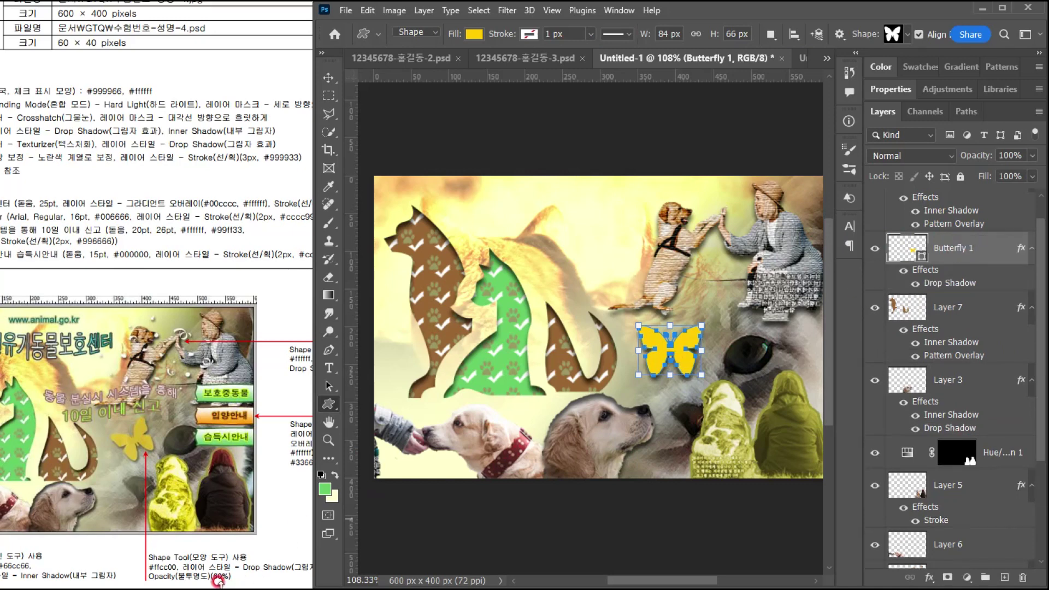
pyautogui.click(1009, 155)
pyautogui.write('60')
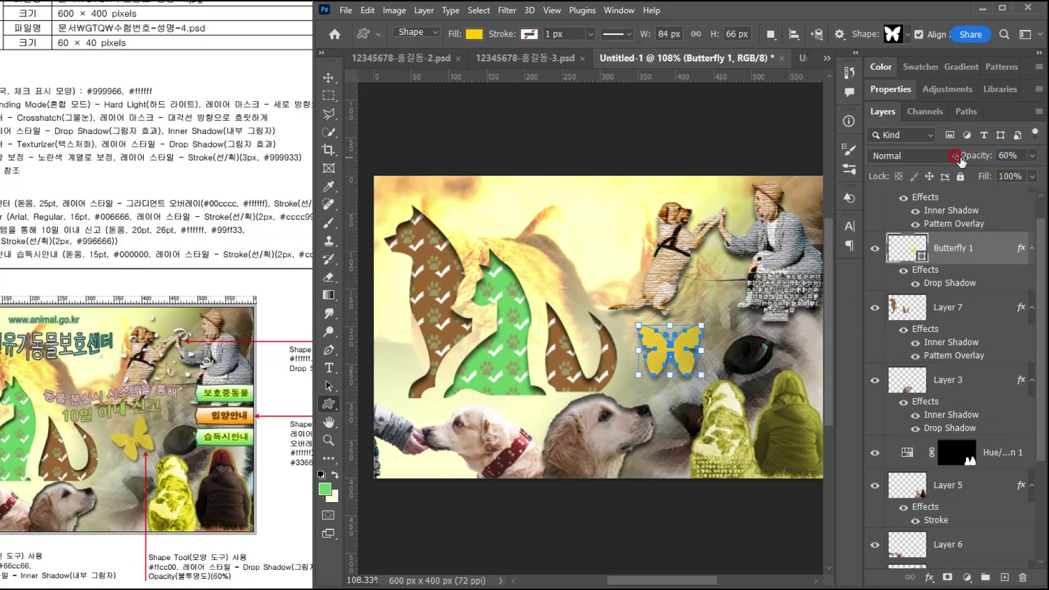
# - Rotate the butterfly counterclockwise to match its tilt in the reference image
pyautogui.hotkey('ctrl', 't')
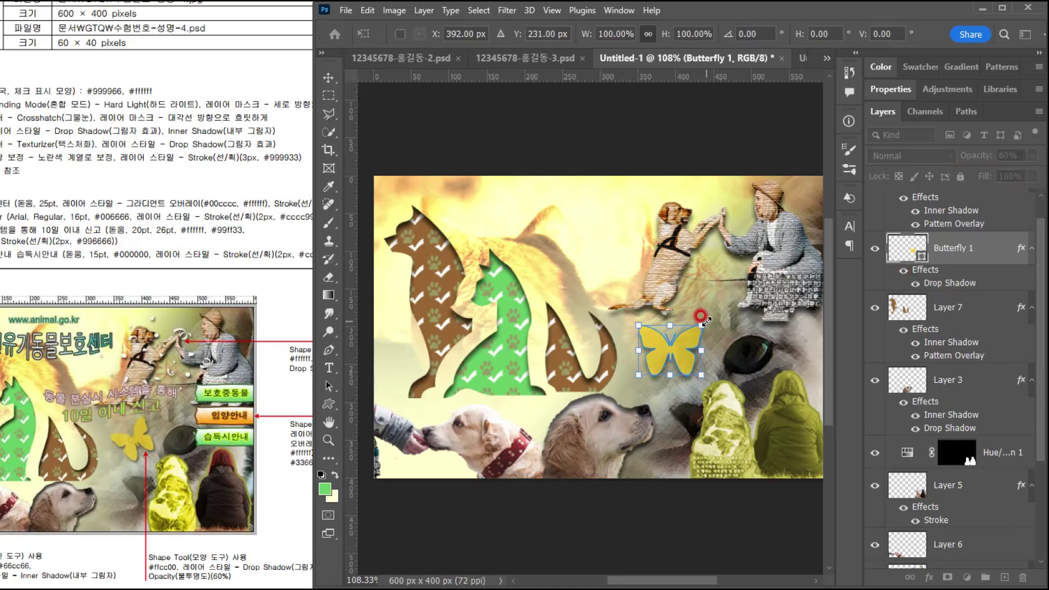
pyautogui.moveTo(708, 318); pyautogui.dragTo(686, 316)
pyautogui.press('Return')
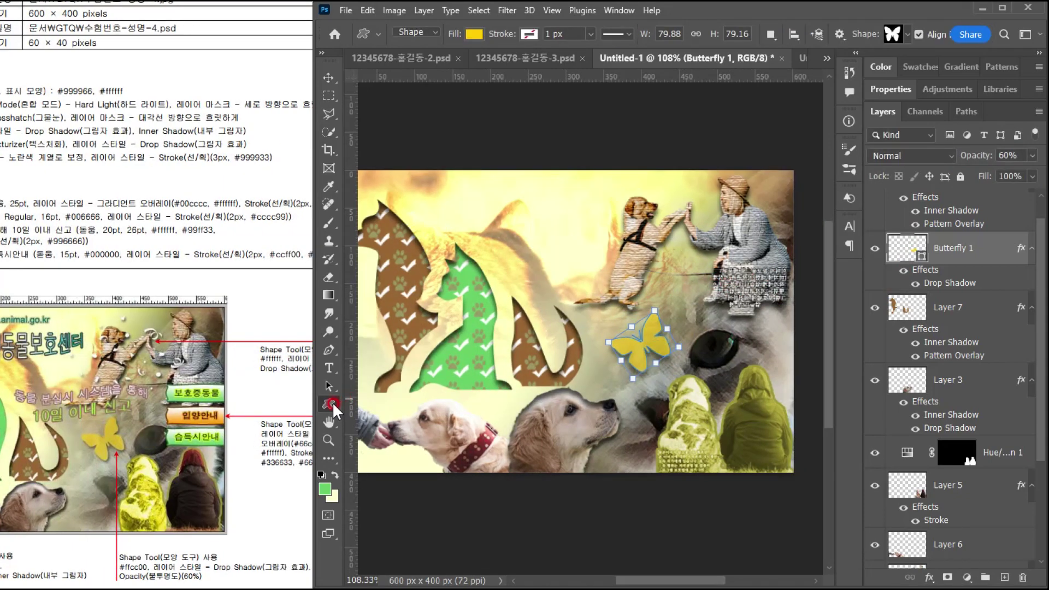
# - Draw the Banner 3 custom shape, about 101 × 29 px, over the seated woman's legs, extending past the canvas's right edge
pyautogui.click(905, 35)
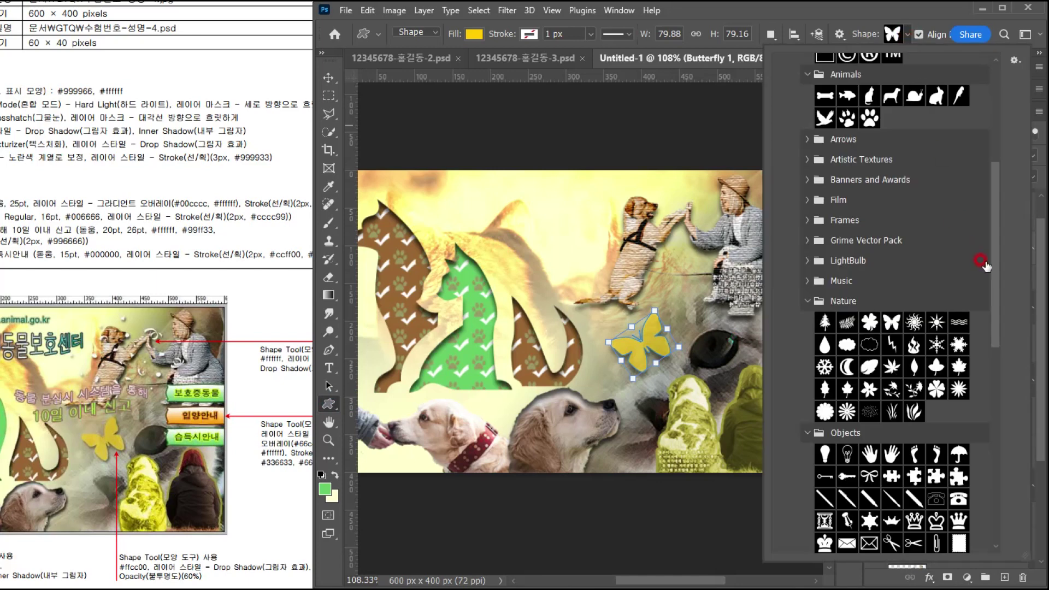
pyautogui.moveTo(993, 264); pyautogui.dragTo(994, 224)
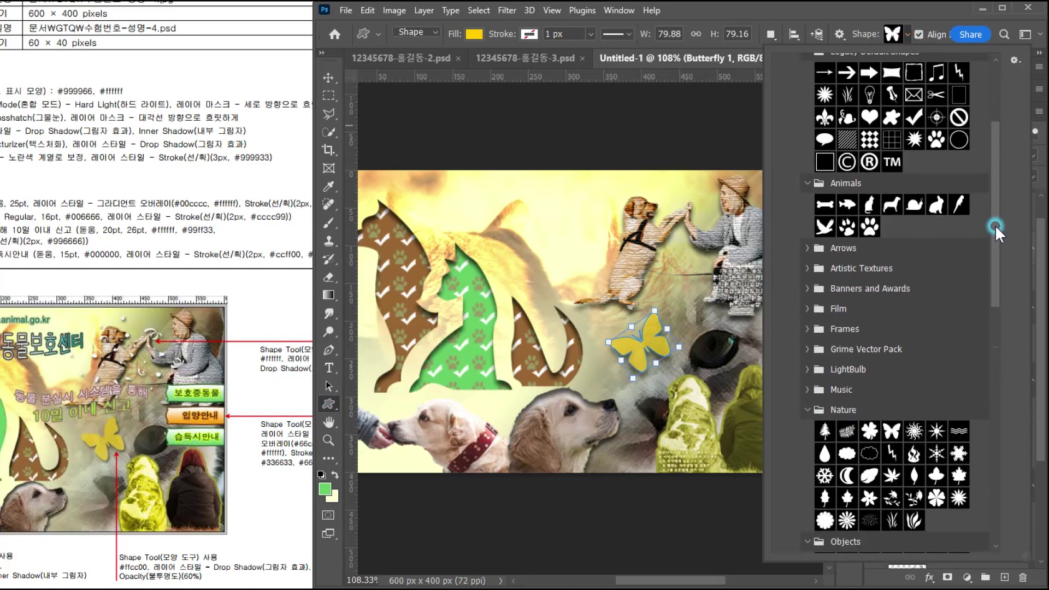
pyautogui.click(804, 289)
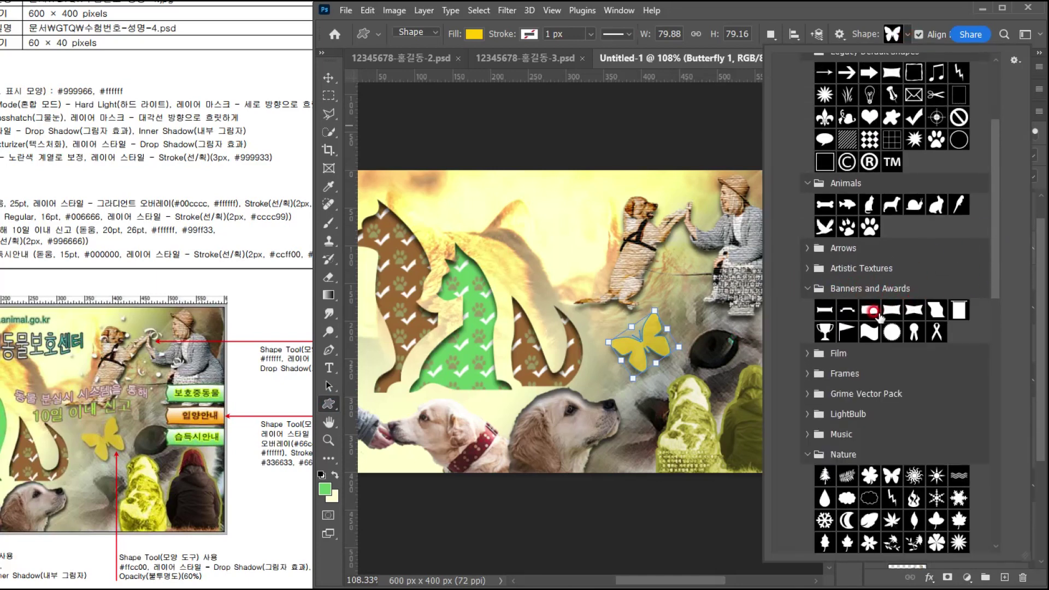
pyautogui.doubleClick(861, 307)
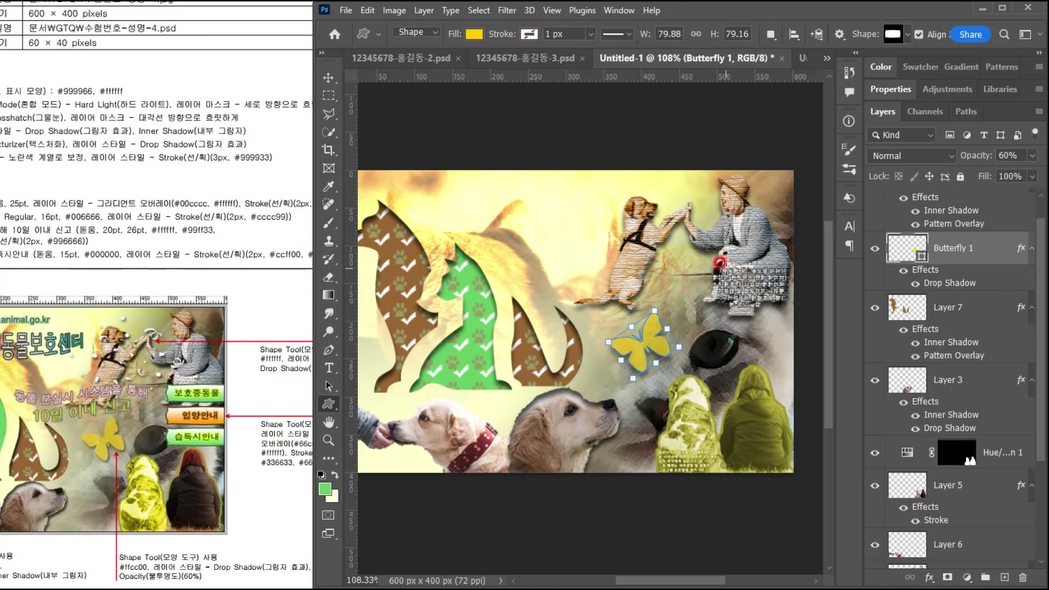
pyautogui.moveTo(720, 262); pyautogui.dragTo(801, 289)
pyautogui.scroll(3, 801, 287)
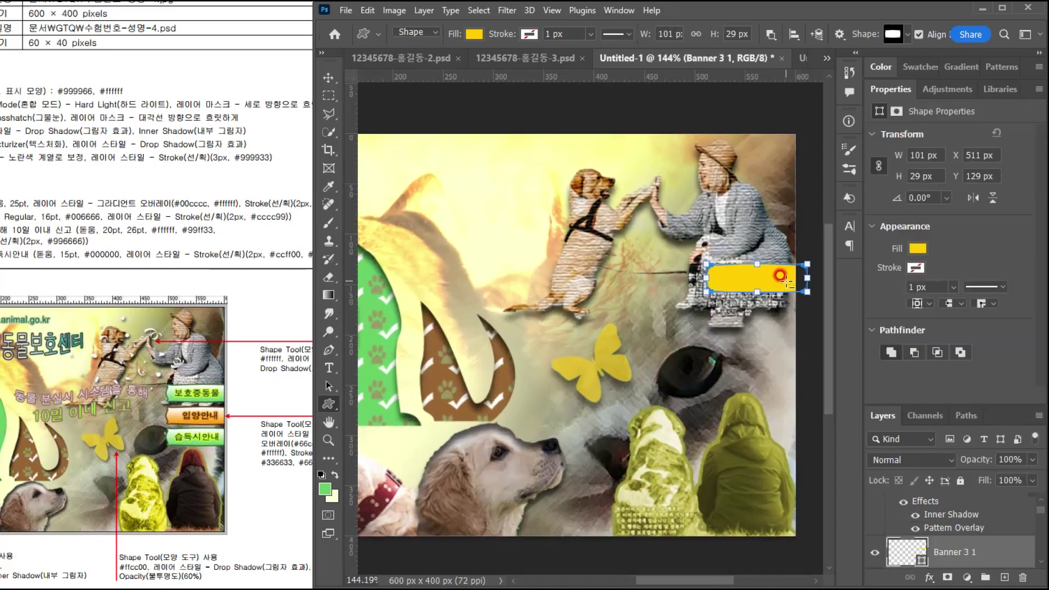
pyautogui.moveTo(724, 290); pyautogui.dragTo(690, 280)
# - Check the banner specification in the reference and enable a Gradient Overlay on the Banner 3 layer
pyautogui.click(249, 410)
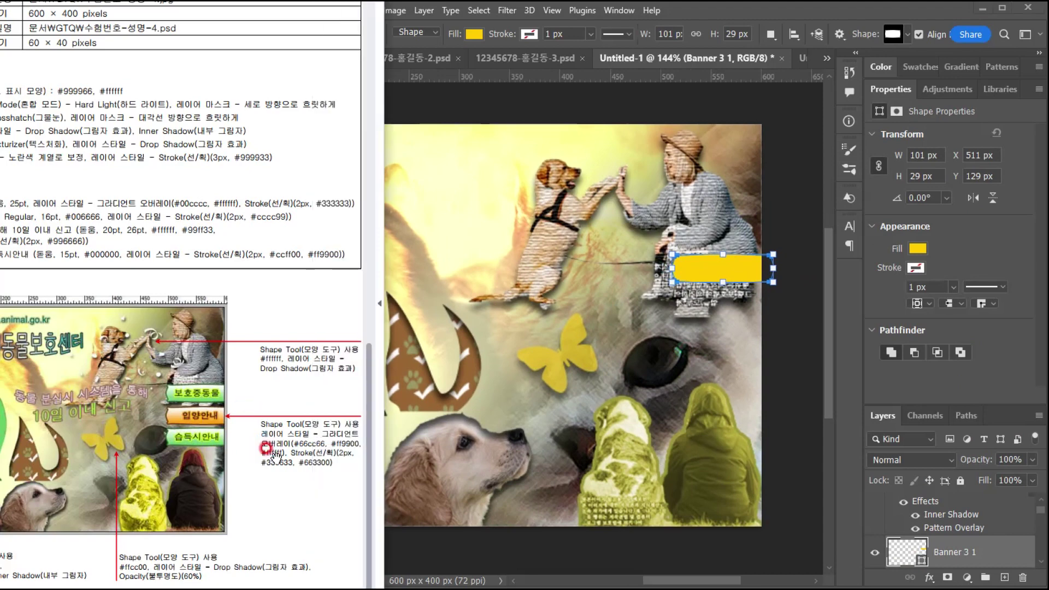
pyautogui.moveTo(326, 434); pyautogui.dragTo(248, 377)
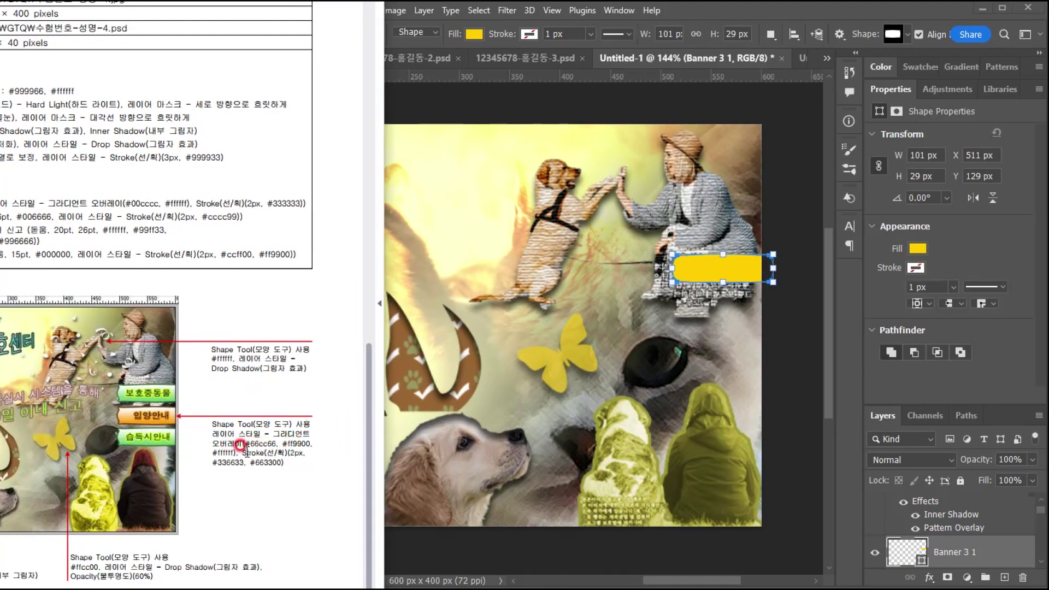
pyautogui.moveTo(167, 410); pyautogui.dragTo(168, 410)
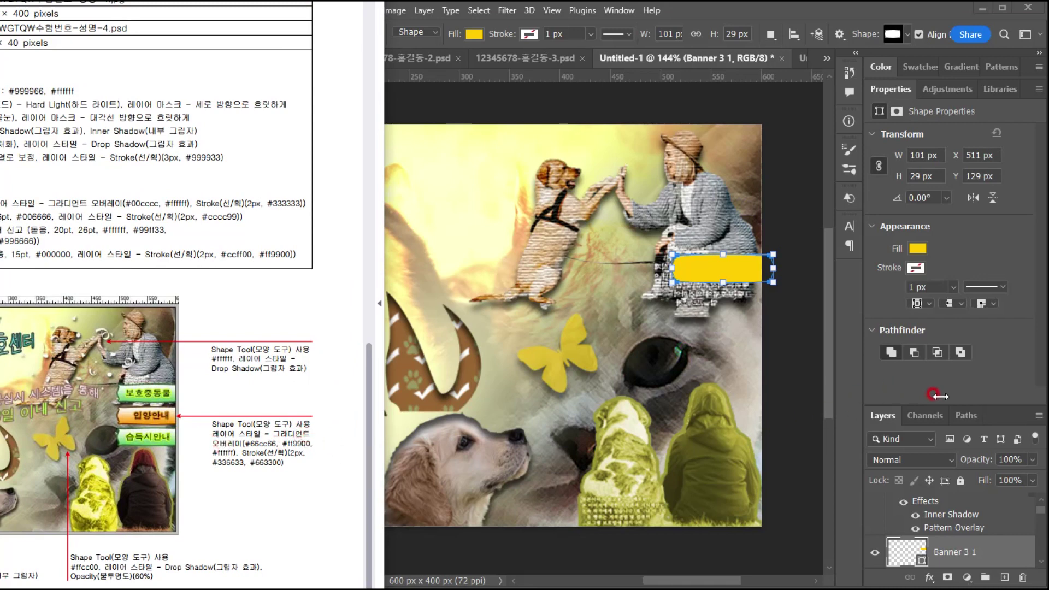
pyautogui.doubleClick(899, 88)
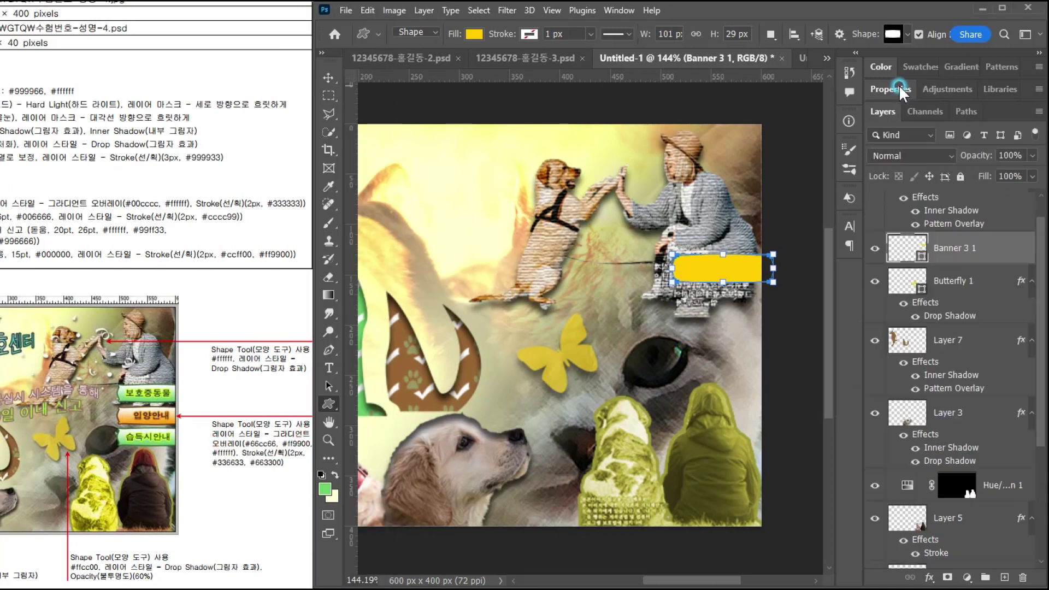
pyautogui.doubleClick(999, 250)
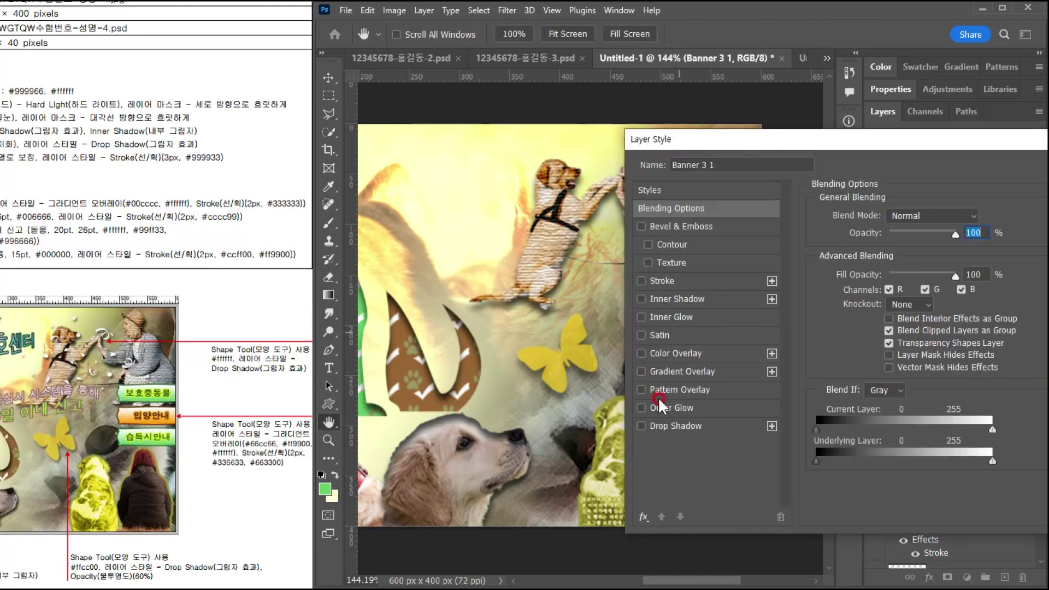
pyautogui.moveTo(680, 141); pyautogui.dragTo(709, 137)
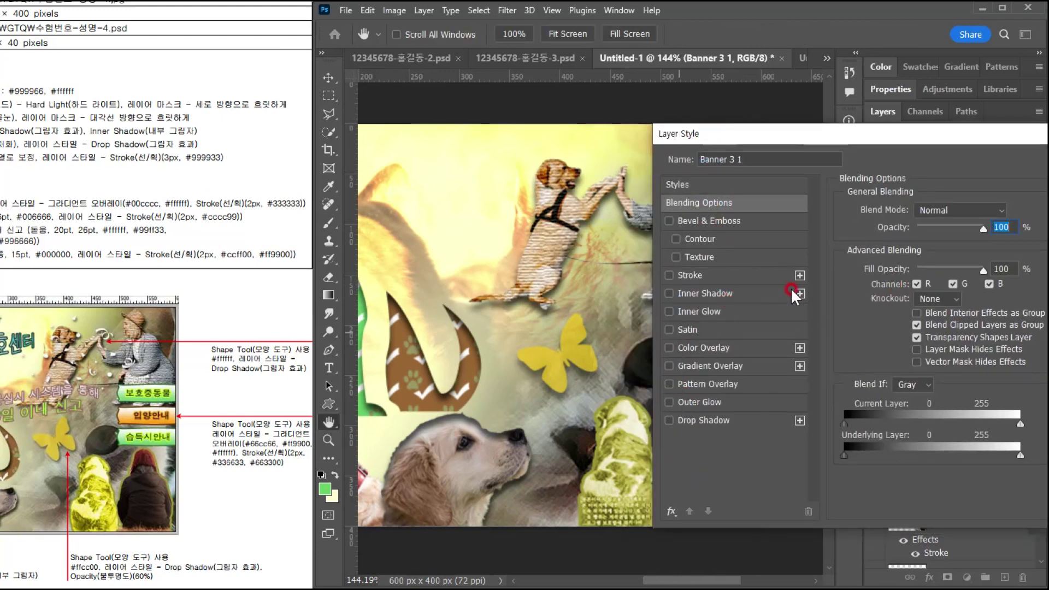
pyautogui.click(758, 365)
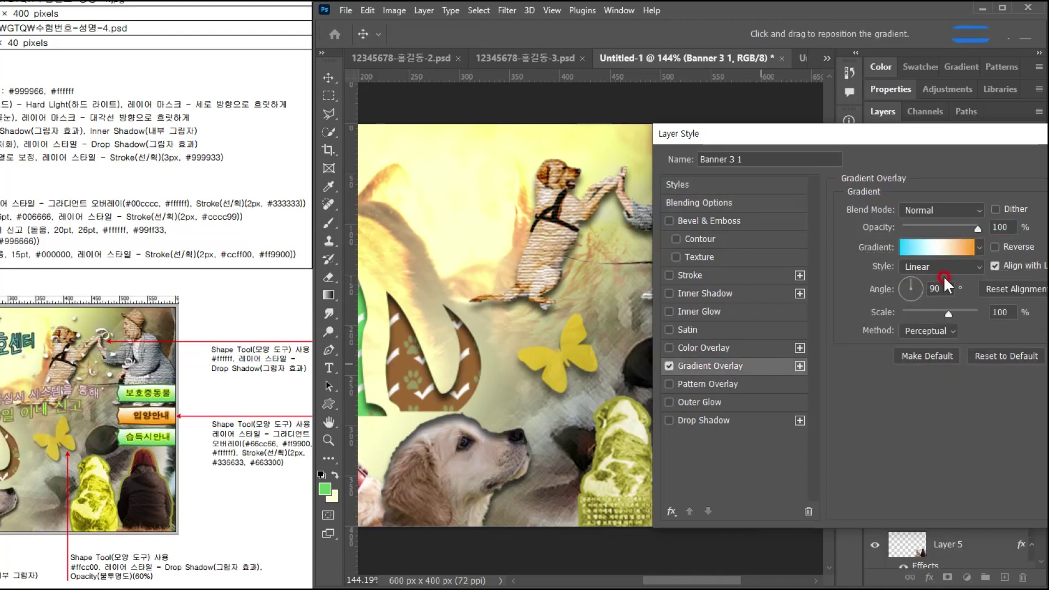
# - Set the banner's overlay gradient to run from #66cc66 to #ffffff
pyautogui.click(951, 246)
pyautogui.moveTo(623, 384); pyautogui.dragTo(516, 408)
pyautogui.doubleClick(483, 382)
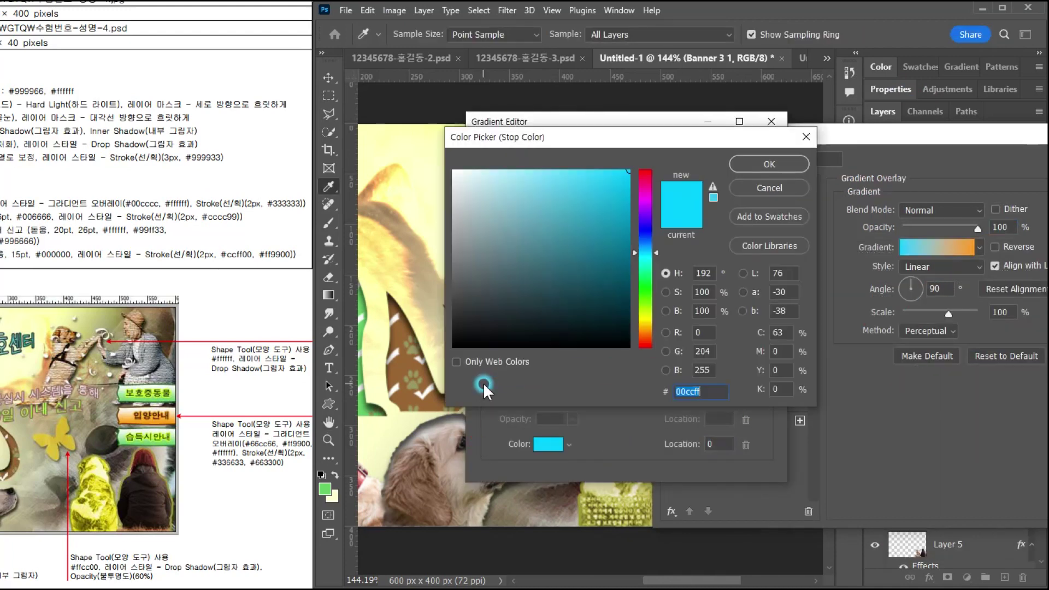
pyautogui.write('66cc66')
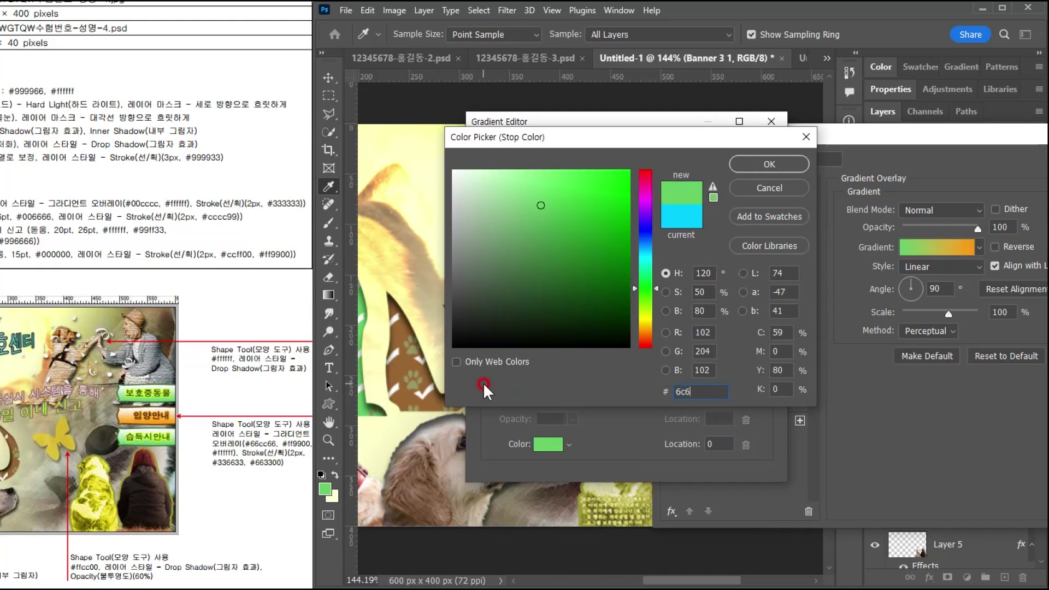
pyautogui.press('Return')
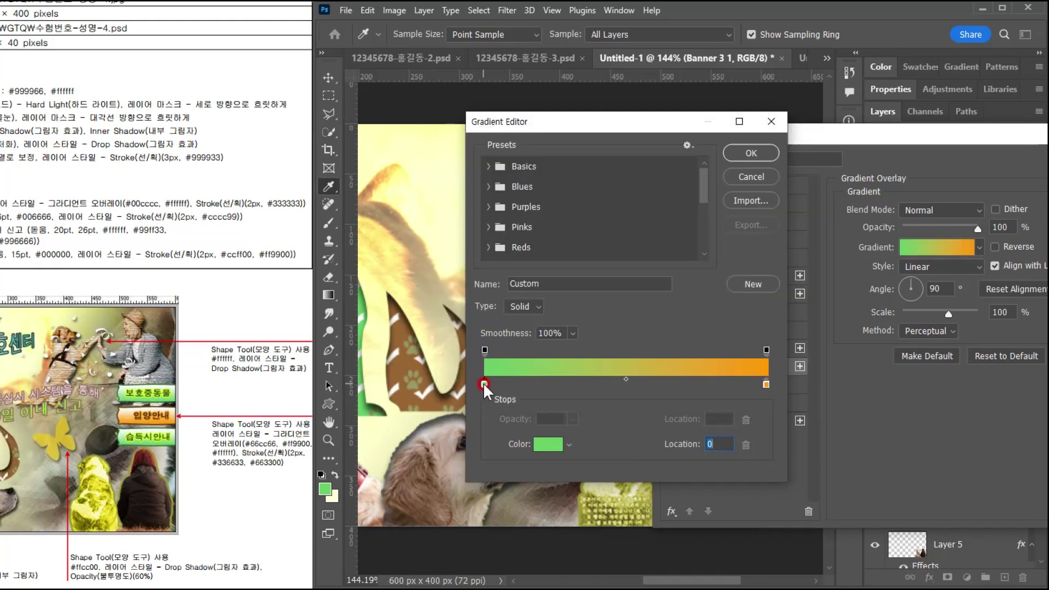
pyautogui.doubleClick(764, 383)
pyautogui.write('ffffff')
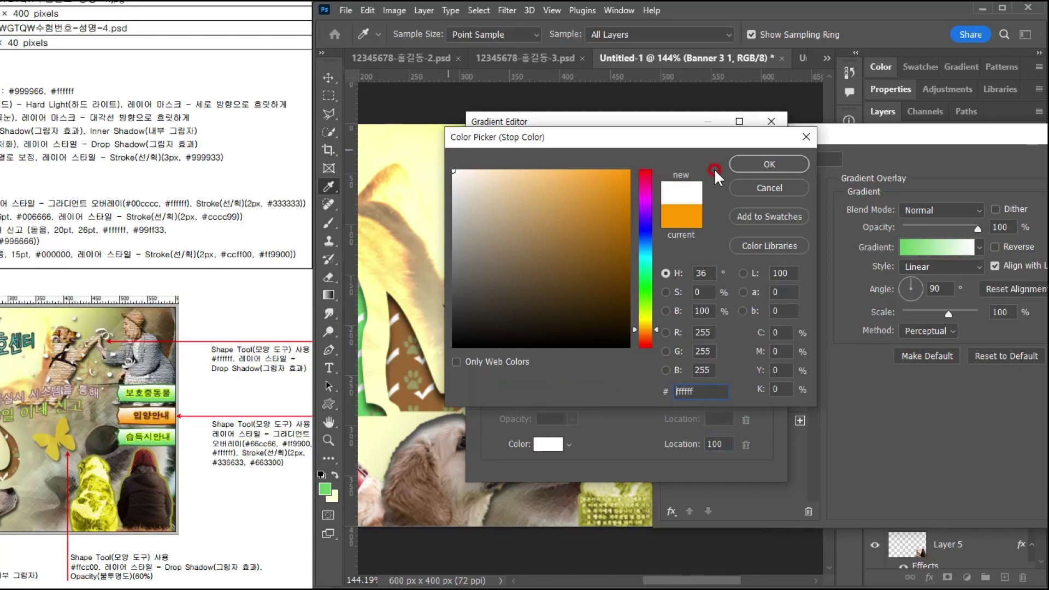
pyautogui.click(758, 159)
pyautogui.click(731, 154)
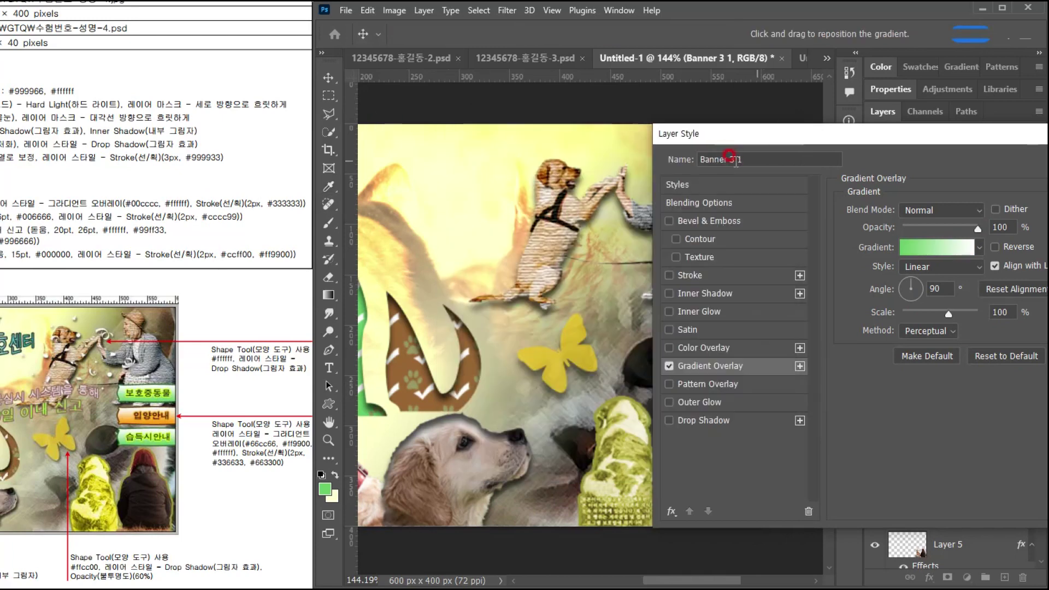
# - Add a 2 px outside Stroke in #336633 to the banner and apply the layer style
pyautogui.moveTo(715, 133); pyautogui.dragTo(514, 393)
pyautogui.moveTo(517, 303); pyautogui.dragTo(519, 353)
pyautogui.moveTo(739, 355); pyautogui.dragTo(820, 115)
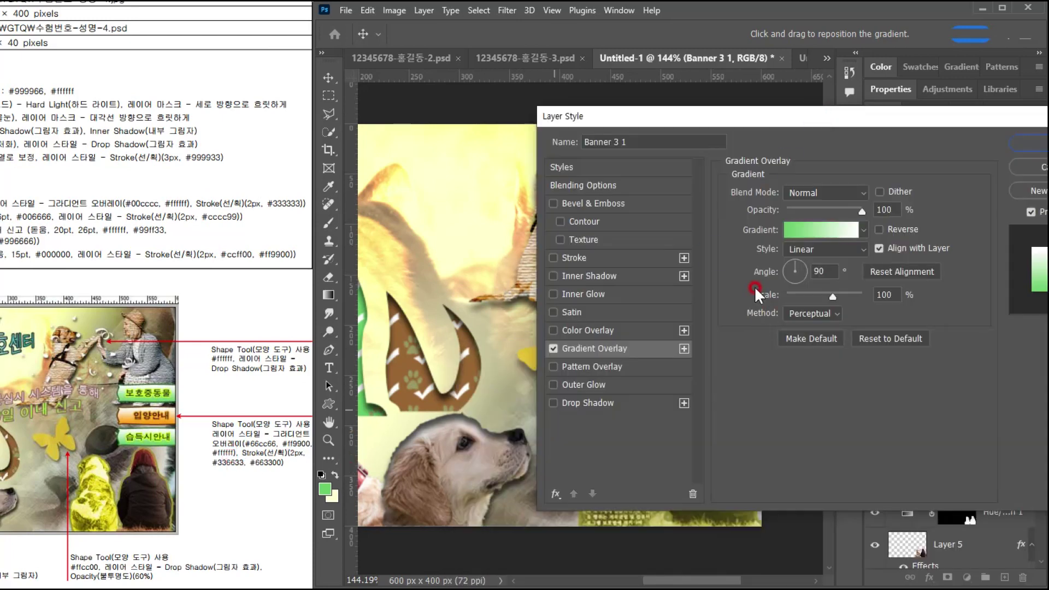
pyautogui.click(591, 259)
pyautogui.doubleClick(858, 192)
pyautogui.write('2')
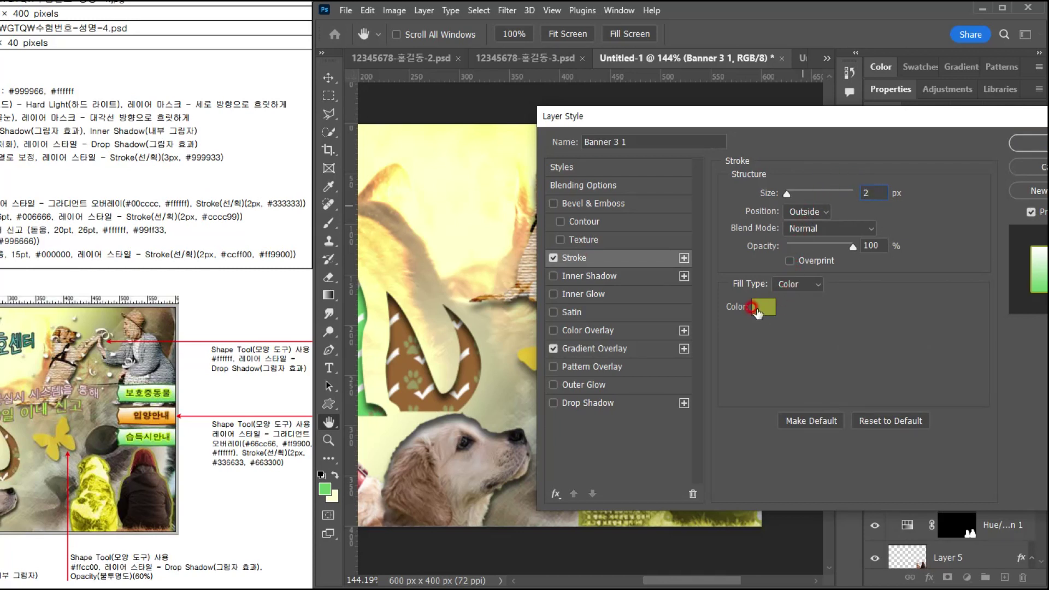
pyautogui.click(763, 306)
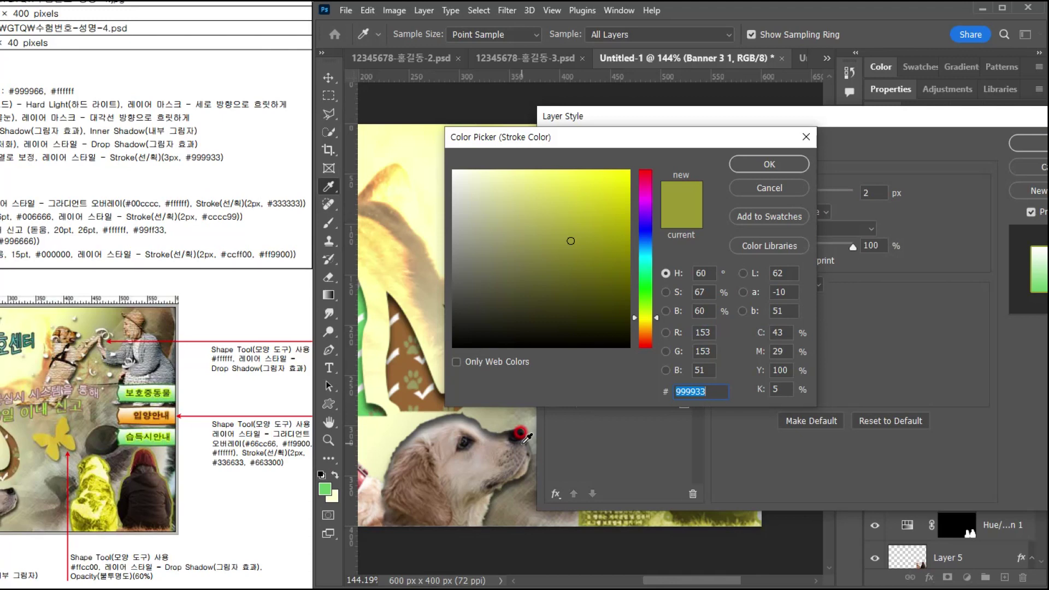
pyautogui.write('363')
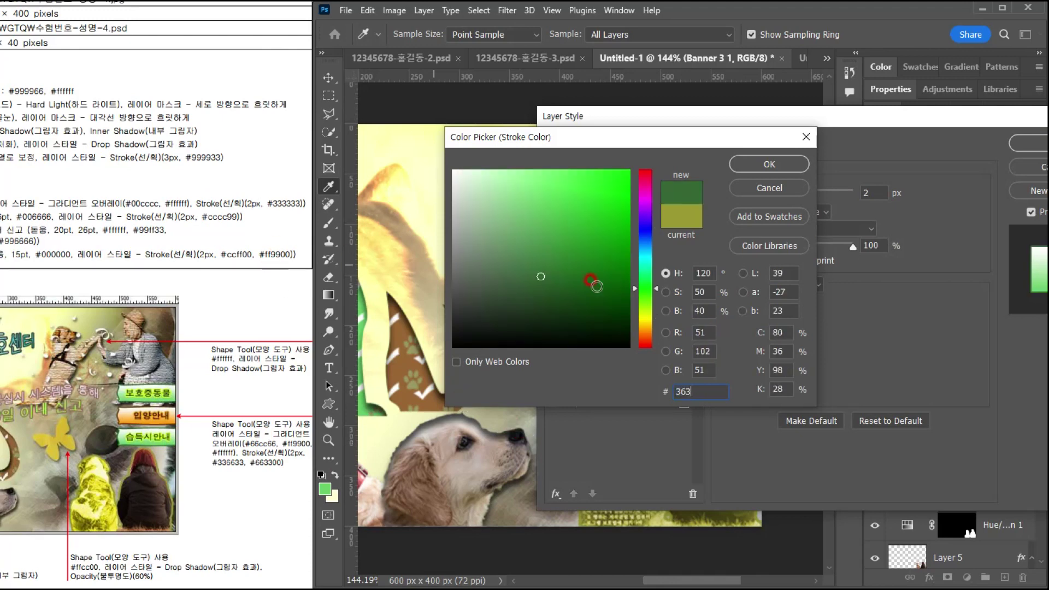
pyautogui.click(759, 163)
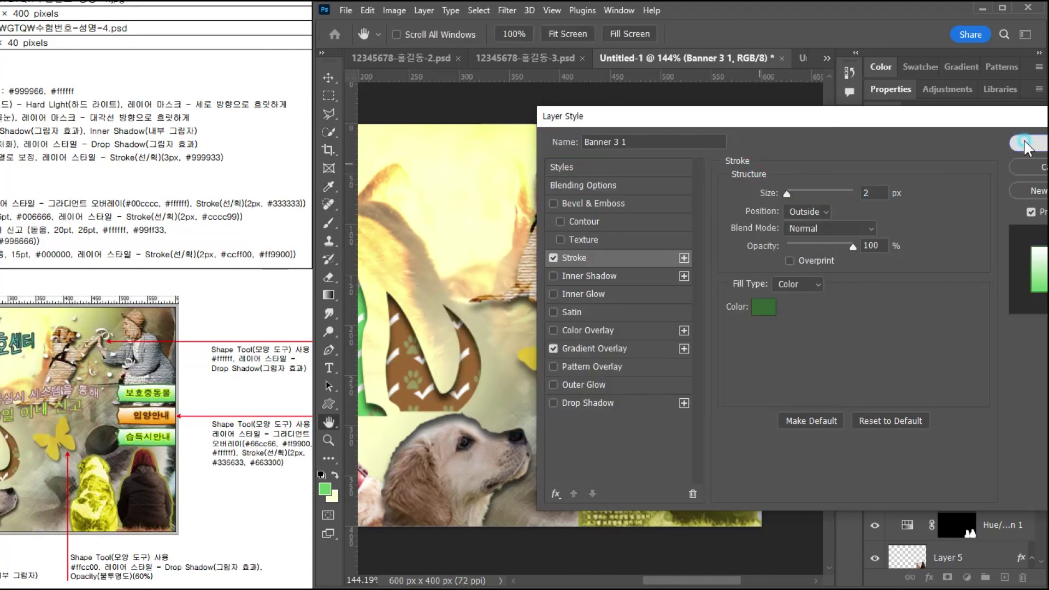
pyautogui.click(1027, 143)
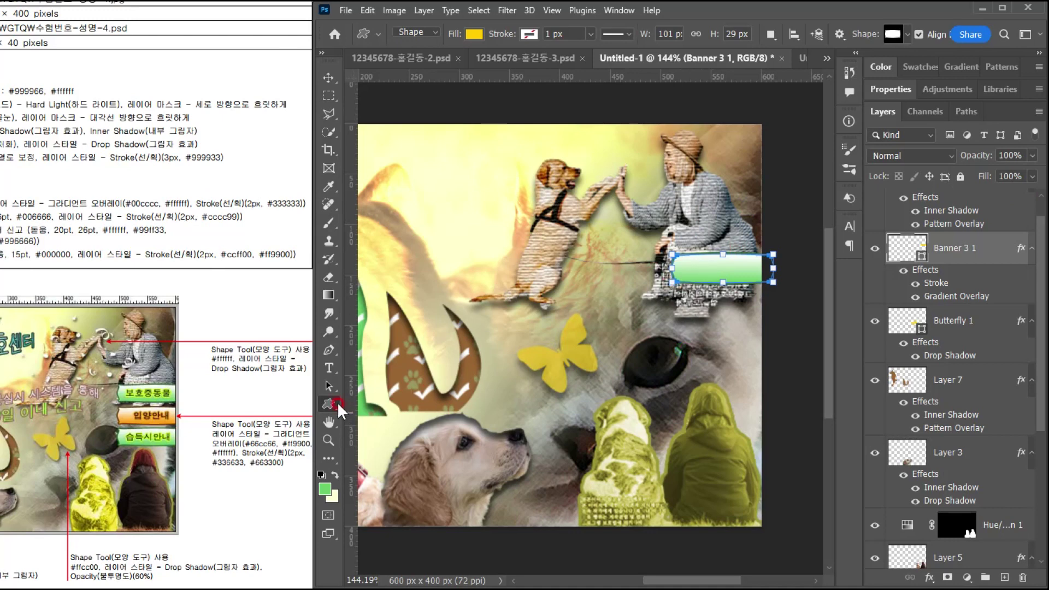
# - Add the centre-aligned text 보호동물 over the green banner and check the label's font specification in the reference
pyautogui.click(329, 369)
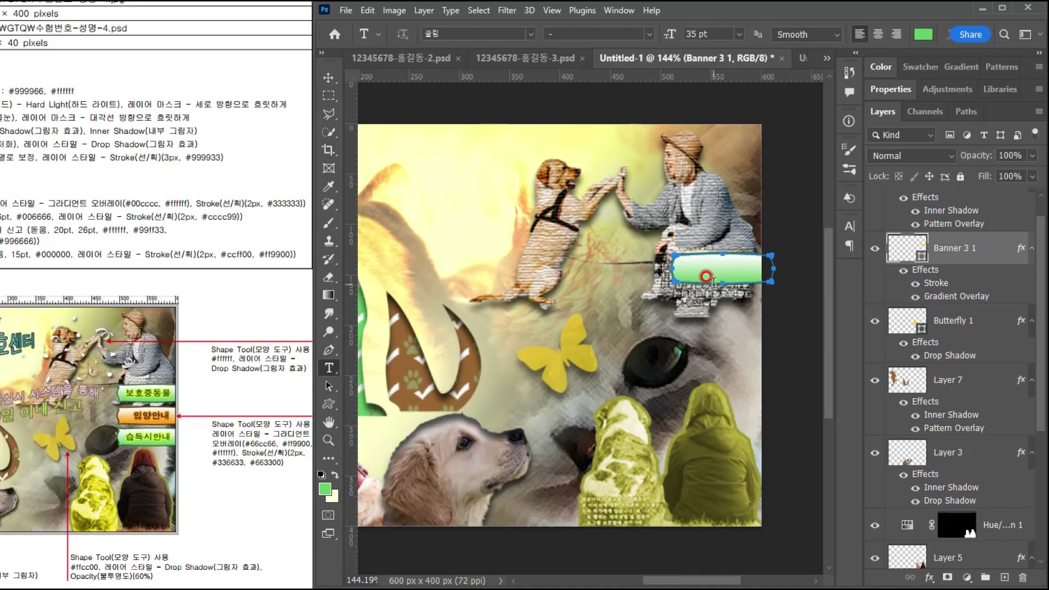
pyautogui.click(686, 267)
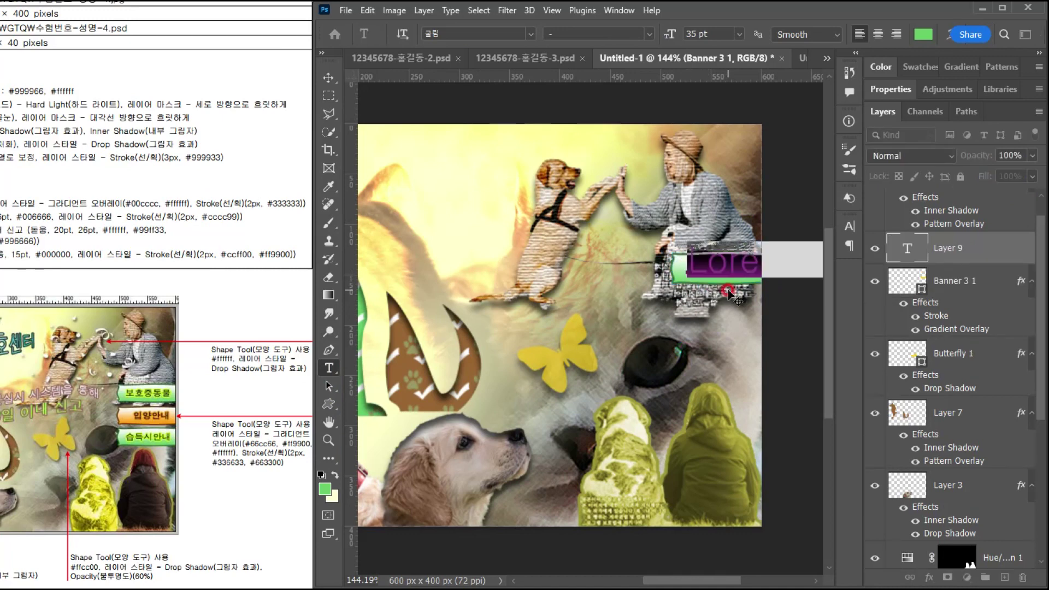
pyautogui.write('ㅇ')
pyautogui.write('보호')
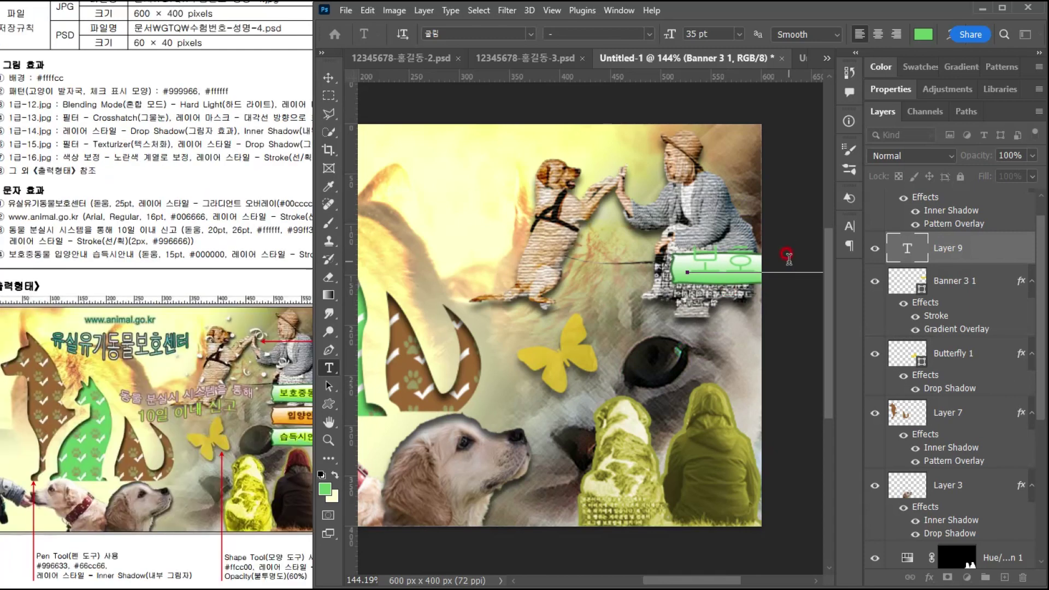
pyautogui.click(877, 34)
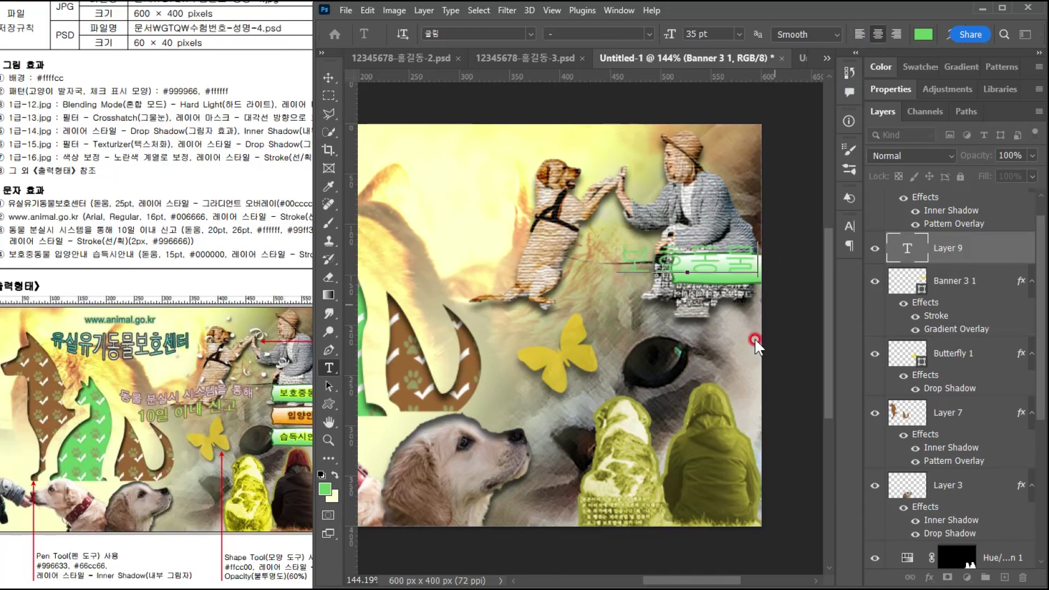
pyautogui.click(267, 307)
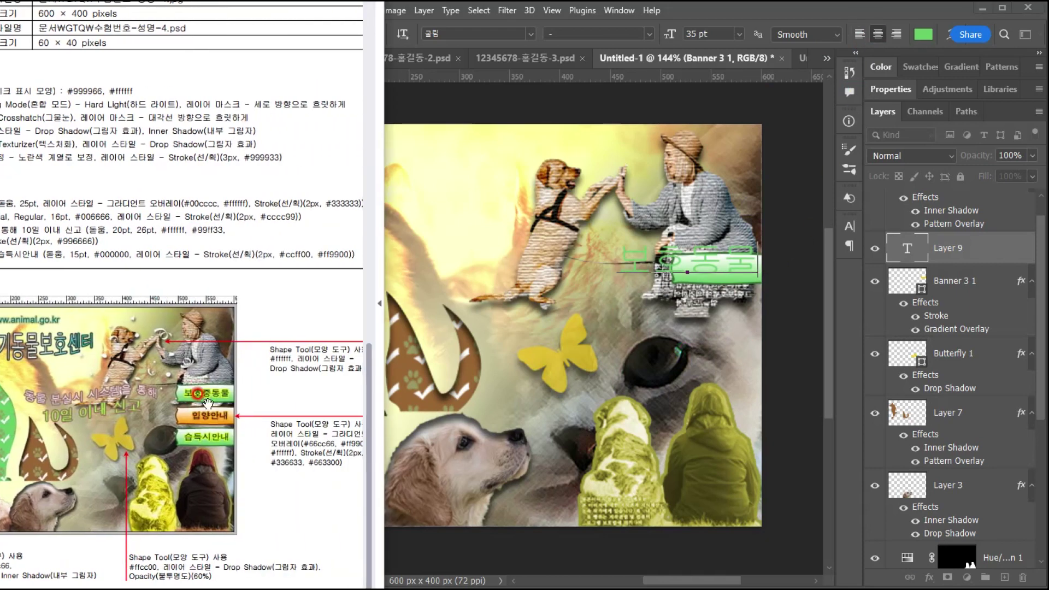
pyautogui.hscroll(-3, 107, 309)
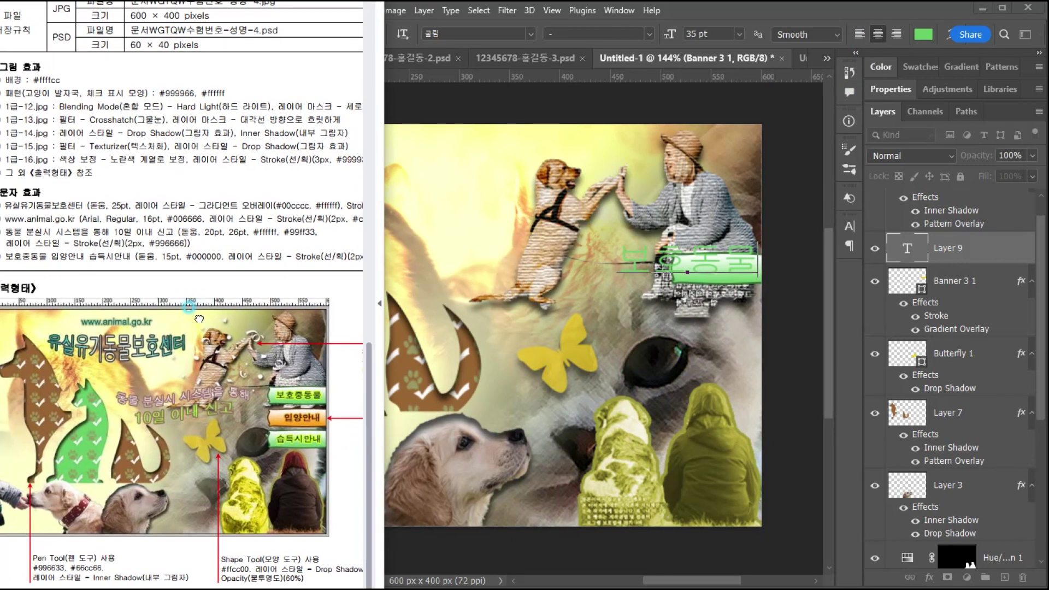
pyautogui.hotkey('alt', 'Tab')
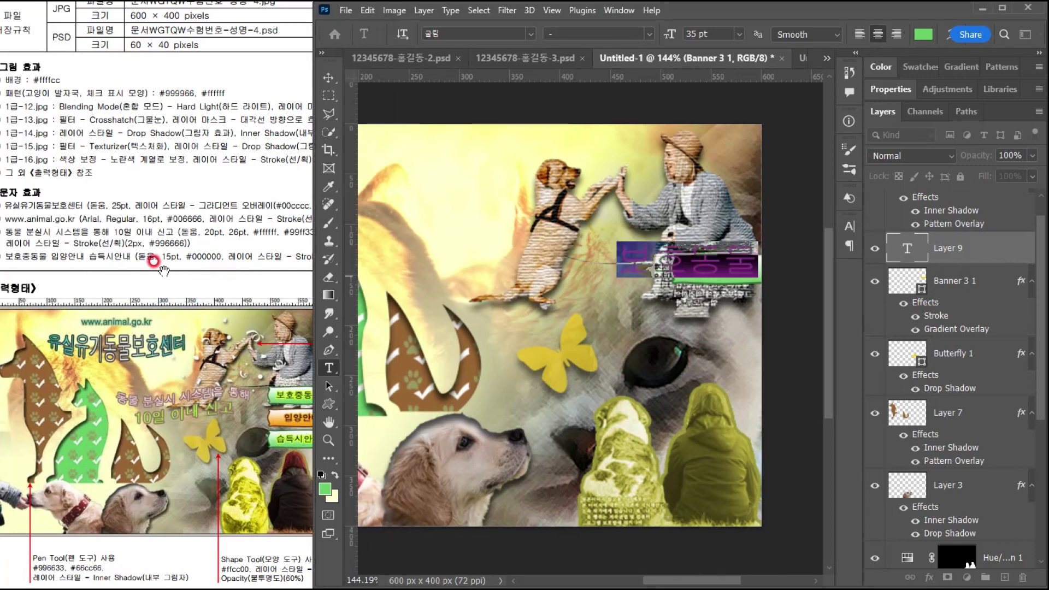
# - Format the label in 돋움 at 15 pt with black text and commit the text edit
pyautogui.click(529, 34)
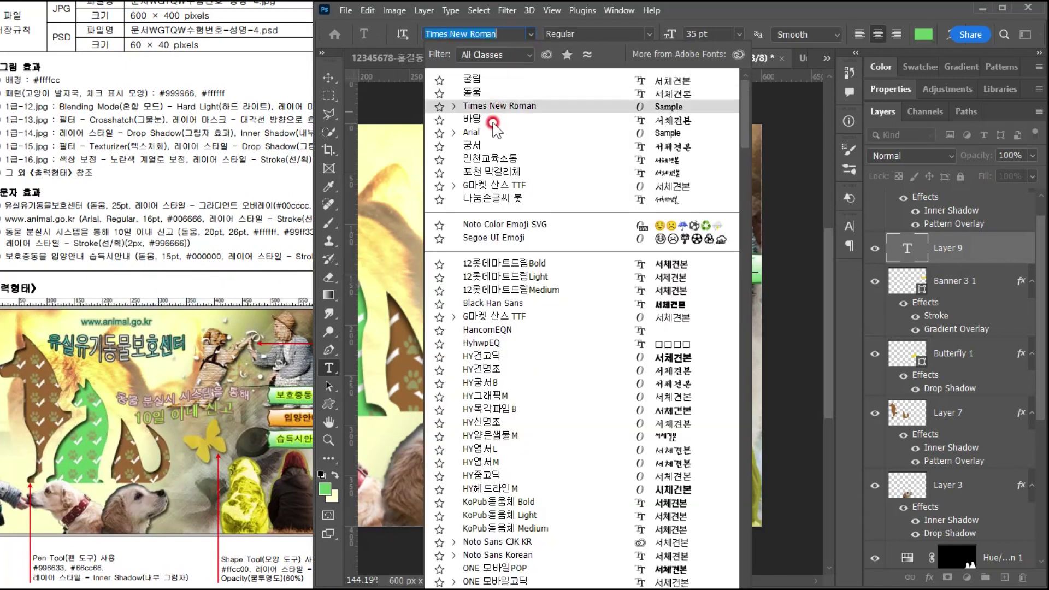
pyautogui.moveTo(730, 36); pyautogui.dragTo(690, 33)
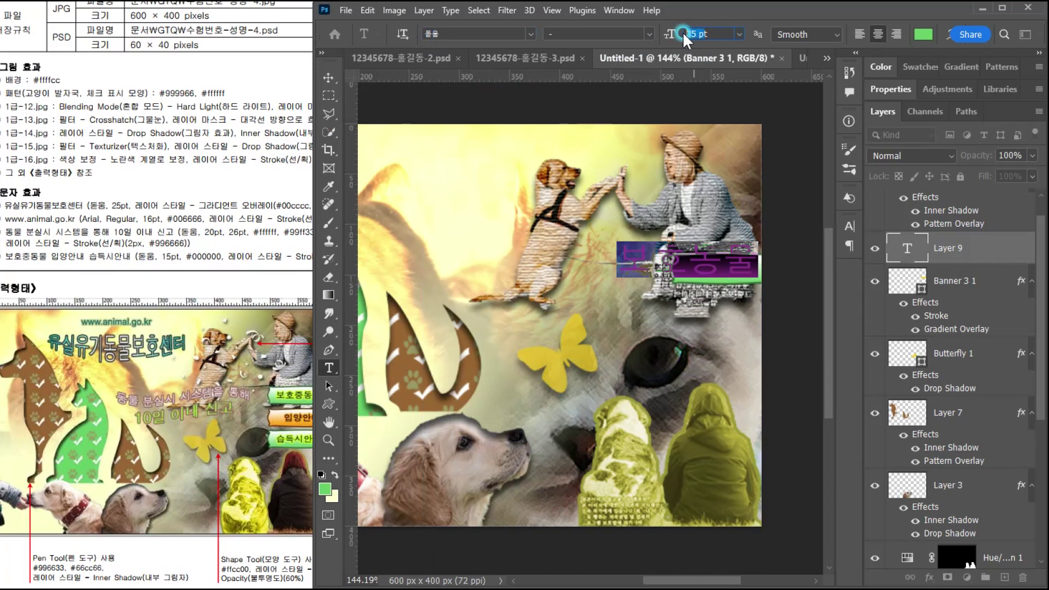
pyautogui.write('15')
pyautogui.click(923, 34)
pyautogui.click(479, 189)
pyautogui.moveTo(484, 197); pyautogui.dragTo(416, 383)
pyautogui.click(749, 165)
pyautogui.click(966, 252)
pyautogui.click(328, 77)
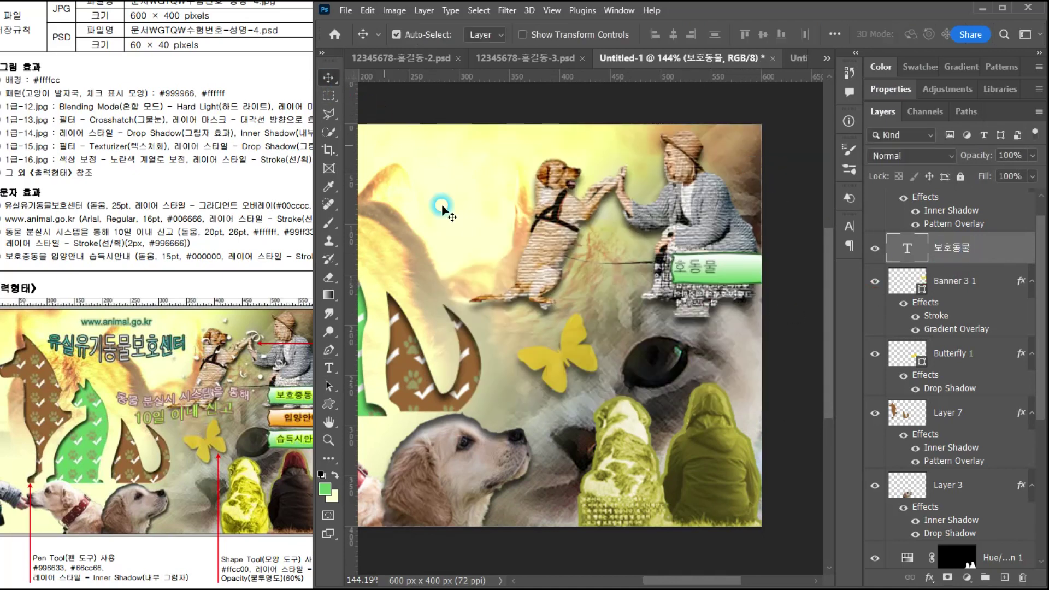
# - Move the label onto the green banner, correct its text to 보호중동물 and shift it to fit within the banner
pyautogui.scroll(-4, 601, 293)
pyautogui.moveTo(643, 265); pyautogui.dragTo(667, 266)
pyautogui.scroll(4, 667, 267)
pyautogui.scroll(2, 669, 268)
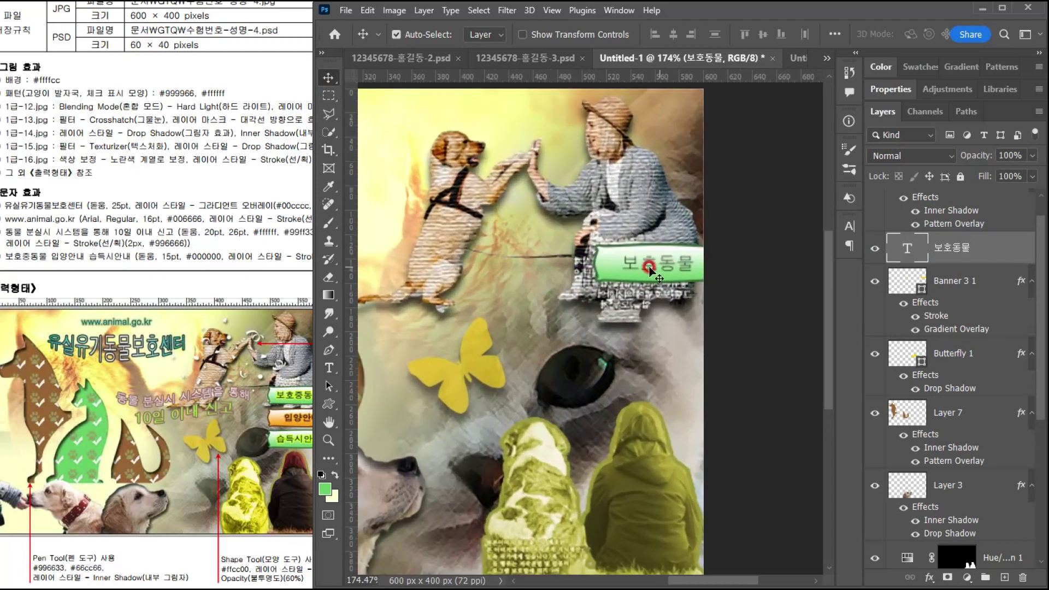
pyautogui.doubleClick(658, 255)
pyautogui.click(660, 259)
pyautogui.write('중')
pyautogui.hotkey('ctrl', 'Return')
pyautogui.press('v')
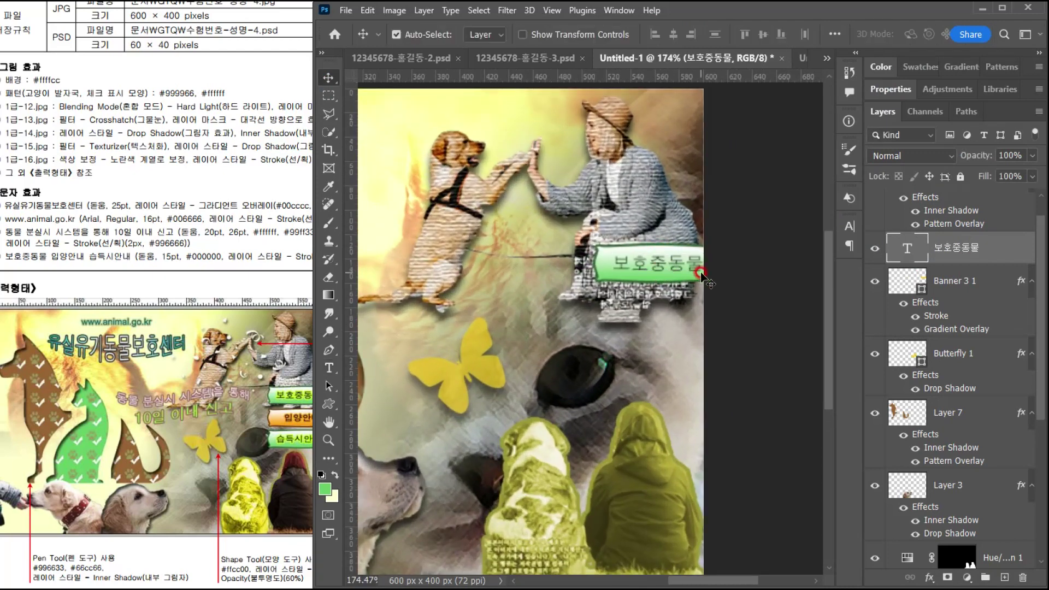
pyautogui.moveTo(678, 266); pyautogui.dragTo(673, 266)
# - Check the label's stroke specification in the reference and apply a 2 px outside Stroke in #ccff00 to the text
pyautogui.click(187, 251)
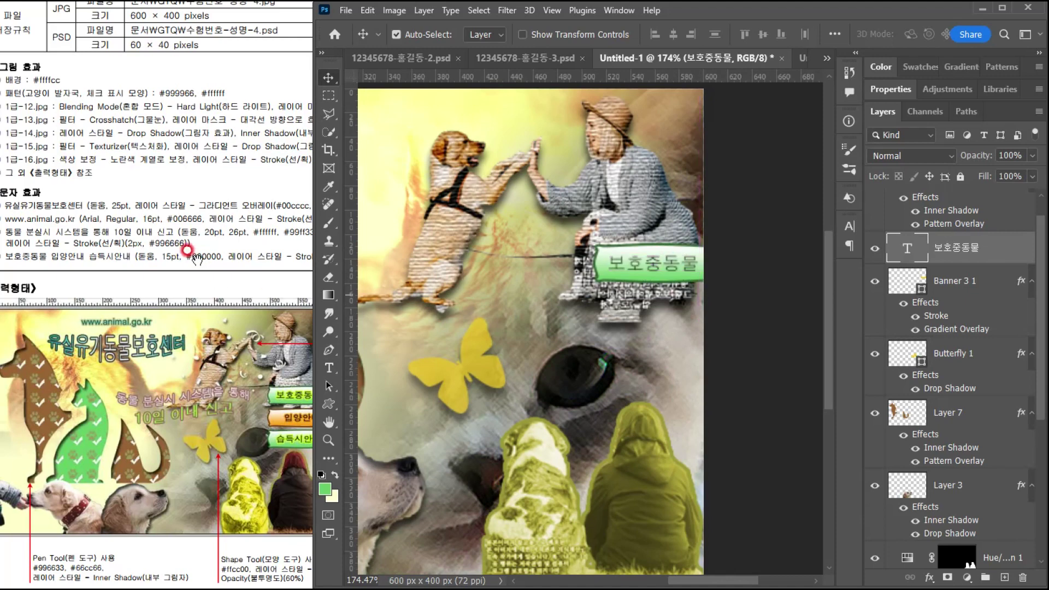
pyautogui.moveTo(295, 299); pyautogui.dragTo(211, 299)
pyautogui.click(853, 275)
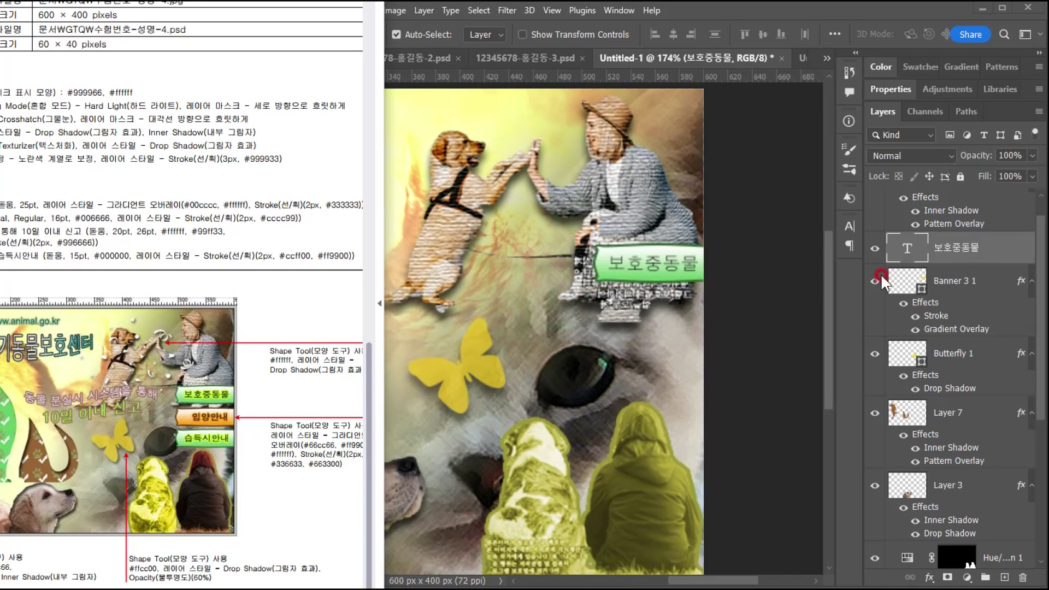
pyautogui.doubleClick(1000, 249)
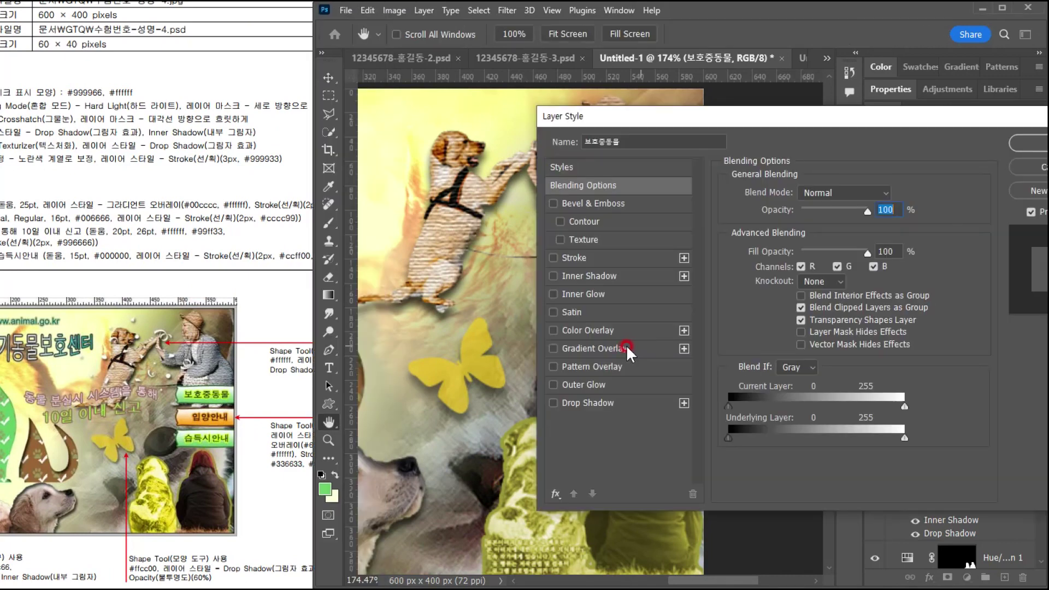
pyautogui.click(588, 258)
pyautogui.click(760, 305)
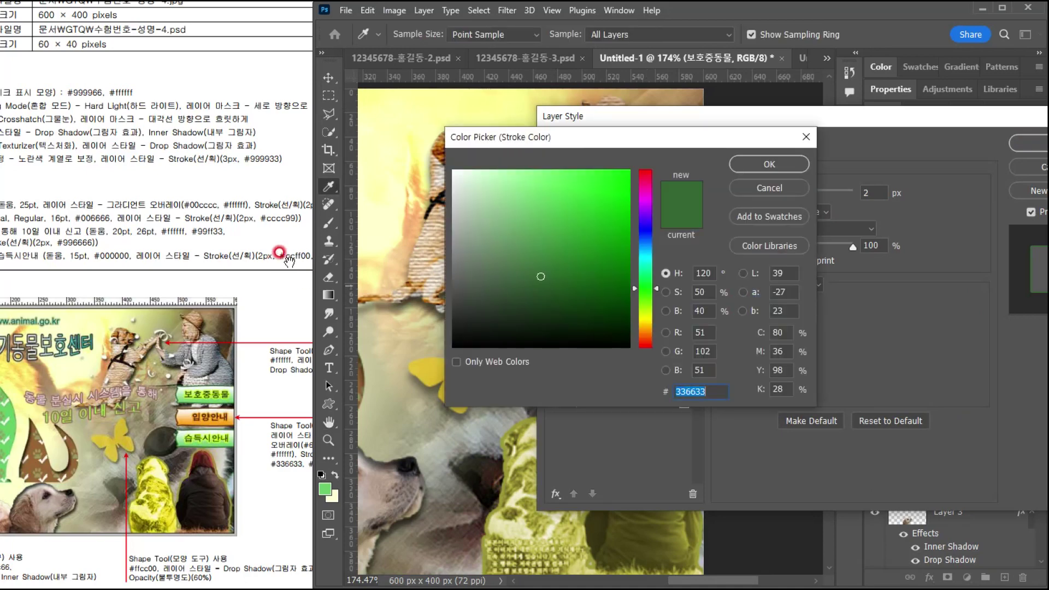
pyautogui.press('BackSpace')
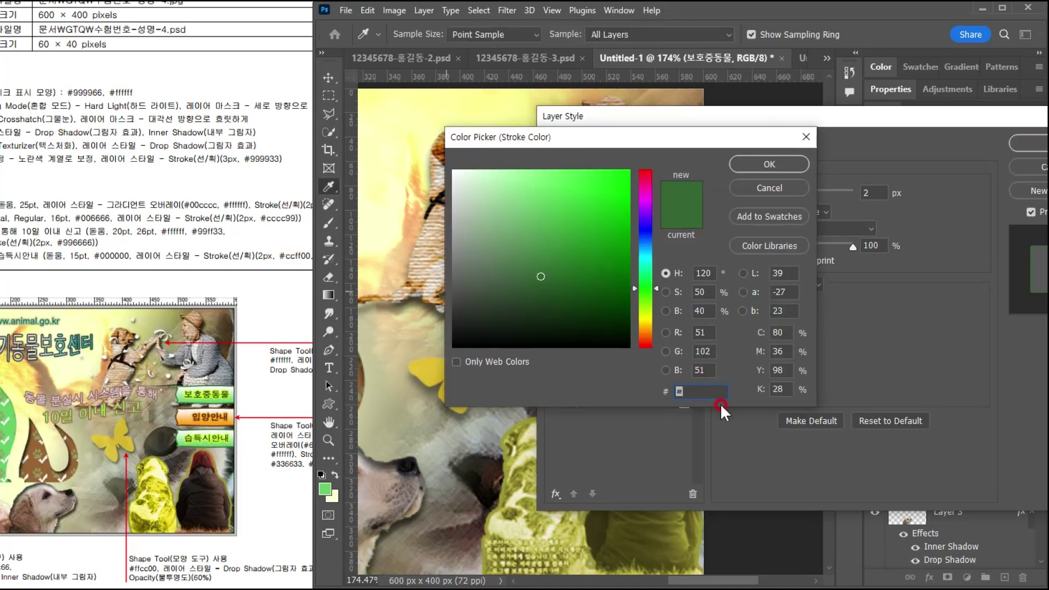
pyautogui.write('cf')
pyautogui.write('f00')
pyautogui.press('Return')
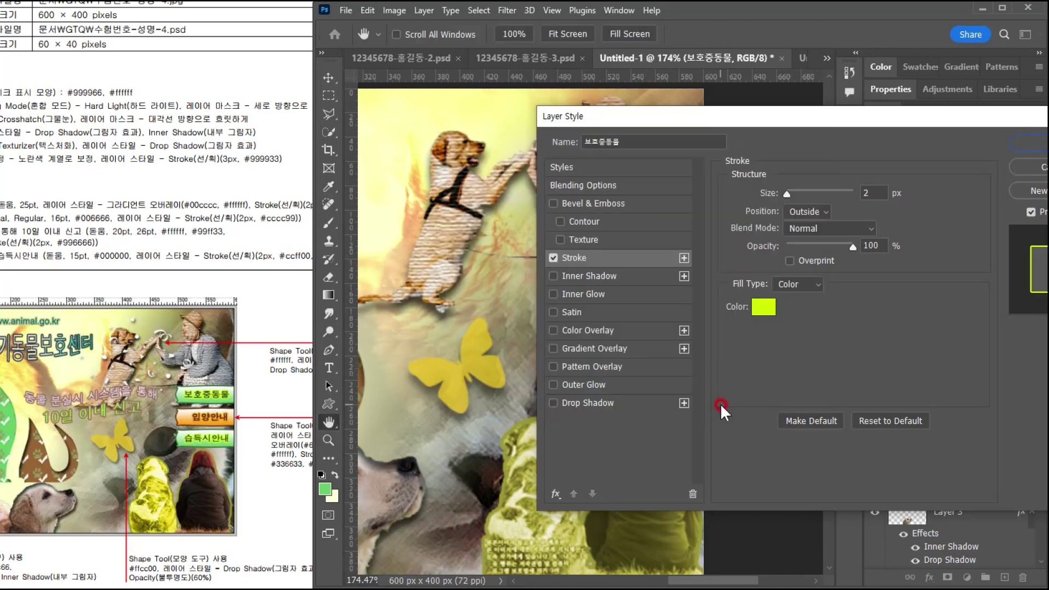
pyautogui.click(1020, 141)
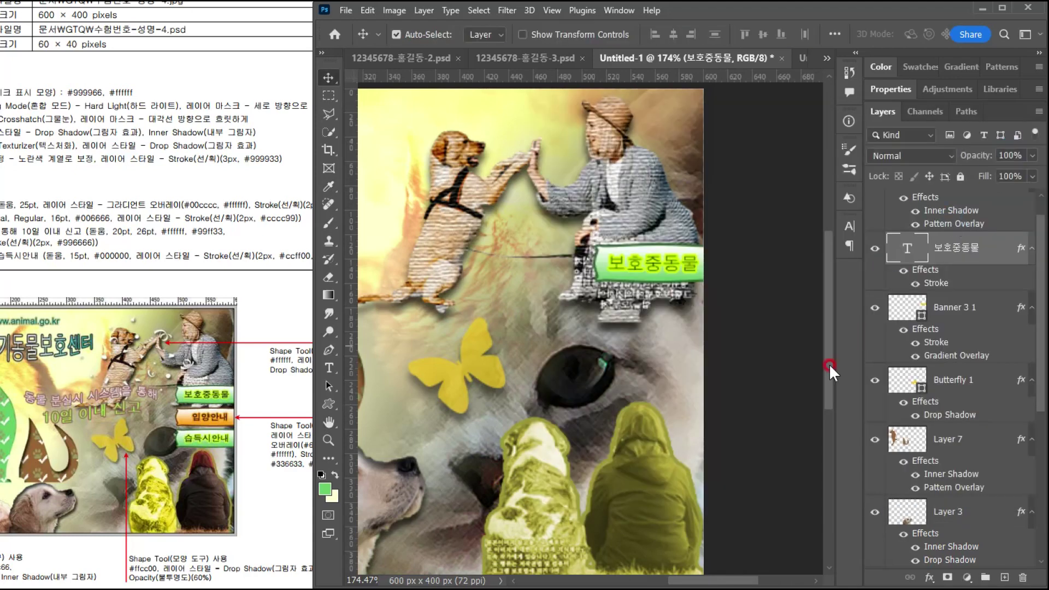
# - Right-align the 보호중동물 label and reposition it on the green banner near the canvas's right edge
pyautogui.scroll(-3, 646, 273)
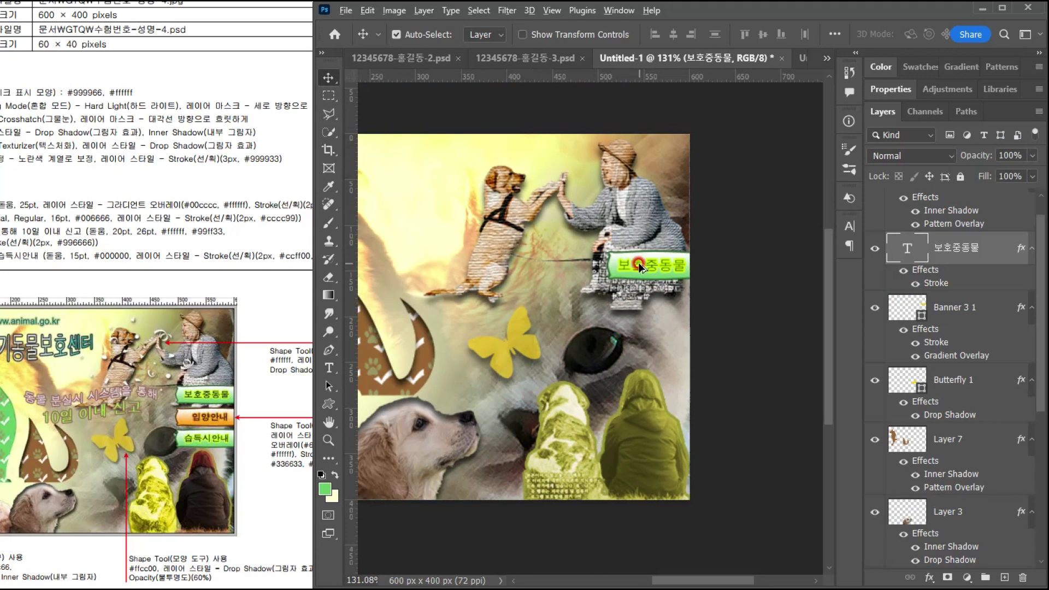
pyautogui.scroll(3, 638, 273)
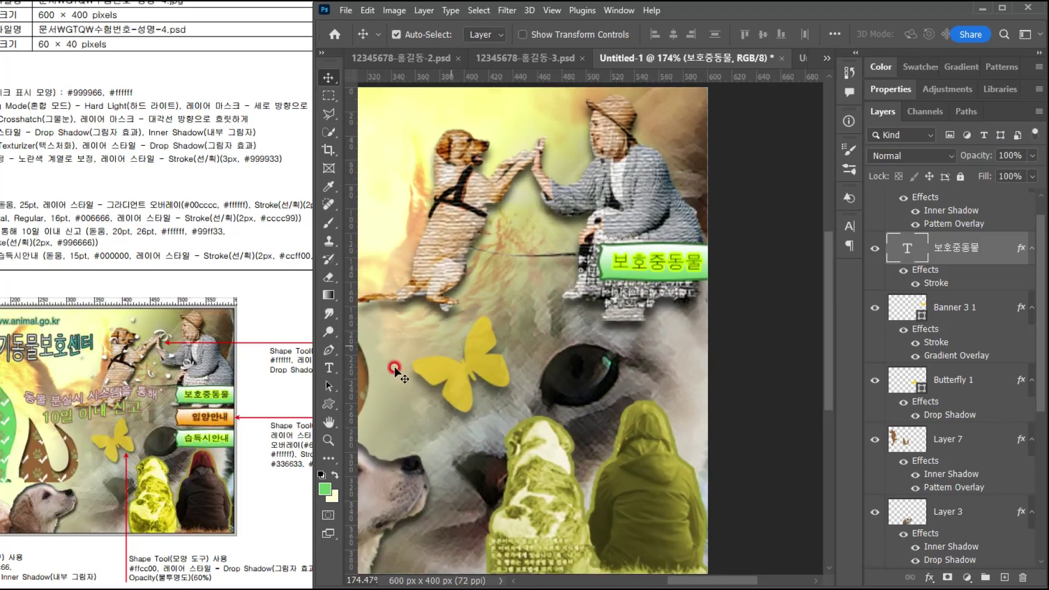
pyautogui.doubleClick(658, 265)
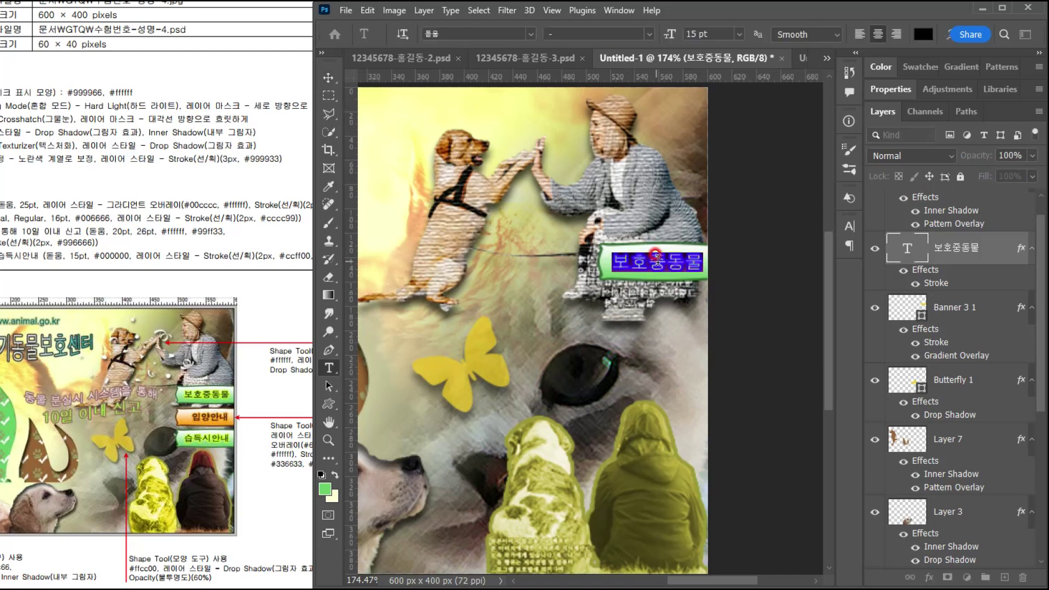
pyautogui.click(895, 34)
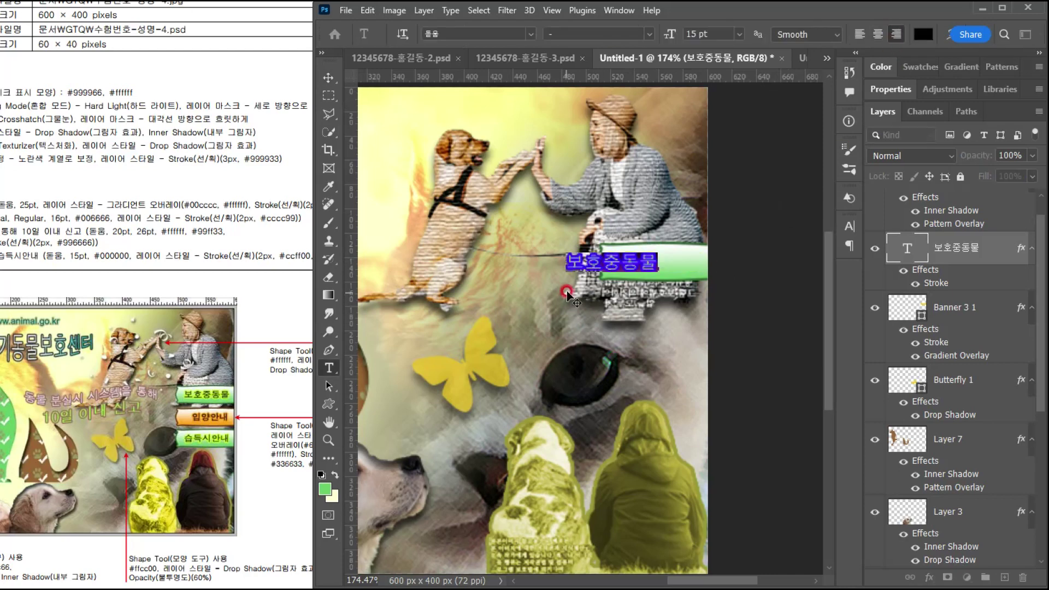
pyautogui.moveTo(587, 300); pyautogui.dragTo(616, 296)
pyautogui.click(328, 77)
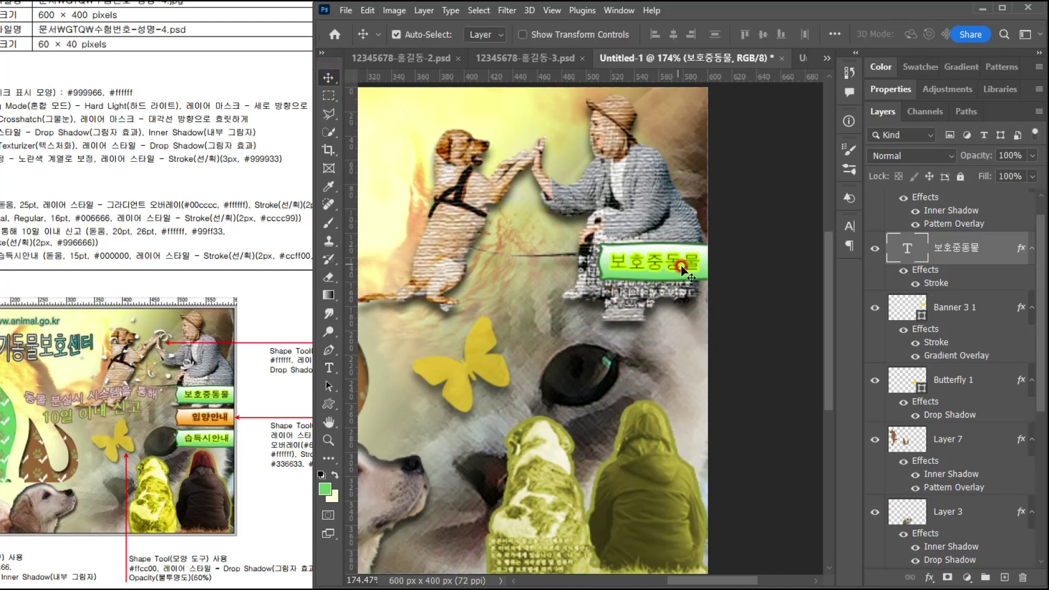
# - Duplicate the banner together with its label twice, stacking the copies evenly below the original
pyautogui.keyDown('shift'); pyautogui.click(704, 273); pyautogui.keyUp('shift')
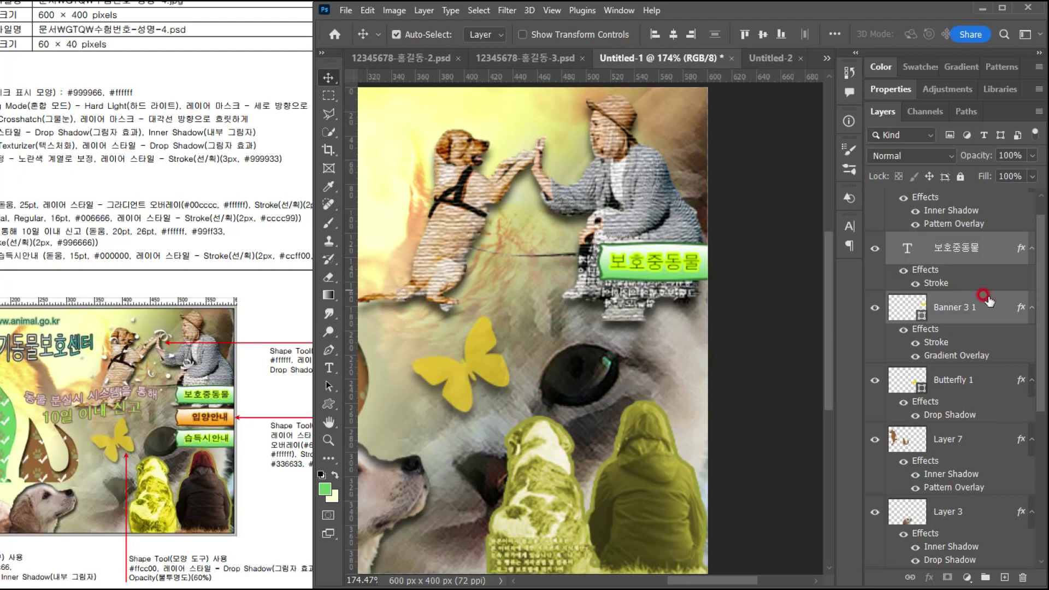
pyautogui.moveTo(956, 226)
pyautogui.mouseDown()
pyautogui.moveTo(940, 246)
pyautogui.moveTo(873, 271)
pyautogui.moveTo(701, 266)
pyautogui.moveTo(680, 285)
pyautogui.moveTo(684, 366)
pyautogui.mouseUp()
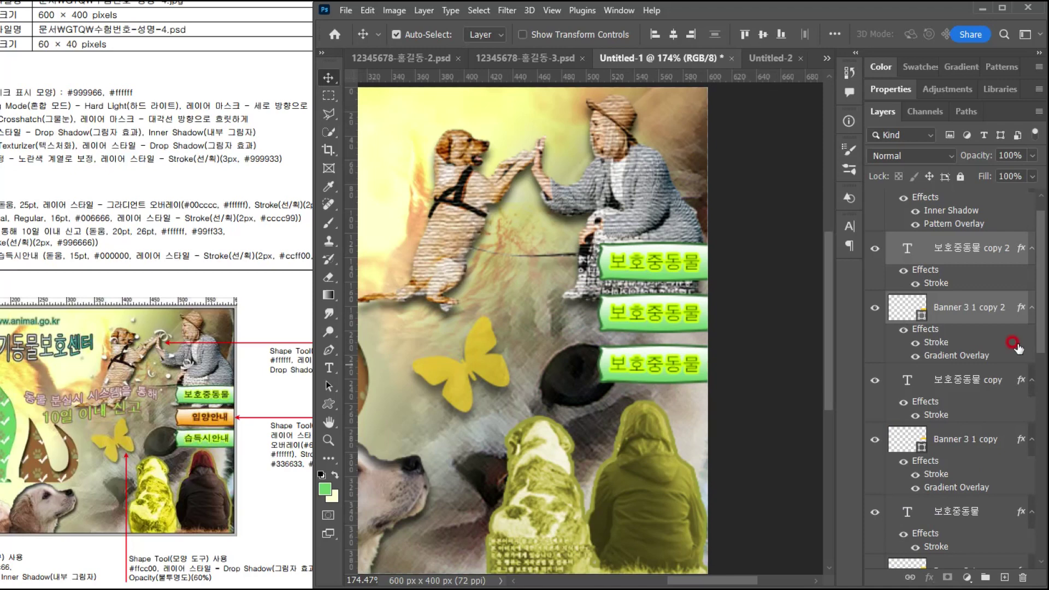
# - Change the lowest banner's label to 습득시안내
pyautogui.click(654, 371)
pyautogui.click(658, 372)
pyautogui.doubleClick(658, 358)
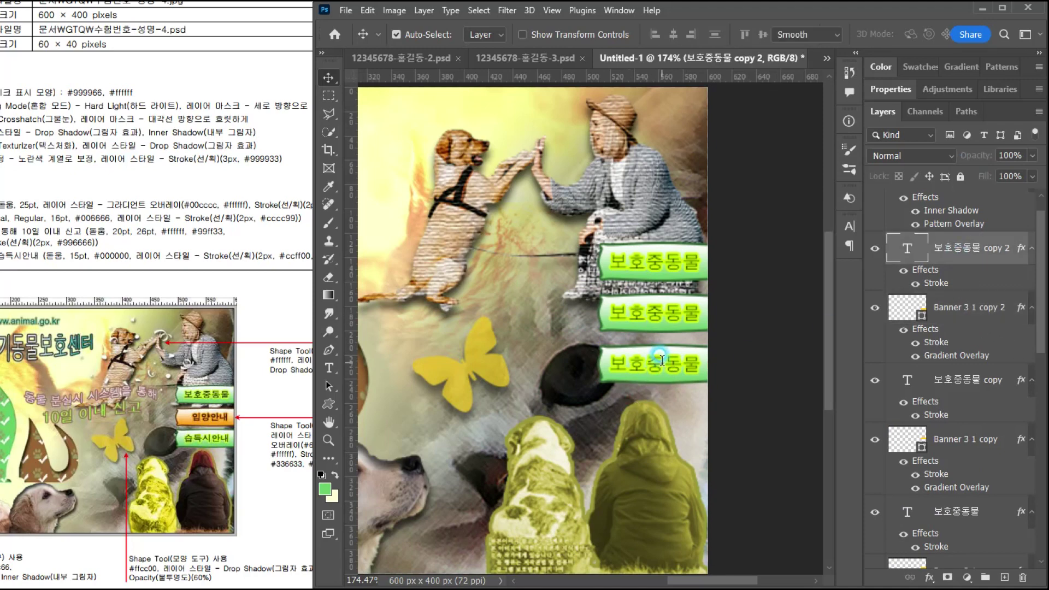
pyautogui.write('tm')
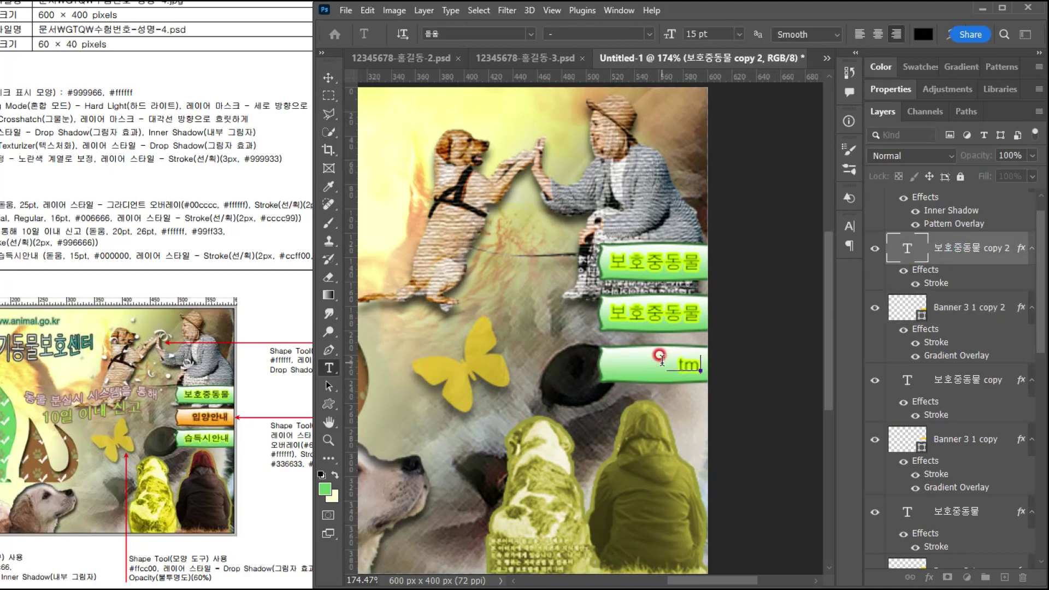
pyautogui.write('qemrtldksso')
pyautogui.hotkey('ctrl', 'Return')
pyautogui.press('v')
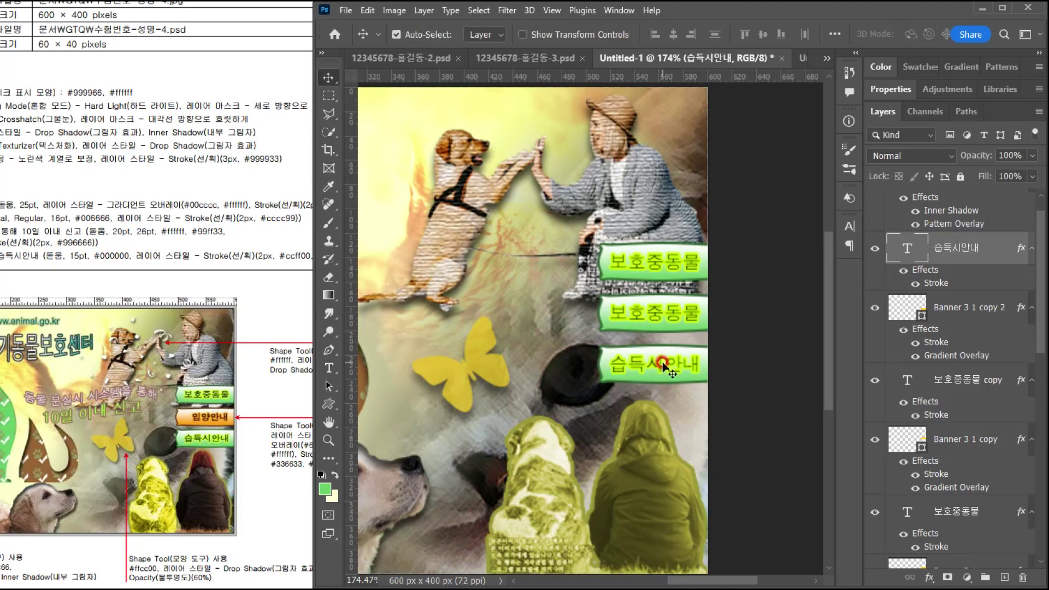
# - Change the middle banner's label to 입양안내
pyautogui.doubleClick(654, 309)
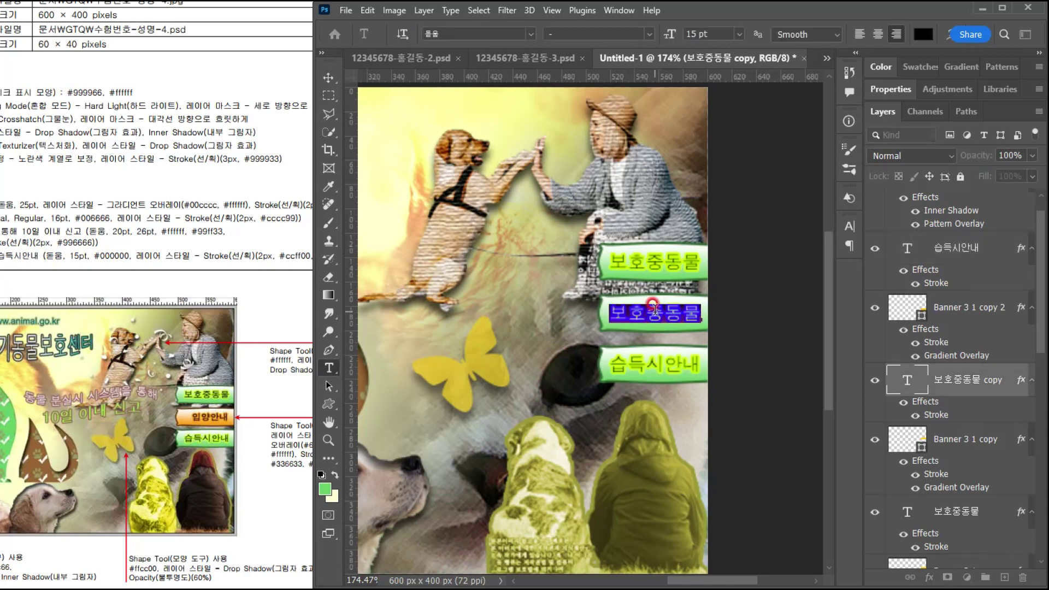
pyautogui.write('dlqdiddksso')
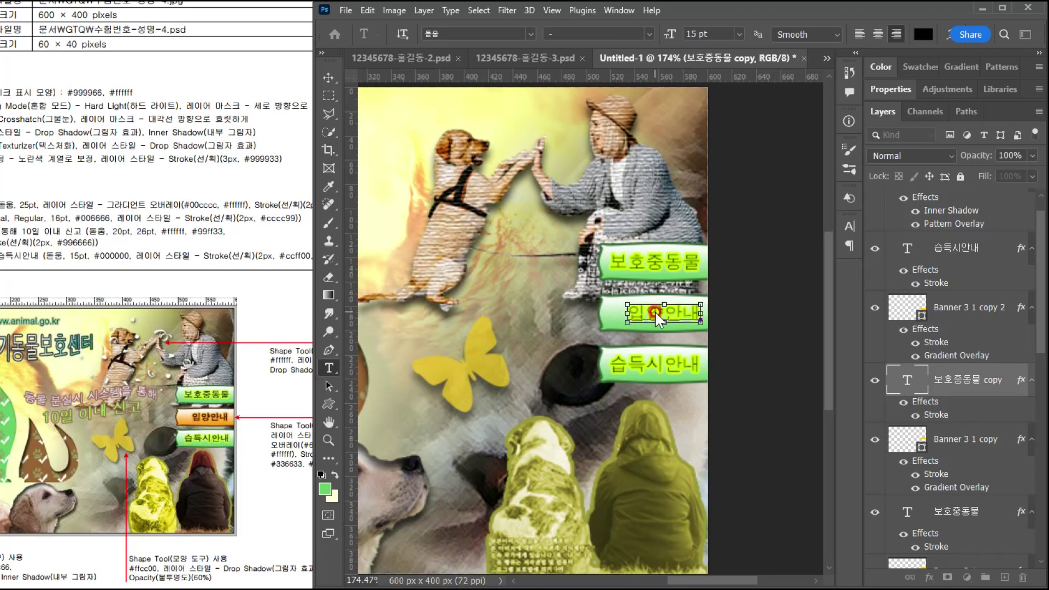
pyautogui.hotkey('ctrl', 'Return')
pyautogui.press('v')
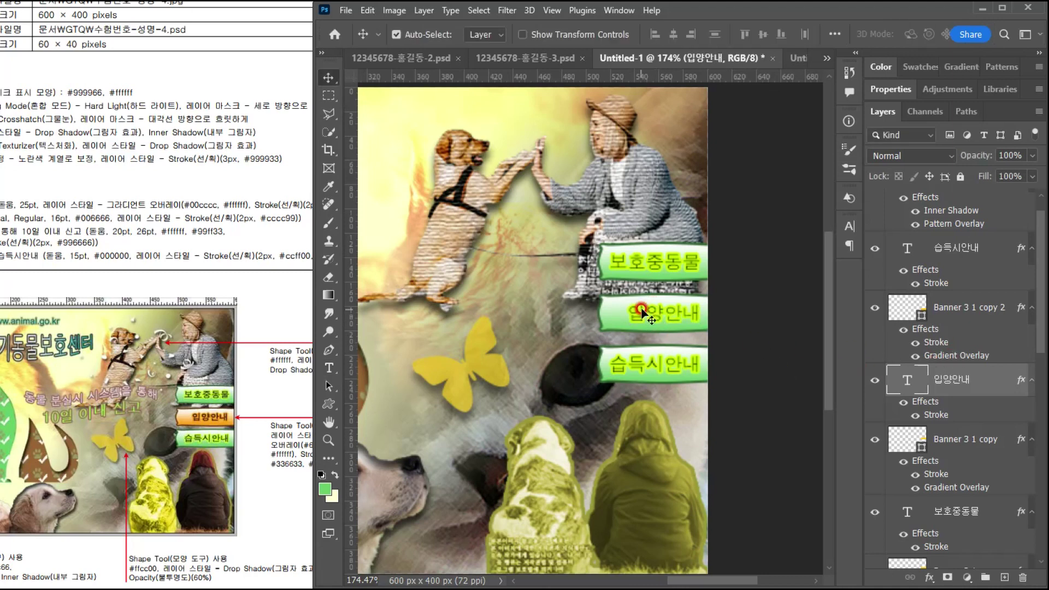
# - Change the middle banner's Gradient Overlay so its starting colour stop is #ff9900
pyautogui.click(645, 327)
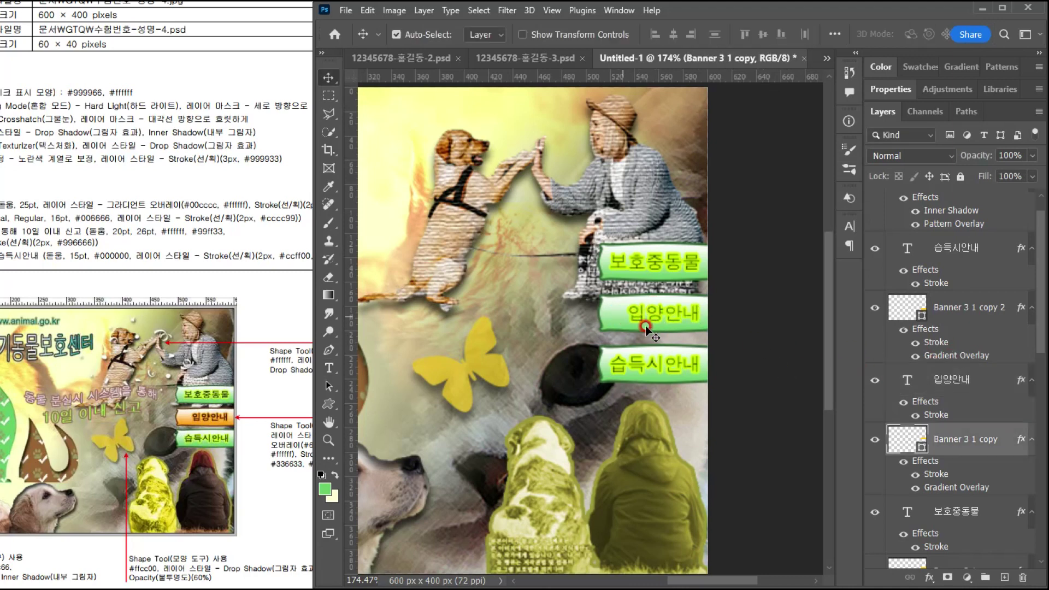
pyautogui.doubleClick(1006, 492)
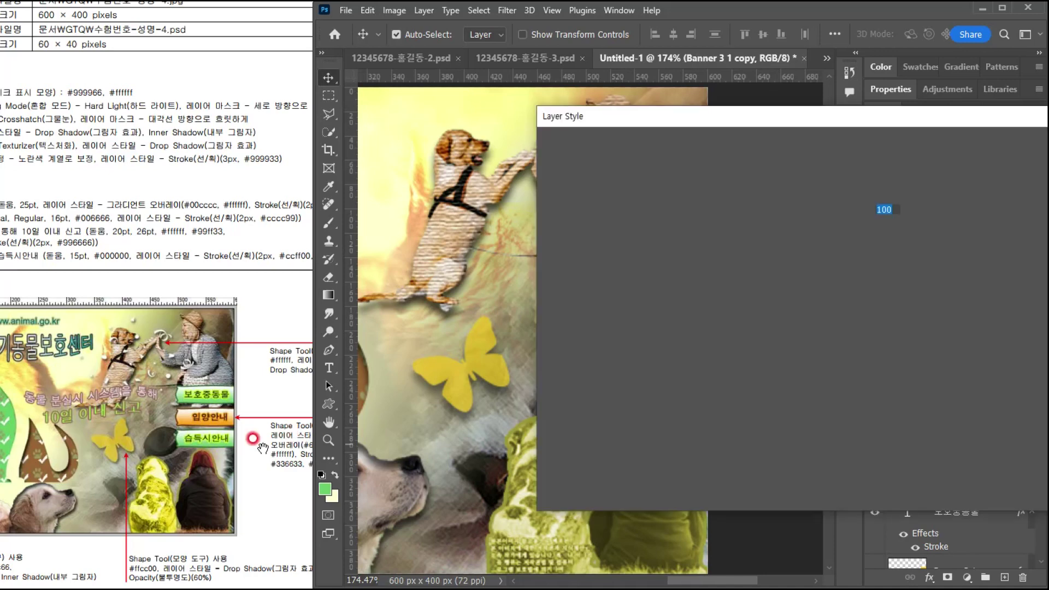
pyautogui.click(205, 426)
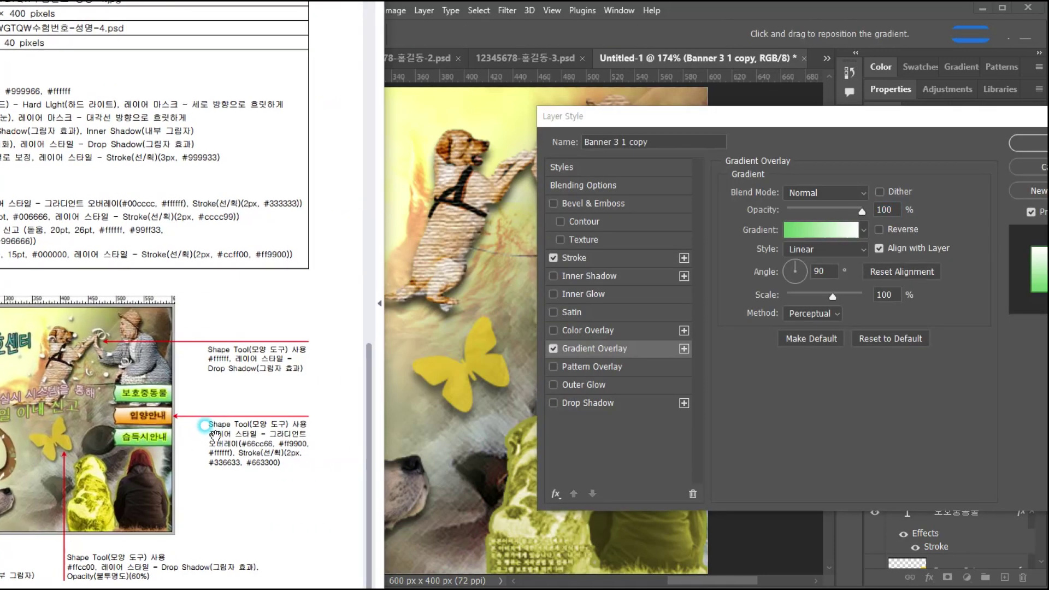
pyautogui.click(811, 230)
pyautogui.click(805, 230)
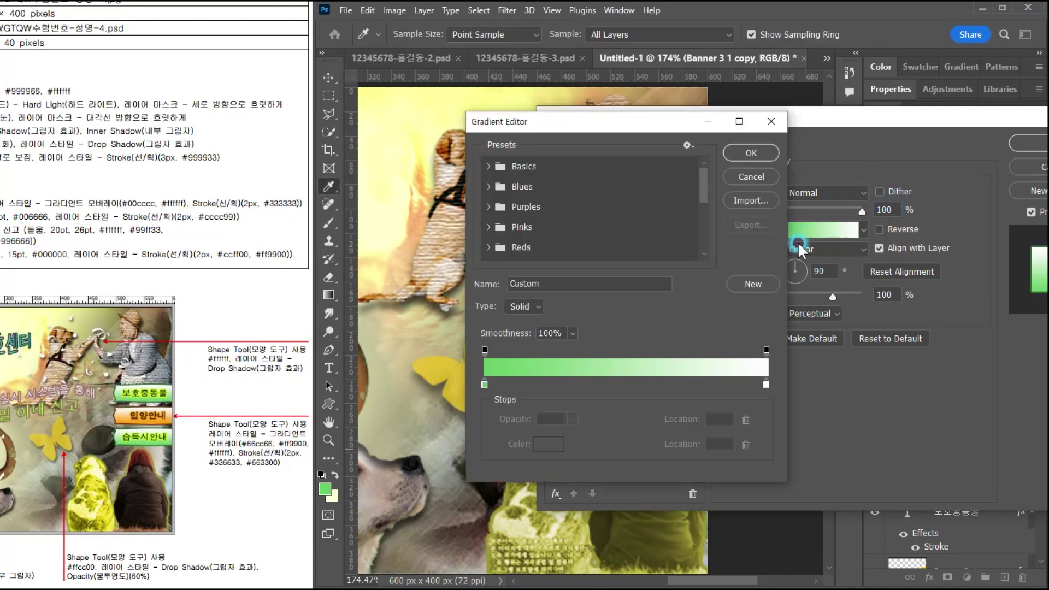
pyautogui.doubleClick(486, 384)
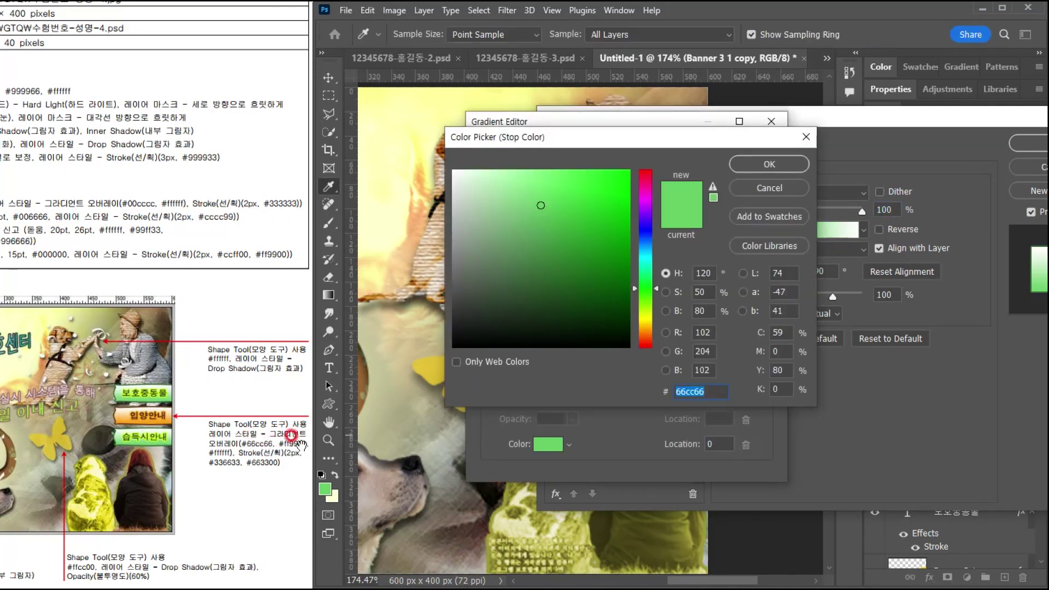
pyautogui.write('ff9900')
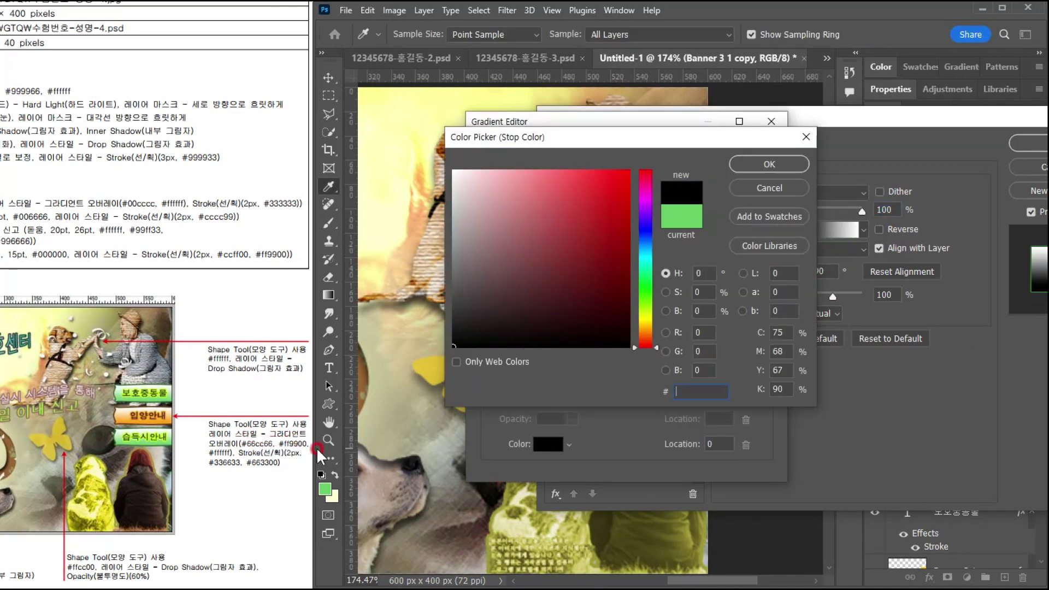
pyautogui.press('Return')
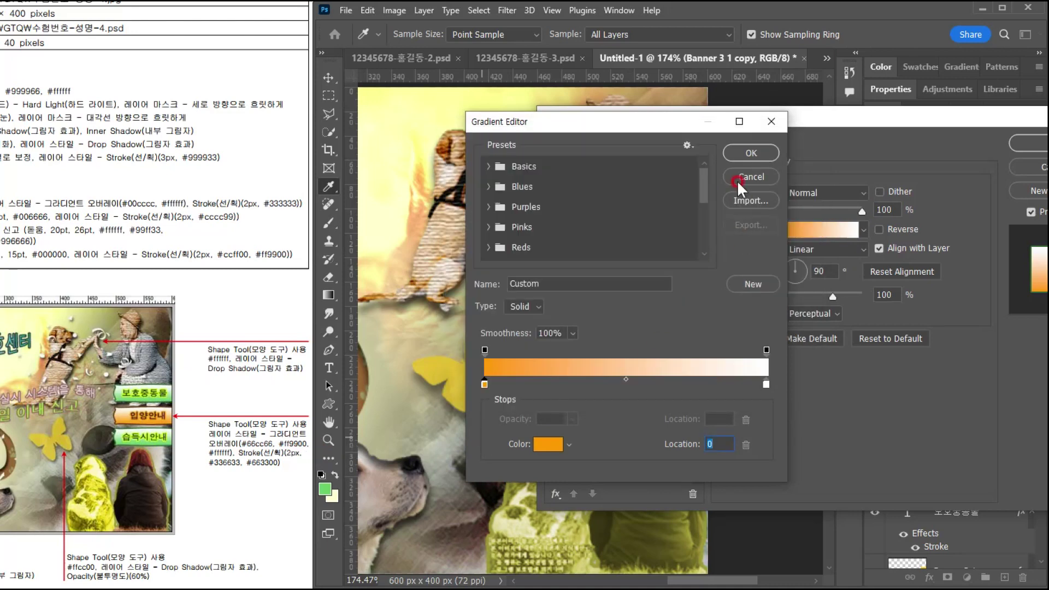
pyautogui.click(752, 147)
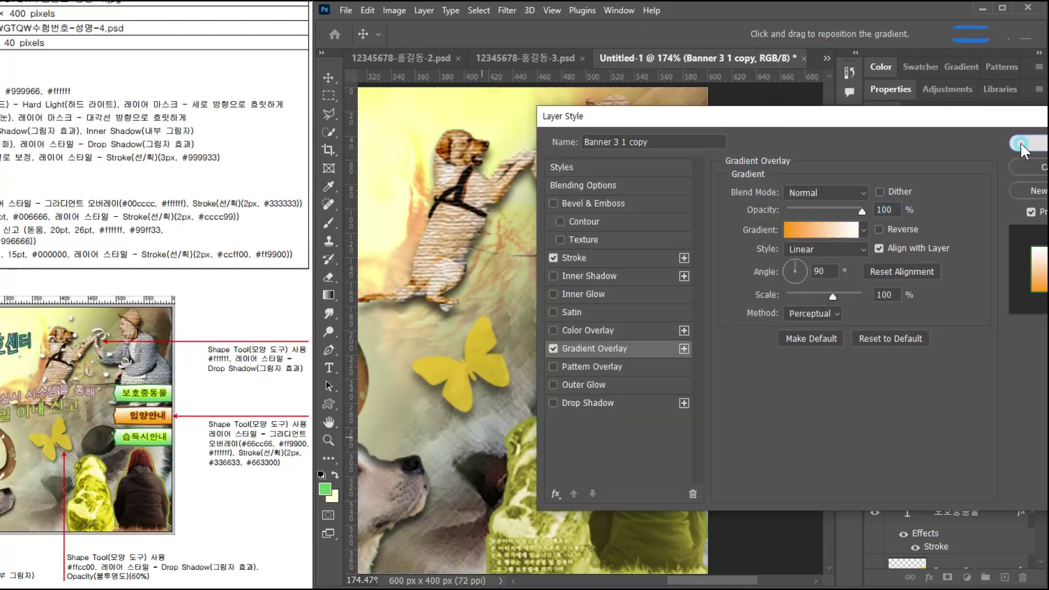
pyautogui.click(1019, 143)
# - Change the stroke colour of the 입양안내 label to #ff9900
pyautogui.click(661, 317)
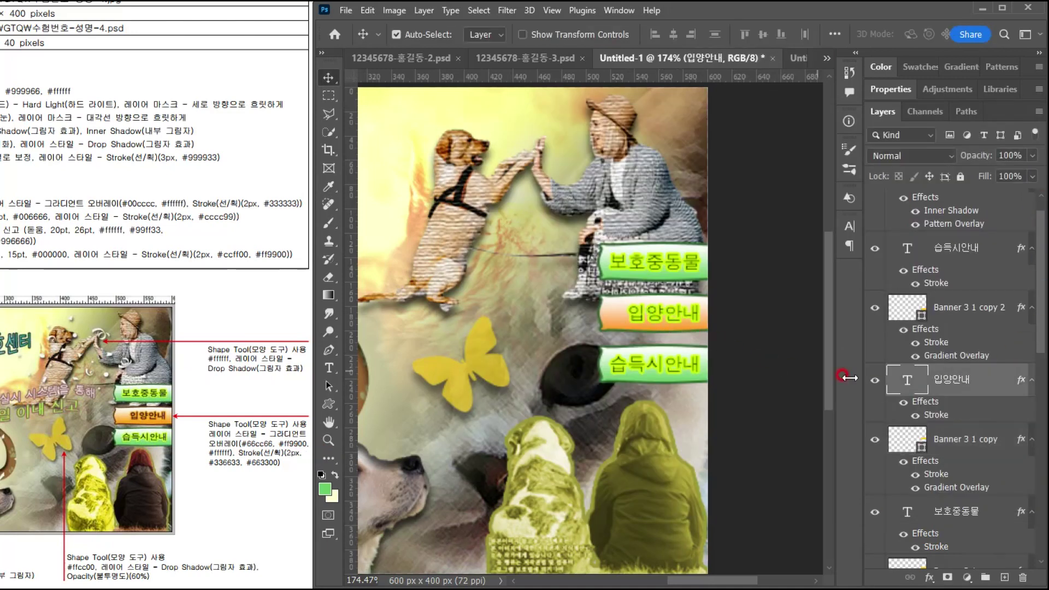
pyautogui.doubleClick(953, 414)
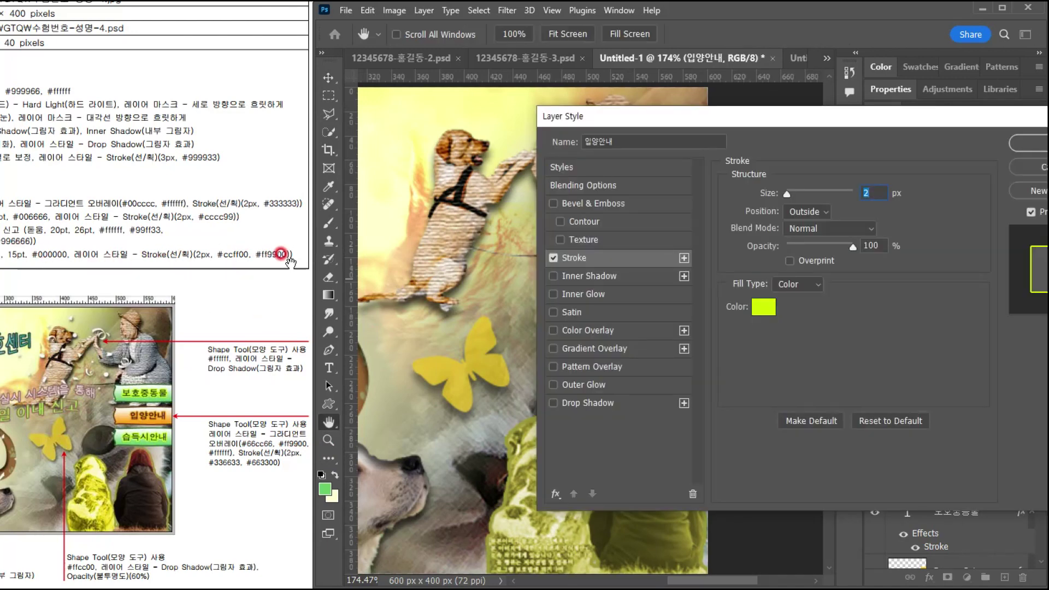
pyautogui.click(760, 307)
pyautogui.write('ff9900')
pyautogui.press('Return')
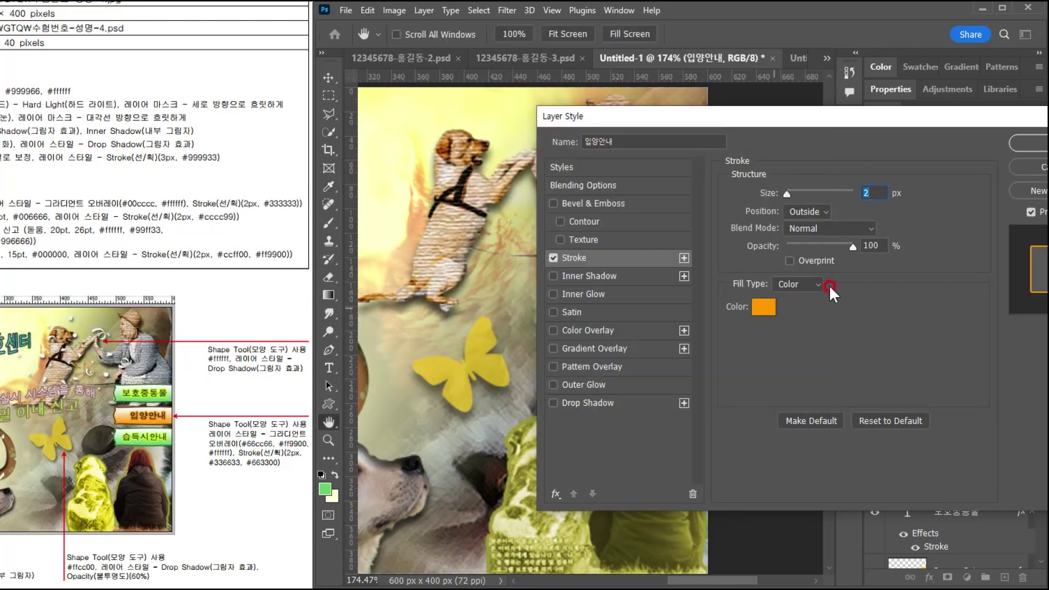
pyautogui.click(1030, 144)
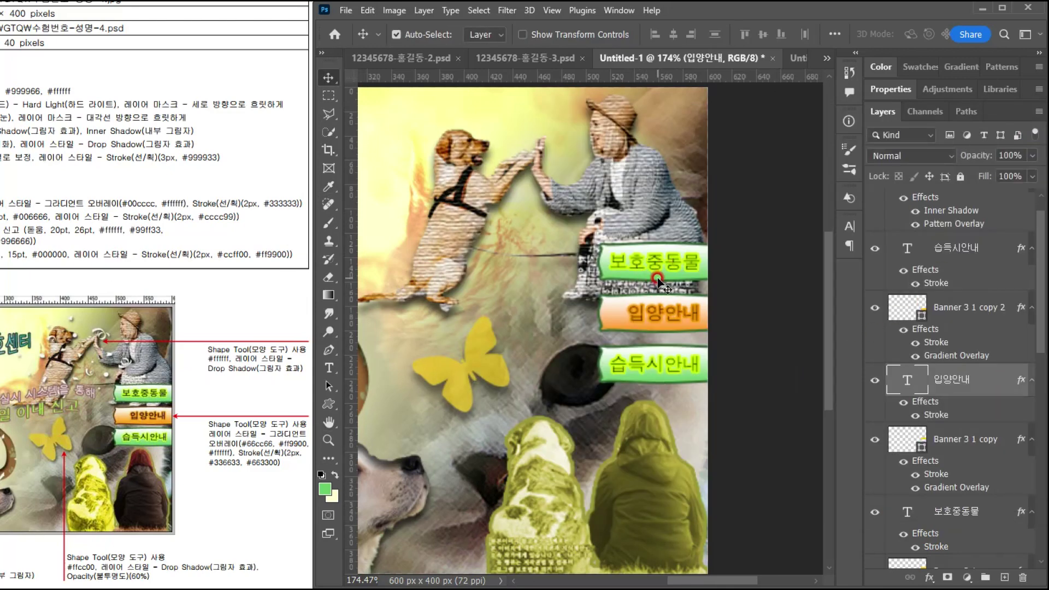
# - Change the middle banner shape's stroke colour to #663300
pyautogui.click(623, 323)
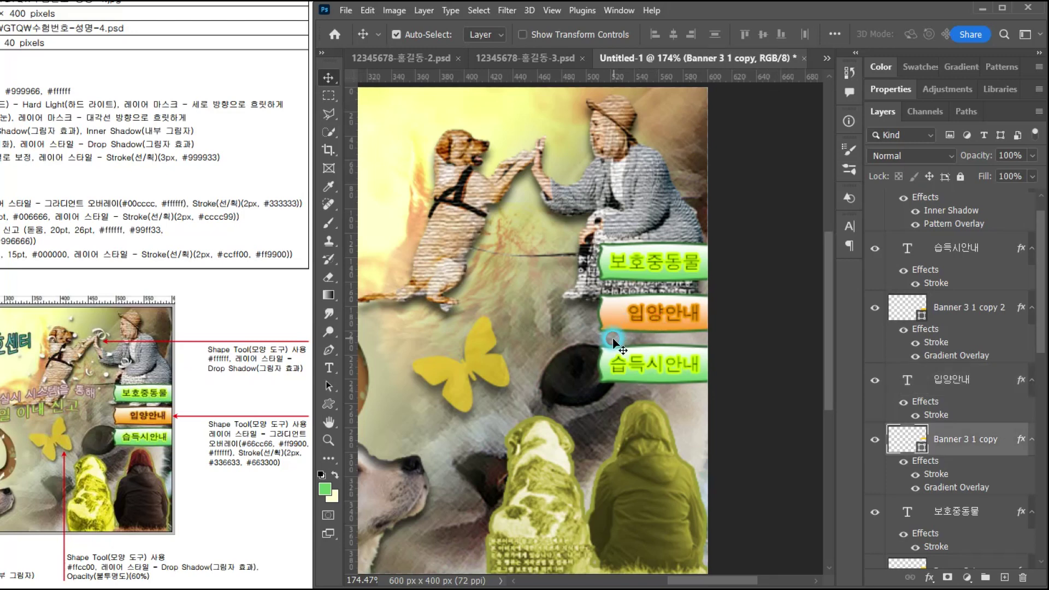
pyautogui.doubleClick(983, 475)
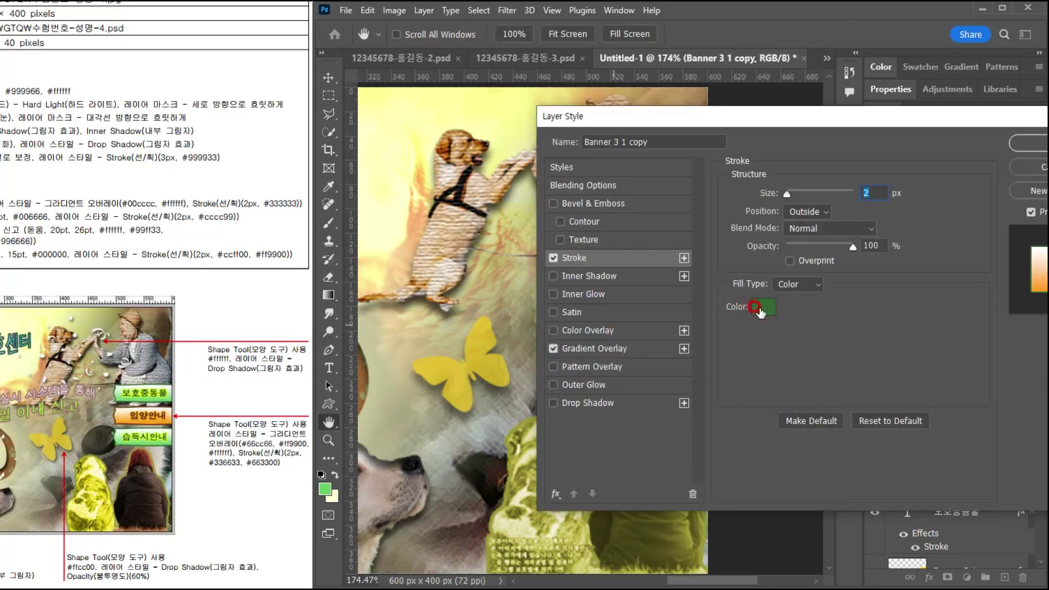
pyautogui.click(759, 311)
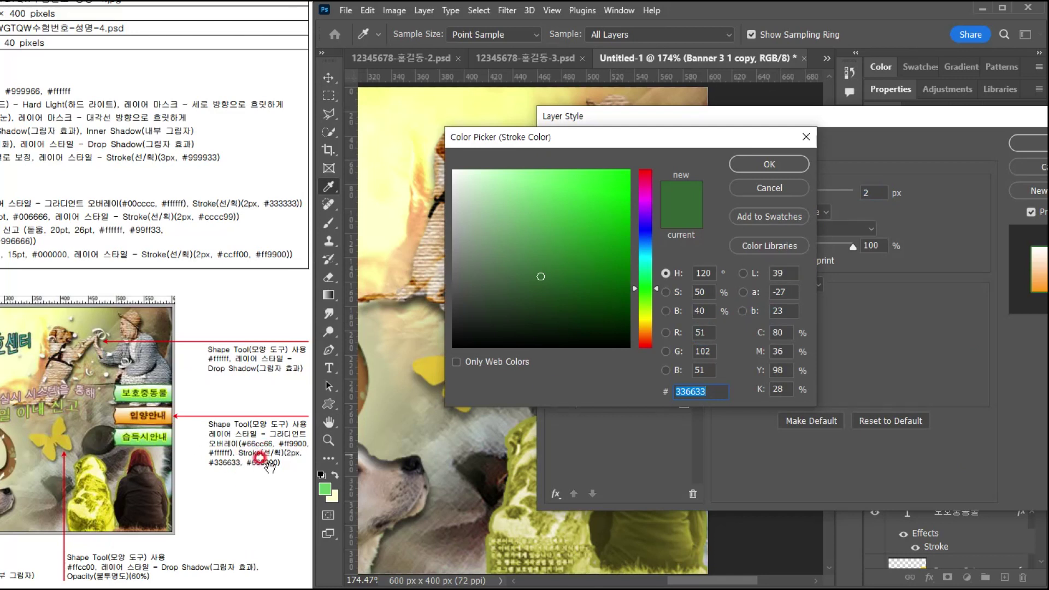
pyautogui.write('663300')
pyautogui.press('Return')
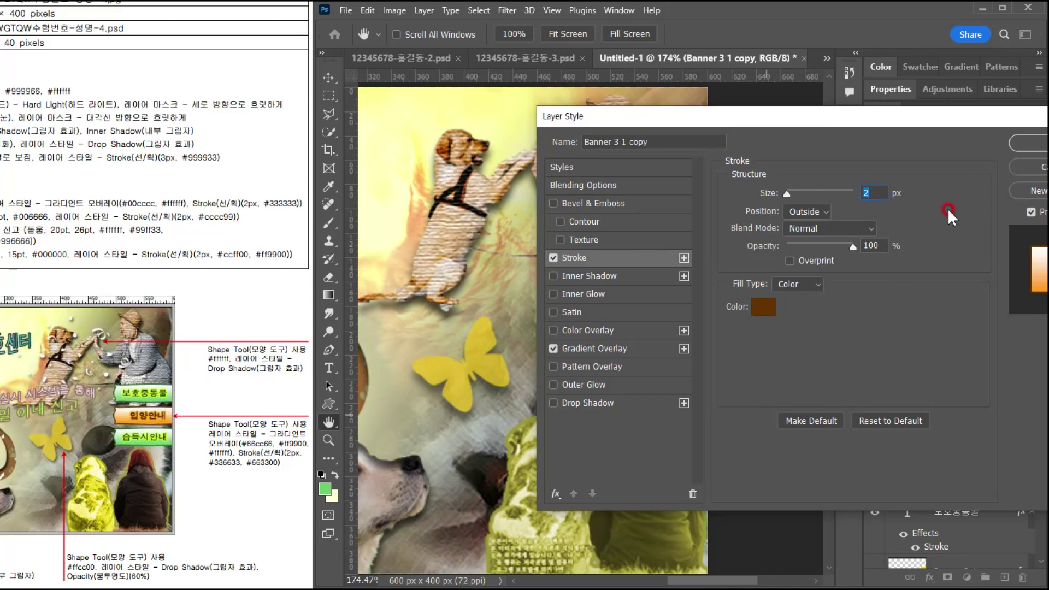
pyautogui.click(1023, 145)
# - Add the left-aligned title text 유실유기동물보호센터 above the patterned silhouettes and set its size to 25 pt
pyautogui.scroll(-3, 697, 374)
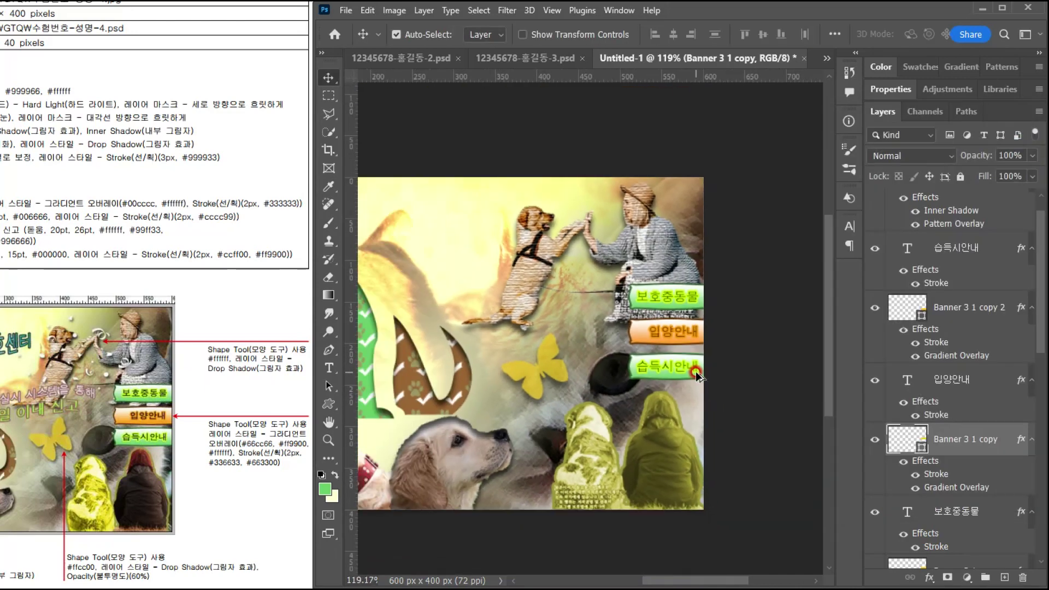
pyautogui.scroll(-3, 417, 395)
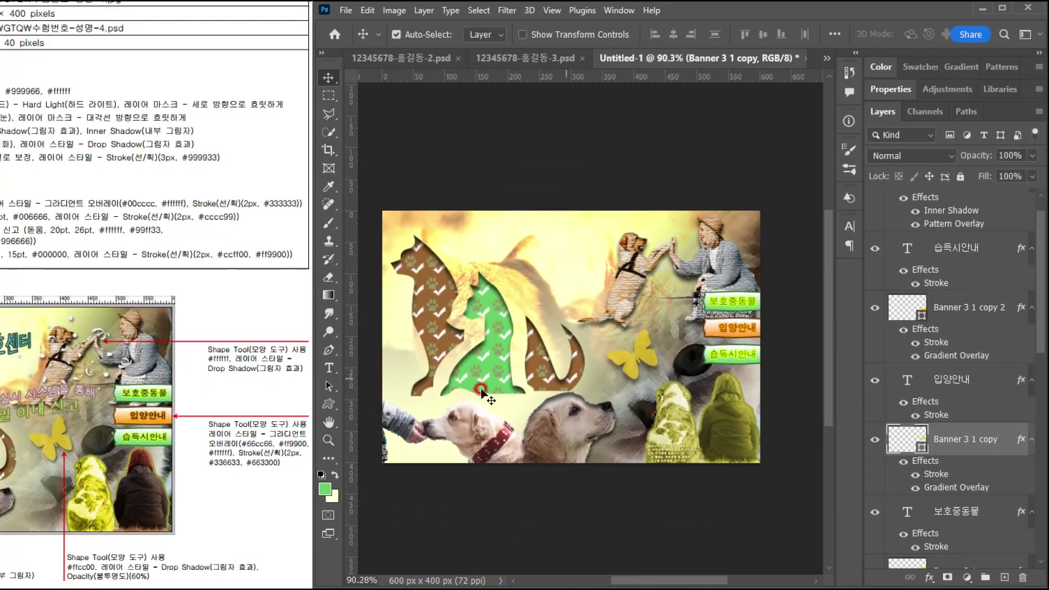
pyautogui.click(65, 417)
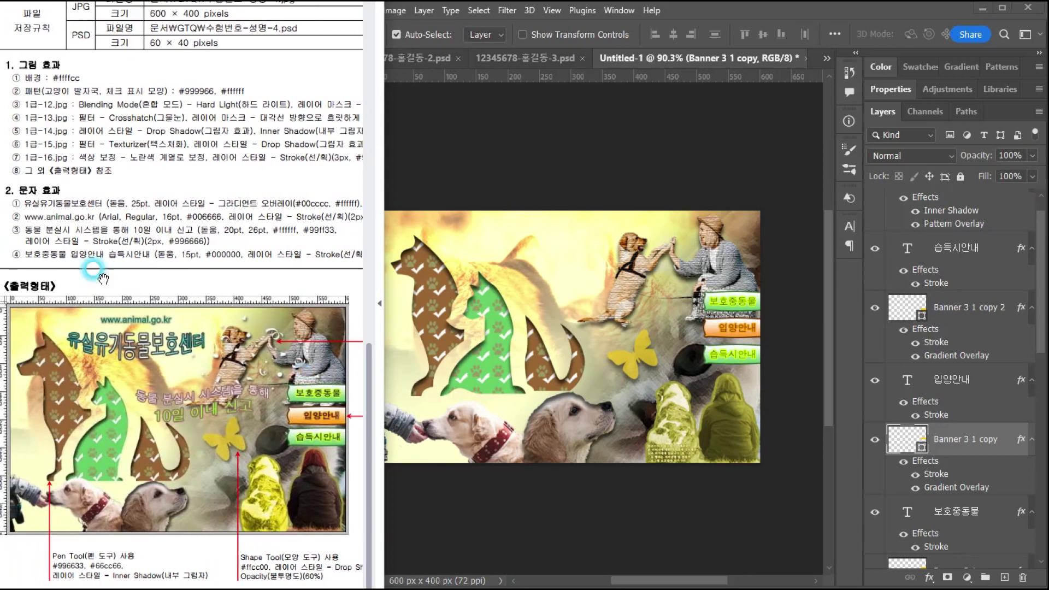
pyautogui.click(639, 65)
pyautogui.click(328, 368)
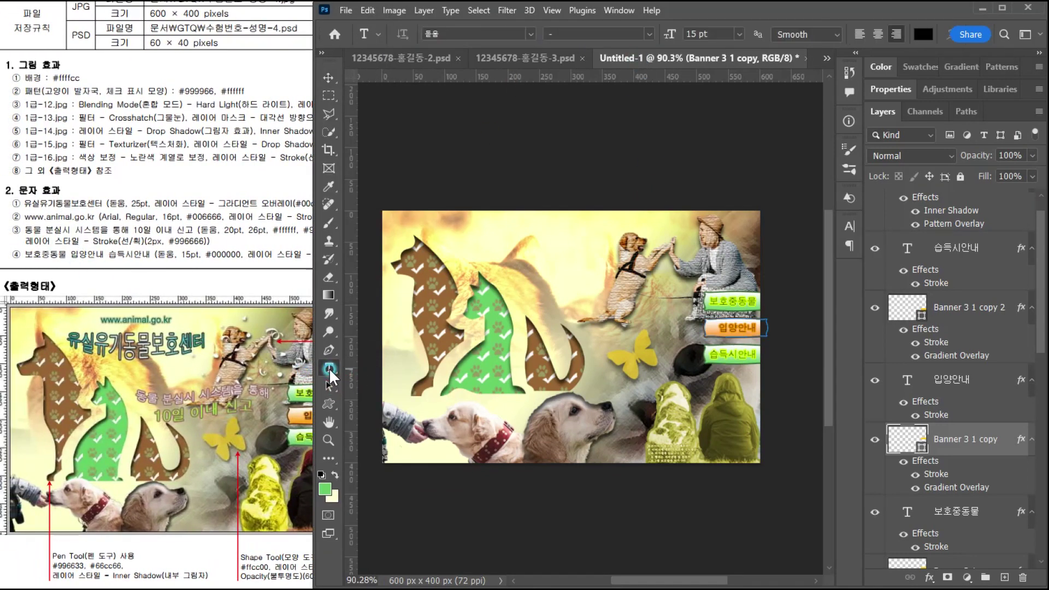
pyautogui.click(452, 251)
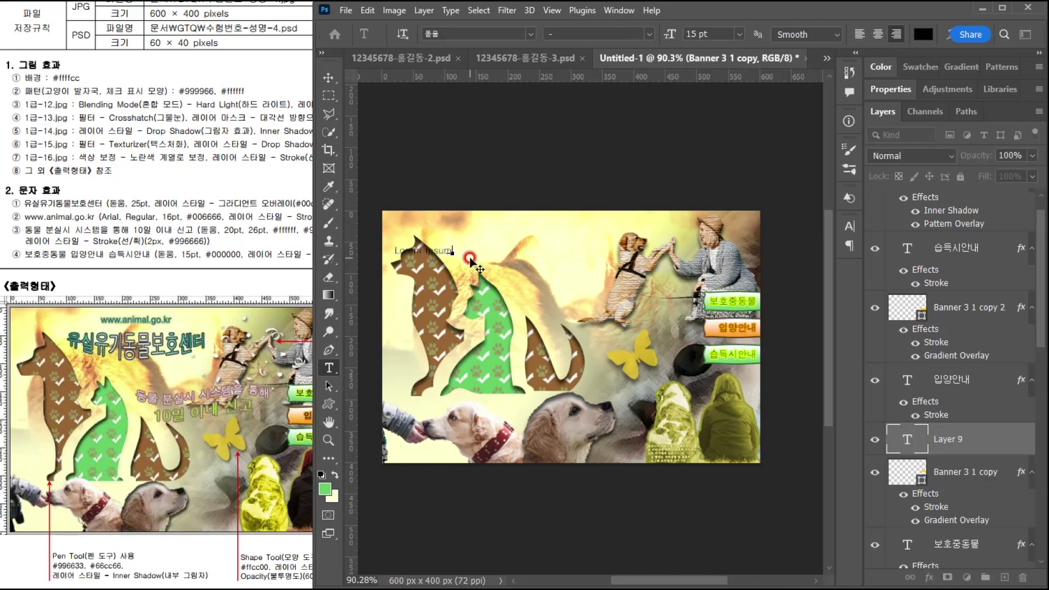
pyautogui.click(857, 33)
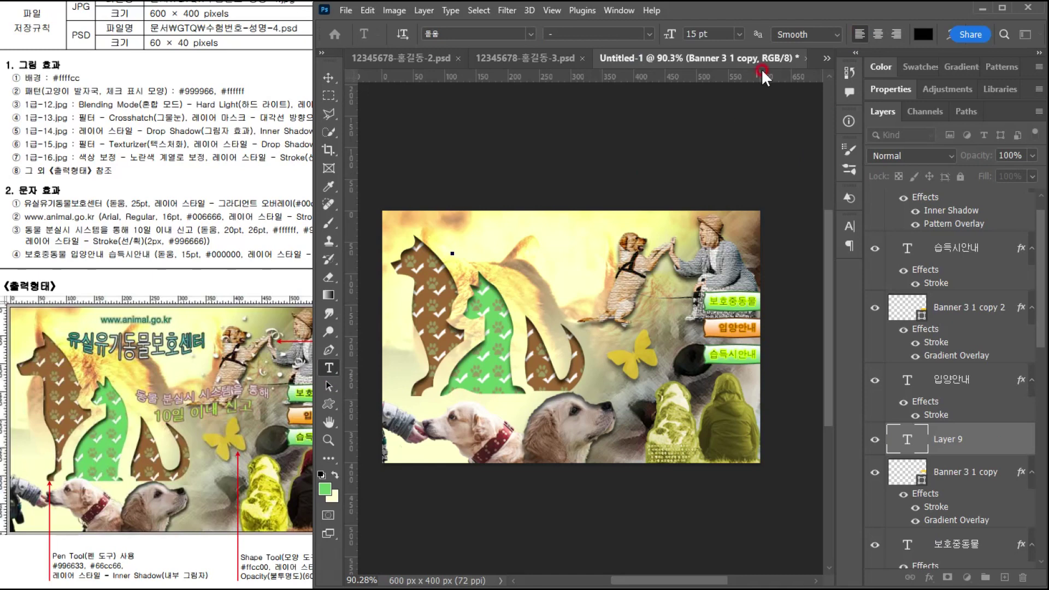
pyautogui.write('db')
pyautogui.press('BackSpace')
pyautogui.press('BackSpace')
pyautogui.write('유실유기동물보호센터')
pyautogui.hotkey('ctrl', 'a')
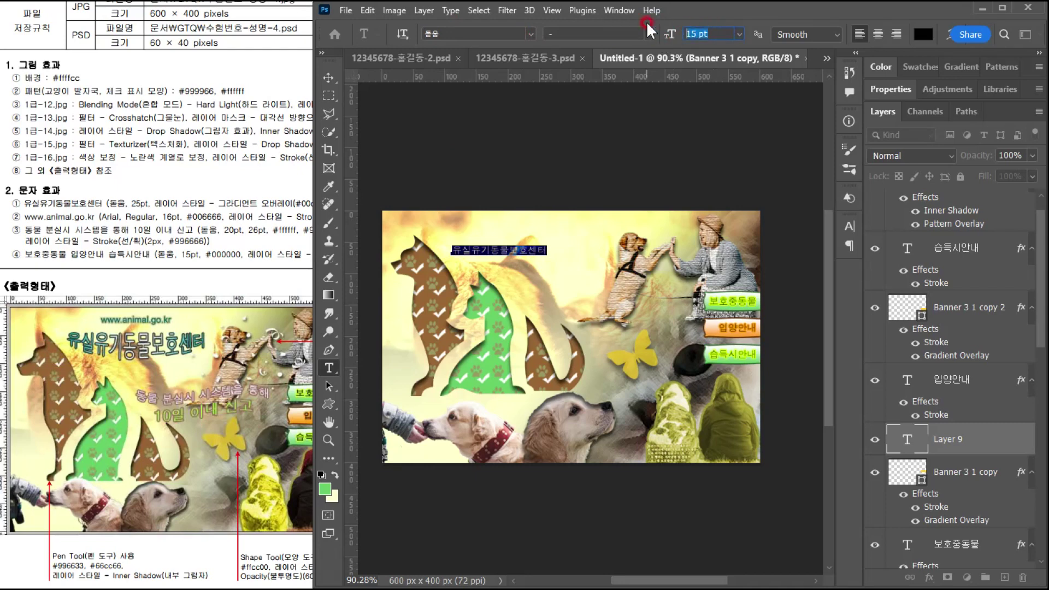
pyautogui.press('Return')
# - Add a Gradient Overlay running from #00cccc to #ffffff to the 유실유기동물보호센터 title
pyautogui.moveTo(267, 304); pyautogui.dragTo(102, 270)
pyautogui.click(946, 437)
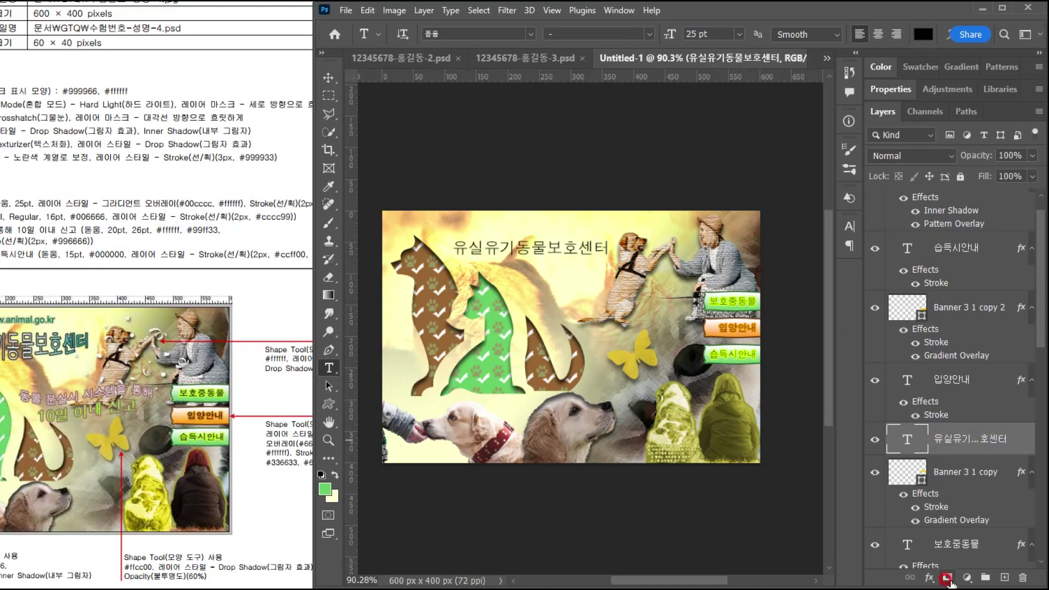
pyautogui.click(929, 577)
pyautogui.click(953, 534)
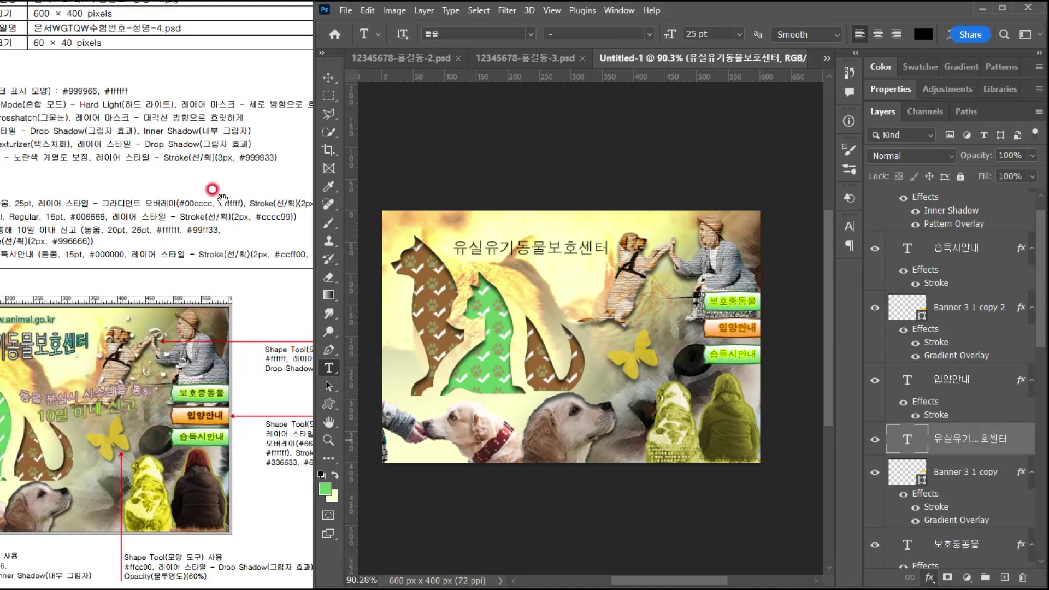
pyautogui.click(810, 235)
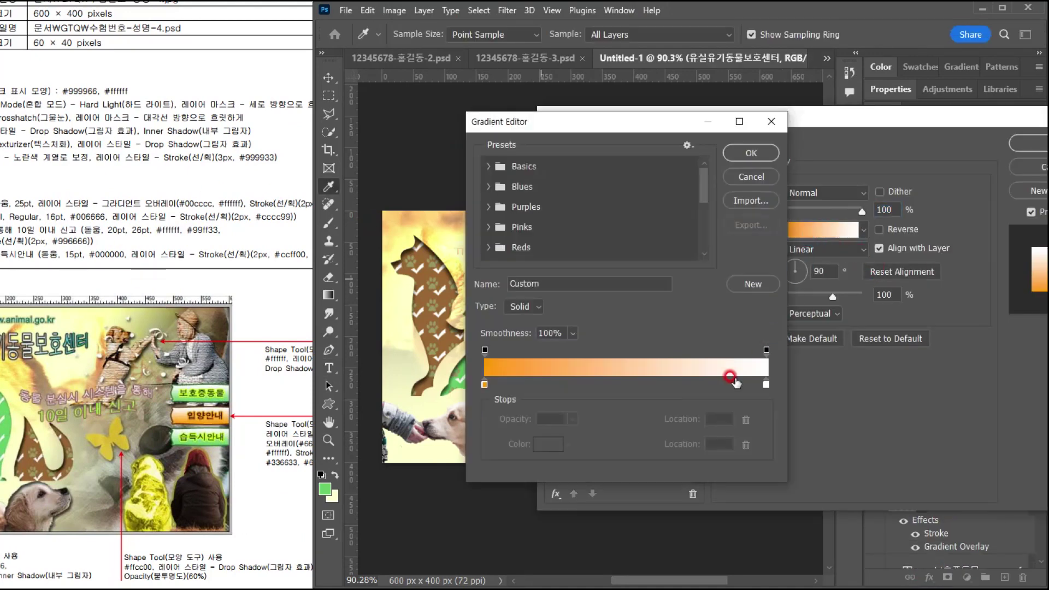
pyautogui.doubleClick(485, 381)
pyautogui.write('0')
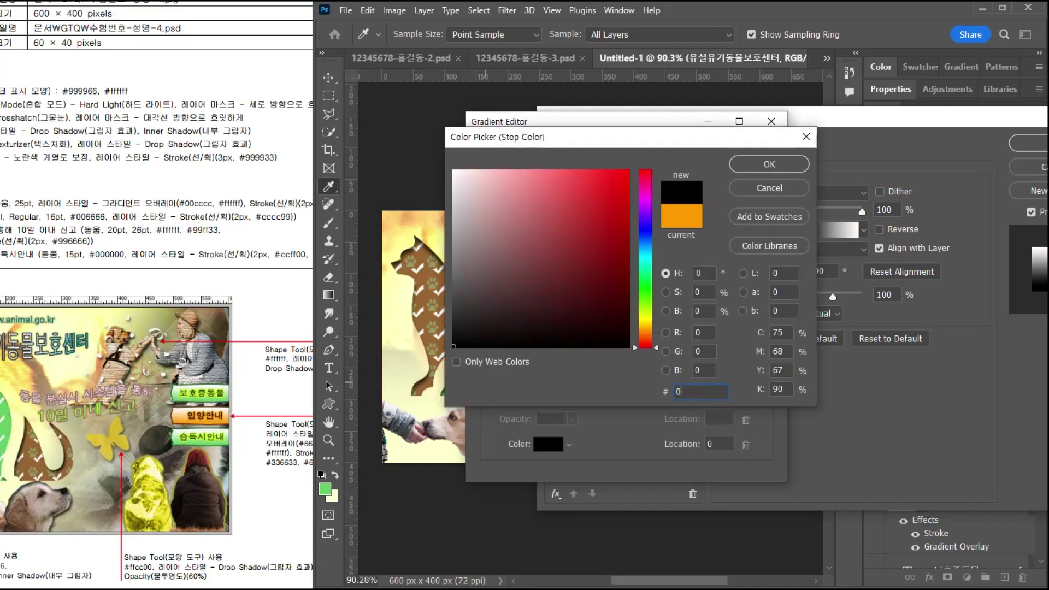
pyautogui.write('0cccc')
pyautogui.press('Return')
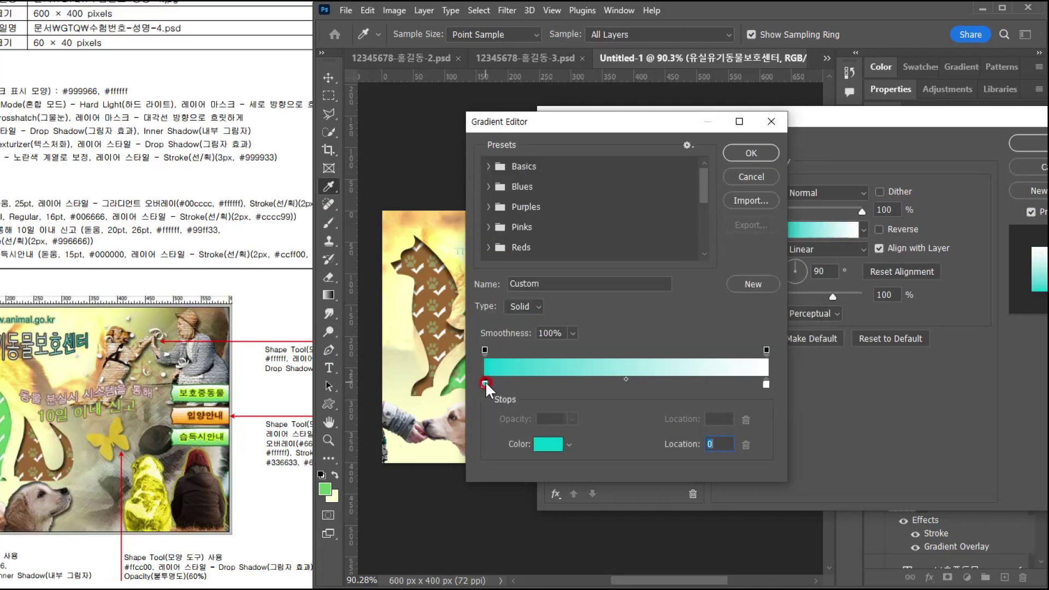
pyautogui.doubleClick(766, 384)
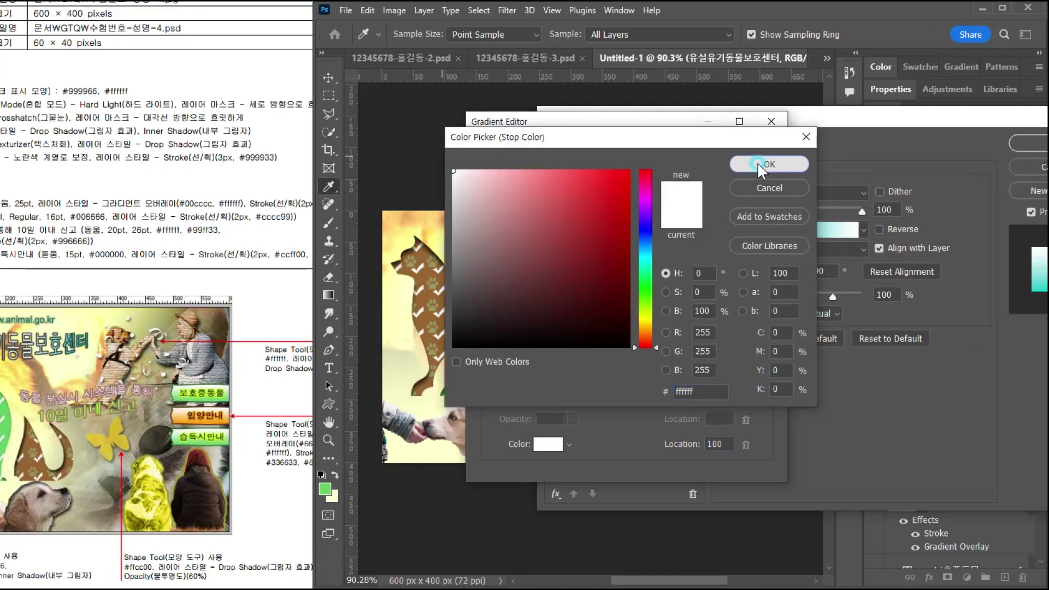
pyautogui.click(765, 163)
pyautogui.doubleClick(485, 384)
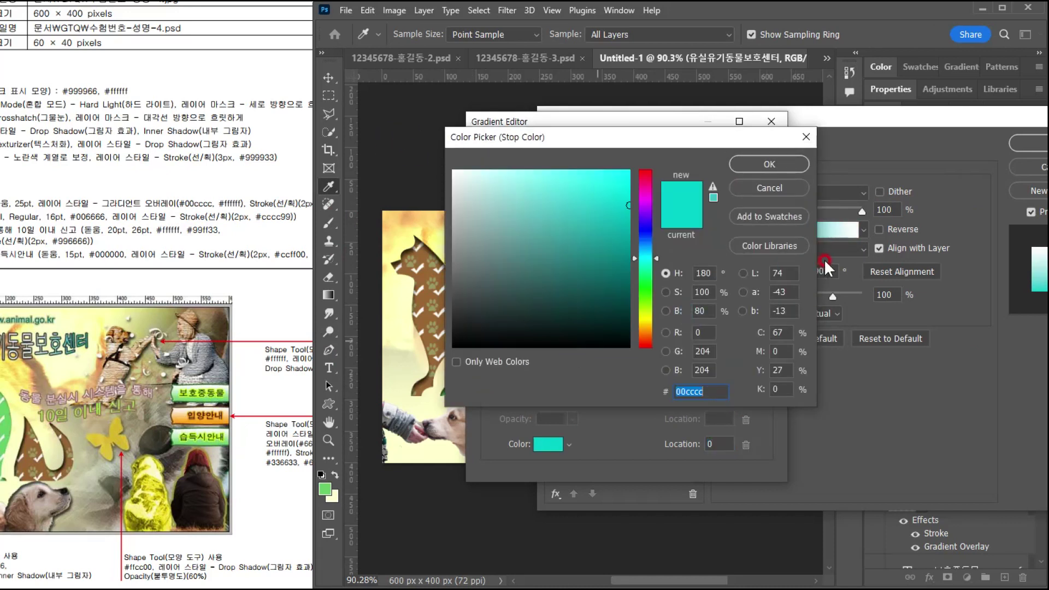
pyautogui.click(749, 166)
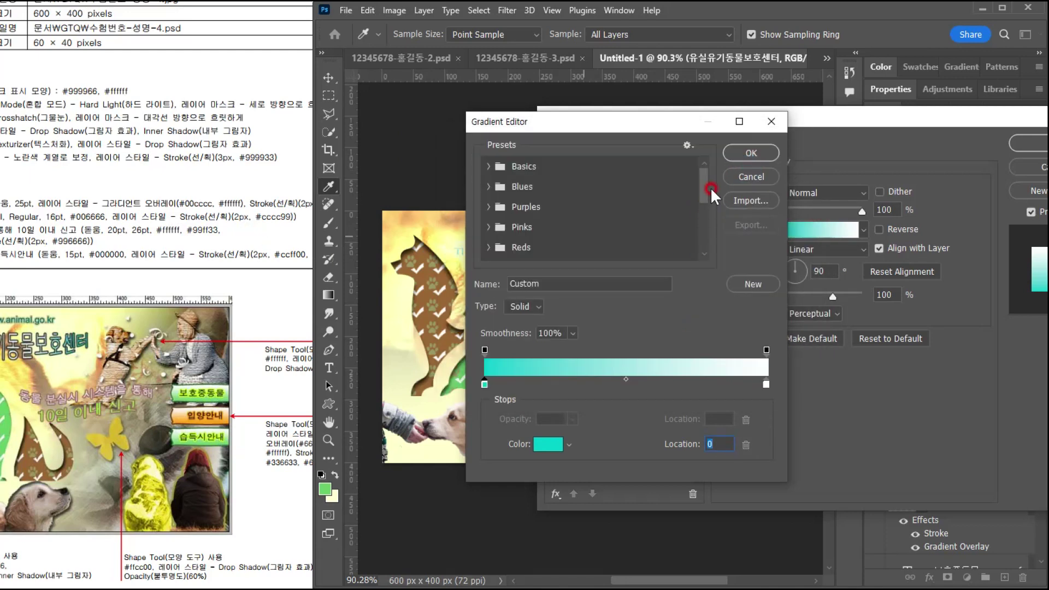
pyautogui.click(748, 152)
# - Add a 2 px Stroke in #333333 to the title and apply the layer style
pyautogui.click(593, 257)
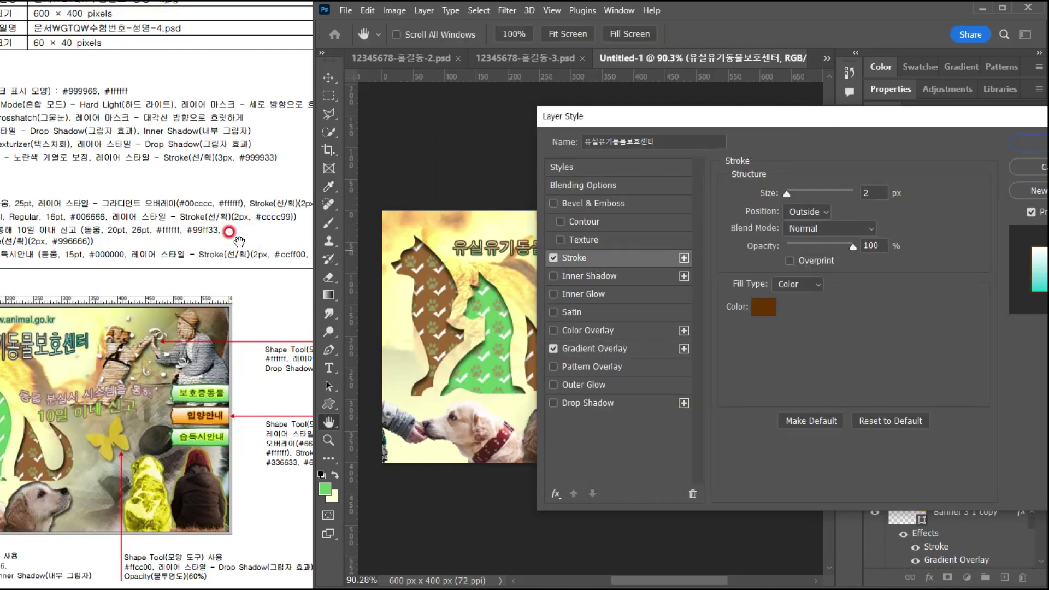
pyautogui.click(764, 306)
pyautogui.click(765, 306)
pyautogui.write('333333')
pyautogui.press('Return')
pyautogui.click(1025, 145)
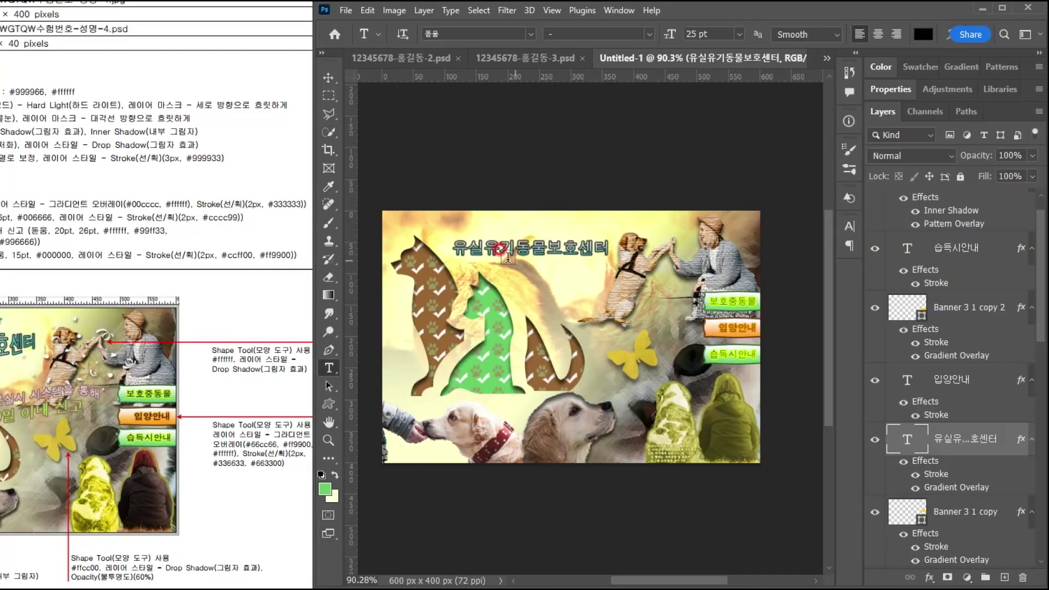
pyautogui.moveTo(143, 345); pyautogui.dragTo(253, 345)
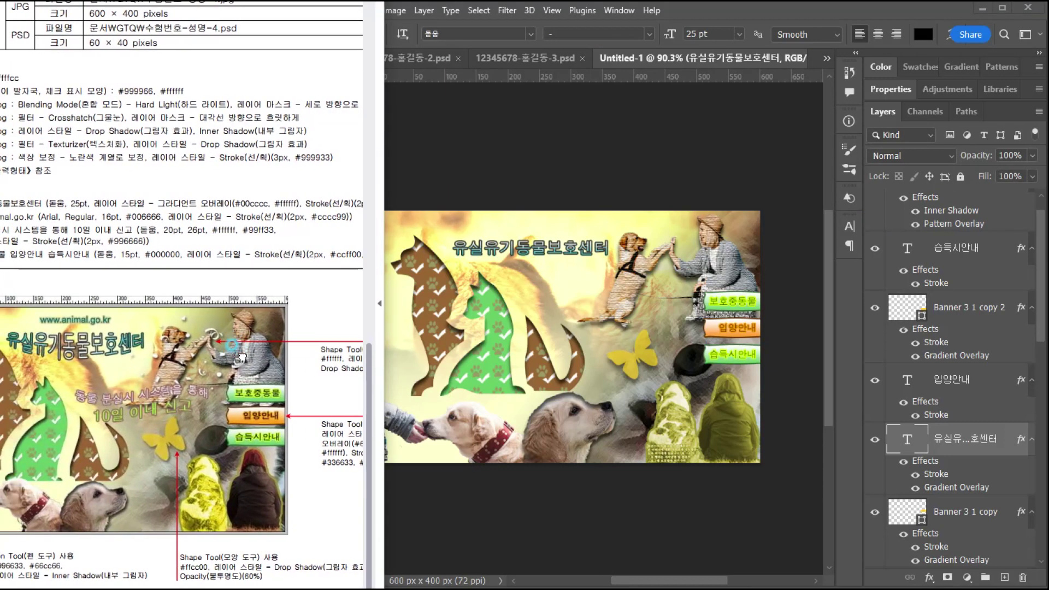
pyautogui.click(981, 487)
pyautogui.click(999, 487)
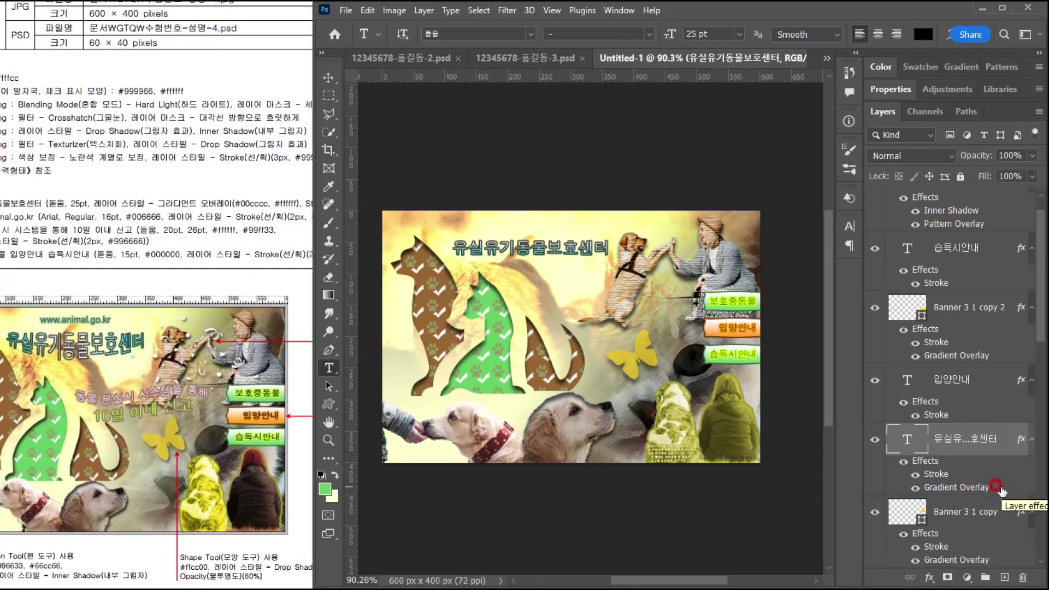
# - Change the 유실유기동물보호센터 title's Gradient Overlay to the Reflected style with a 0° angle and Reverse enabled
pyautogui.doubleClick(1007, 485)
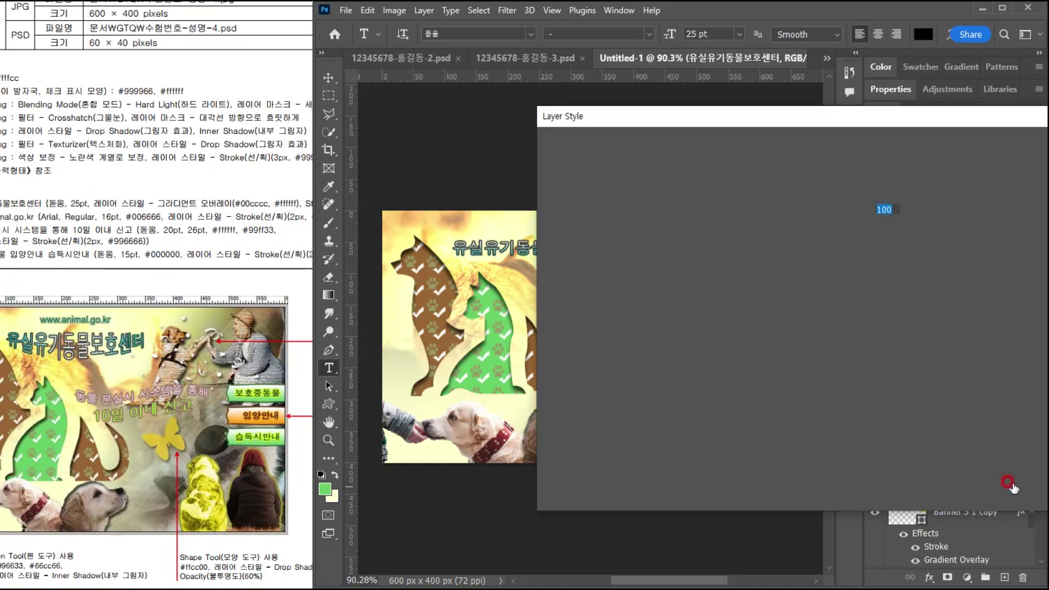
pyautogui.moveTo(801, 123); pyautogui.dragTo(678, 293)
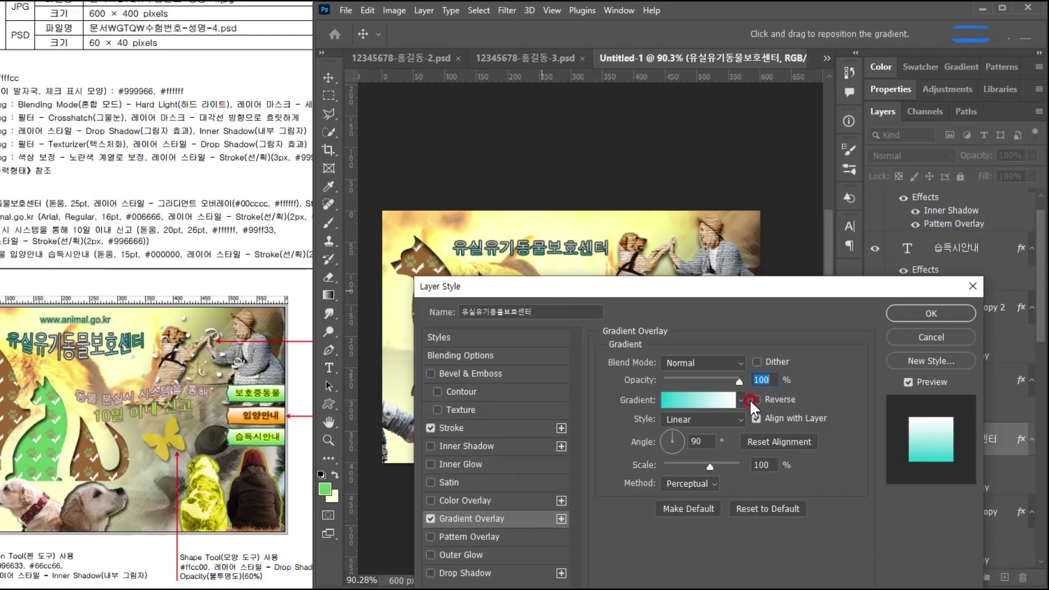
pyautogui.click(738, 419)
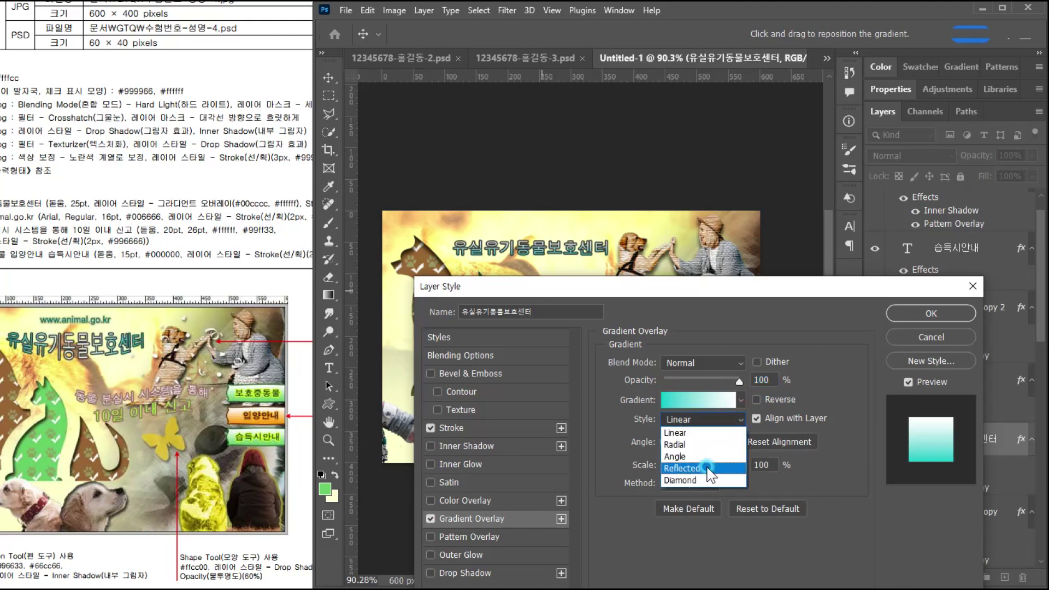
pyautogui.click(706, 465)
pyautogui.doubleClick(696, 441)
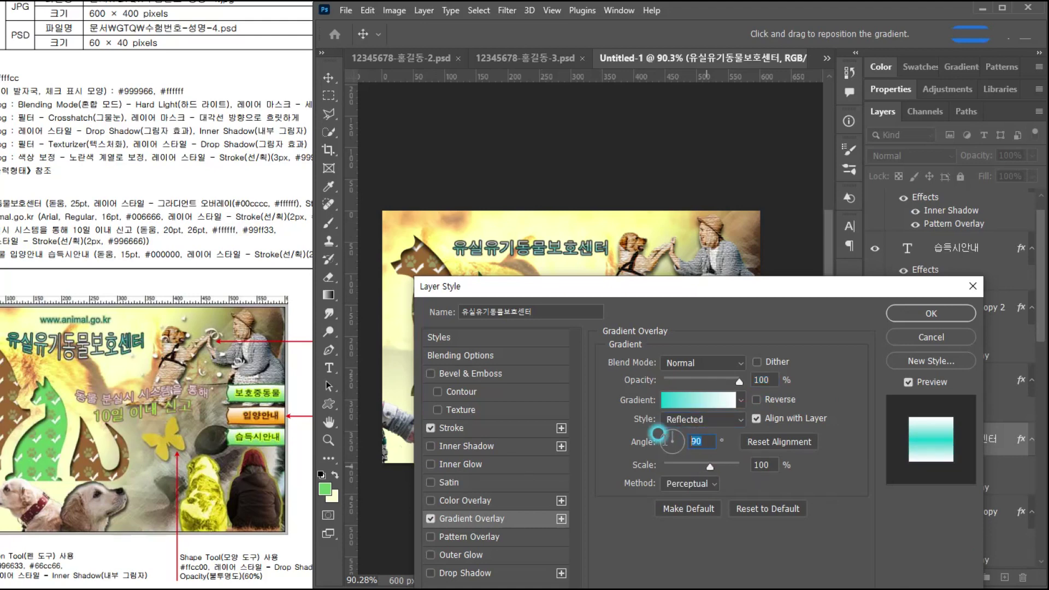
pyautogui.write('0')
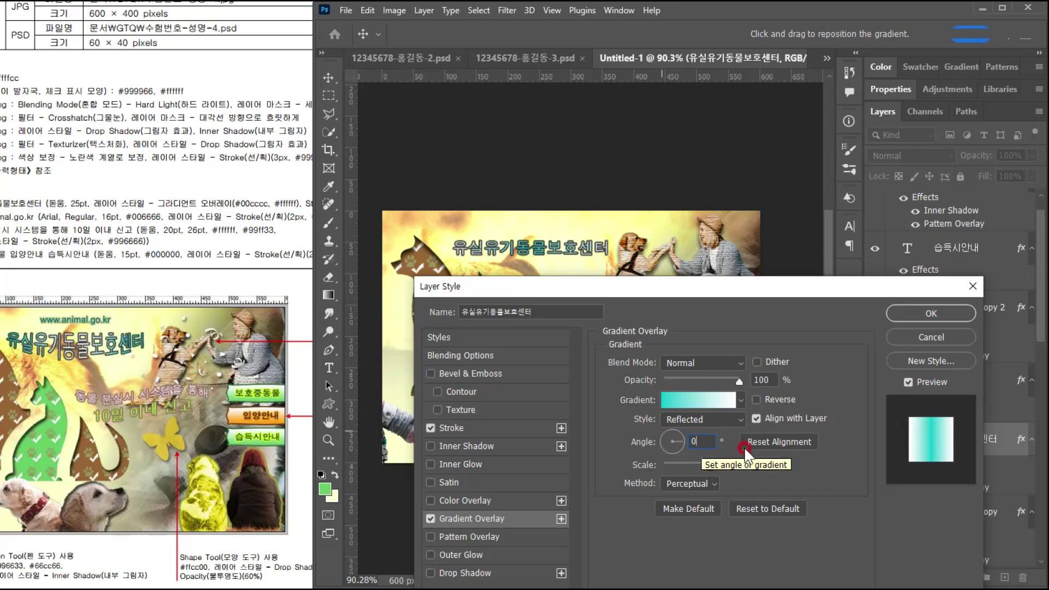
pyautogui.click(777, 400)
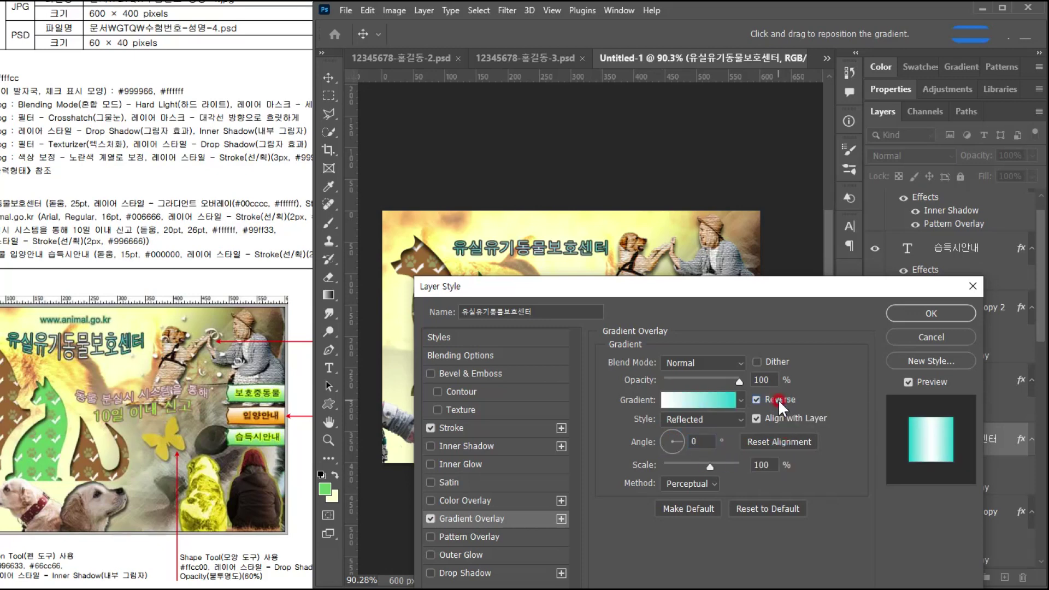
pyautogui.click(586, 256)
pyautogui.click(707, 425)
pyautogui.click(894, 321)
# - Warp the 유실유기동물보호센터 title text with the Arc Lower style
pyautogui.click(973, 113)
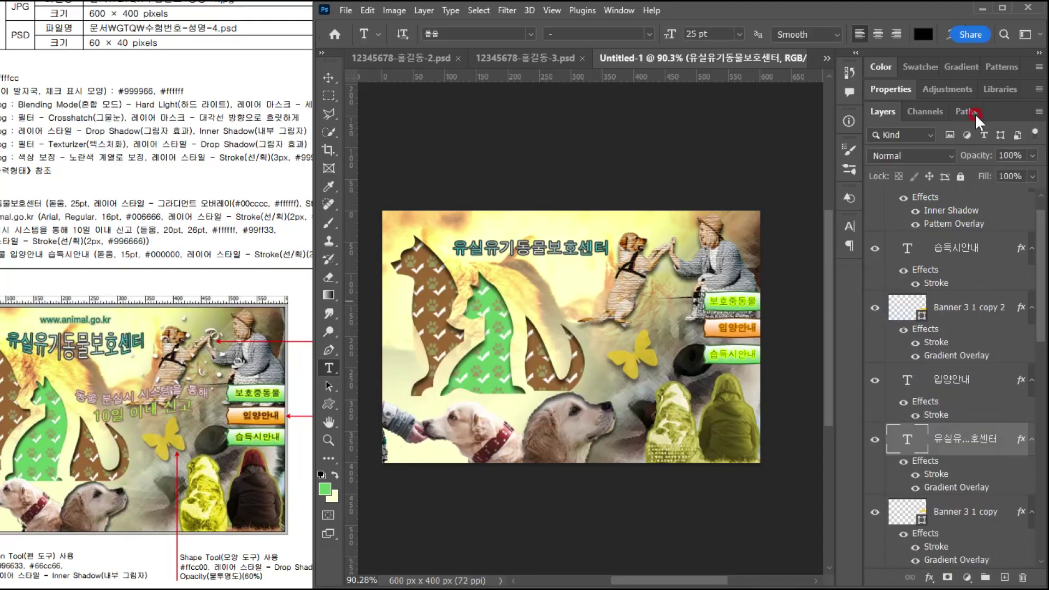
pyautogui.click(947, 35)
pyautogui.click(18, 283)
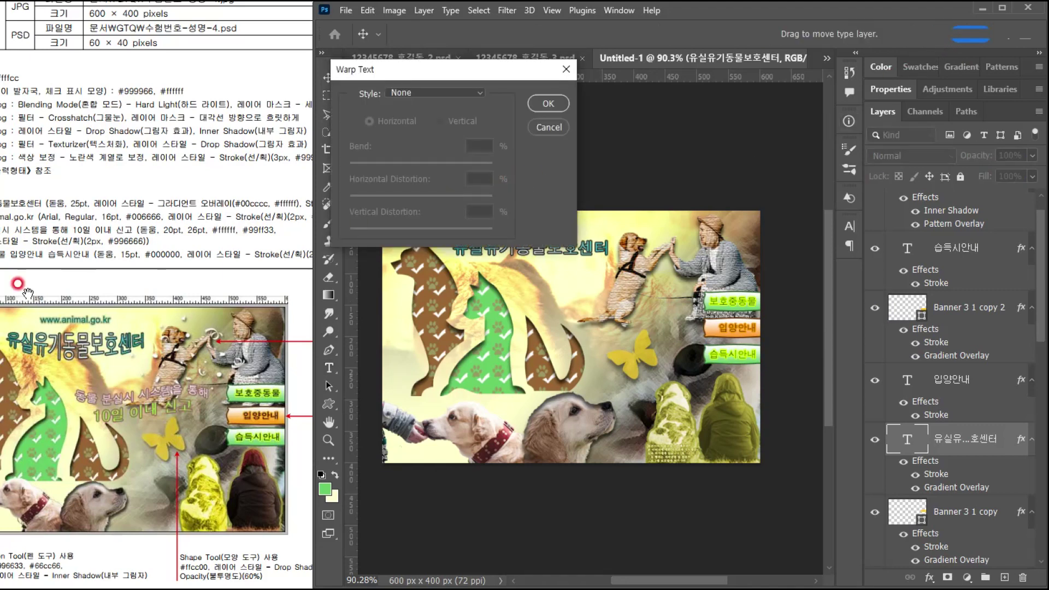
pyautogui.click(364, 147)
pyautogui.click(404, 94)
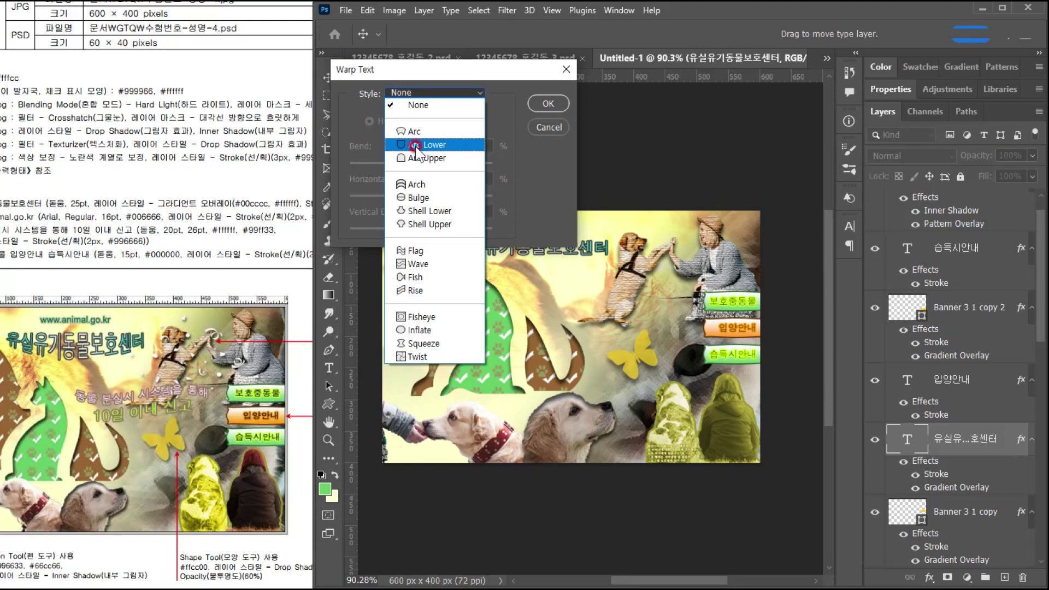
pyautogui.click(414, 143)
pyautogui.click(434, 77)
pyautogui.moveTo(426, 72); pyautogui.dragTo(478, 409)
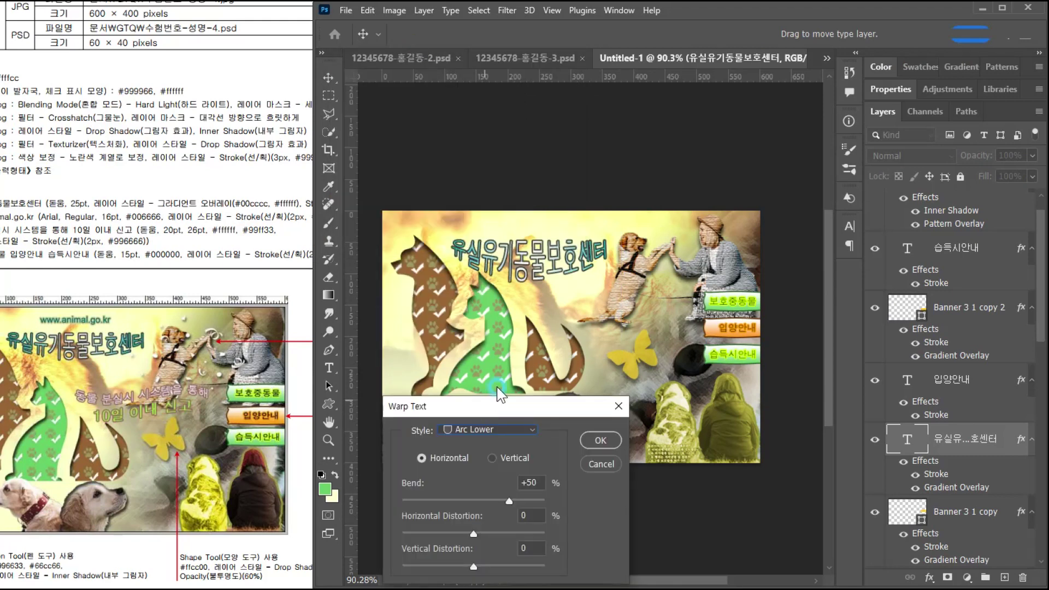
# - Set the title warp's bend to +39%, shift the title slightly left and up, and apply the warp
pyautogui.click(456, 498)
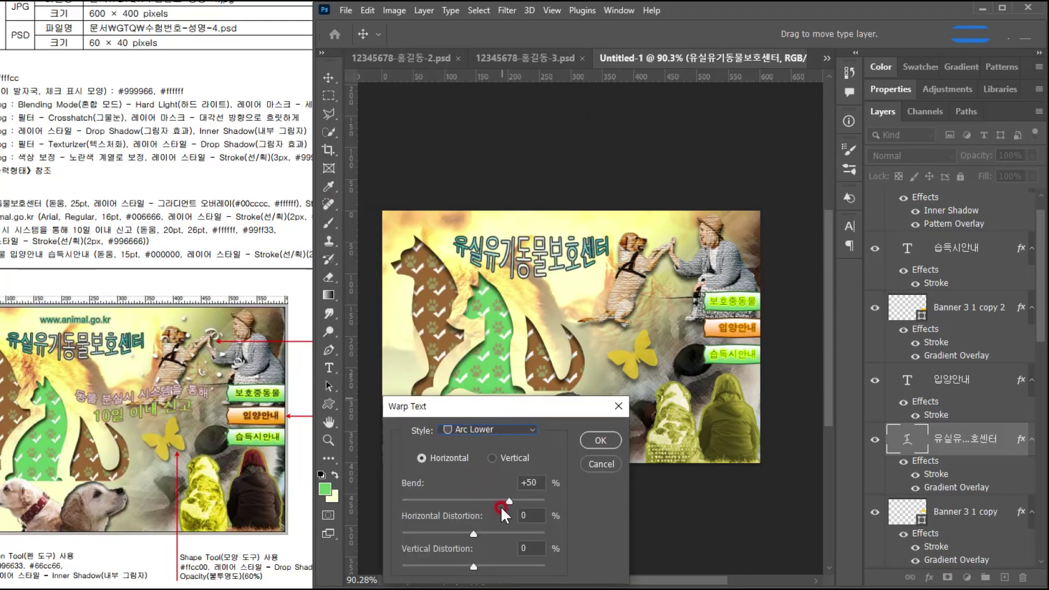
pyautogui.moveTo(510, 499); pyautogui.dragTo(501, 503)
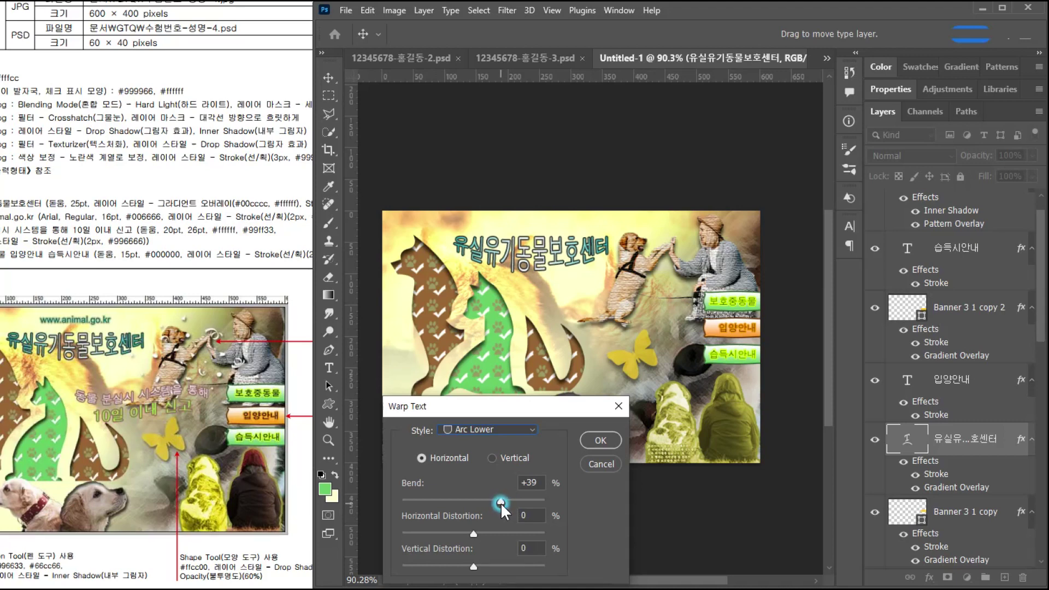
pyautogui.moveTo(573, 262); pyautogui.dragTo(564, 254)
pyautogui.click(599, 439)
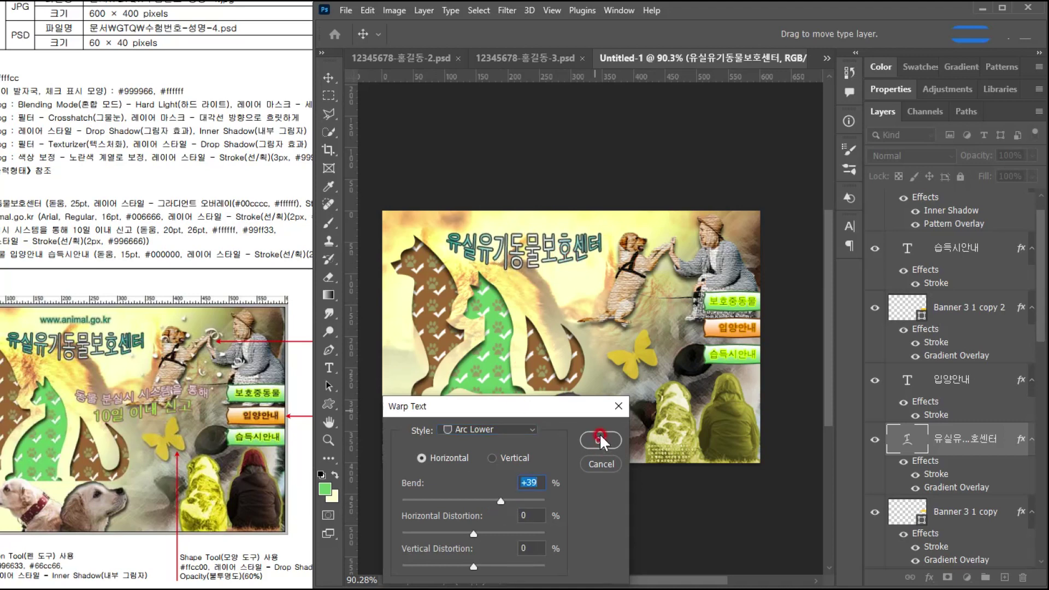
pyautogui.click(320, 349)
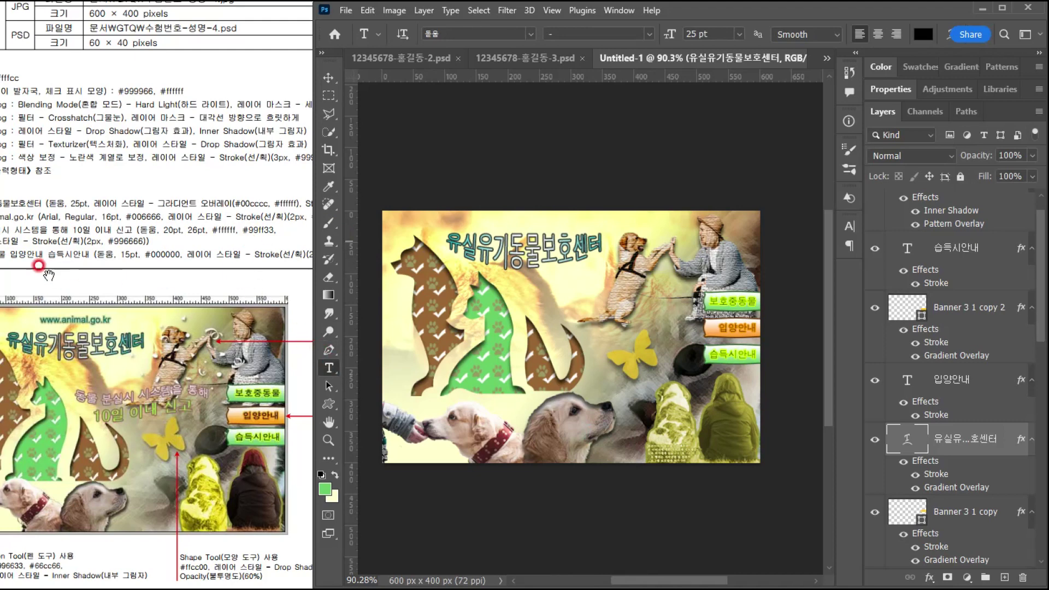
pyautogui.click(39, 257)
pyautogui.click(494, 207)
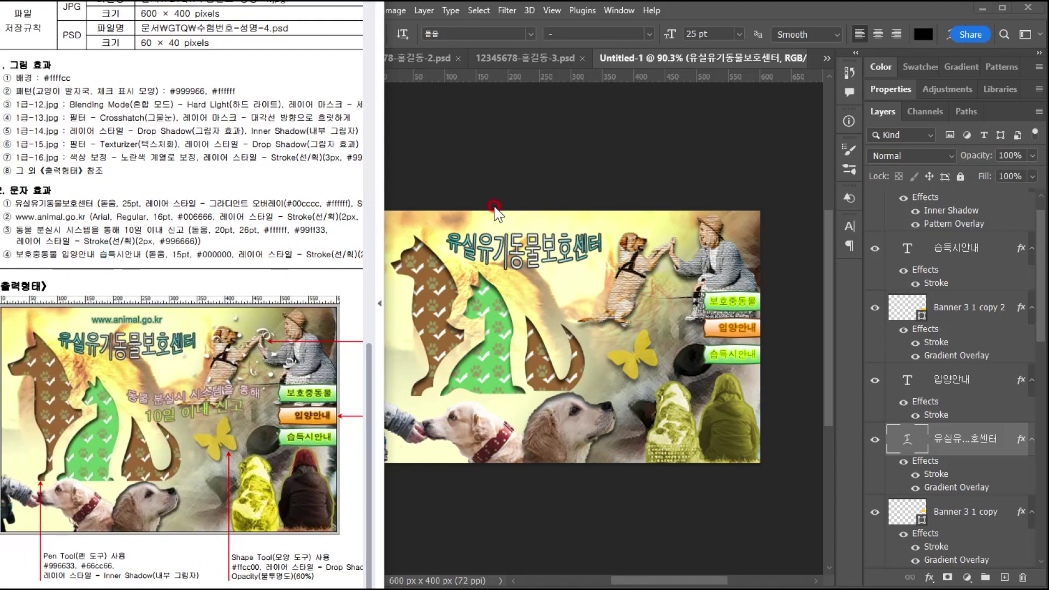
pyautogui.click(444, 218)
pyautogui.write('www.animal.go.kr')
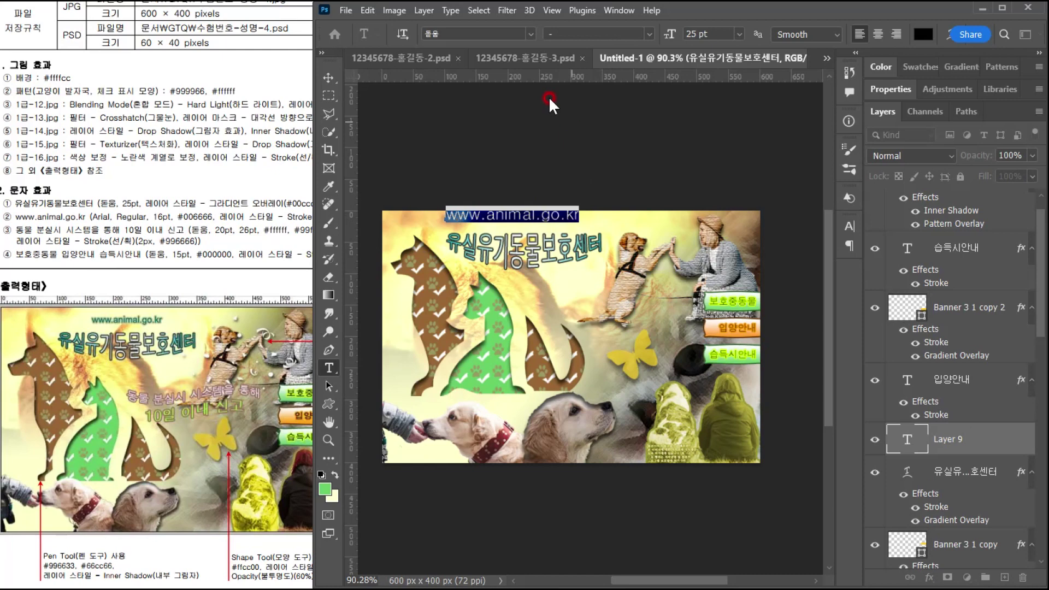
pyautogui.write('a')
pyautogui.moveTo(453, 33); pyautogui.dragTo(418, 35)
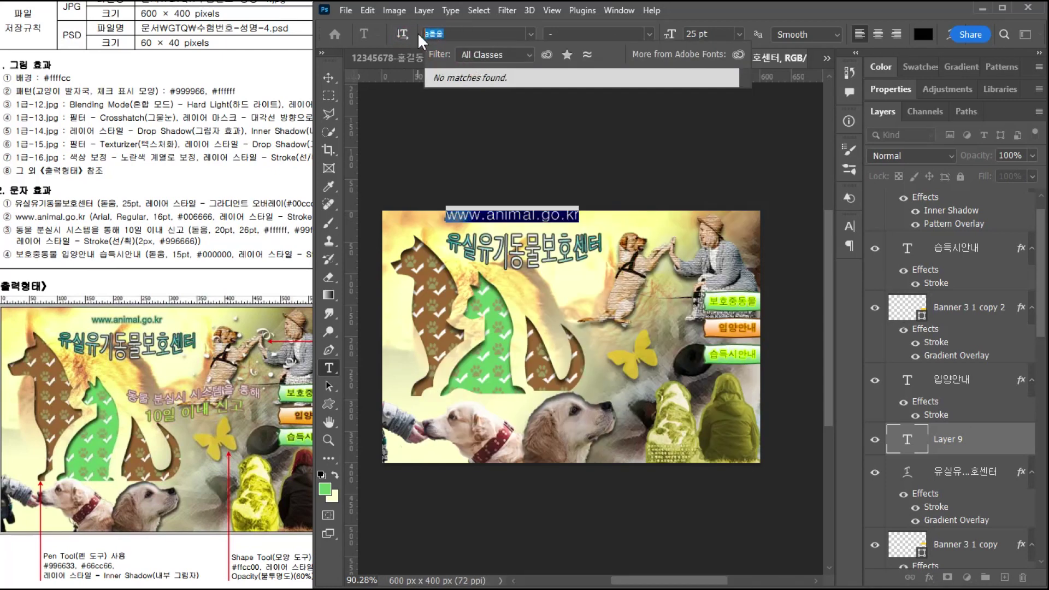
pyautogui.write('arial')
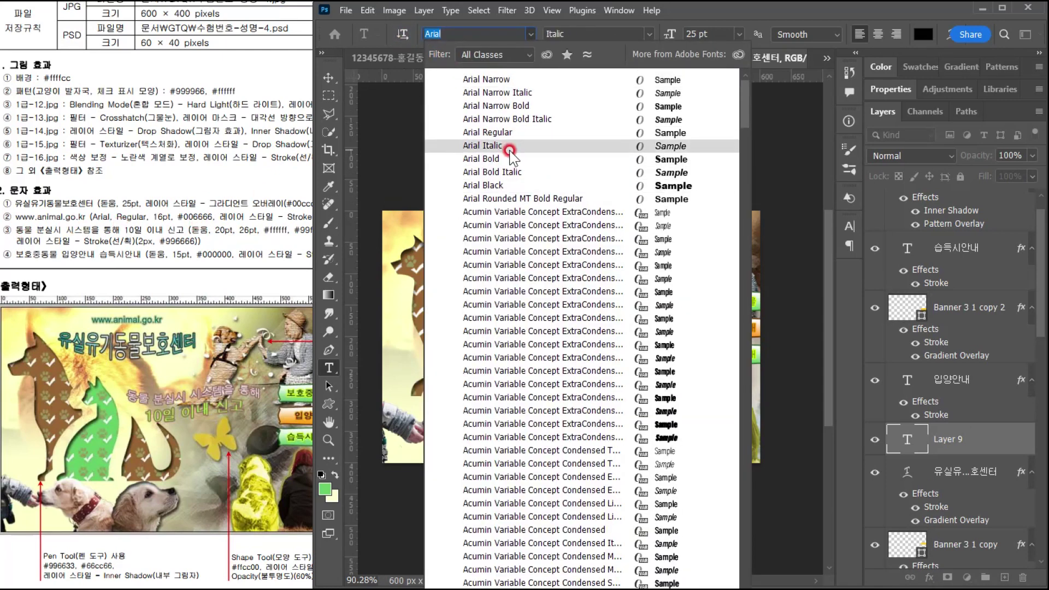
pyautogui.click(500, 133)
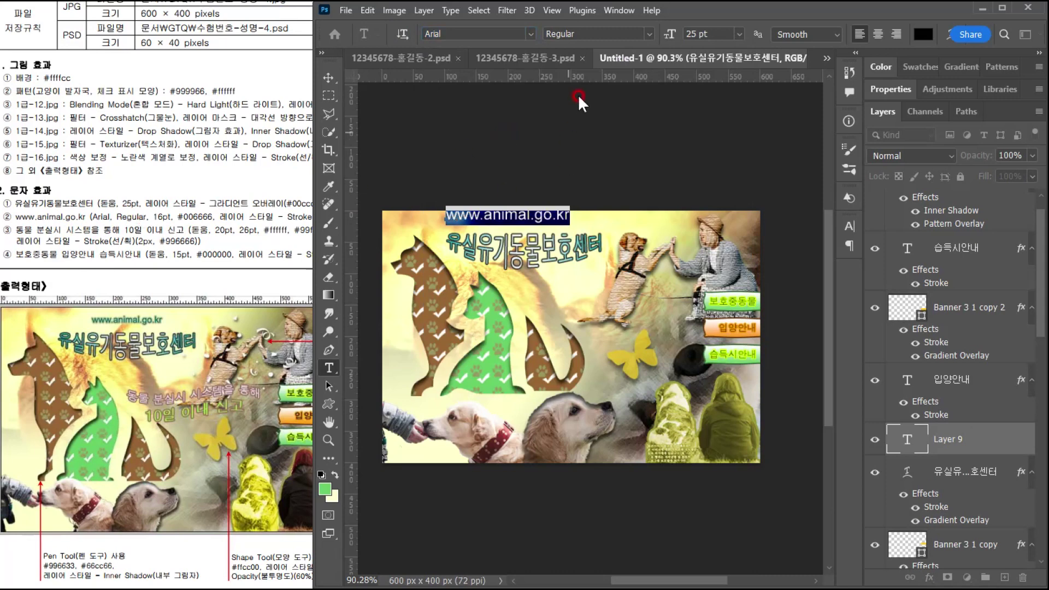
pyautogui.write('16')
pyautogui.press('Return')
pyautogui.click(932, 31)
pyautogui.write('006666')
pyautogui.press('Return')
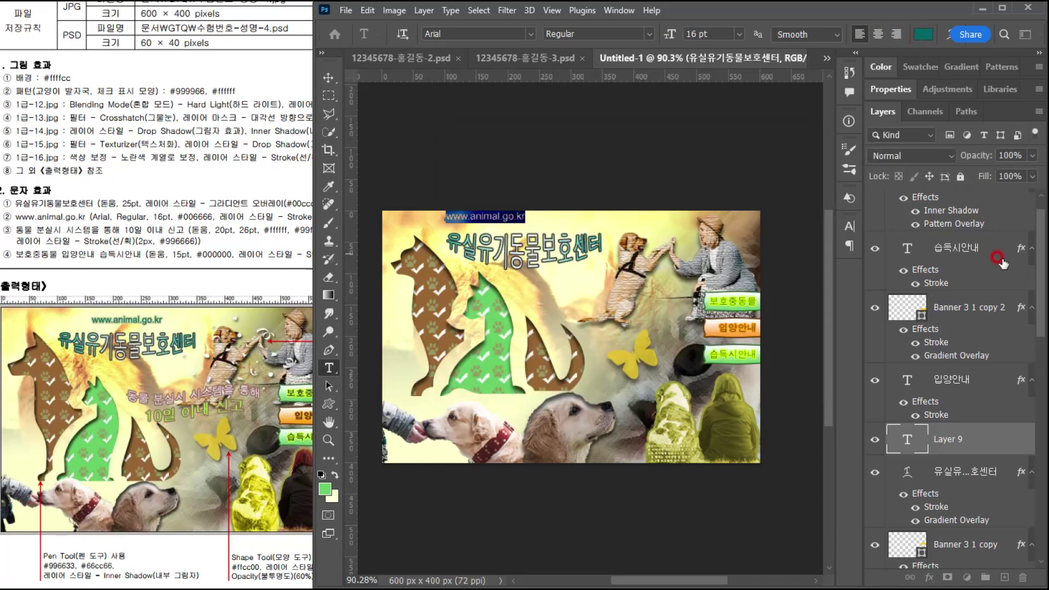
pyautogui.click(942, 327)
pyautogui.moveTo(278, 263); pyautogui.dragTo(154, 264)
pyautogui.click(995, 441)
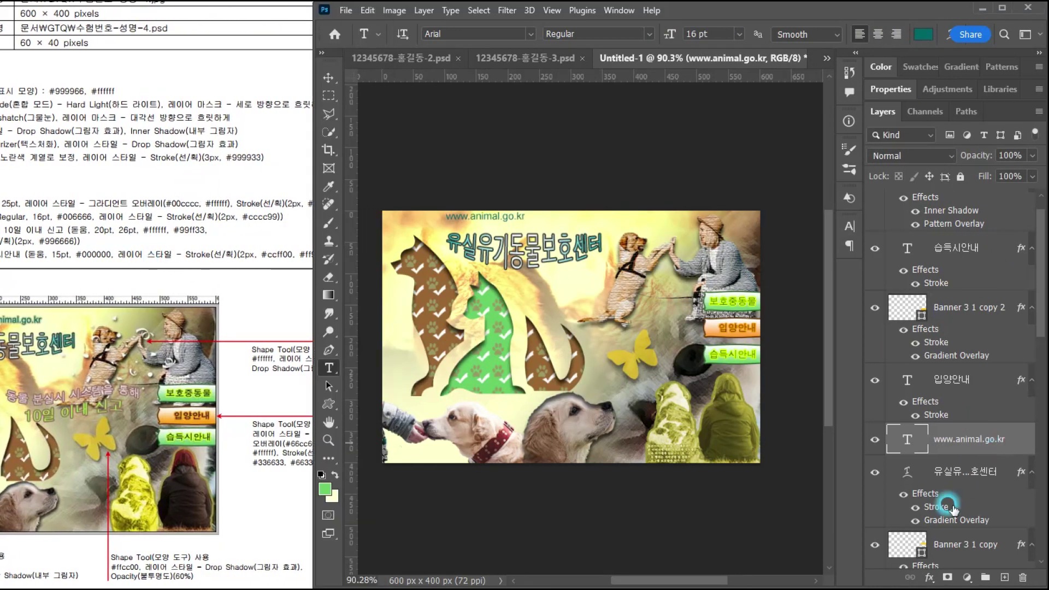
pyautogui.click(928, 577)
pyautogui.click(949, 476)
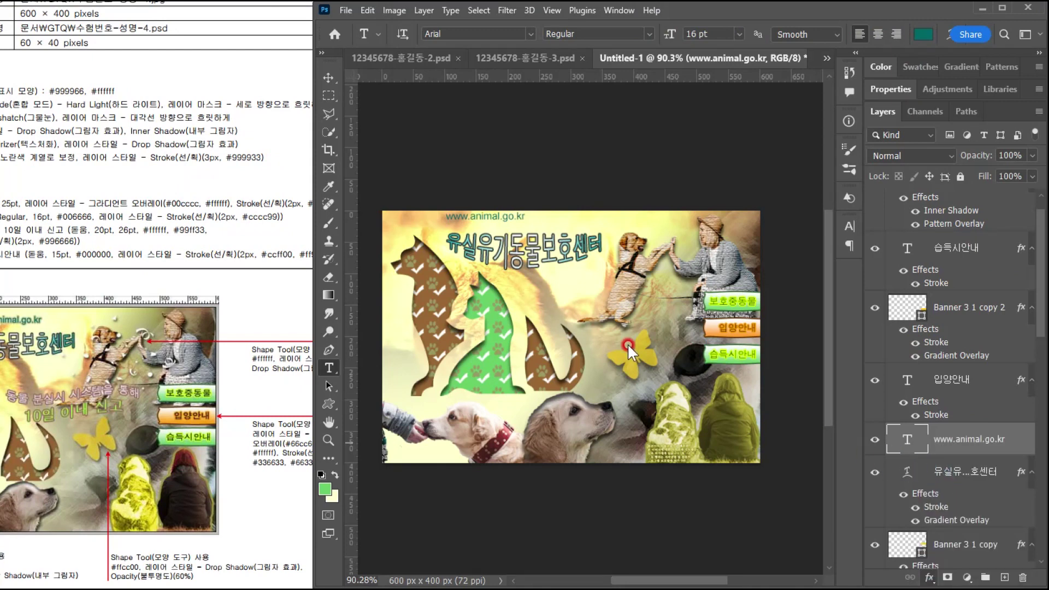
pyautogui.click(636, 463)
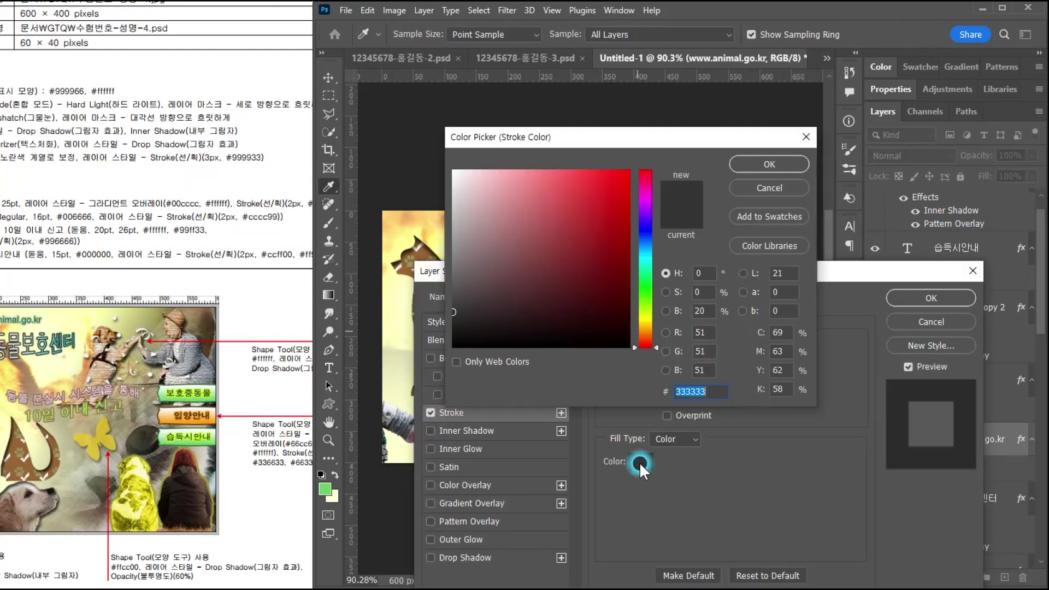
pyautogui.write('cc9')
pyautogui.press('Return')
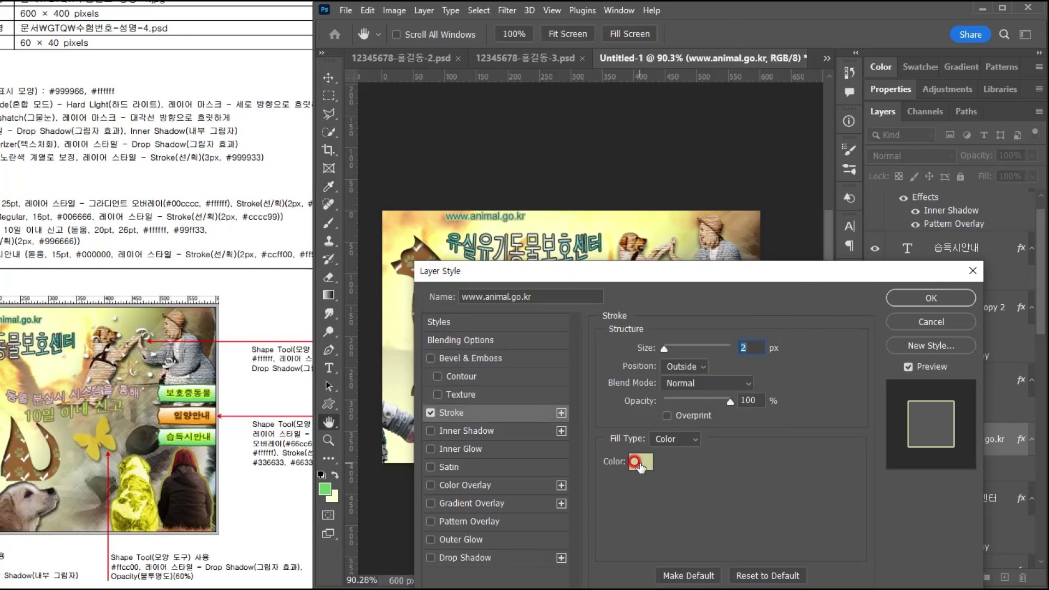
pyautogui.click(931, 298)
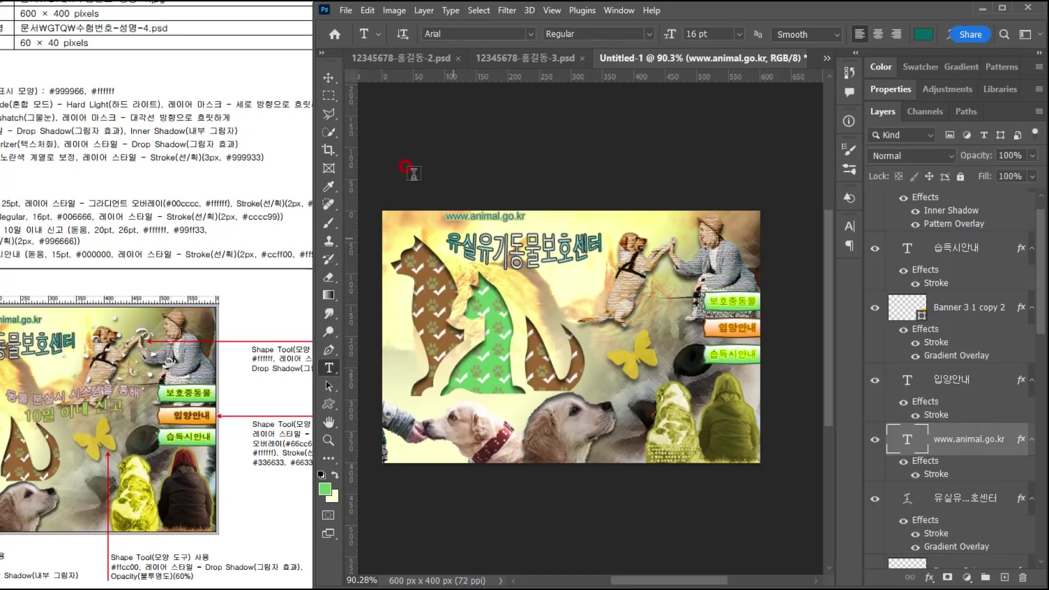
pyautogui.click(325, 78)
pyautogui.moveTo(501, 220); pyautogui.dragTo(527, 220)
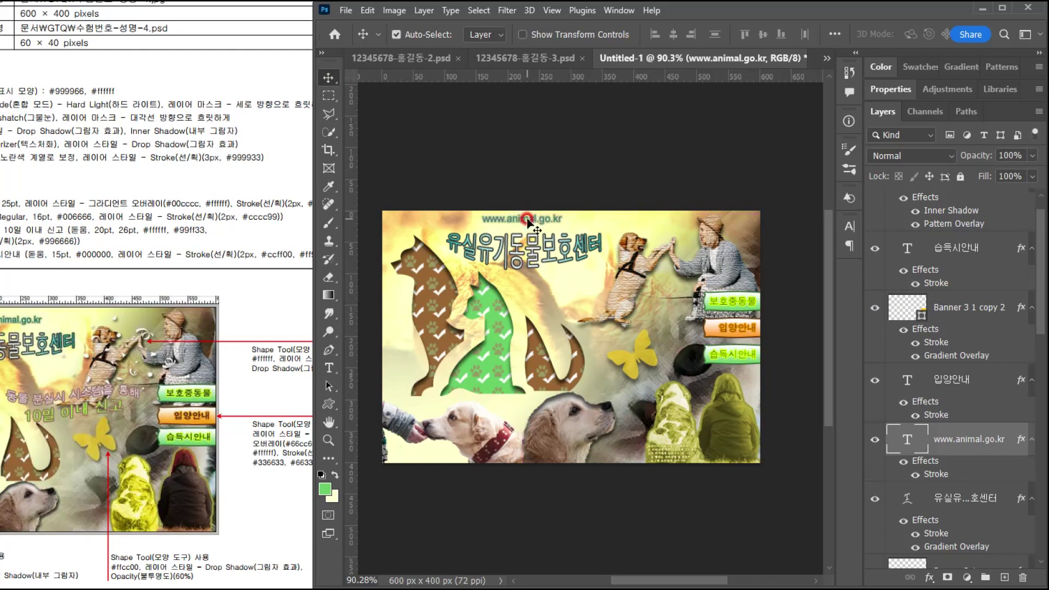
# - Add the two-line text 동물 분실시 시스템을 통해 / 10일 이내 신고 below the title and centre-align it
pyautogui.moveTo(143, 315); pyautogui.dragTo(273, 319)
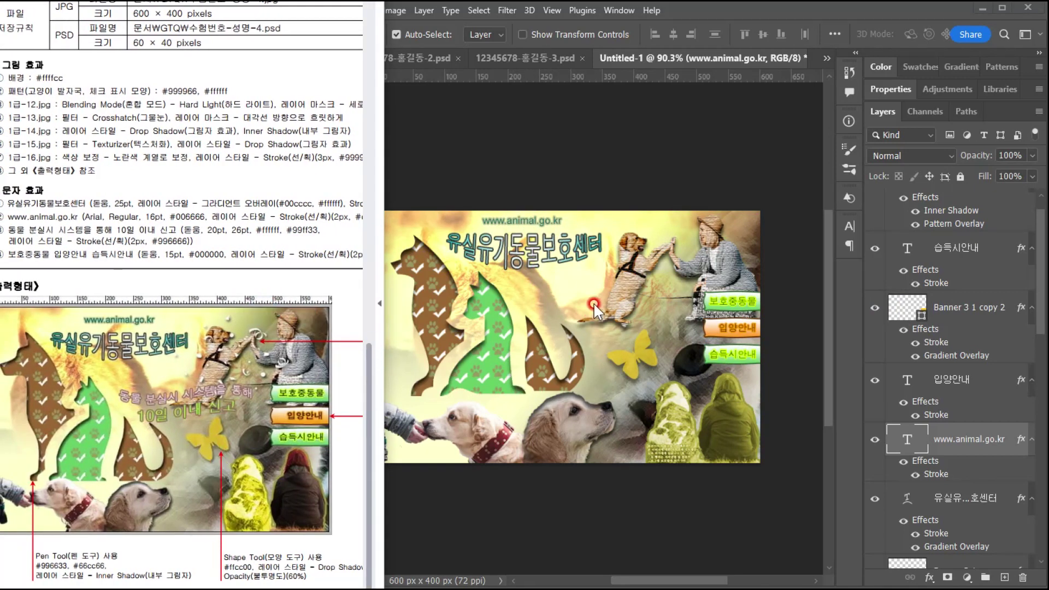
pyautogui.click(481, 281)
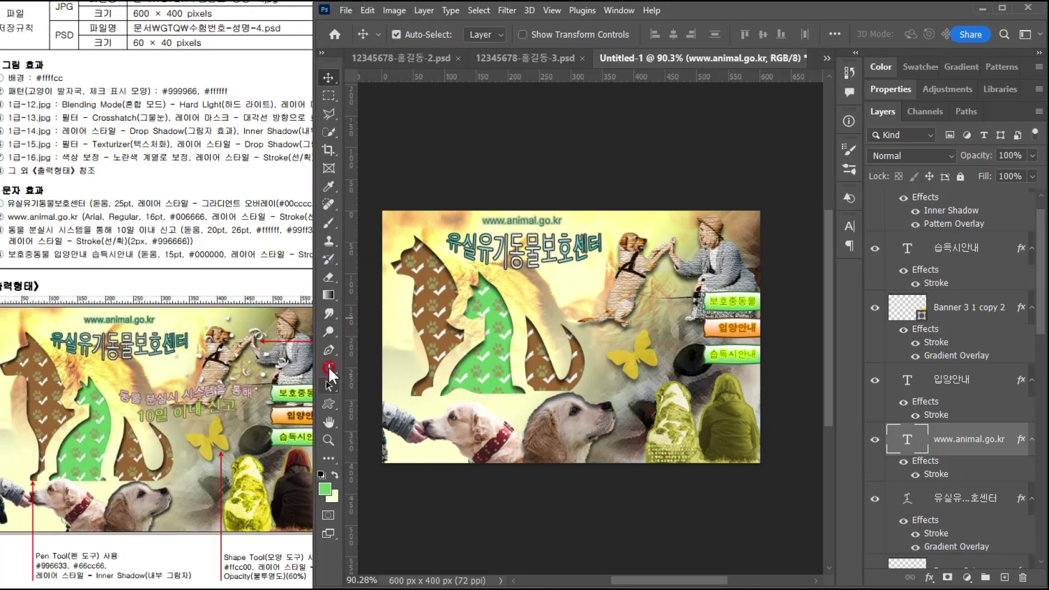
pyautogui.click(329, 367)
pyautogui.click(520, 293)
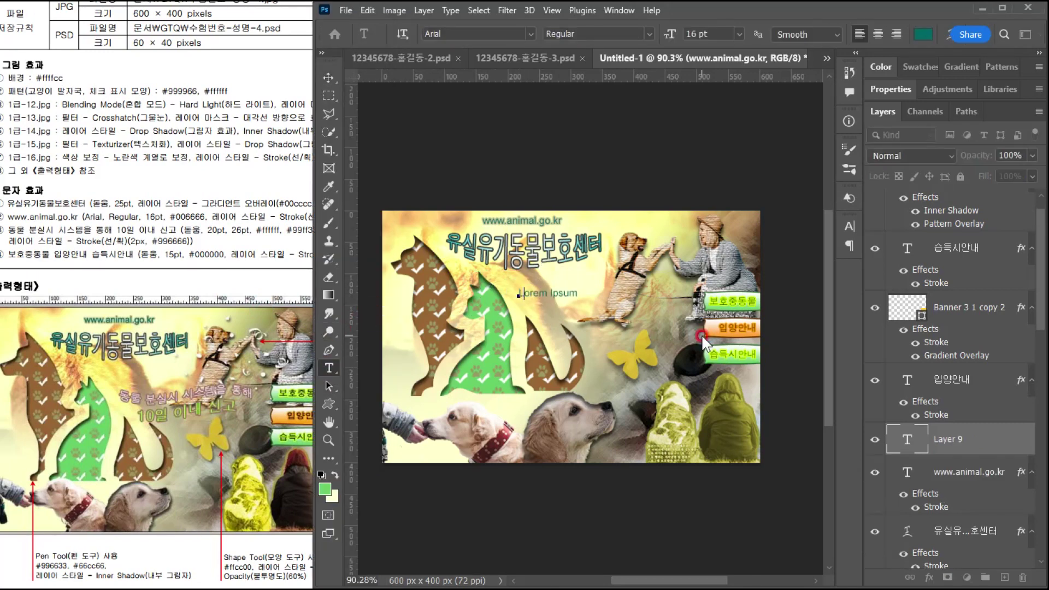
pyautogui.write('동물 분실시 시스템을 통해 10일 이내 신고')
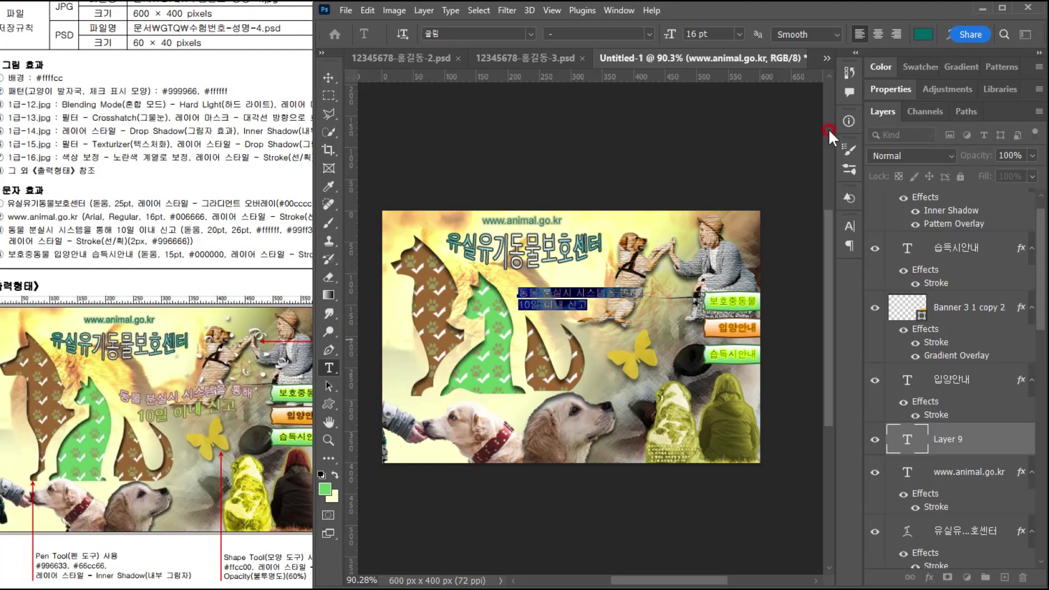
pyautogui.click(877, 34)
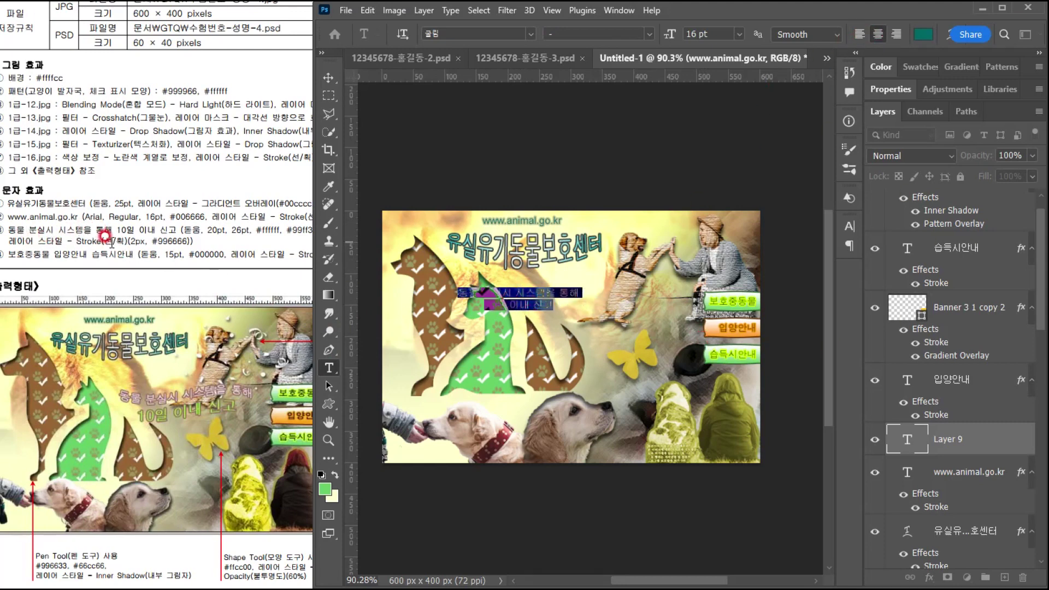
# - Set the new two-line text's font to 돋움 and its size to 20 pt
pyautogui.click(530, 34)
pyautogui.click(471, 105)
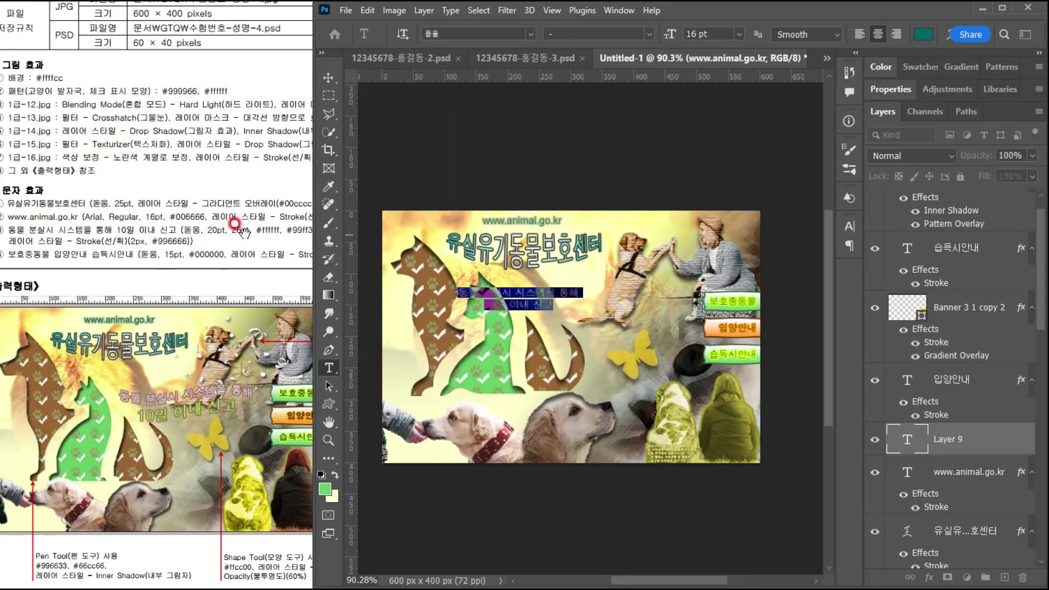
pyautogui.click(668, 33)
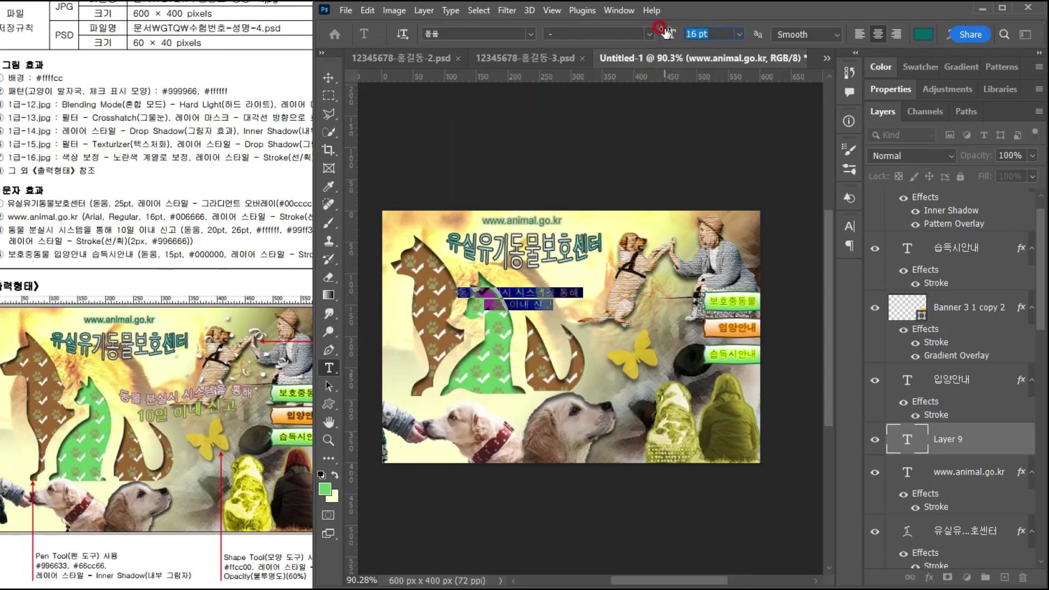
pyautogui.moveTo(665, 31); pyautogui.dragTo(669, 32)
# - Set the second line, 10일 이내 신고, of the two-line text to 26 pt
pyautogui.click(500, 306)
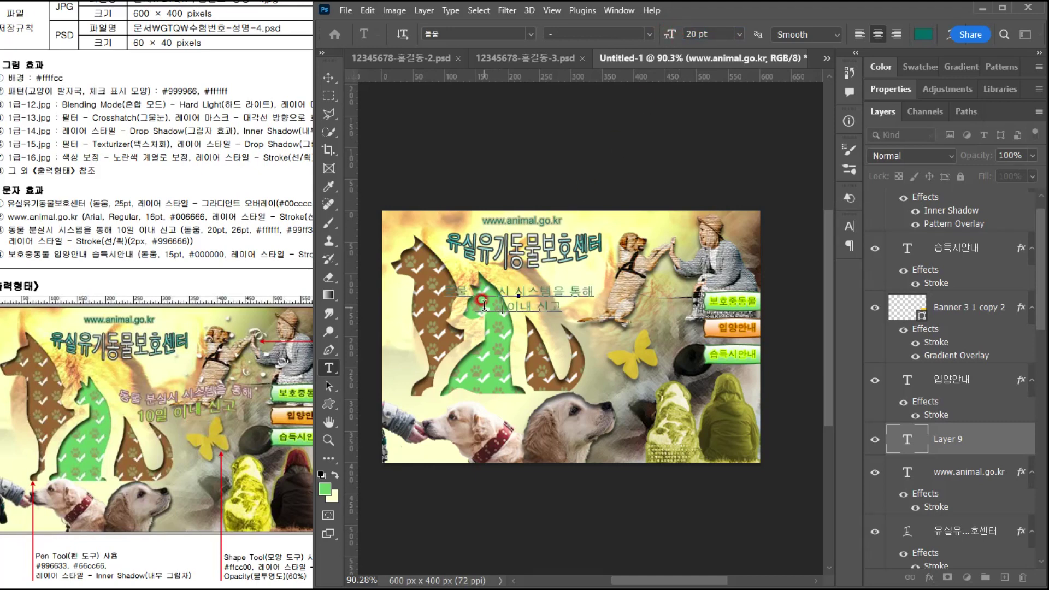
pyautogui.moveTo(483, 304); pyautogui.dragTo(549, 307)
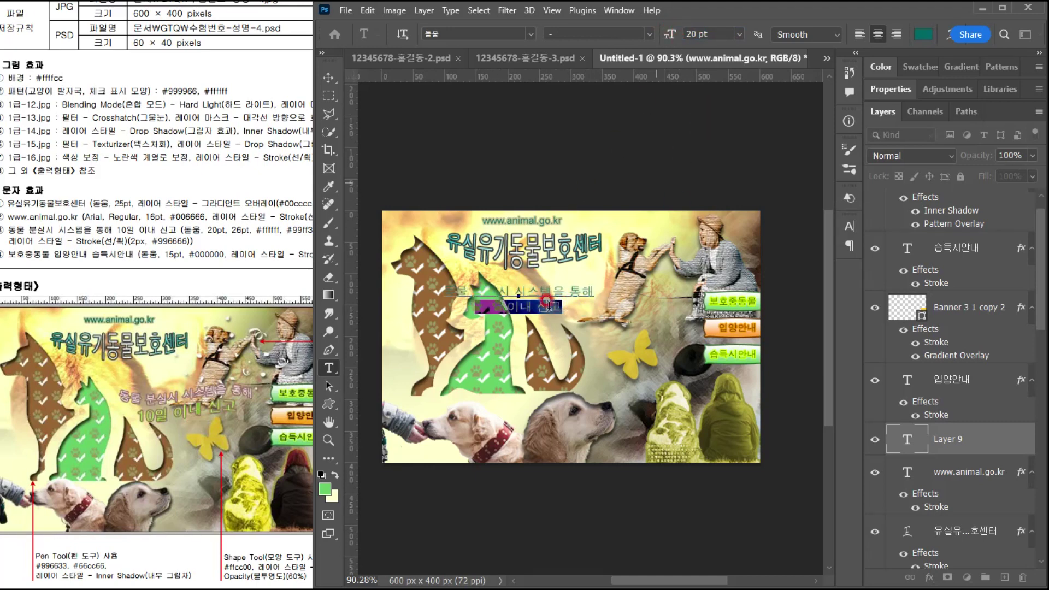
pyautogui.click(492, 301)
pyautogui.moveTo(472, 308); pyautogui.dragTo(563, 307)
pyautogui.click(659, 34)
pyautogui.write('26')
pyautogui.press('Return')
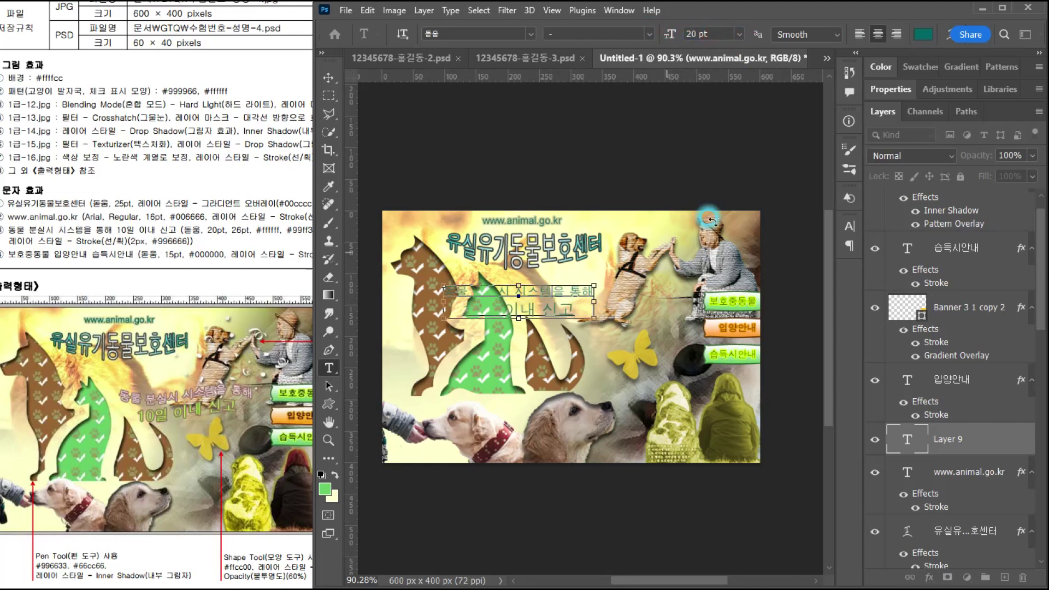
# - Set the colour of the two-line text to white, #ffffff
pyautogui.click(923, 34)
pyautogui.click(547, 246)
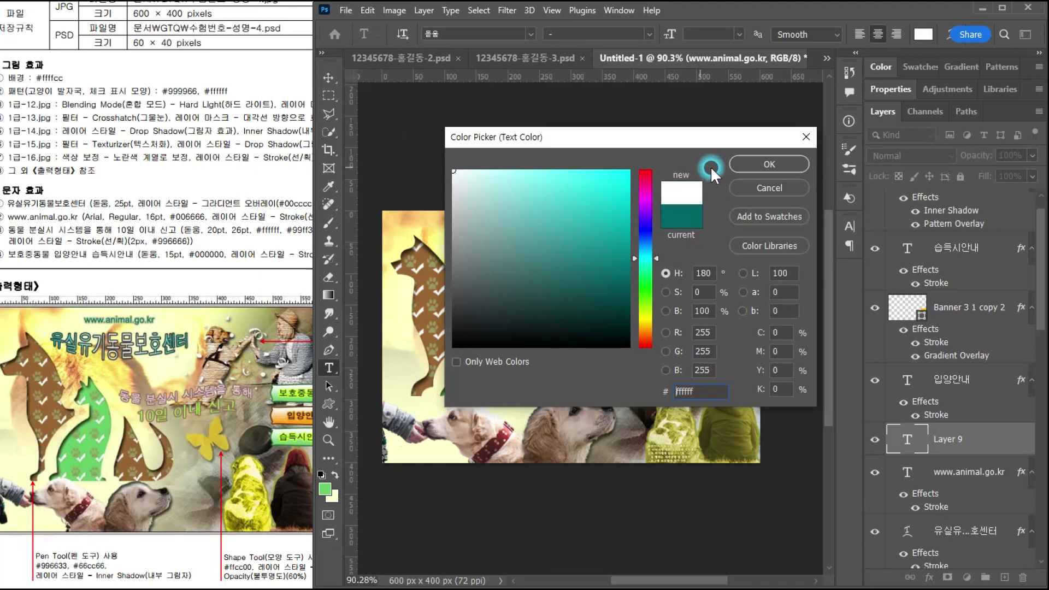
pyautogui.click(769, 164)
# - Shift the two-line text slightly to the right and bring its layer to the front of the stack
pyautogui.click(329, 77)
pyautogui.moveTo(544, 296); pyautogui.dragTo(555, 298)
pyautogui.click(965, 437)
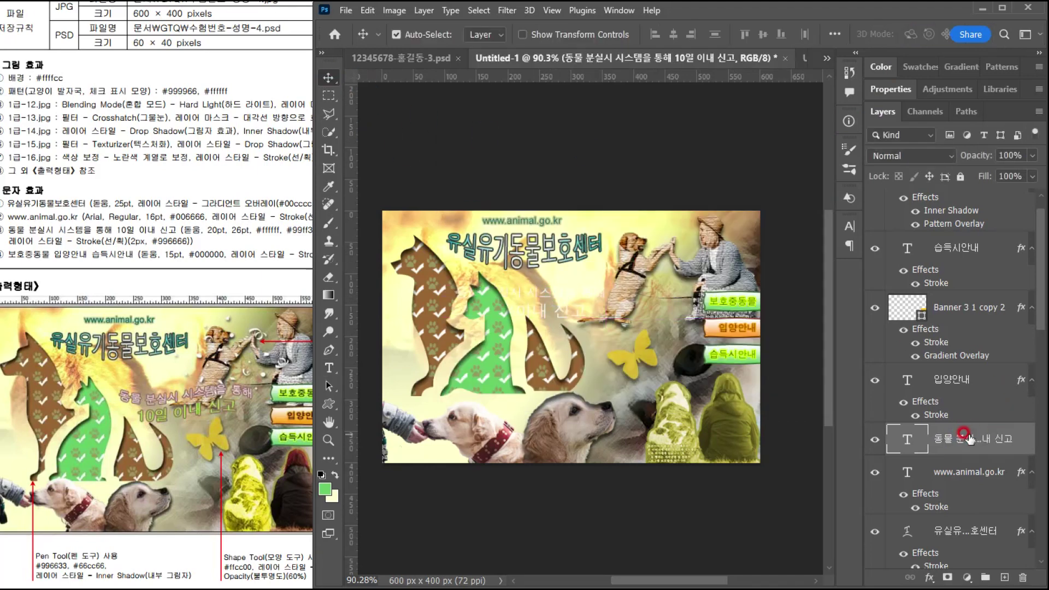
pyautogui.hotkey('ctrl', 'shift', ']')
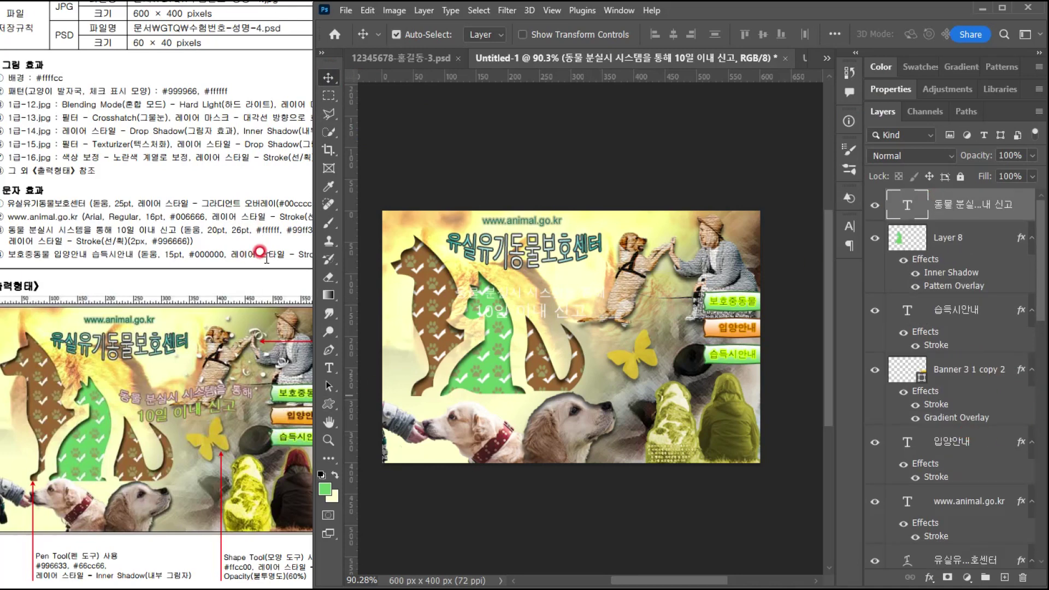
# - Recolour only the second line, 10일 이내 신고, to #99ff33 and commit the text
pyautogui.doubleClick(902, 205)
pyautogui.click(273, 230)
pyautogui.click(130, 246)
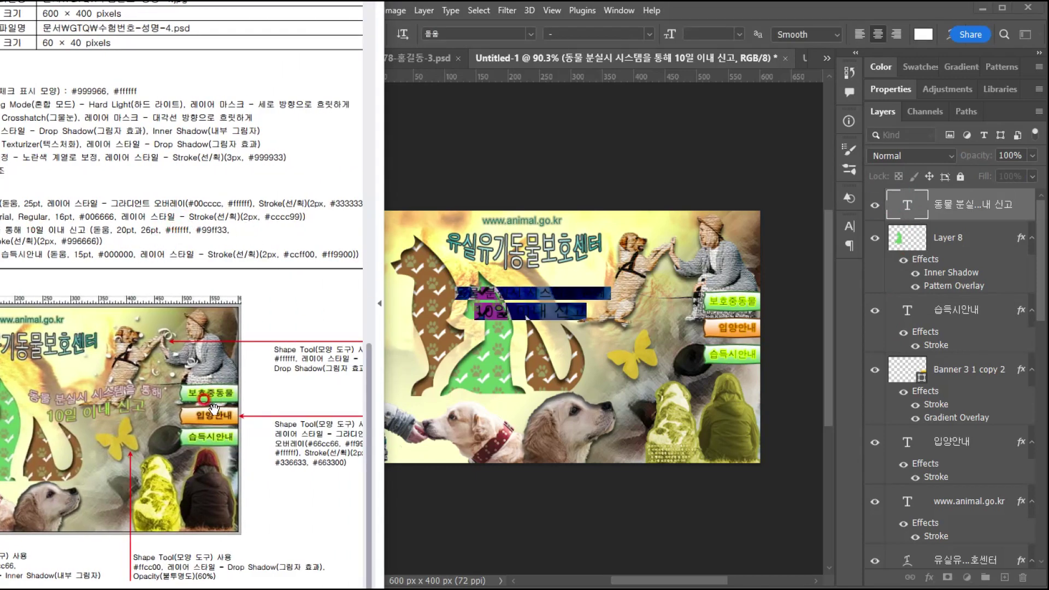
pyautogui.click(485, 310)
pyautogui.moveTo(478, 314); pyautogui.dragTo(633, 316)
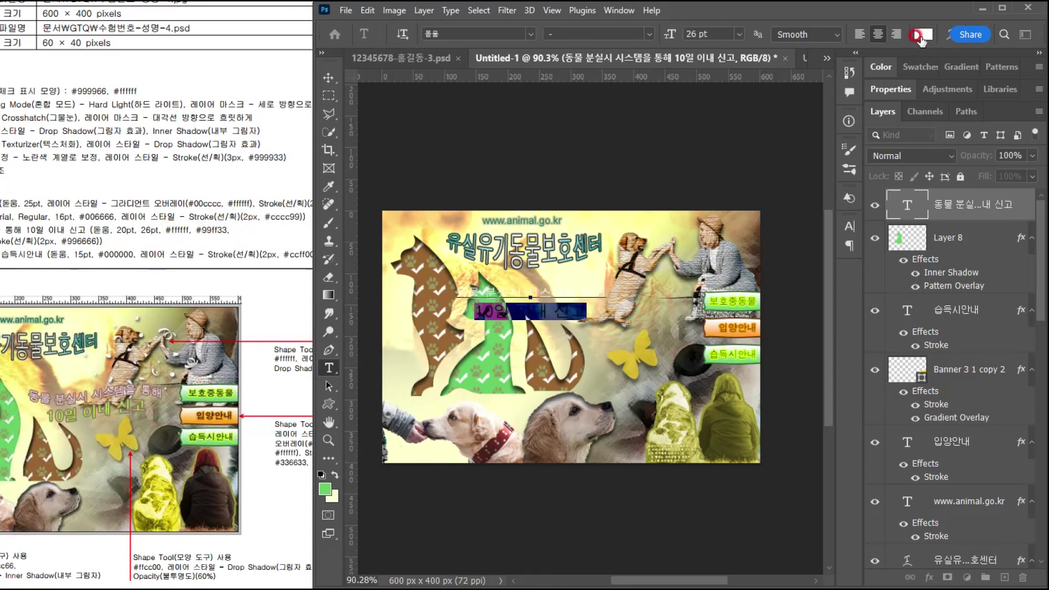
pyautogui.click(922, 34)
pyautogui.write('9')
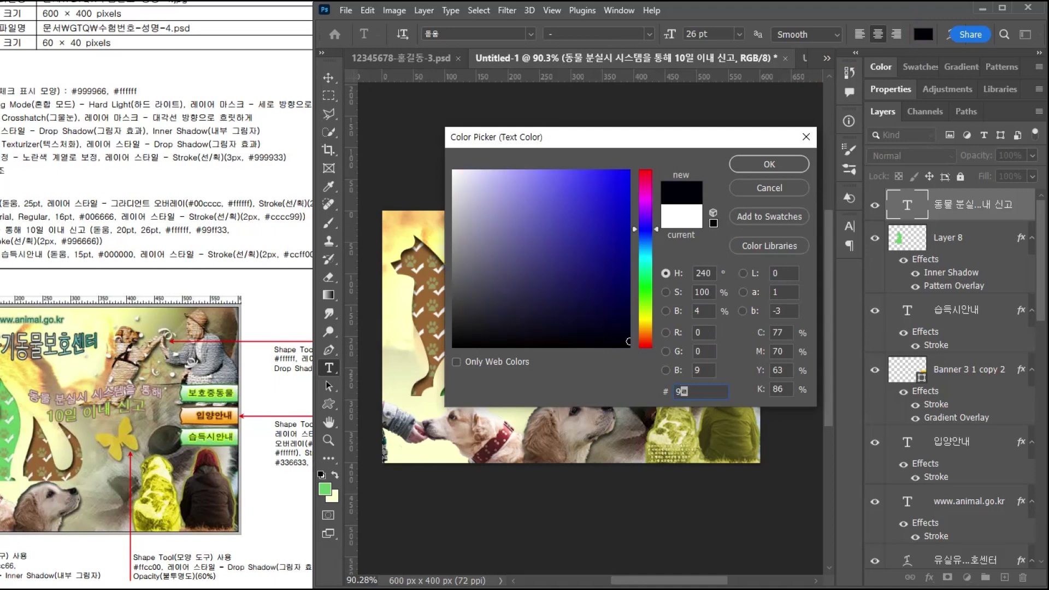
pyautogui.write('9ff33')
pyautogui.press('Return')
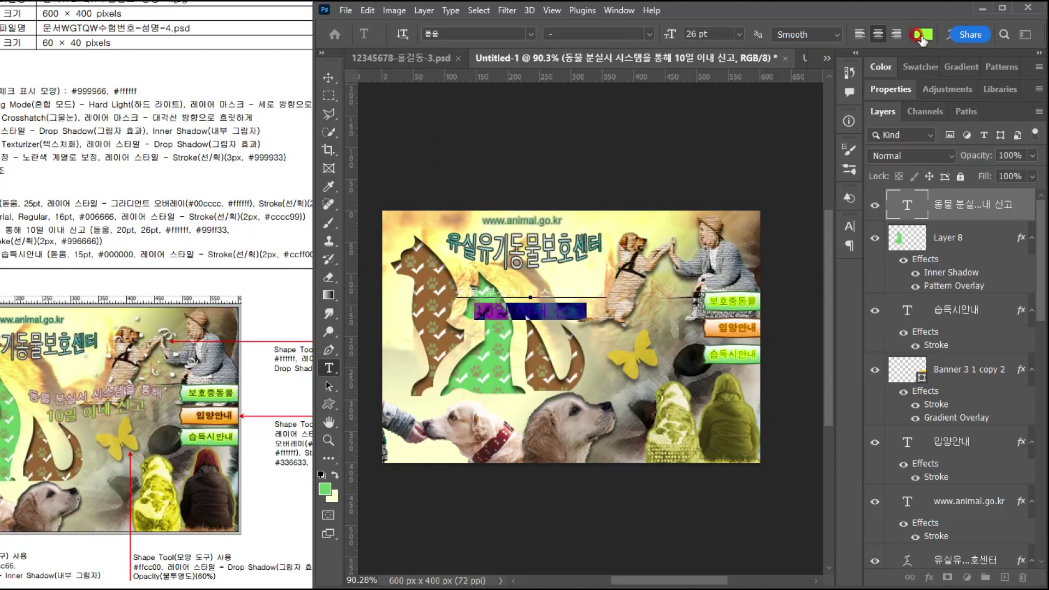
pyautogui.hotkey('ctrl', 'Return')
pyautogui.press('v')
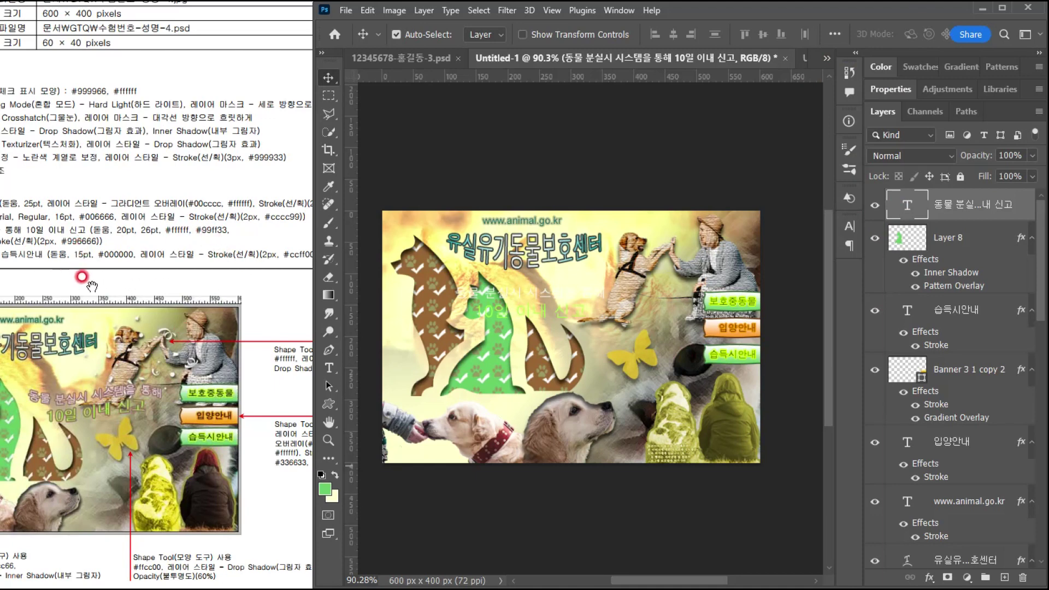
# - Add a 2 px Stroke in #996666 to the two-line text and move it right, clear of the green cat silhouette's head
pyautogui.moveTo(93, 266); pyautogui.dragTo(190, 263)
pyautogui.click(971, 345)
pyautogui.moveTo(930, 578)
pyautogui.mouseDown()
pyautogui.moveTo(919, 488)
pyautogui.moveTo(950, 475)
pyautogui.mouseUp()
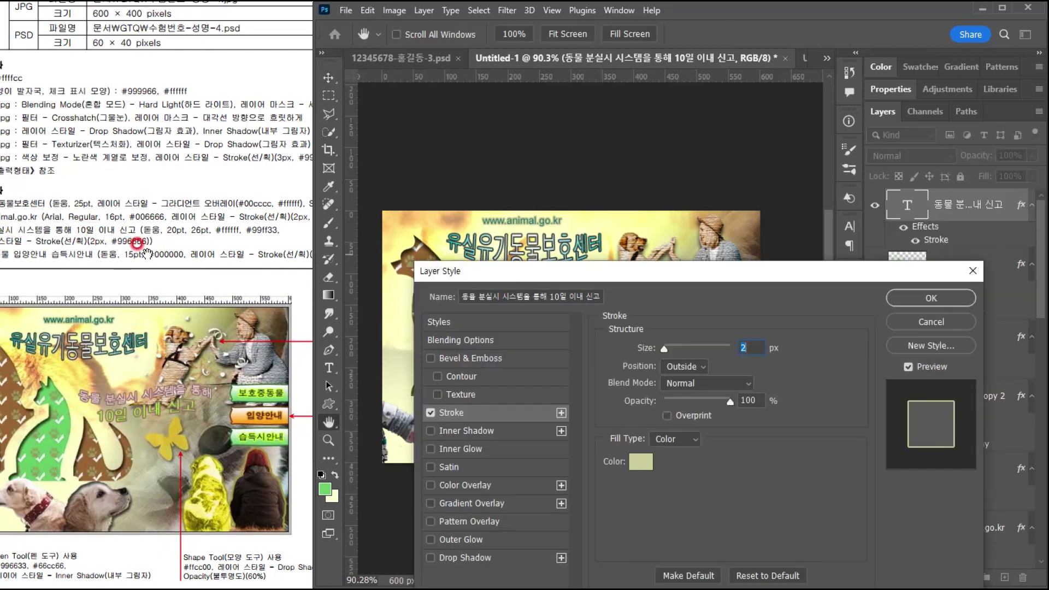
pyautogui.click(645, 457)
pyautogui.write('996666')
pyautogui.press('Return')
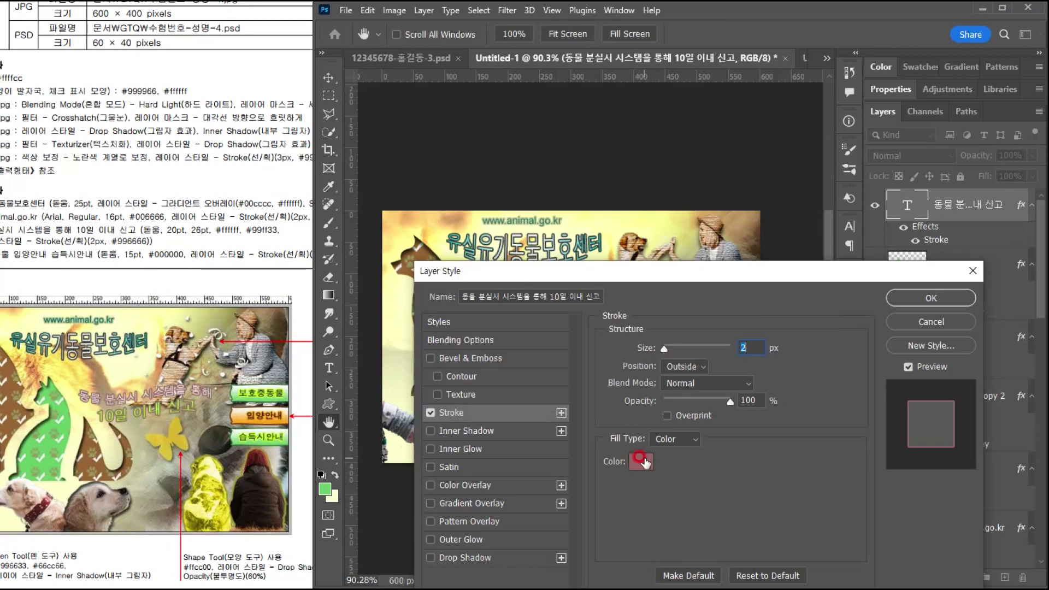
pyautogui.click(911, 297)
pyautogui.click(524, 289)
pyautogui.moveTo(527, 298); pyautogui.dragTo(582, 294)
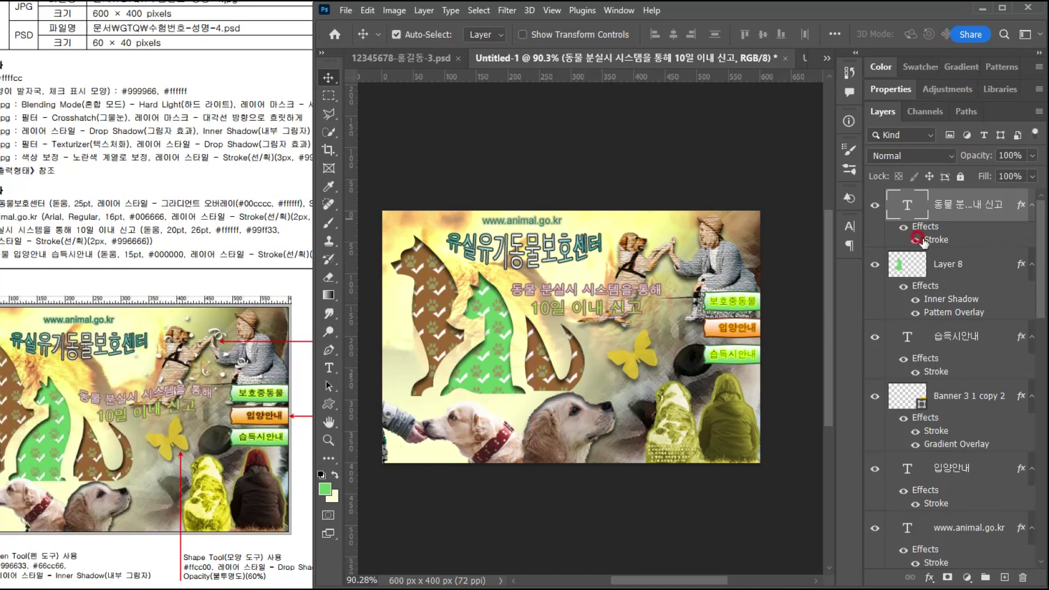
# - Warp the two-line text with the Flag style and a slight negative horizontal bend, shifting it a little to the right
pyautogui.doubleClick(914, 209)
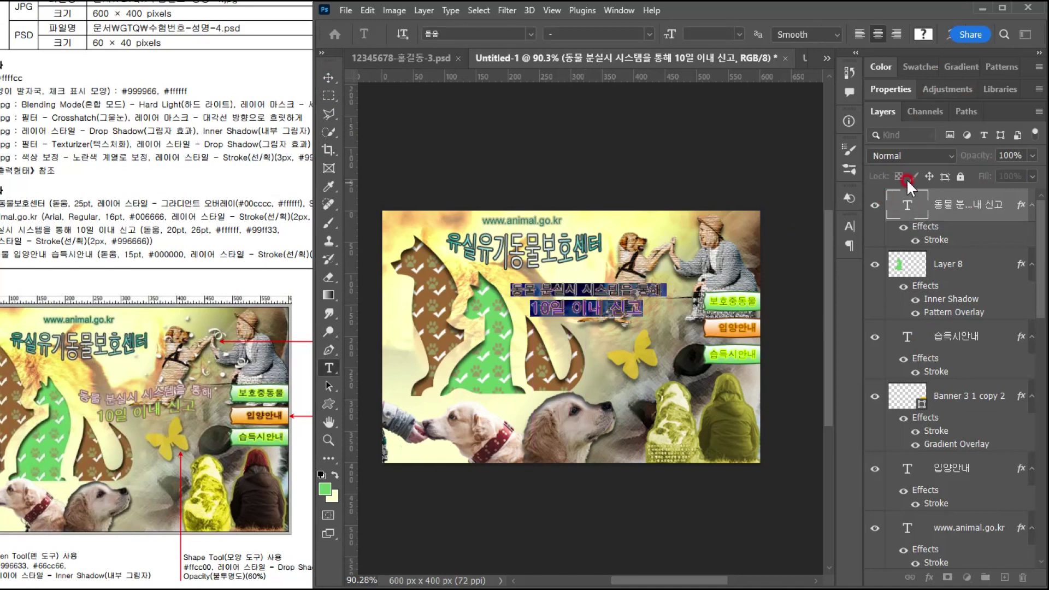
pyautogui.click(946, 36)
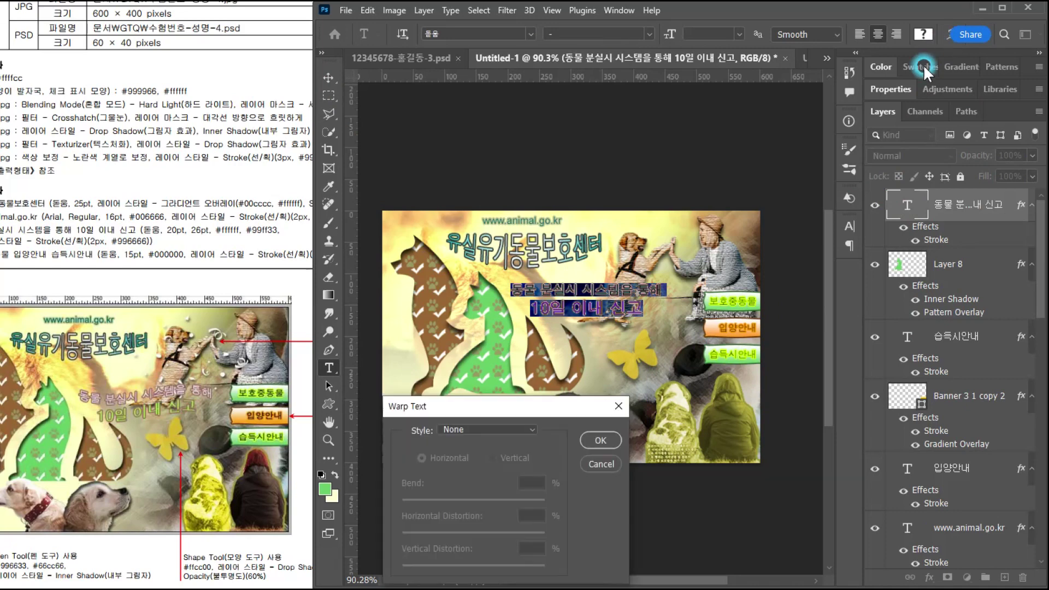
pyautogui.click(453, 430)
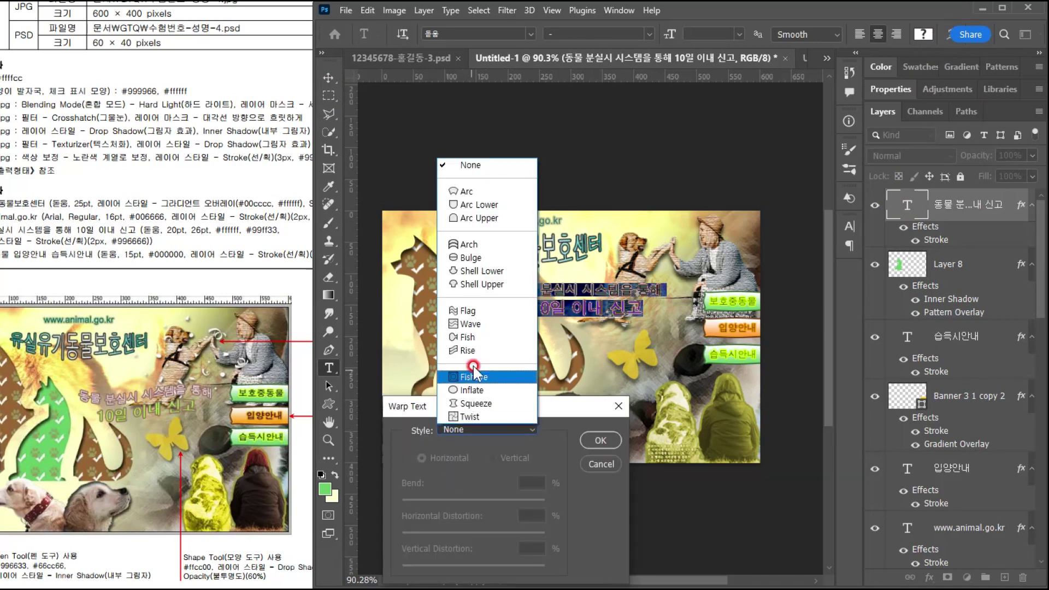
pyautogui.click(468, 310)
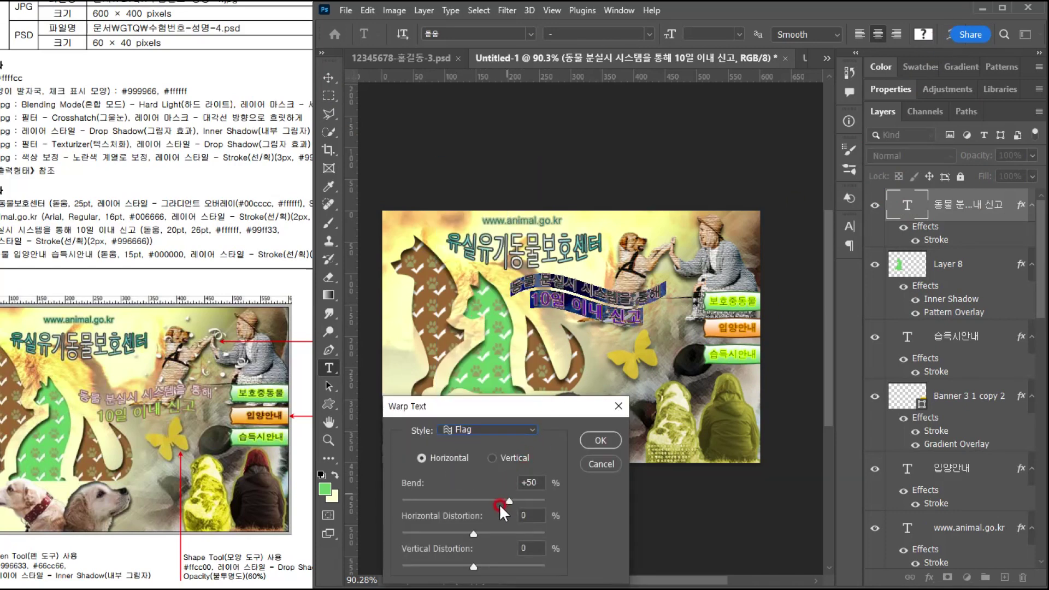
pyautogui.moveTo(508, 500); pyautogui.dragTo(455, 500)
pyautogui.moveTo(646, 311); pyautogui.dragTo(659, 313)
pyautogui.click(603, 440)
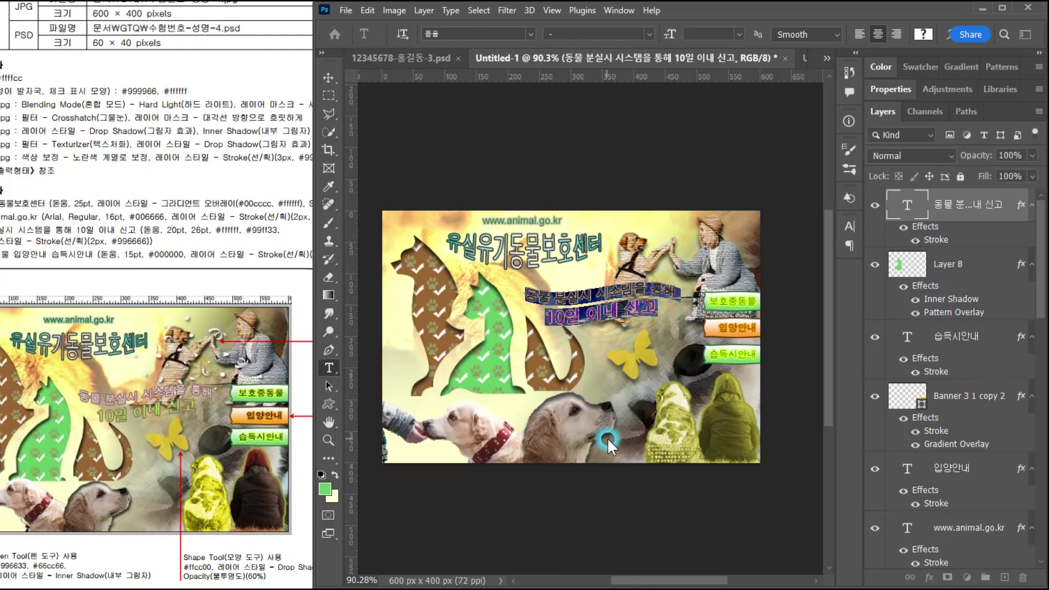
pyautogui.keyDown('ctrl'); pyautogui.click(922, 207); pyautogui.keyUp('ctrl')
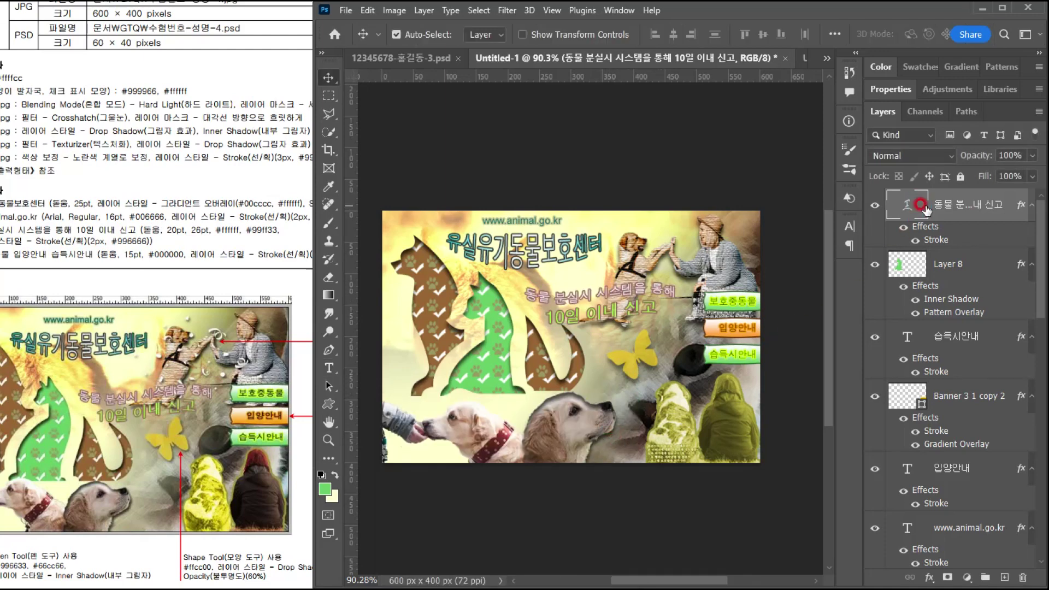
# - Check the reference sheet for remaining text effects and the specification of the white shape over the dog and seated person
pyautogui.click(157, 255)
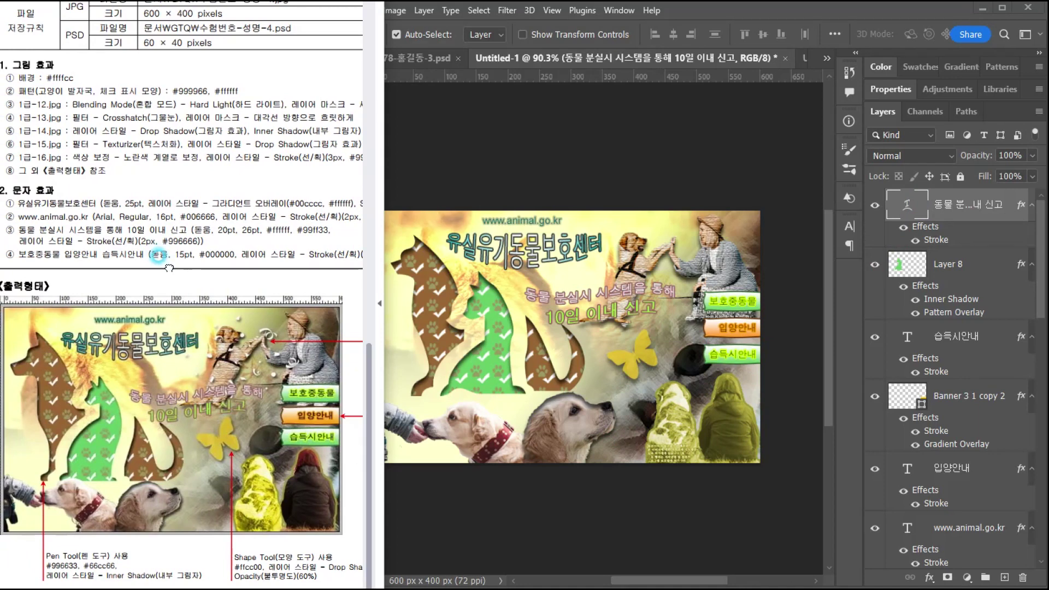
pyautogui.click(164, 261)
pyautogui.click(550, 94)
pyautogui.click(289, 199)
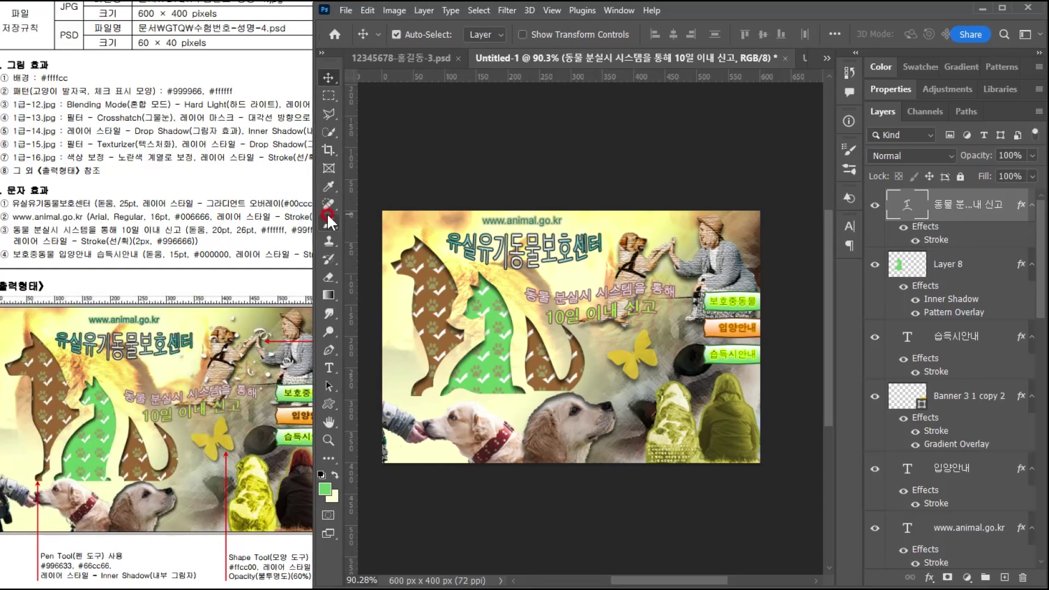
pyautogui.click(218, 478)
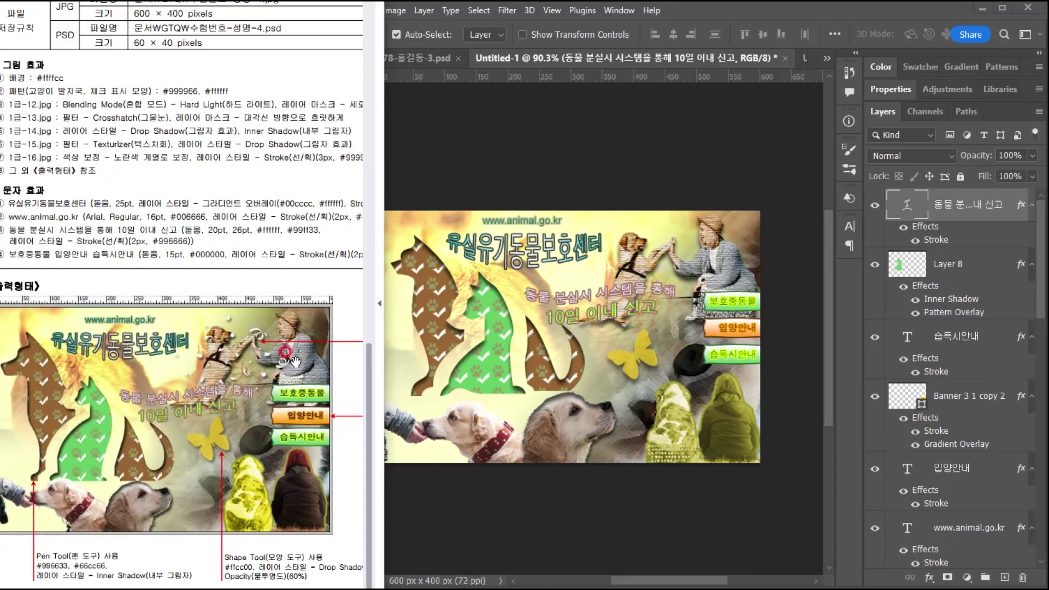
pyautogui.click(626, 277)
pyautogui.click(217, 370)
pyautogui.hscroll(1, 230, 360)
pyautogui.moveTo(394, 381); pyautogui.dragTo(293, 381)
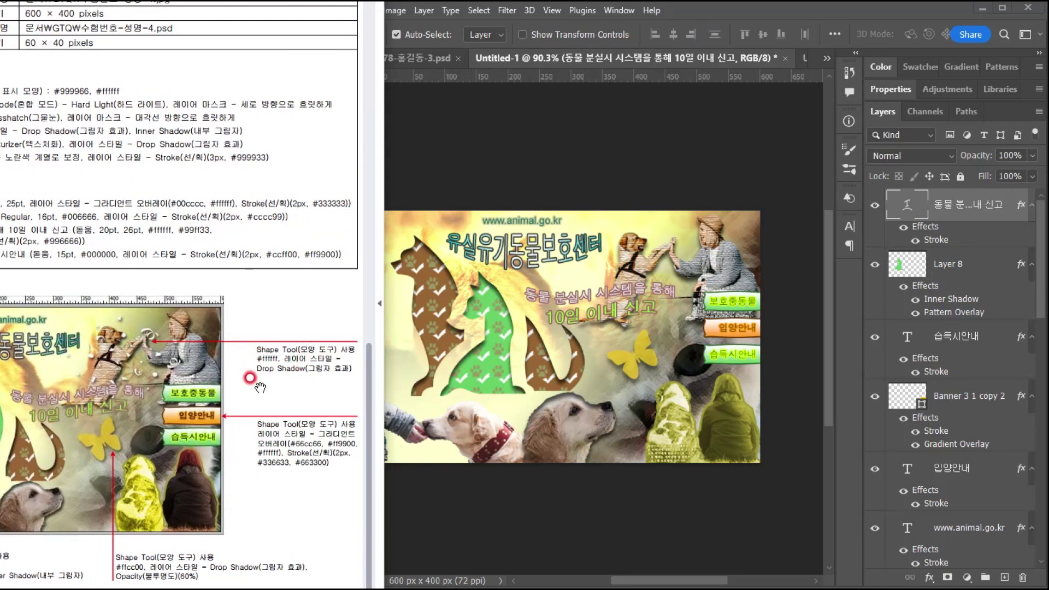
pyautogui.click(755, 41)
# - Draw a Confetti custom shape about 203 × 142 px over the dog and seated person and fill it with white
pyautogui.click(329, 404)
pyautogui.click(908, 35)
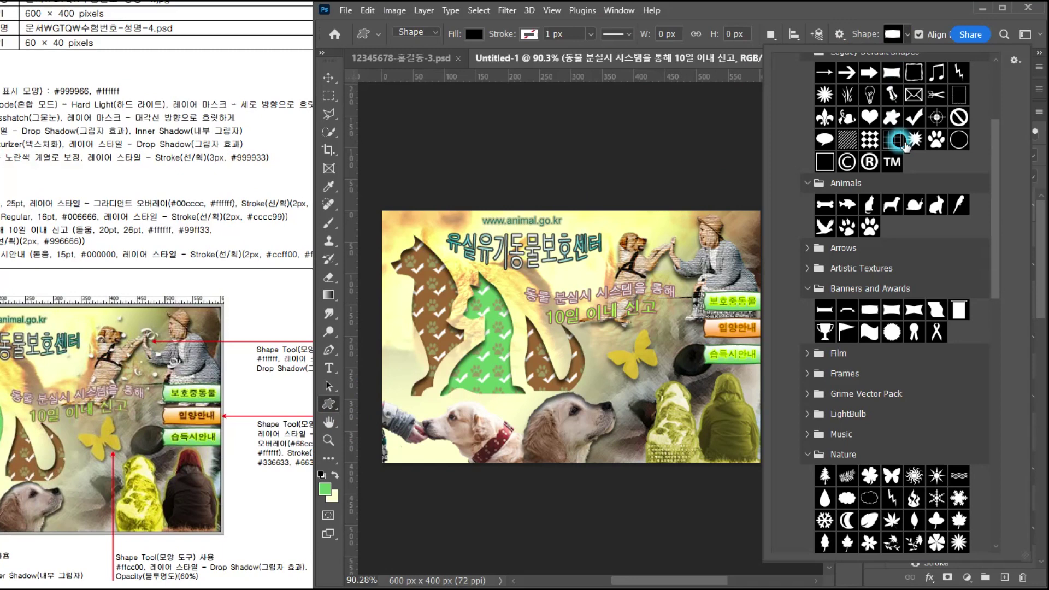
pyautogui.scroll(-5, 992, 343)
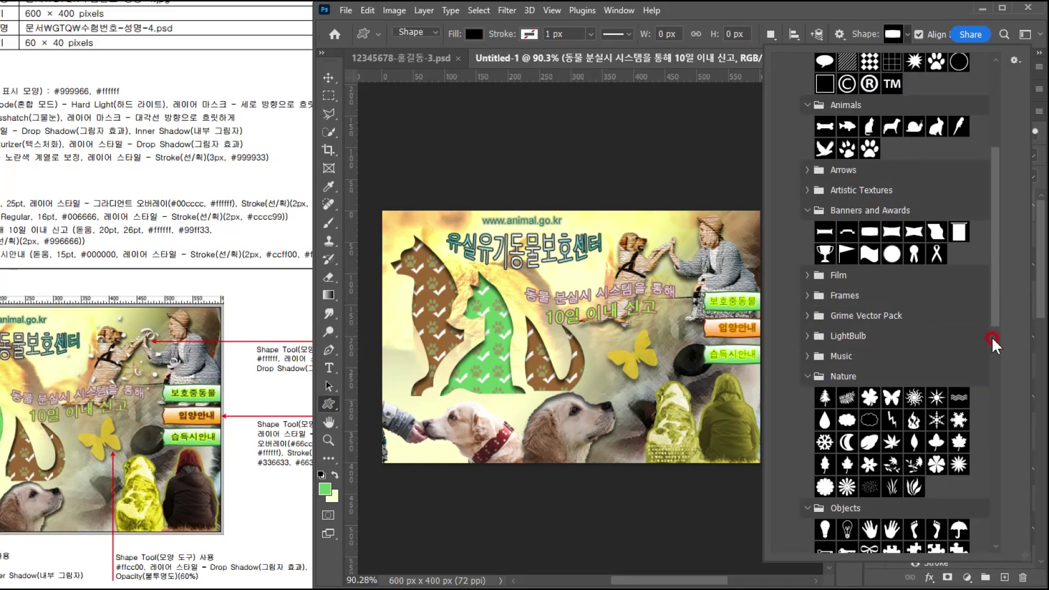
pyautogui.click(846, 417)
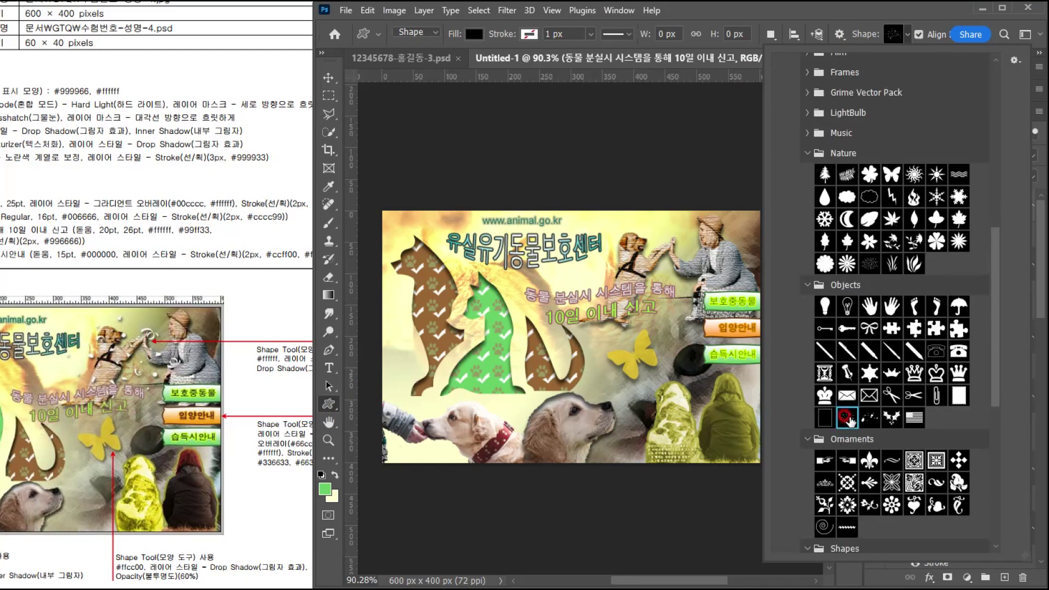
pyautogui.click(847, 418)
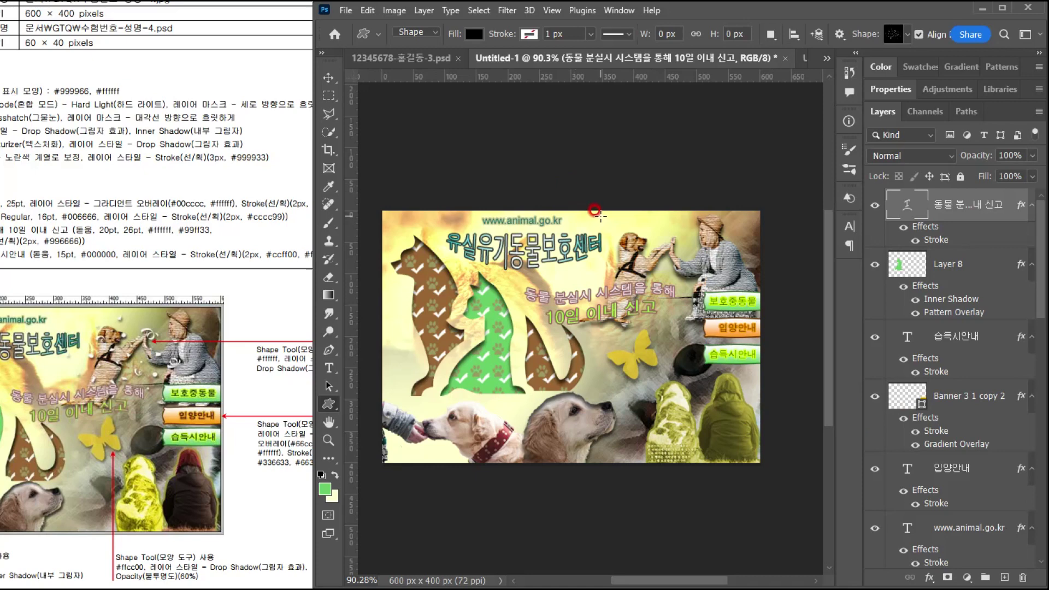
pyautogui.moveTo(596, 210); pyautogui.dragTo(732, 304)
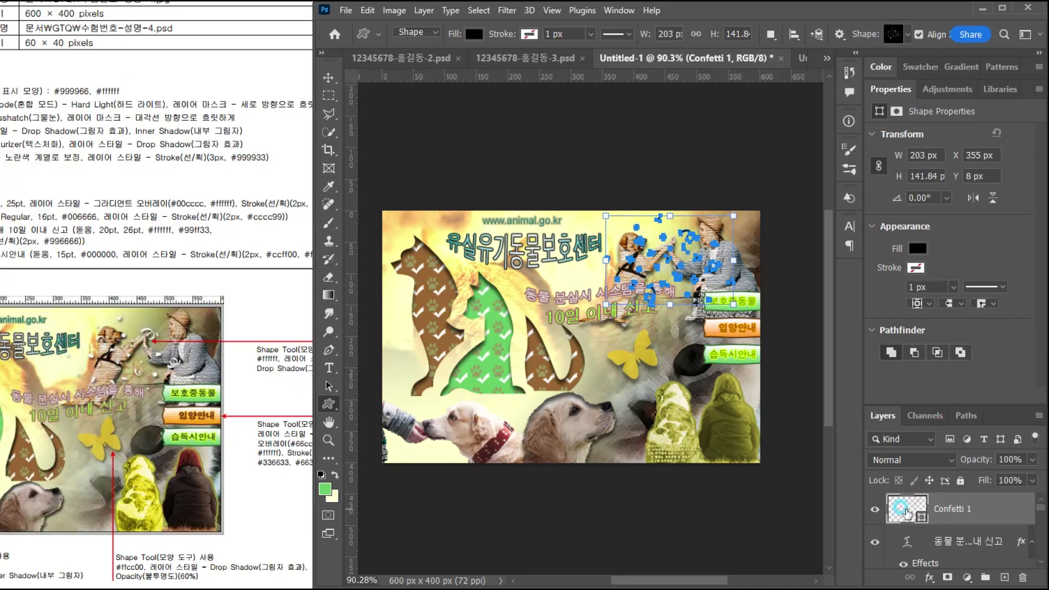
pyautogui.doubleClick(903, 508)
pyautogui.click(770, 163)
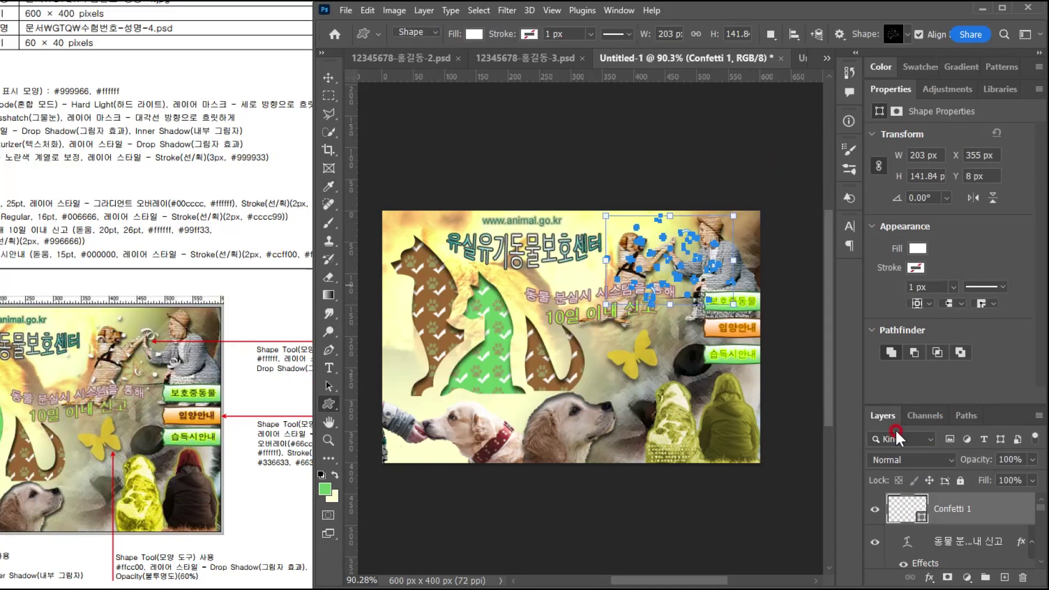
# - Add a Drop Shadow to the confetti shape and move it to about X 335 px, Y 16 px
pyautogui.doubleClick(993, 511)
pyautogui.click(931, 298)
pyautogui.click(714, 396)
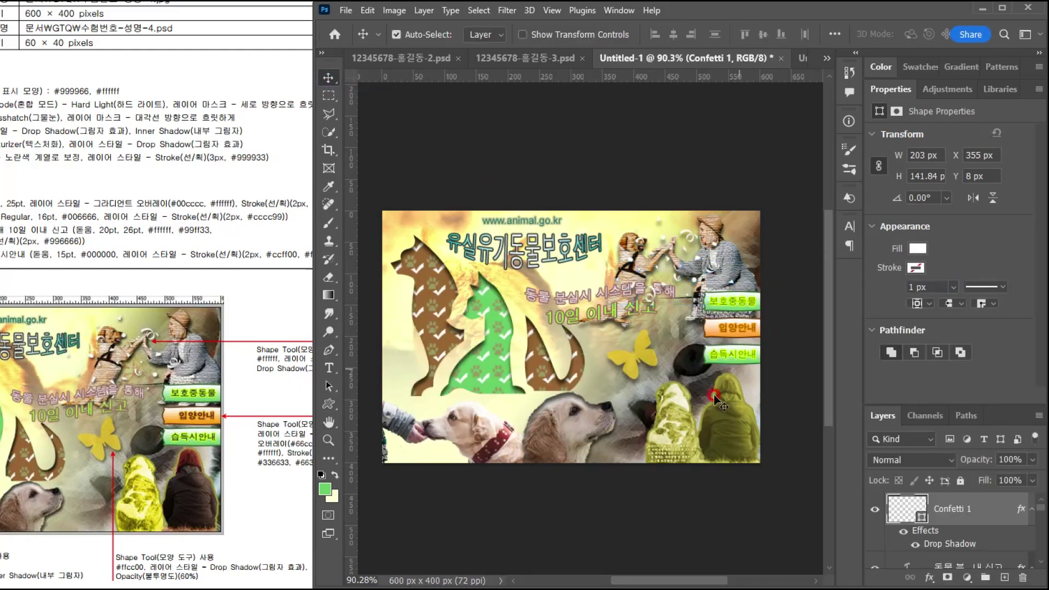
pyautogui.moveTo(638, 242); pyautogui.dragTo(627, 247)
pyautogui.click(595, 312)
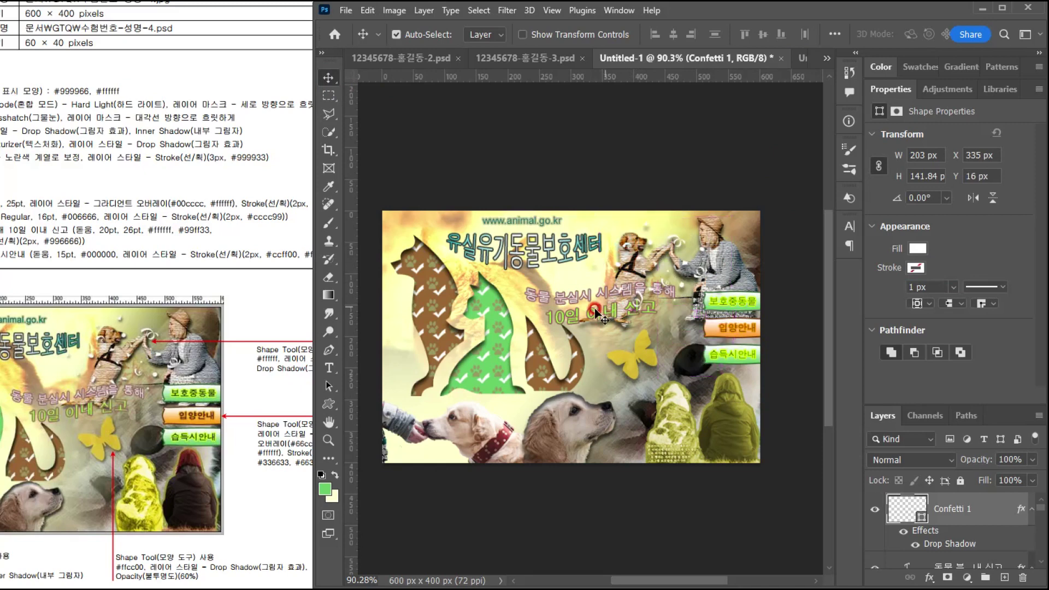
# - Bring the warped two-line text layer one level forward, in front of the confetti shape
pyautogui.click(543, 297)
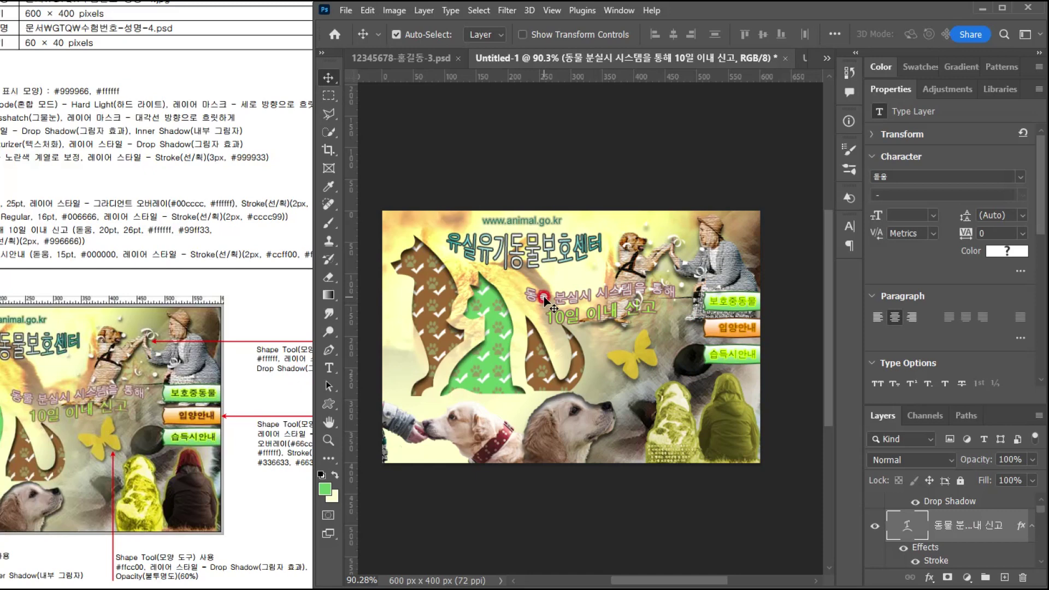
pyautogui.hotkey('ctrl', ']')
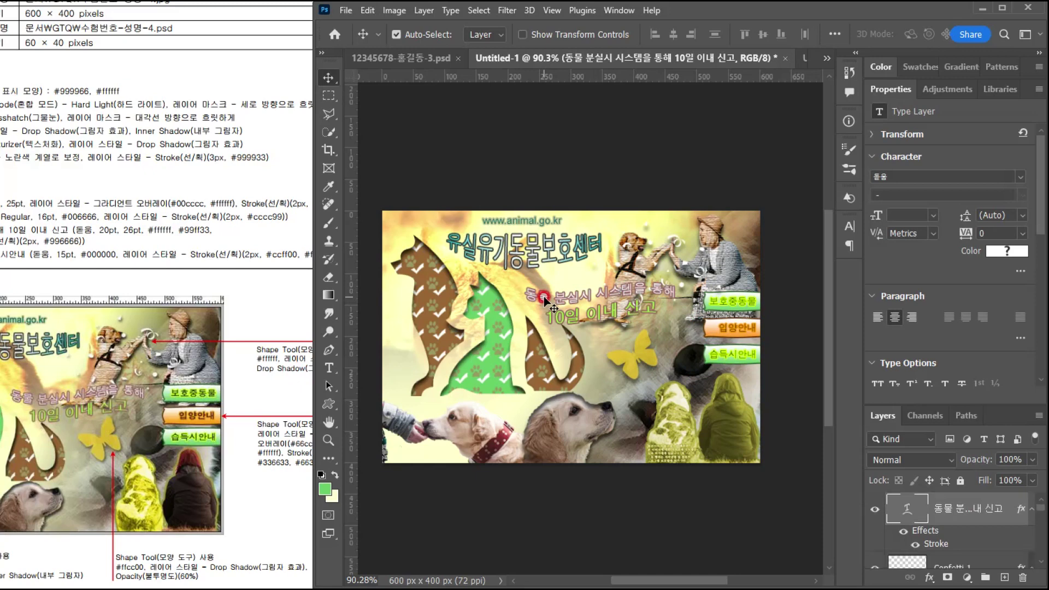
pyautogui.click(668, 317)
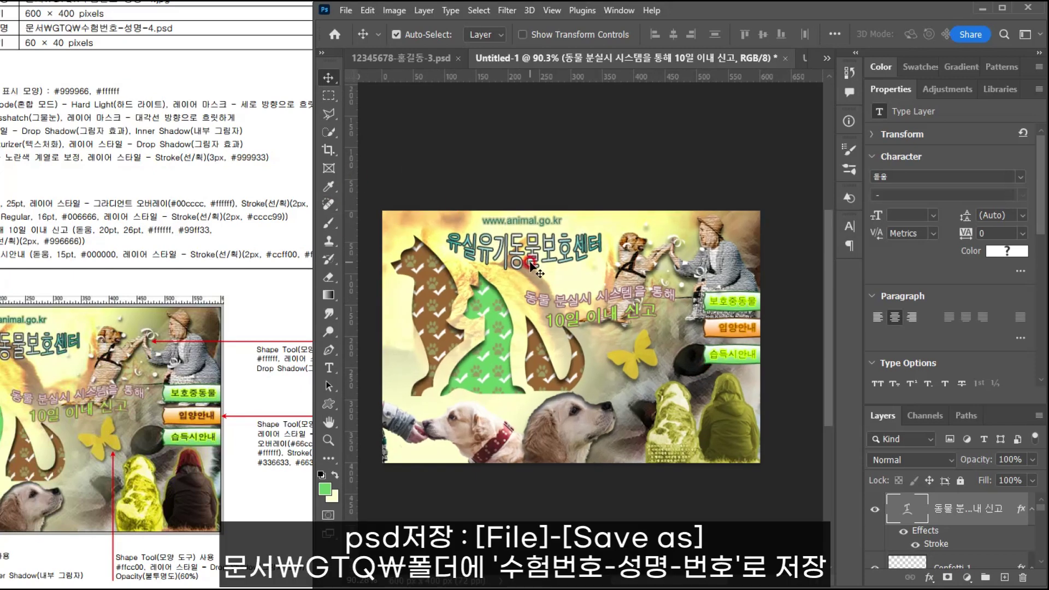
# - Save the composition as a PSD in the GTQ documents folder, naming it with the exam number, the examinee's name and the suffix -4
pyautogui.click(121, 345)
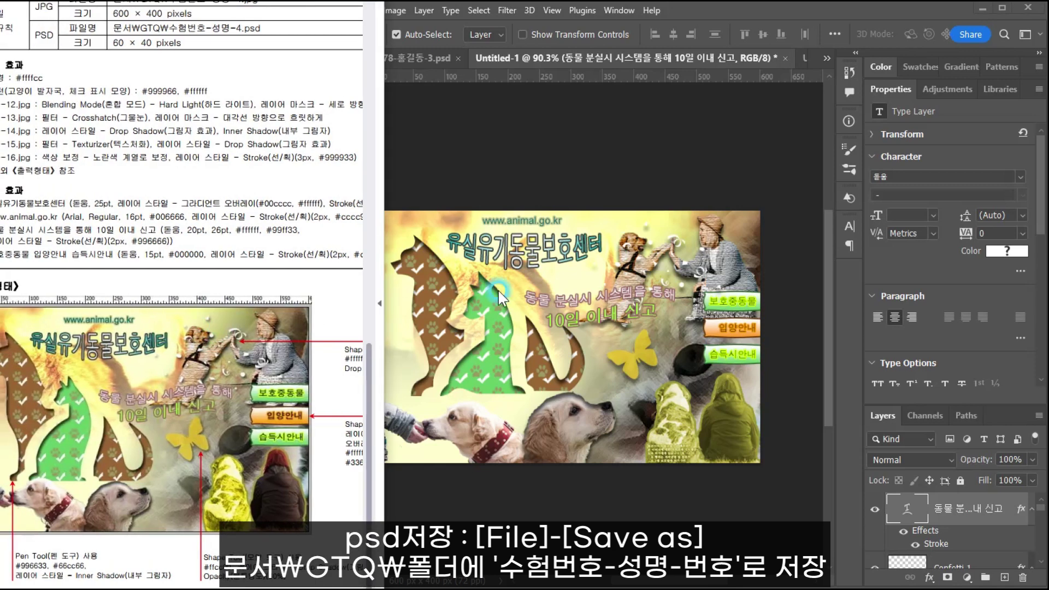
pyautogui.click(513, 252)
pyautogui.hotkey('ctrl', 'shift', 's')
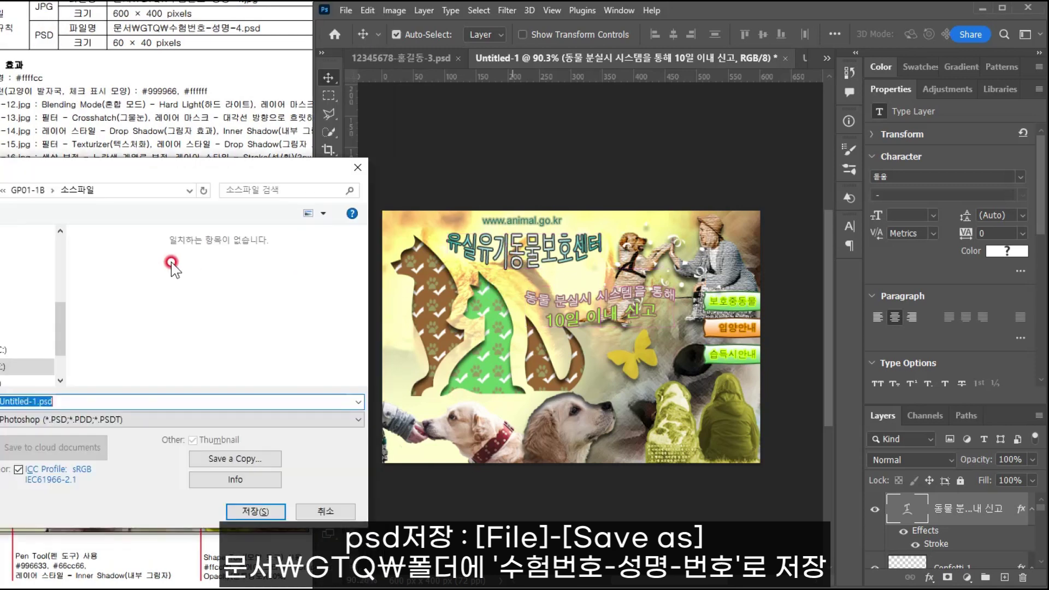
pyautogui.click(41, 282)
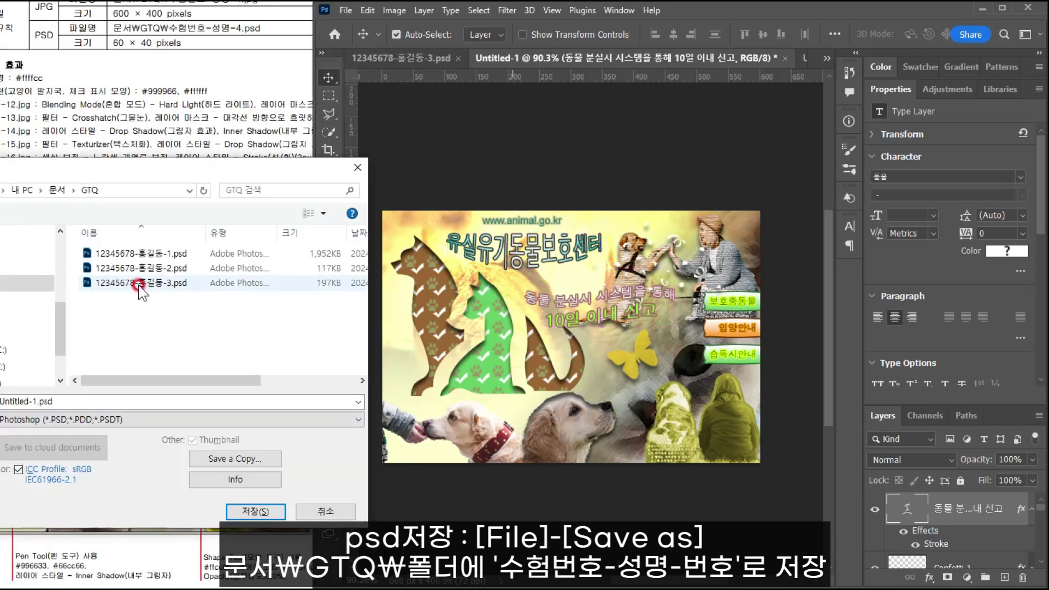
pyautogui.click(147, 283)
pyautogui.doubleClick(93, 403)
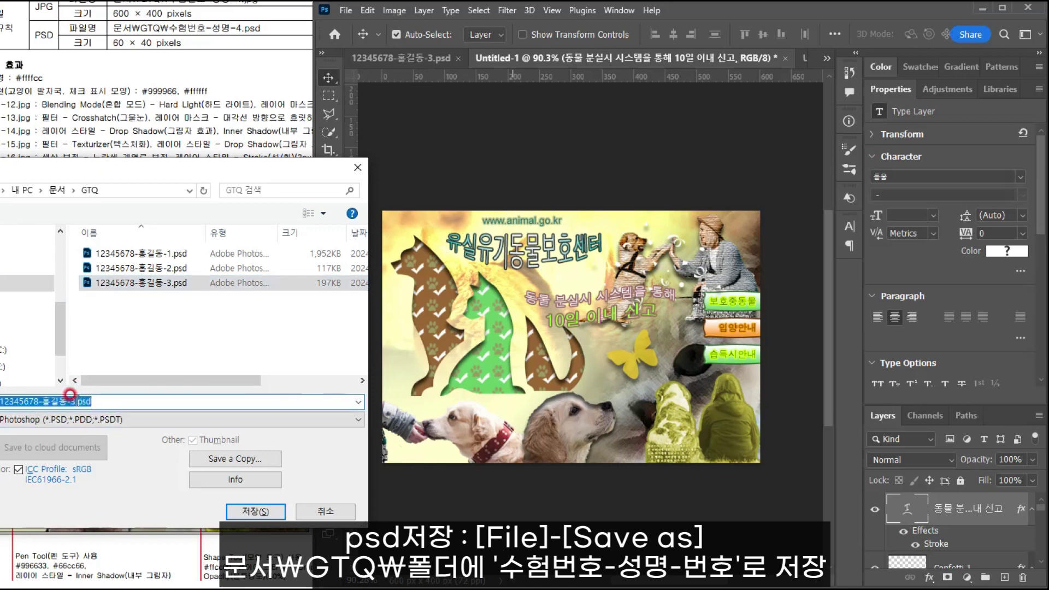
pyautogui.click(75, 401)
pyautogui.press('BackSpace')
pyautogui.write('4')
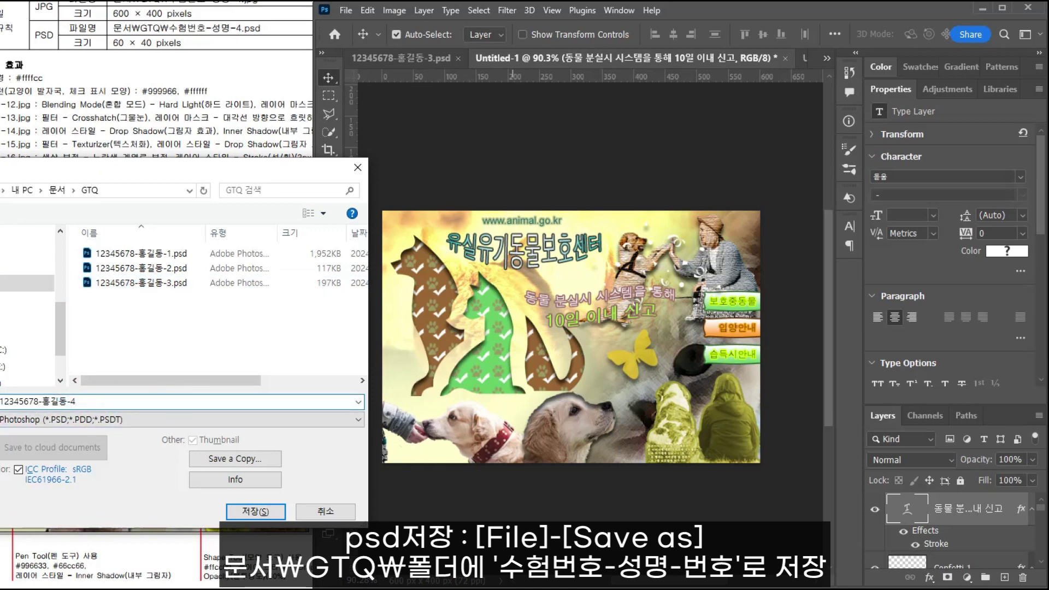
pyautogui.press('Return')
pyautogui.press('Return')
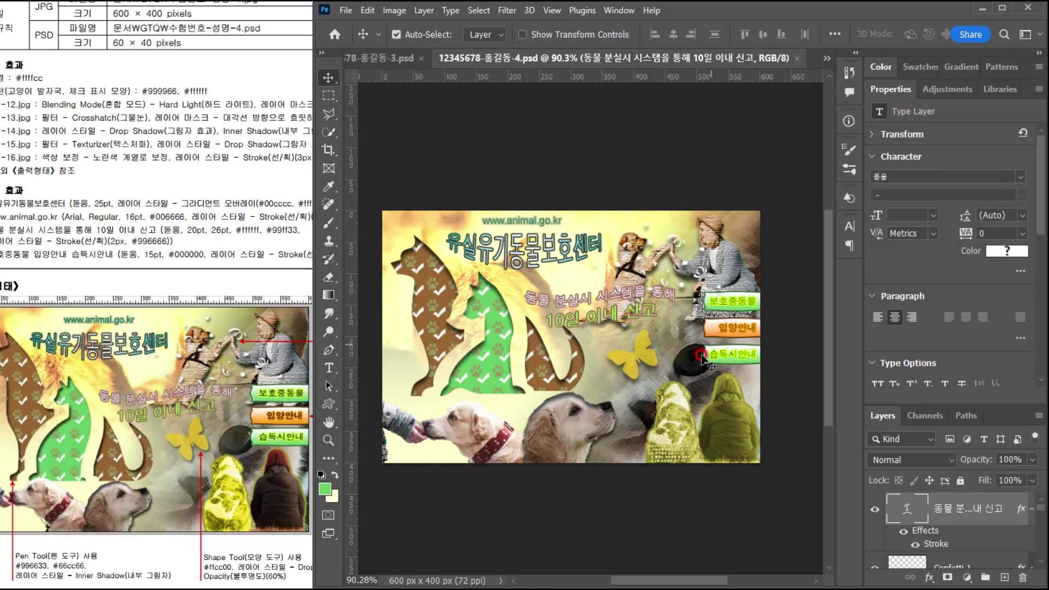
# - Start saving a copy of the composition in the GTQ folder and choose JPEG as its format
pyautogui.click(349, 9)
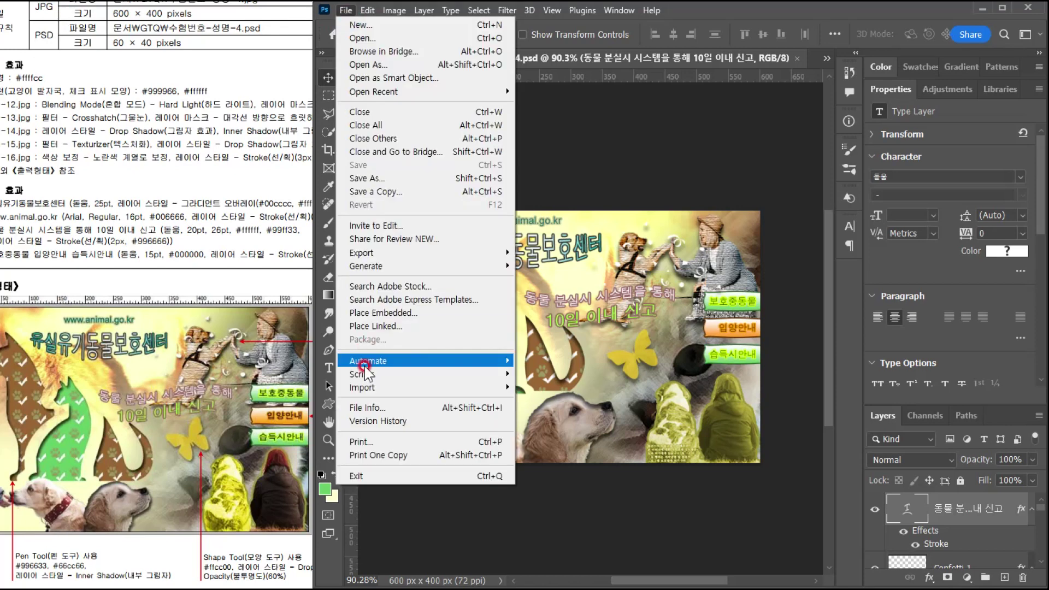
pyautogui.click(380, 193)
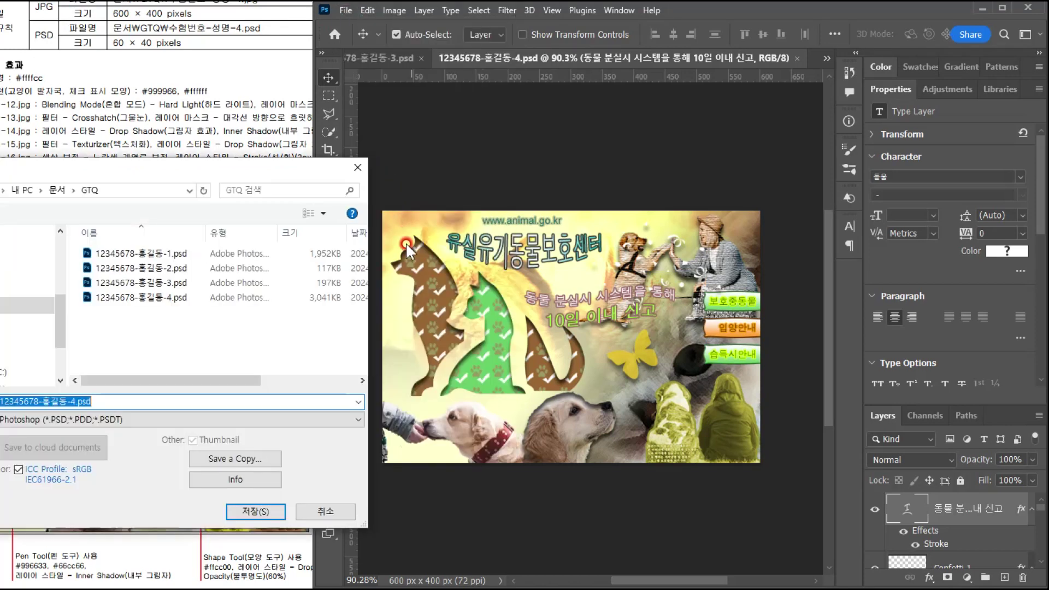
pyautogui.click(47, 421)
pyautogui.click(47, 421)
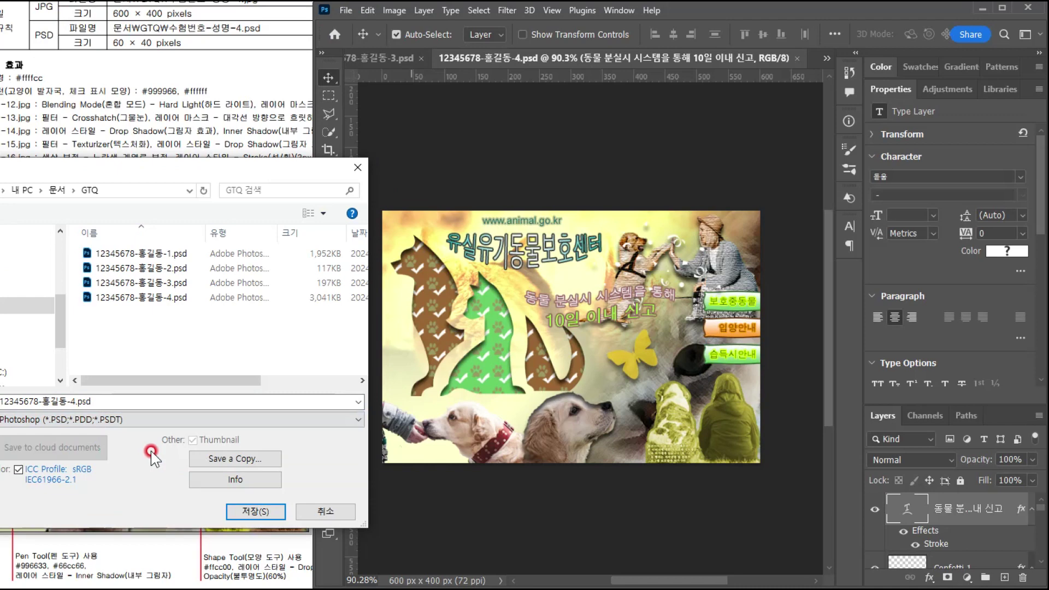
pyautogui.click(234, 460)
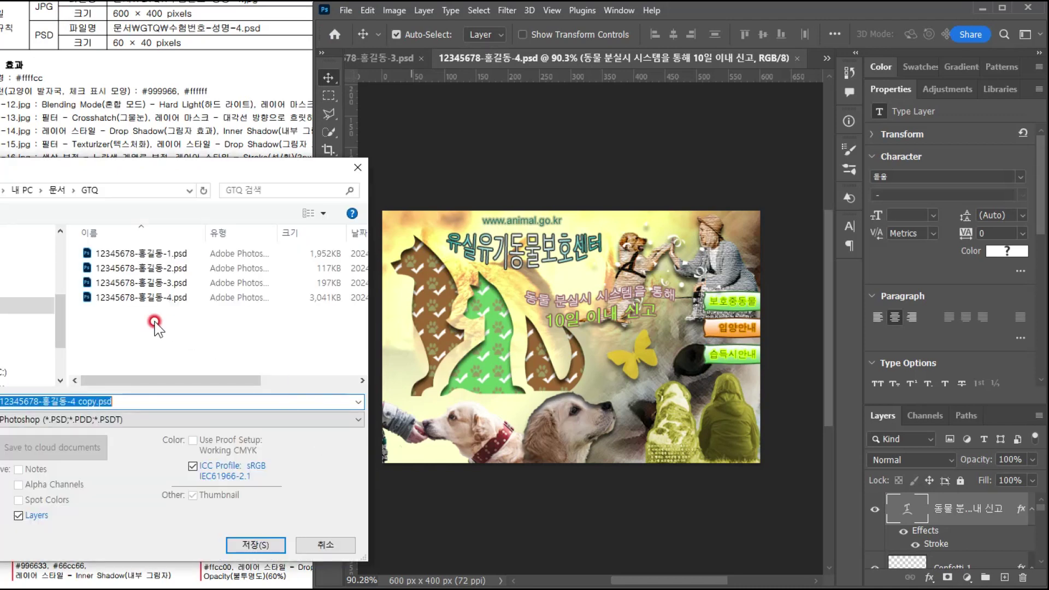
pyautogui.click(86, 414)
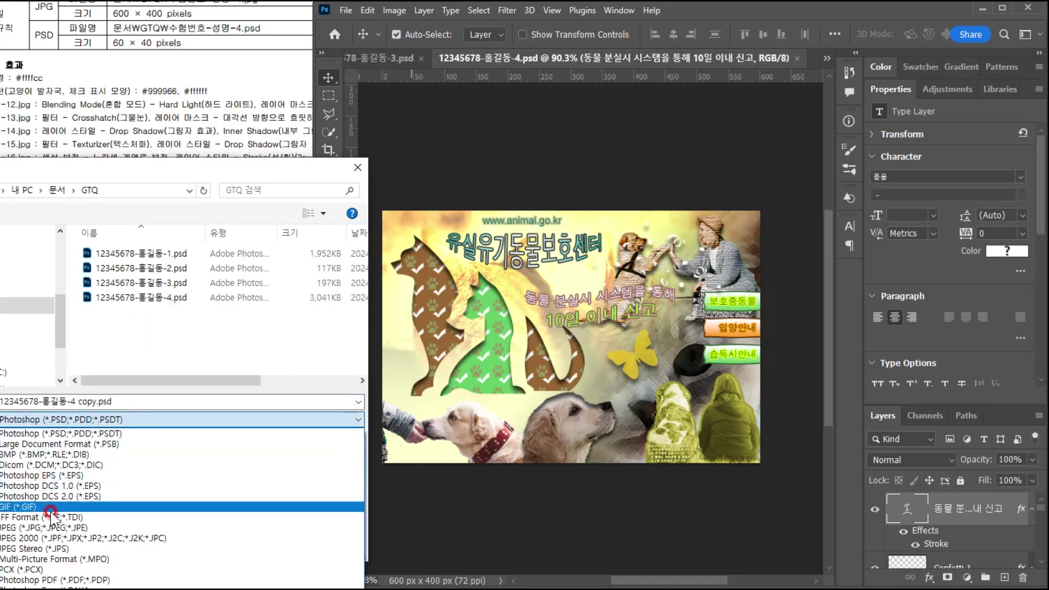
pyautogui.click(41, 527)
# - Remove the word "copy" from the JPEG's file name so it ends in -4, and save it with a chosen quality preset
pyautogui.click(97, 400)
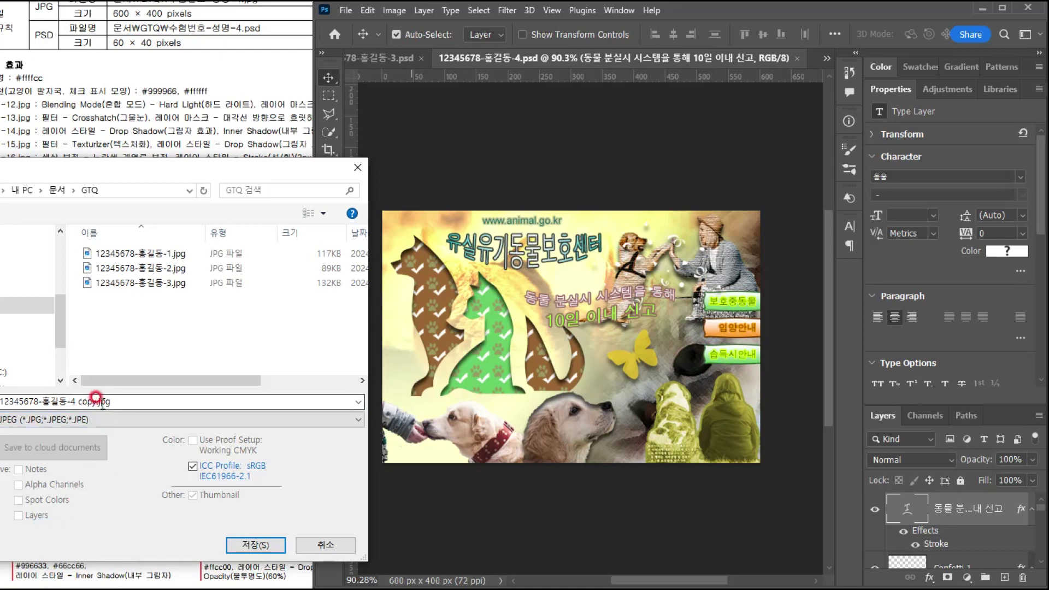
pyautogui.click(100, 402)
pyautogui.click(83, 401)
pyautogui.moveTo(76, 402); pyautogui.dragTo(198, 407)
pyautogui.press('BackSpace')
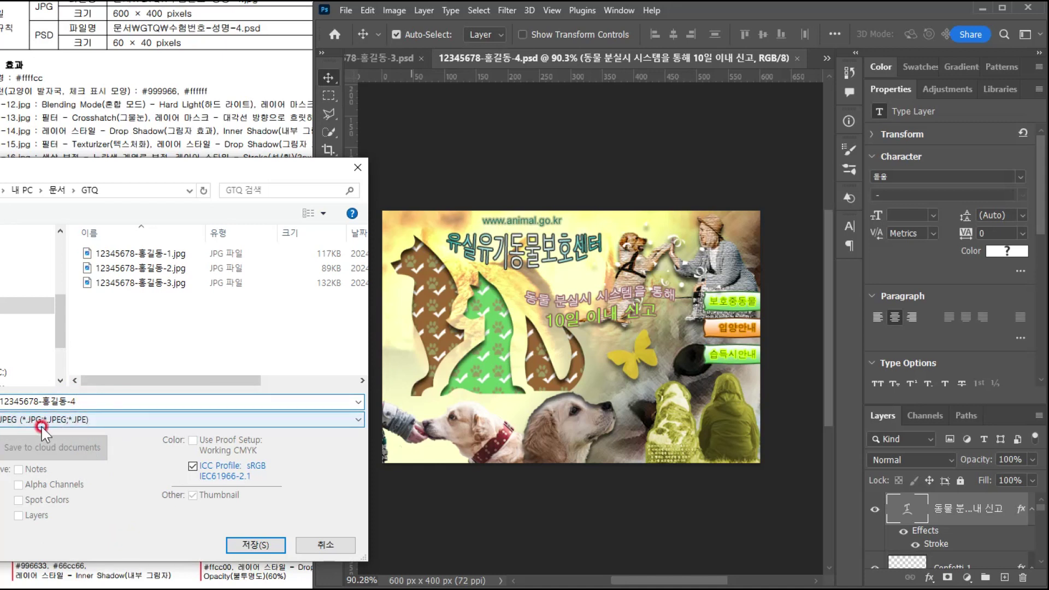
pyautogui.click(8, 418)
pyautogui.click(259, 541)
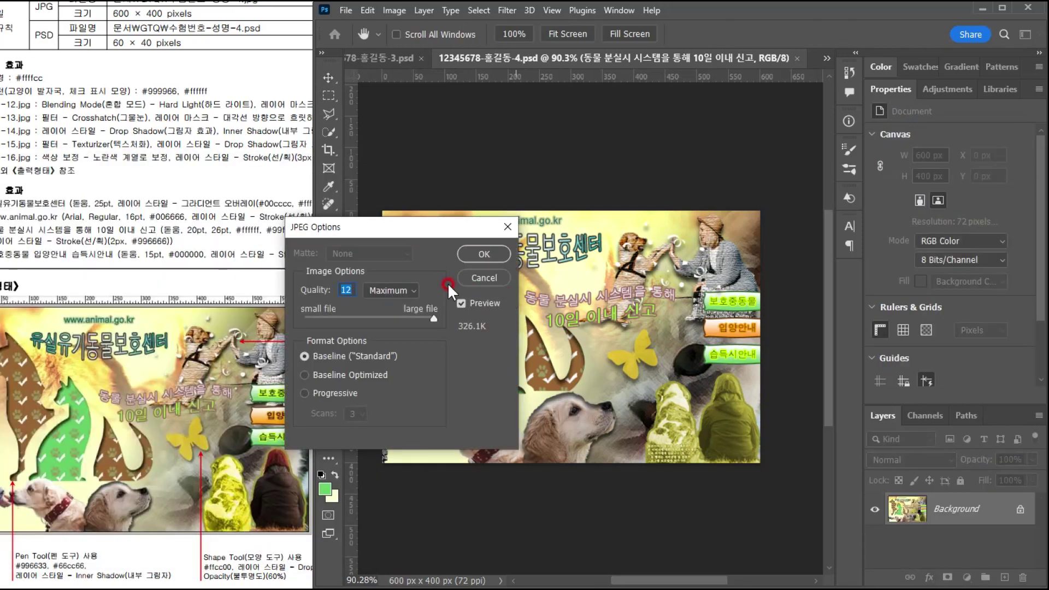
pyautogui.click(391, 290)
pyautogui.click(391, 328)
pyautogui.click(479, 254)
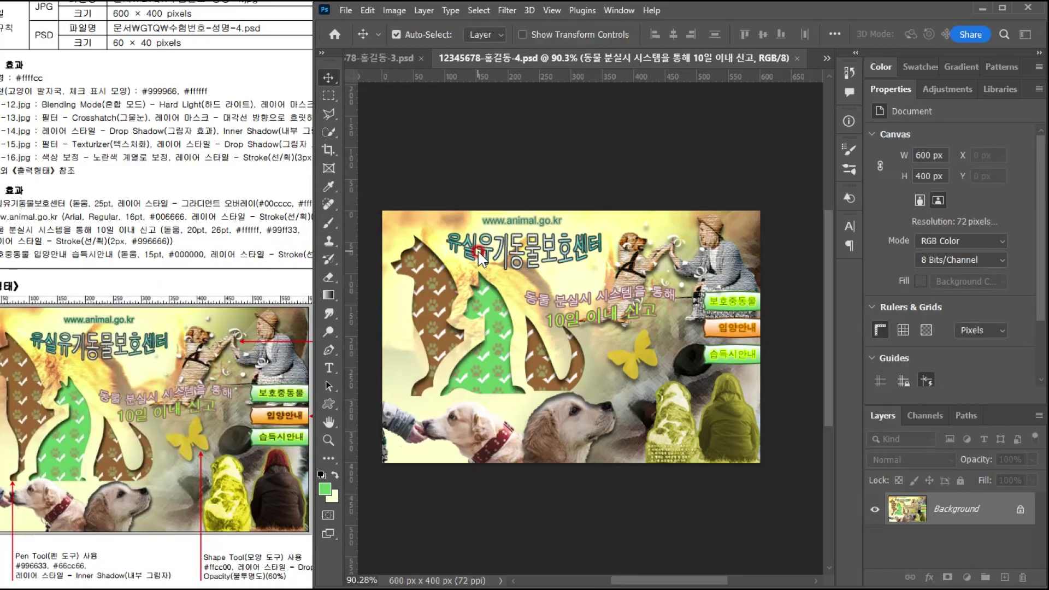
# - Resize the whole image to 60 × 40 px with linked proportions and save the reduced version over the PSD
pyautogui.click(394, 10)
pyautogui.click(405, 115)
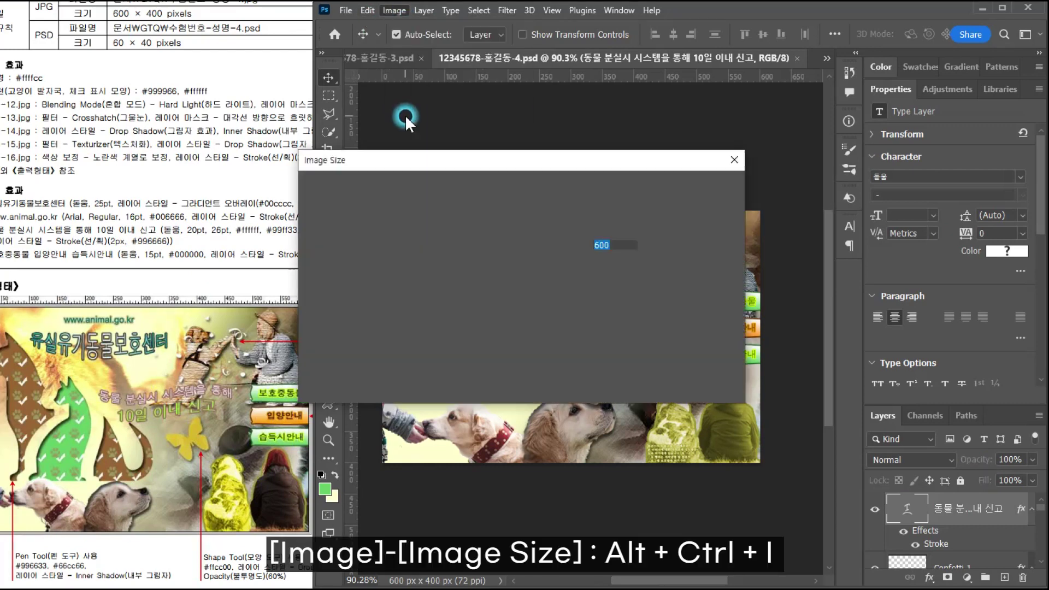
pyautogui.write('60')
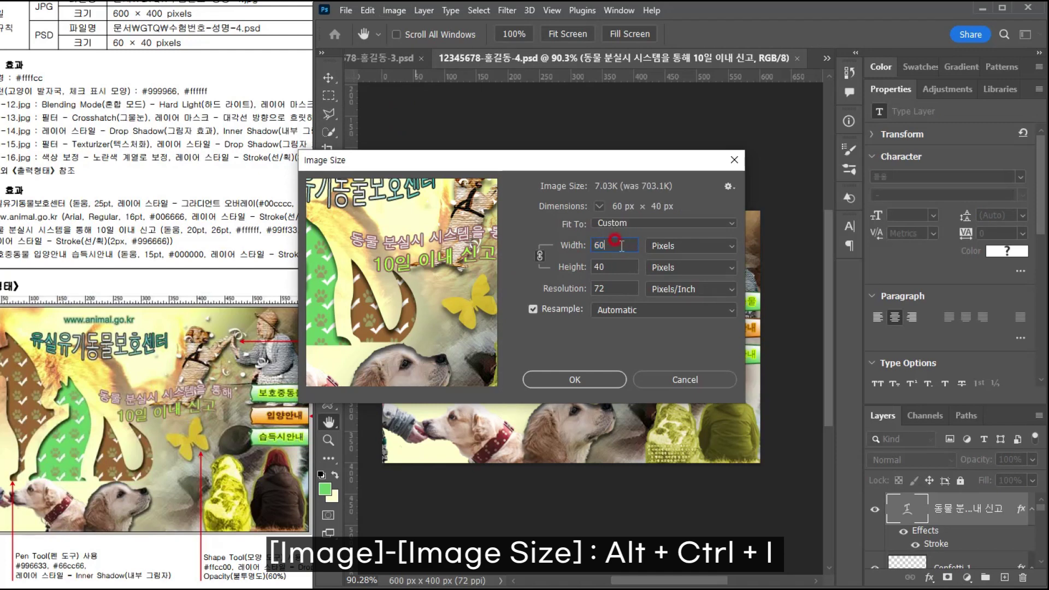
pyautogui.press('Return')
pyautogui.click(344, 12)
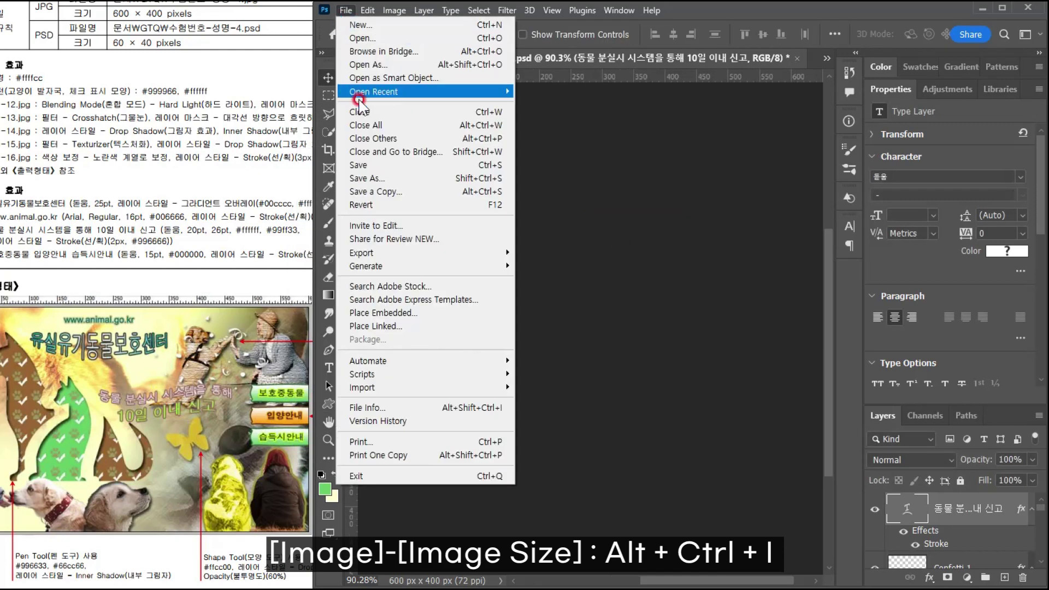
pyautogui.click(365, 162)
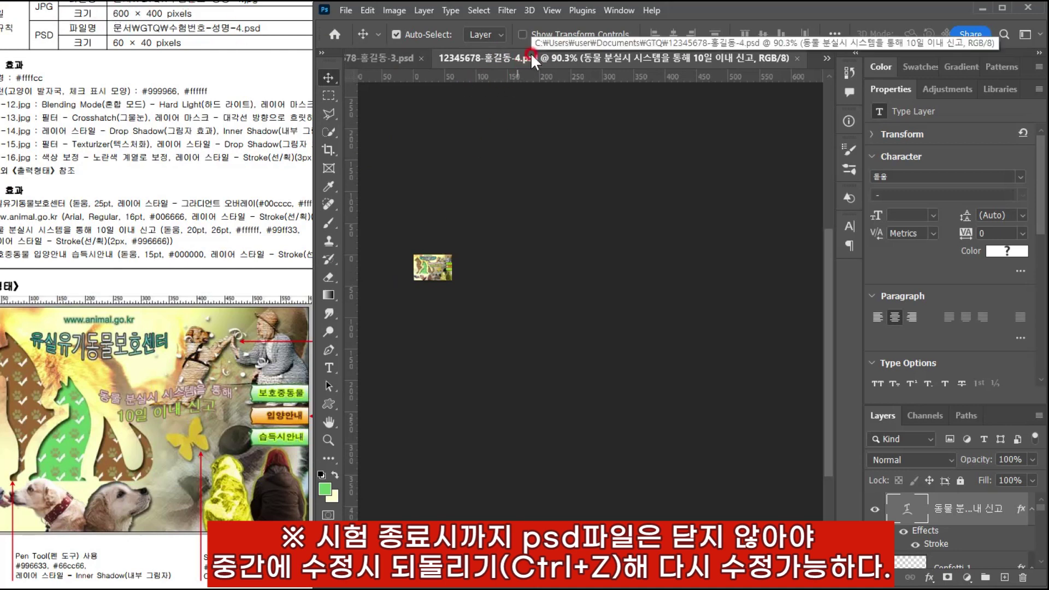
pyautogui.click(234, 417)
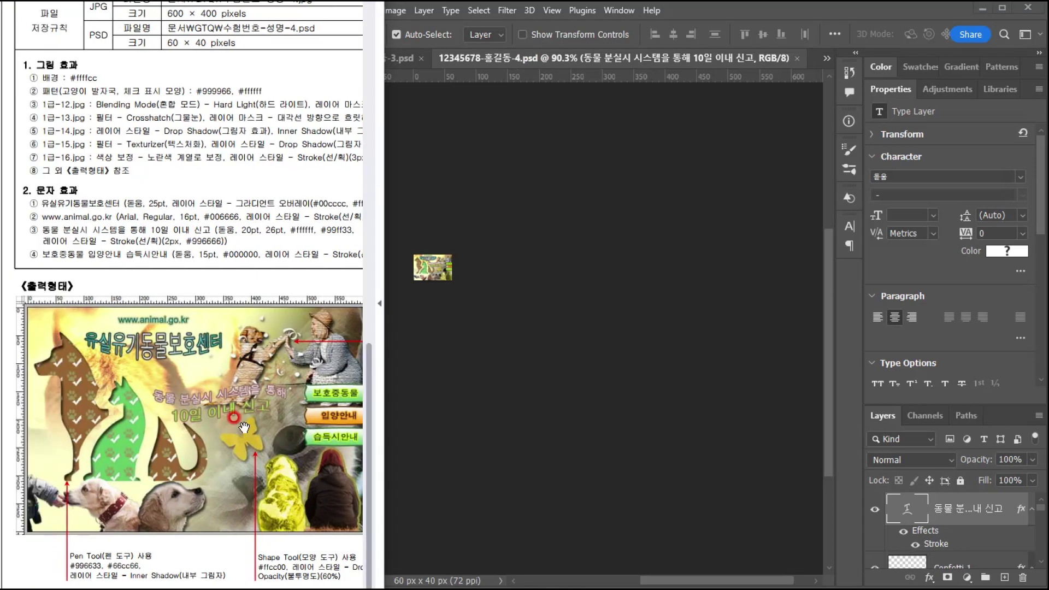
pyautogui.moveTo(241, 427); pyautogui.dragTo(218, 421)
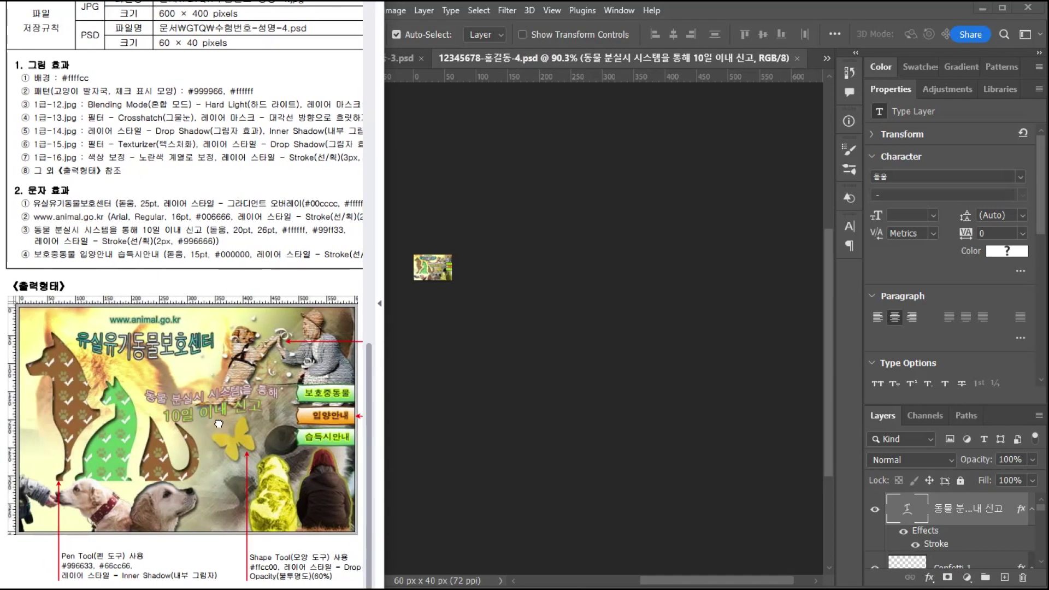